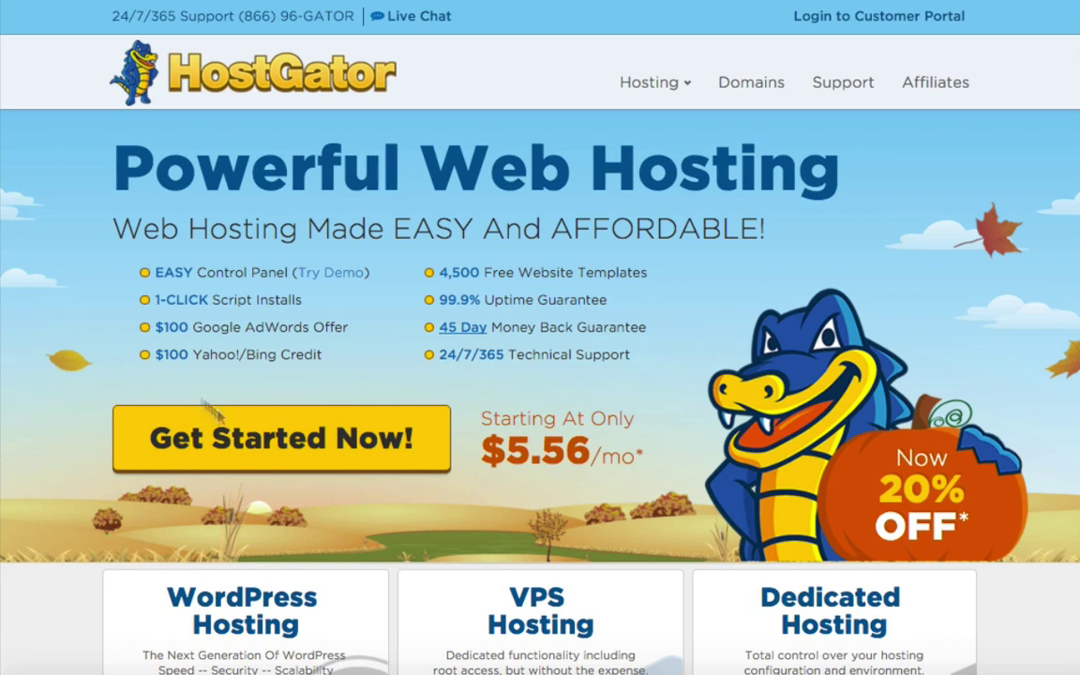
- Go to the web hosting plans and start the Hatchling plan order on a 36-month cycle
click(289, 451)
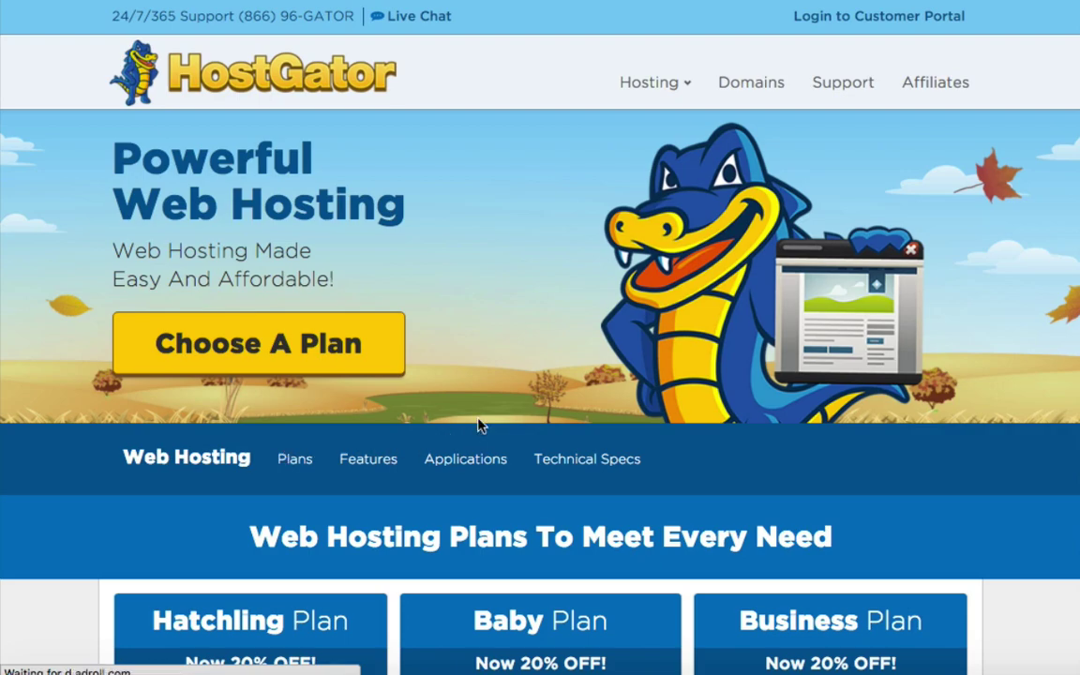
scroll(479, 425, down, 5)
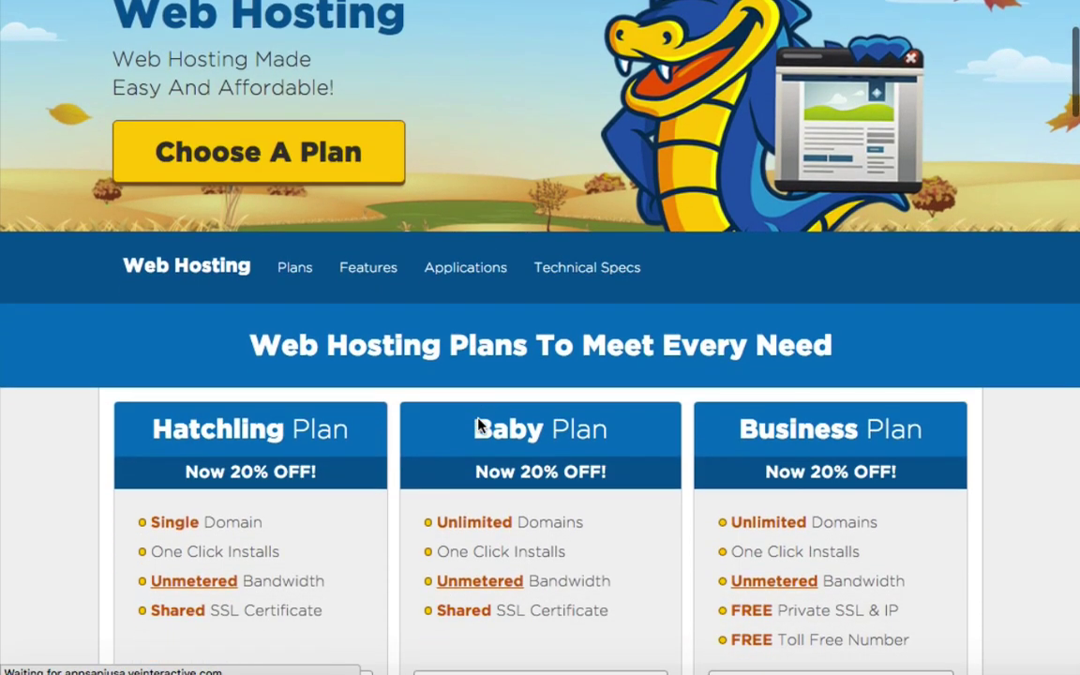
scroll(478, 420, down, 1)
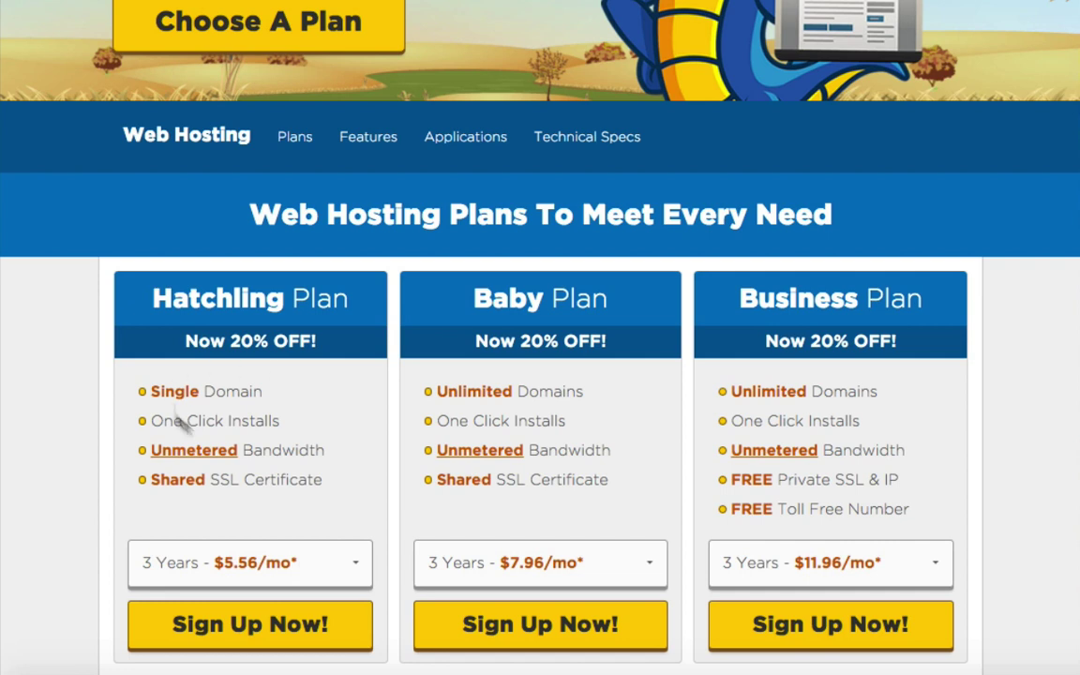
click(251, 631)
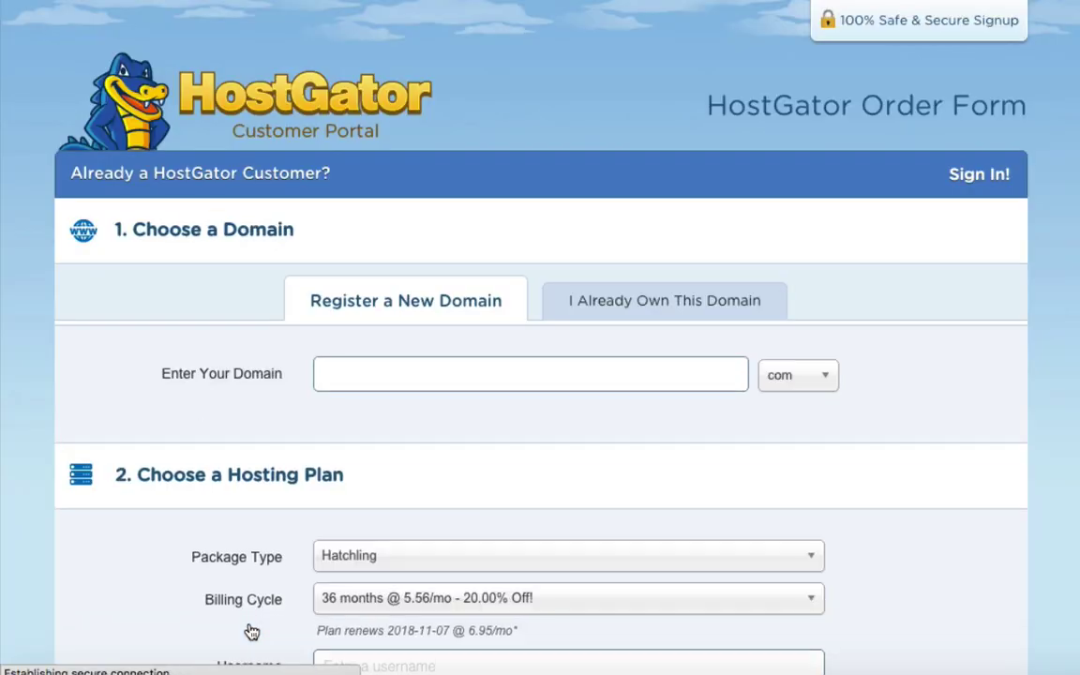
- Enter skjdbsajhbdajshdbajhdb as the new domain and untick the $9.95/yr Domain Privacy Protection
click(364, 373)
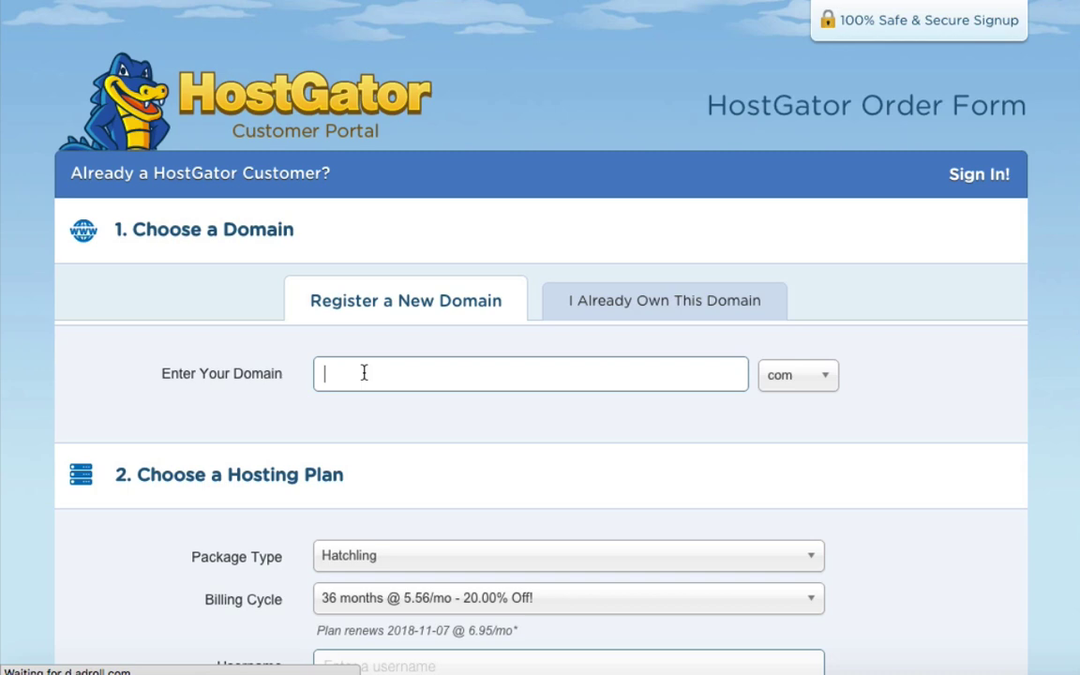
text(skjdbsajhbdajshdbajhdb)
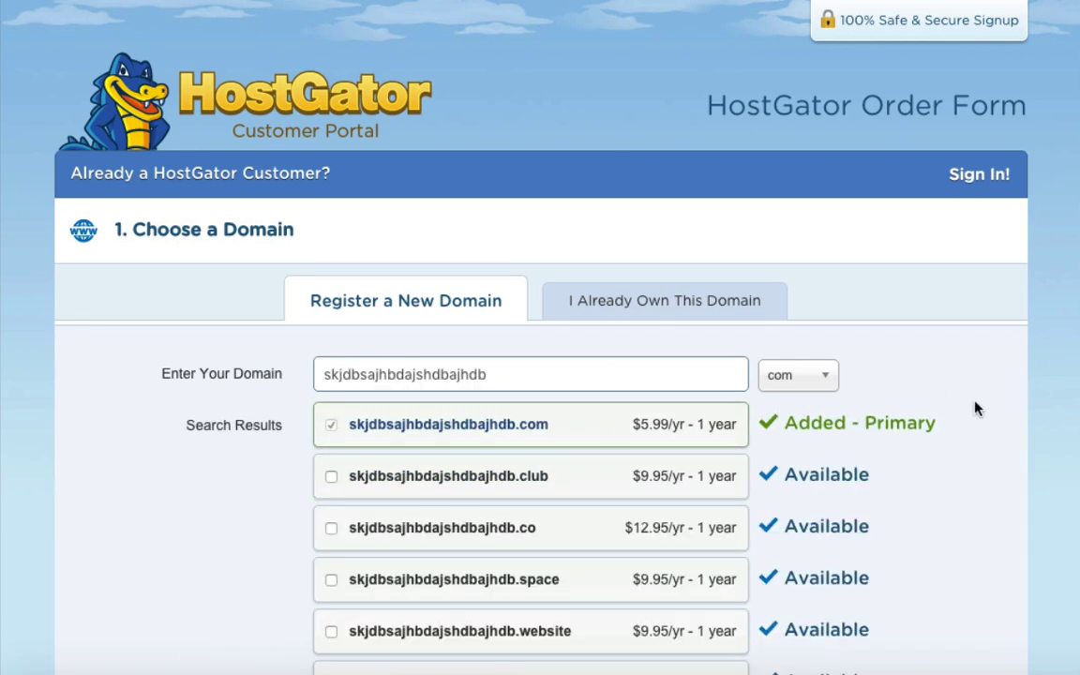
scroll(985, 410, down, 7)
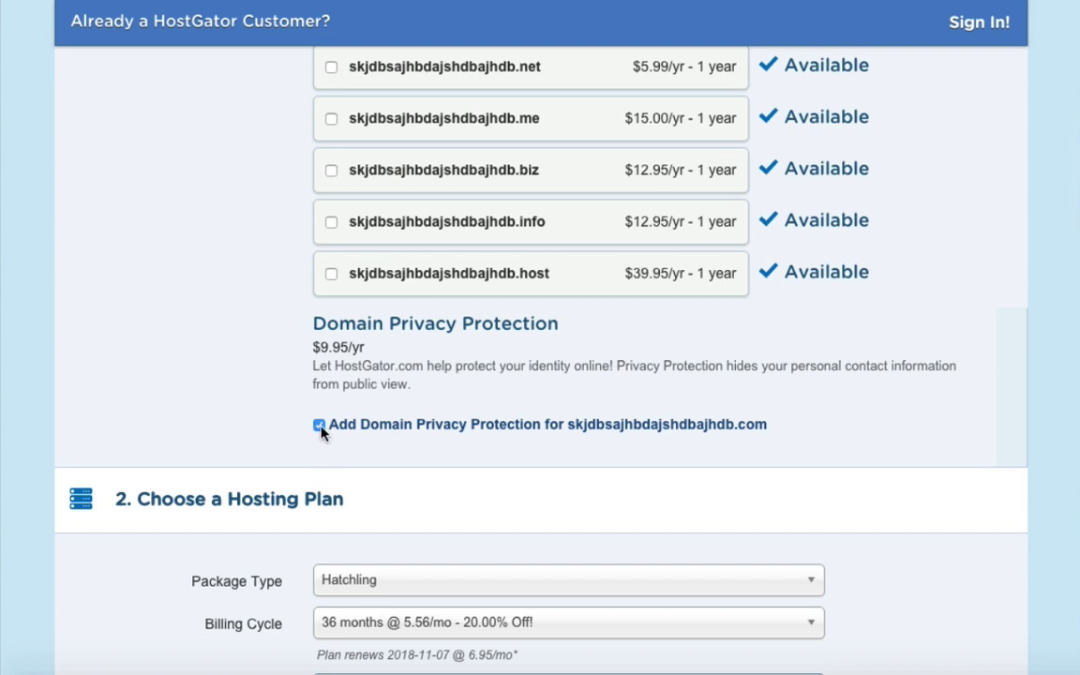
click(319, 428)
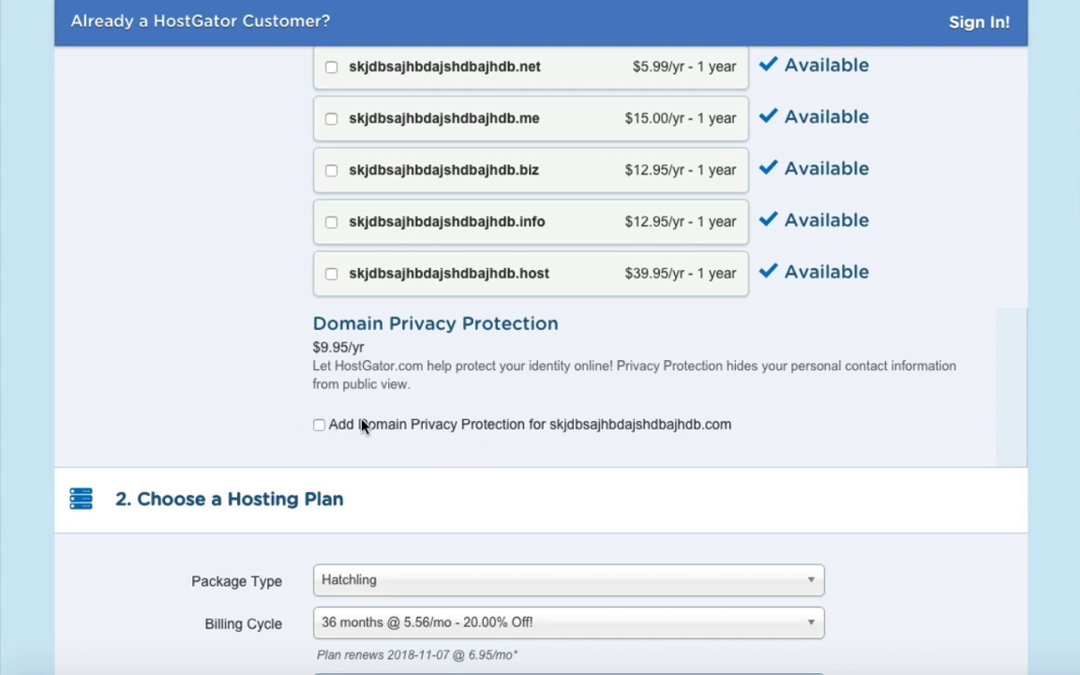
scroll(545, 468, down, 3)
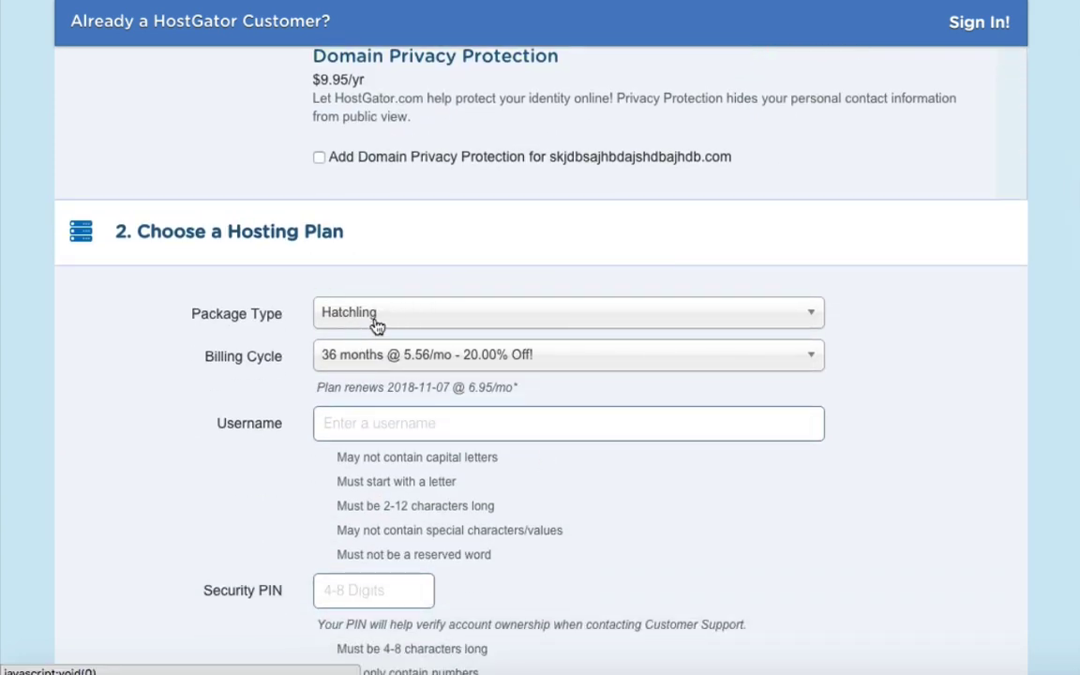
- Set the Hatchling billing cycle to '6 months @ 8.76/mo - 20.00% Off!'
click(354, 356)
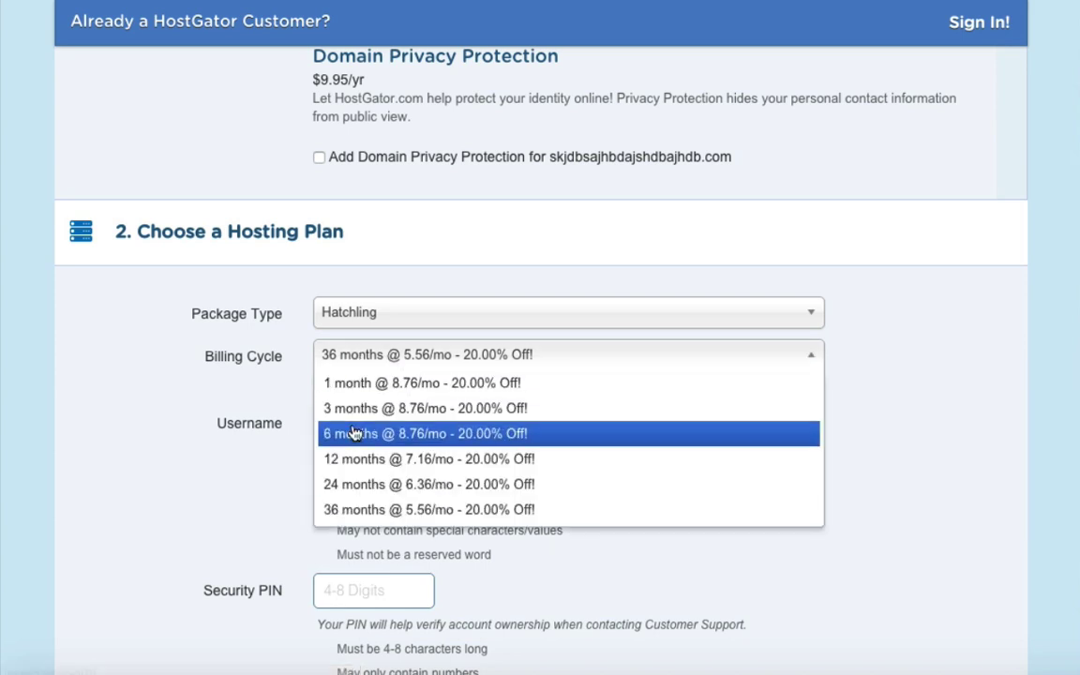
click(355, 435)
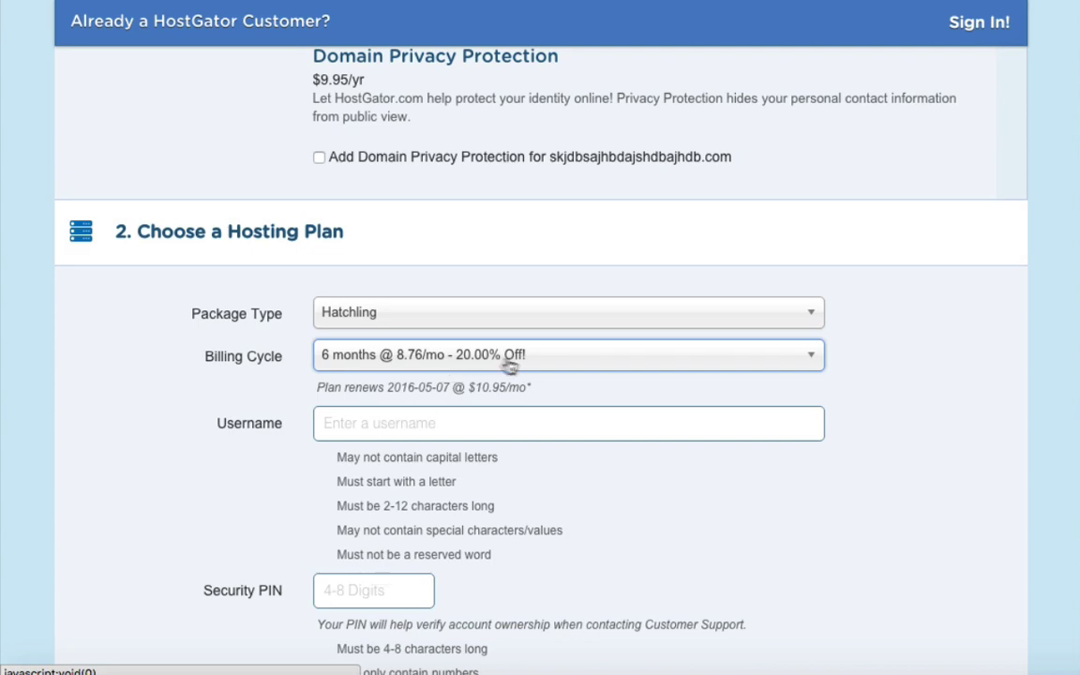
scroll(542, 464, down, 2)
scroll(542, 465, down, 5)
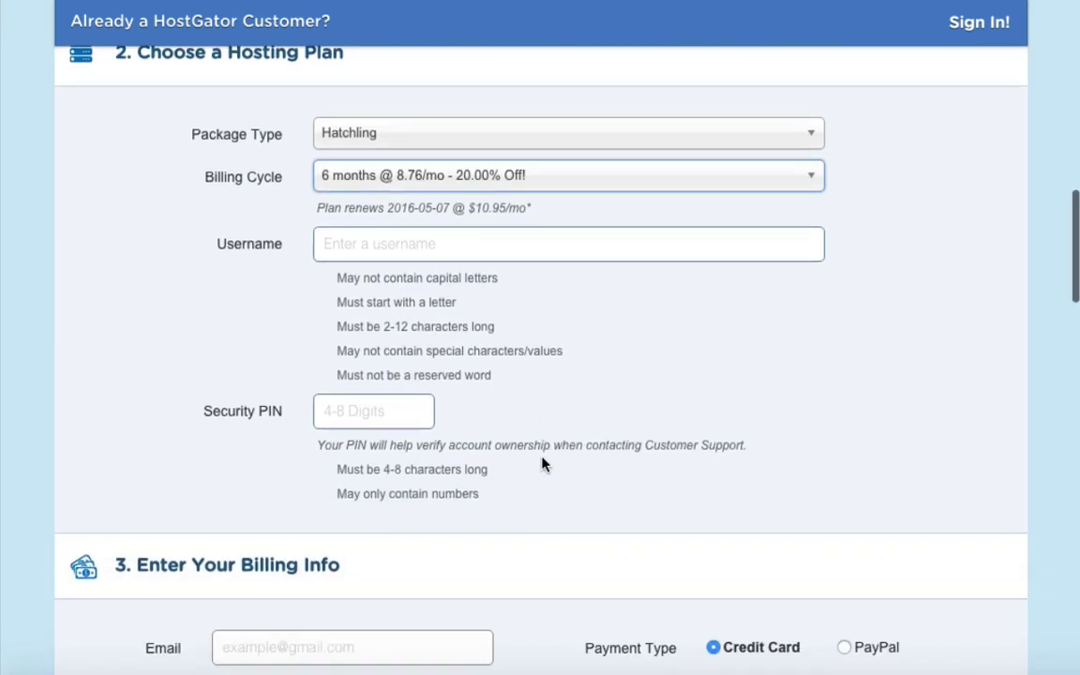
scroll(631, 434, down, 8)
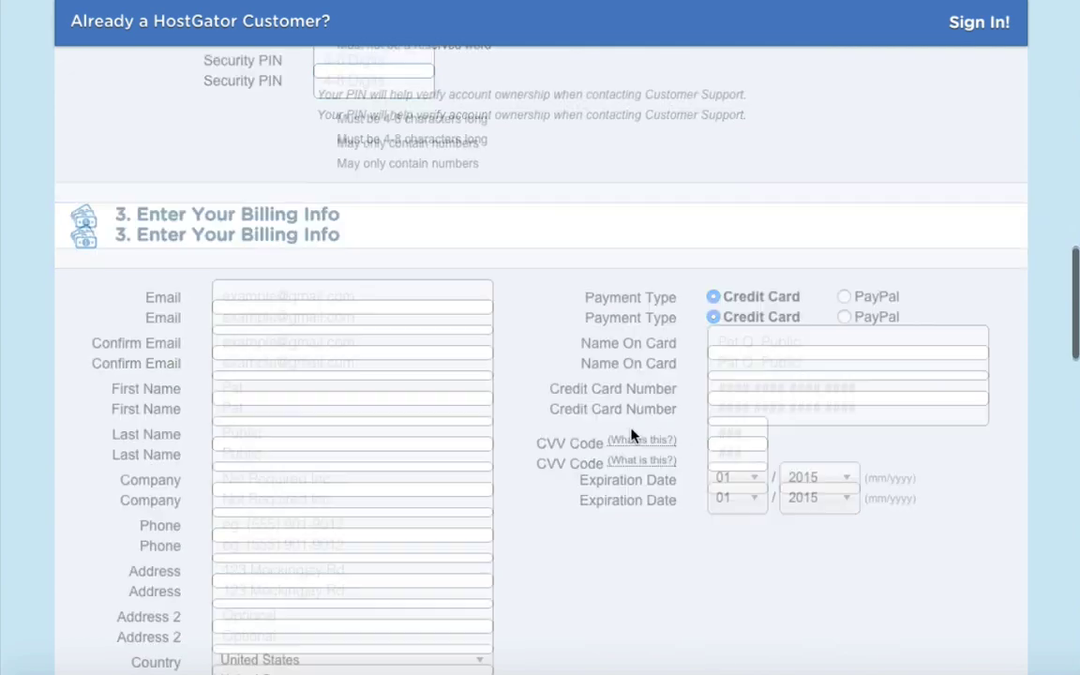
scroll(631, 434, down, 3)
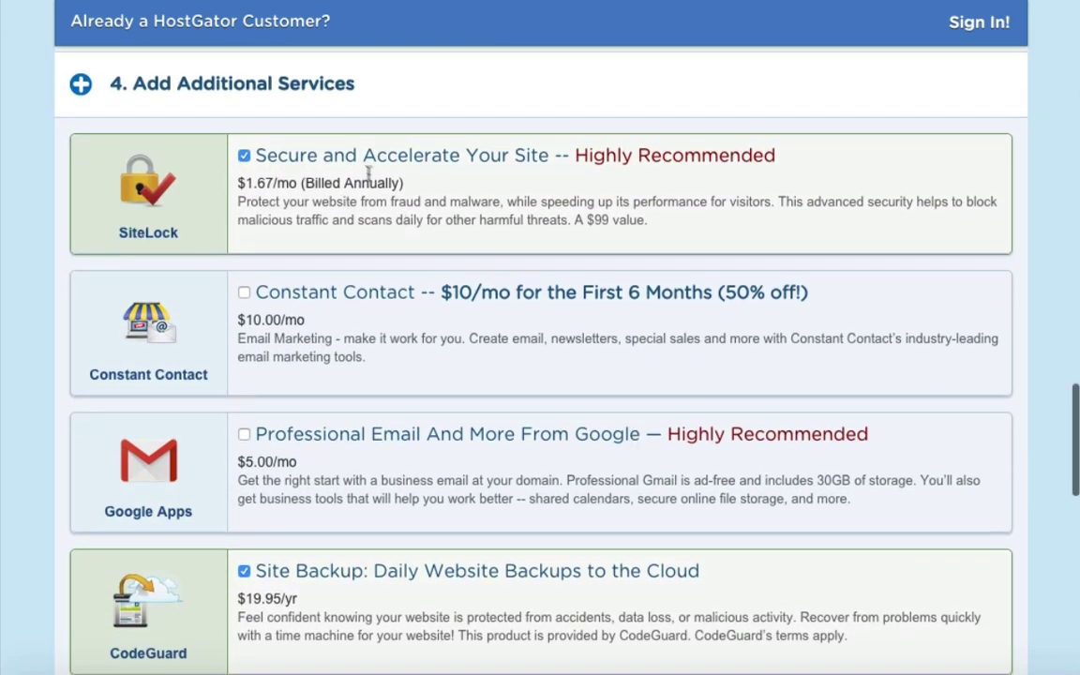
- Remove the SiteLock security and CodeGuard daily backup add-ons from the order
click(244, 155)
click(244, 571)
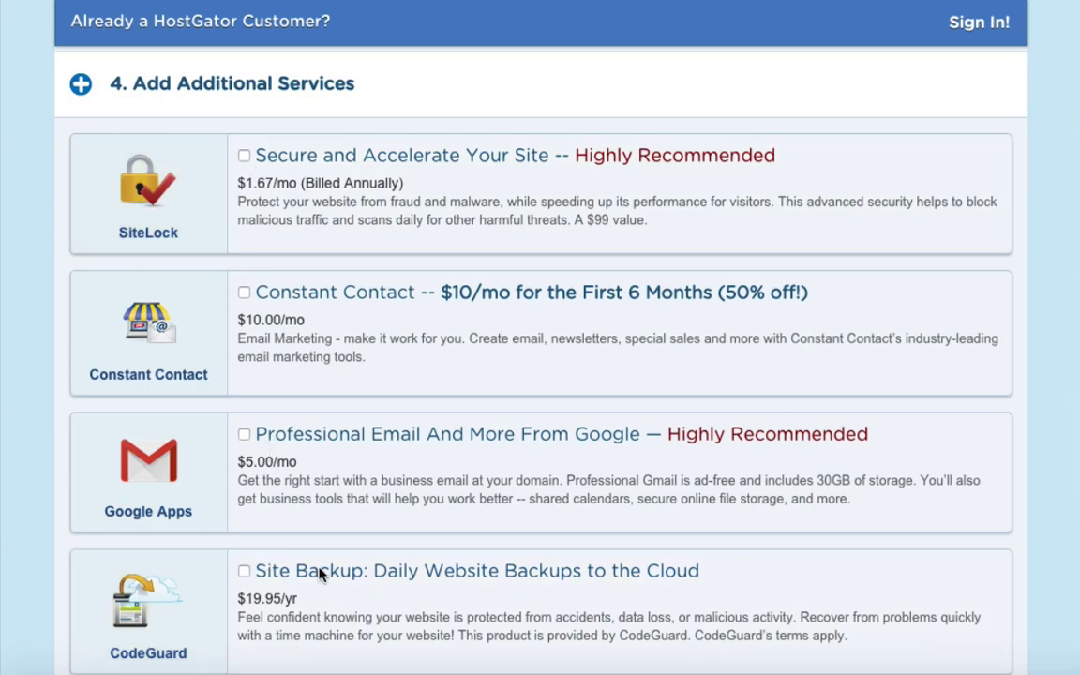
scroll(318, 574, down, 8)
scroll(319, 574, down, 5)
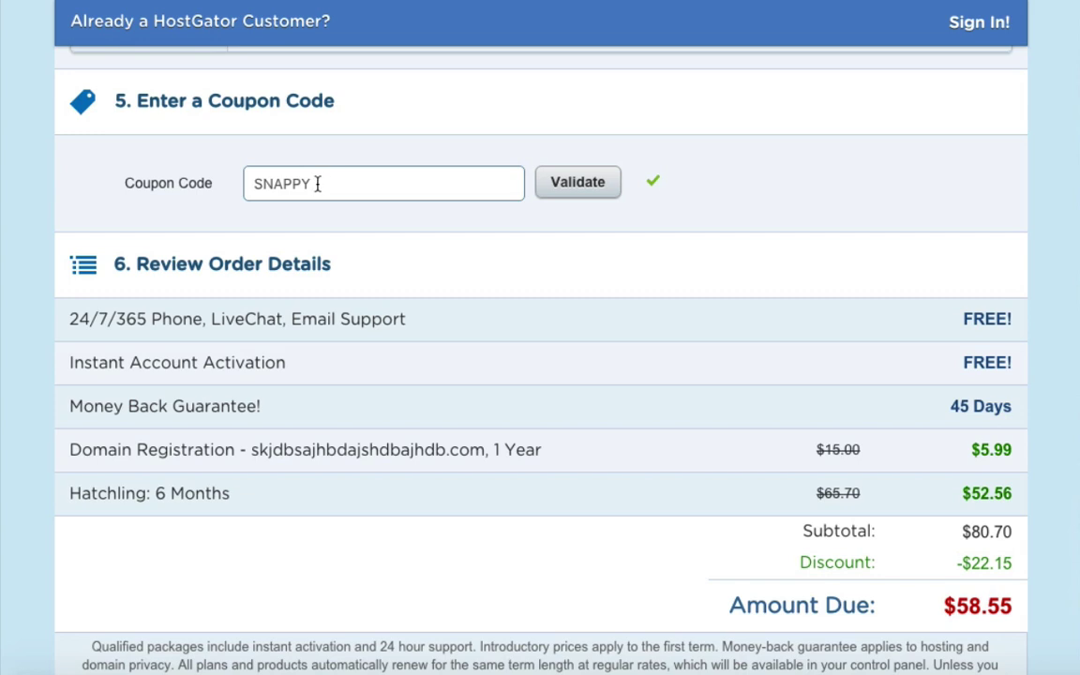
- Replace the SNAPPY coupon with wpcoupon25 and validate it, bringing amount due to $49.09
double_click(317, 184)
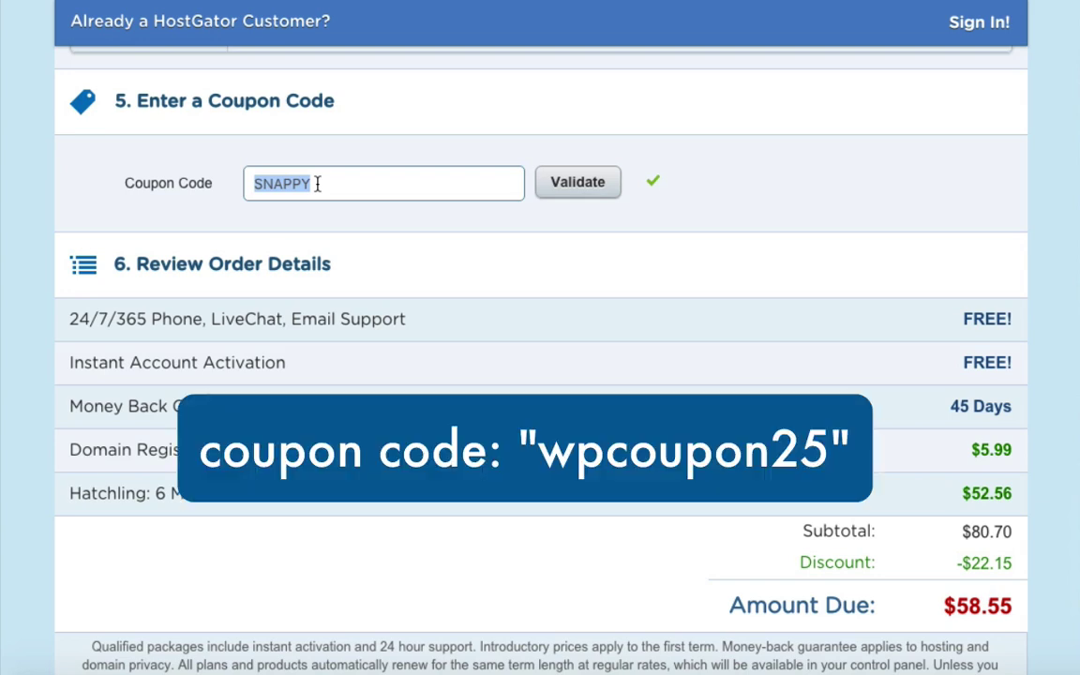
text(wpcoupo)
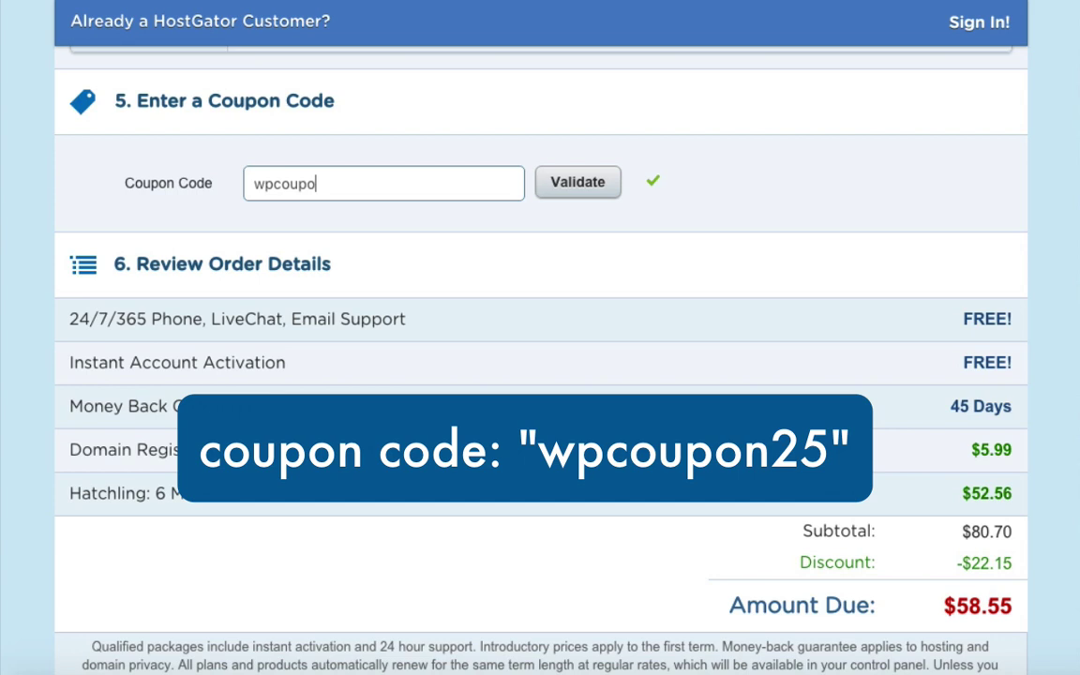
text(n25)
click(566, 185)
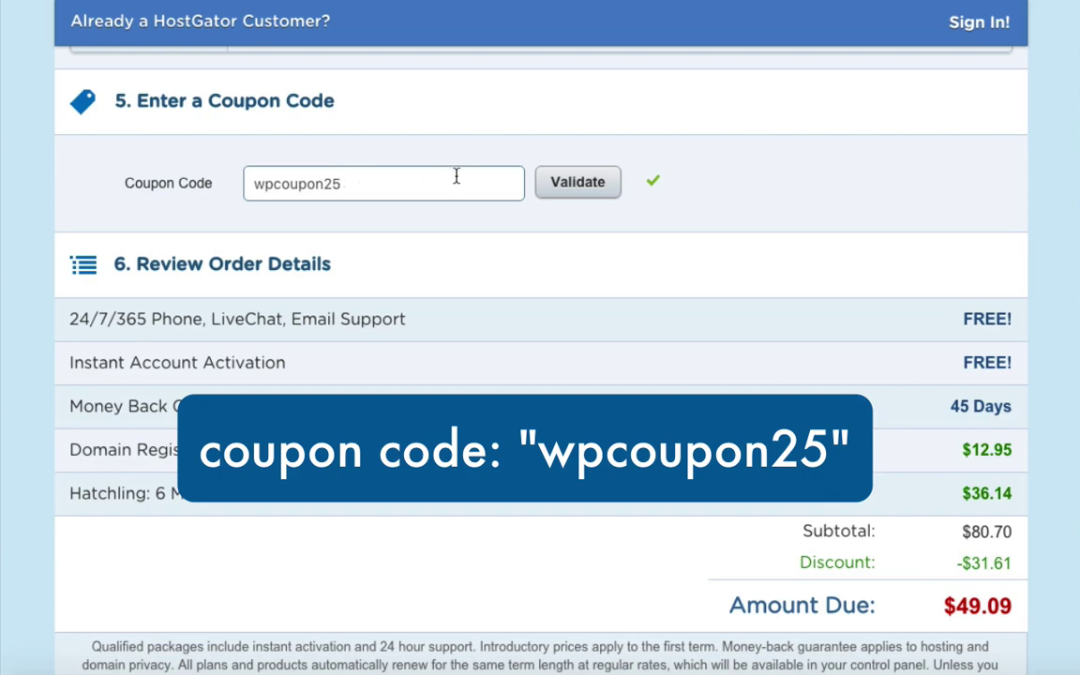
- Switch the Hatchling billing cycle to '1 month @ 6.02/mo', making amount due $18.97
scroll(598, 261, up, 10)
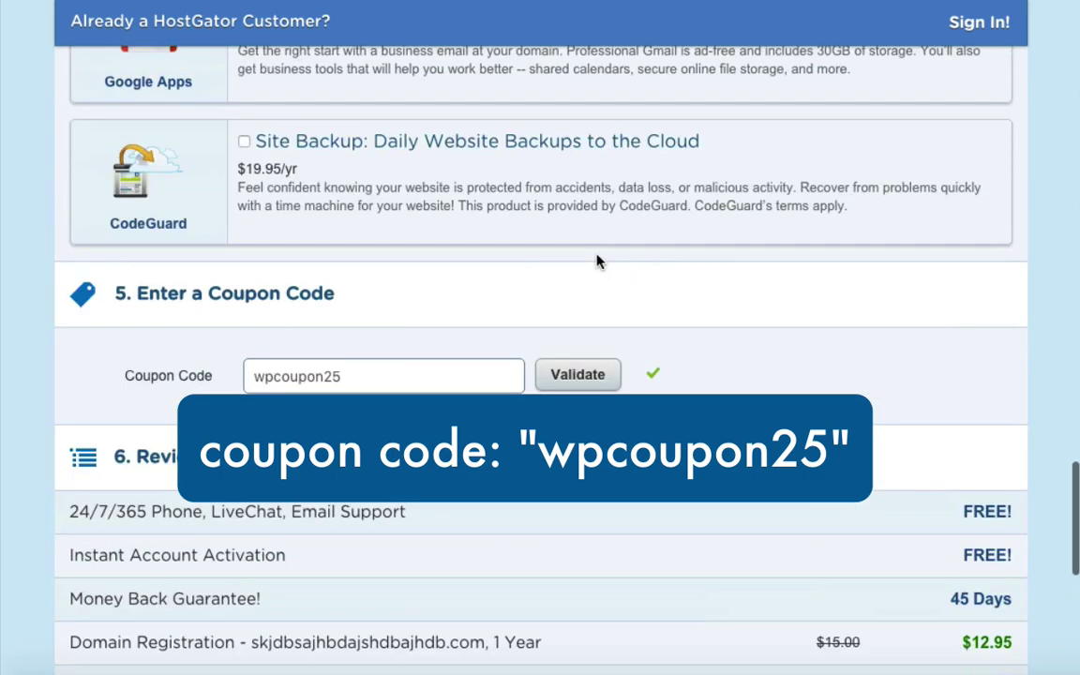
scroll(598, 261, up, 20)
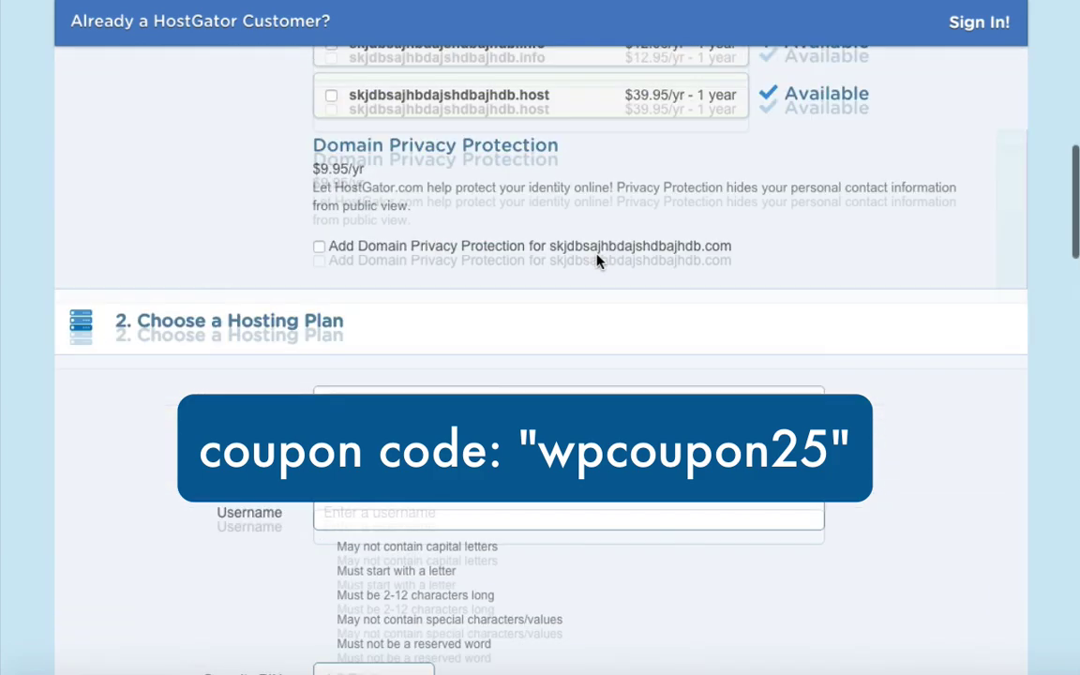
scroll(599, 261, down, 6)
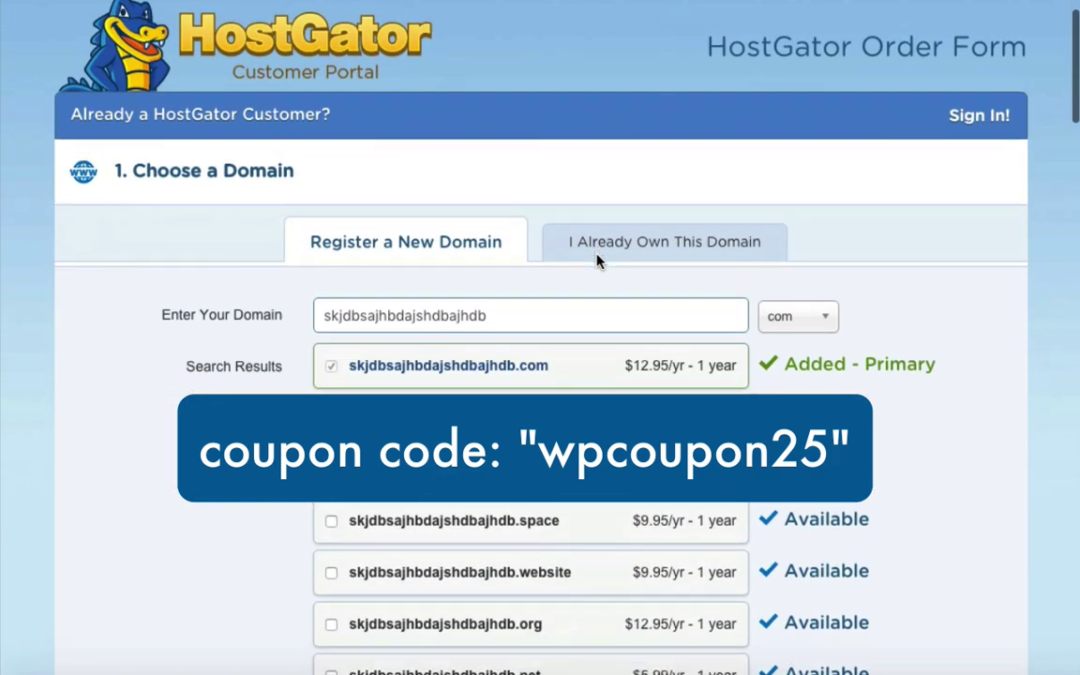
scroll(598, 261, down, 2)
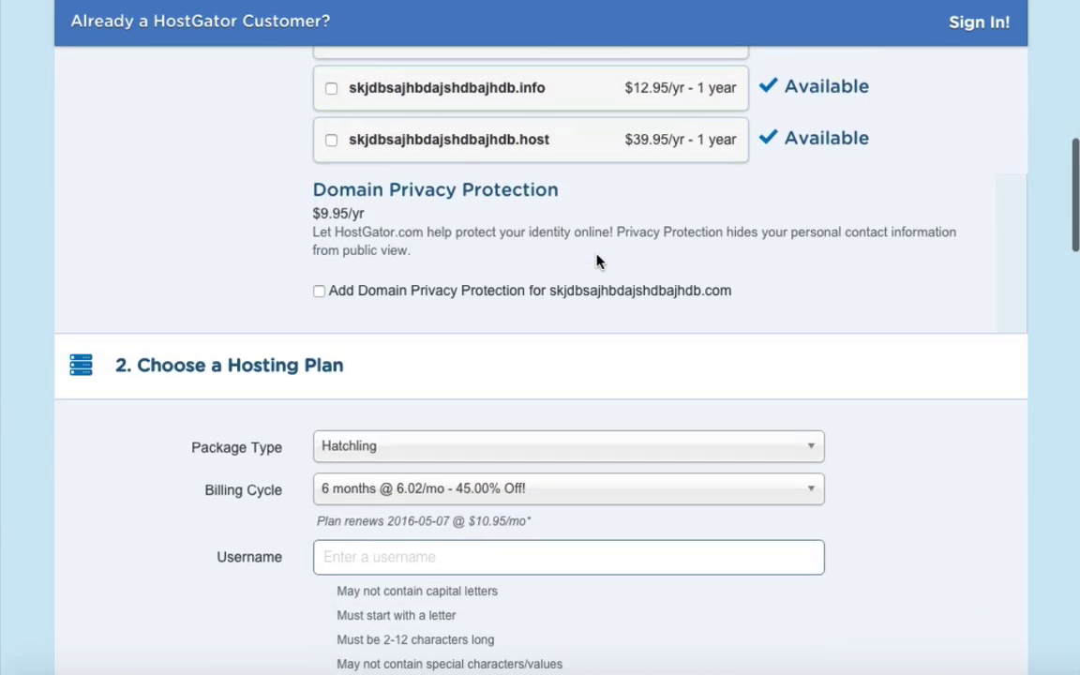
scroll(598, 261, down, 1)
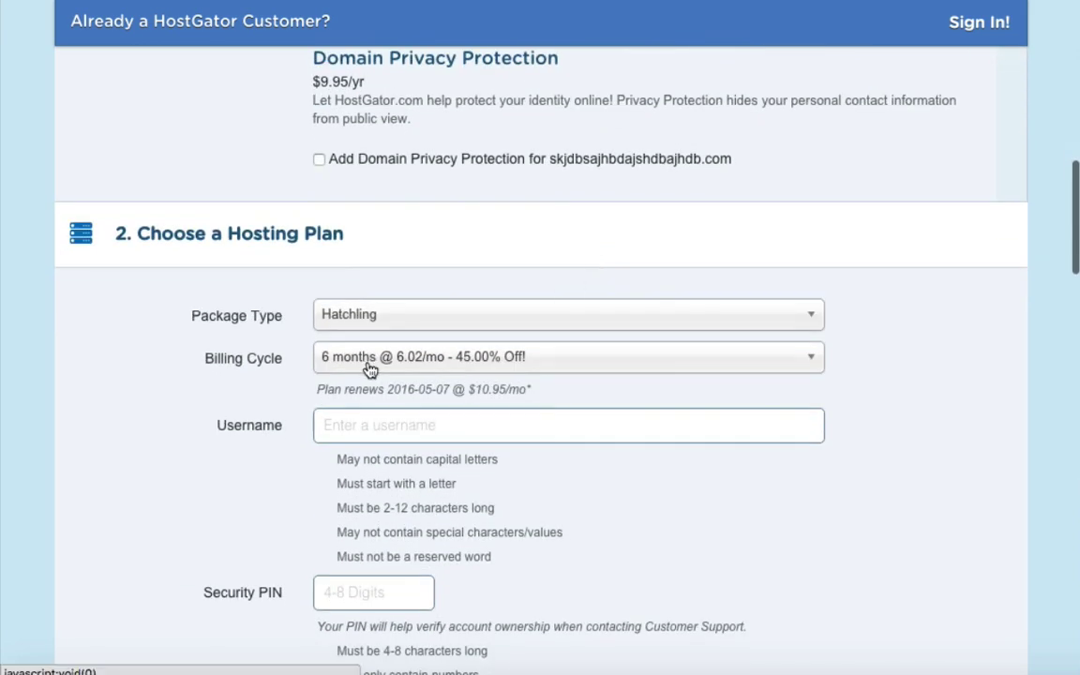
click(366, 367)
click(366, 385)
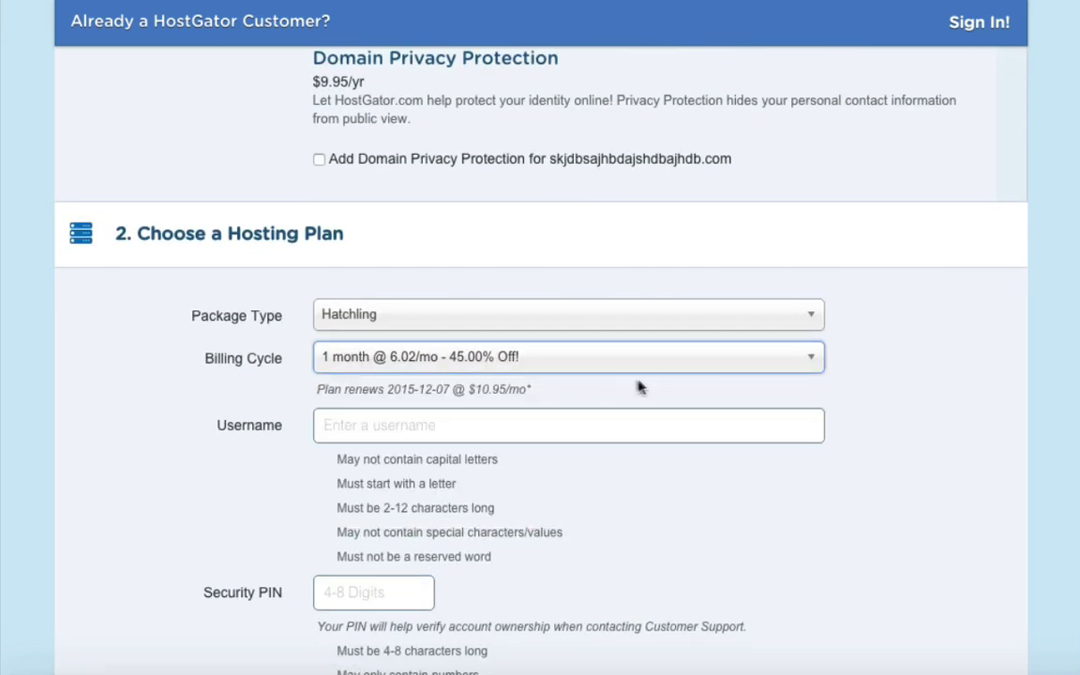
scroll(615, 400, down, 12)
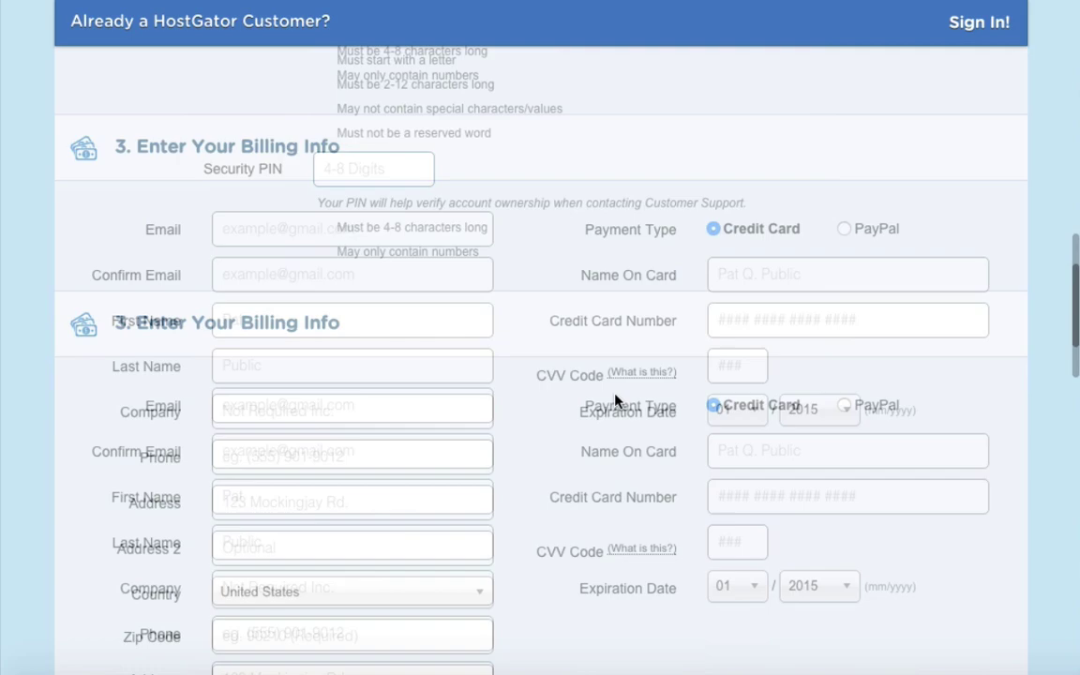
scroll(615, 401, down, 7)
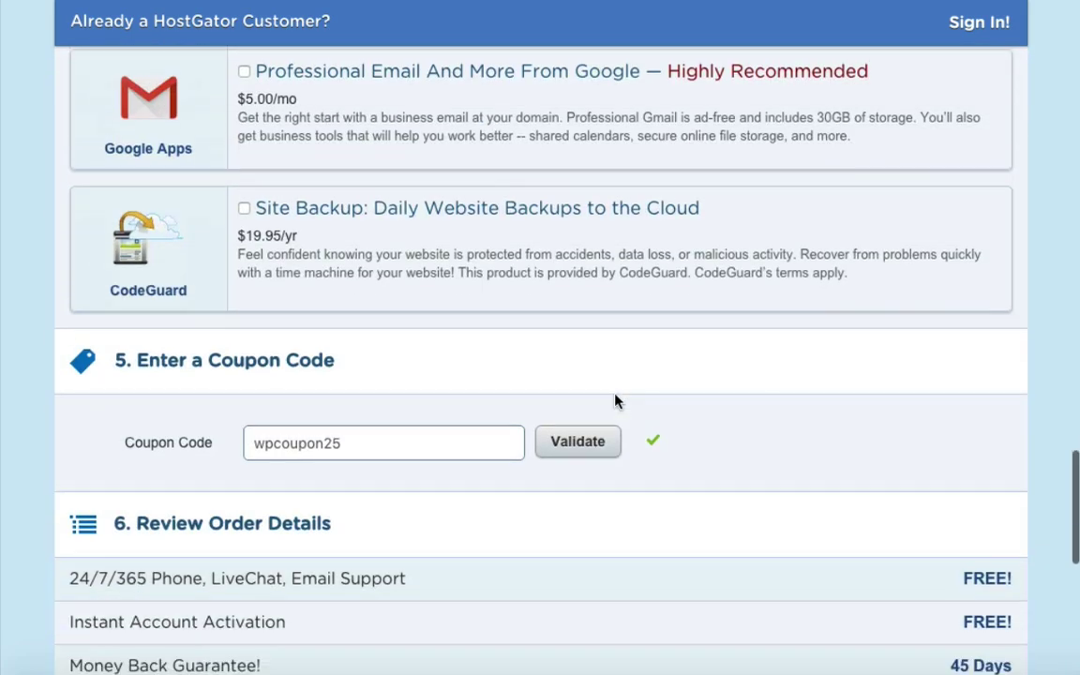
scroll(615, 400, down, 1)
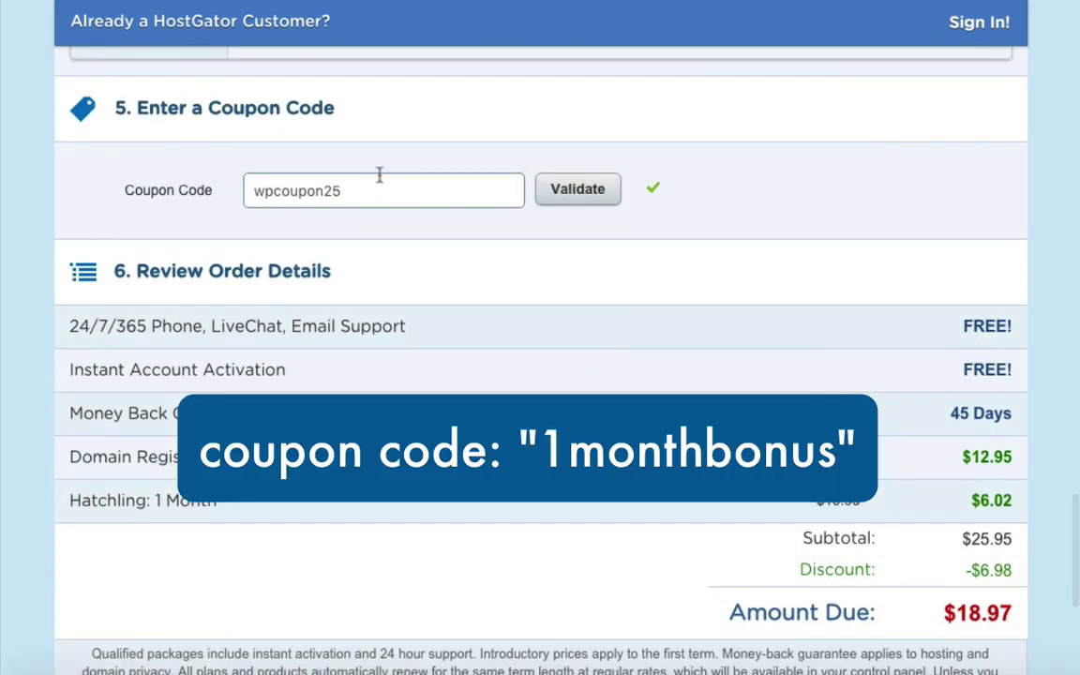
- Swap coupon wpcoupon25 for 1monthbonus and validate, making the month $0.01 and total $12.96
double_click(348, 186)
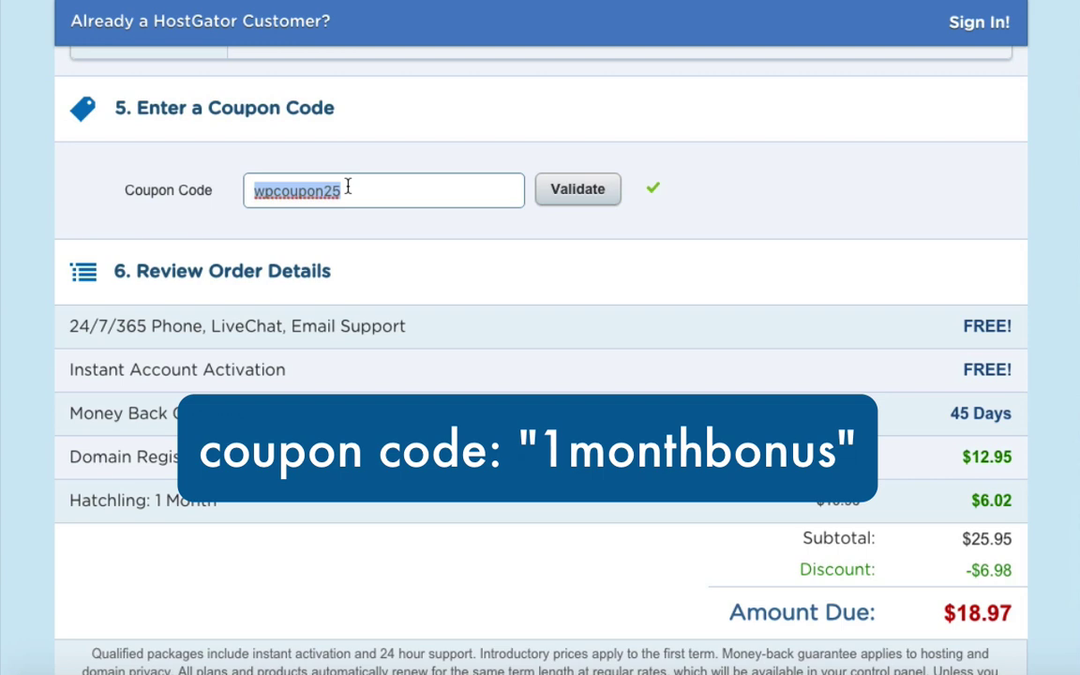
text(1monthbonus)
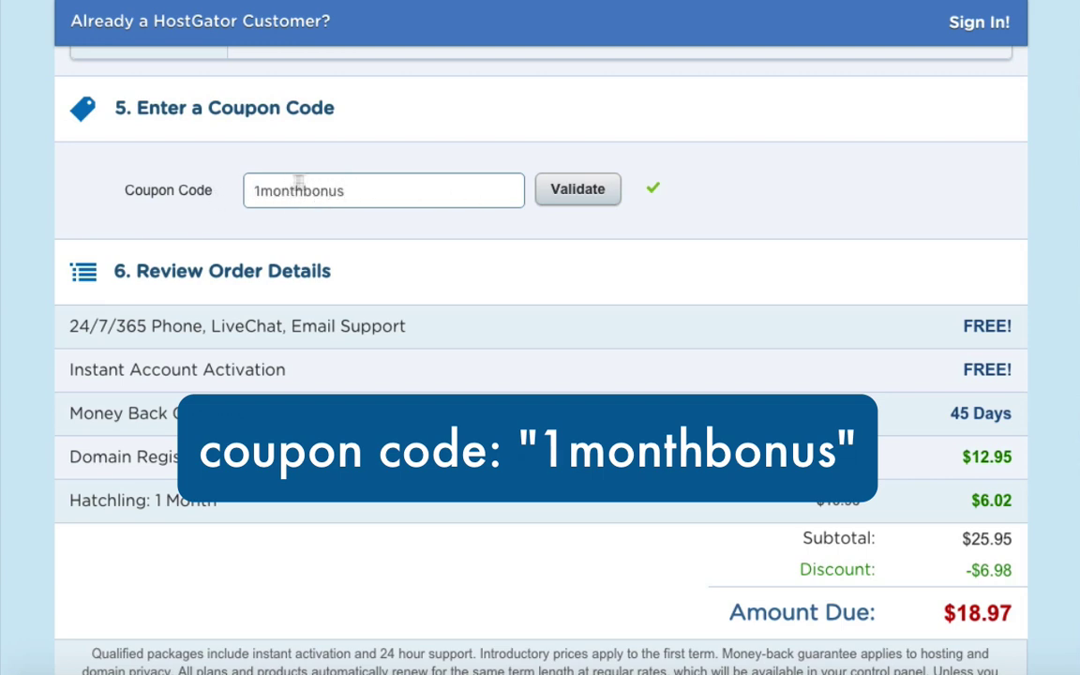
click(616, 187)
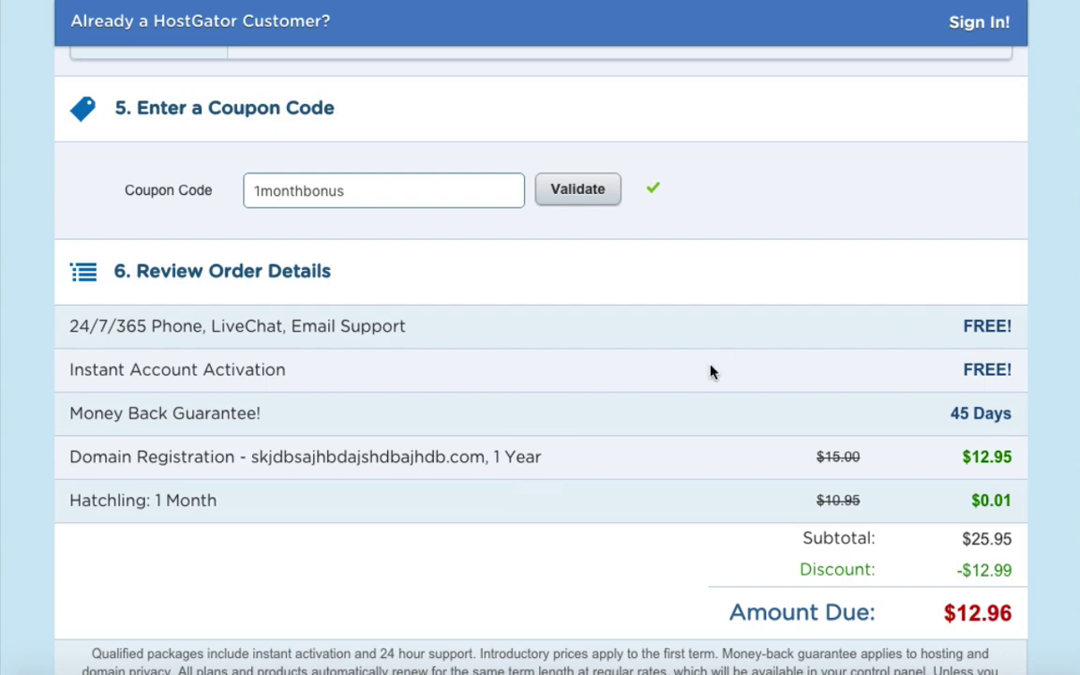
- Accept the Terms of Service and check out to place the HostGator order
scroll(711, 372, down, 4)
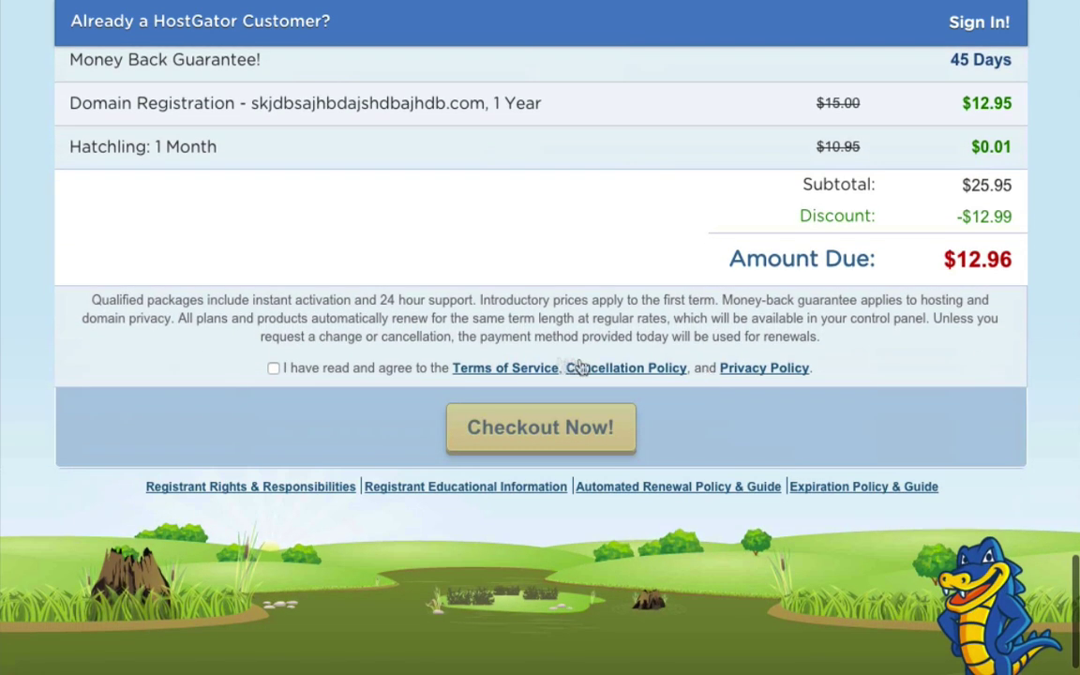
click(273, 369)
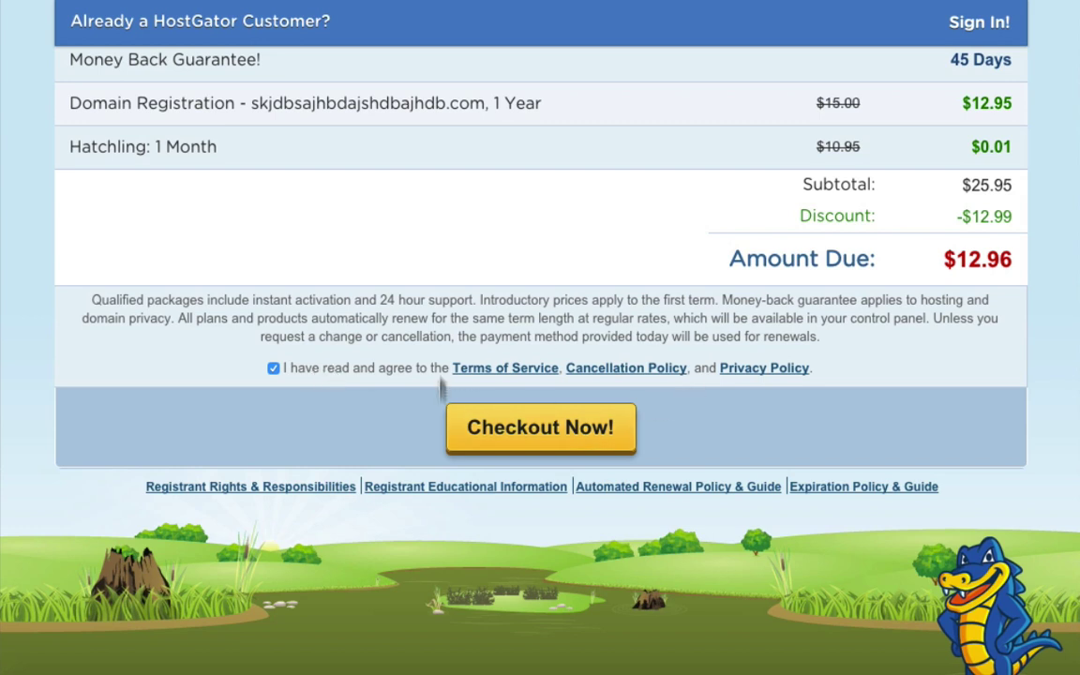
click(574, 428)
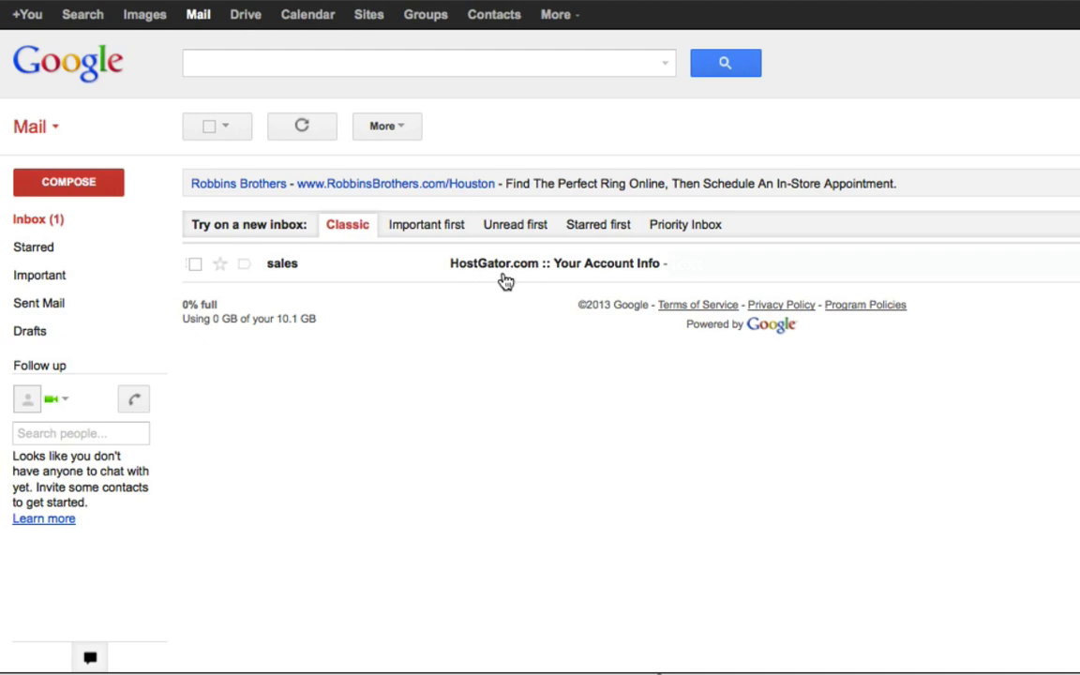
- Open the 'HostGator.com :: Your Account Info' email and select the control panel password
click(485, 268)
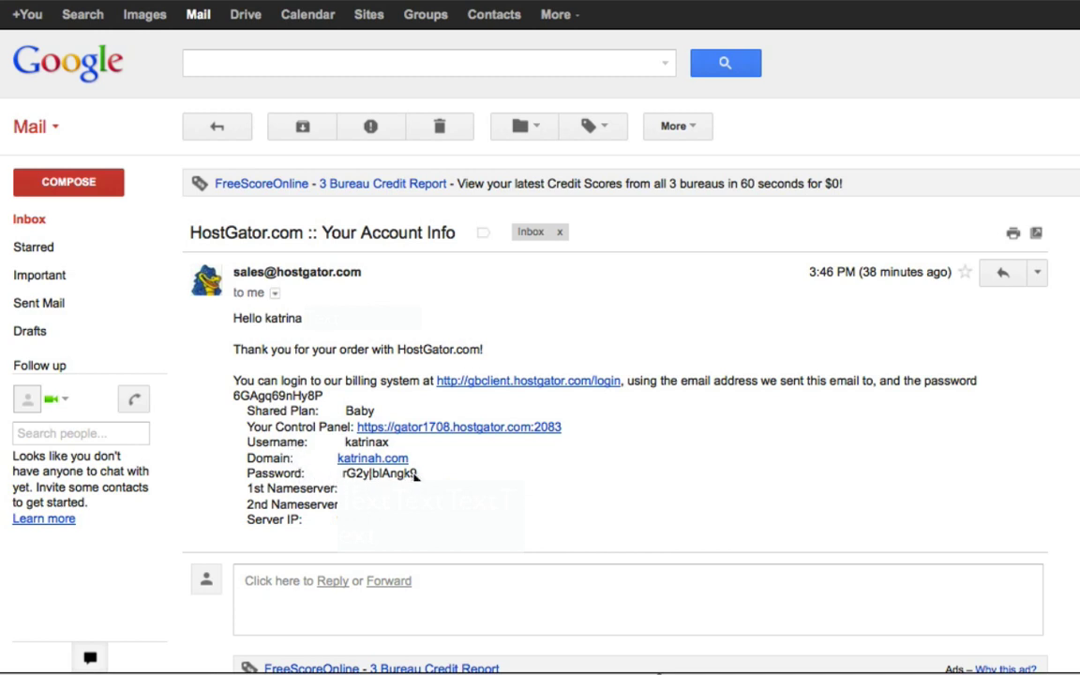
drag(419, 475, 344, 475)
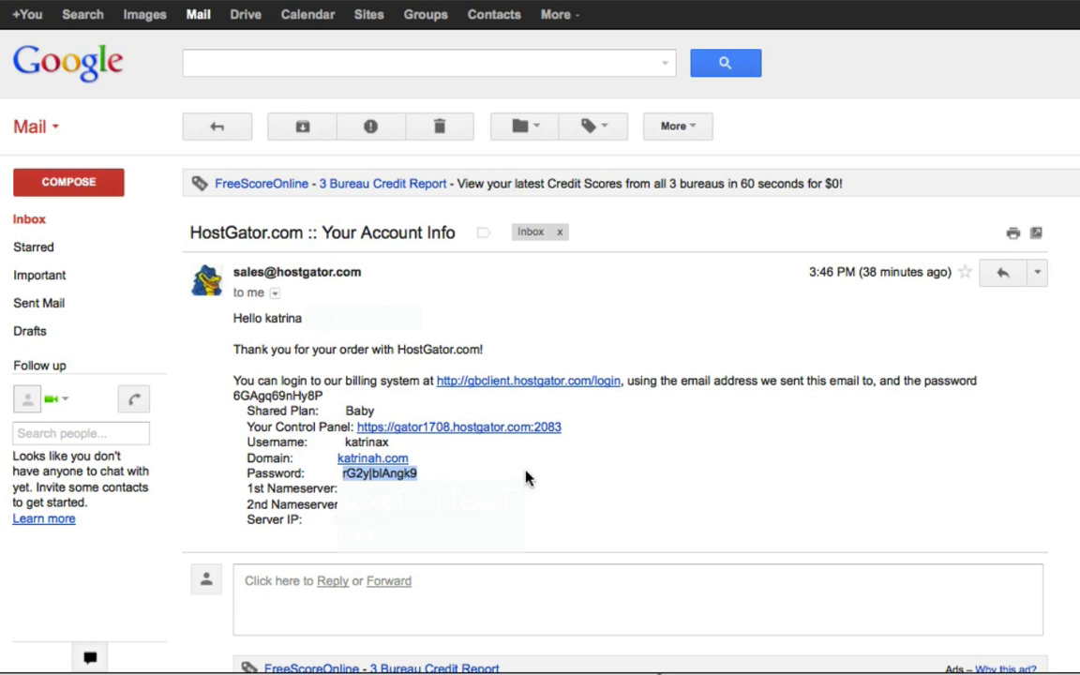
- Follow the email's Your Control Panel link and log in to cPanel with the emailed credentials
click(459, 430)
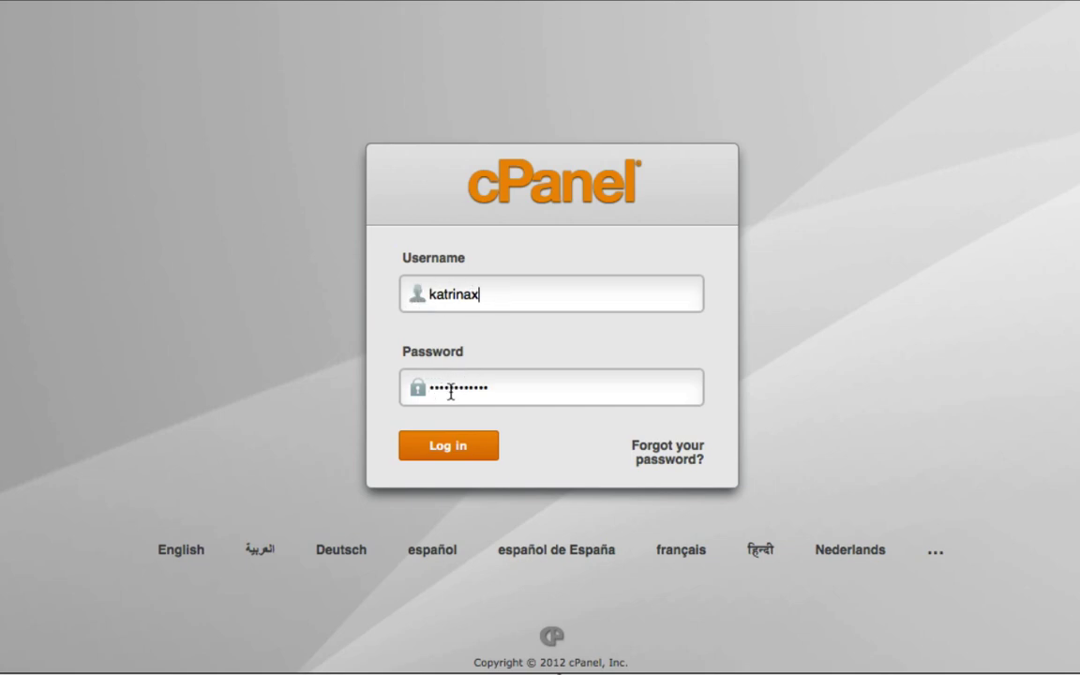
click(446, 448)
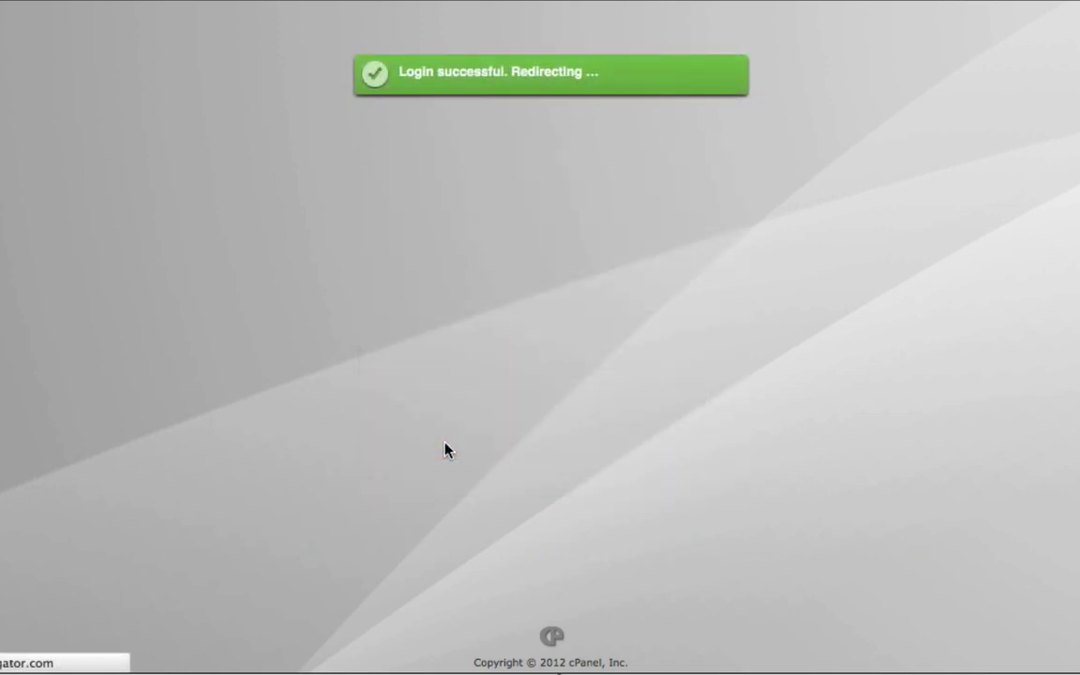
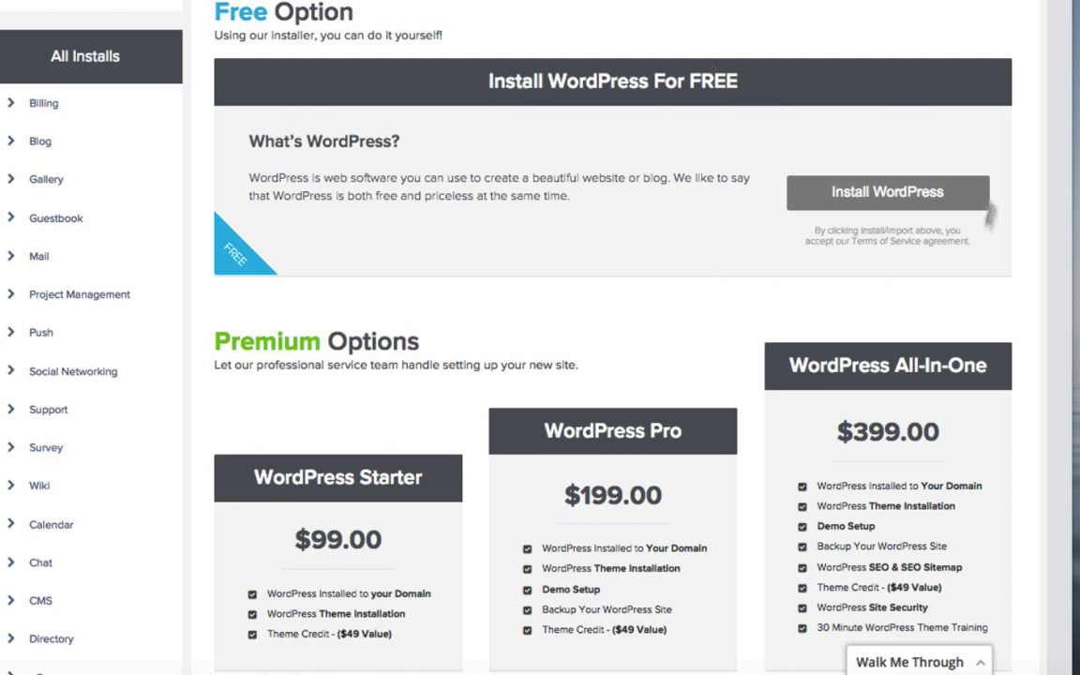
- Run QuickInstall's free WordPress install on the demo domain with the filled-in form details
click(879, 195)
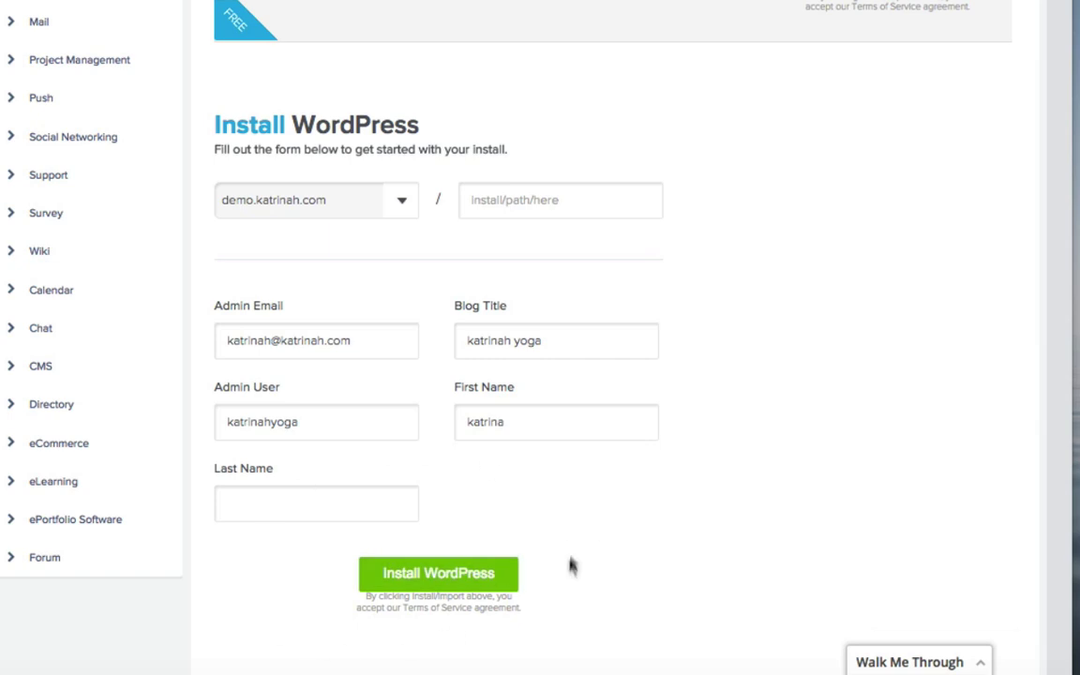
click(445, 583)
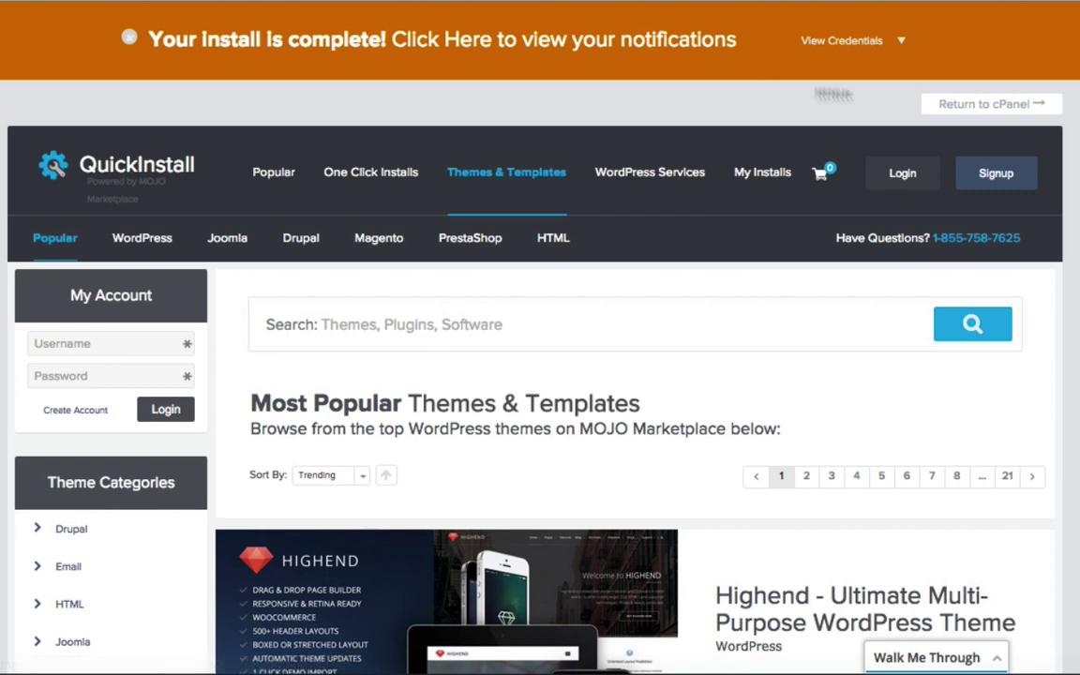
- Reveal the install's credentials, copy the admin password, and go to the Admin Area login page
click(901, 45)
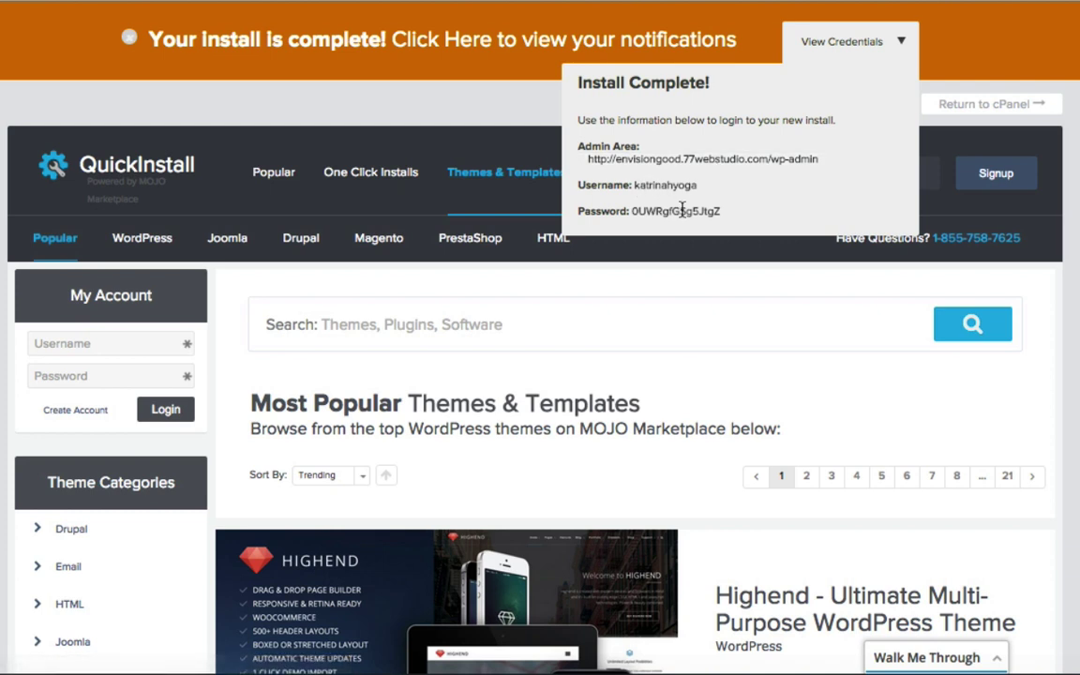
drag(721, 212, 633, 213)
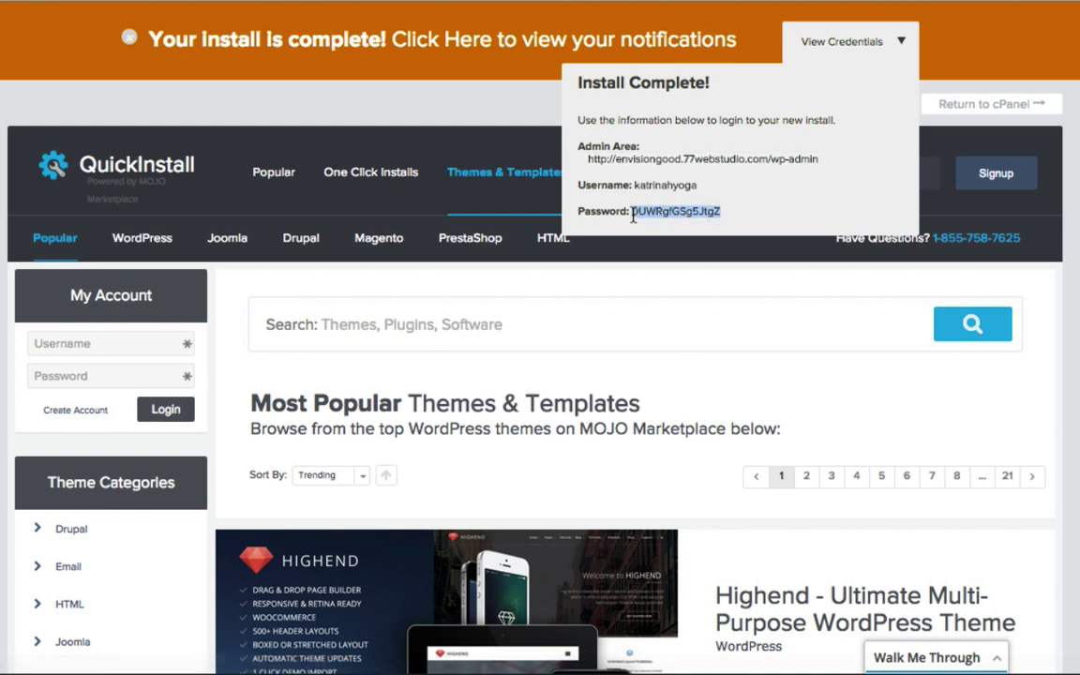
click(720, 161)
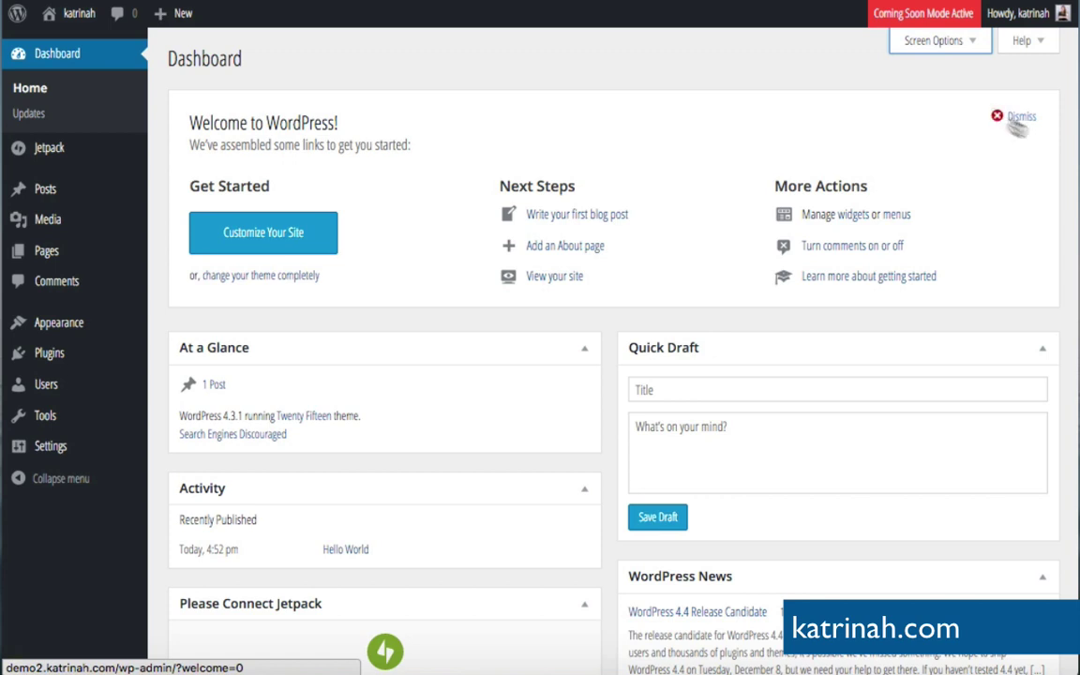
- Dismiss the Welcome panel, moving Quick Draft to top left and At a Glance to top right
click(1014, 118)
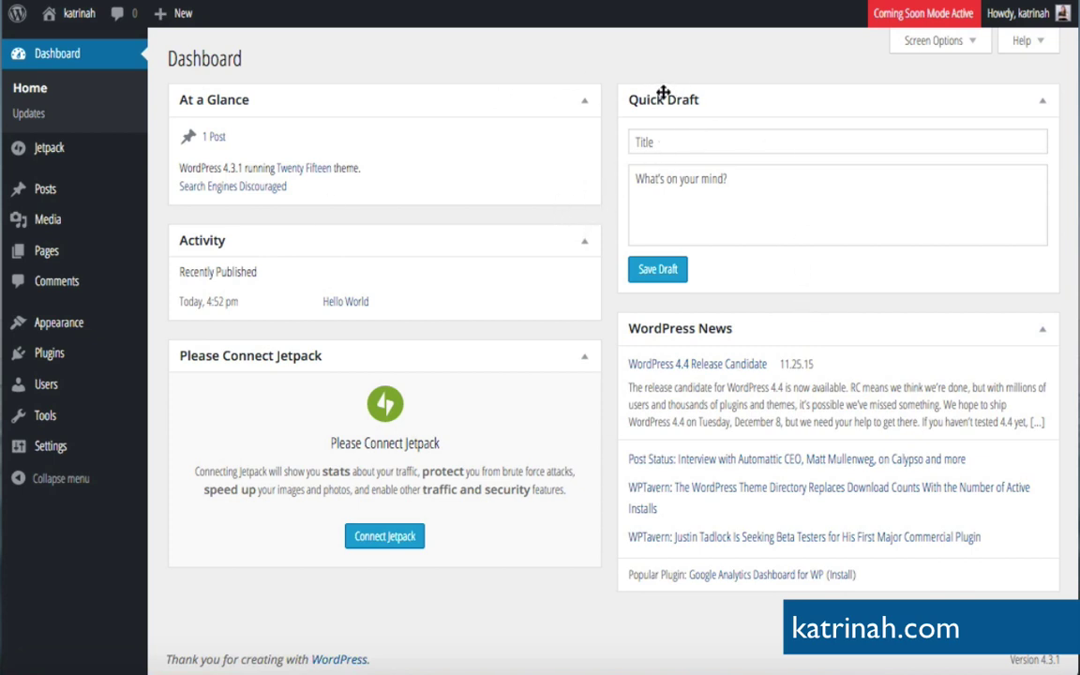
drag(673, 101, 212, 105)
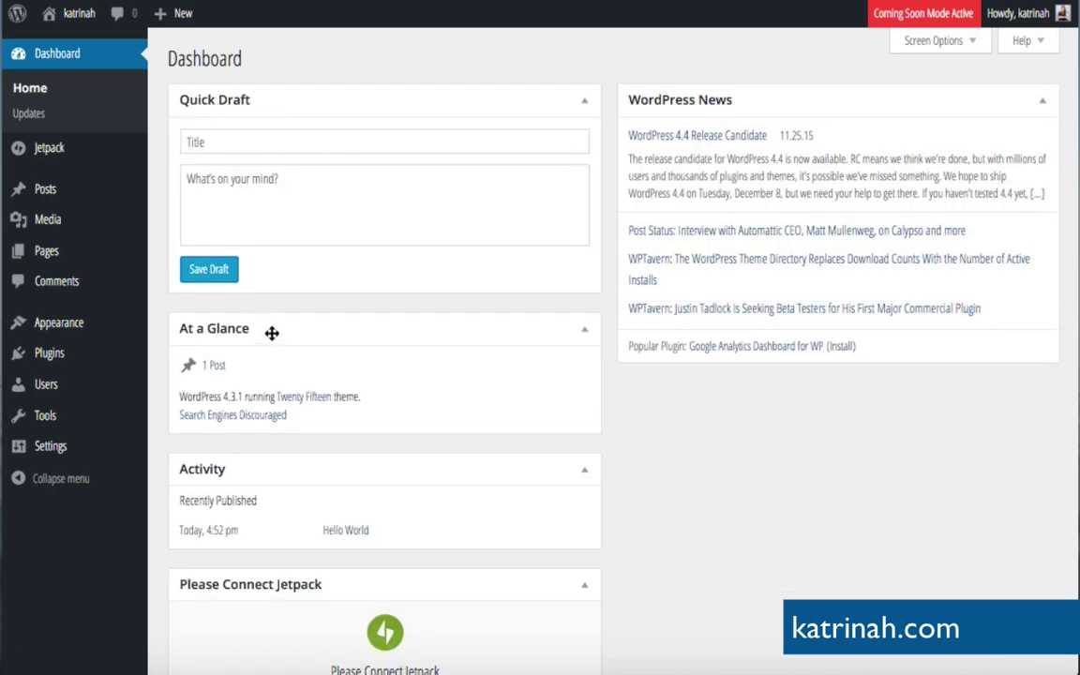
drag(272, 331, 736, 131)
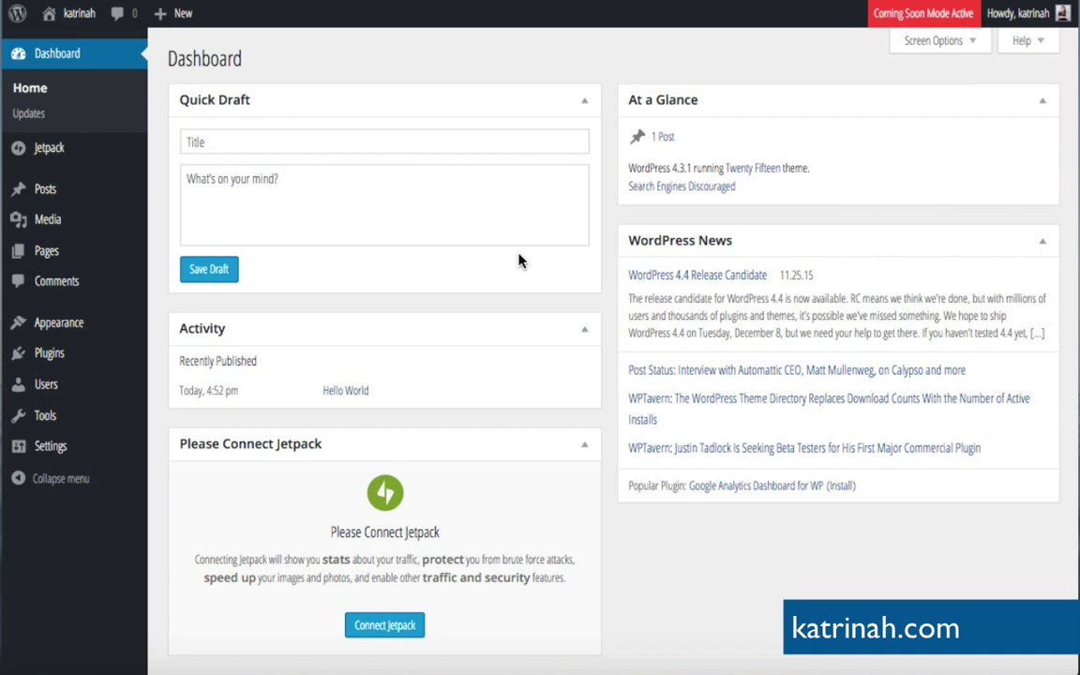
- In Screen Options, hide then re-show the Jetpack, At a Glance, Activity, Quick Draft and News boxes
click(947, 45)
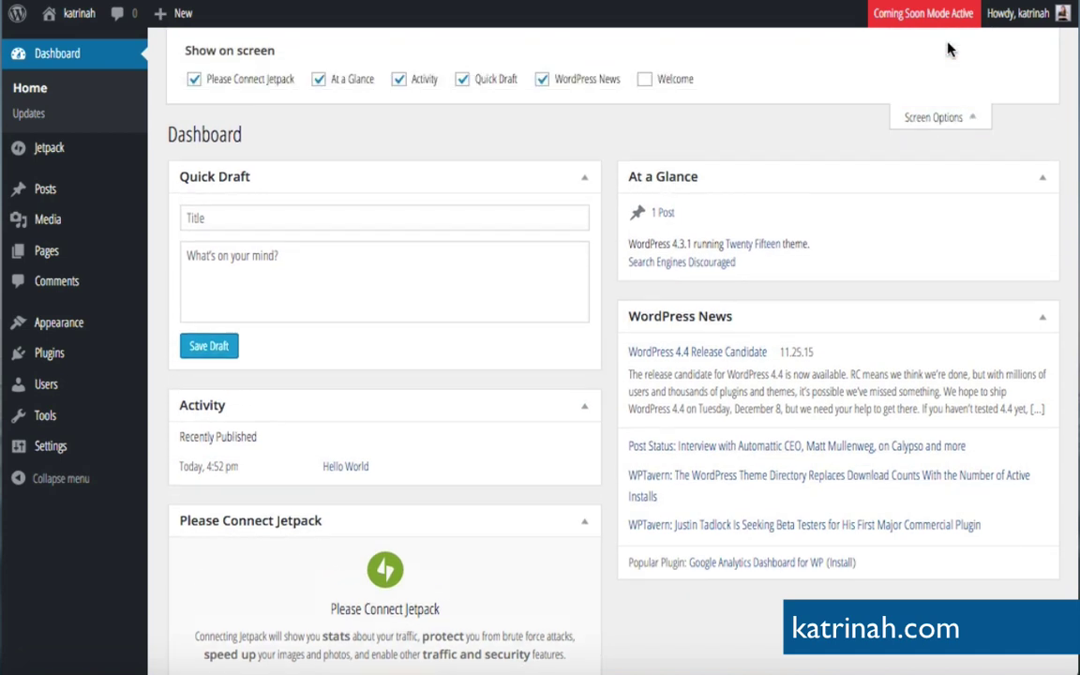
click(195, 80)
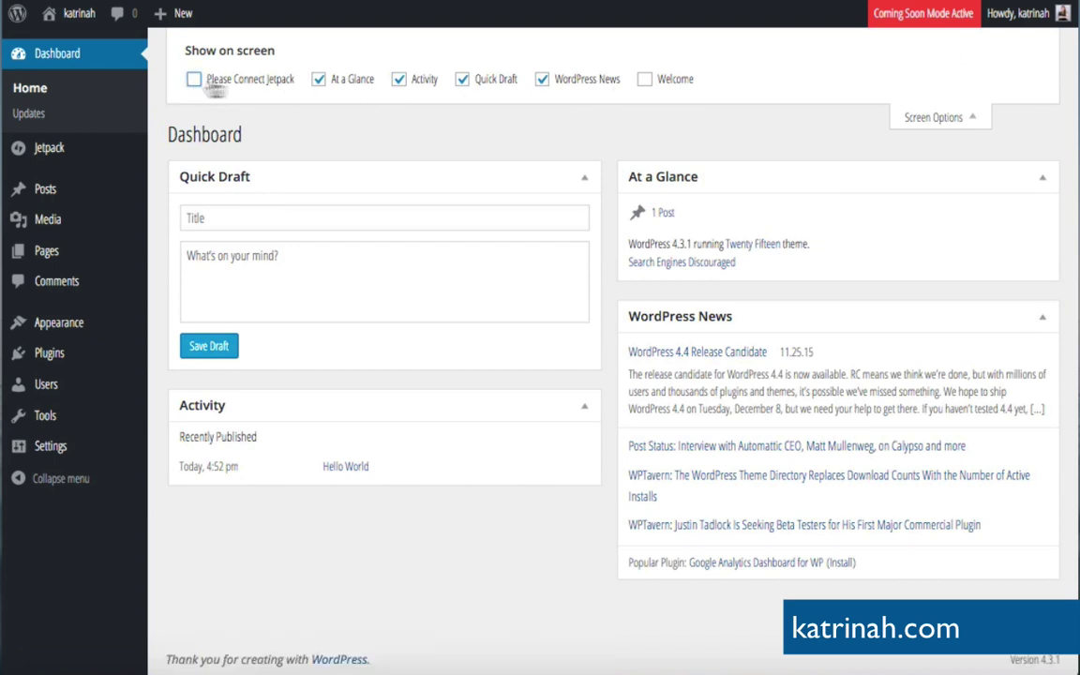
click(317, 81)
click(399, 83)
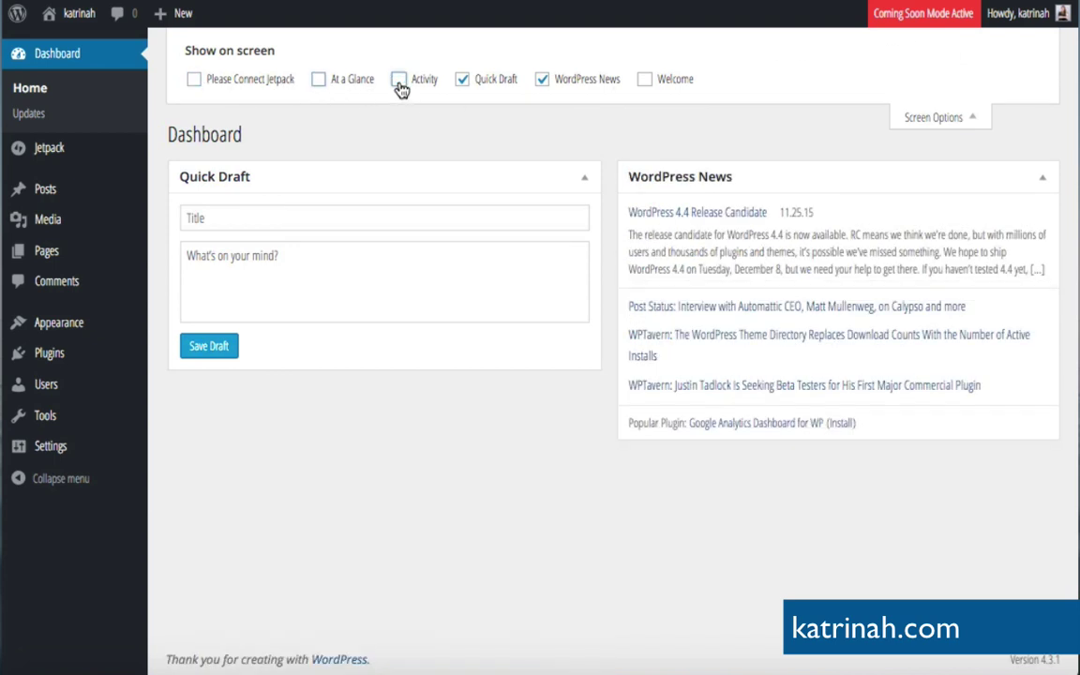
click(462, 80)
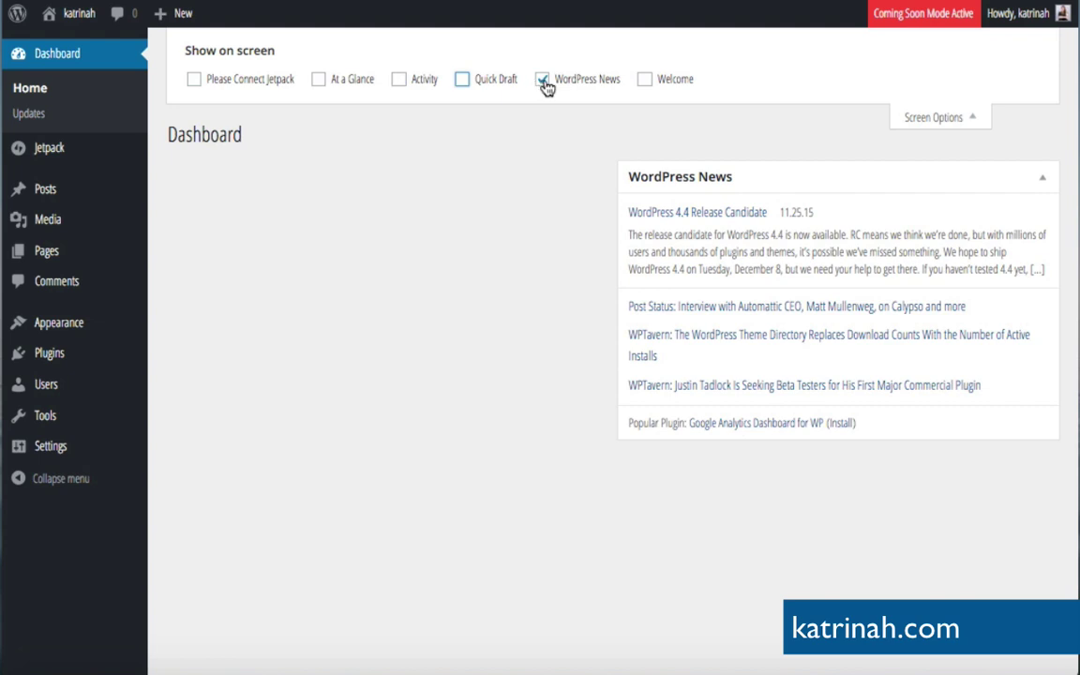
click(544, 82)
click(195, 81)
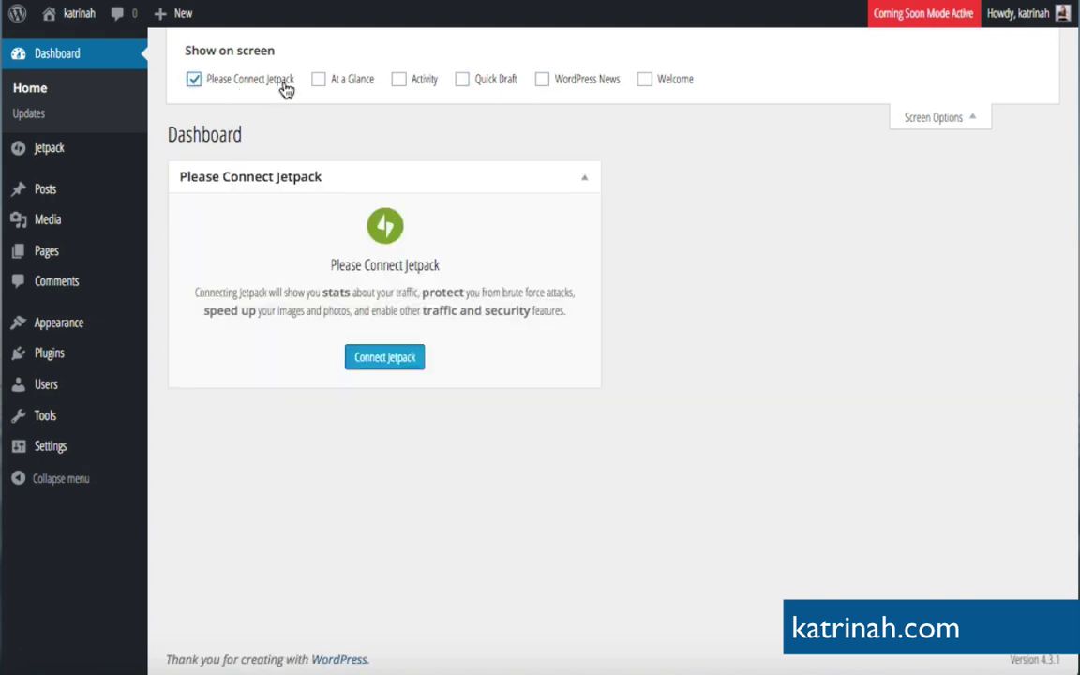
click(319, 81)
click(400, 80)
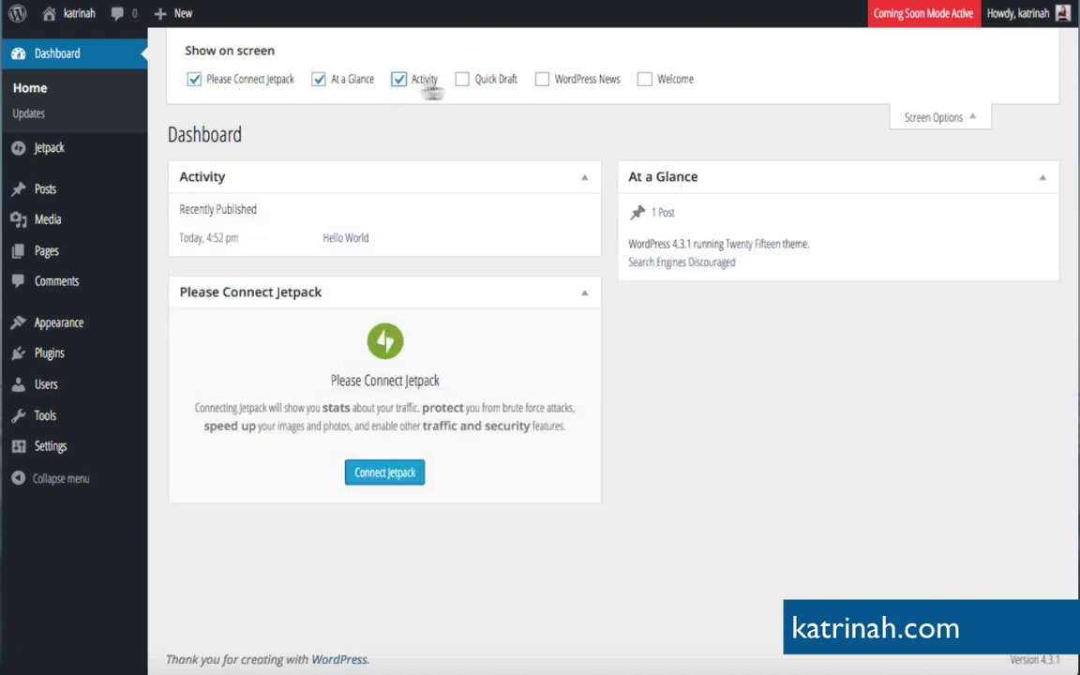
click(462, 81)
click(543, 82)
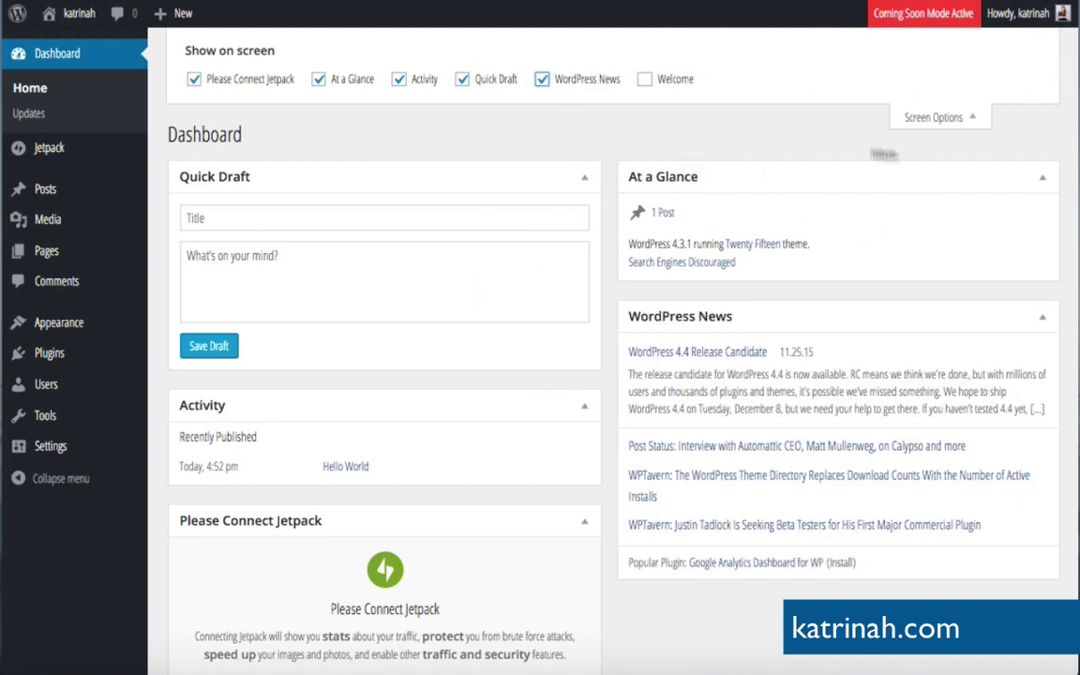
click(918, 122)
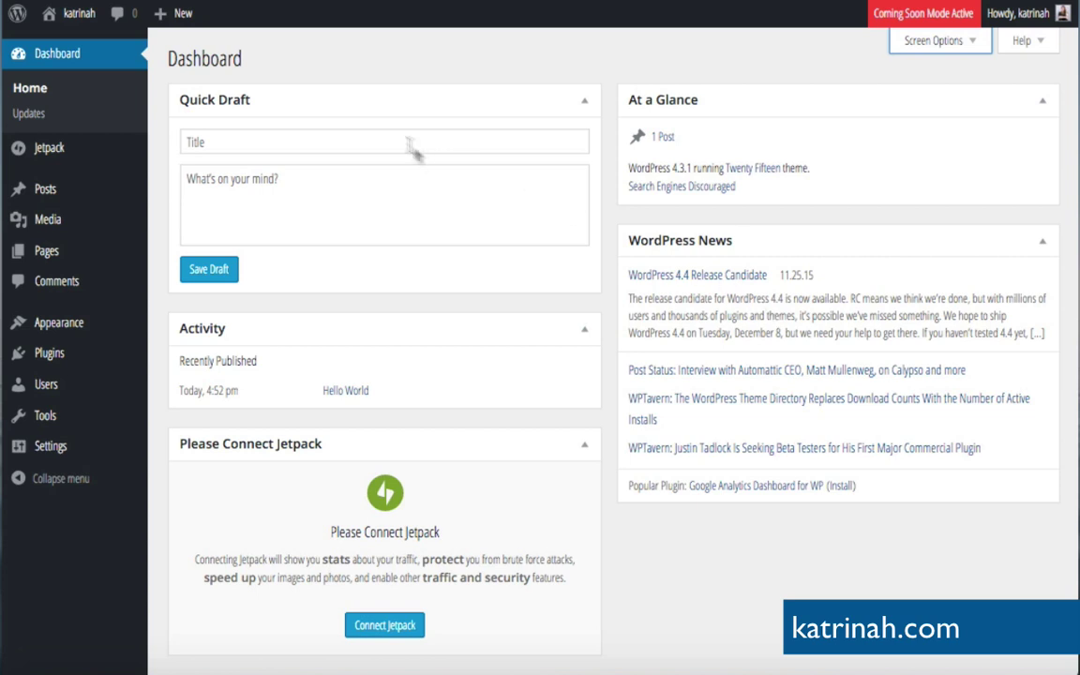
mouse_move(73, 13)
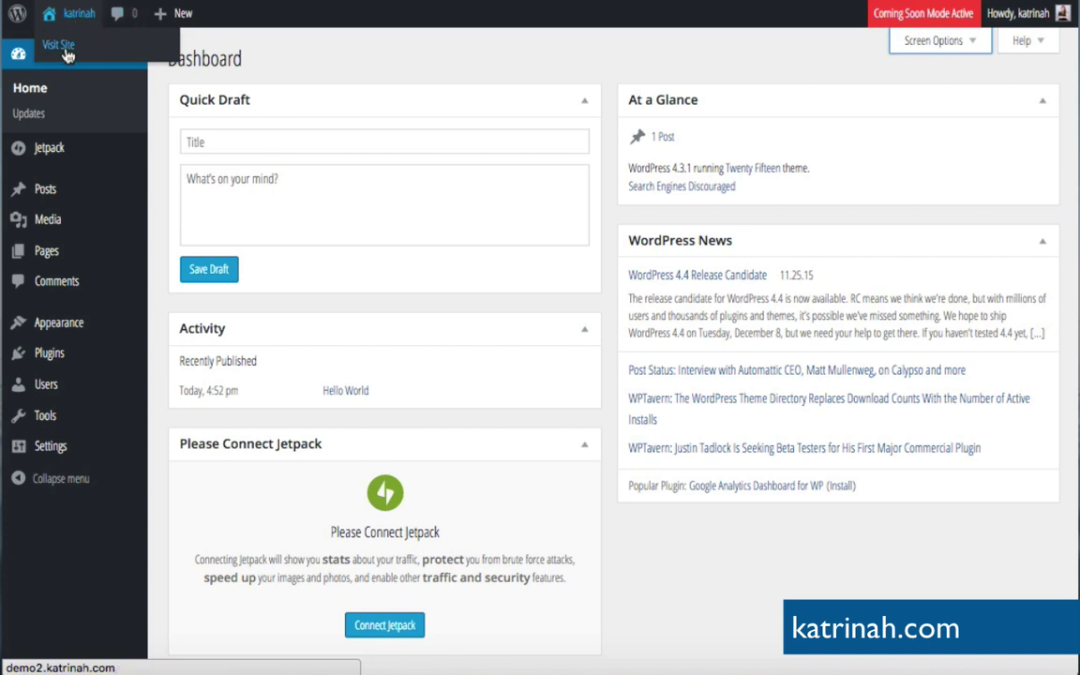
click(66, 47)
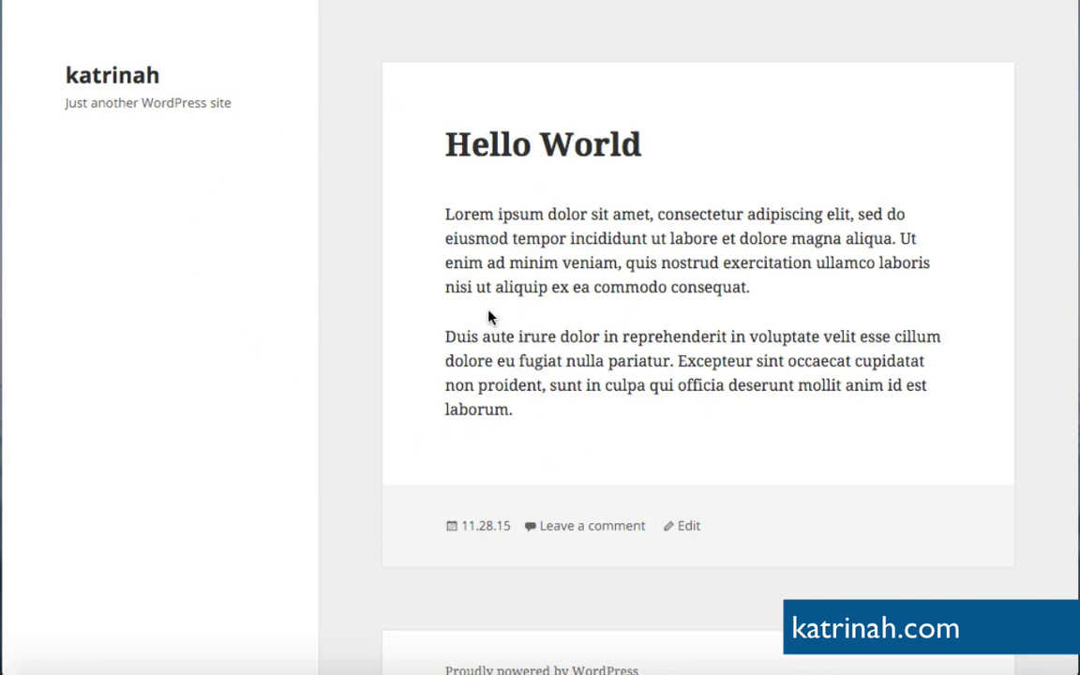
scroll(281, 300, up, 1)
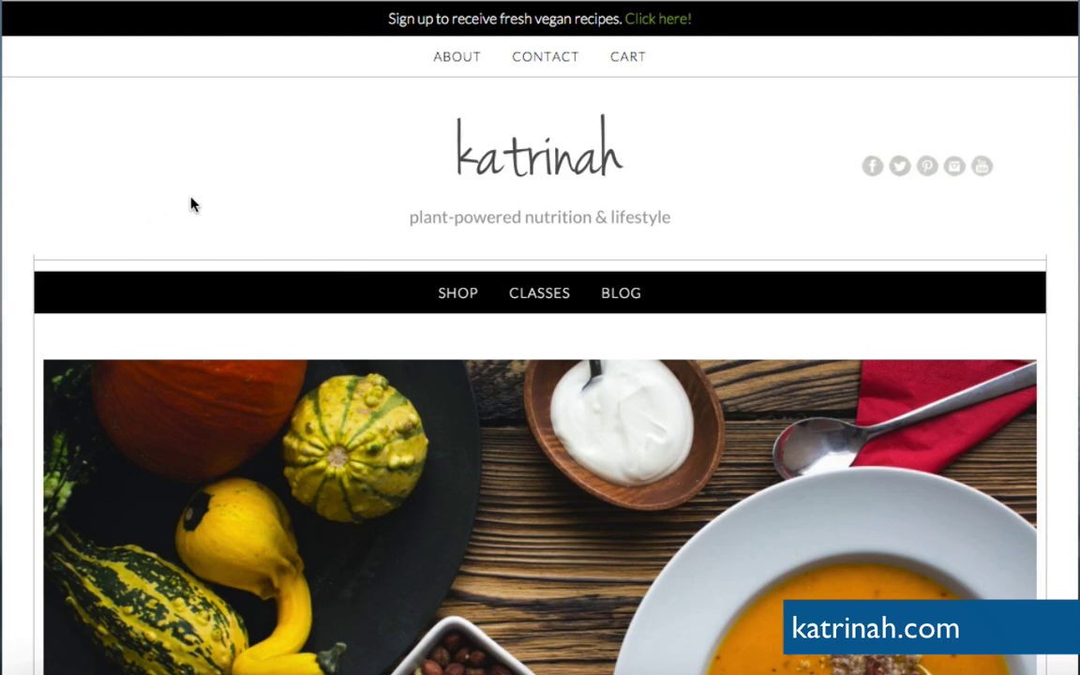
scroll(19, 424, down, 5)
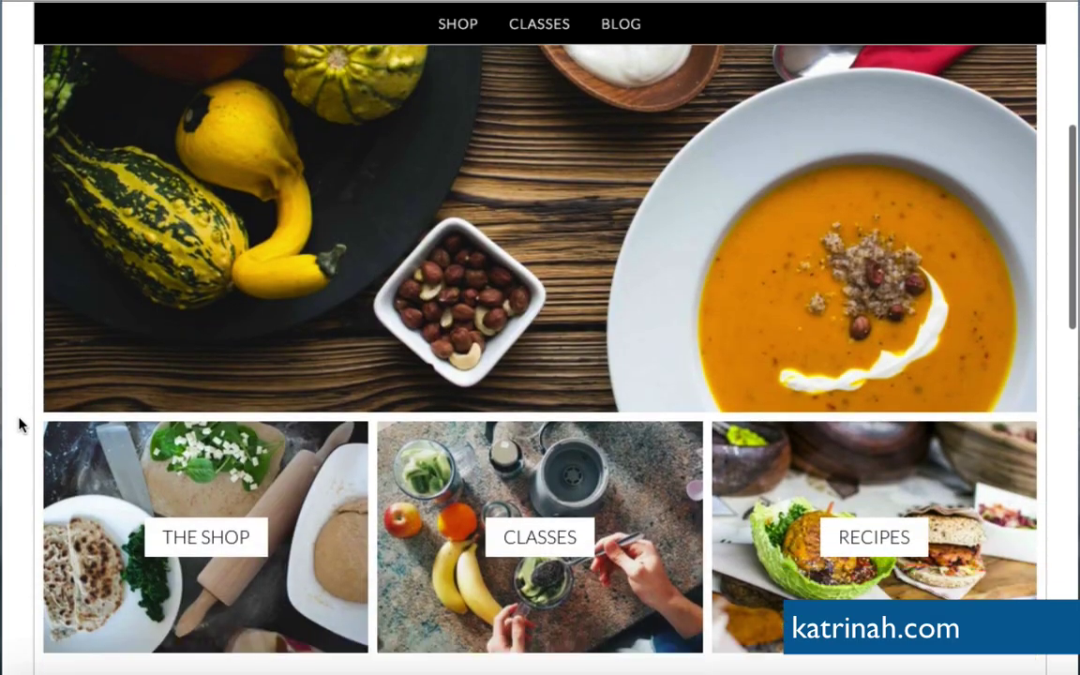
scroll(20, 424, down, 10)
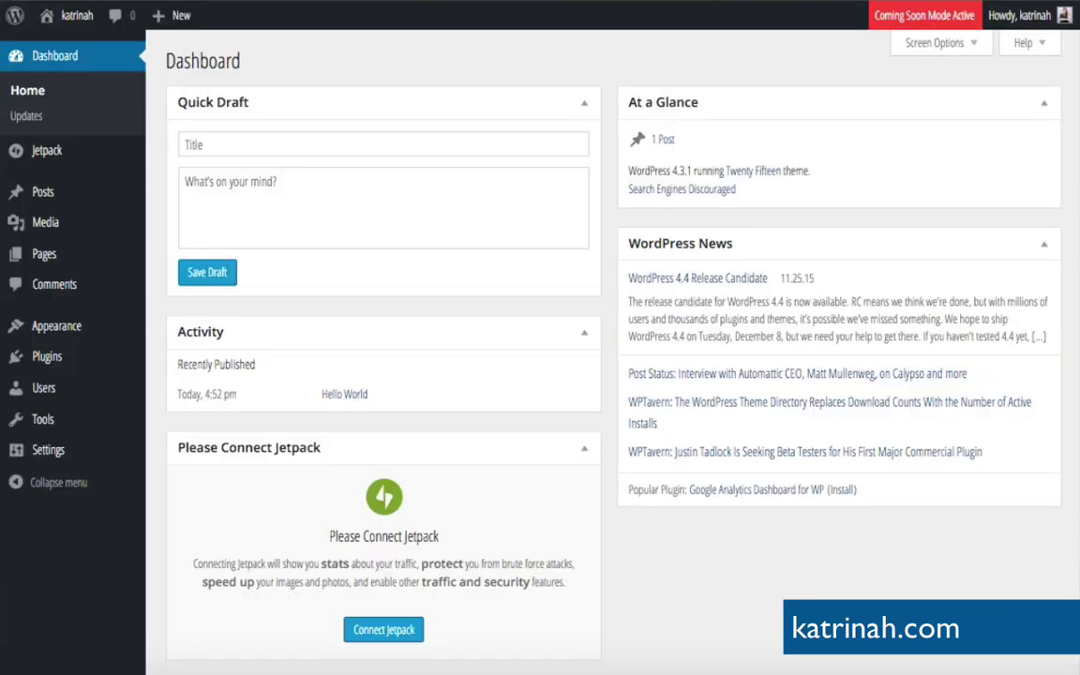
- Go to Appearance > Themes to see the installed themes, with Twenty Fifteen active
mouse_move(21, 330)
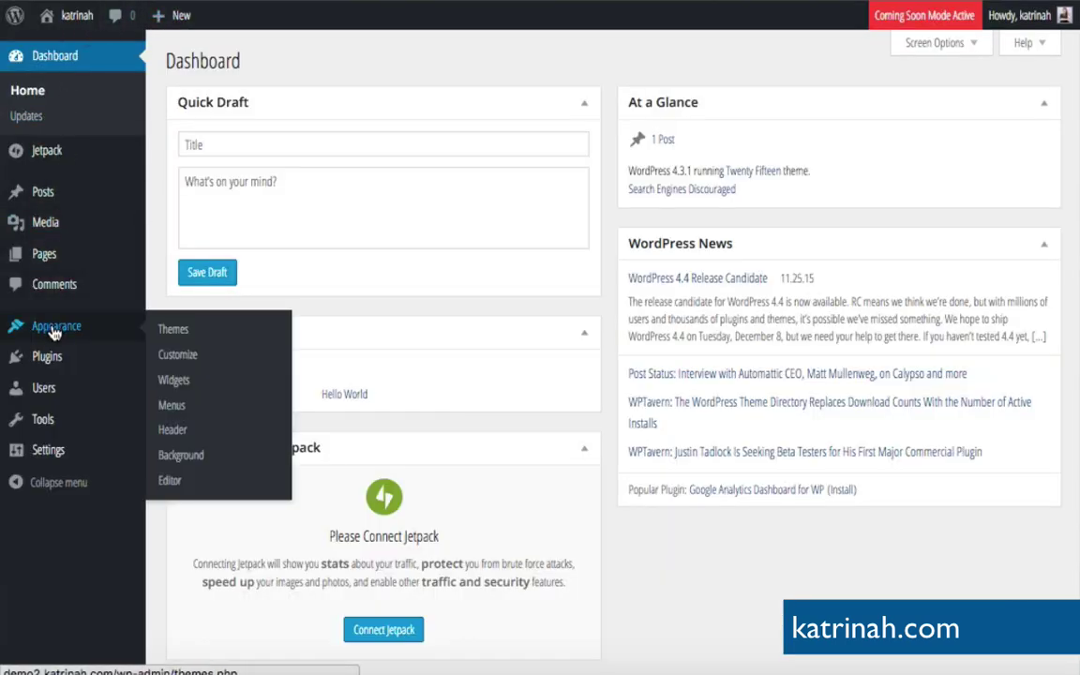
click(177, 332)
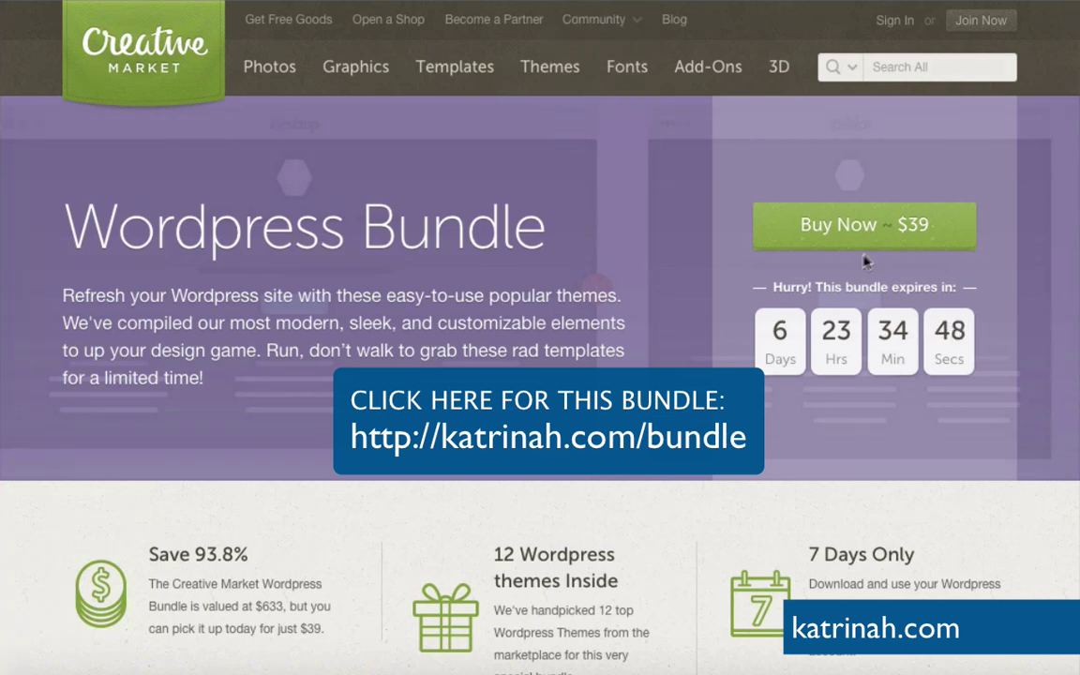
- Scroll the Creative Market WordPress Bundle page to review its themes, including Meadowbrook
scroll(1022, 340, down, 5)
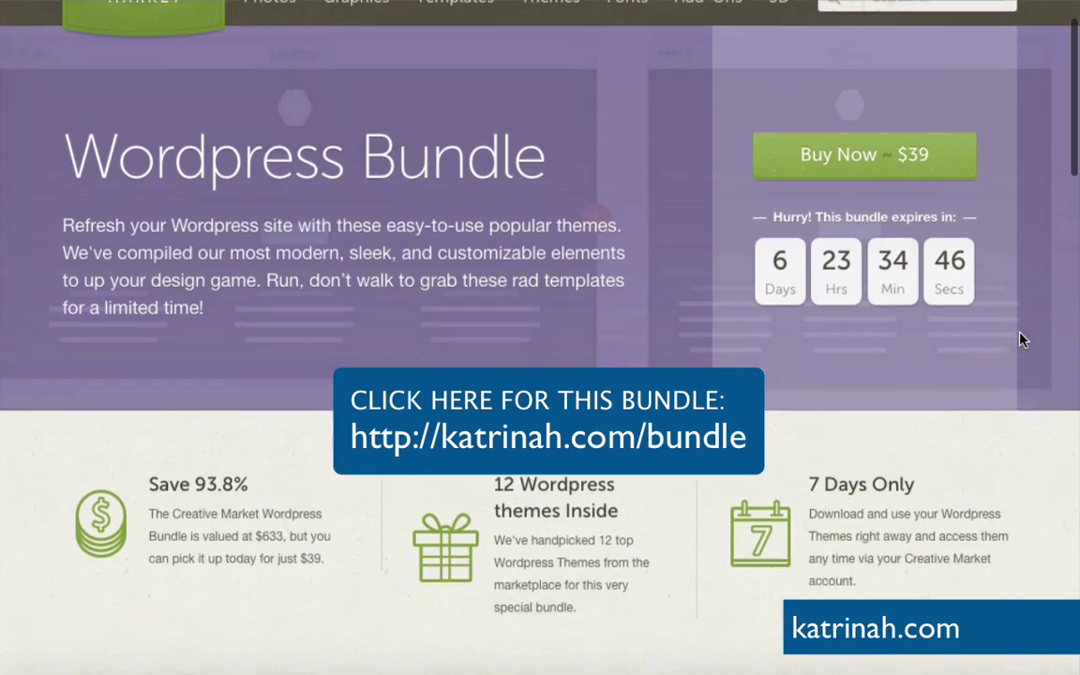
scroll(1022, 340, down, 4)
scroll(1022, 341, up, 2)
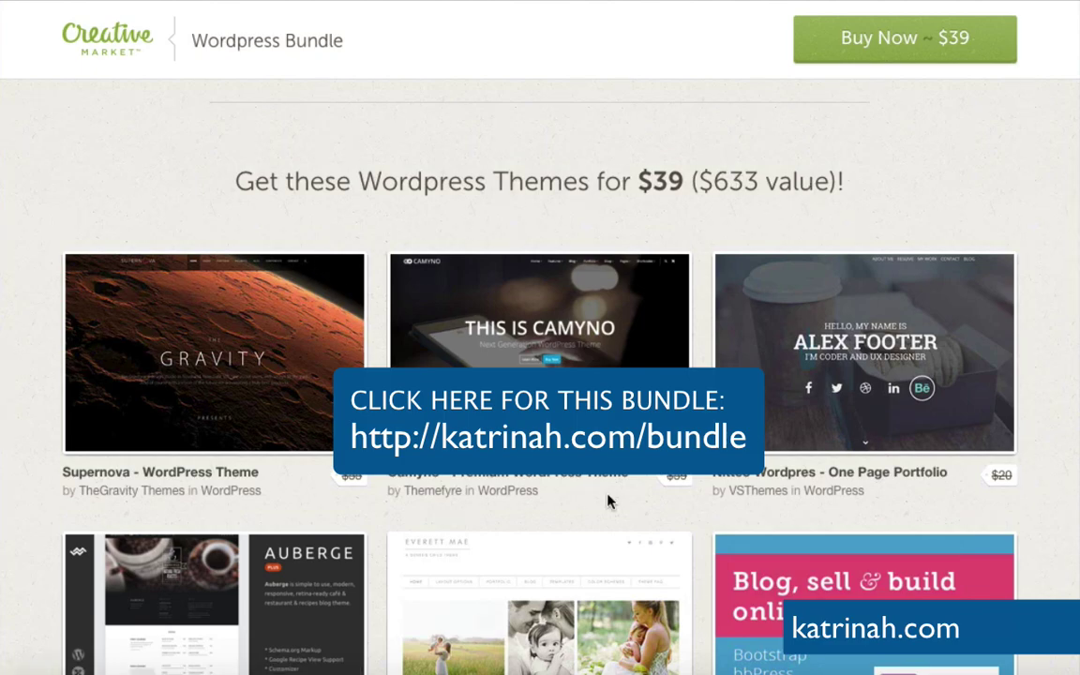
scroll(608, 502, down, 10)
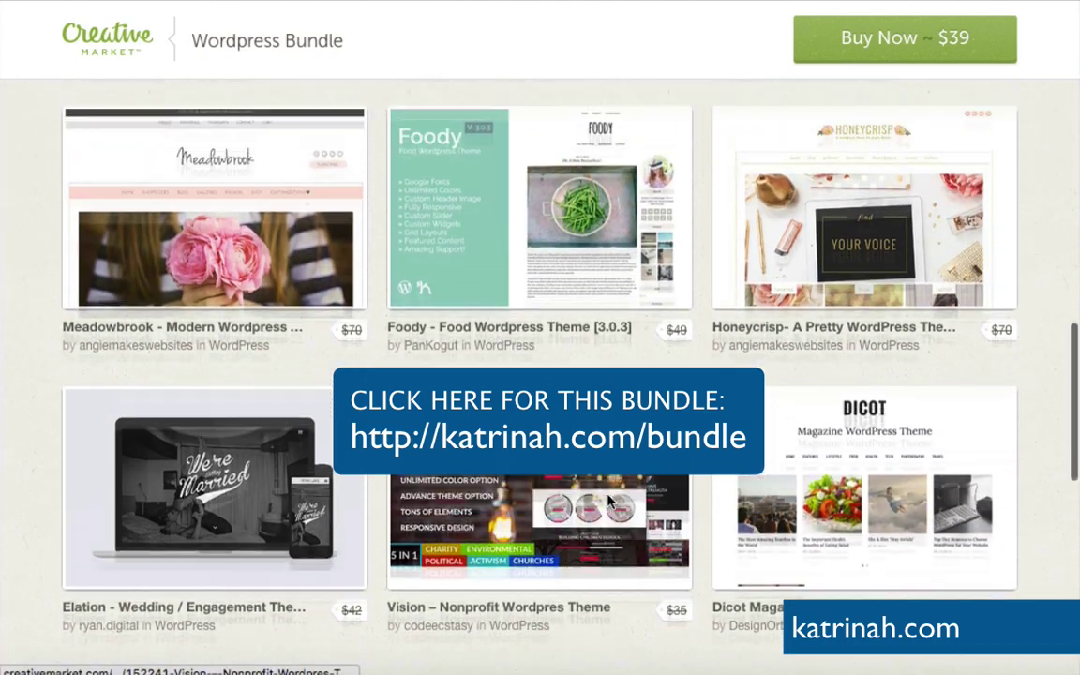
scroll(607, 502, up, 4)
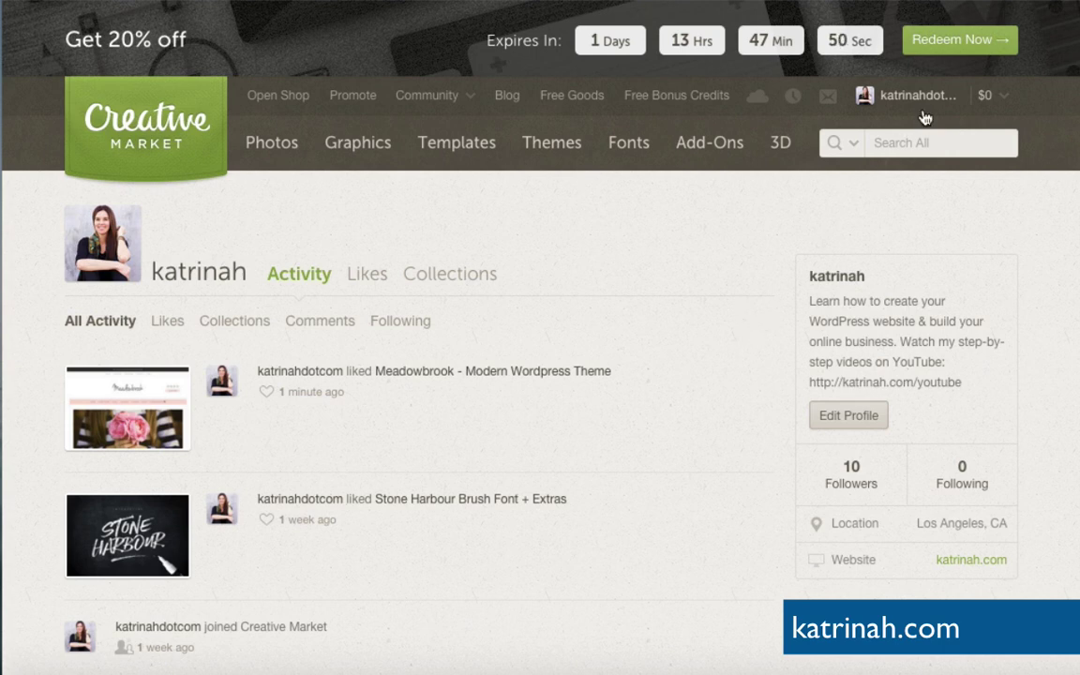
- Find Meadowbrook - Modern Wordpress Theme in Purchases and download its zip
mouse_move(907, 105)
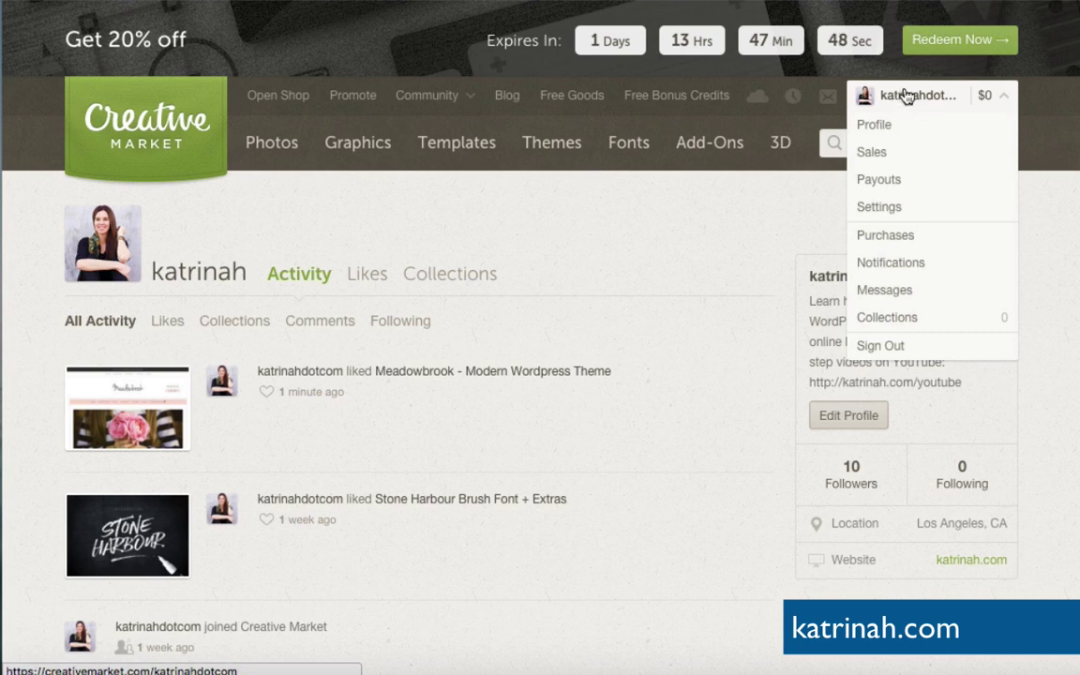
click(886, 236)
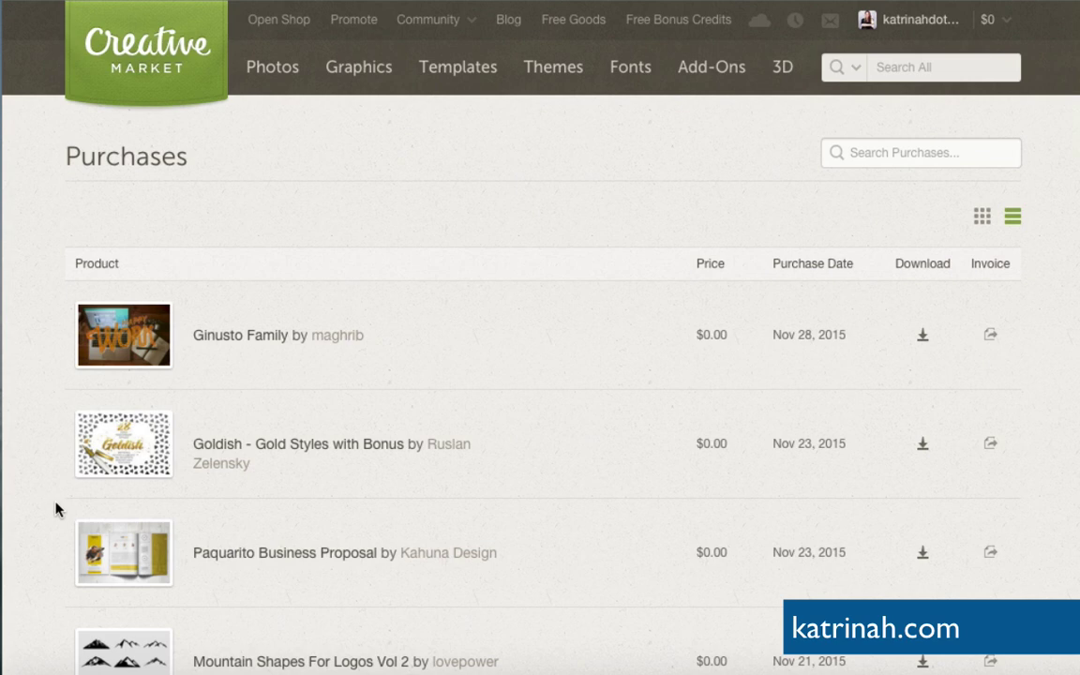
scroll(55, 509, down, 12)
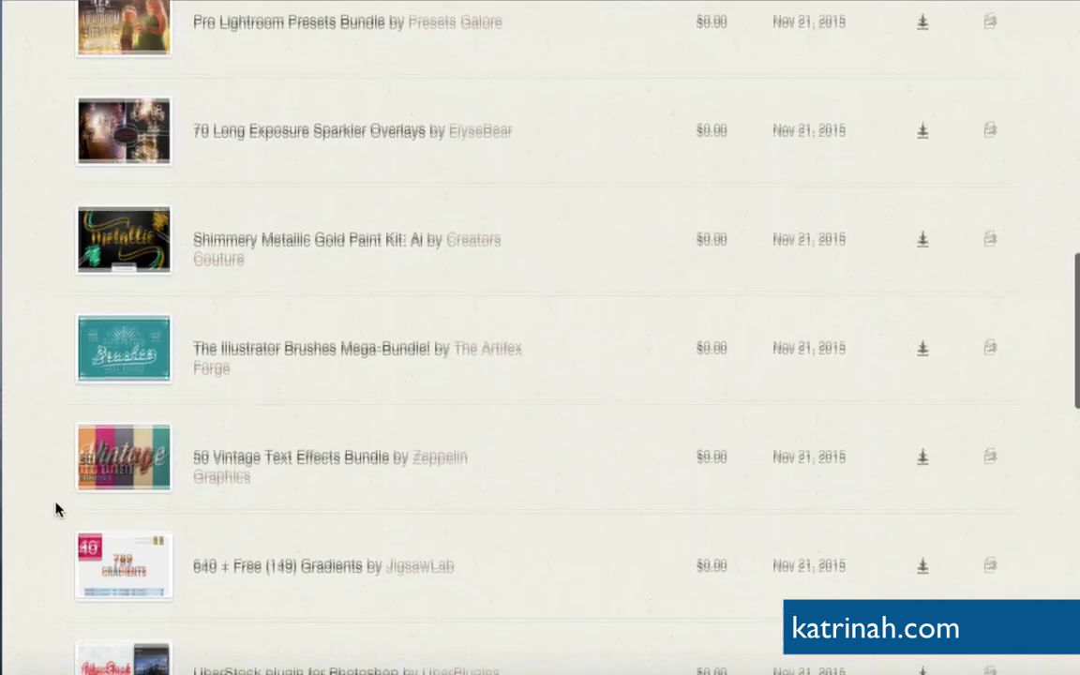
scroll(56, 510, down, 9)
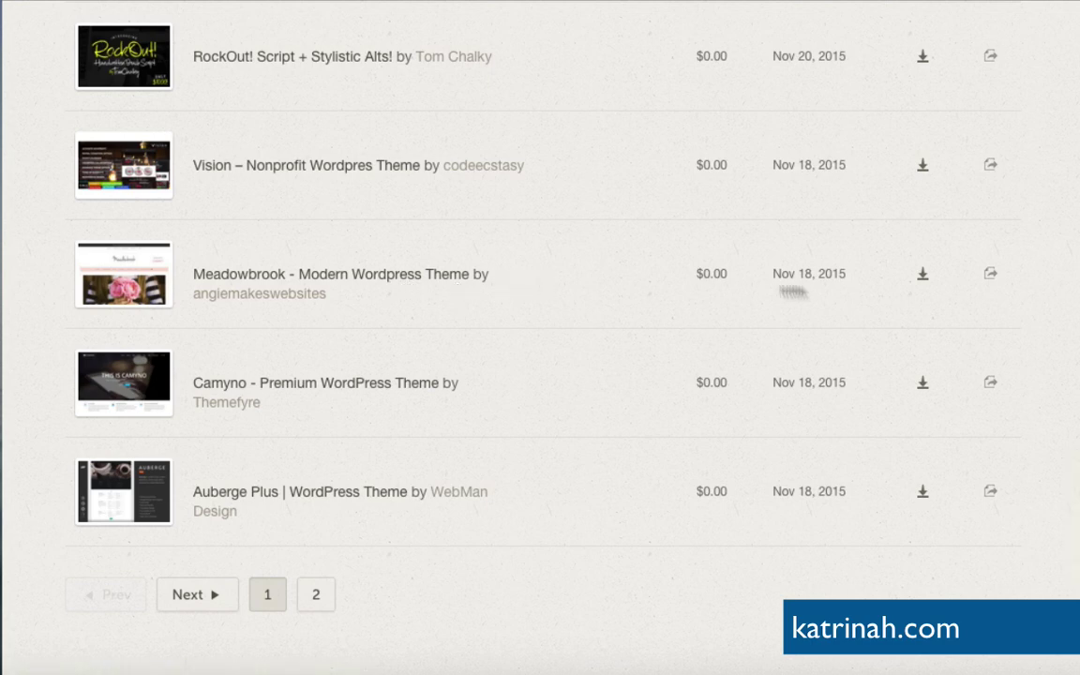
click(922, 281)
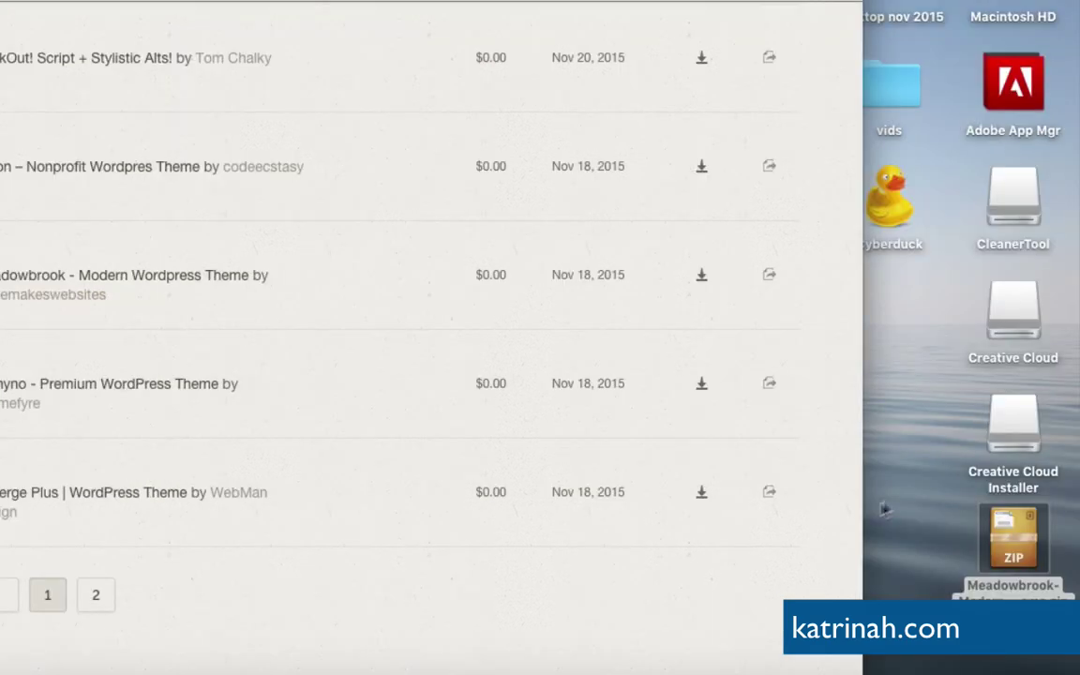
- Extract the Meadowbrook zip to the desktop with The Unarchiver and open its theme folder
double_click(1015, 542)
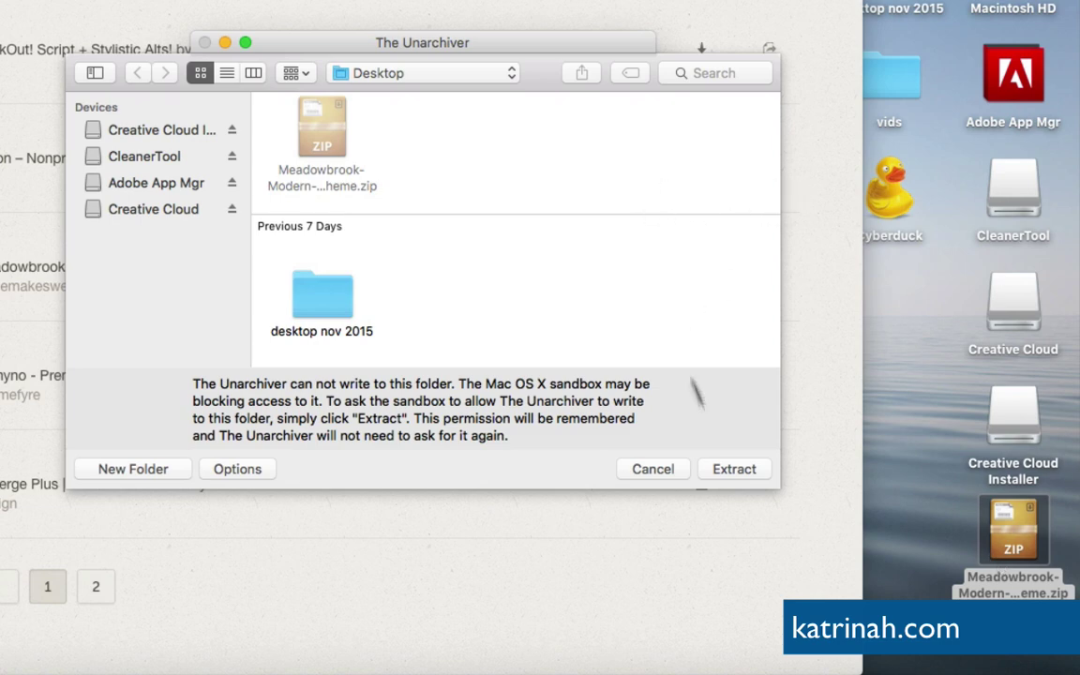
click(744, 471)
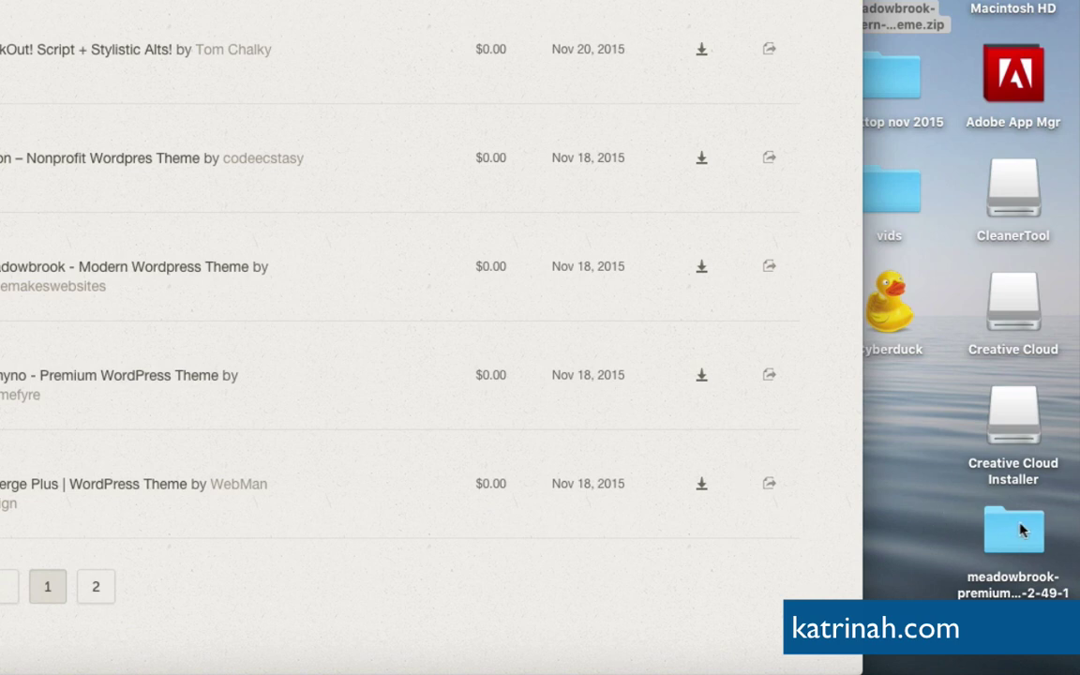
double_click(1011, 540)
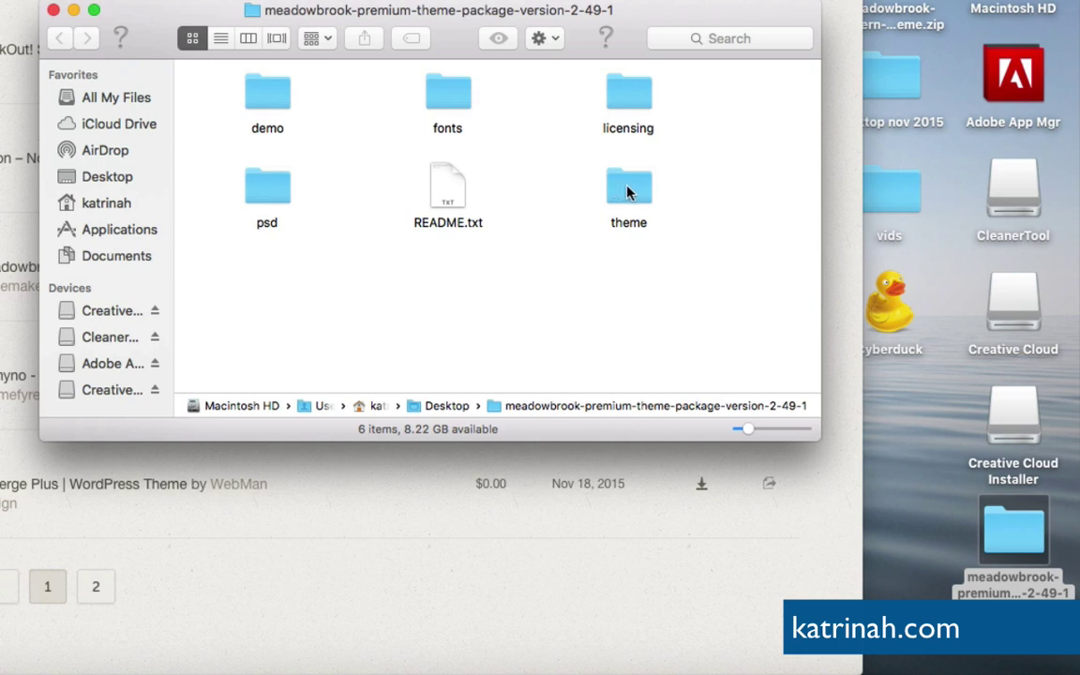
double_click(628, 192)
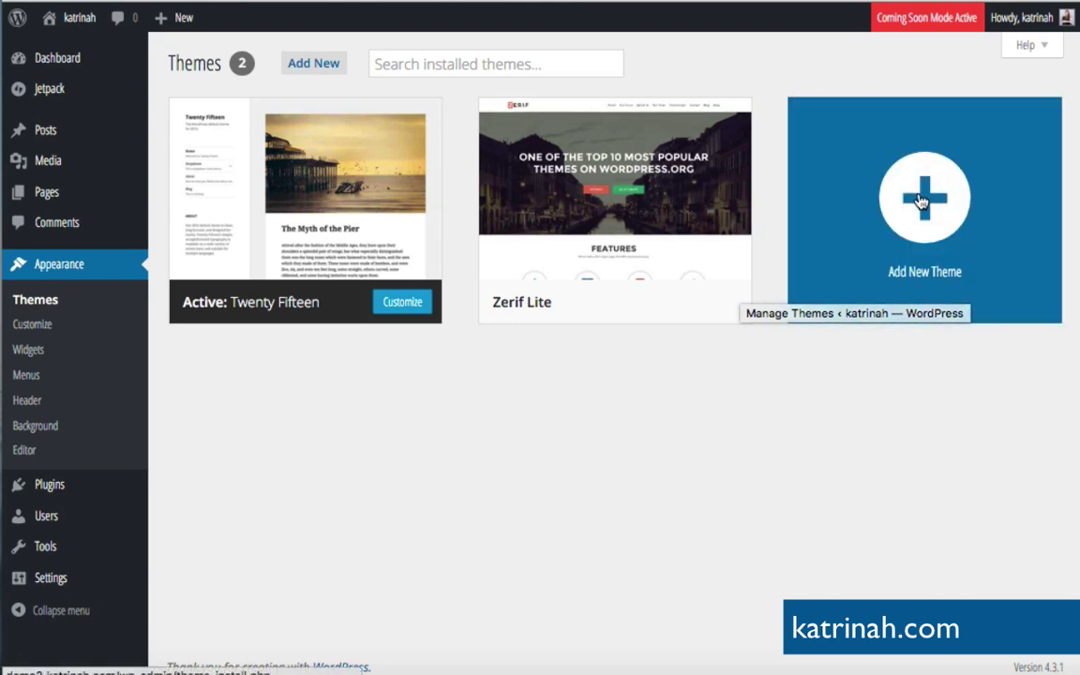
- Upload meadowbrook-premium-2.49.1.zip via Add New > Upload Theme, install it, and activate Meadowbrook
click(921, 201)
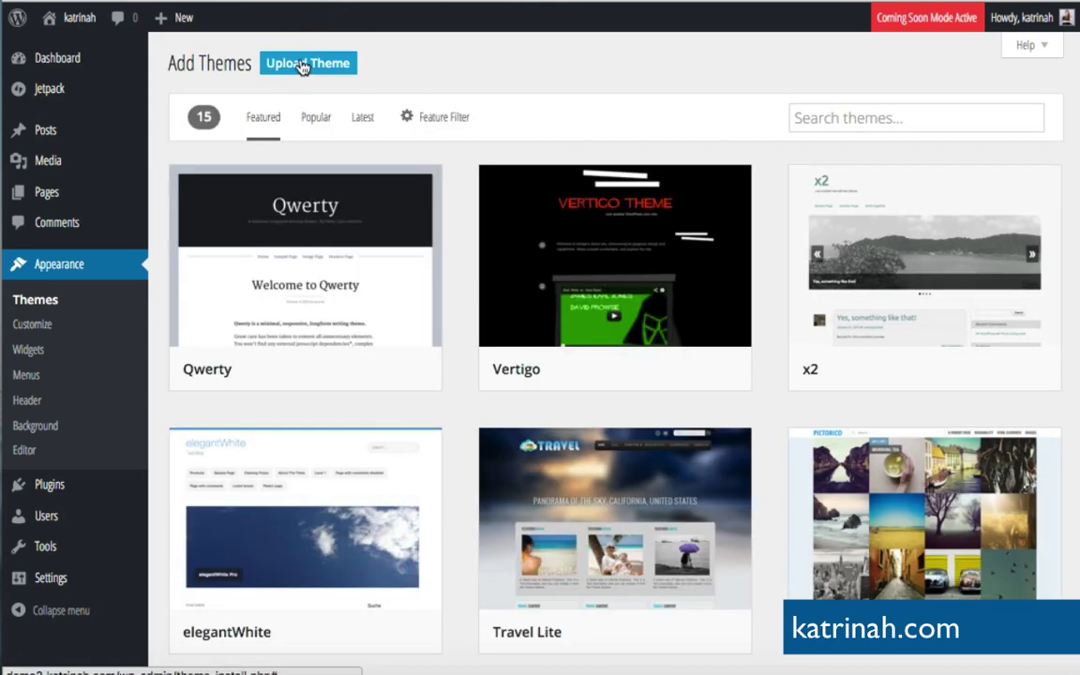
click(302, 66)
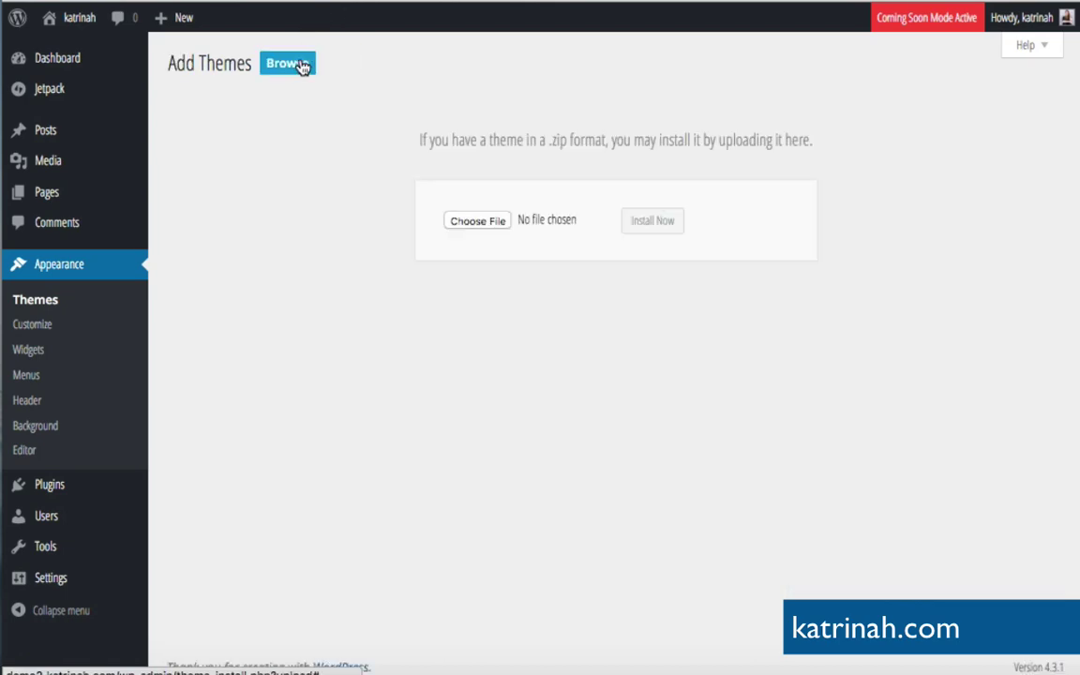
click(488, 229)
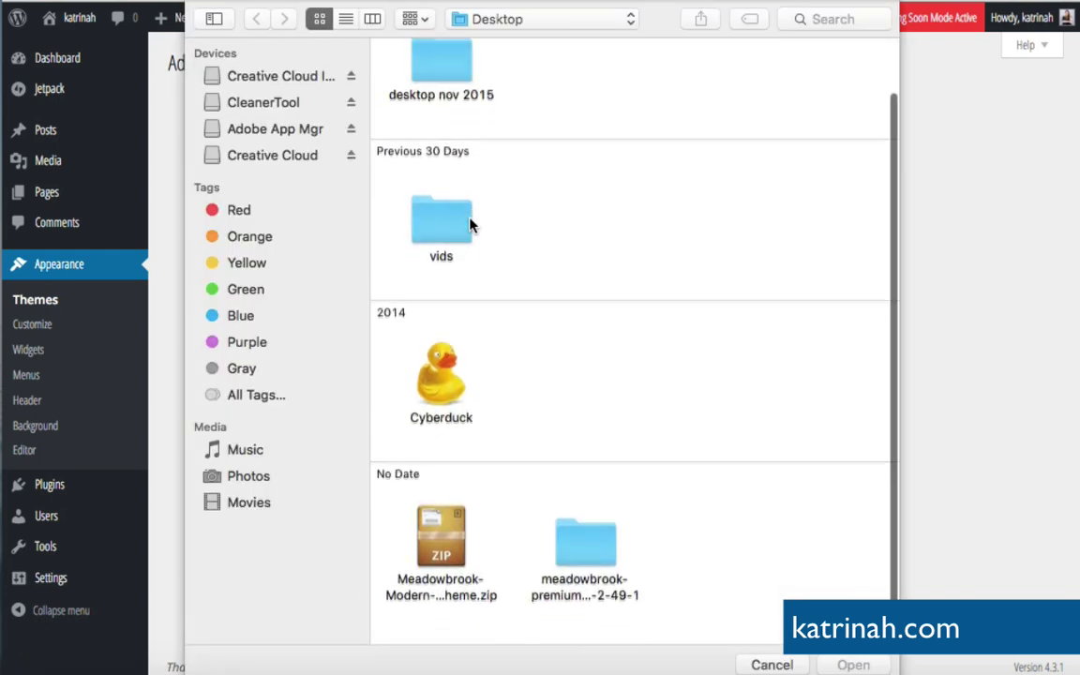
double_click(574, 569)
click(589, 417)
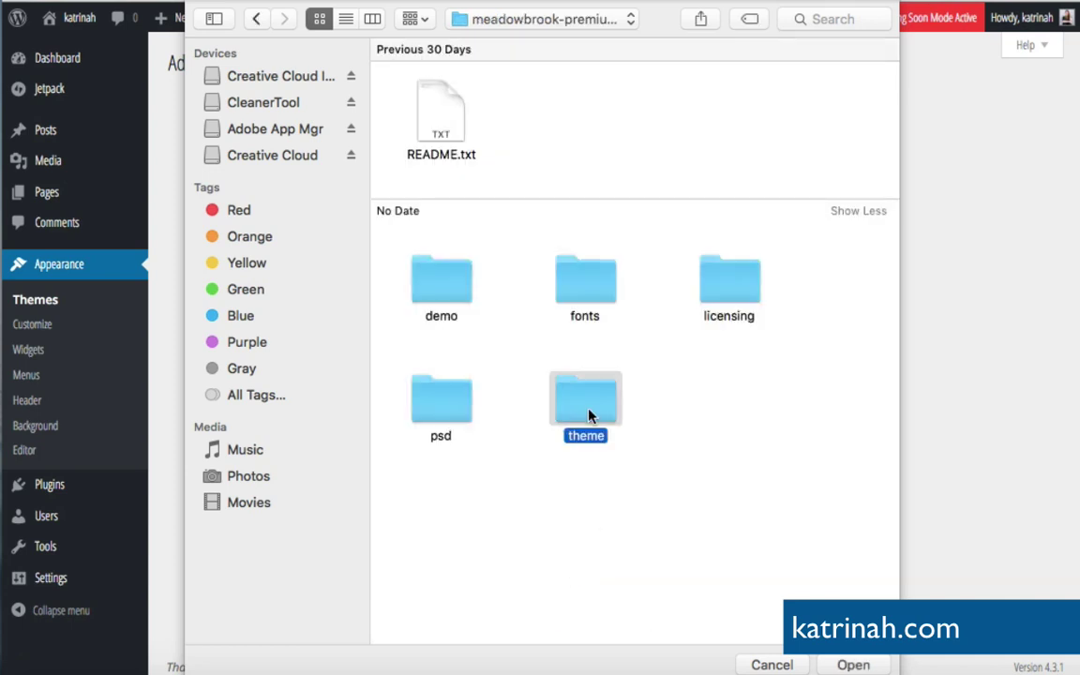
double_click(589, 417)
click(441, 112)
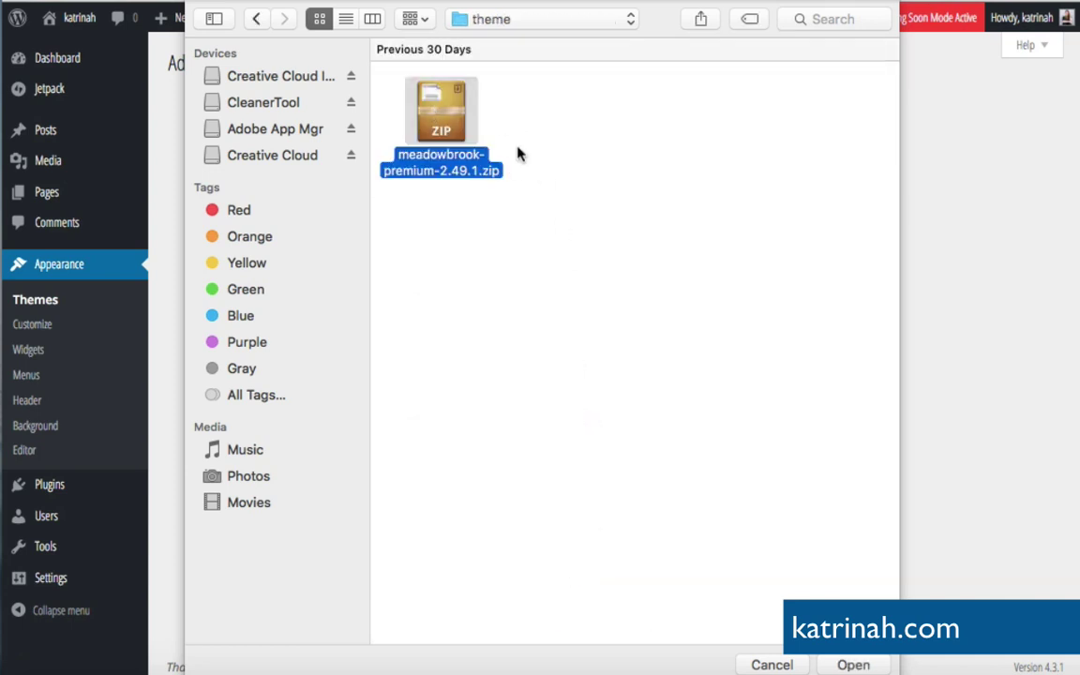
click(855, 665)
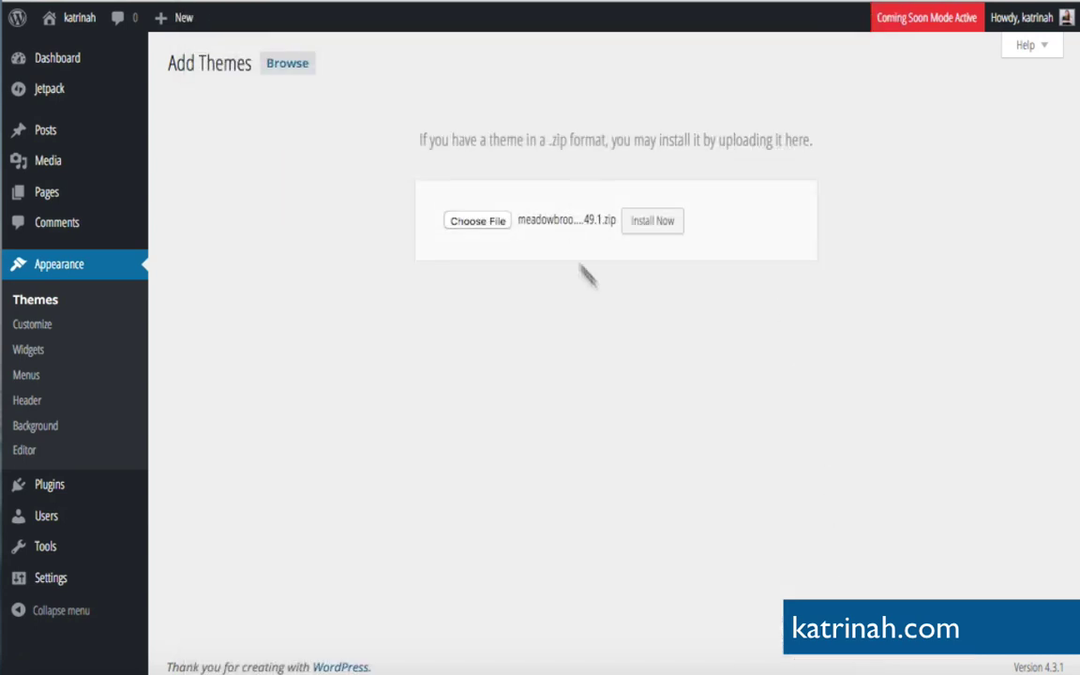
click(657, 220)
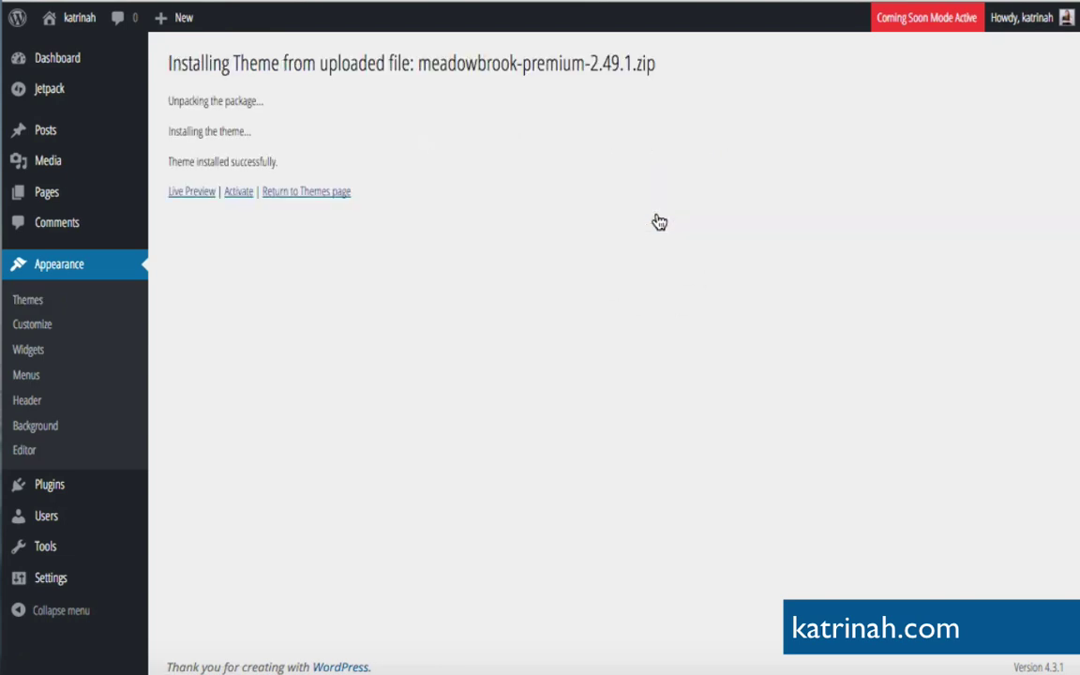
click(240, 193)
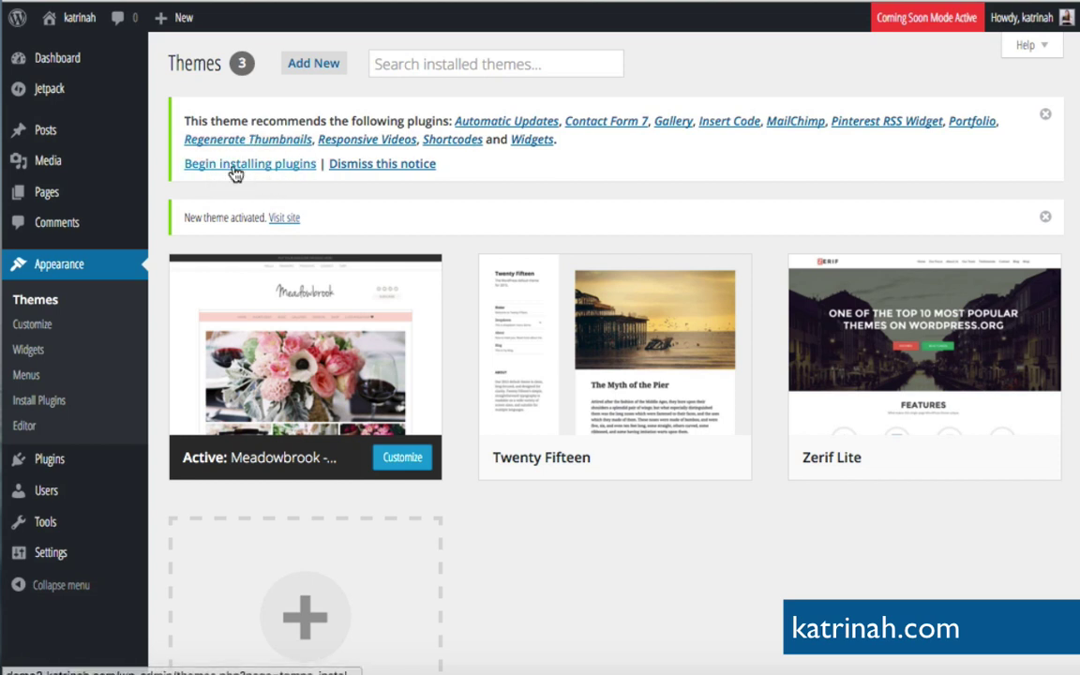
- Select all 11 recommended plugins and apply the Install bulk action
click(247, 165)
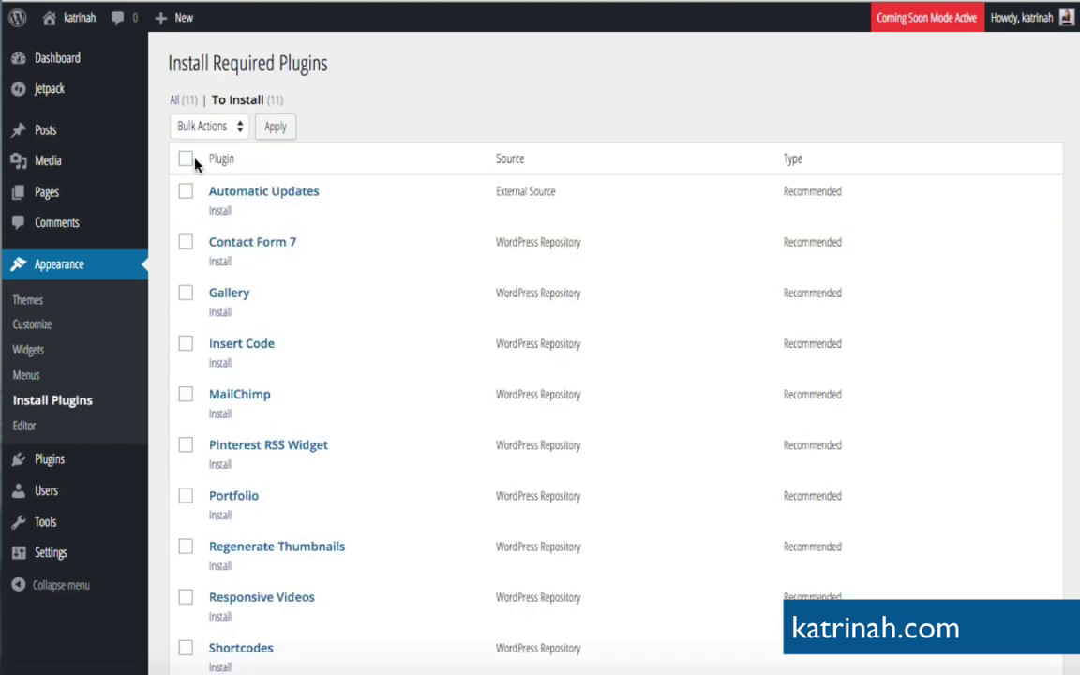
click(186, 160)
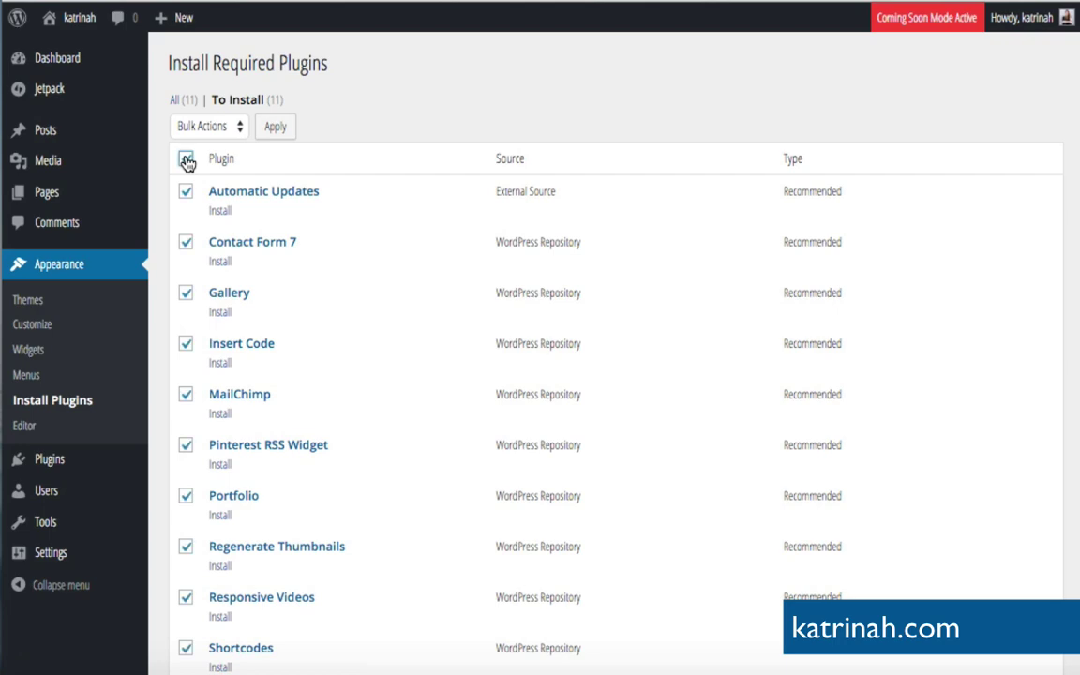
scroll(315, 380, down, 5)
scroll(318, 374, up, 5)
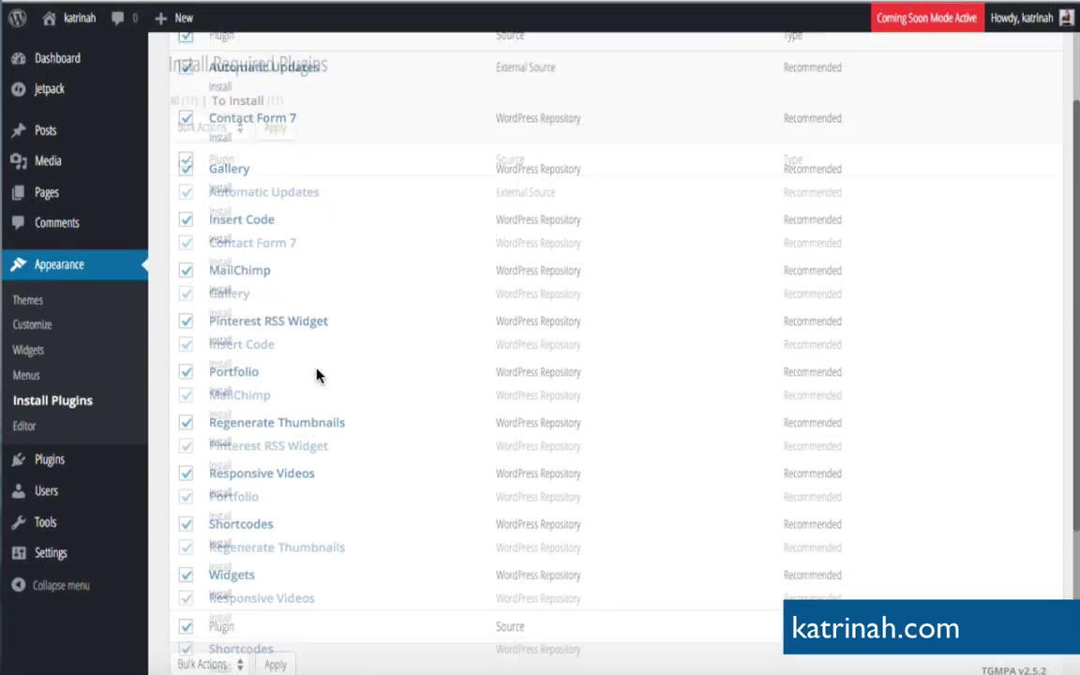
click(194, 127)
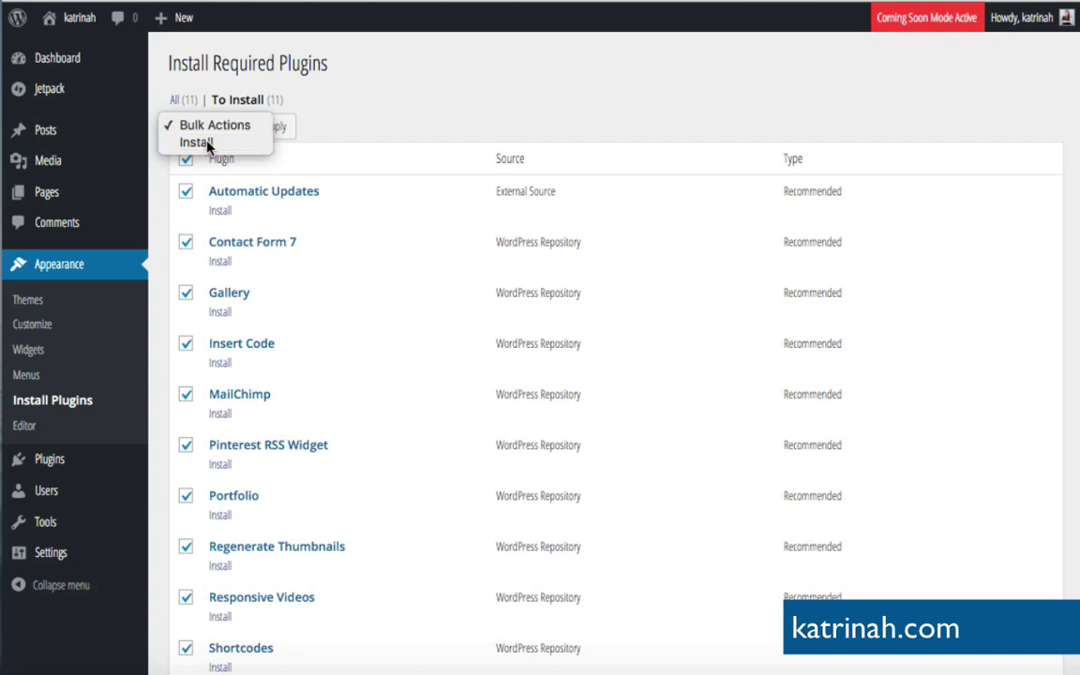
click(208, 144)
click(276, 129)
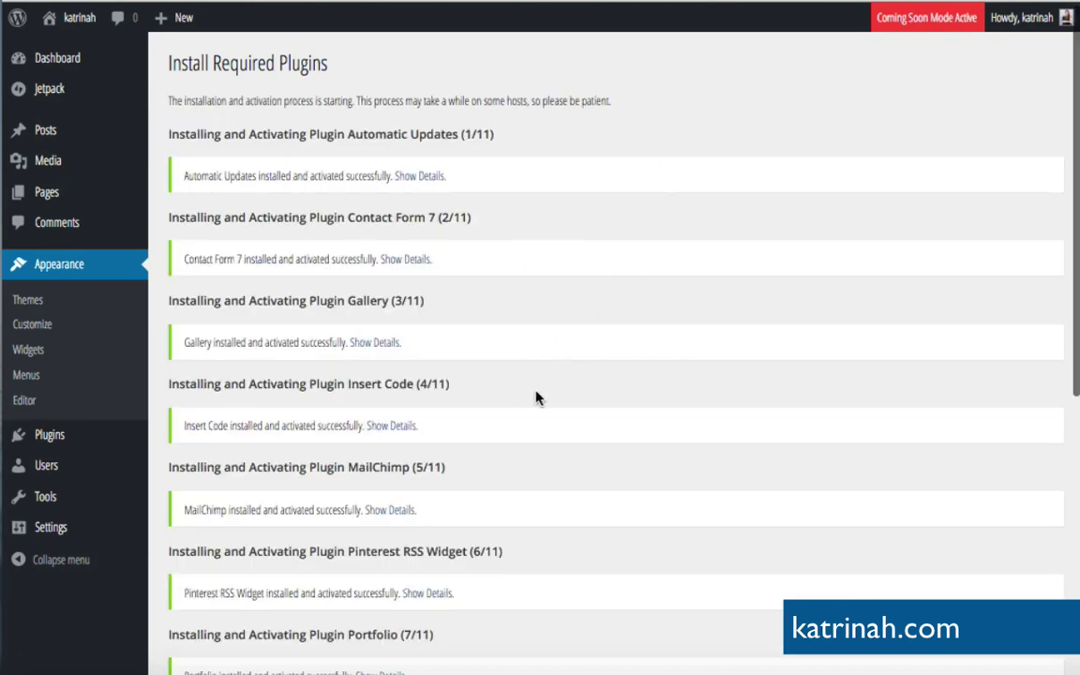
scroll(536, 398, down, 5)
scroll(537, 397, down, 1)
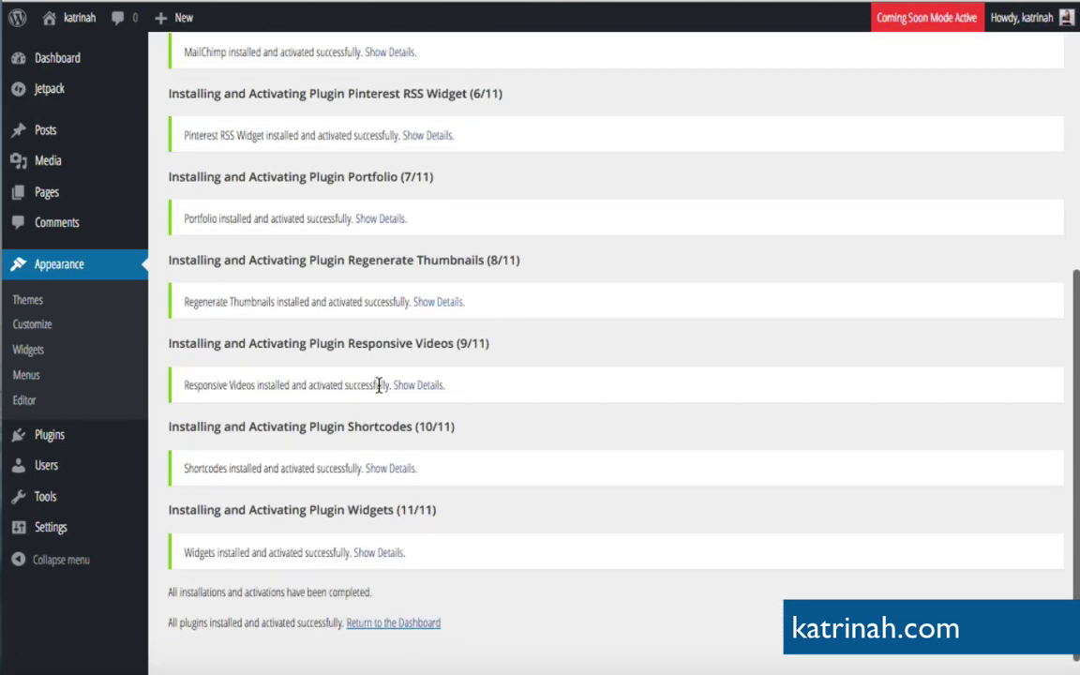
scroll(394, 378, up, 5)
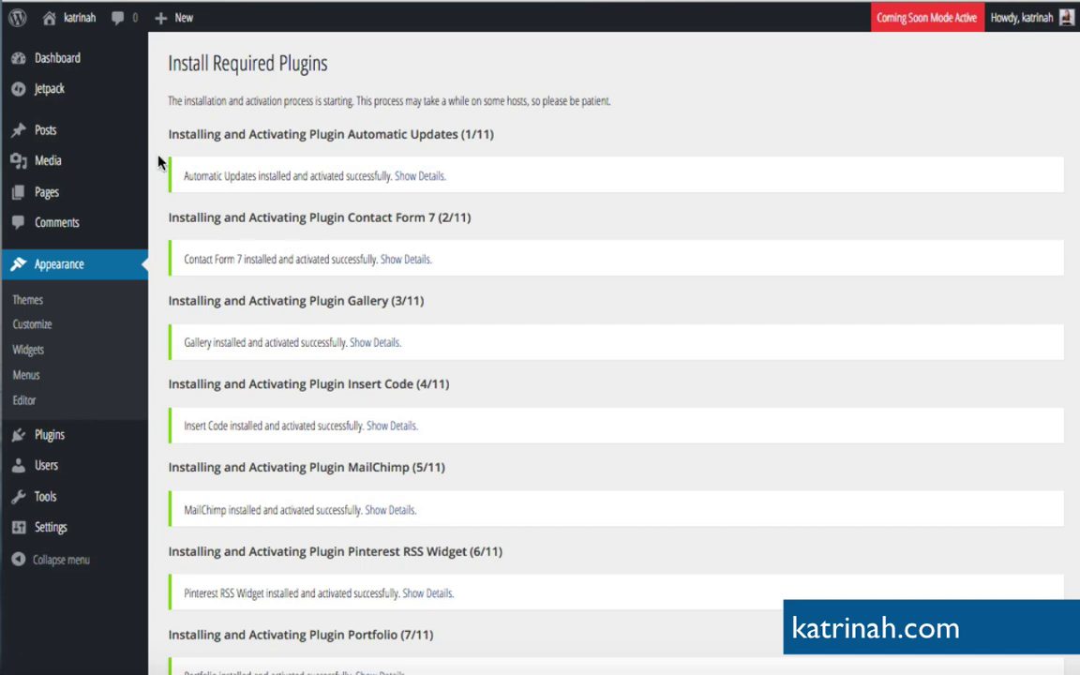
- Visit the site's front page and scroll through it to review the Meadowbrook design
mouse_move(81, 27)
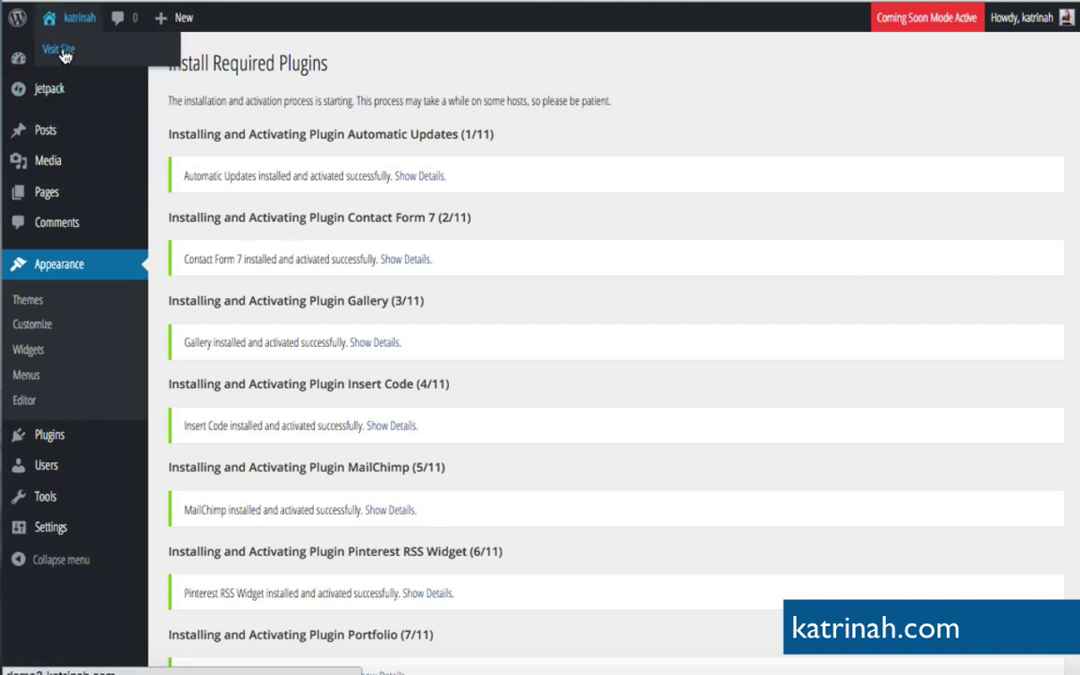
click(59, 51)
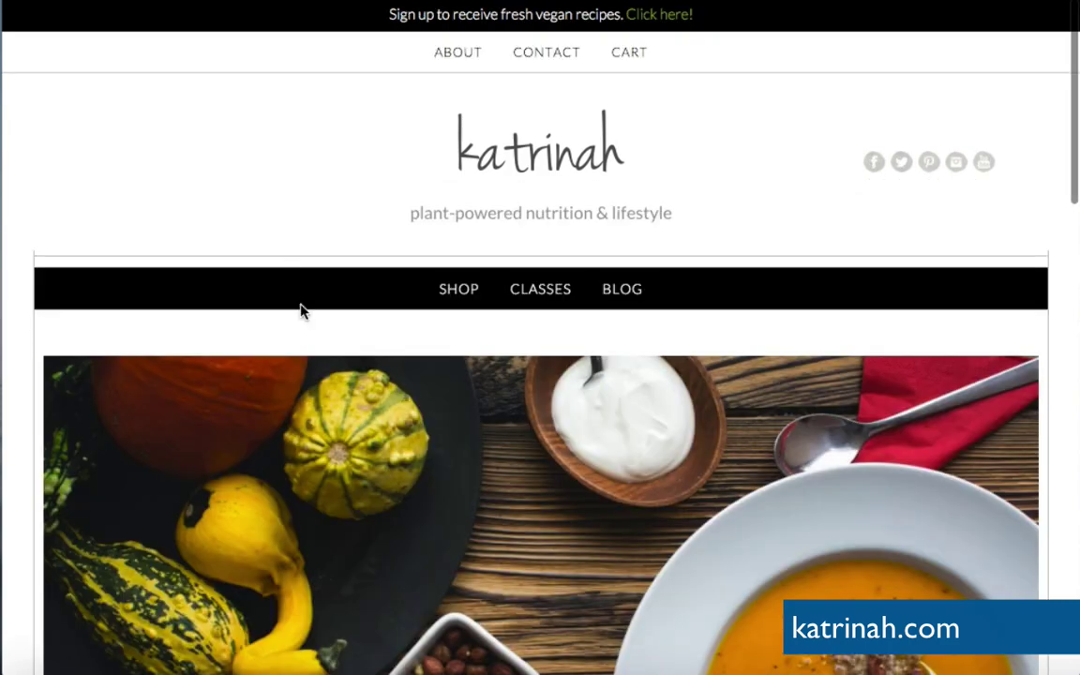
scroll(301, 310, down, 10)
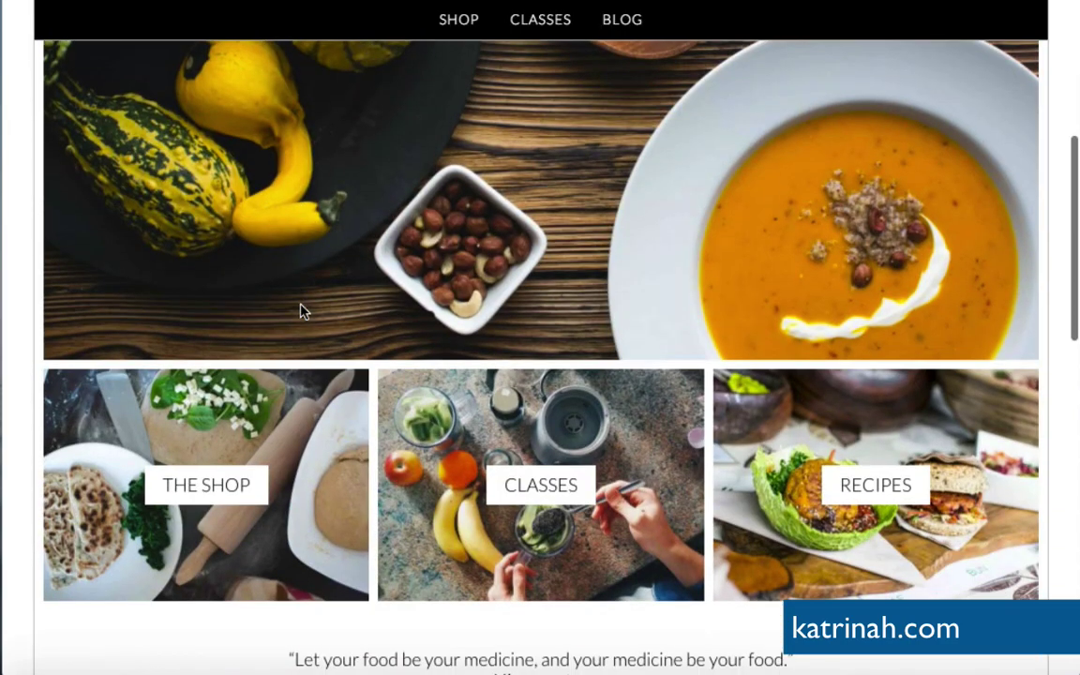
scroll(301, 313, up, 10)
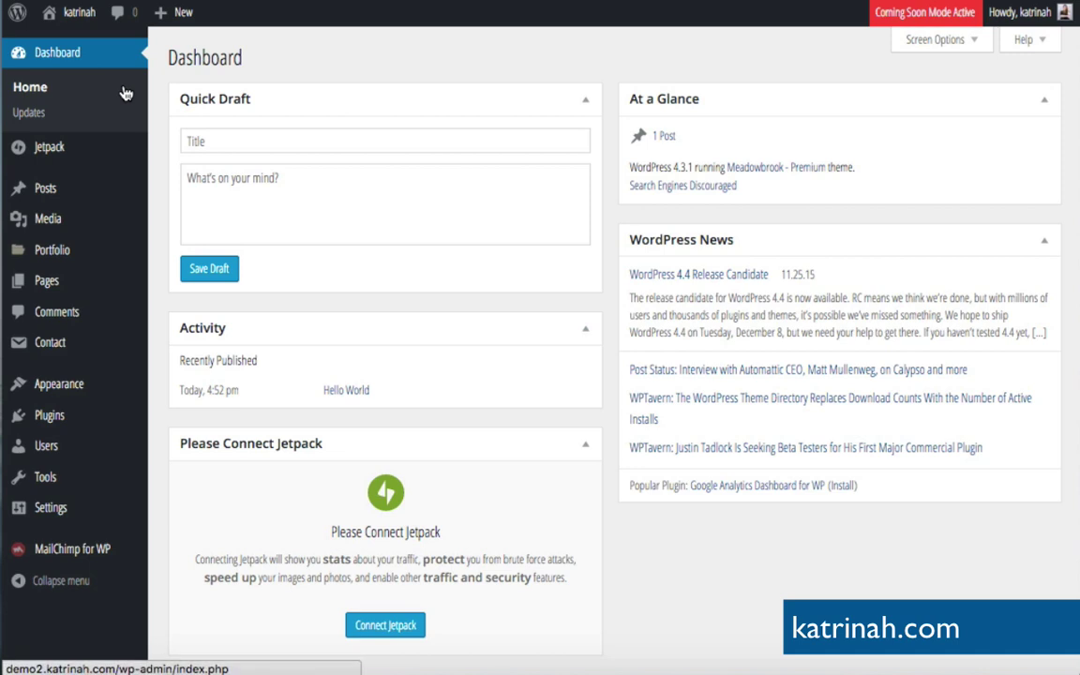
- Install the WordPress Importer plugin from Tools > Import and activate it to run the importer
mouse_move(53, 478)
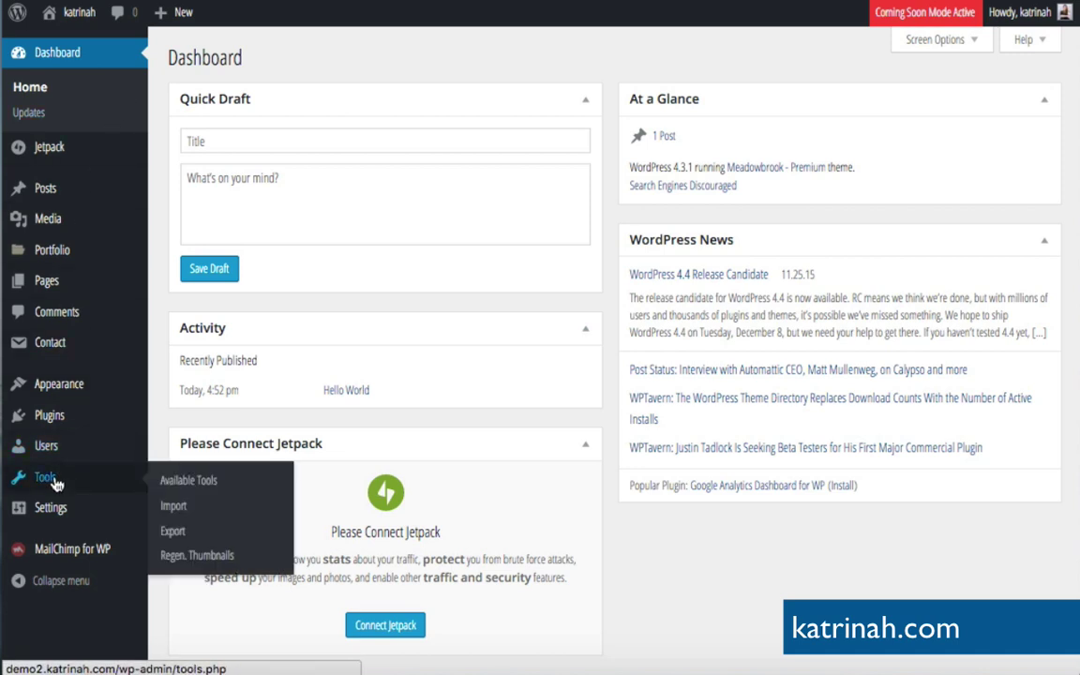
click(175, 507)
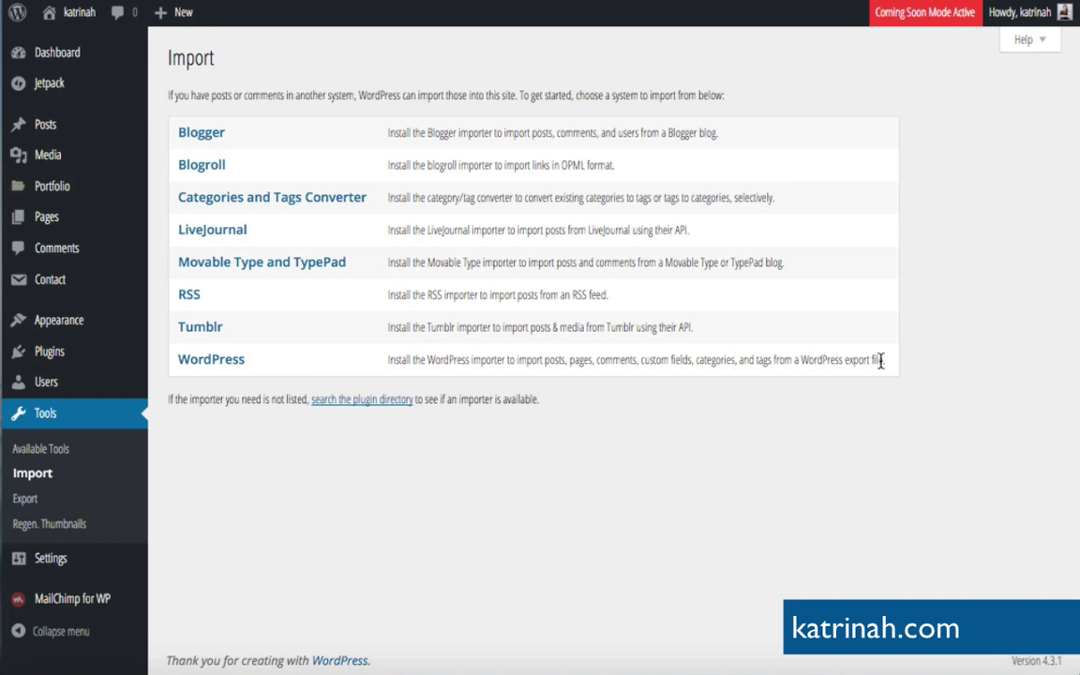
click(215, 363)
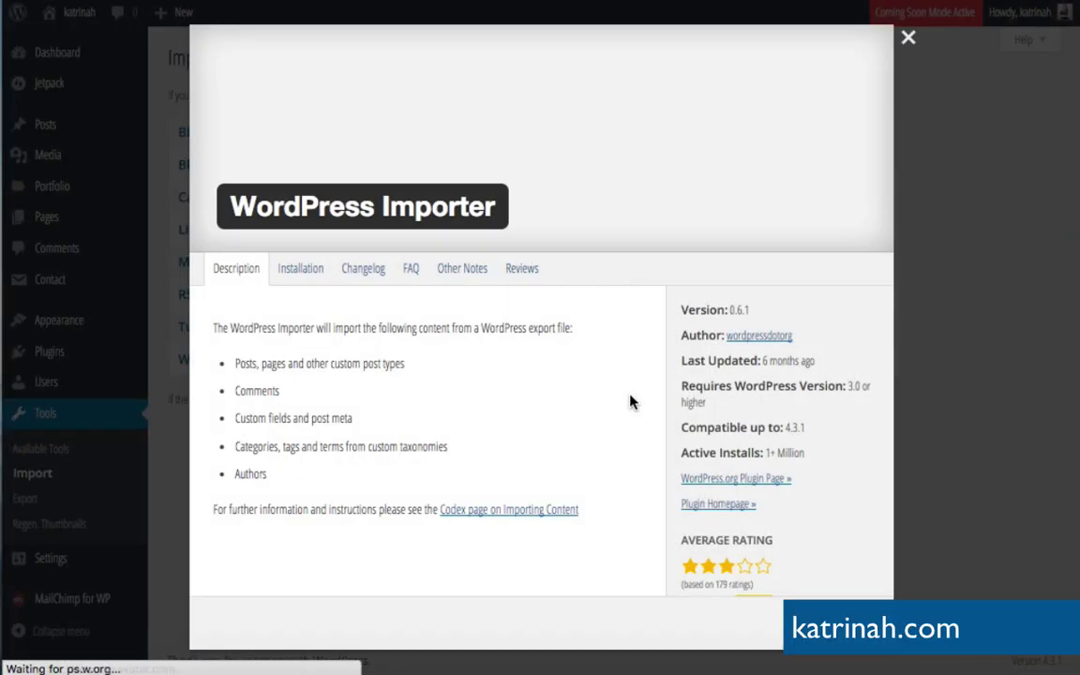
click(849, 622)
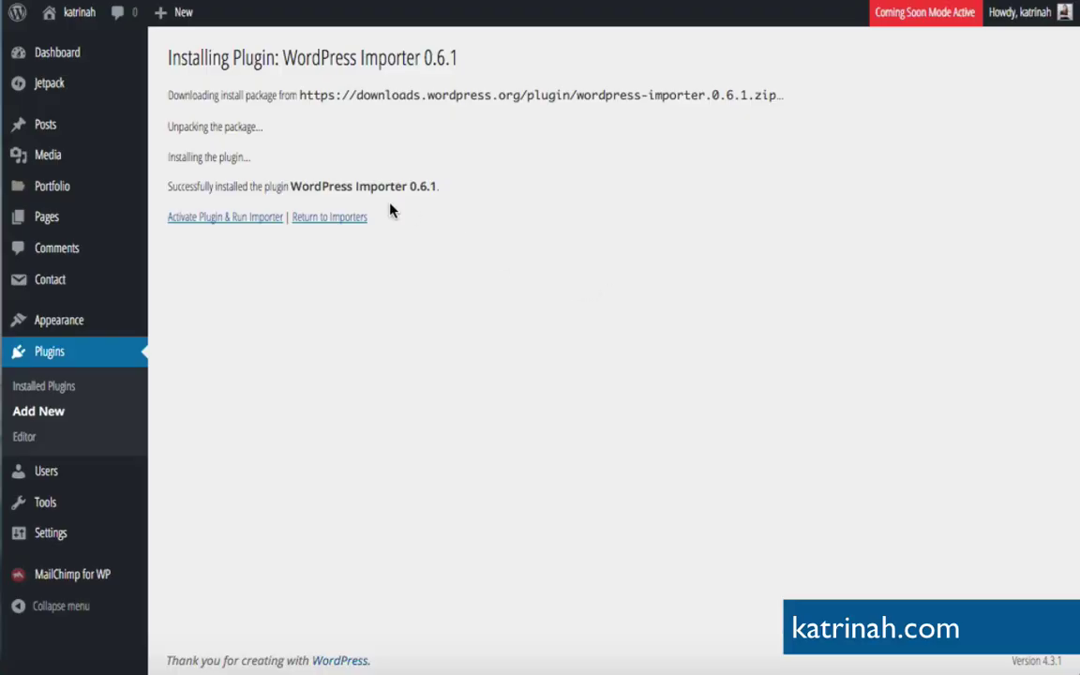
click(226, 218)
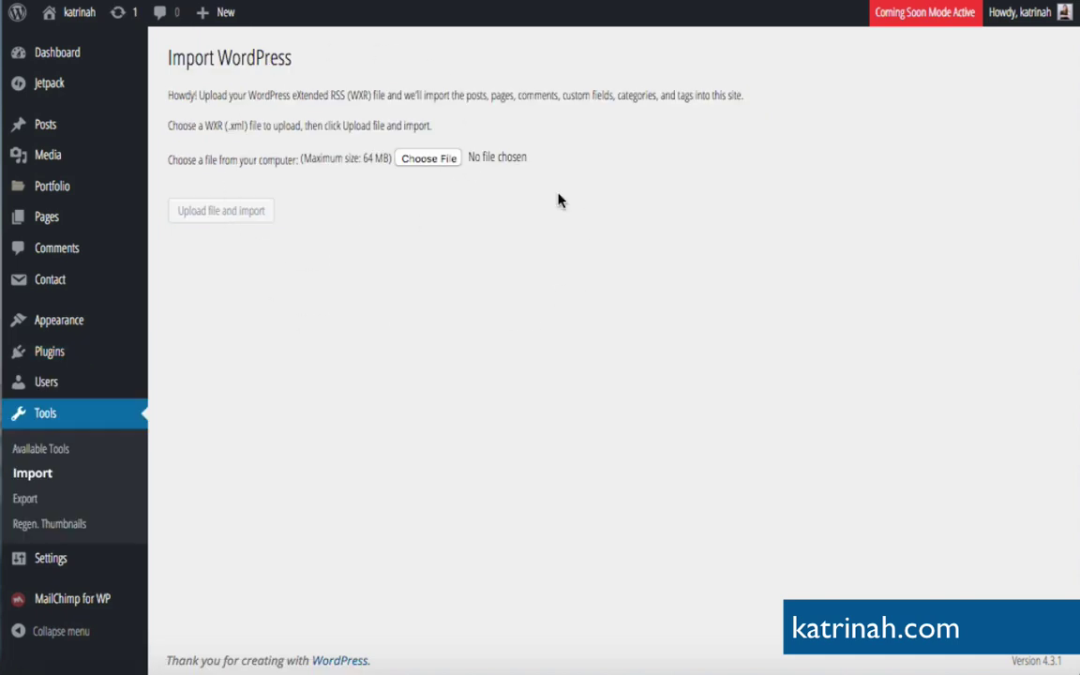
- Upload the Meadowbrook demo XML file from meadowbrook-premium > demo into the WordPress Importer
click(427, 160)
scroll(676, 379, down, 2)
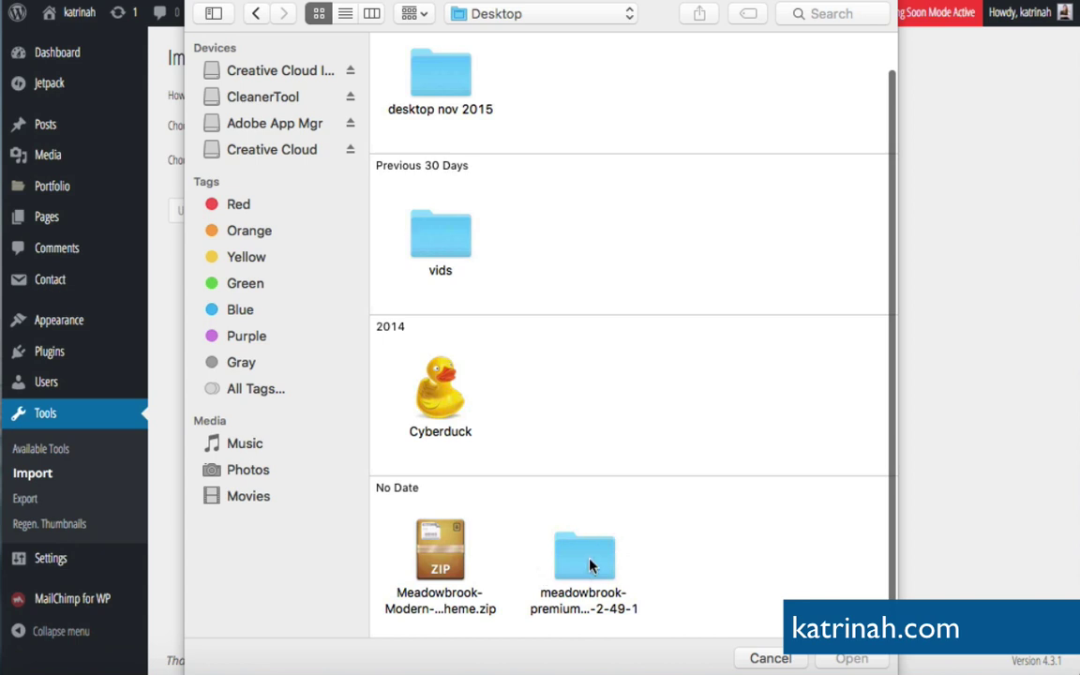
double_click(587, 563)
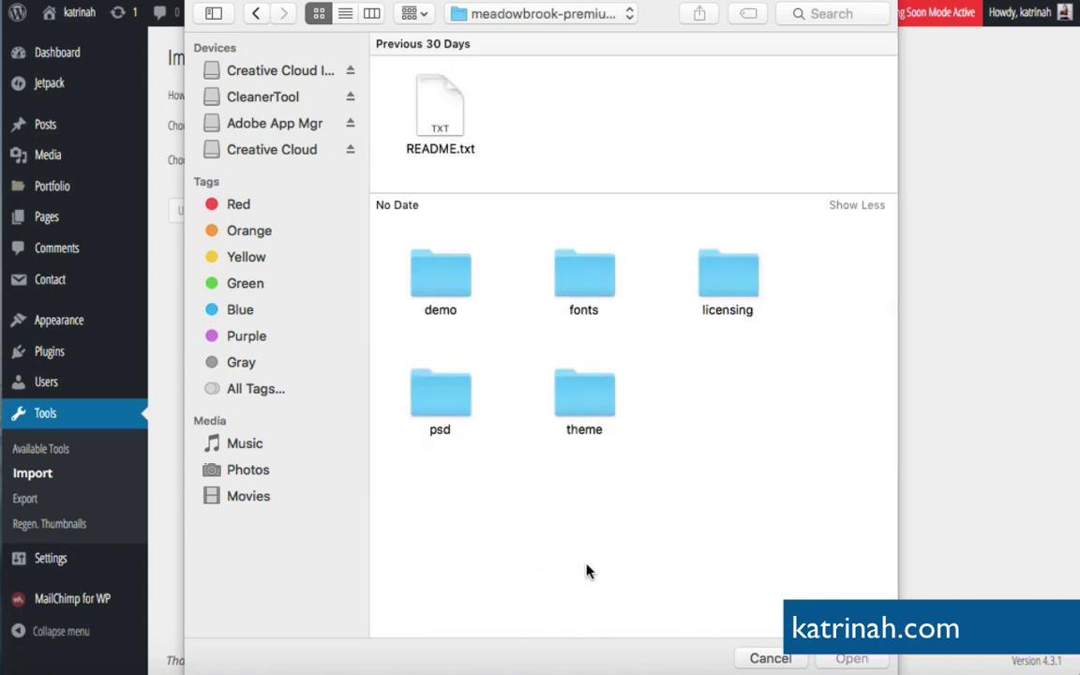
double_click(443, 281)
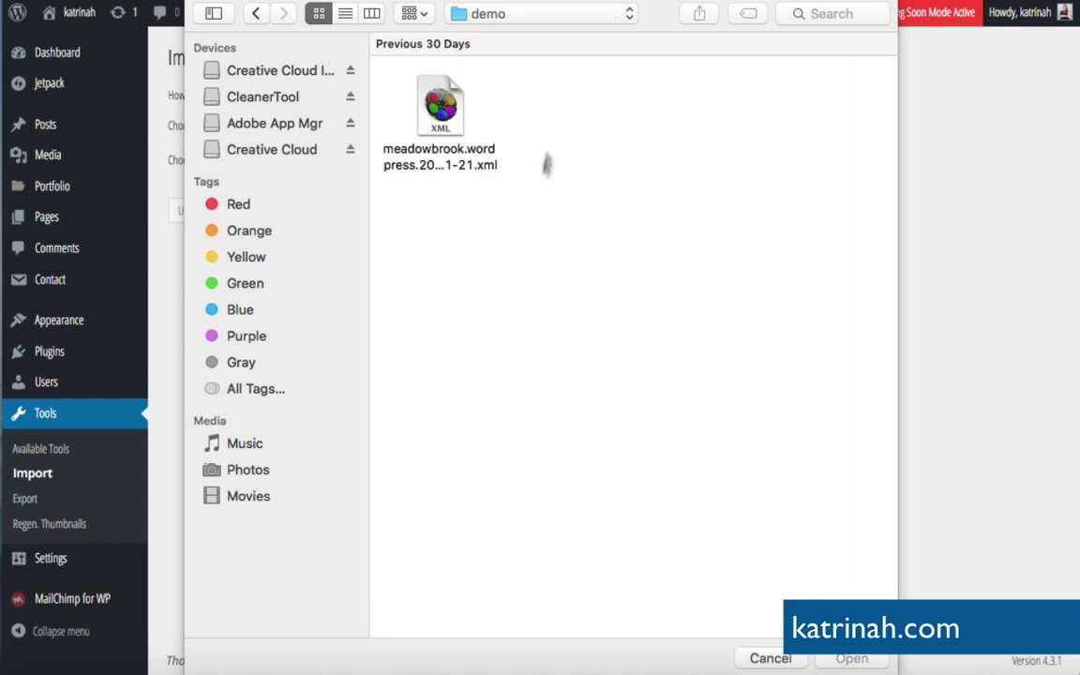
click(445, 120)
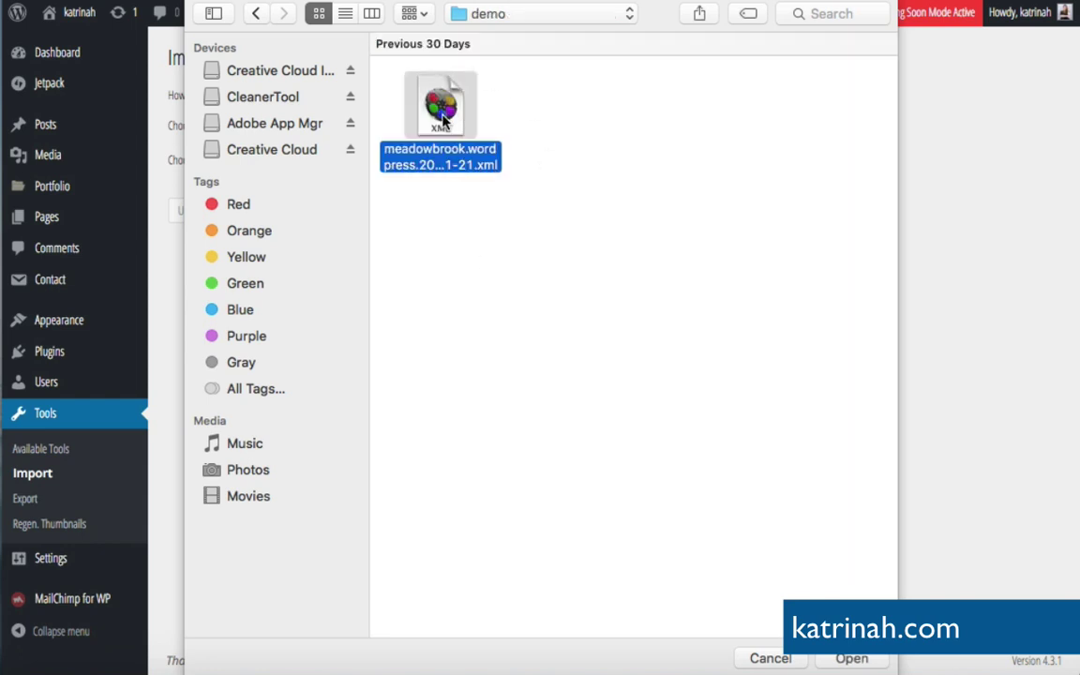
click(854, 659)
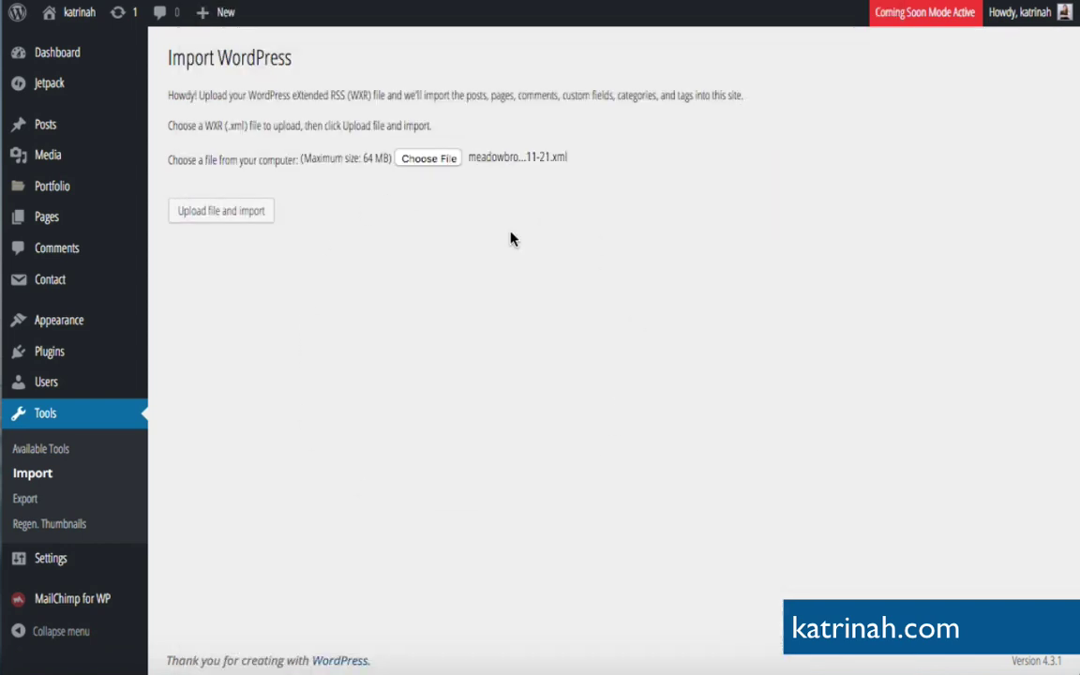
click(236, 214)
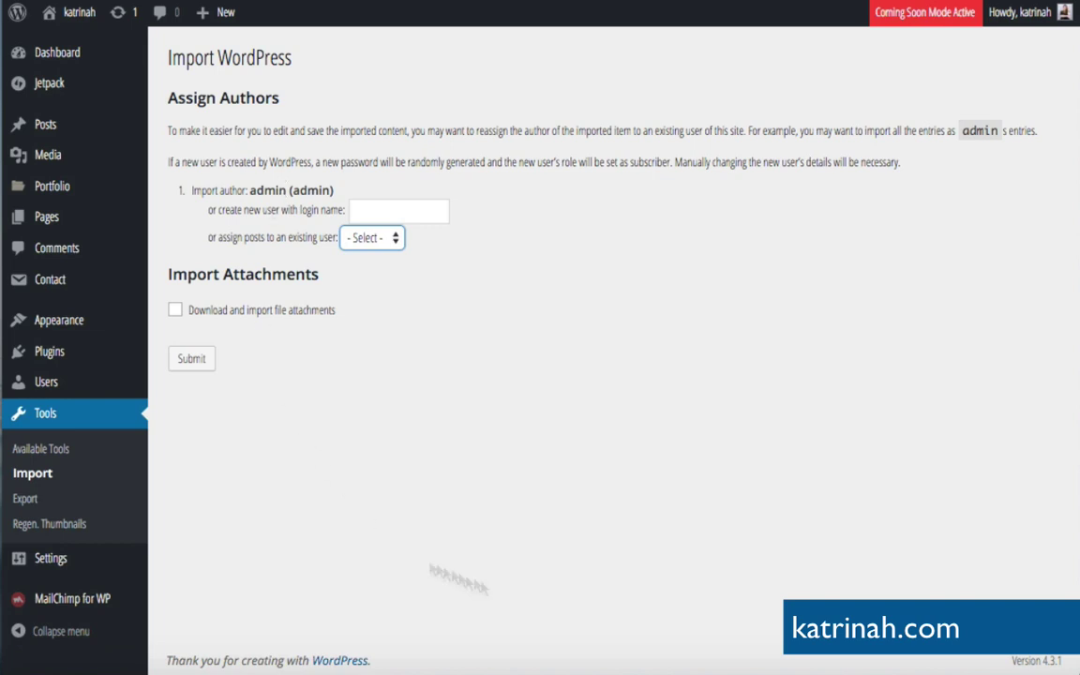
- Leave the imported posts' author assignment on '- Select -'
click(369, 240)
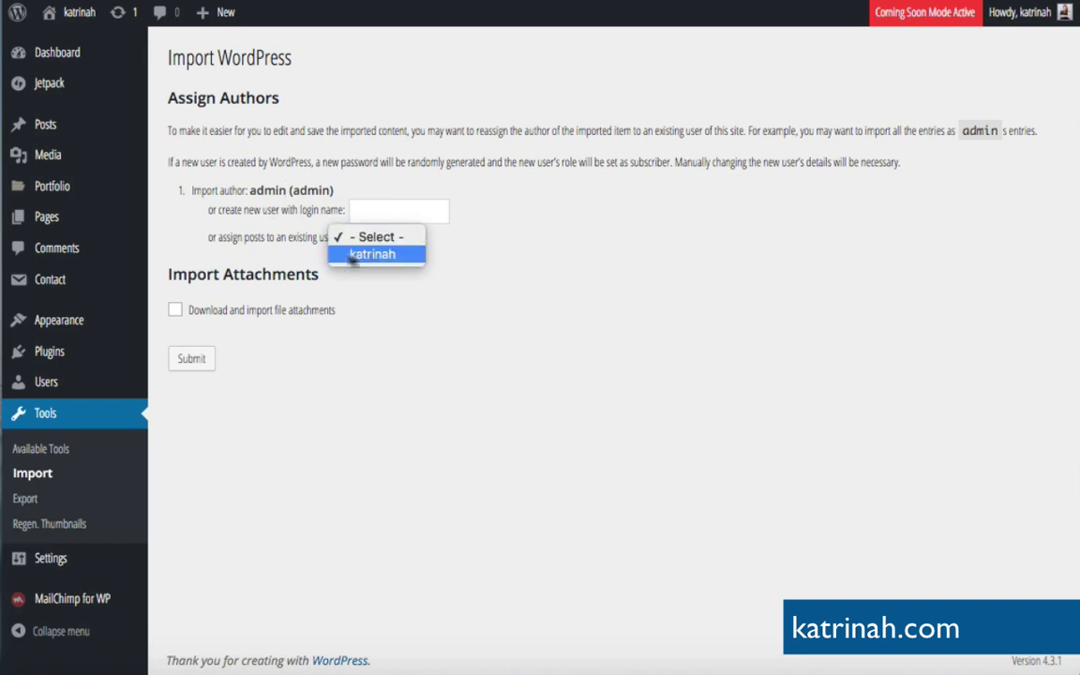
click(361, 256)
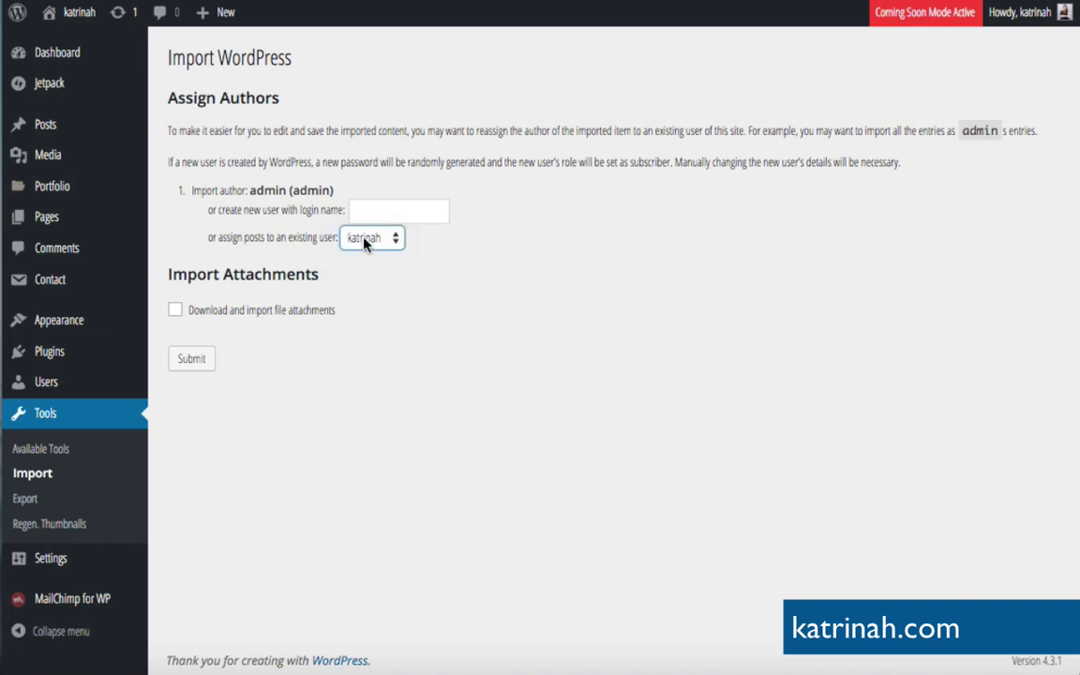
click(366, 241)
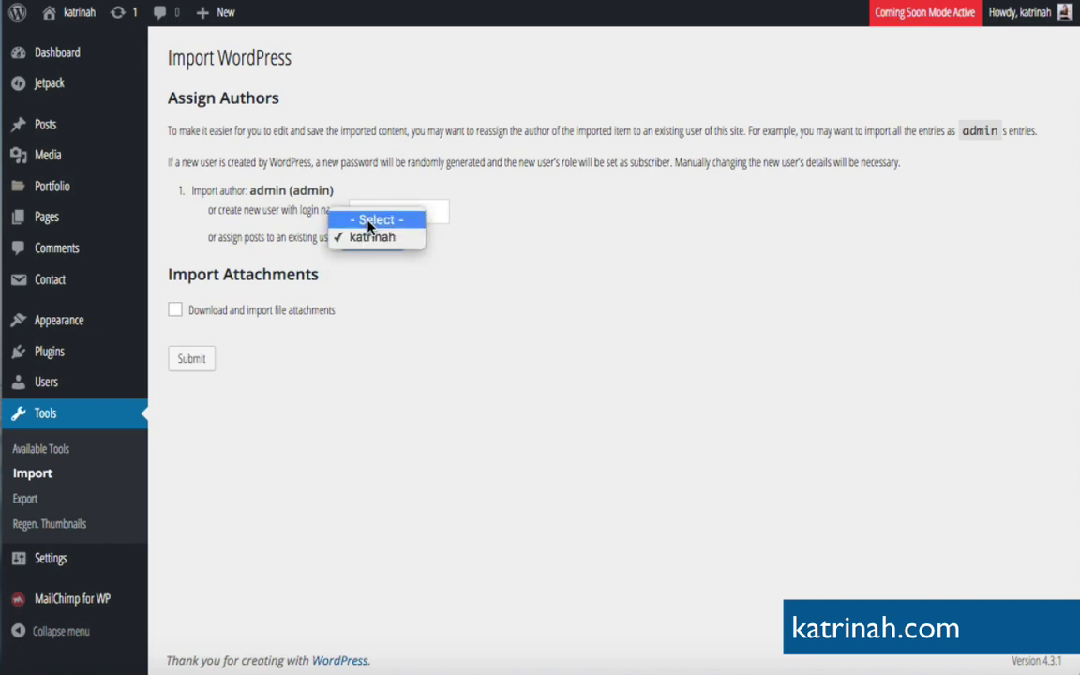
click(380, 220)
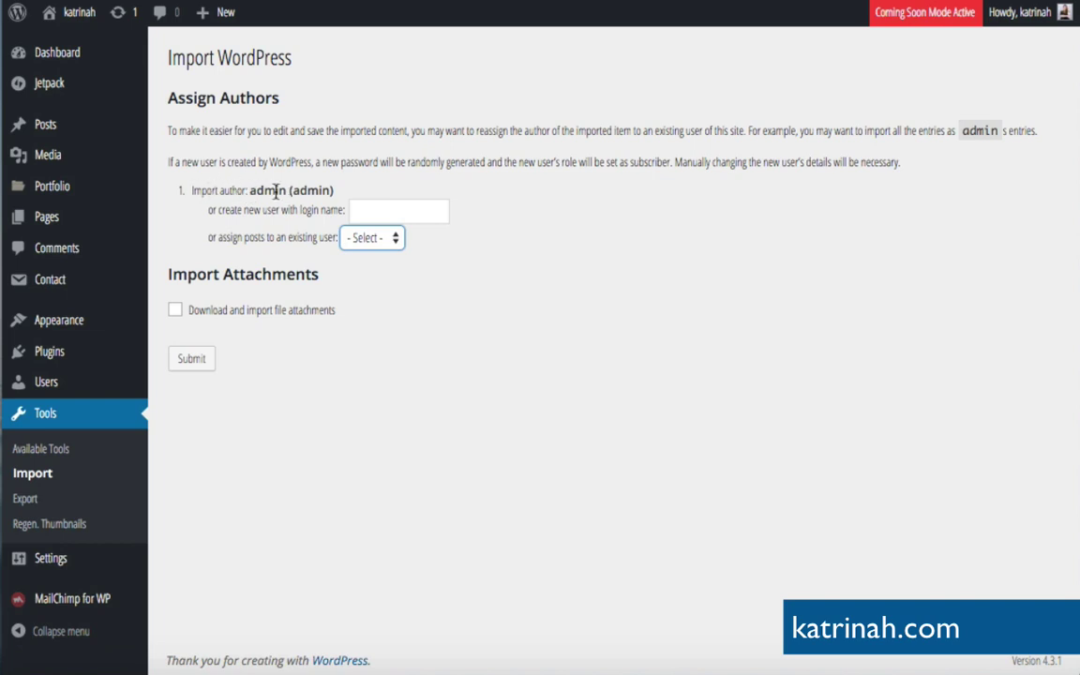
- Enable 'Download and import file attachments', run the import, and note the user-update reminder
click(176, 311)
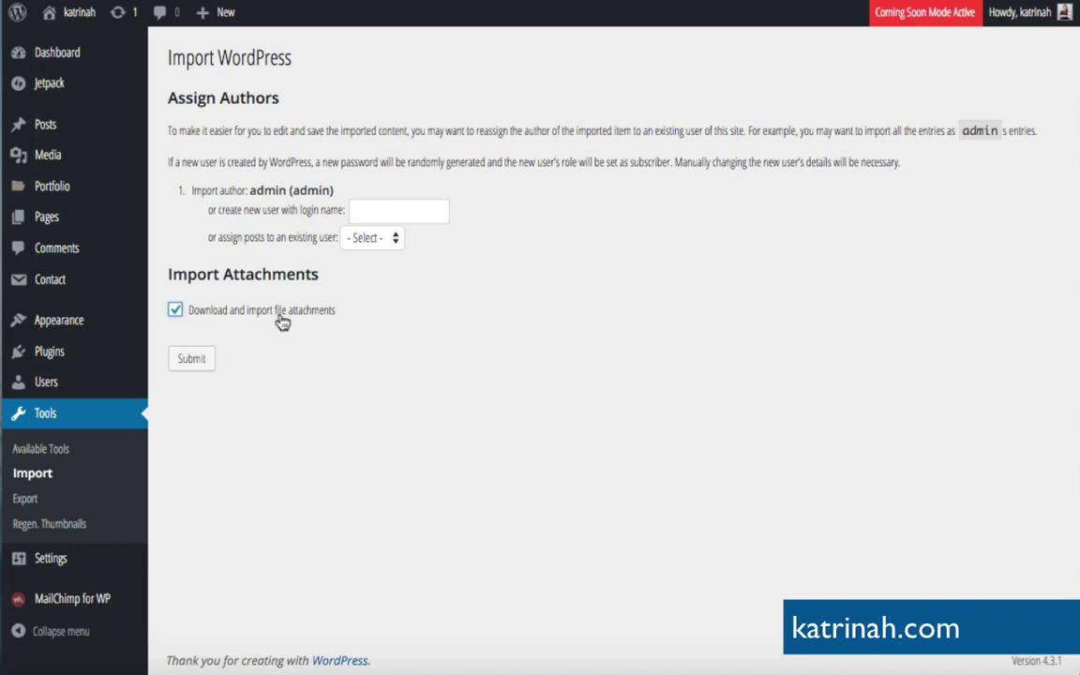
click(193, 361)
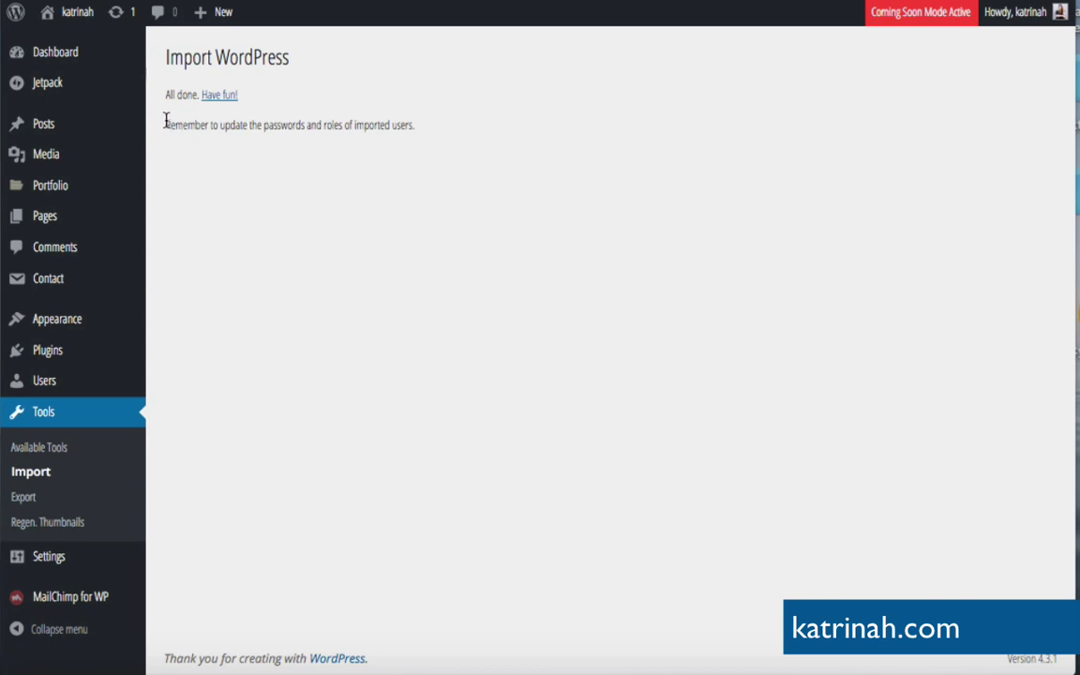
drag(166, 122, 425, 136)
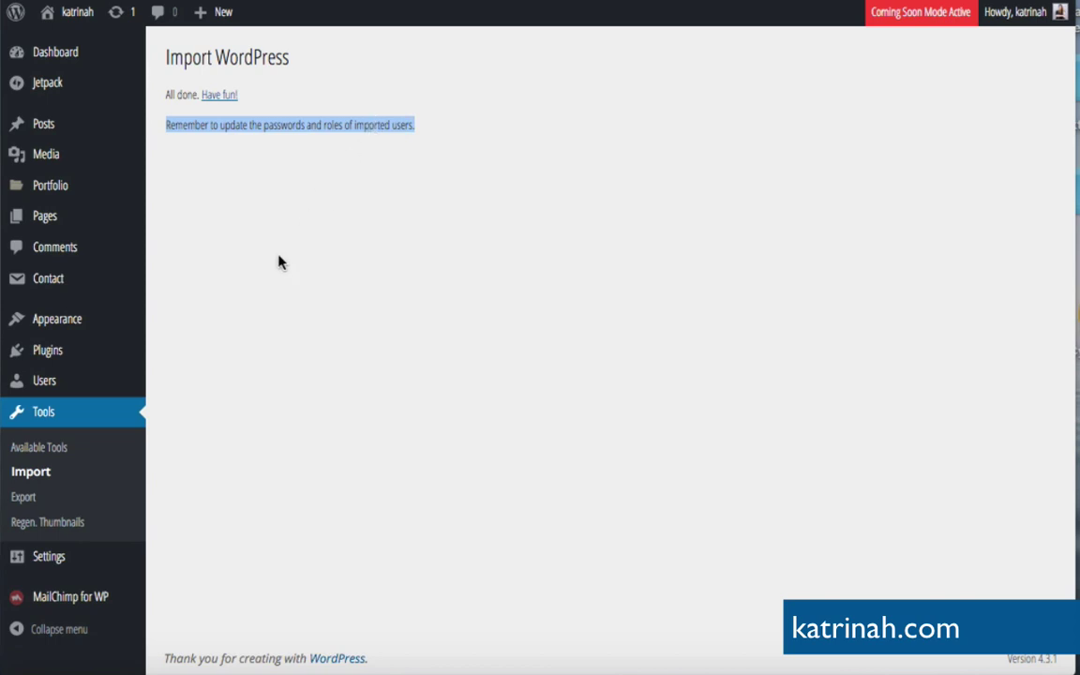
mouse_move(12, 385)
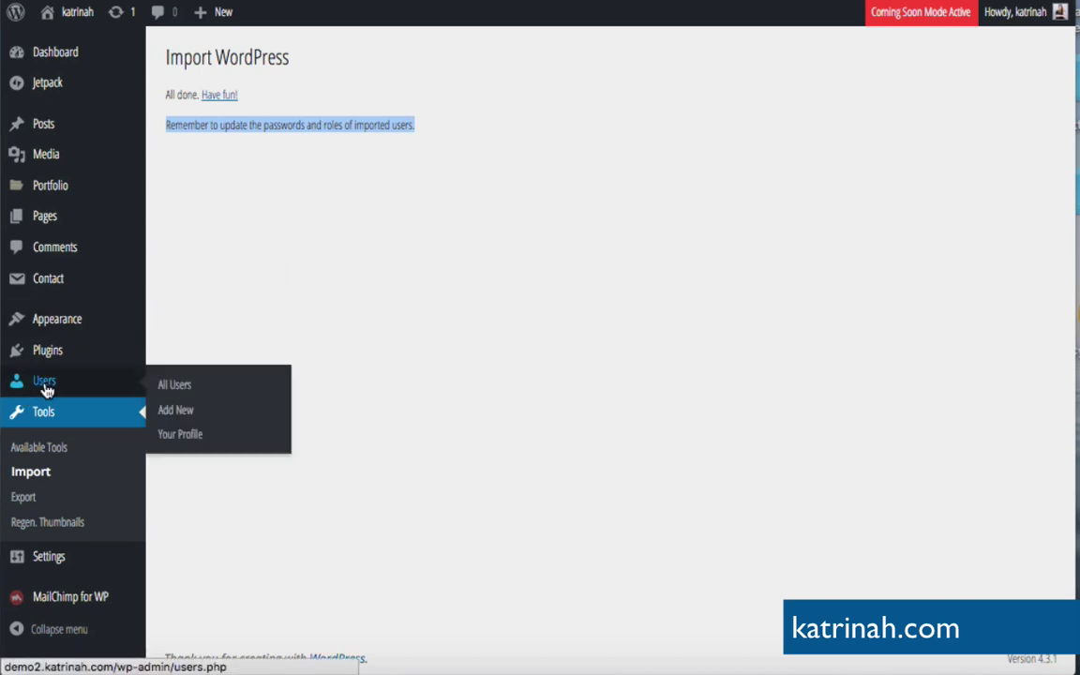
- Replace the imported admin user's e-mail with the site owner's address, update, and return to All Users
click(188, 387)
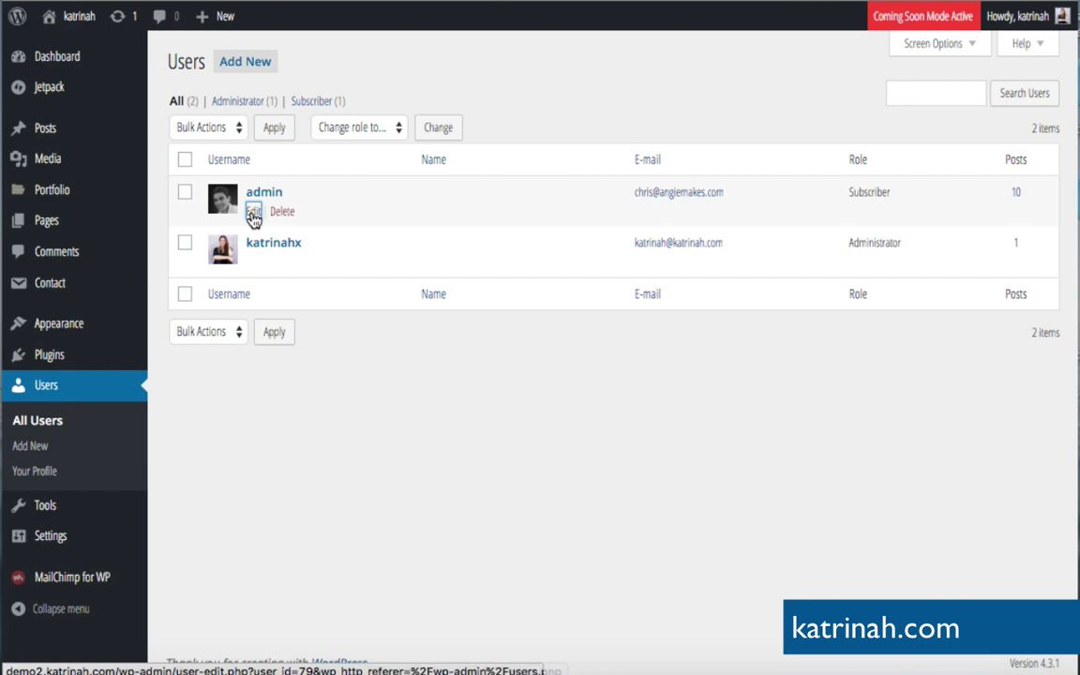
click(253, 213)
scroll(352, 434, down, 6)
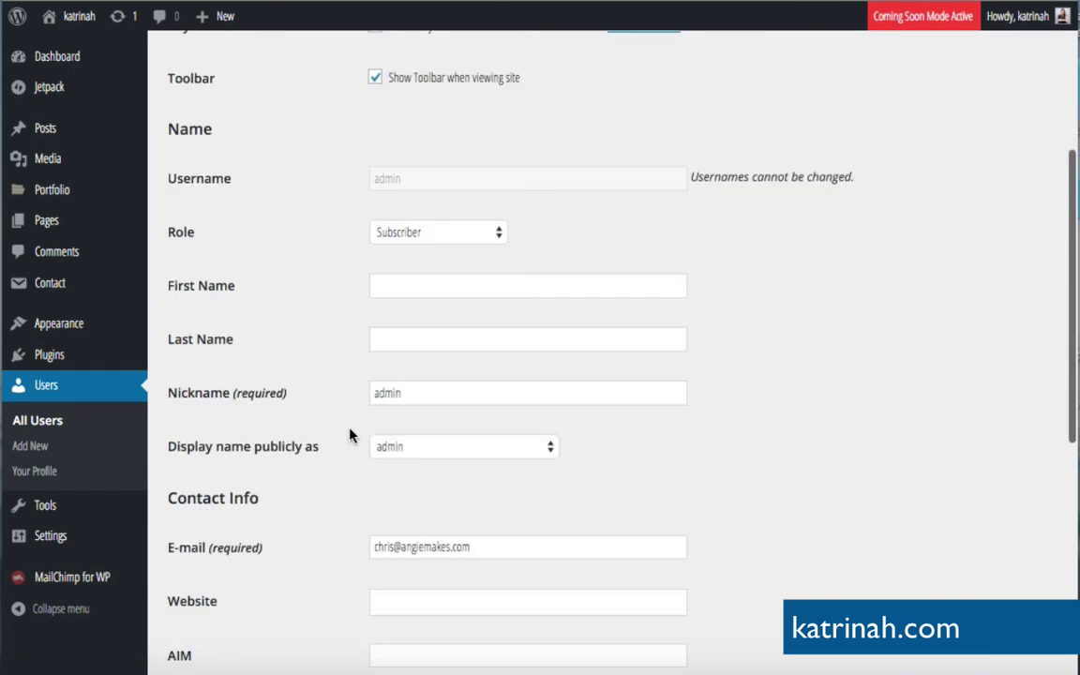
triple_click(433, 335)
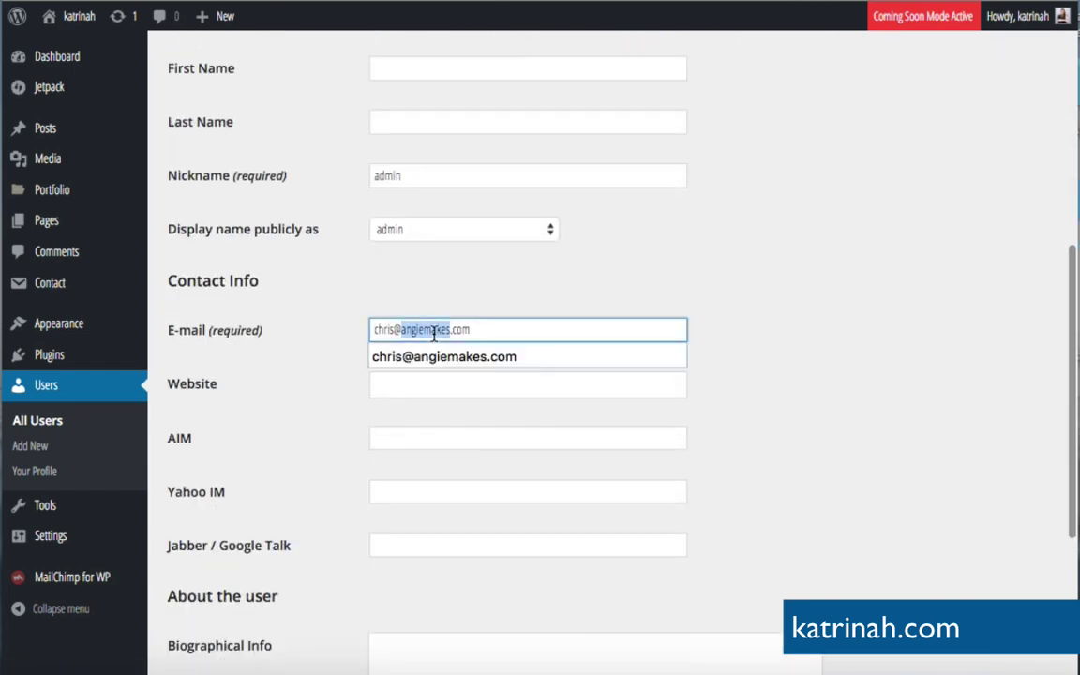
key(Down)
key(Tab)
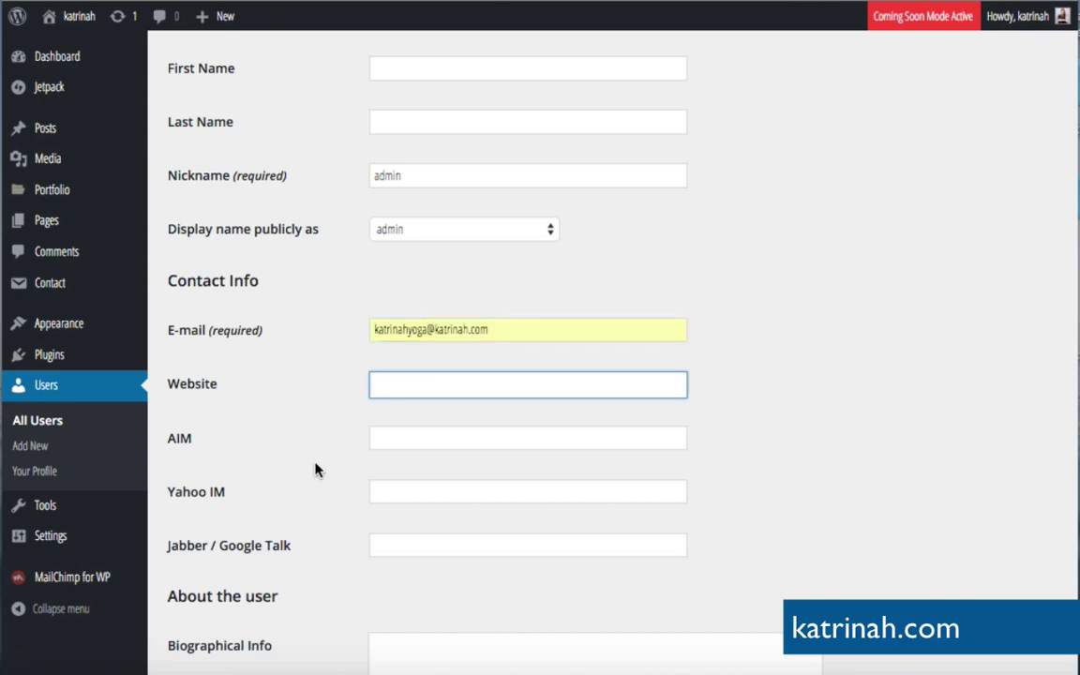
scroll(316, 467, down, 3)
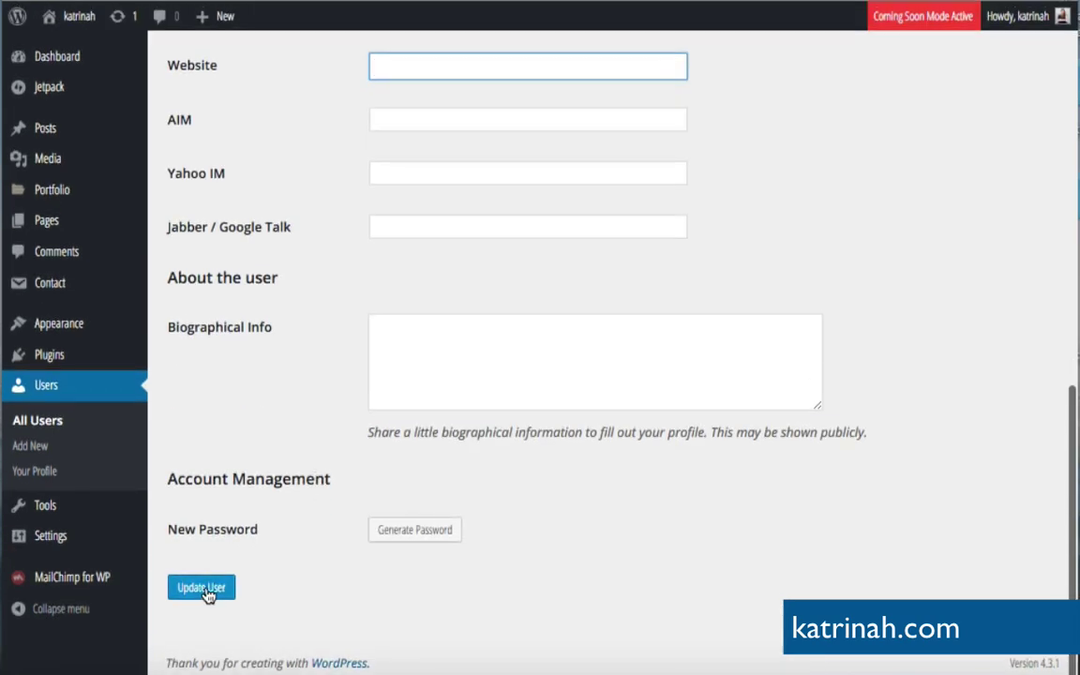
click(208, 594)
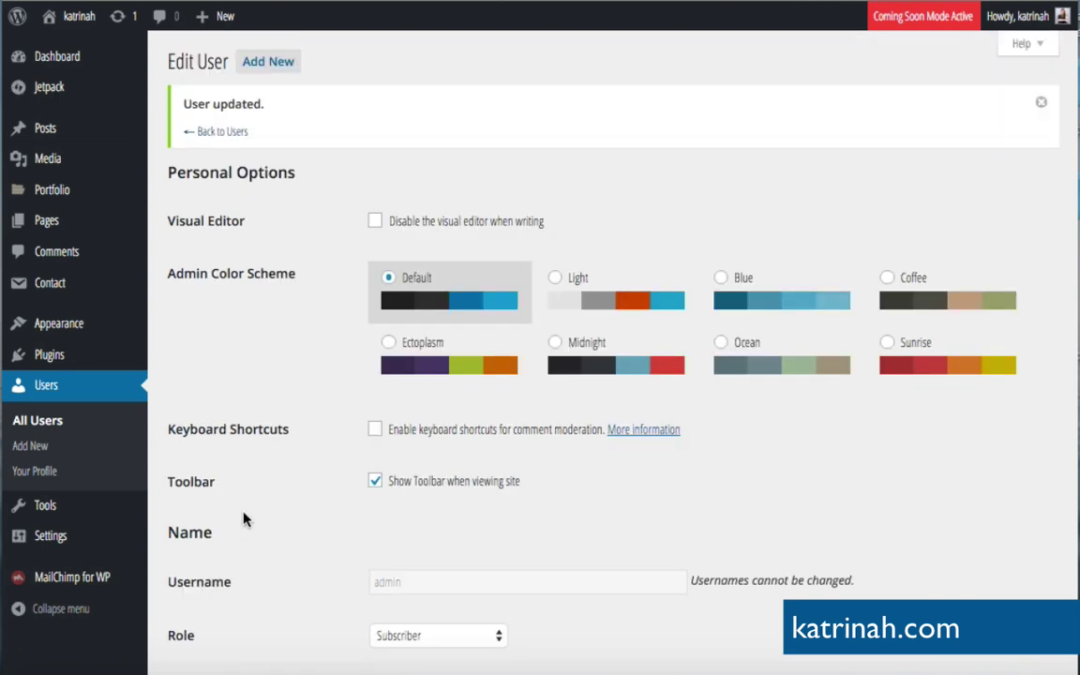
click(211, 132)
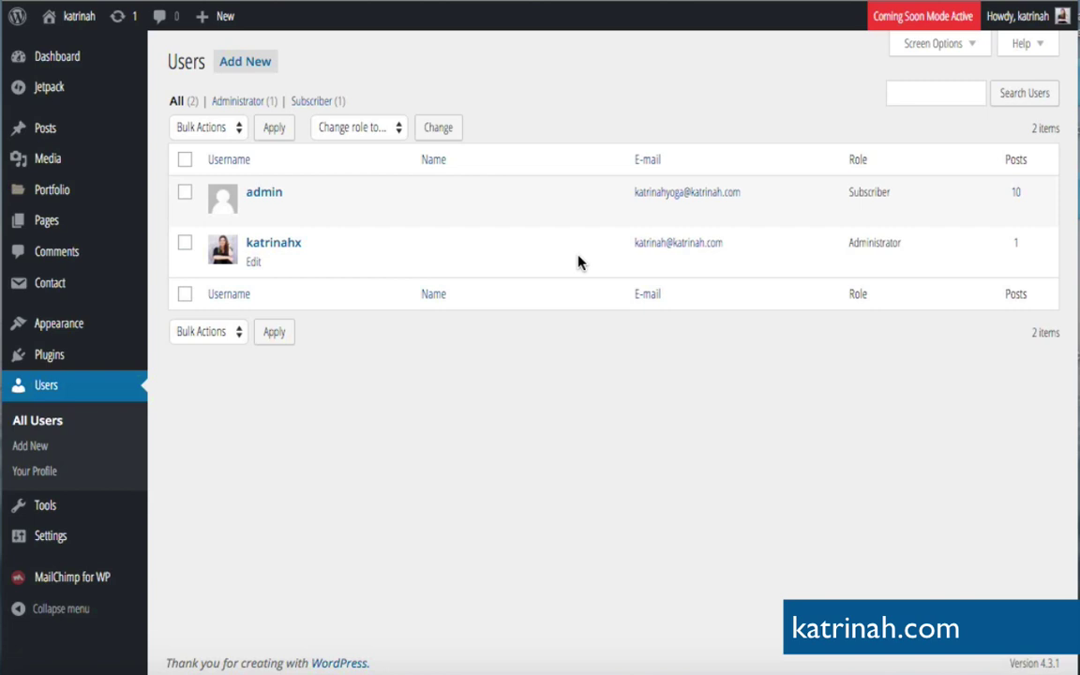
mouse_move(71, 28)
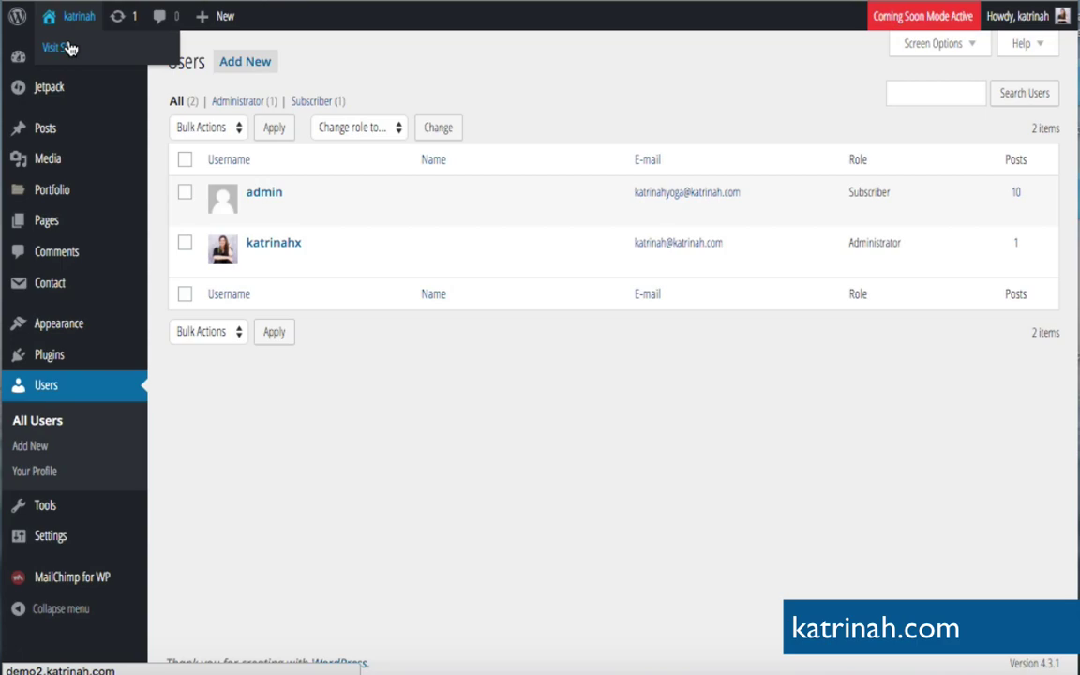
- Scroll through the live site to check the imported Meadowbrook demo posts such as Pretty Blogging Theme
click(70, 48)
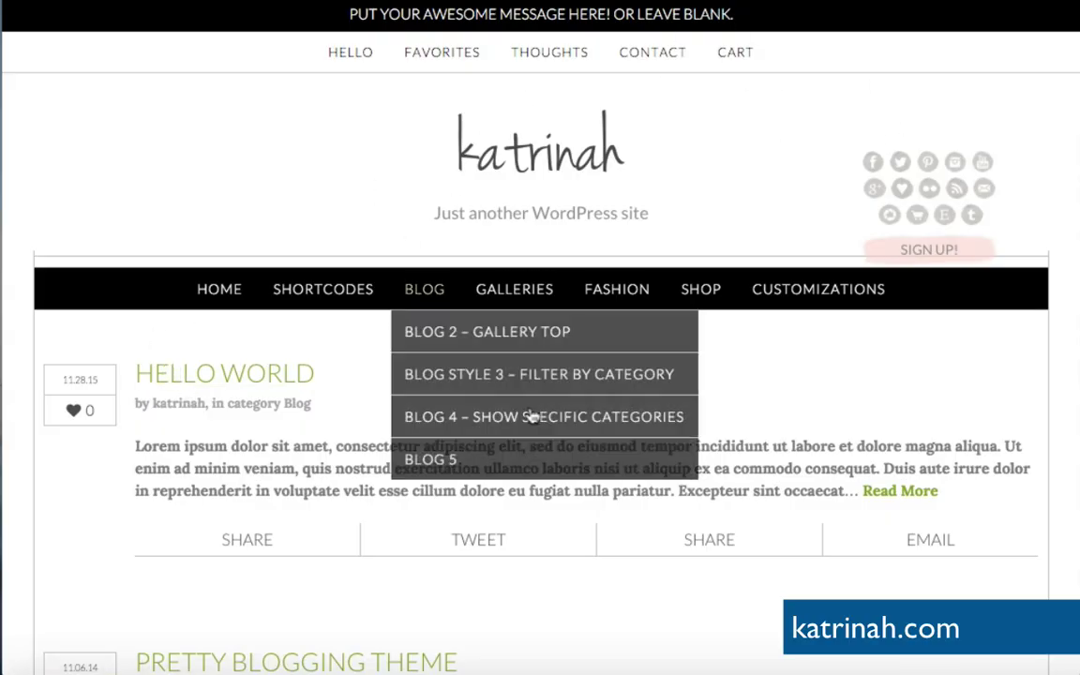
scroll(349, 478, down, 5)
scroll(349, 478, down, 20)
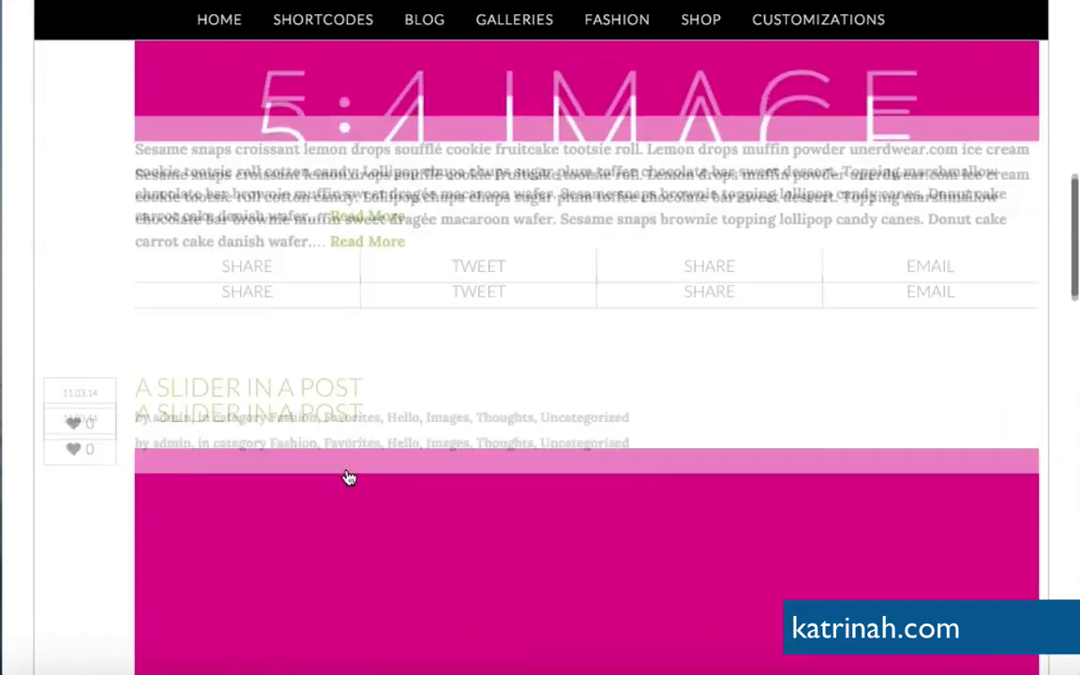
scroll(349, 478, down, 7)
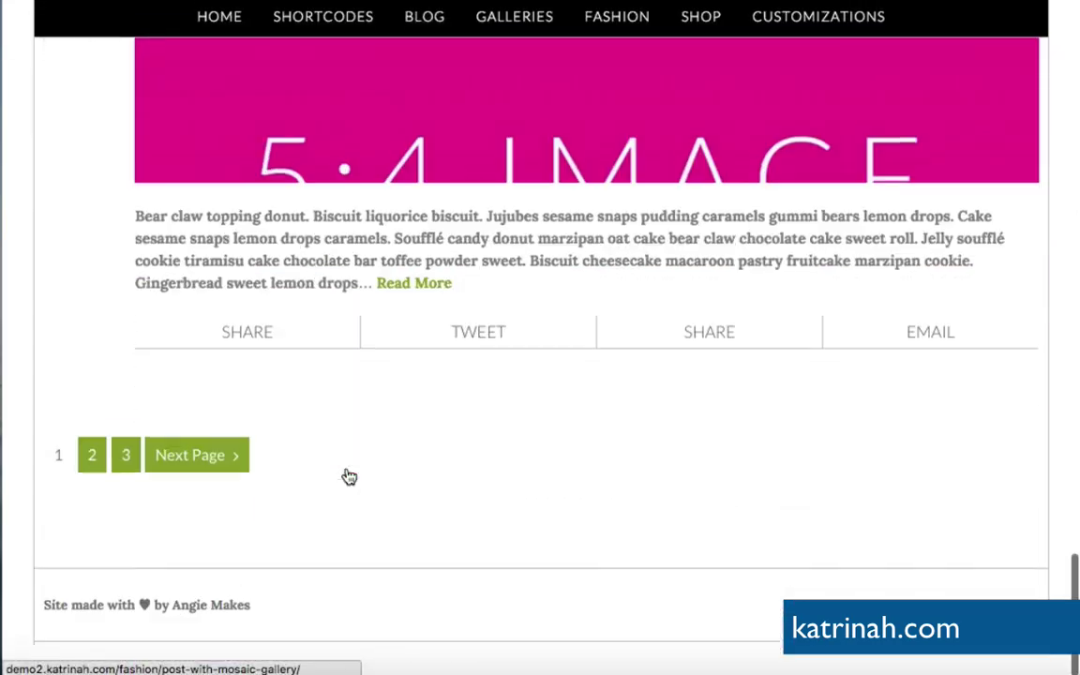
scroll(349, 477, up, 5)
scroll(349, 479, up, 10)
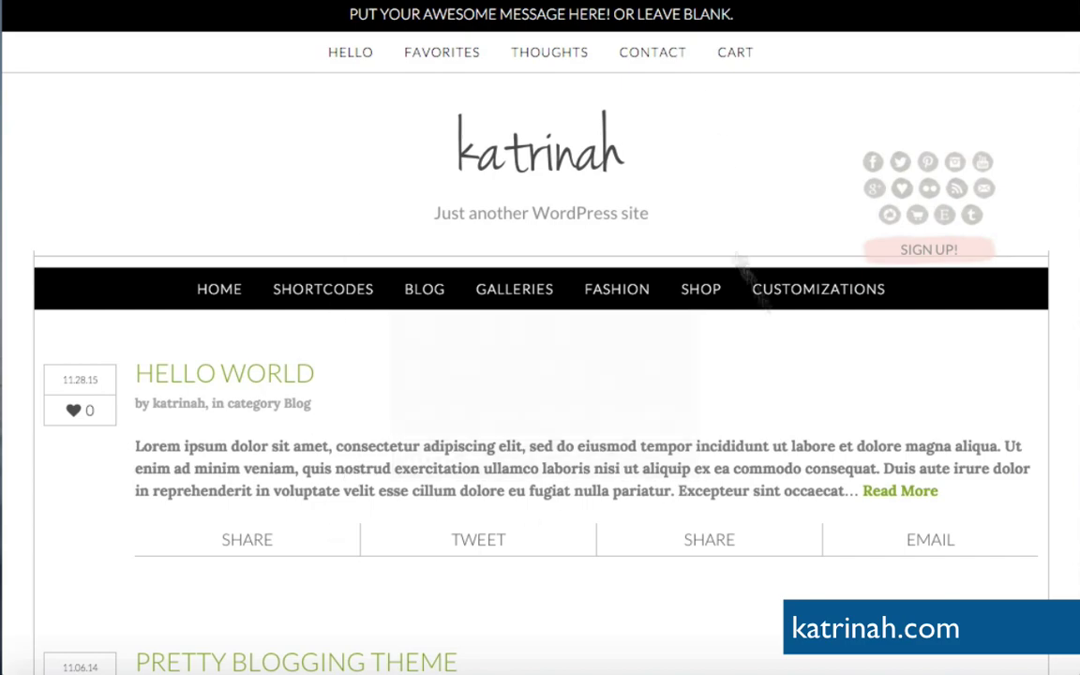
scroll(394, 461, down, 10)
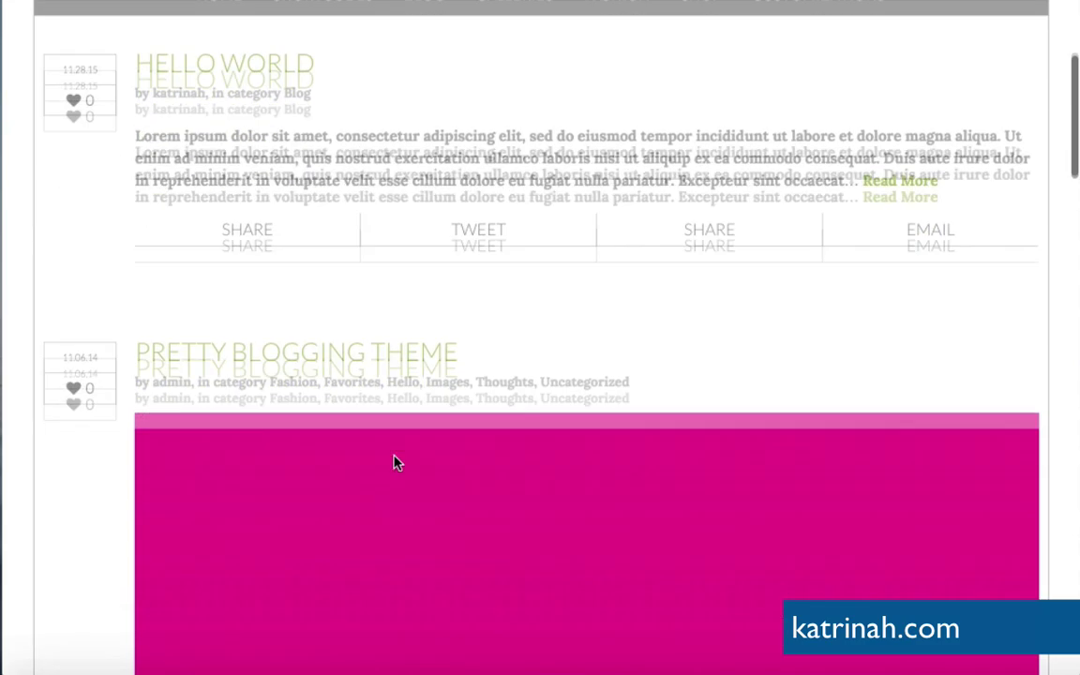
scroll(394, 461, up, 10)
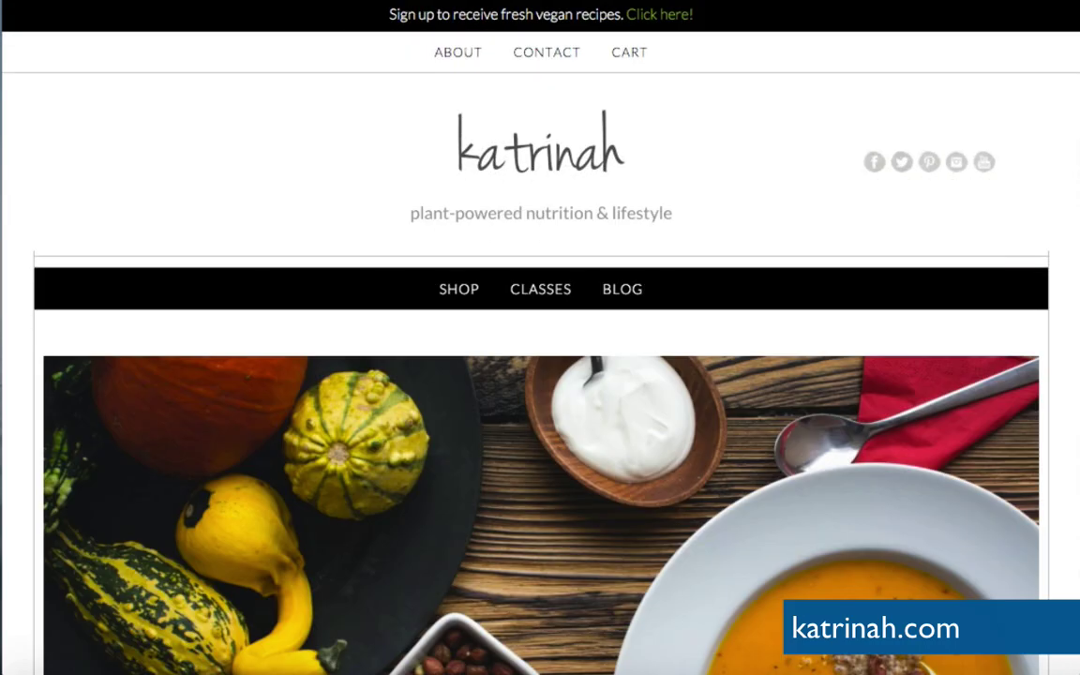
scroll(234, 485, down, 15)
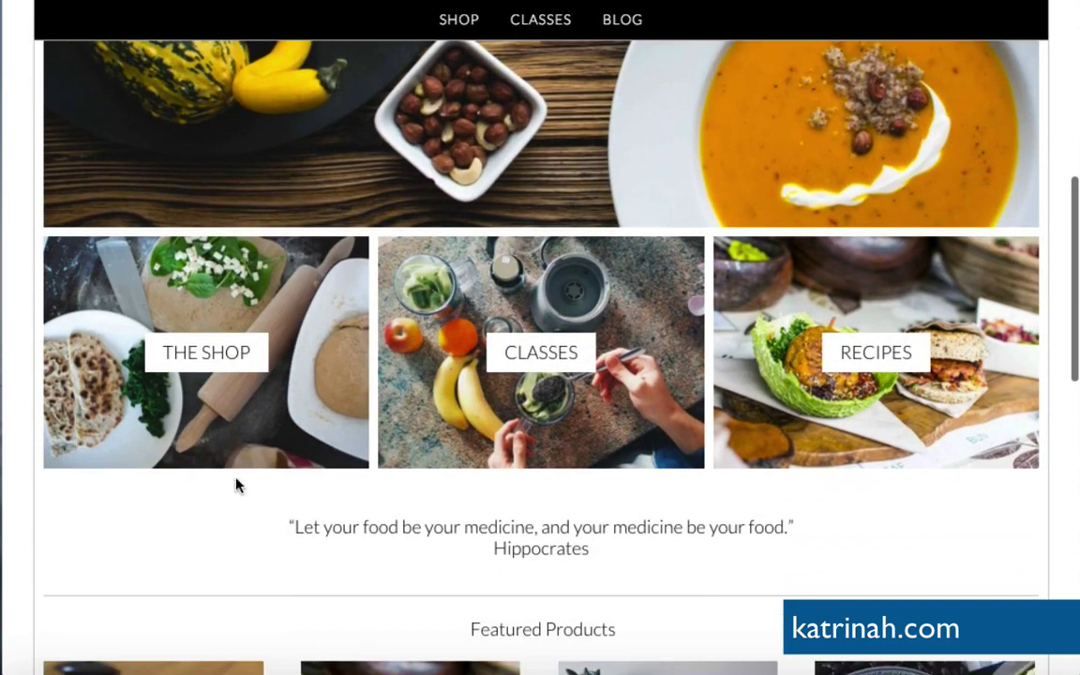
scroll(235, 482, up, 10)
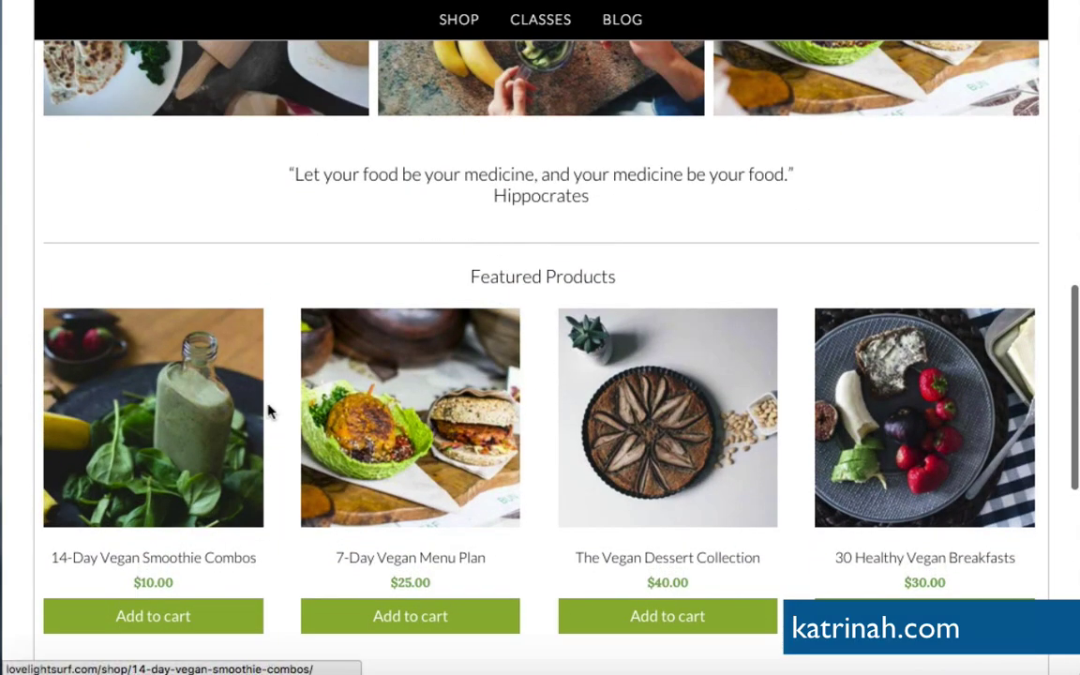
scroll(270, 409, up, 8)
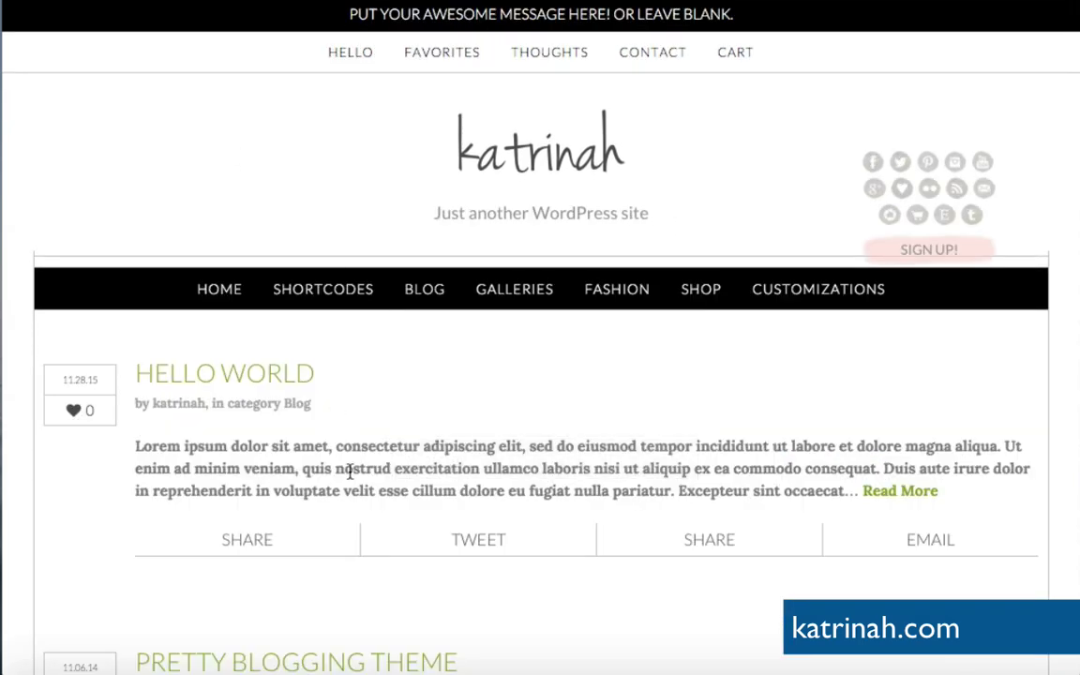
scroll(350, 470, down, 5)
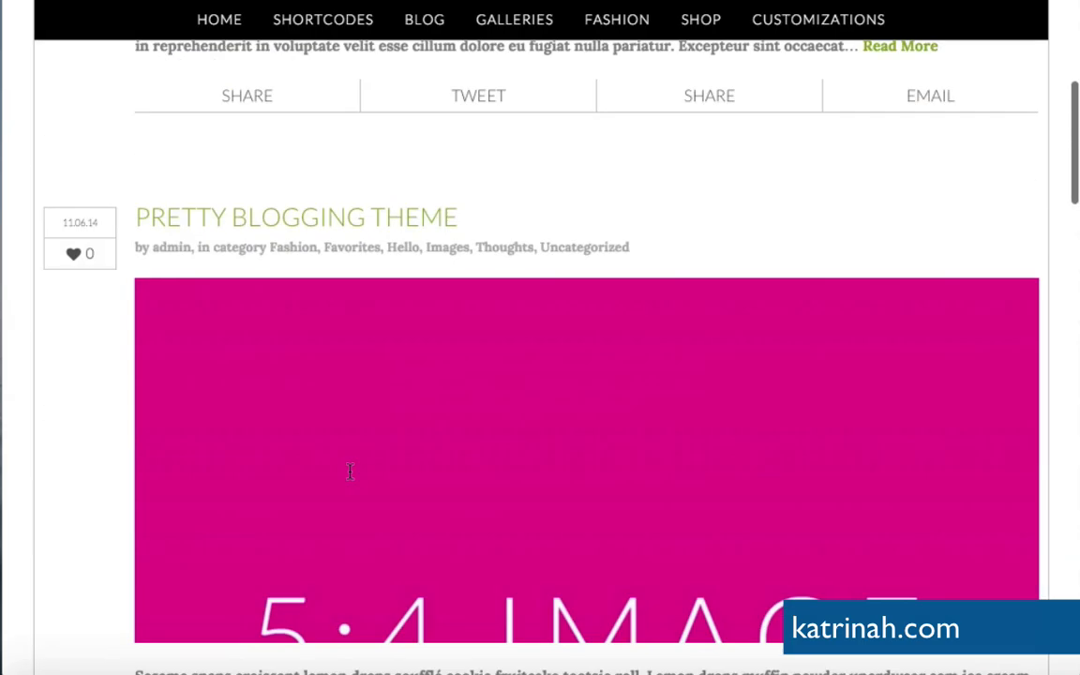
scroll(350, 471, up, 5)
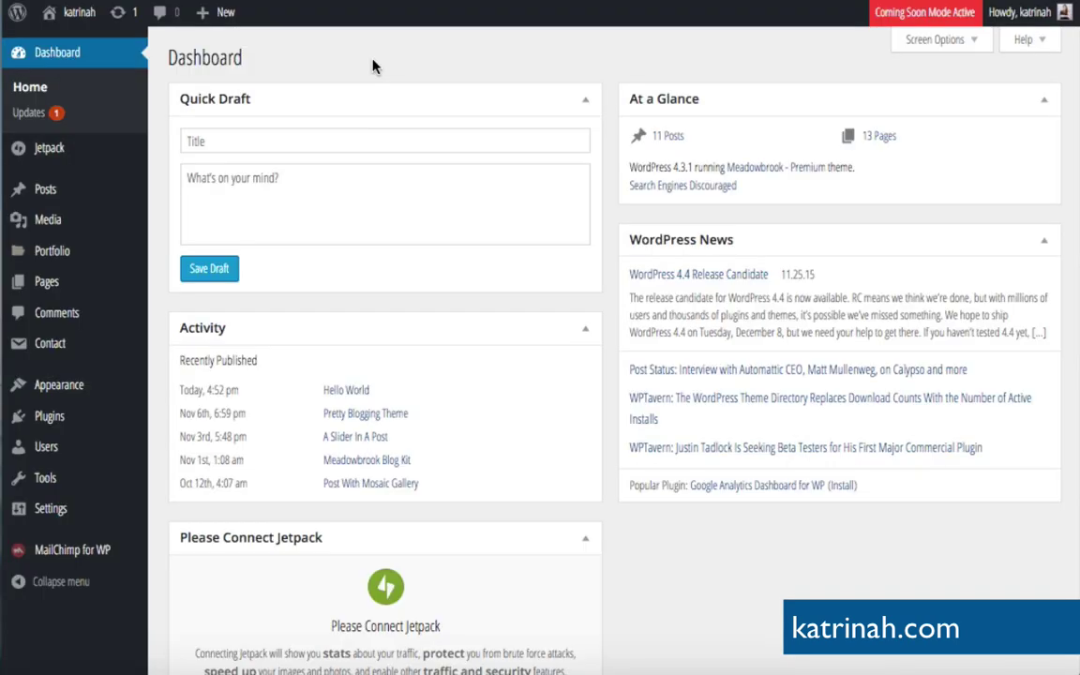
- In Reading settings, use a static front page with Home as front page and Blog as posts page
mouse_move(58, 507)
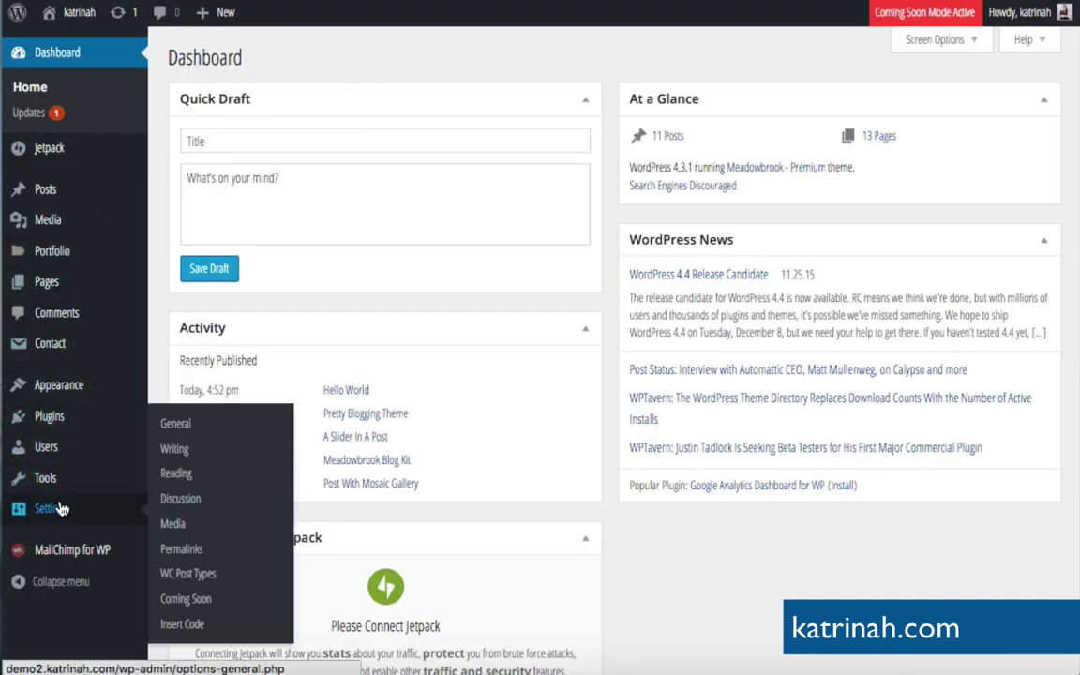
click(177, 473)
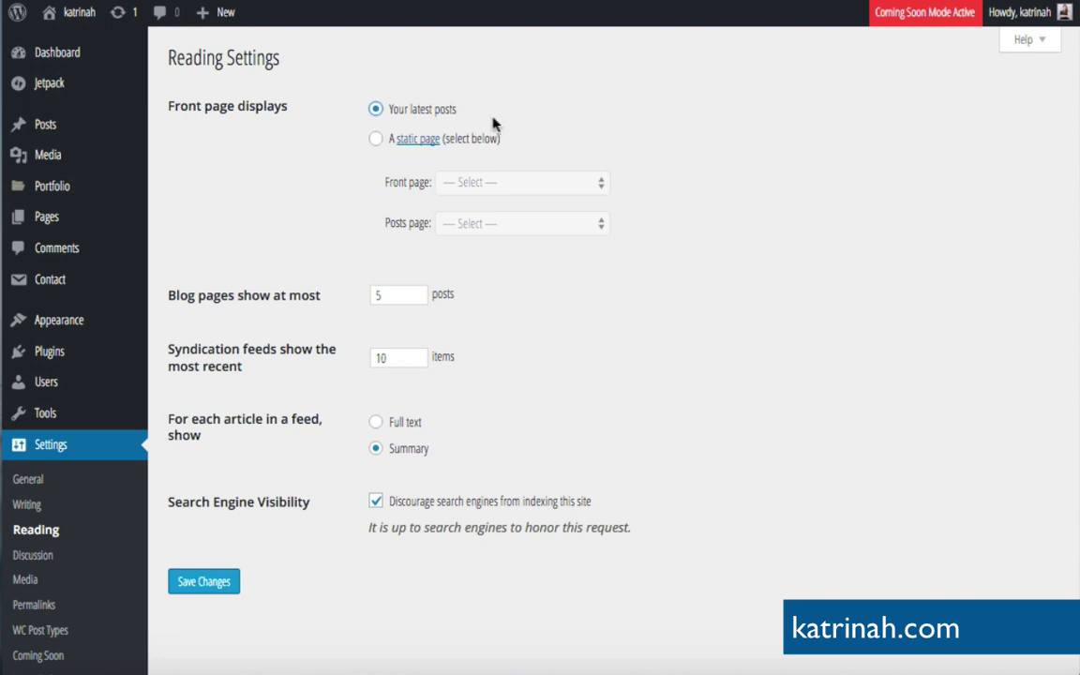
click(376, 139)
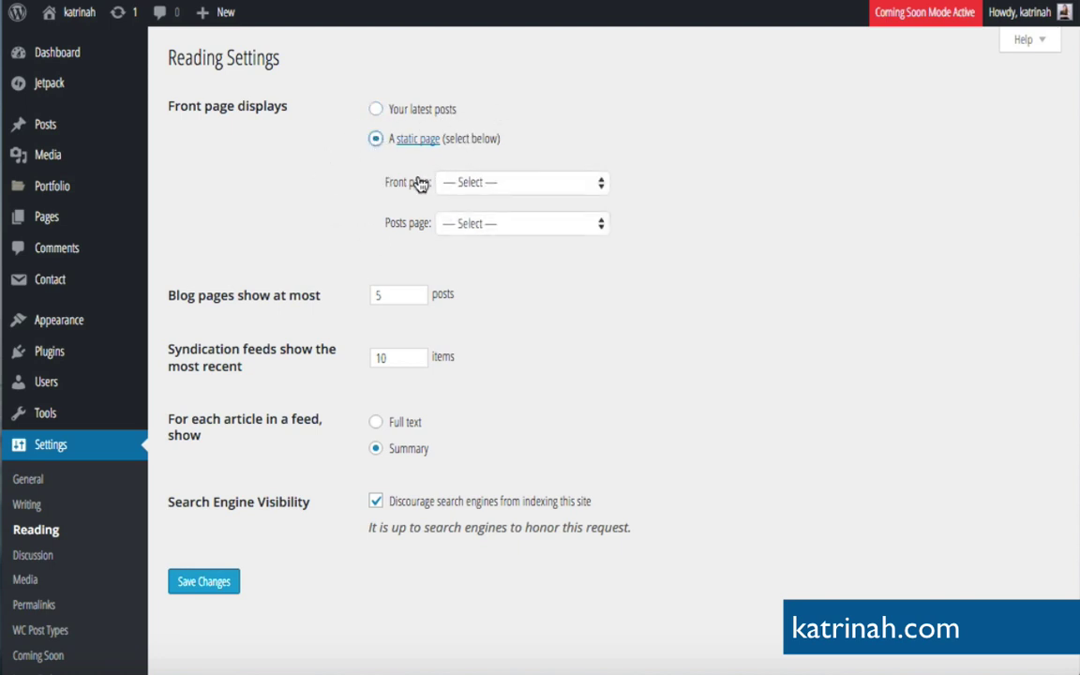
click(480, 182)
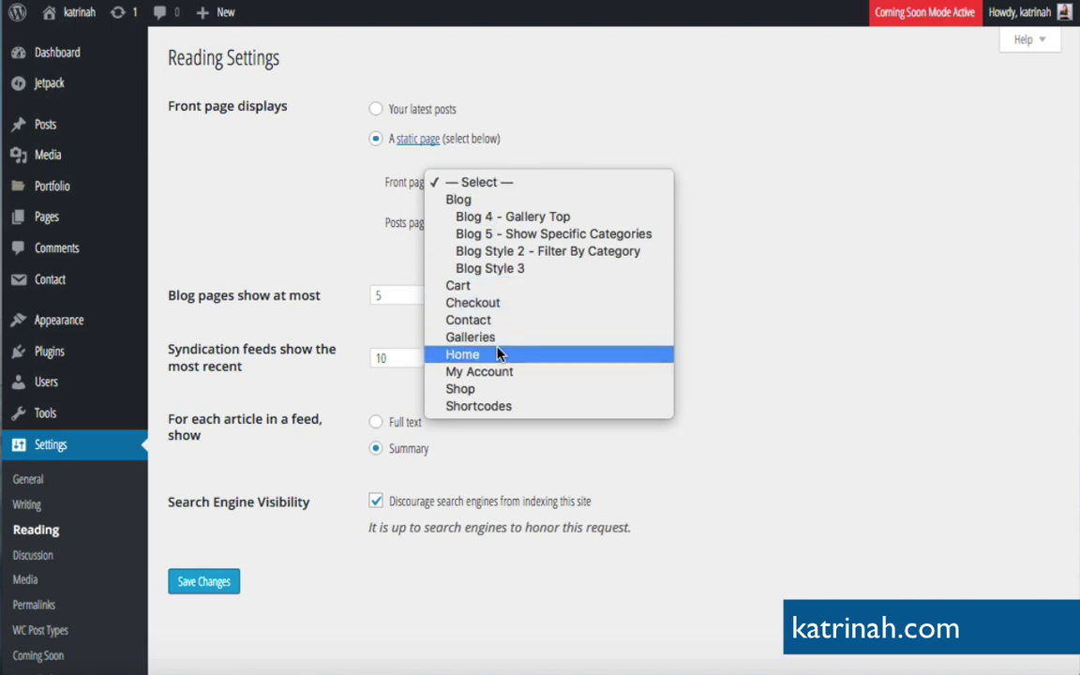
click(466, 357)
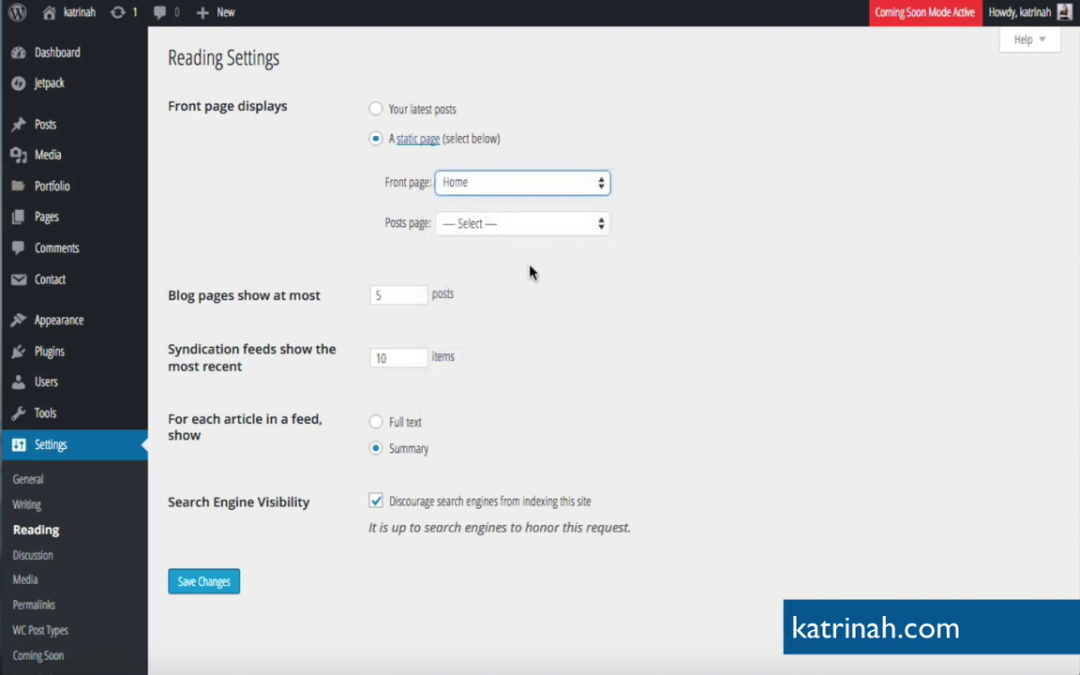
click(475, 225)
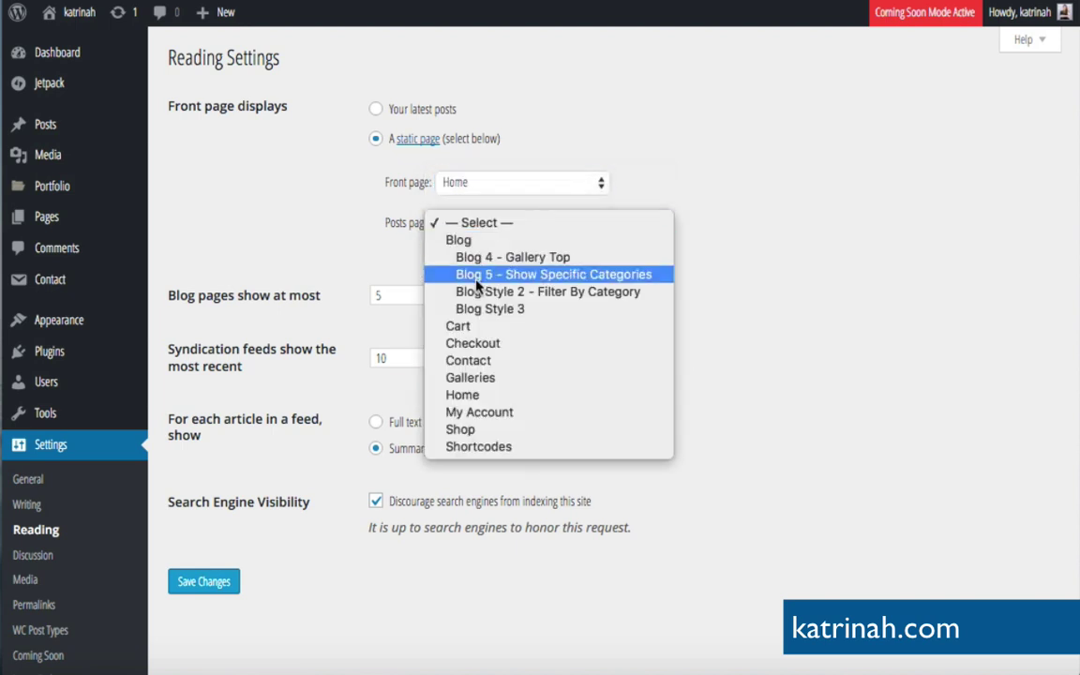
click(472, 246)
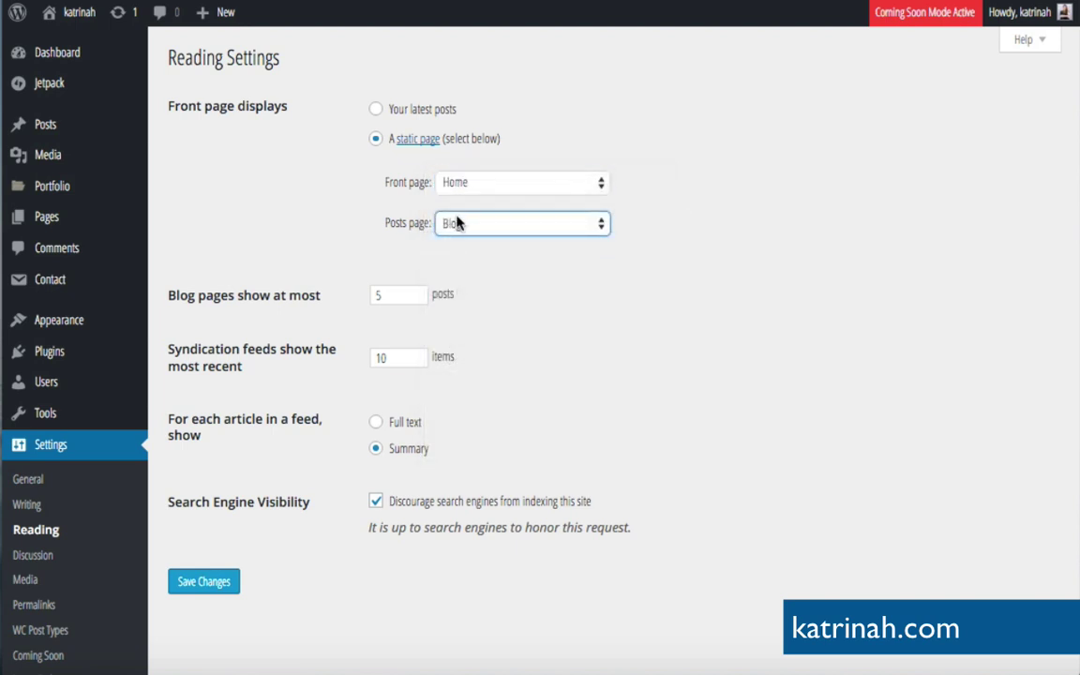
click(457, 227)
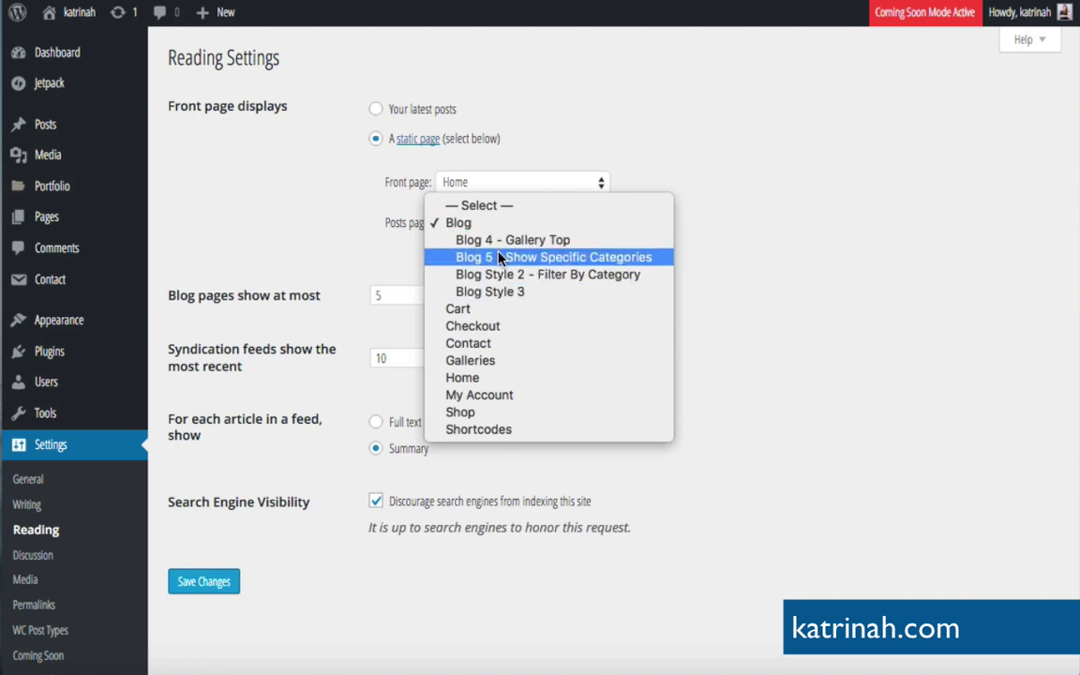
click(469, 228)
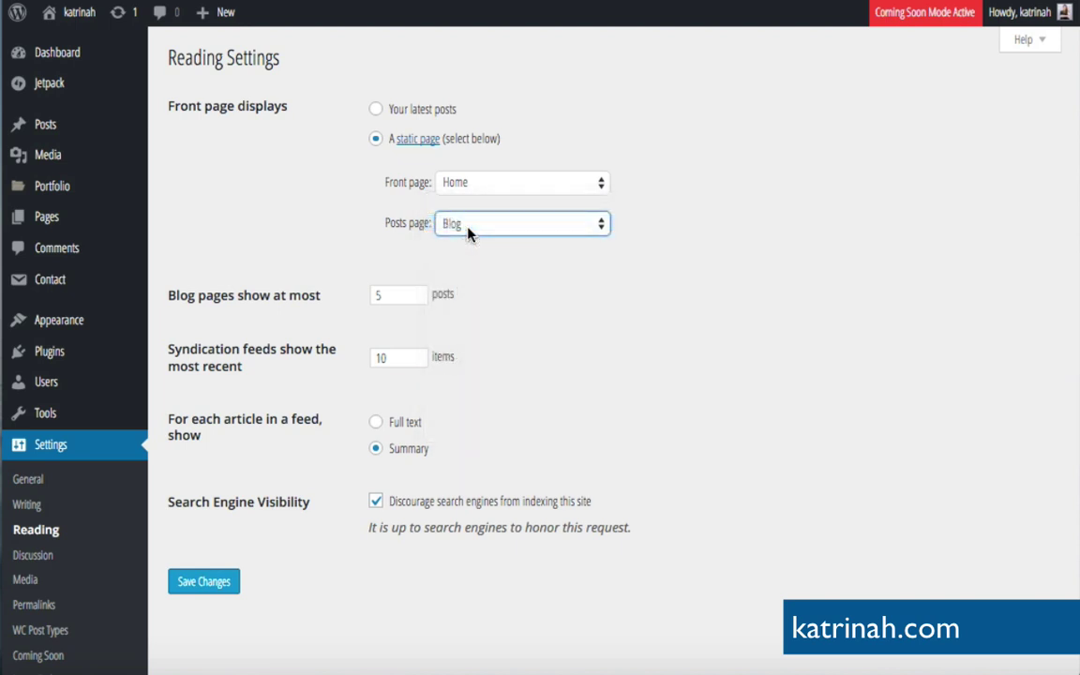
- Untick 'Discourage search engines' and save the Reading settings
click(205, 583)
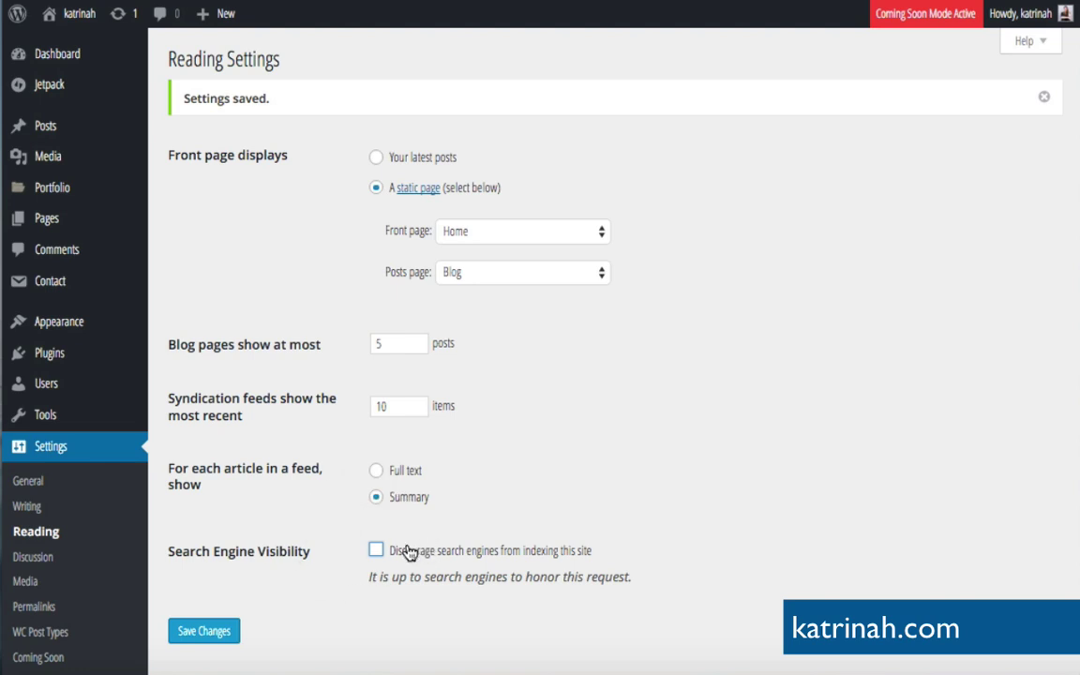
click(199, 634)
mouse_move(77, 13)
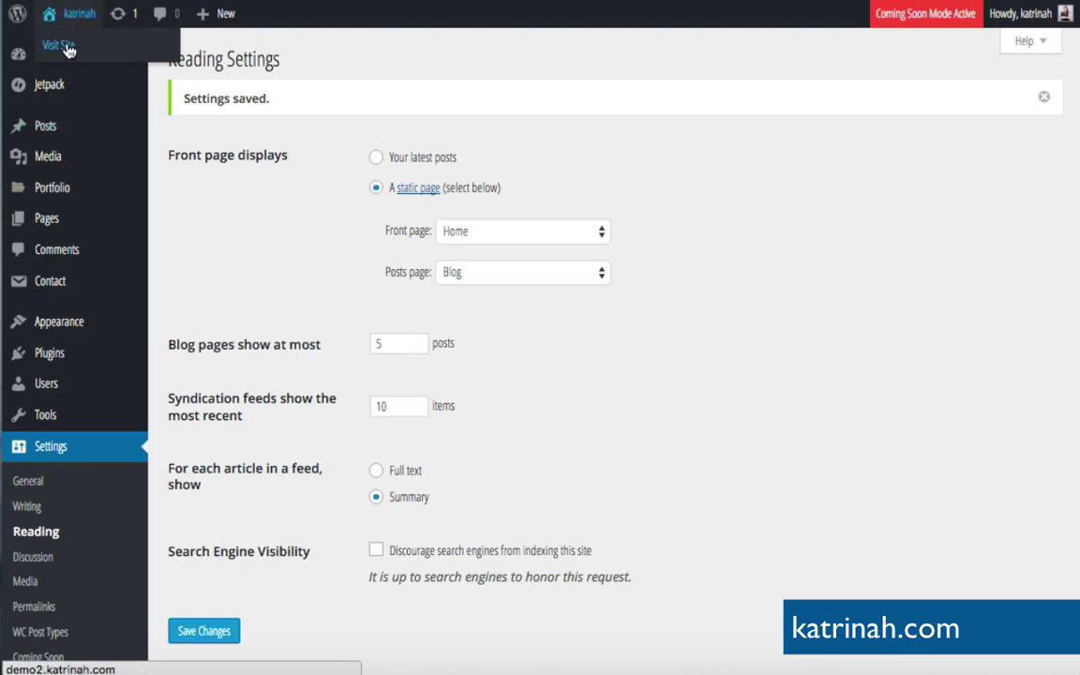
- Visit the live site and scroll through the new Home front page with its 5:4 banner
click(69, 47)
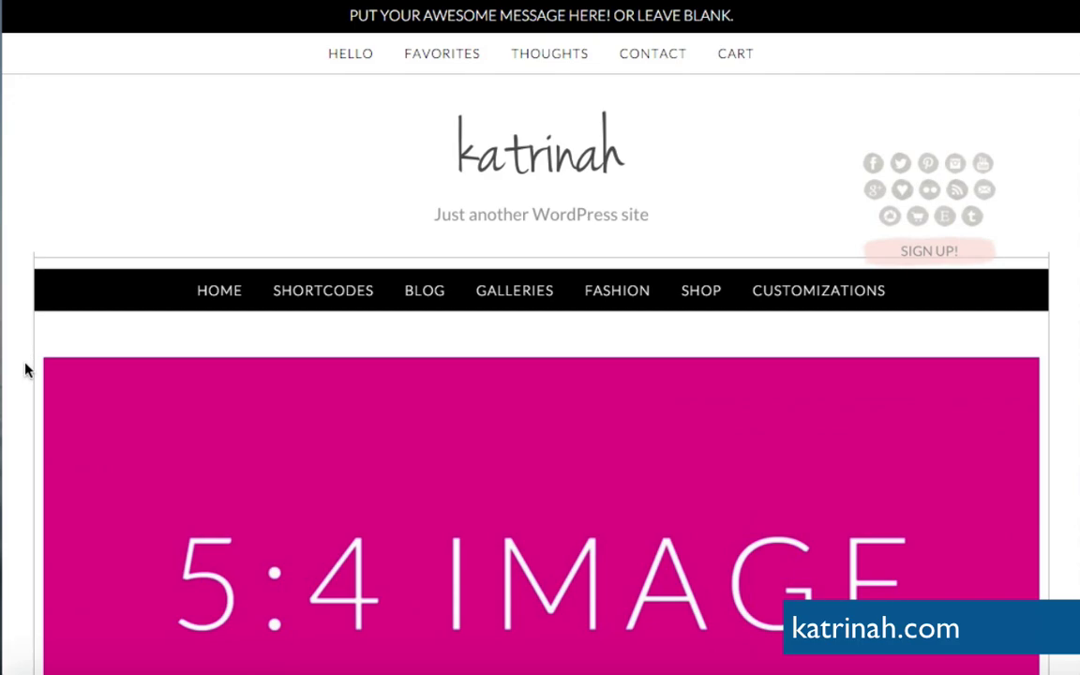
scroll(26, 371, down, 12)
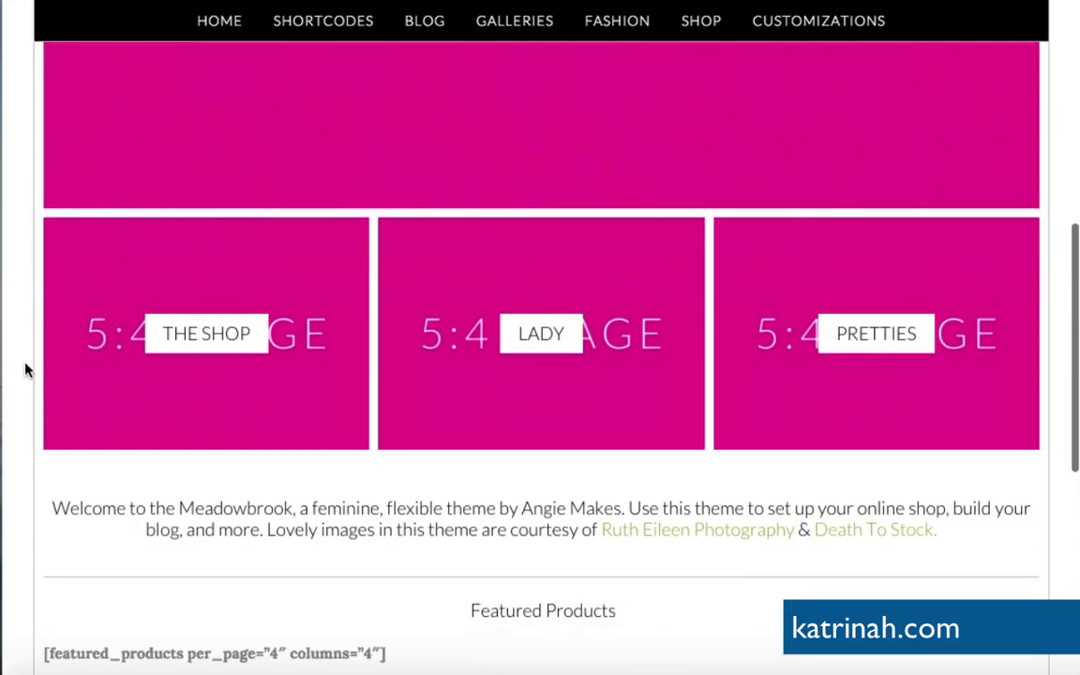
scroll(26, 370, down, 4)
scroll(26, 370, up, 8)
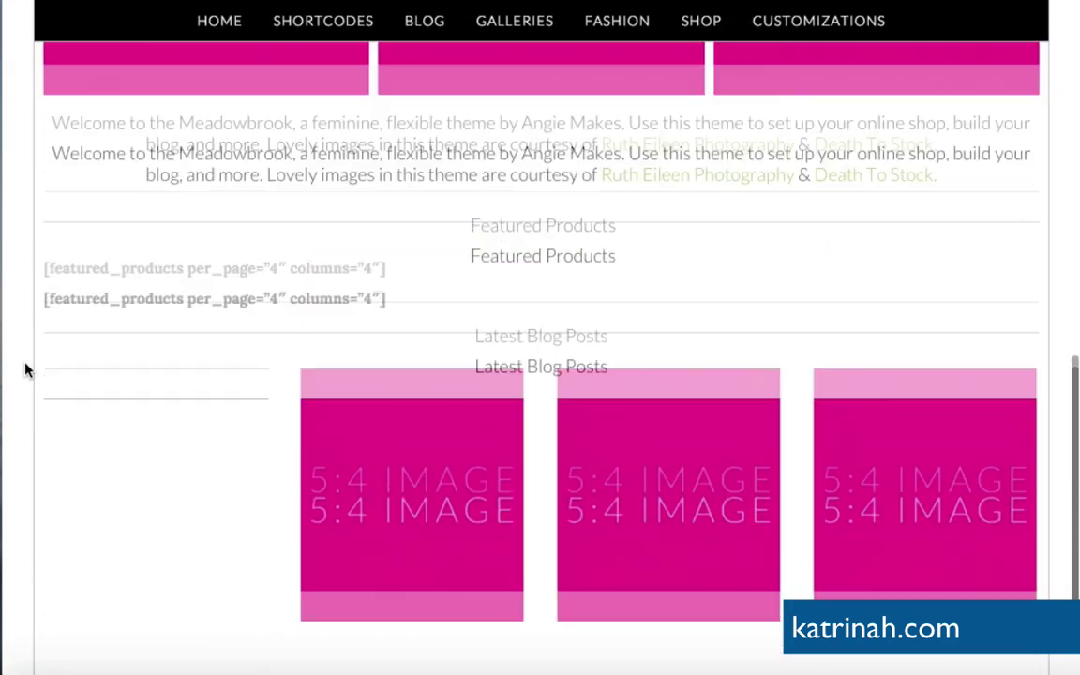
scroll(26, 370, up, 4)
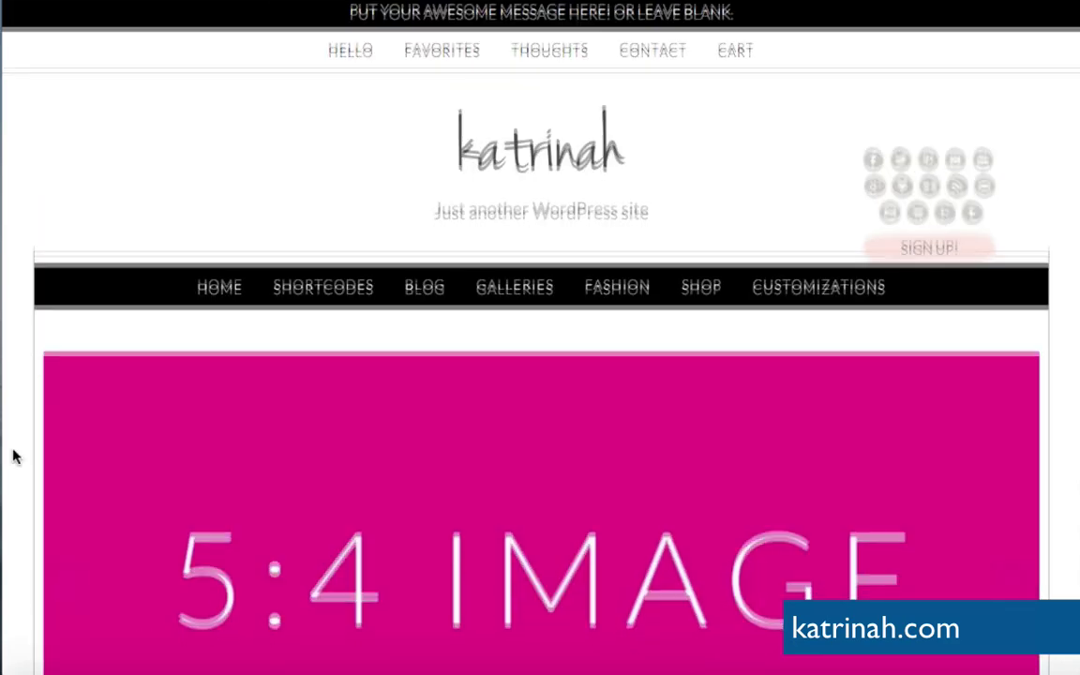
scroll(13, 456, down, 3)
scroll(12, 457, down, 12)
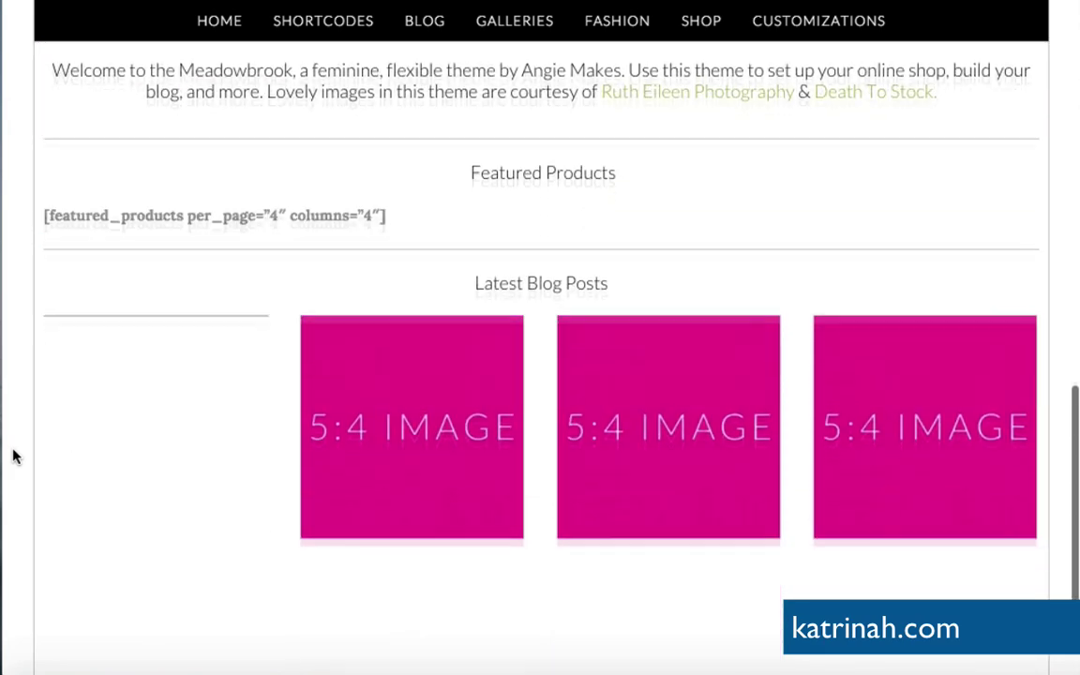
scroll(12, 457, up, 15)
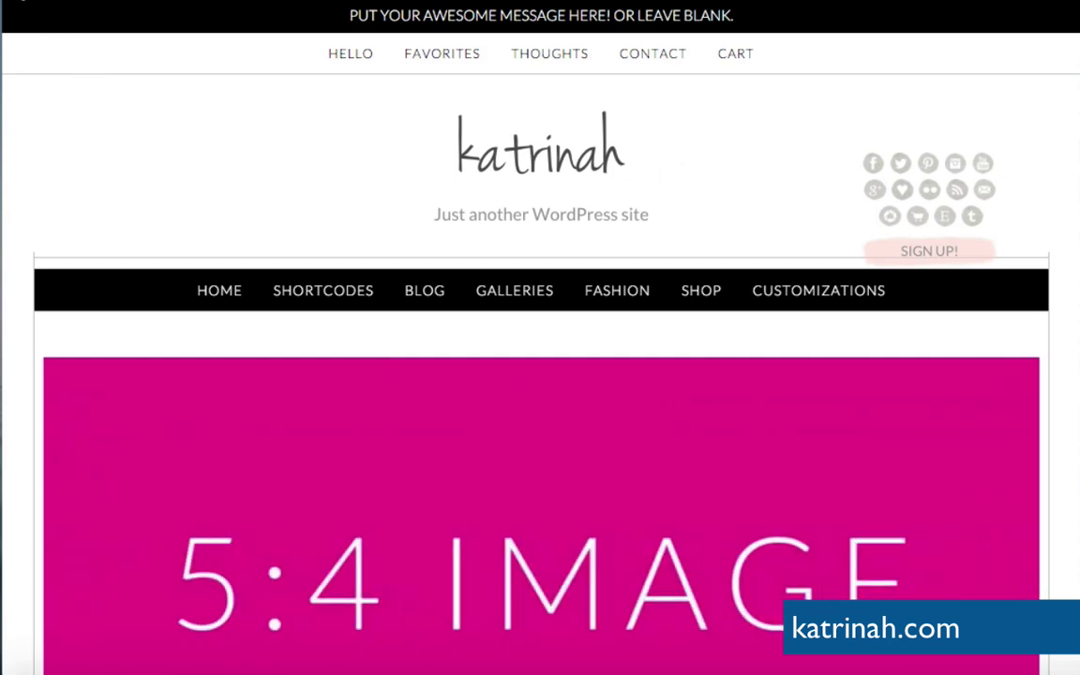
- Open the theme Customizer from the dashboard and inspect the site width and padding settings
click(21, 3)
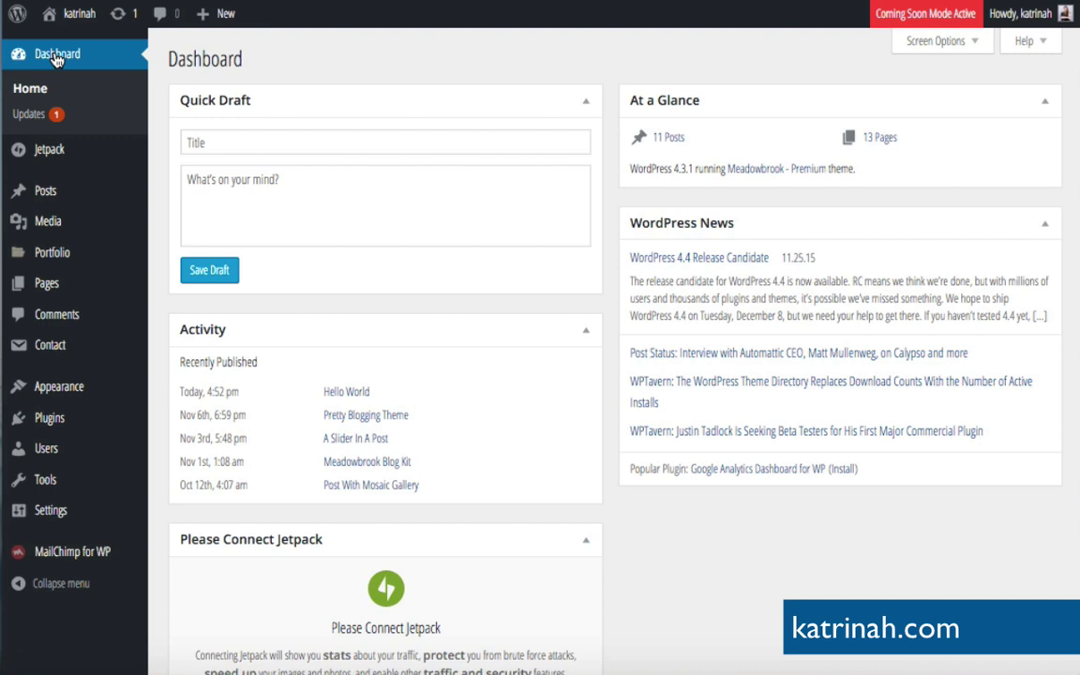
mouse_move(59, 390)
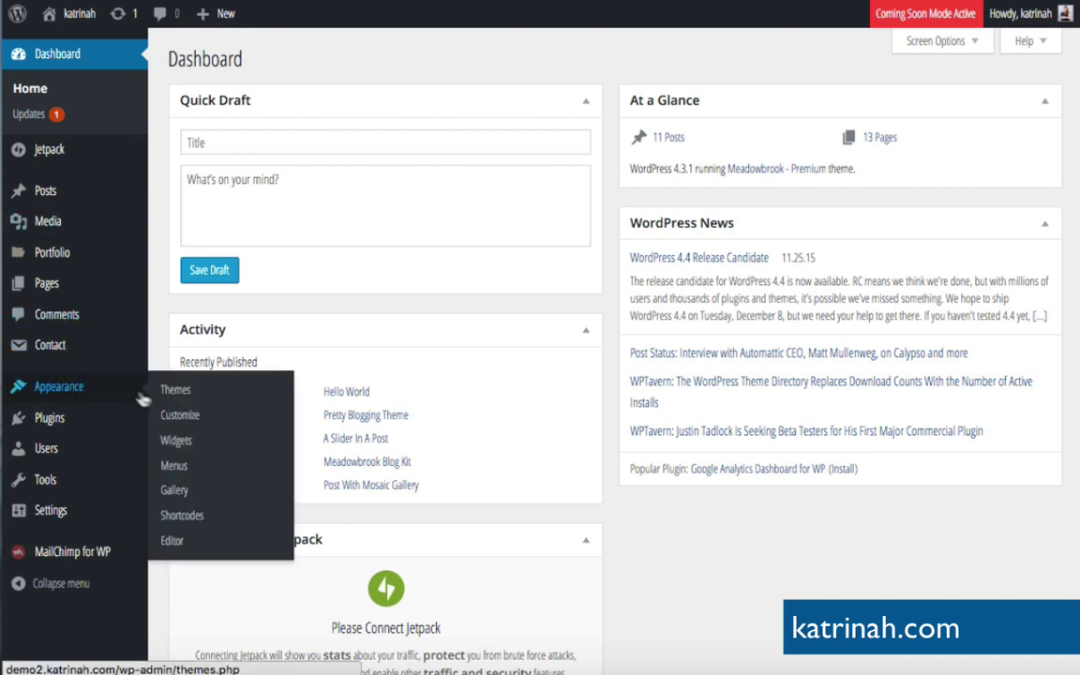
click(181, 416)
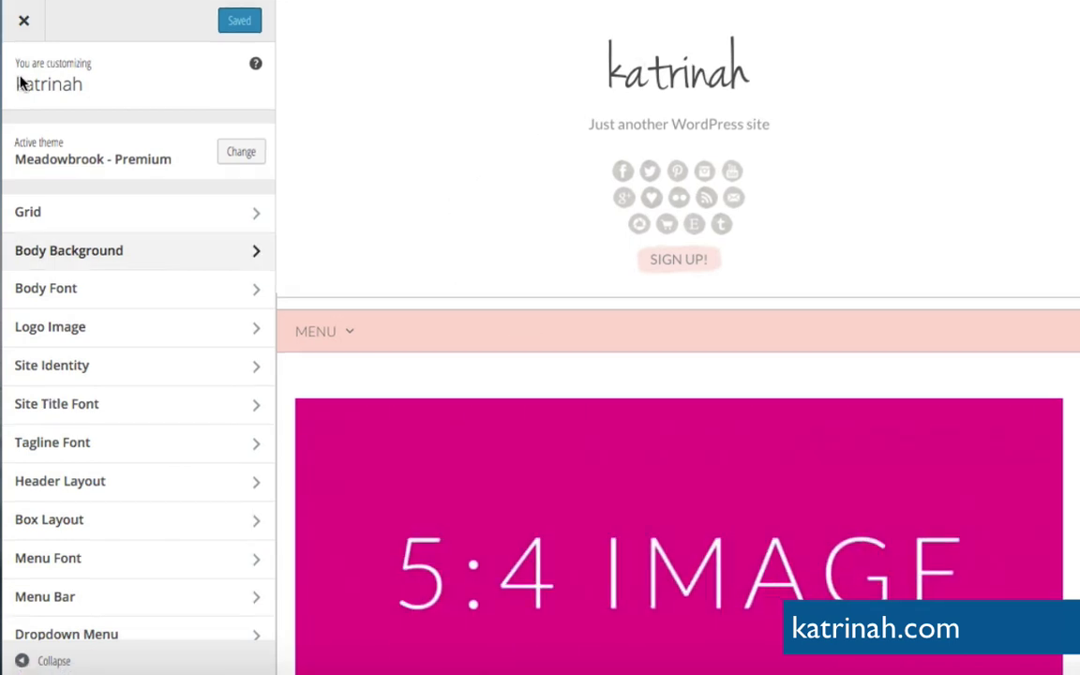
click(133, 212)
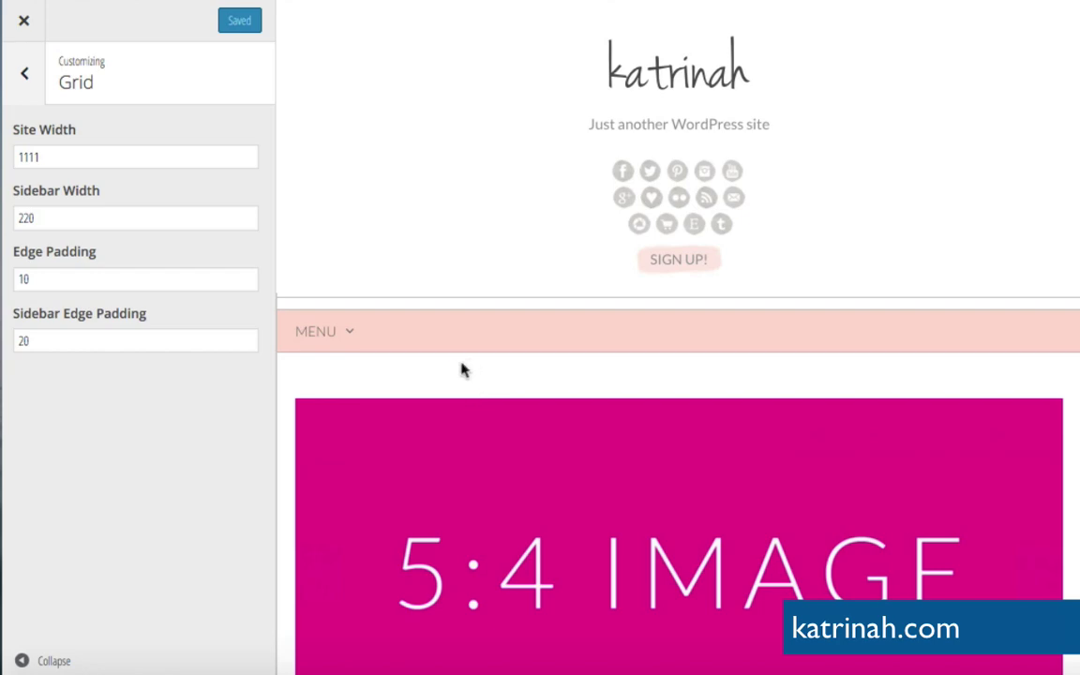
scroll(460, 369, down, 5)
scroll(459, 372, up, 5)
- Check the Body Background section, then return to the main Customizer section list
click(19, 75)
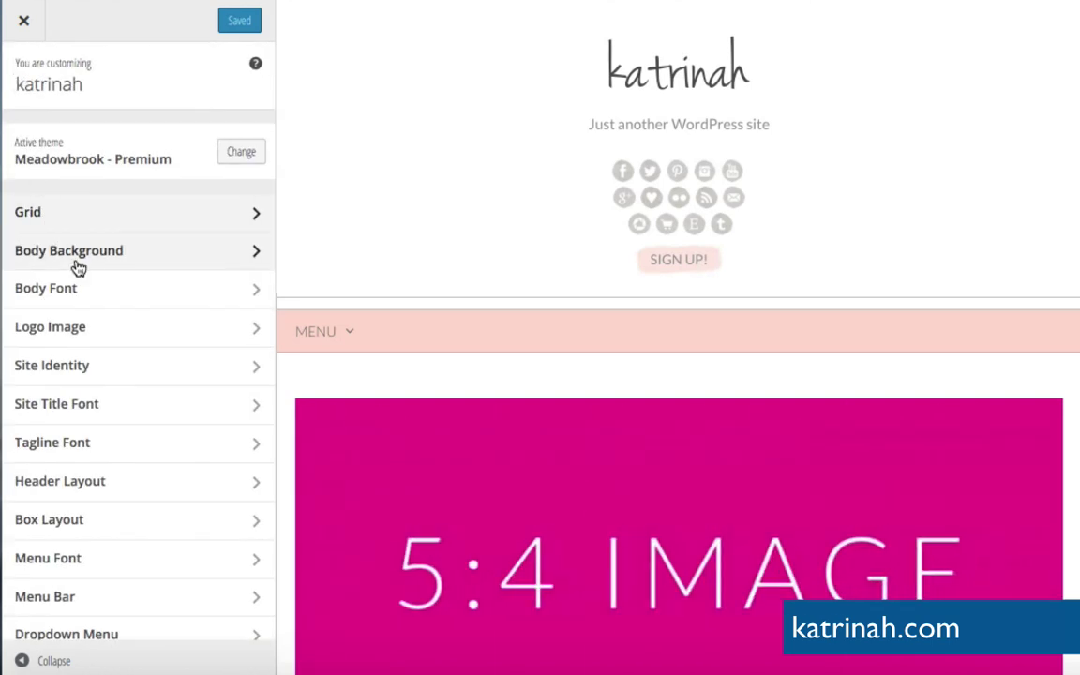
click(79, 268)
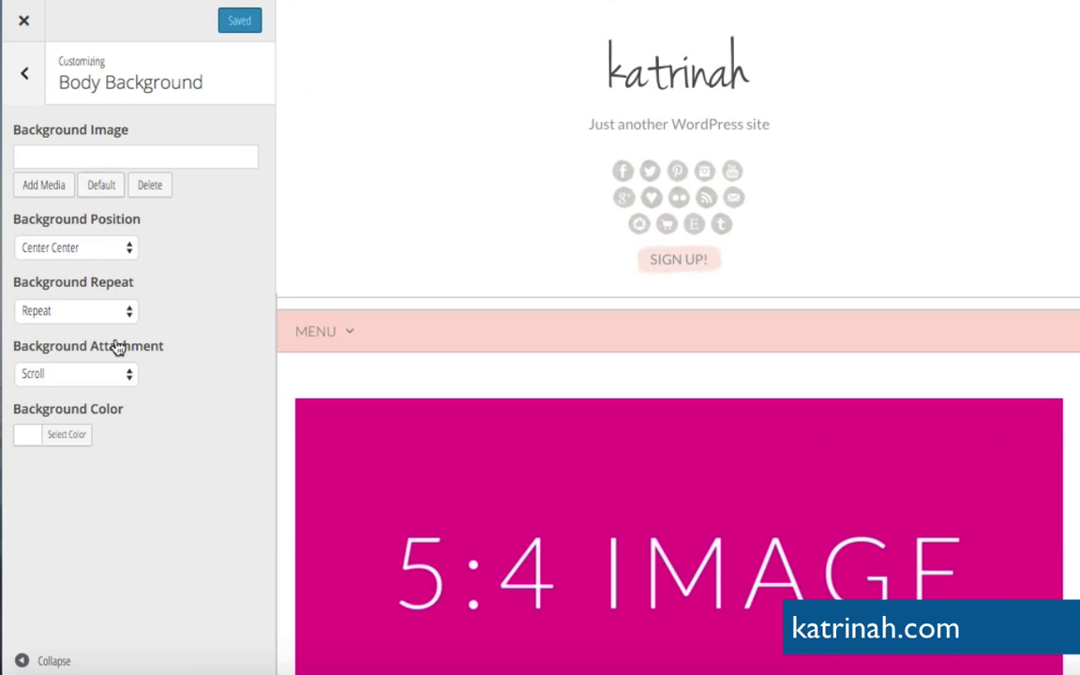
click(24, 73)
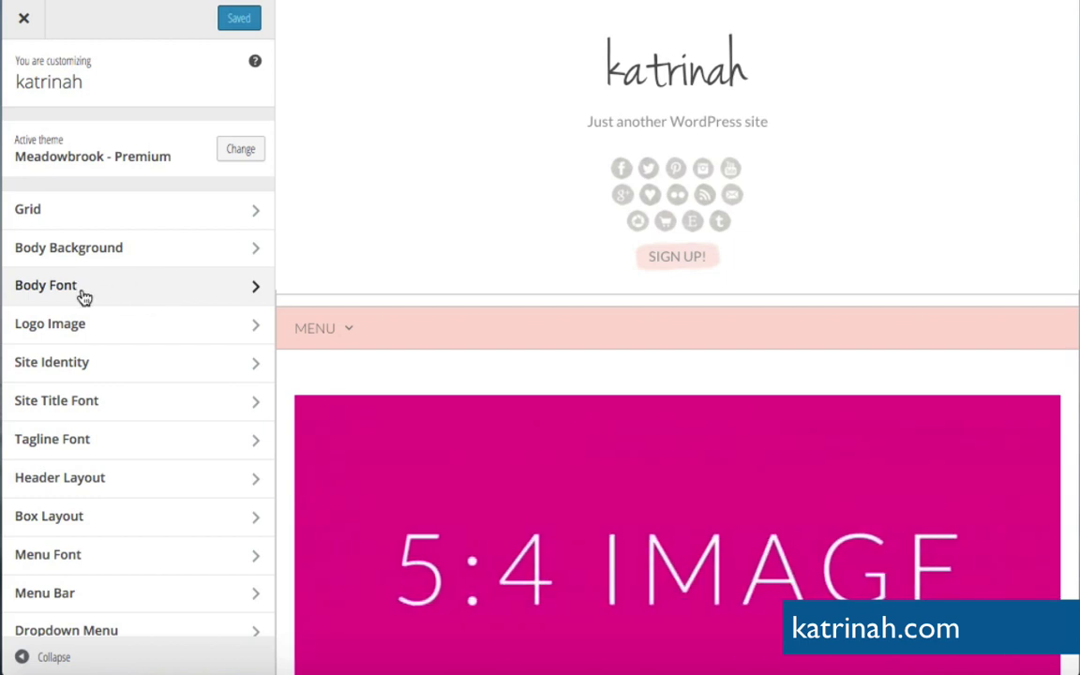
- Set the Customizer body font family to Lora
click(110, 298)
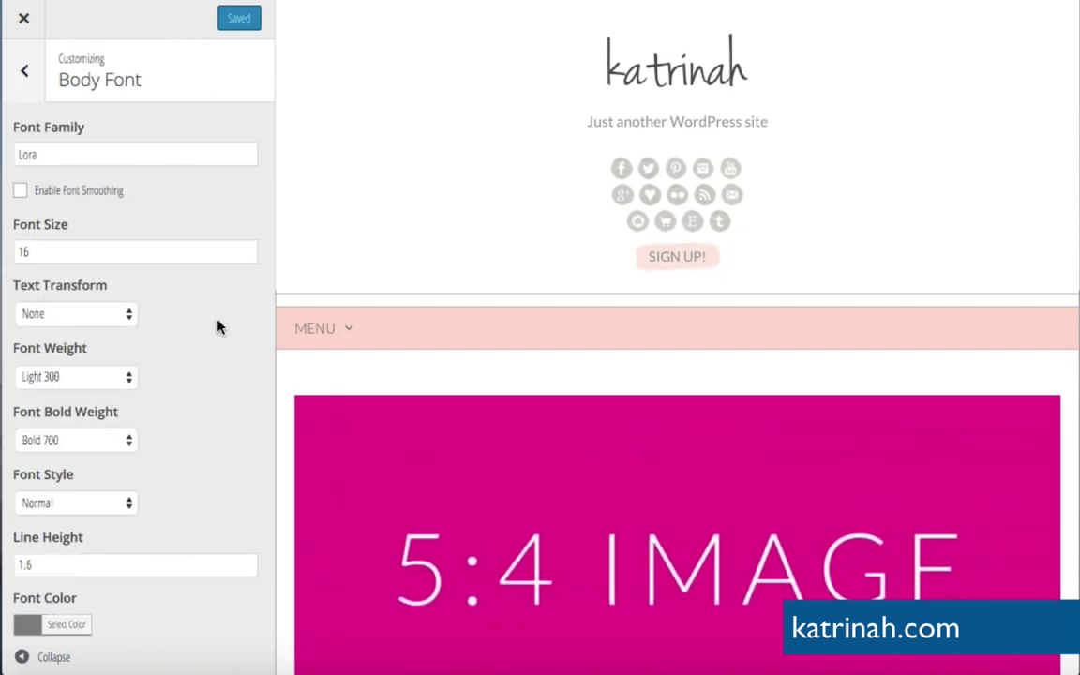
click(51, 153)
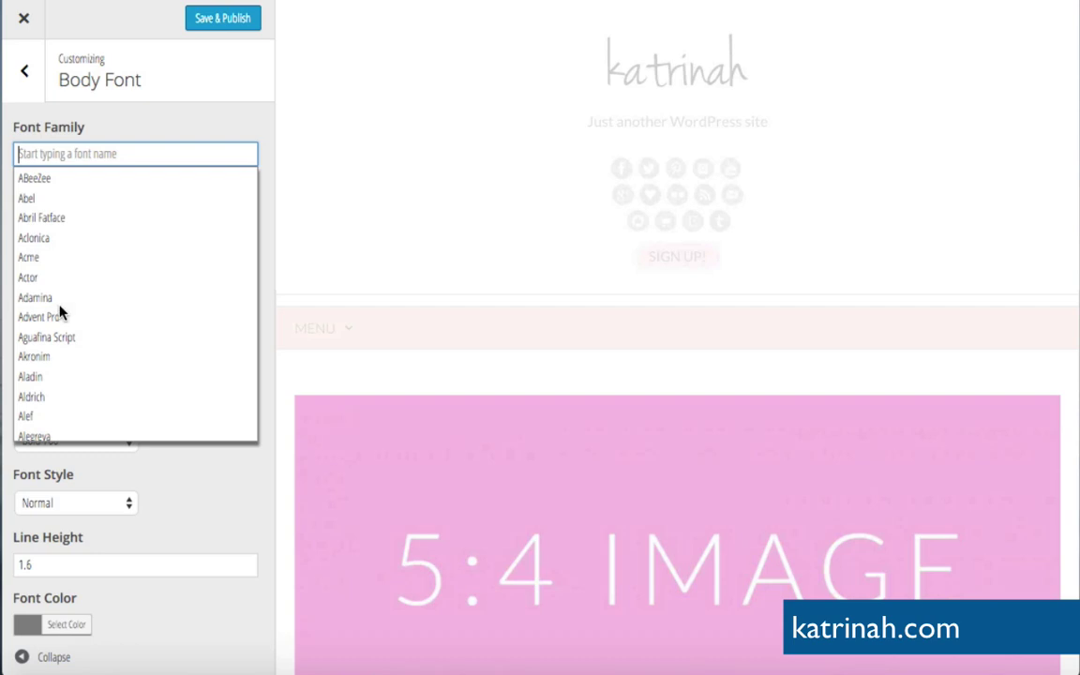
scroll(60, 312, down, 3)
scroll(60, 312, down, 15)
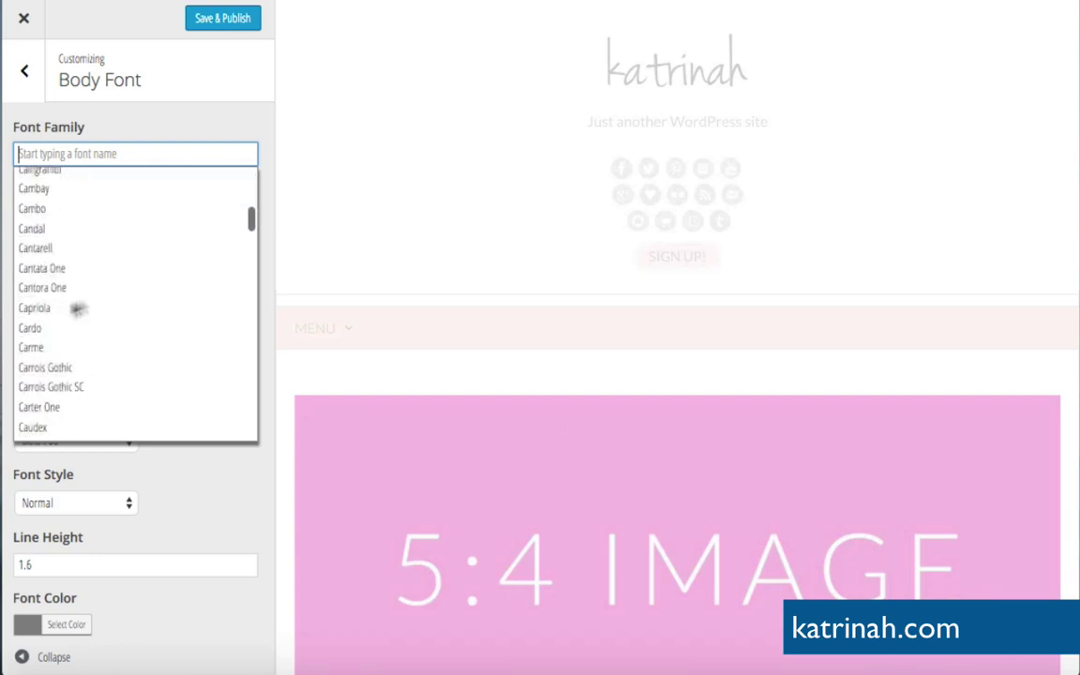
scroll(118, 324, down, 15)
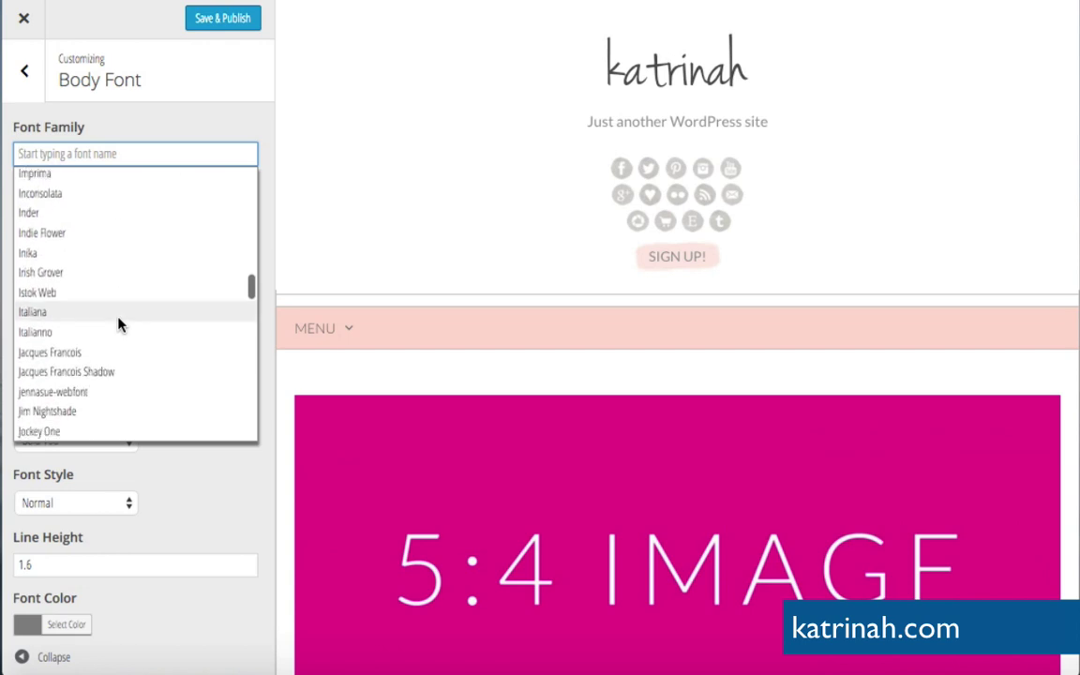
scroll(118, 324, up, 20)
scroll(119, 321, up, 5)
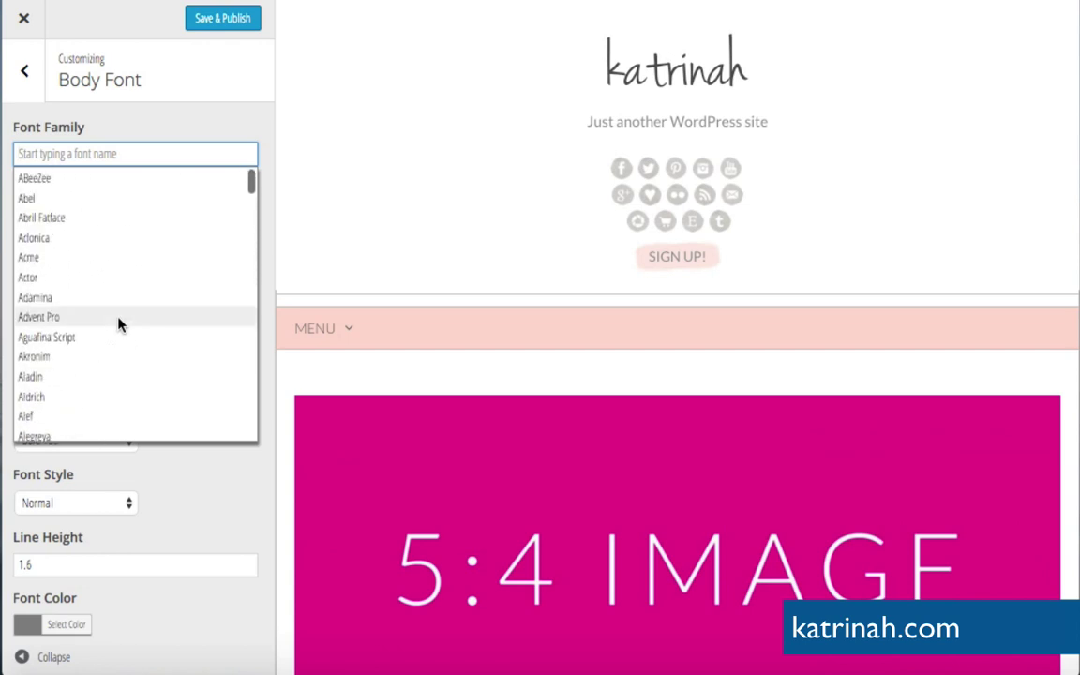
text(Lora)
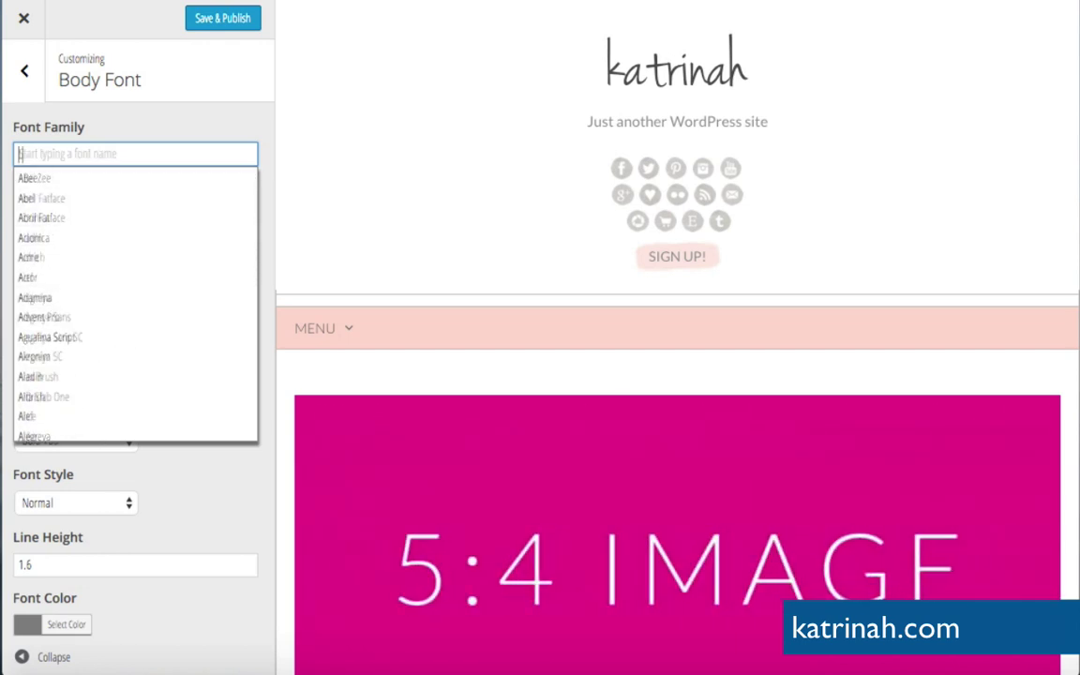
click(140, 178)
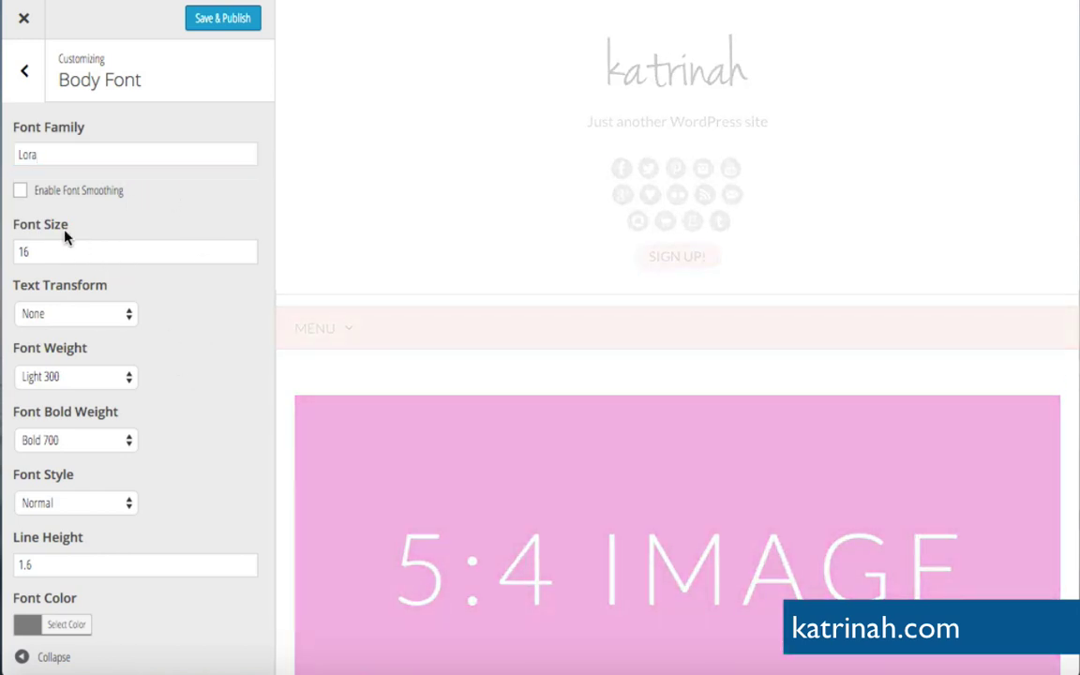
scroll(71, 248, down, 3)
scroll(163, 225, up, 3)
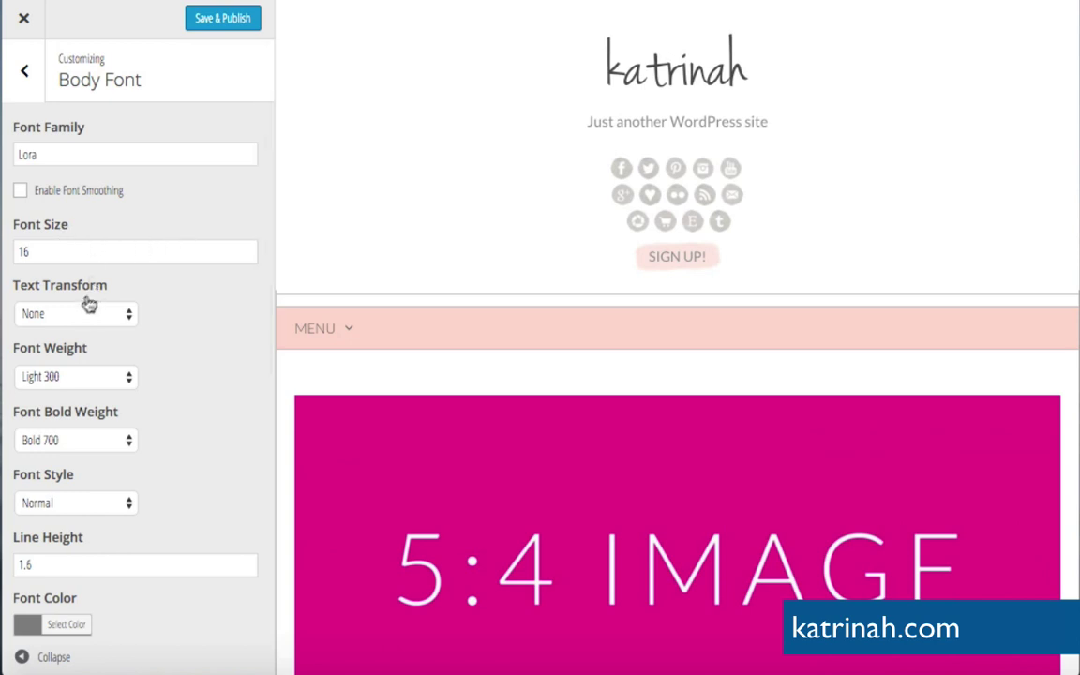
- Keep text transform None, font weight Light 300, bold weight Bold 700 and style Normal
click(52, 313)
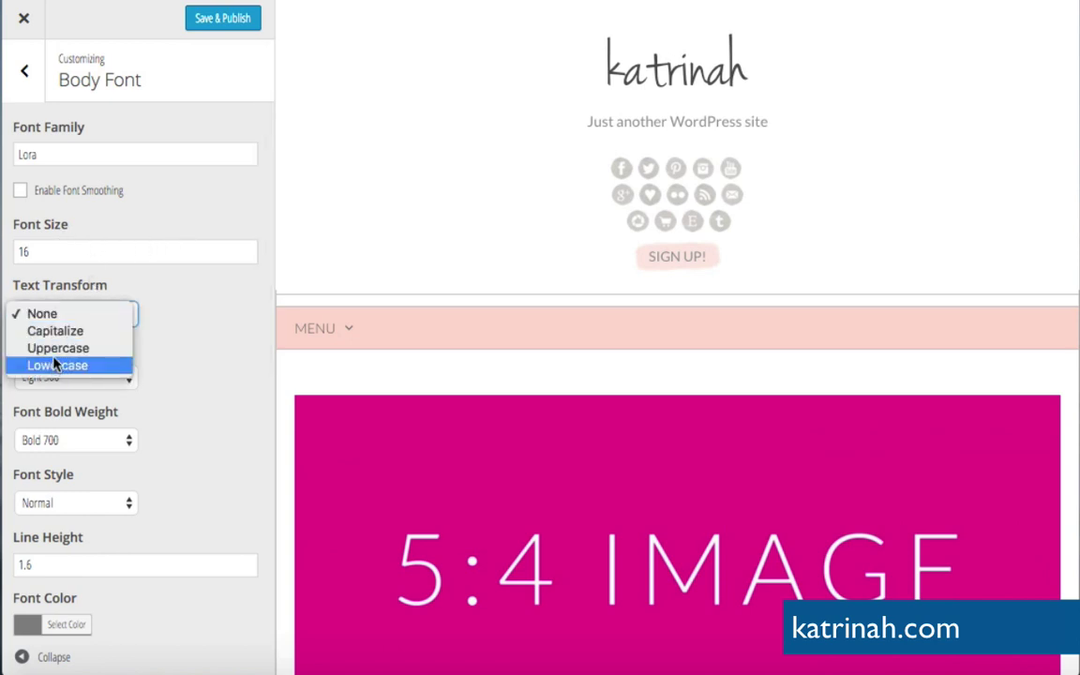
click(183, 335)
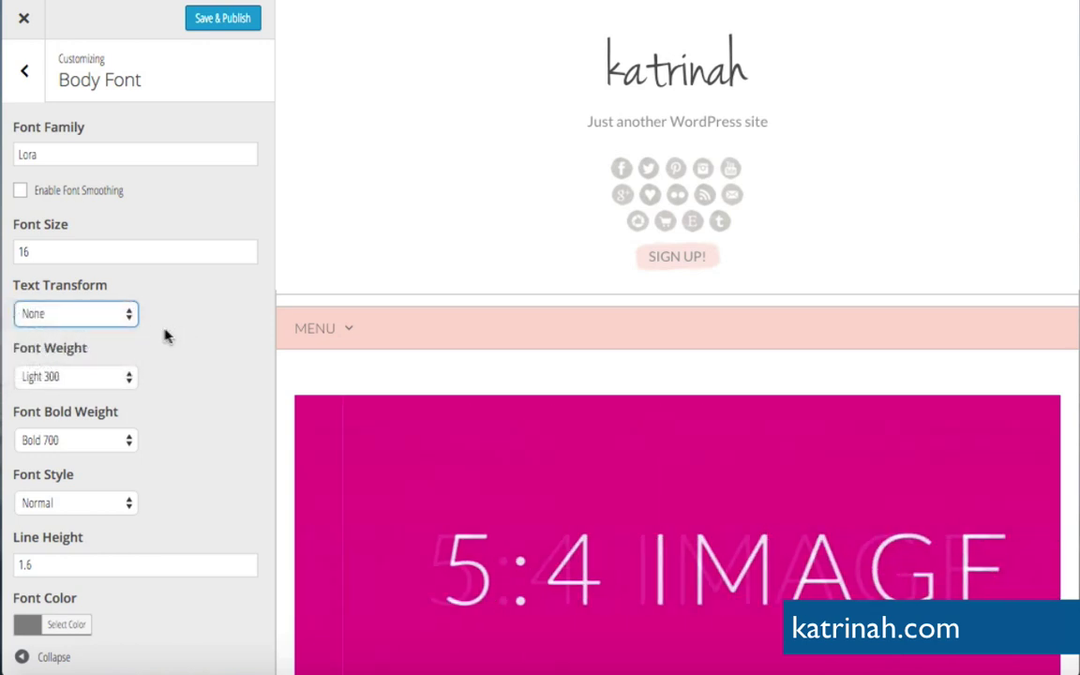
click(85, 377)
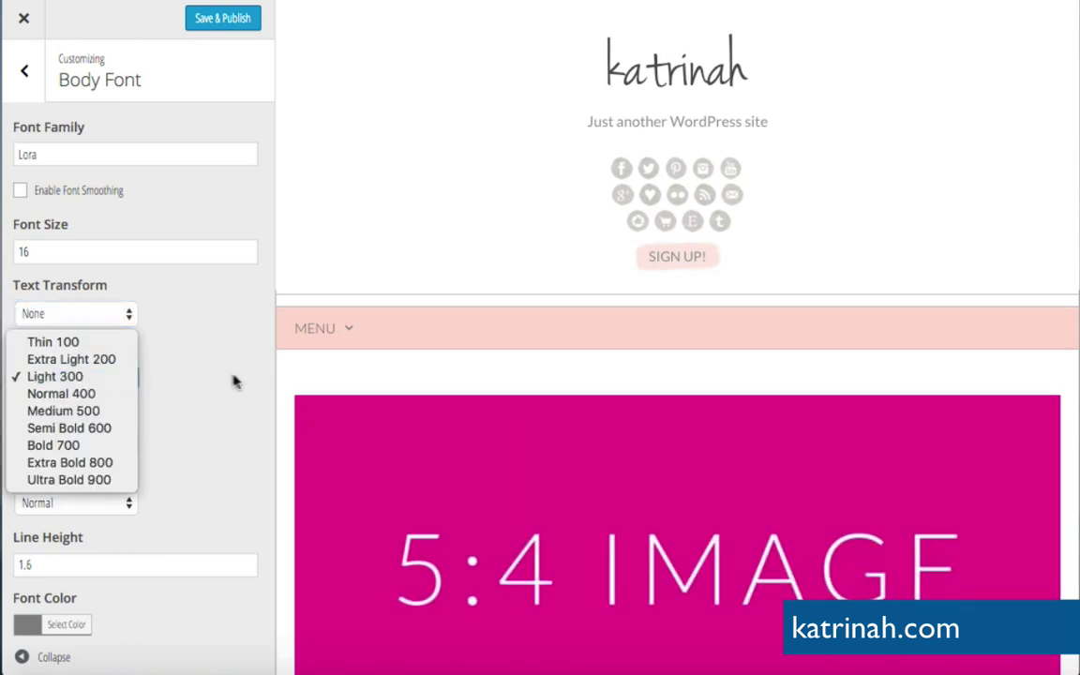
click(184, 396)
click(77, 448)
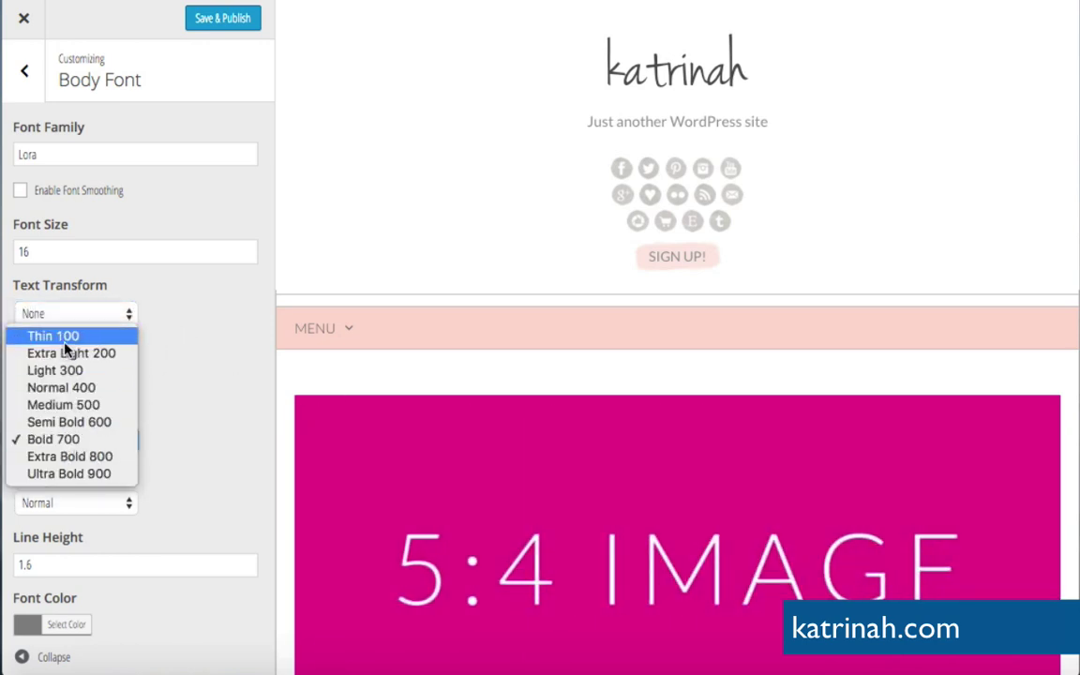
click(224, 419)
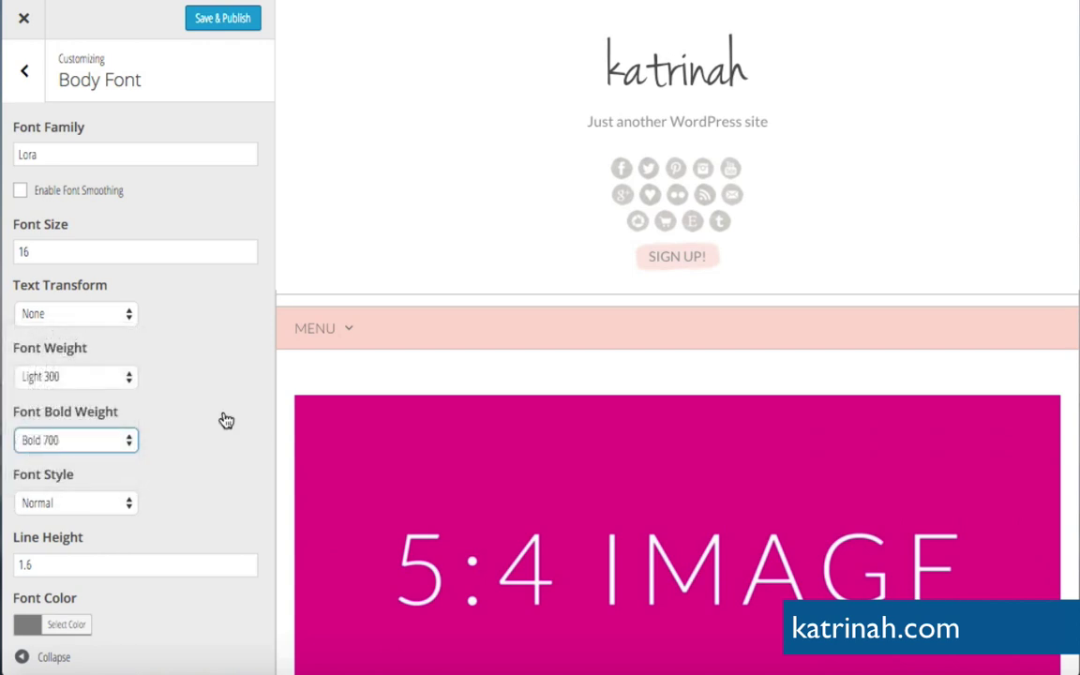
scroll(224, 420, down, 5)
click(84, 267)
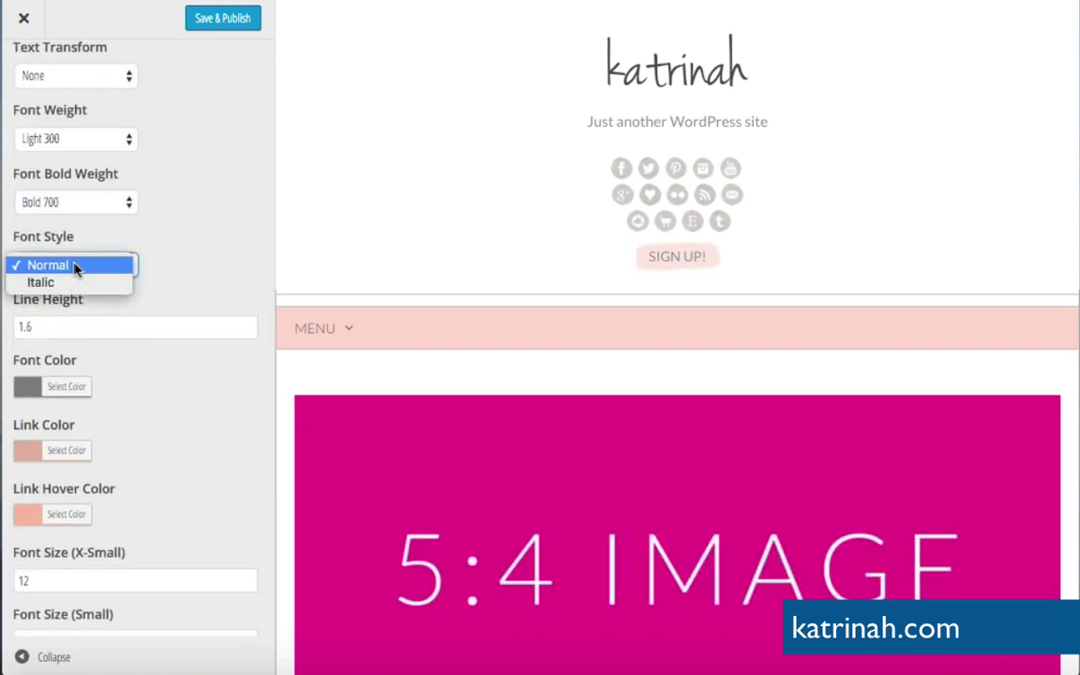
click(210, 248)
scroll(211, 249, down, 2)
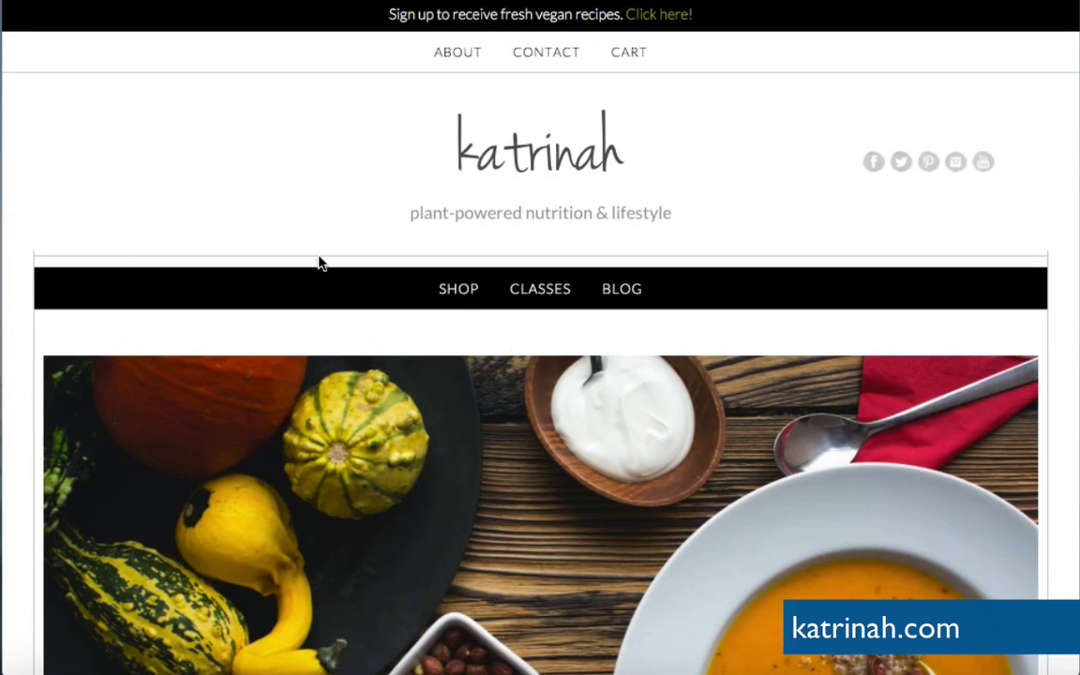
scroll(358, 289, down, 15)
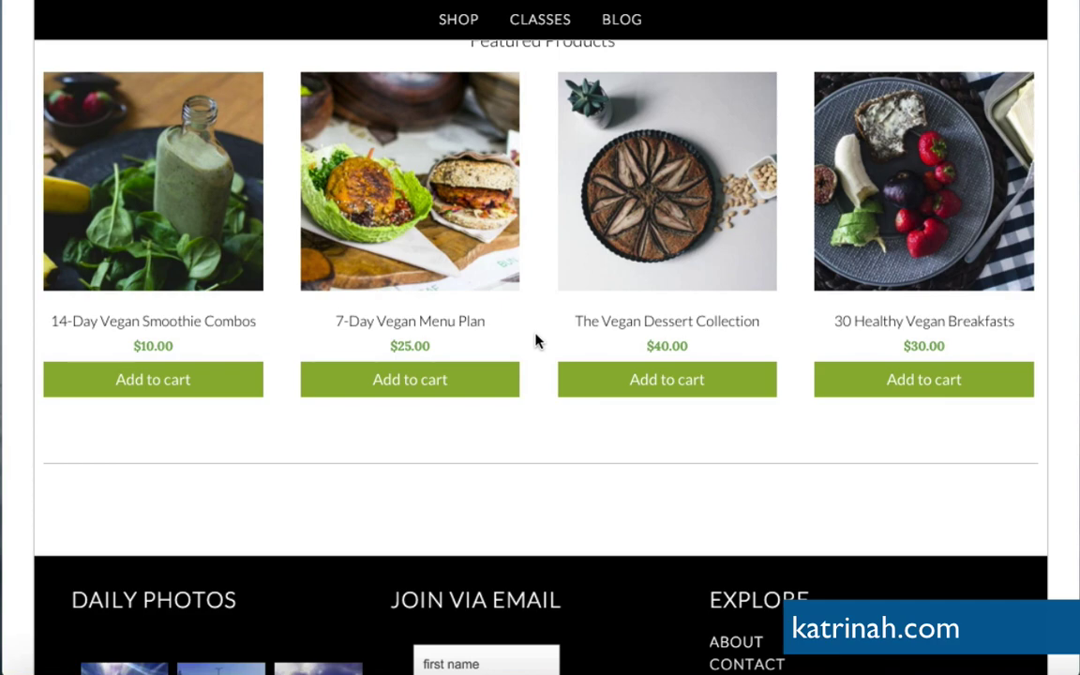
scroll(535, 340, up, 15)
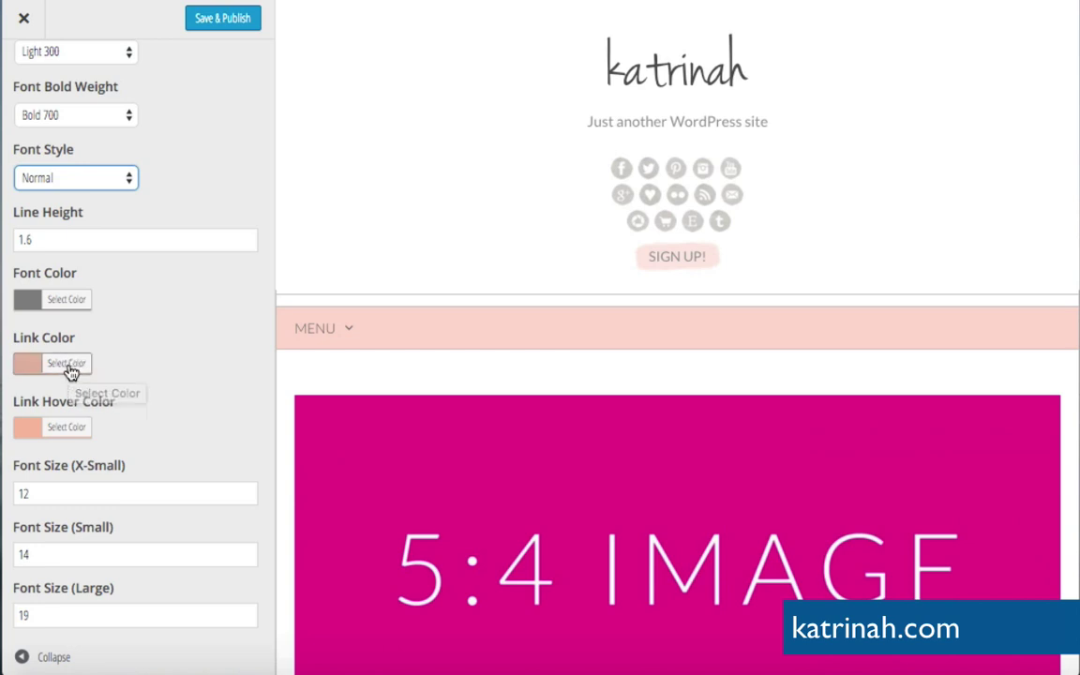
- Set the link colour to green #8cad16
click(71, 364)
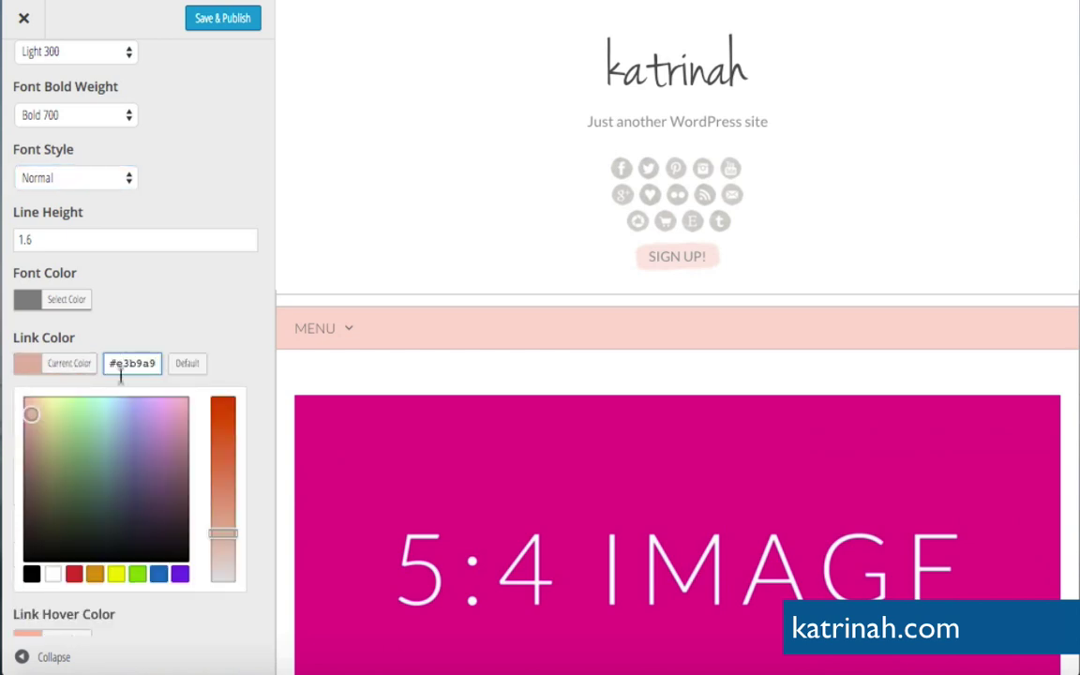
mouse_move(34, 415)
mouse_down()
mouse_move(115, 417)
mouse_move(115, 501)
mouse_move(84, 434)
mouse_move(160, 469)
mouse_move(101, 497)
mouse_move(122, 473)
mouse_move(24, 473)
mouse_move(53, 433)
mouse_move(89, 489)
mouse_move(123, 473)
mouse_up()
click(138, 575)
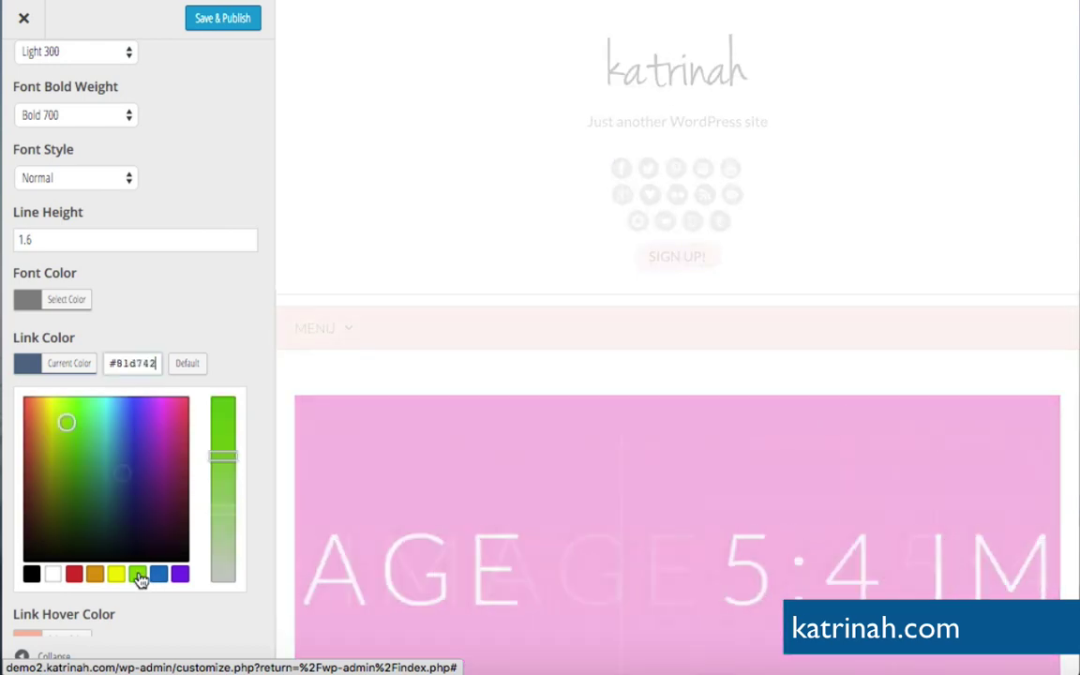
click(160, 576)
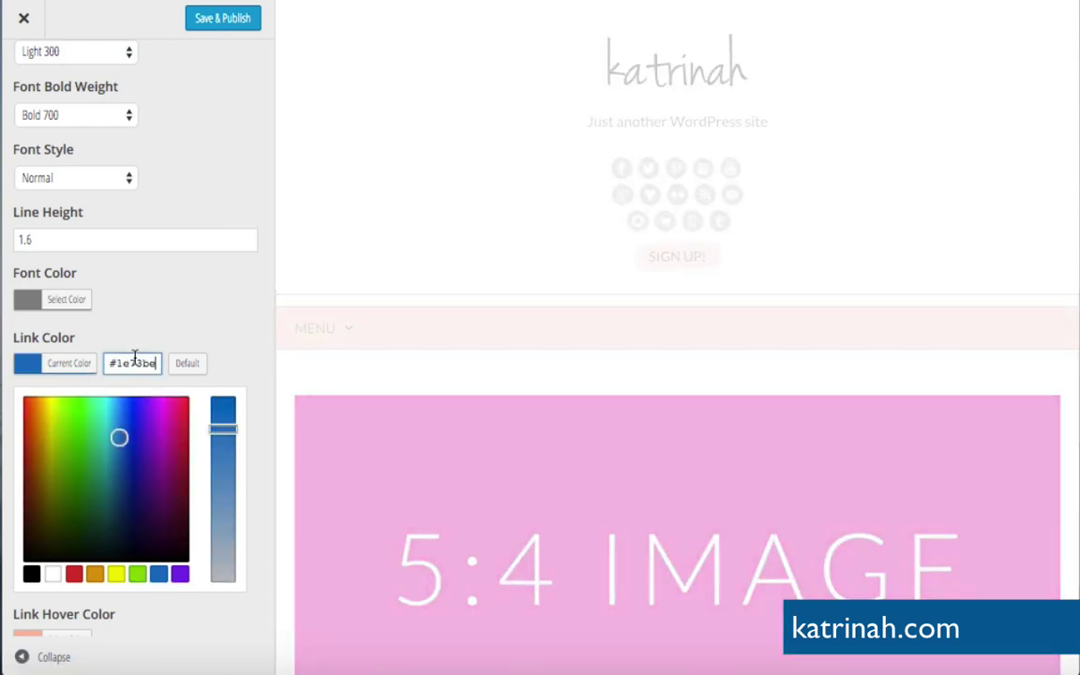
double_click(135, 361)
text(#8cad16)
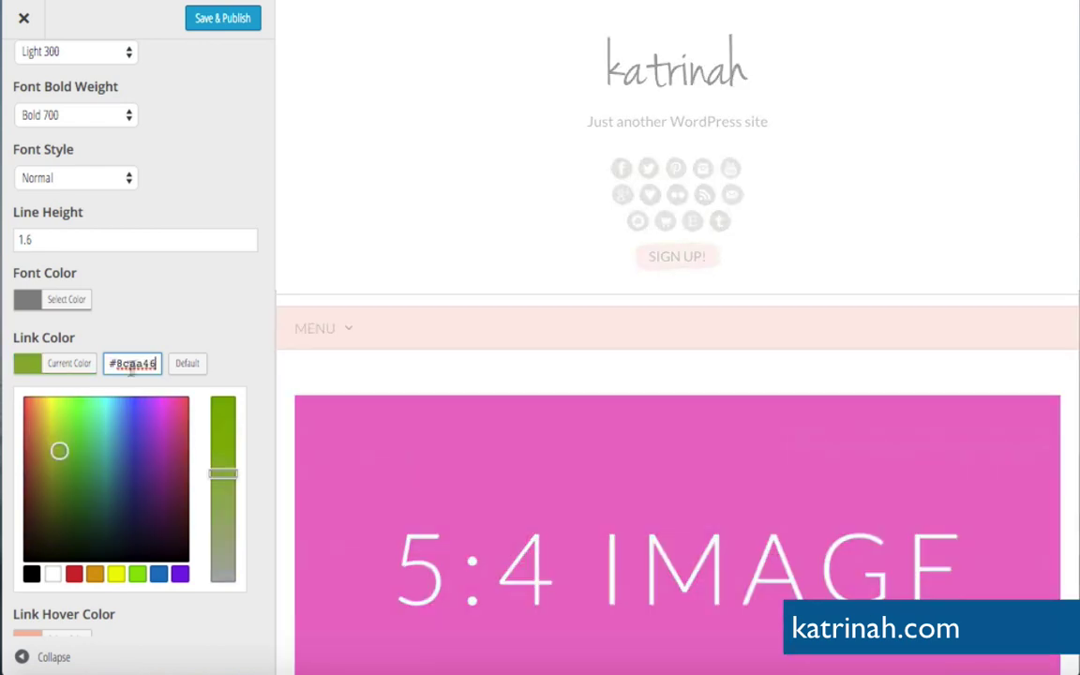
click(210, 350)
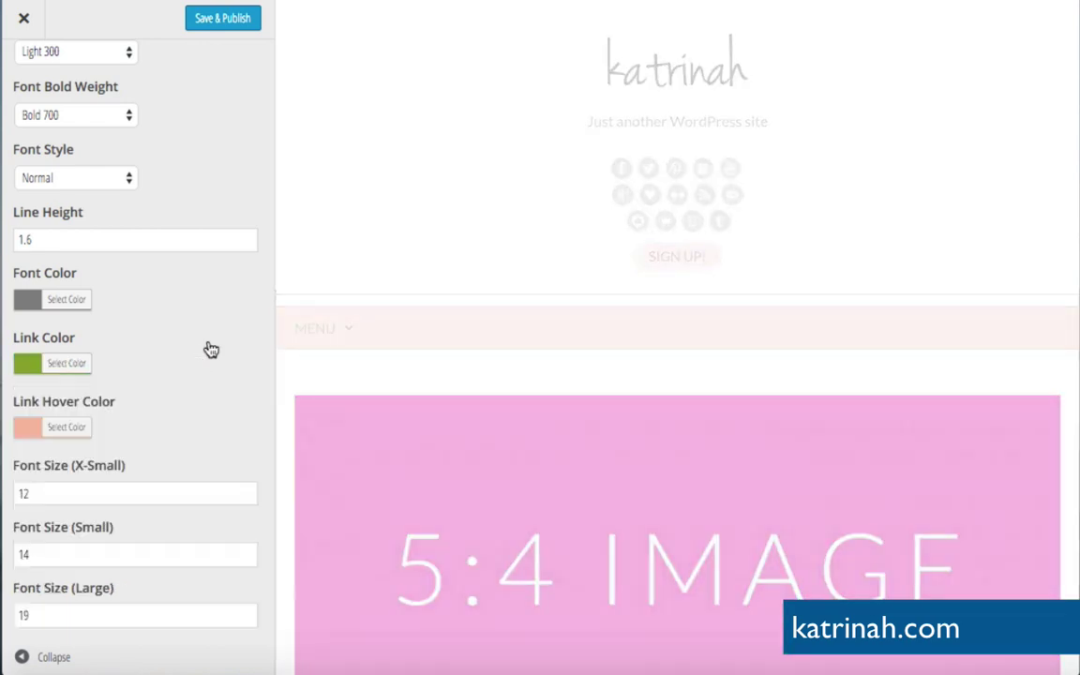
- Give the link hover colour the same #8cad16 green and publish the changes
click(68, 428)
double_click(131, 427)
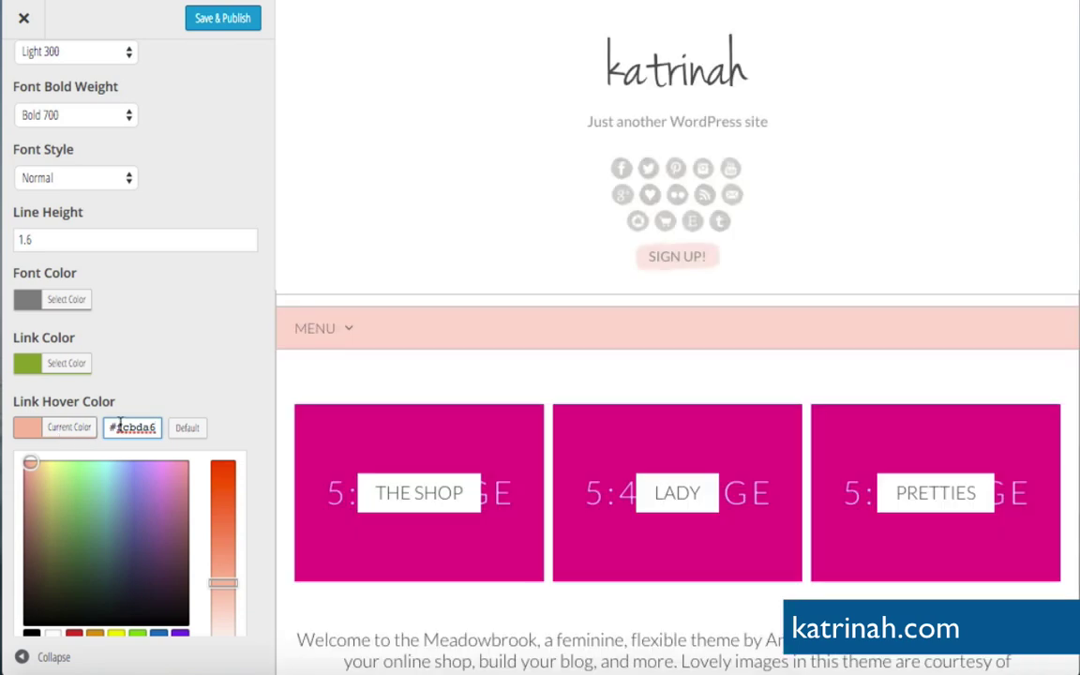
text(#8cad16)
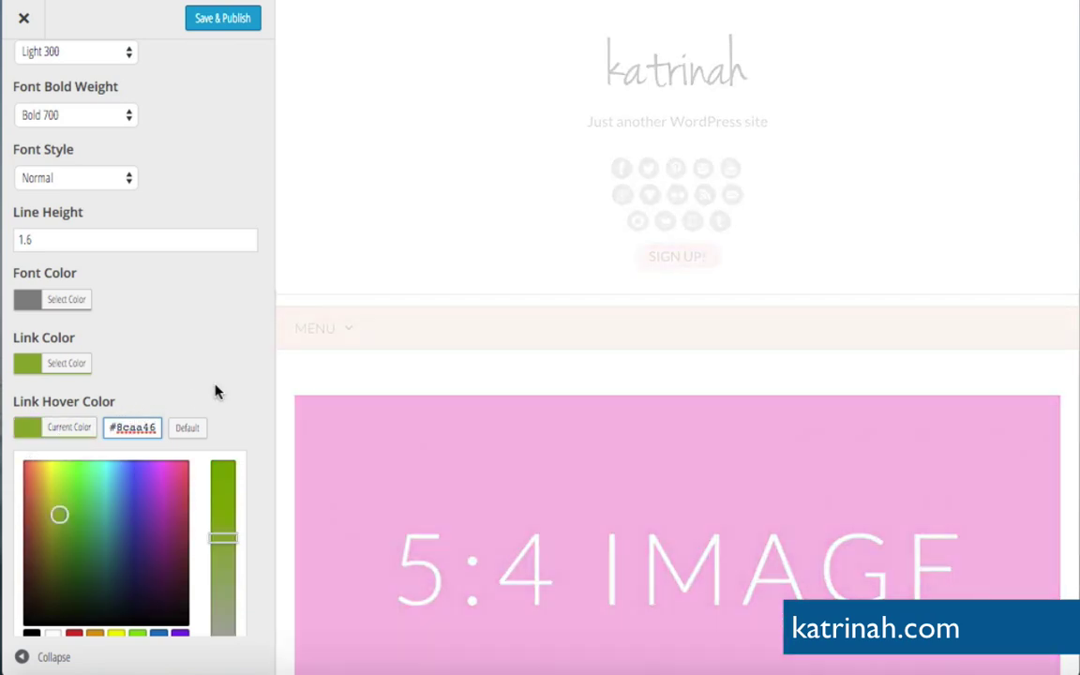
click(215, 391)
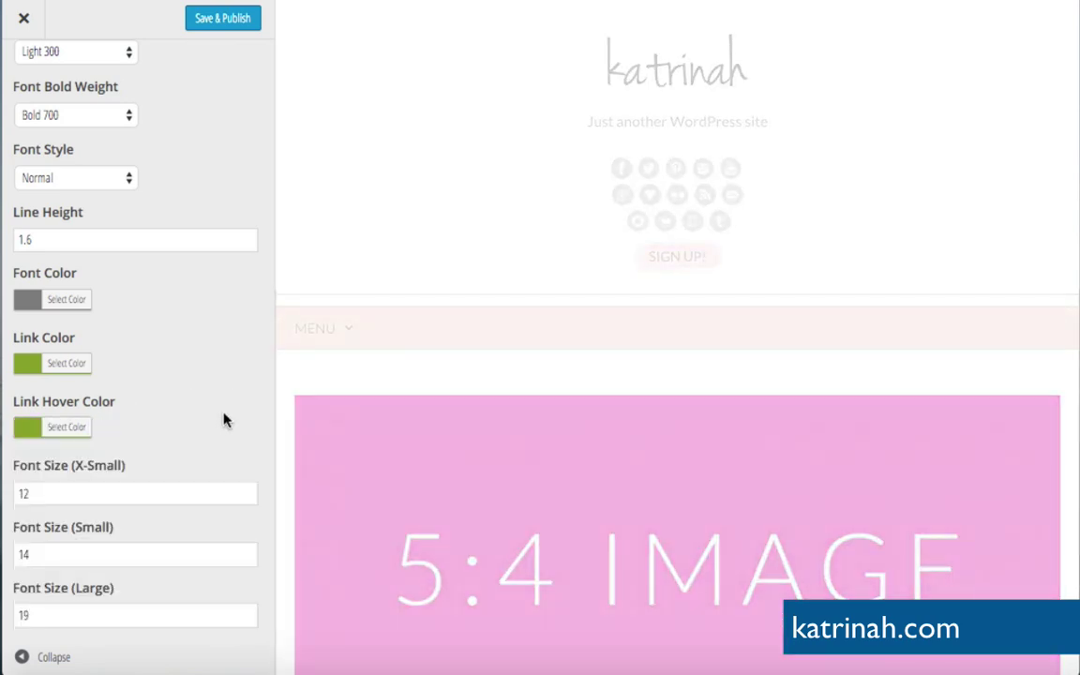
scroll(159, 507, down, 3)
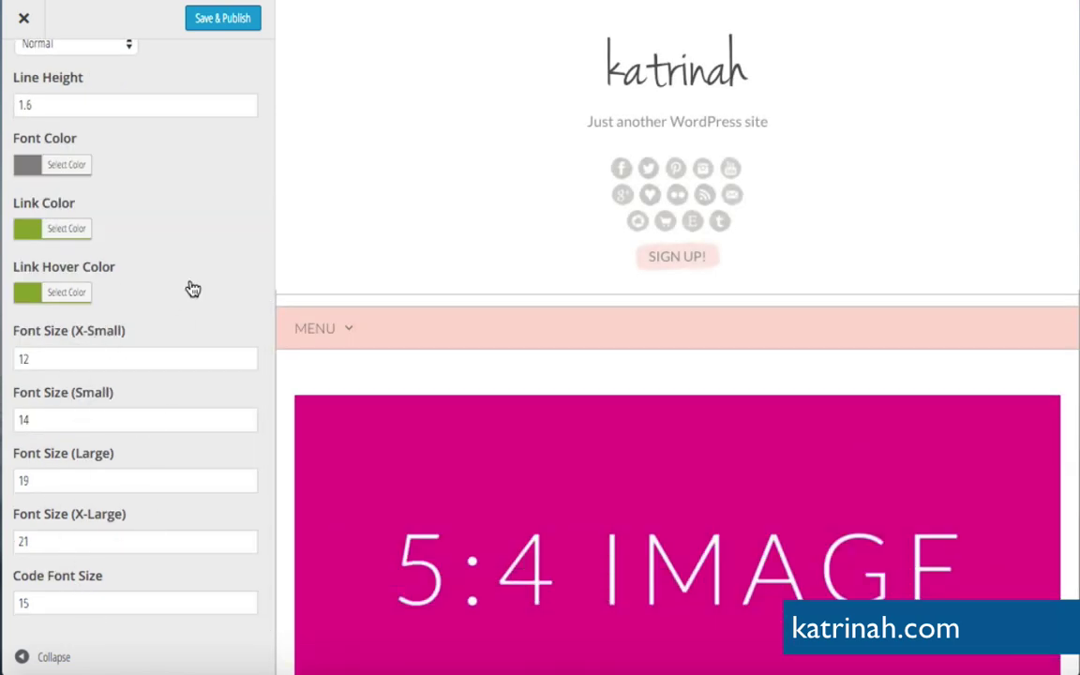
scroll(188, 290, up, 10)
click(216, 24)
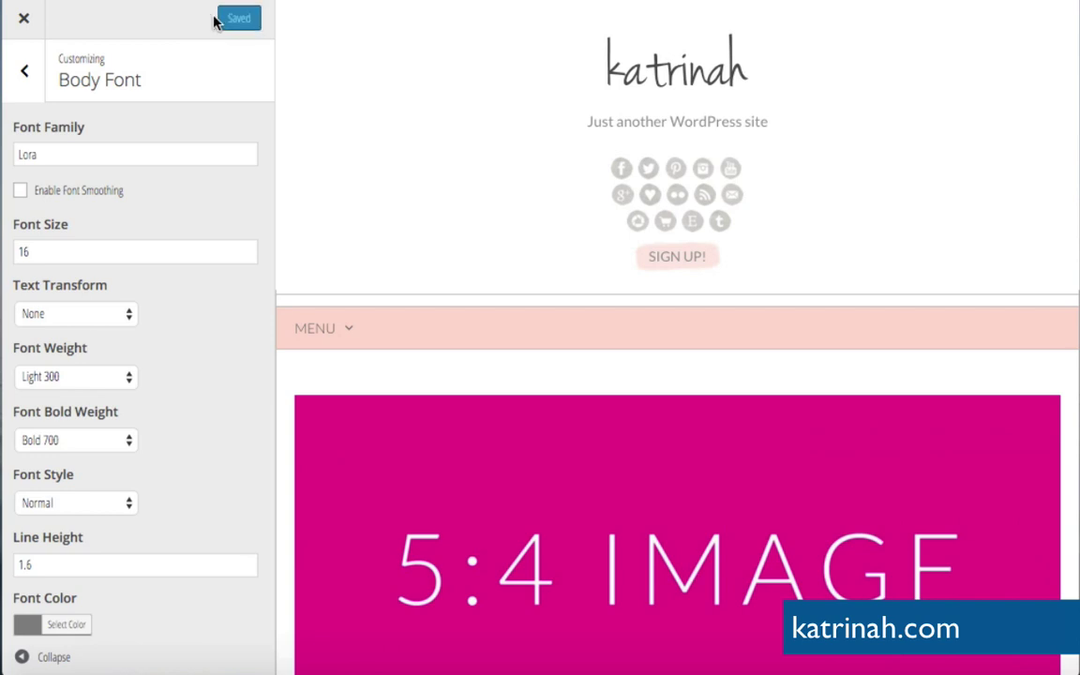
- Check the Logo Image settings, then open Site Identity for the site title and tagline
click(25, 78)
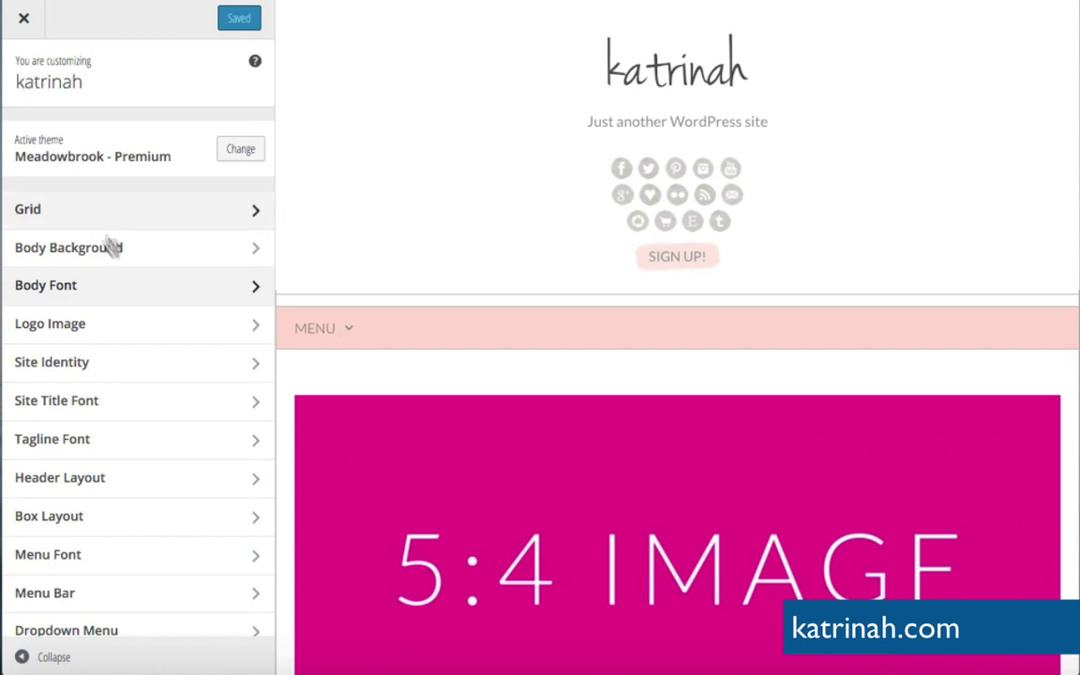
click(116, 331)
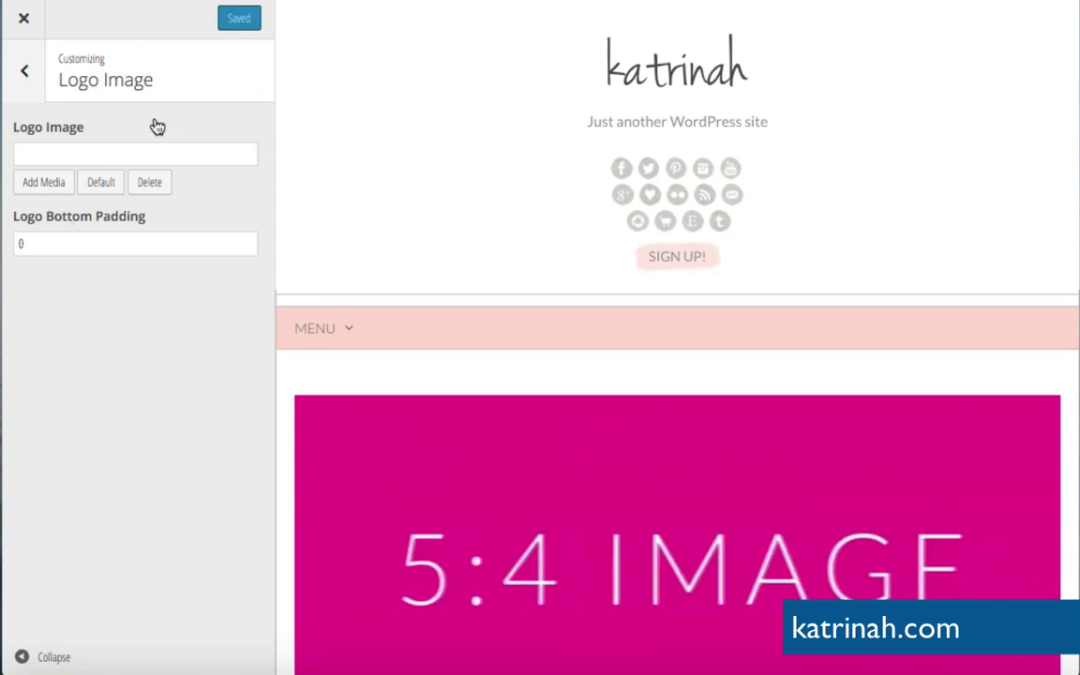
click(21, 86)
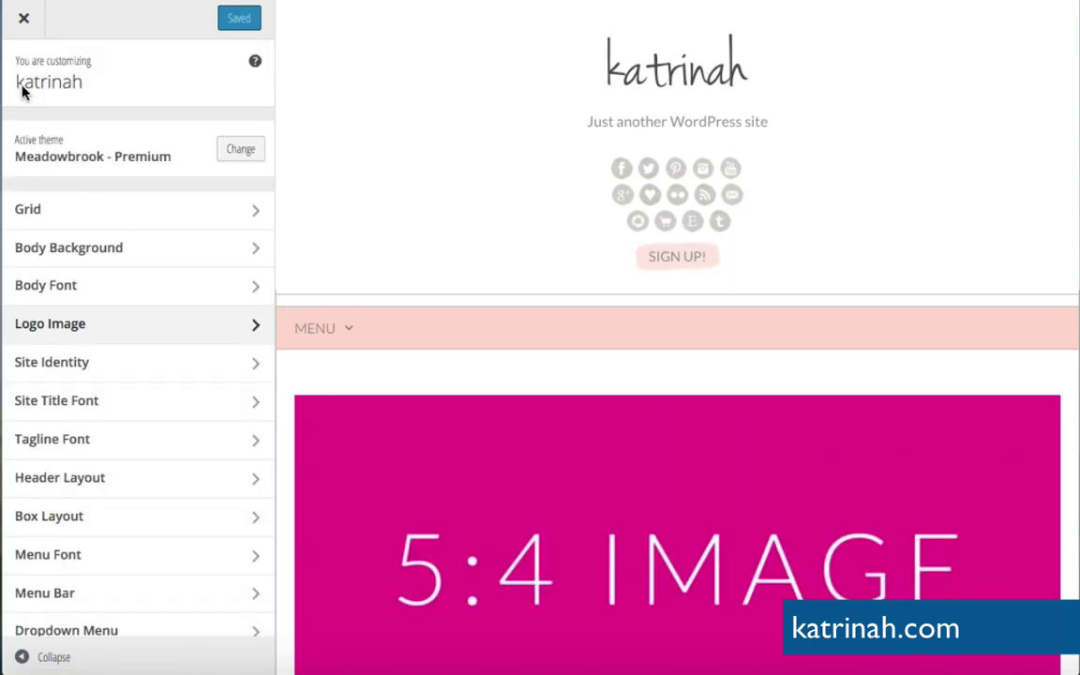
click(98, 367)
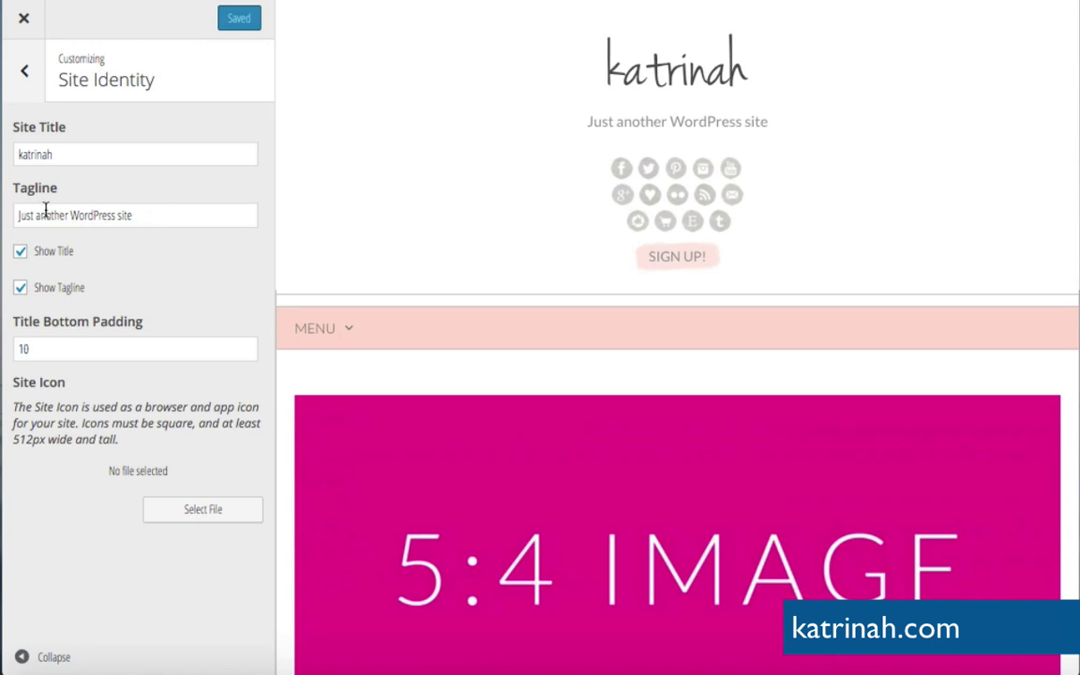
- Replace the tagline 'Just another WordPress site' with 'plant-powered nutrition & lifestyle'
triple_click(123, 216)
key(BackSpace)
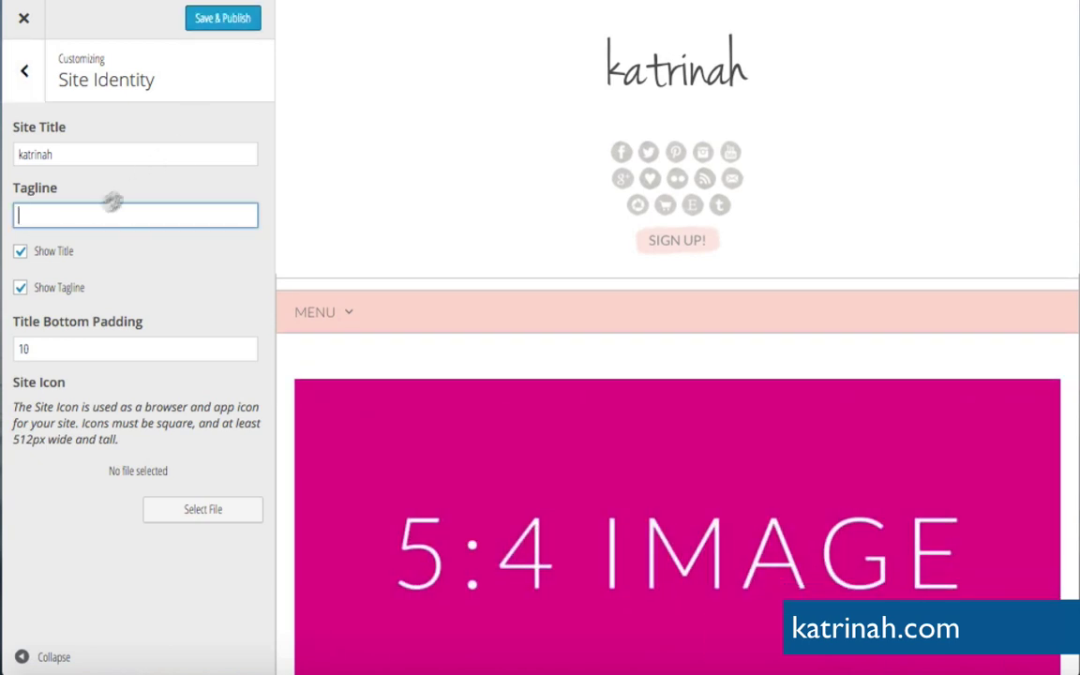
text(plant-powered nutrition & lifestyle)
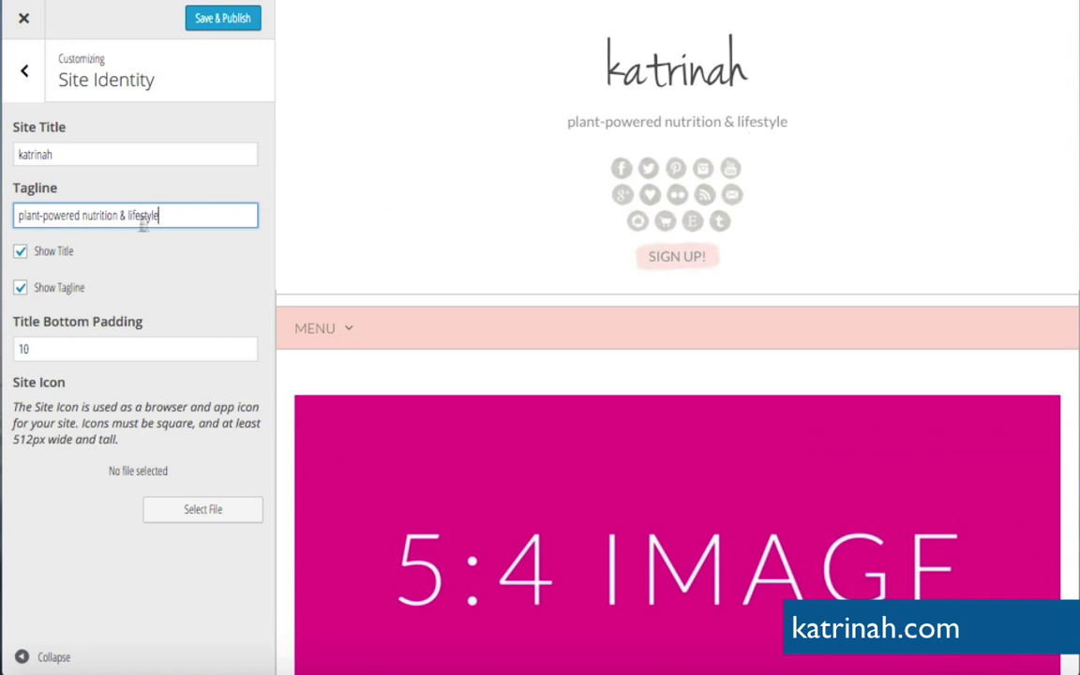
- Toggle Show Title and Show Tagline off and back on, then publish with both shown
click(21, 253)
click(20, 285)
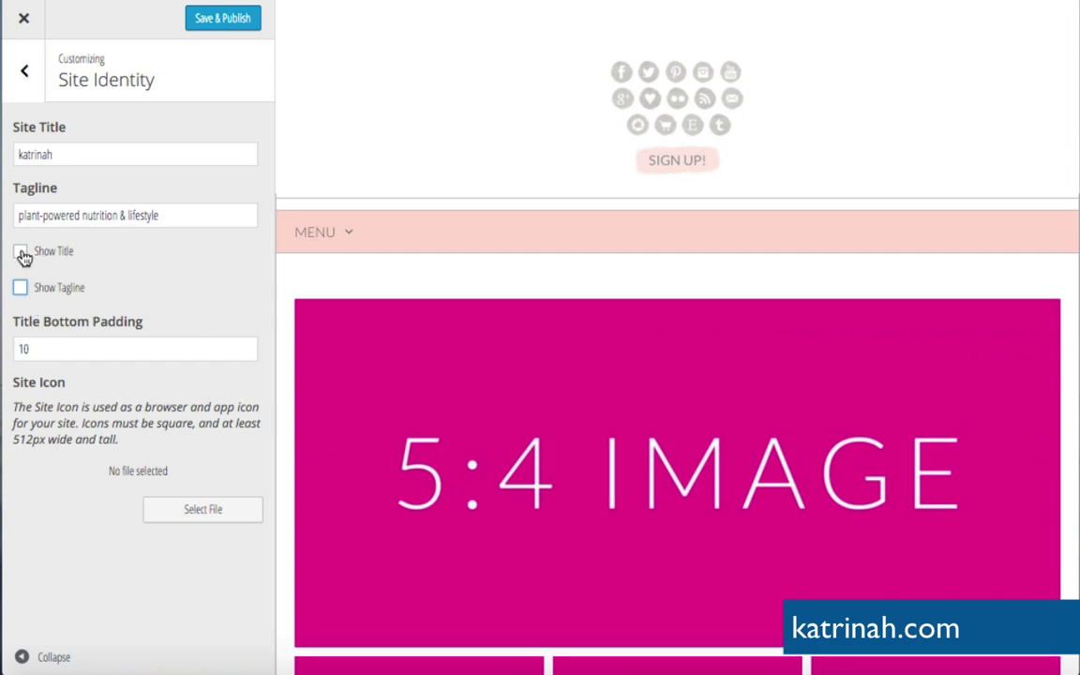
click(21, 254)
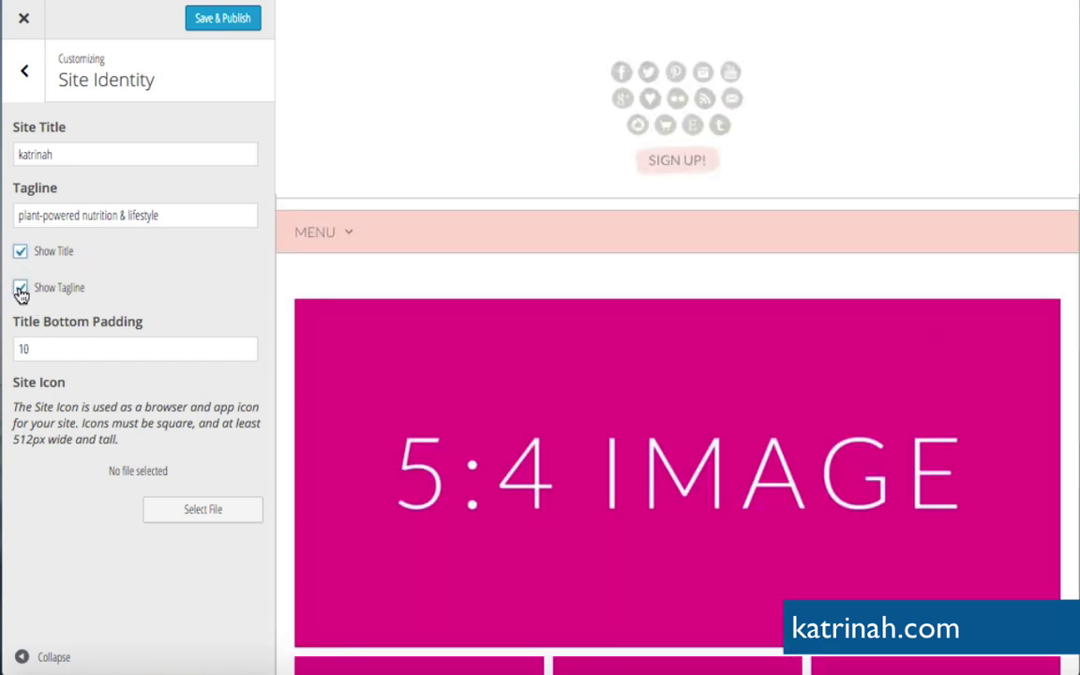
click(21, 290)
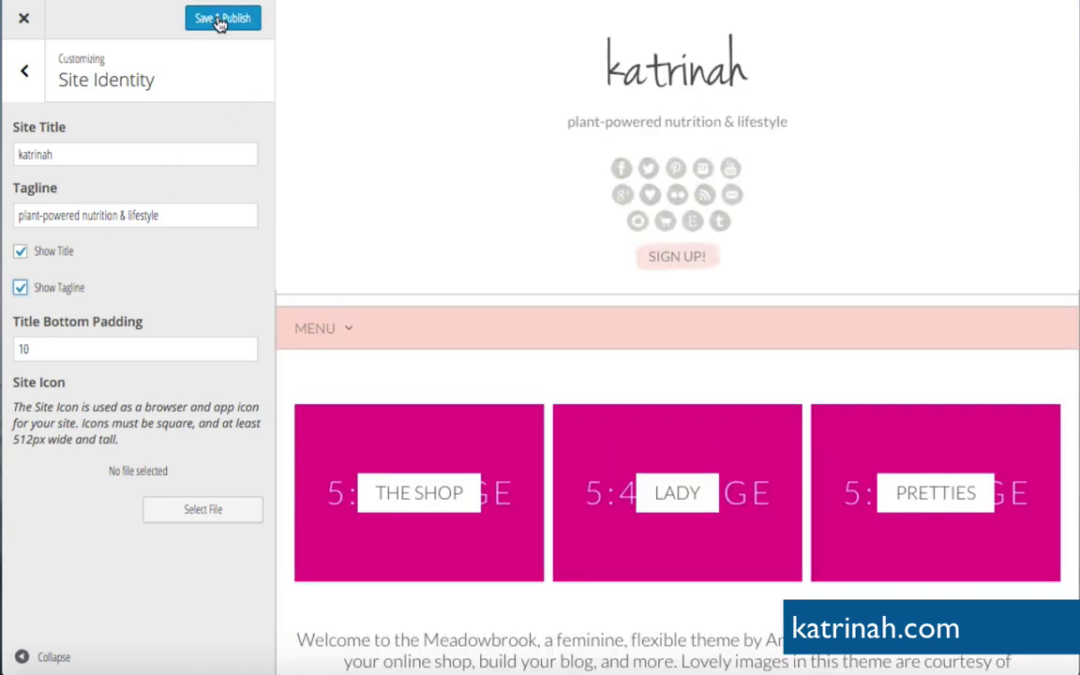
click(218, 21)
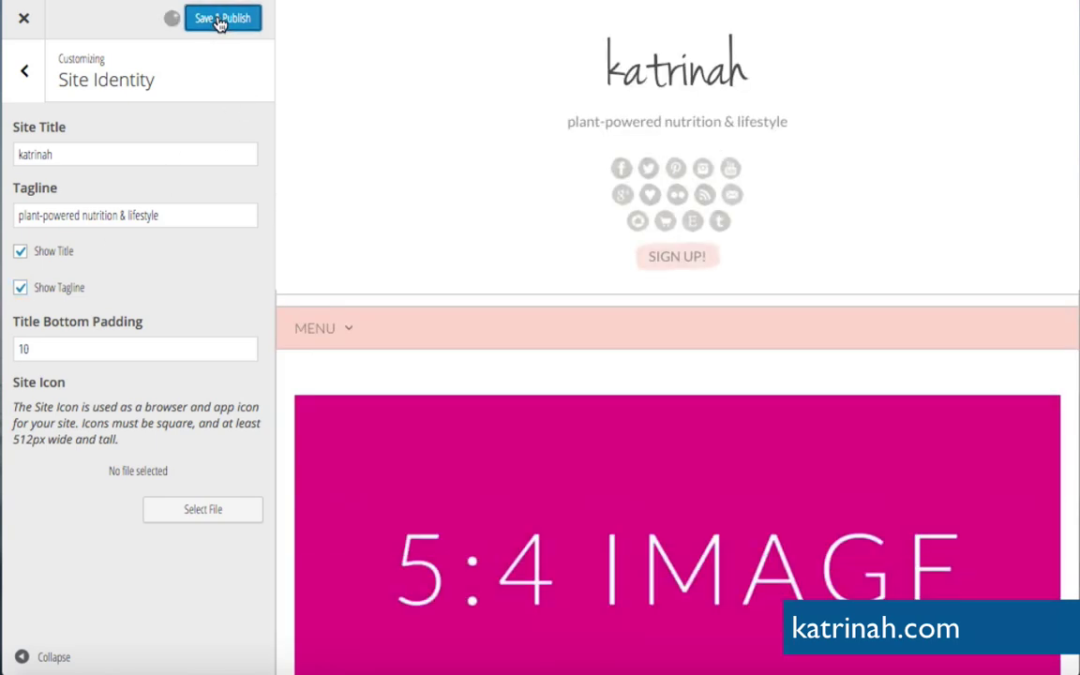
- Review the Site Title Font and Tagline Font settings, then open Header Layout
click(23, 72)
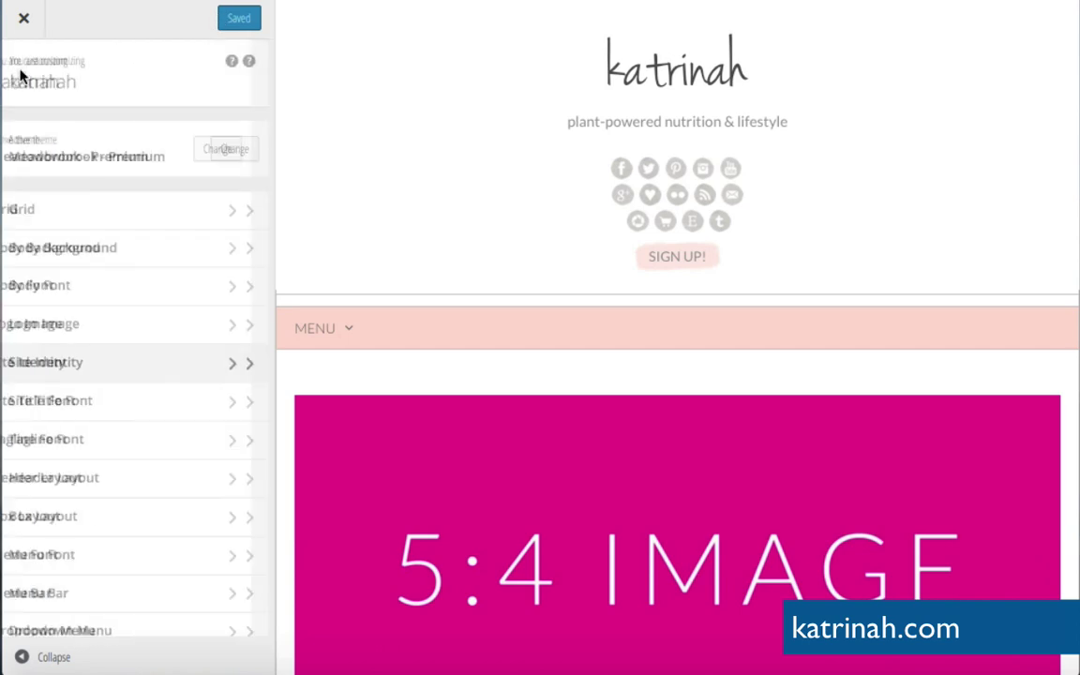
click(85, 403)
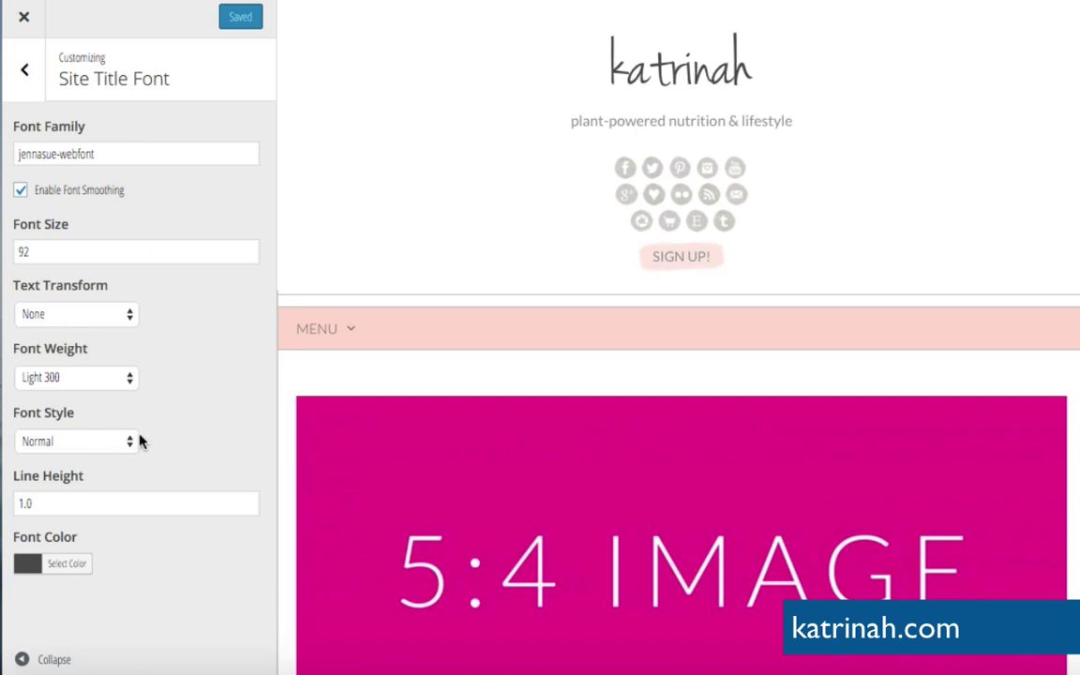
click(26, 79)
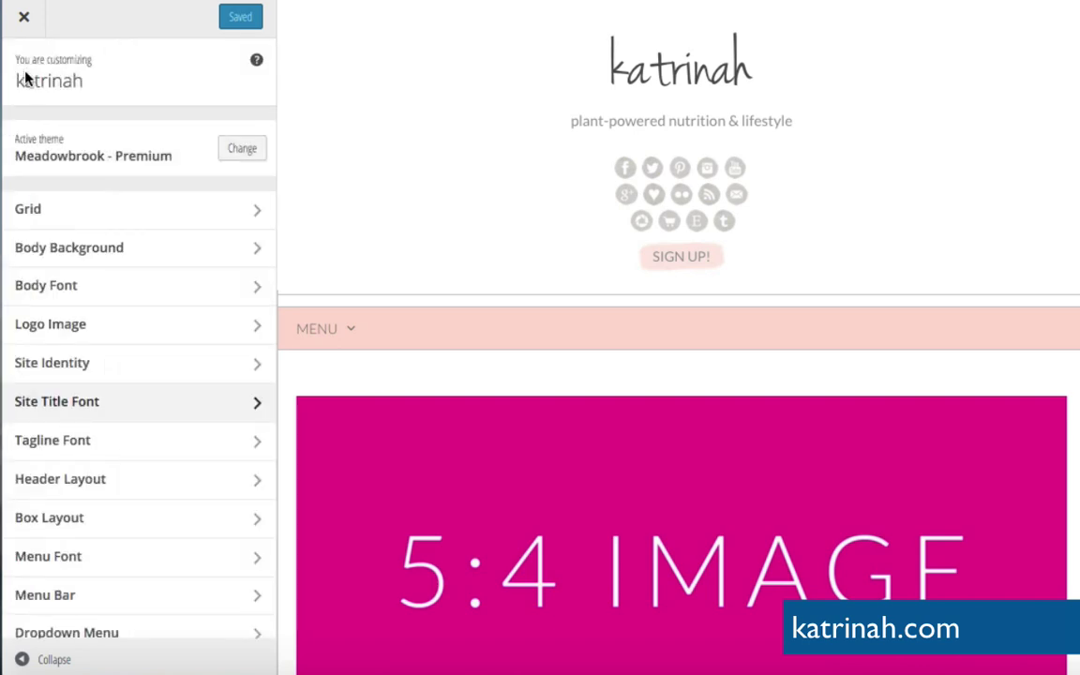
click(128, 443)
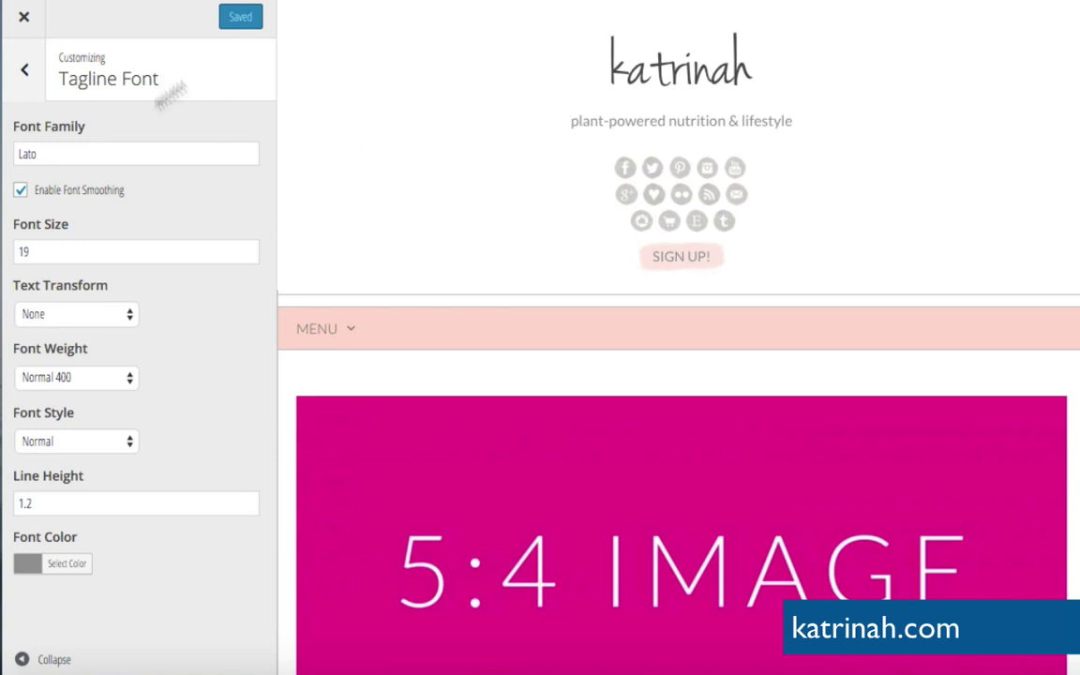
click(26, 71)
click(126, 487)
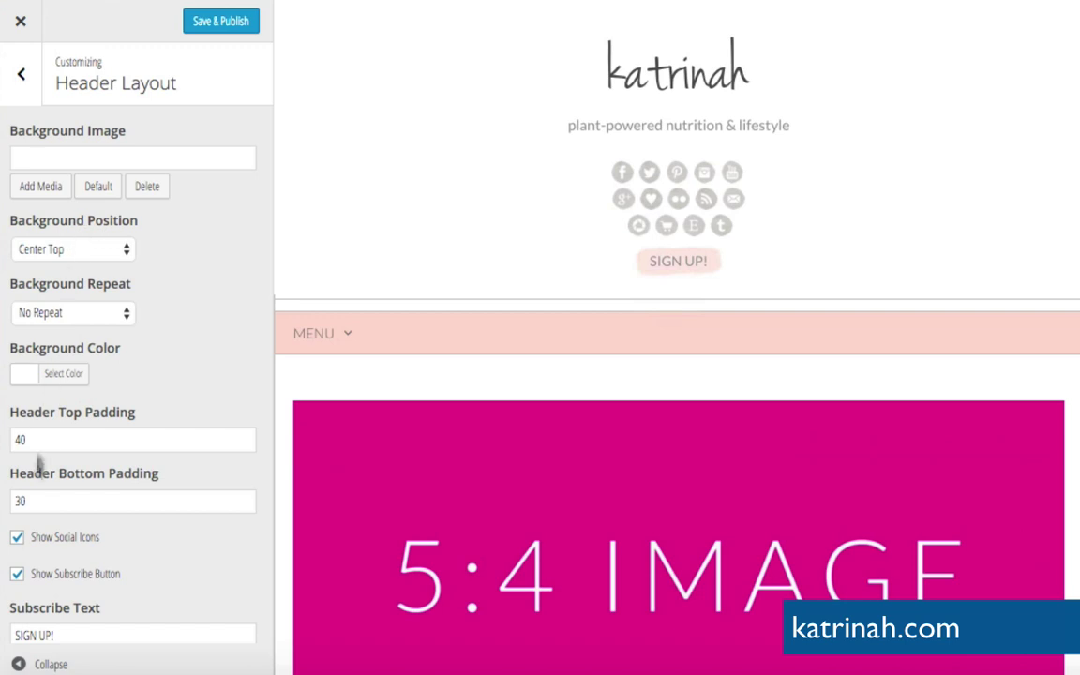
- Turn off Show Subscribe Button to drop SIGN UP!, publish, and return to the section list
click(18, 575)
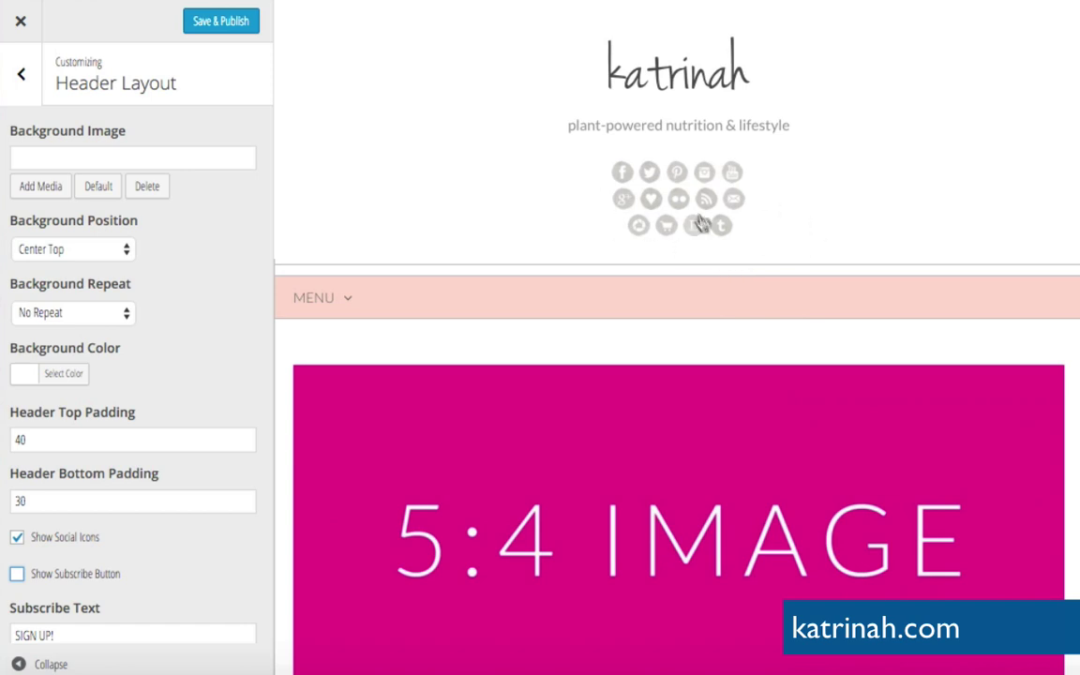
click(18, 539)
scroll(202, 533, down, 4)
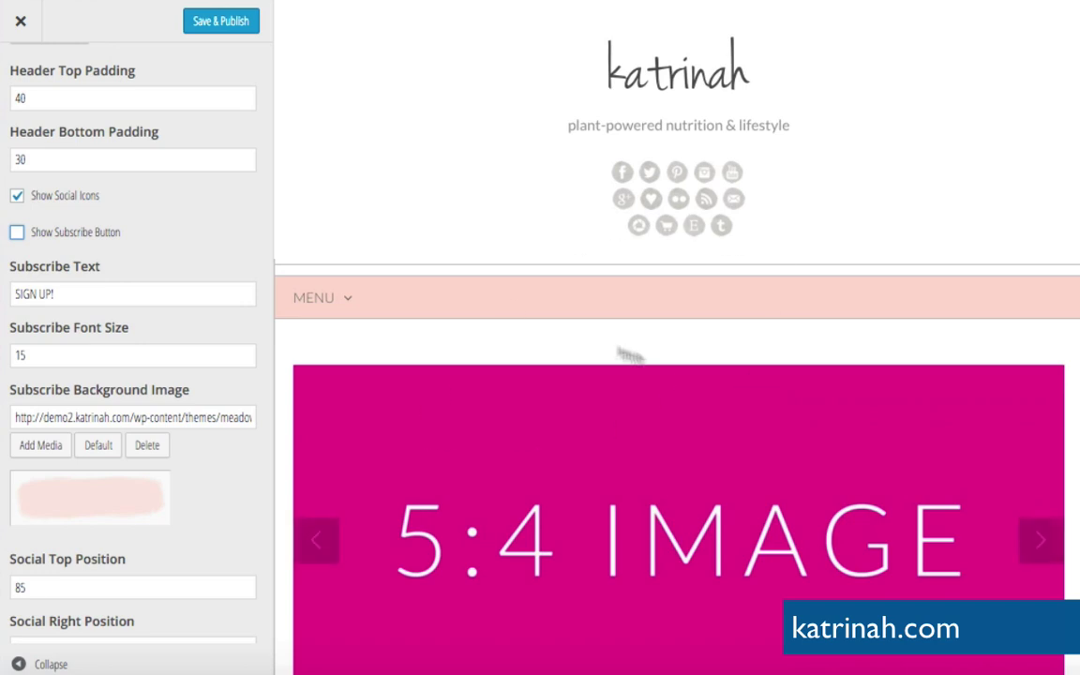
scroll(227, 456, down, 2)
scroll(230, 457, up, 5)
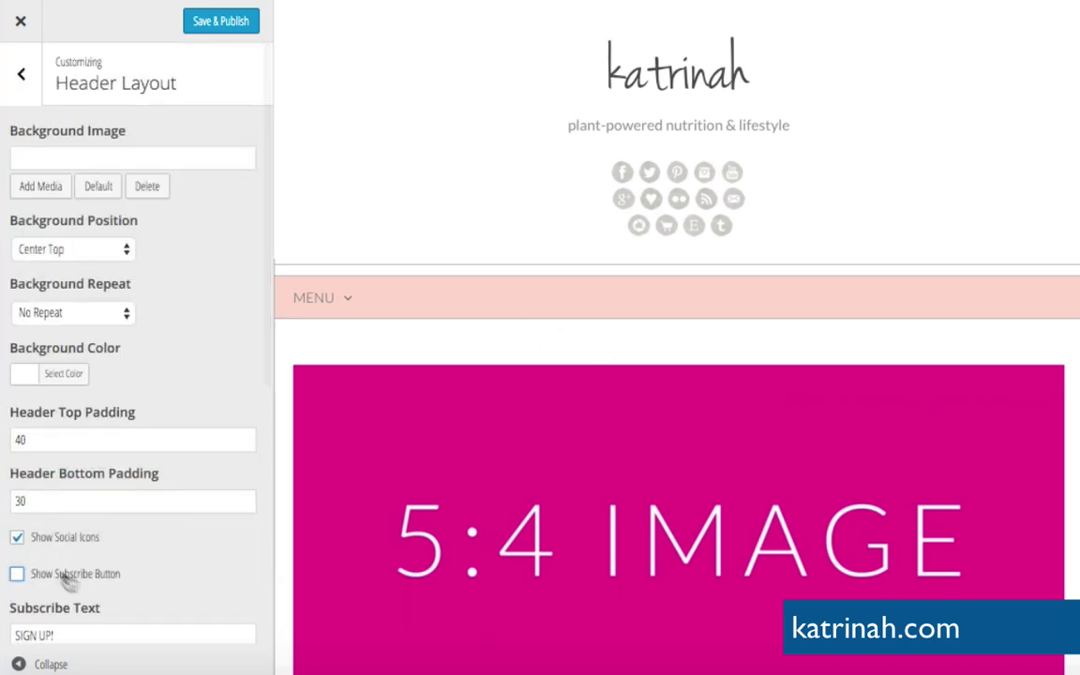
click(217, 23)
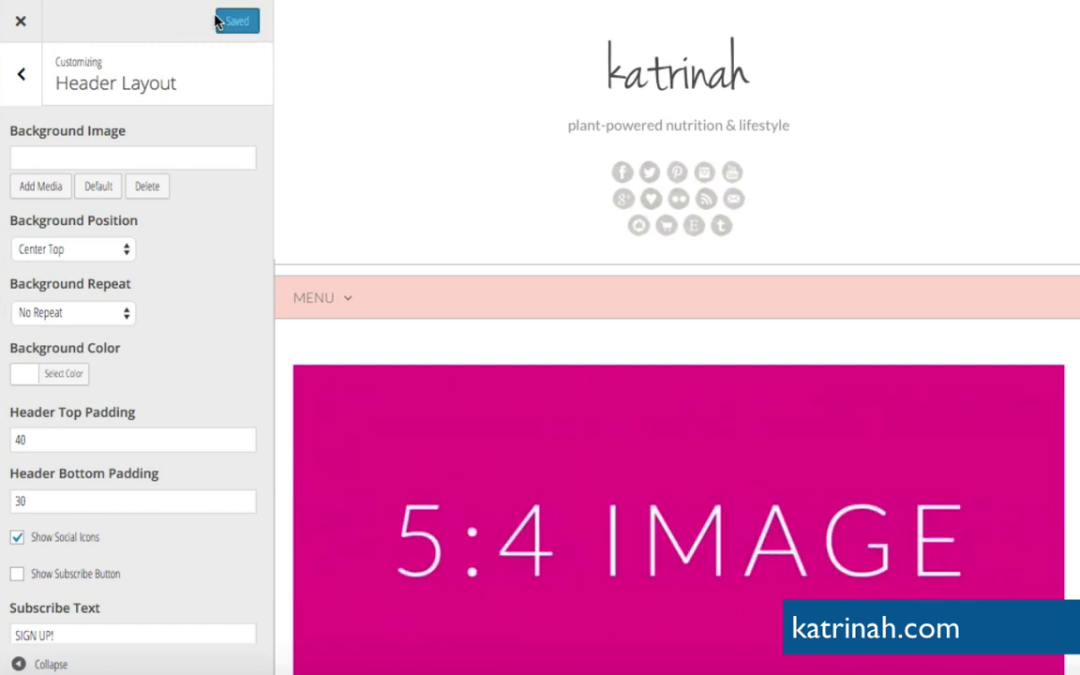
click(17, 77)
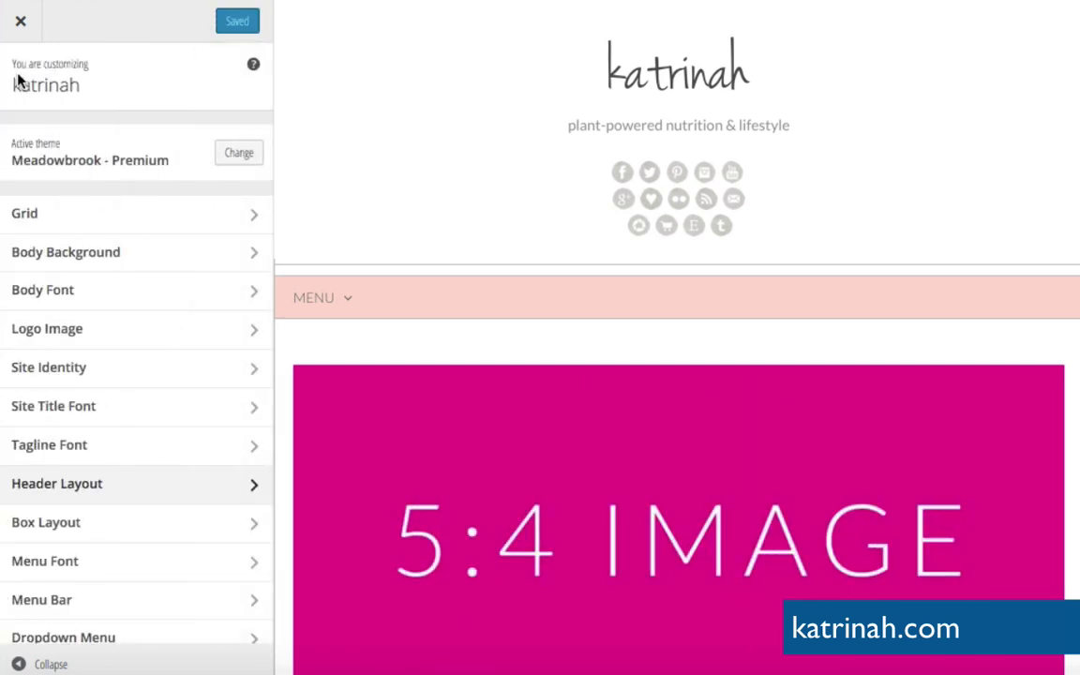
- After viewing Box Layout, disable Enable Font Smoothing in Menu Font and publish
click(125, 535)
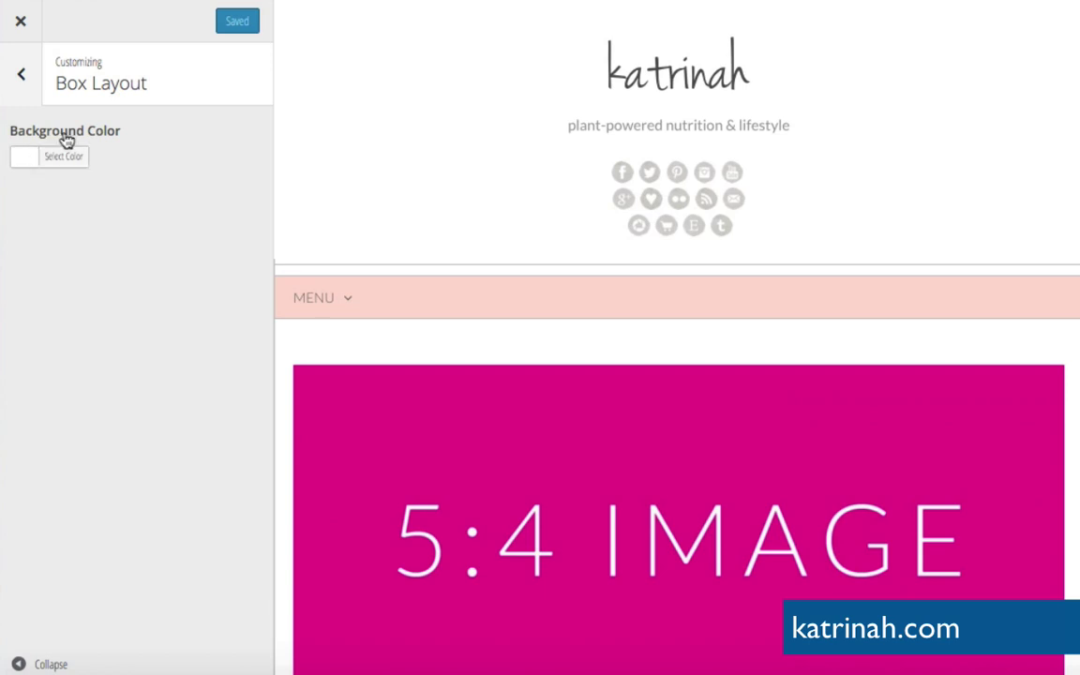
click(24, 80)
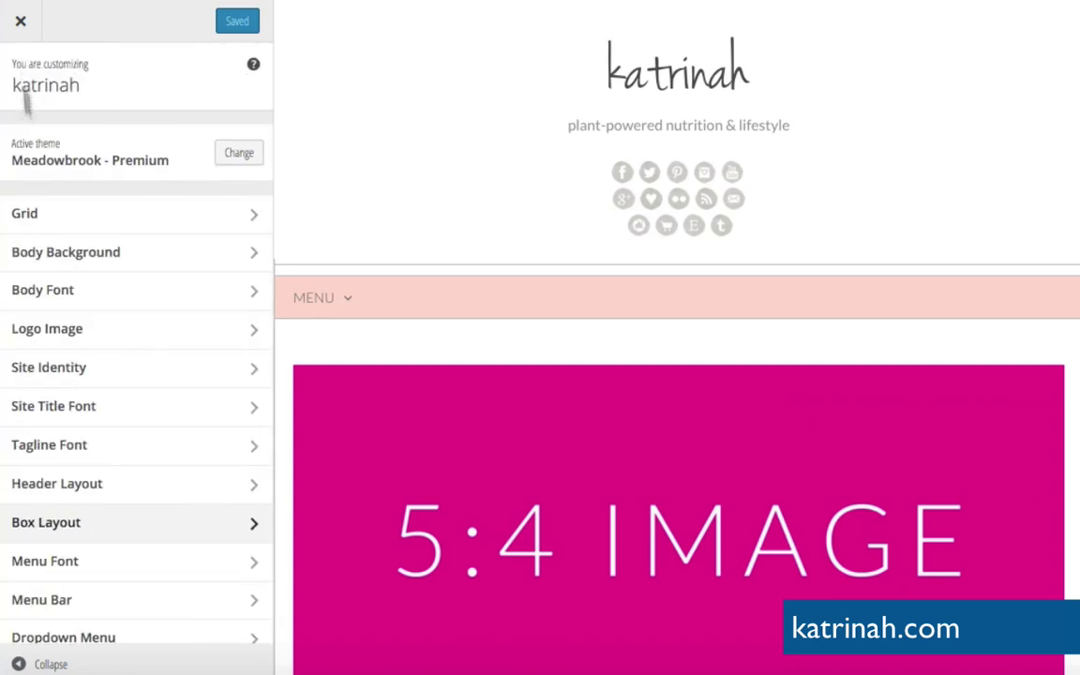
click(69, 563)
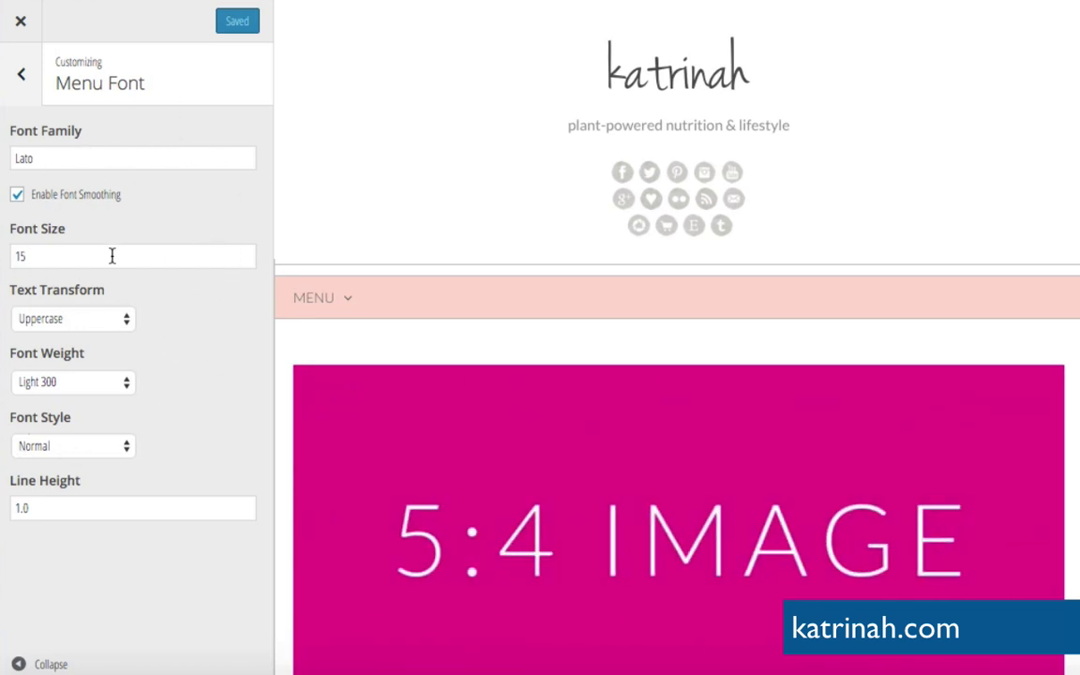
click(18, 197)
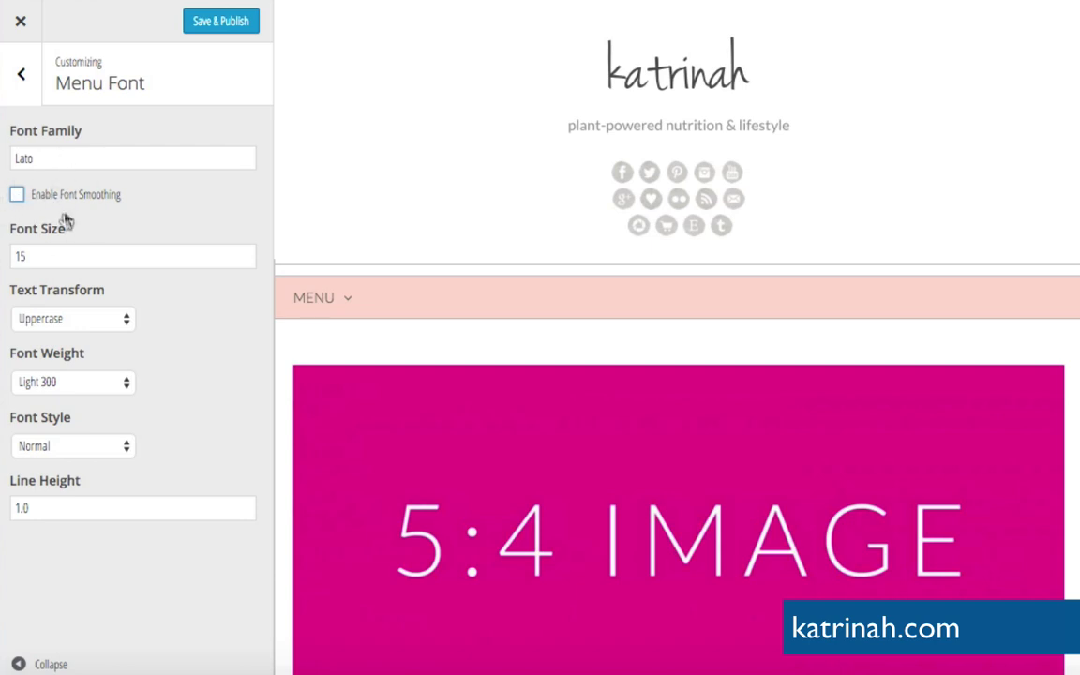
click(224, 29)
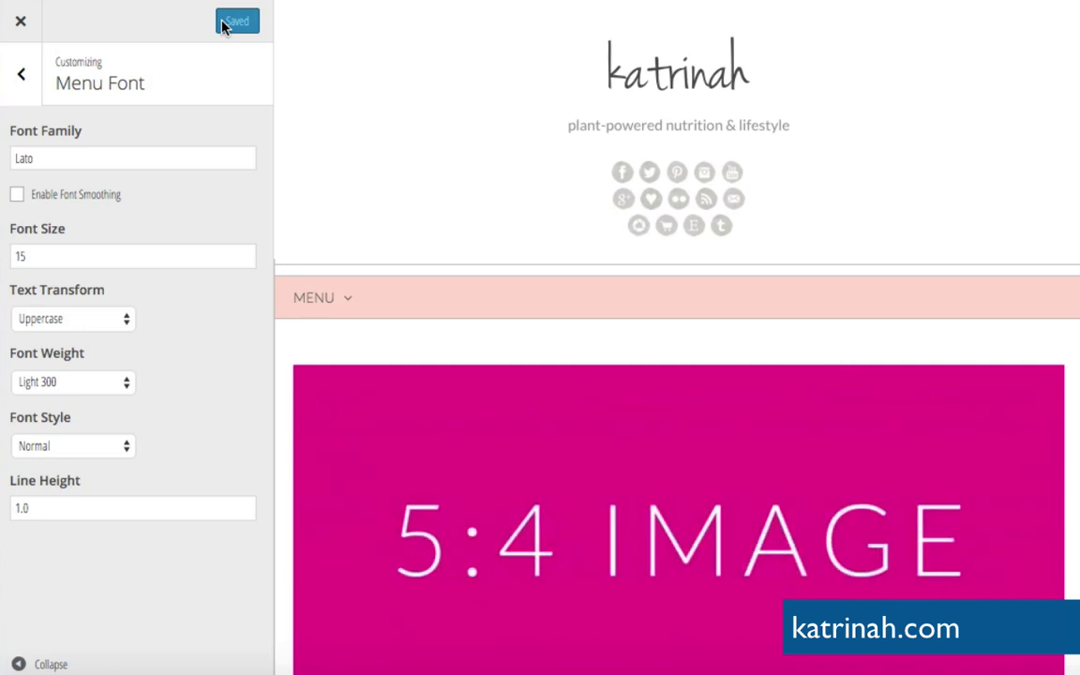
click(20, 75)
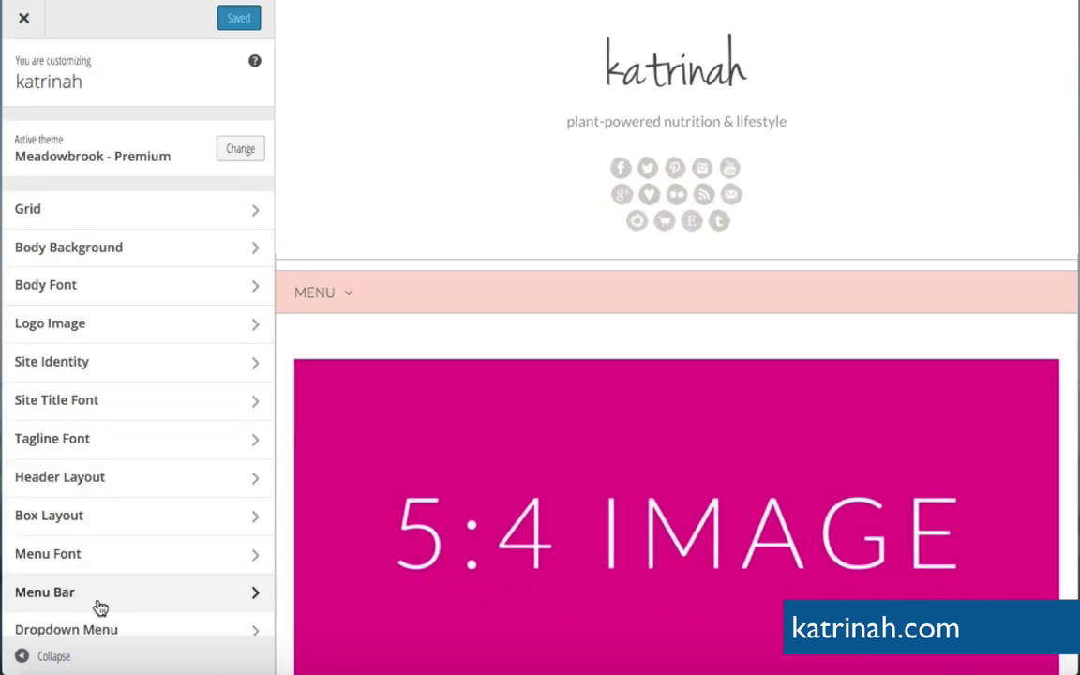
- In Menu Bar, make the background and hover background black and the menu text white
click(132, 595)
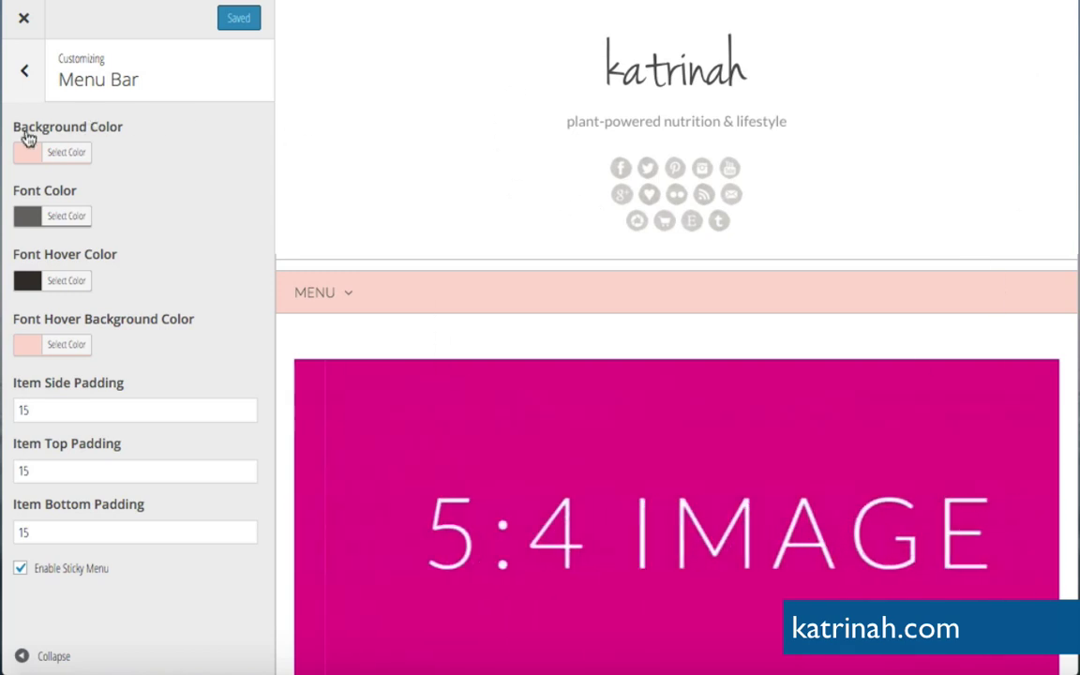
click(67, 153)
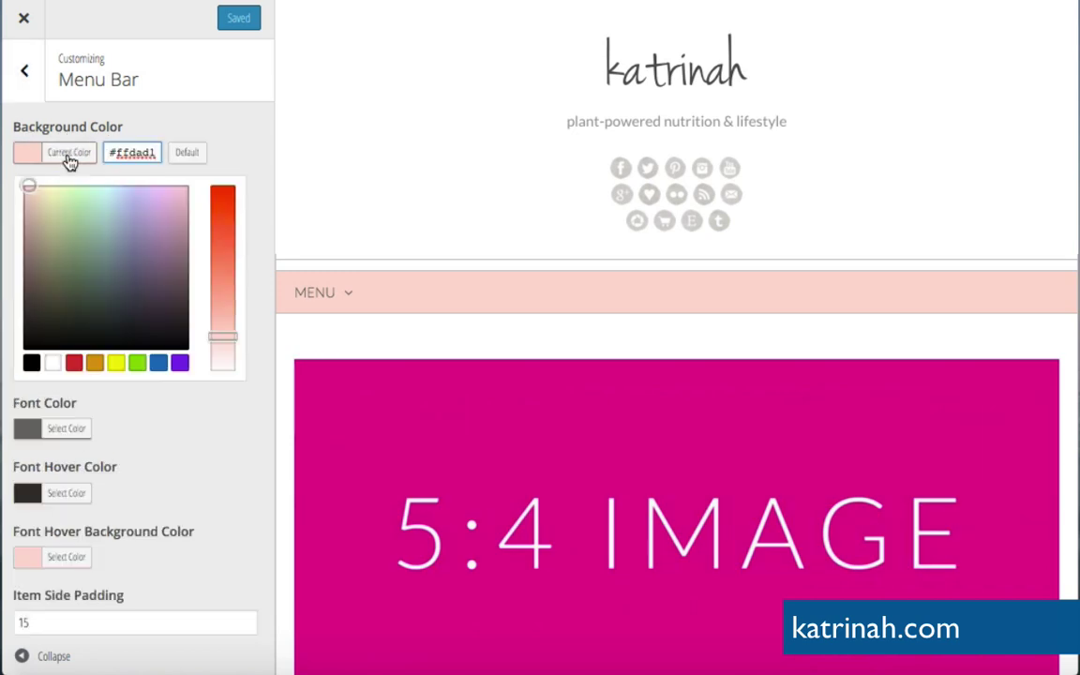
click(31, 363)
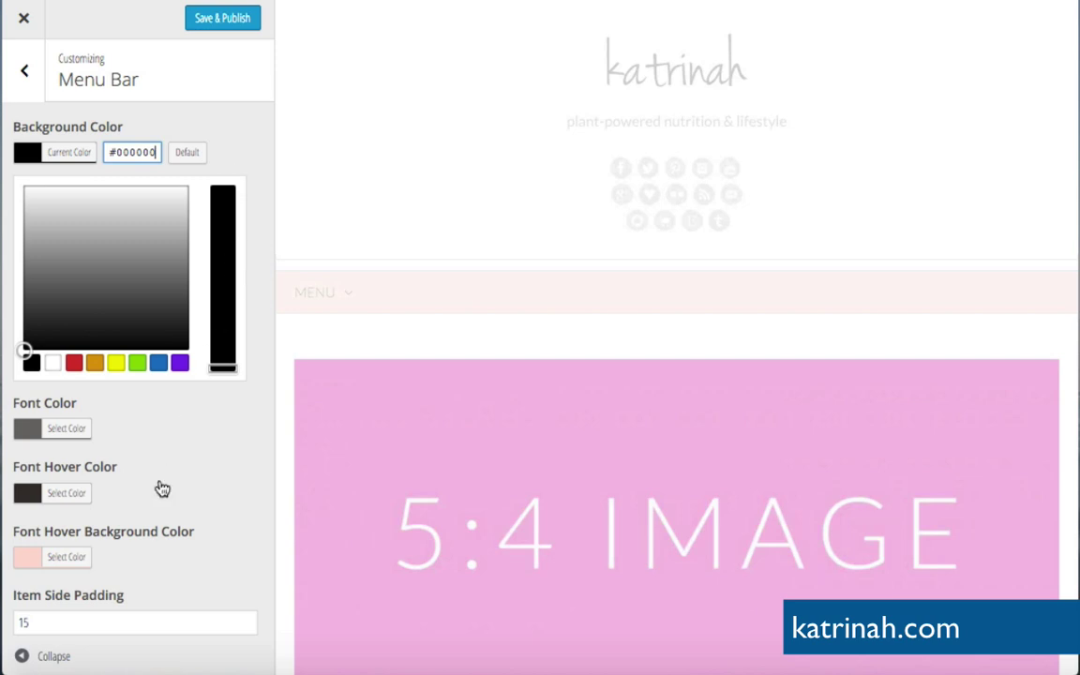
click(121, 531)
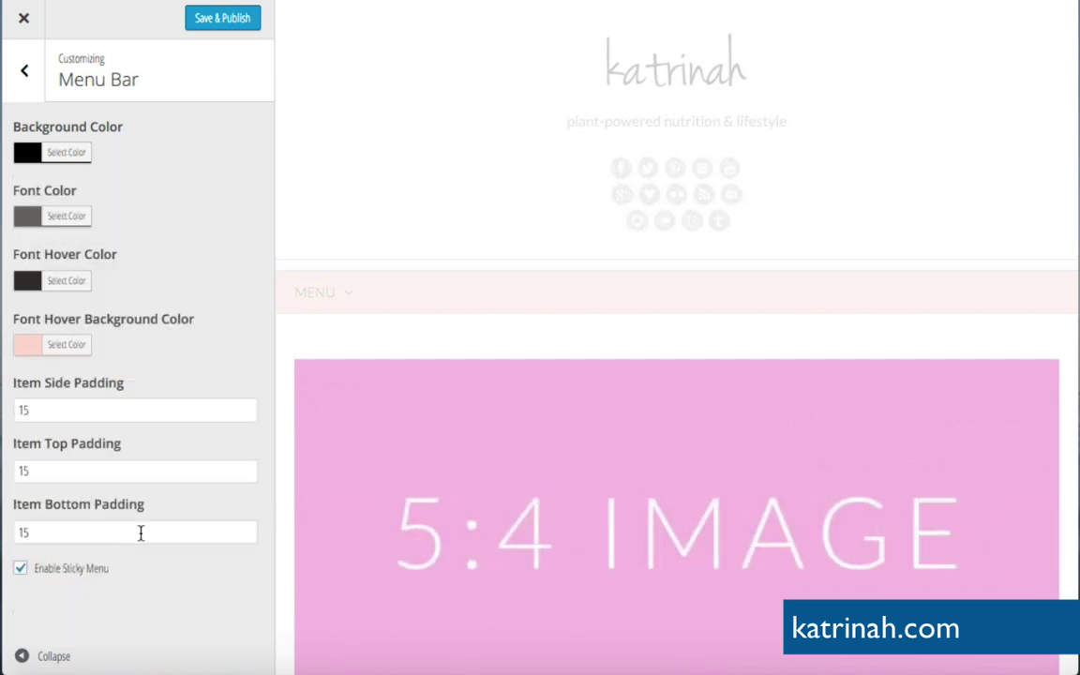
click(66, 345)
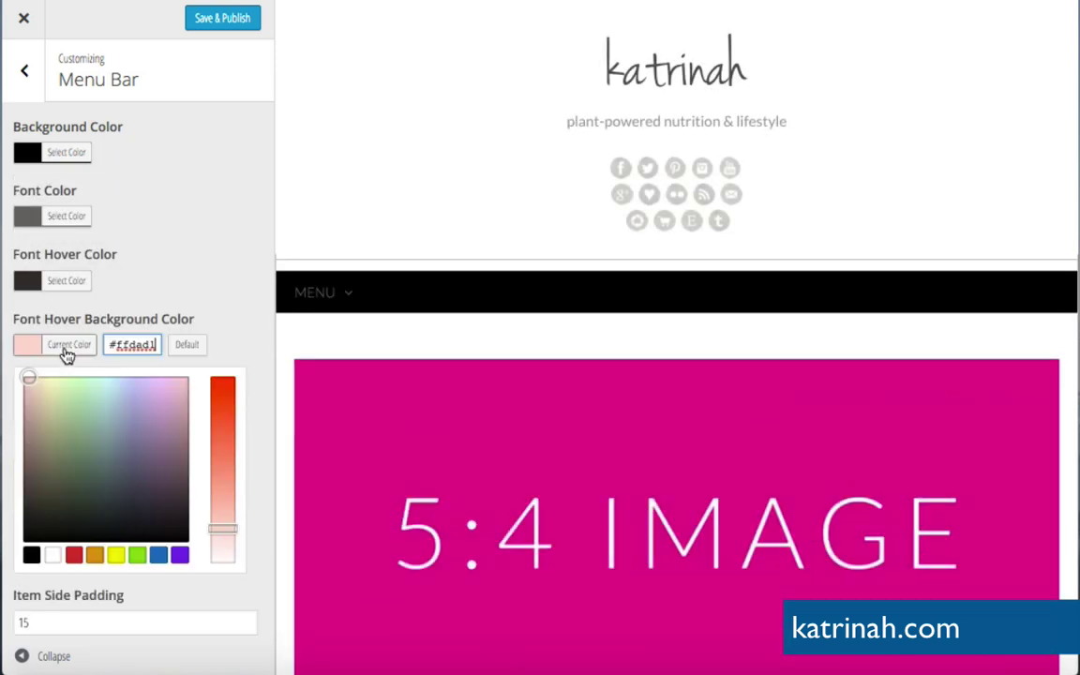
click(30, 556)
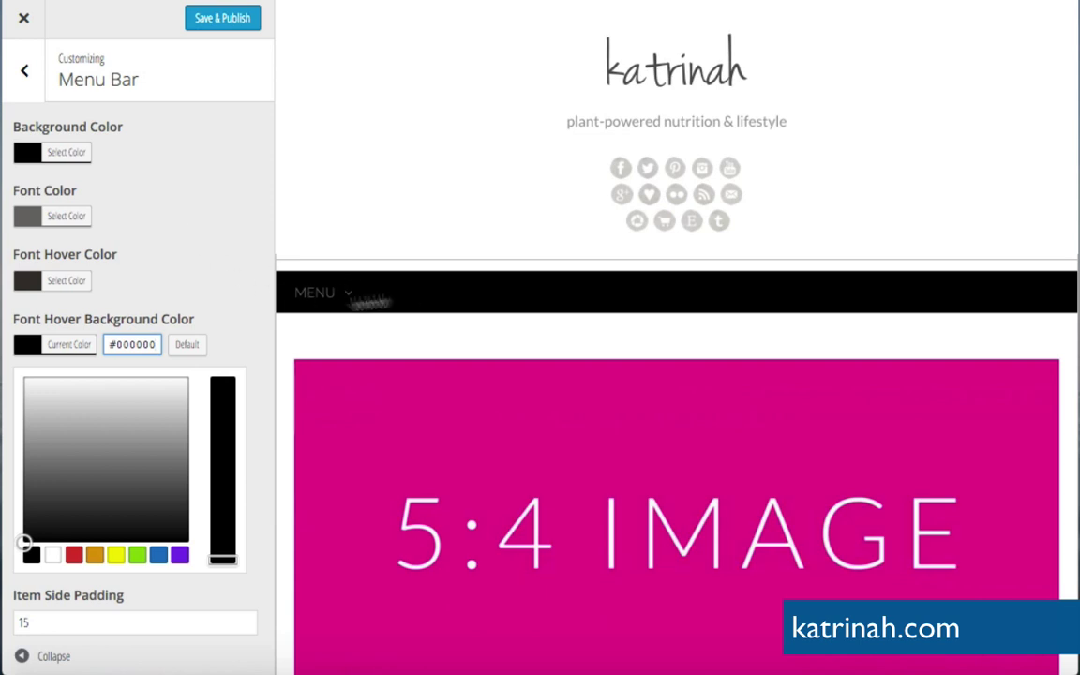
click(70, 223)
click(53, 428)
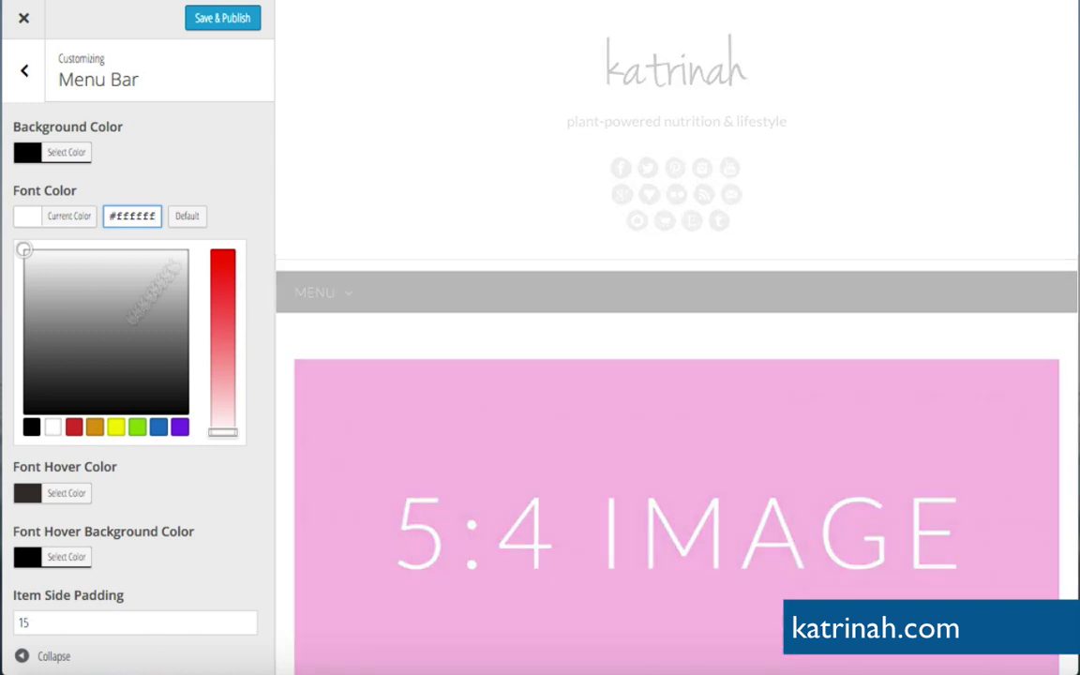
click(241, 194)
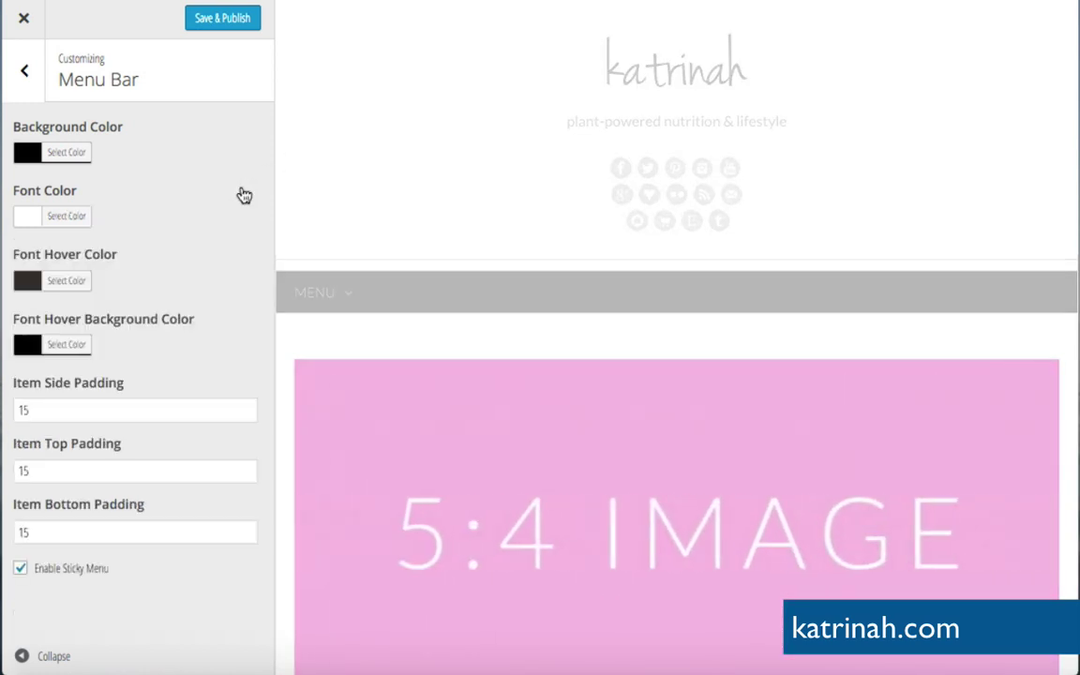
- Change the menu hover text from #383330 to green #8caa46 and publish
click(66, 281)
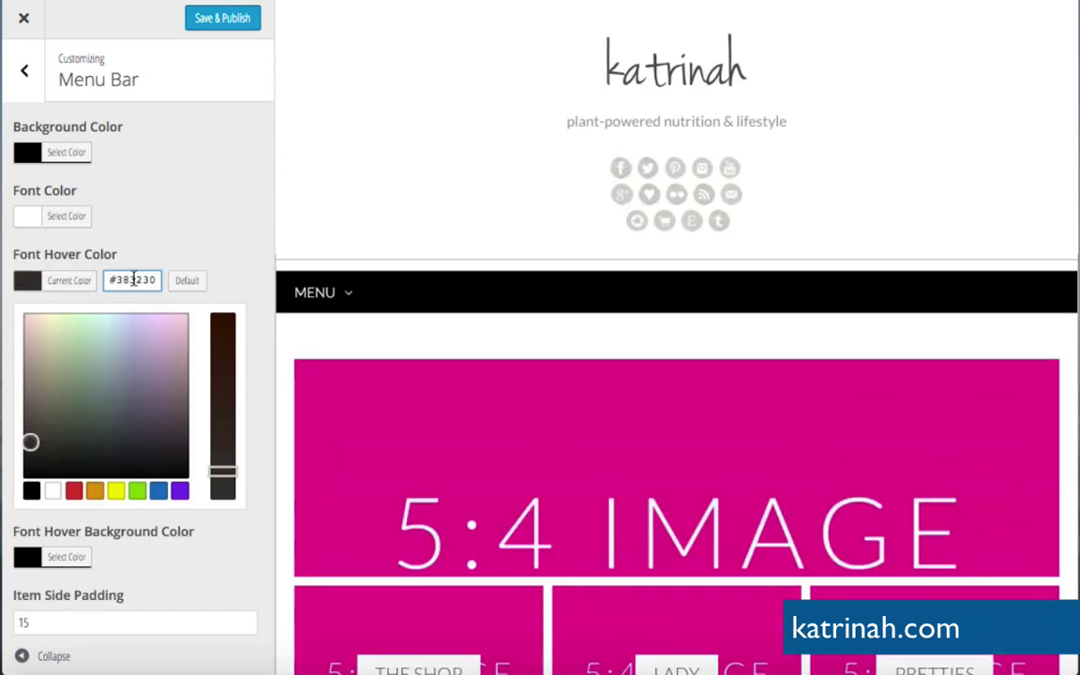
triple_click(138, 278)
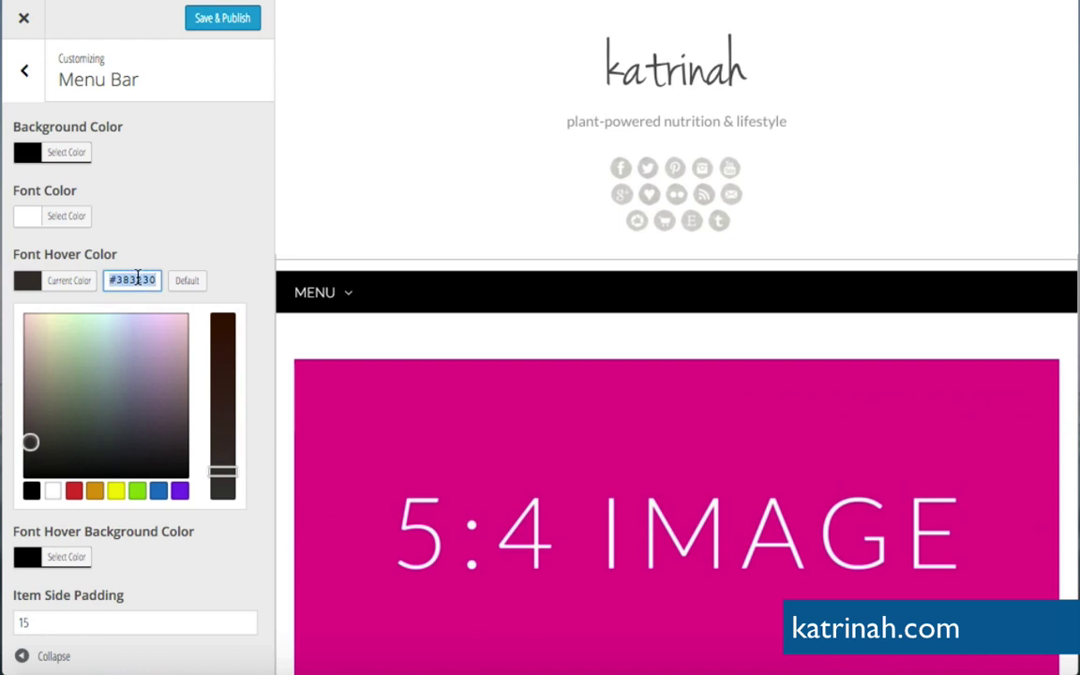
text(#8caa46)
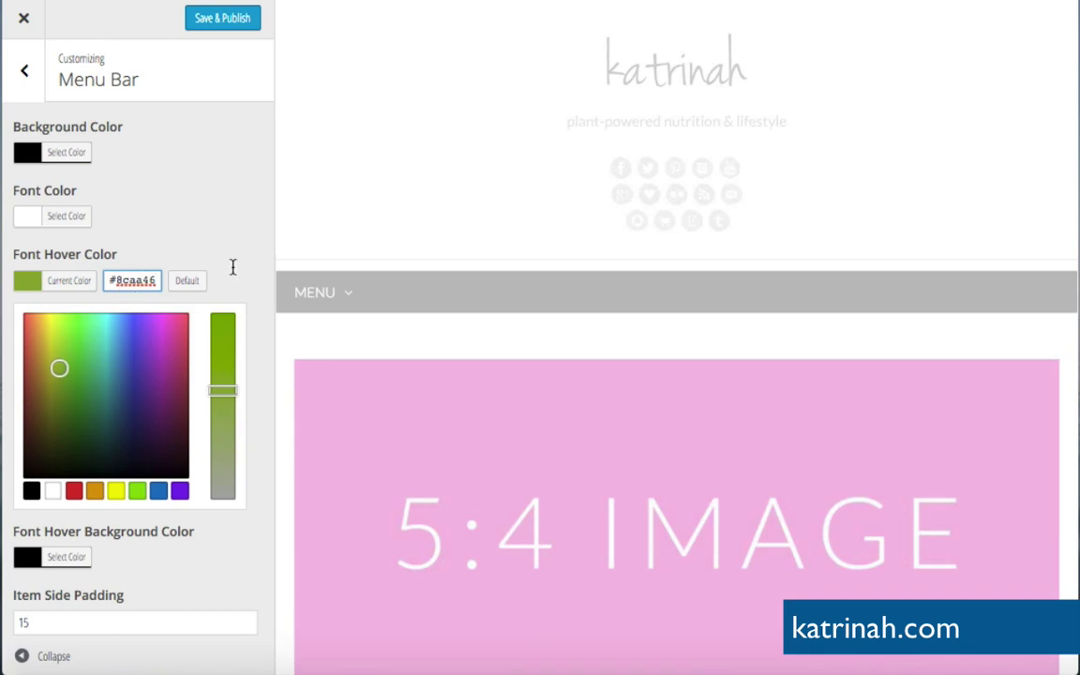
click(256, 287)
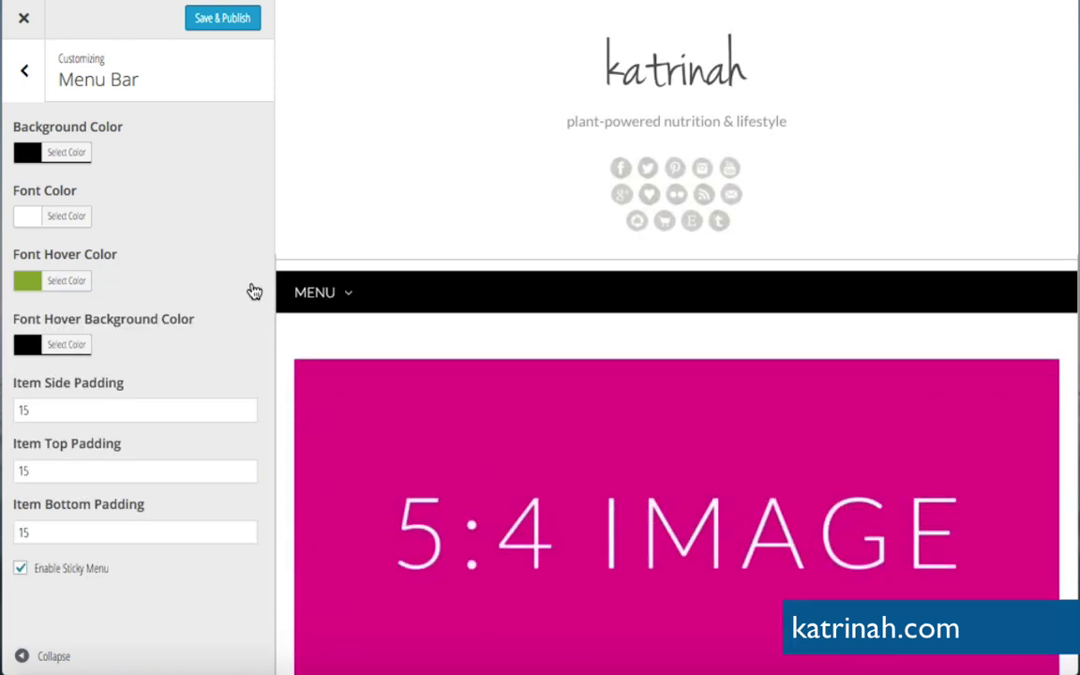
click(222, 20)
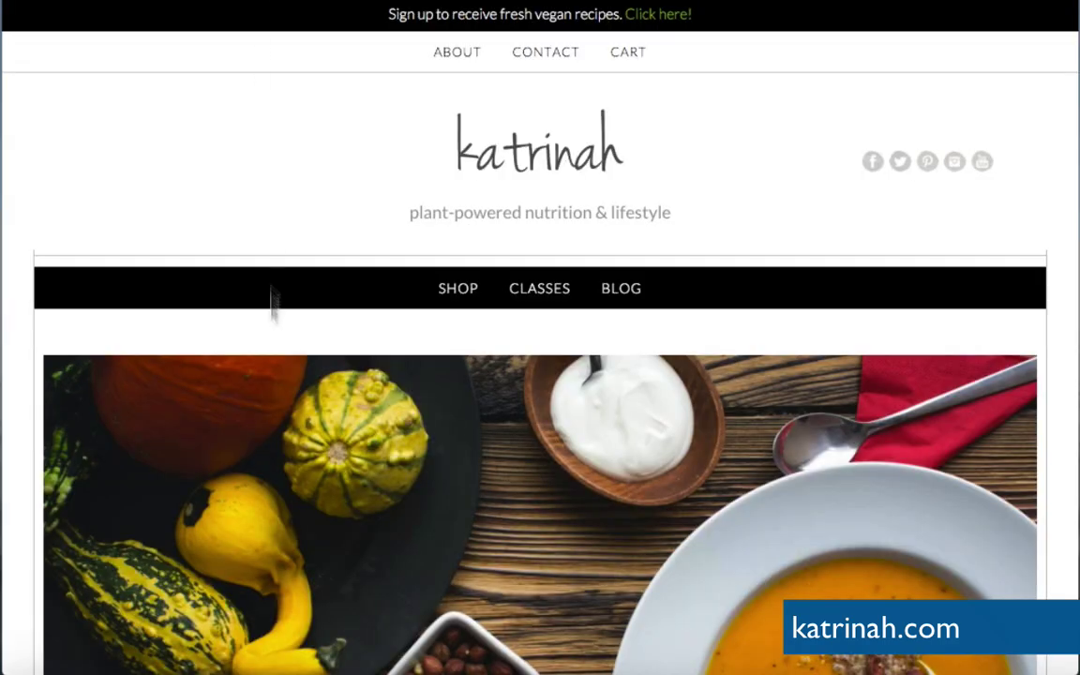
- Scroll through the katrinah.com site to compare its menu bar
scroll(273, 369, down, 5)
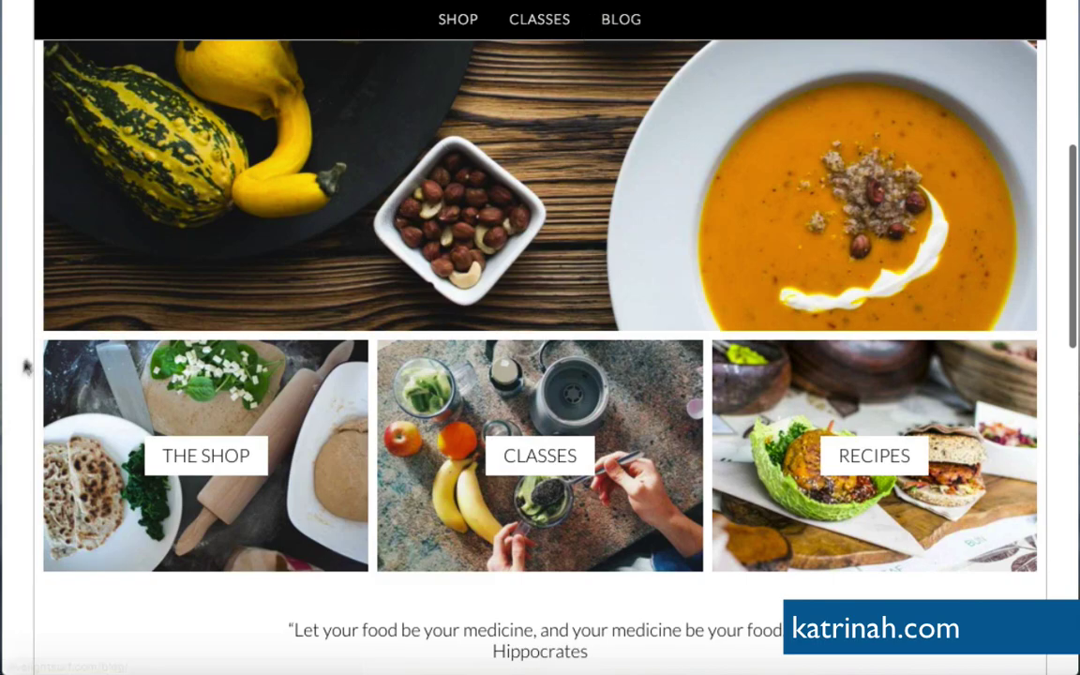
scroll(5, 403, down, 10)
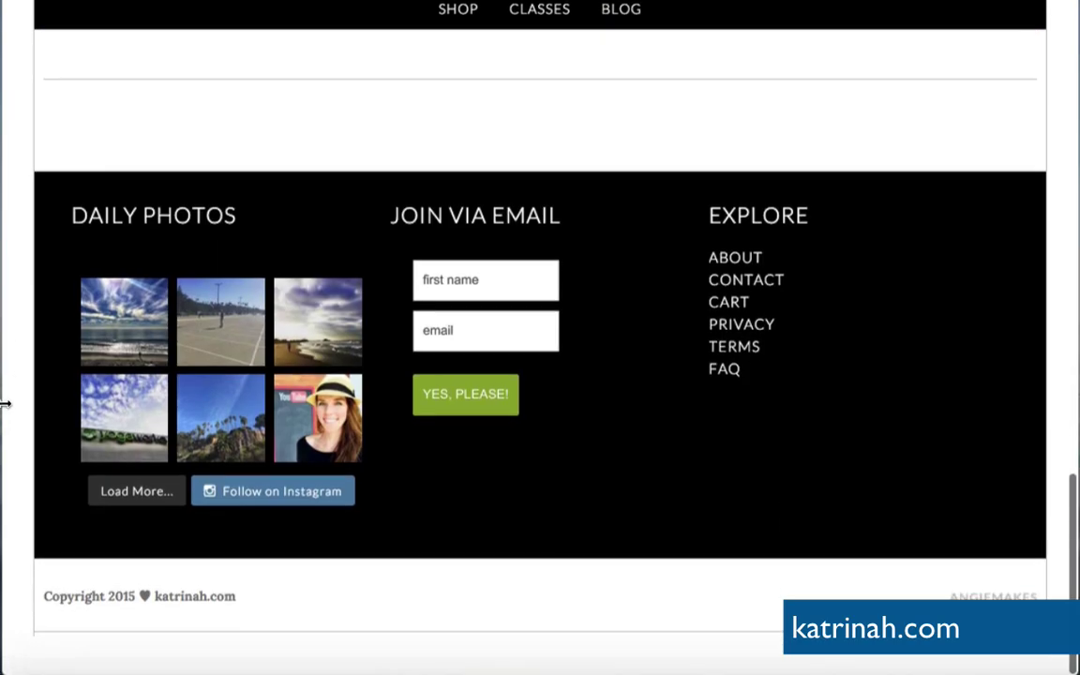
scroll(5, 404, up, 2)
scroll(5, 403, up, 3)
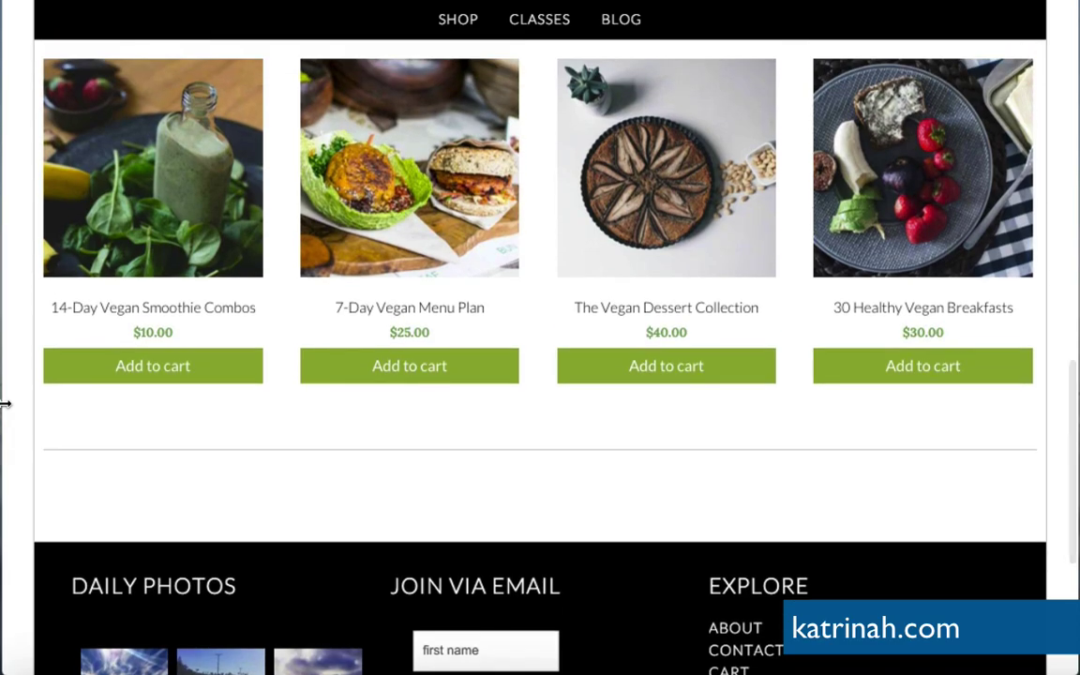
scroll(5, 403, up, 15)
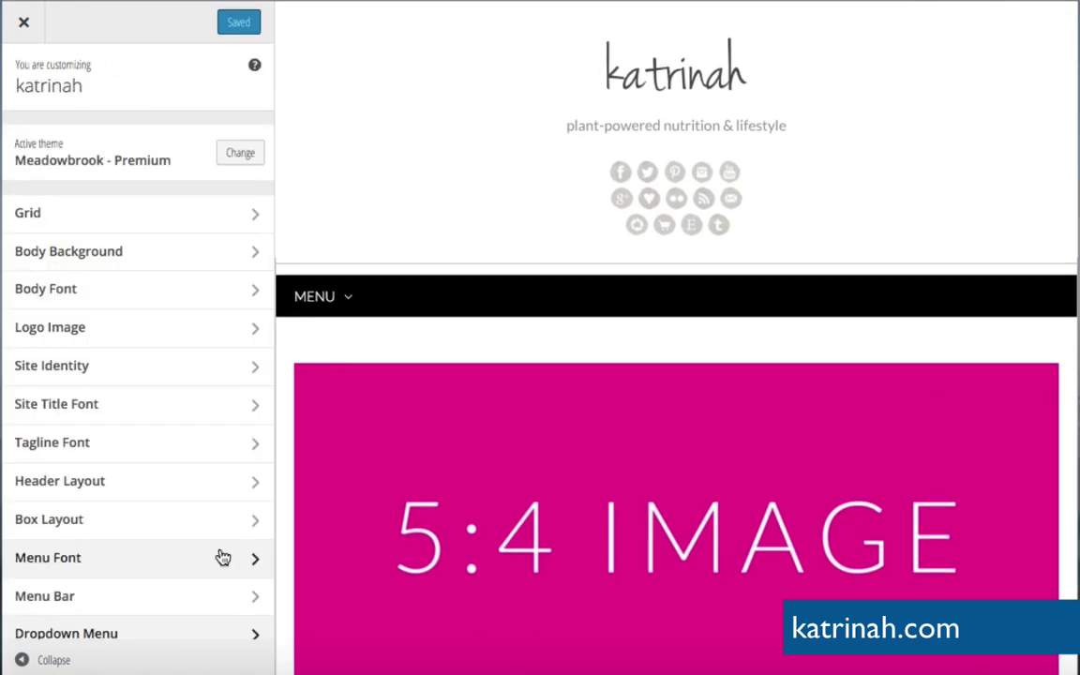
- Open the Dropdown Menu settings and check the Meadowbrook demo's dropdown for reference
scroll(221, 557, down, 3)
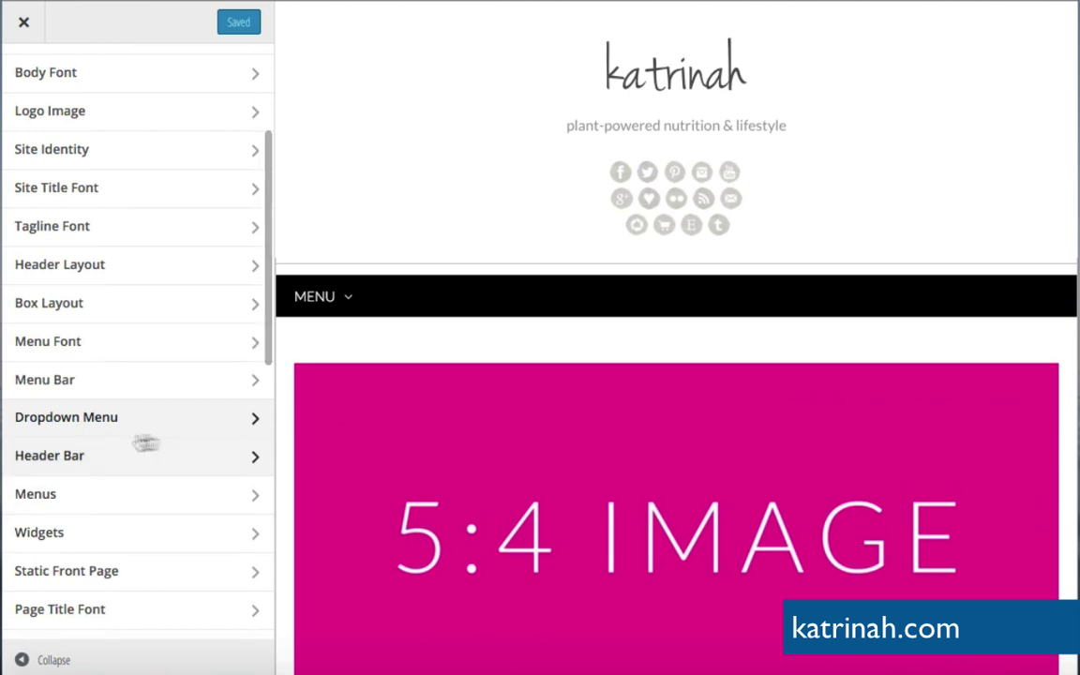
click(186, 422)
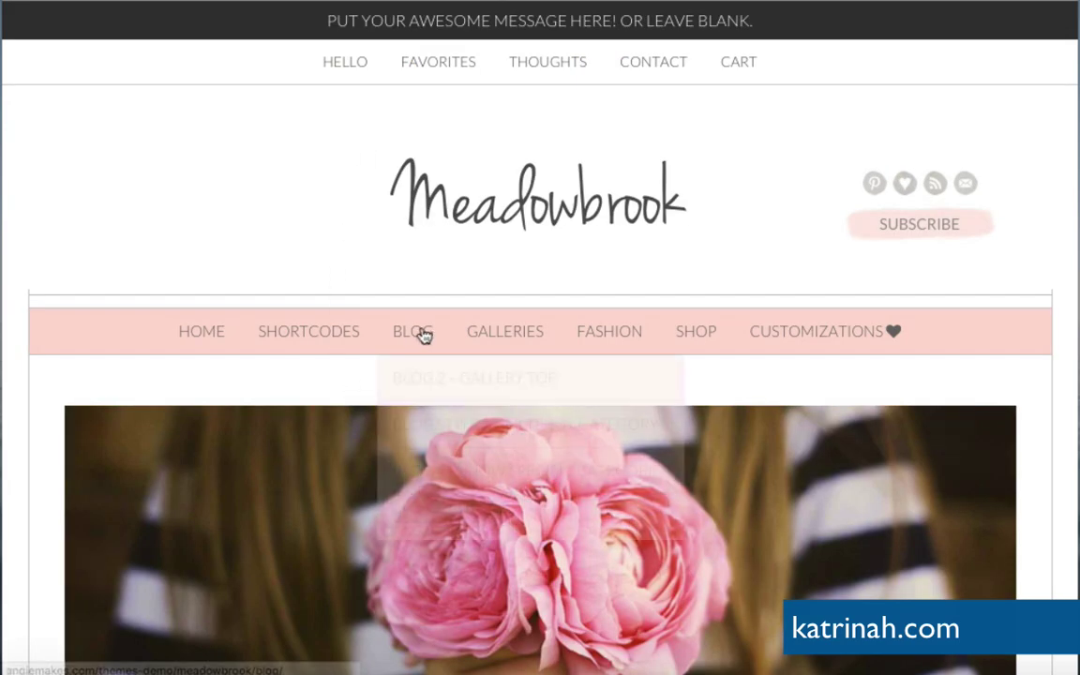
mouse_move(422, 345)
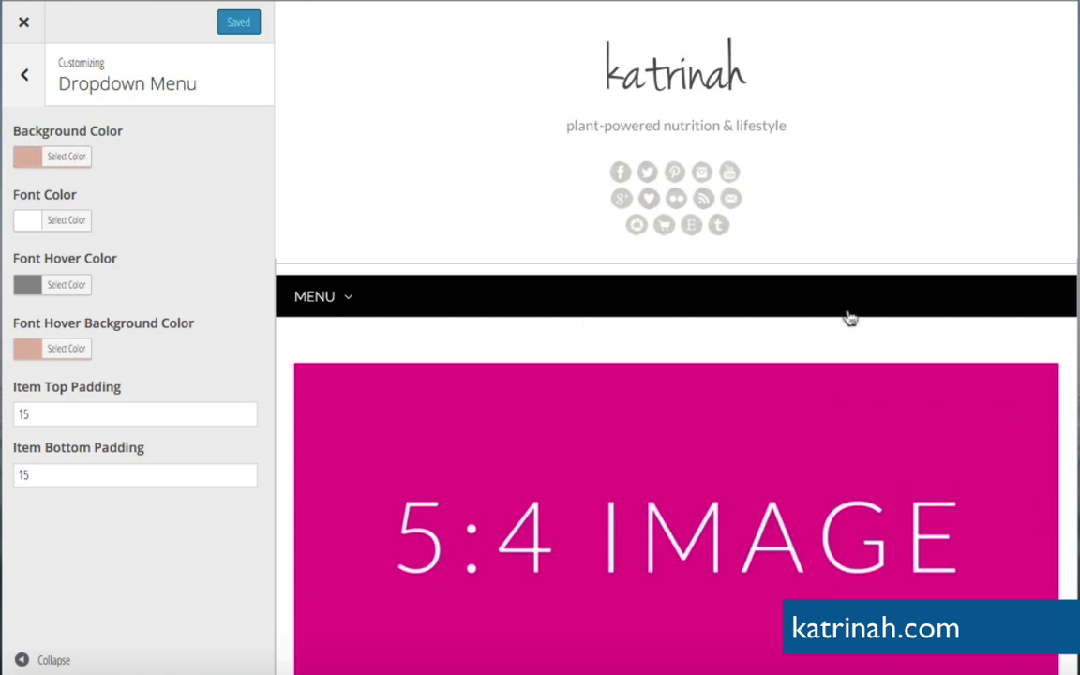
- Make the dropdown background black while keeping its font colour white
click(67, 158)
click(31, 367)
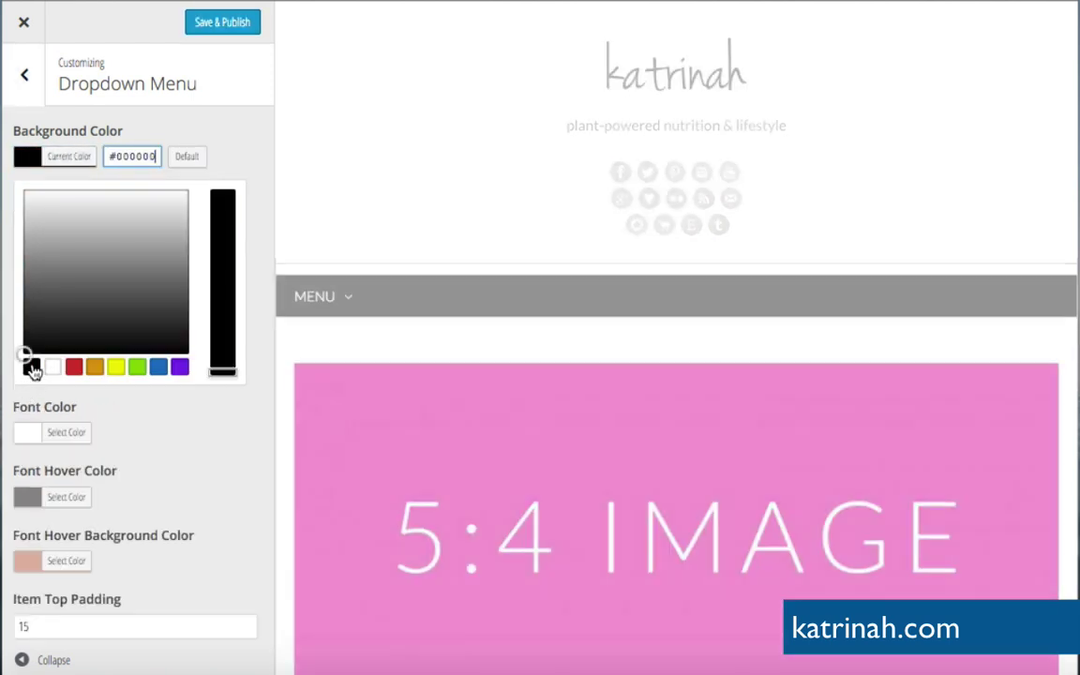
click(265, 269)
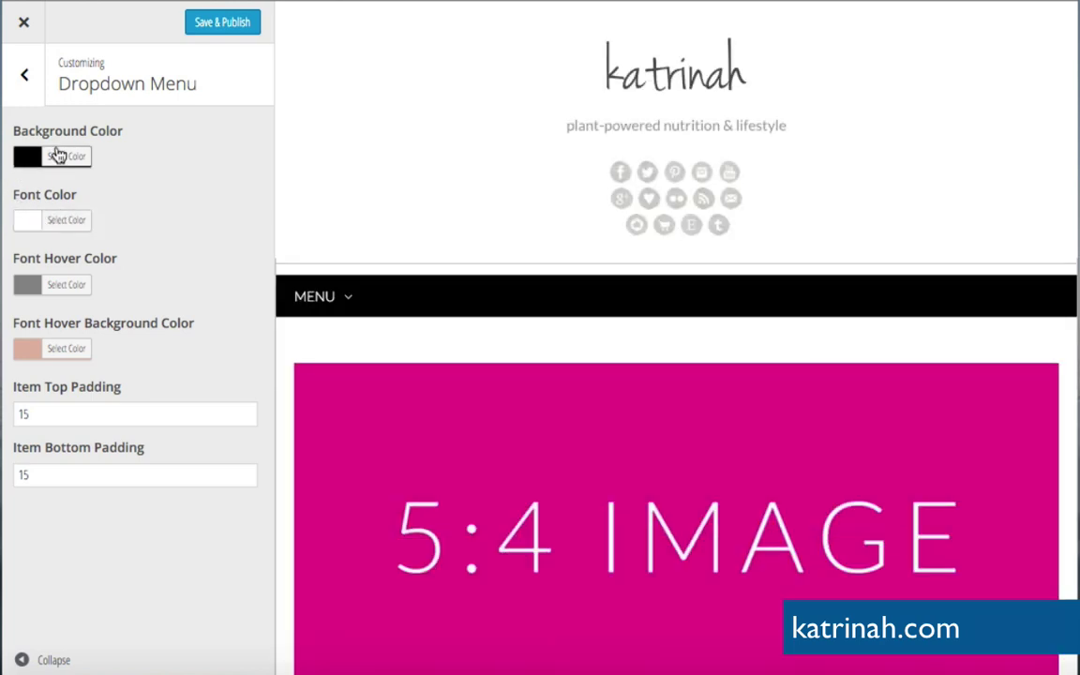
click(71, 221)
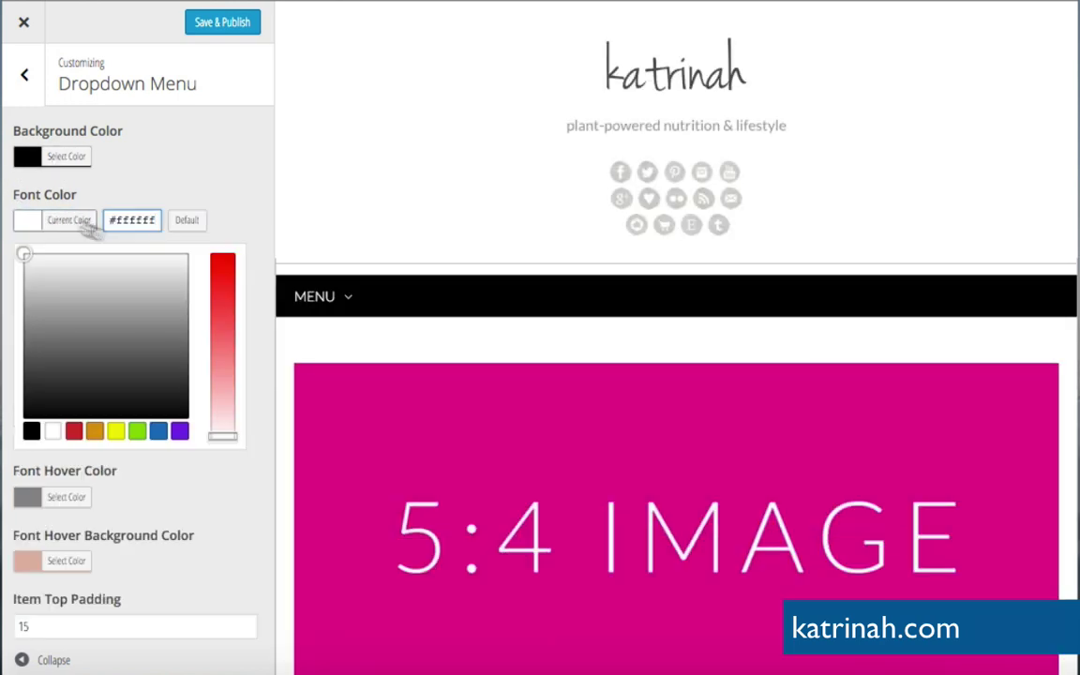
click(242, 197)
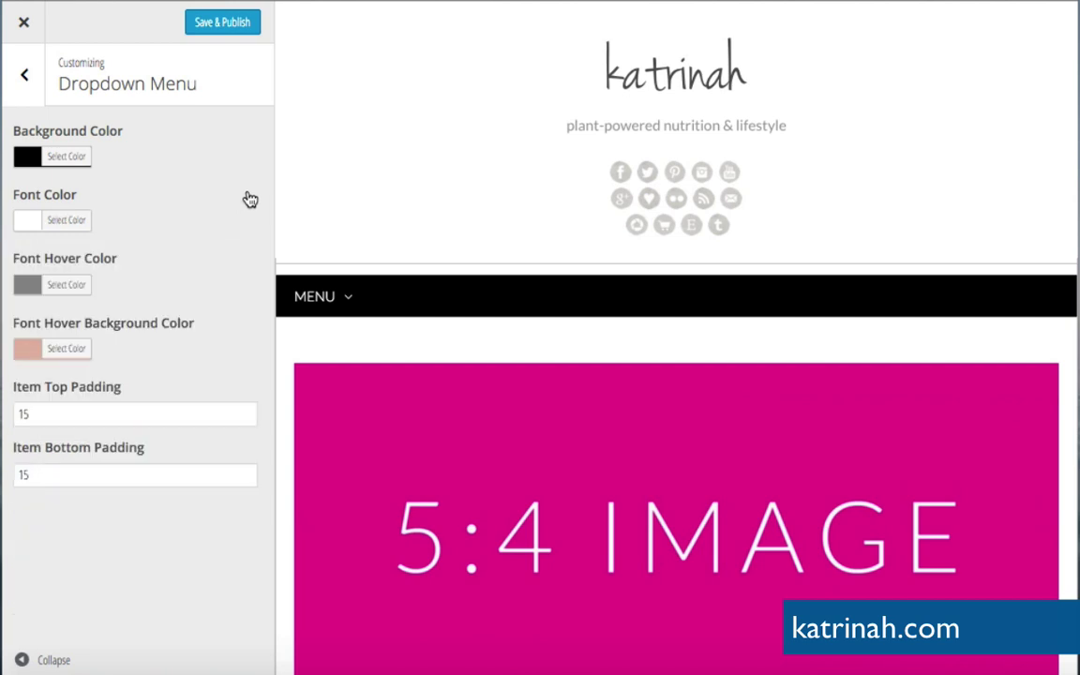
- Set the dropdown hover text (#8c8c8c) and hover background (#e3b9a9) to green, then publish
click(67, 286)
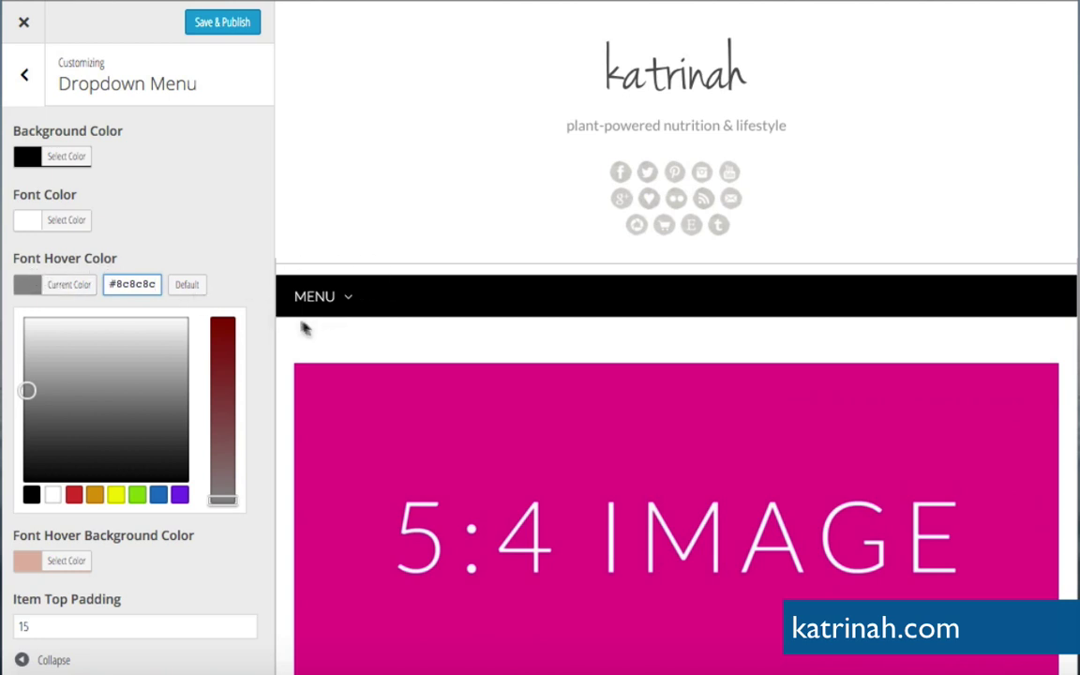
triple_click(131, 284)
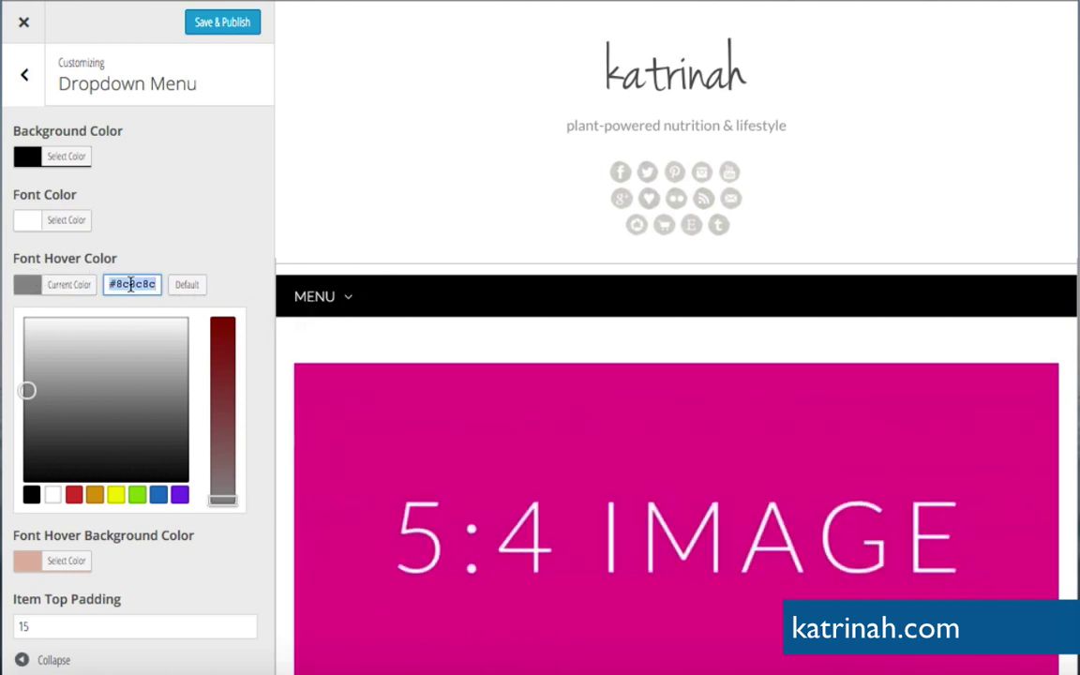
key(ctrl+v)
click(217, 250)
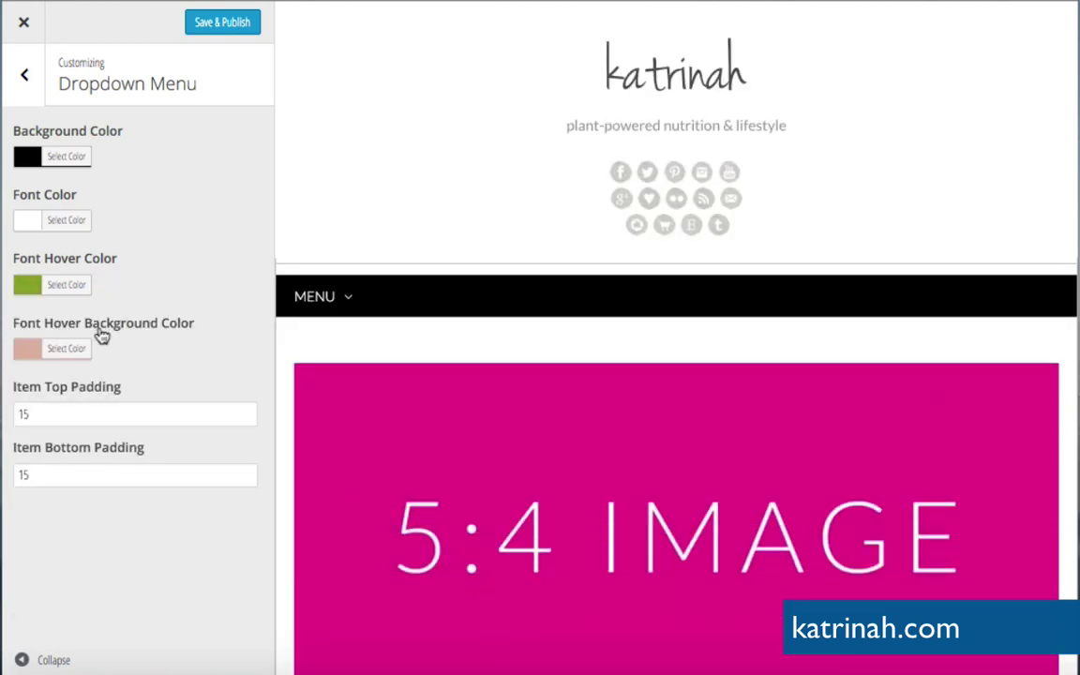
click(77, 351)
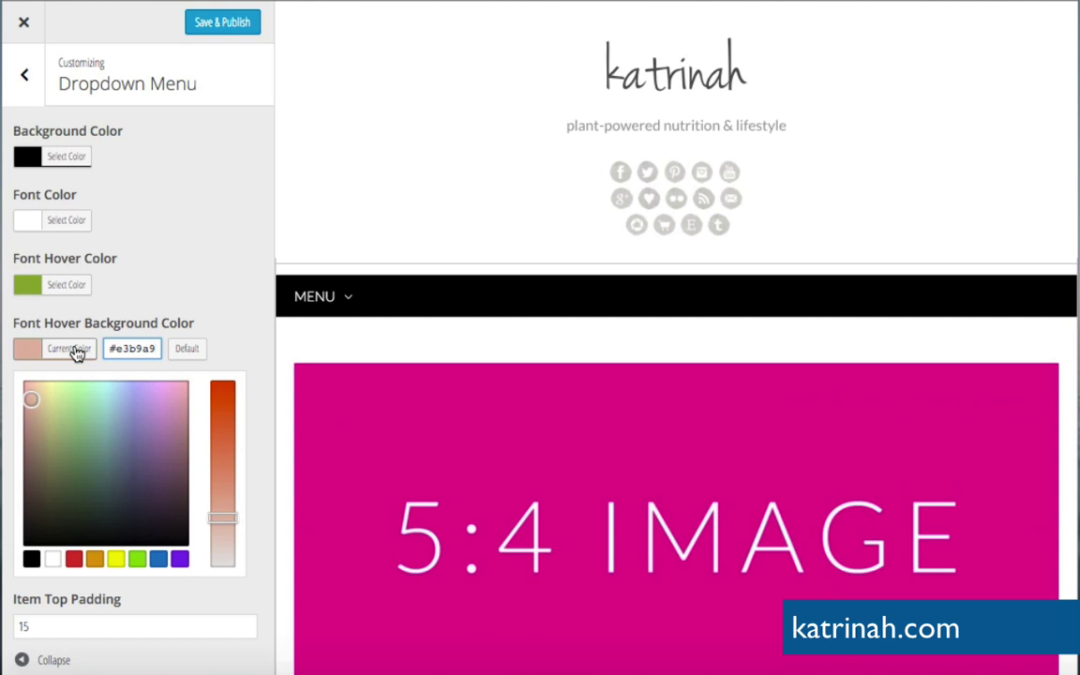
key(ctrl+a)
key(ctrl+v)
click(206, 292)
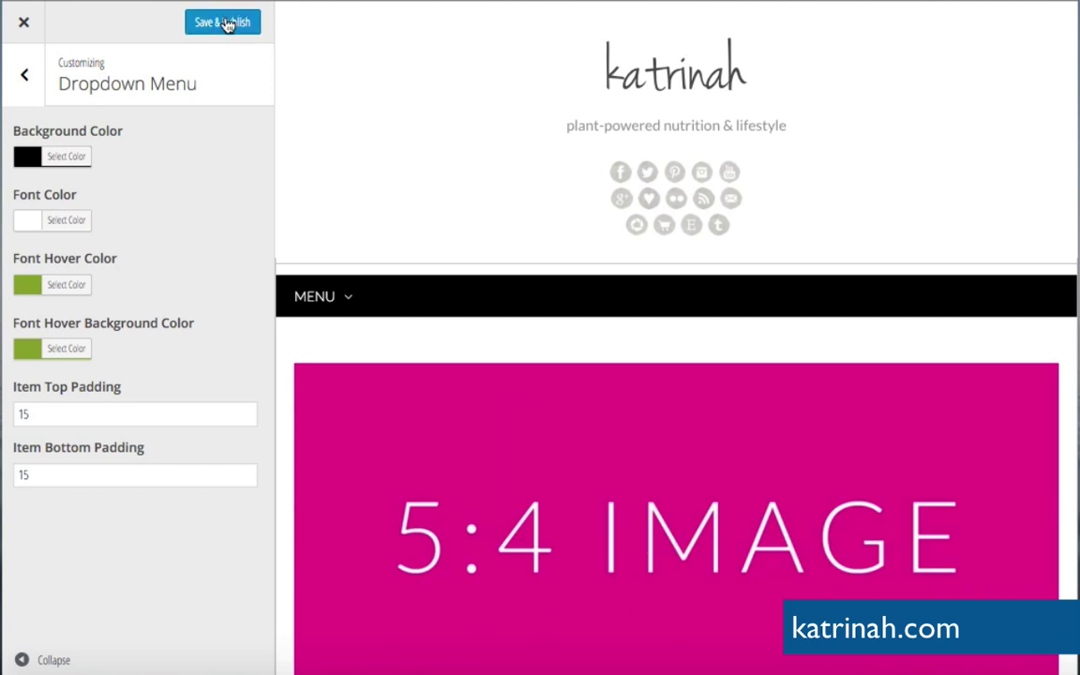
click(226, 25)
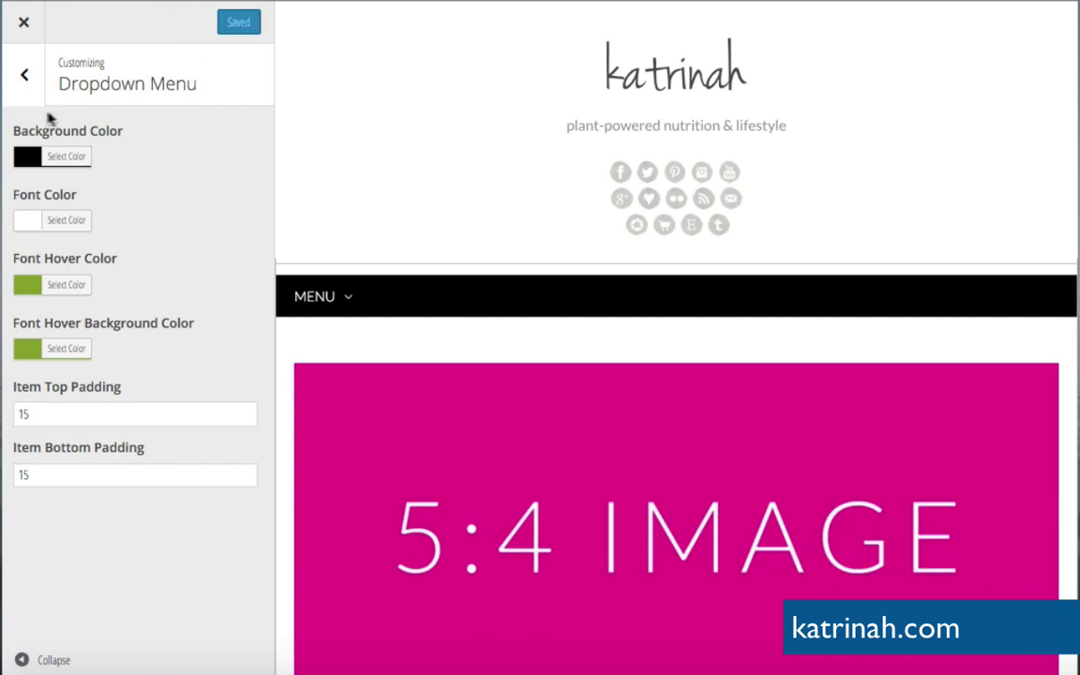
click(23, 75)
- In Header Bar, make the top bar background black and keep the font colour white
scroll(169, 430, down, 2)
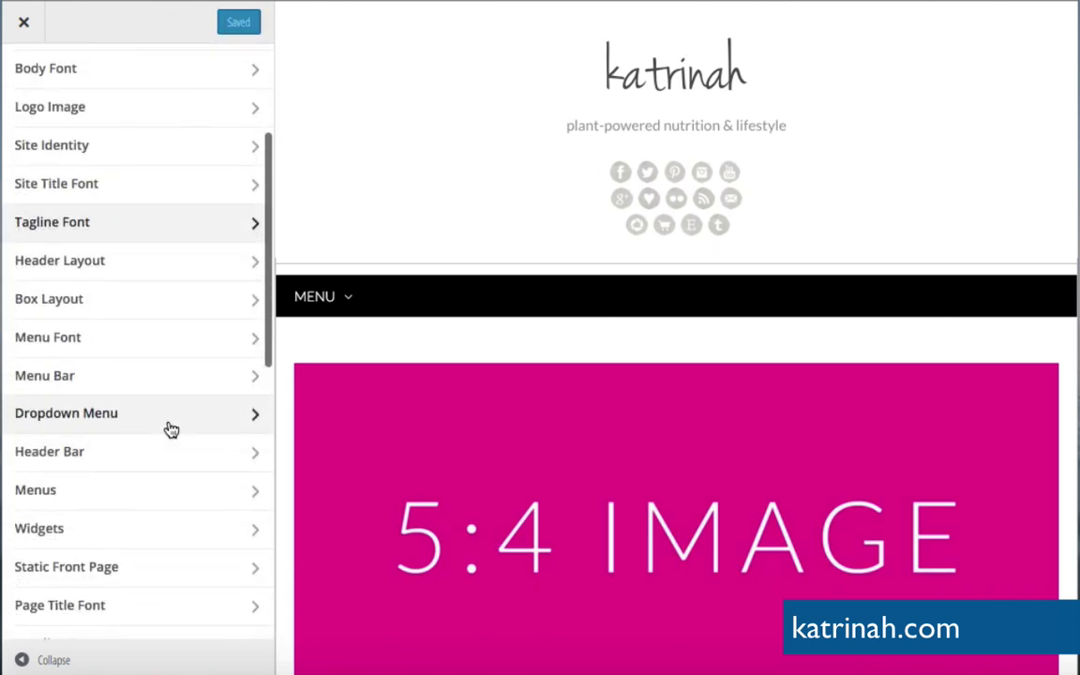
scroll(170, 430, down, 1)
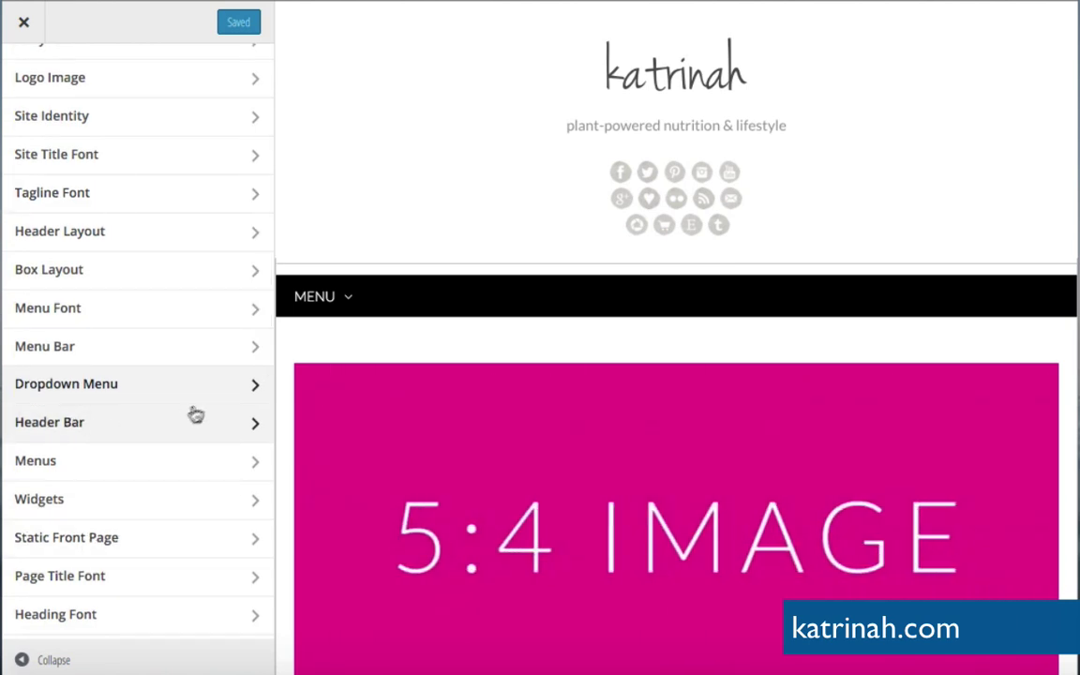
click(116, 432)
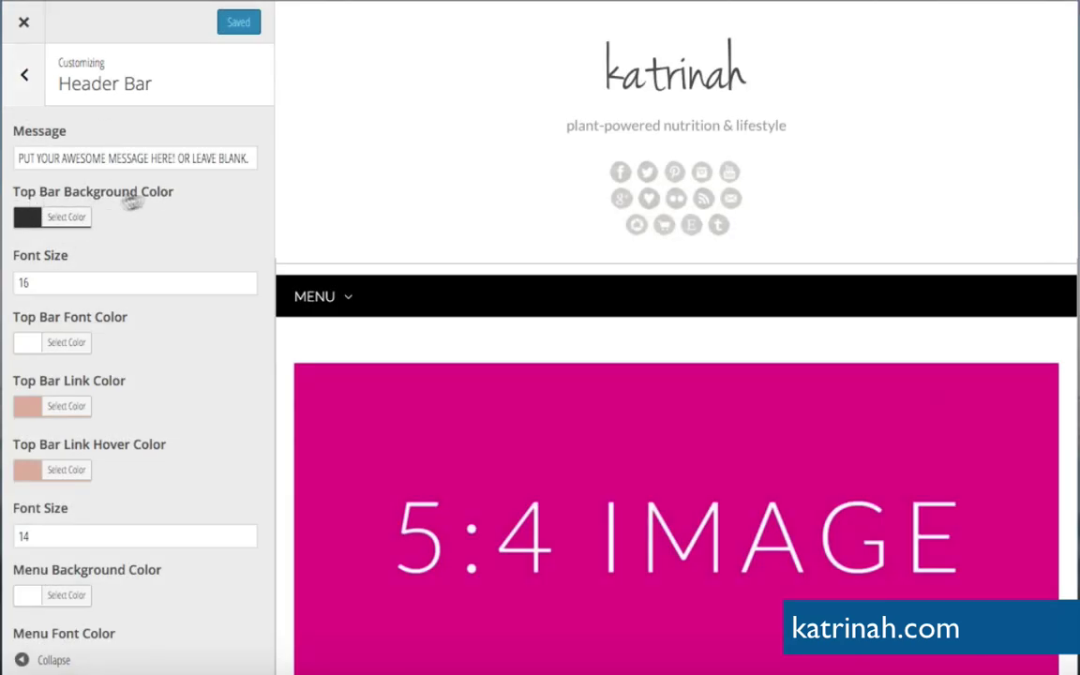
click(75, 220)
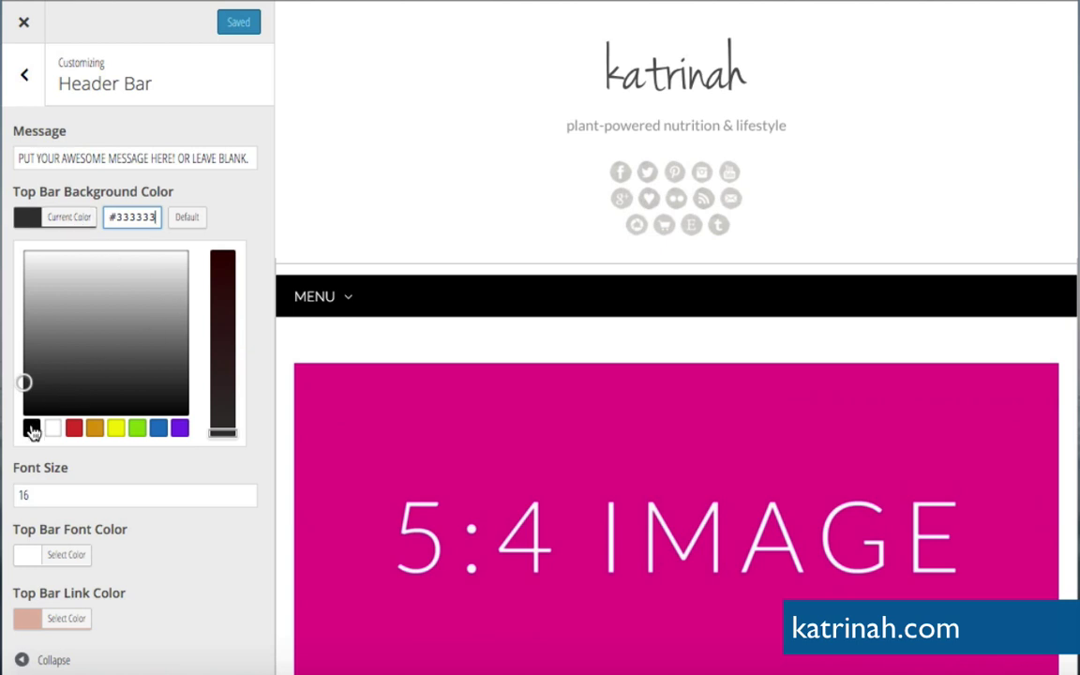
click(31, 429)
click(233, 208)
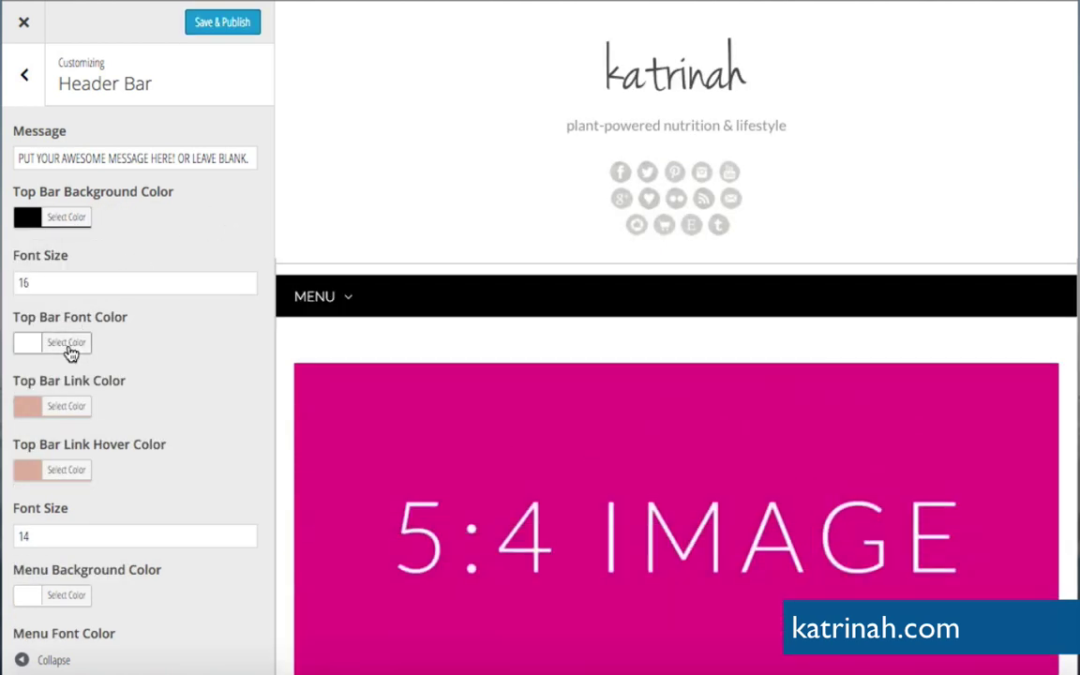
click(68, 345)
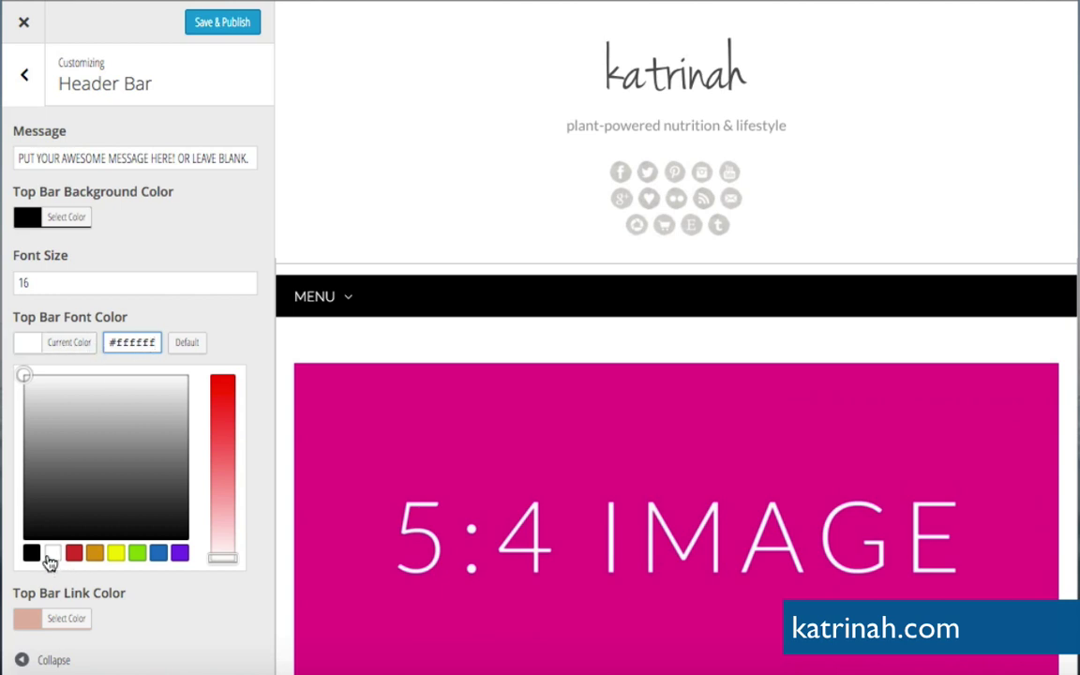
click(241, 335)
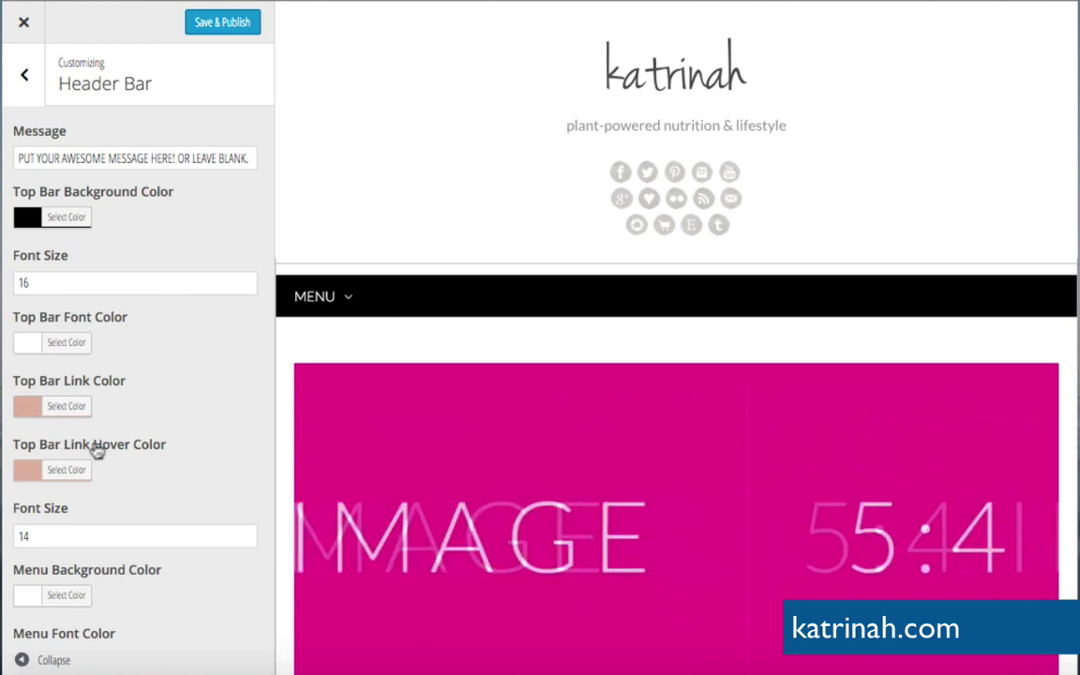
- Set the top bar link colour and link hover colour to the green hex
click(69, 407)
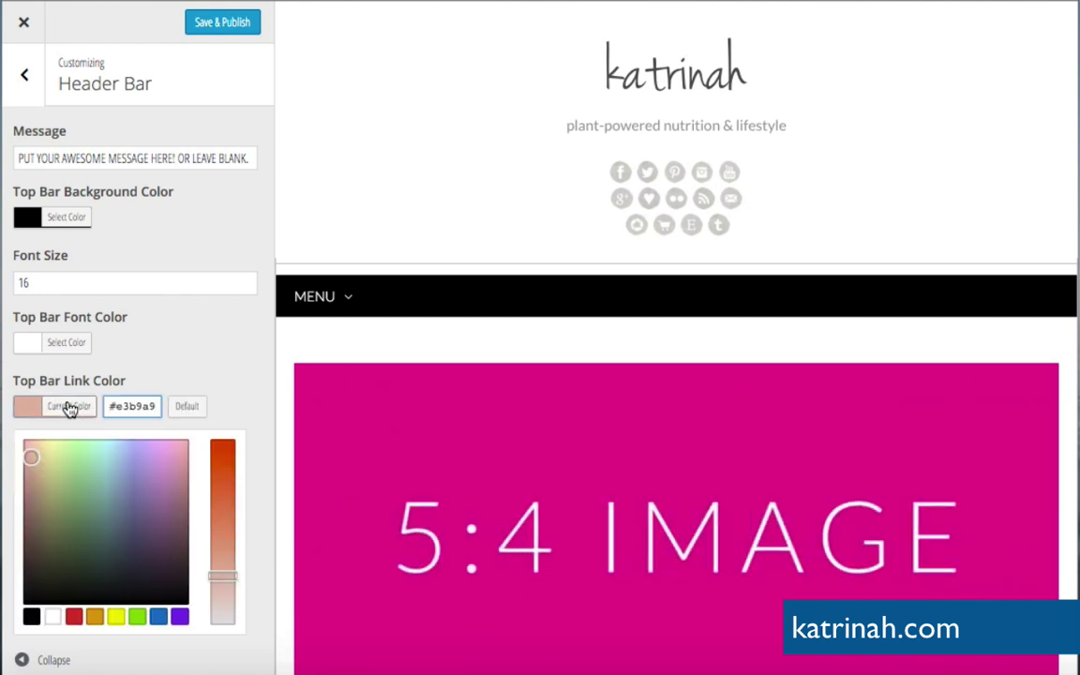
key(ctrl+a)
key(ctrl+v)
click(210, 323)
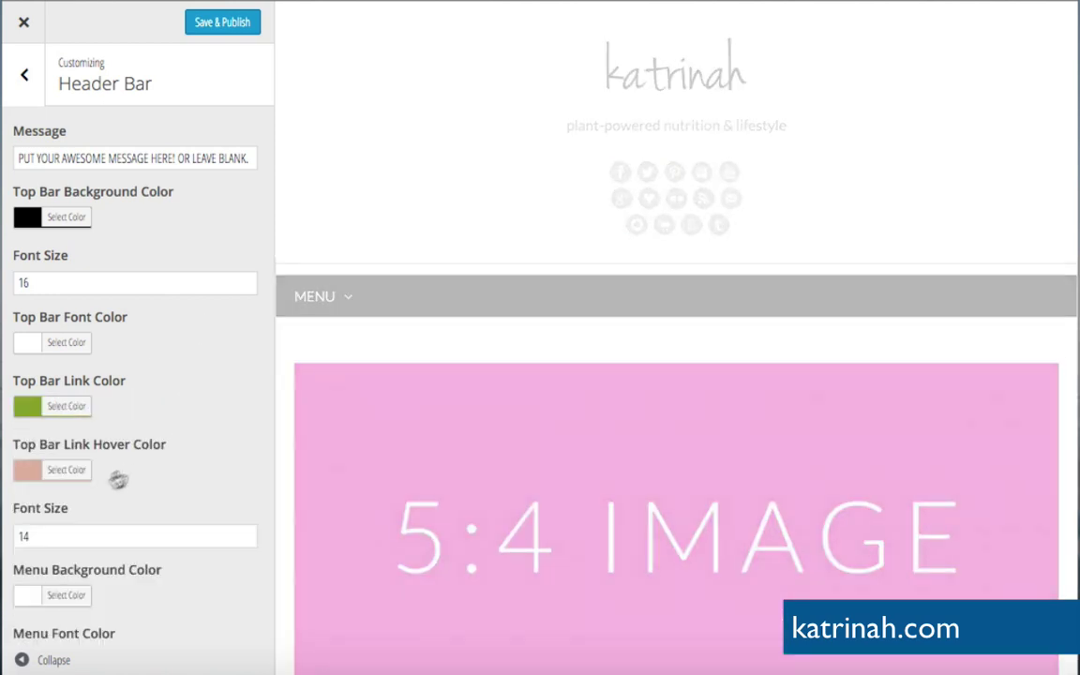
click(71, 472)
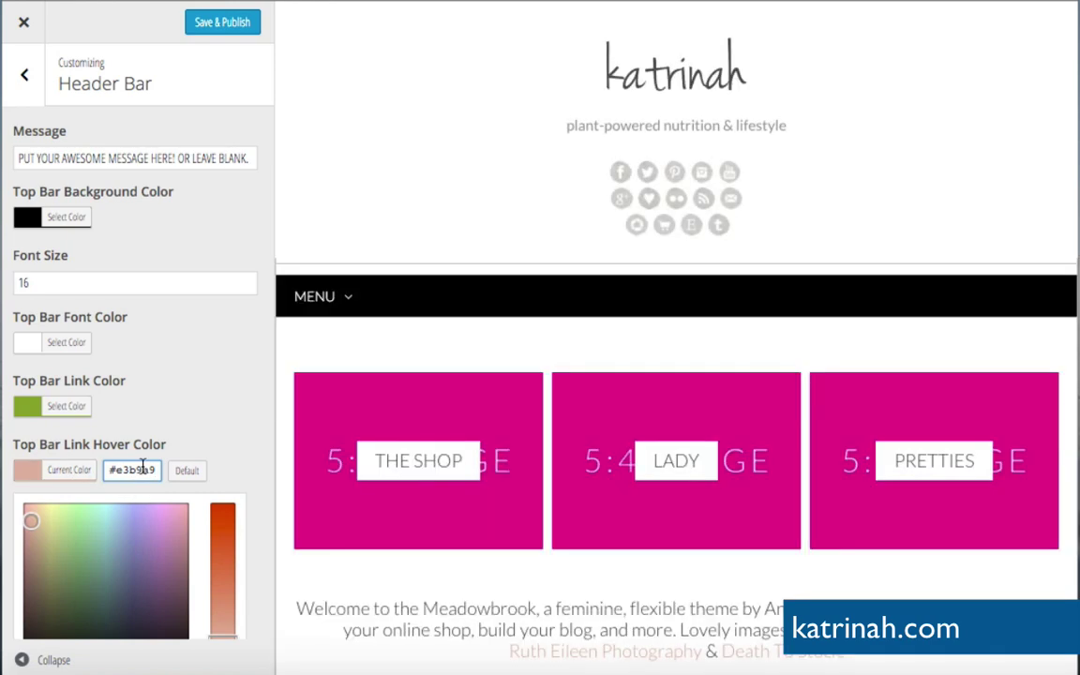
key(ctrl+a)
key(ctrl+v)
click(203, 436)
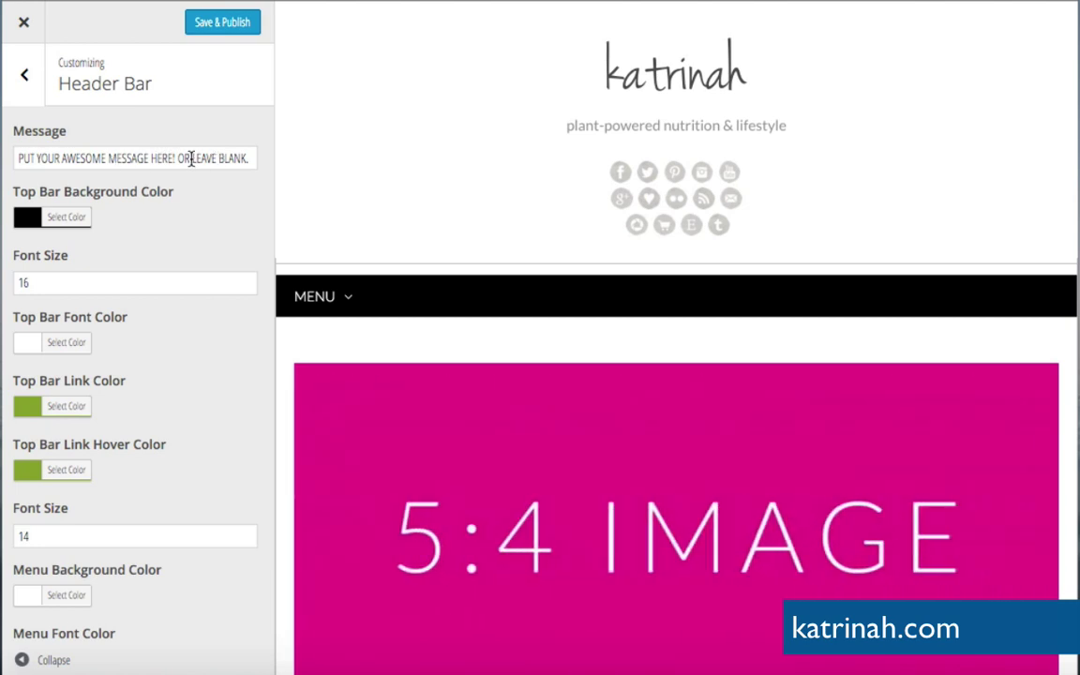
- Replace the placeholder top bar message with 'Sign up to receive fresh vegan recipes.'
triple_click(107, 157)
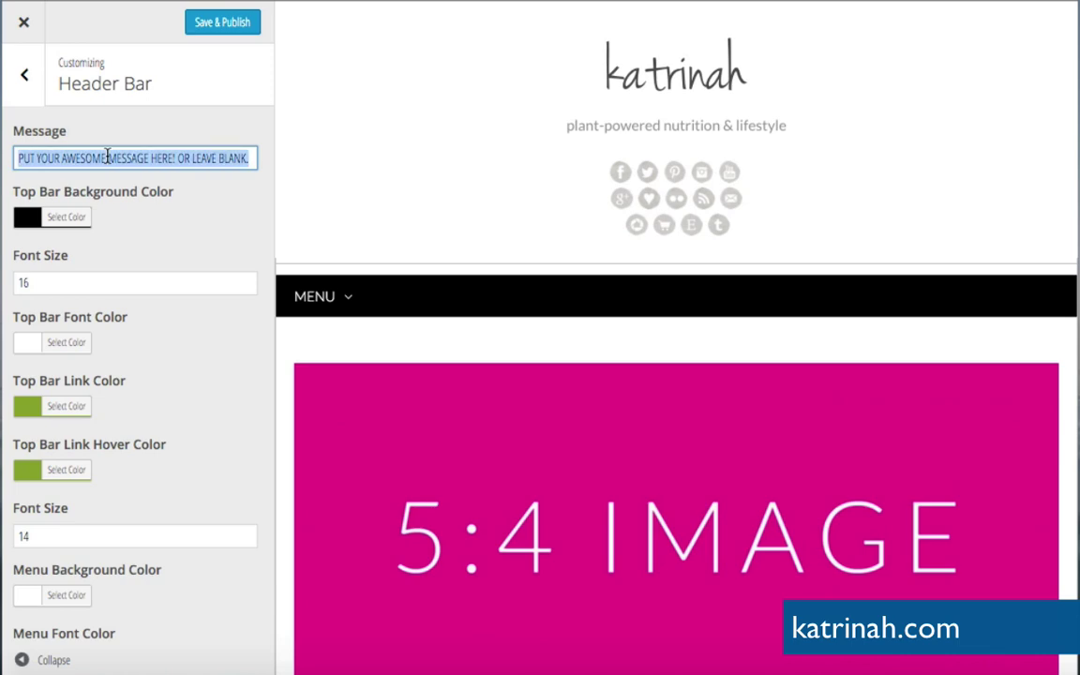
key(BackSpace)
text(Sign up to receive fresh vegan recipes. Click here!)
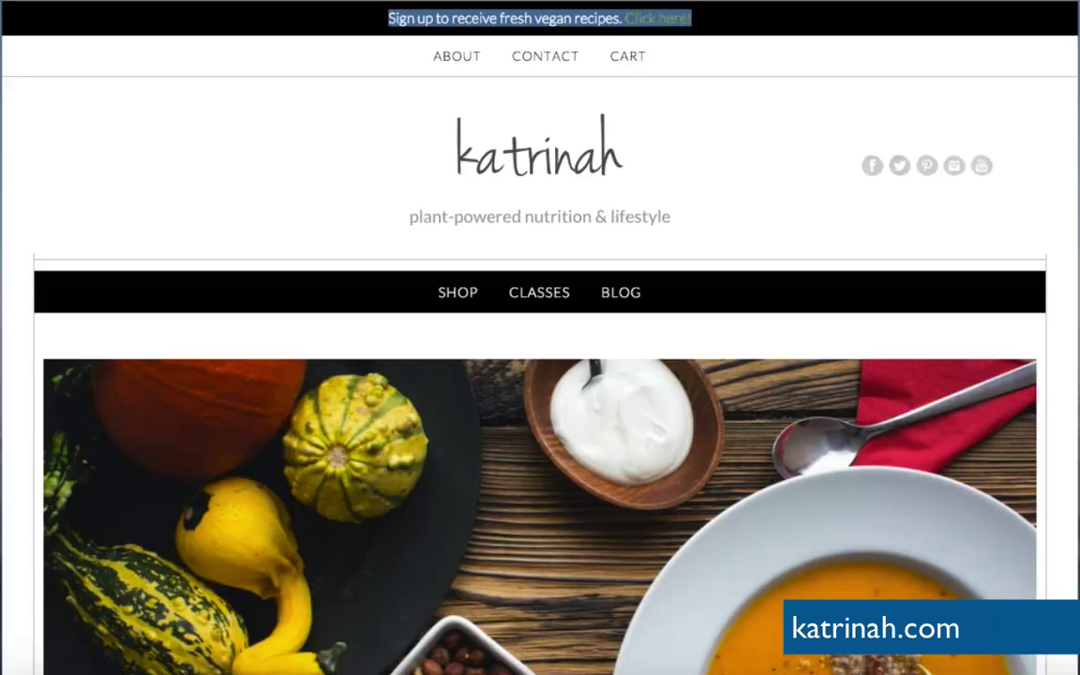
click(191, 134)
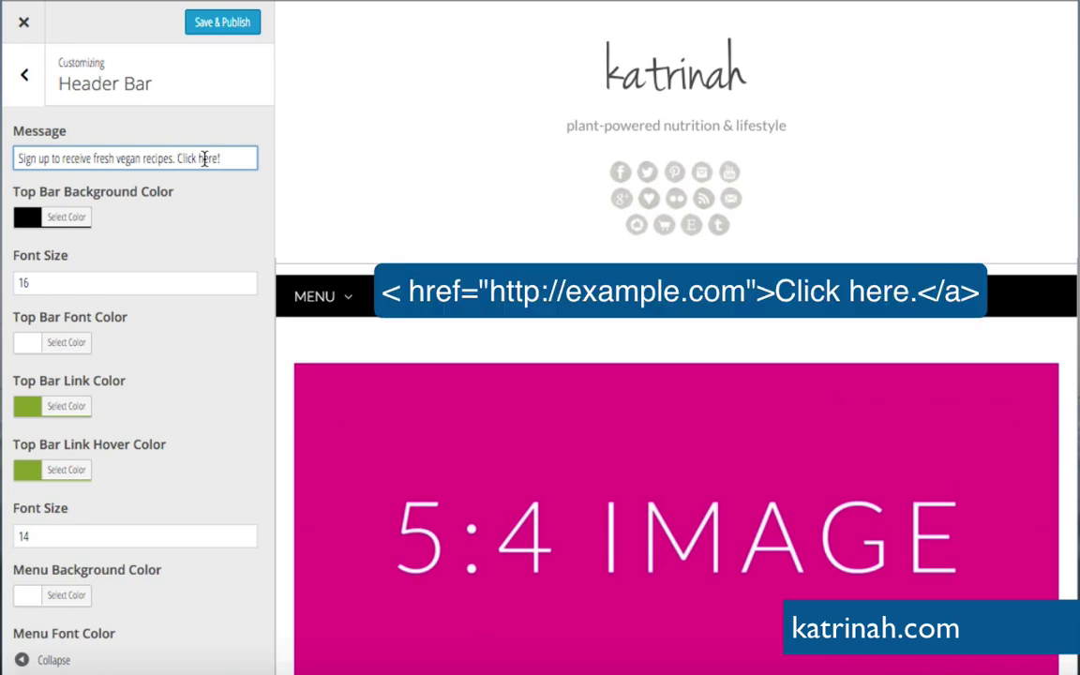
- Wrap 'Click here!' in an <a href> link to the site's join page and refresh the preview
text(<a href)
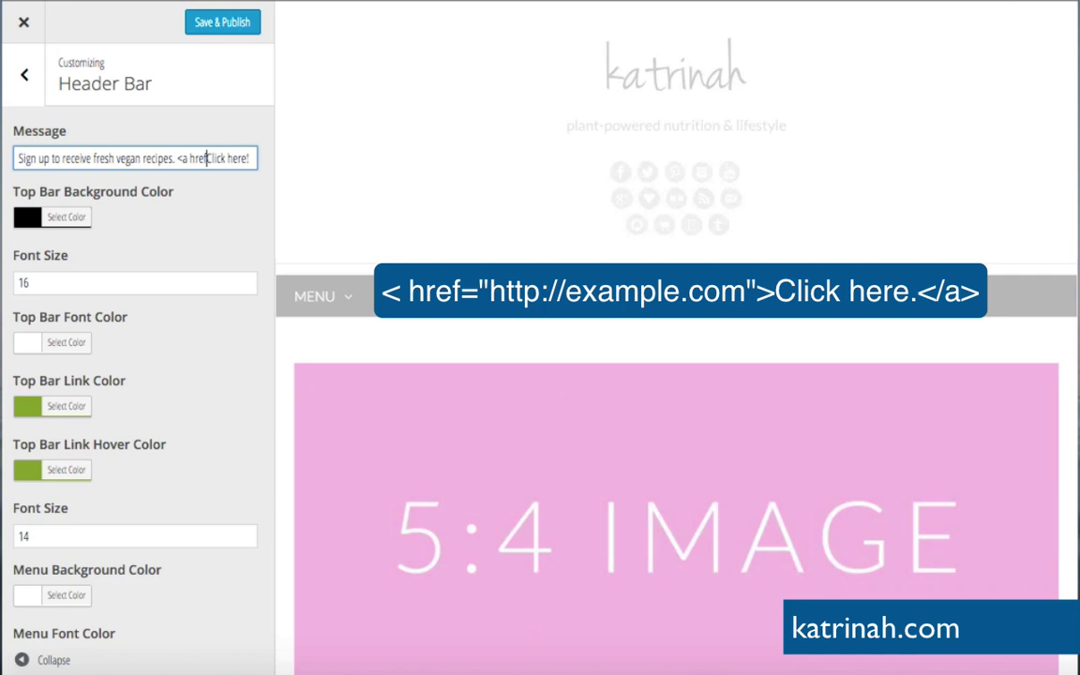
text(="")
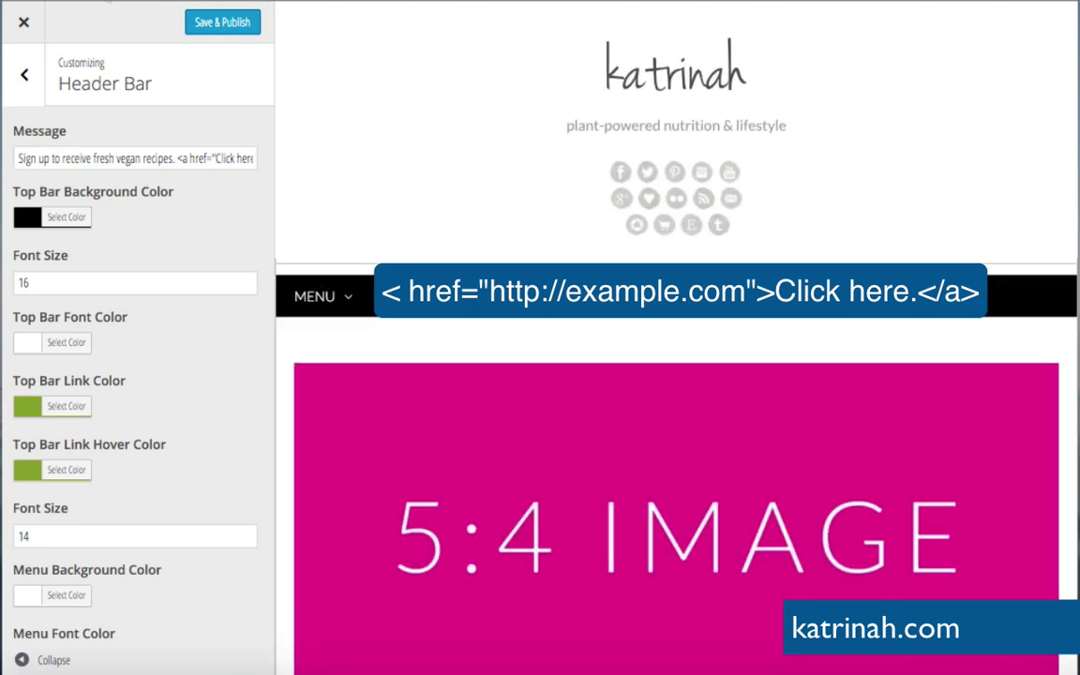
click(215, 159)
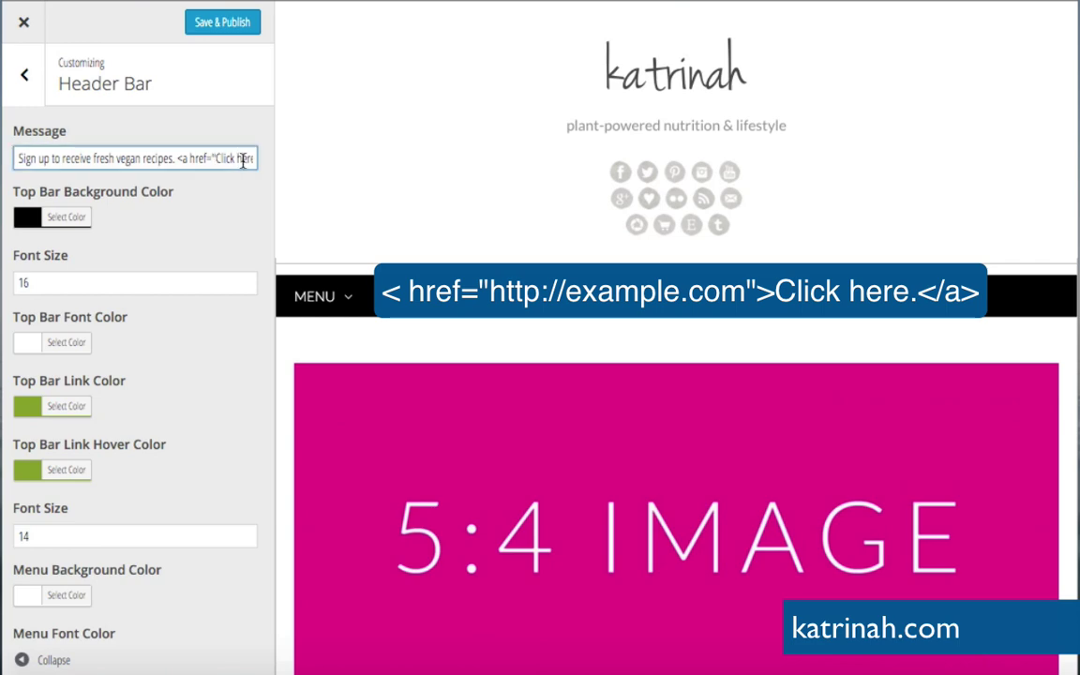
text(http://demo2.katrinah.com/)
text(join)
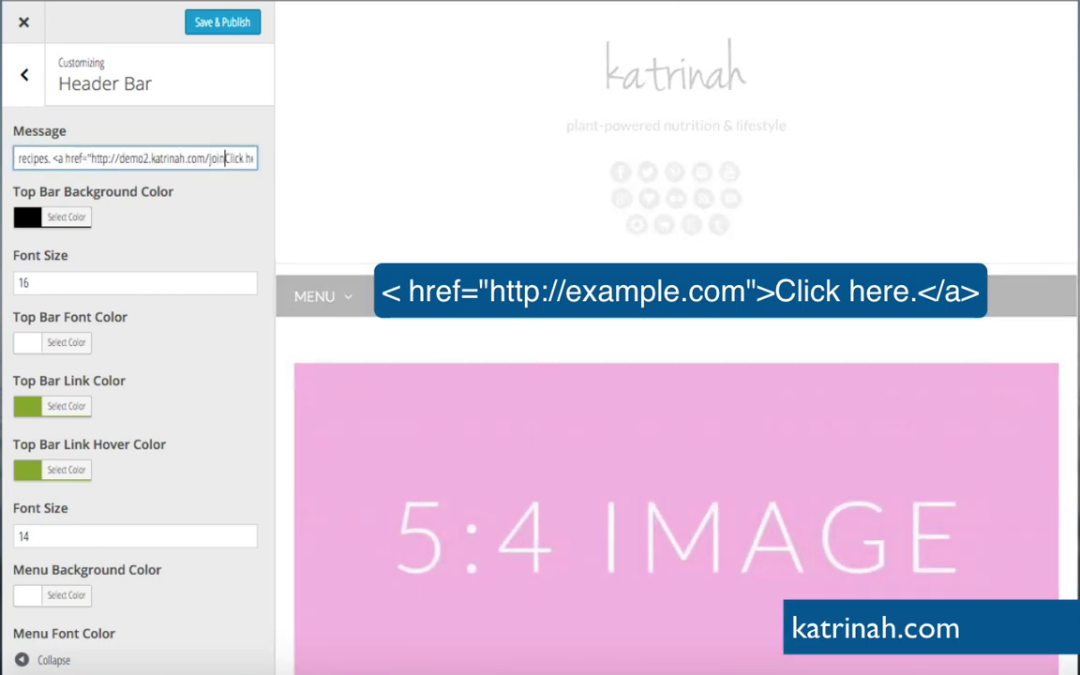
text(")
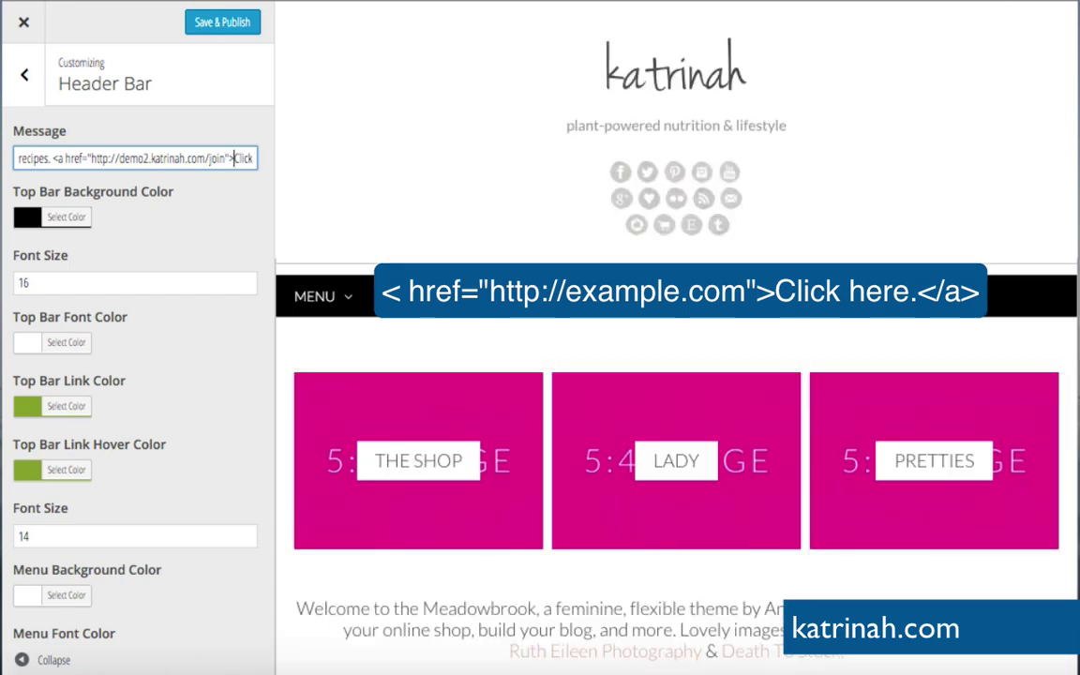
text(>)
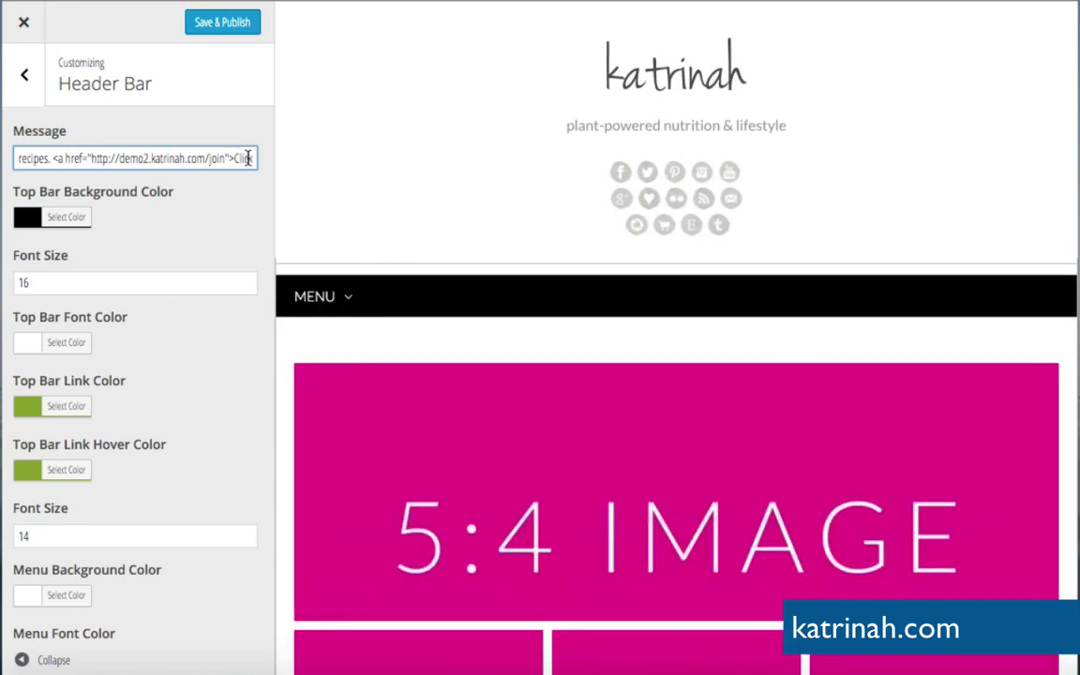
drag(254, 157, 268, 155)
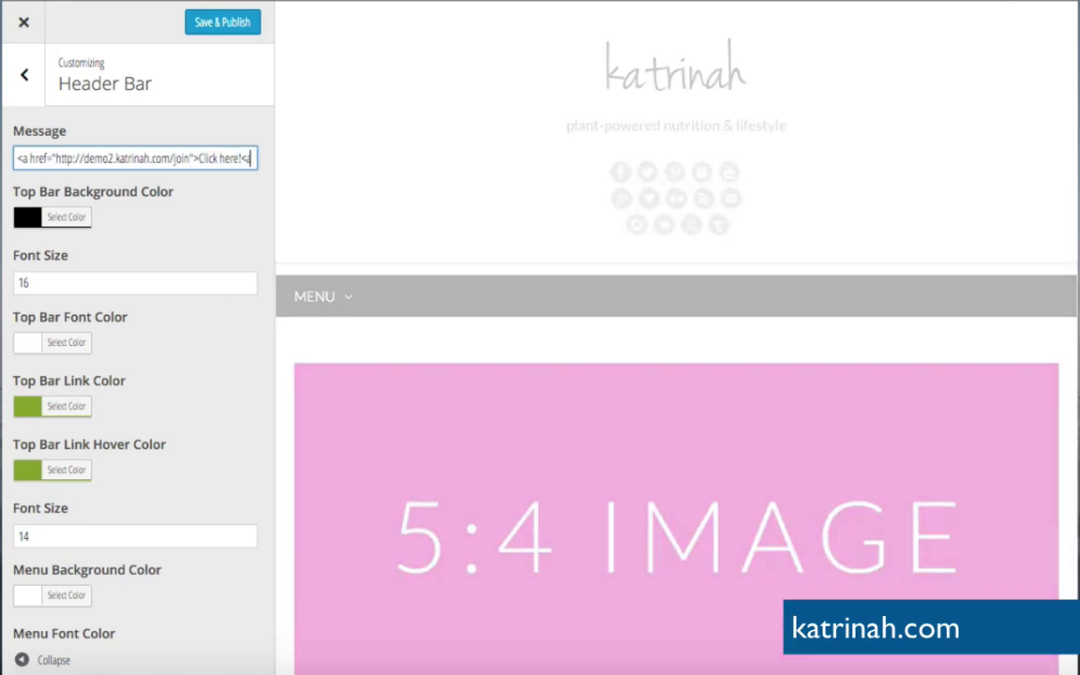
click(198, 231)
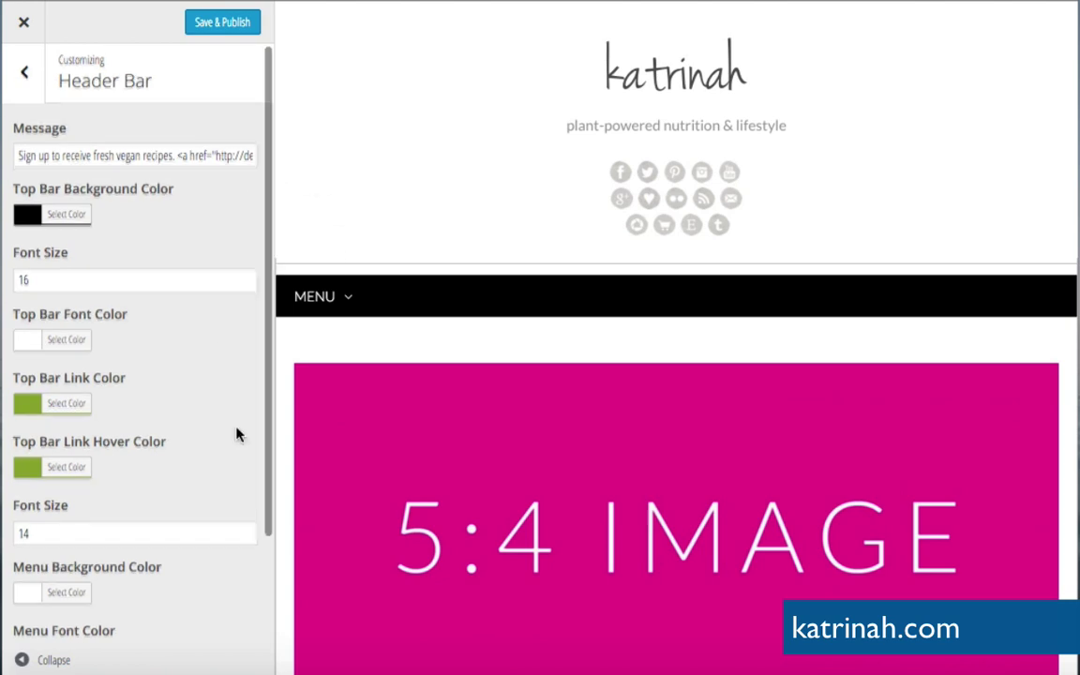
scroll(236, 434, down, 2)
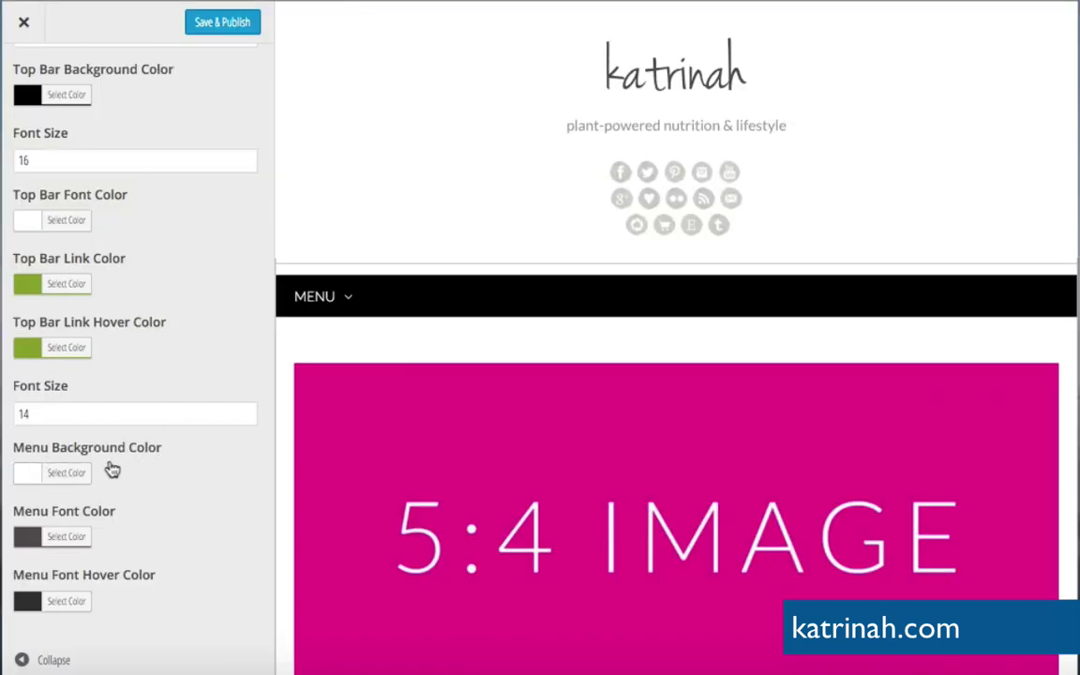
- Make the menu font colour black, leaving the menu background unchanged, and Save & Publish the header bar
click(75, 473)
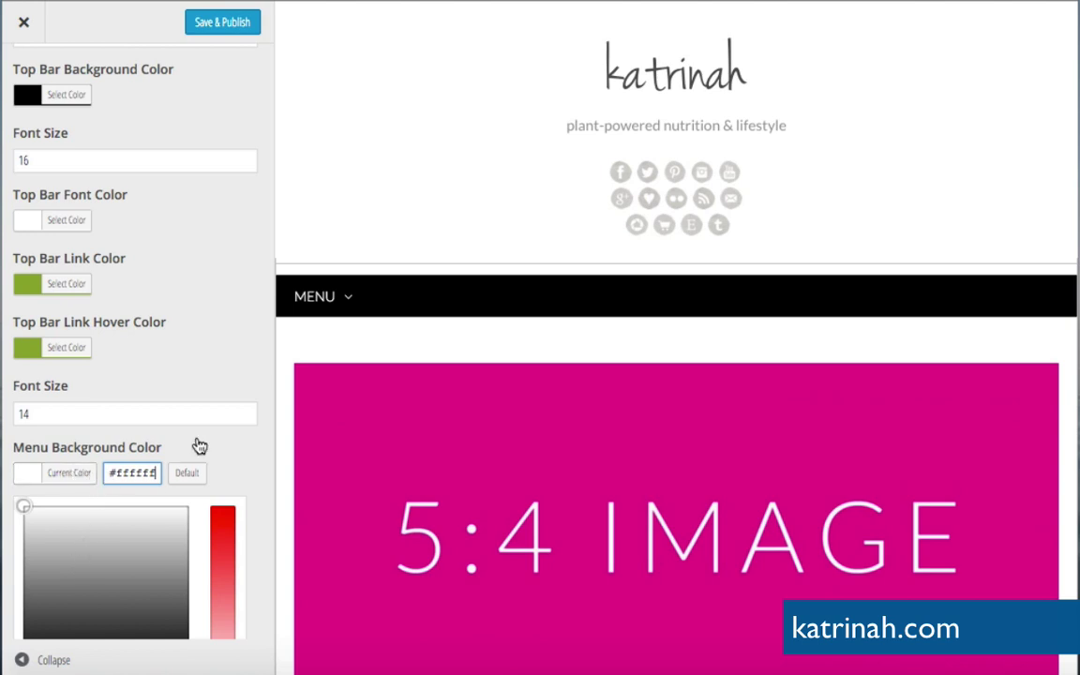
scroll(234, 564, down, 2)
click(234, 565)
click(70, 535)
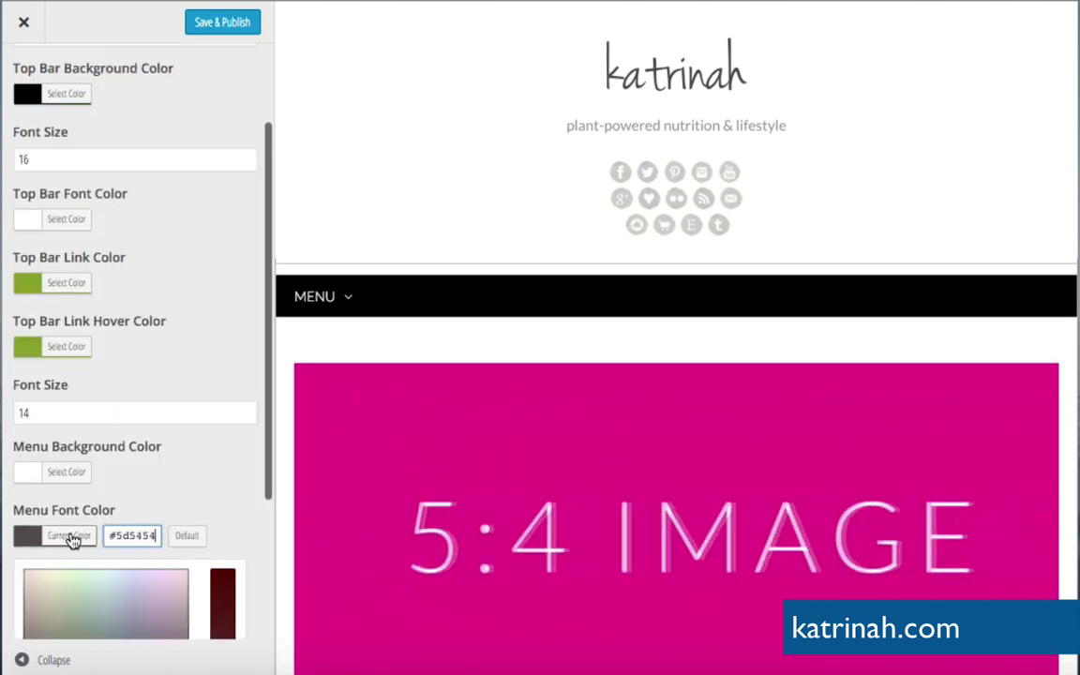
scroll(239, 497, down, 3)
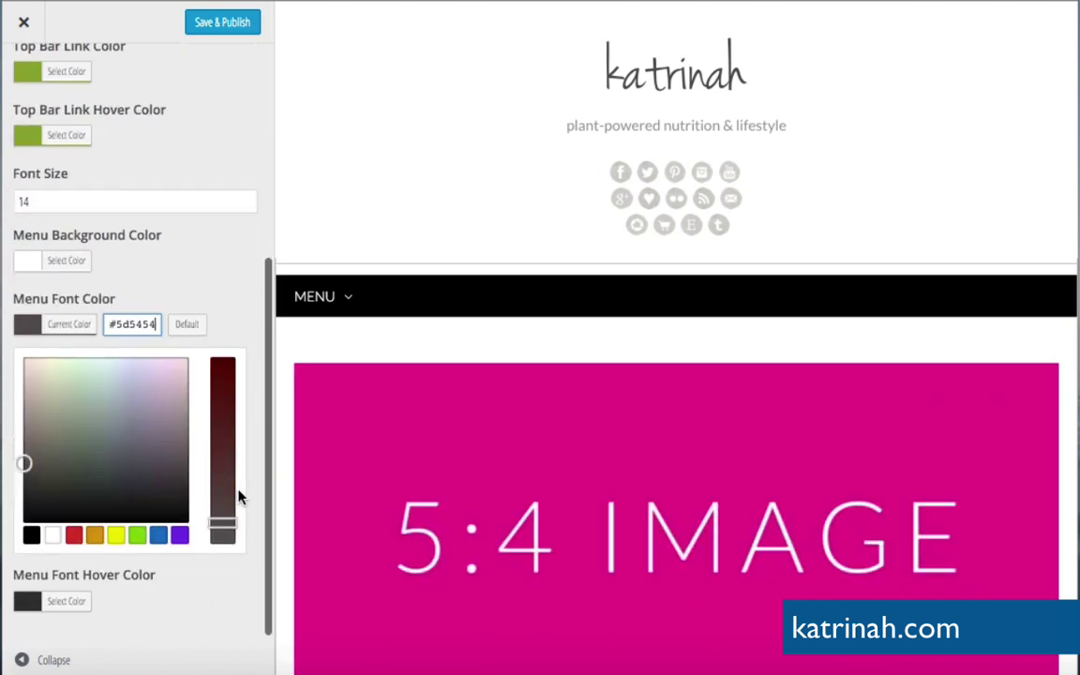
click(30, 535)
click(216, 304)
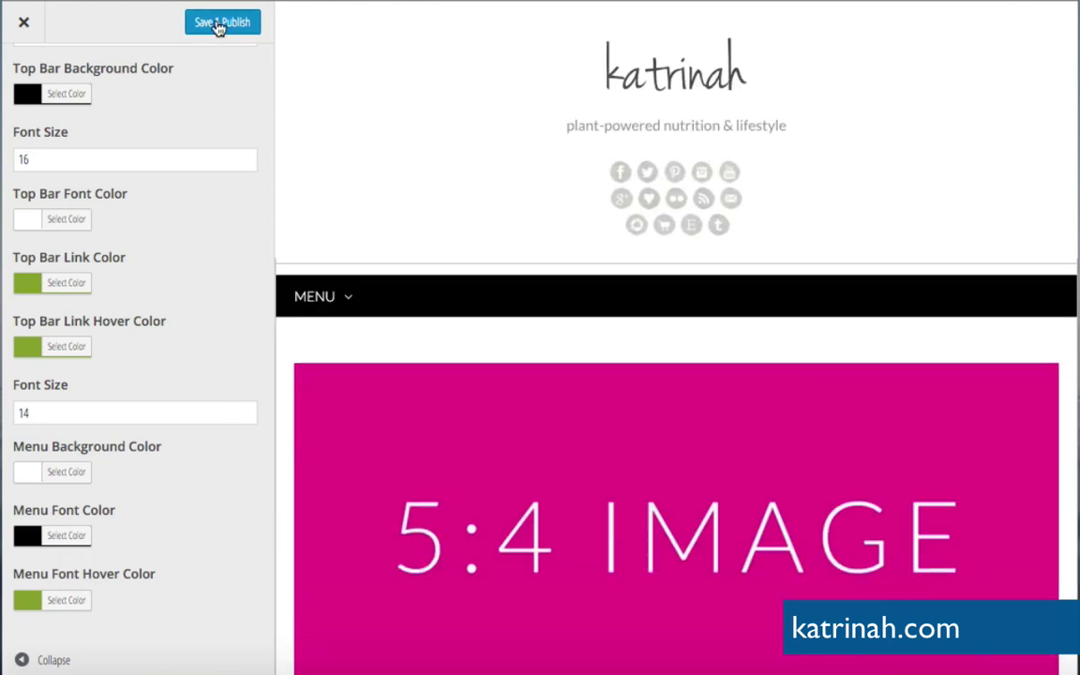
click(218, 28)
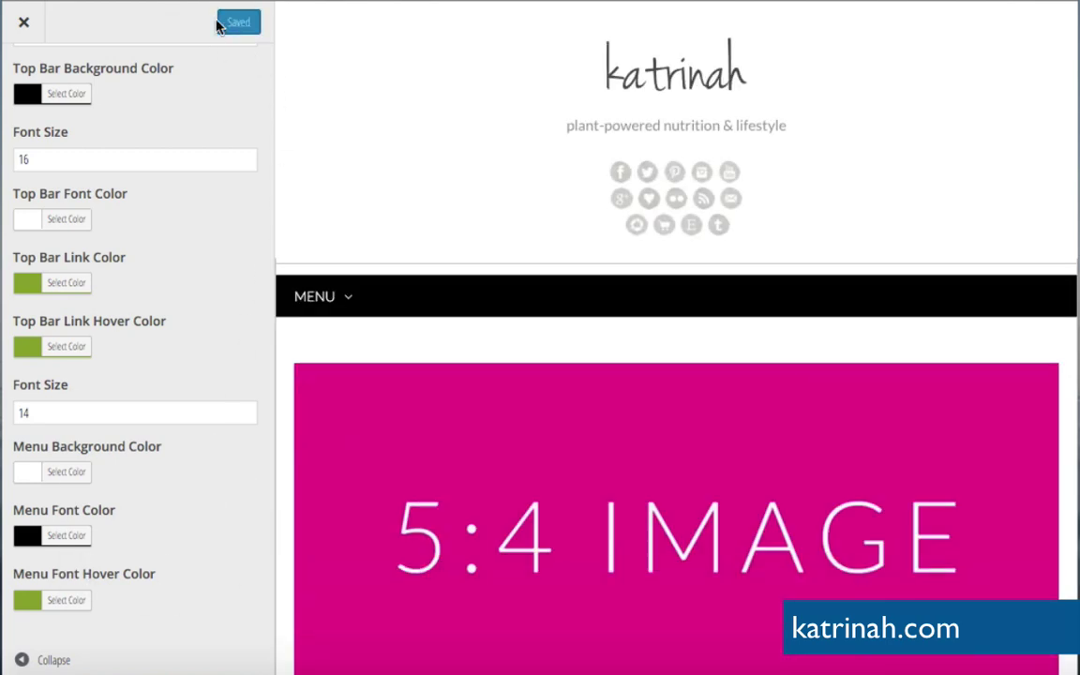
scroll(181, 249, up, 3)
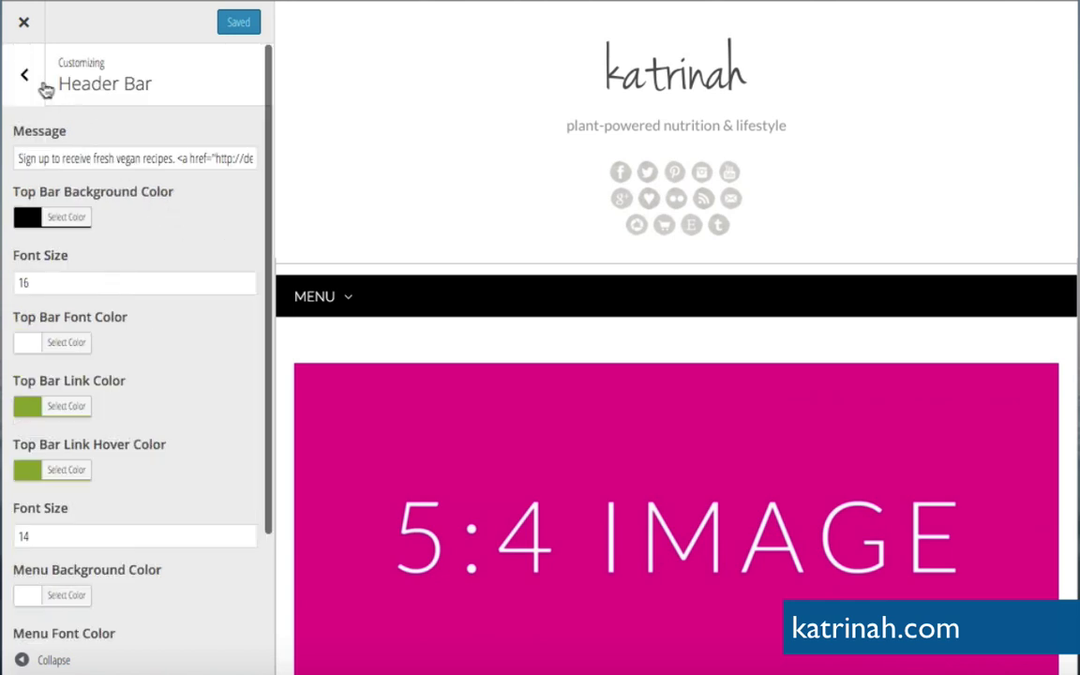
- Exit the Customizer to the Dashboard and go to Appearance > Menus
click(26, 87)
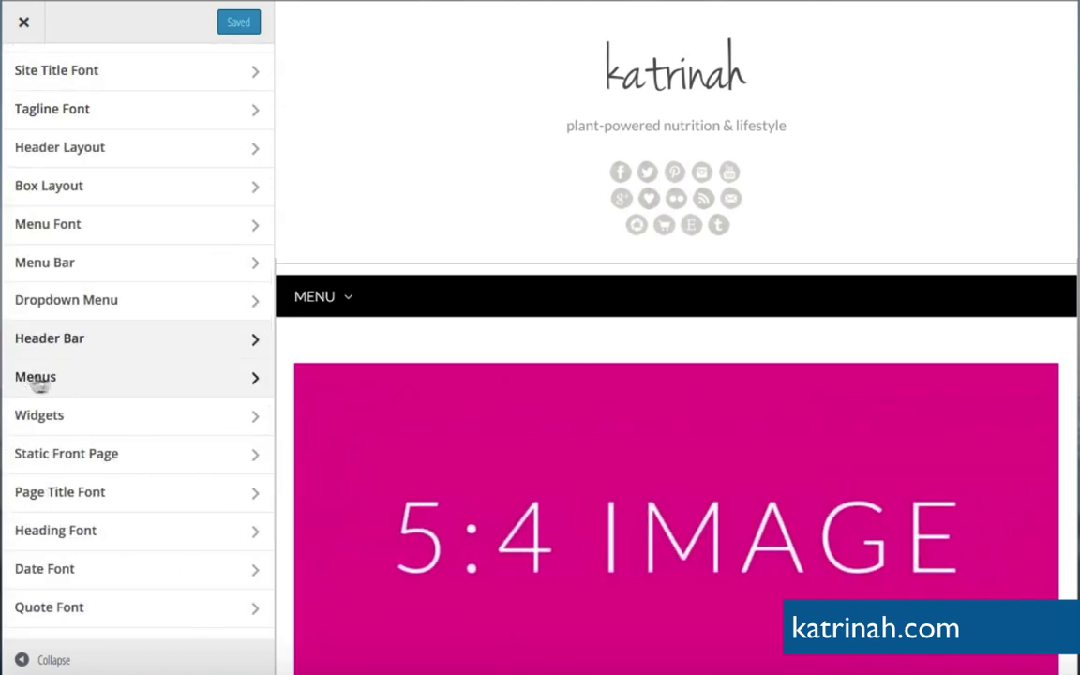
click(85, 379)
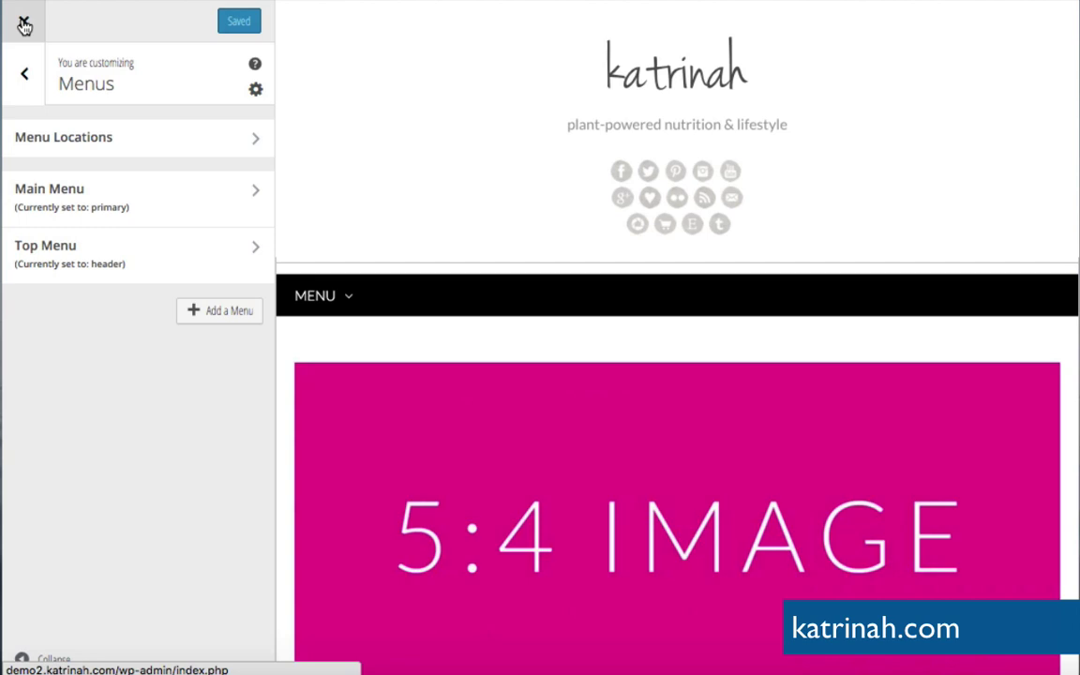
click(24, 25)
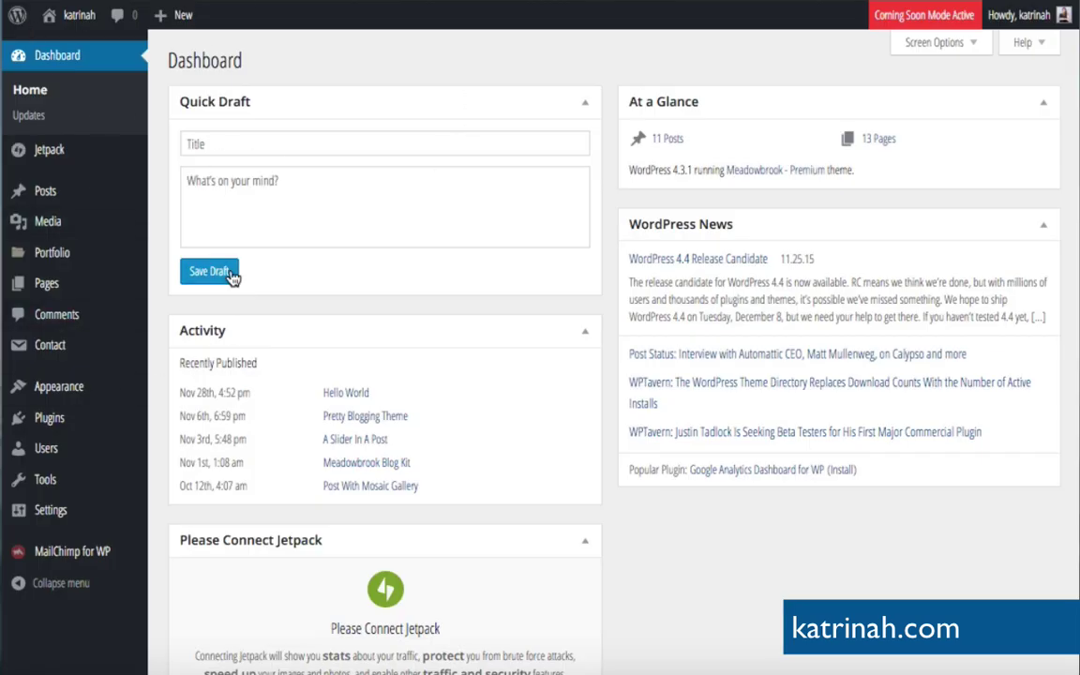
mouse_move(69, 393)
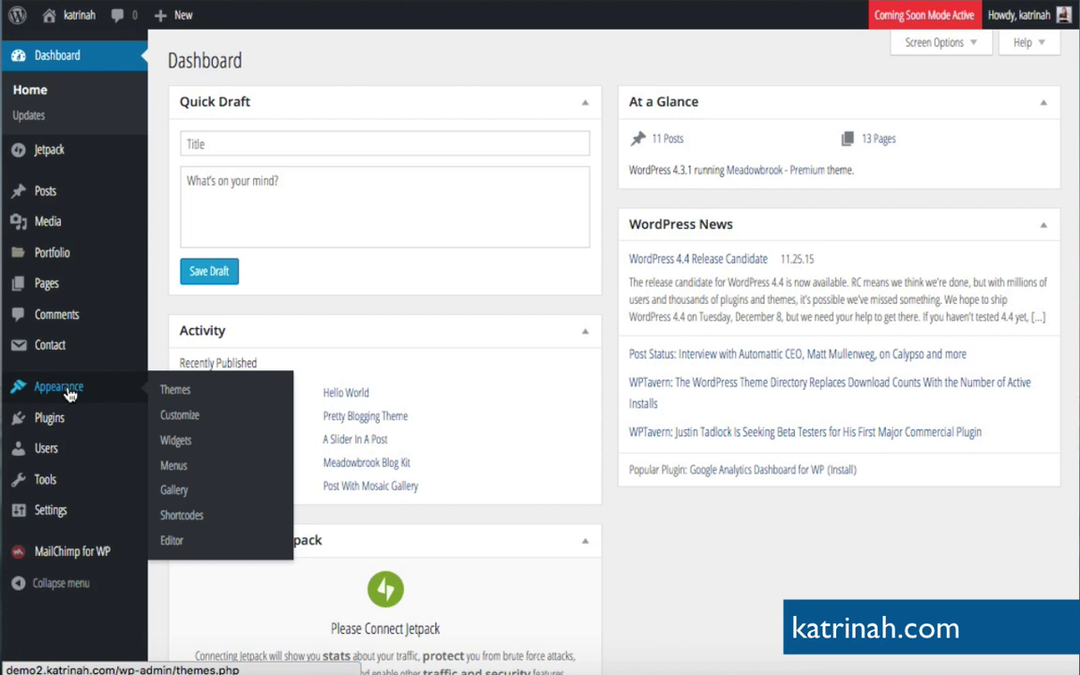
click(172, 468)
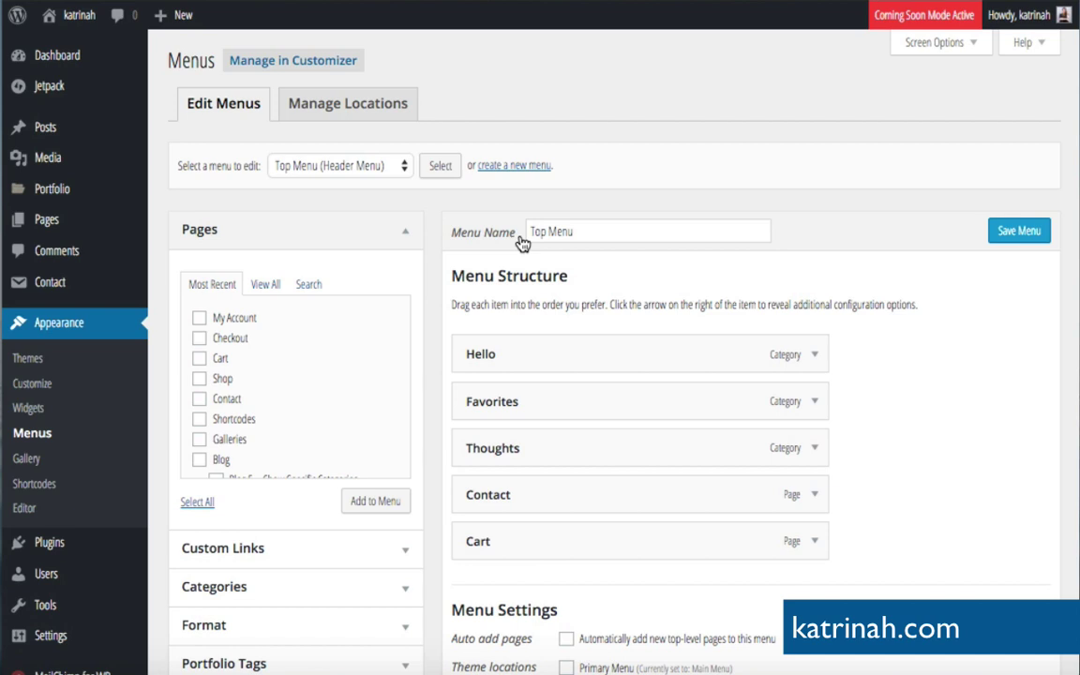
- Keep Top Menu selected and remove the Hello item from it
click(319, 167)
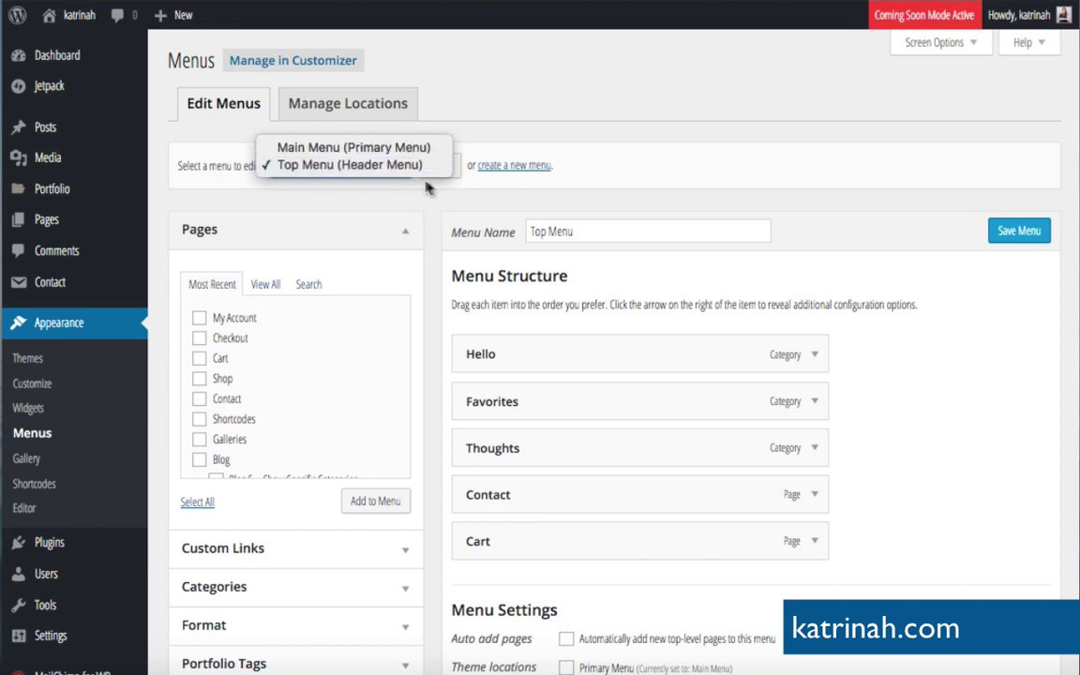
click(942, 408)
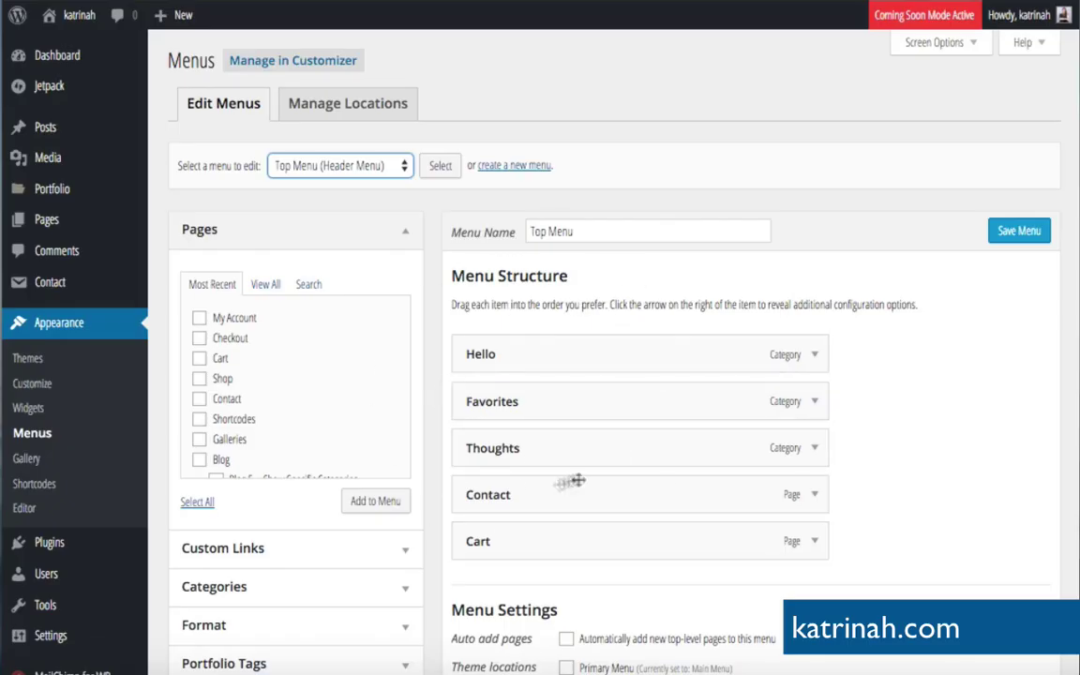
click(812, 361)
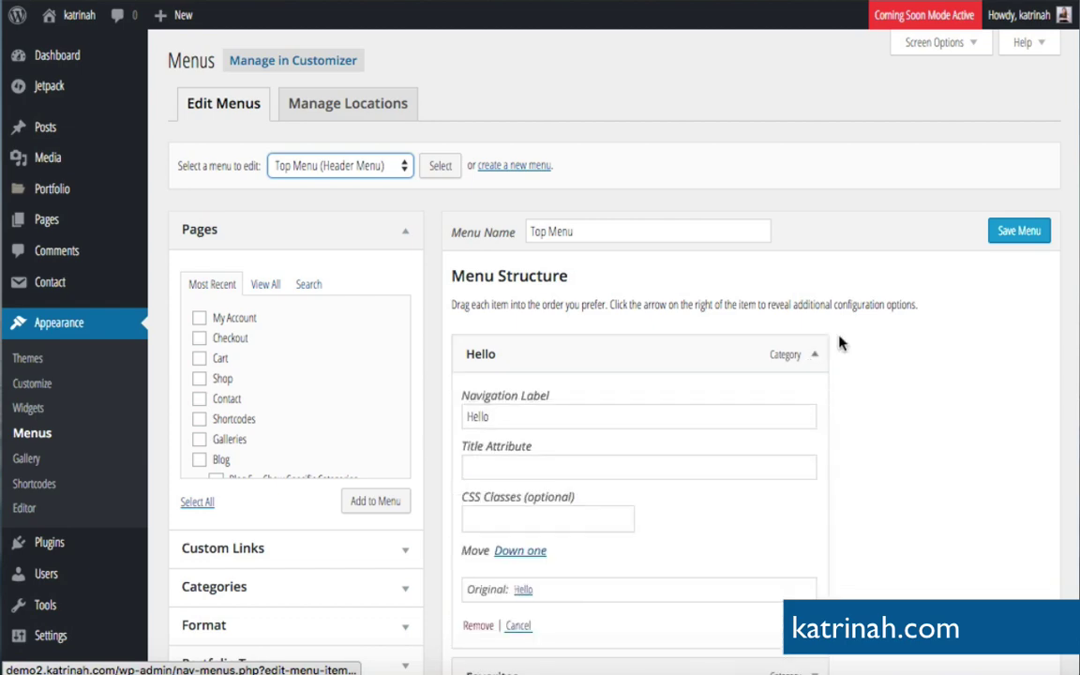
click(815, 359)
click(814, 361)
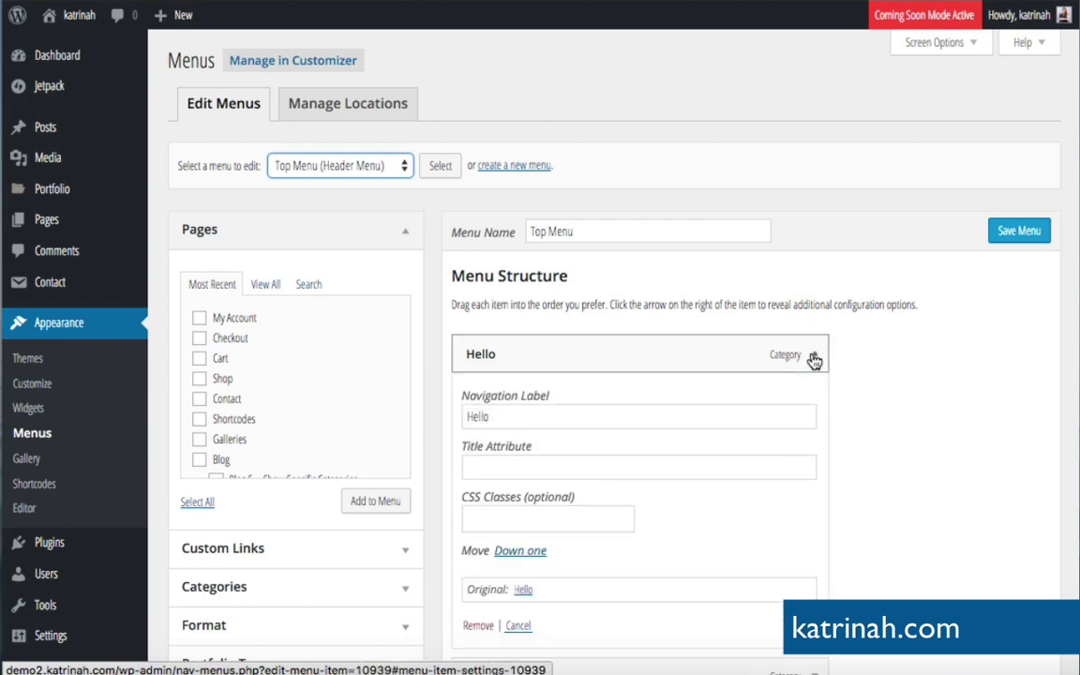
scroll(813, 360, down, 2)
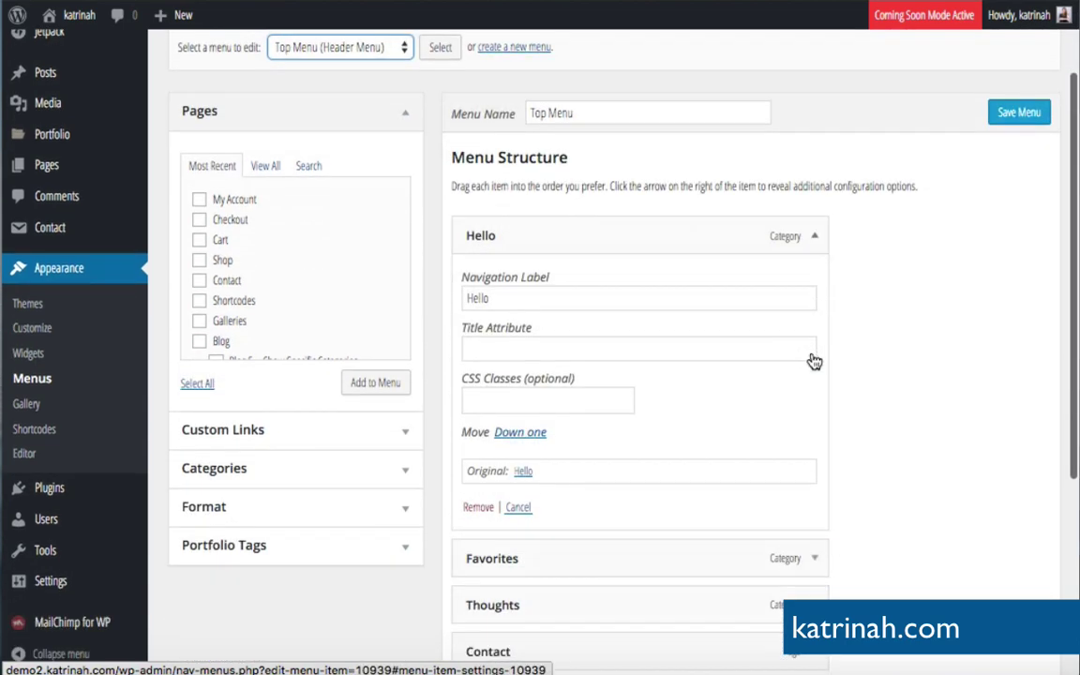
click(476, 509)
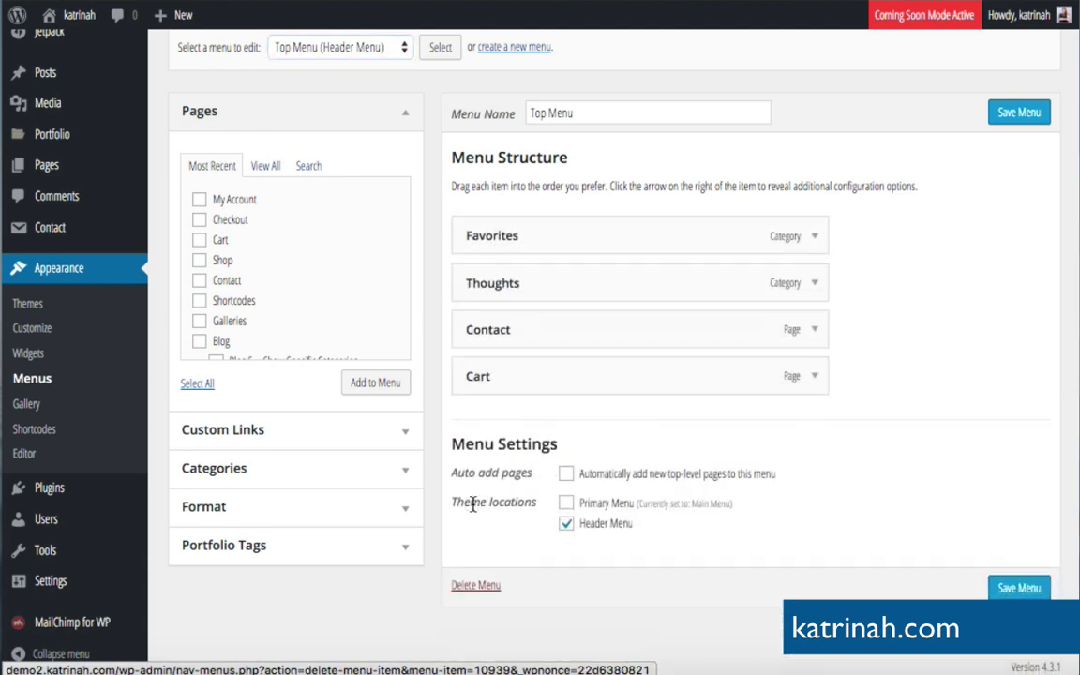
- Remove Favorites and Thoughts from the Top Menu and save it, leaving Contact and Cart
click(815, 238)
click(477, 509)
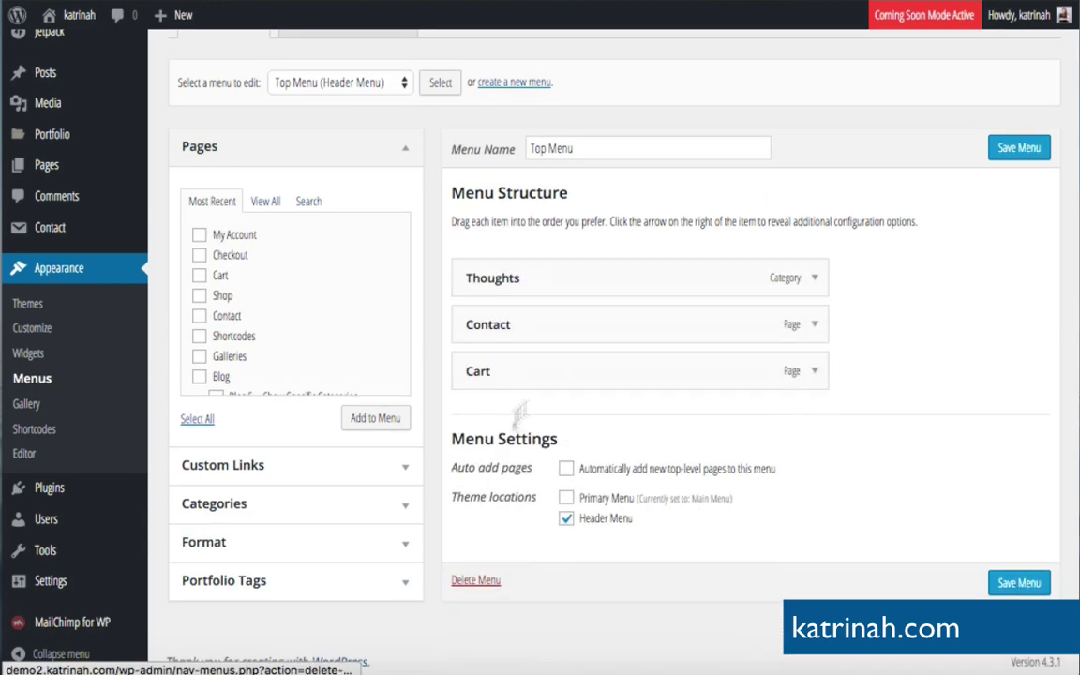
click(815, 277)
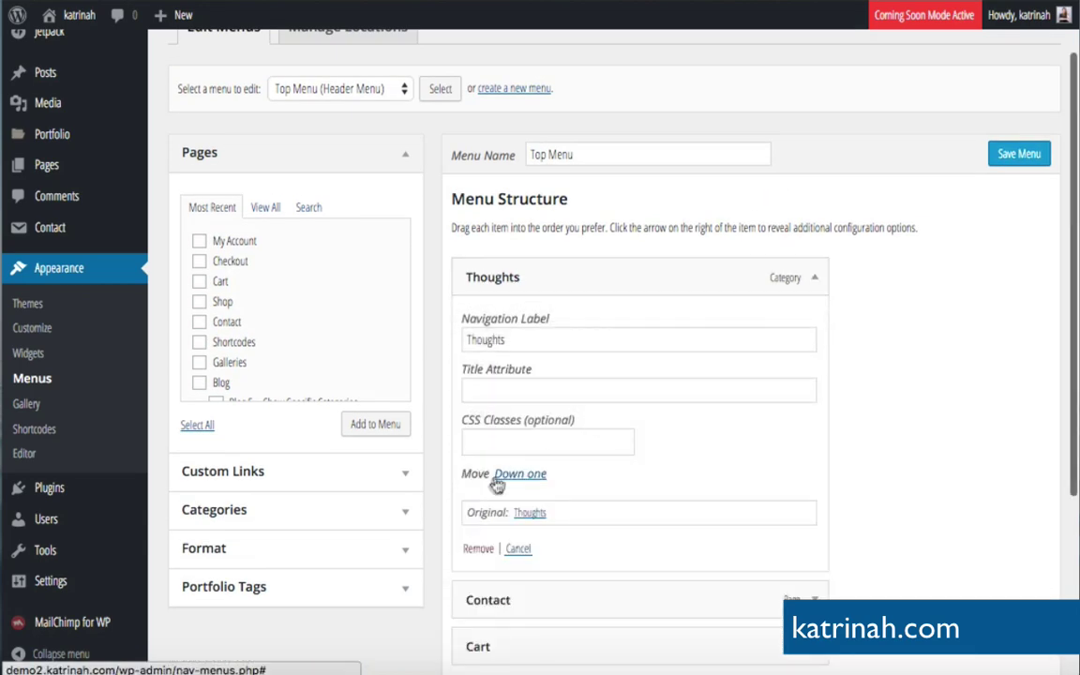
click(480, 549)
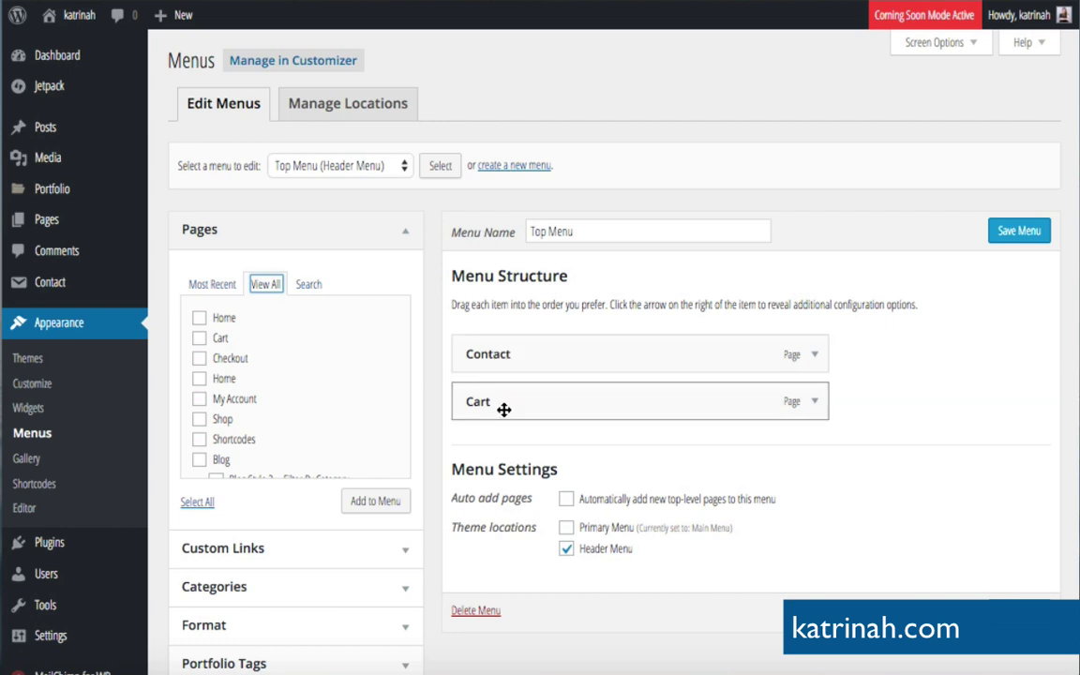
click(1011, 234)
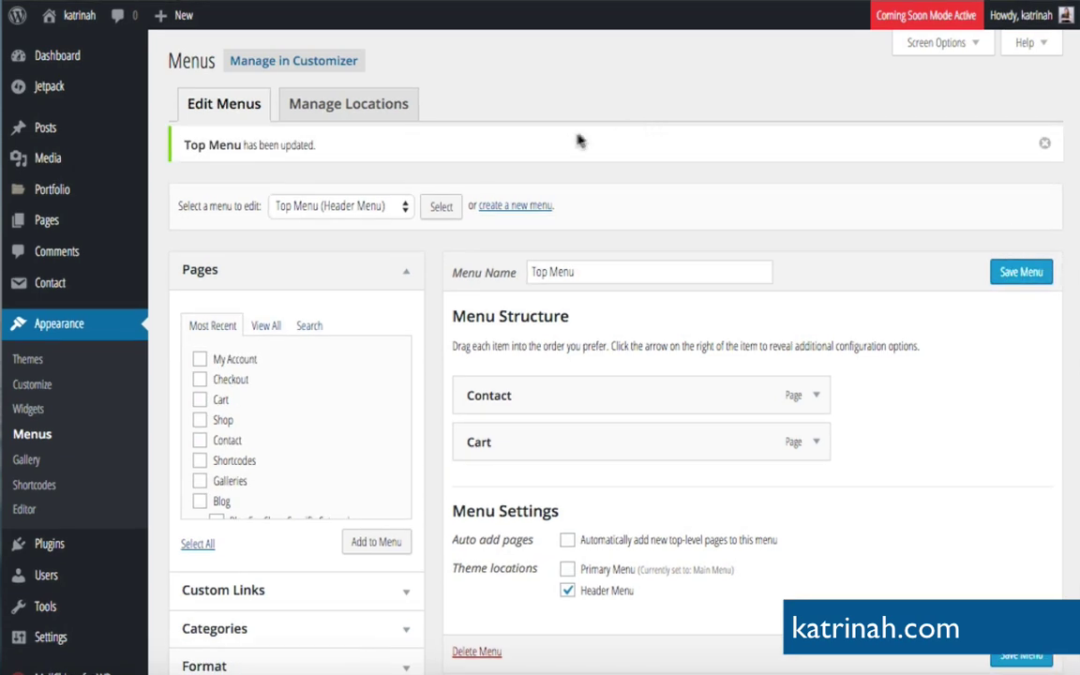
click(304, 208)
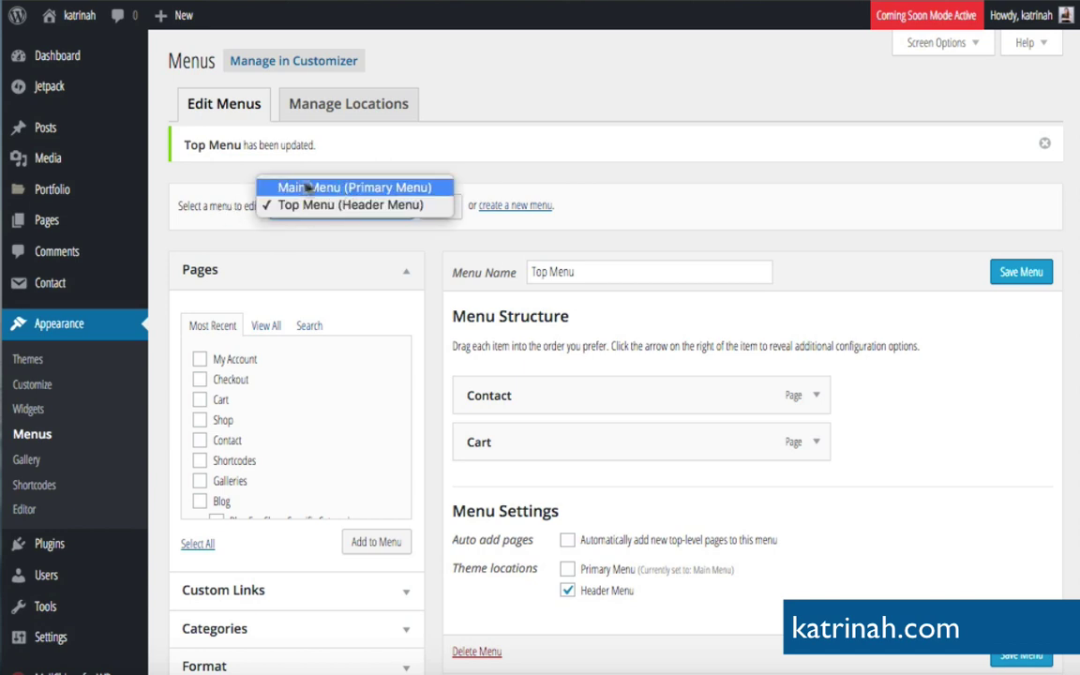
- Load the Main Menu into the menu editor
click(366, 190)
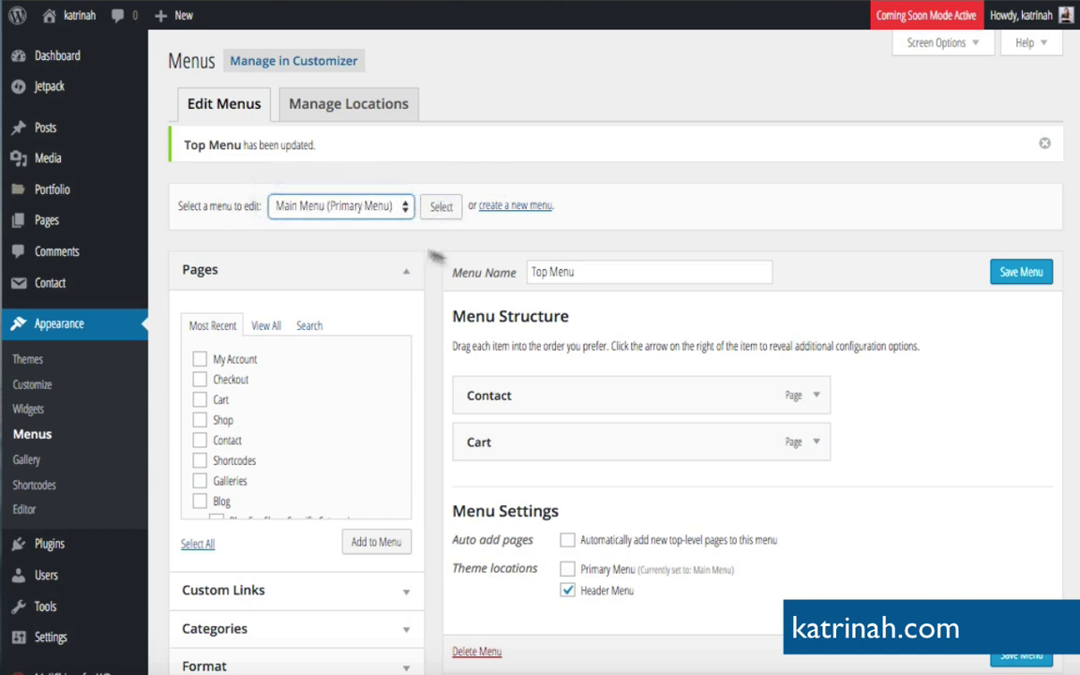
click(443, 210)
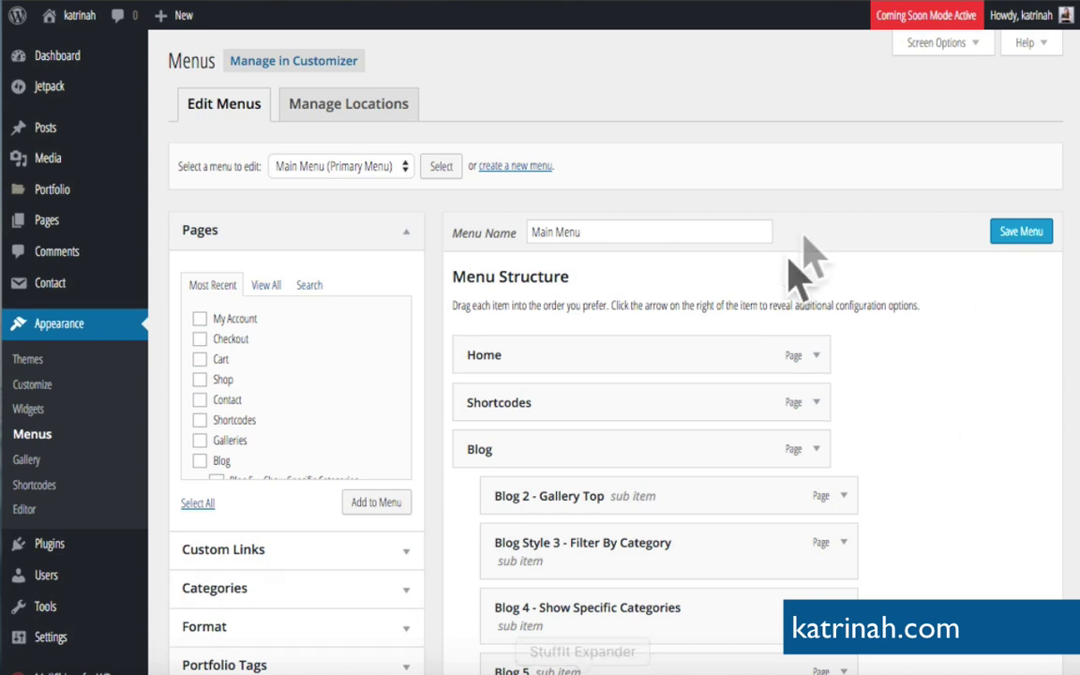
scroll(902, 361, down, 3)
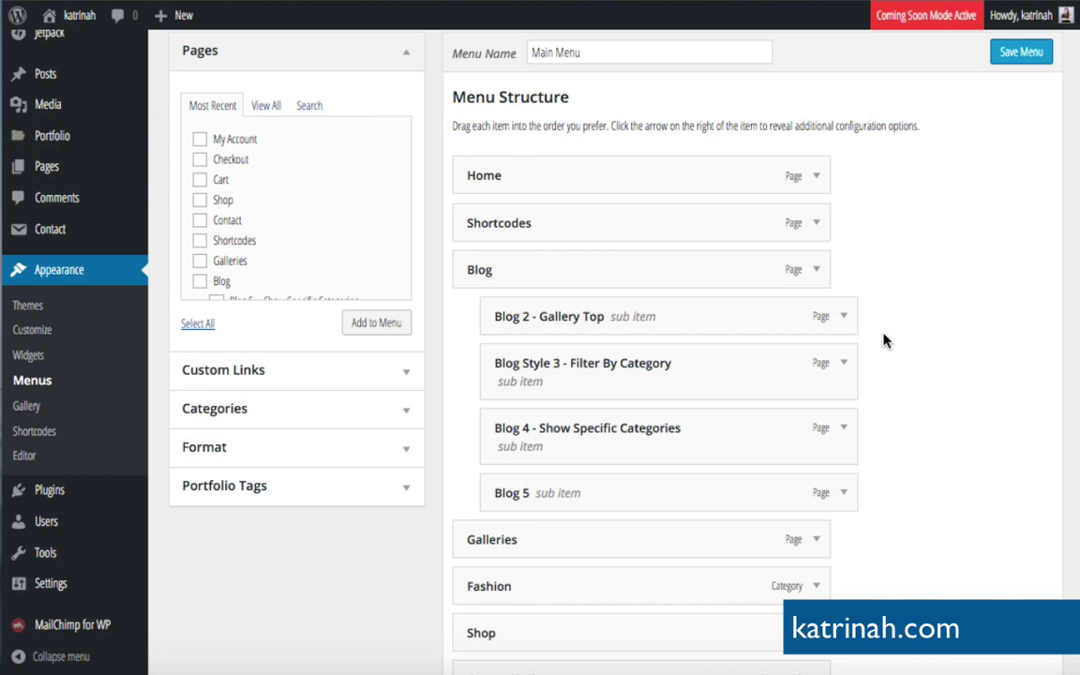
scroll(887, 340, down, 5)
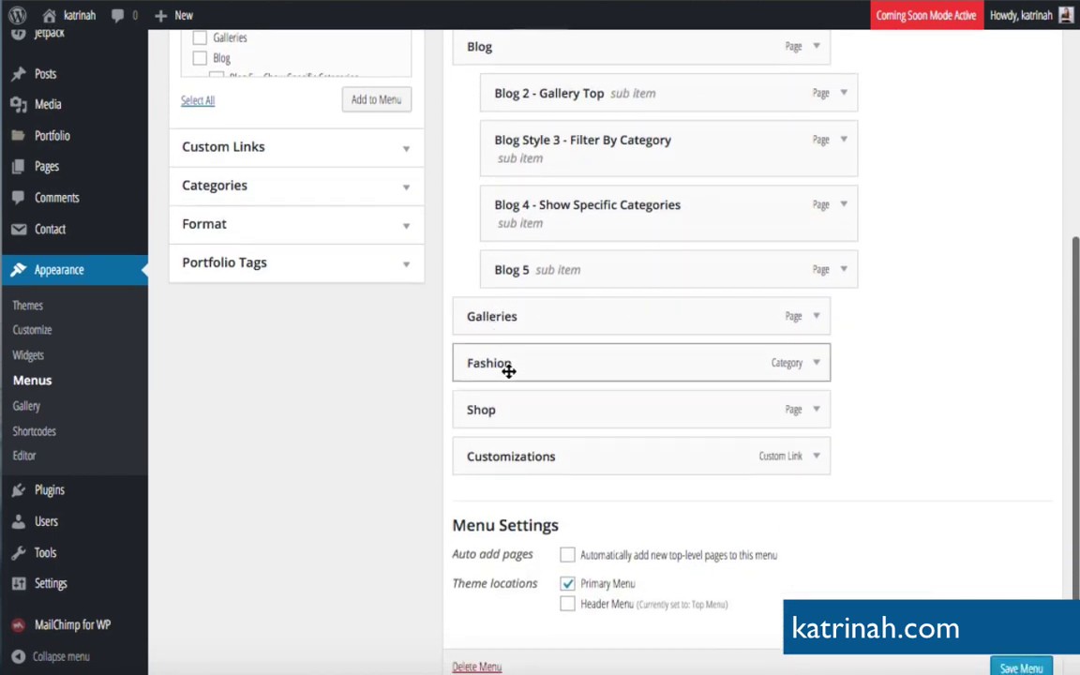
- Remove the Fashion, Customizations and Home items from the Main Menu
click(811, 368)
scroll(682, 474, down, 3)
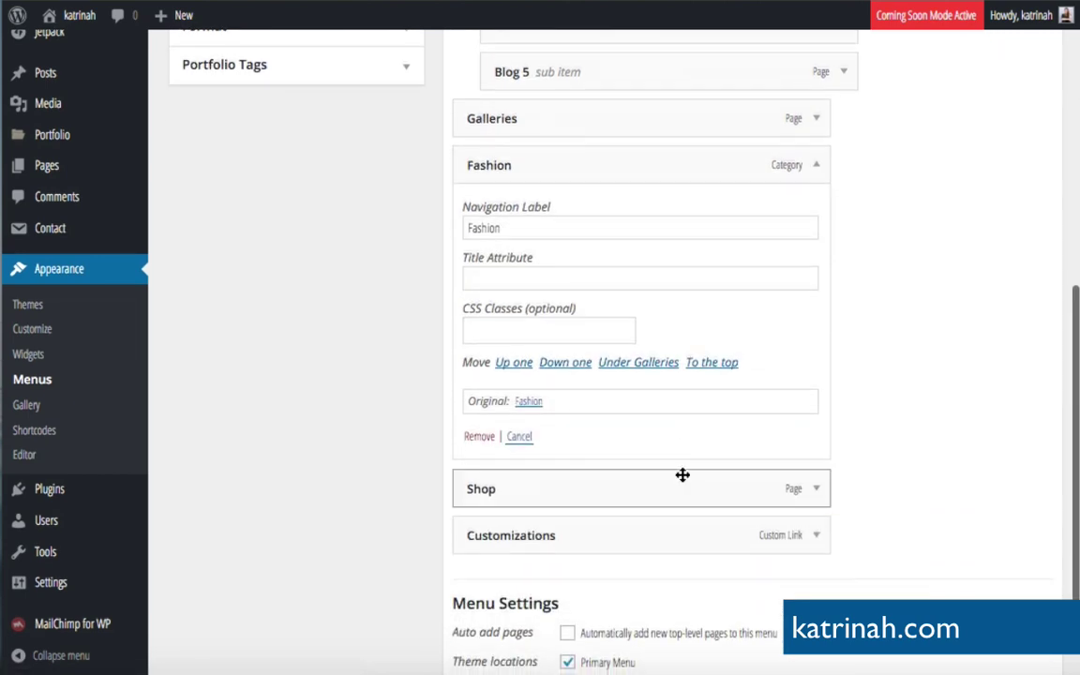
click(472, 437)
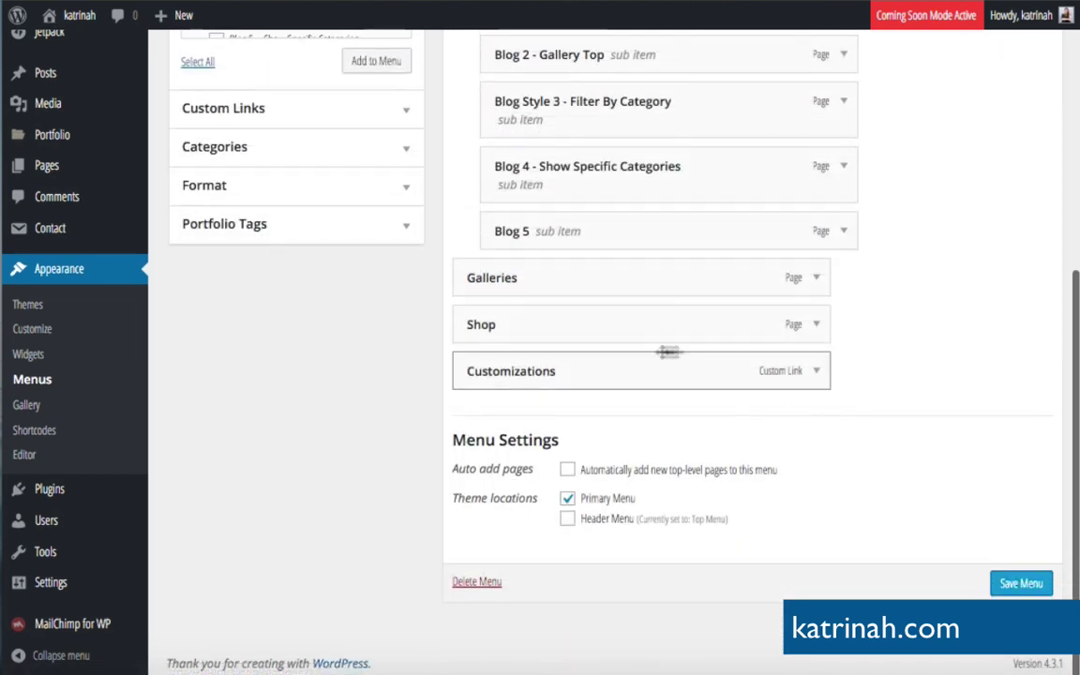
click(816, 372)
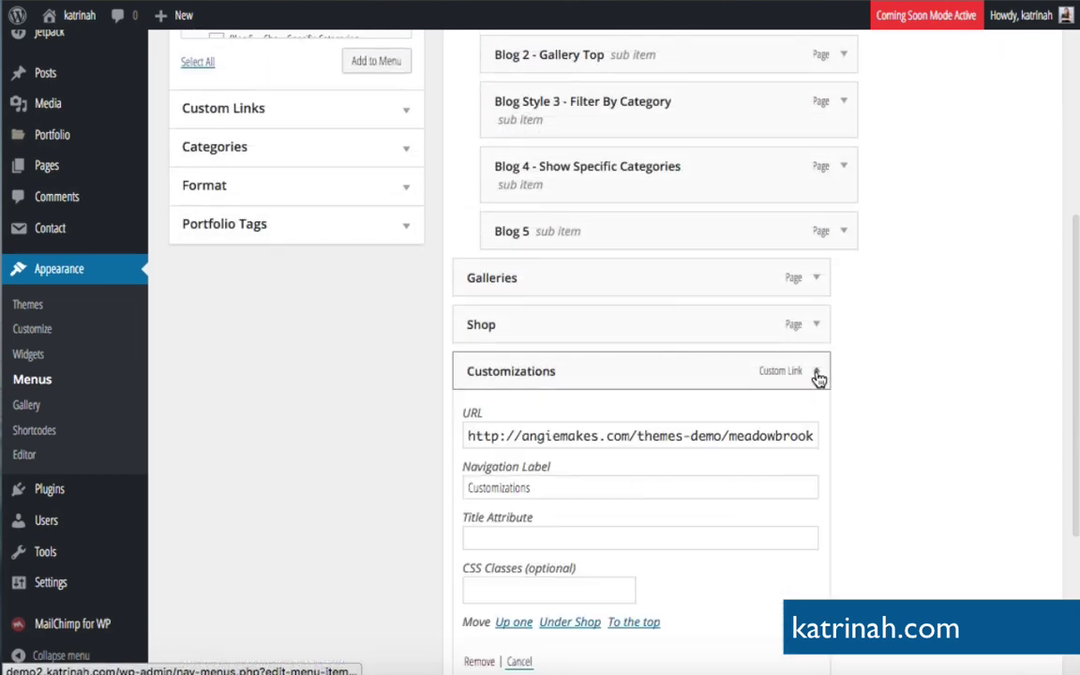
click(478, 663)
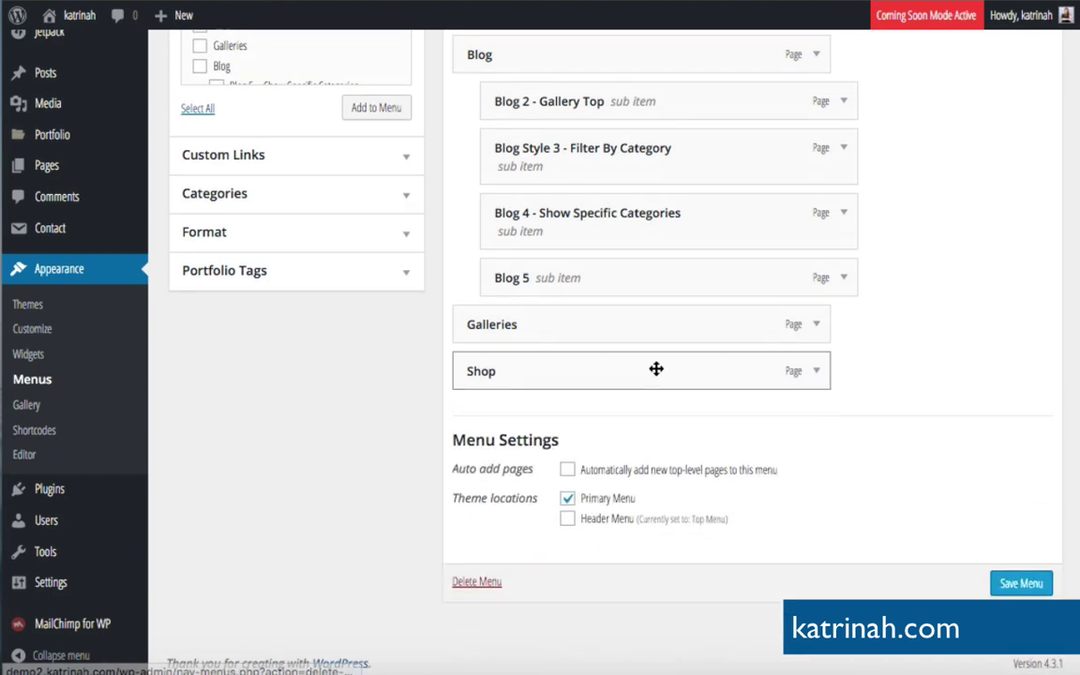
scroll(941, 239, up, 1)
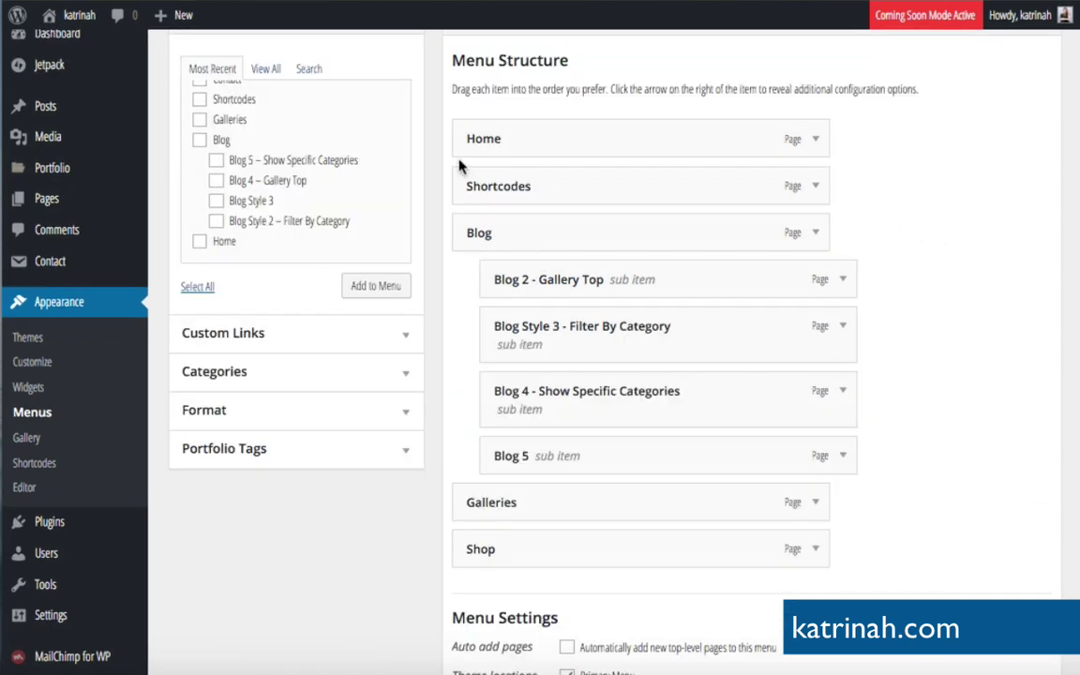
click(814, 139)
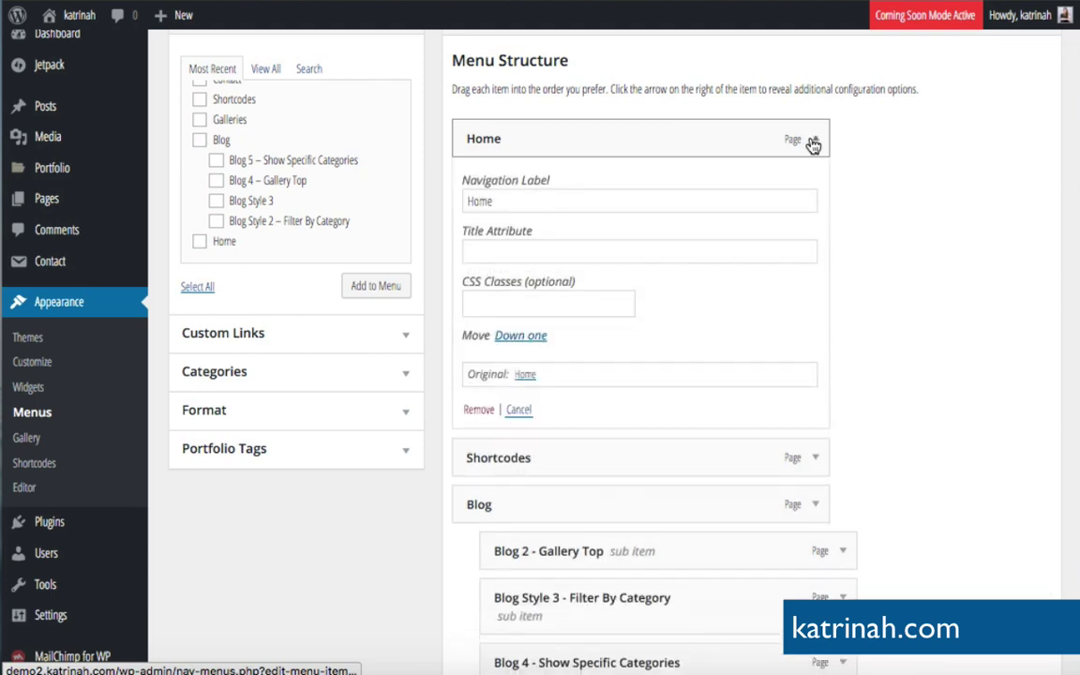
click(477, 413)
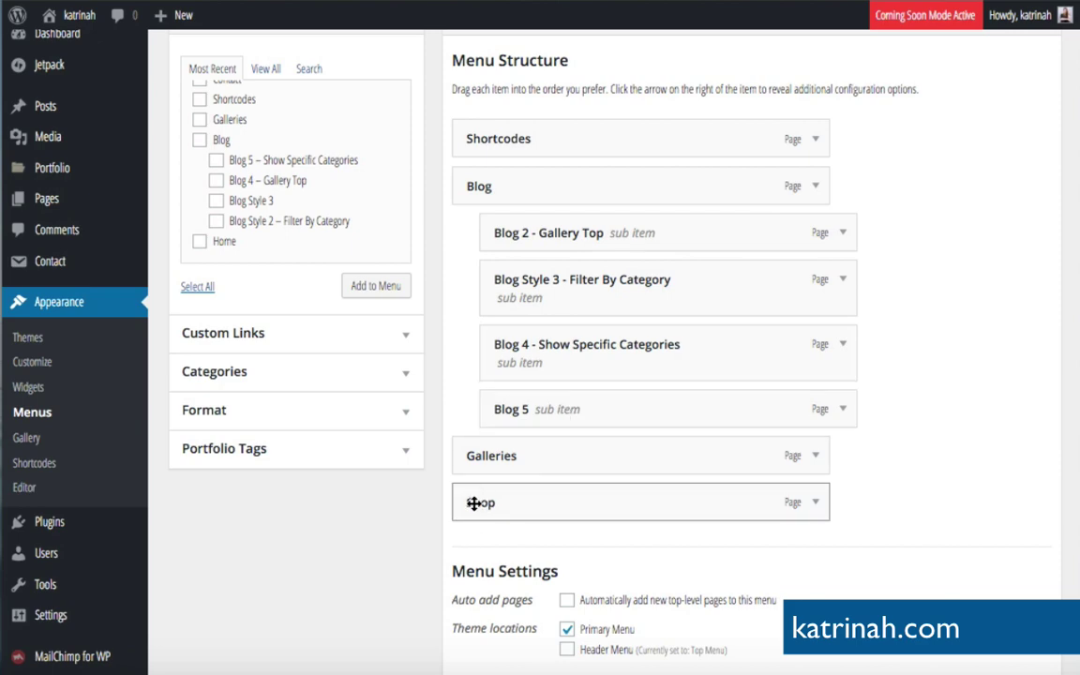
- Drag Shop to the top of the Main Menu and save the menu
drag(473, 504, 474, 139)
scroll(614, 177, up, 3)
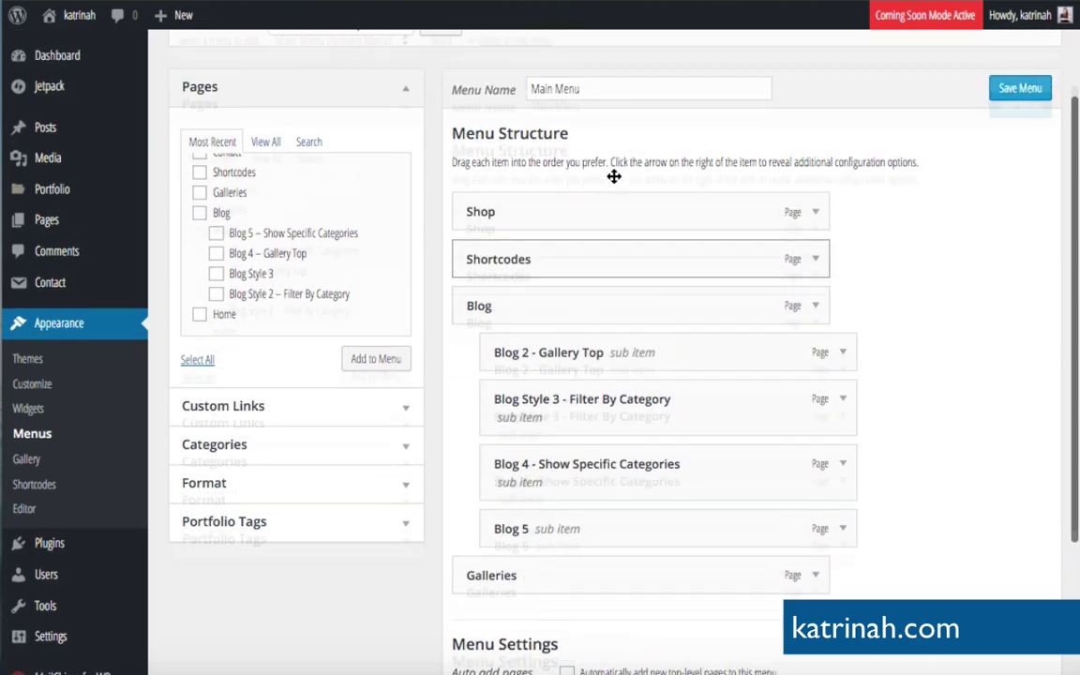
click(1013, 232)
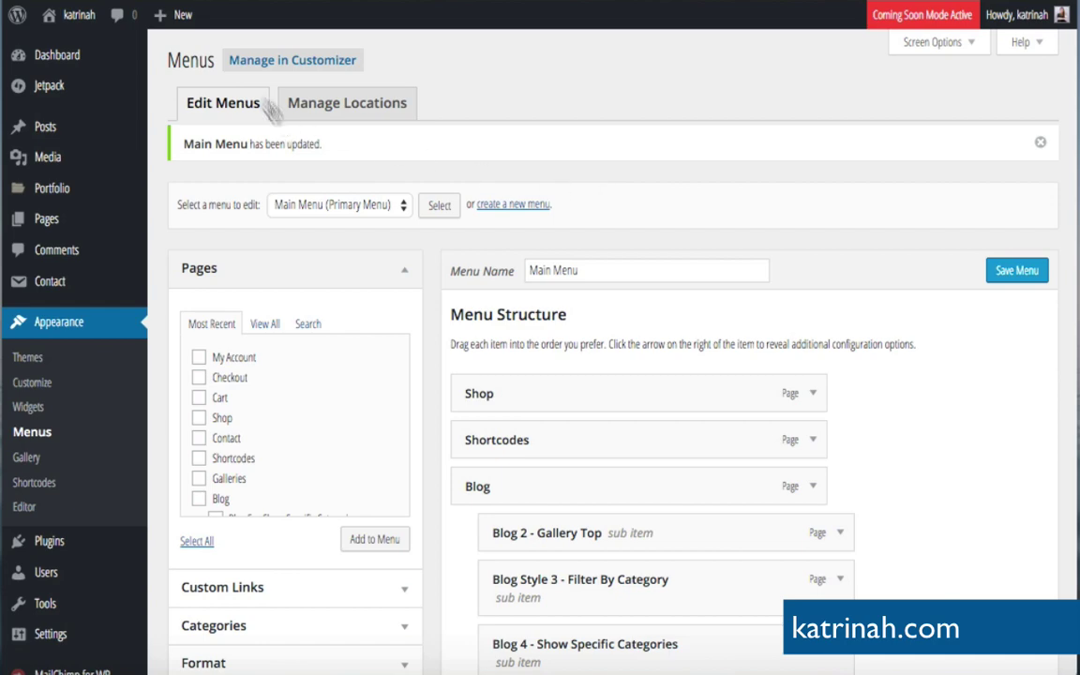
- Visit the live site from the admin bar to see the Contact/Cart and Shop/Shortcodes/Blog/Galleries menus
mouse_move(79, 15)
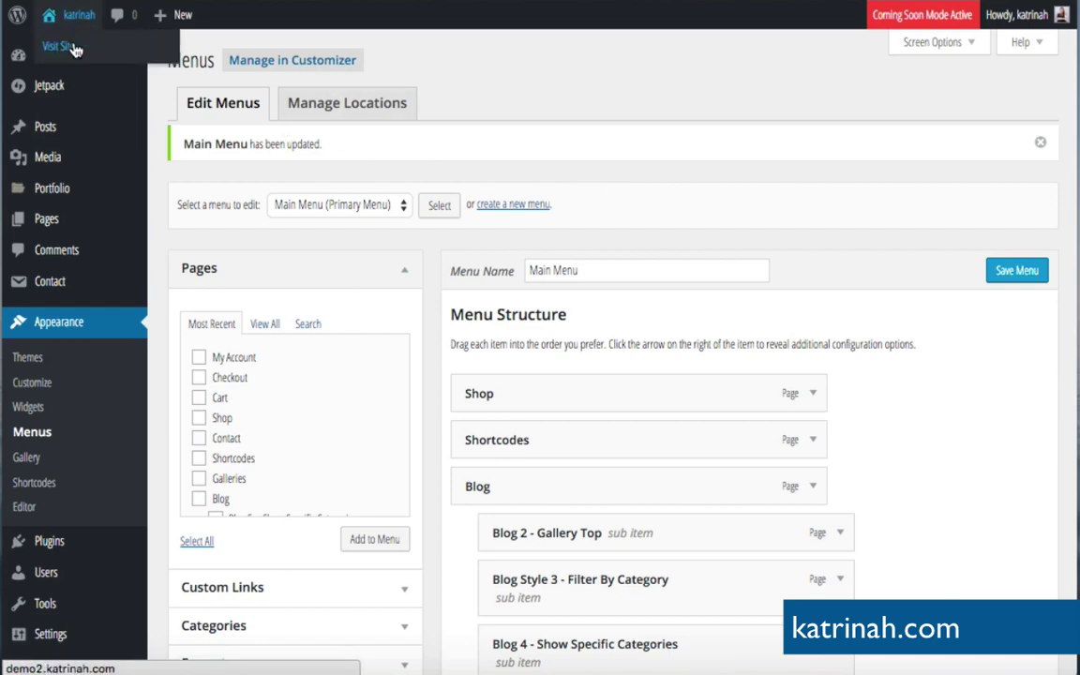
click(58, 46)
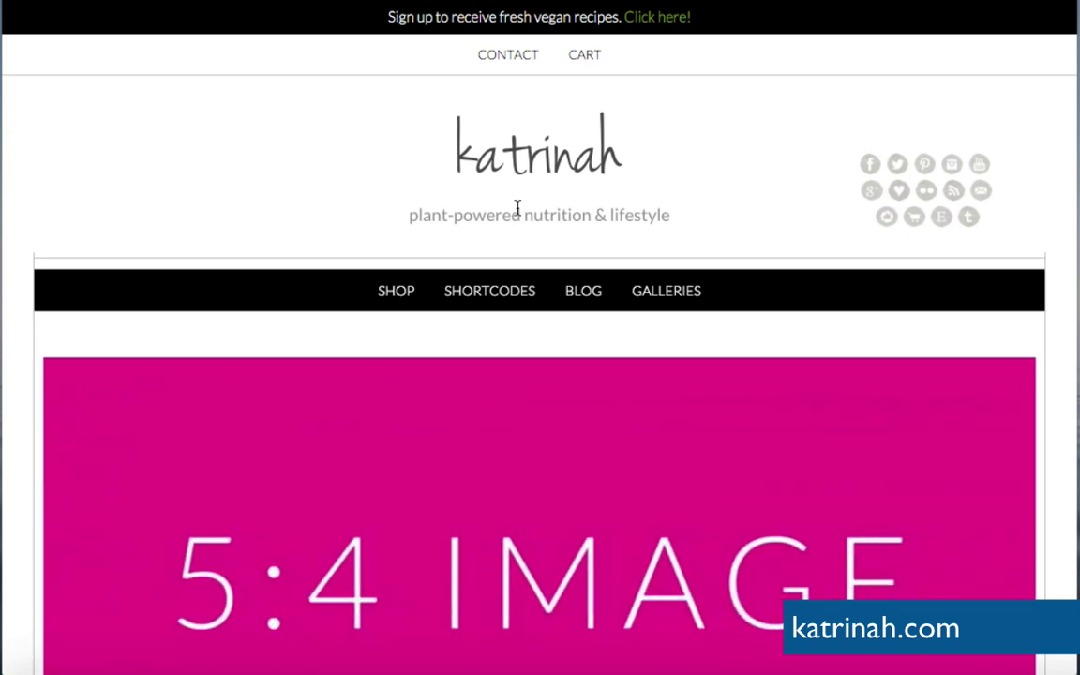
mouse_move(592, 297)
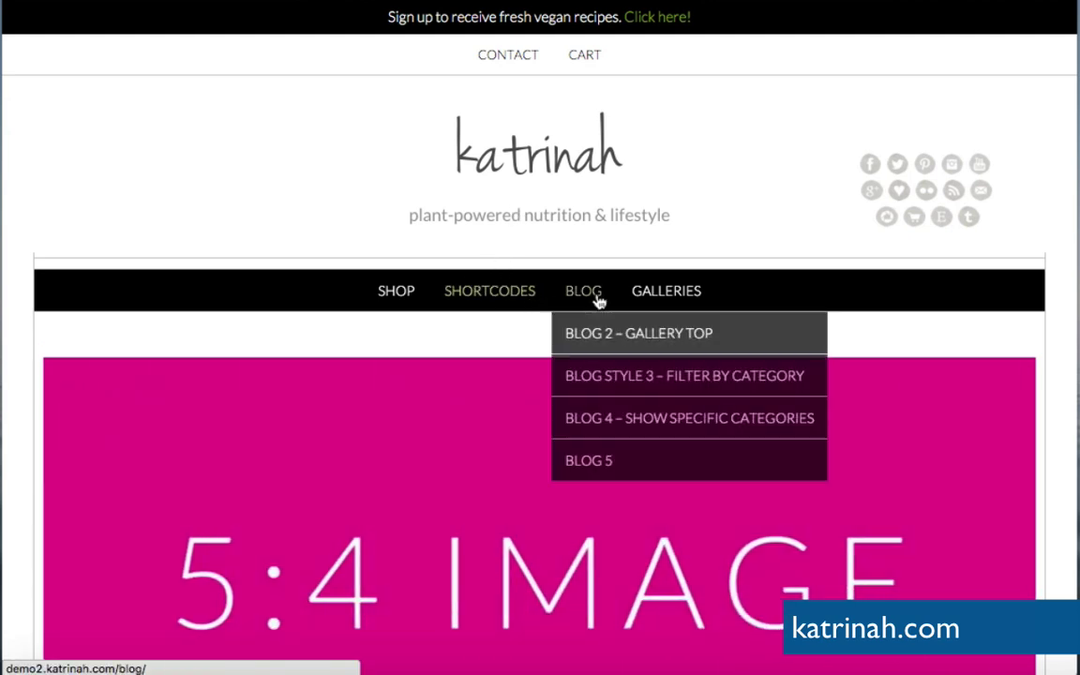
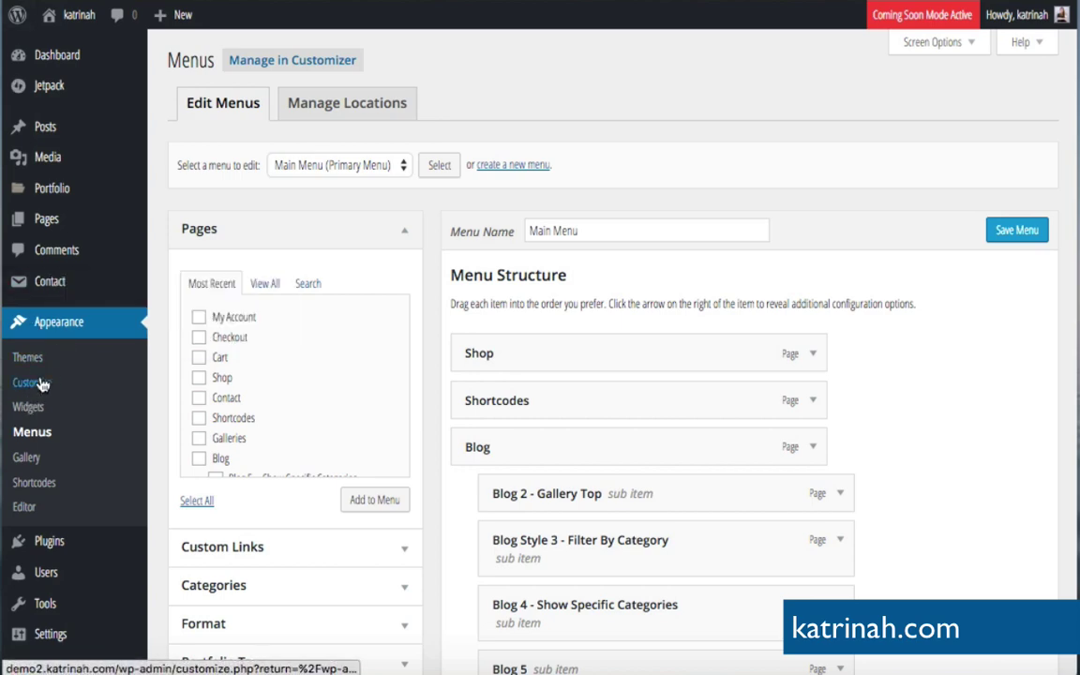
- Set the Dropdown Menu's Font Hover Background Color to black and Save & Publish
click(42, 384)
scroll(135, 405, down, 3)
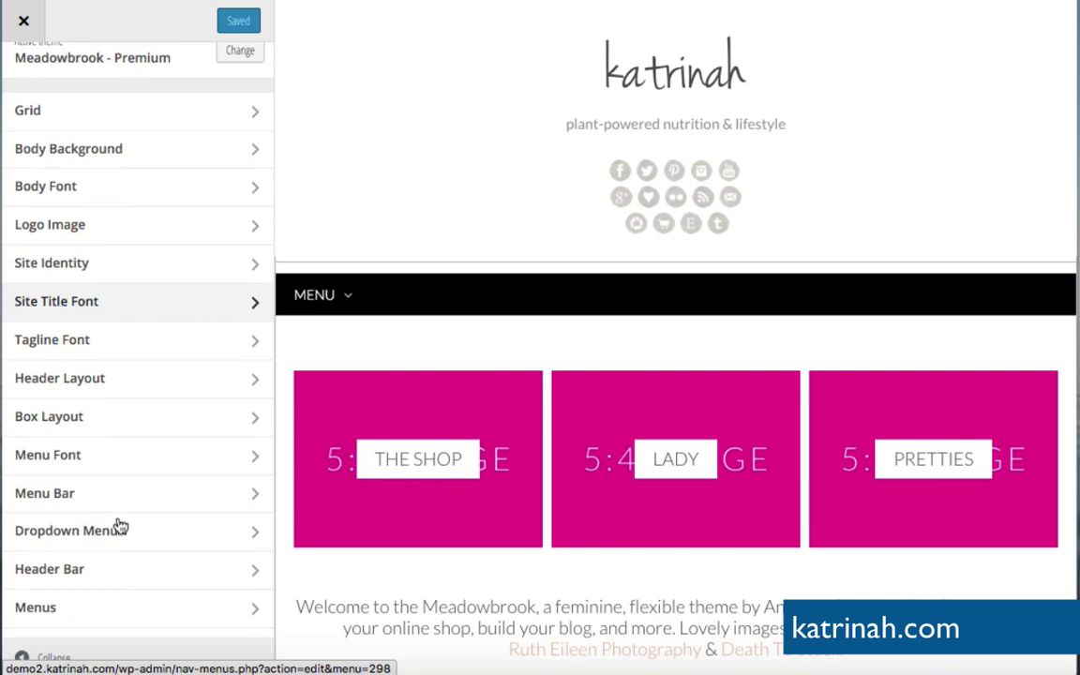
click(121, 531)
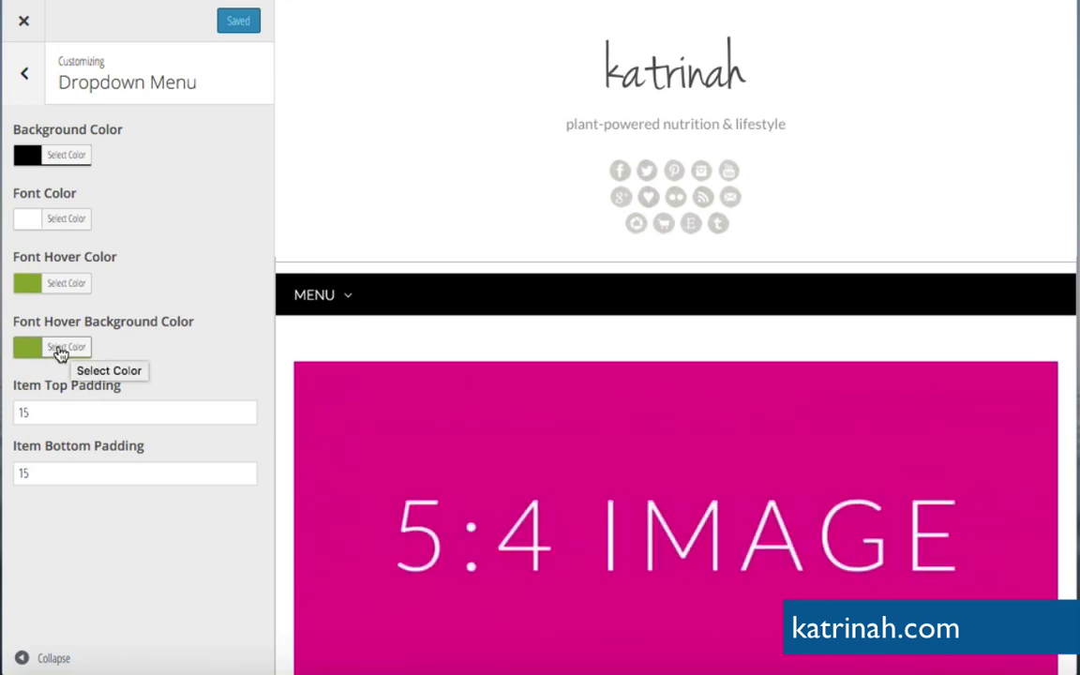
click(59, 349)
click(31, 556)
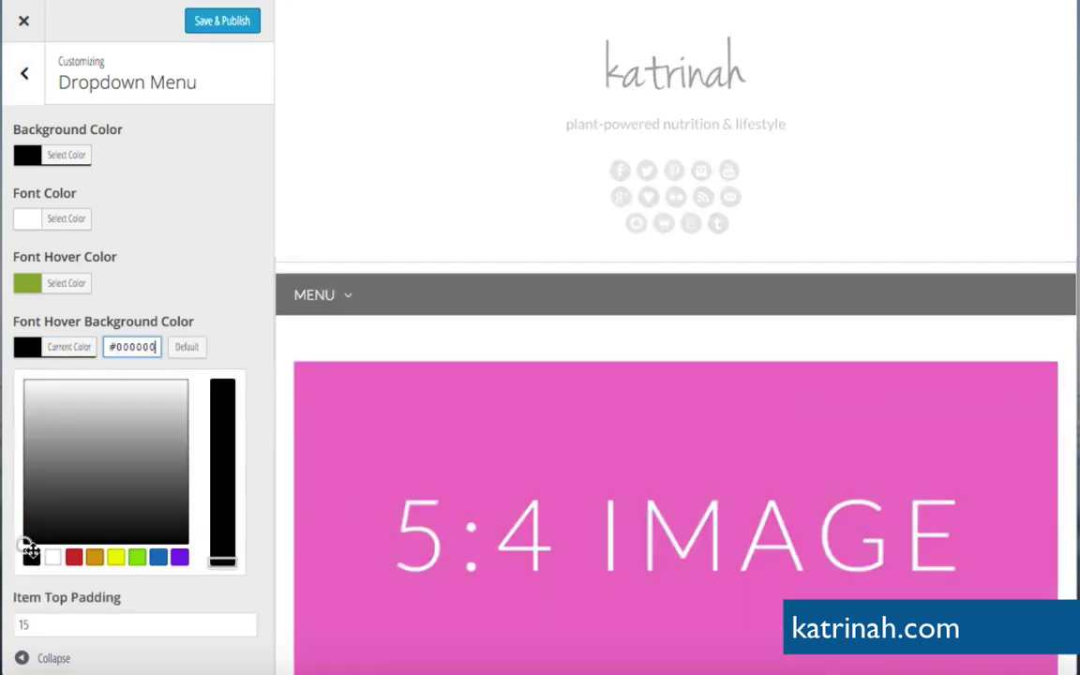
click(239, 324)
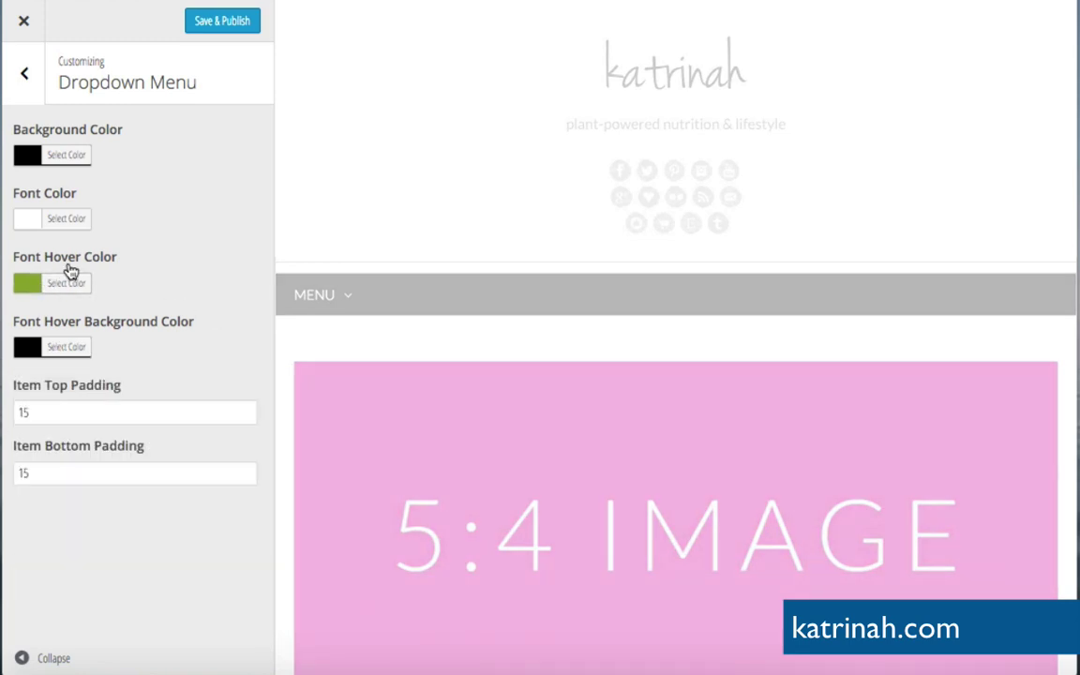
click(223, 22)
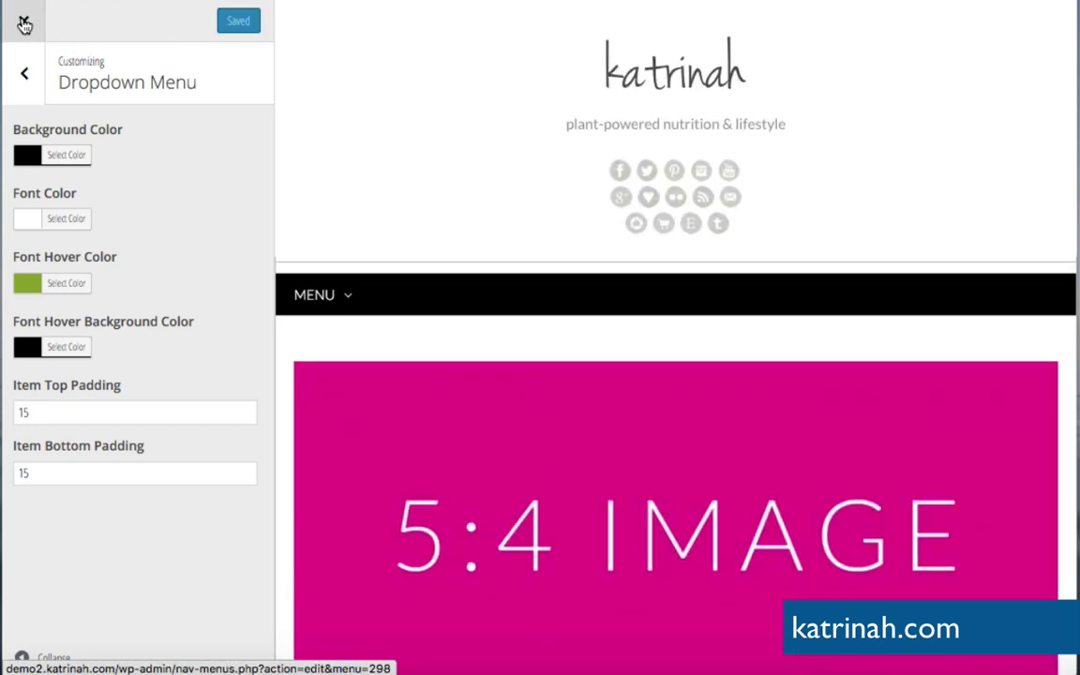
- Close the Customizer and visit the live site from the admin bar
click(23, 24)
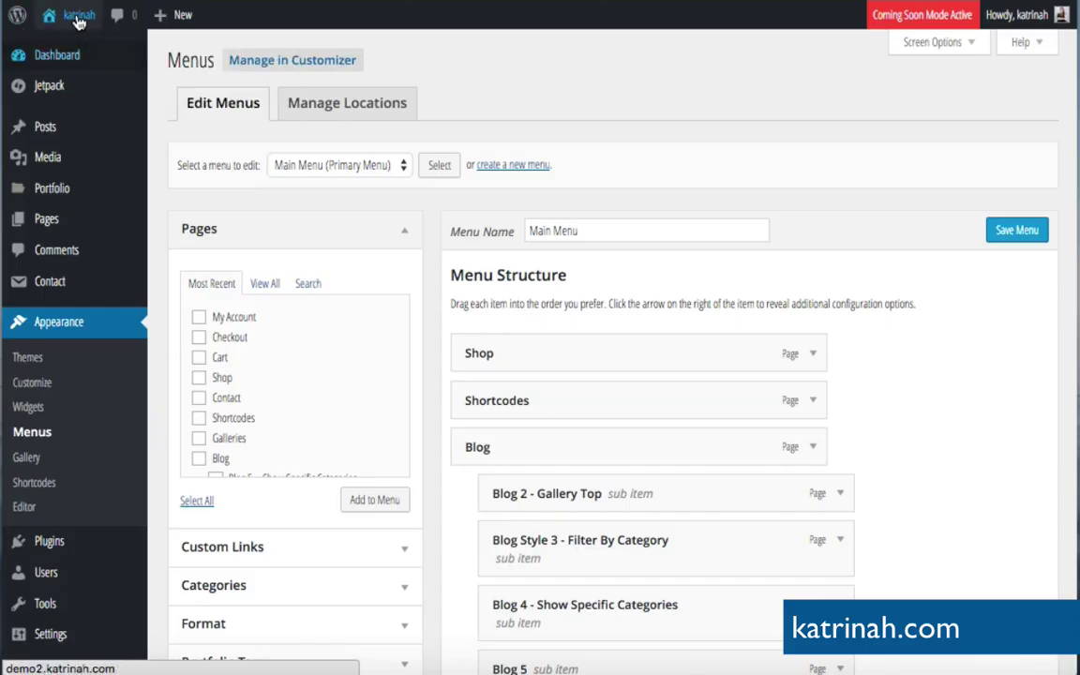
mouse_move(77, 15)
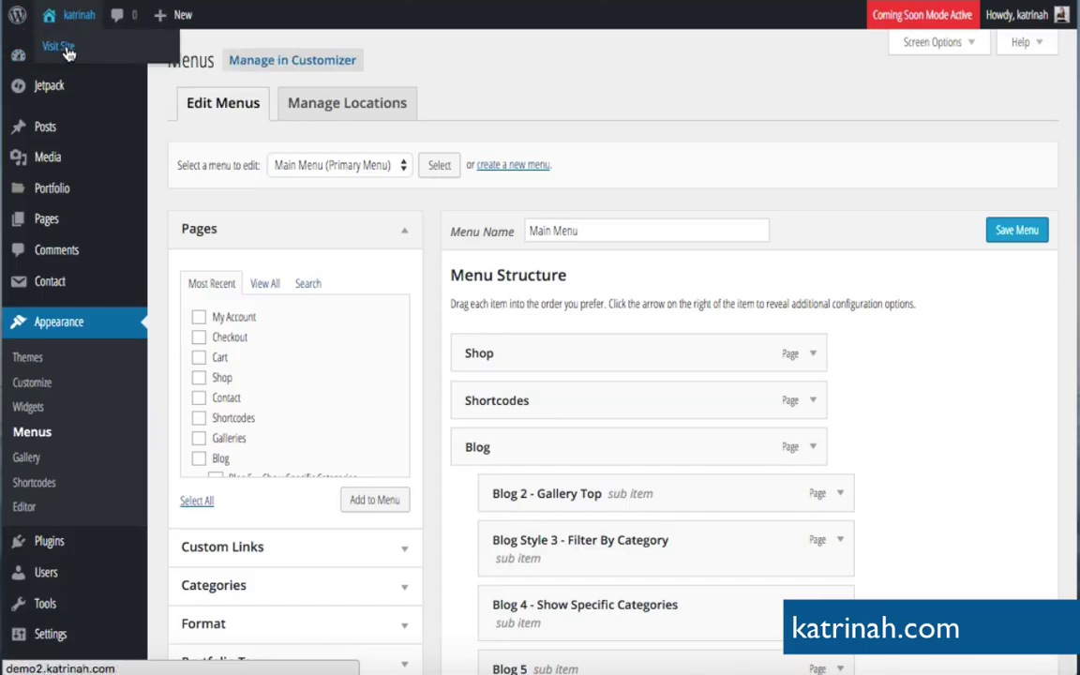
click(68, 50)
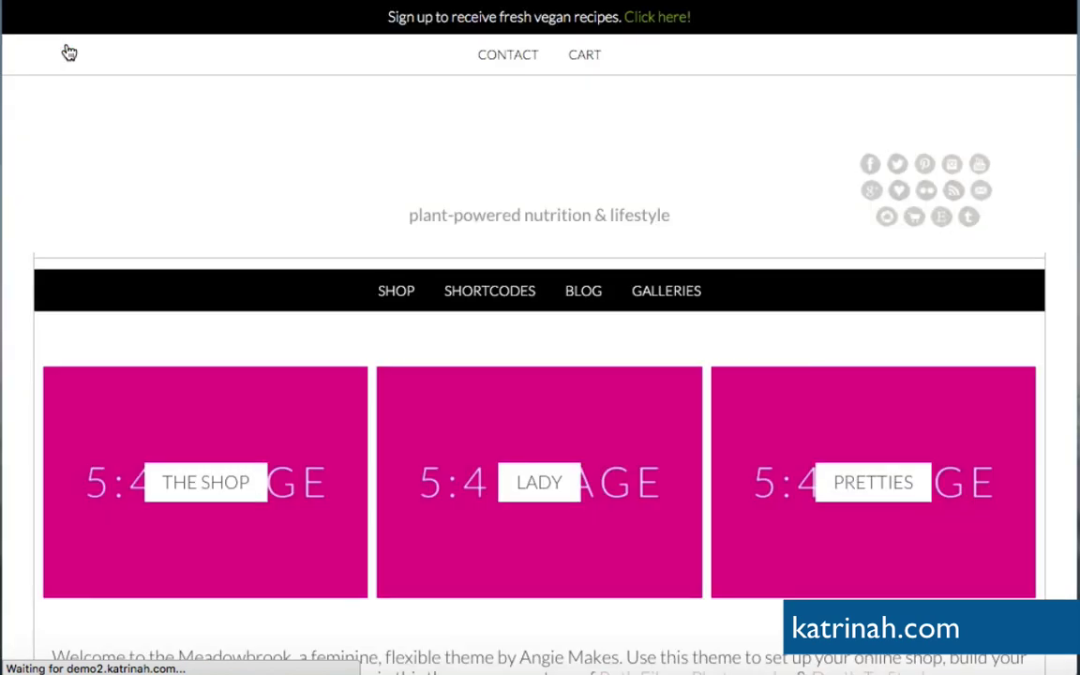
mouse_move(591, 295)
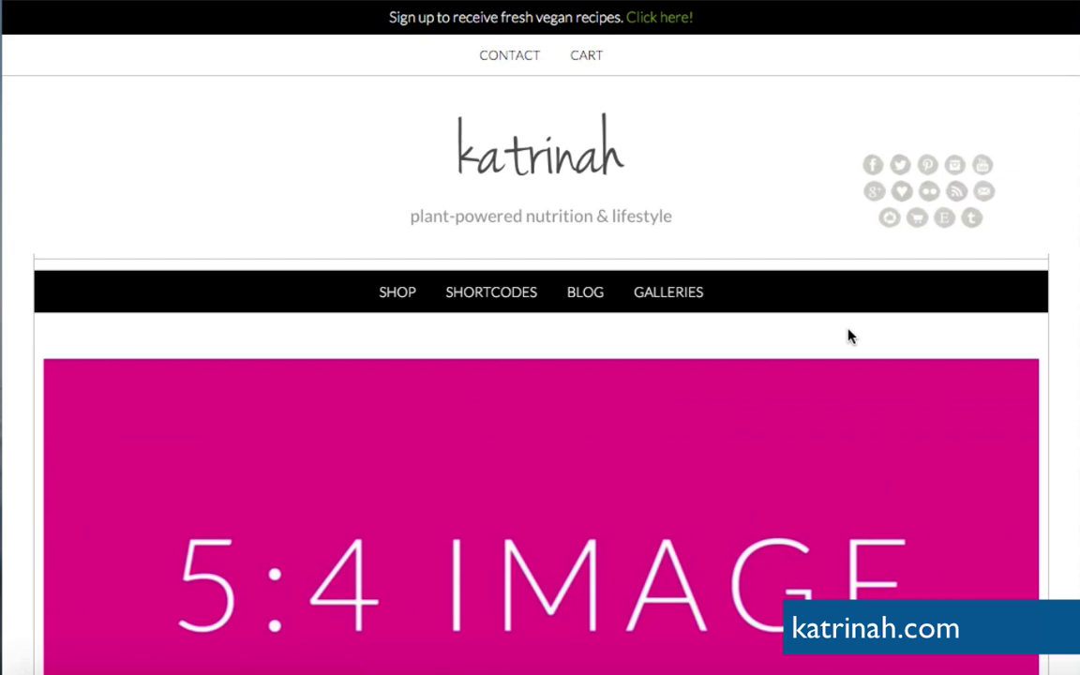
- Advance the home page slider three slides and scroll through the posts below
scroll(850, 335, down, 3)
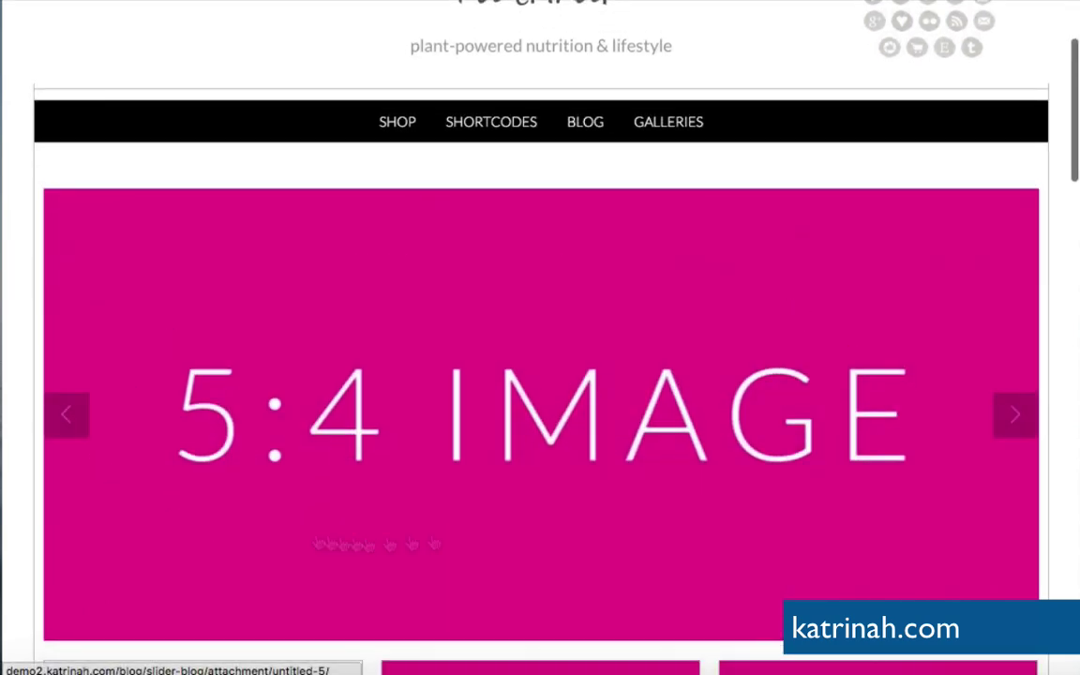
click(1022, 427)
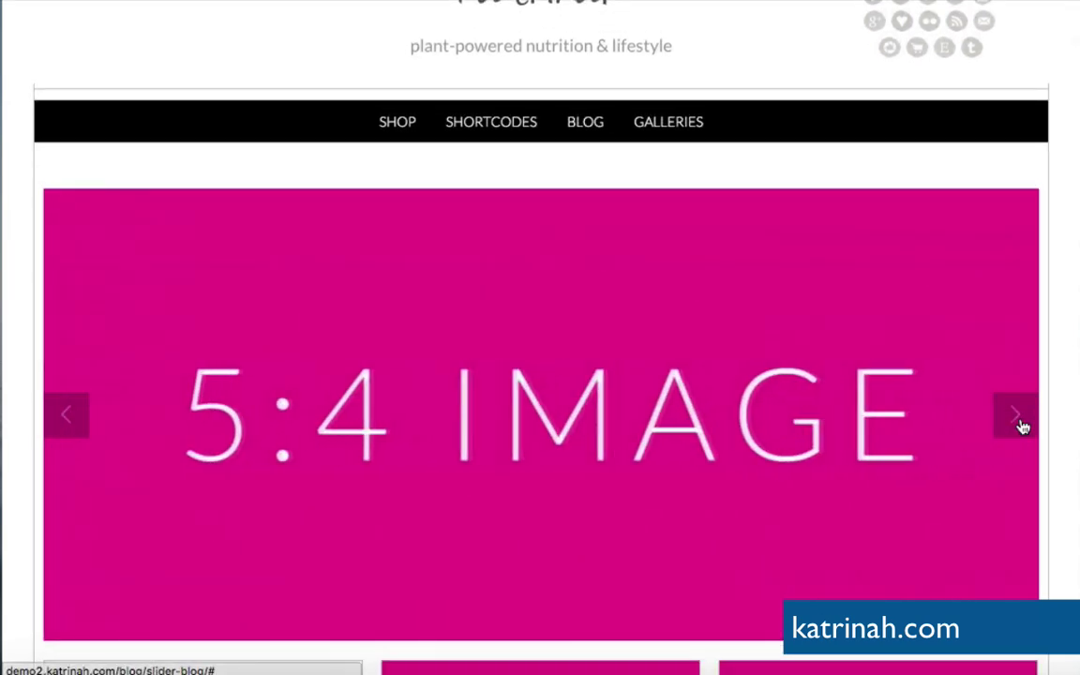
click(1022, 426)
click(1021, 427)
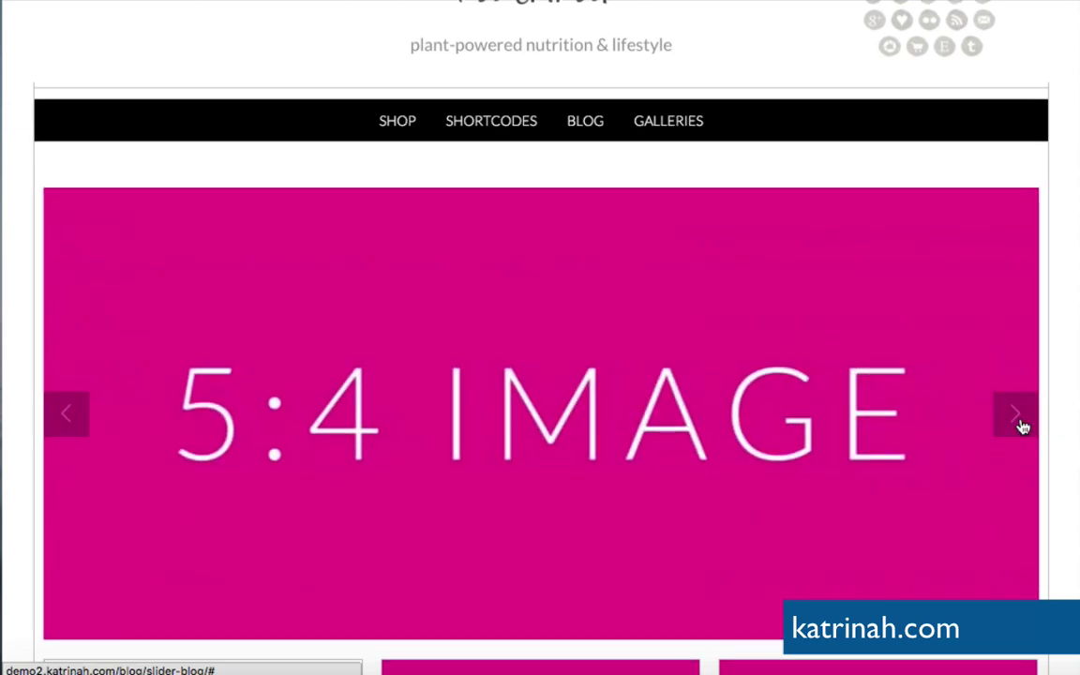
scroll(1022, 427, down, 5)
scroll(689, 526, down, 5)
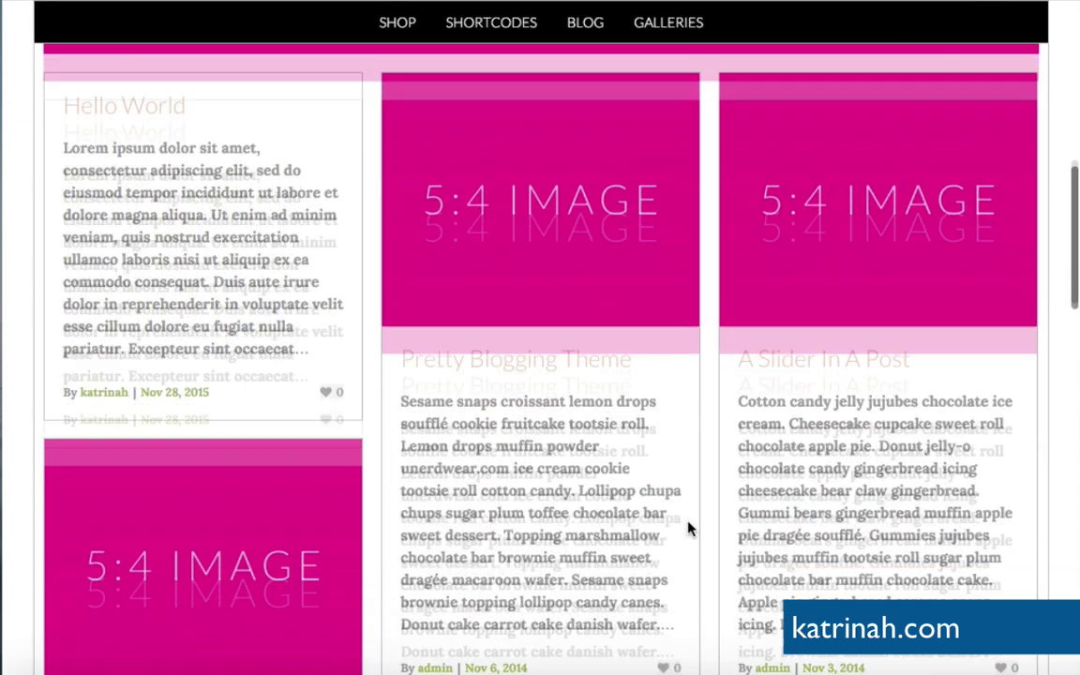
scroll(689, 530, down, 15)
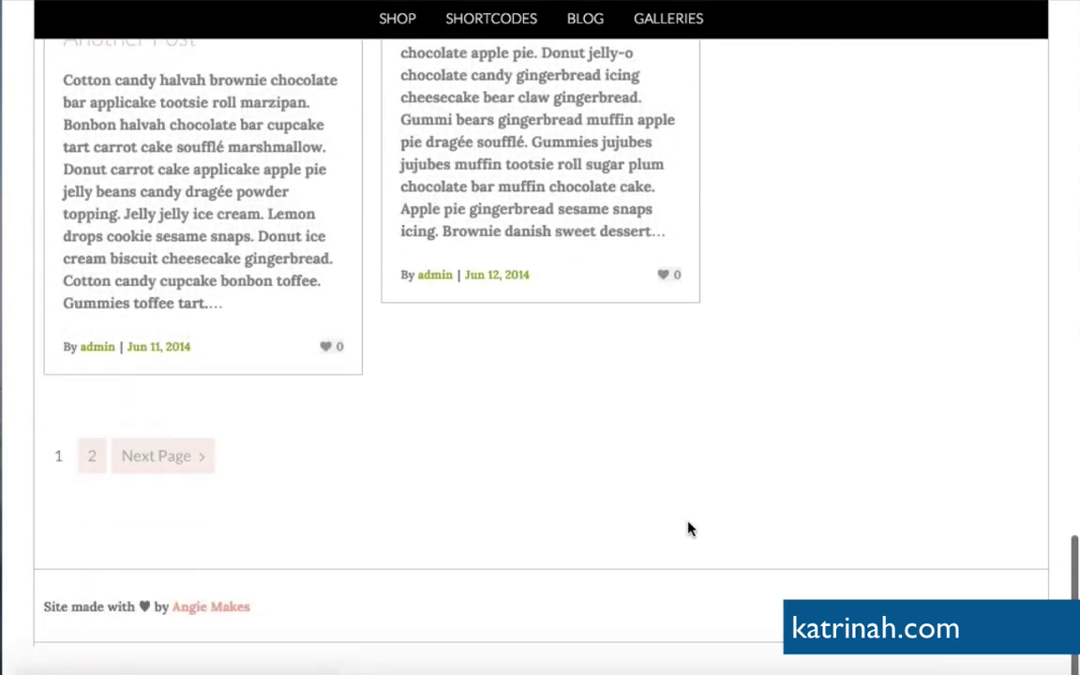
scroll(689, 528, up, 20)
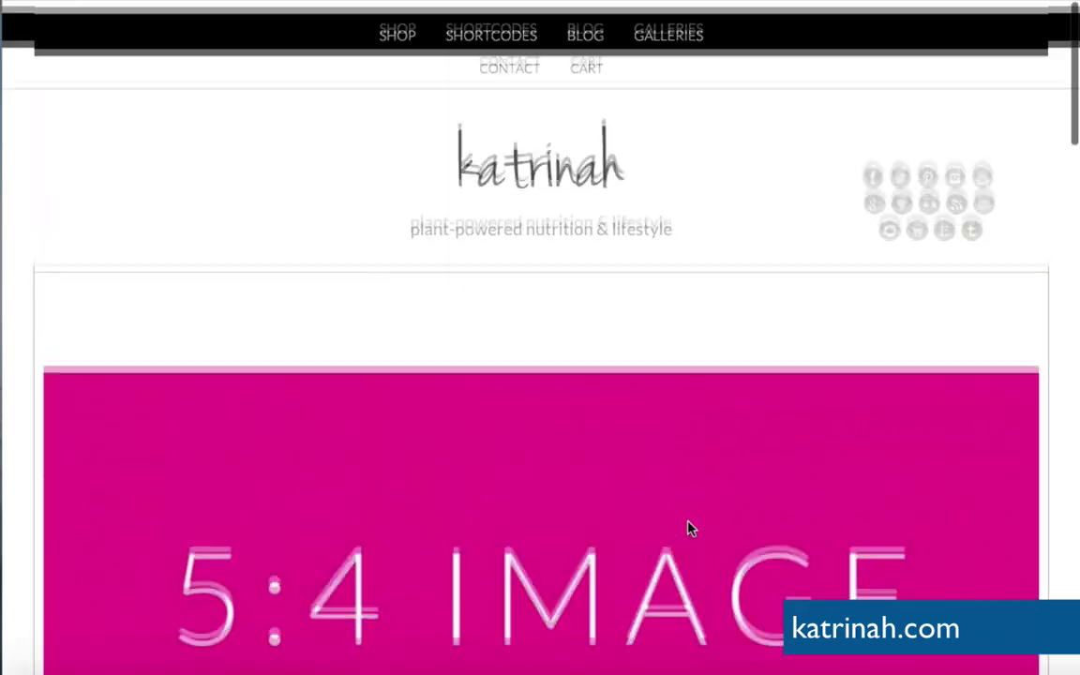
mouse_move(585, 291)
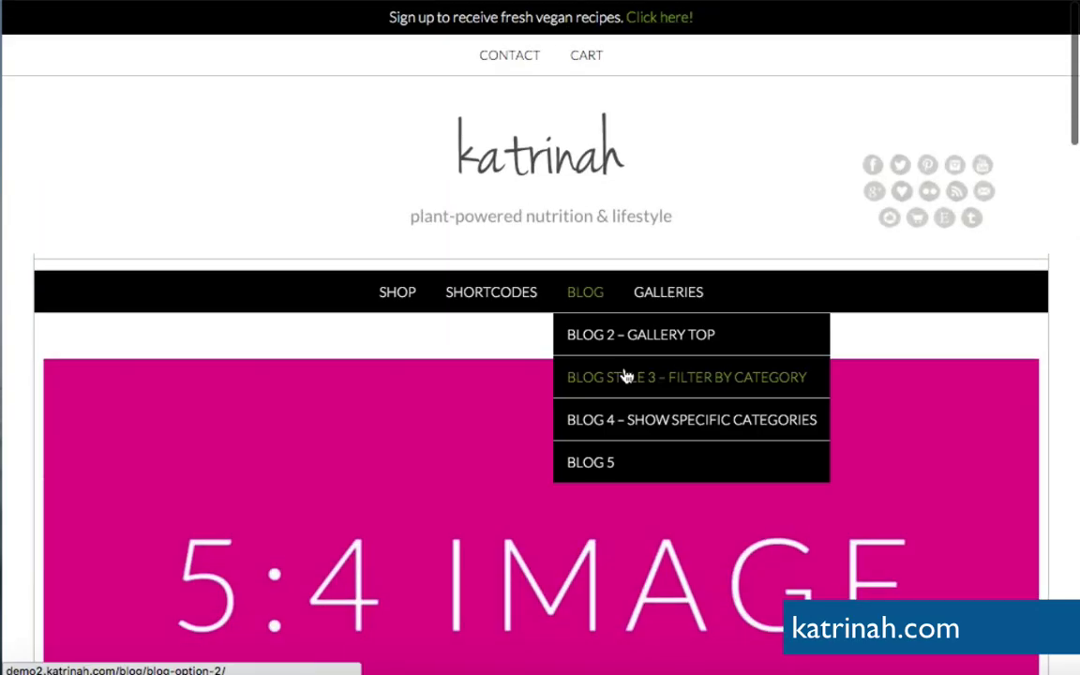
- View the Blog Style 3 filter-by-category page and scroll through it
click(683, 379)
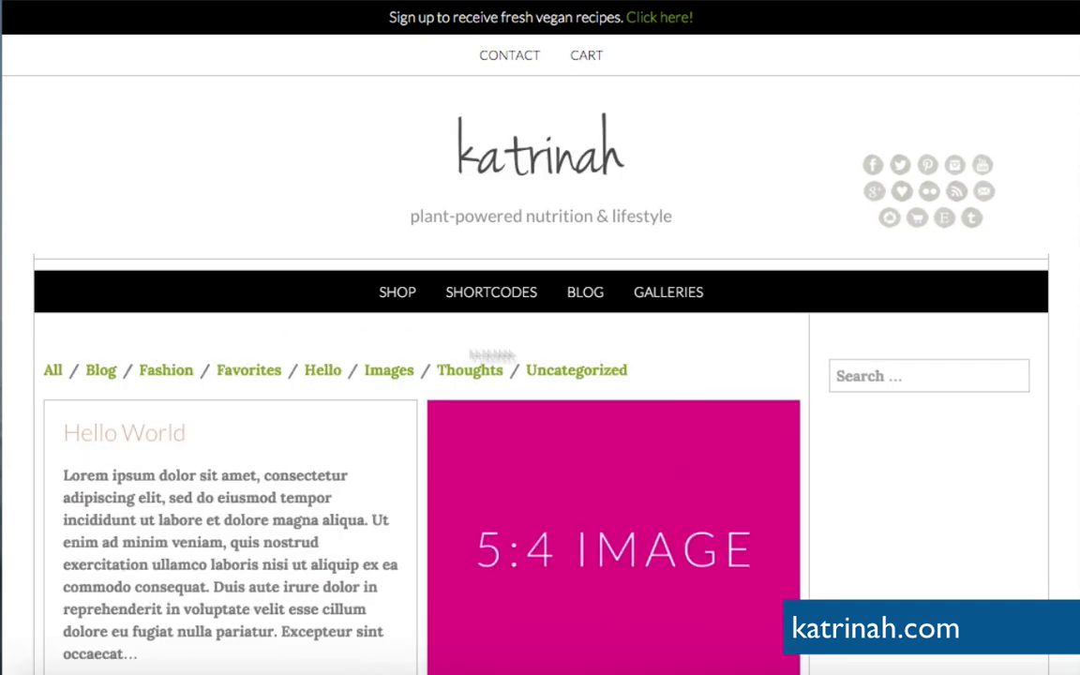
scroll(266, 460, down, 8)
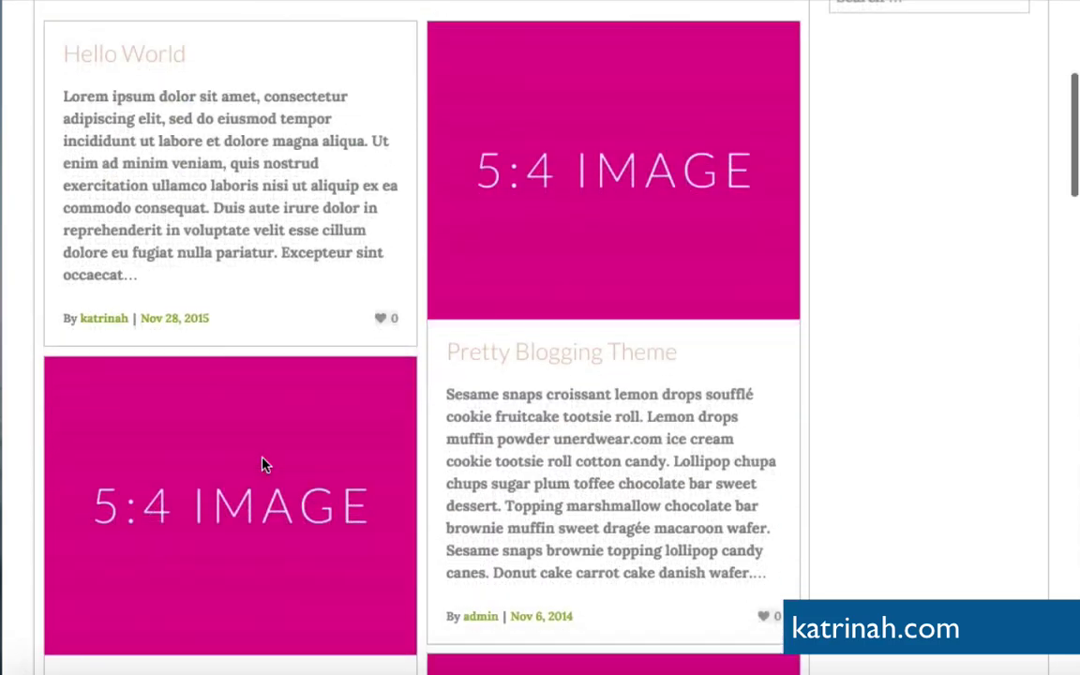
scroll(263, 461, down, 15)
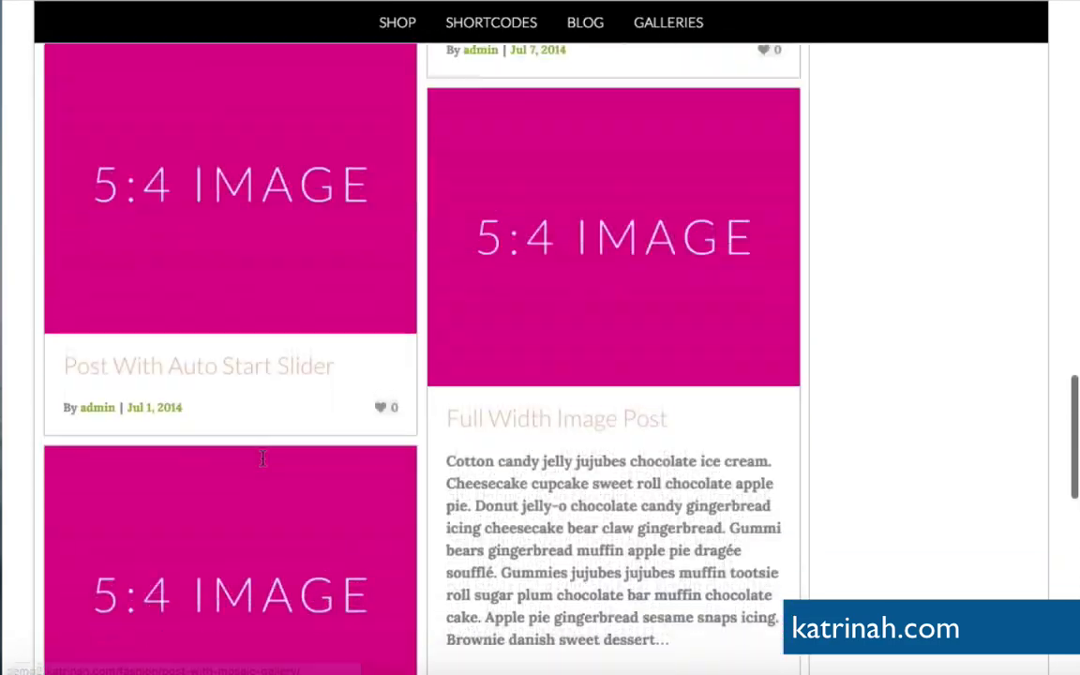
scroll(262, 459, up, 20)
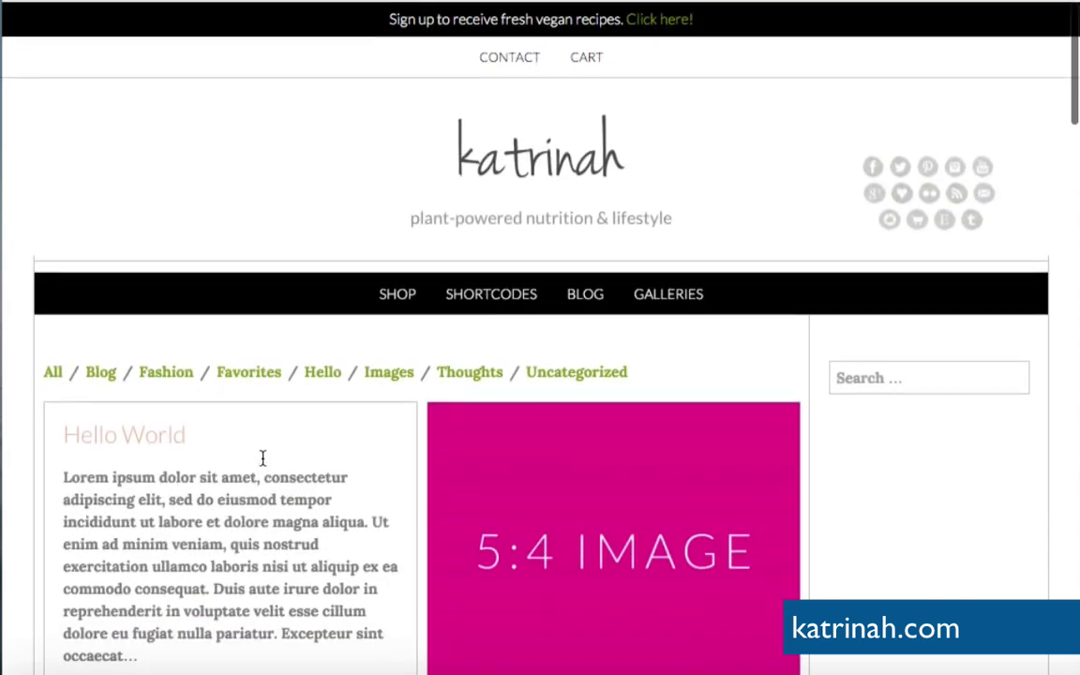
- View the Blog 4 specific-categories page from the BLOG dropdown
mouse_move(581, 293)
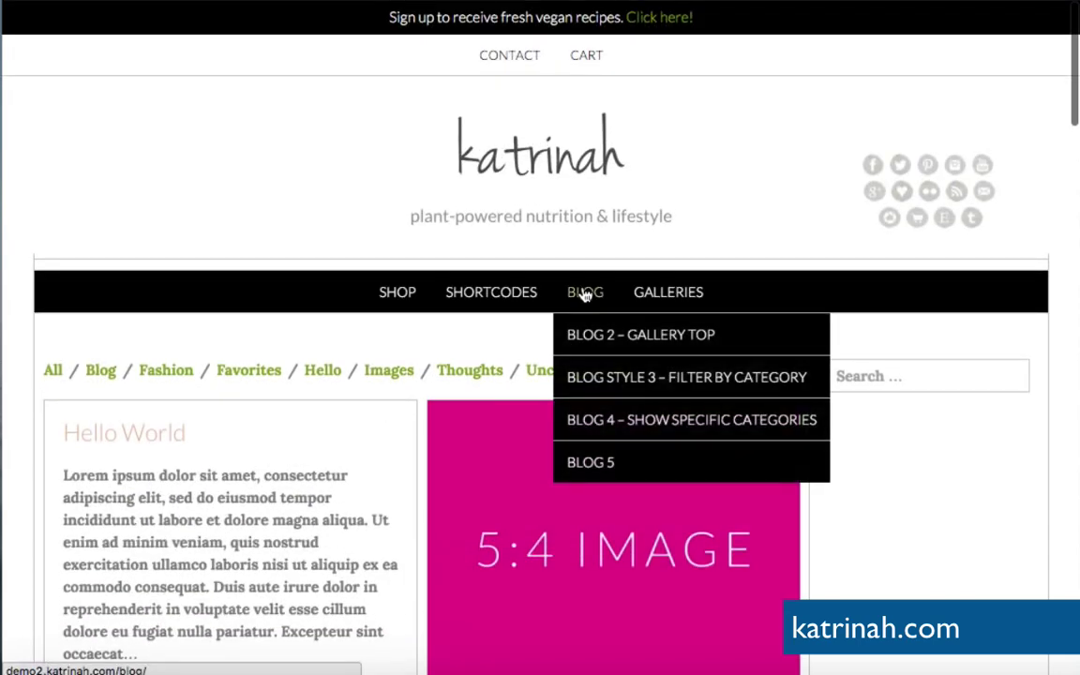
click(643, 428)
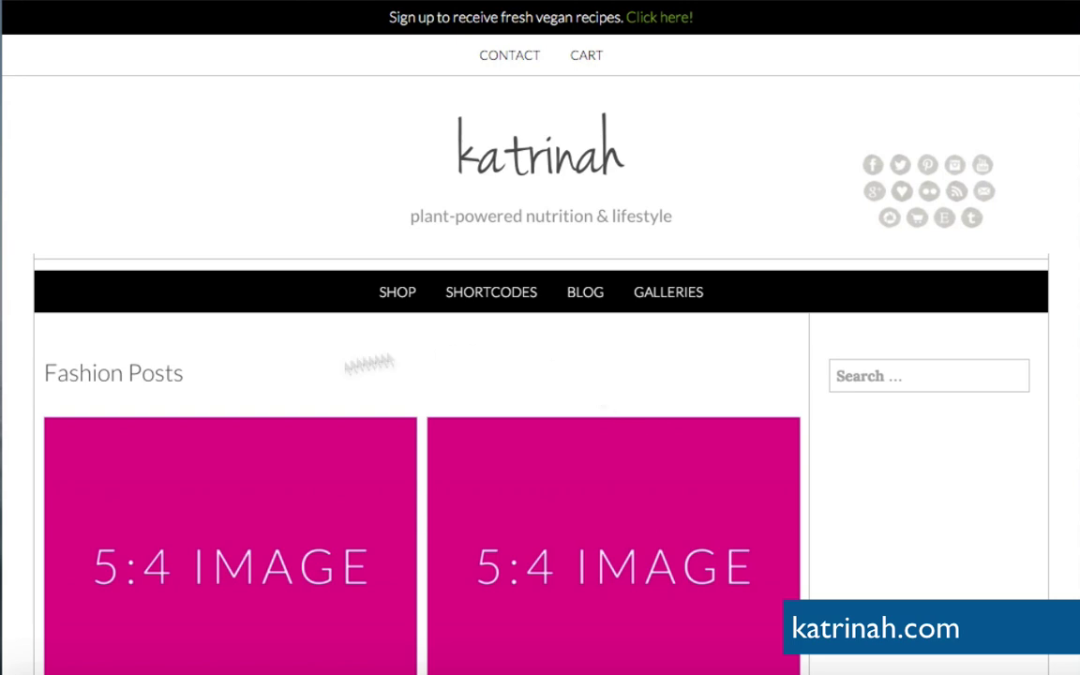
scroll(601, 383, down, 15)
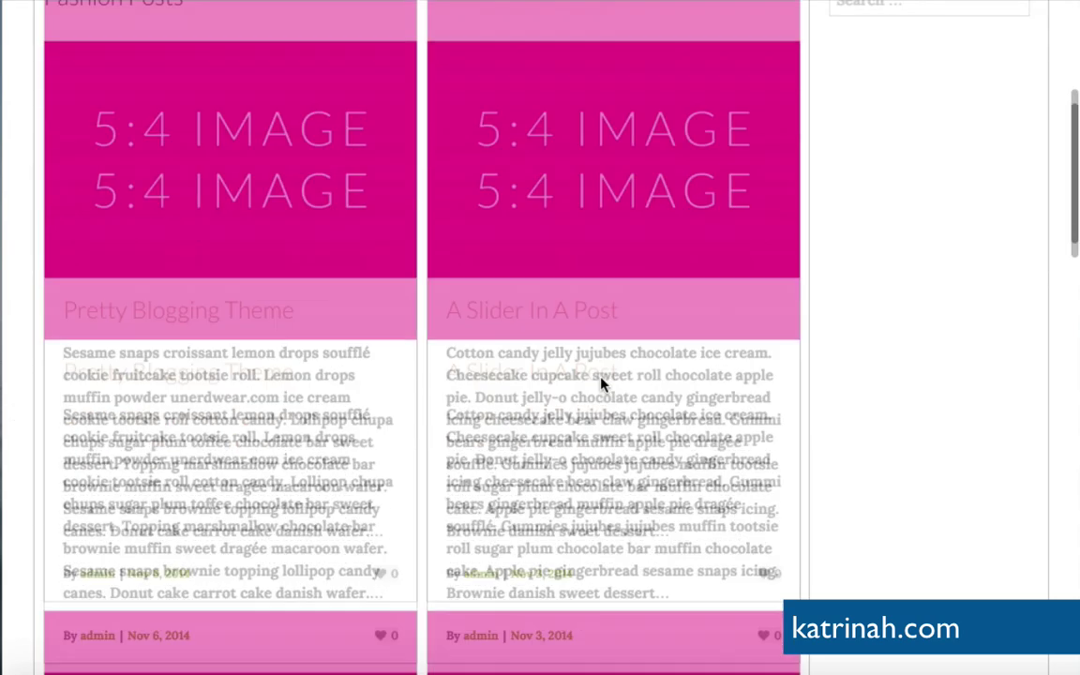
scroll(600, 384, up, 15)
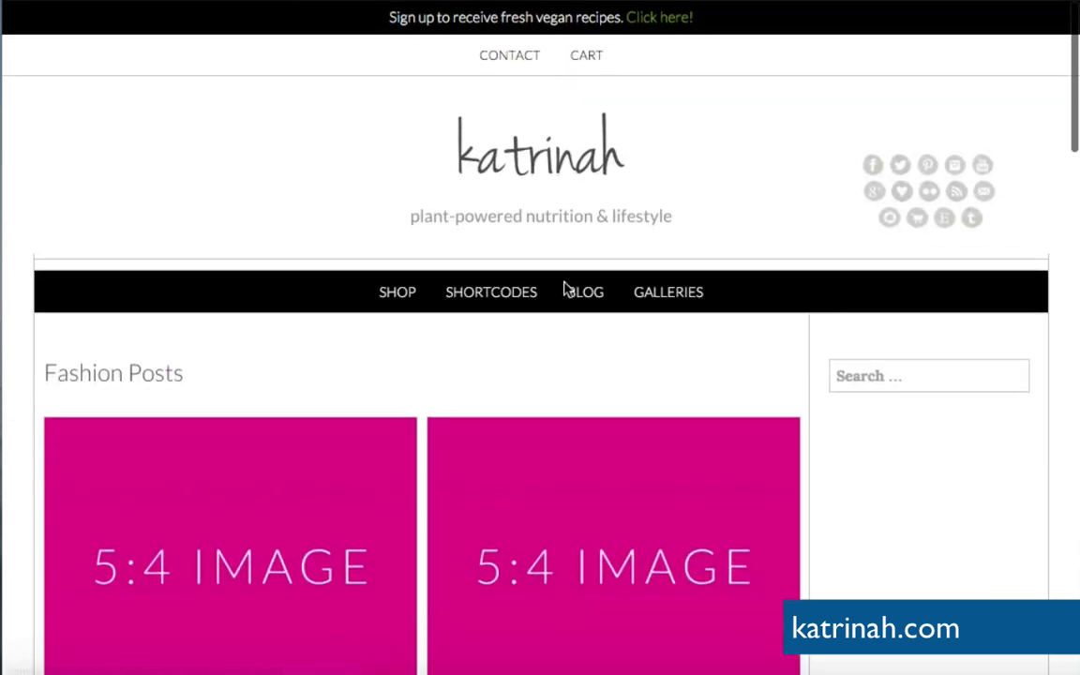
- Open the Blog 5 page and scroll through its three-column post grid
mouse_move(579, 302)
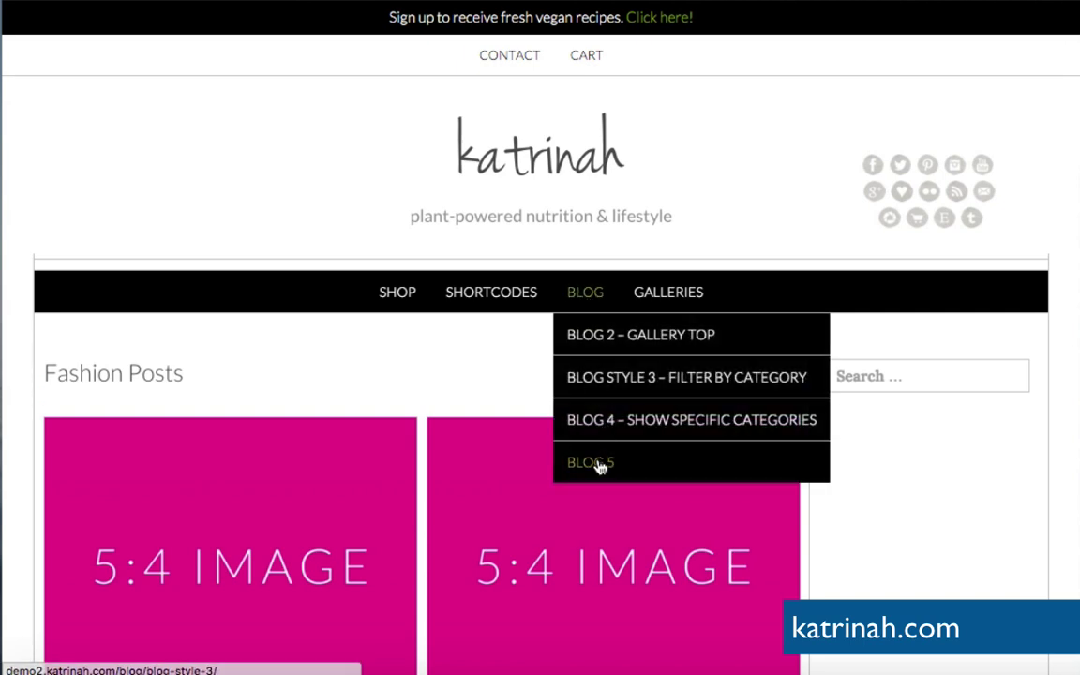
click(601, 466)
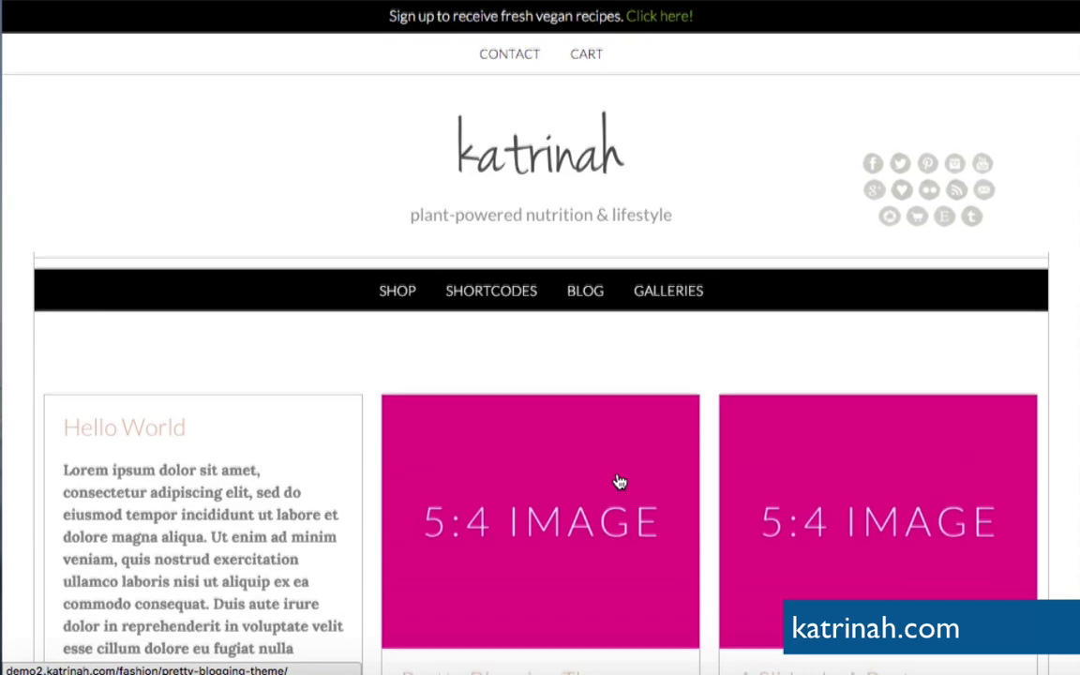
scroll(619, 478, down, 5)
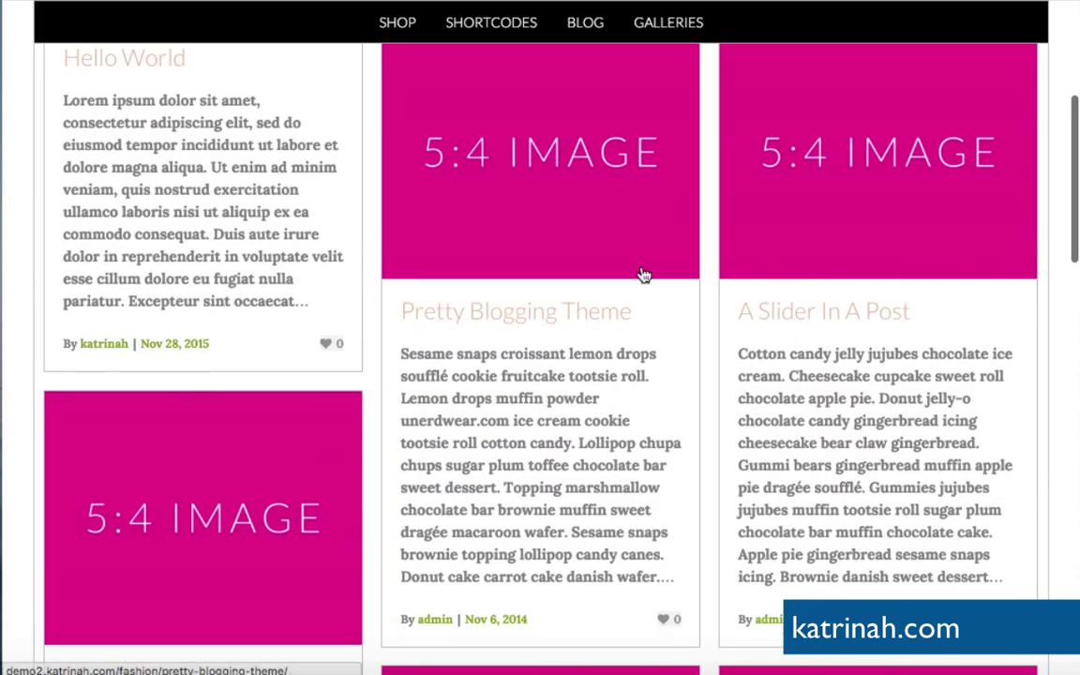
scroll(632, 443, down, 12)
scroll(630, 449, down, 5)
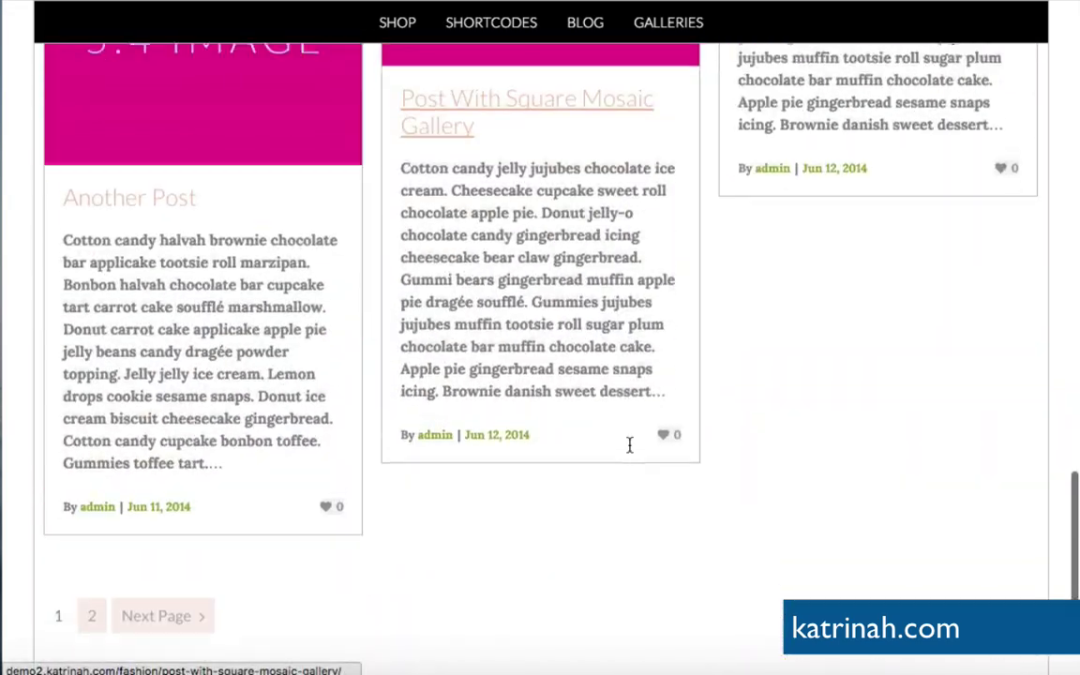
scroll(630, 450, up, 20)
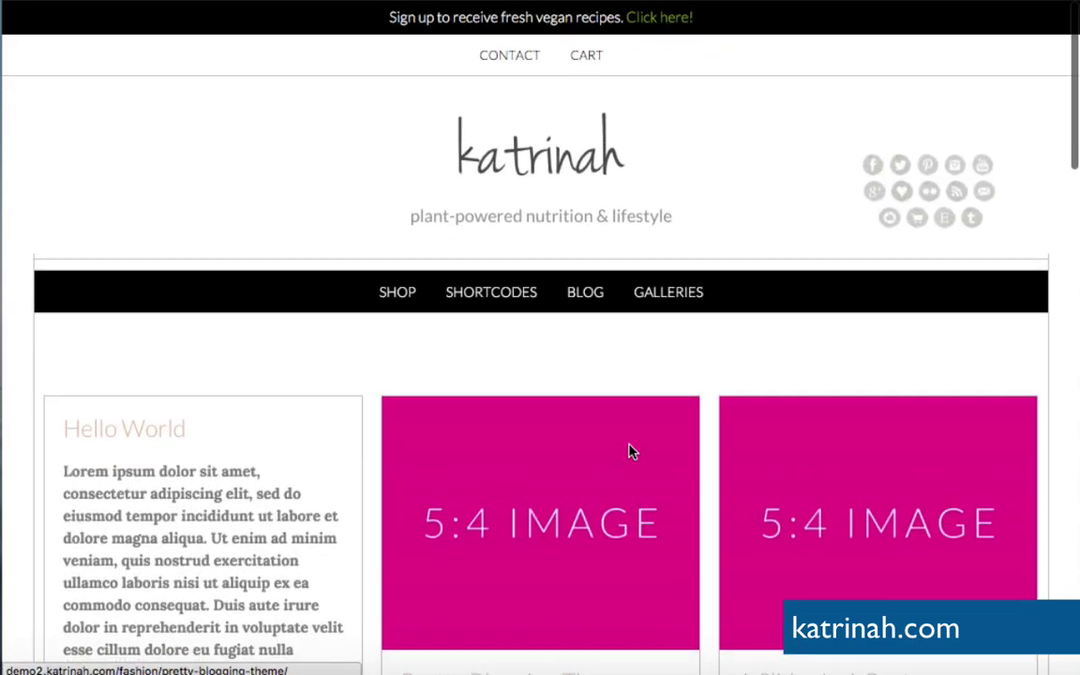
- Open the main blog page and scroll through its posts
click(582, 296)
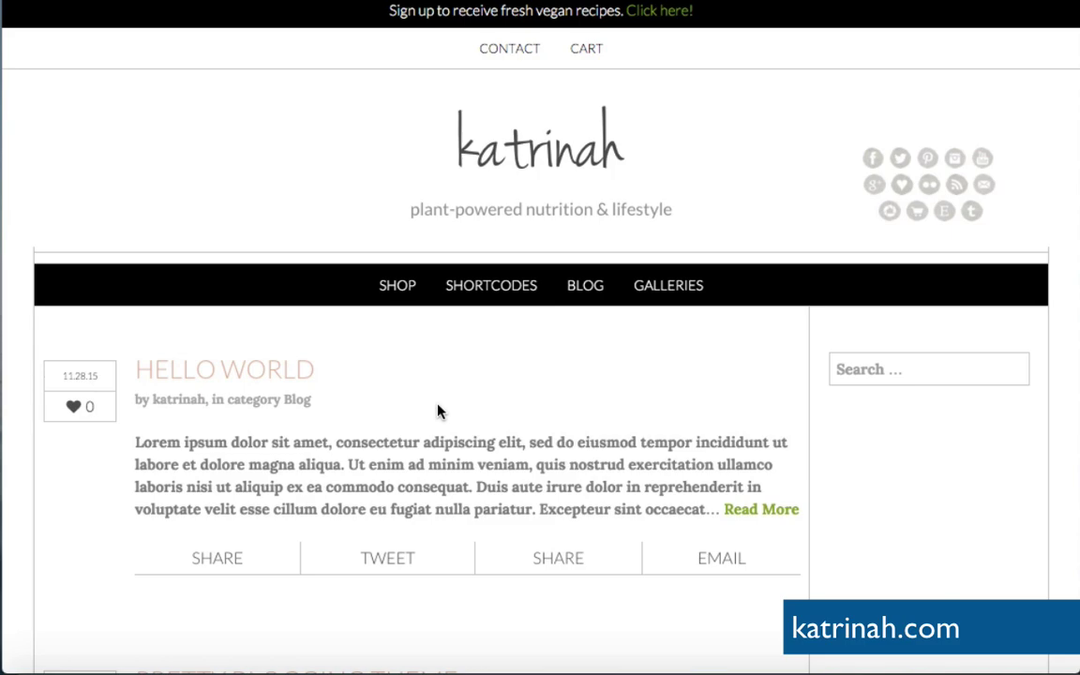
scroll(497, 435, down, 5)
scroll(497, 435, down, 20)
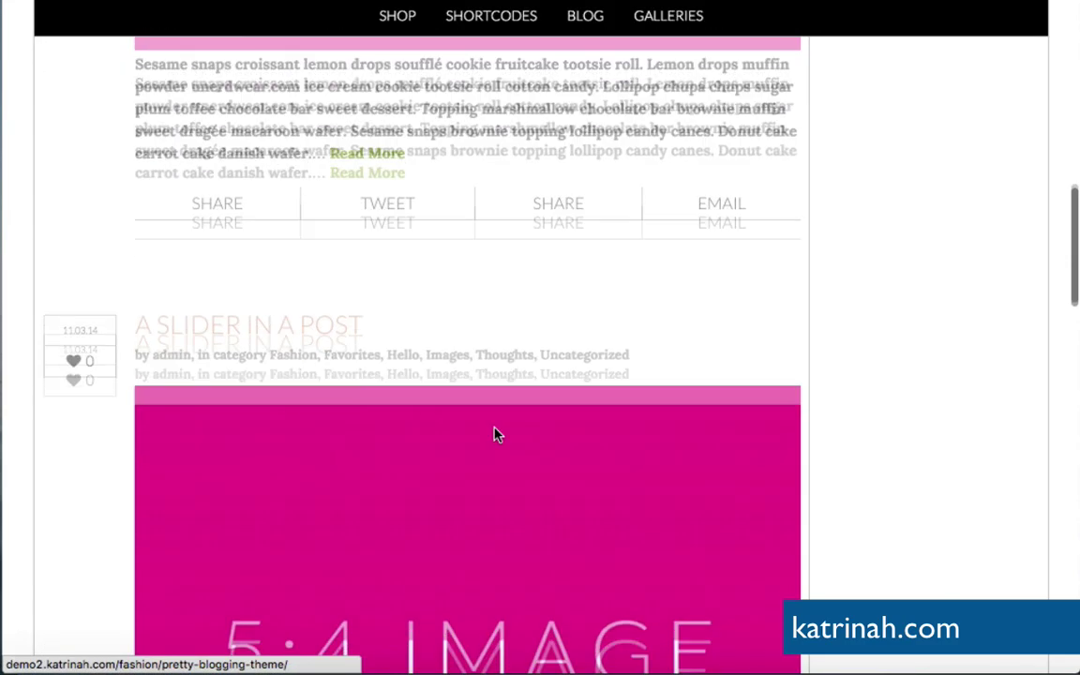
scroll(497, 436, down, 3)
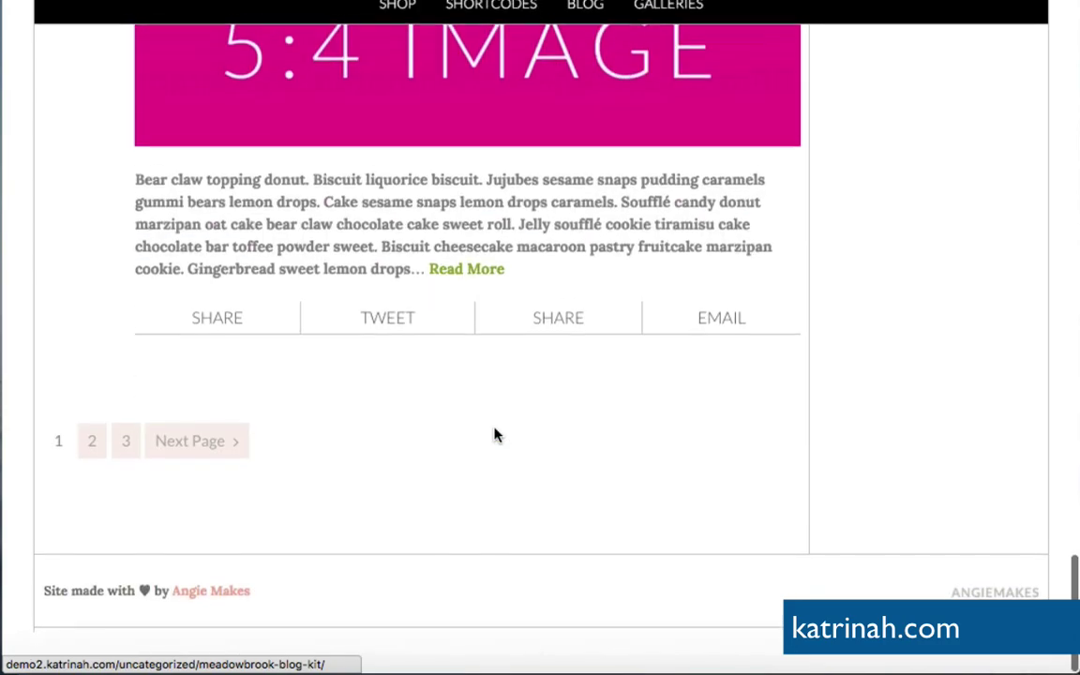
scroll(497, 435, up, 20)
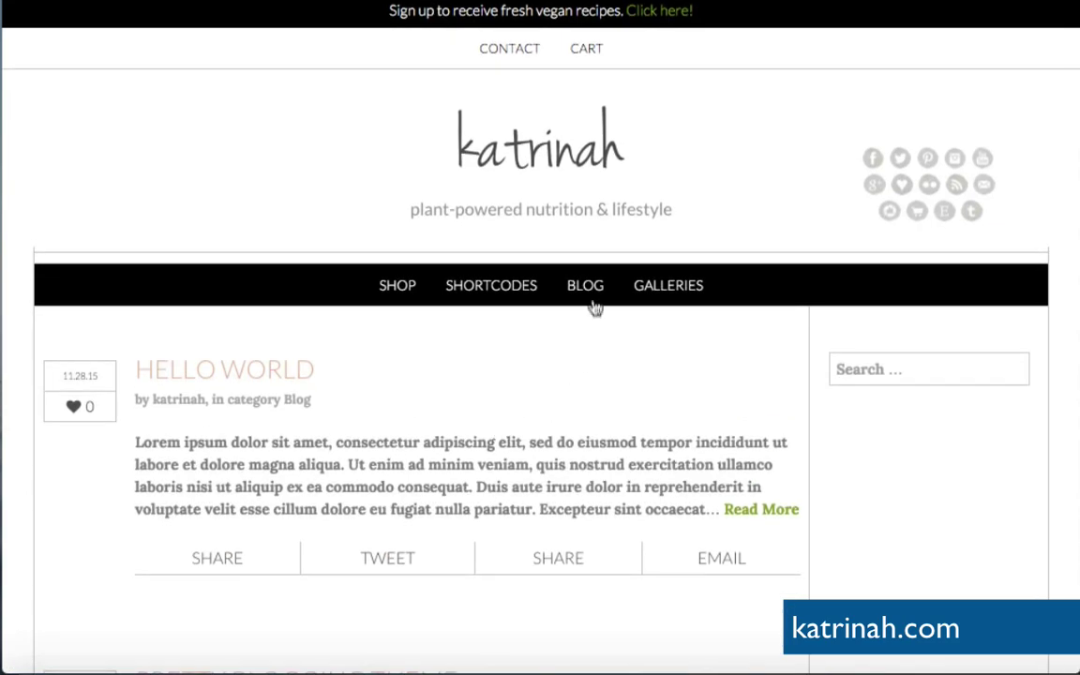
- Switch to the Filter By Category blog layout with its All/Blog/Fashion filter
mouse_move(589, 289)
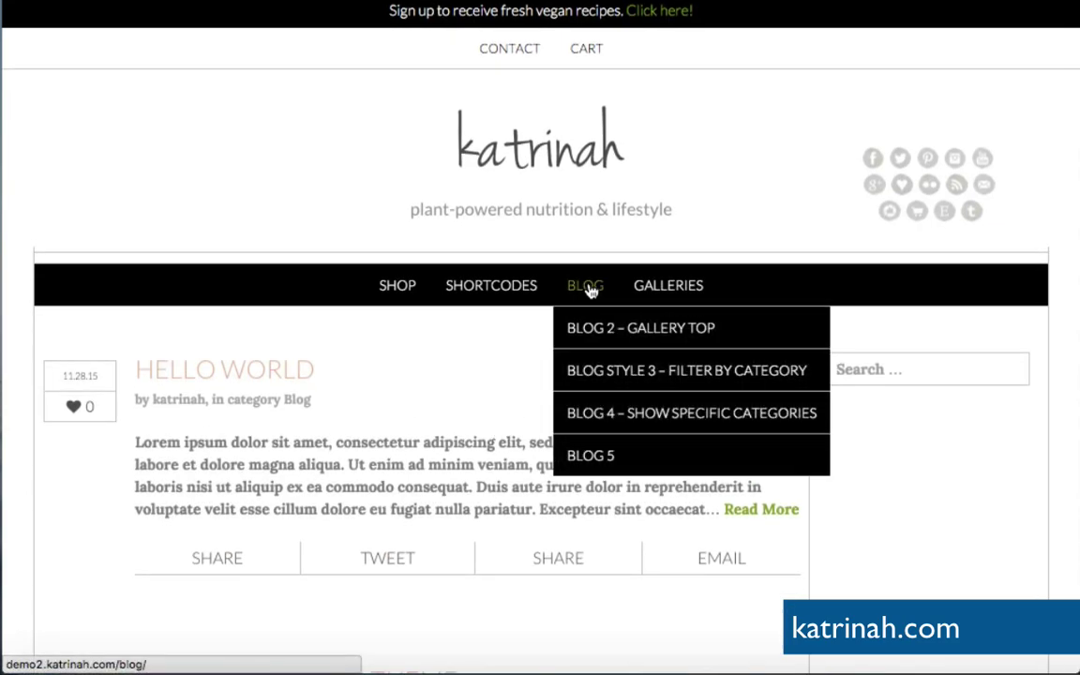
click(702, 371)
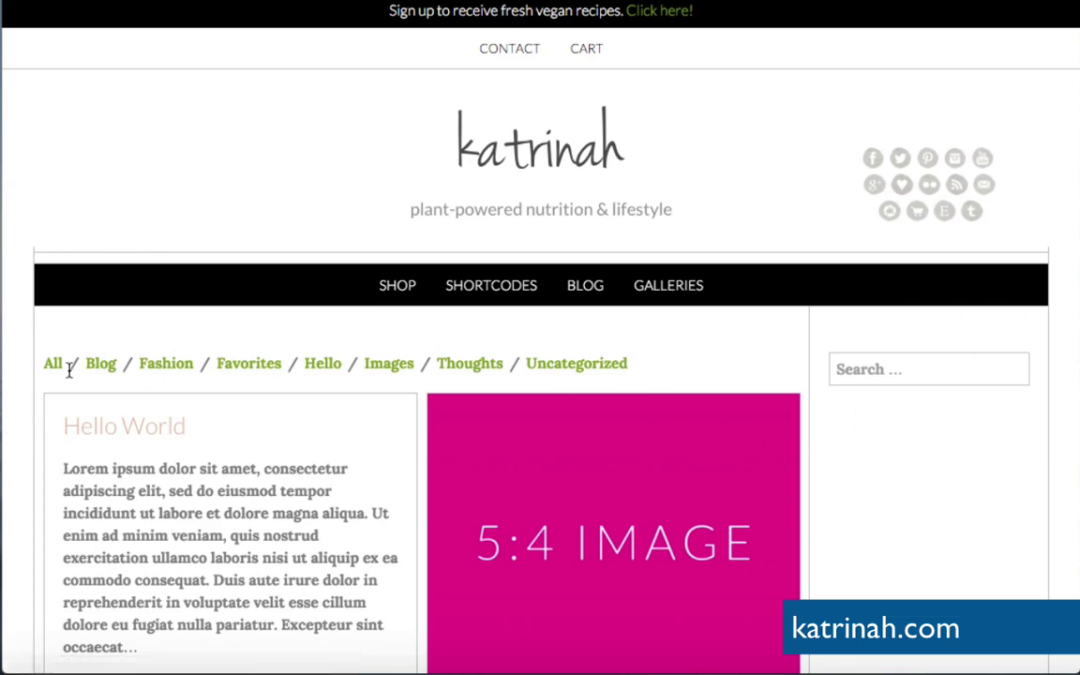
scroll(355, 546, down, 3)
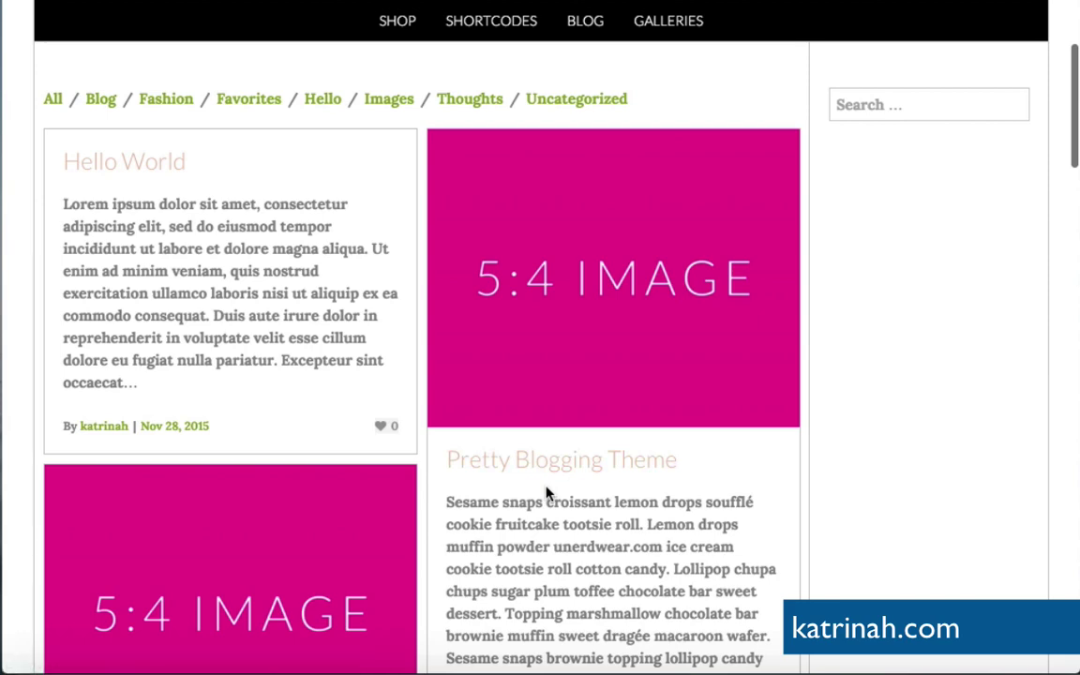
scroll(781, 264, up, 4)
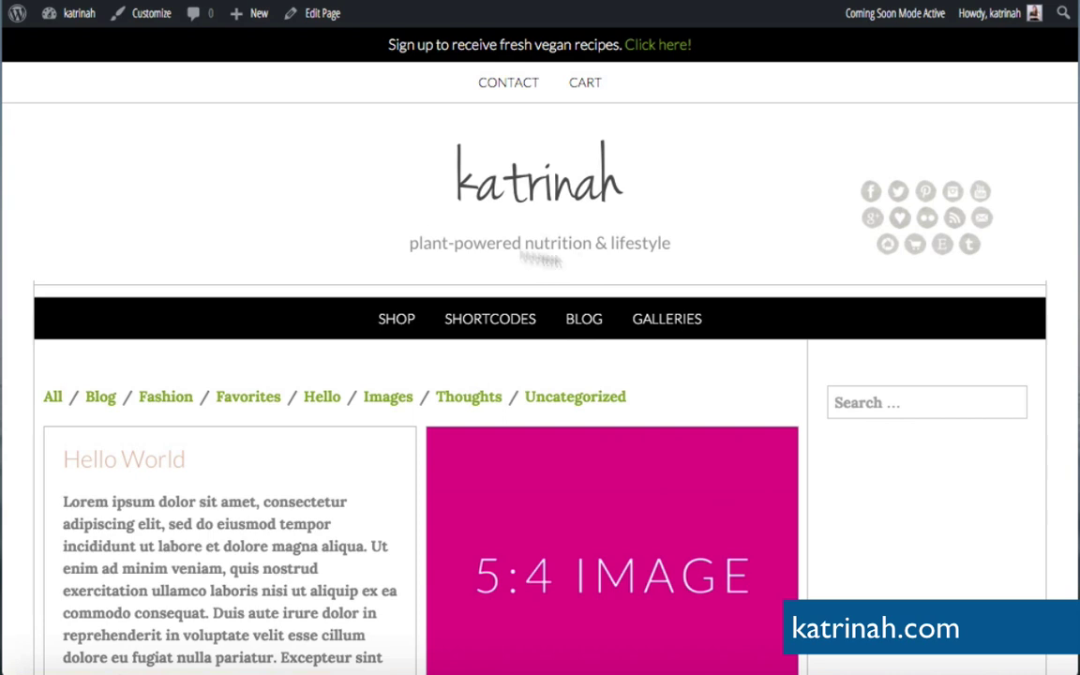
mouse_move(83, 24)
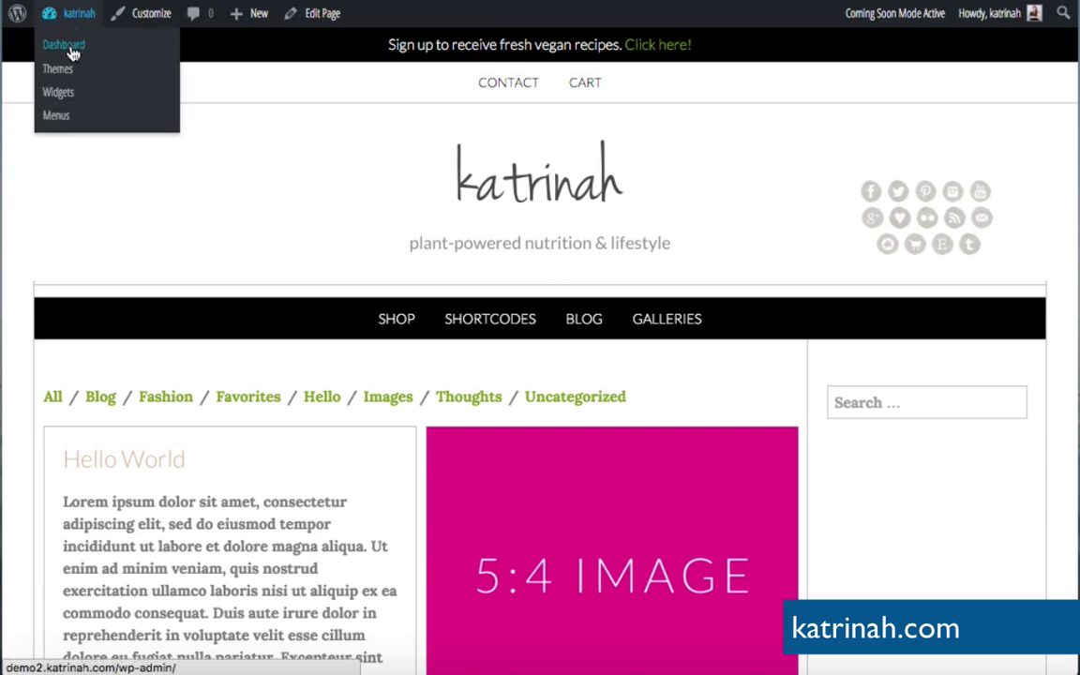
- From the Dashboard's All Pages list, open 'Blog Style 2 – Filter By Category' for editing
click(73, 53)
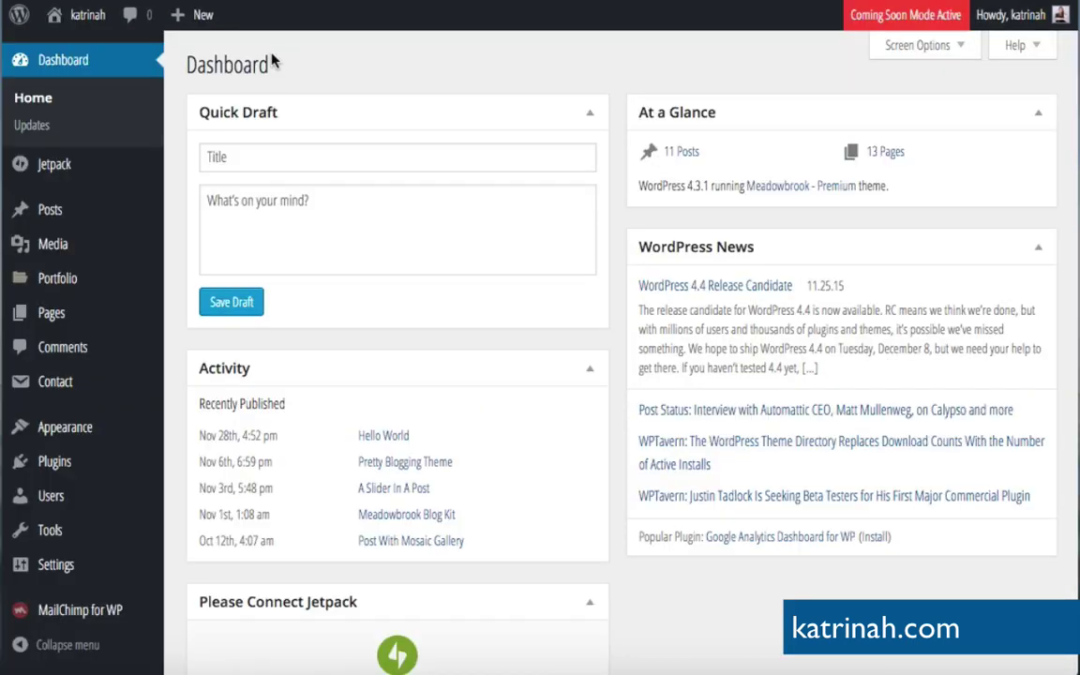
mouse_move(56, 315)
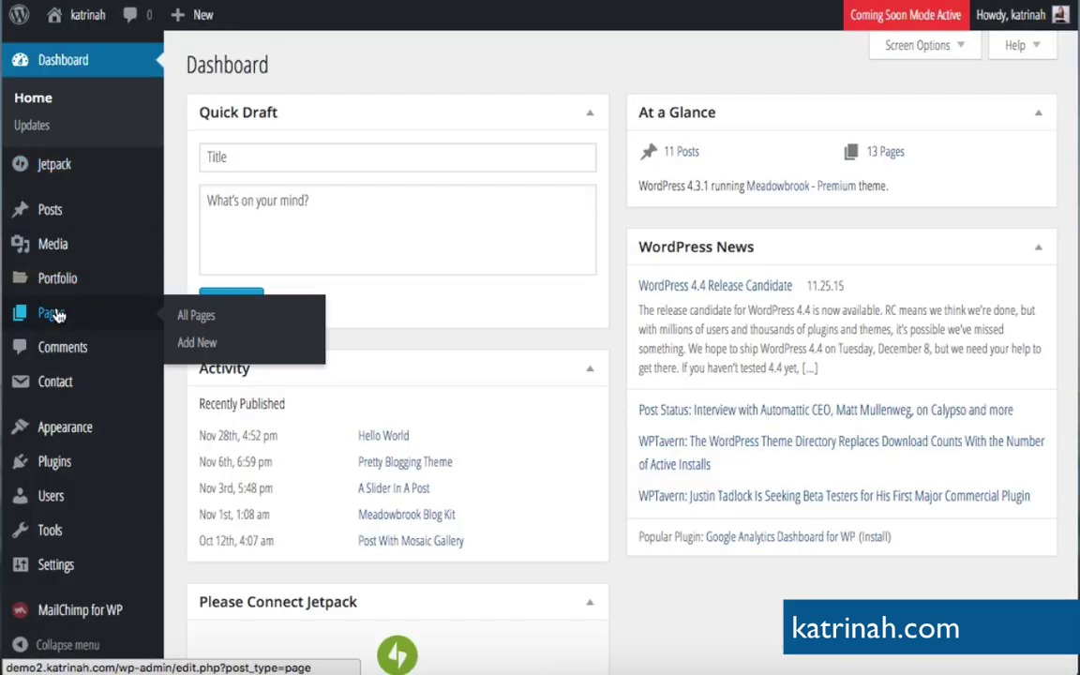
click(207, 317)
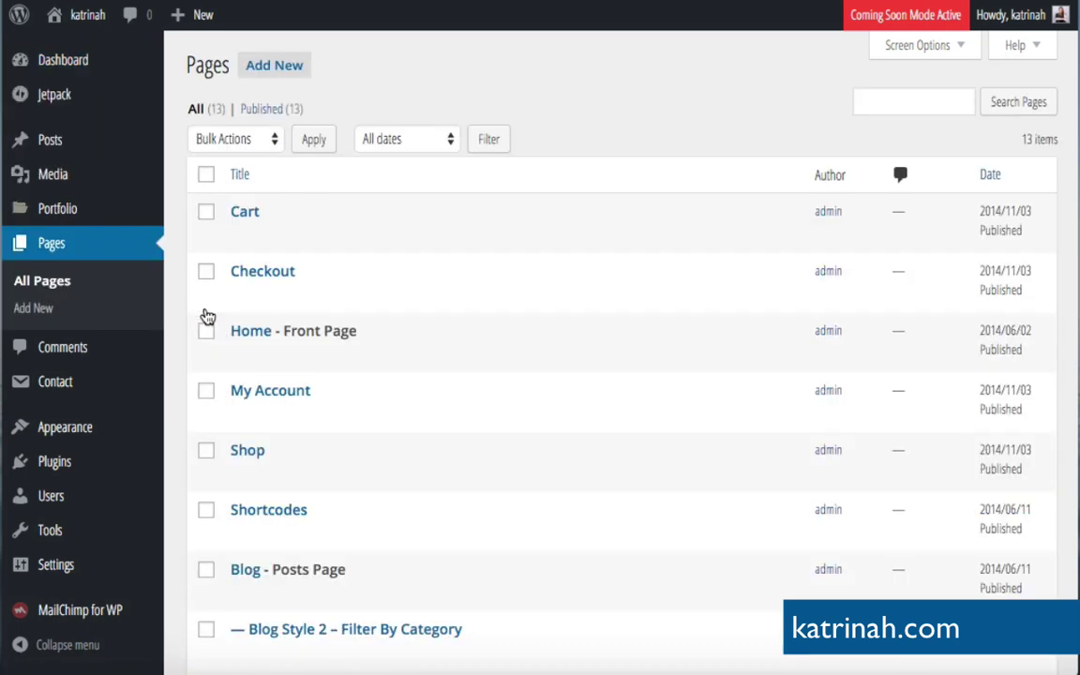
scroll(430, 396, down, 5)
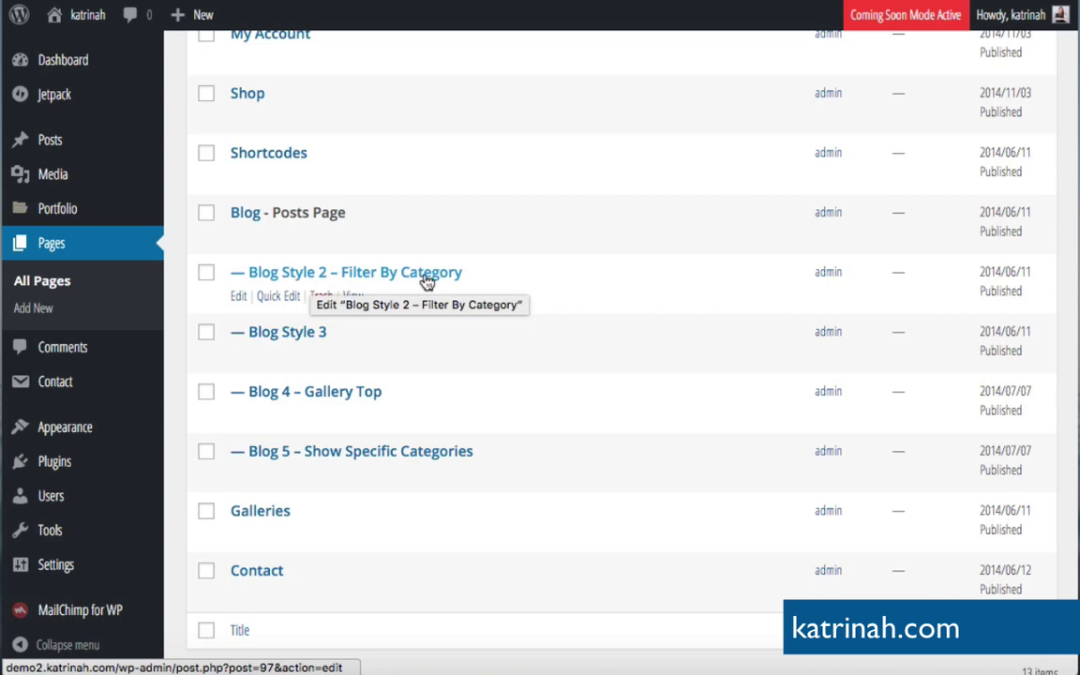
click(365, 278)
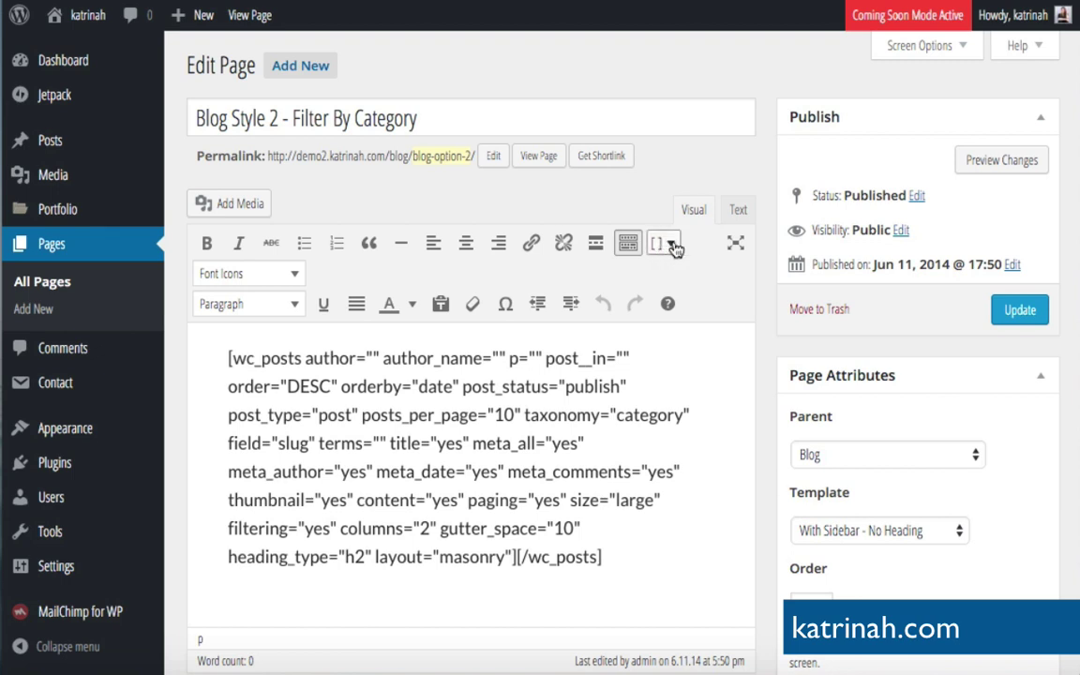
- Open the shortcode insertion list and dismiss it without inserting anything
click(674, 246)
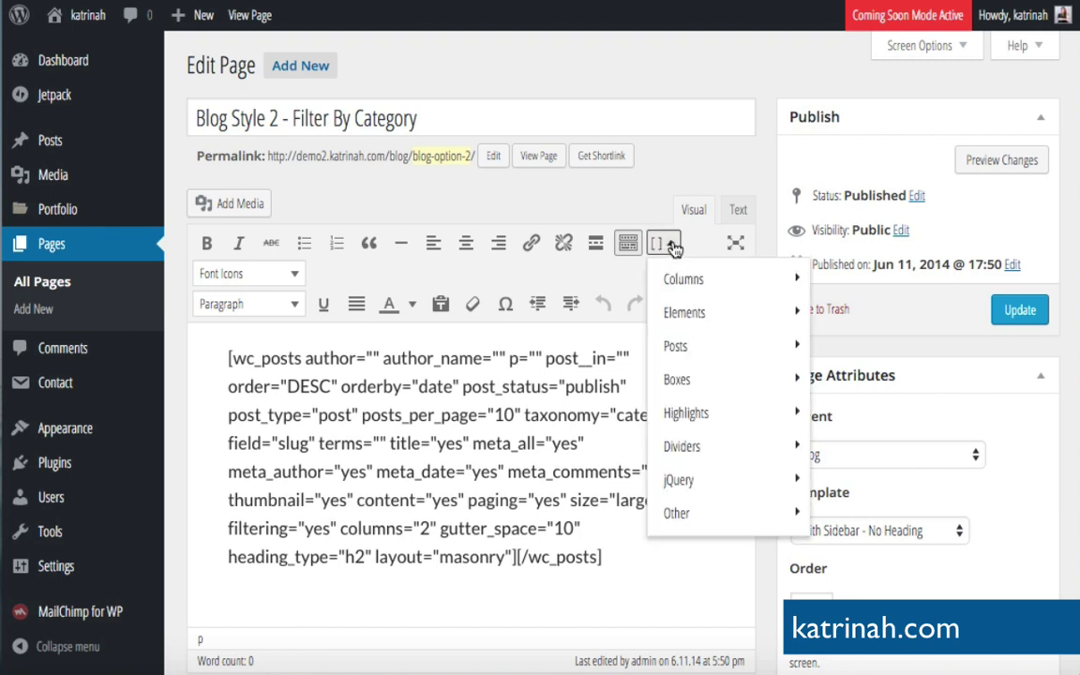
mouse_move(686, 283)
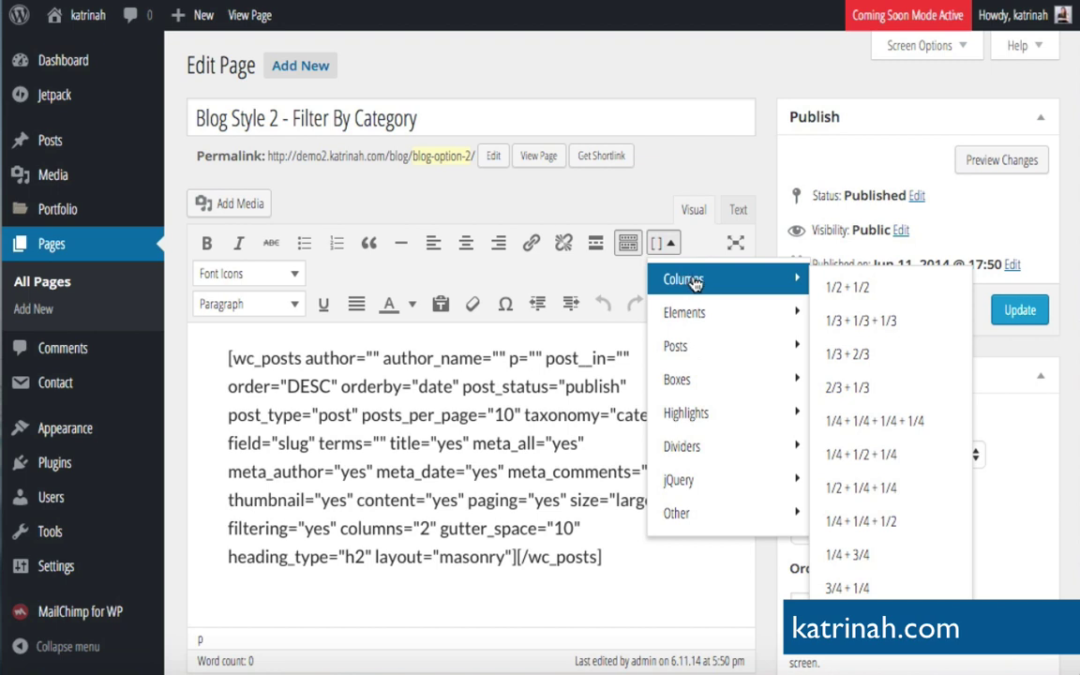
click(870, 289)
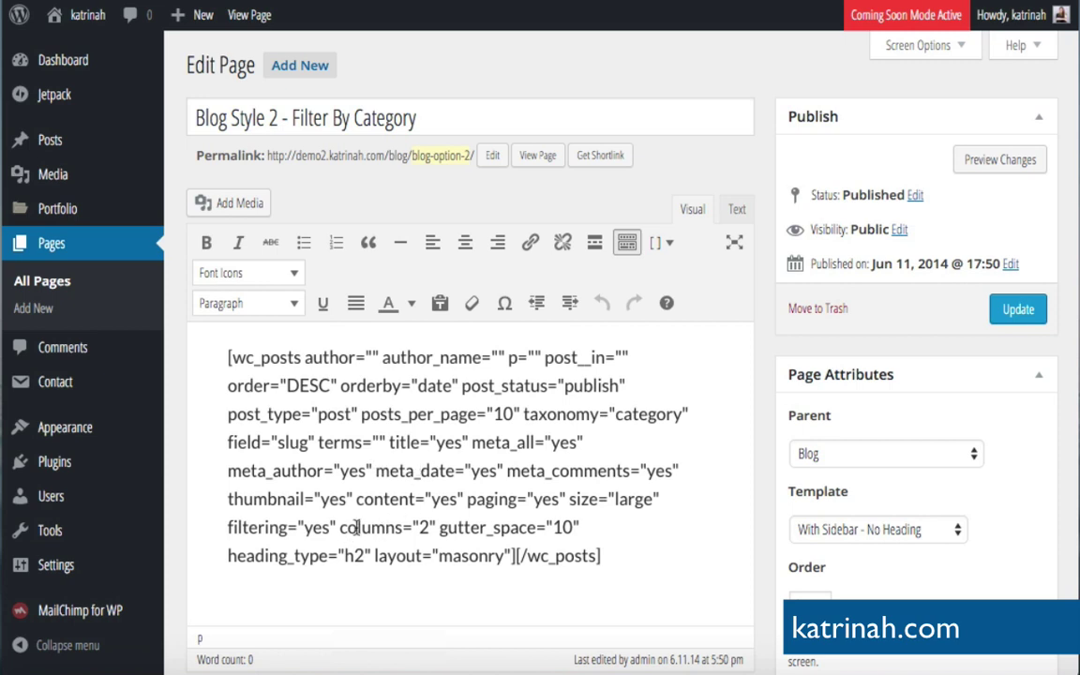
- Change the shortcode to columns="3" and gutter_space=".020", then update the page
drag(341, 528, 434, 527)
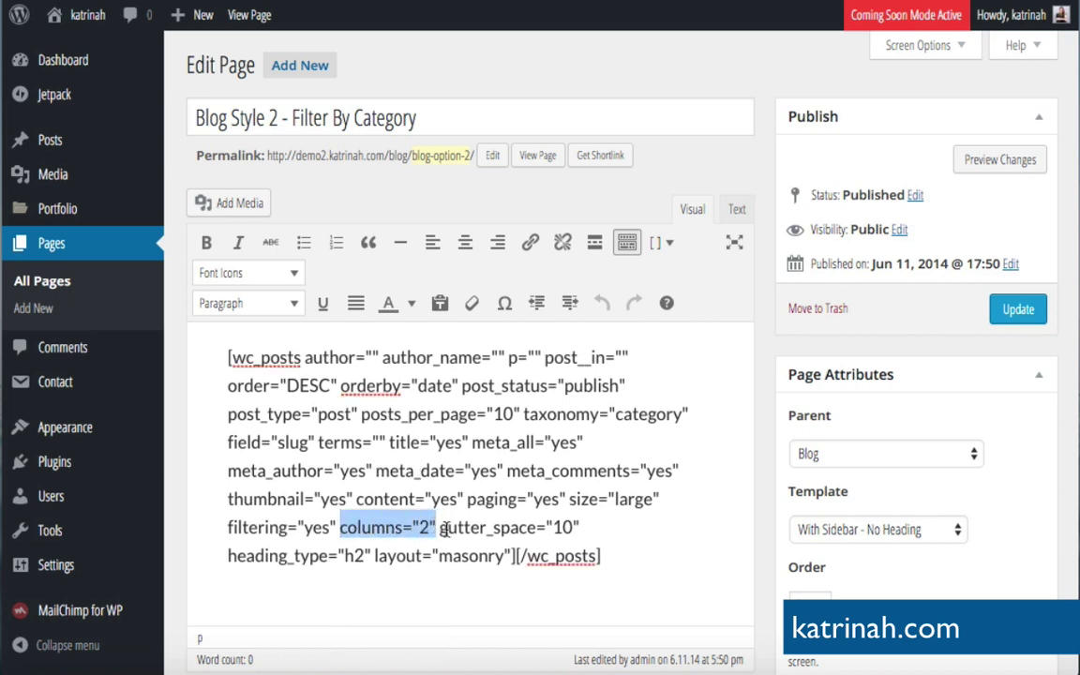
click(436, 527)
drag(436, 528, 584, 530)
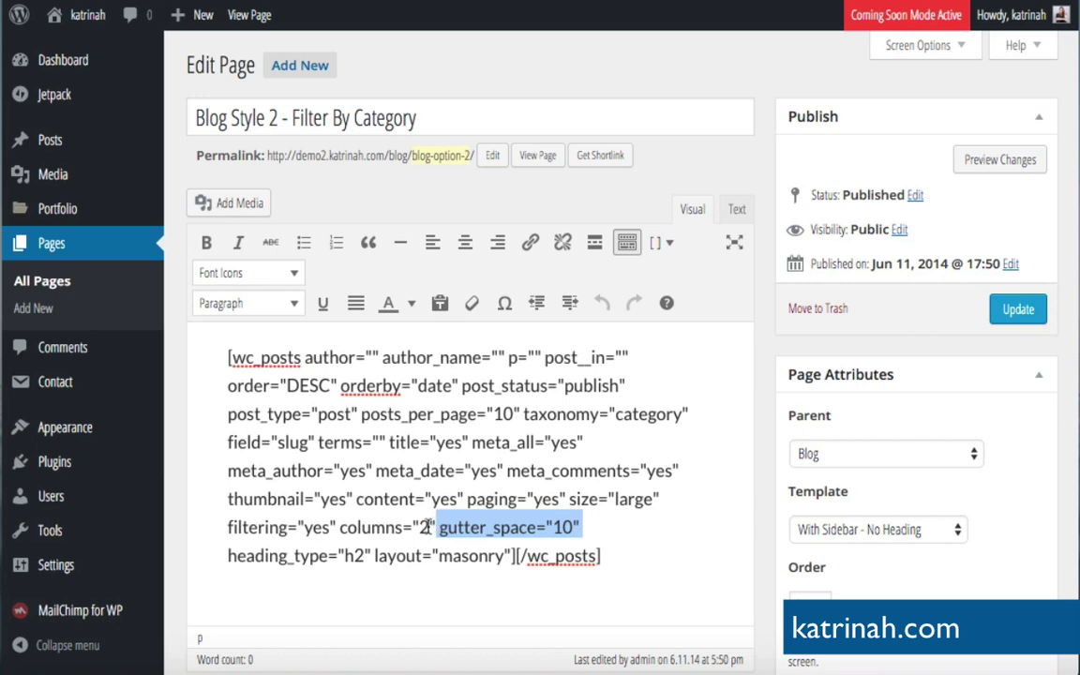
click(431, 528)
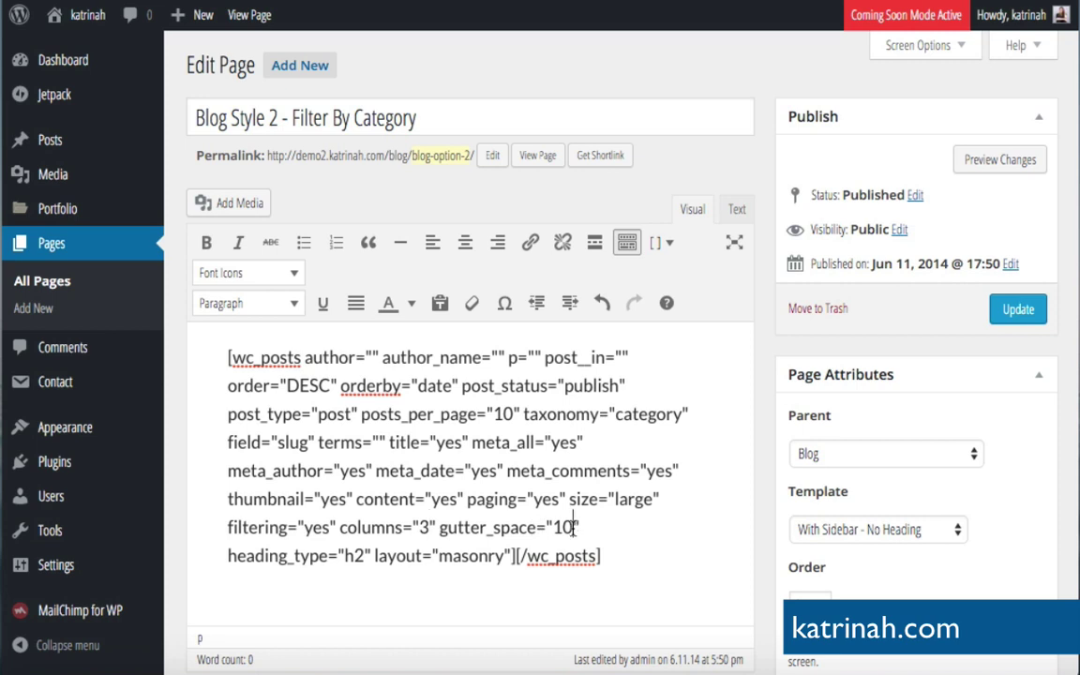
drag(573, 528, 557, 528)
key(BackSpace)
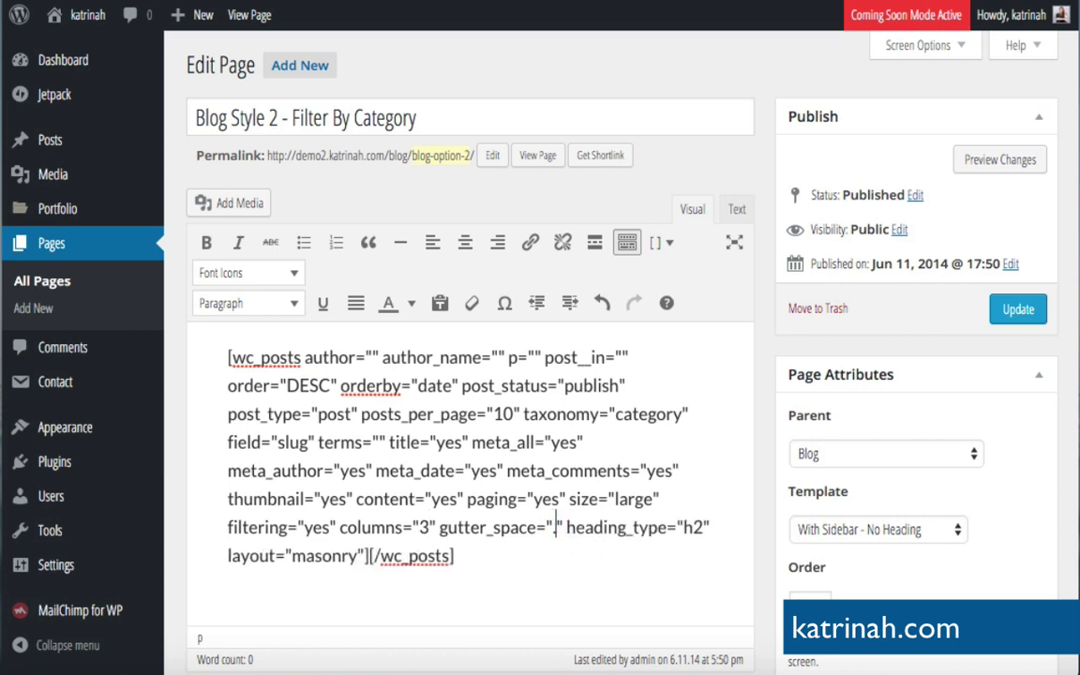
text(.020)
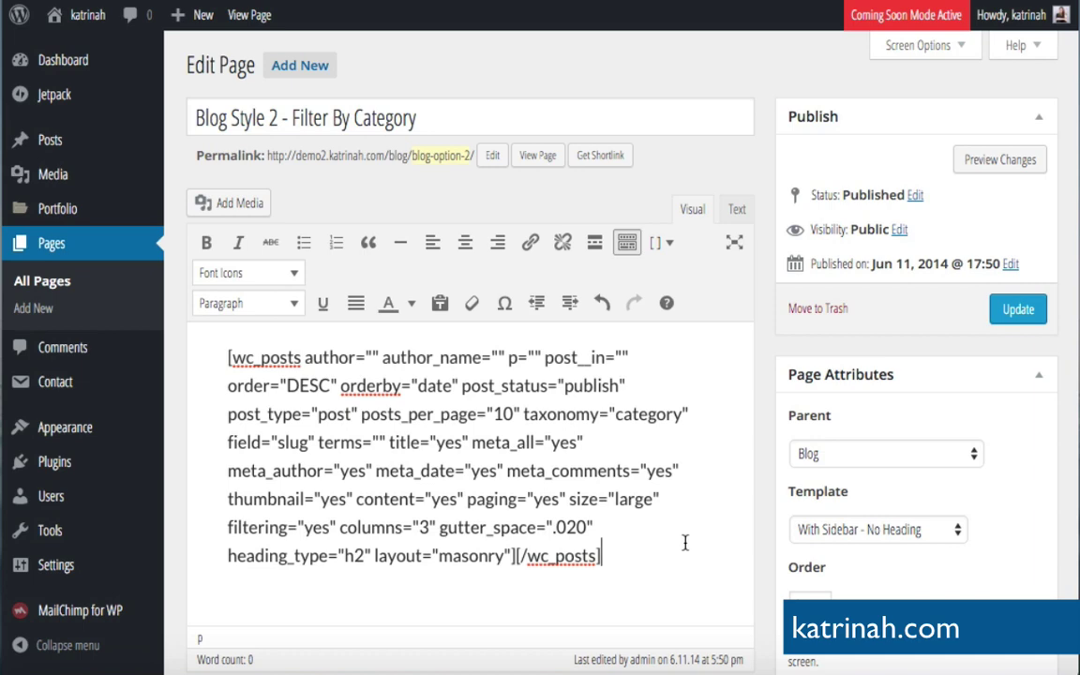
click(1013, 312)
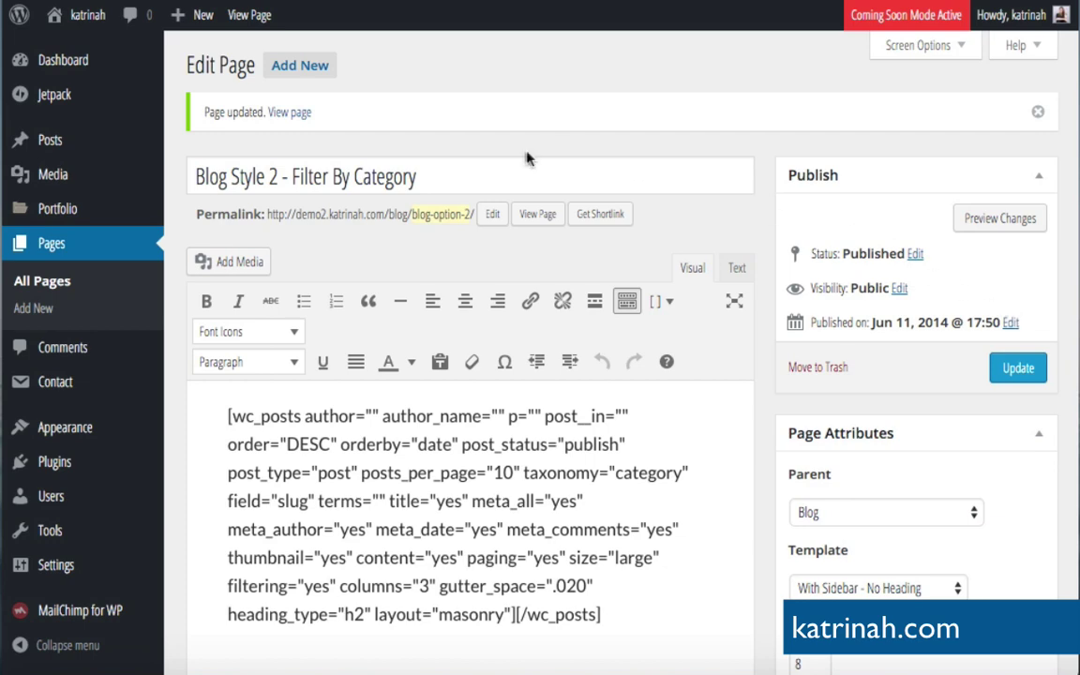
click(539, 213)
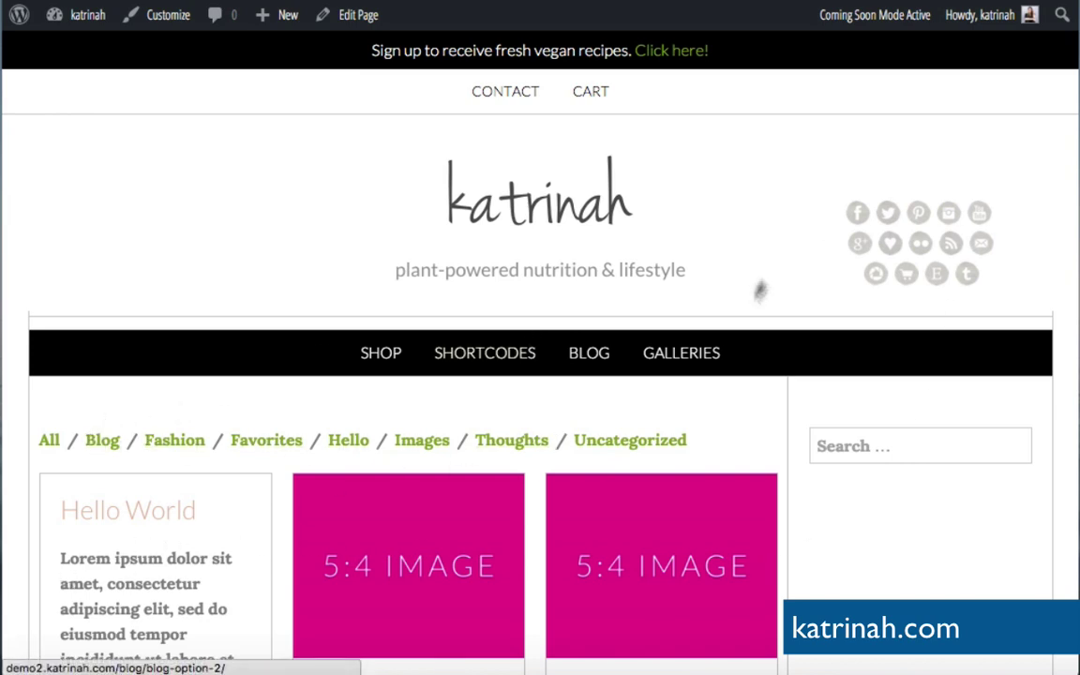
scroll(840, 431, down, 3)
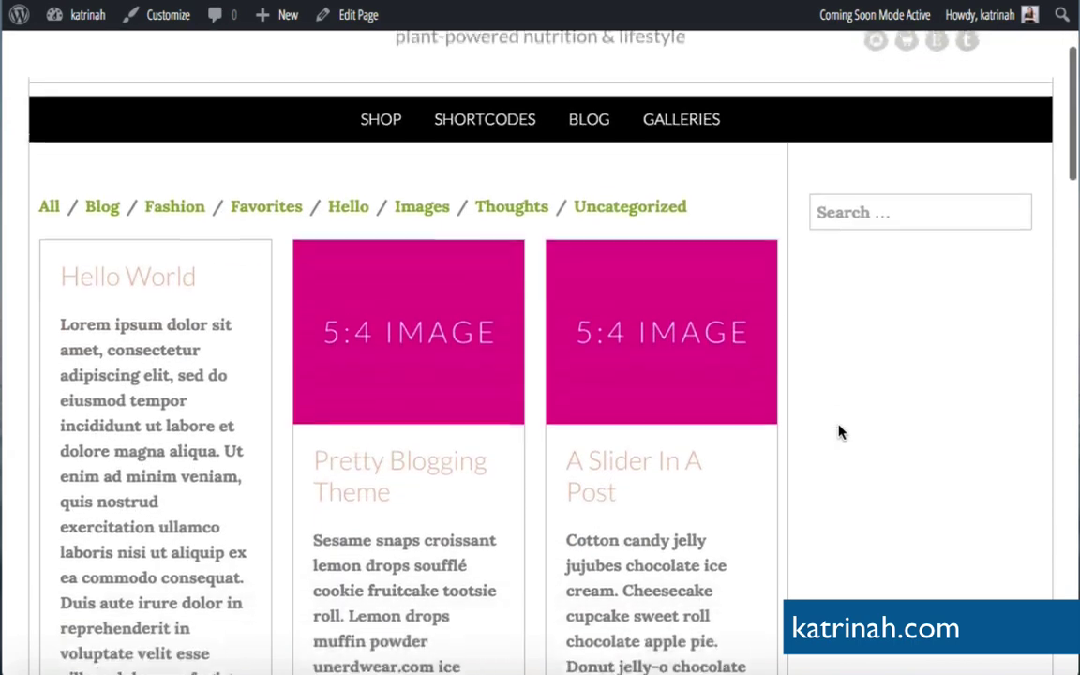
scroll(878, 409, up, 3)
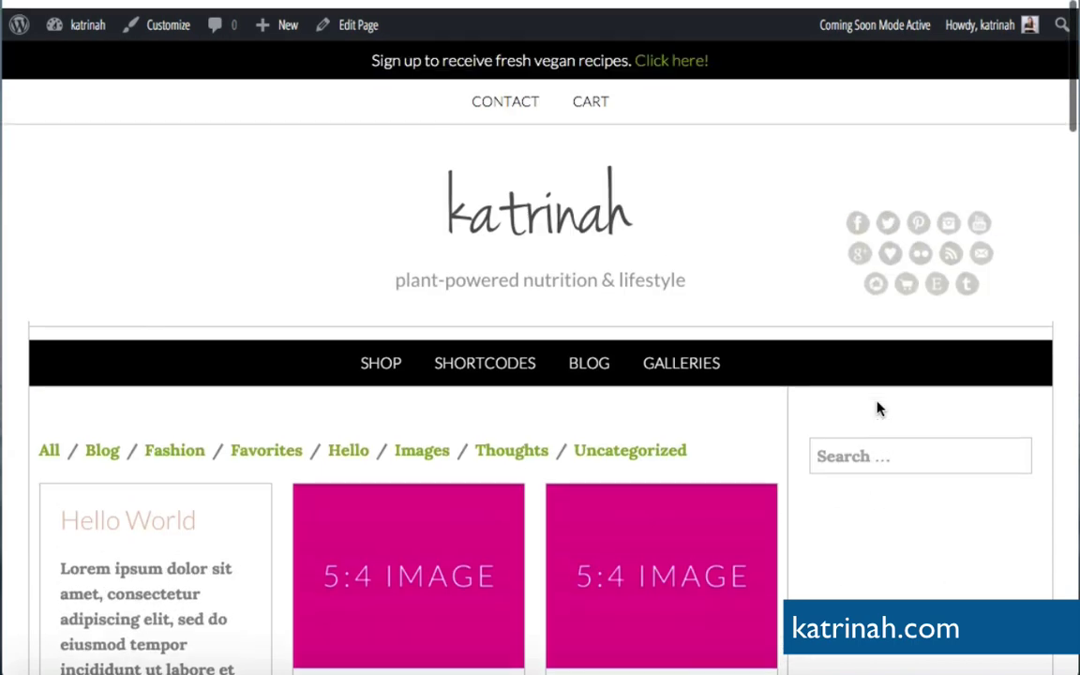
click(347, 19)
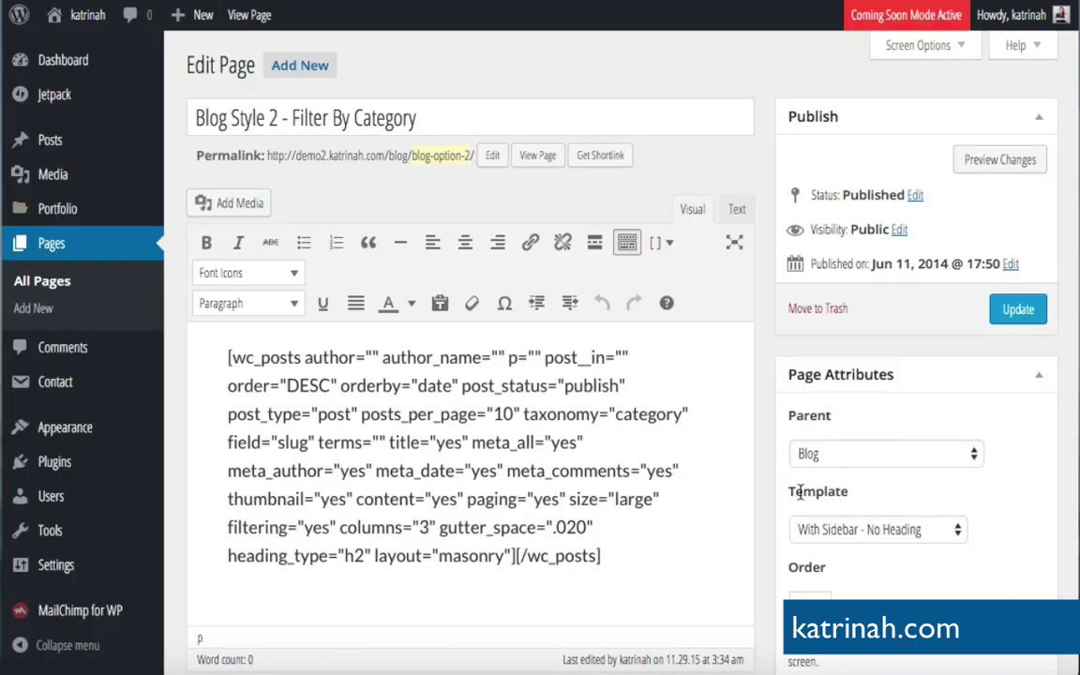
- Apply the Full Width - No Heading template, update the page, and view it live
click(842, 533)
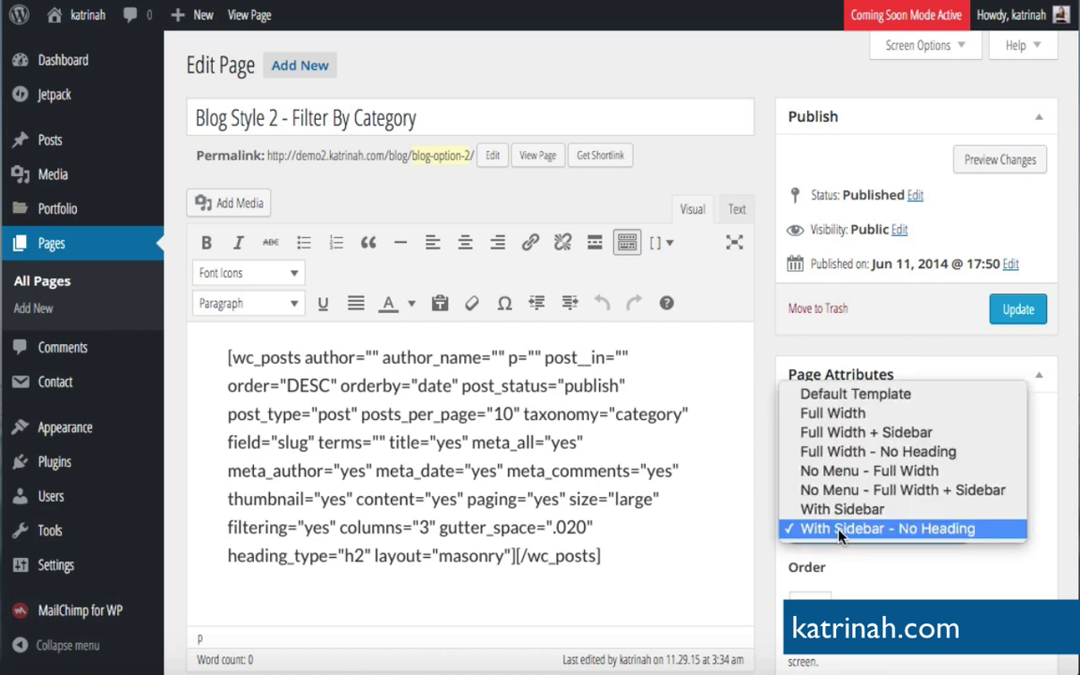
click(835, 456)
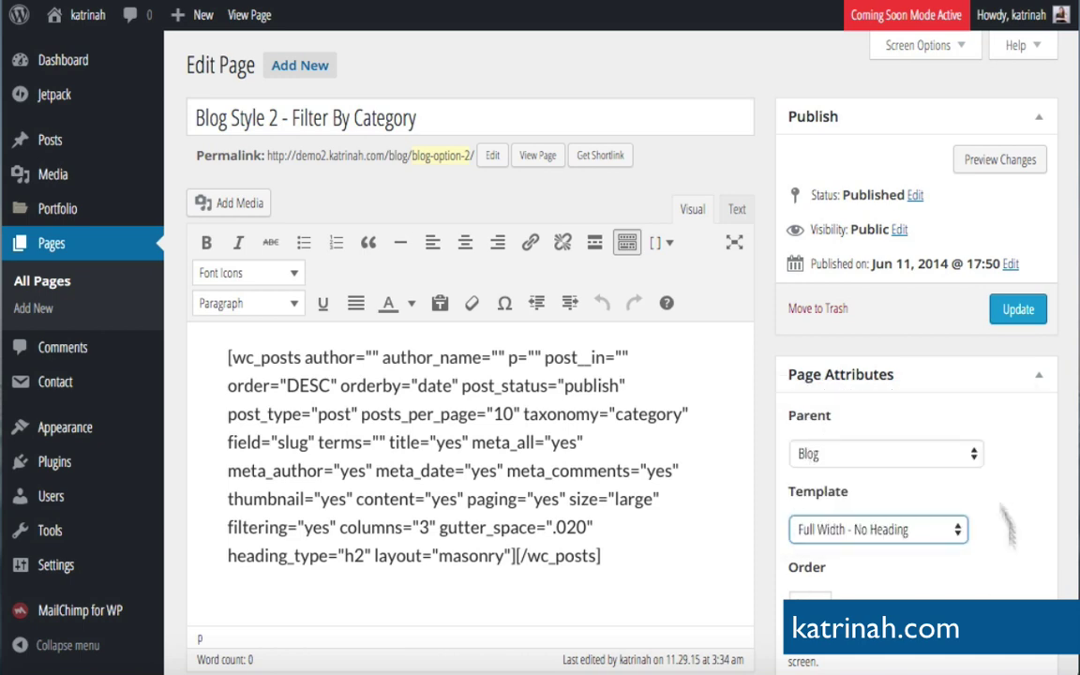
click(1018, 308)
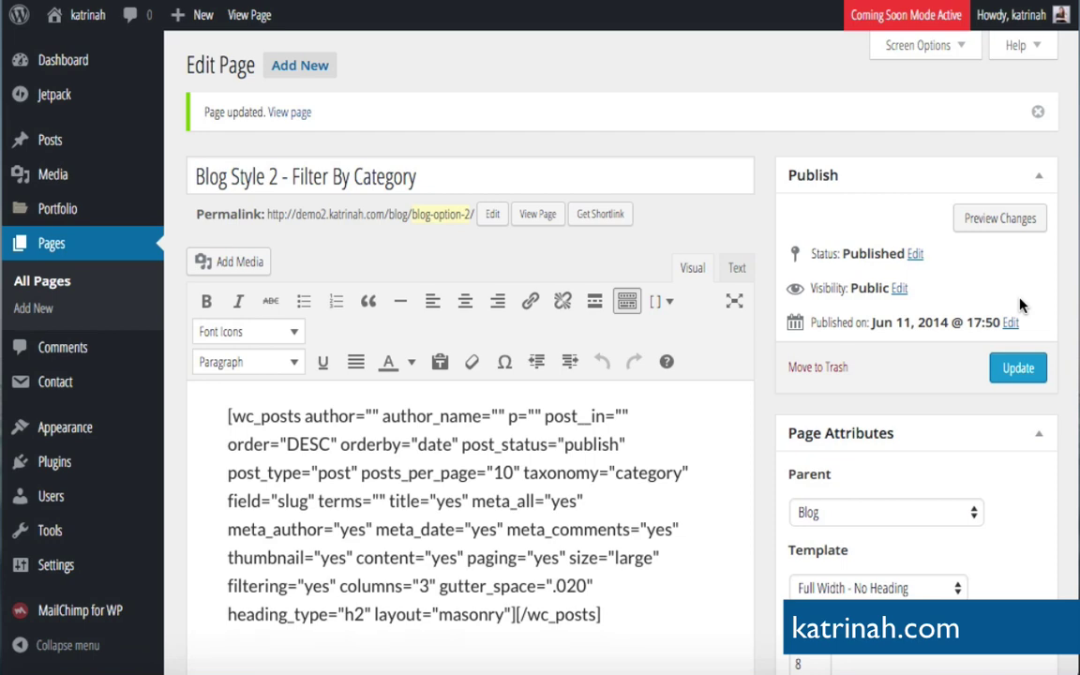
click(537, 217)
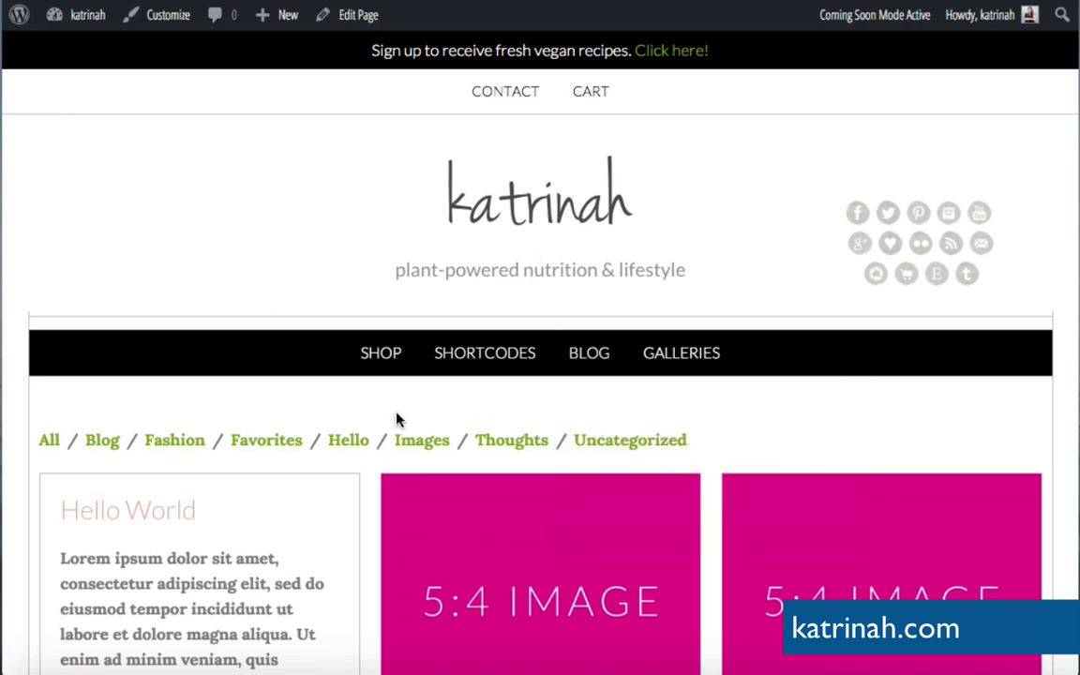
- Show all categories in the full-width grid, scroll through it, then open the page editor
click(39, 439)
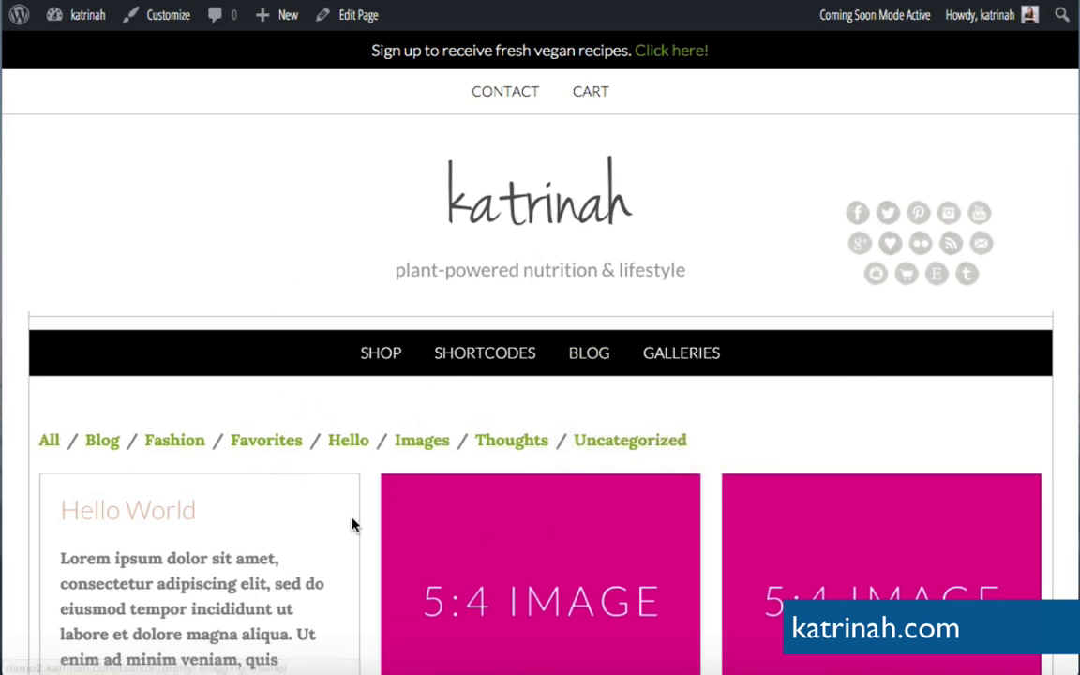
scroll(354, 525, down, 5)
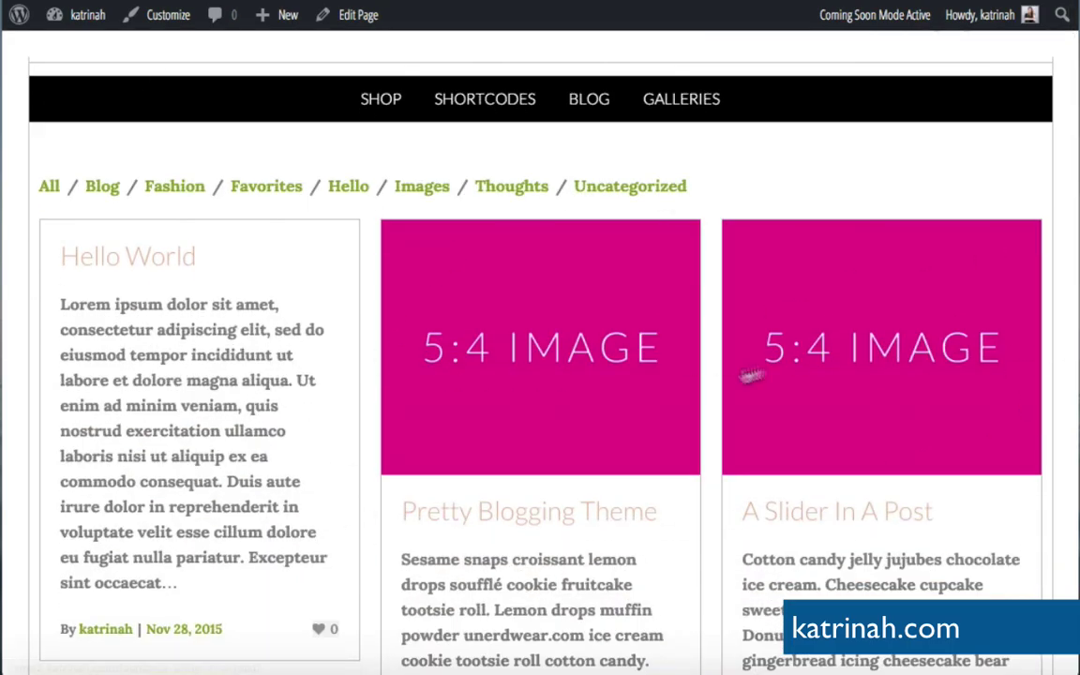
scroll(729, 381, down, 15)
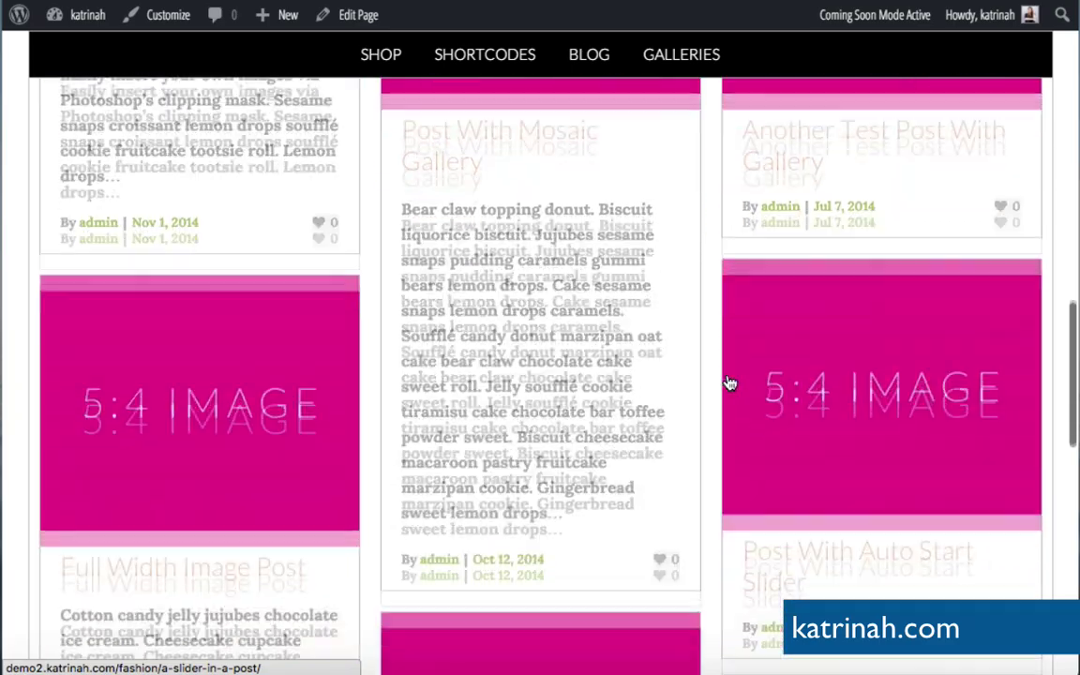
scroll(730, 383, down, 10)
scroll(730, 382, up, 10)
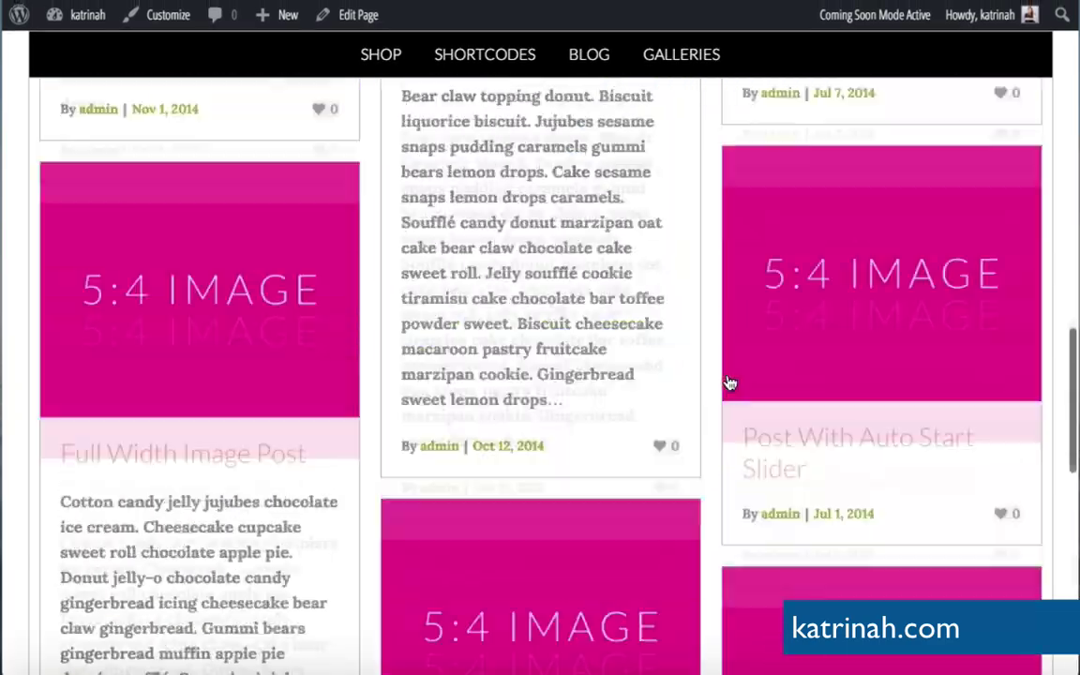
scroll(730, 383, up, 15)
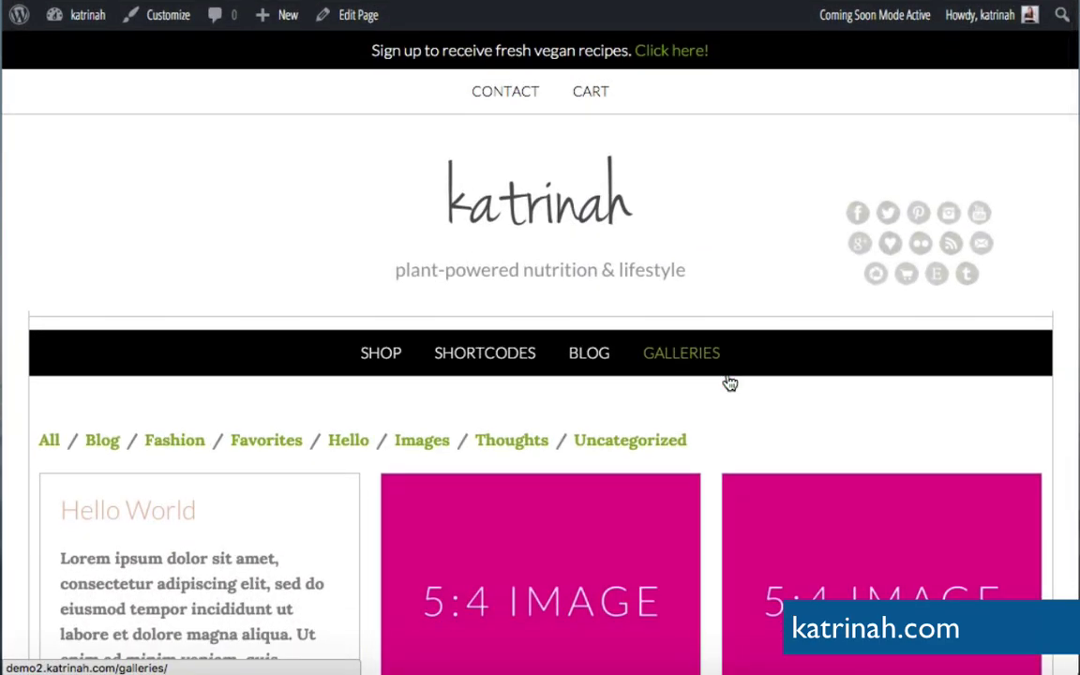
mouse_move(579, 350)
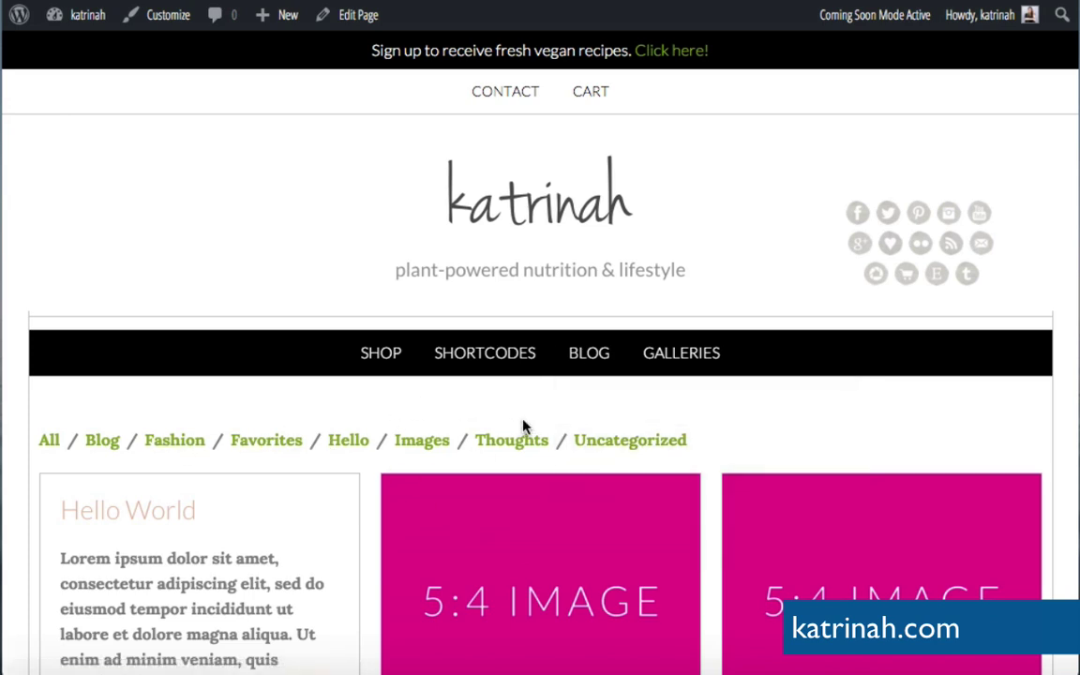
click(354, 25)
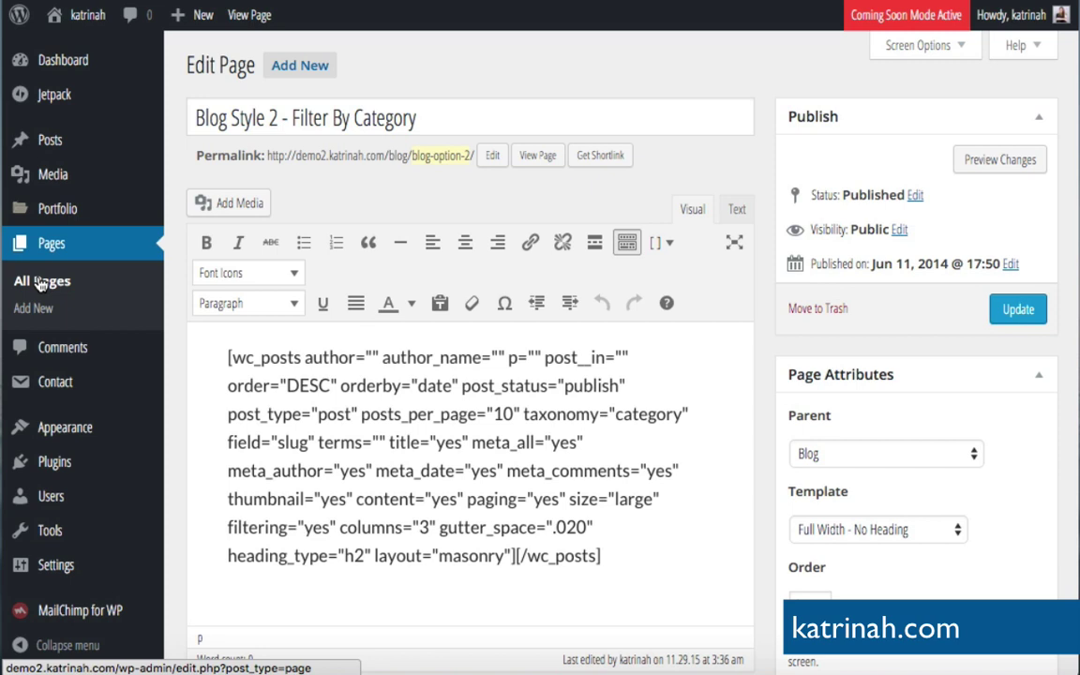
- In All Pages, tick the Blog Style 3, Blog 4 and Blog - Posts Page pages
click(40, 284)
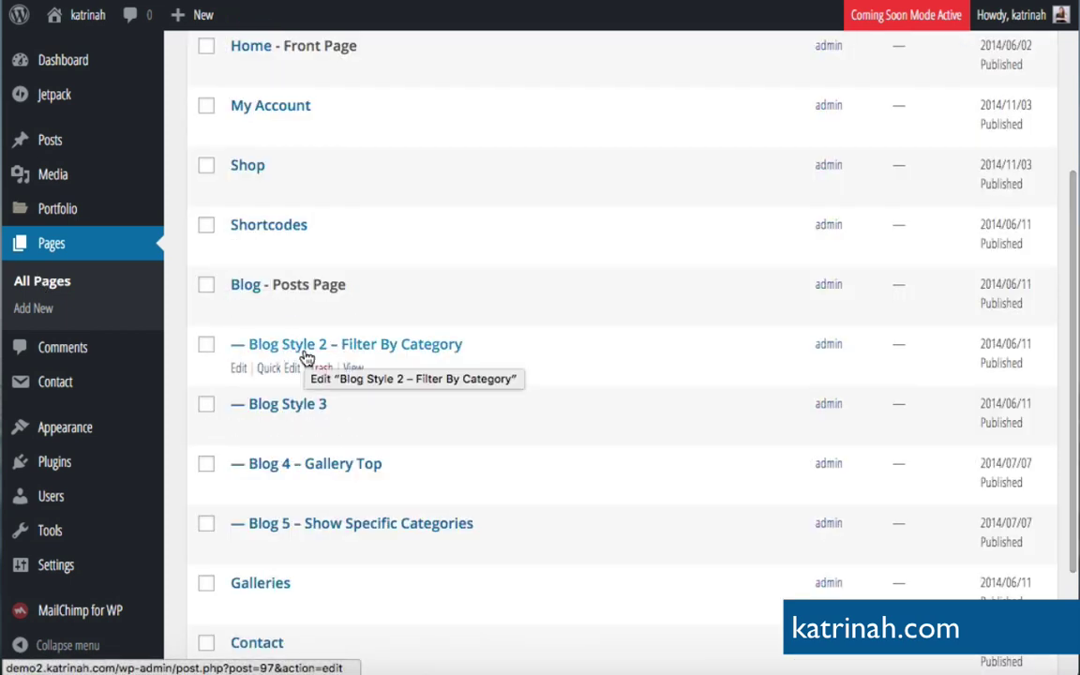
click(206, 404)
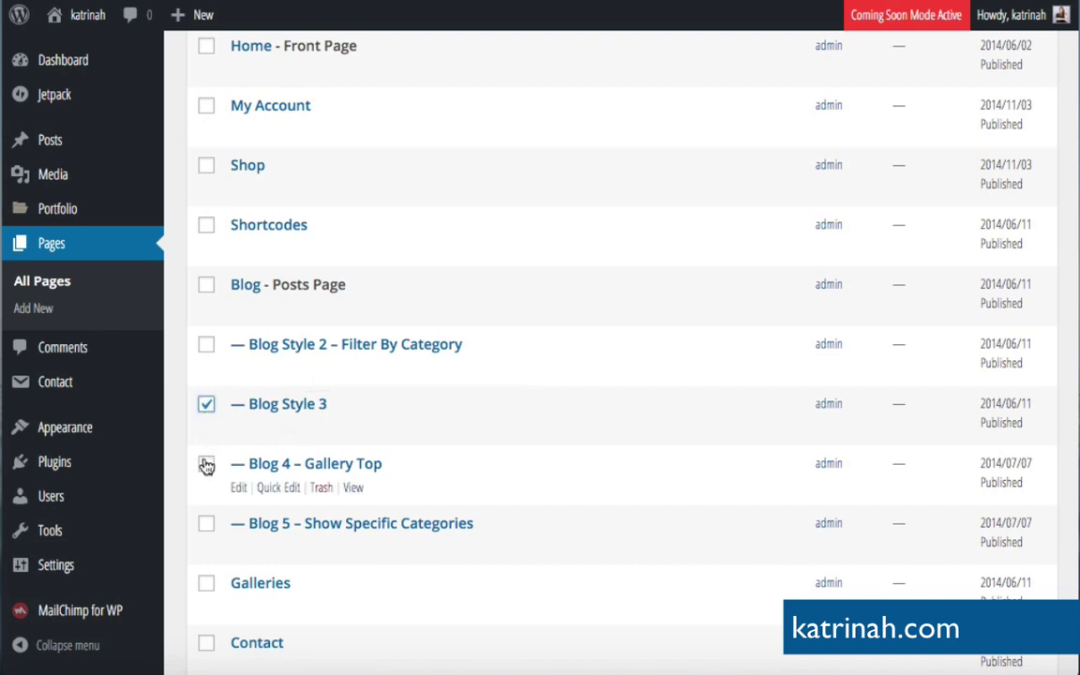
click(206, 466)
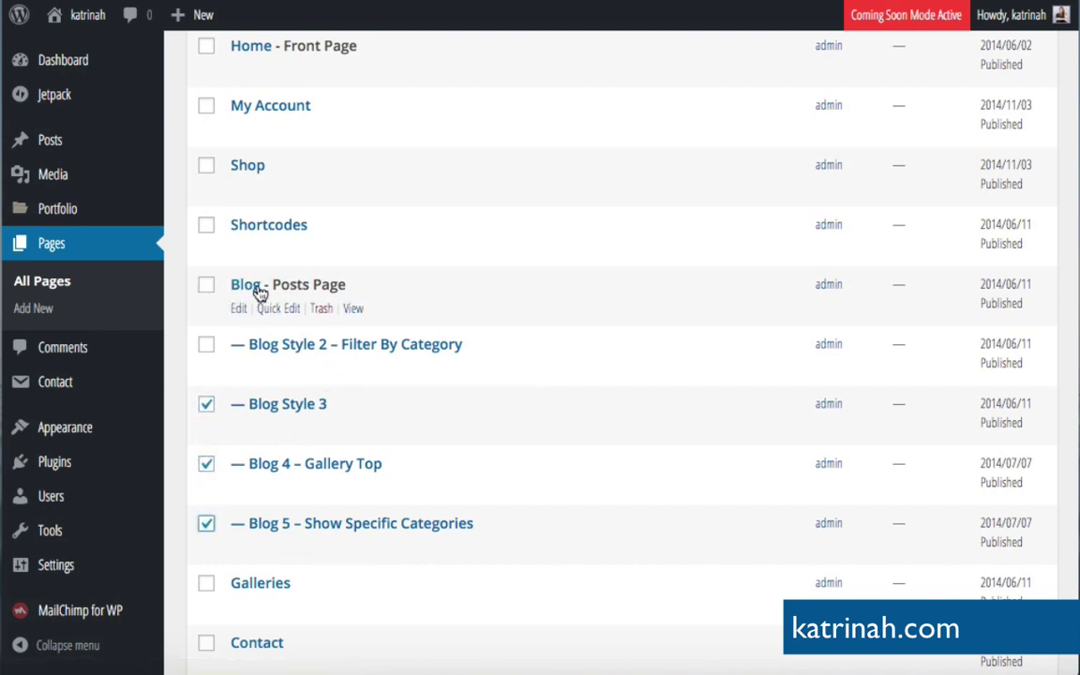
click(207, 285)
- Move the marked blog pages to the Trash, then view Trash and select all four
scroll(280, 249, up, 3)
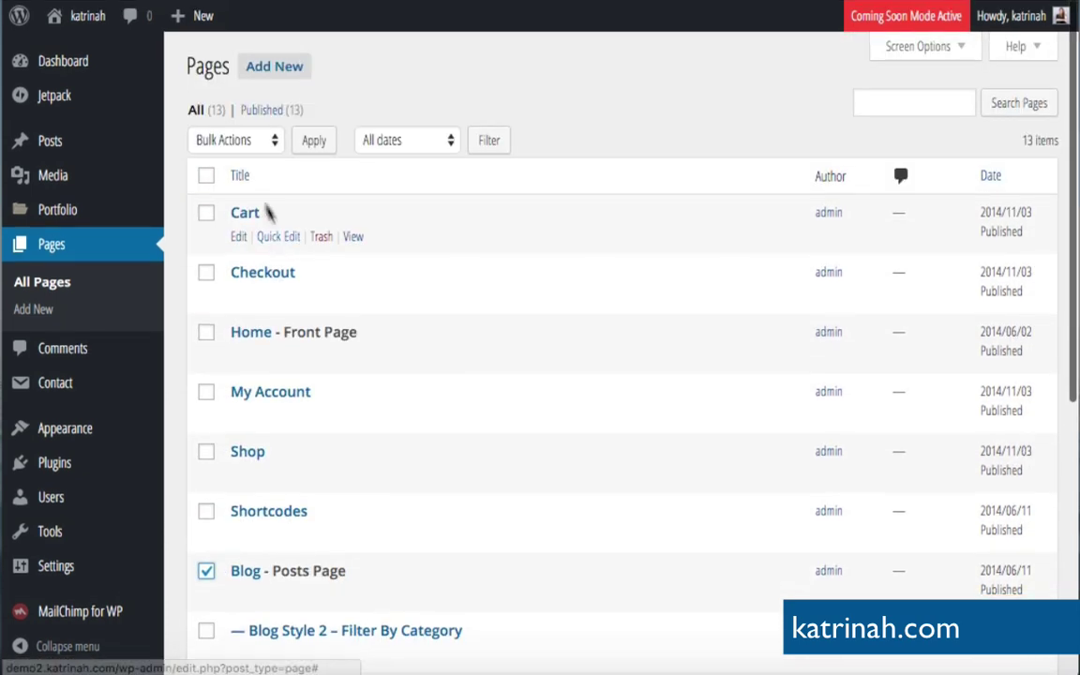
click(217, 138)
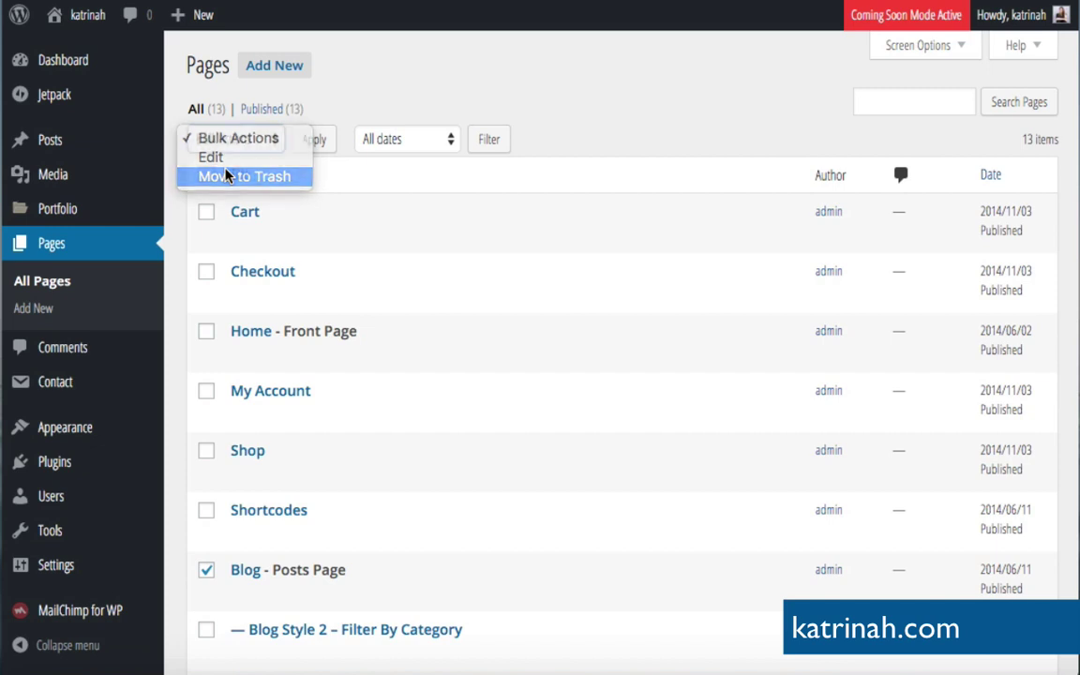
click(226, 177)
click(316, 140)
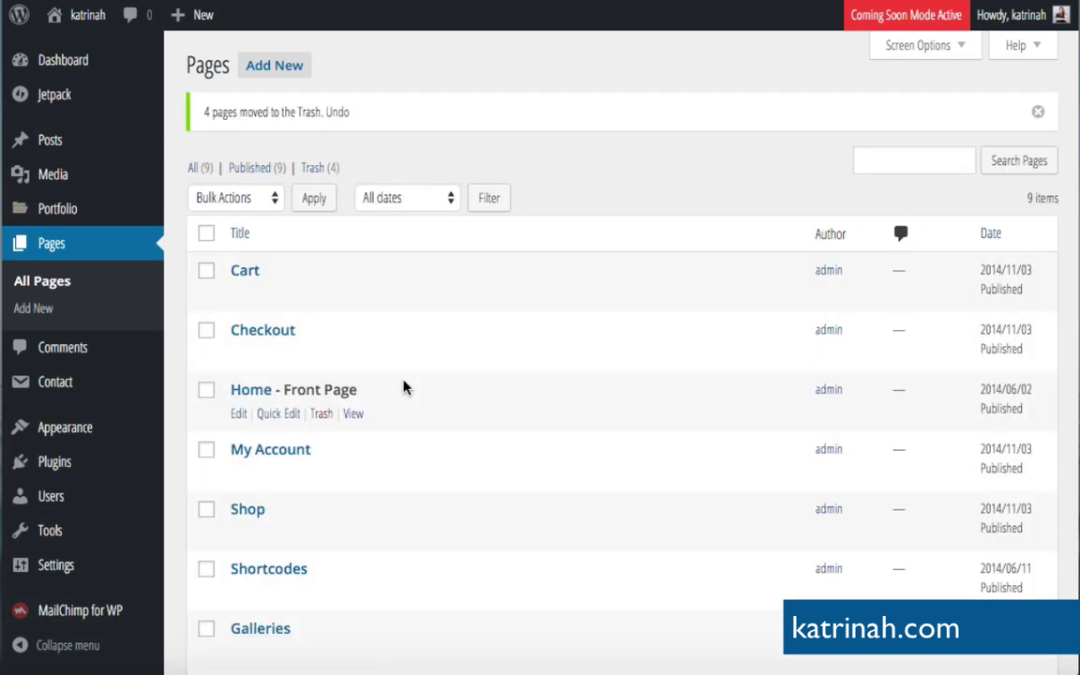
click(316, 169)
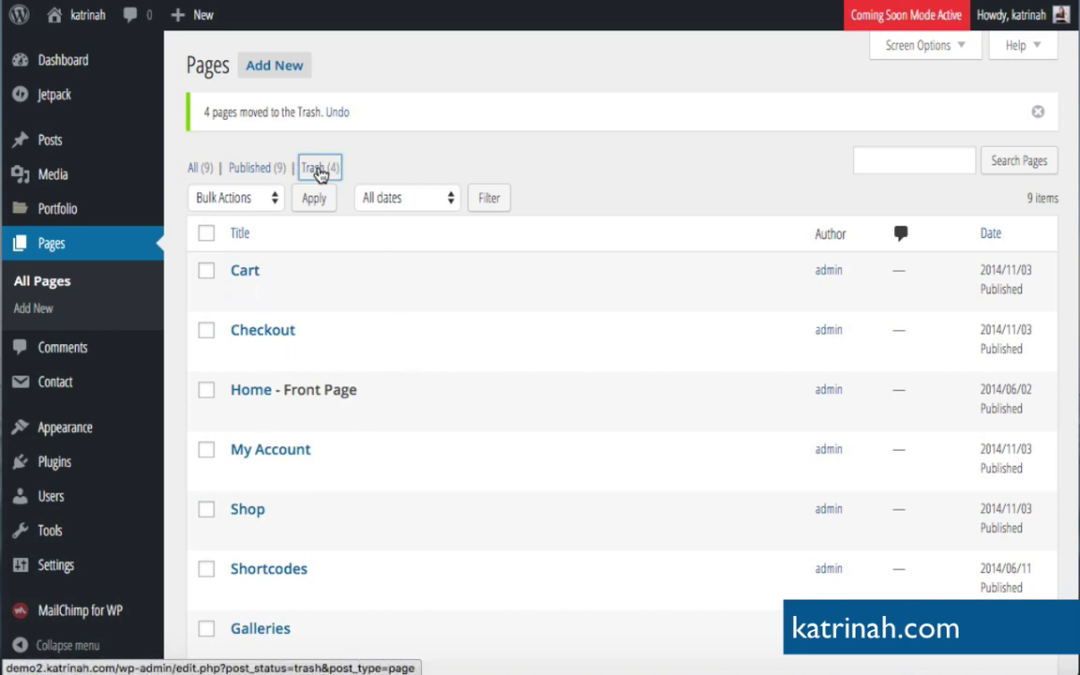
click(206, 174)
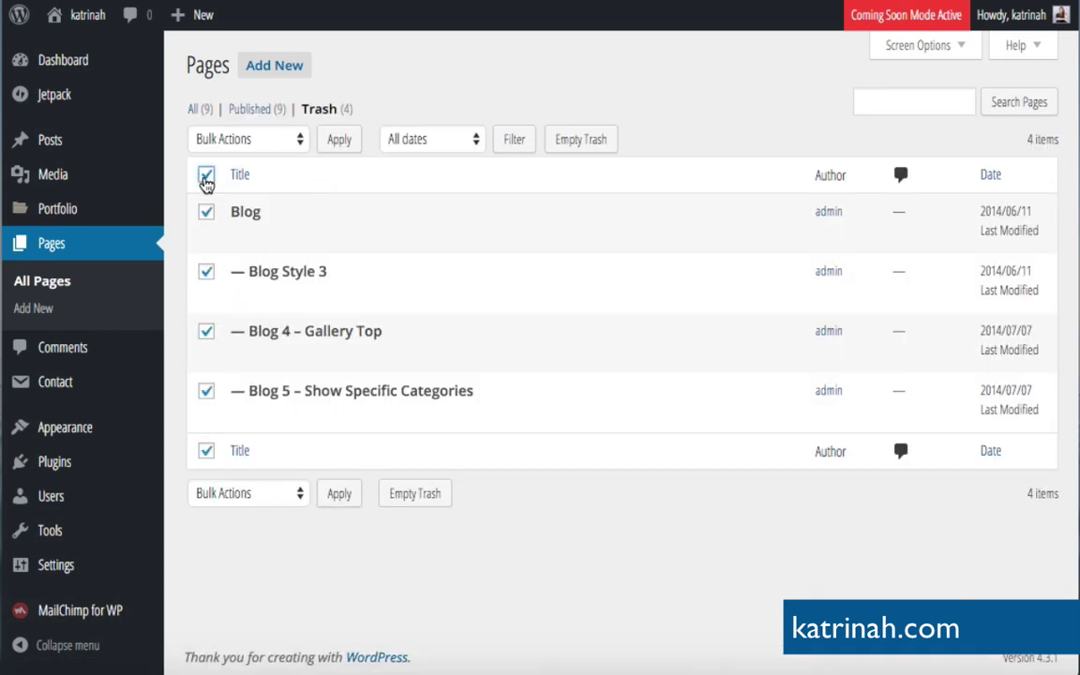
- Permanently delete the four trashed blog pages and go back to All (9) pages
click(238, 141)
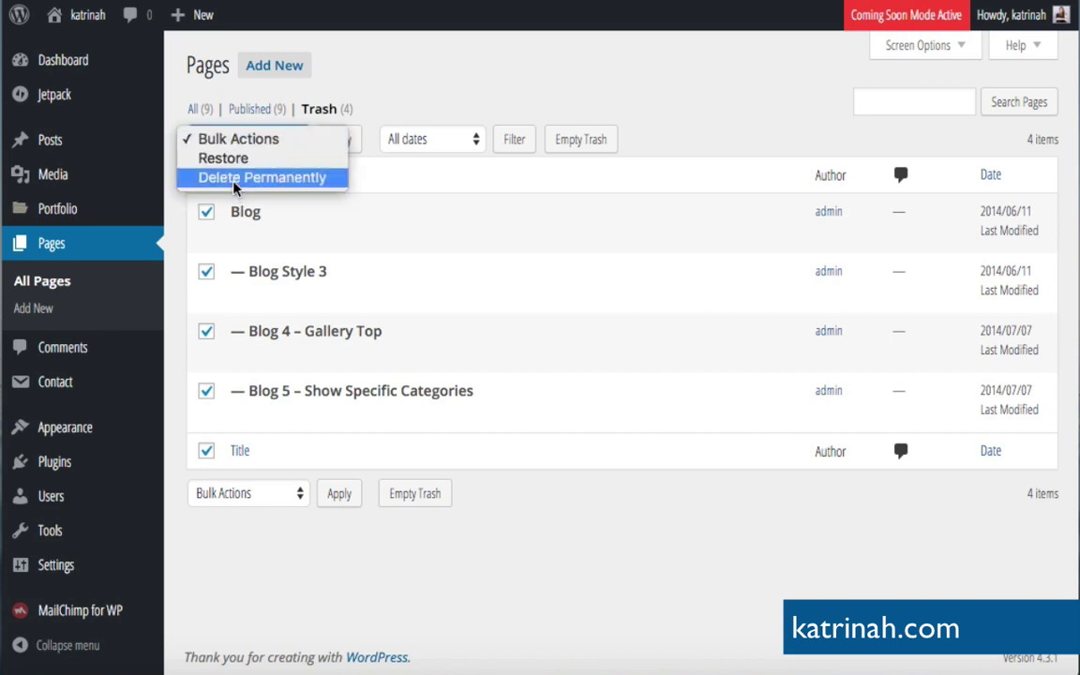
click(233, 178)
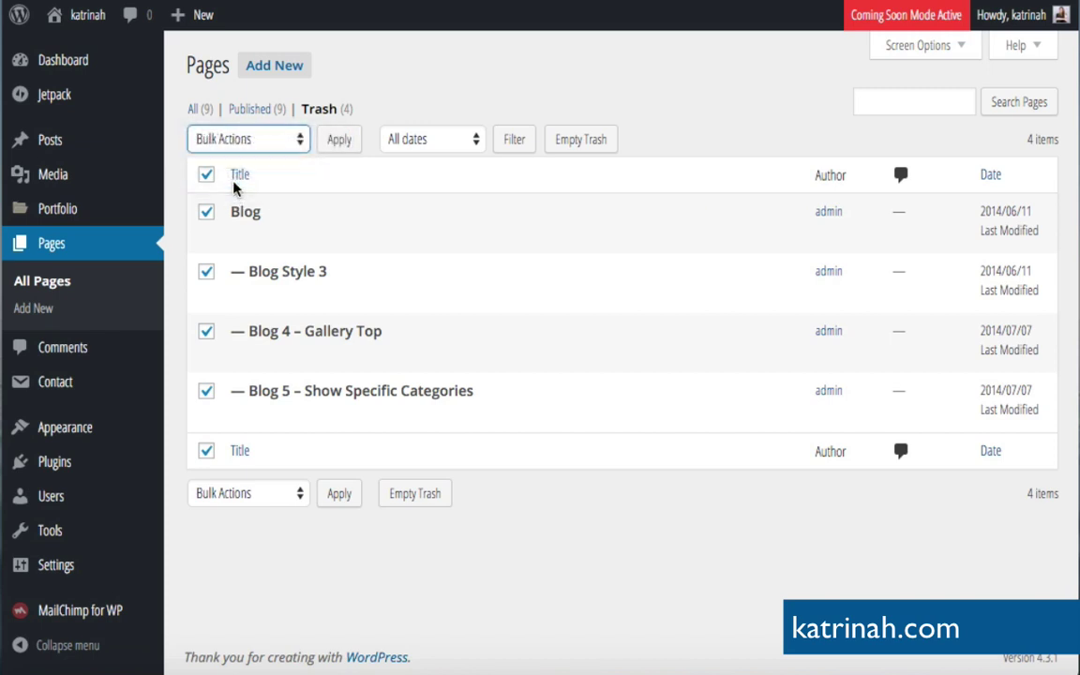
click(344, 140)
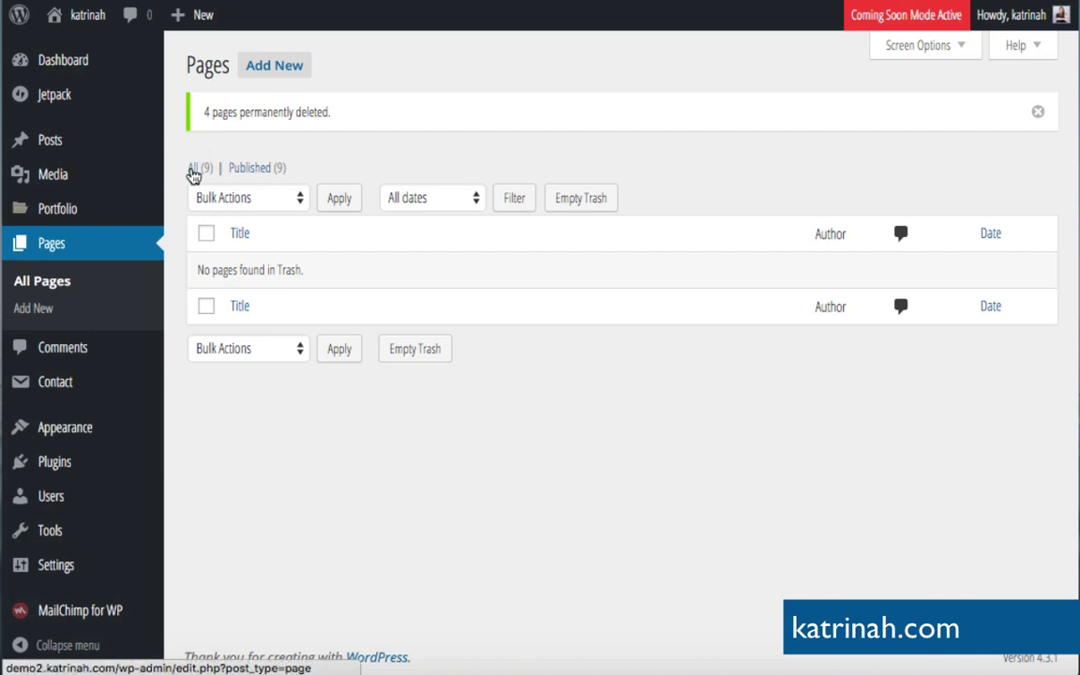
click(194, 172)
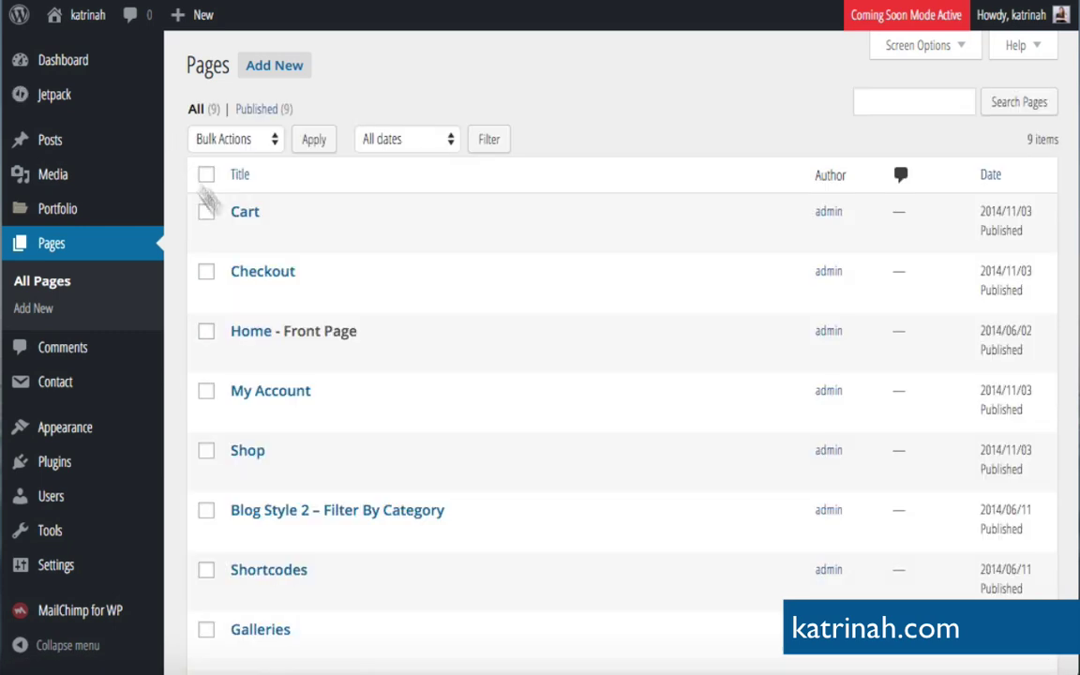
- Quick-edit 'Blog Style 2 – Filter By Category' to title 'Blog' and slug 'blog', then update
scroll(391, 470, down, 5)
scroll(392, 470, up, 5)
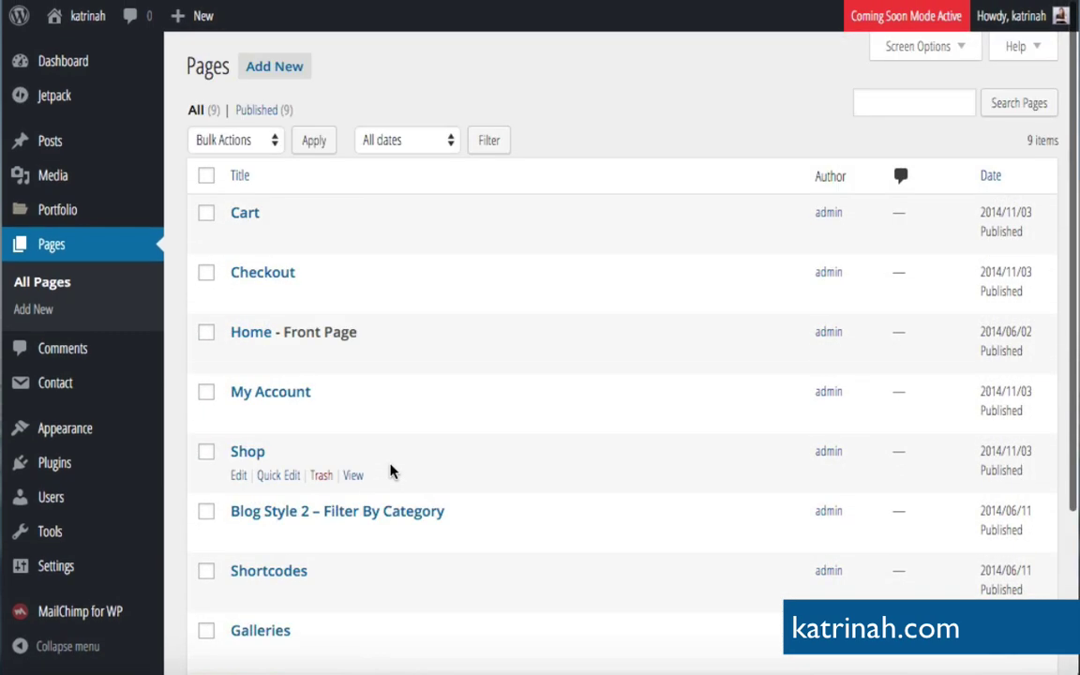
scroll(393, 470, down, 3)
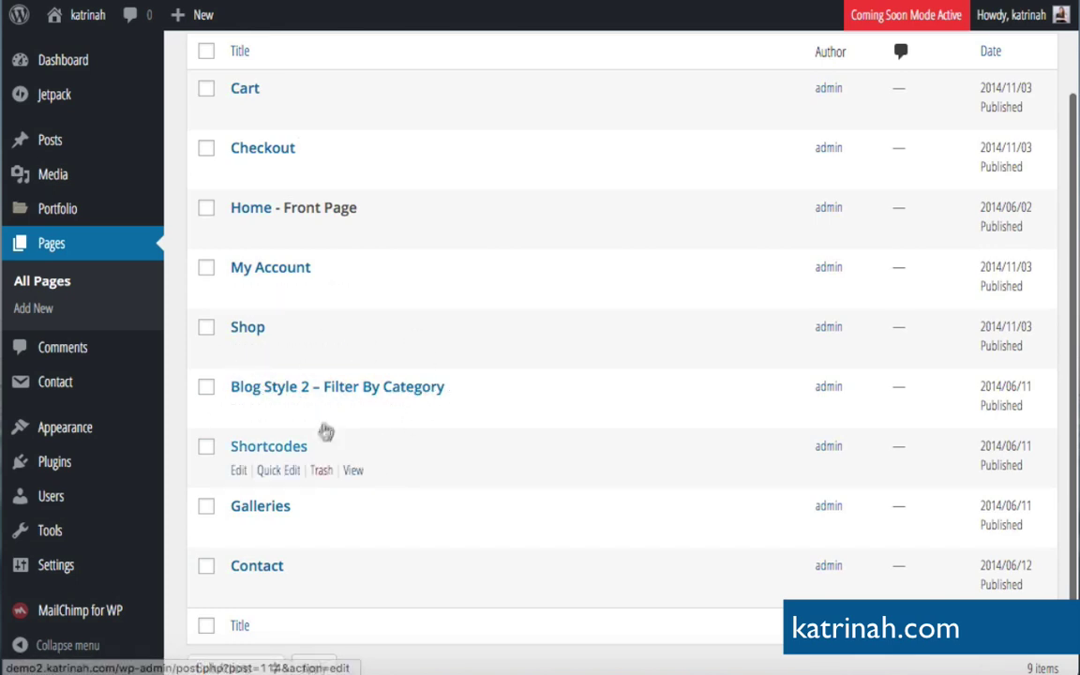
click(276, 412)
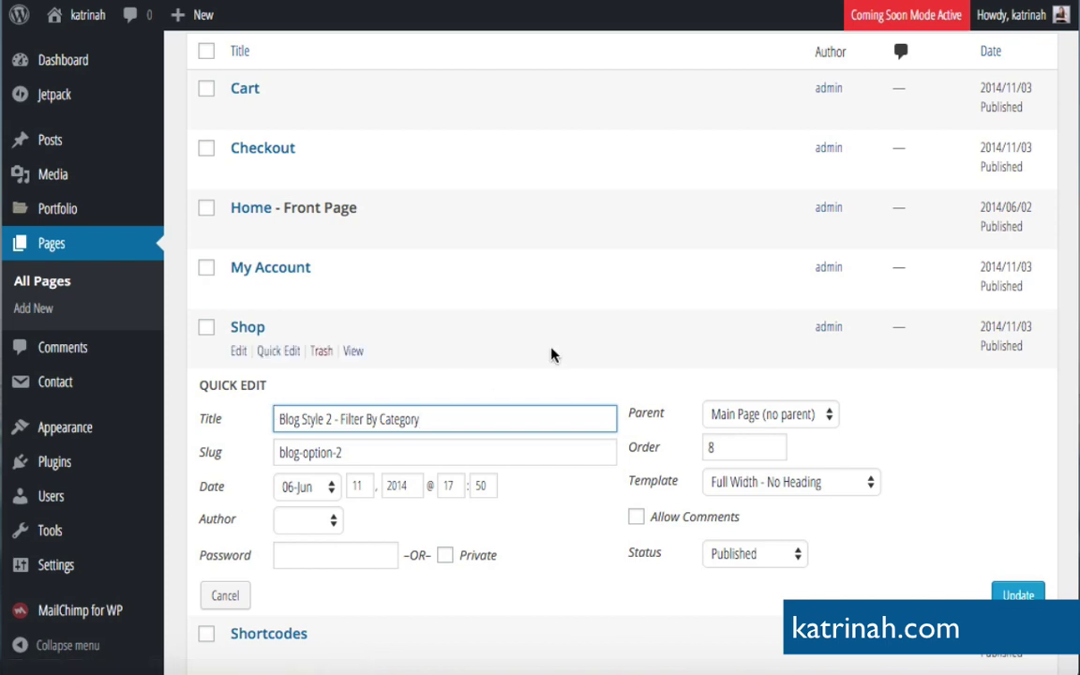
scroll(549, 355, down, 3)
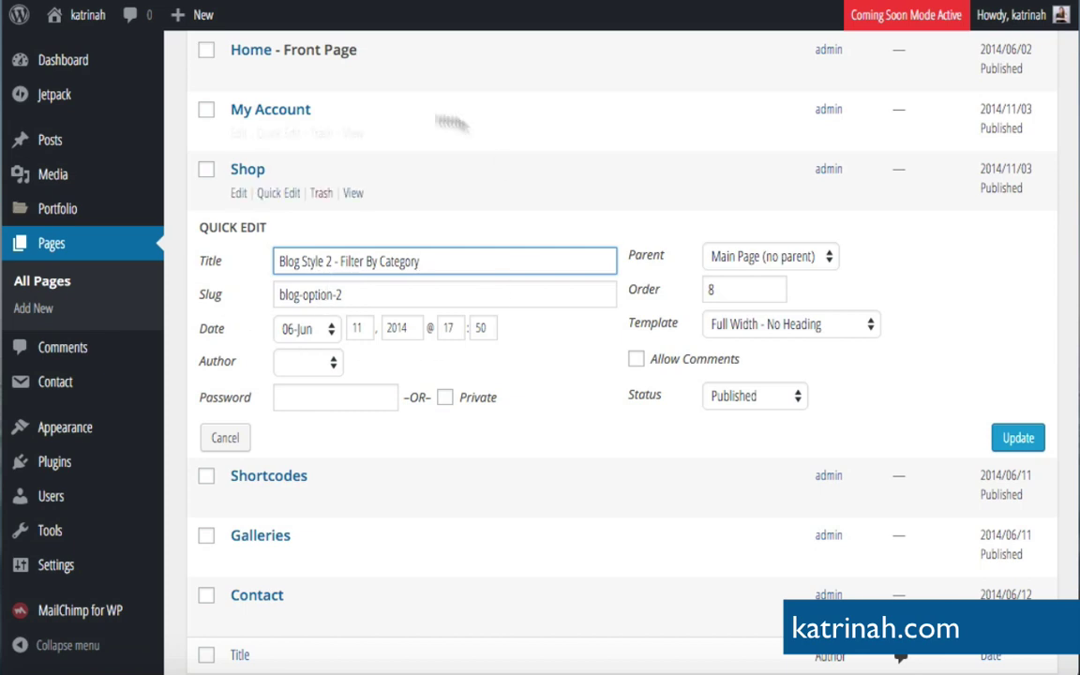
drag(297, 296, 380, 298)
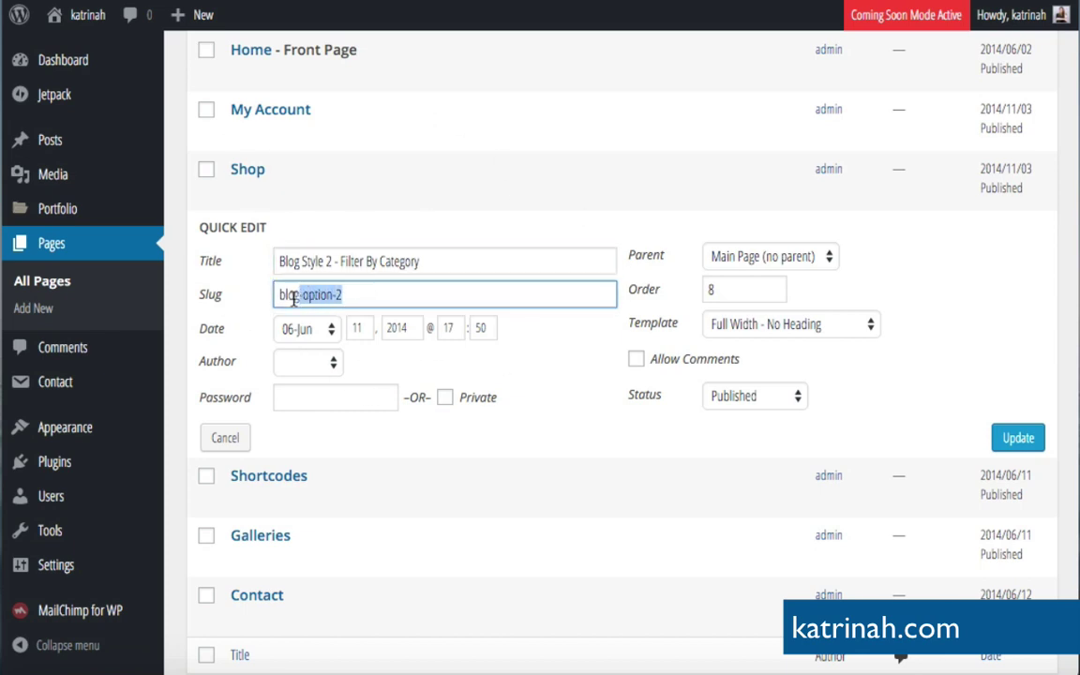
key(BackSpace)
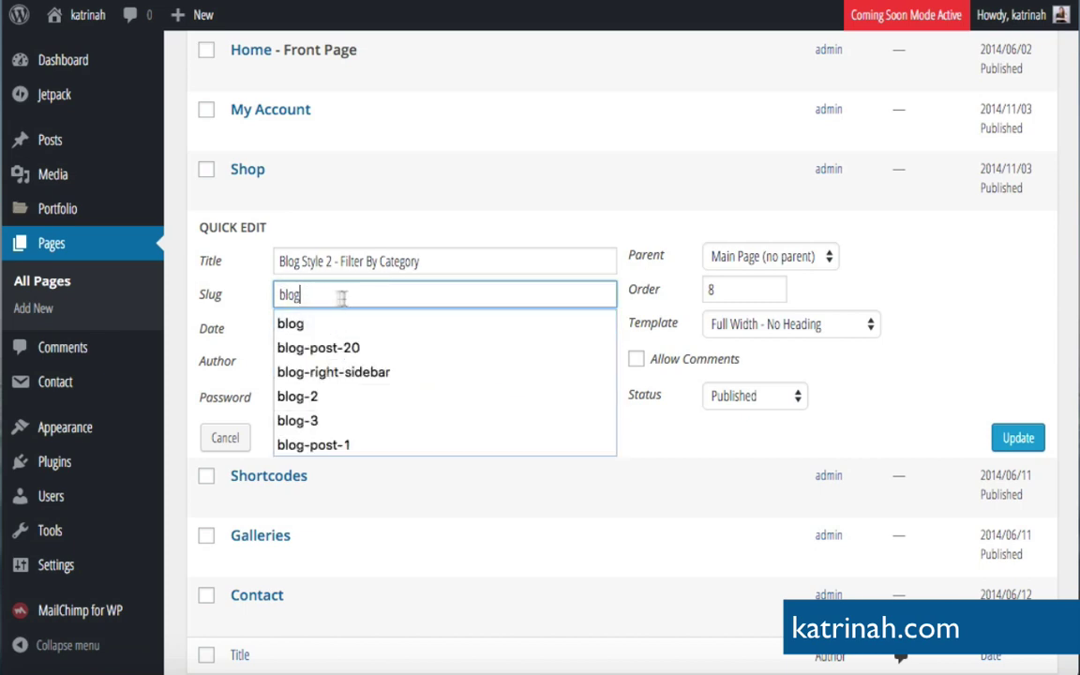
click(253, 281)
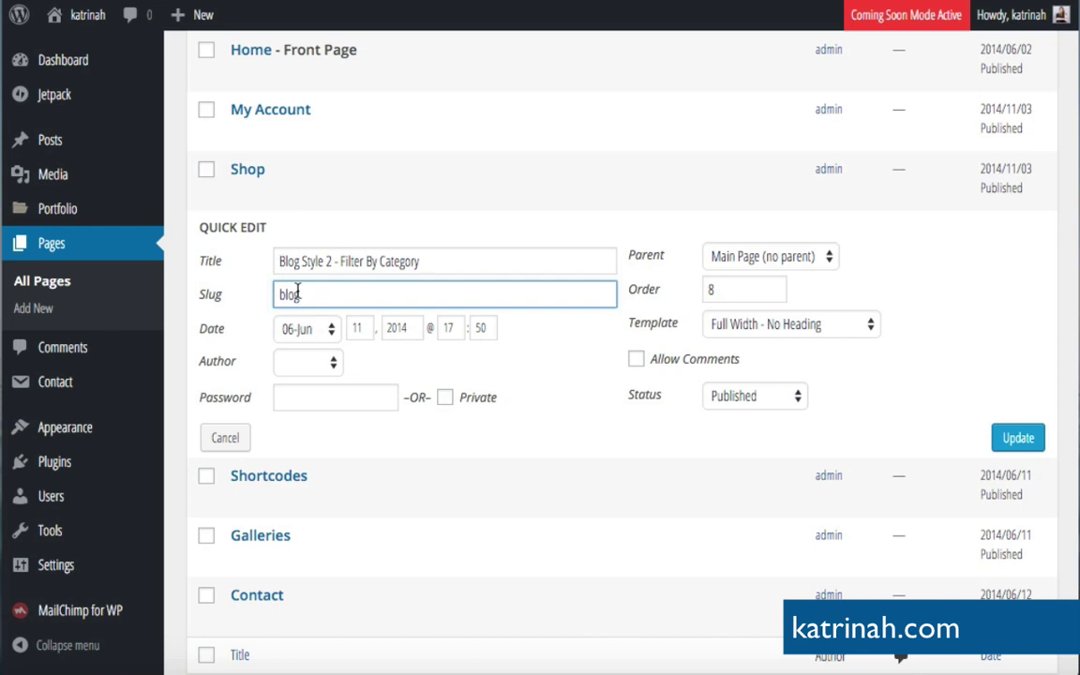
drag(297, 260, 452, 261)
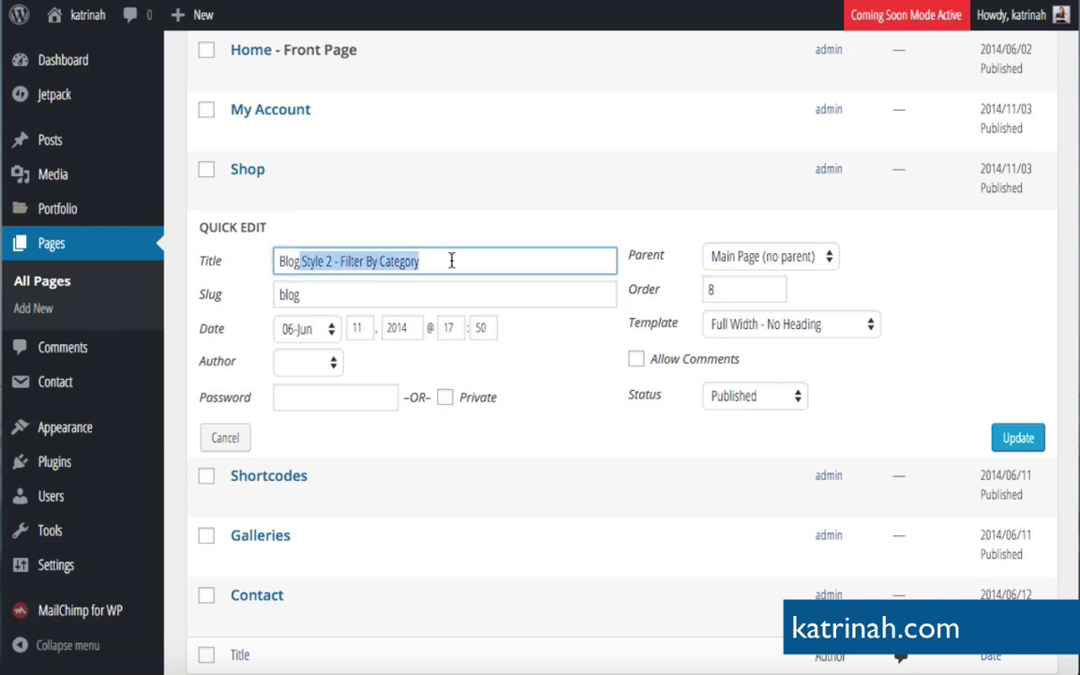
key(BackSpace)
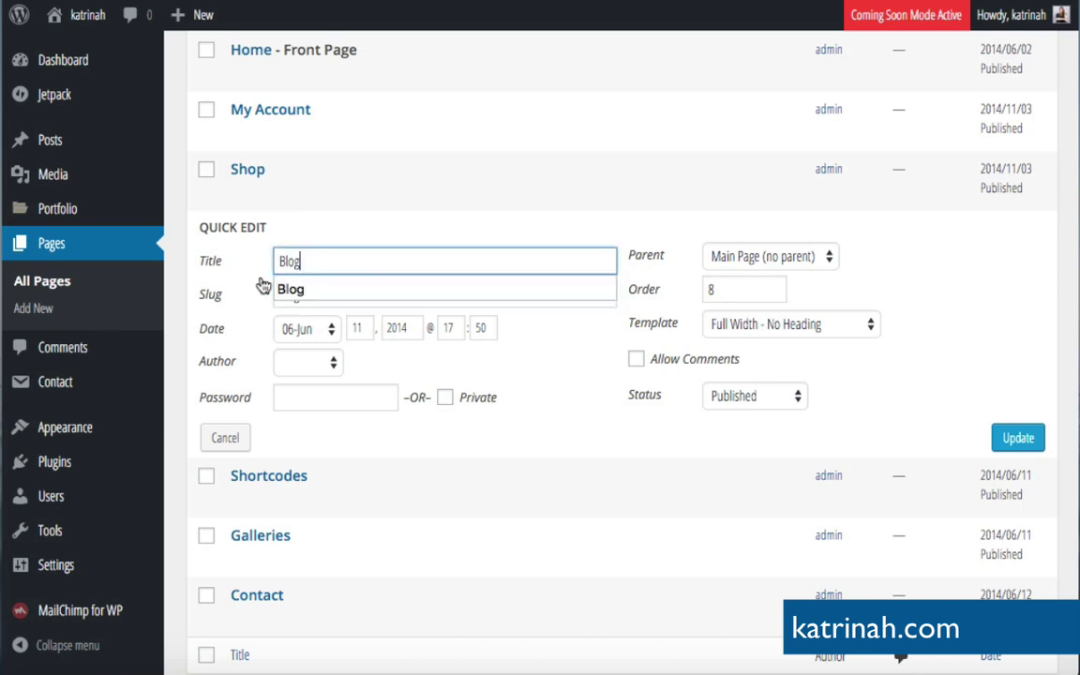
click(263, 286)
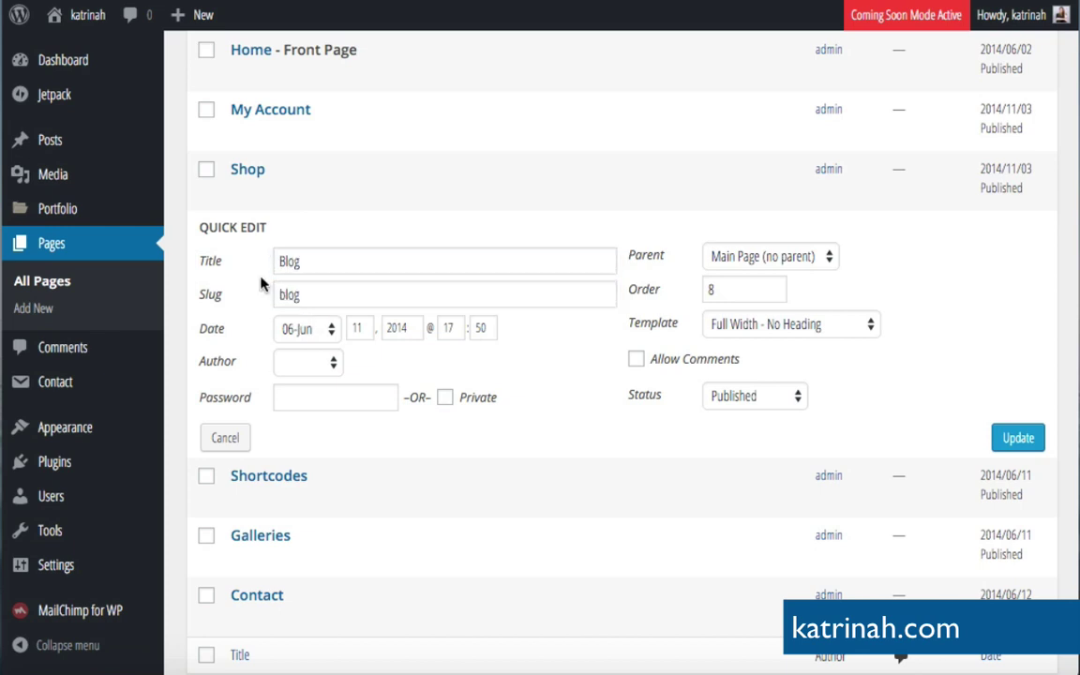
click(1019, 439)
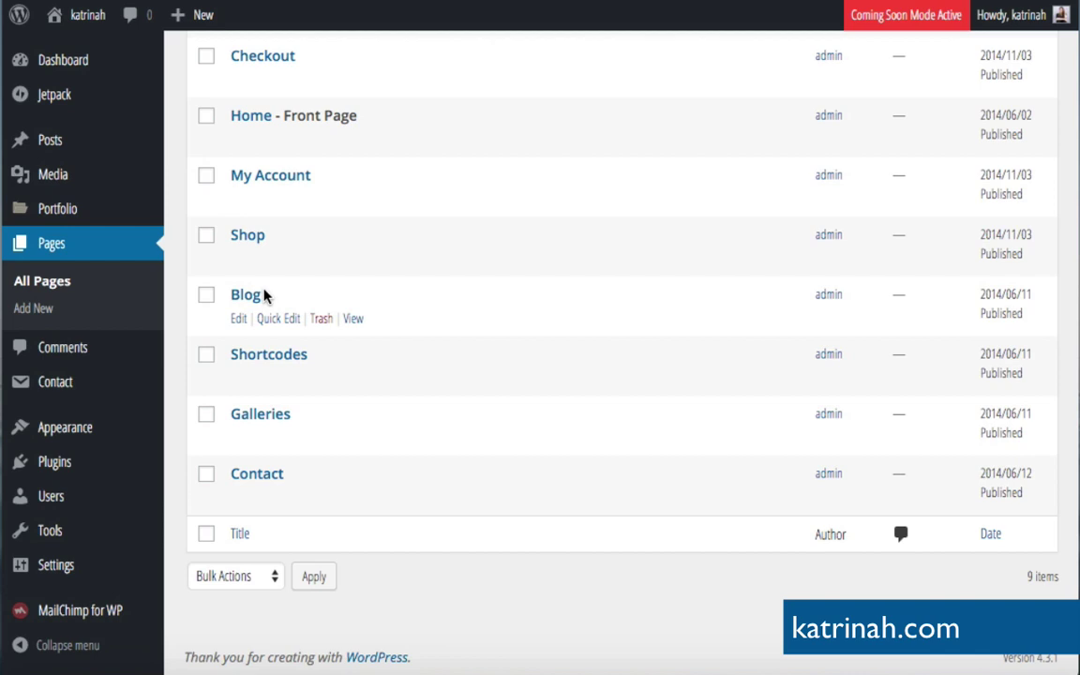
- Go to Settings > Reading in the admin sidebar
mouse_move(47, 568)
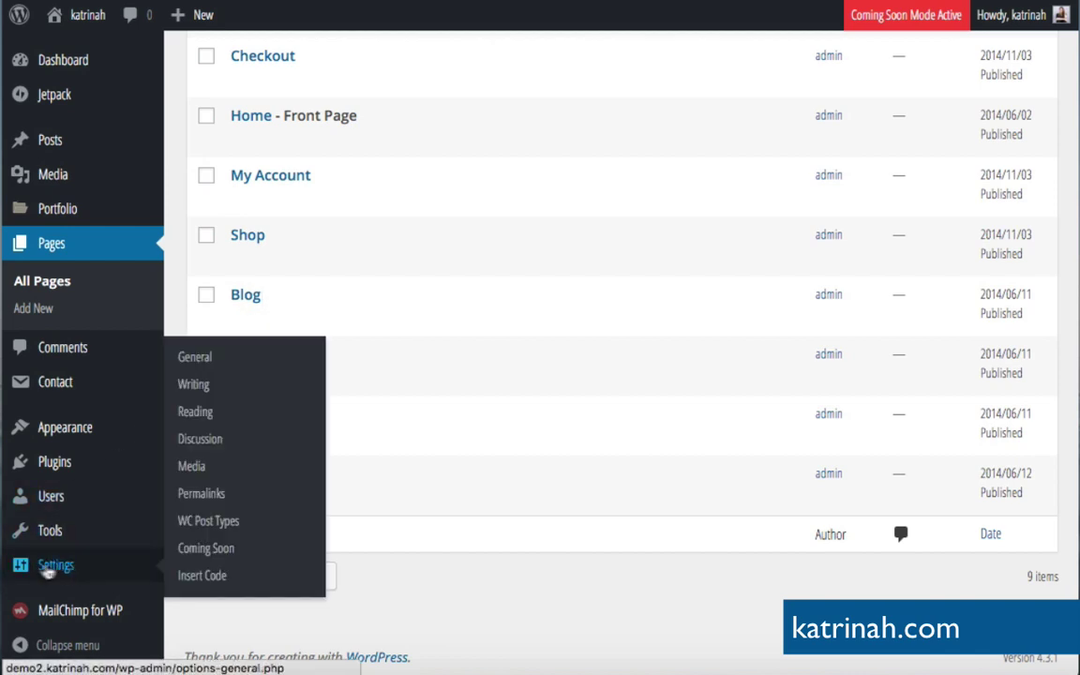
click(196, 415)
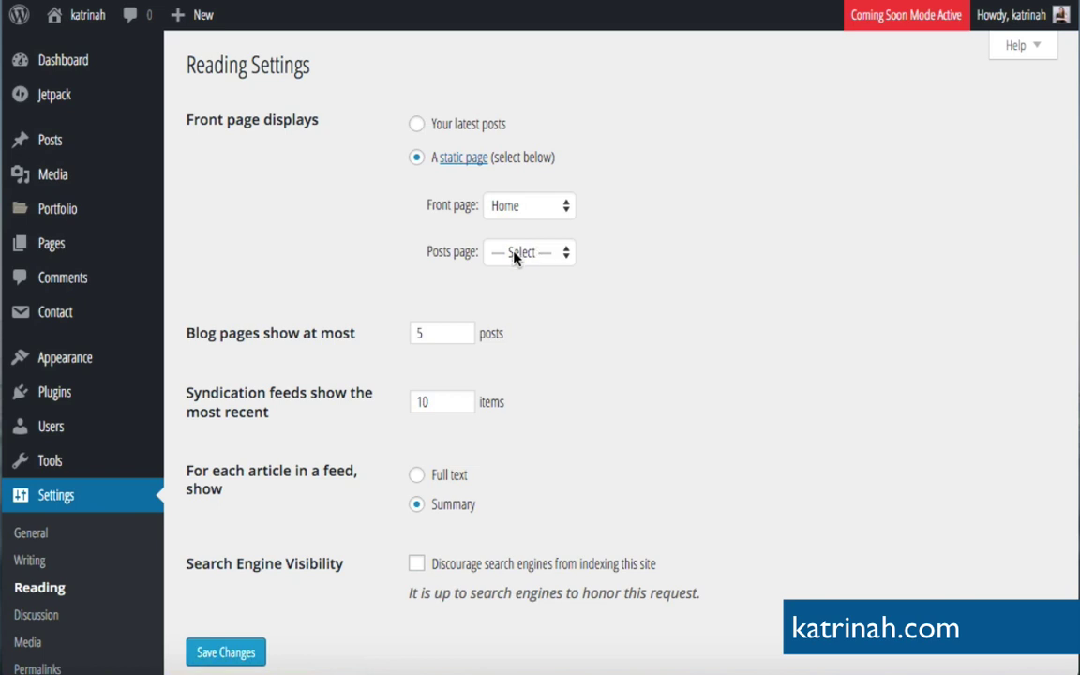
- Choose Blog as the posts page and save the Reading settings
click(514, 255)
click(514, 273)
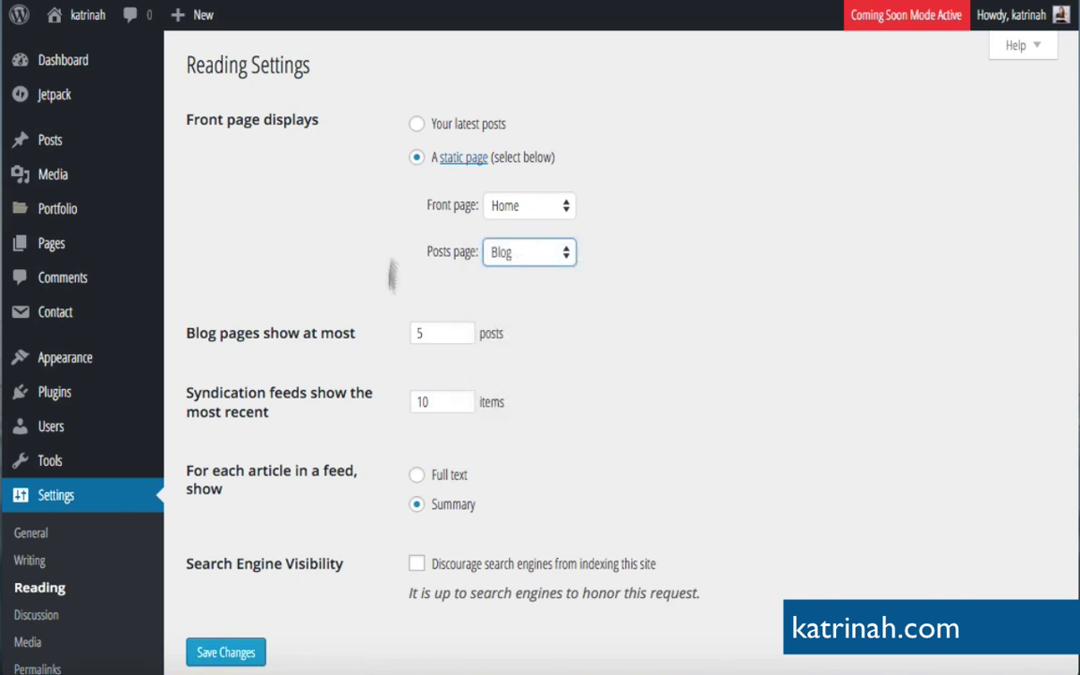
scroll(222, 583, down, 2)
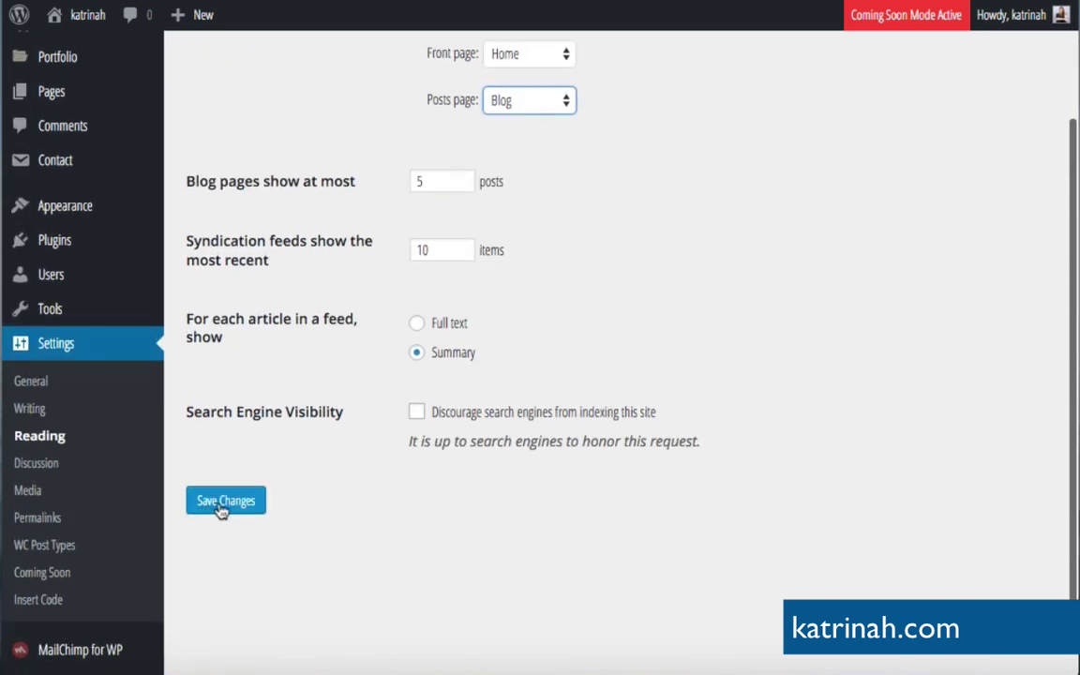
click(225, 509)
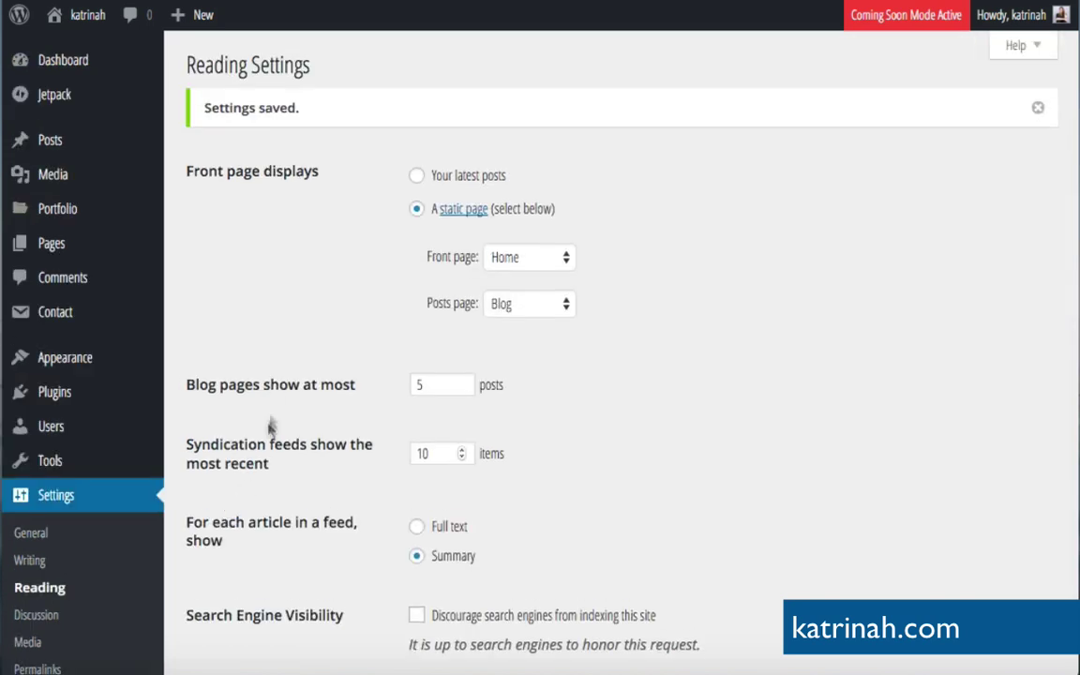
mouse_move(101, 362)
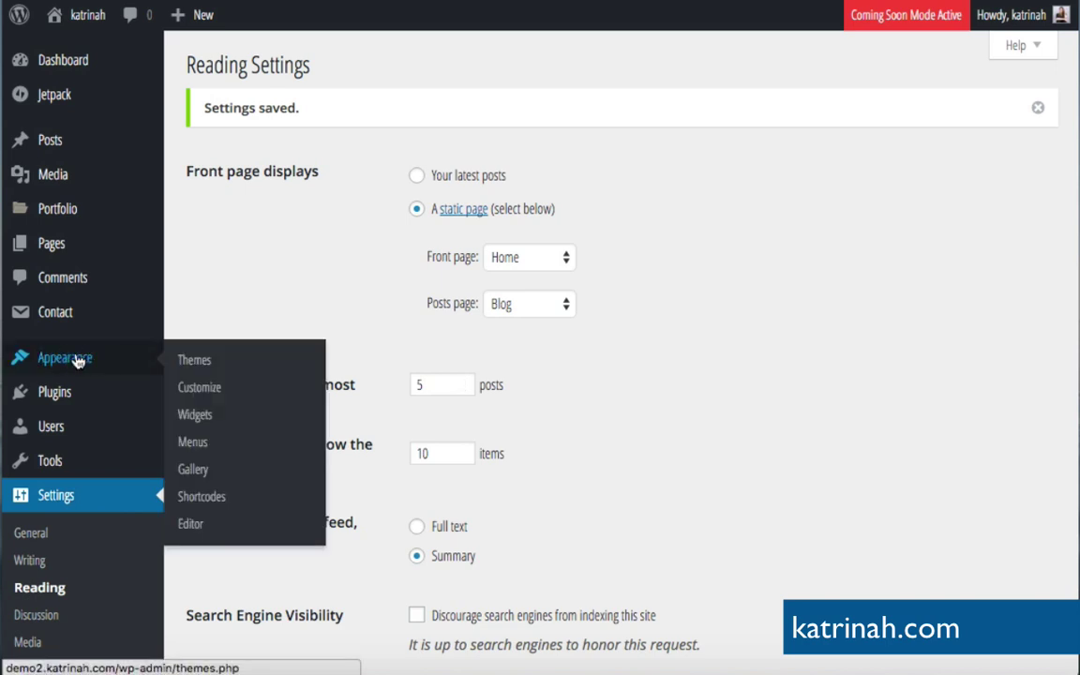
- In Appearance > Menus, add the Blog page to the Main Menu
click(194, 442)
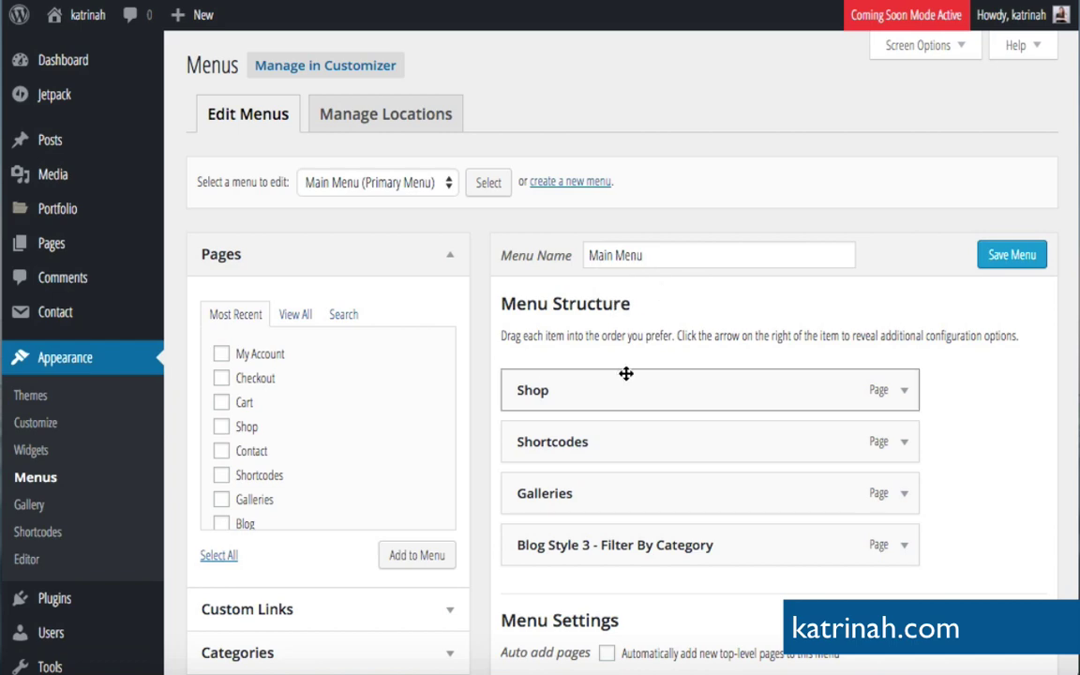
scroll(626, 374, down, 2)
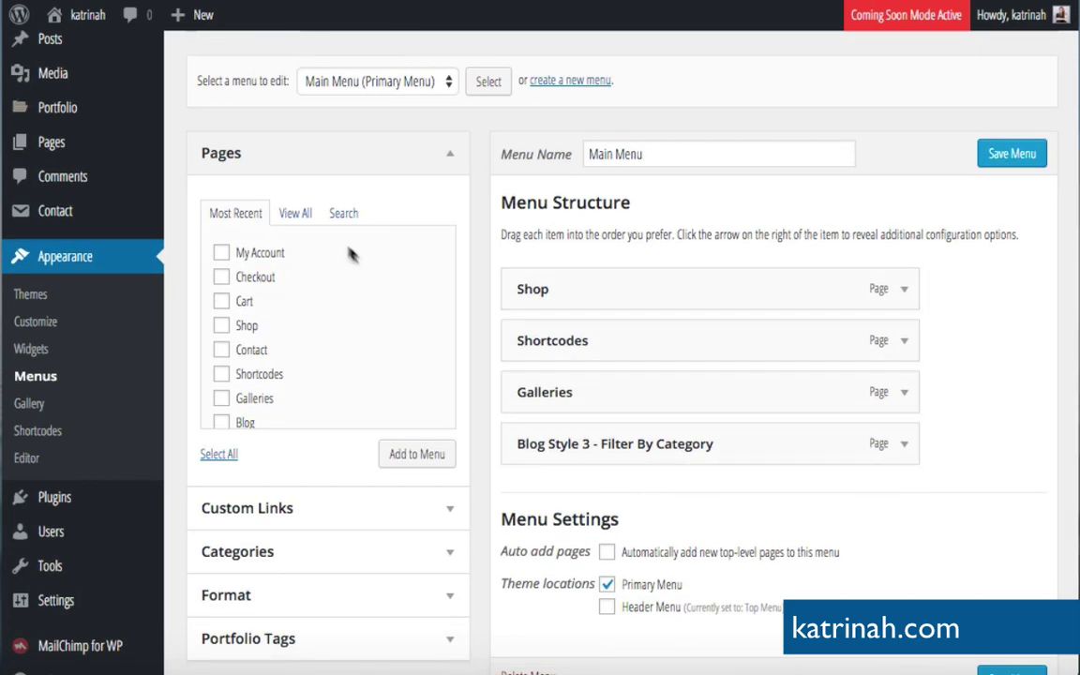
click(293, 216)
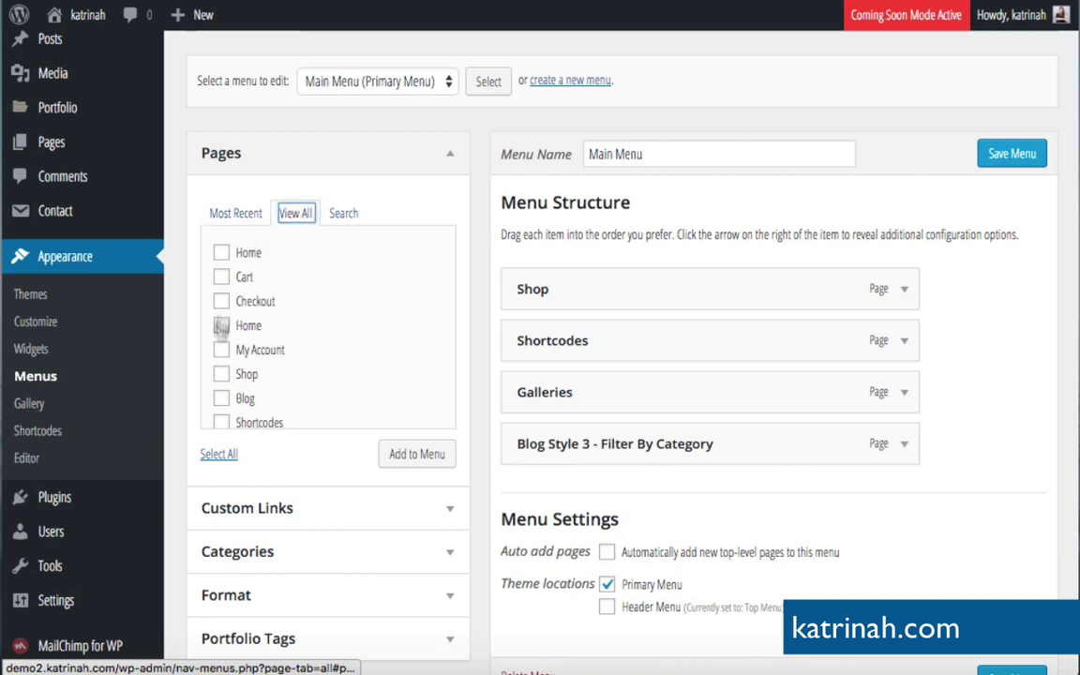
click(221, 399)
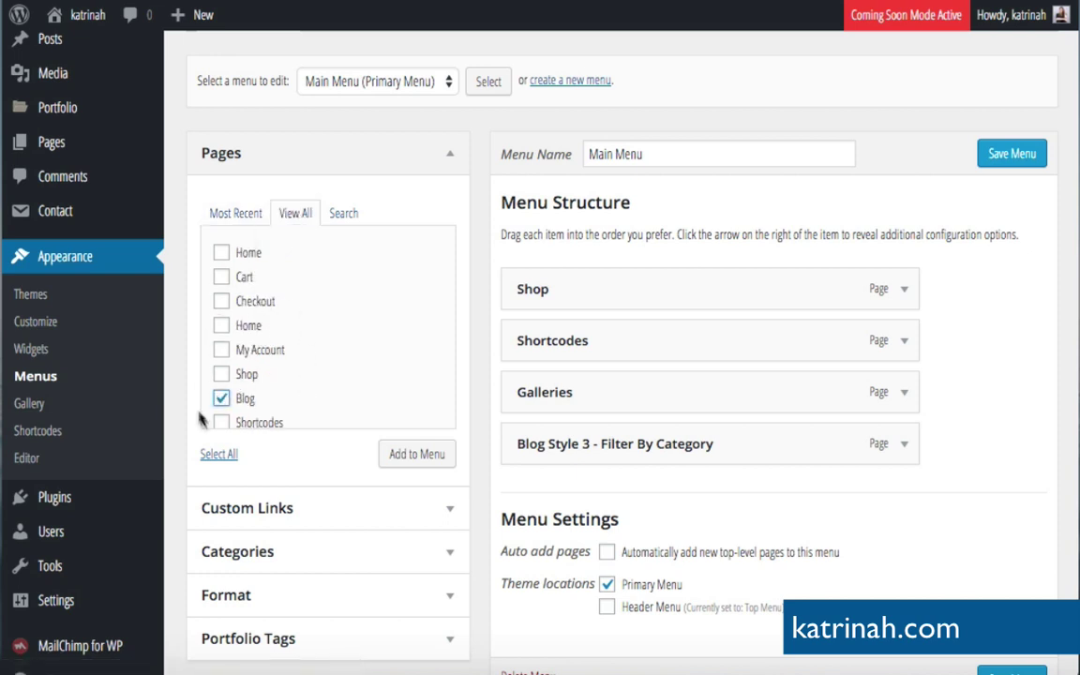
click(416, 458)
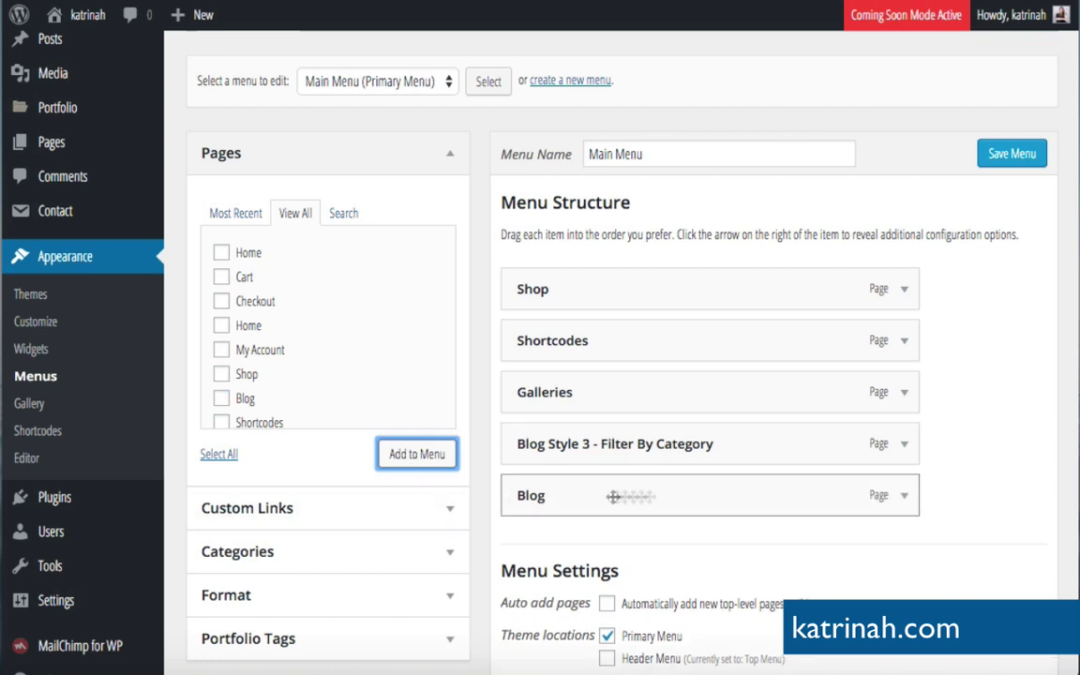
- Remove the Blog Style 3 - Filter By Category item and save the Main Menu
click(903, 448)
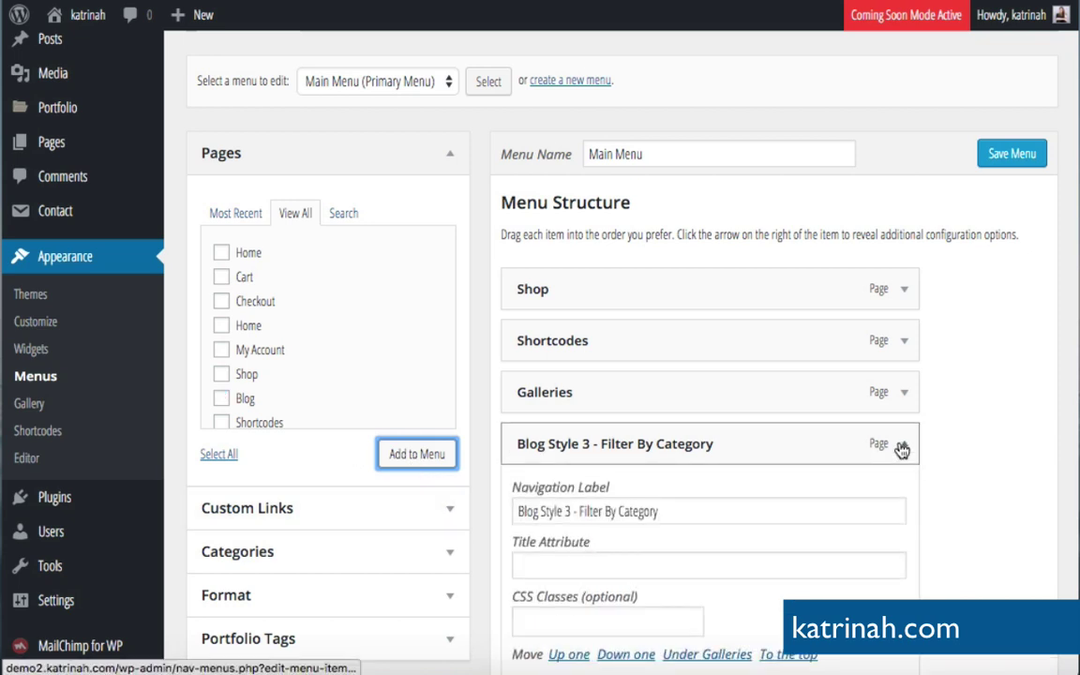
scroll(601, 448, down, 3)
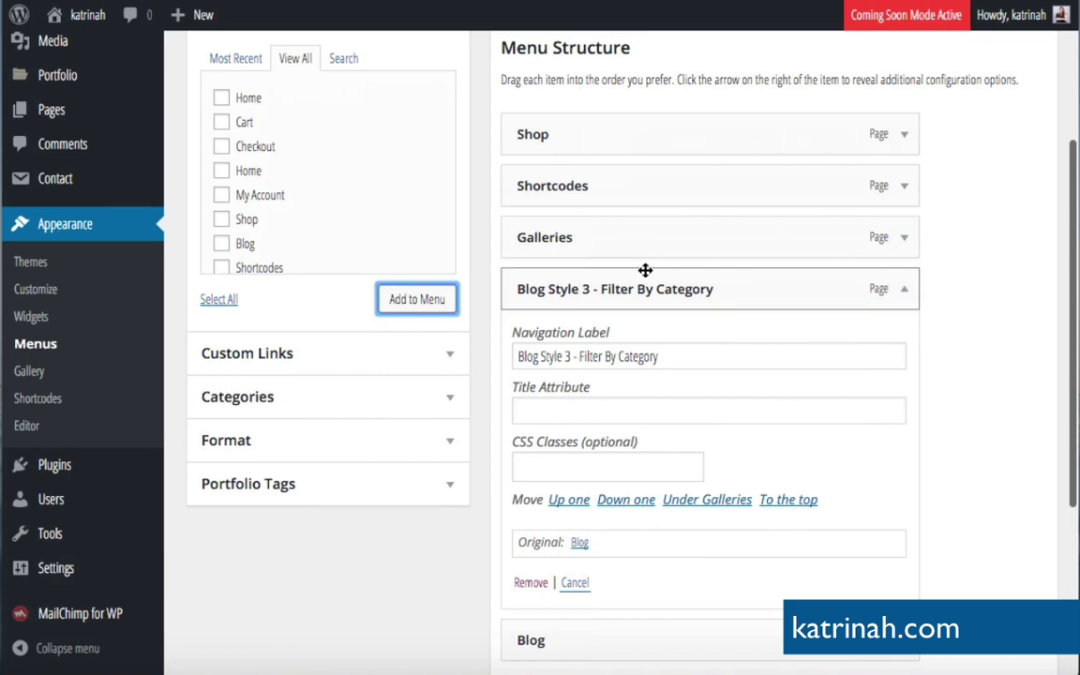
click(524, 584)
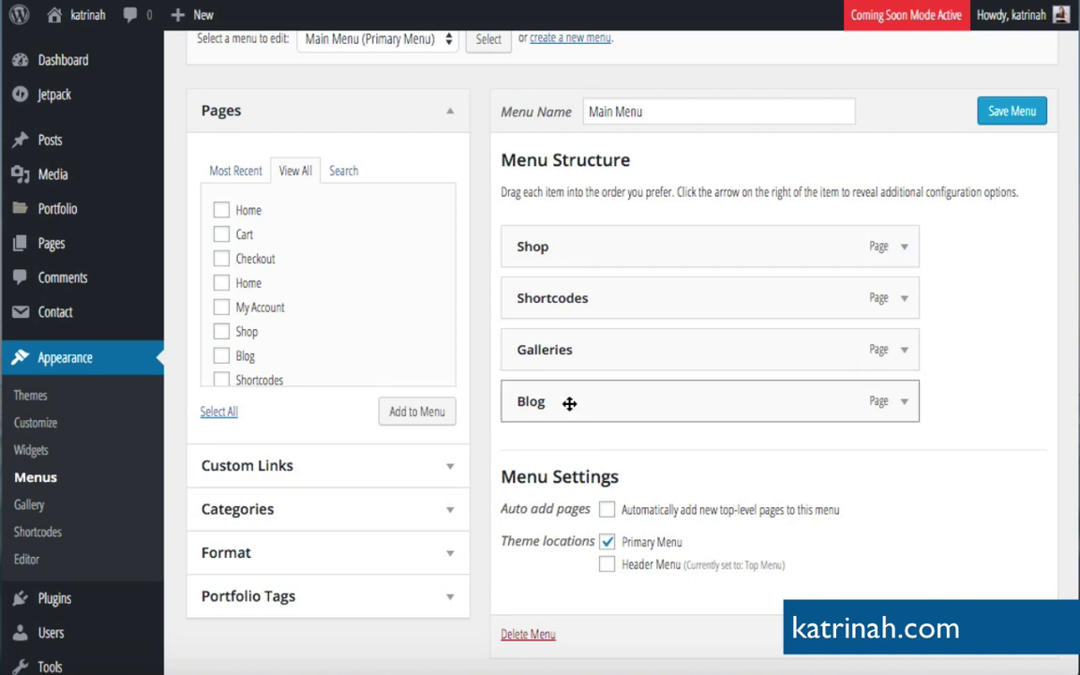
click(1006, 120)
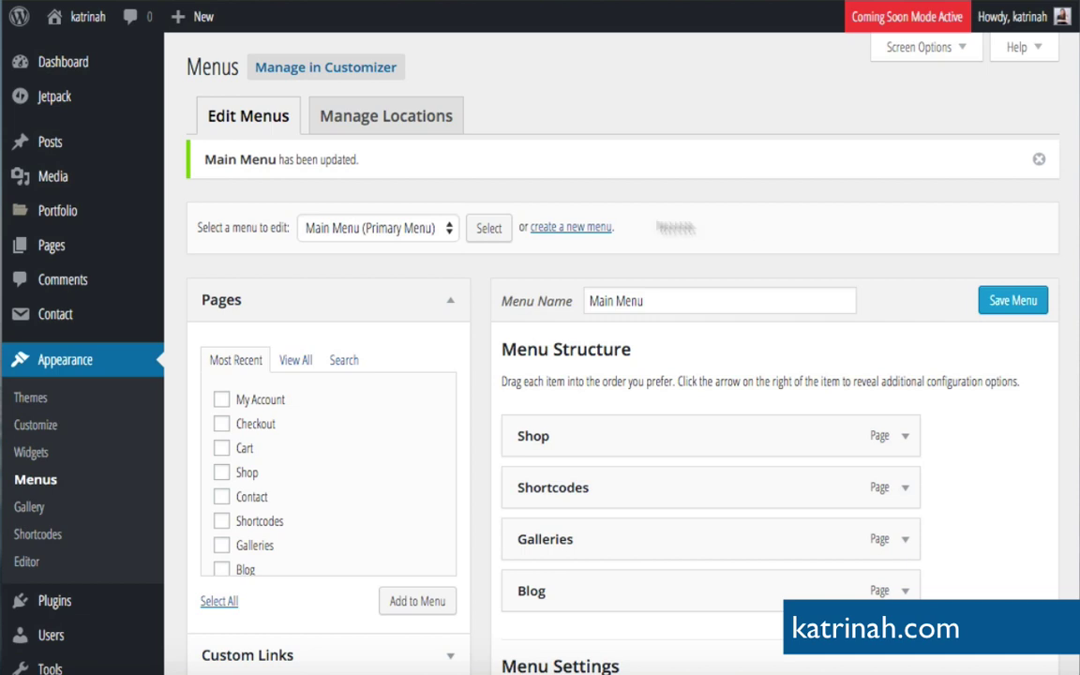
- Visit the live site from the admin bar's site-name menu
mouse_move(87, 17)
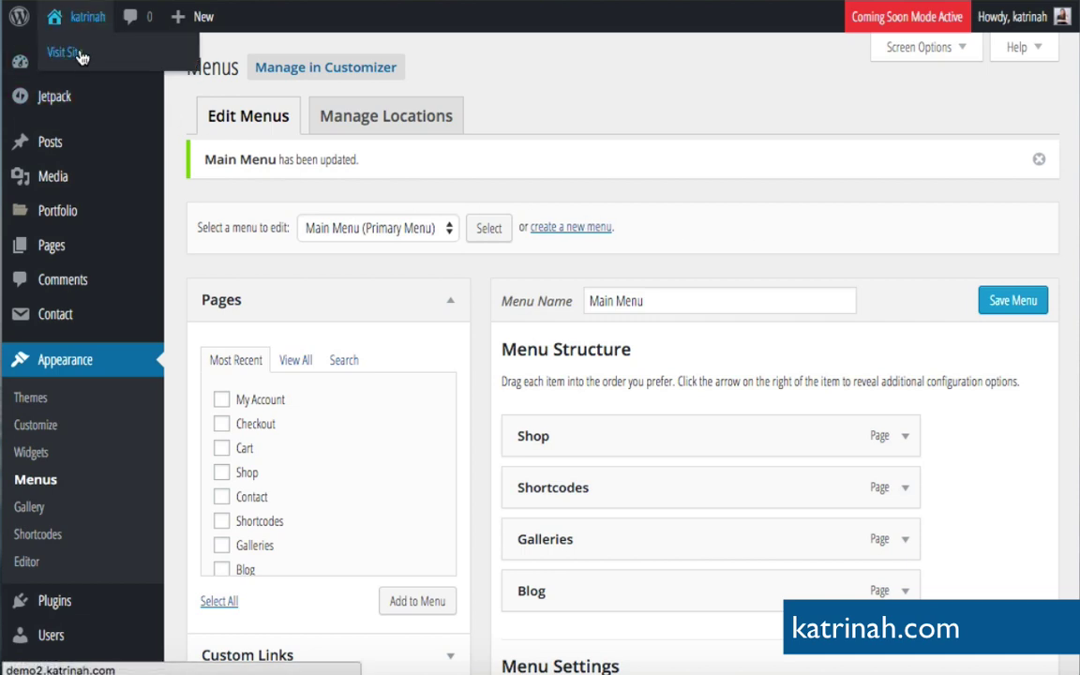
click(79, 54)
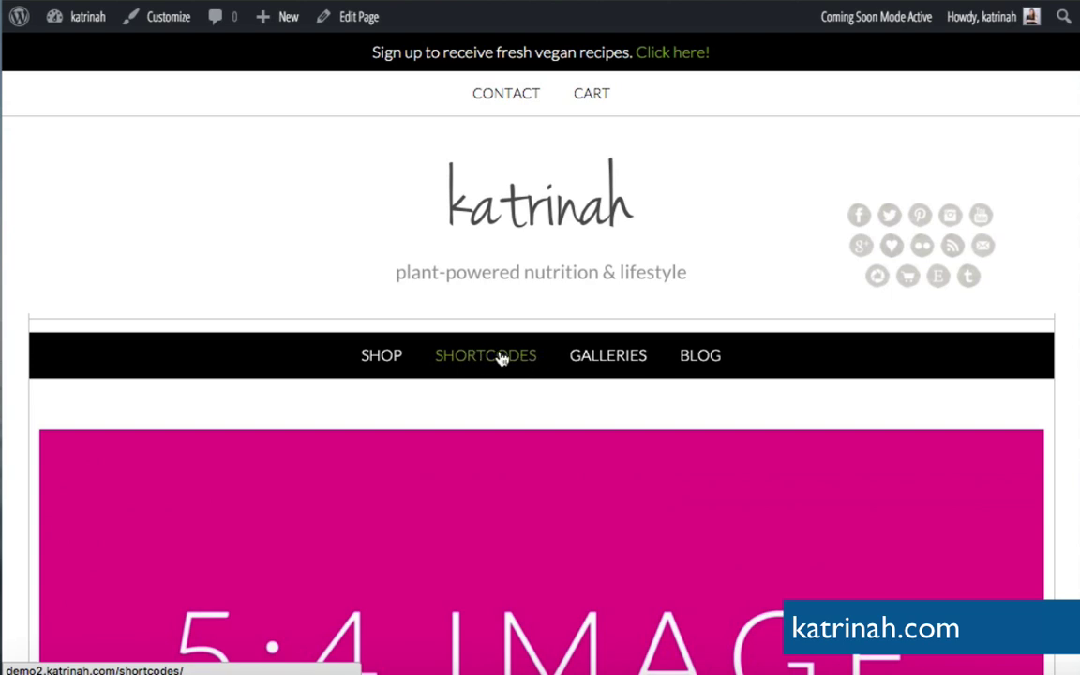
- Open the Galleries page and highlight the paragraph about static homepages
click(602, 362)
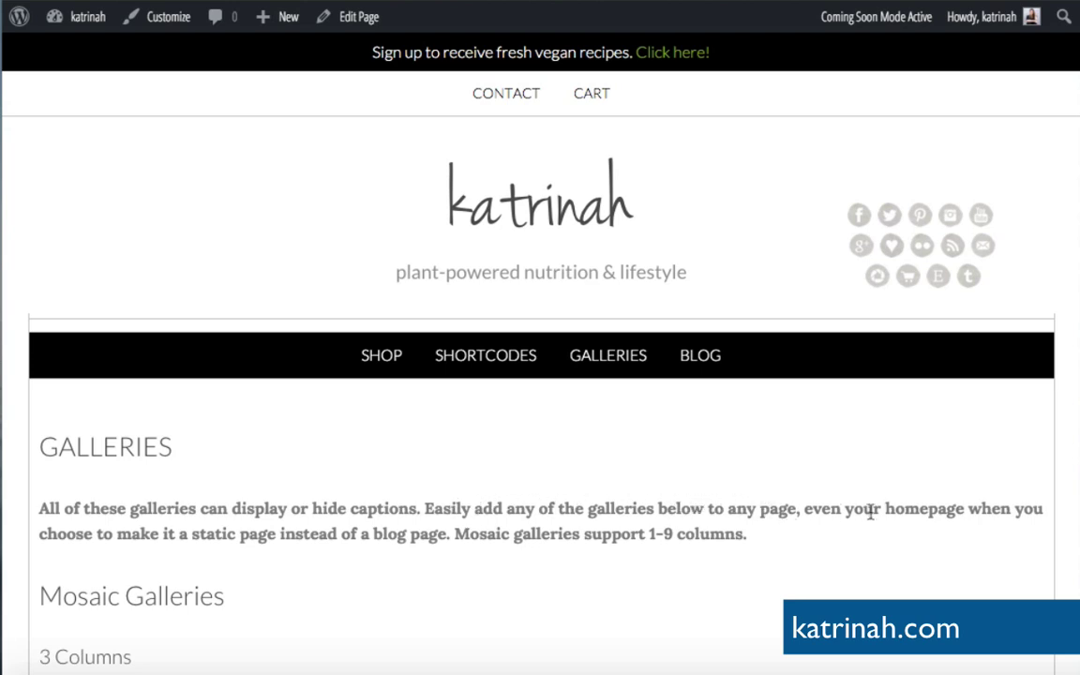
drag(804, 510, 447, 532)
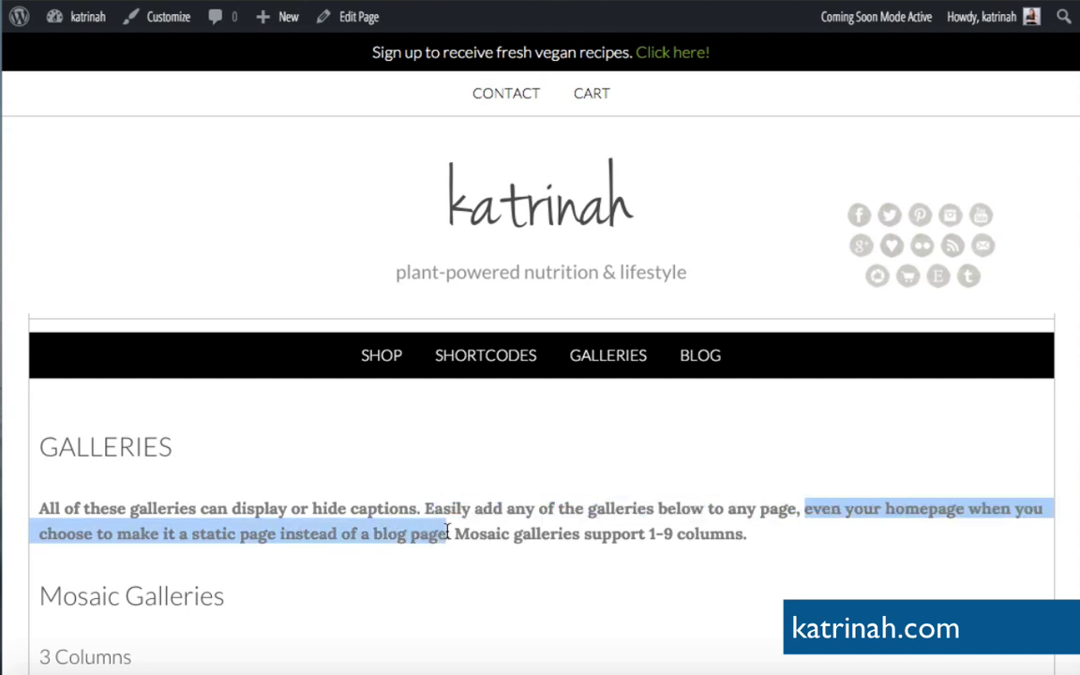
drag(448, 529, 756, 534)
click(643, 417)
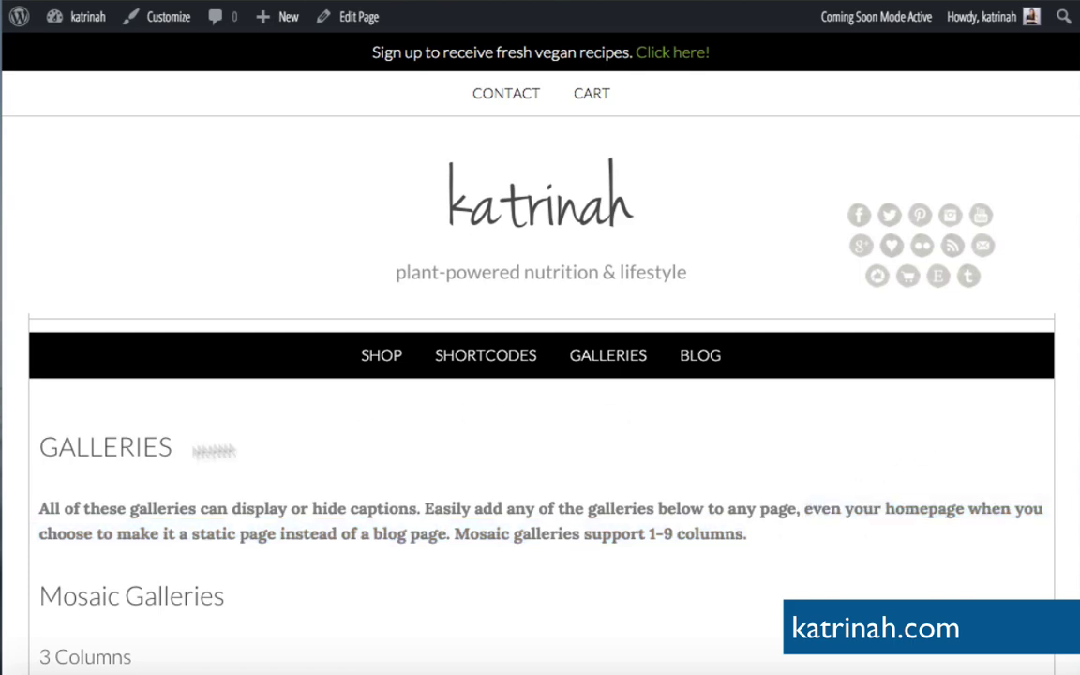
- Scroll through the mosaic galleries, slide the carousel back, and continue to the slider
scroll(23, 507, down, 5)
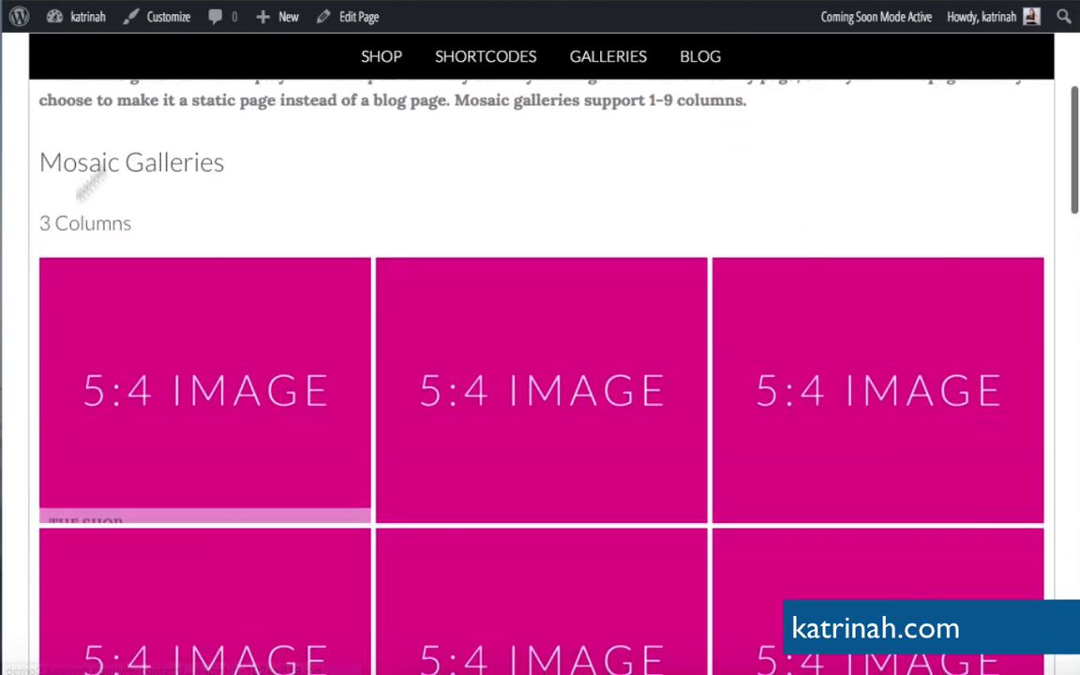
scroll(7, 386, down, 1)
scroll(8, 386, up, 3)
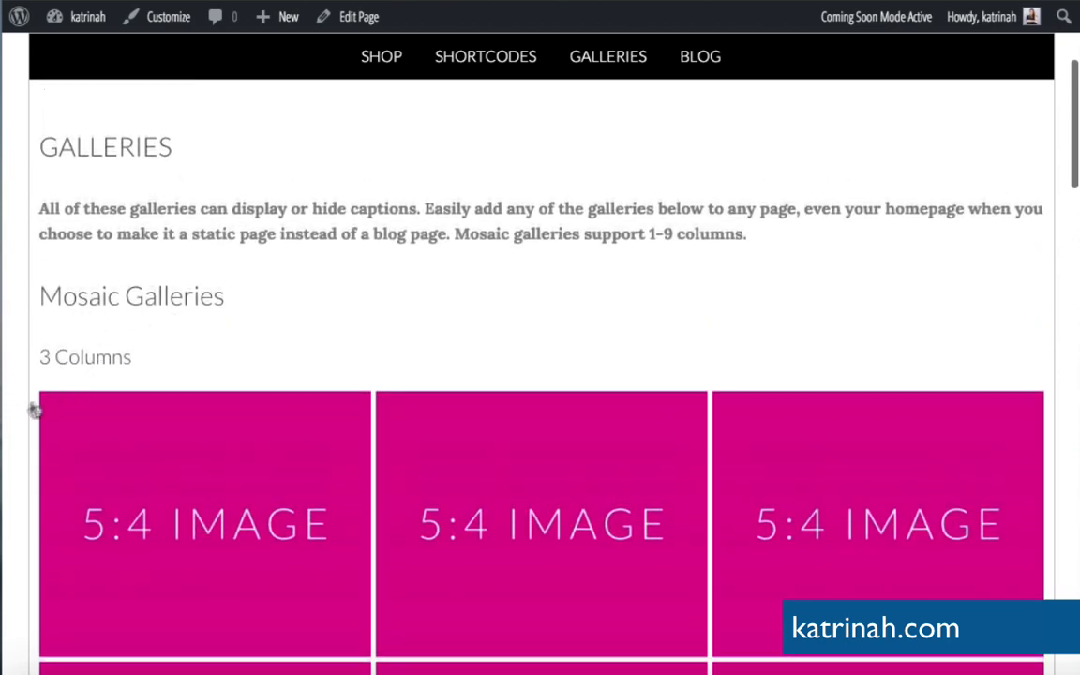
scroll(29, 478, down, 9)
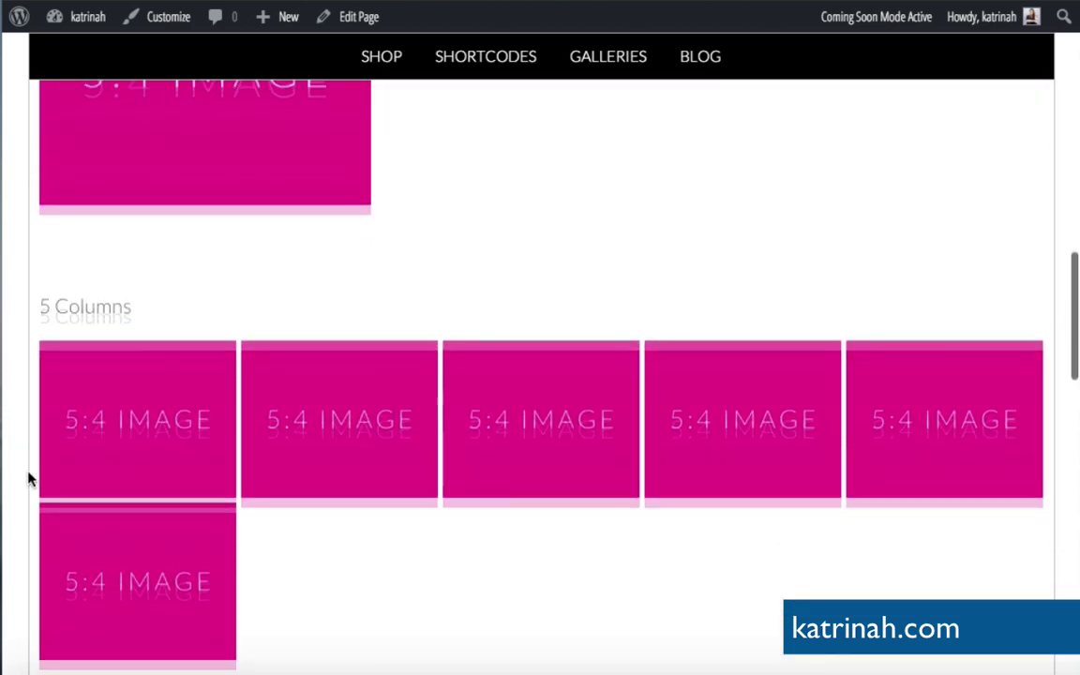
scroll(150, 394, down, 5)
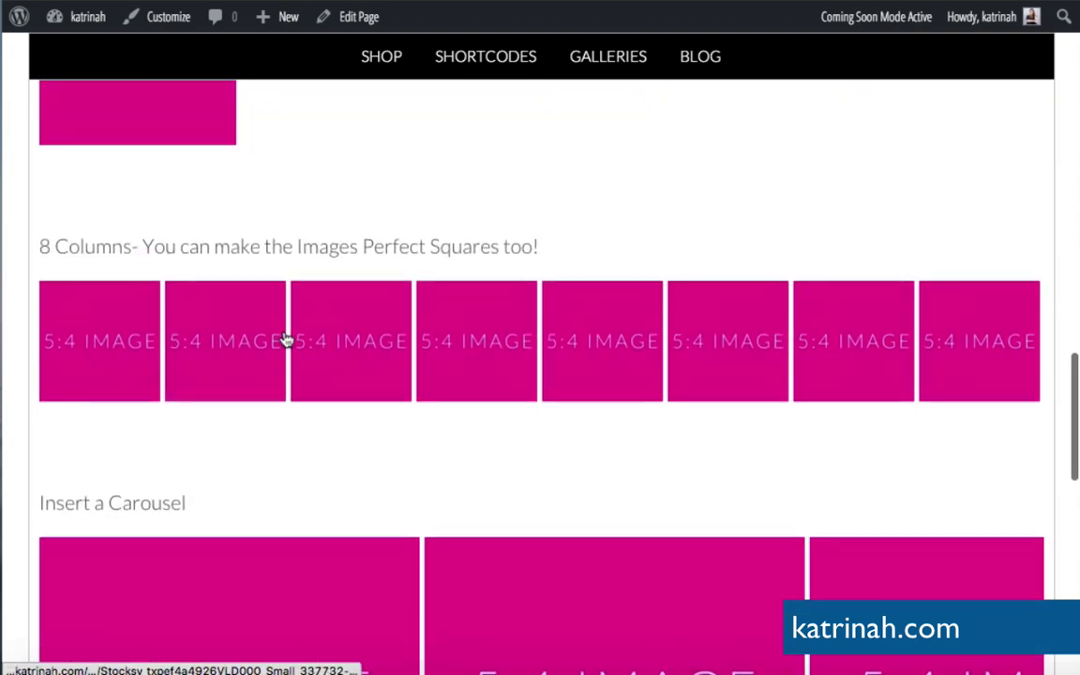
scroll(287, 339, down, 1)
scroll(287, 340, down, 3)
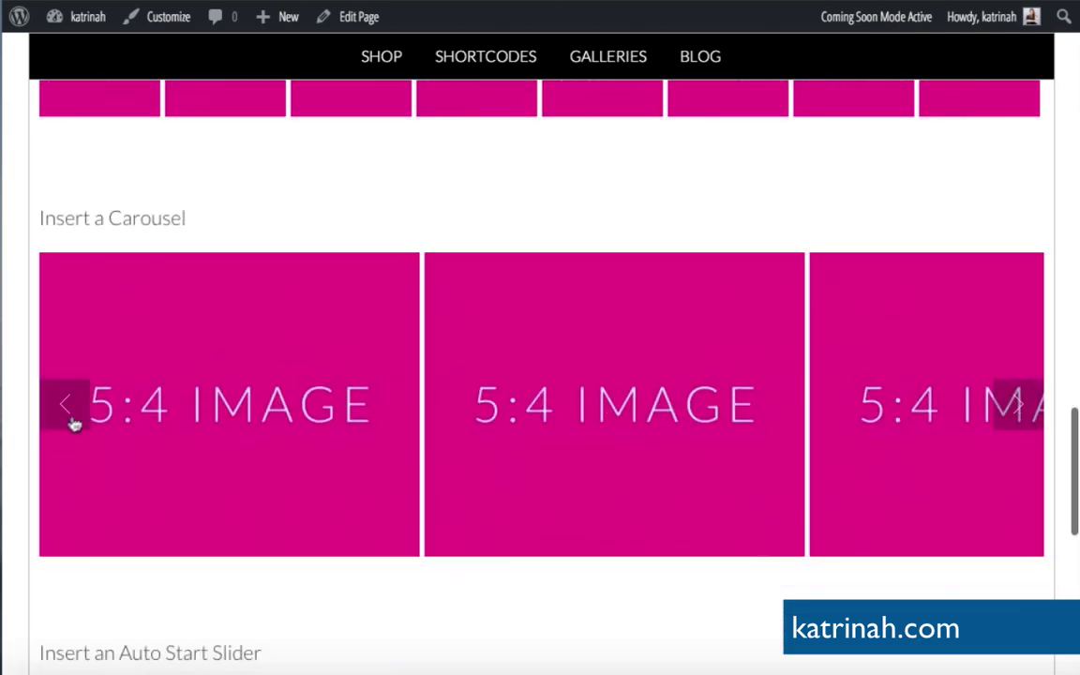
click(64, 424)
scroll(330, 490, down, 6)
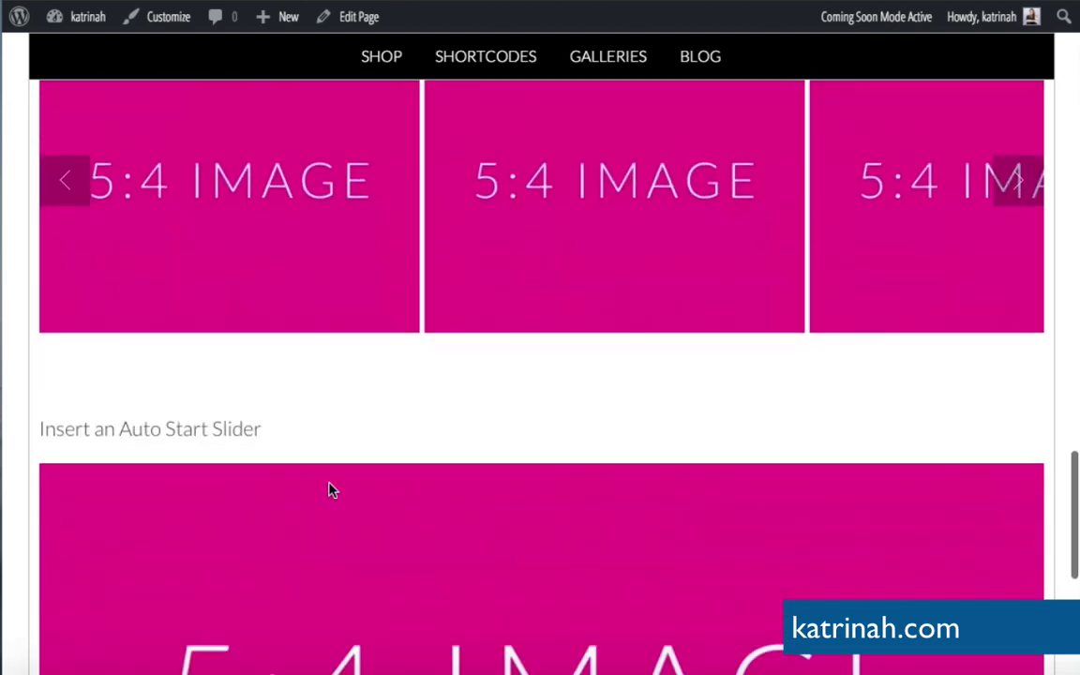
scroll(330, 489, down, 1)
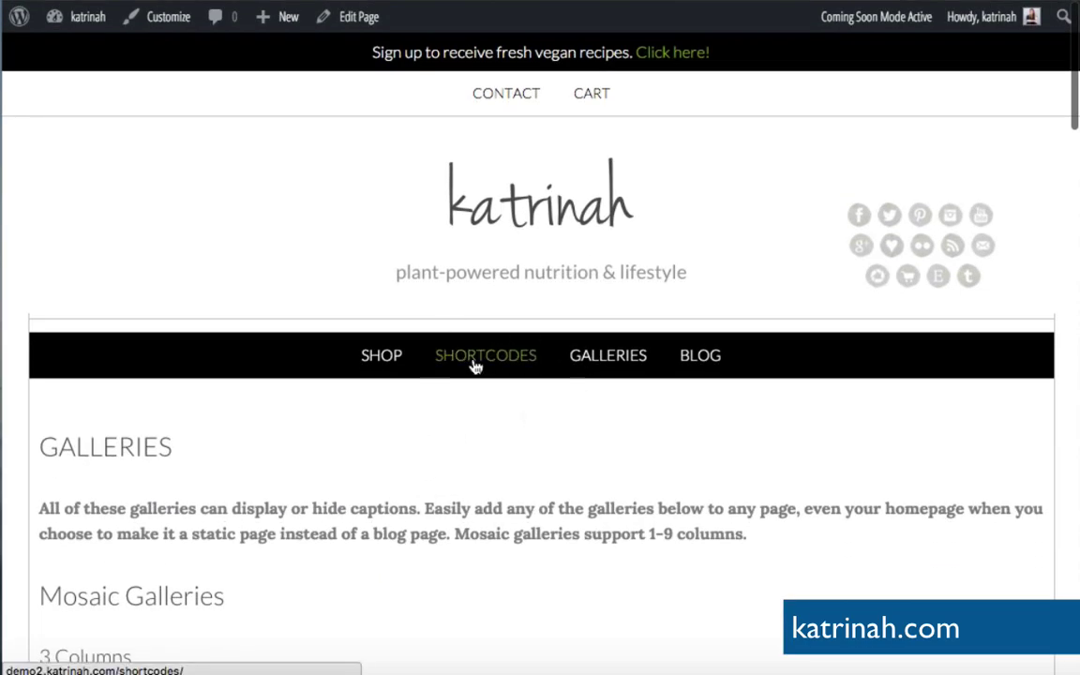
- Open the Shortcodes page and try its accordion sections, Second Tab and toggle
click(476, 366)
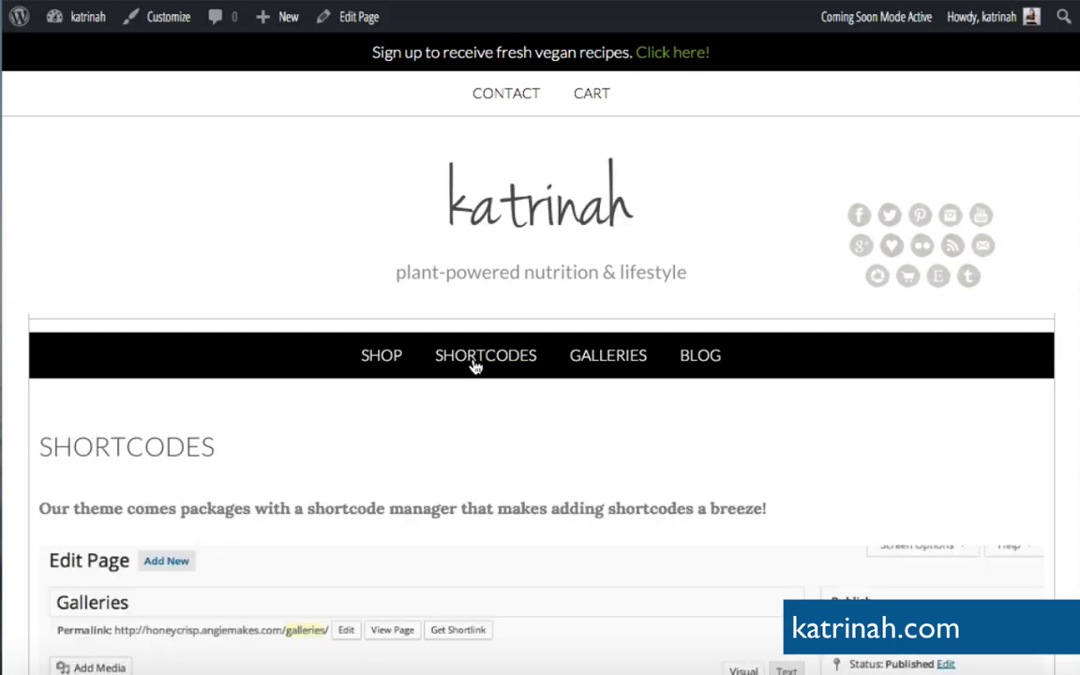
scroll(938, 454, down, 1)
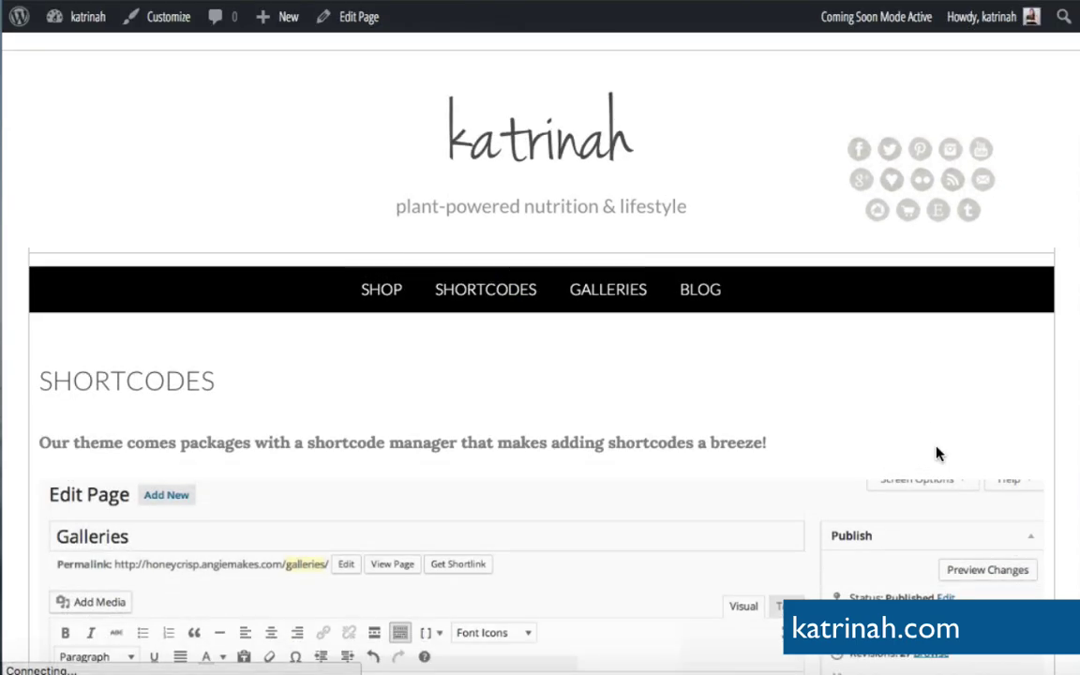
scroll(938, 453, down, 10)
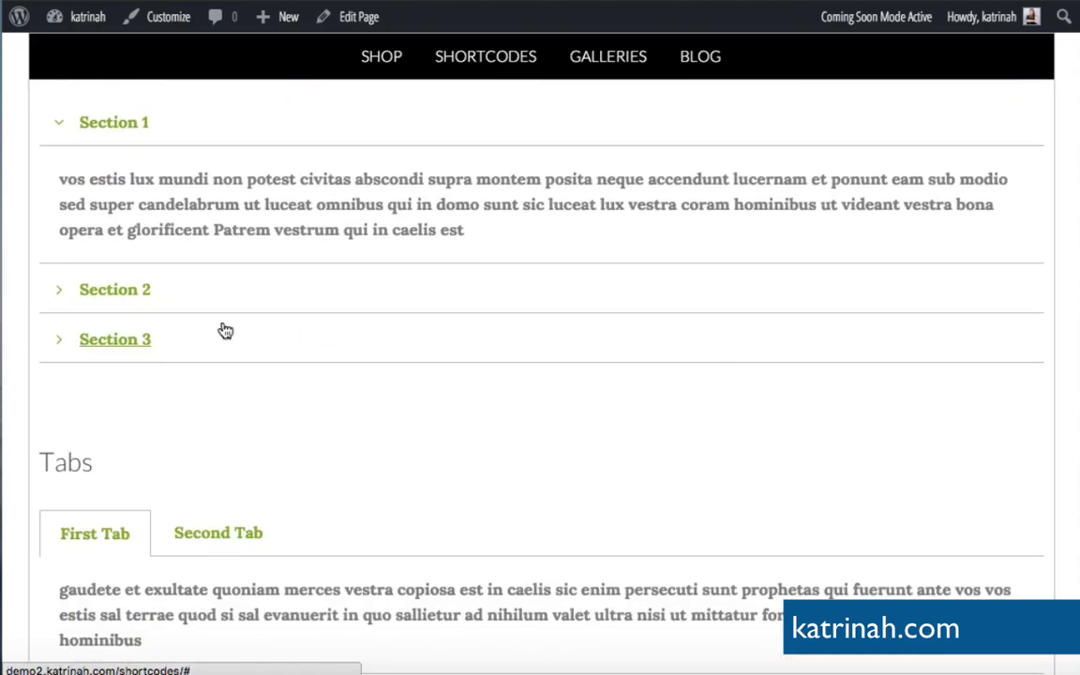
click(71, 291)
click(63, 335)
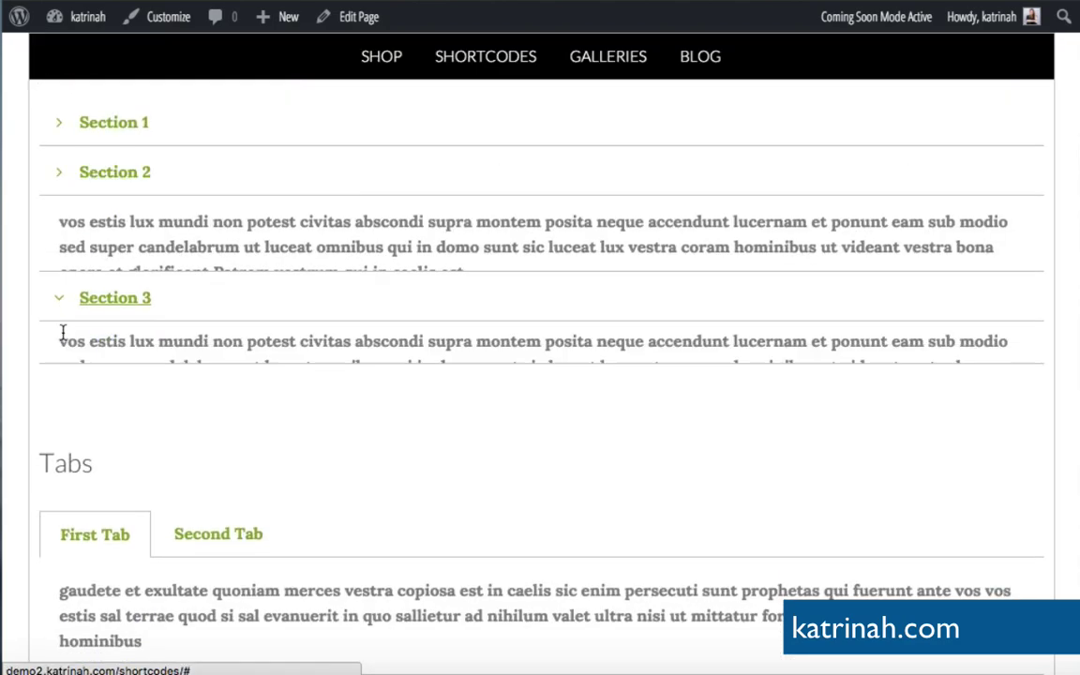
scroll(519, 398, down, 3)
click(217, 271)
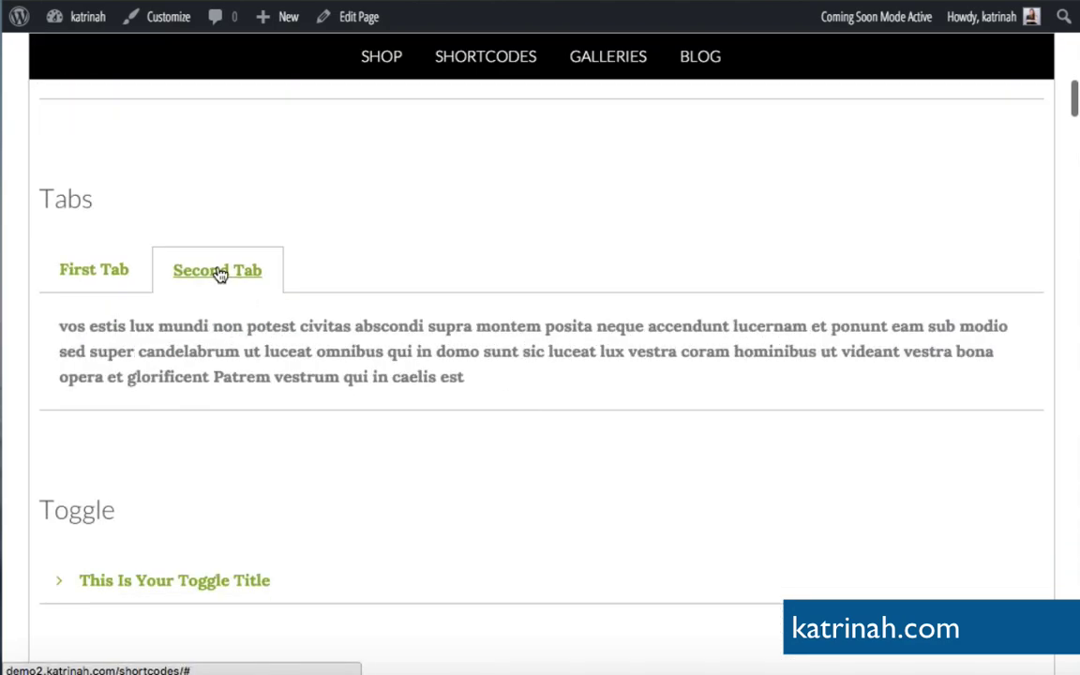
scroll(506, 405, down, 4)
click(53, 289)
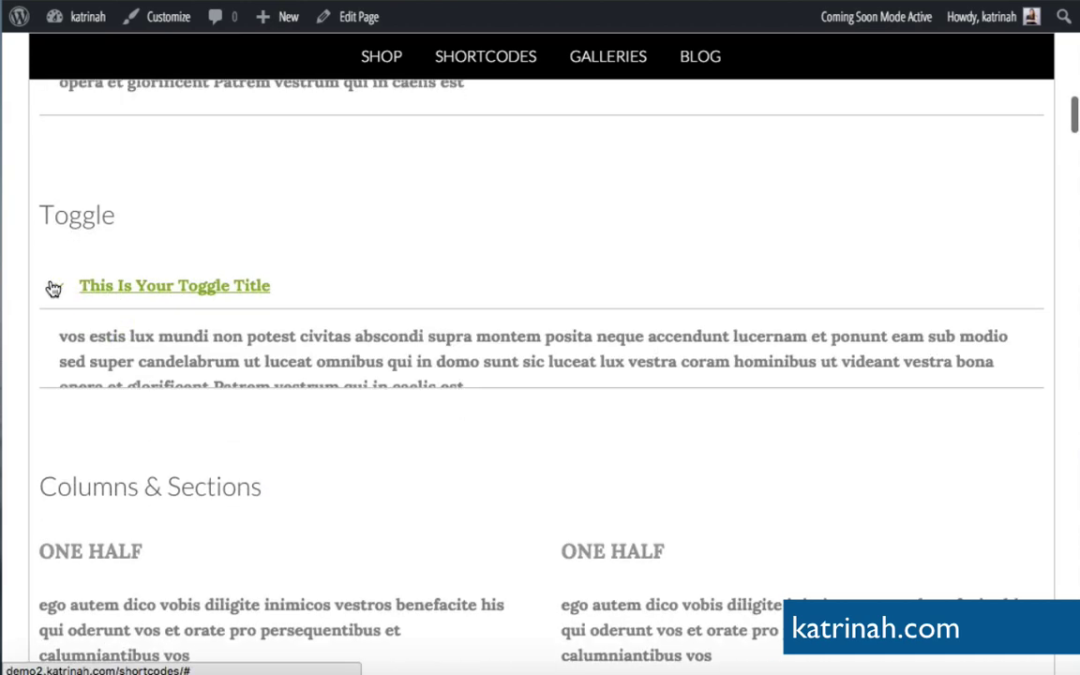
click(64, 293)
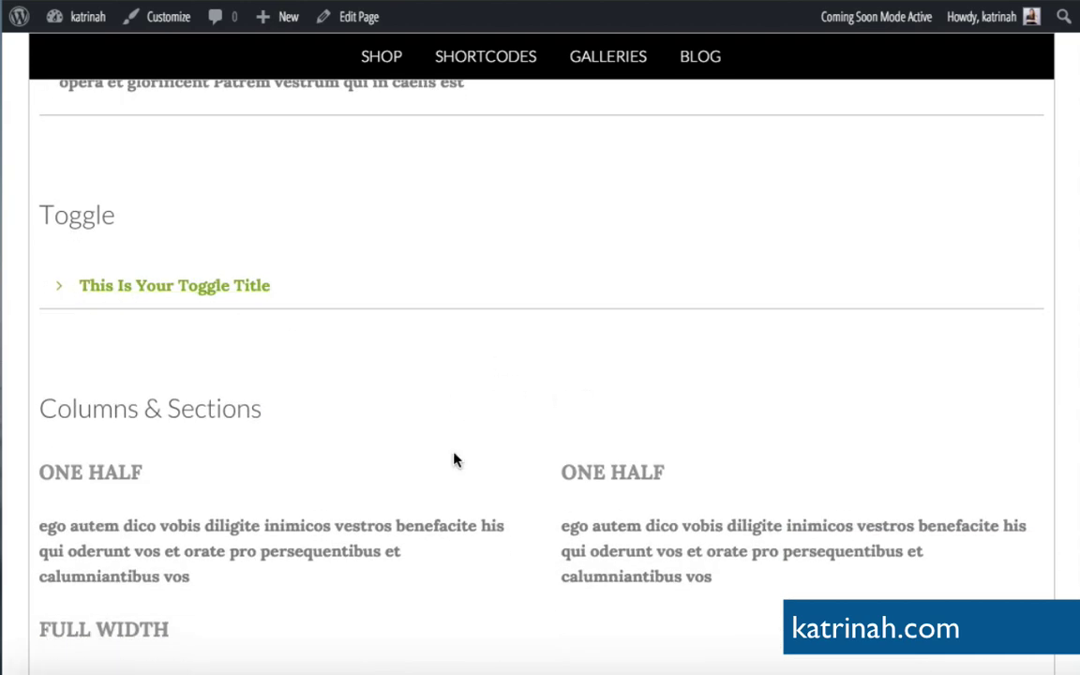
- Scroll through the rest of the Shortcodes page, then return to the admin Dashboard
scroll(453, 459, down, 2)
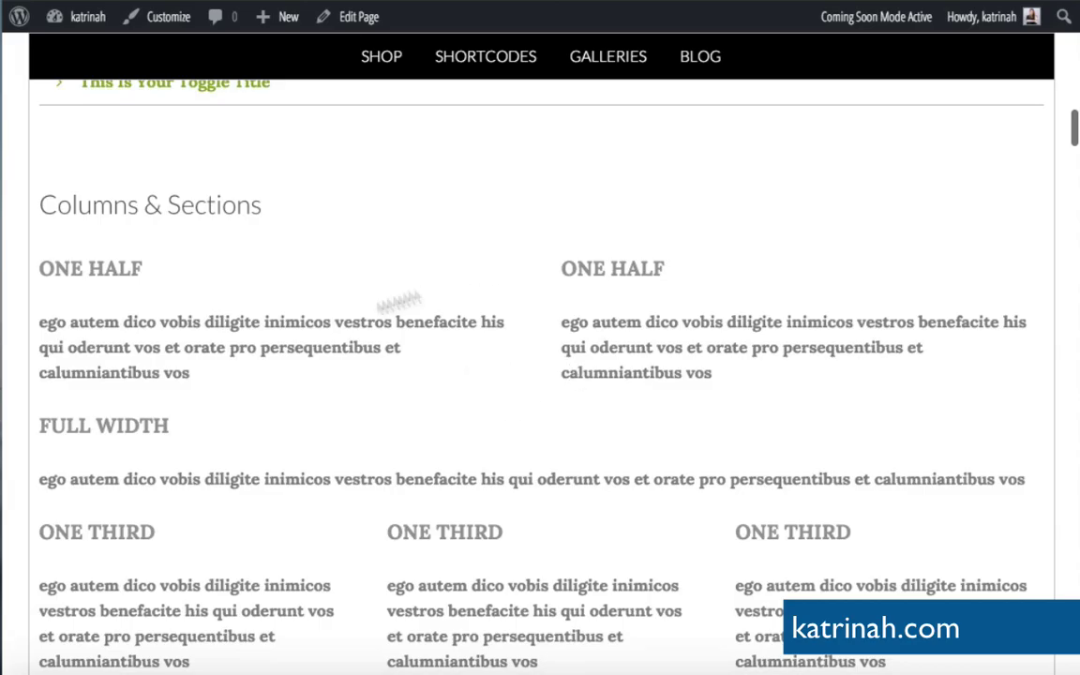
scroll(563, 413, down, 10)
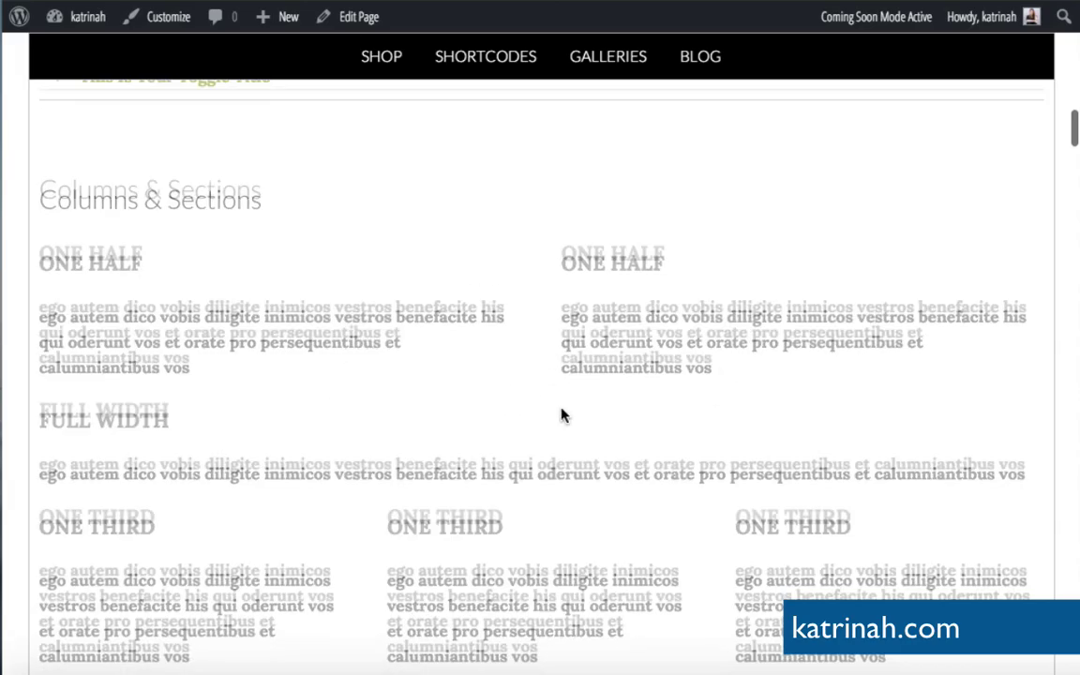
scroll(563, 414, down, 5)
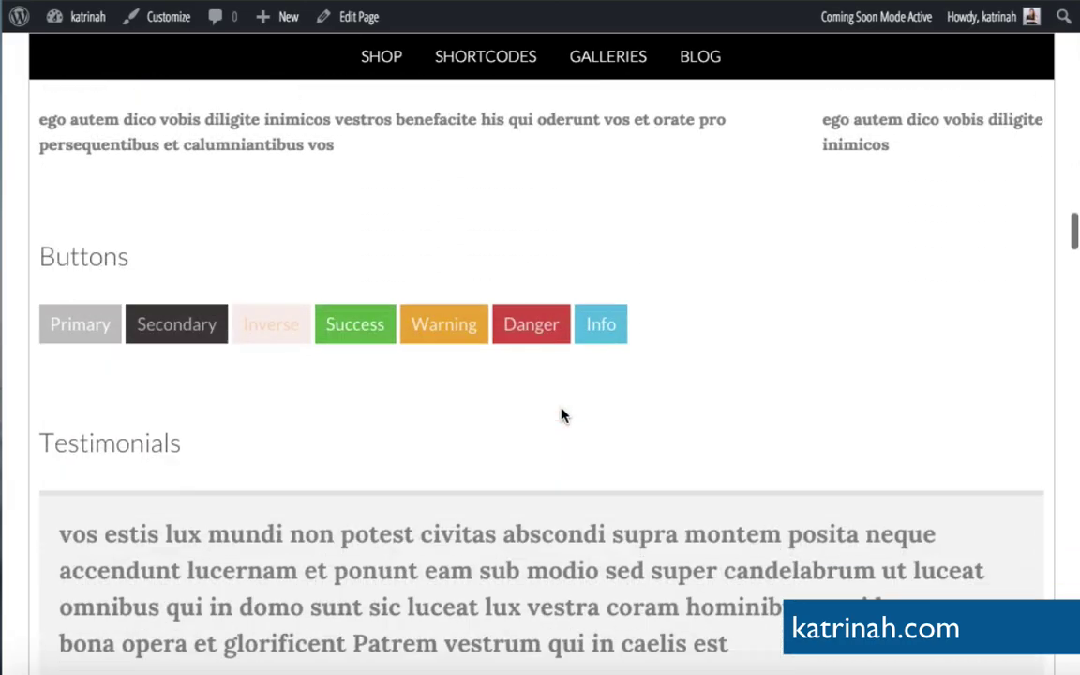
scroll(561, 544, down, 15)
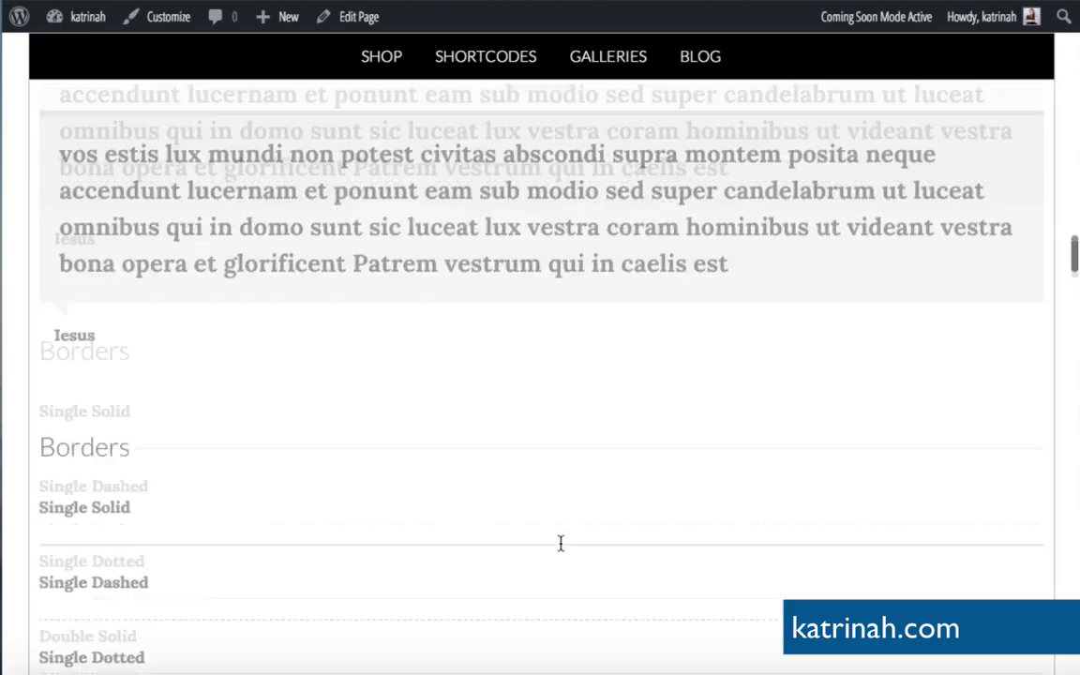
scroll(561, 544, up, 3)
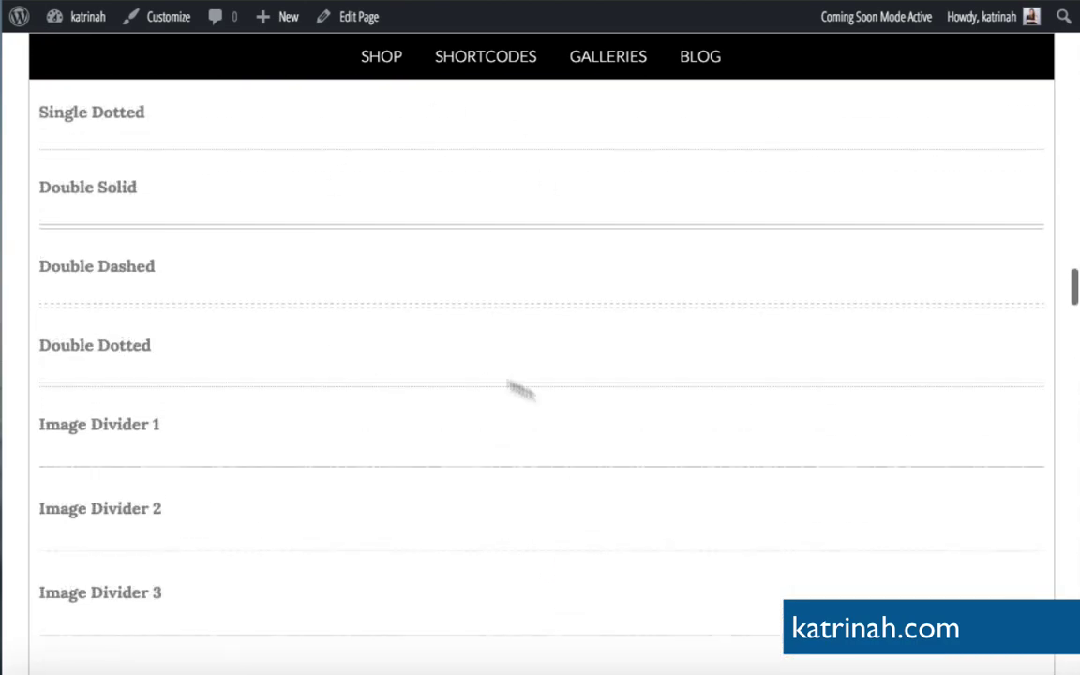
scroll(543, 441, down, 10)
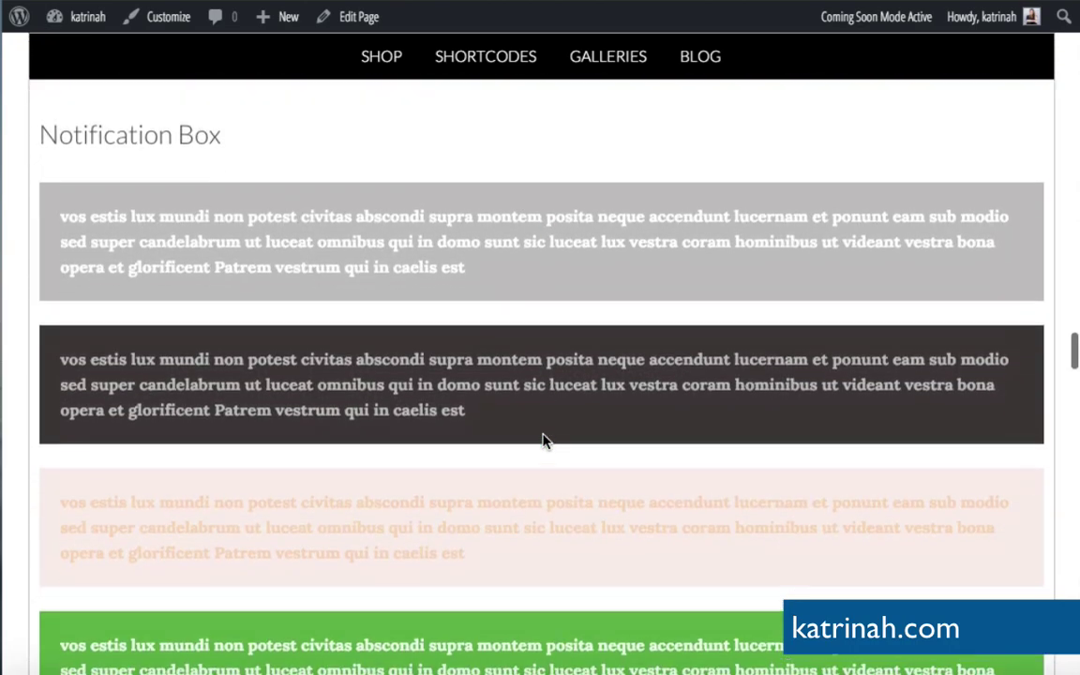
scroll(543, 441, down, 12)
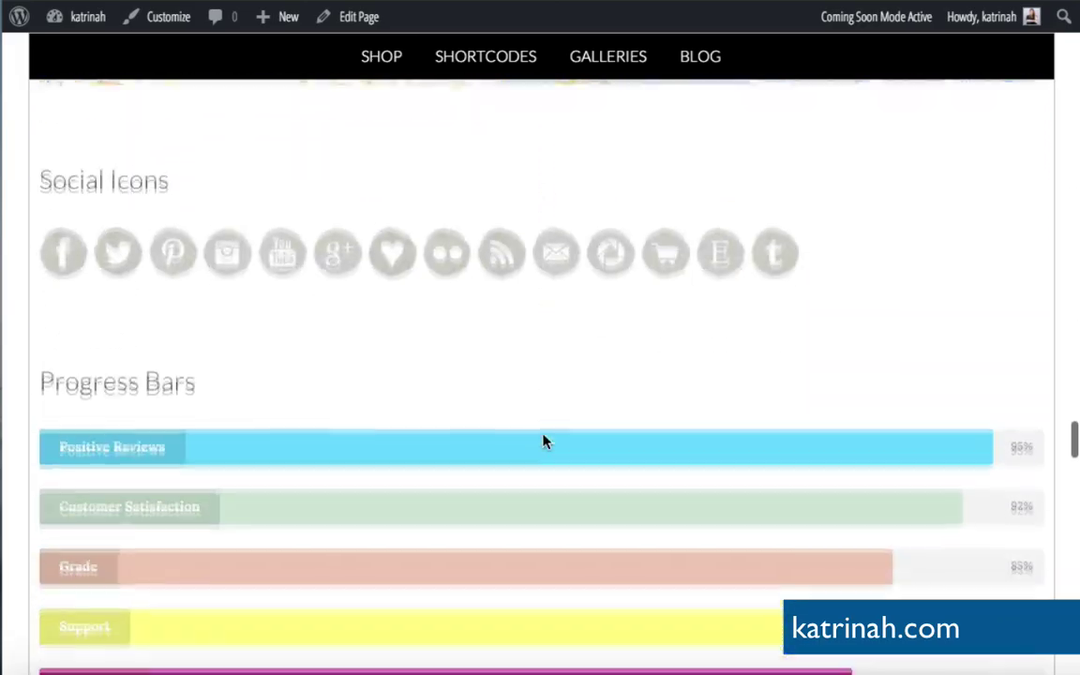
scroll(571, 504, down, 4)
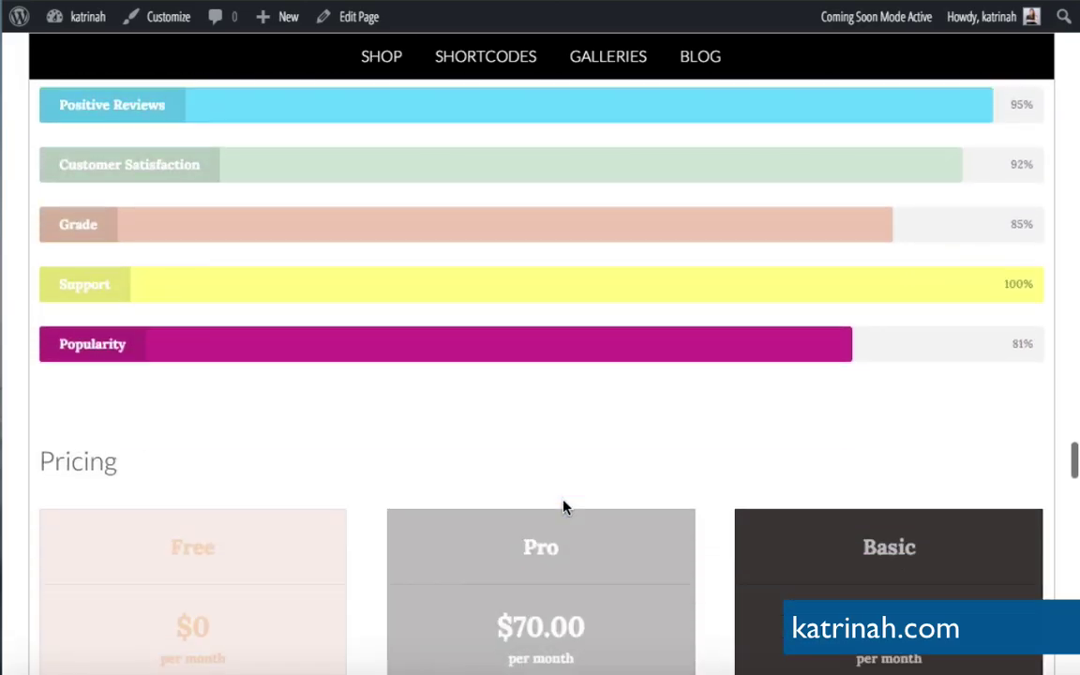
scroll(563, 506, down, 4)
scroll(563, 506, up, 1)
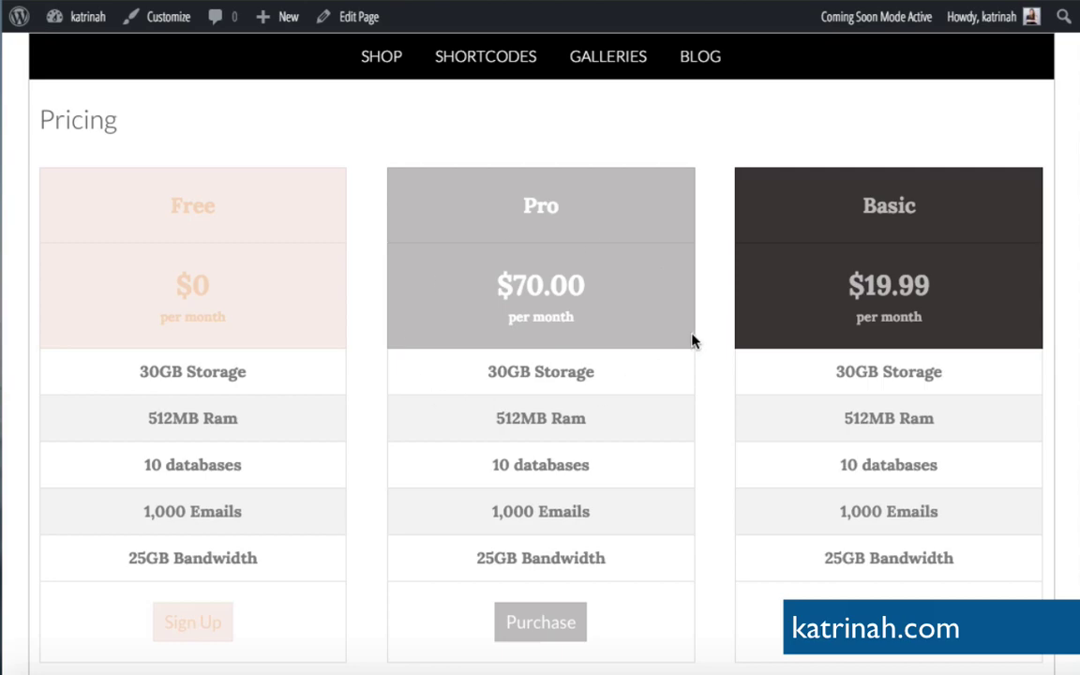
scroll(691, 340, down, 15)
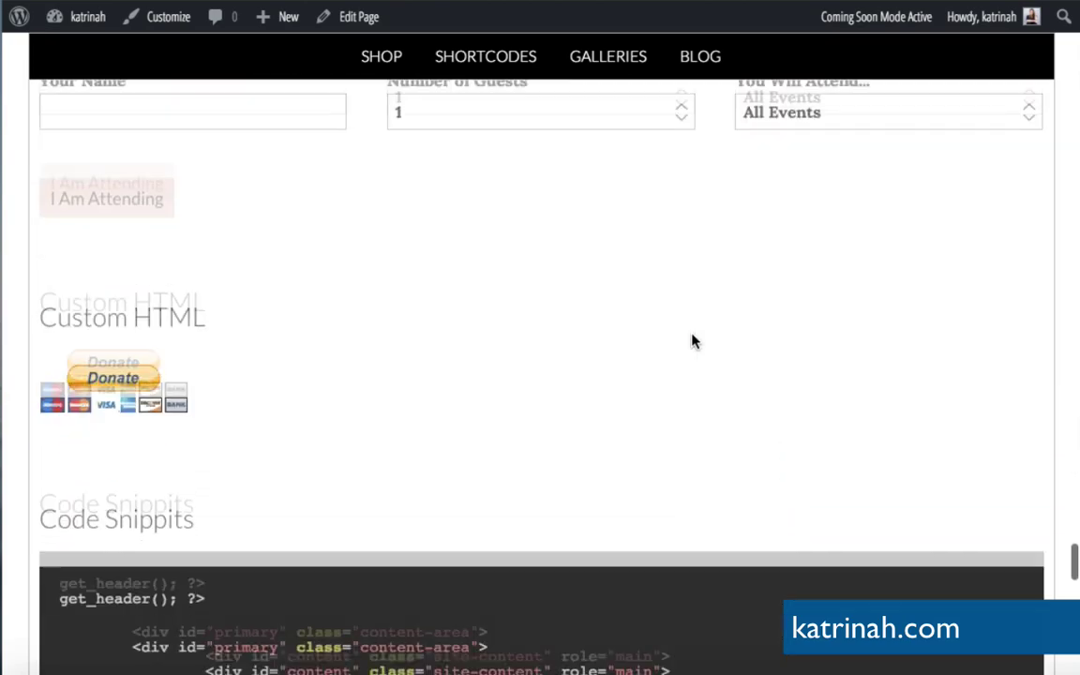
scroll(691, 341, down, 10)
scroll(691, 341, up, 5)
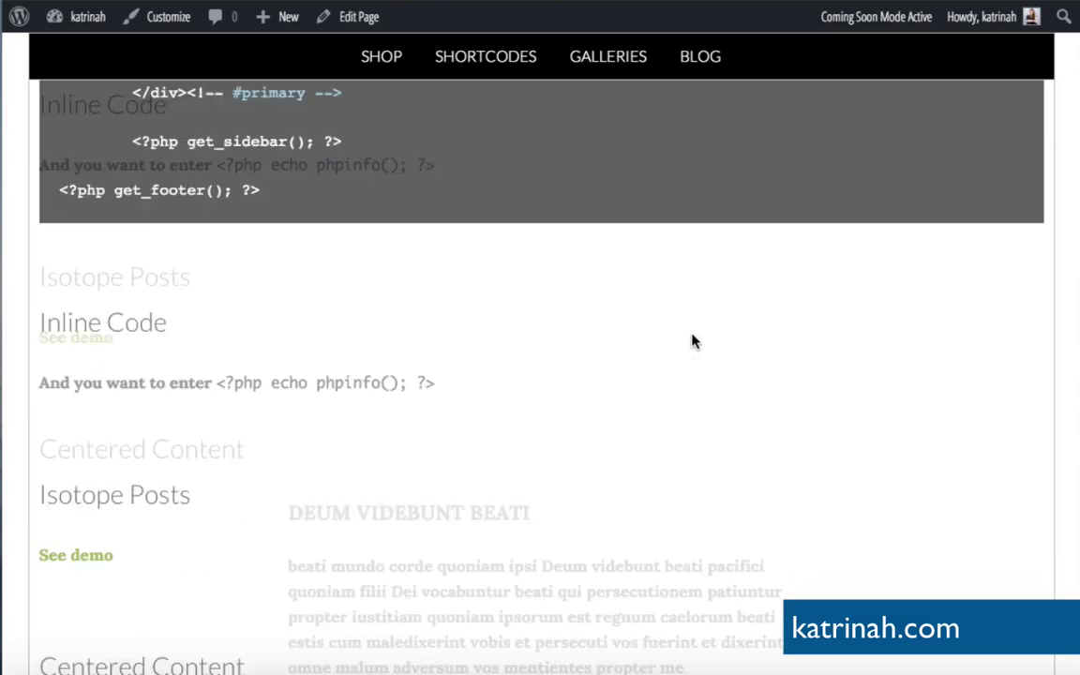
scroll(691, 341, up, 20)
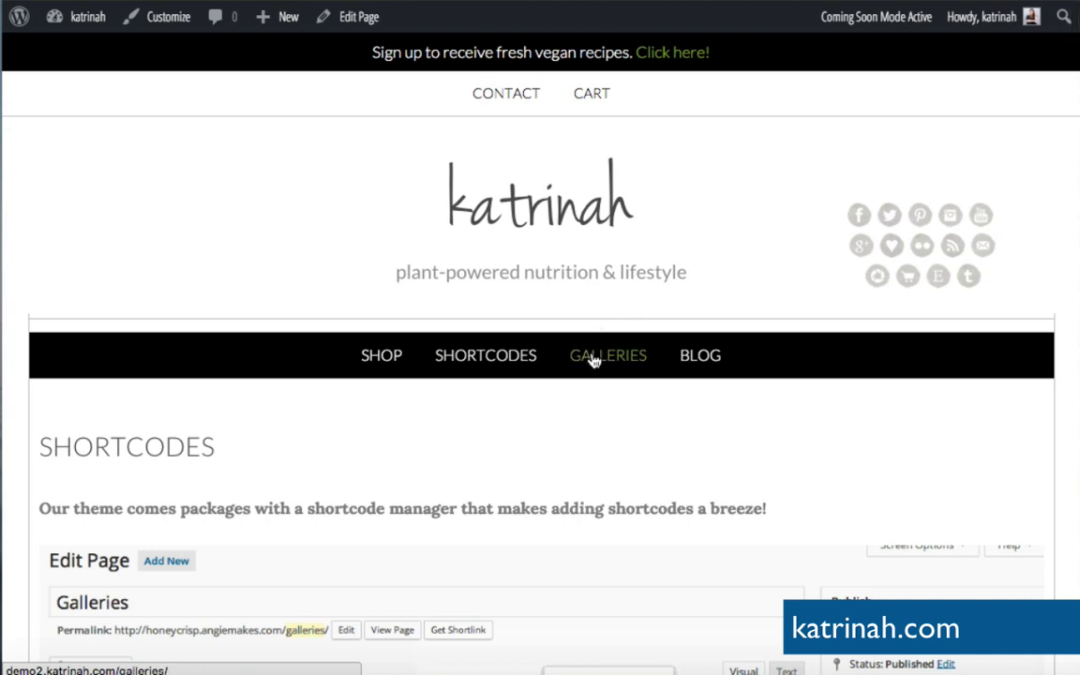
mouse_move(82, 21)
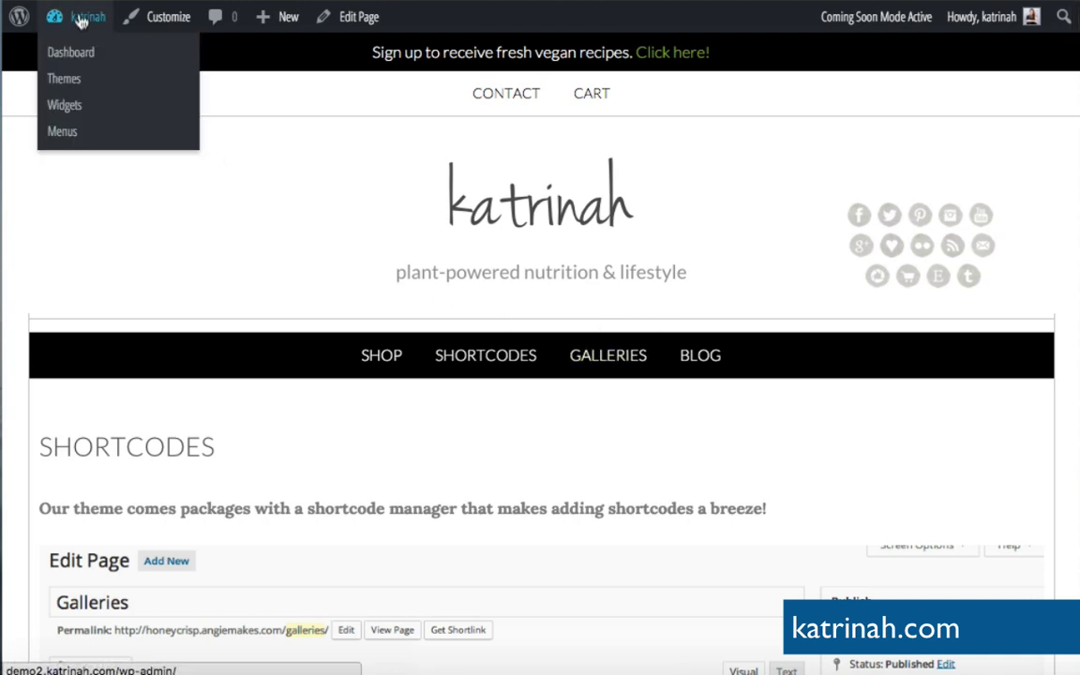
click(79, 56)
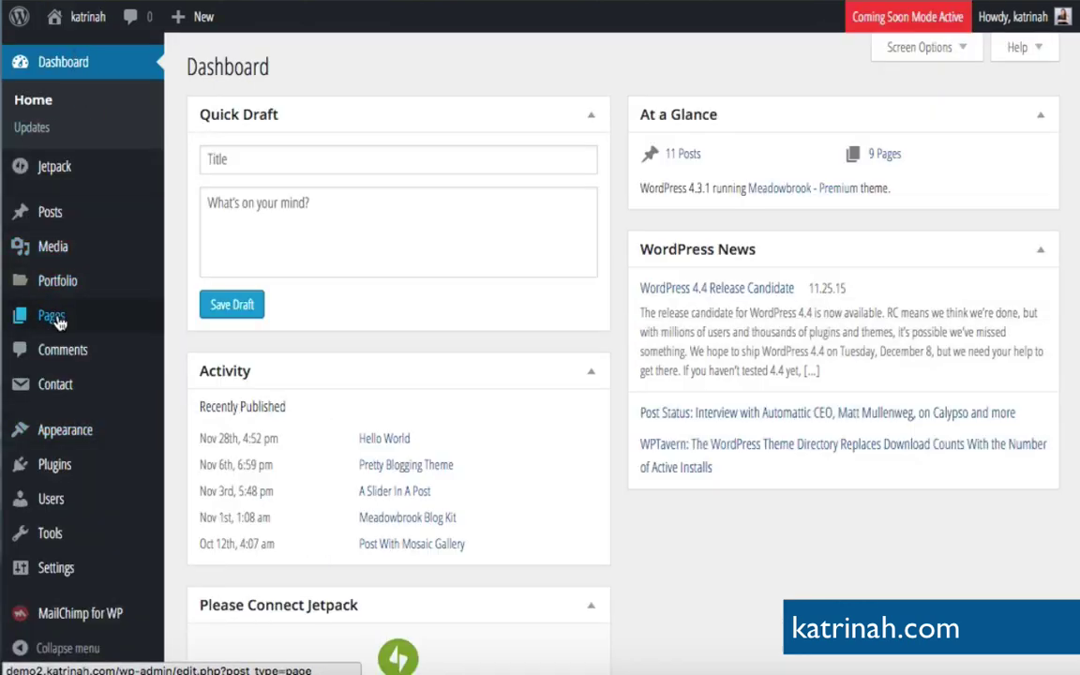
- In All Pages, quick-edit the Shortcodes page's status to Draft and save it
mouse_move(53, 316)
click(197, 321)
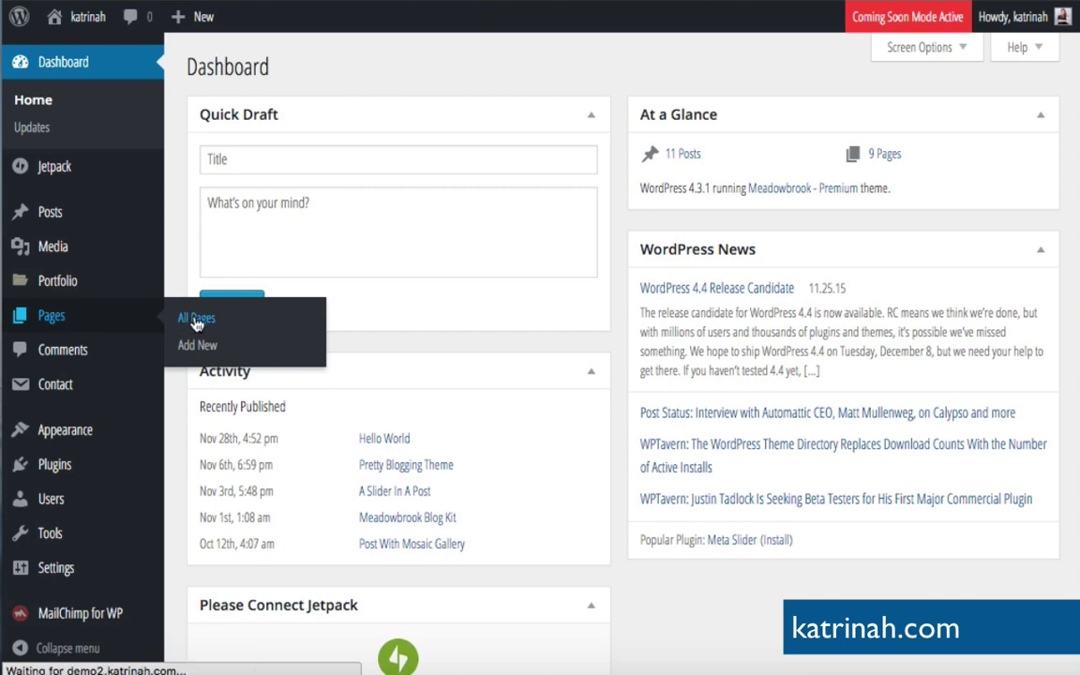
scroll(393, 405, down, 3)
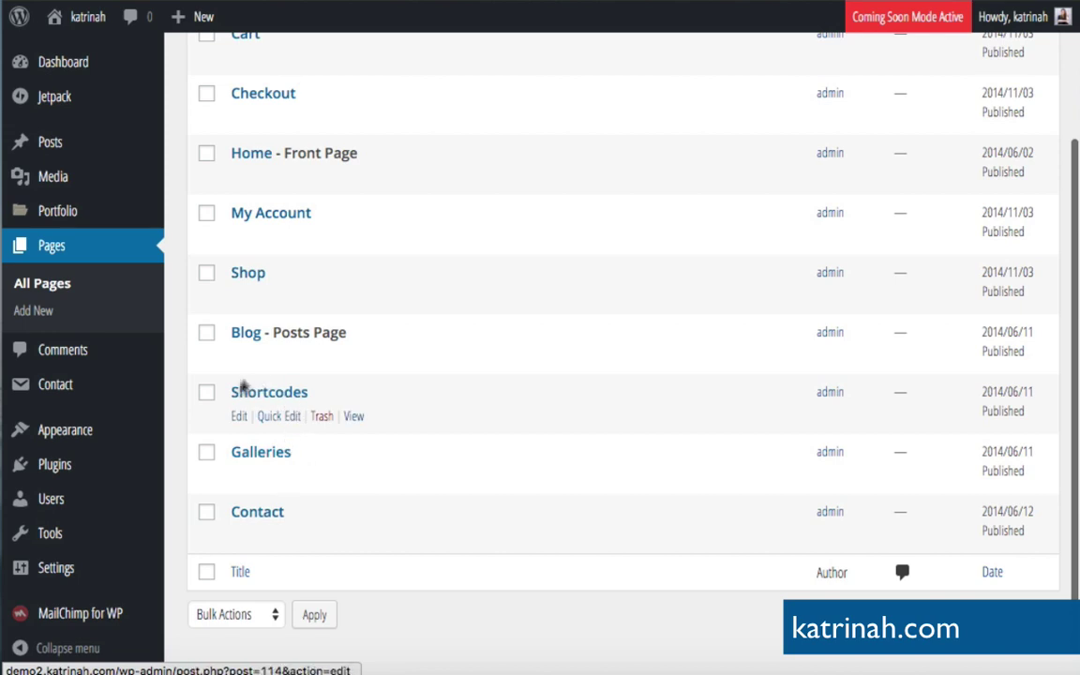
click(279, 416)
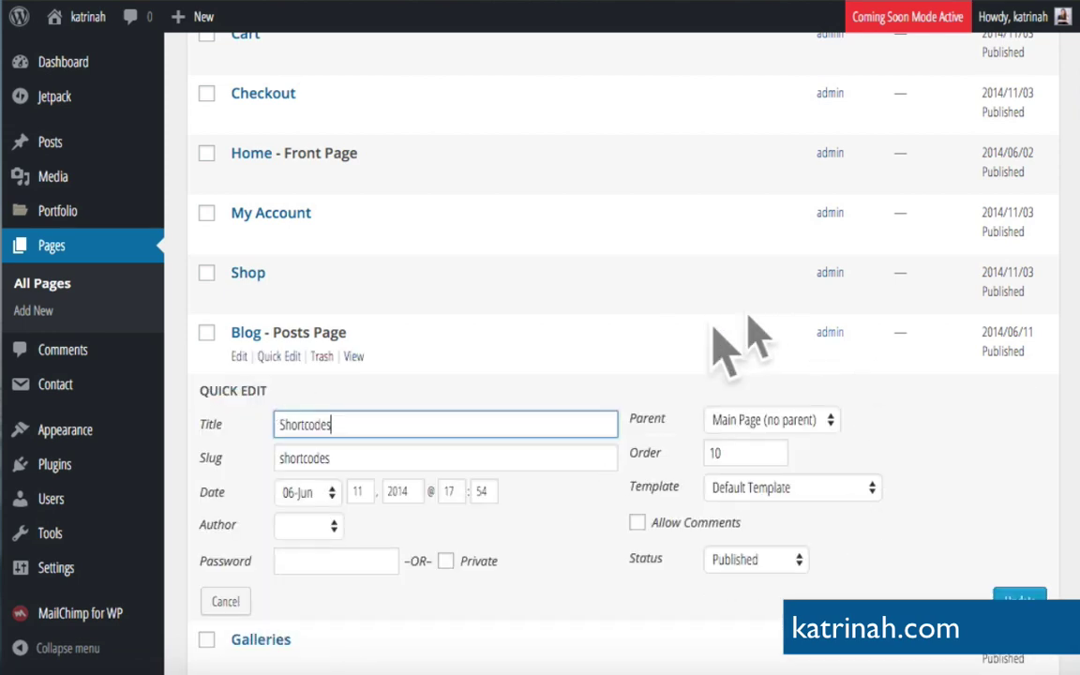
click(735, 562)
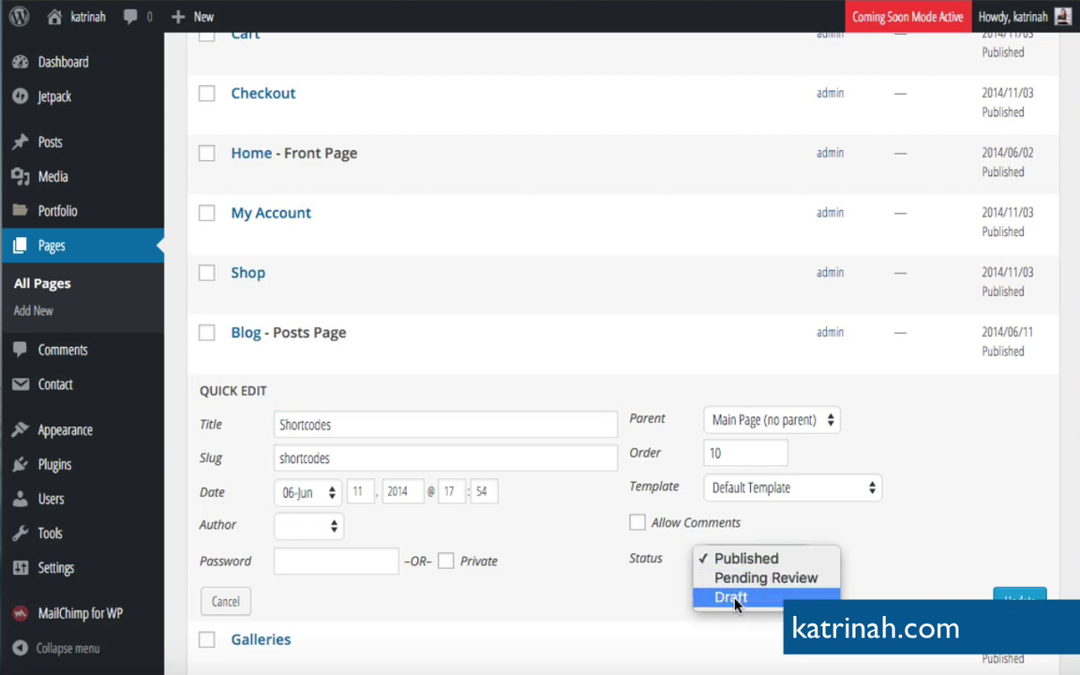
click(734, 599)
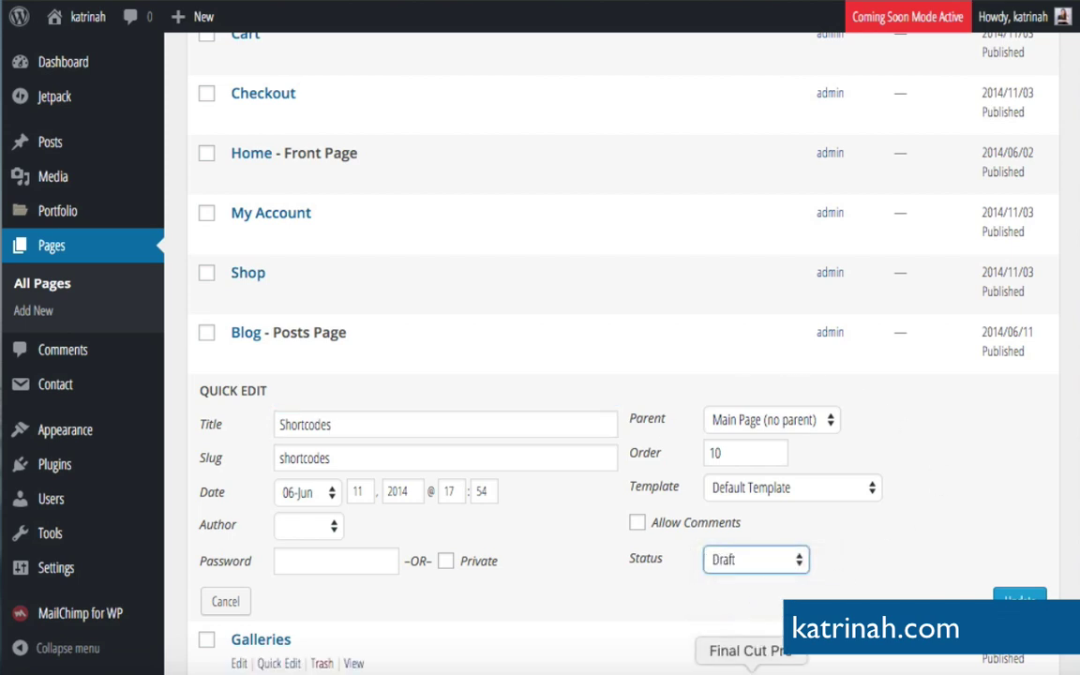
key(Return)
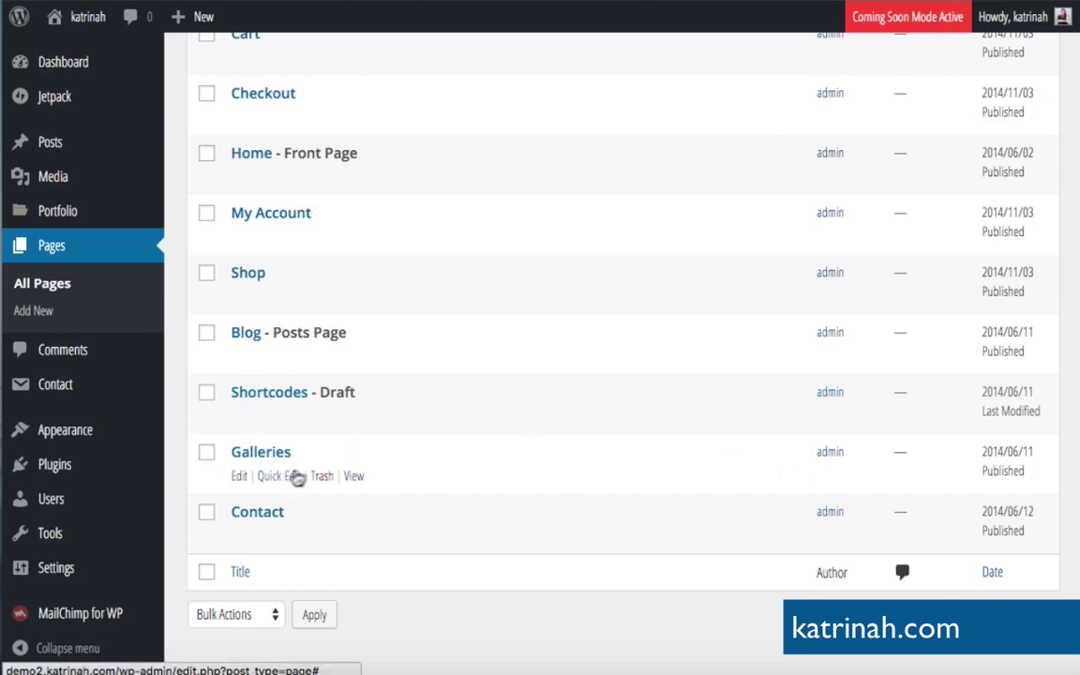
- Quick-edit the Galleries page's status to Draft and update it
click(285, 477)
scroll(429, 382, down, 3)
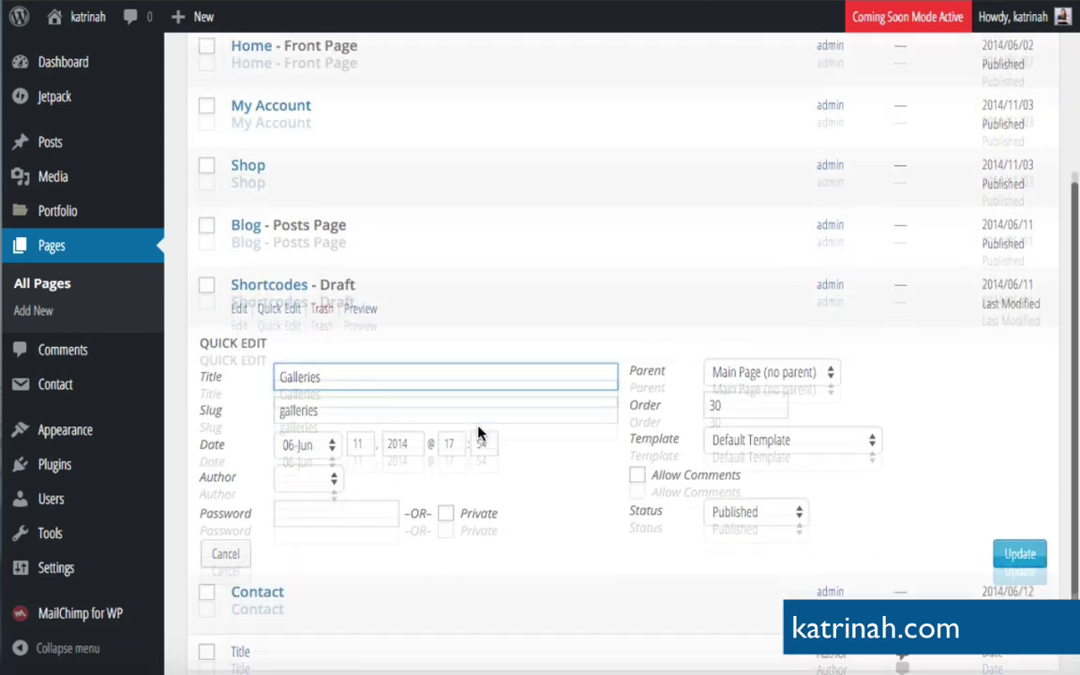
click(732, 437)
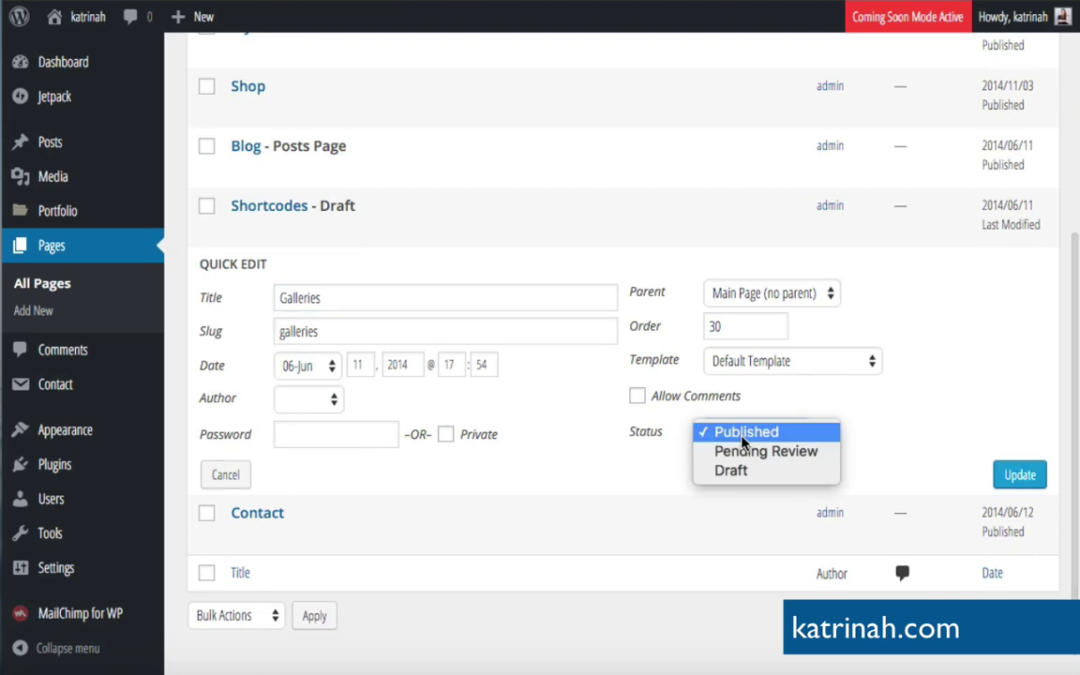
click(733, 472)
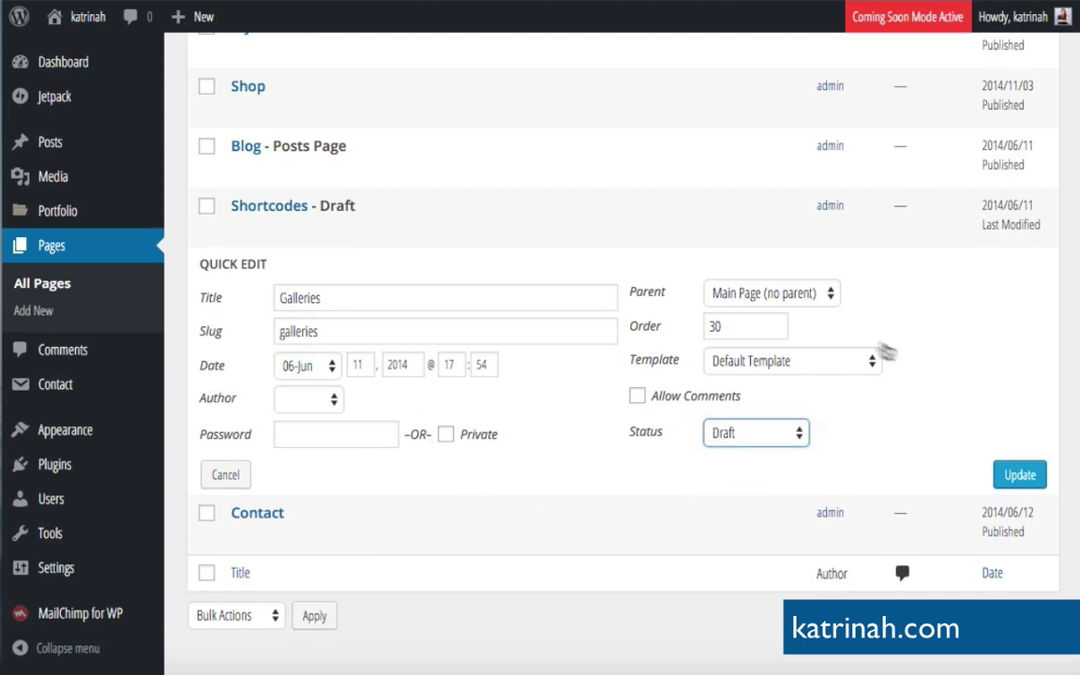
click(1027, 477)
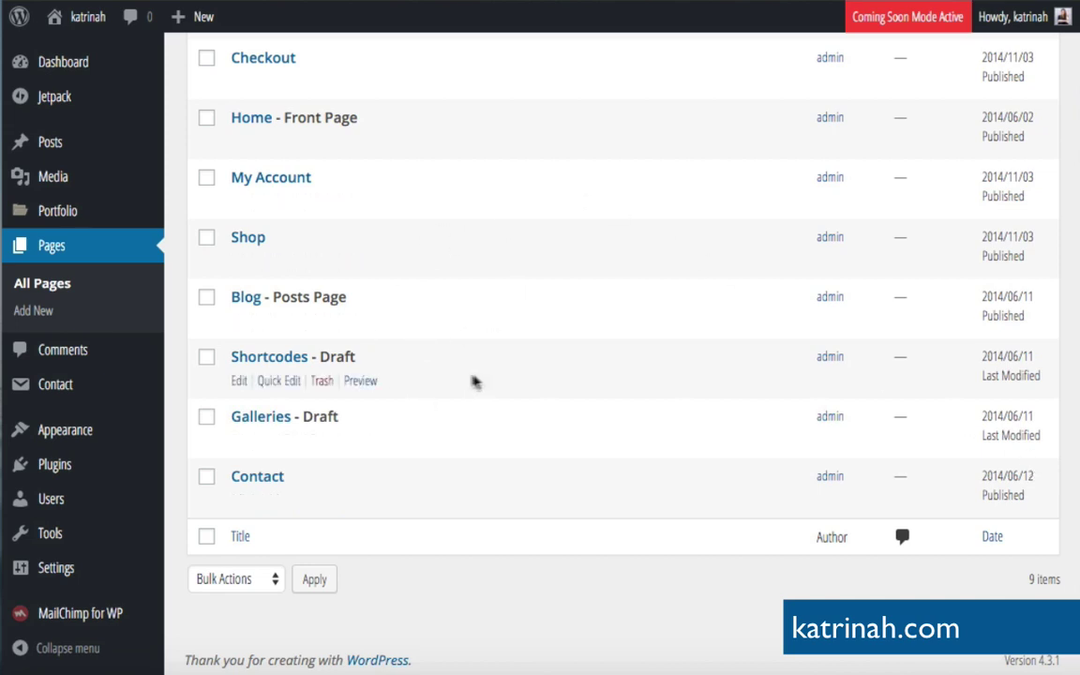
mouse_move(52, 436)
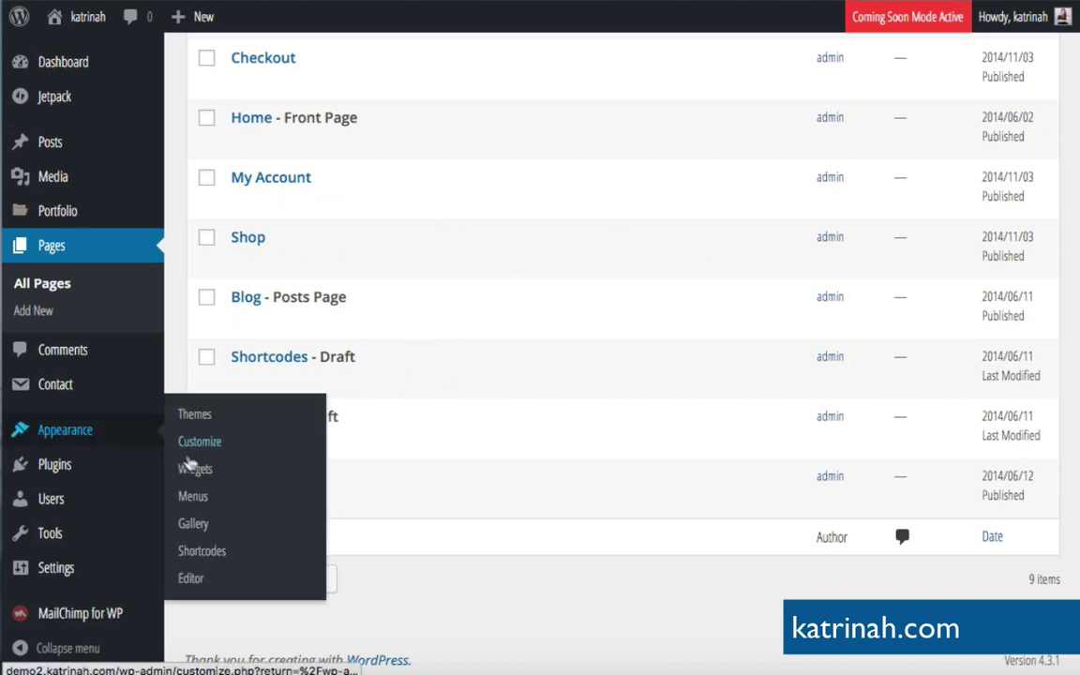
- Remove the Shortcodes and Galleries items from the Main Menu and save it
click(194, 498)
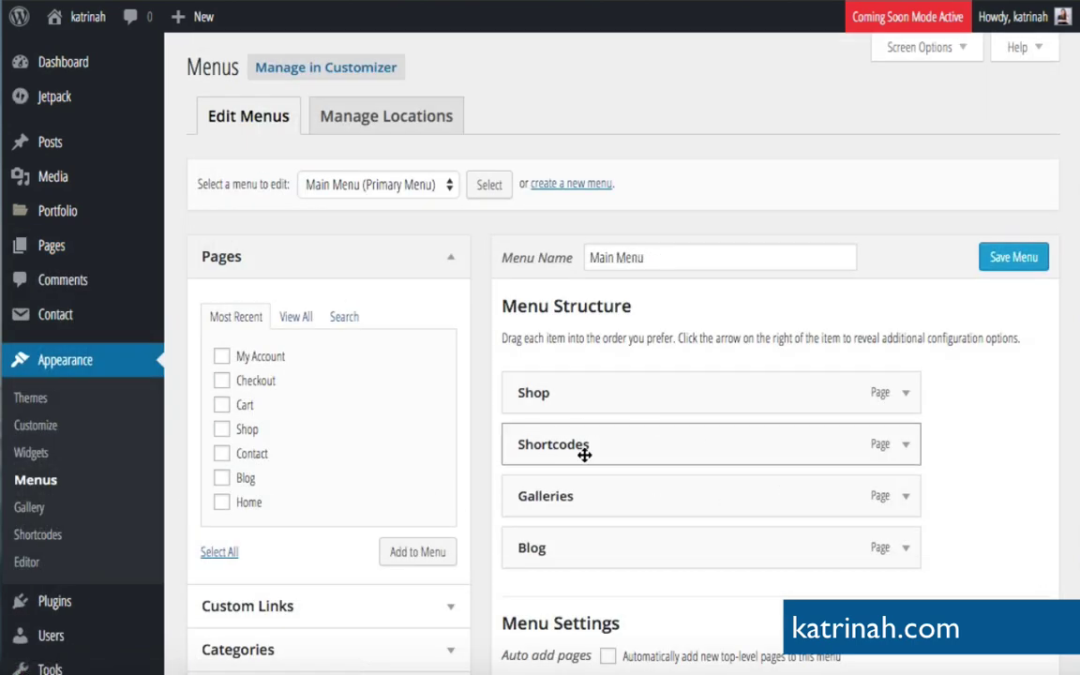
scroll(586, 494, down, 2)
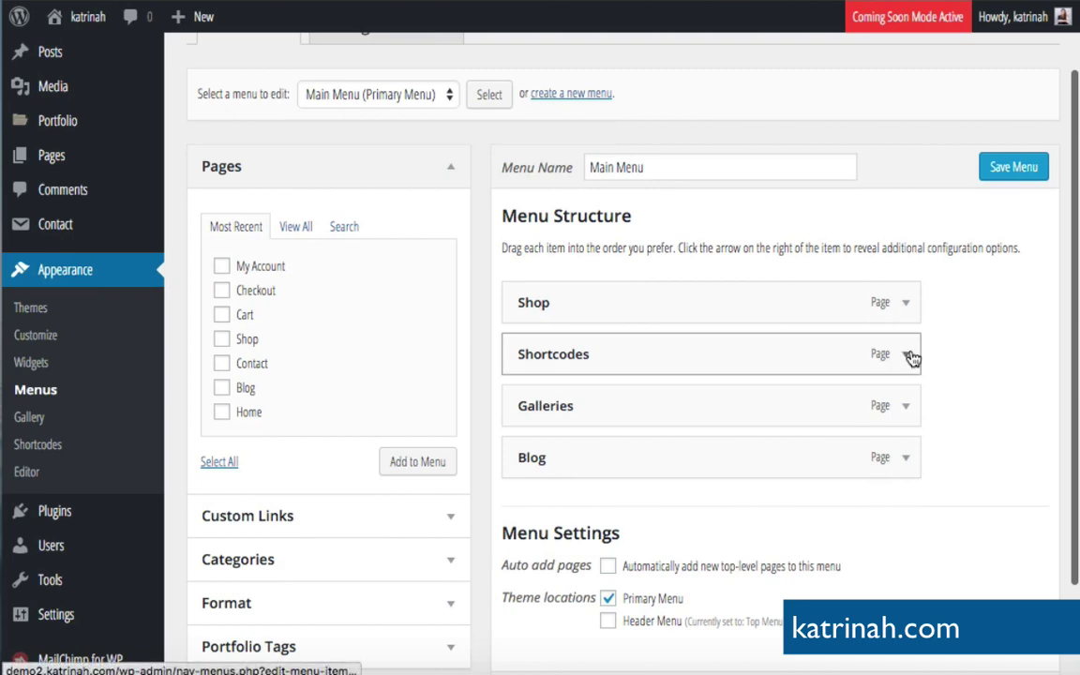
click(906, 356)
scroll(542, 497, down, 3)
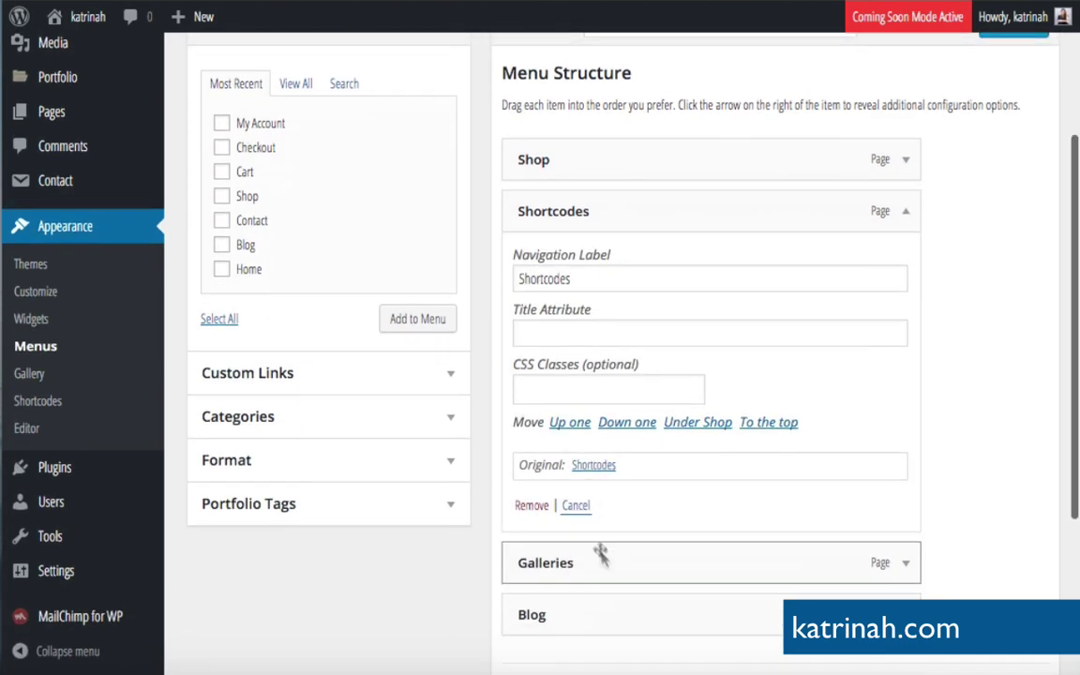
click(527, 506)
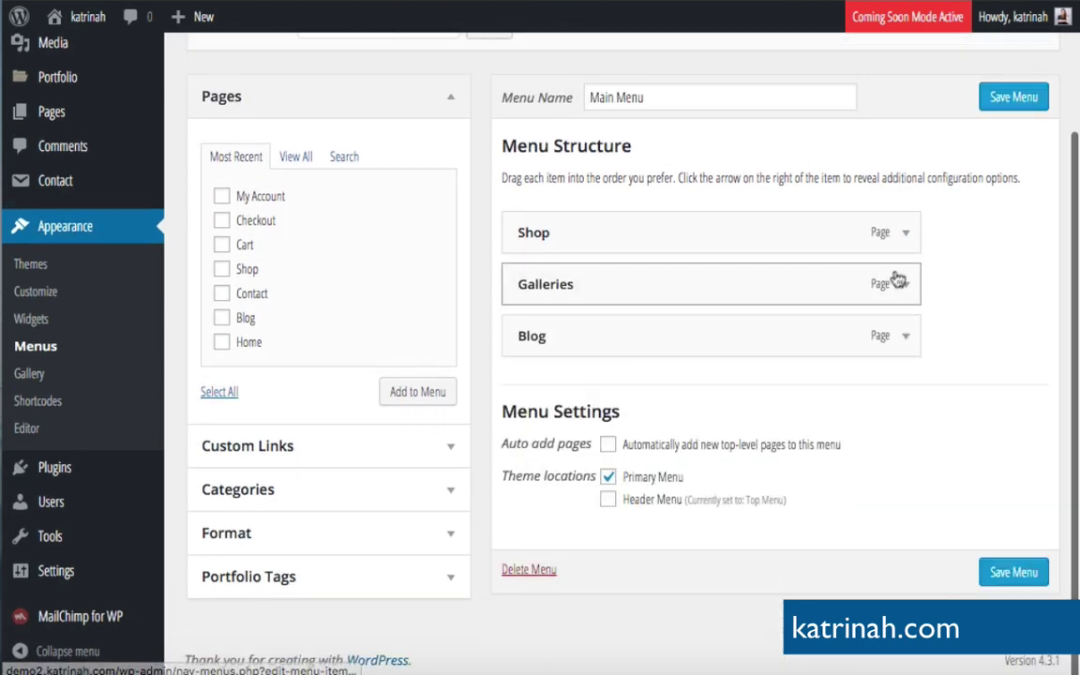
click(905, 286)
scroll(907, 292, down, 3)
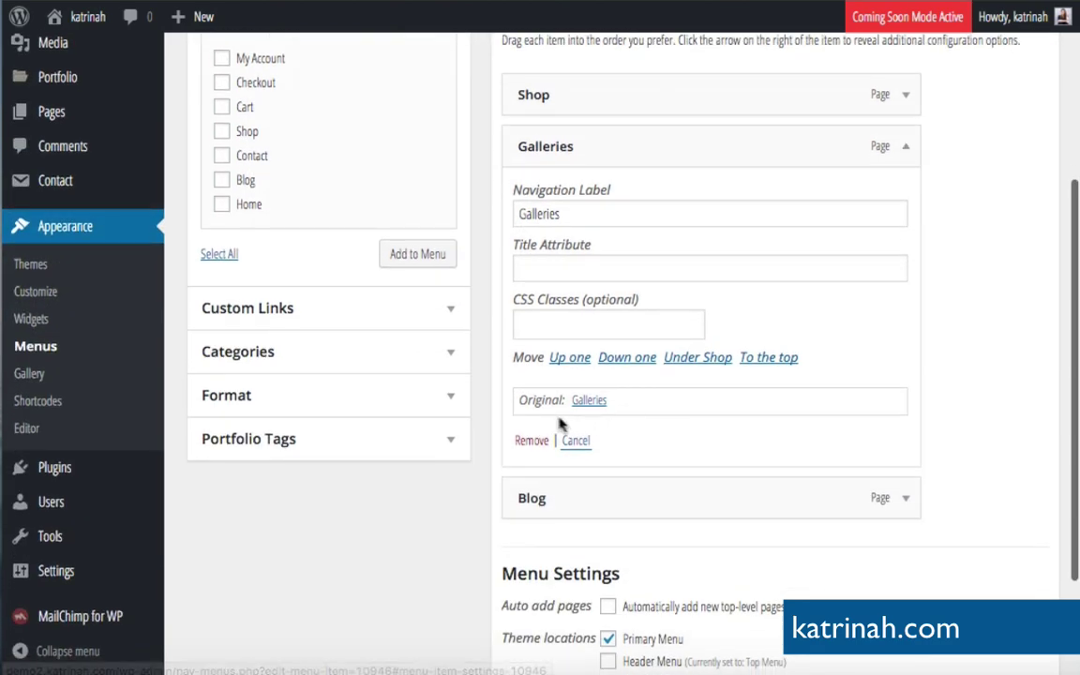
click(531, 440)
scroll(806, 309, up, 3)
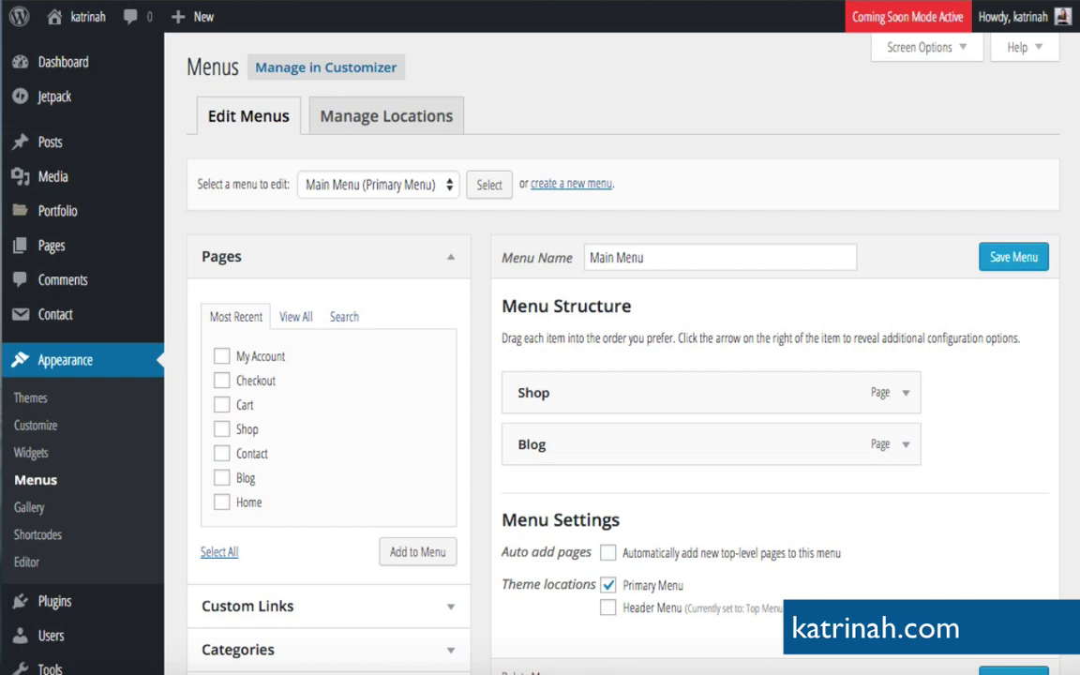
click(1006, 267)
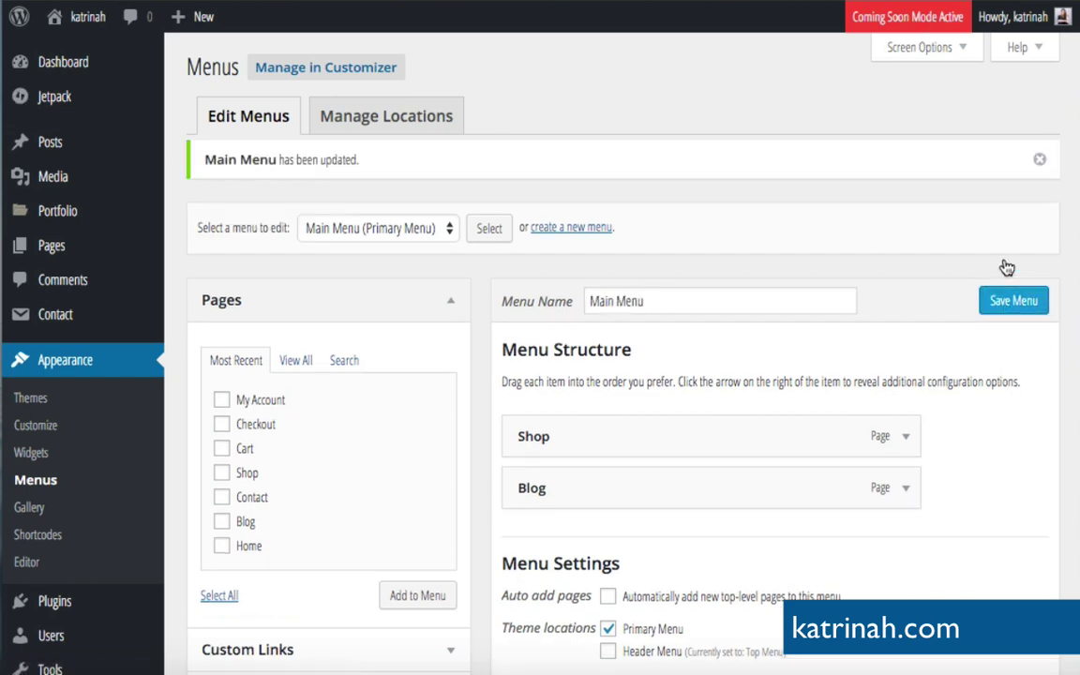
mouse_move(84, 17)
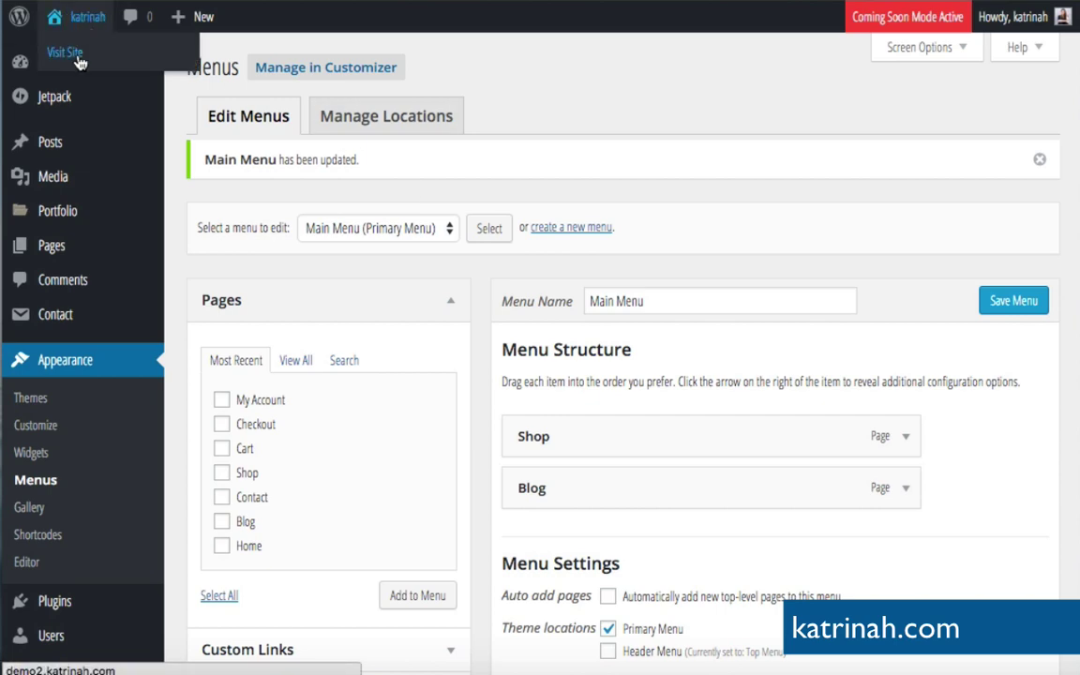
- Visit the live site to check the SHOP and BLOG menu, then return to the Dashboard
click(80, 59)
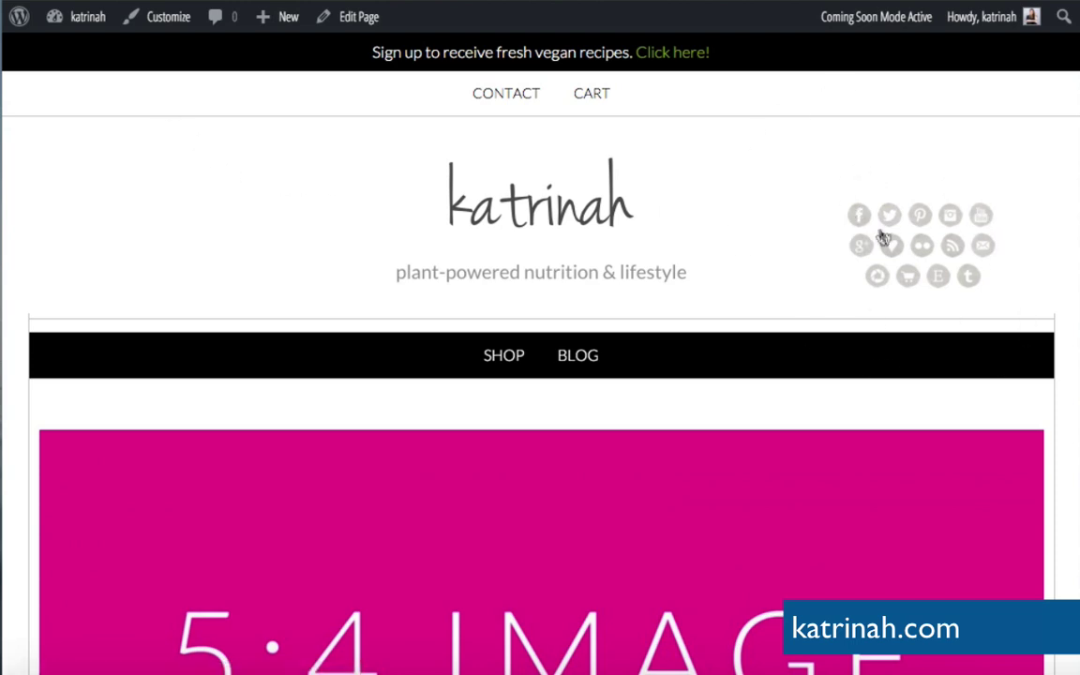
mouse_move(77, 18)
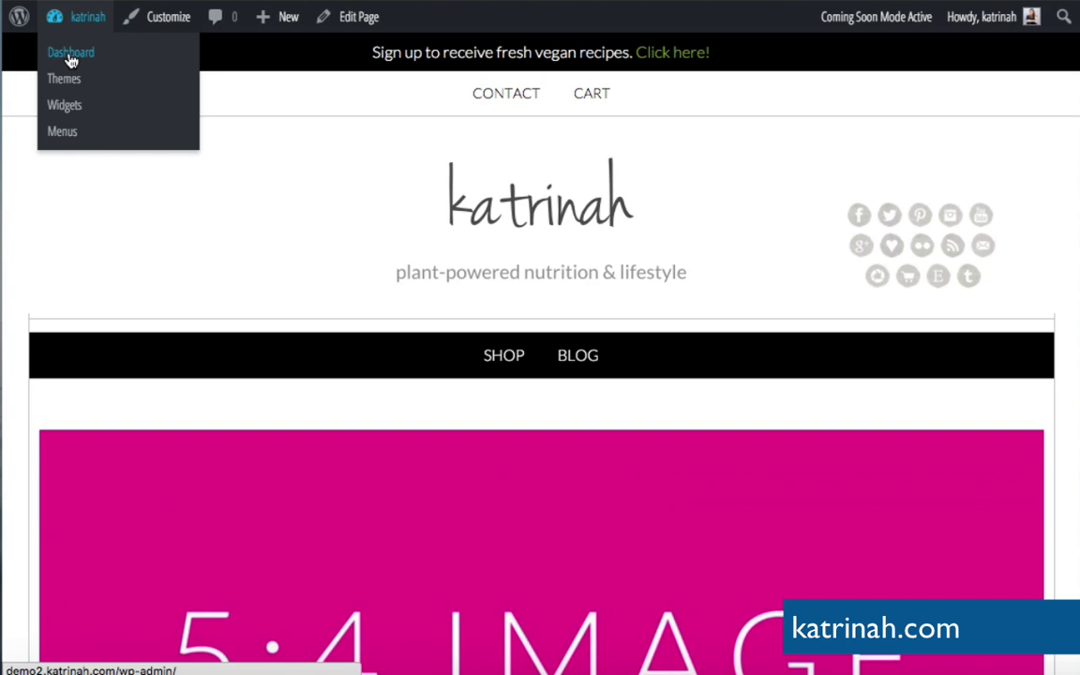
click(70, 54)
mouse_move(56, 568)
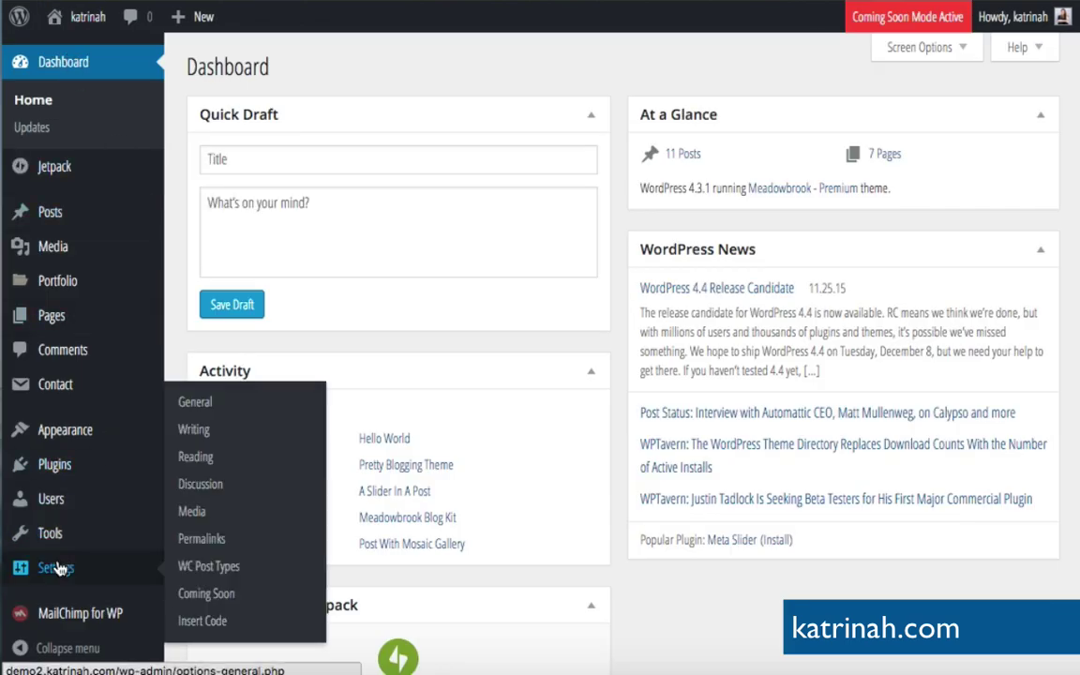
mouse_move(85, 430)
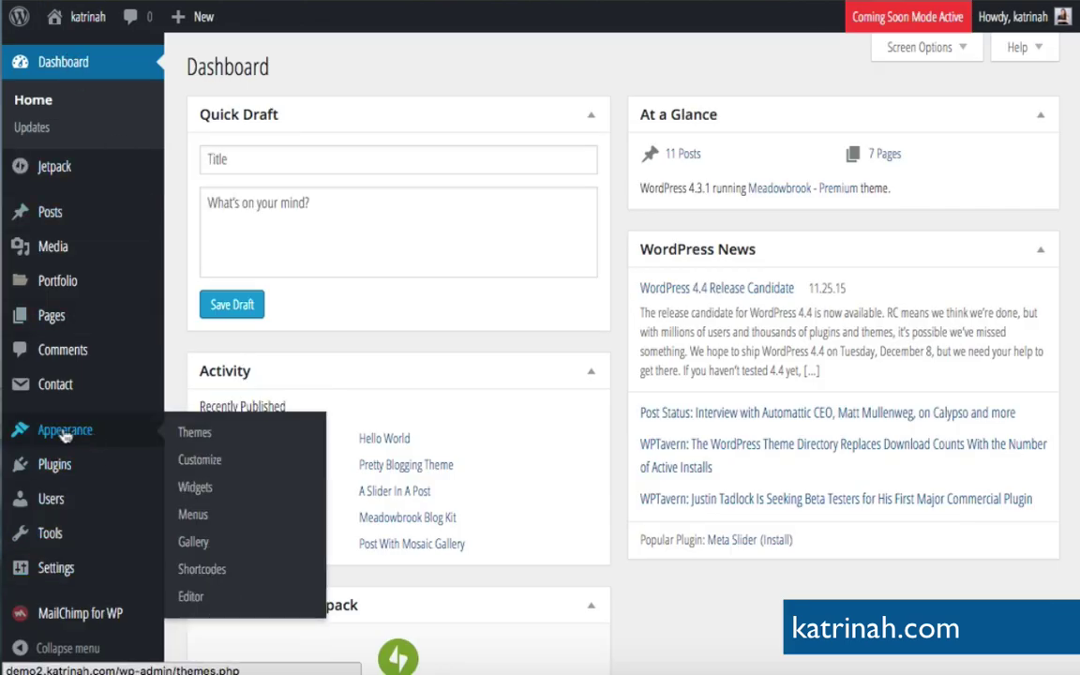
- Hide the Custom 2, Custom 4, Custom 5 and Google social icons in the Shortcodes settings
click(202, 569)
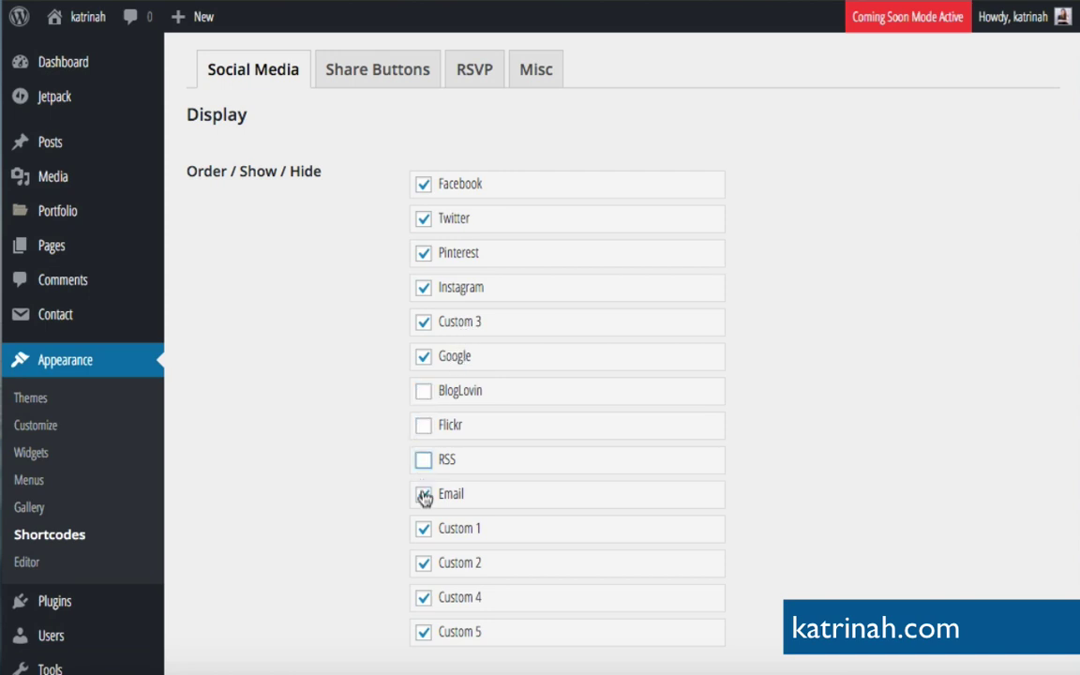
click(424, 565)
click(424, 600)
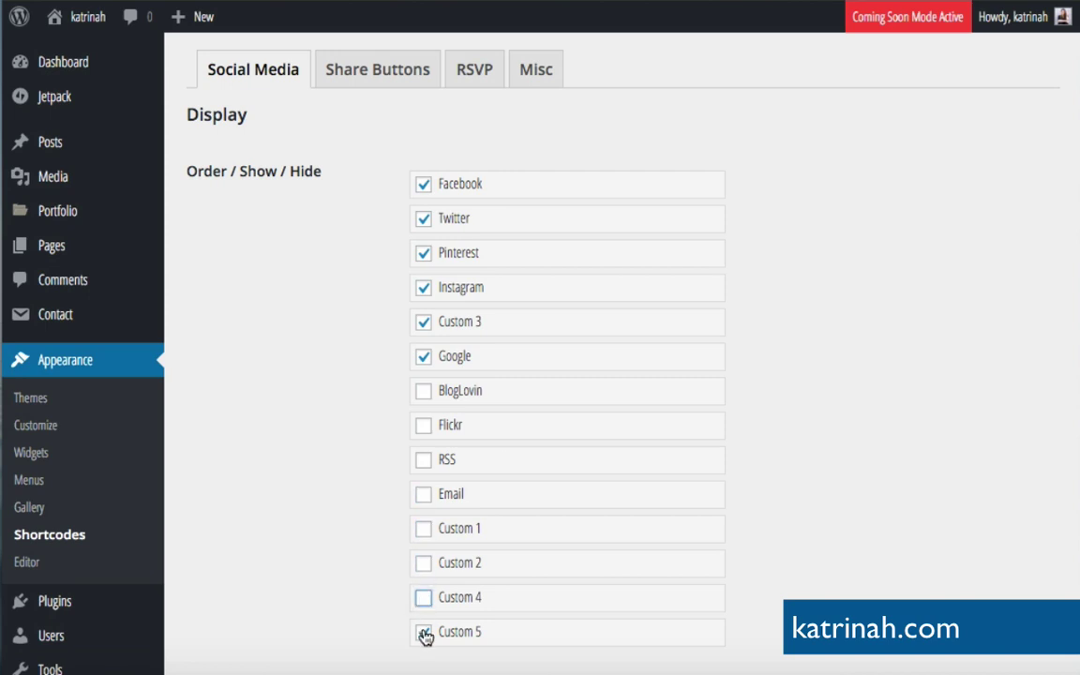
click(424, 633)
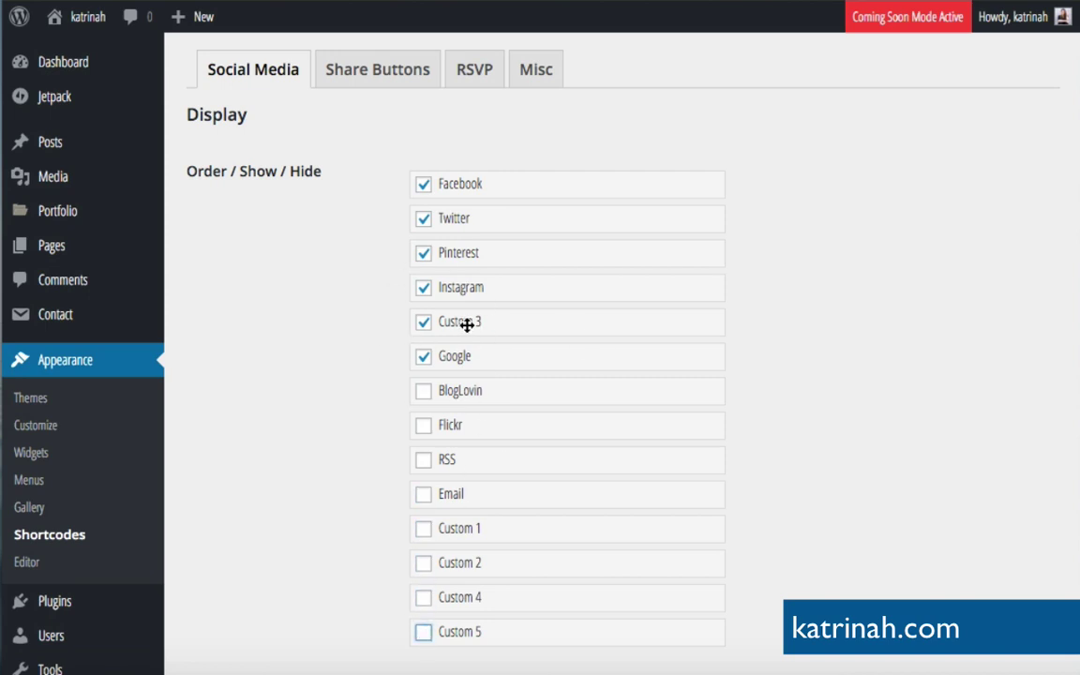
click(425, 360)
- Extend the Twitter link to the site owner's profile handle and save the social media settings
scroll(366, 474, down, 10)
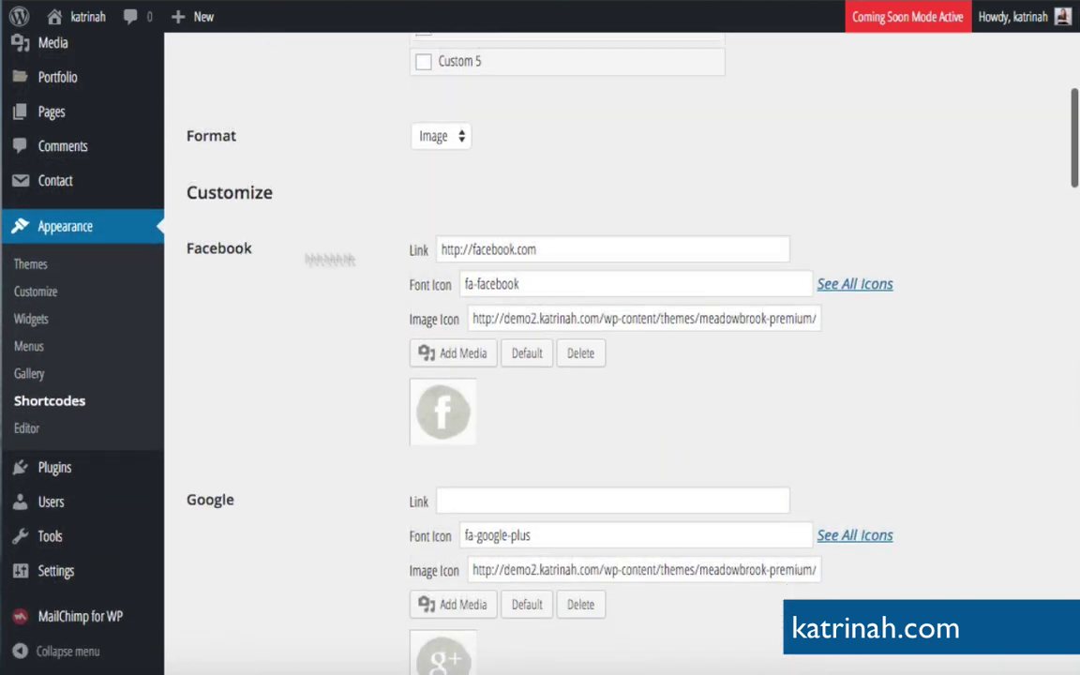
click(591, 247)
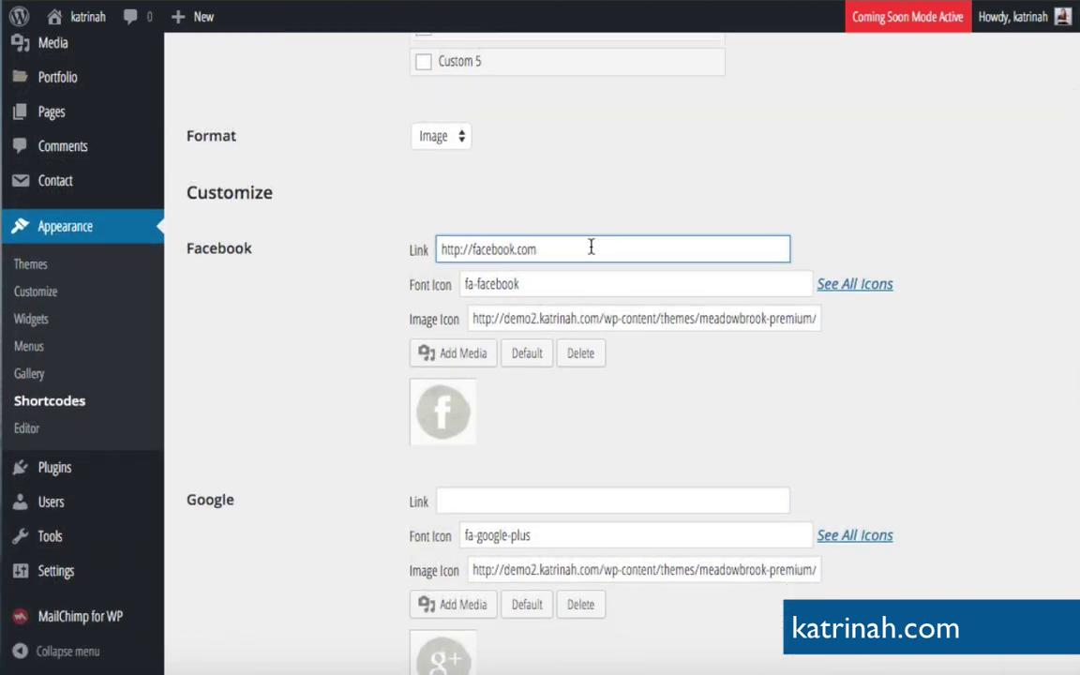
scroll(362, 514, down, 5)
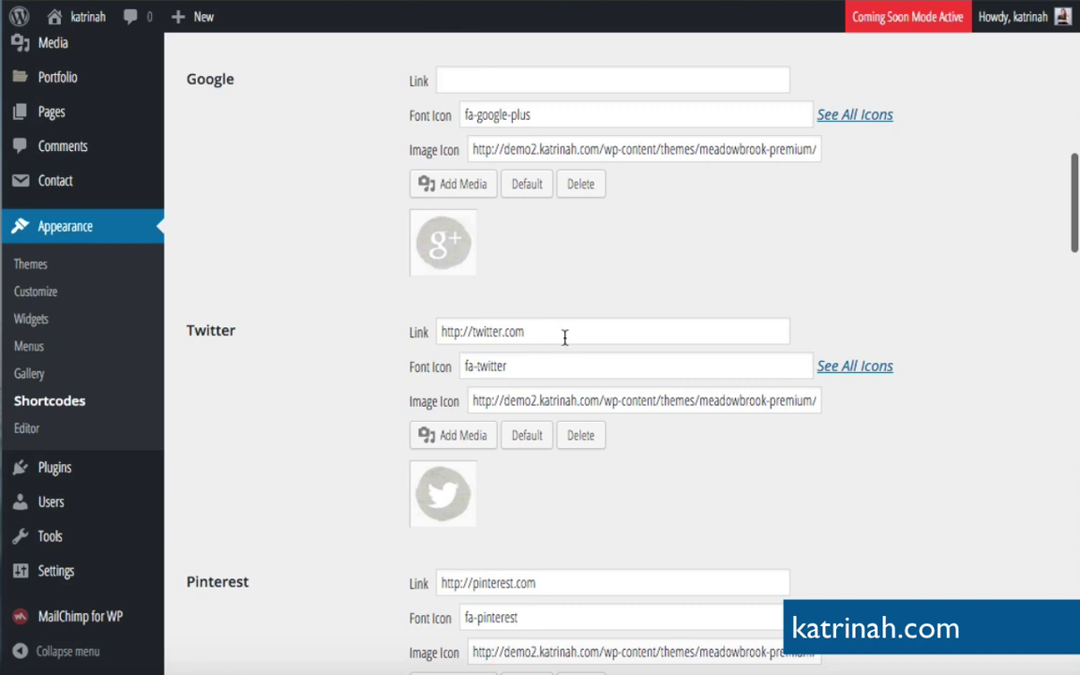
click(565, 334)
text(/katrinah)
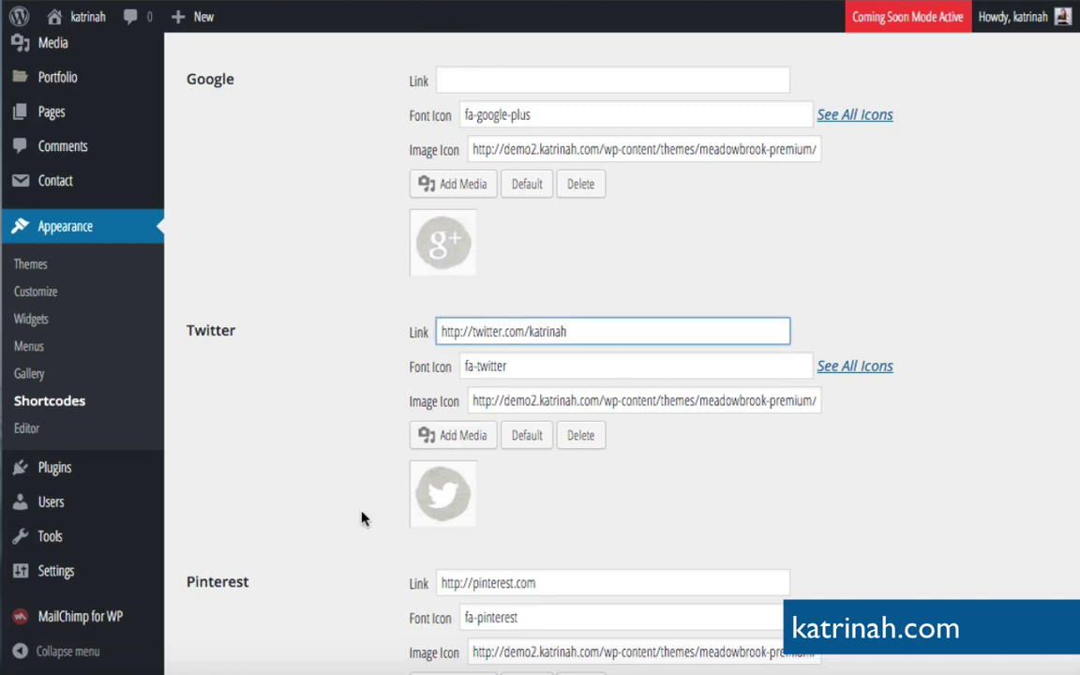
scroll(364, 517, down, 10)
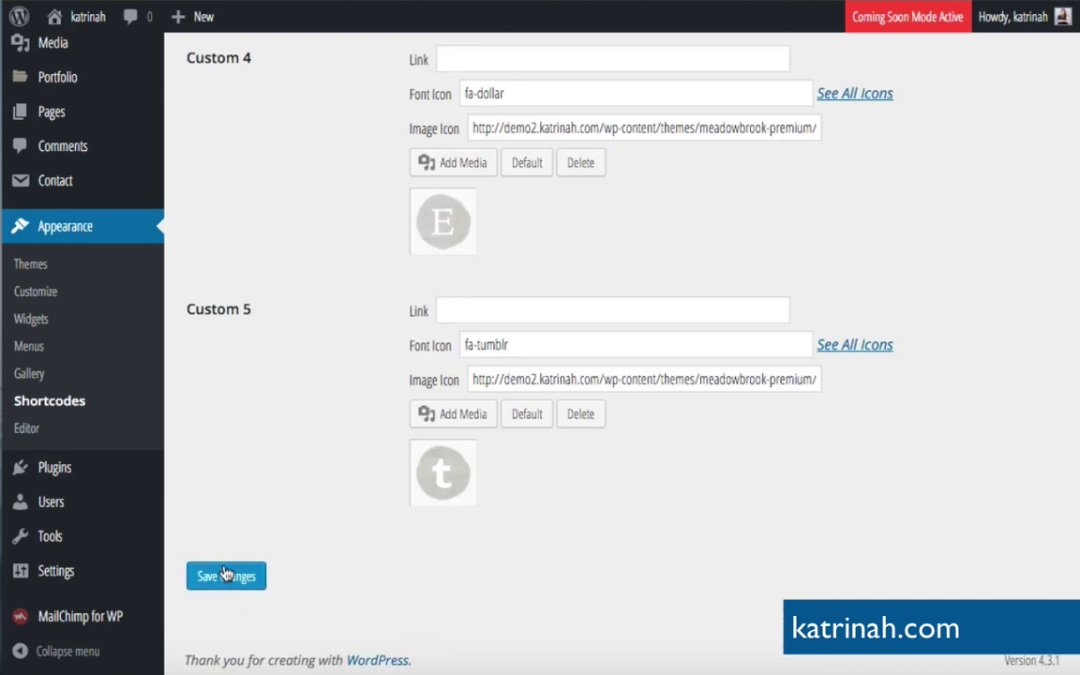
click(226, 580)
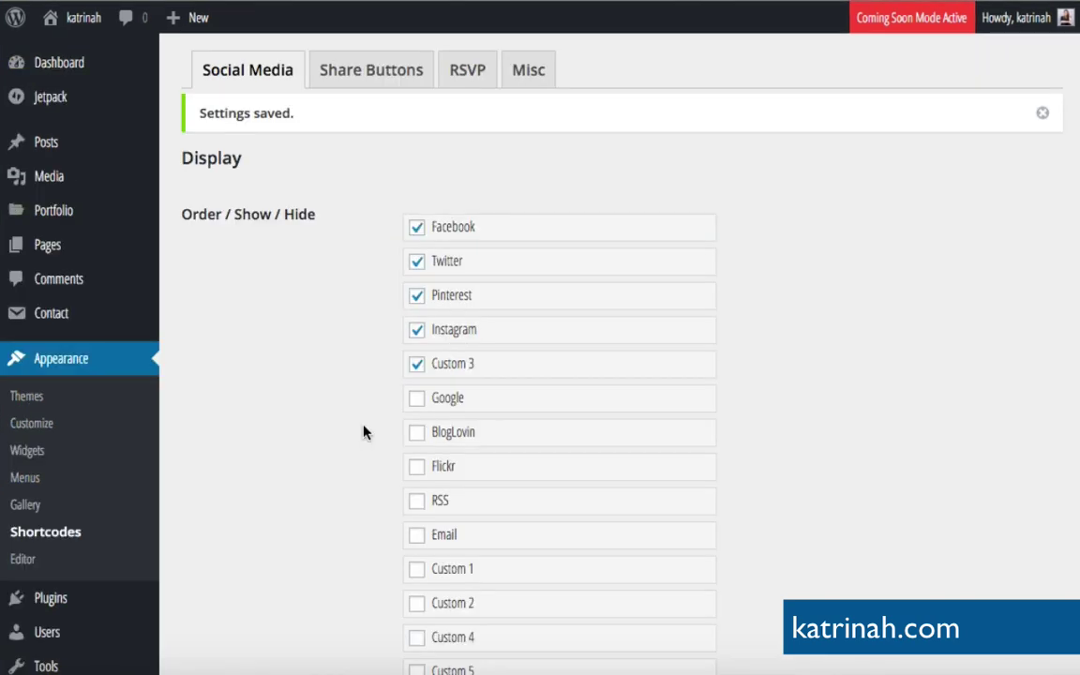
- View the live home page and check the header's five social icons
mouse_move(79, 21)
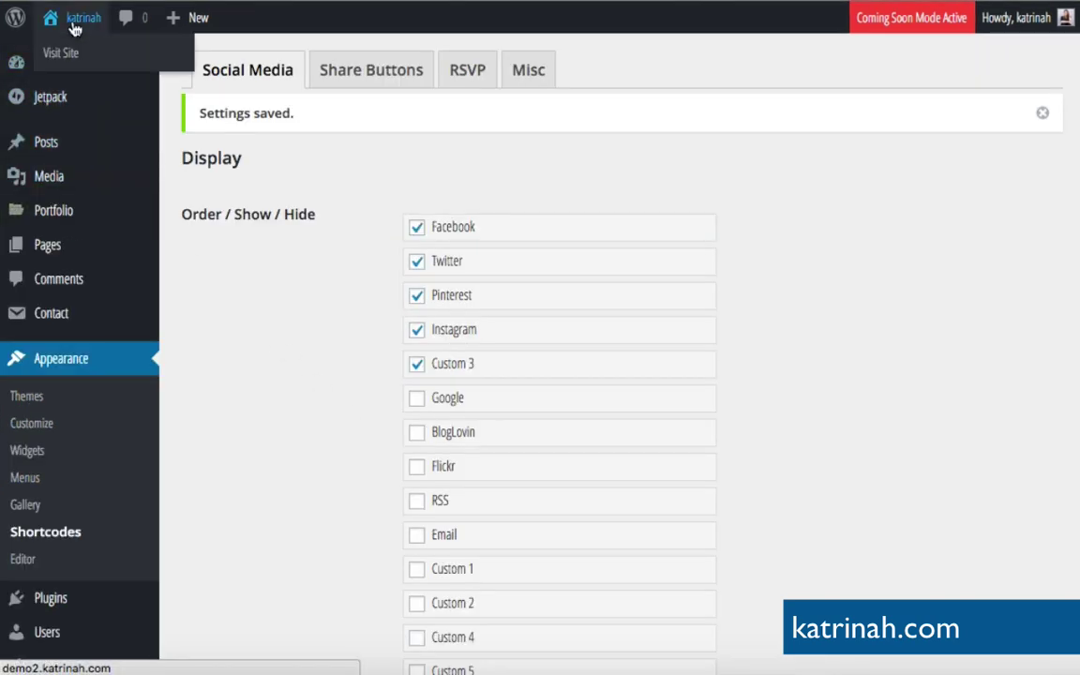
click(75, 54)
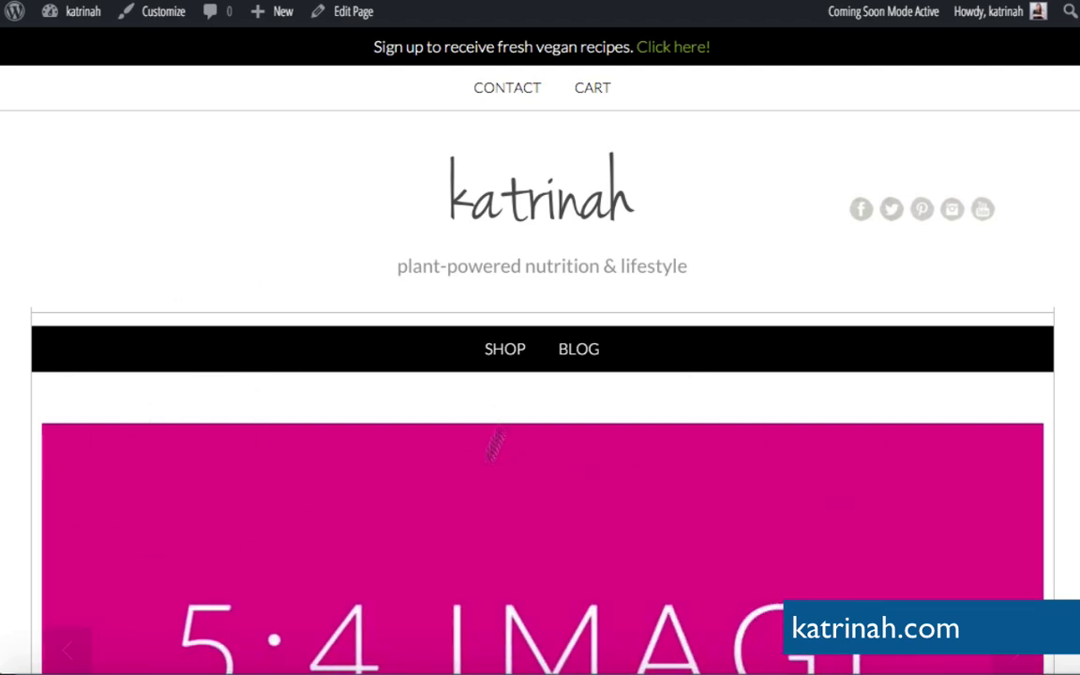
scroll(21, 461, down, 2)
scroll(21, 460, down, 10)
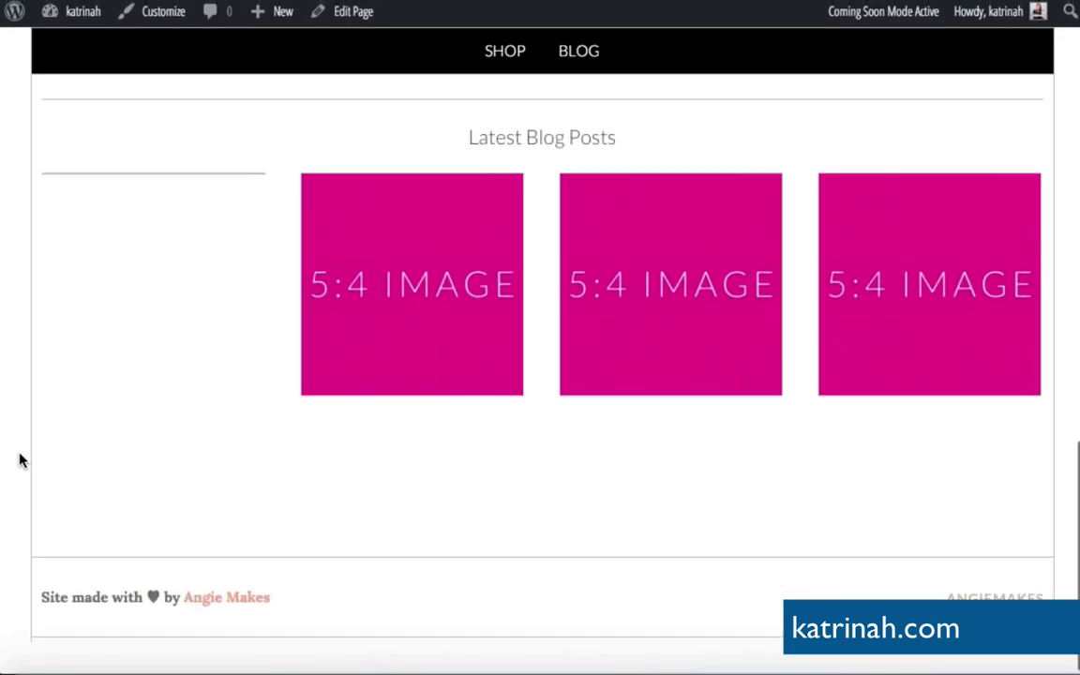
scroll(21, 461, up, 10)
scroll(20, 461, up, 4)
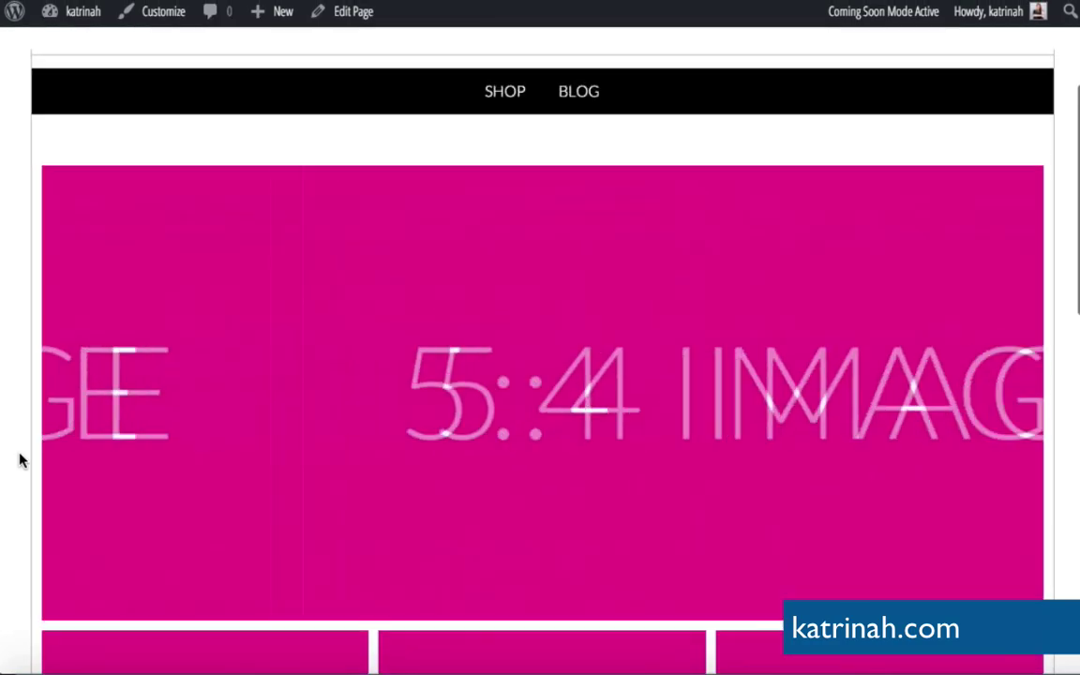
scroll(20, 461, down, 4)
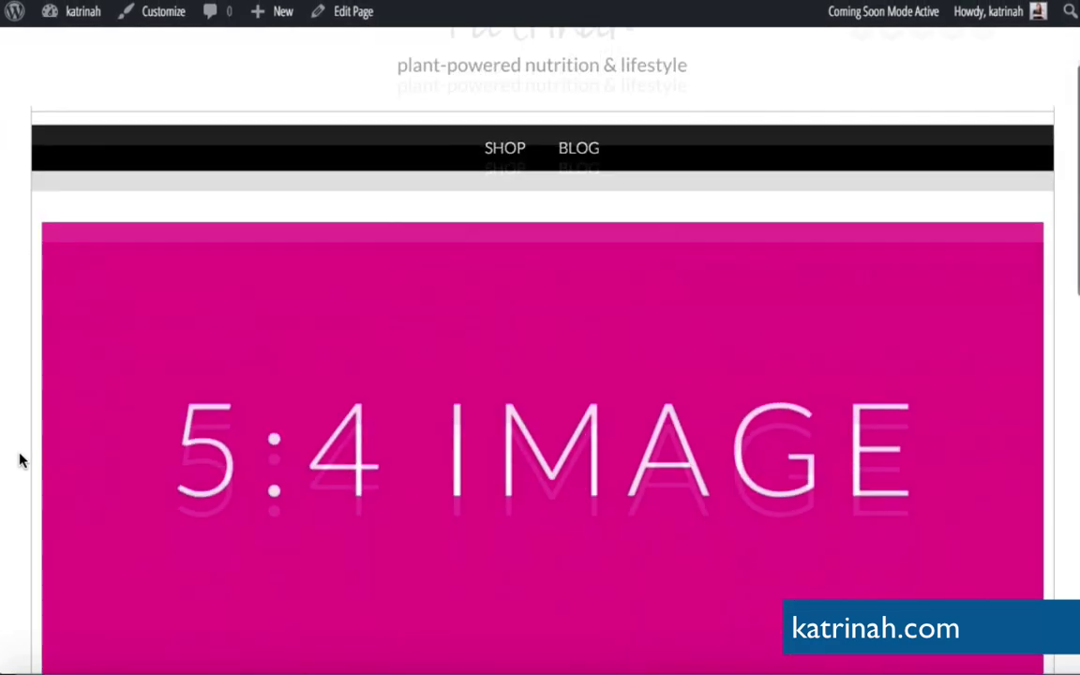
scroll(479, 408, up, 4)
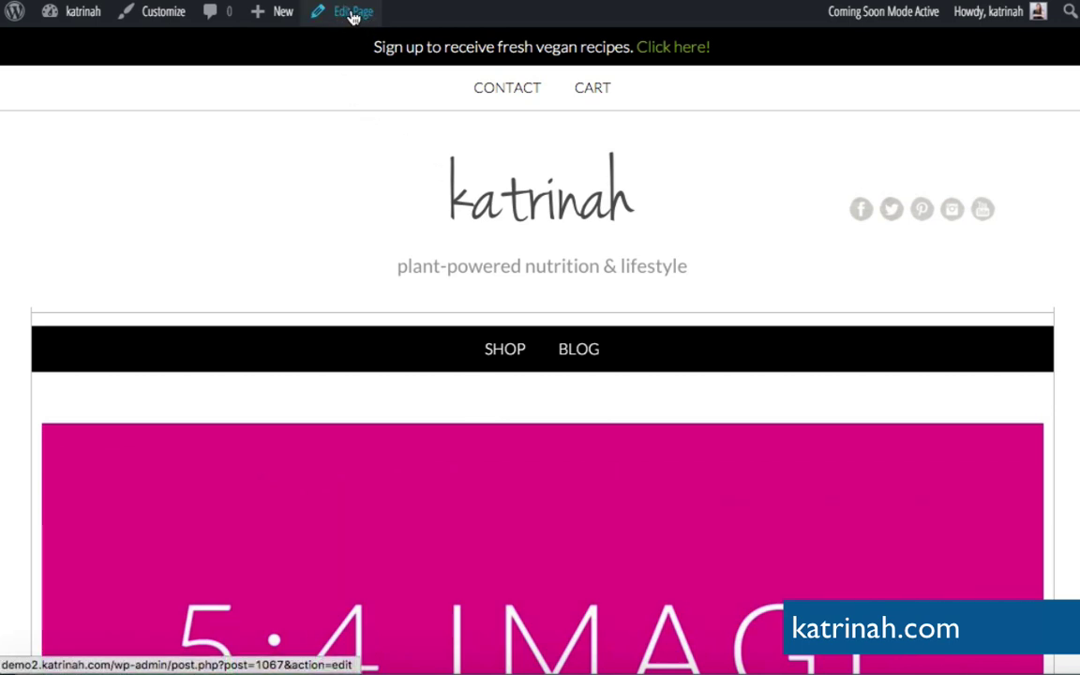
mouse_move(73, 15)
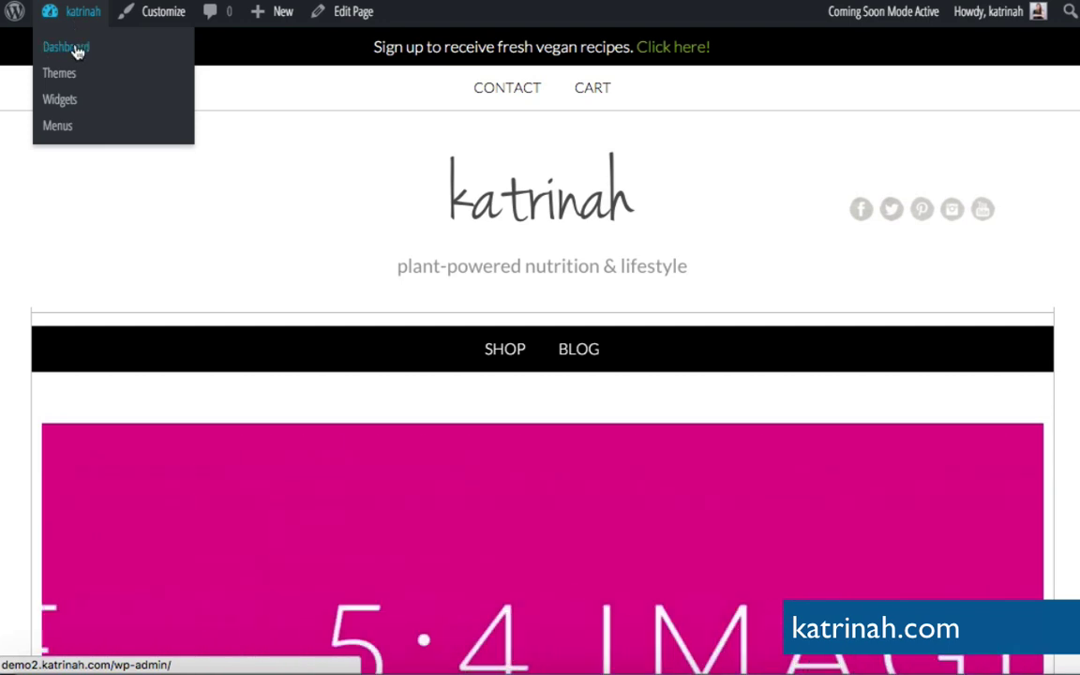
- Edit the Home page from All Pages and open its image gallery's edit view
click(78, 49)
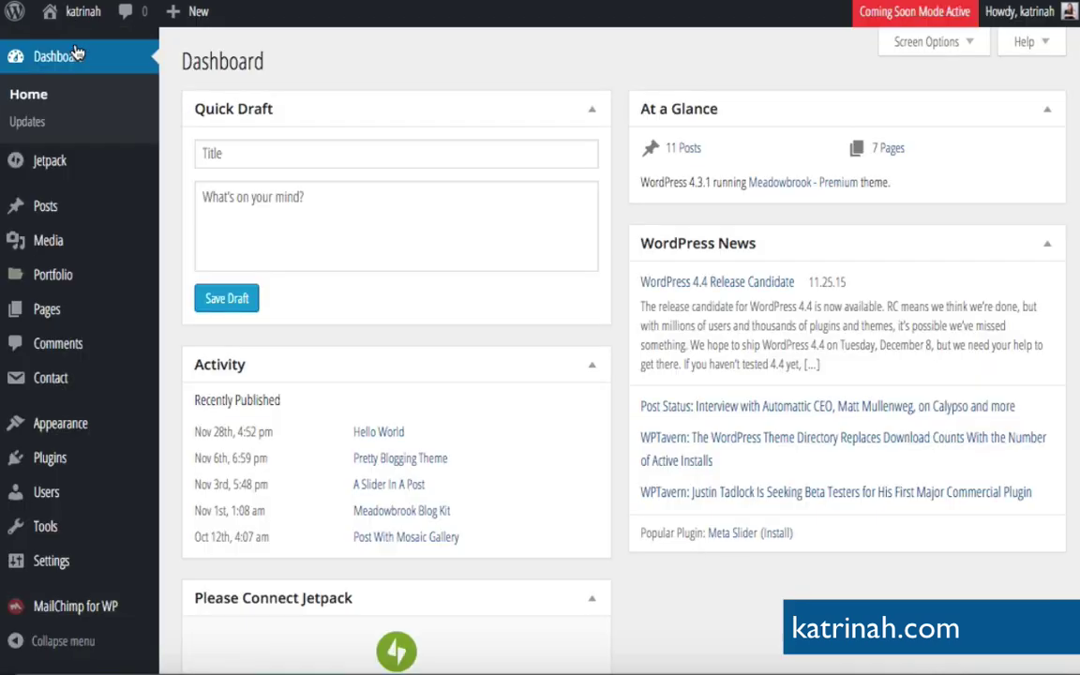
mouse_move(56, 308)
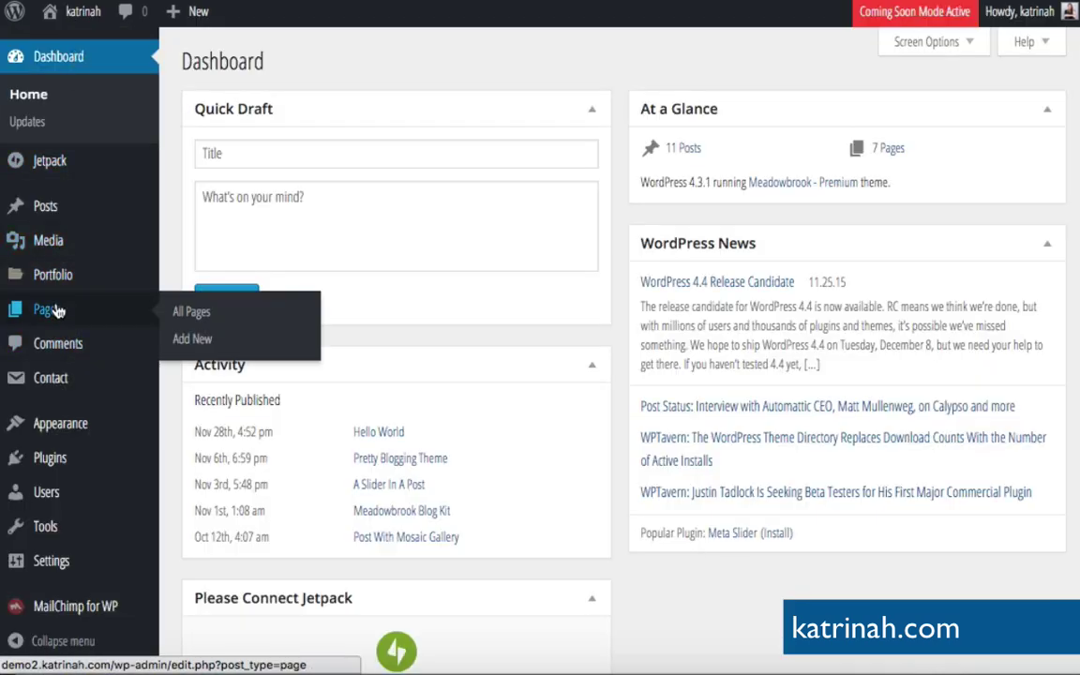
click(206, 318)
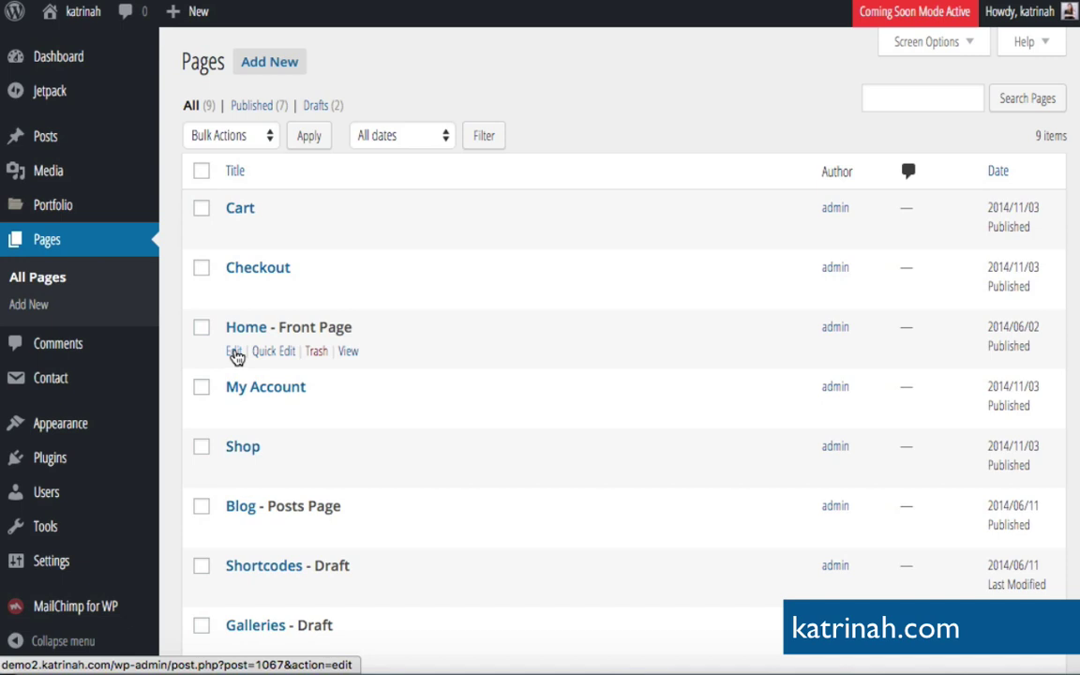
click(234, 354)
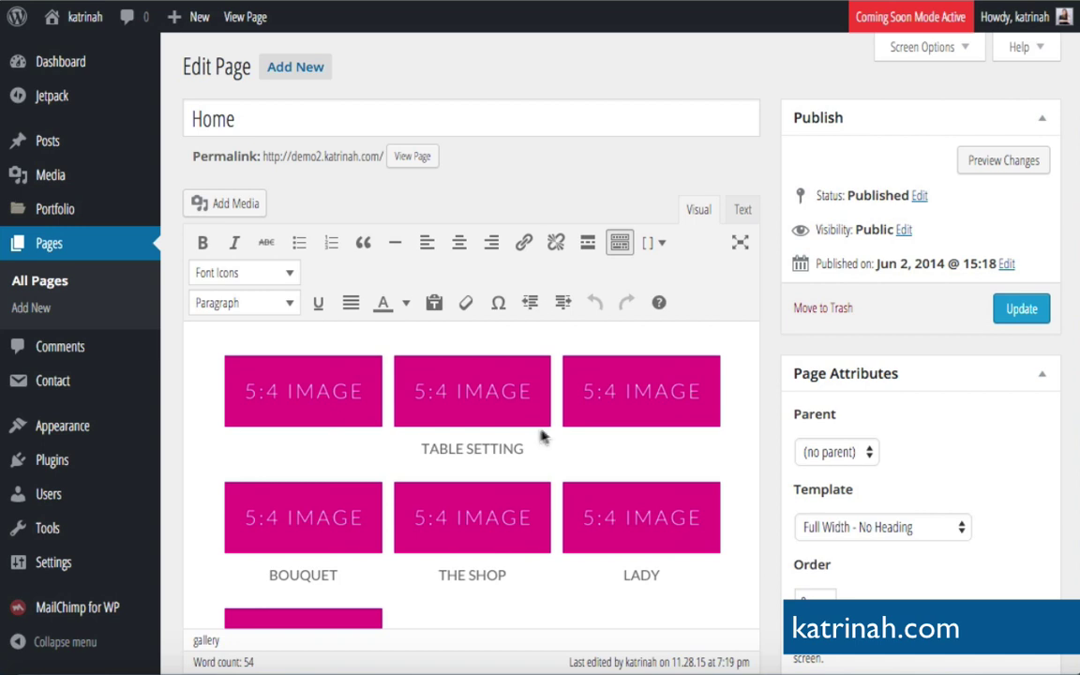
click(464, 411)
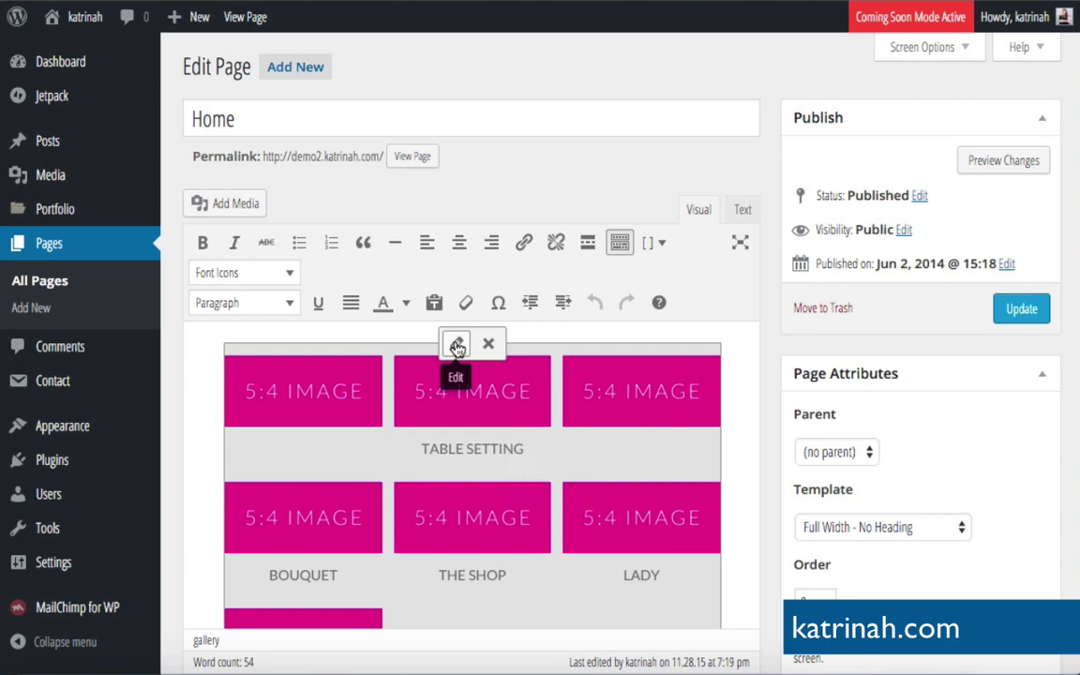
click(456, 348)
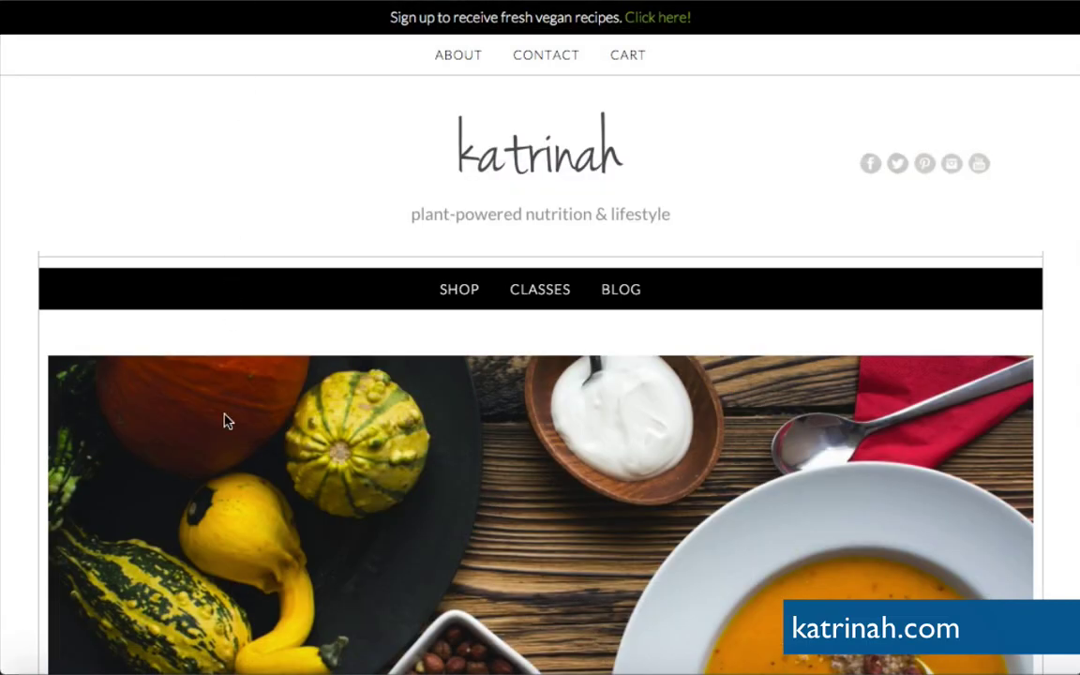
- Scroll the reference home page to compare its food-photo slide and The Shop, Classes, Recipes tiles
scroll(393, 523, down, 3)
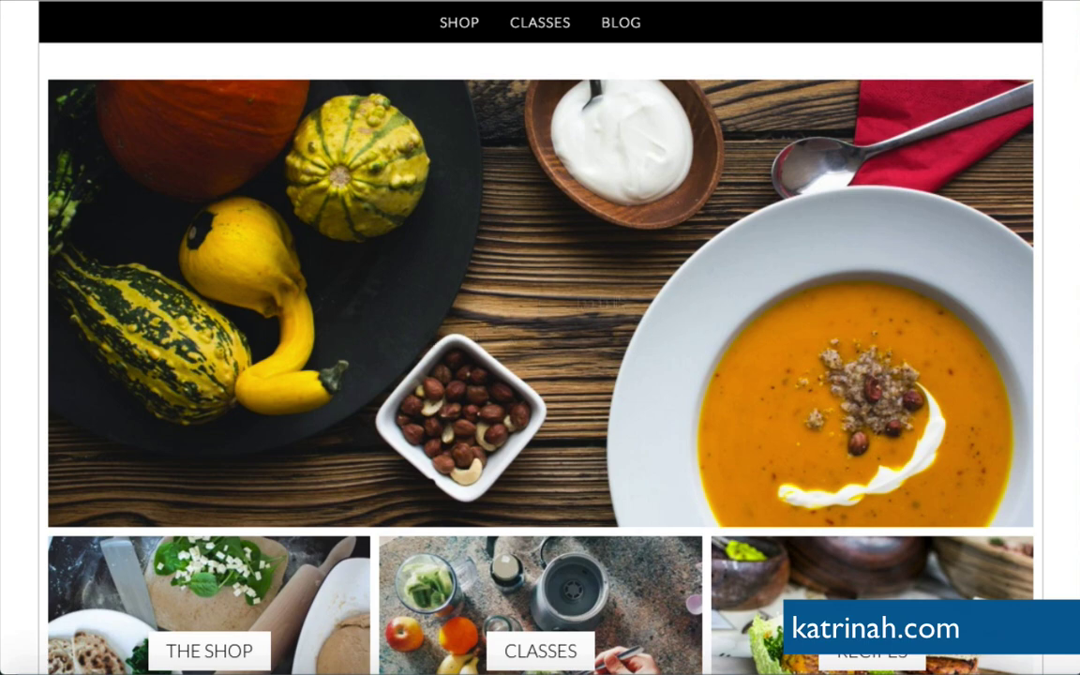
scroll(428, 342, down, 5)
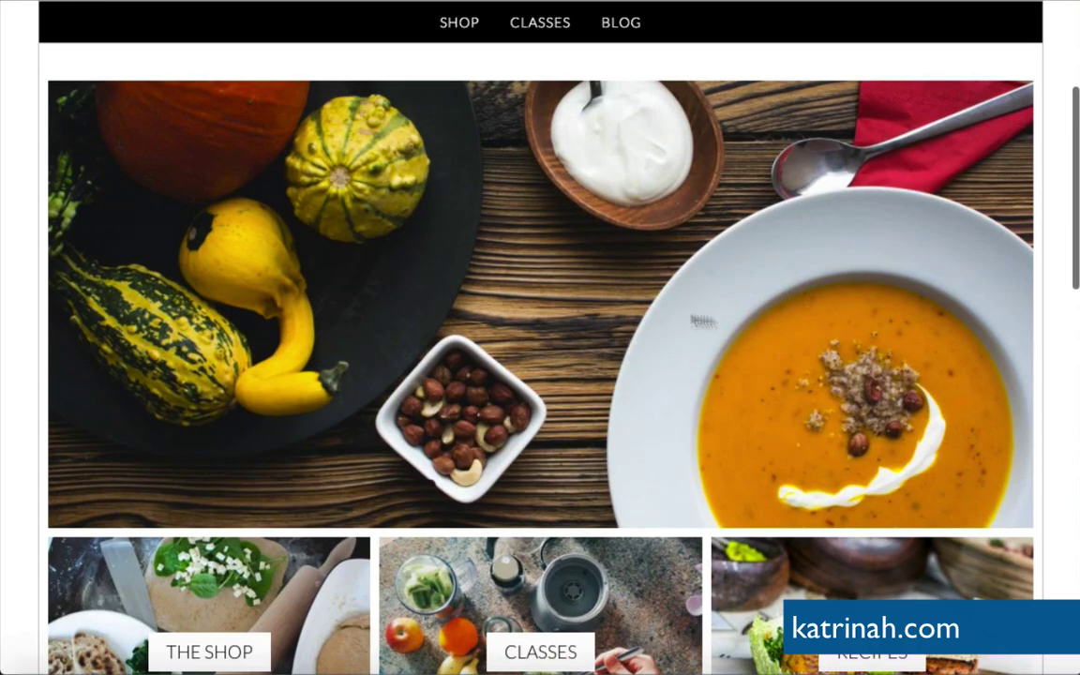
scroll(448, 242, down, 2)
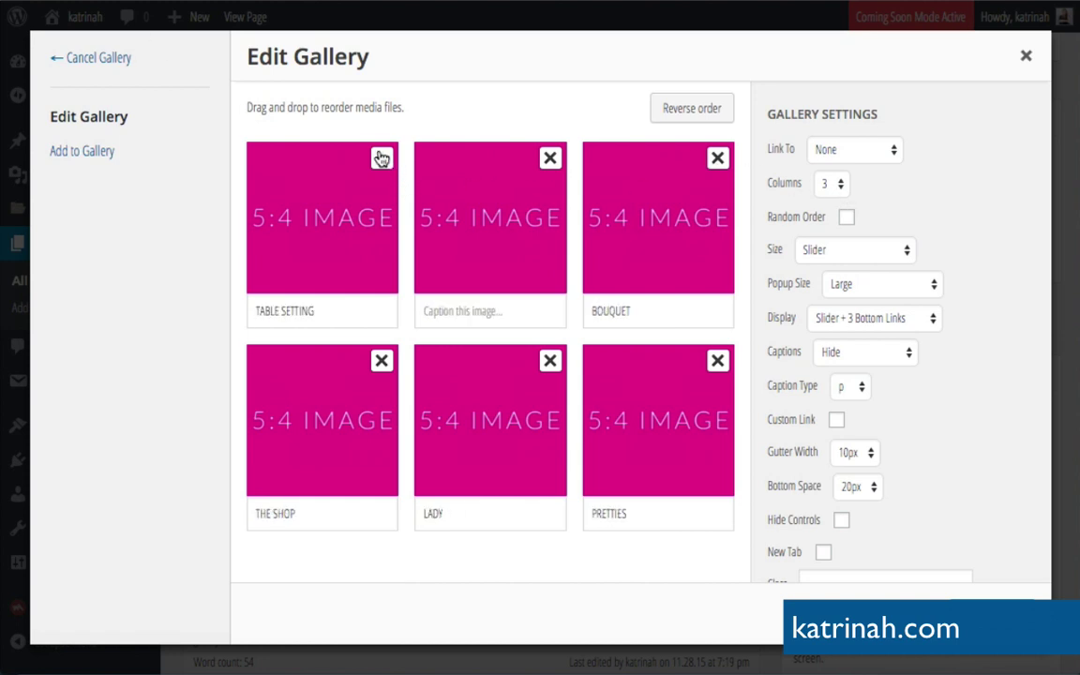
- Remove the TABLE SETTING and uncaptioned placeholders, then upload home-01 to home-04.jpg to the gallery
click(381, 157)
click(380, 158)
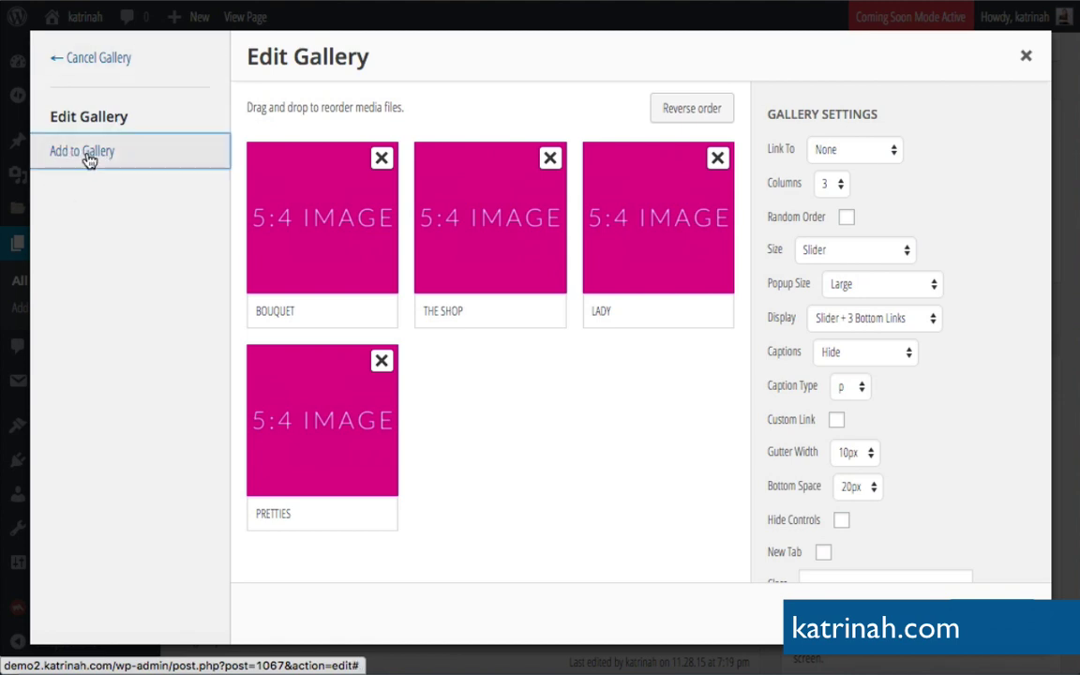
click(87, 156)
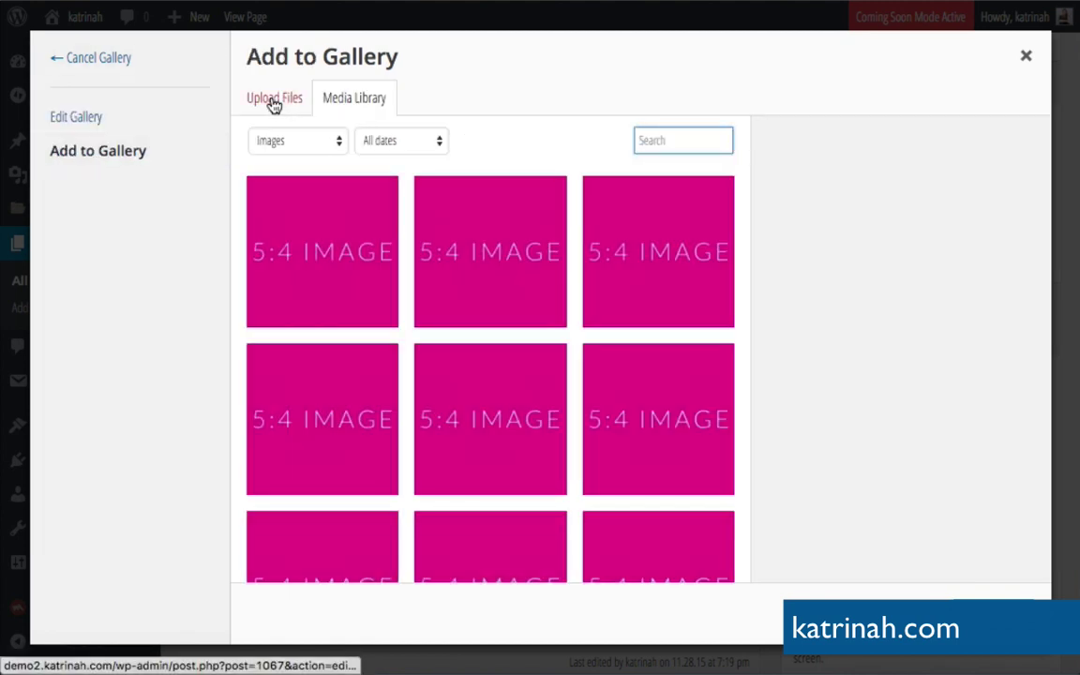
click(273, 103)
click(658, 367)
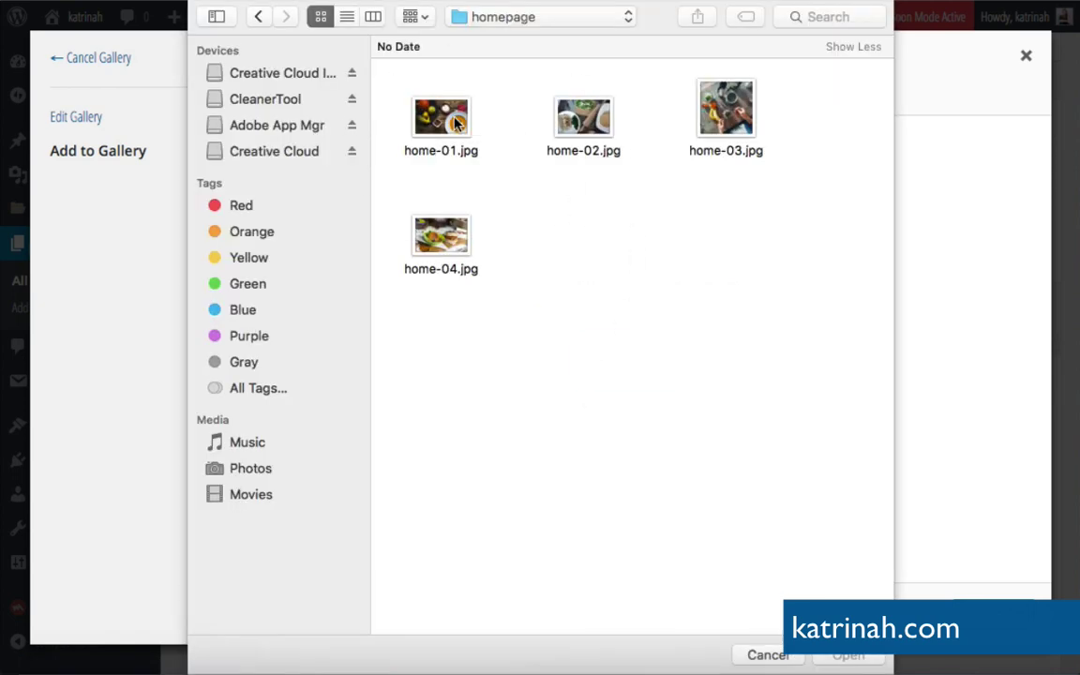
click(457, 122)
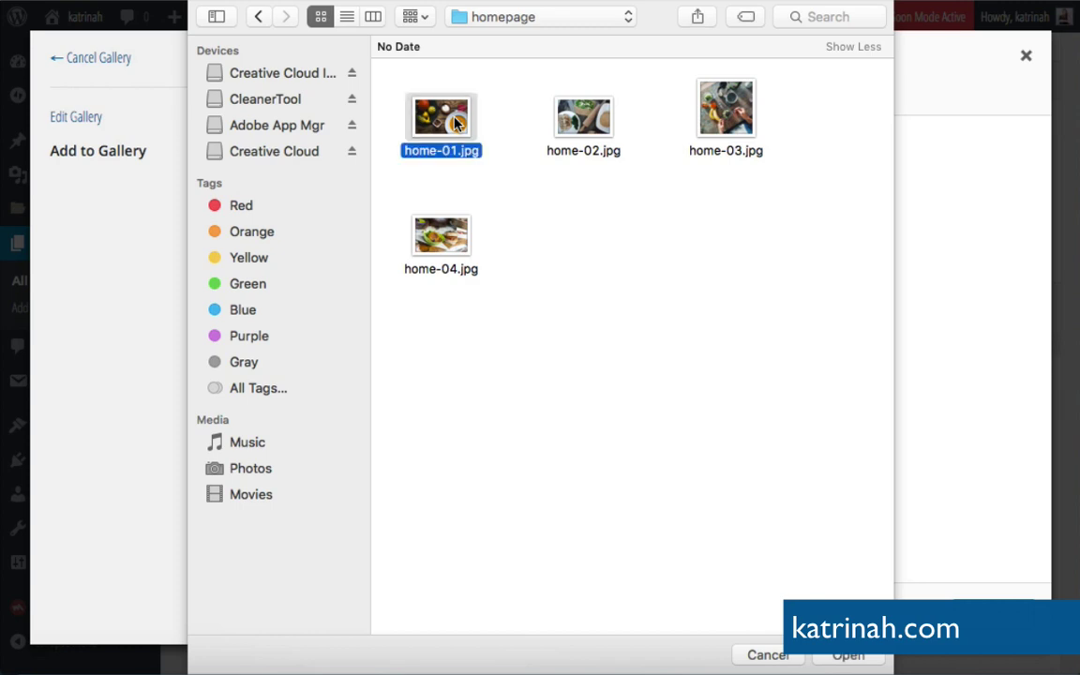
super+click(413, 225)
super+click(584, 131)
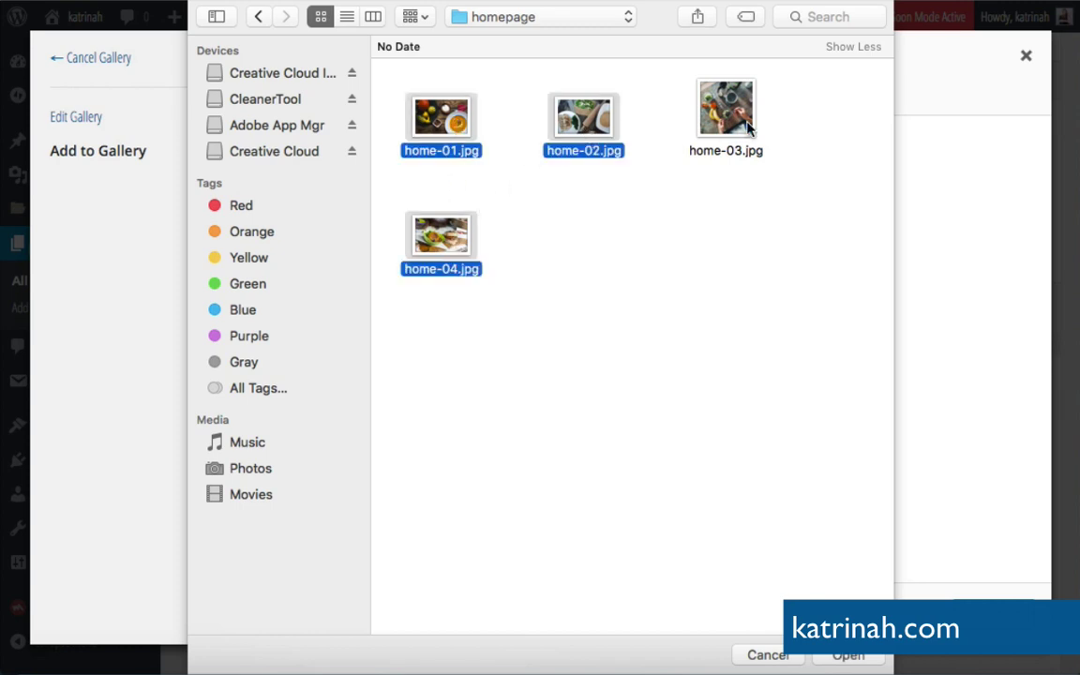
super+click(673, 110)
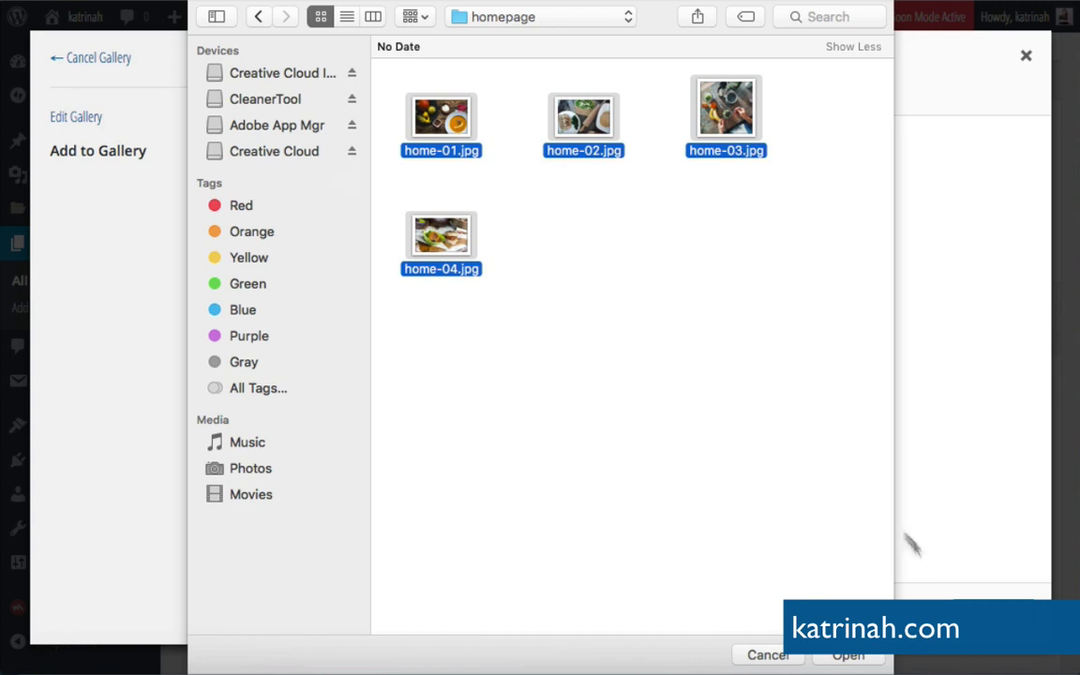
click(850, 656)
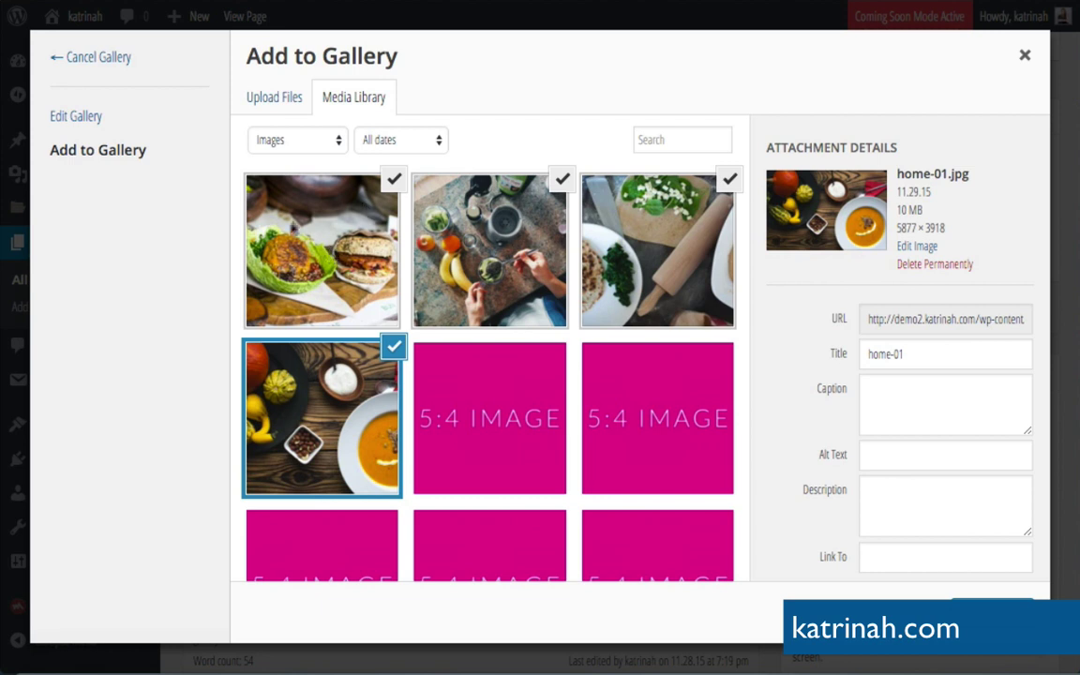
- Replace the burger photo home-04.jpg's title with pasted text
click(340, 250)
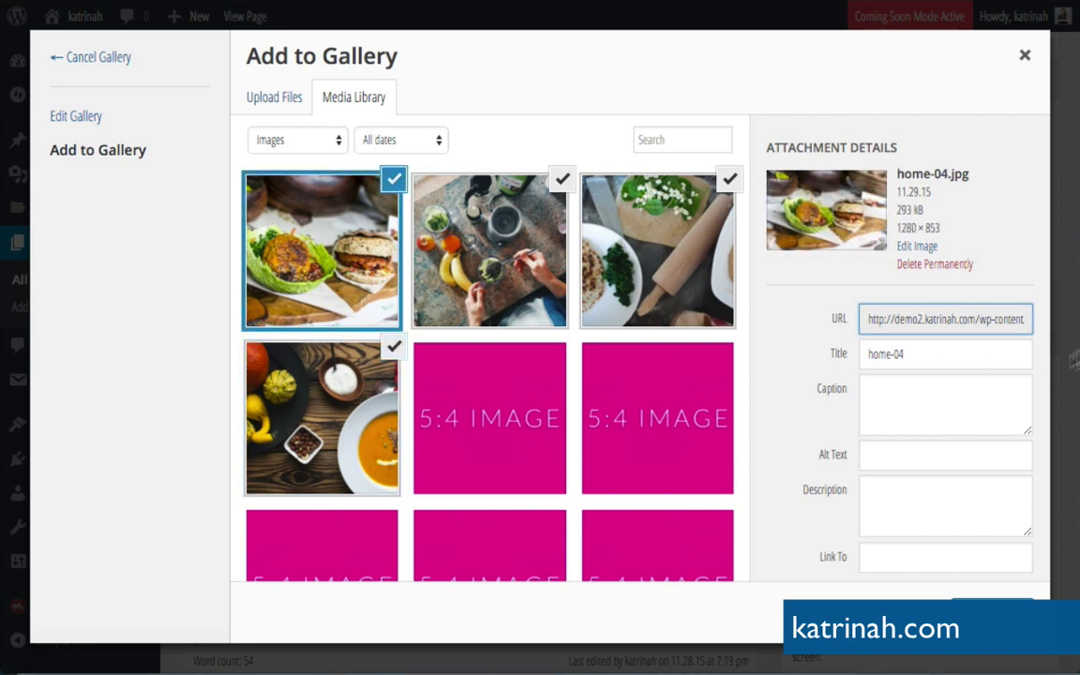
click(880, 353)
key(ctrl+a)
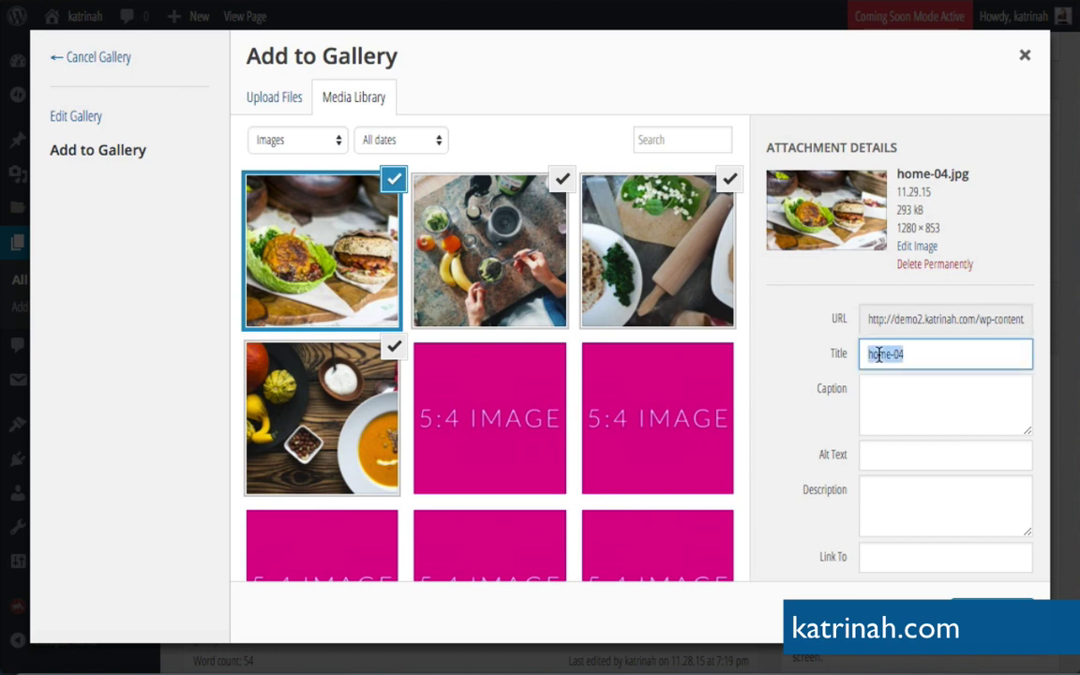
key(ctrl+v)
key(shift+Tab)
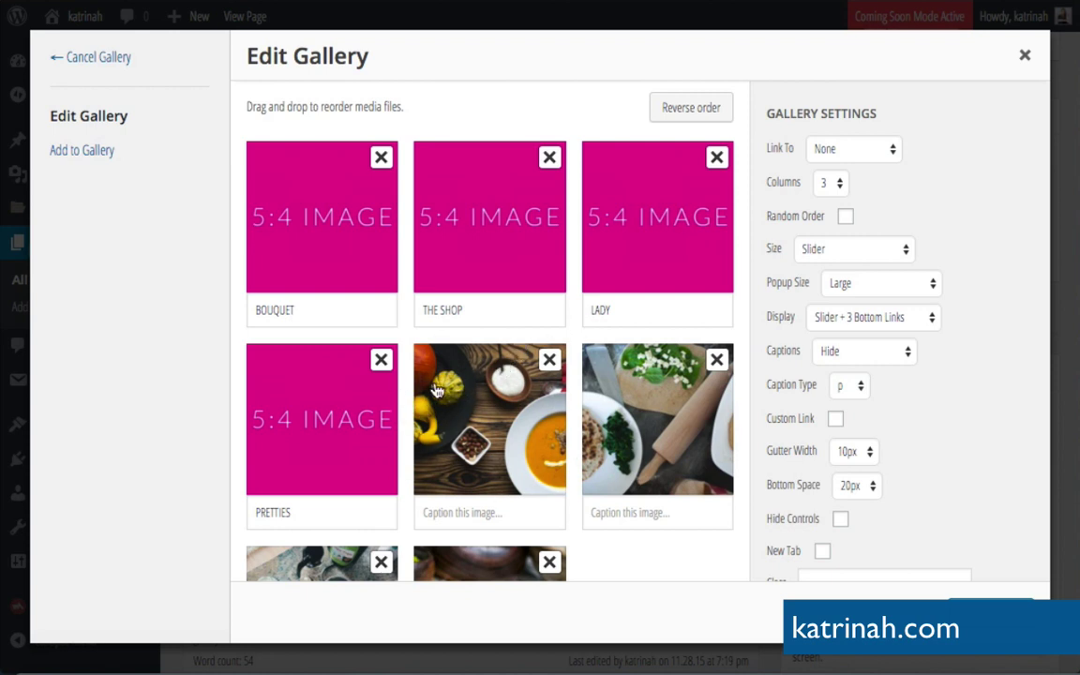
- Move the soup and flatbread photos to the first slots and remove THE SHOP, PRETTIES and LADY placeholders
drag(437, 390, 281, 197)
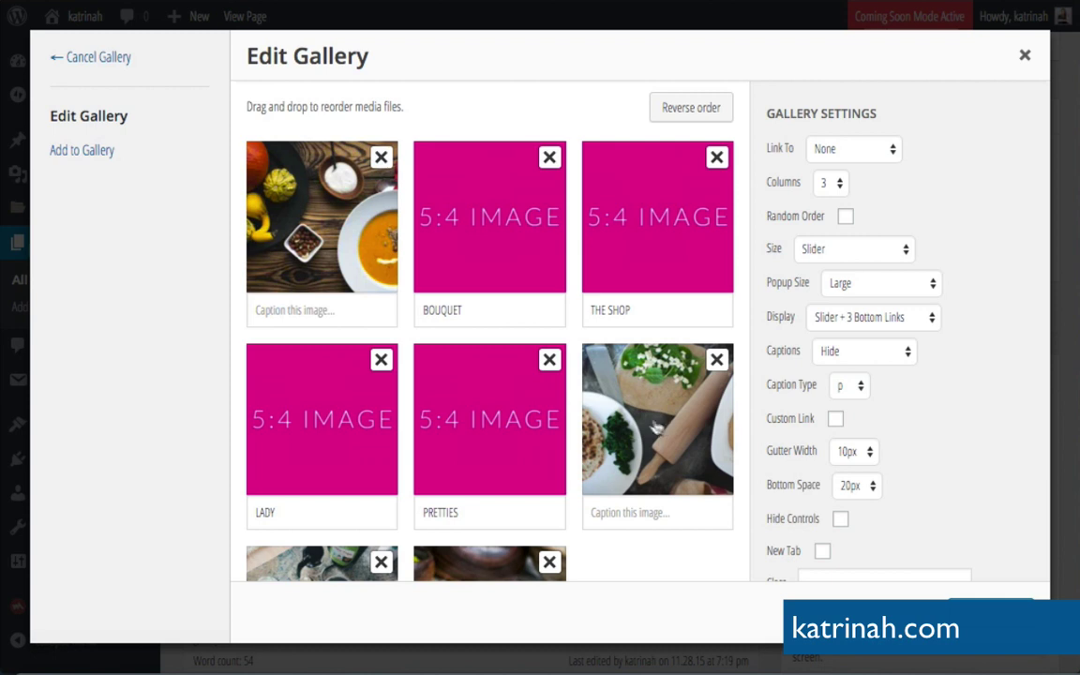
drag(657, 426, 485, 221)
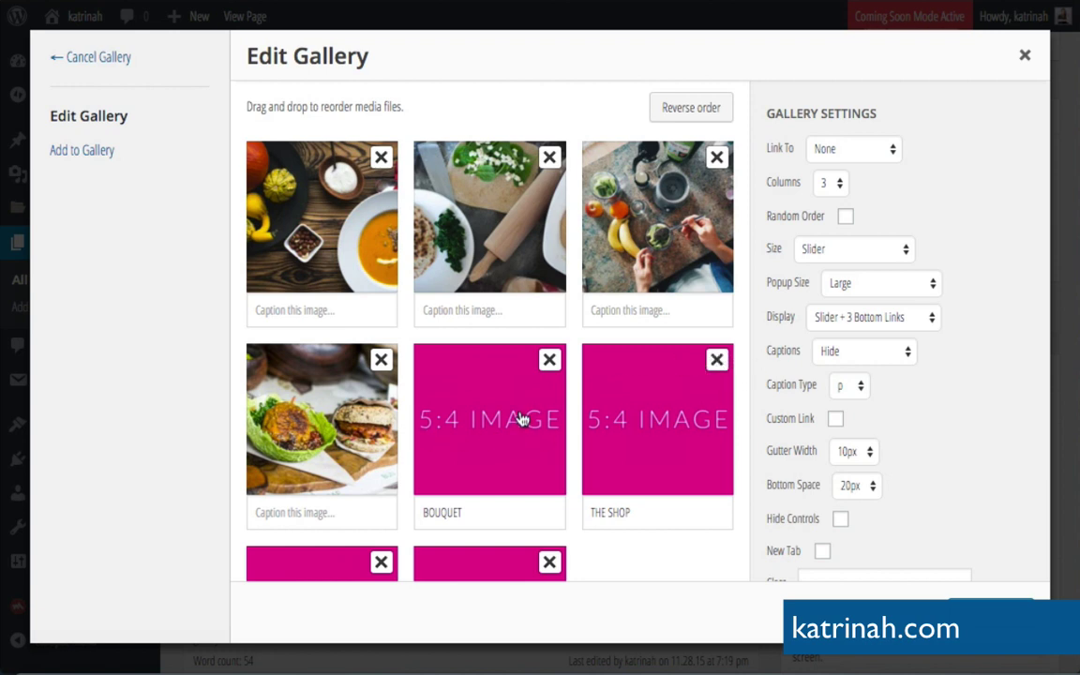
click(719, 365)
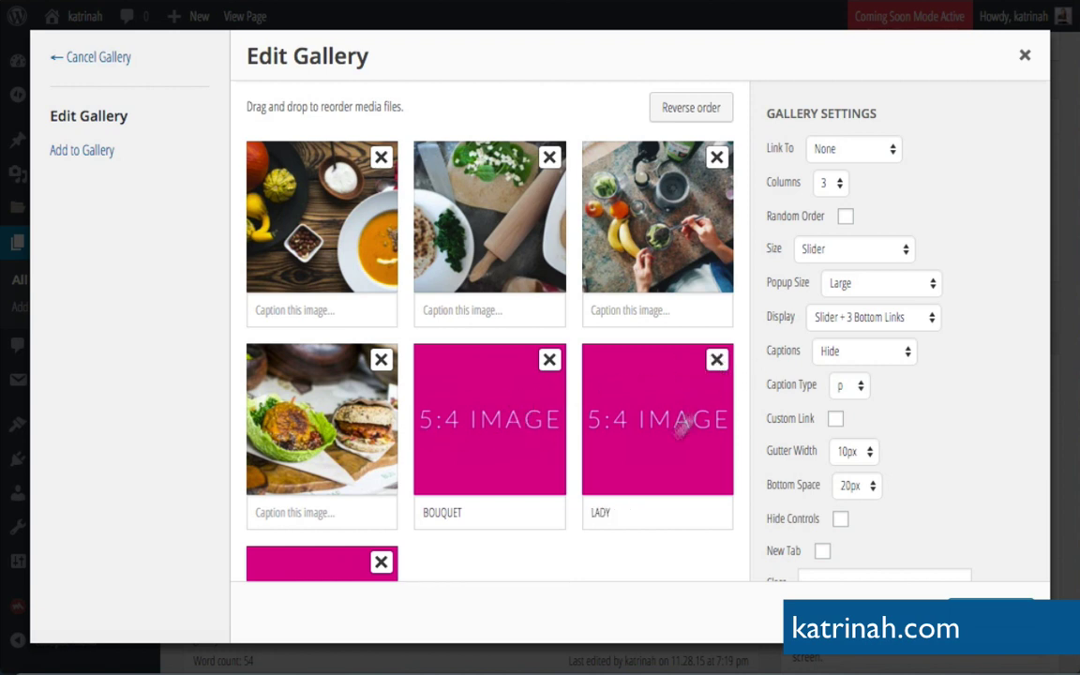
click(380, 564)
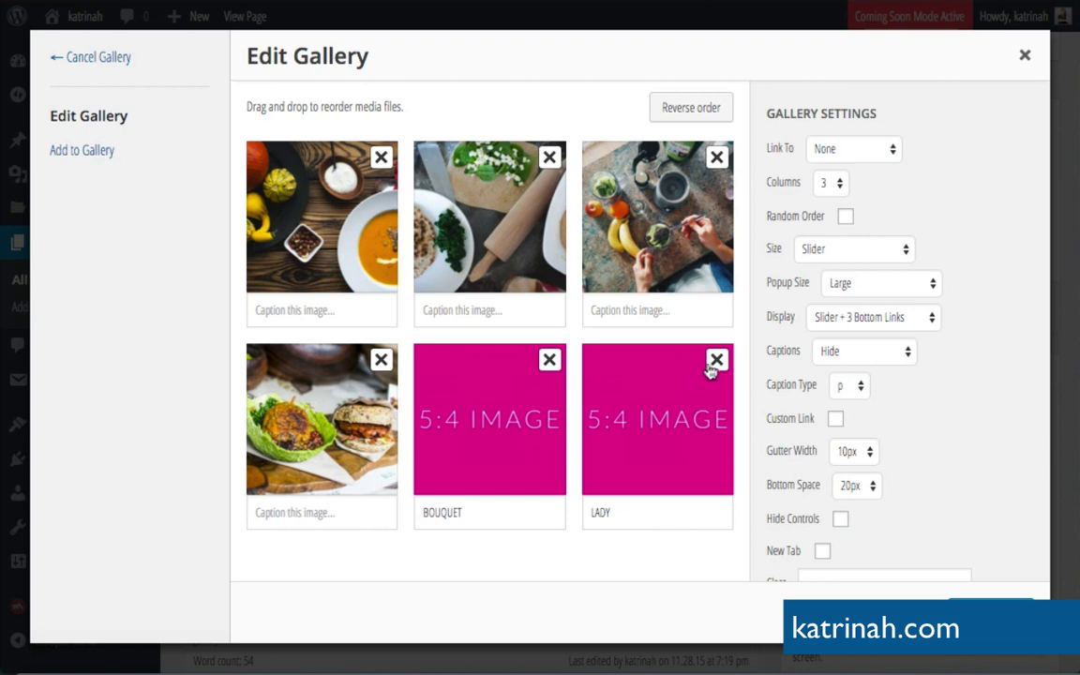
click(715, 361)
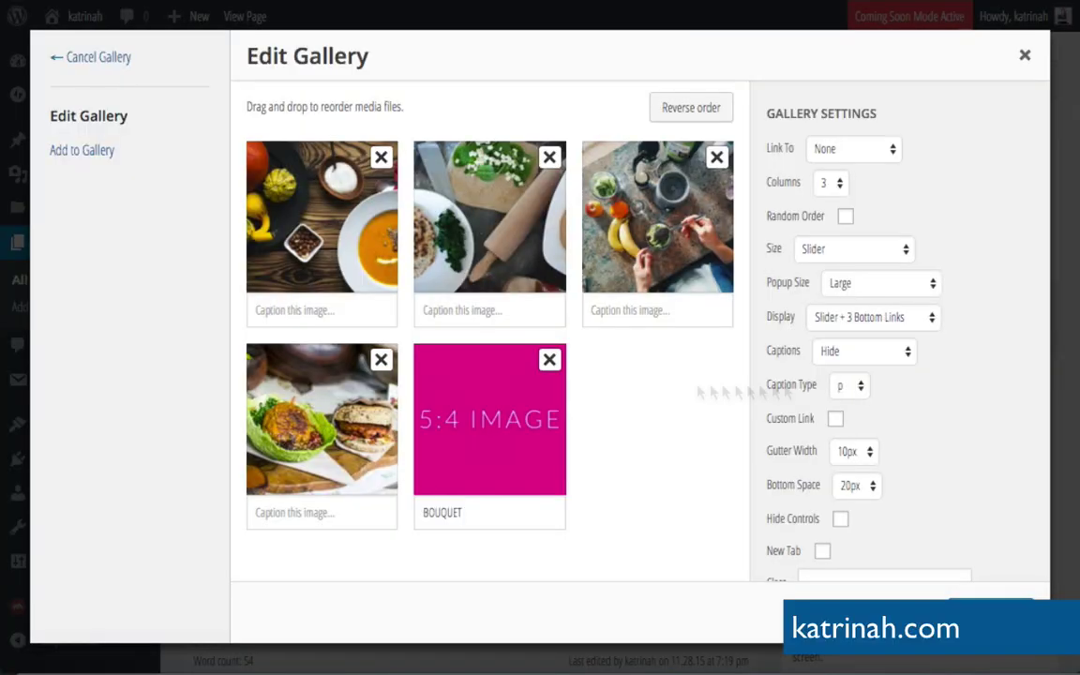
scroll(877, 428, down, 1)
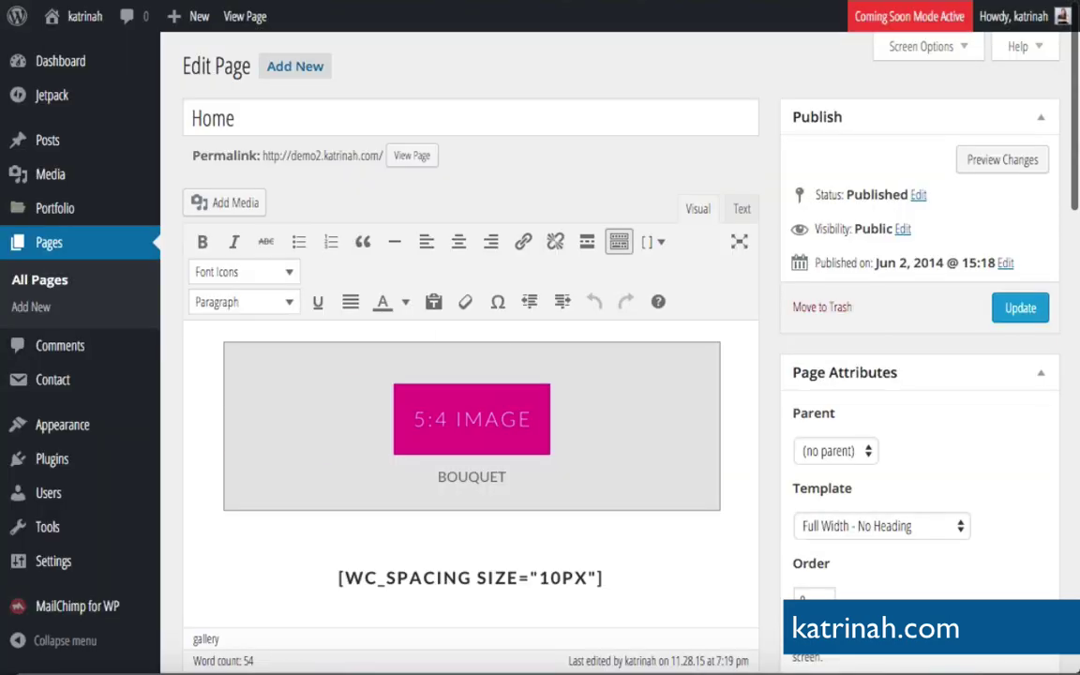
- Update the Home page and scroll the live page to check the food-photo slider and tiles
click(1013, 317)
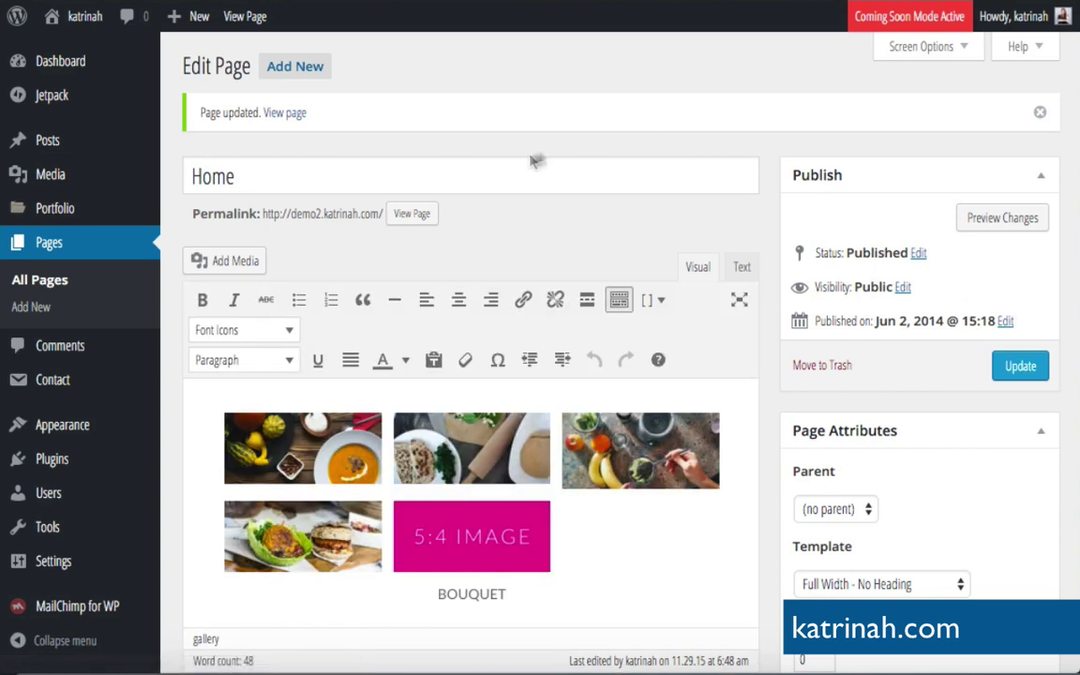
click(413, 215)
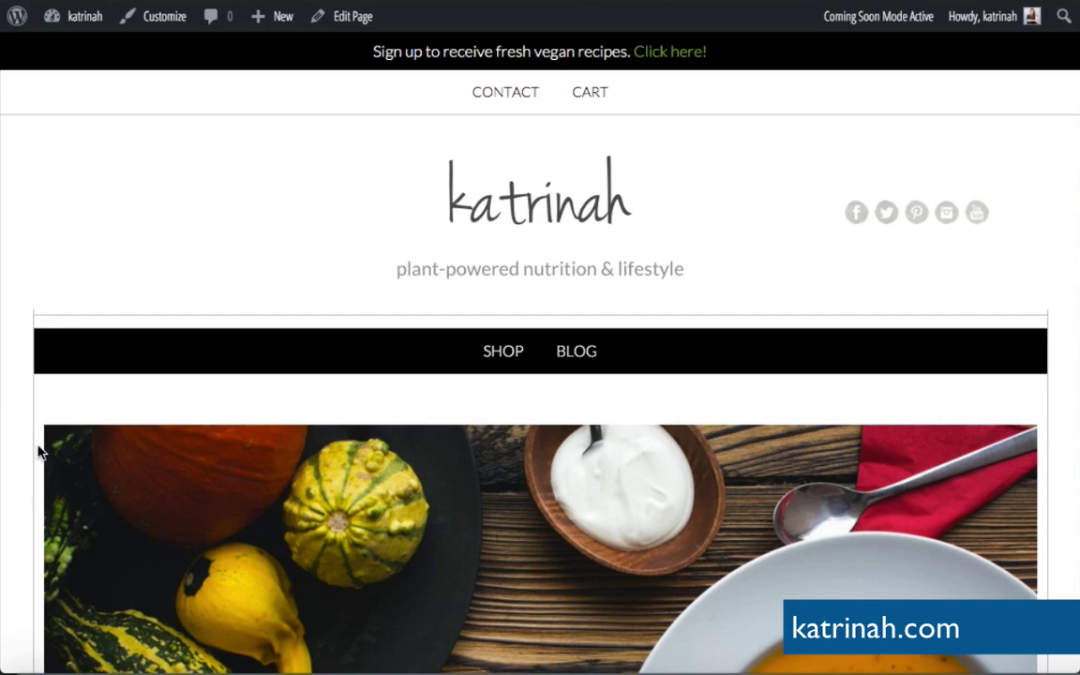
scroll(40, 452, down, 3)
scroll(265, 429, down, 4)
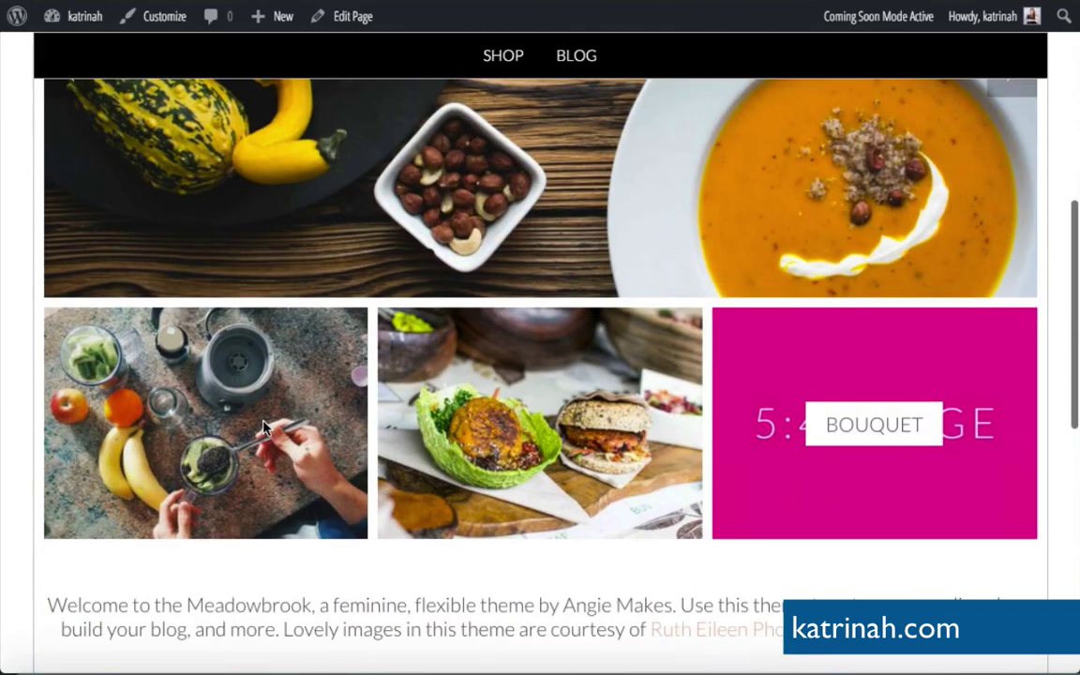
scroll(69, 447, up, 4)
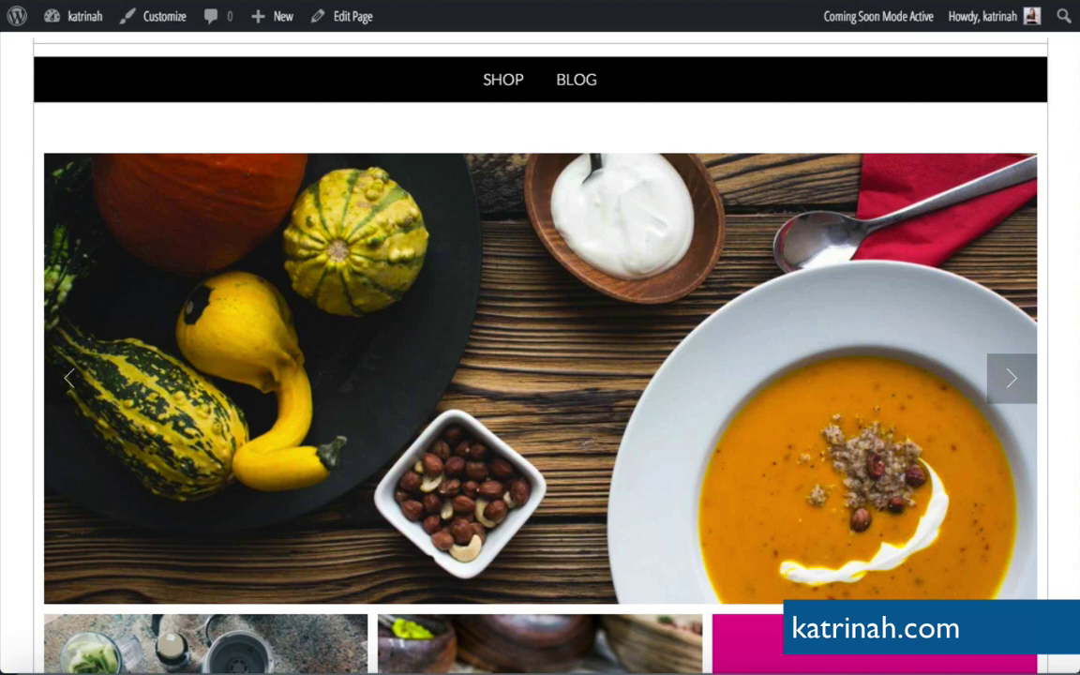
scroll(374, 347, down, 3)
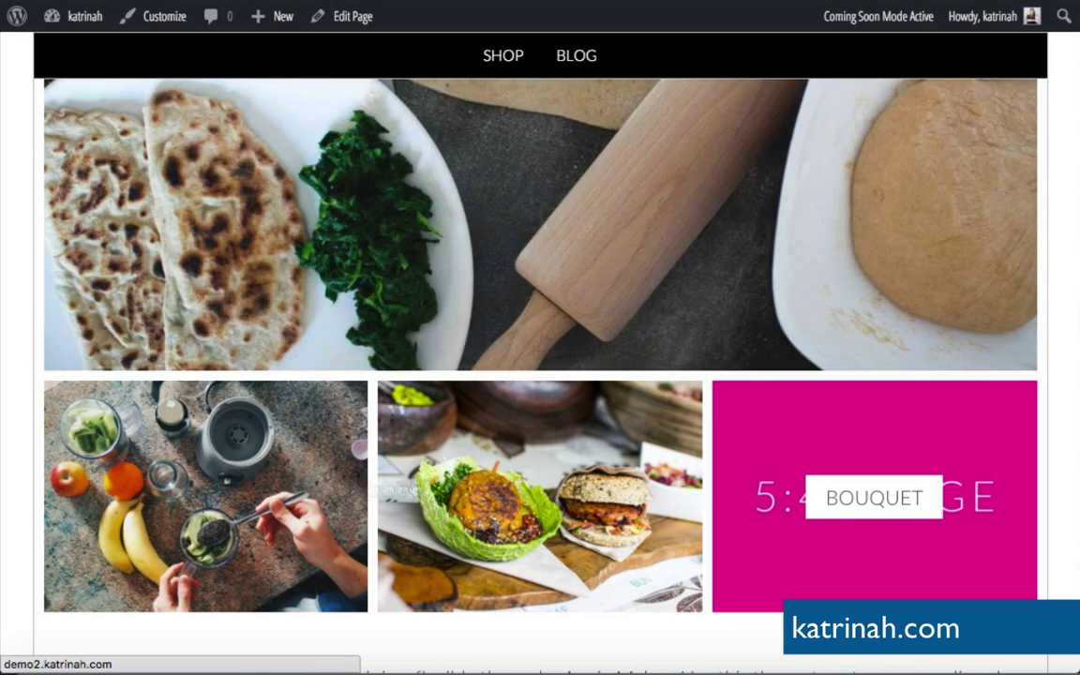
scroll(514, 429, up, 5)
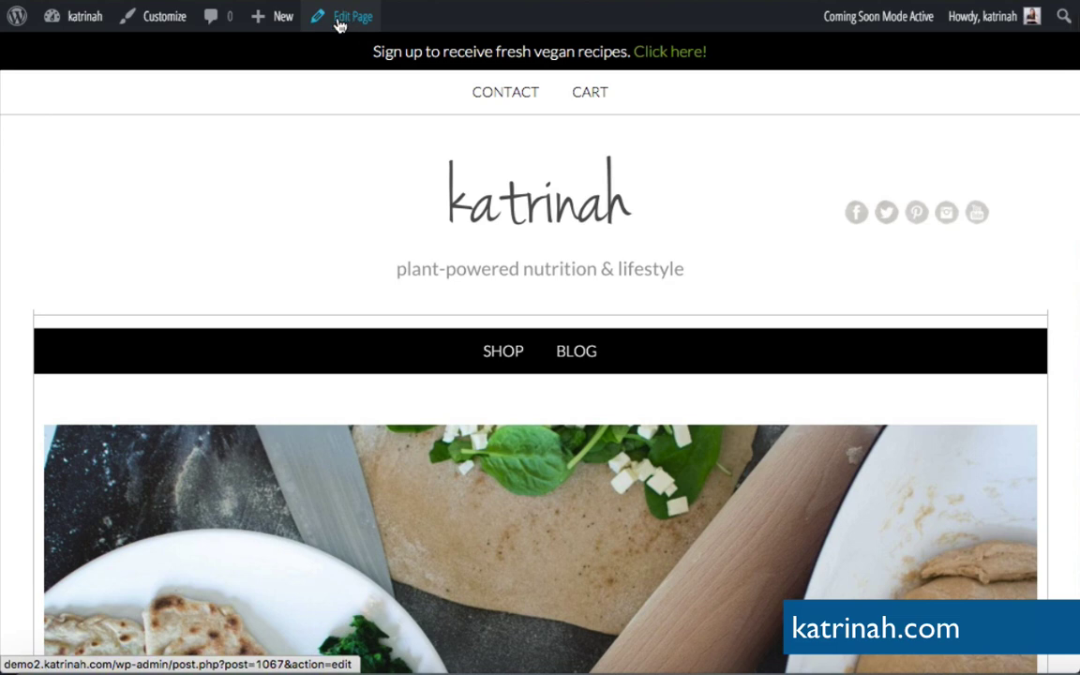
- Reopen the Home gallery from Edit Page and remove the BOUQUET placeholder
click(340, 25)
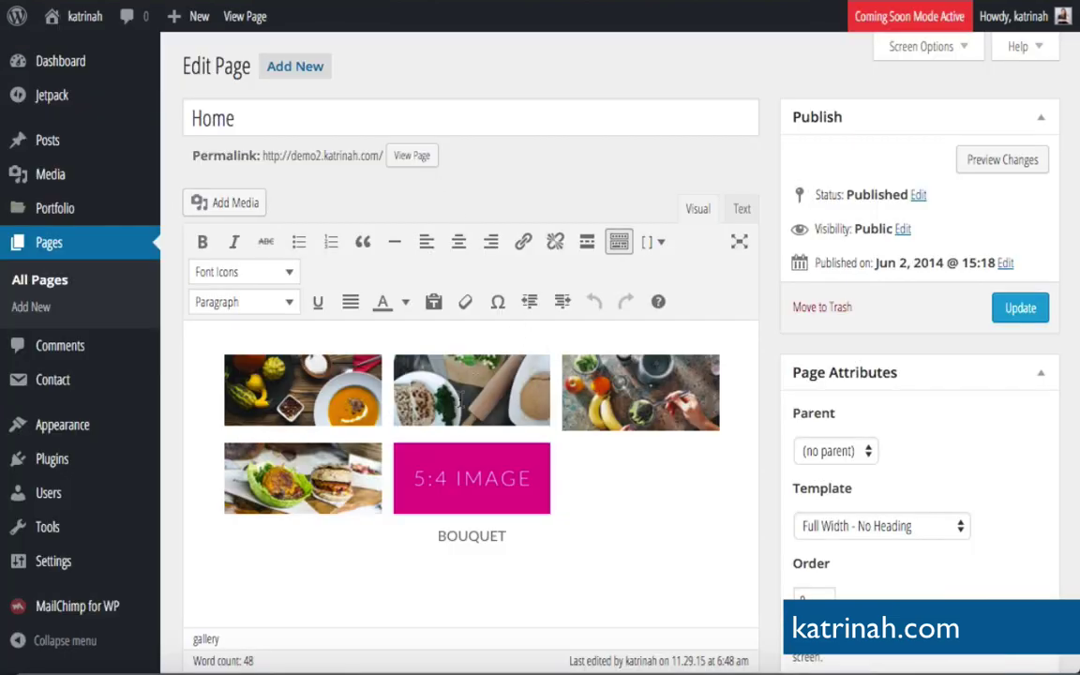
click(471, 459)
click(456, 343)
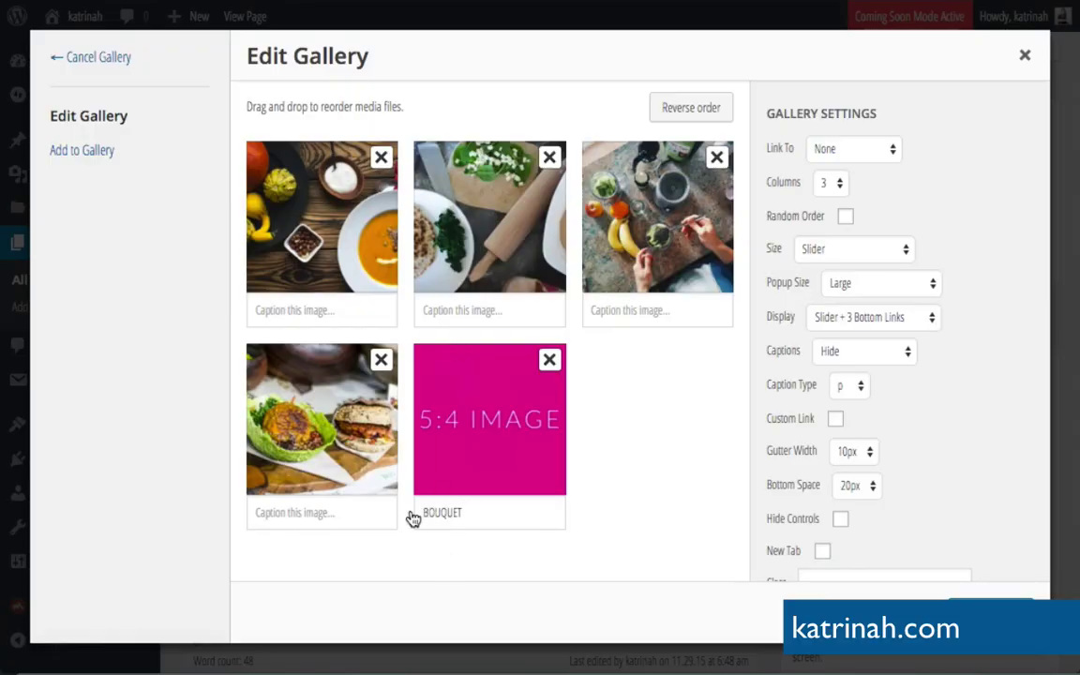
drag(463, 513, 414, 520)
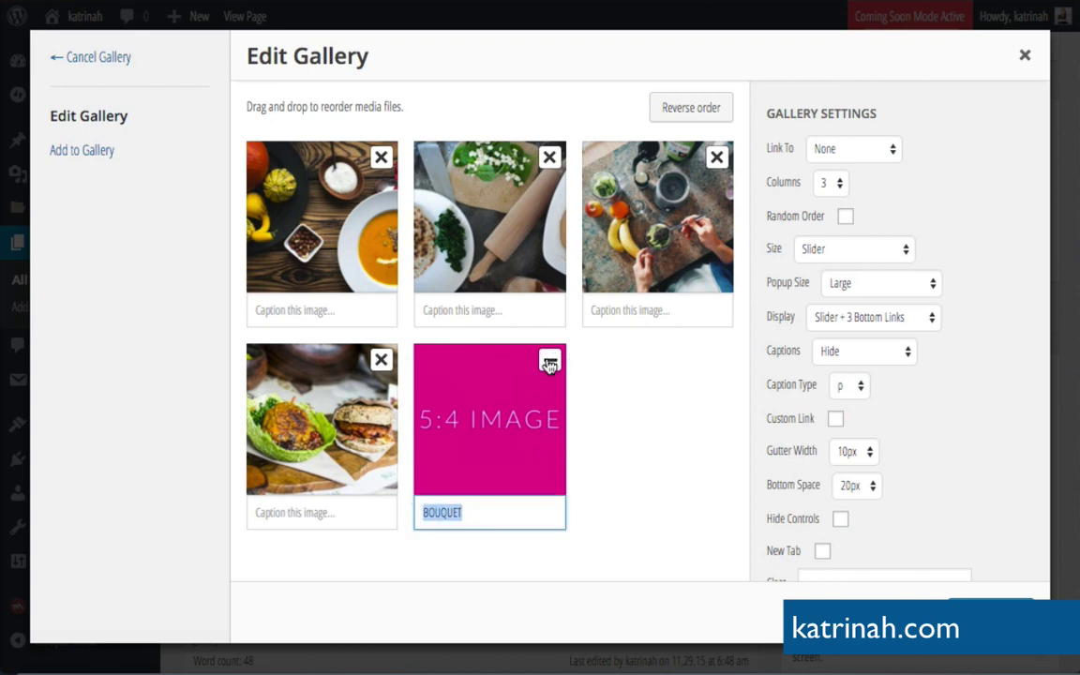
click(549, 363)
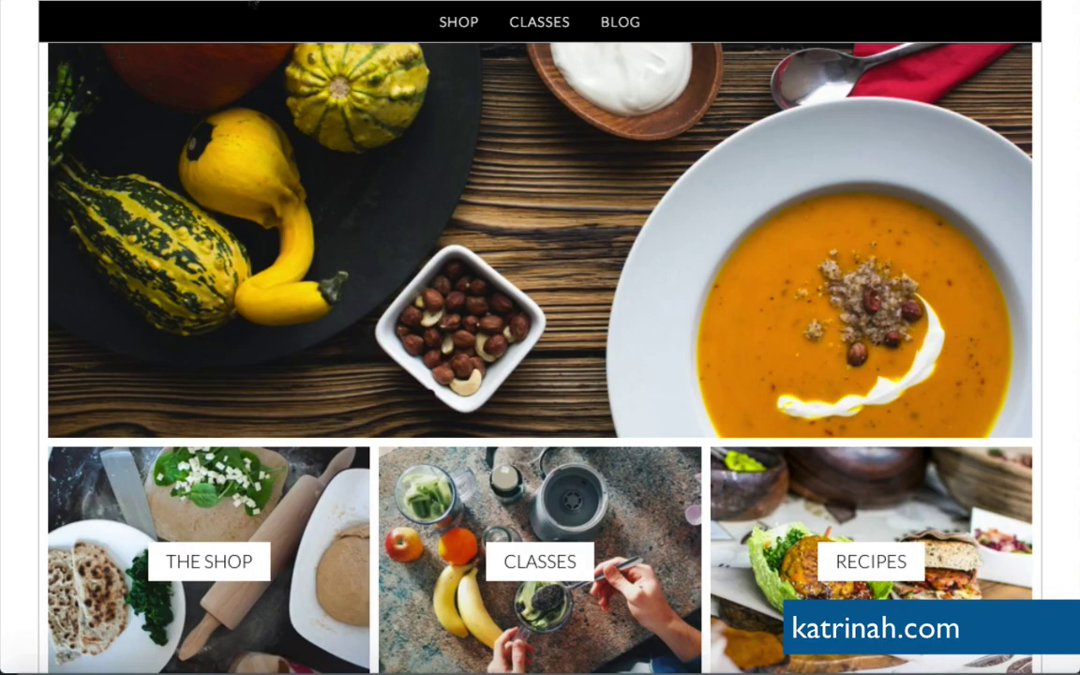
- Scroll the reference home page and follow THE SHOP tile to see where it links
scroll(279, 387, down, 3)
scroll(246, 392, up, 10)
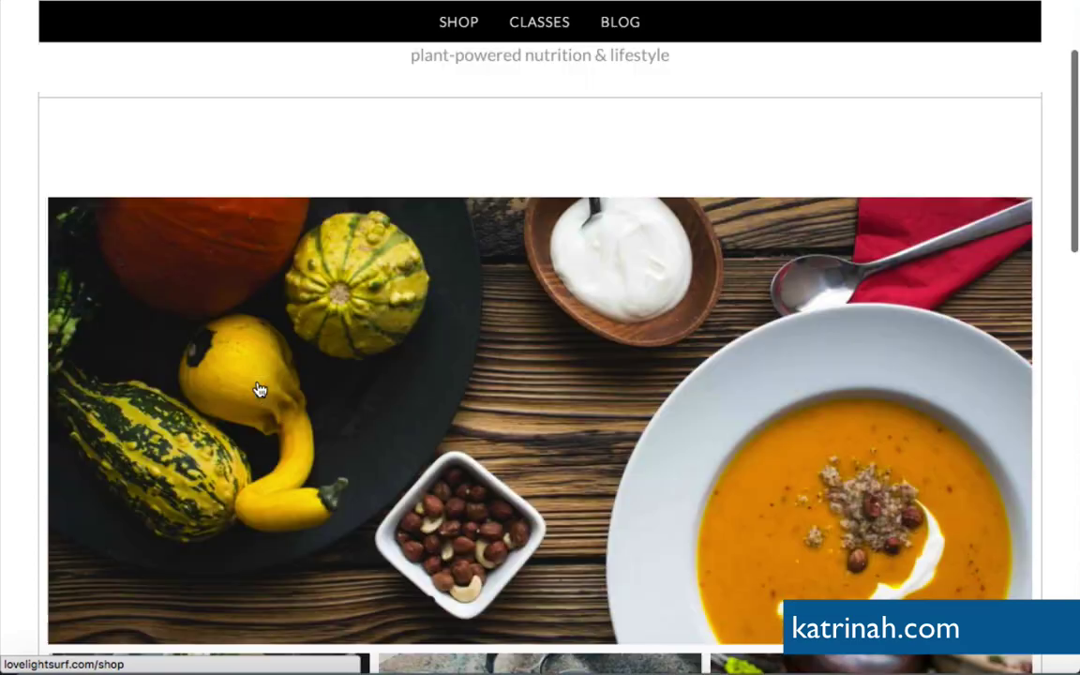
scroll(490, 398, down, 5)
scroll(495, 398, down, 3)
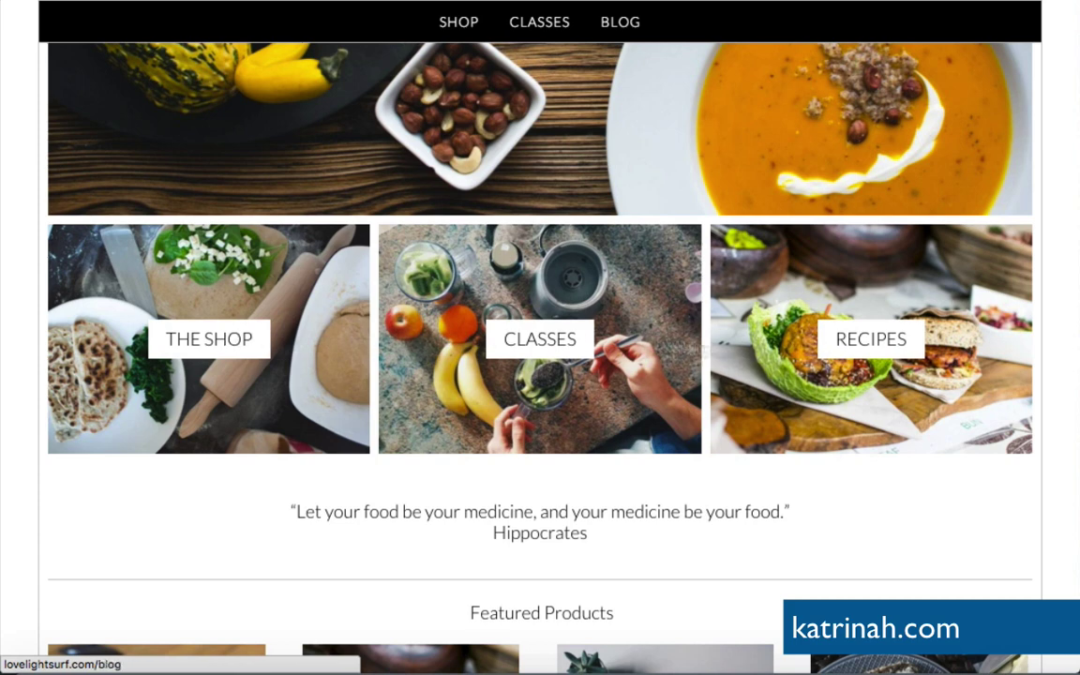
click(214, 350)
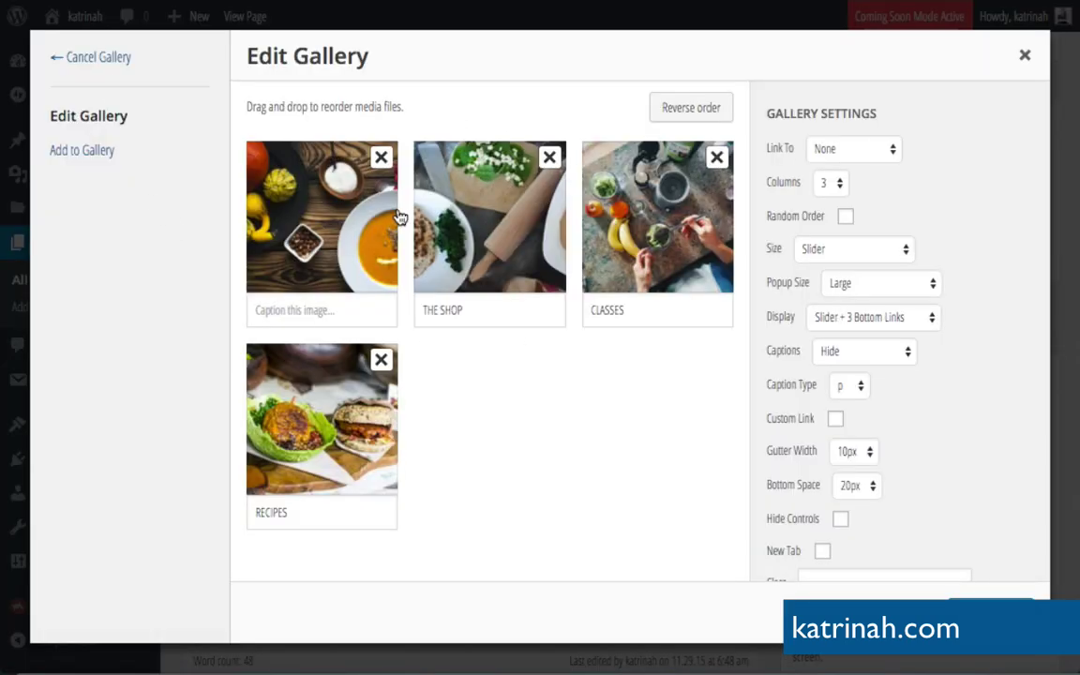
- Link THE SHOP and CLASSES images to the site's shop and classes pages
click(481, 238)
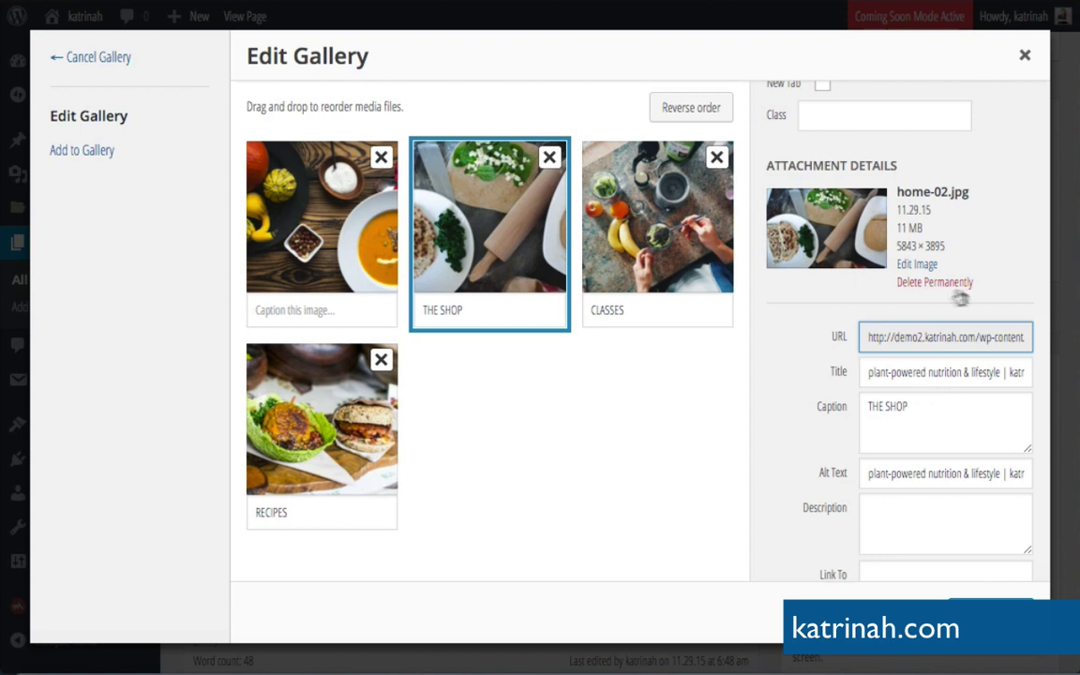
scroll(911, 394, down, 1)
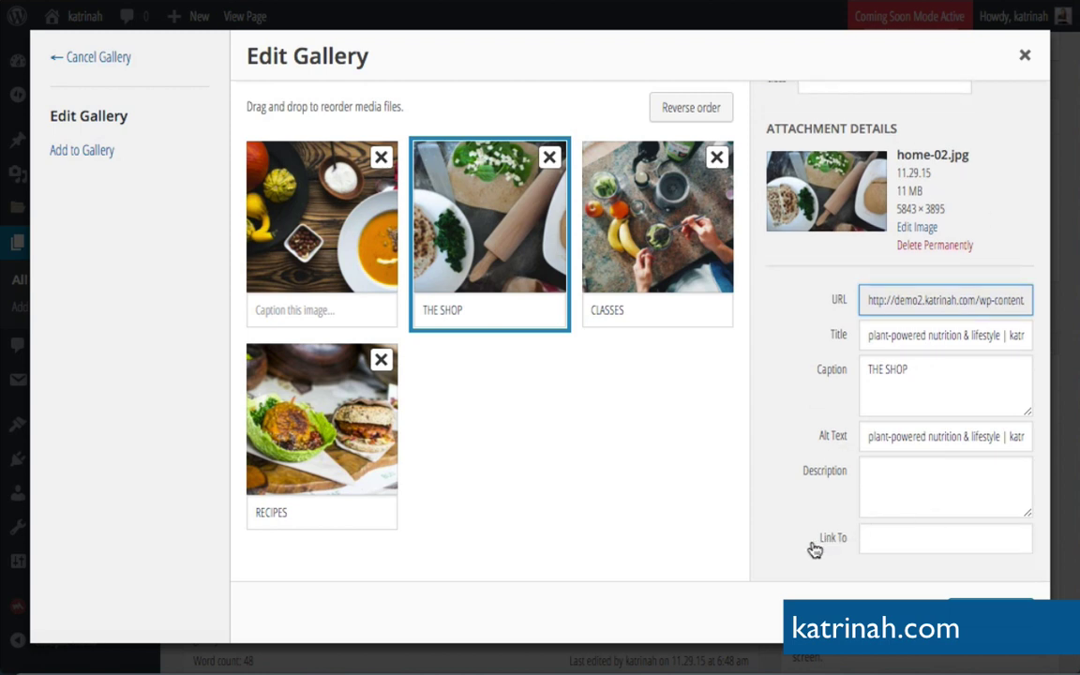
click(873, 540)
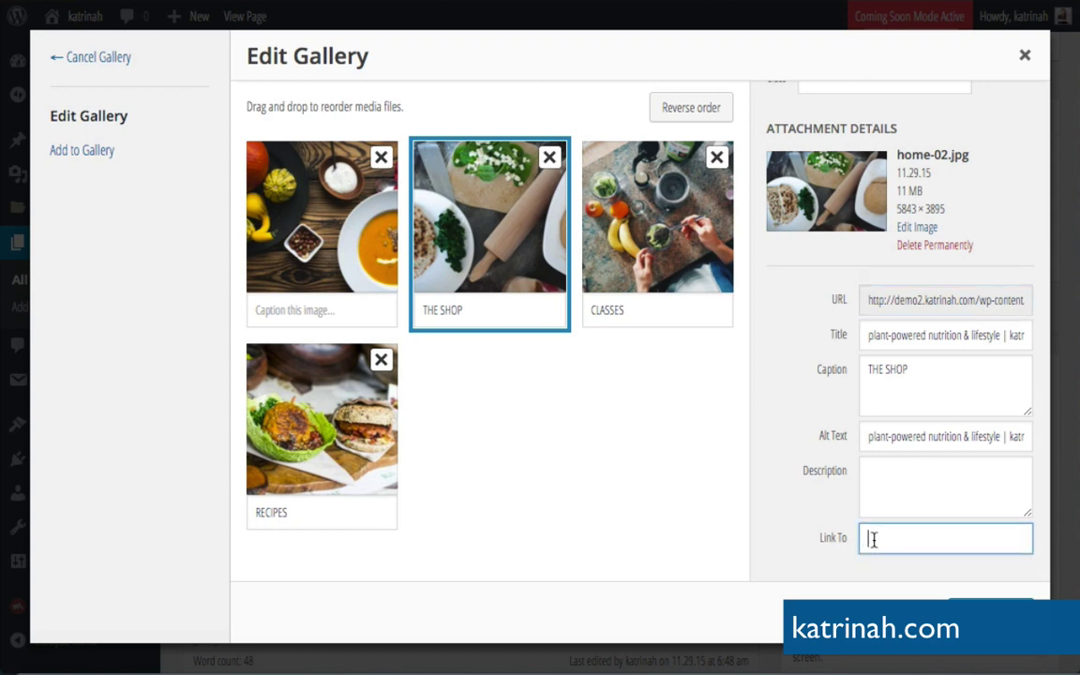
text(http://demo2.katrinah.com/)
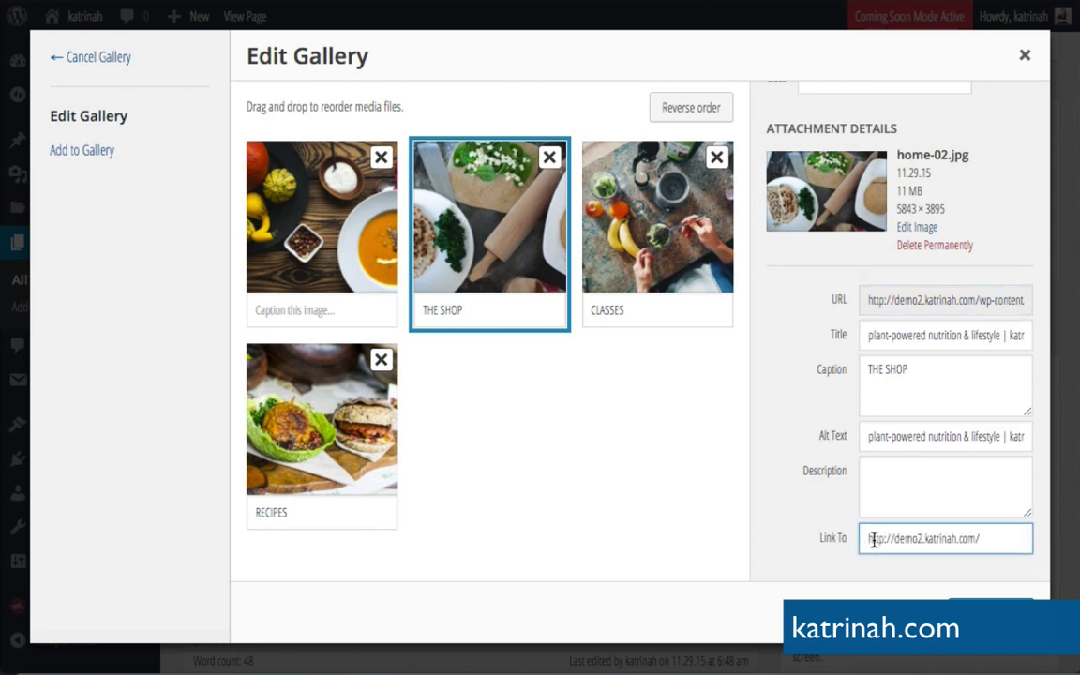
text(SHOP)
click(662, 236)
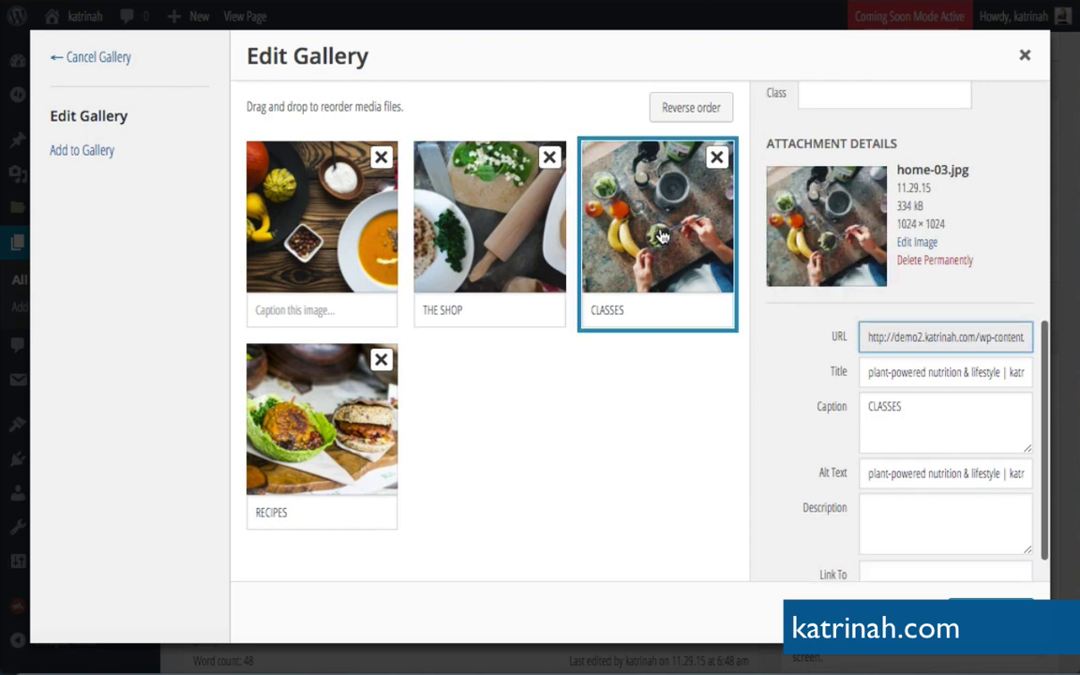
scroll(886, 536, down, 1)
click(870, 541)
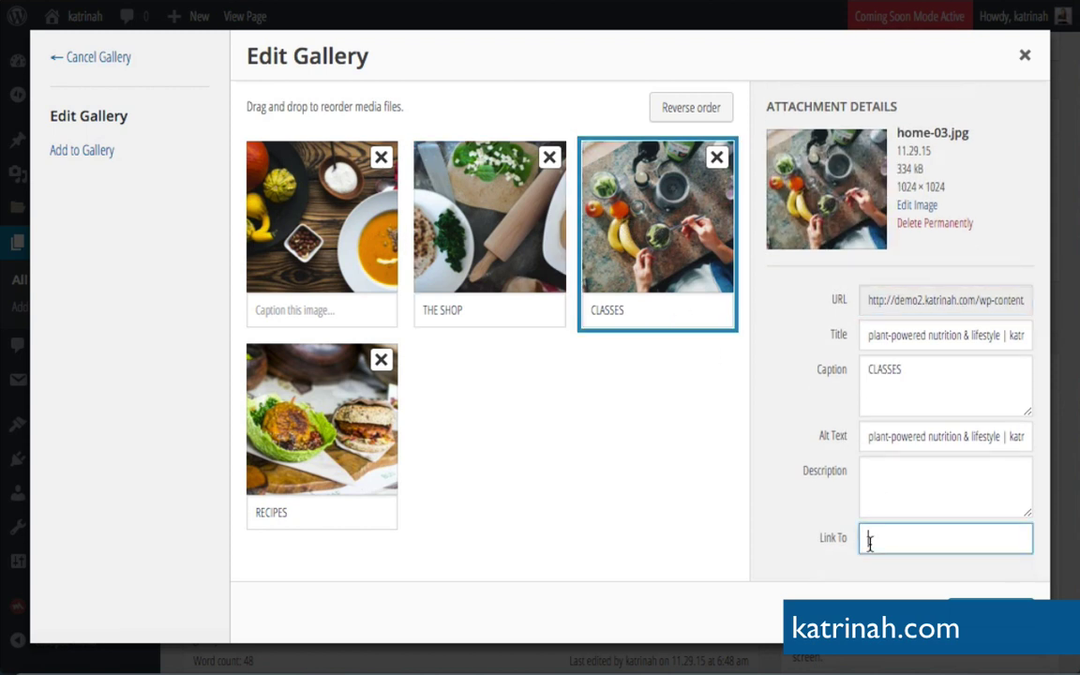
text(http://demo2.katrinah.com/)
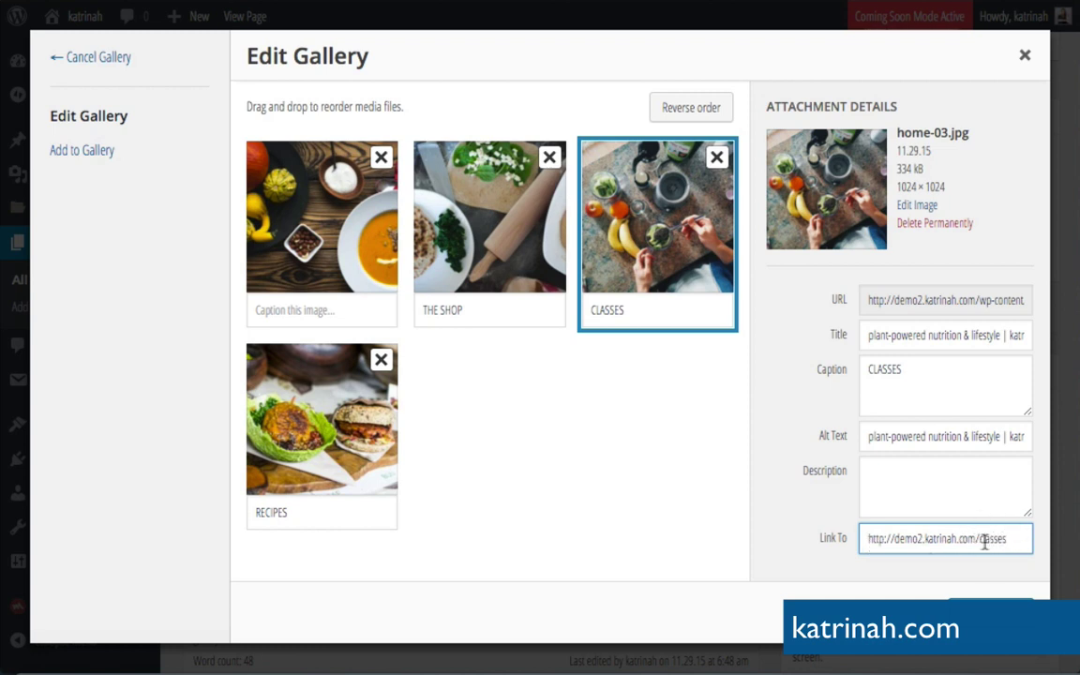
- Link the RECIPES image to the site's /recipes page and apply the gallery changes
click(302, 402)
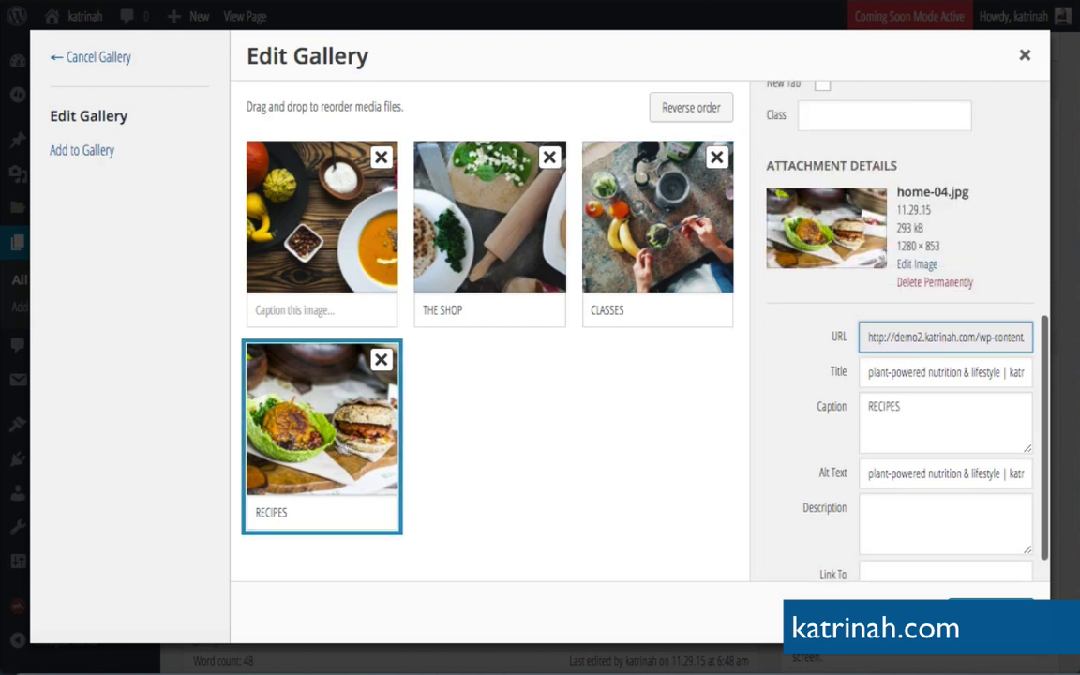
scroll(916, 510, down, 1)
click(881, 541)
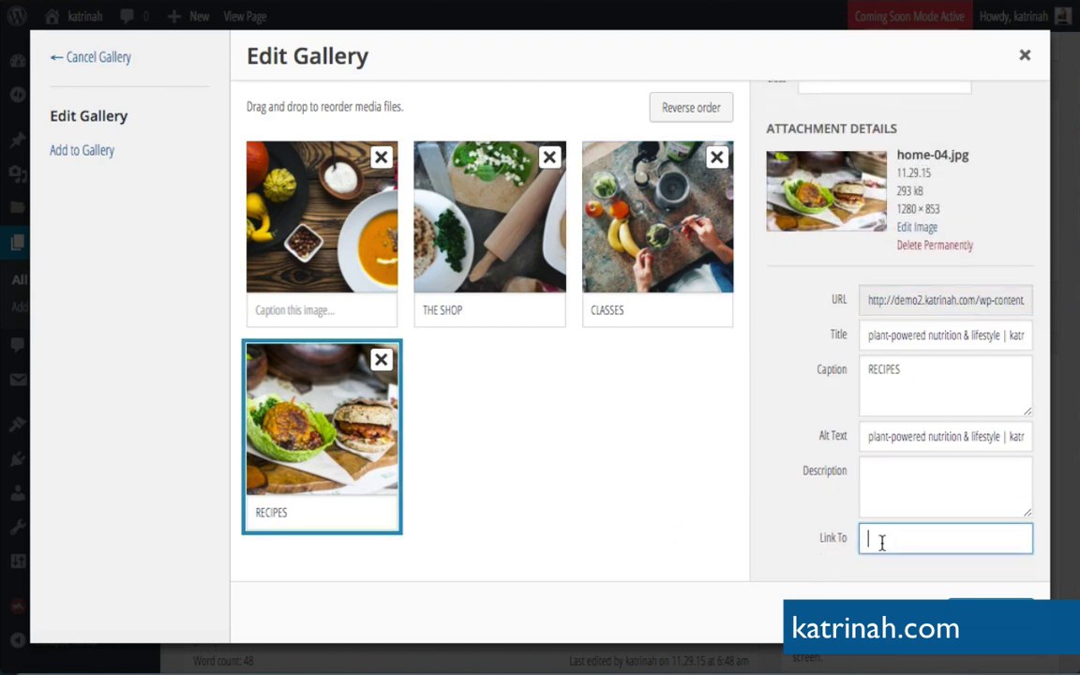
text(http://demo2.katrinah.com/)
text(recipes)
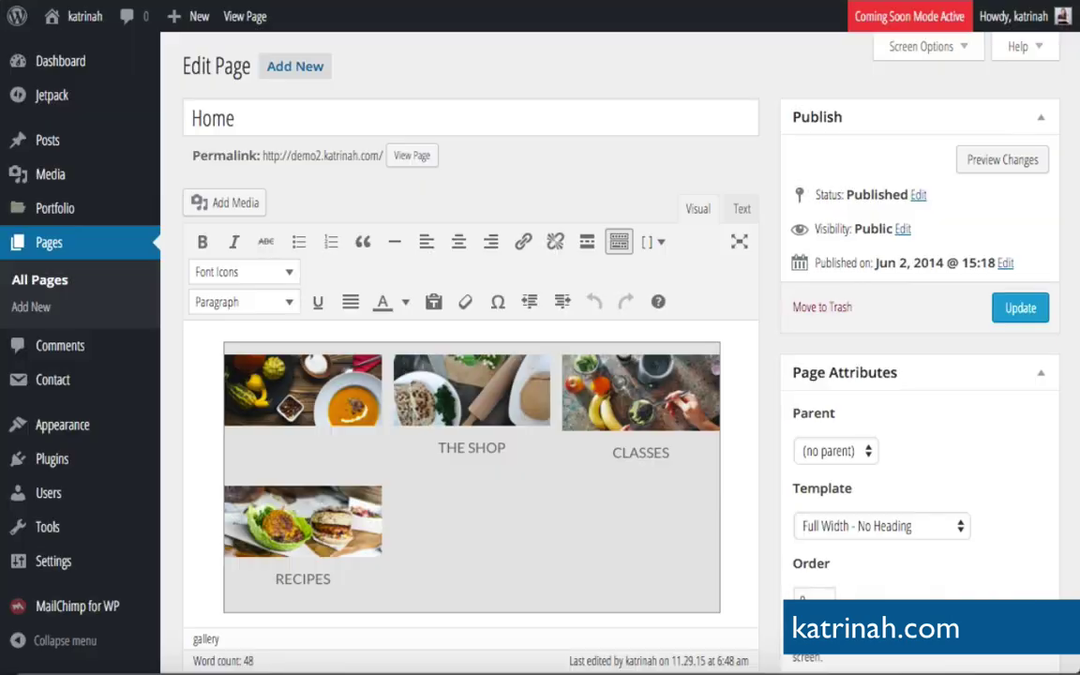
click(992, 611)
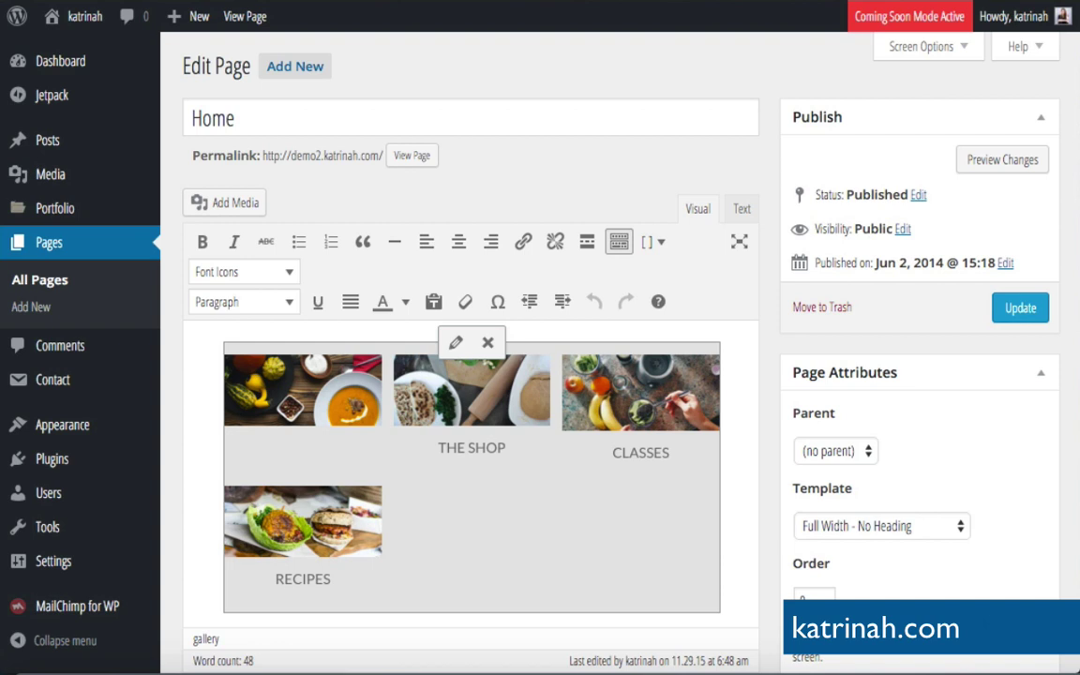
- Update the Home page to publish its gallery links, then scroll down to the welcome text
click(1010, 312)
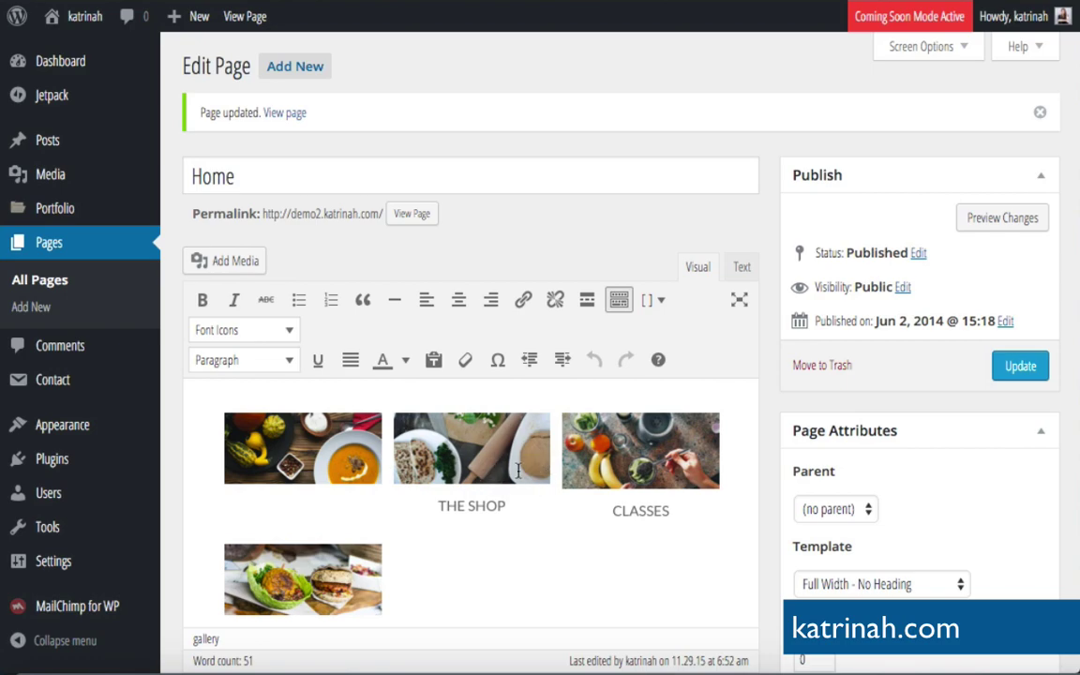
scroll(519, 471, down, 3)
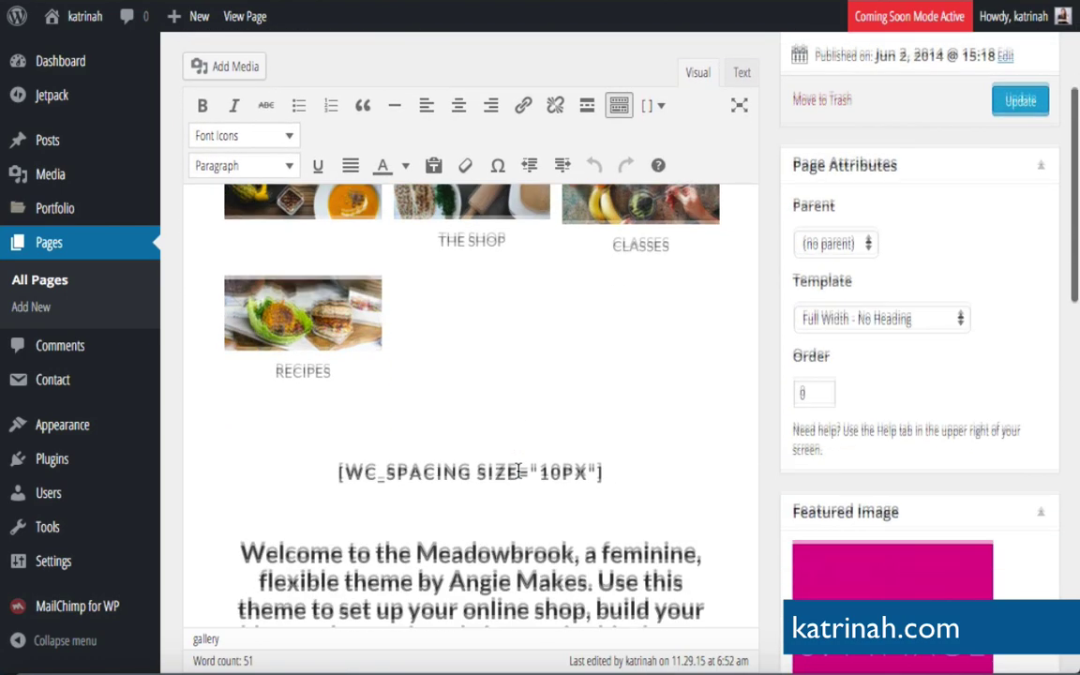
scroll(434, 450, down, 2)
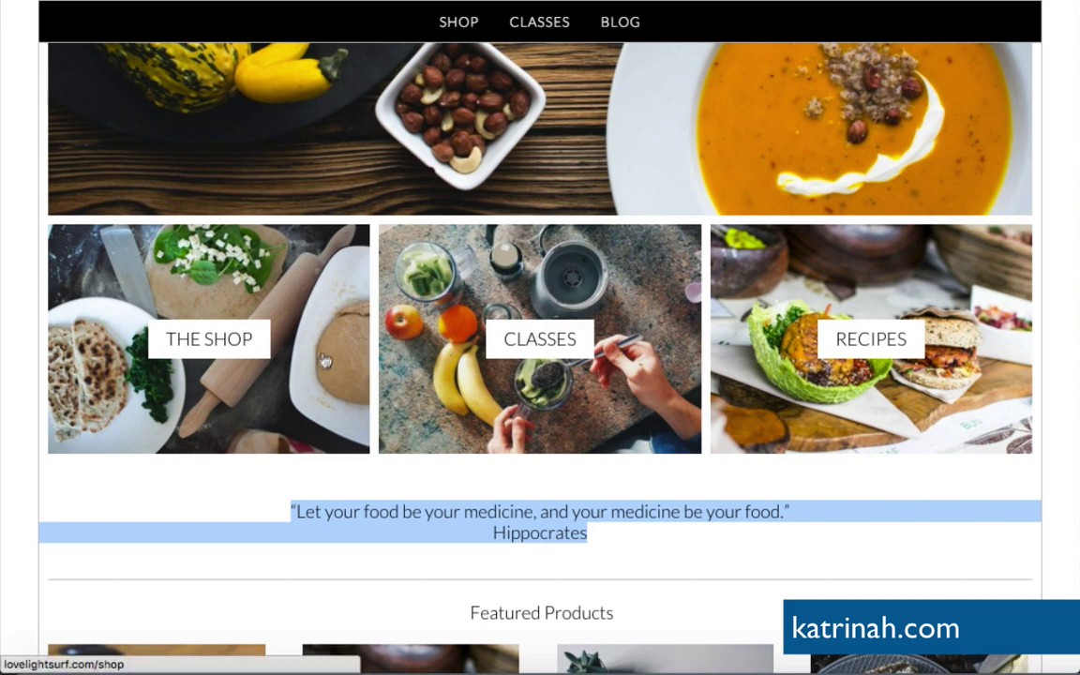
- Select and copy the Hippocrates quote with its attribution from lovelightsurf.com
click(291, 512)
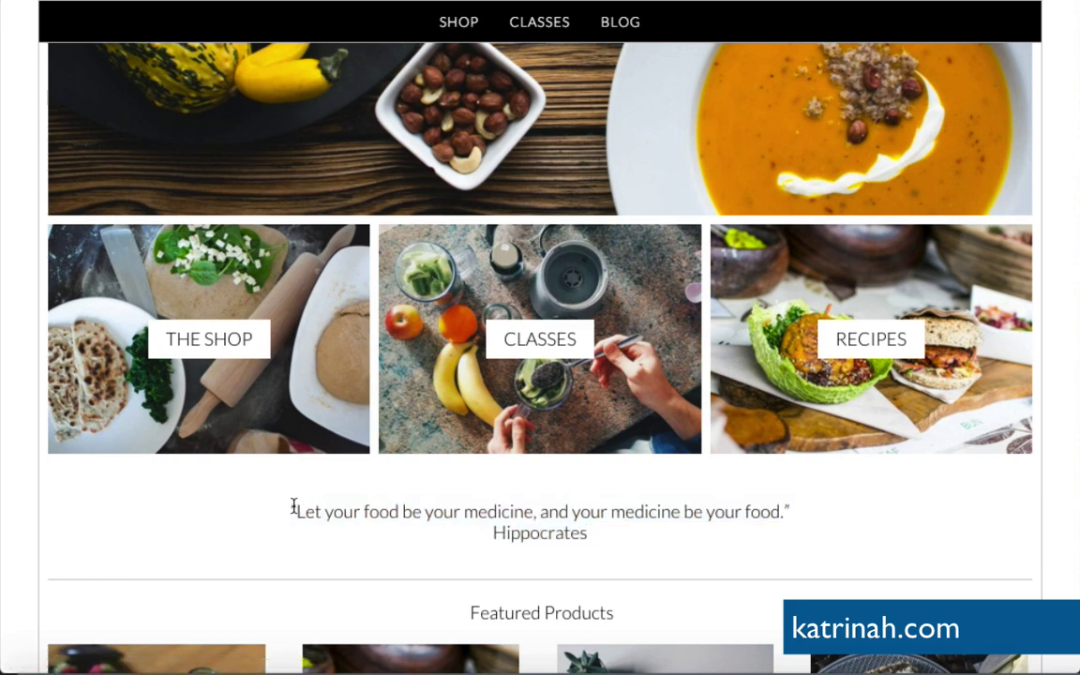
drag(291, 509, 656, 535)
key(ctrl+c)
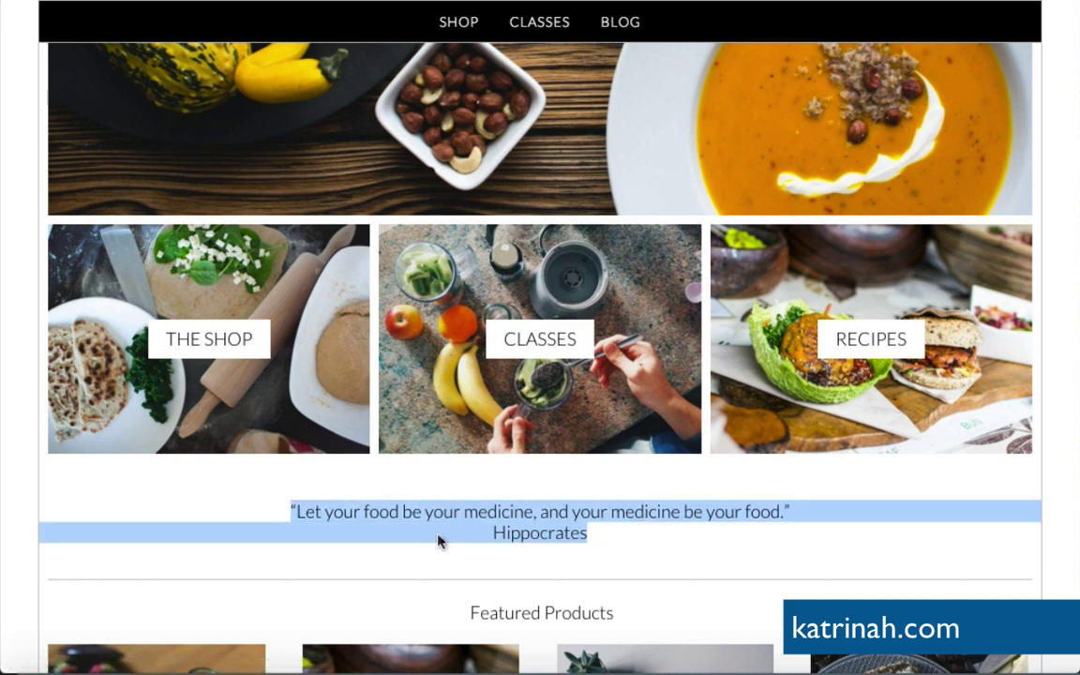
click(527, 529)
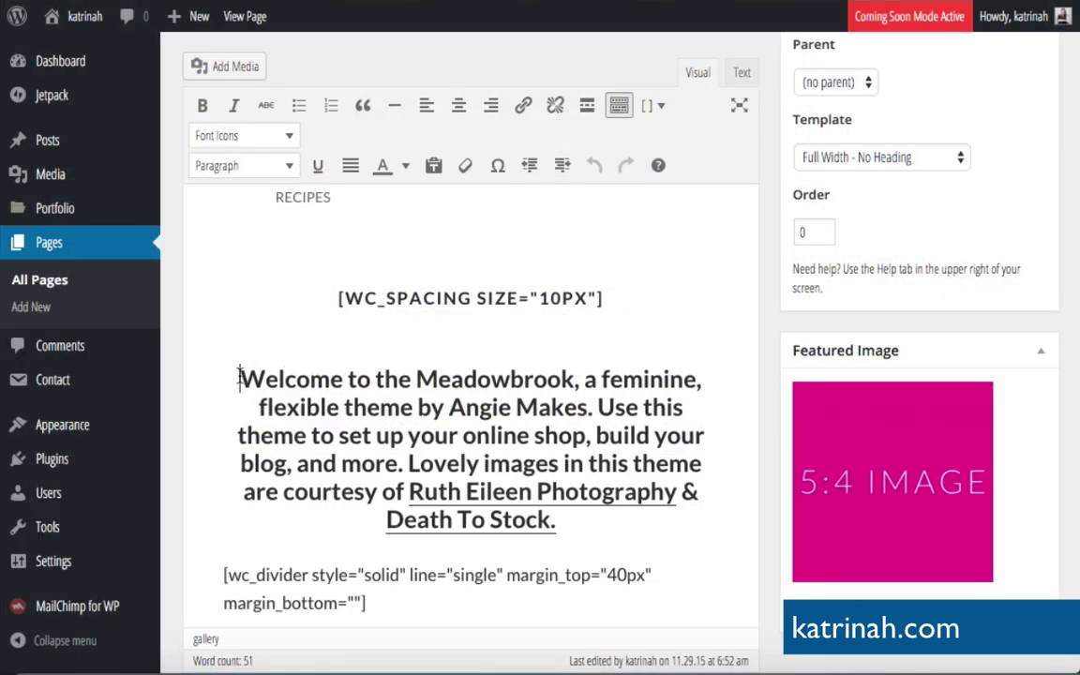
- Replace the welcome paragraph with the pasted Hippocrates quote and centre-align it
drag(240, 377, 578, 512)
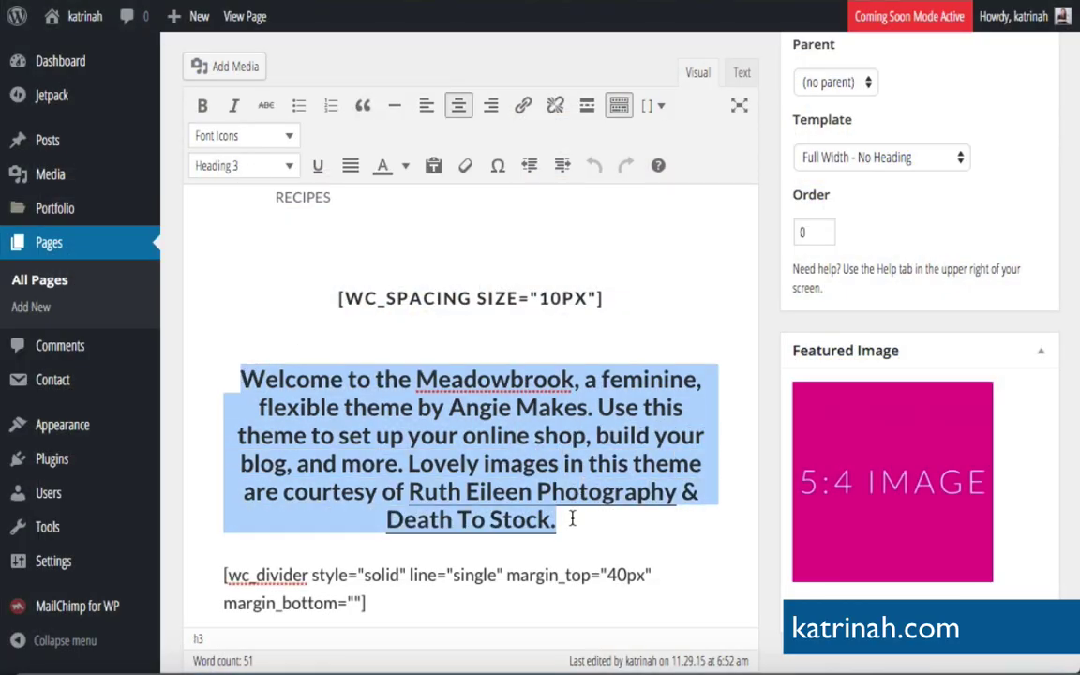
key(Delete)
key(ctrl+v)
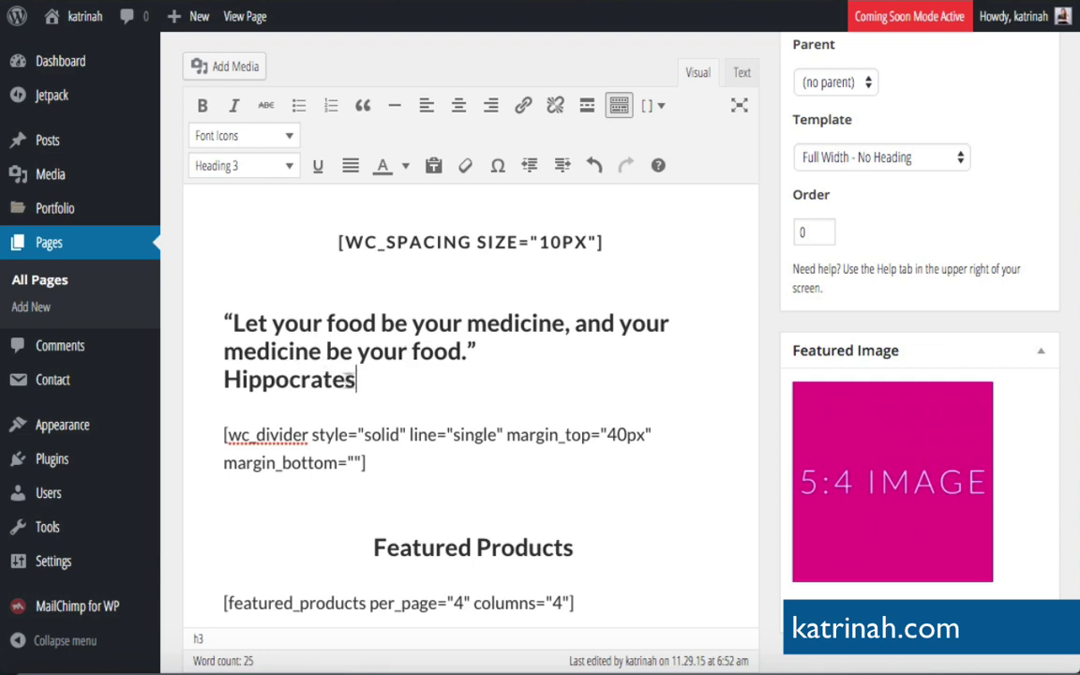
drag(368, 380, 187, 306)
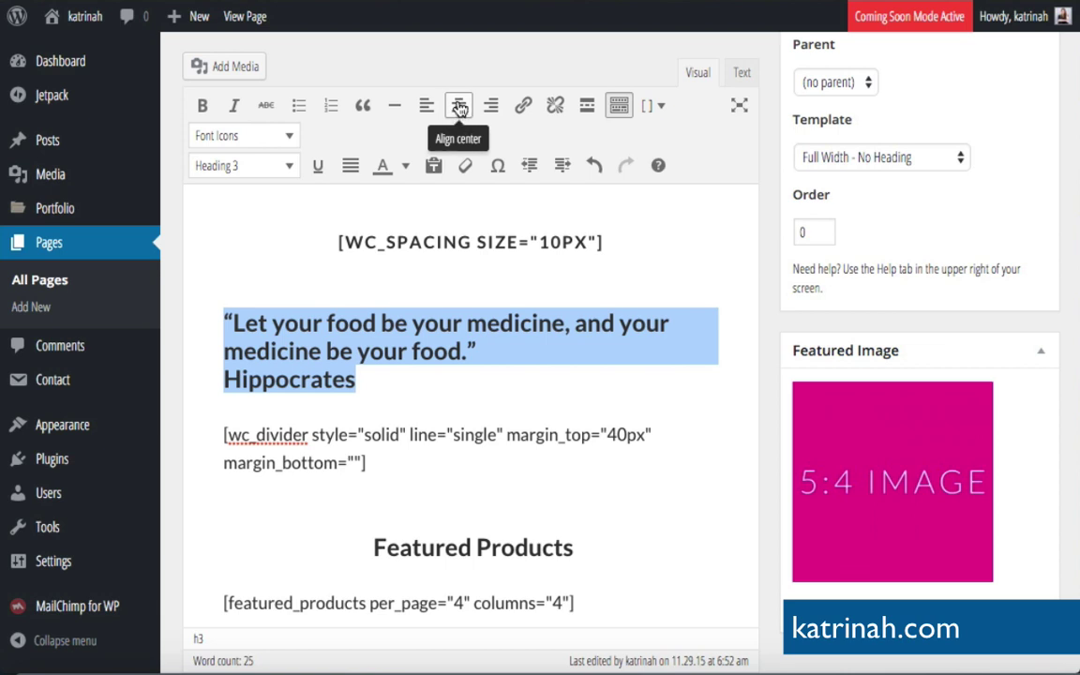
click(457, 106)
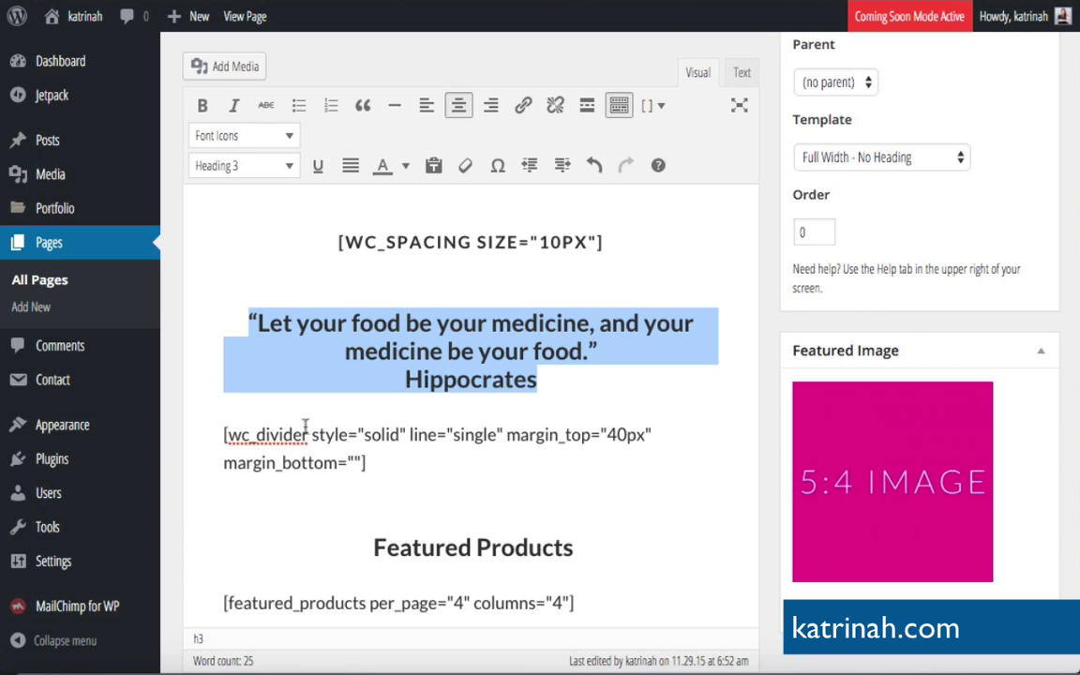
- Scroll down and select the whole Latest Blog Posts shortcode
scroll(484, 464, down, 2)
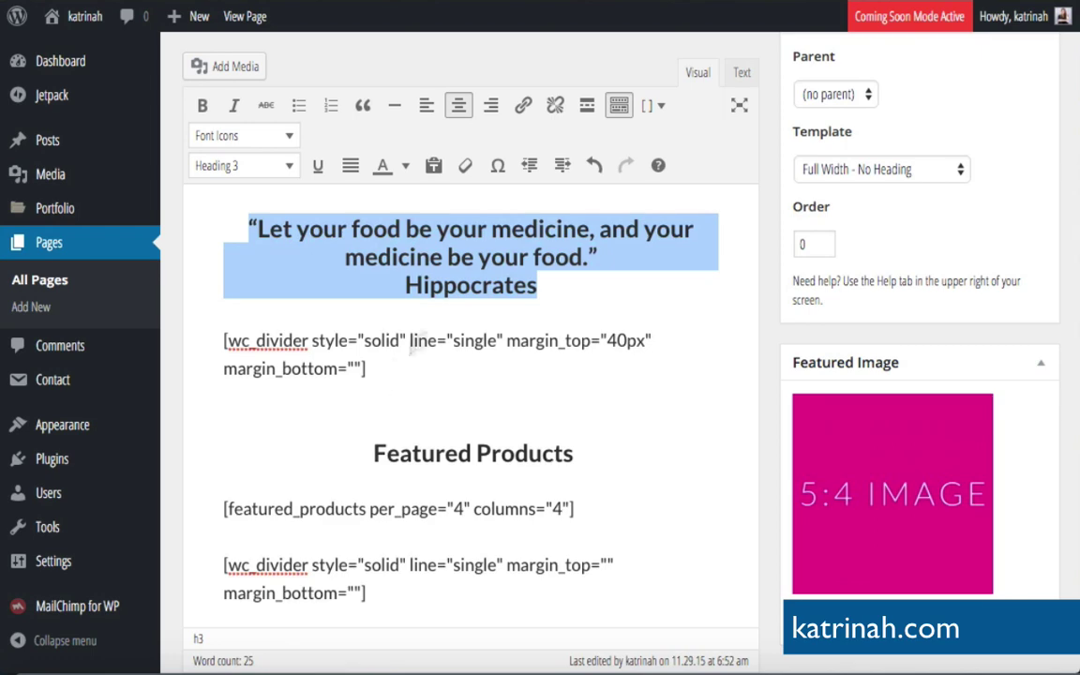
scroll(505, 500, down, 5)
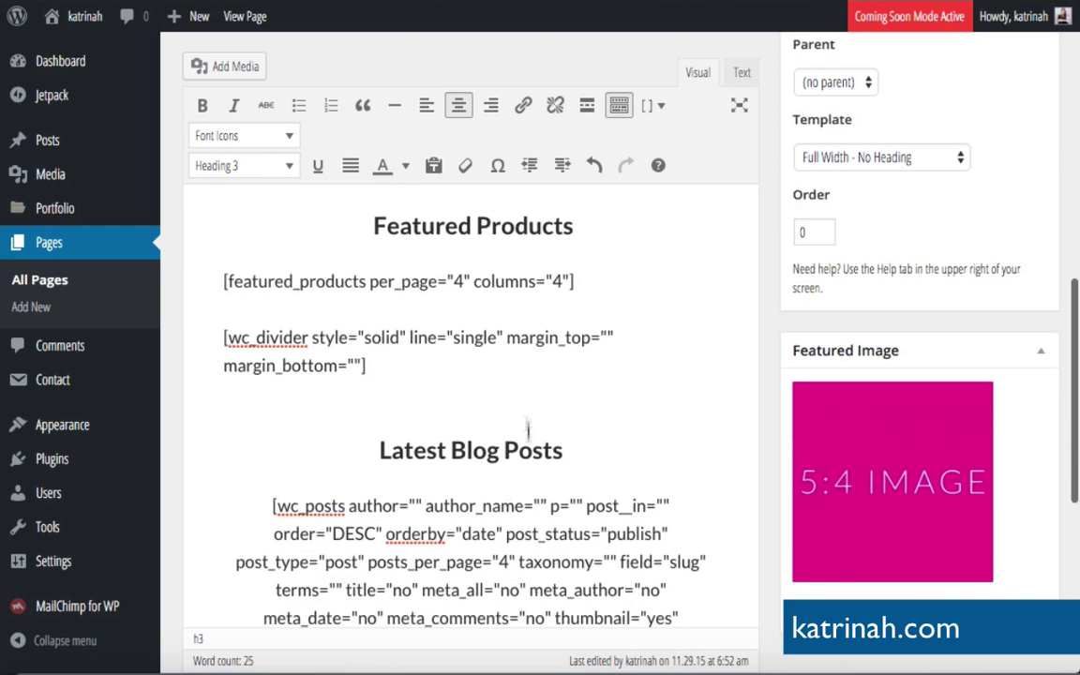
scroll(505, 497, down, 3)
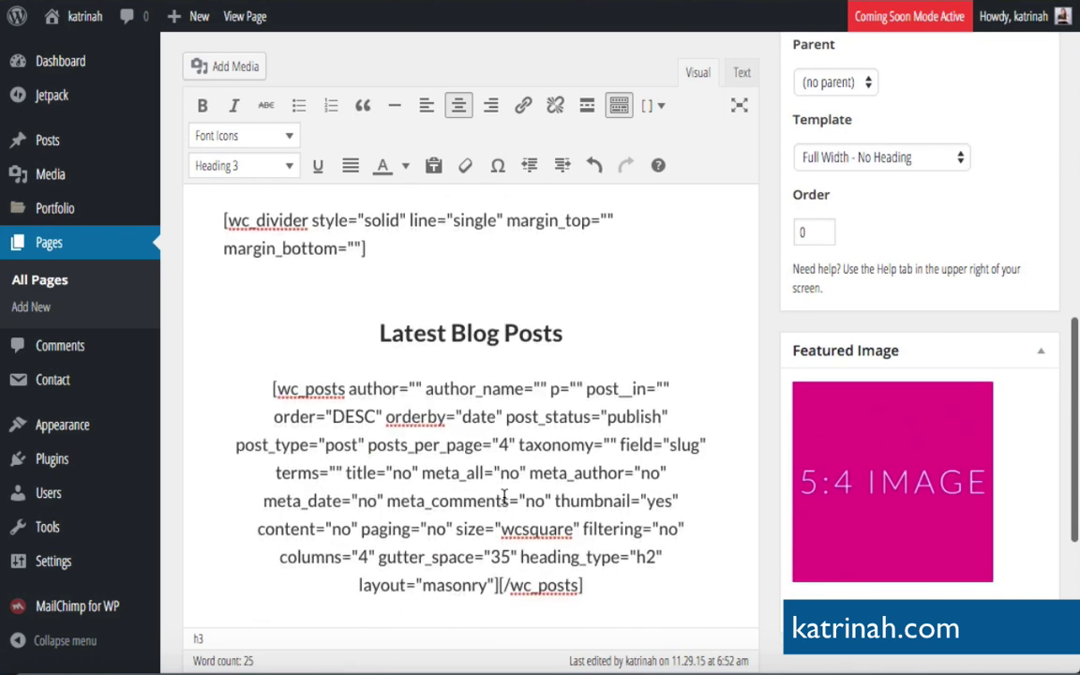
drag(271, 354, 596, 536)
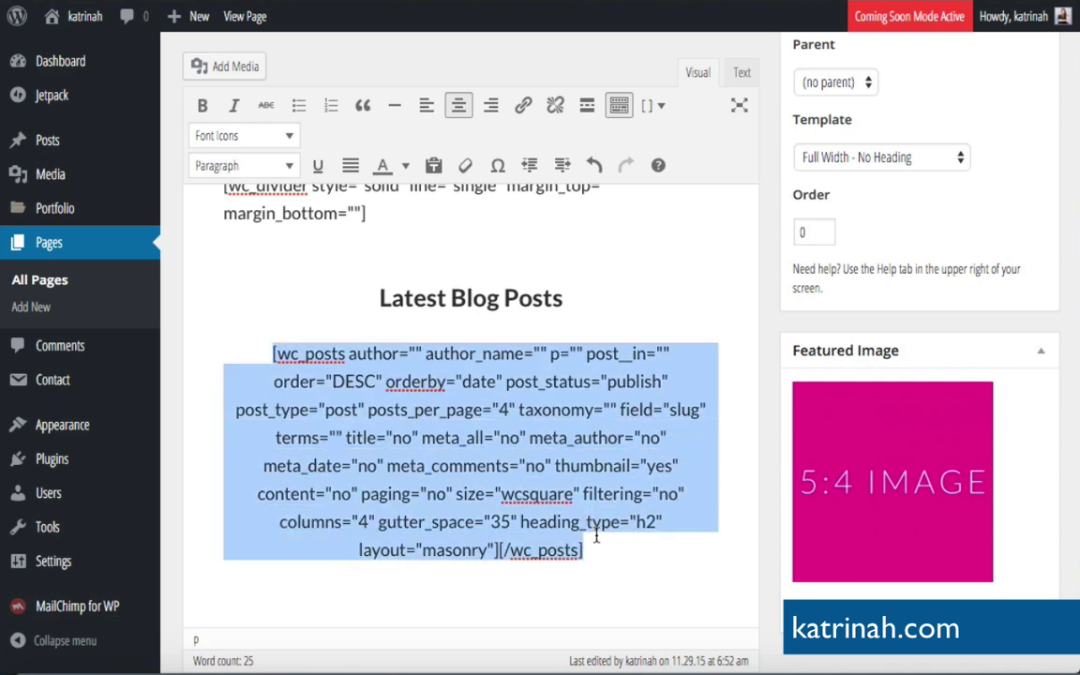
- Look through the list of insertable shortcodes, then close it
click(656, 111)
mouse_move(670, 219)
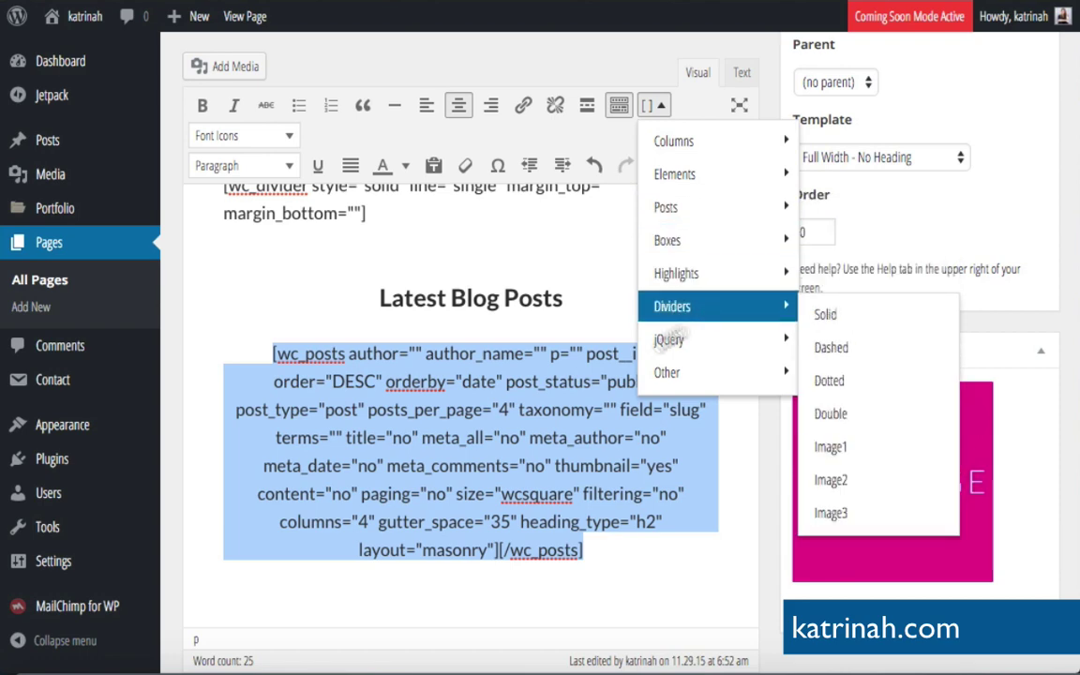
click(416, 460)
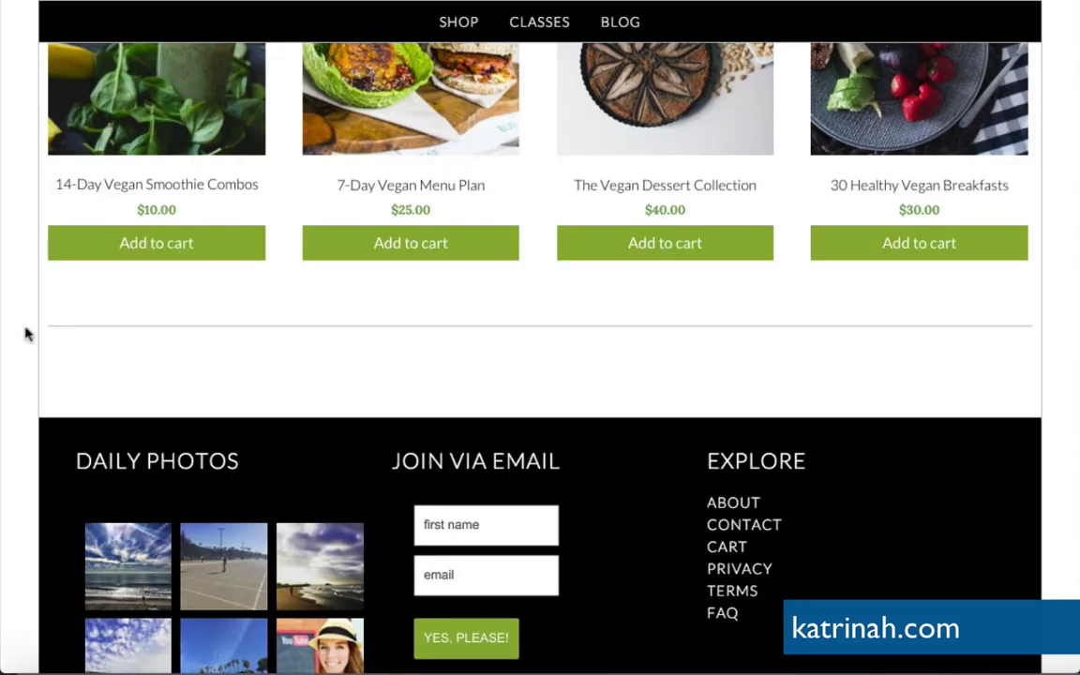
- Scroll the editor to the Latest Blog Posts heading and its wc_posts shortcode
scroll(37, 324, up, 15)
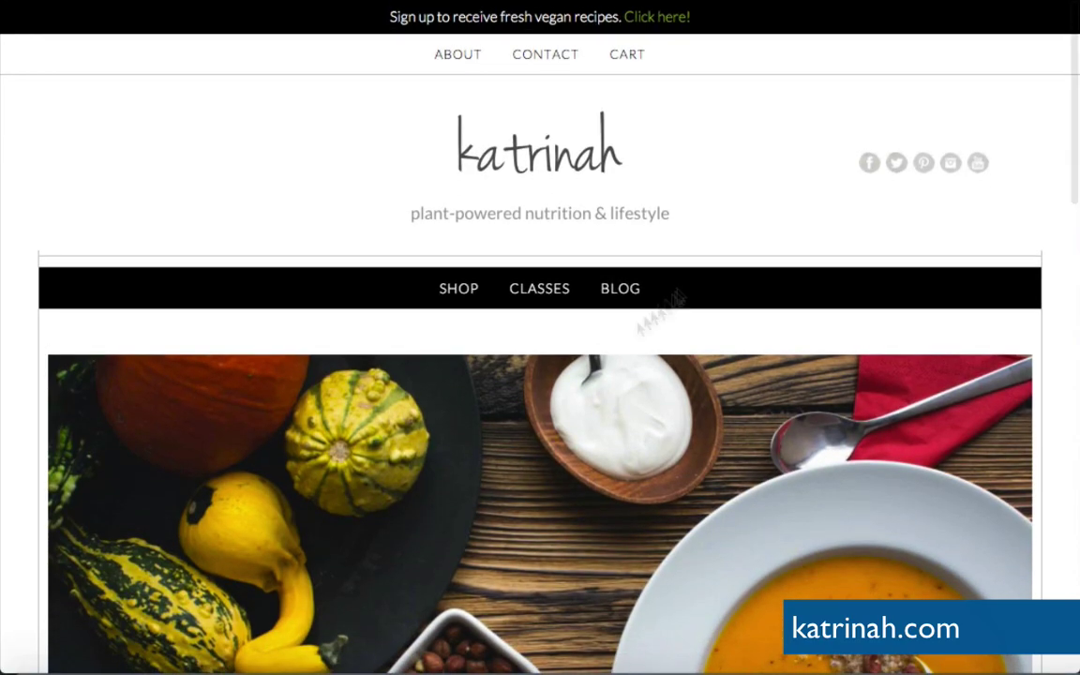
scroll(316, 414, down, 3)
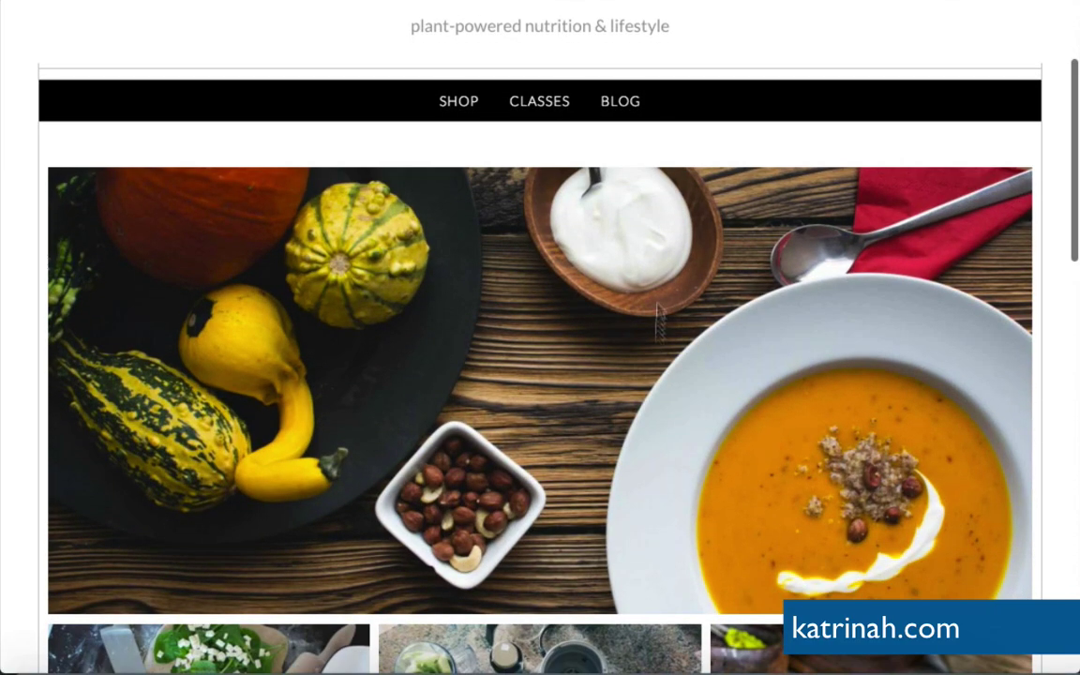
scroll(450, 375, down, 3)
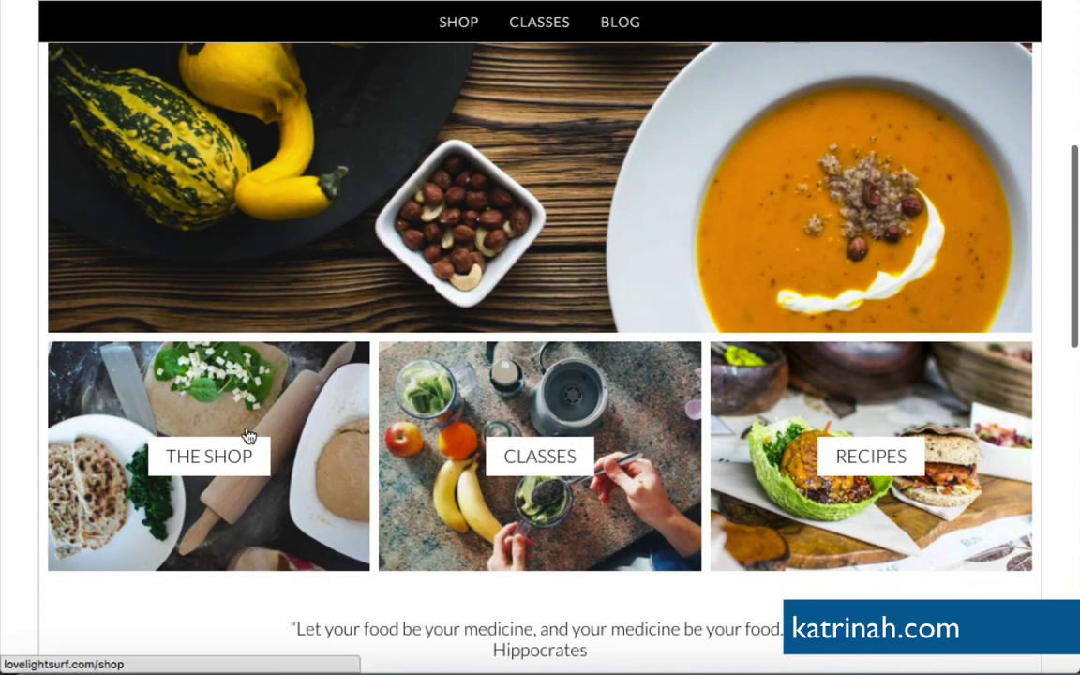
scroll(577, 428, down, 4)
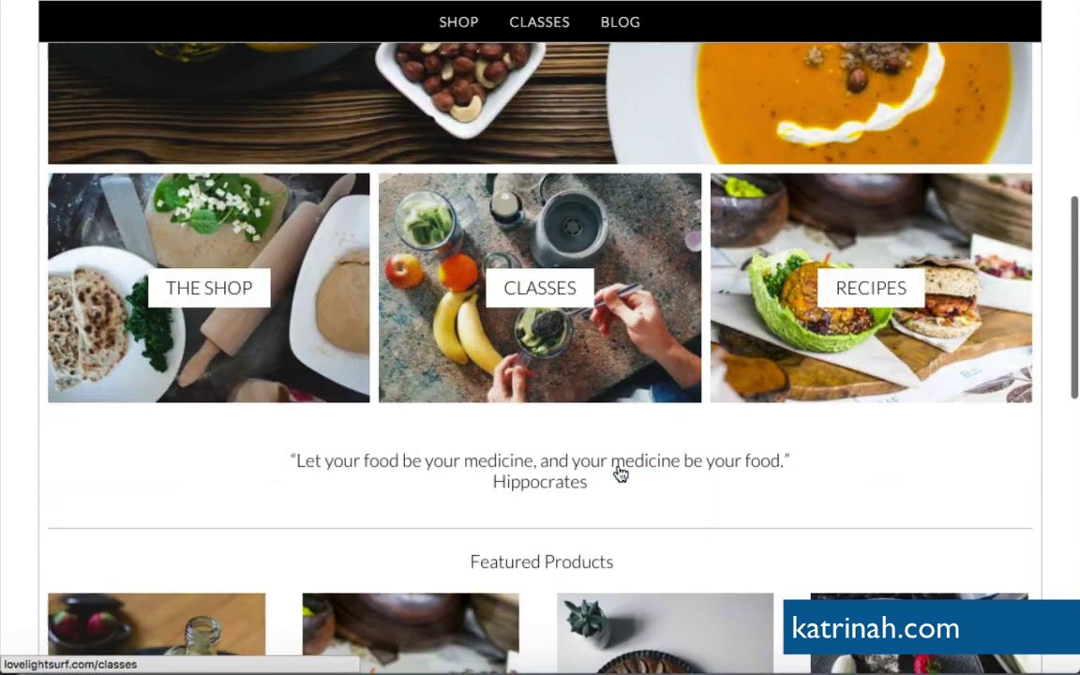
scroll(412, 523, down, 5)
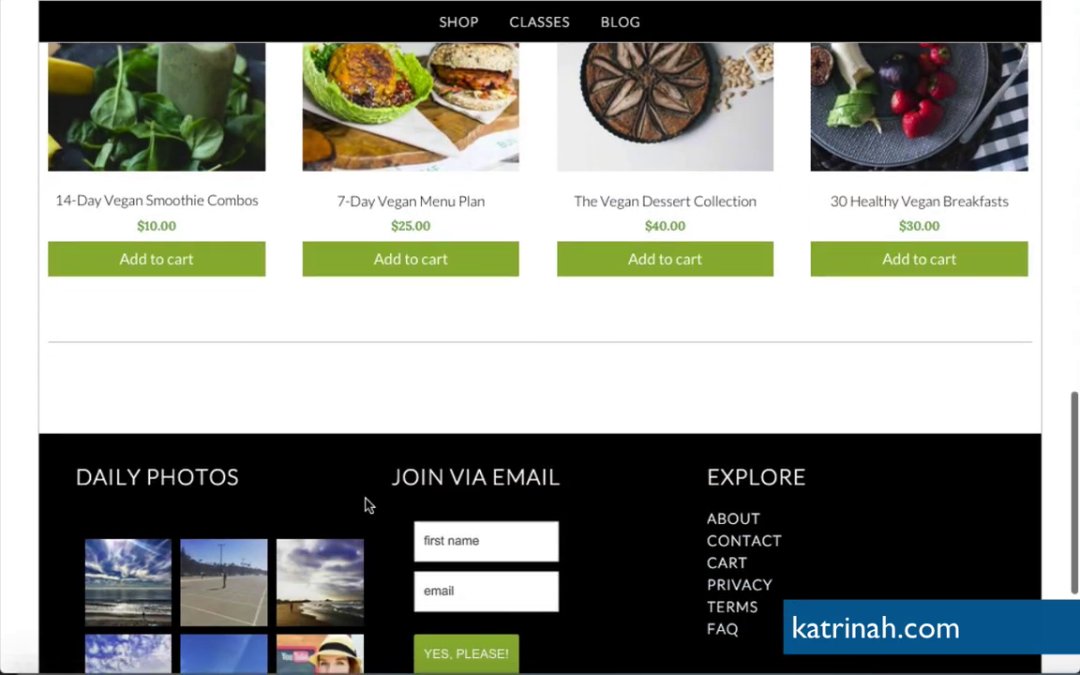
scroll(366, 504, up, 5)
scroll(357, 288, up, 10)
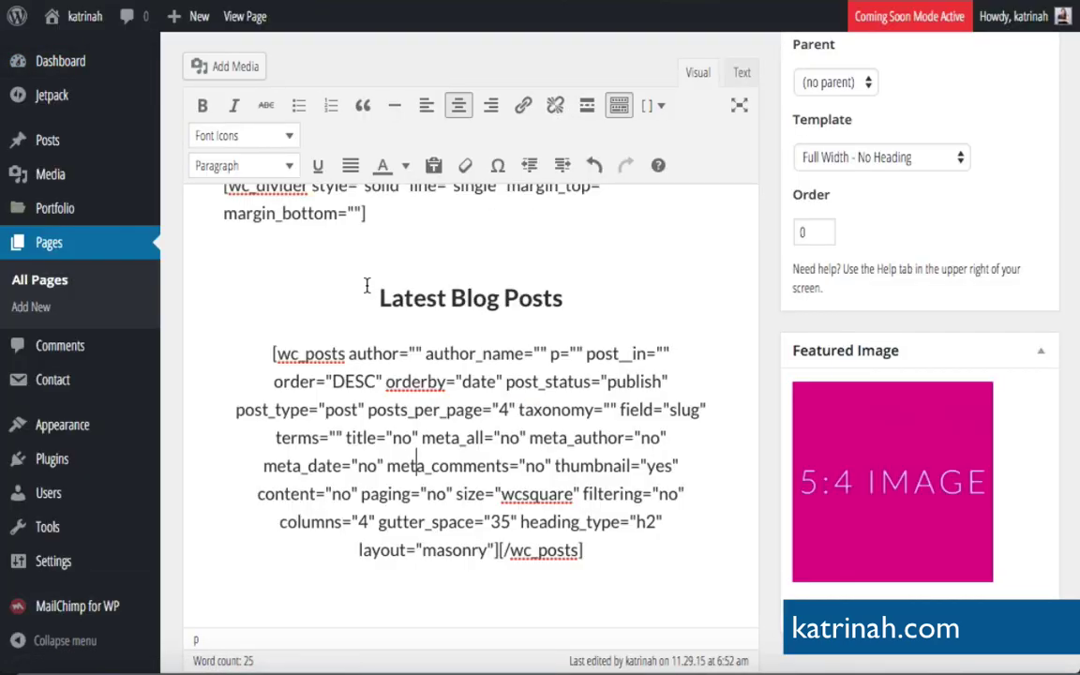
- Delete the Latest Blog Posts heading and shortcode, remove the featured image, and update the page
drag(362, 268, 623, 549)
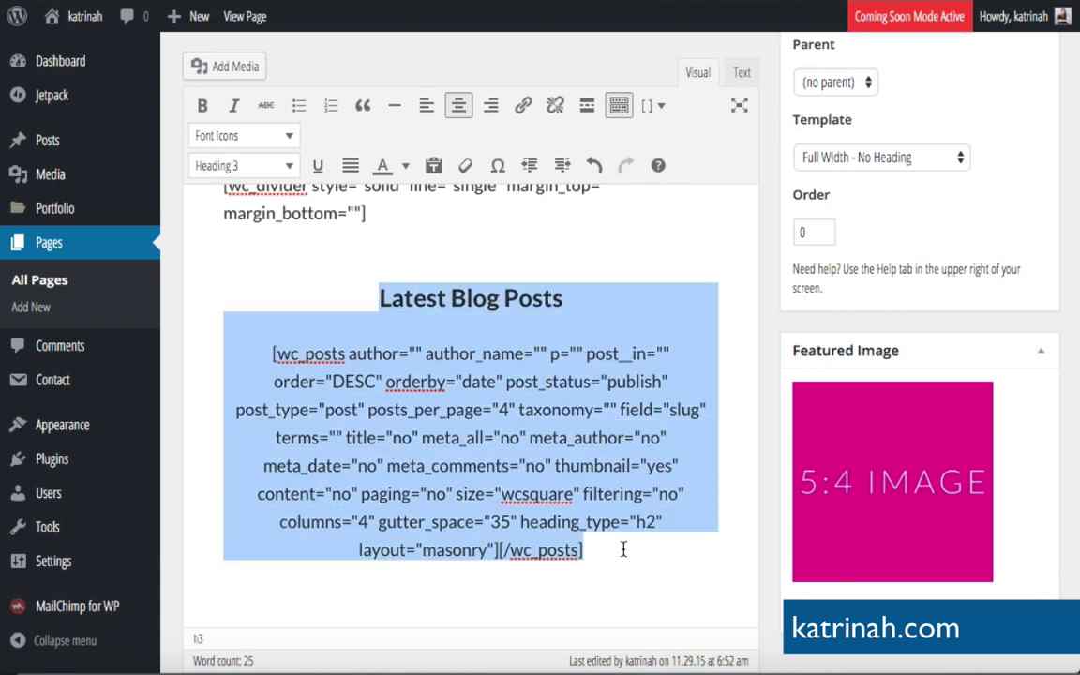
key(BackSpace)
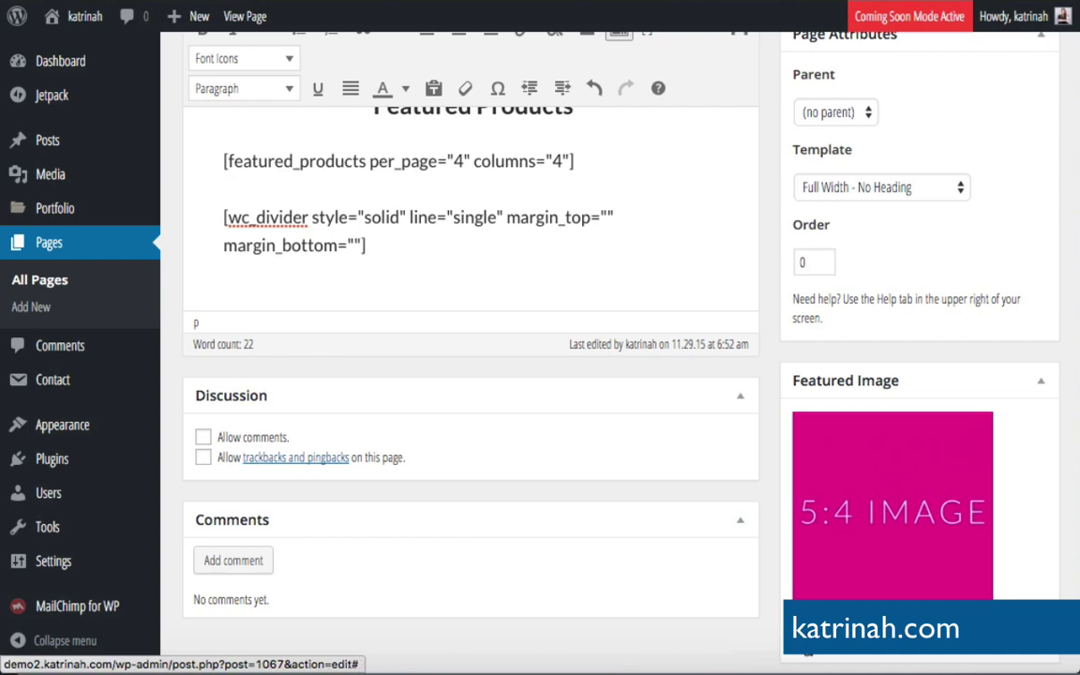
click(825, 647)
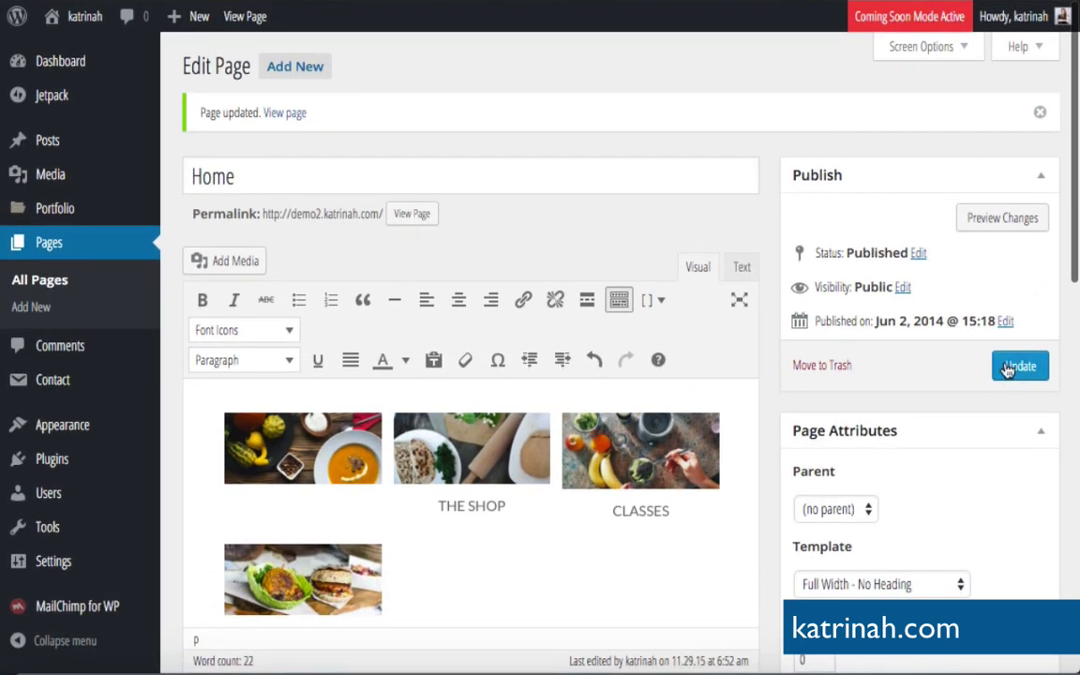
click(1008, 368)
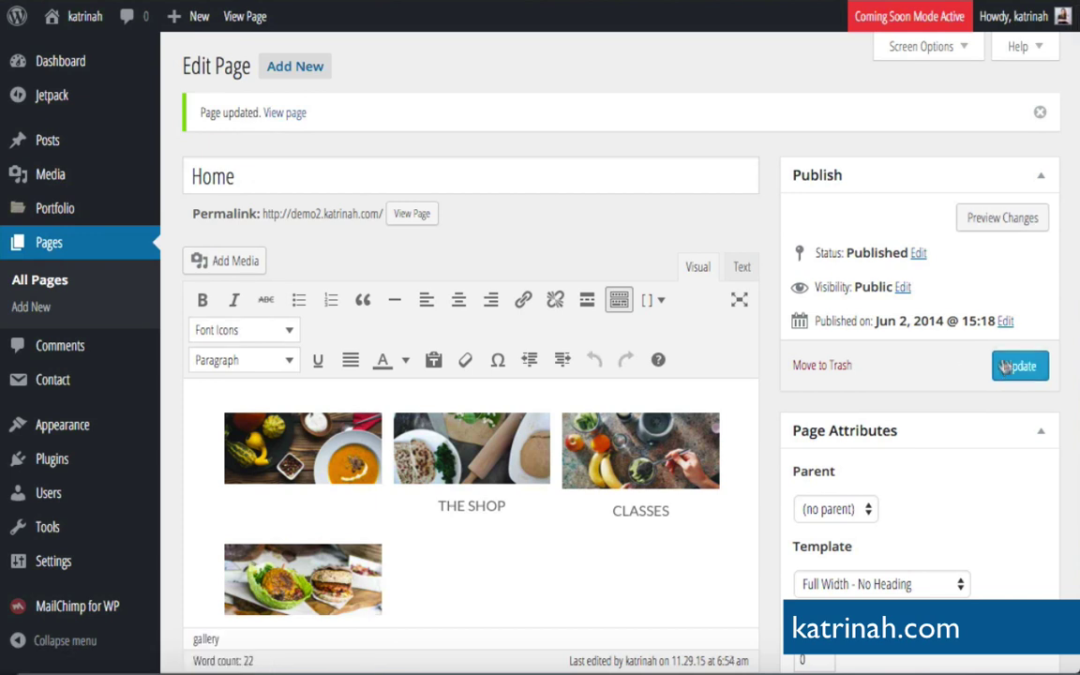
- View the live Home page and scroll through the photo tiles, quote and footer
click(414, 214)
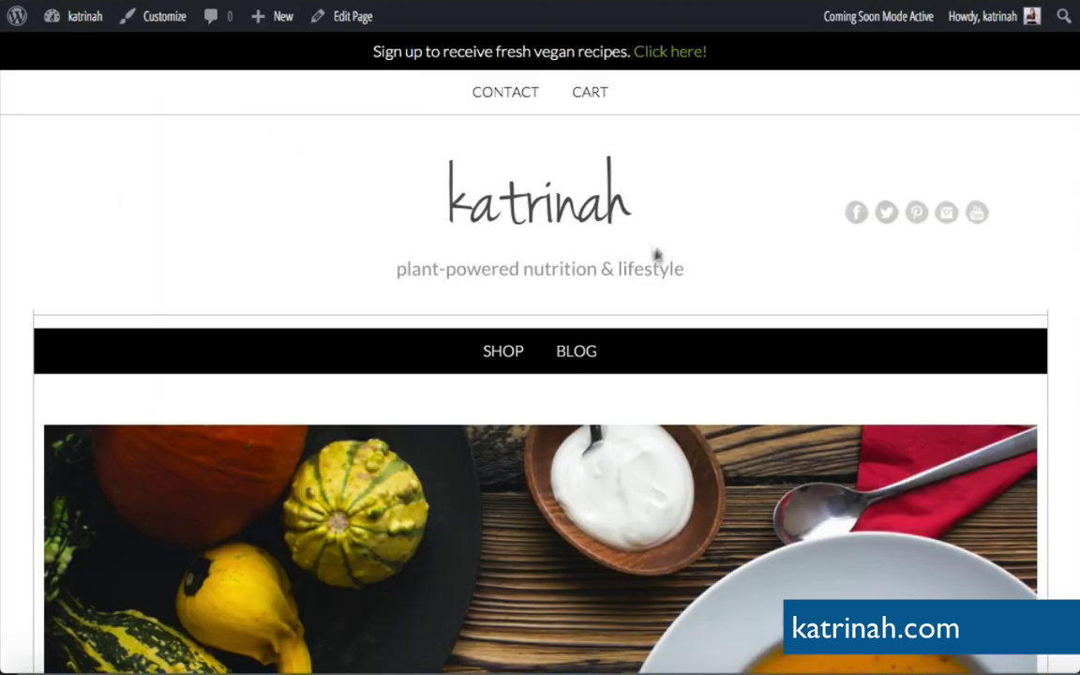
scroll(287, 426, down, 3)
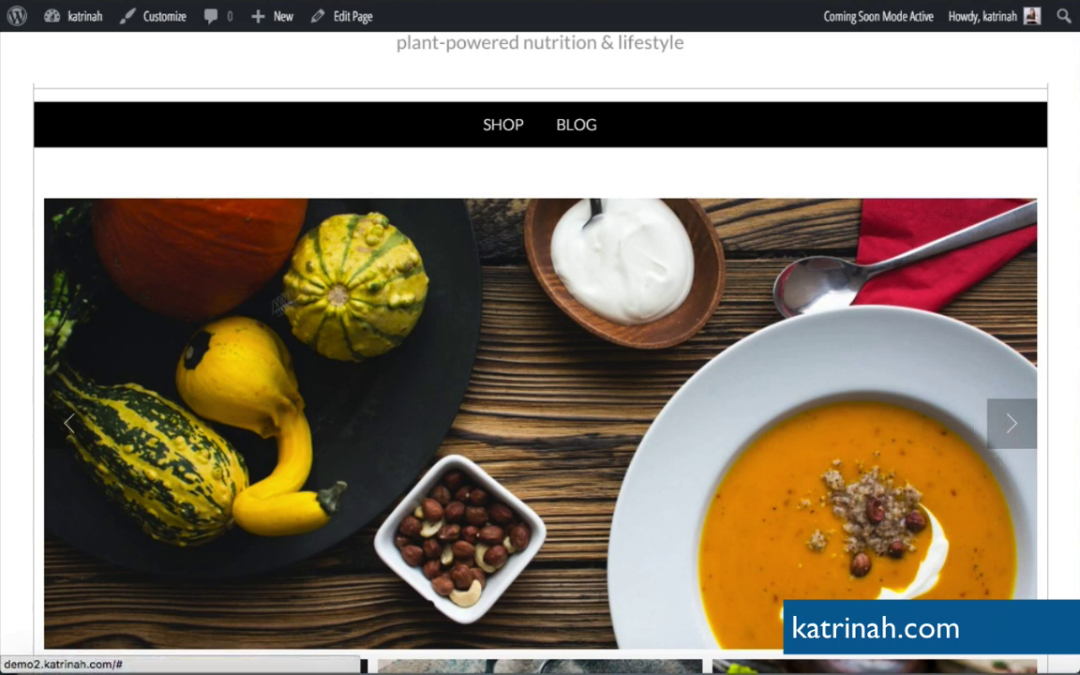
scroll(694, 434, down, 3)
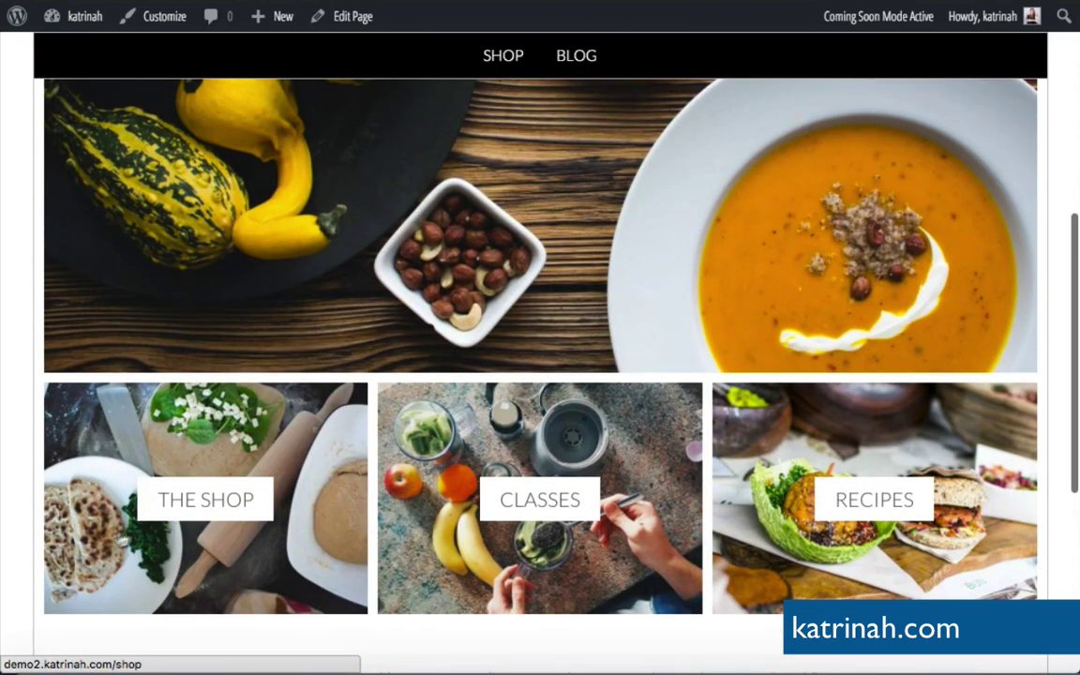
scroll(449, 490, down, 2)
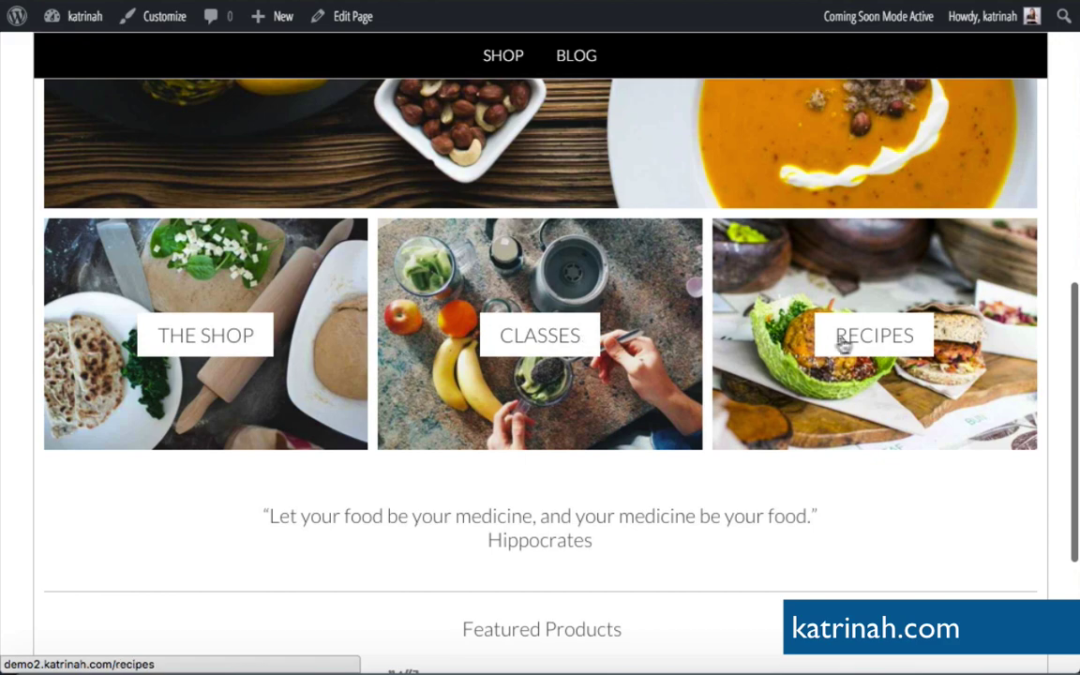
scroll(525, 394, down, 3)
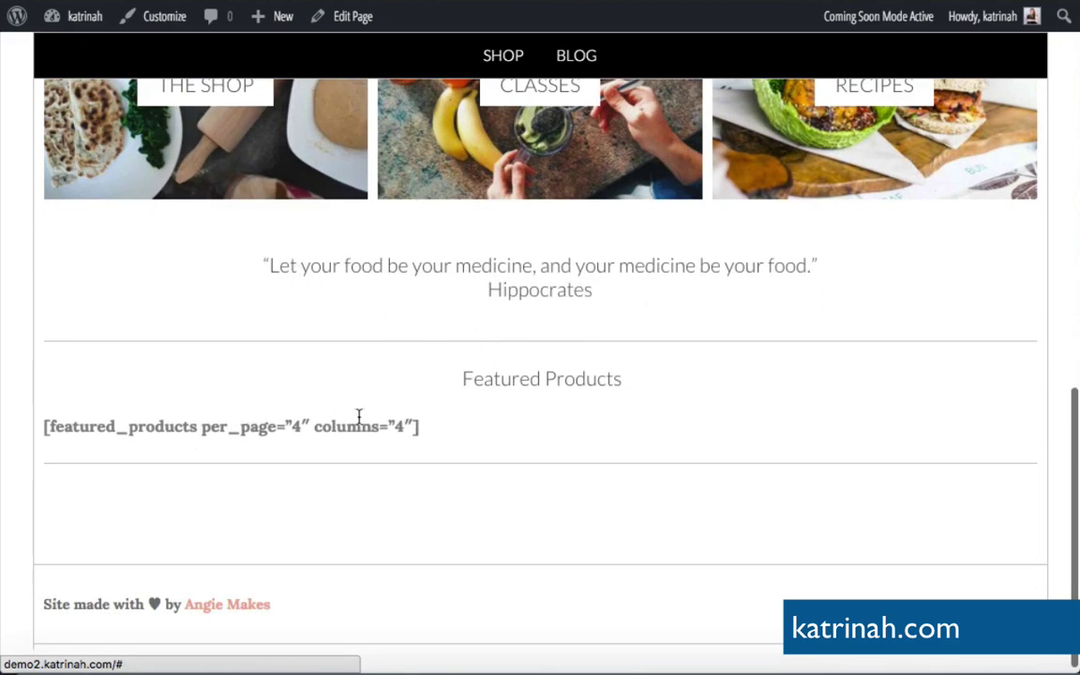
scroll(586, 443, down, 1)
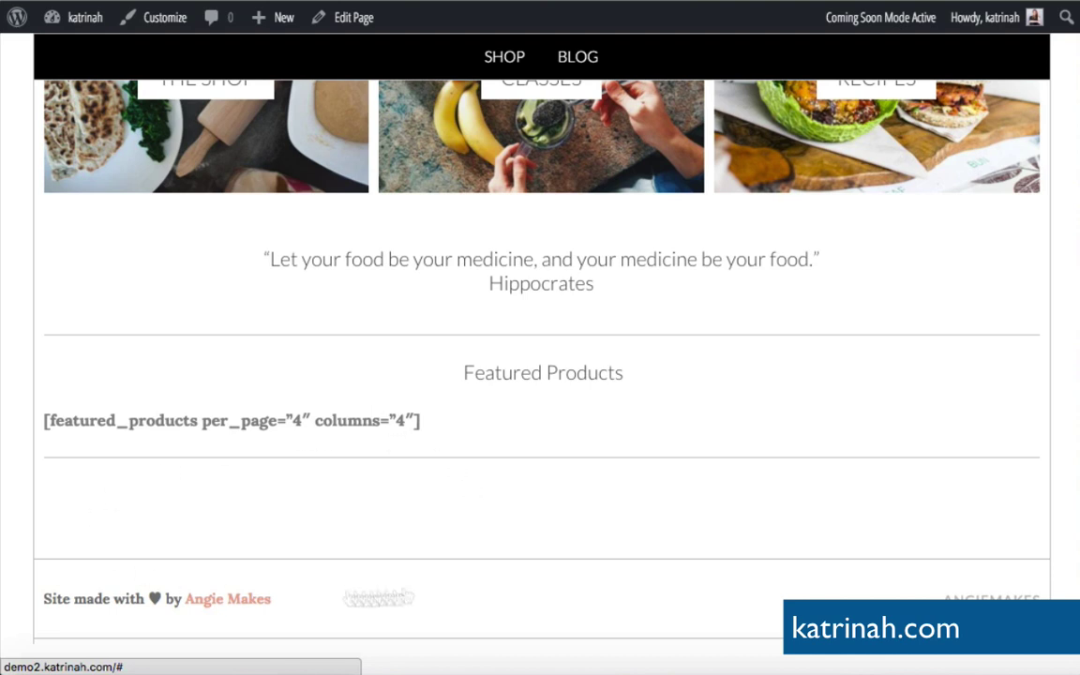
scroll(426, 532, up, 10)
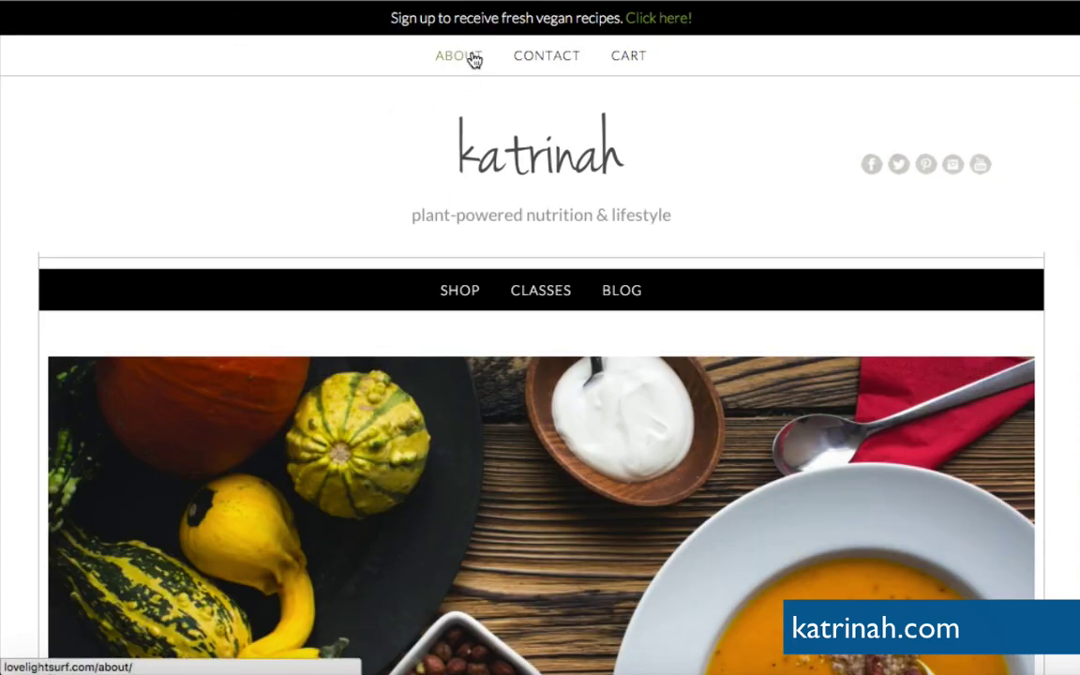
- Browse the reference site's Vegan Cooking Classes pricing cards, then go to its About page
click(542, 293)
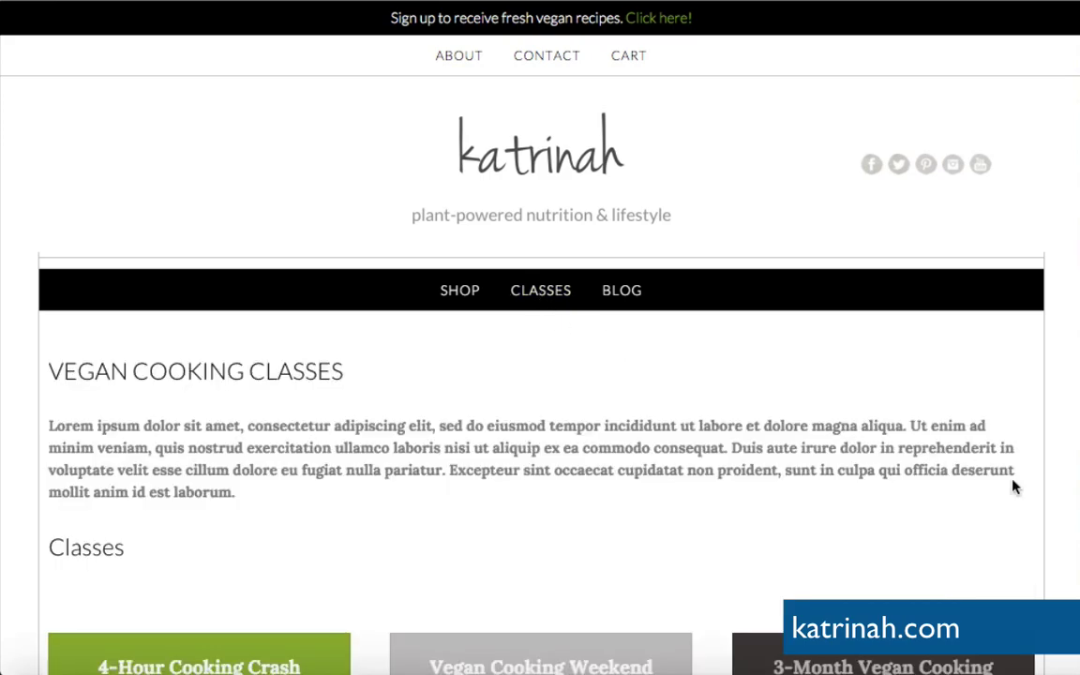
scroll(1013, 475, down, 3)
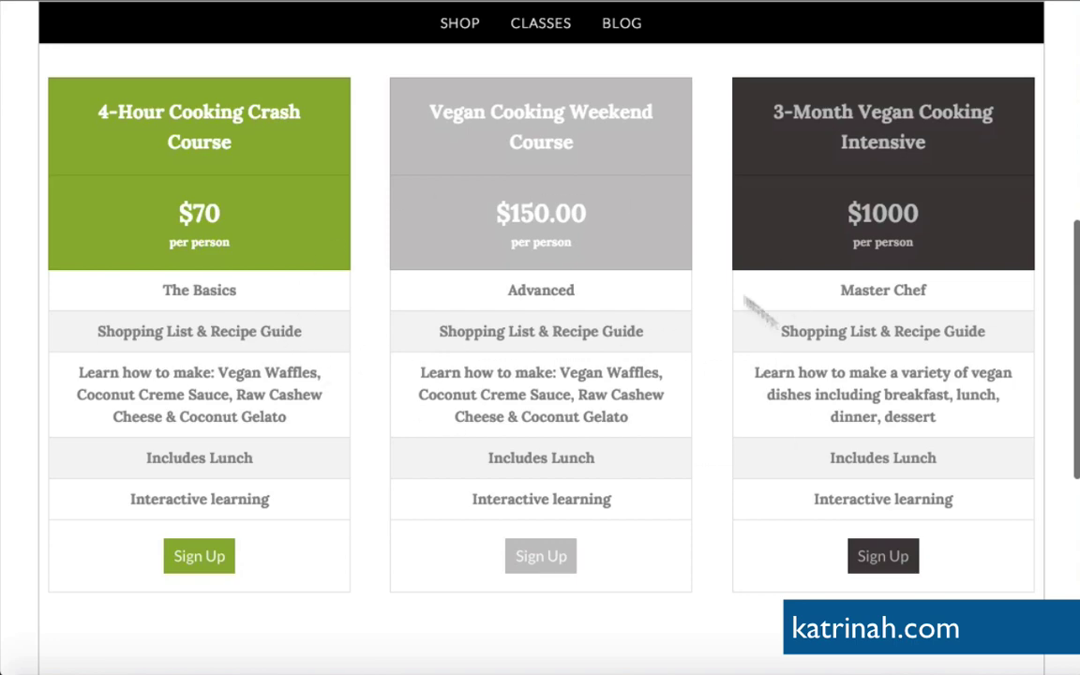
scroll(666, 382, up, 4)
scroll(666, 383, up, 2)
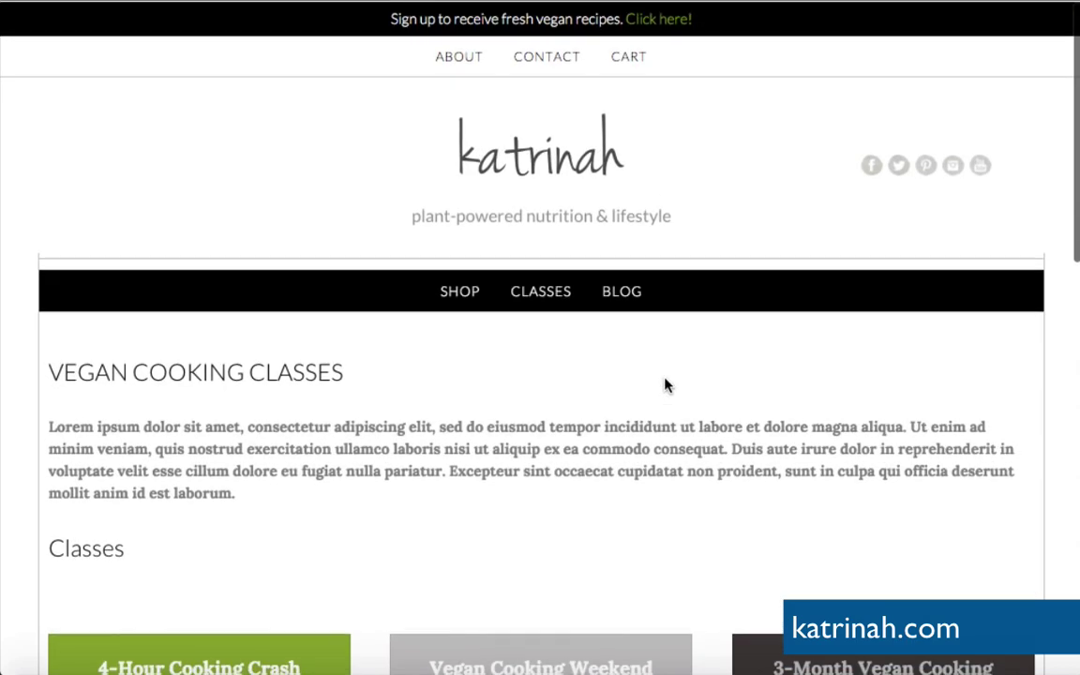
click(456, 58)
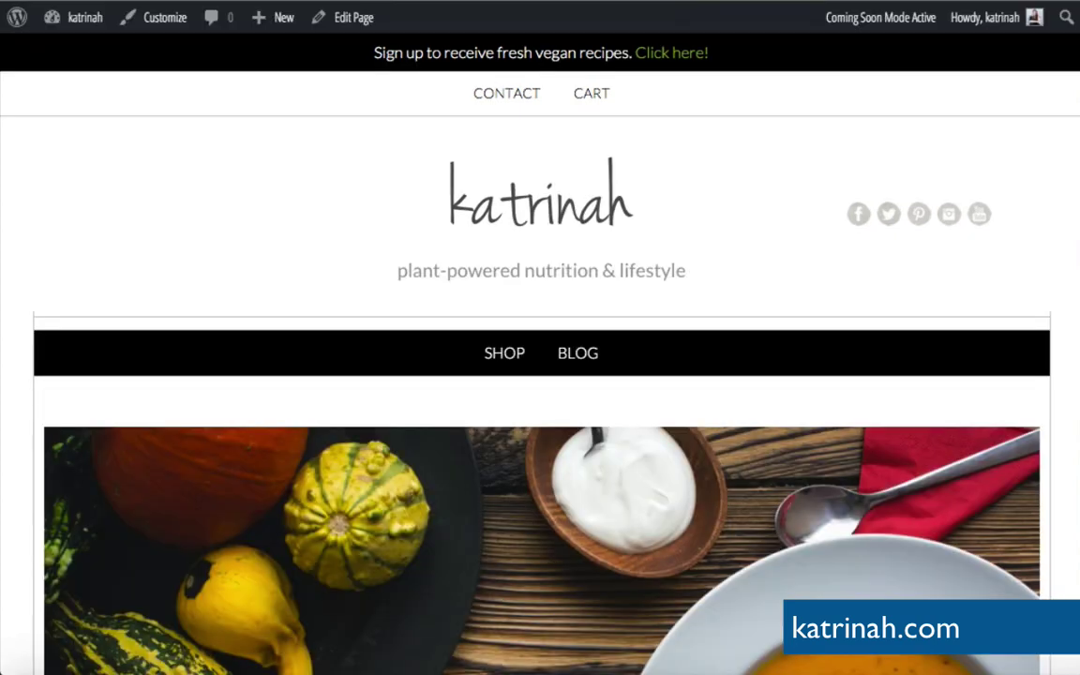
- Go to the Dashboard and start a new page from the + New menu
mouse_move(87, 22)
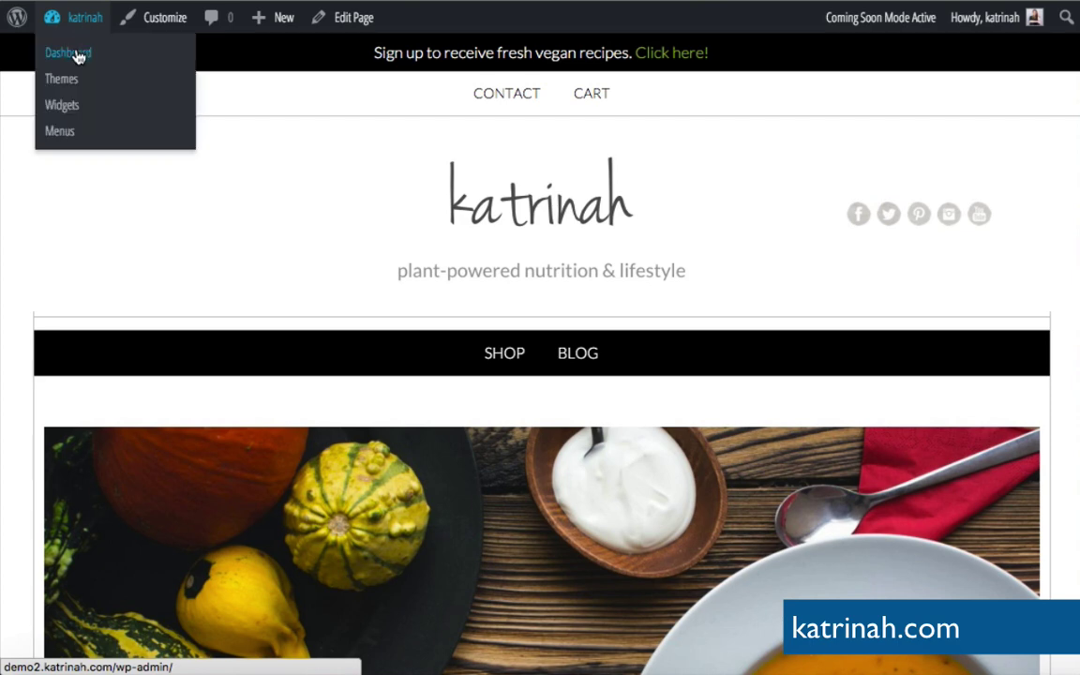
click(79, 56)
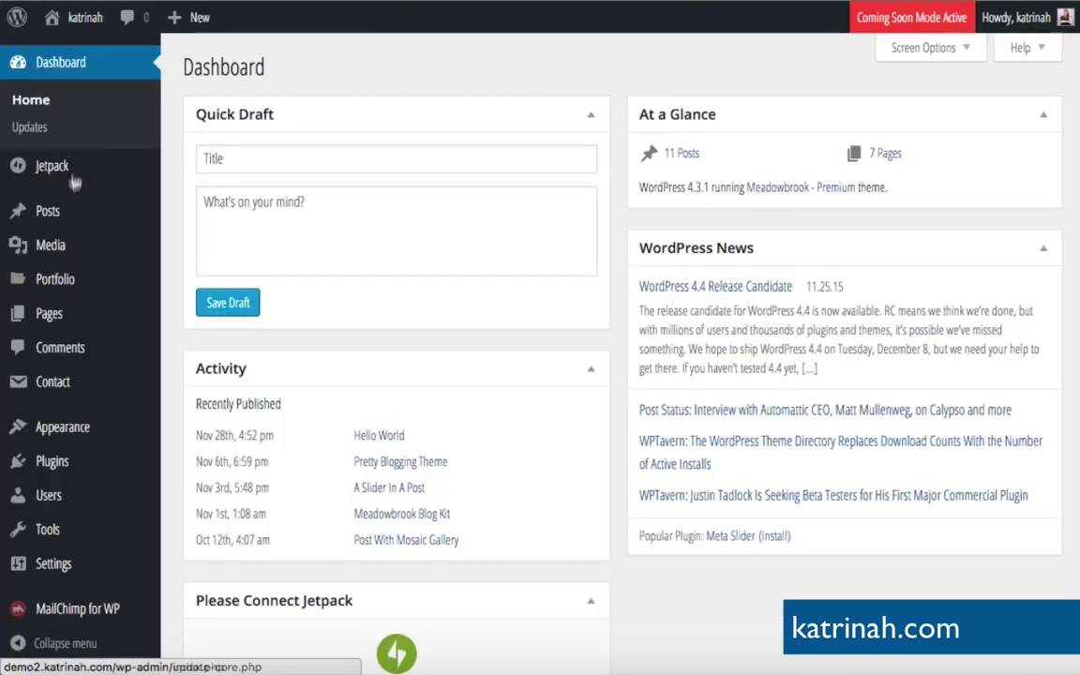
mouse_move(48, 314)
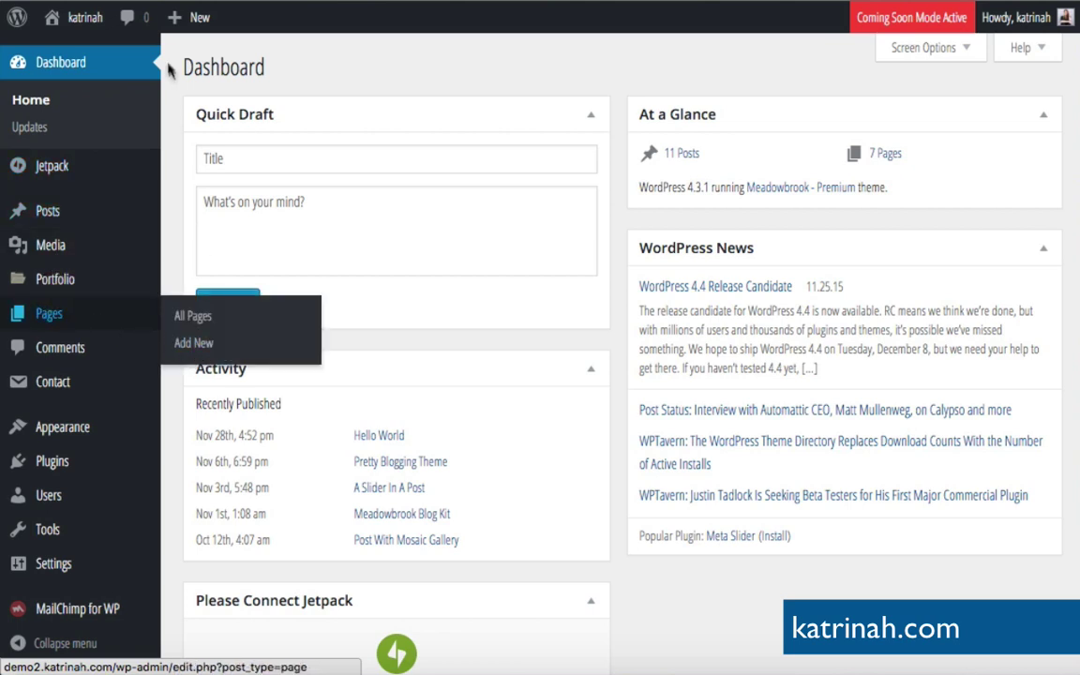
mouse_move(192, 18)
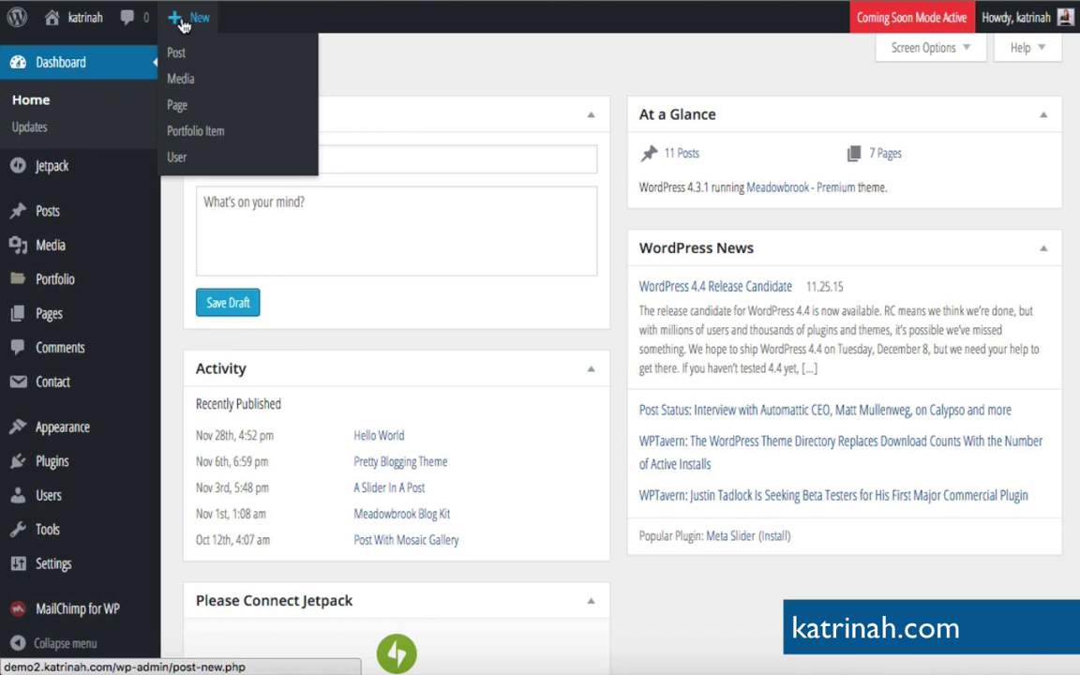
click(184, 114)
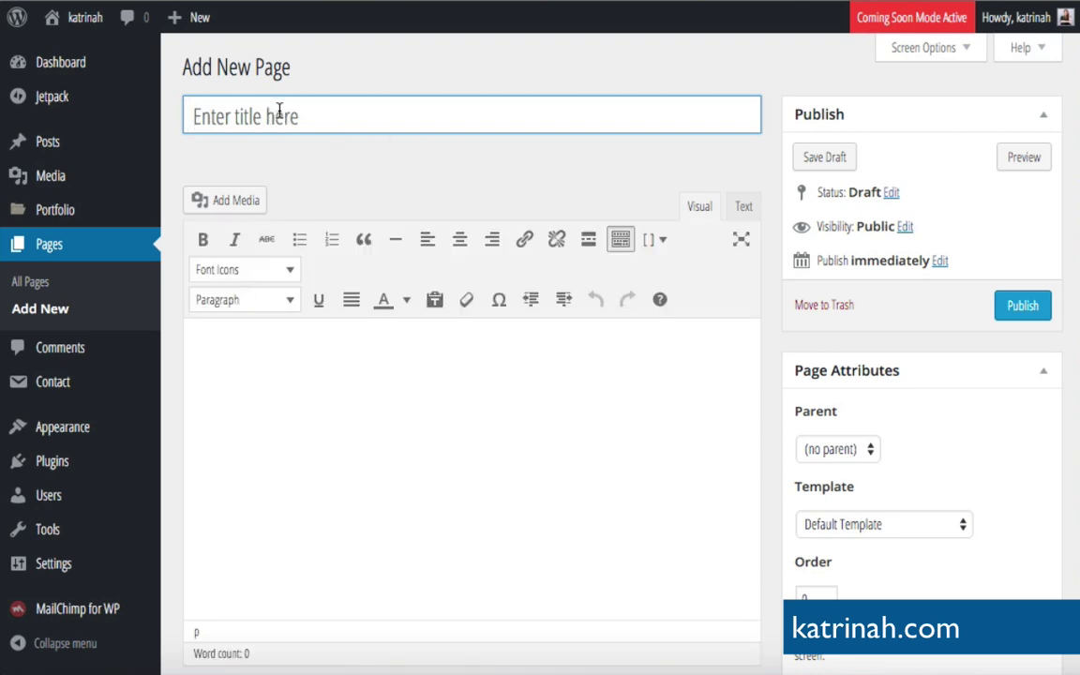
- Title the new page 'About' and paste the Lorem ipsum paragraphs into its body
text(About)
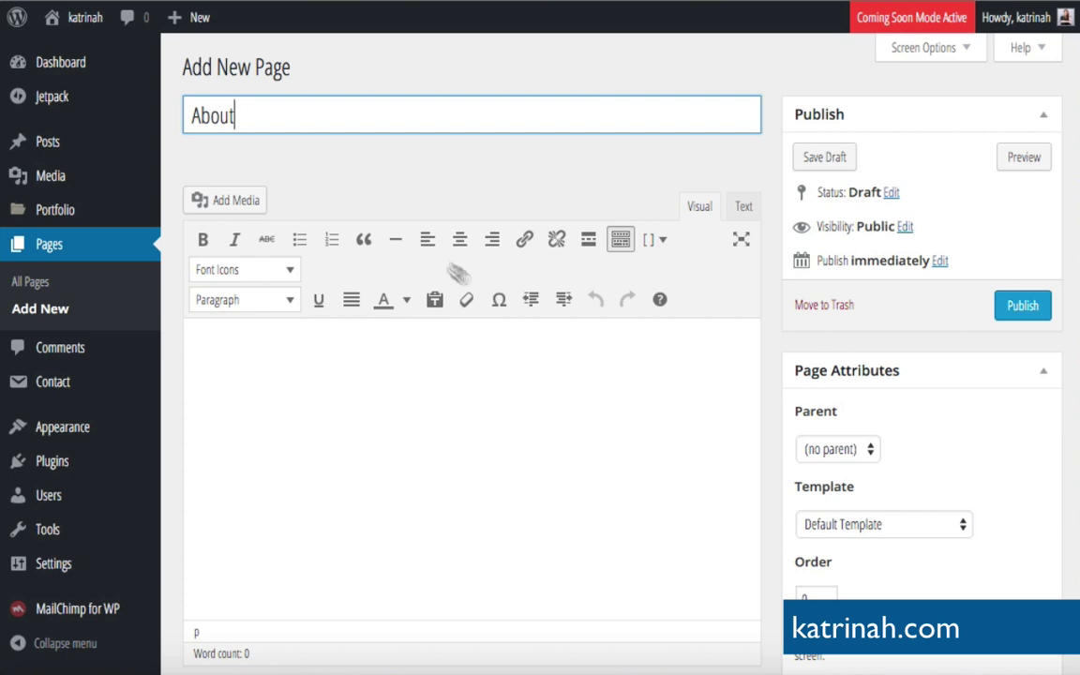
click(290, 361)
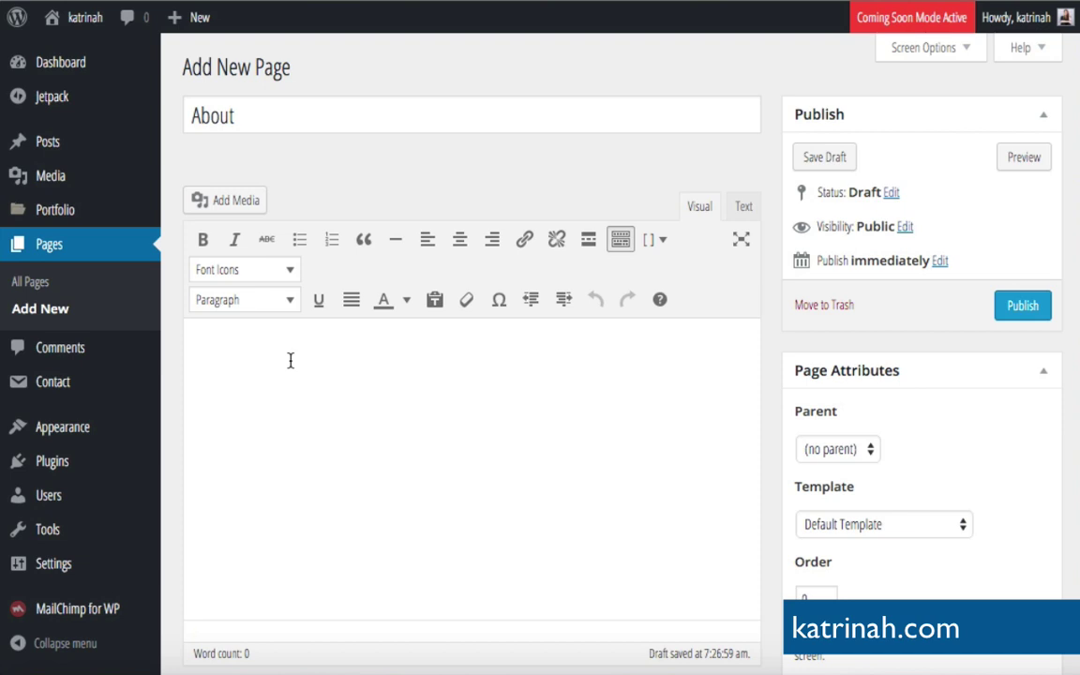
key(ctrl+v)
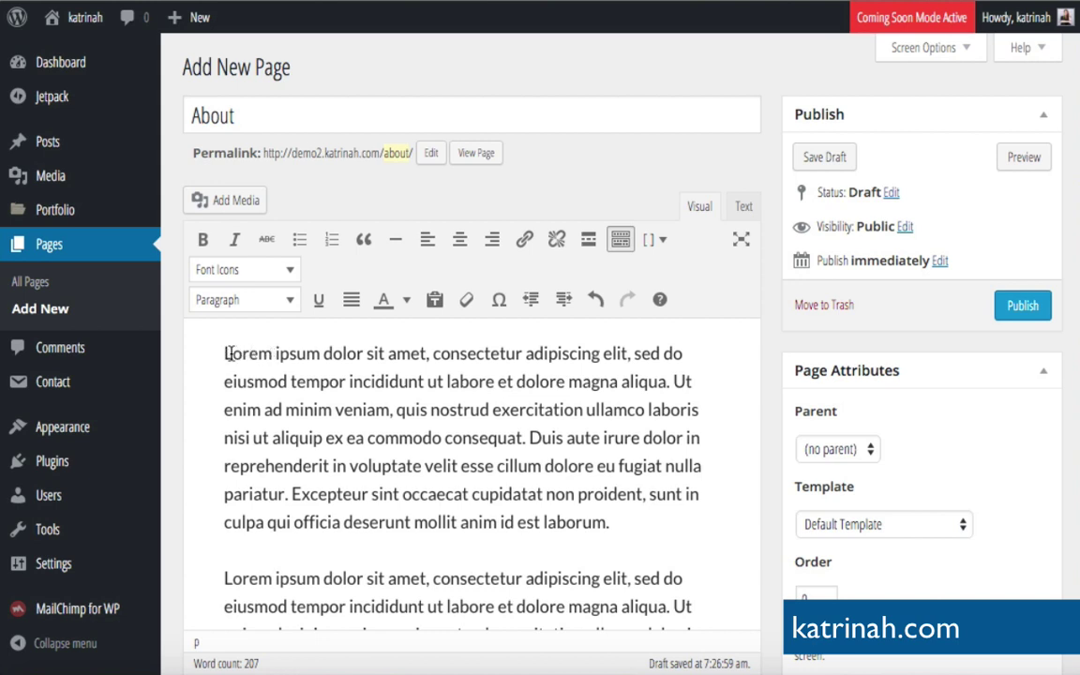
- Upload the portrait pic.jpg from the computer through Add Media's Upload Files tab
click(230, 208)
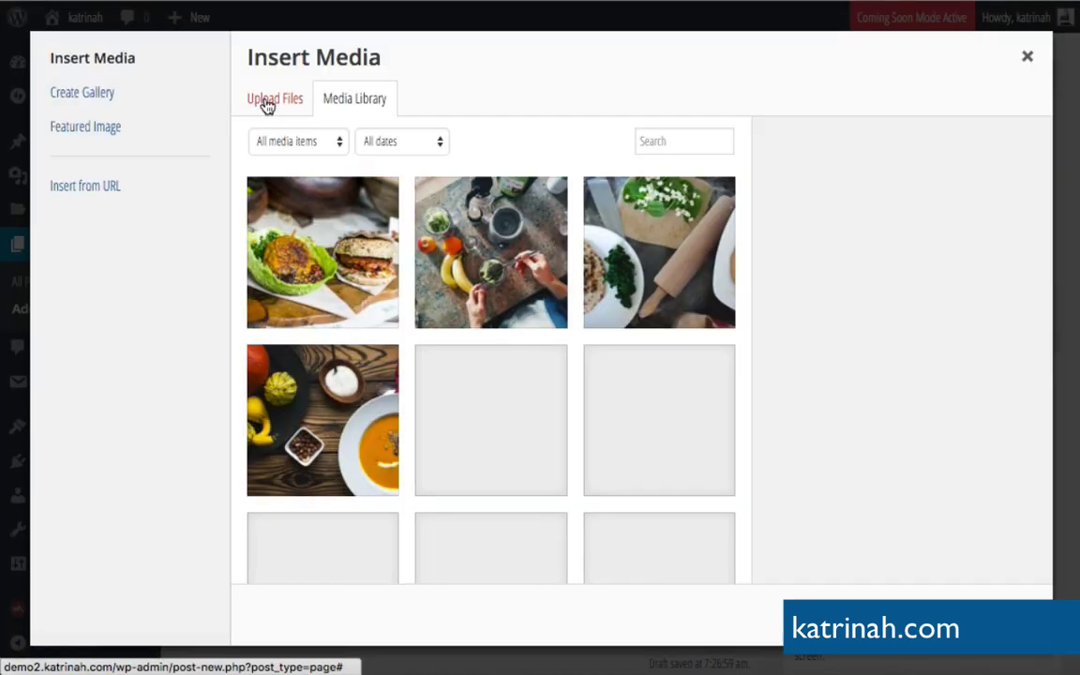
click(266, 102)
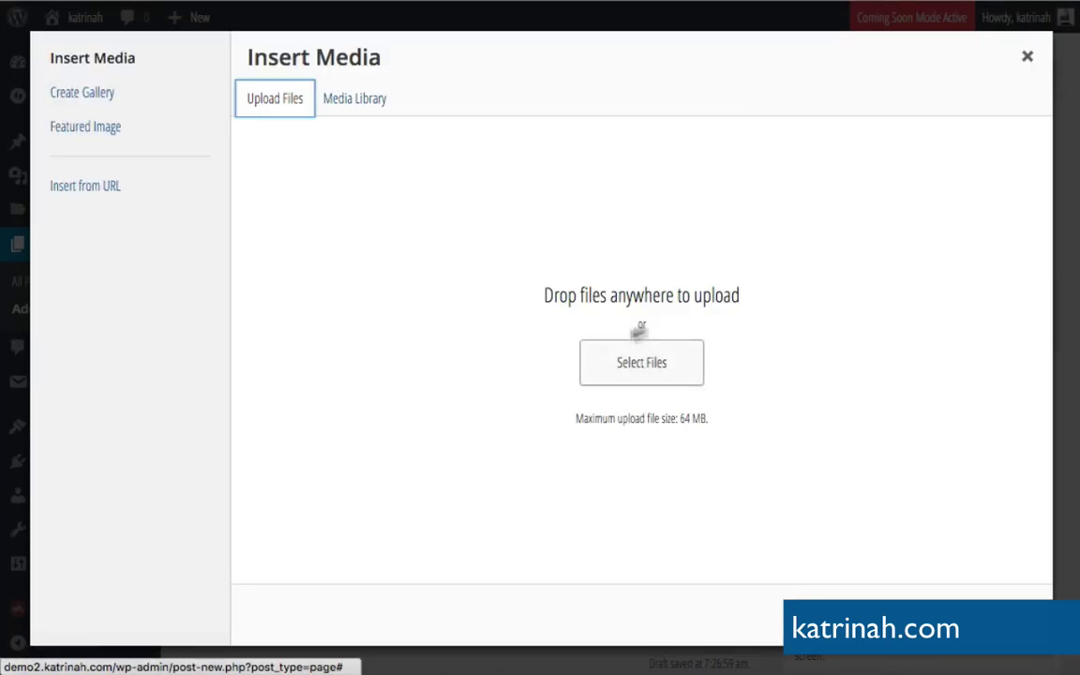
click(641, 365)
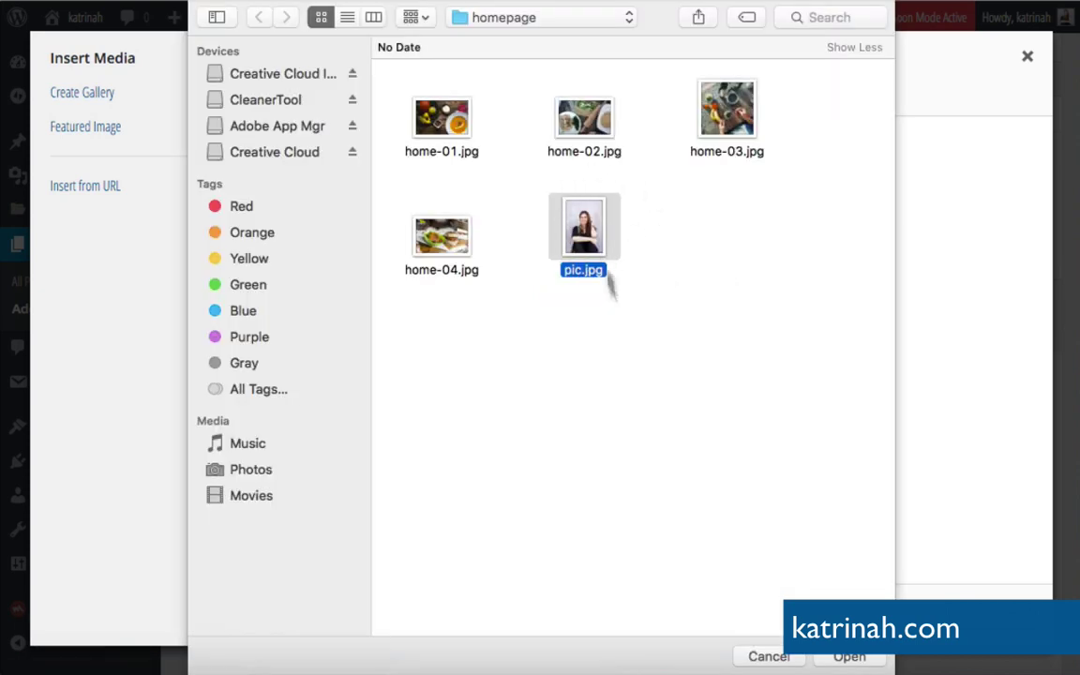
click(849, 657)
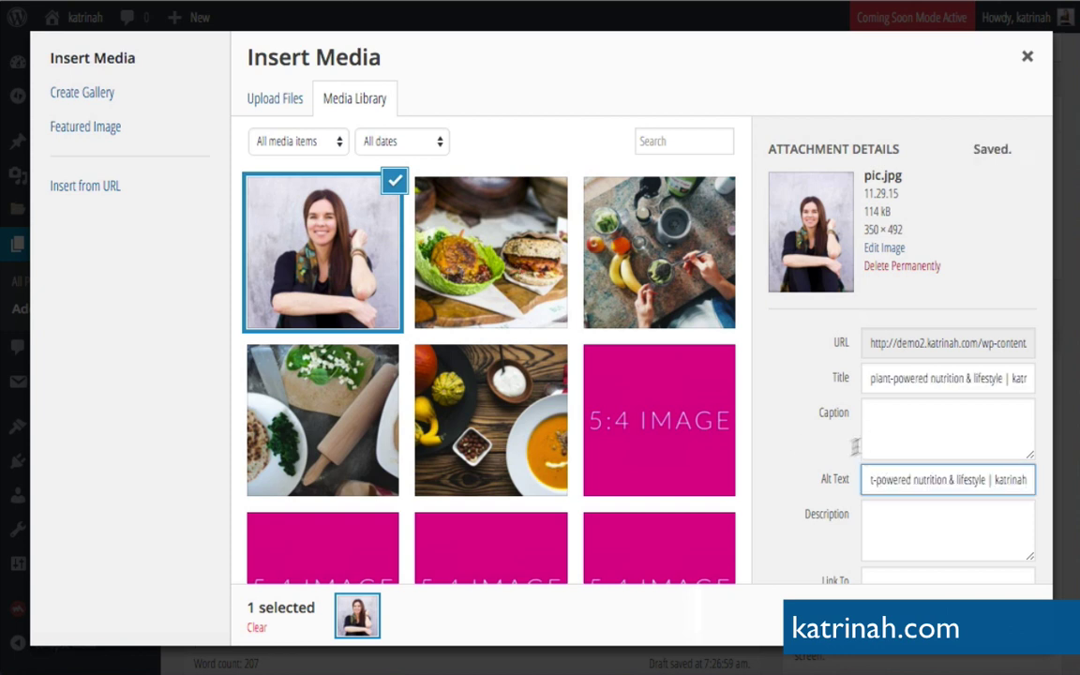
- Insert the portrait aligned Right, linked to None, at Full Size 350 × 492
scroll(835, 473, down, 3)
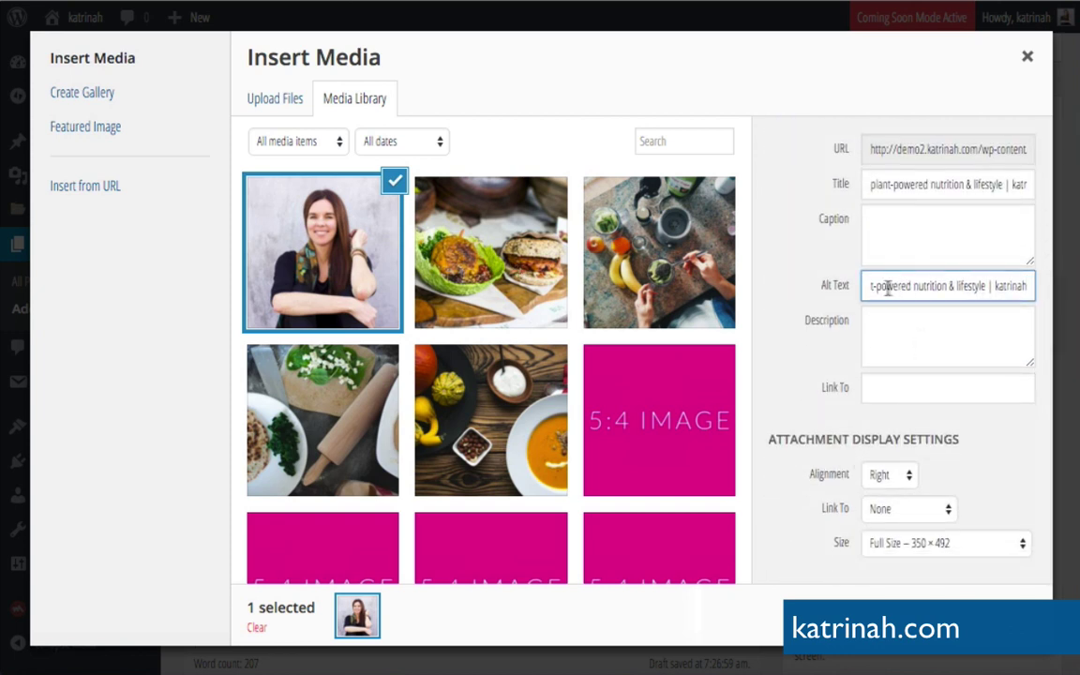
click(882, 476)
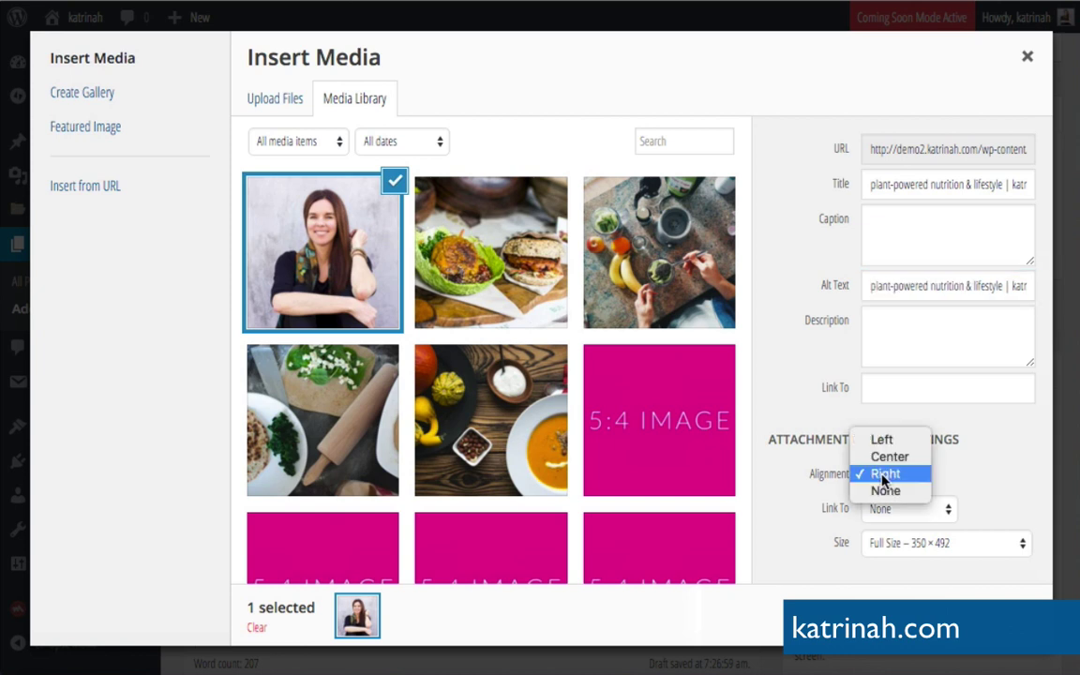
click(884, 476)
click(896, 510)
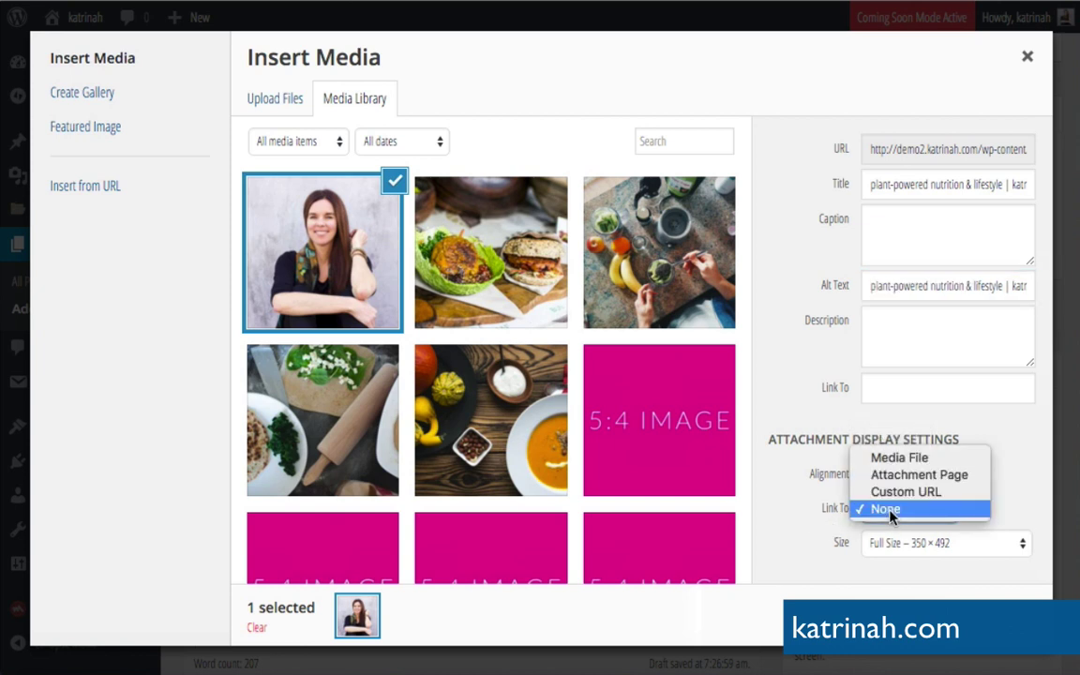
click(887, 511)
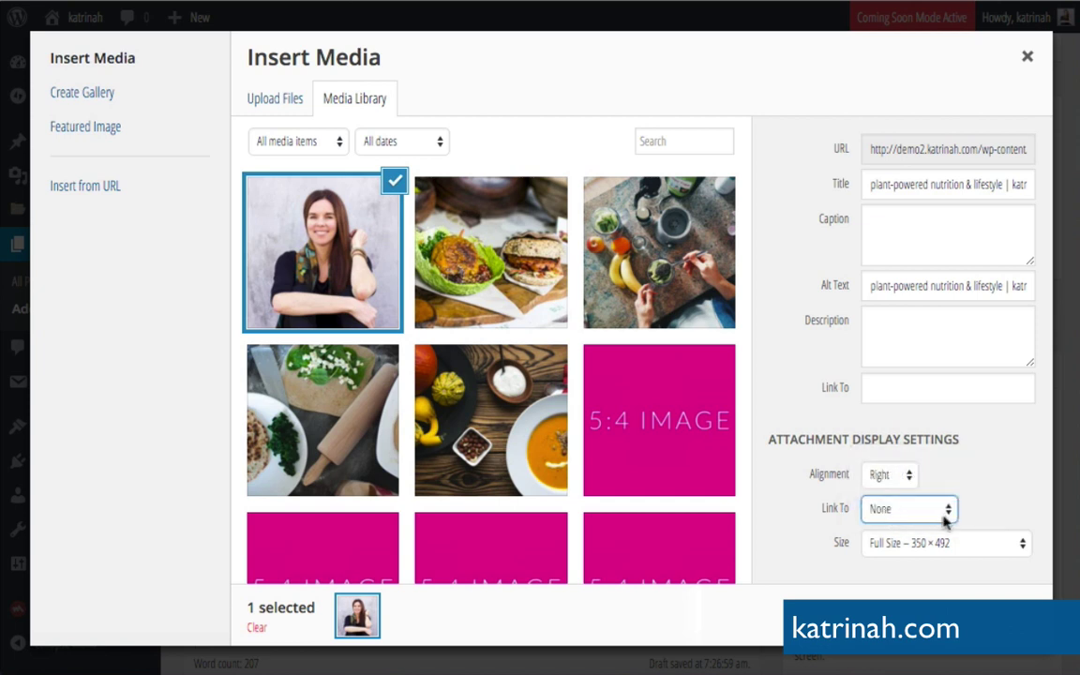
click(892, 549)
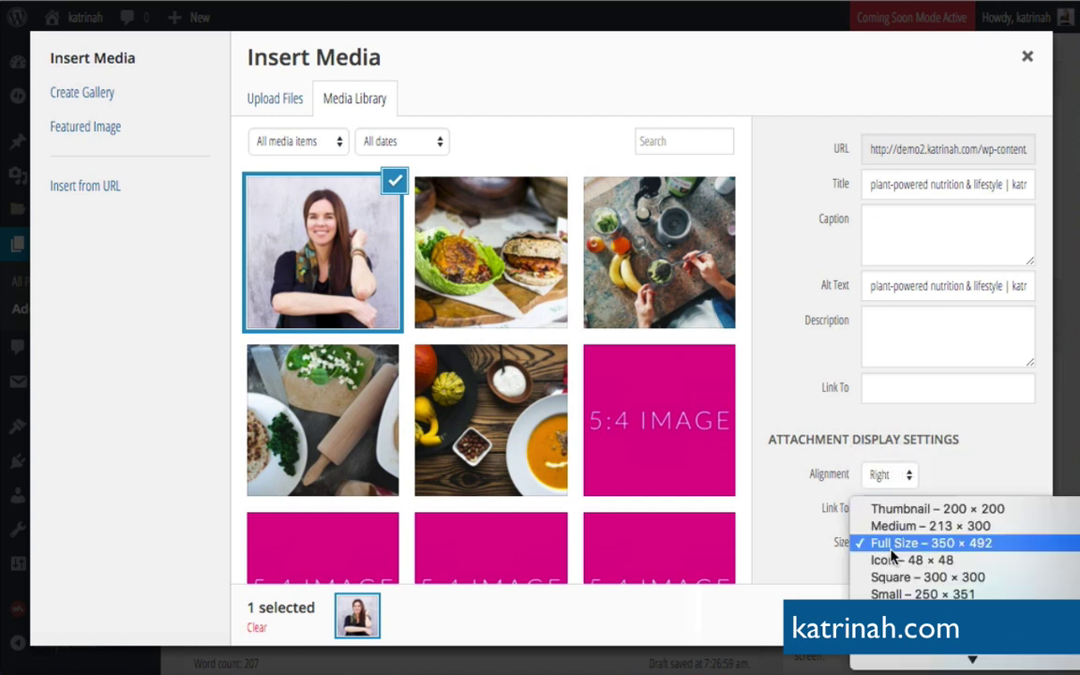
click(933, 544)
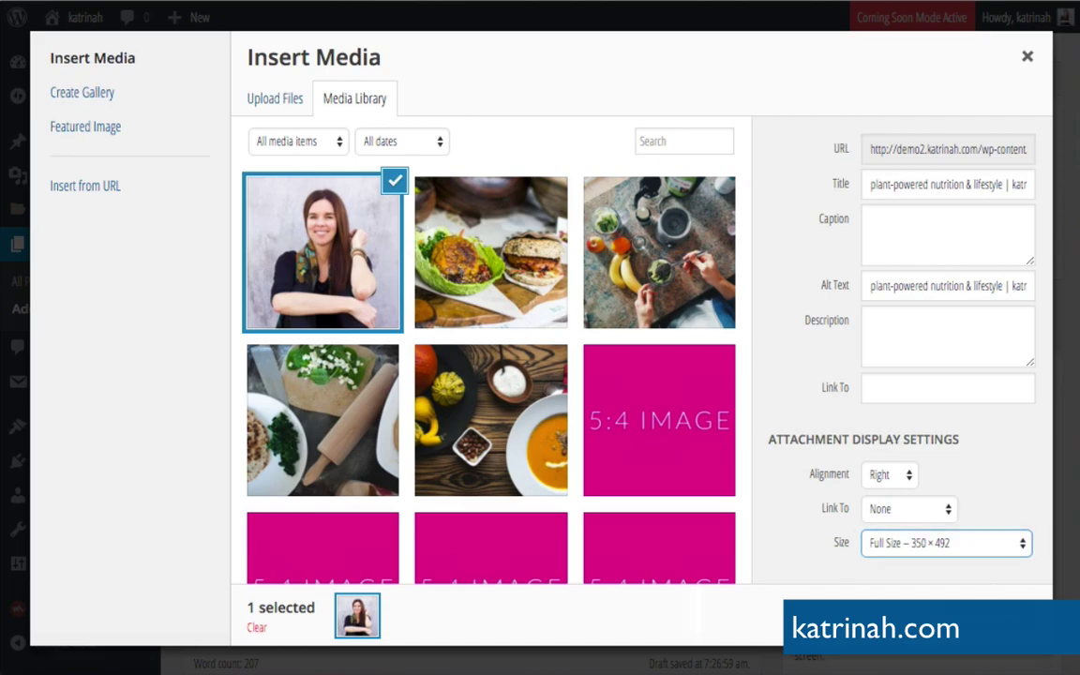
click(984, 616)
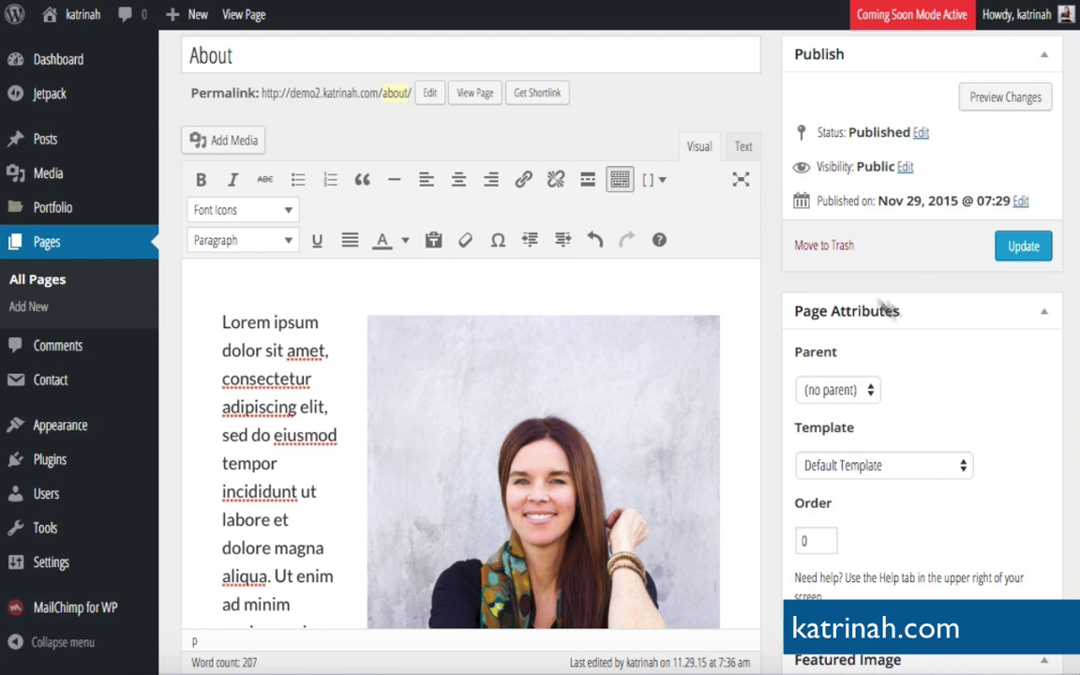
- Update the About page and view it live with the portrait beside the Lorem ipsum text
click(1023, 247)
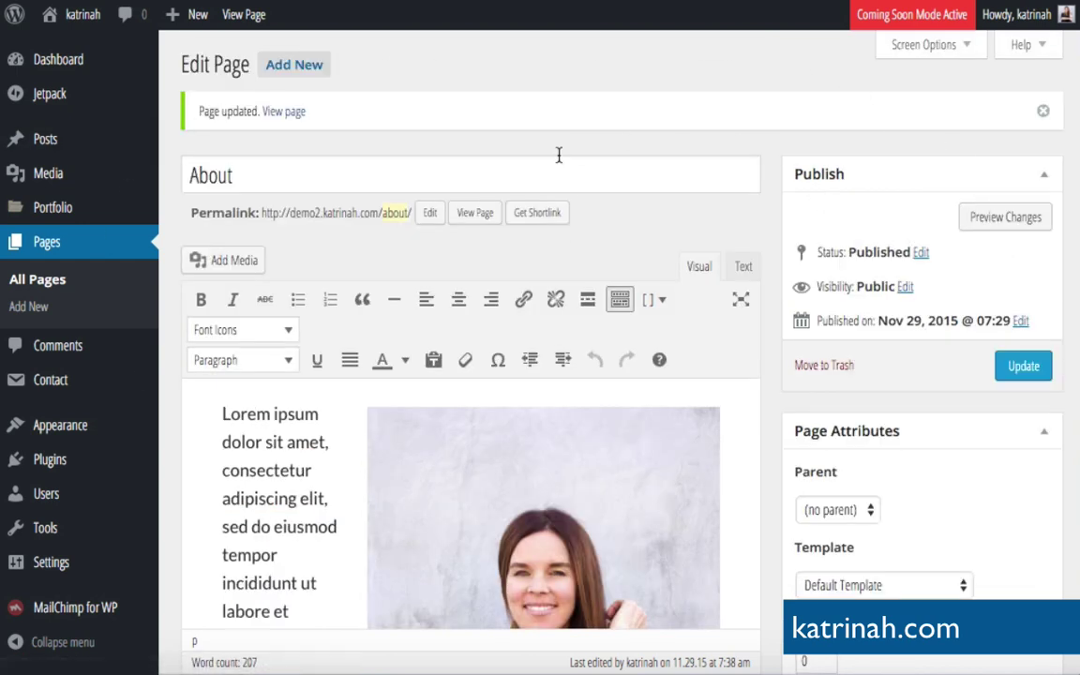
click(476, 213)
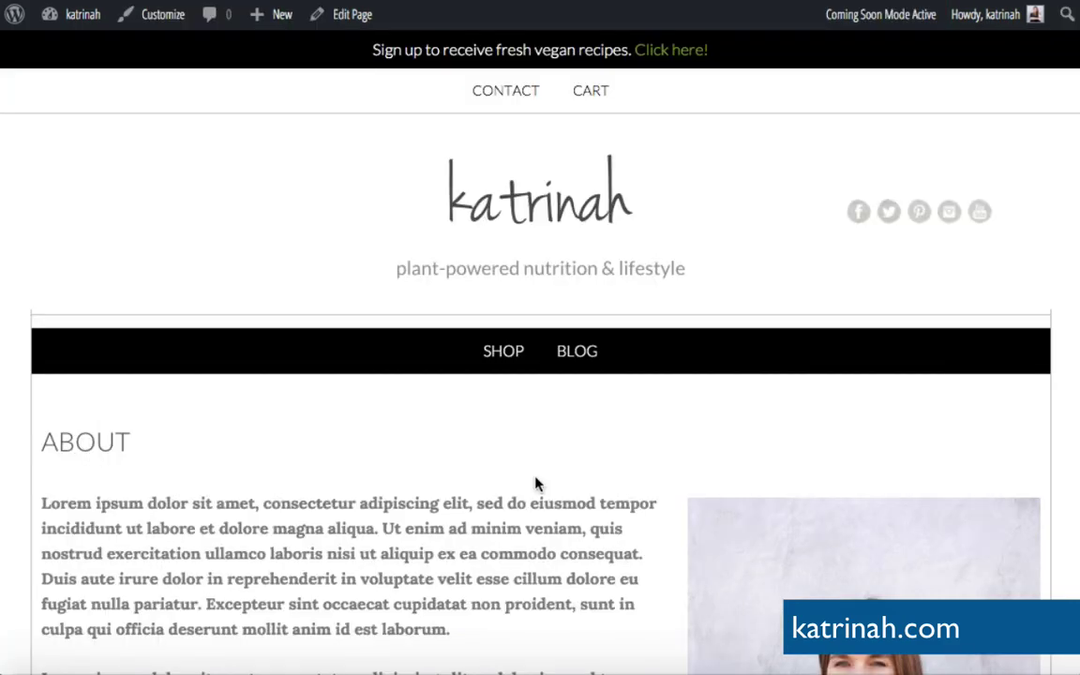
scroll(536, 482, down, 3)
scroll(535, 482, down, 5)
scroll(536, 479, up, 10)
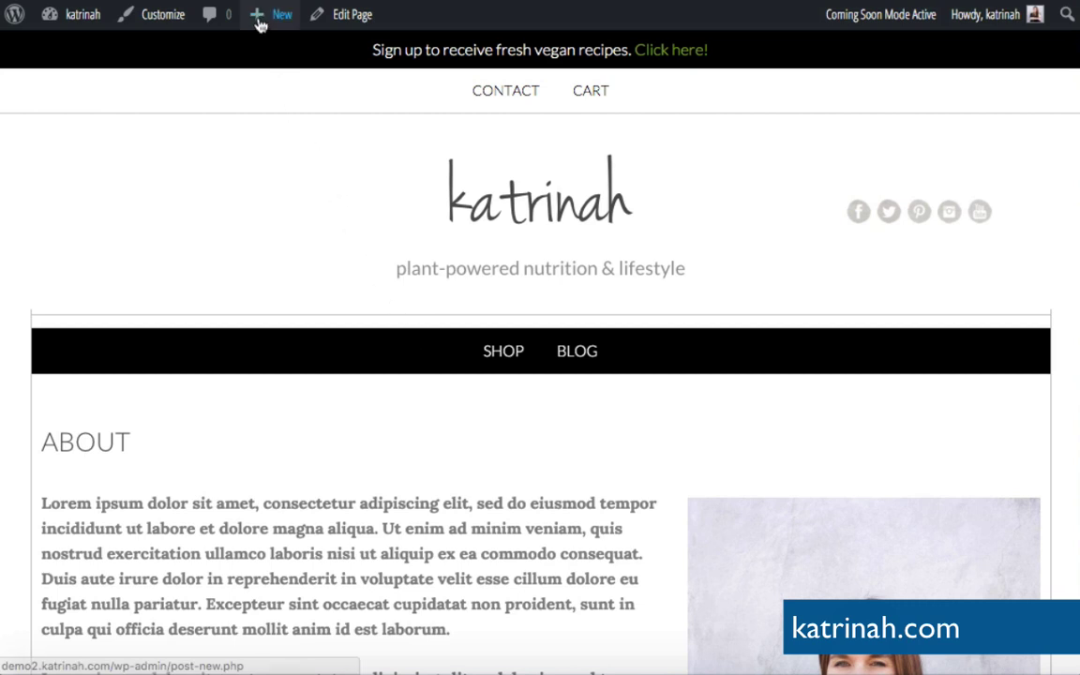
- Create a new page titled 'Vegan Cooking Classes' and paste a Lorem ipsum paragraph into its body
mouse_move(248, 19)
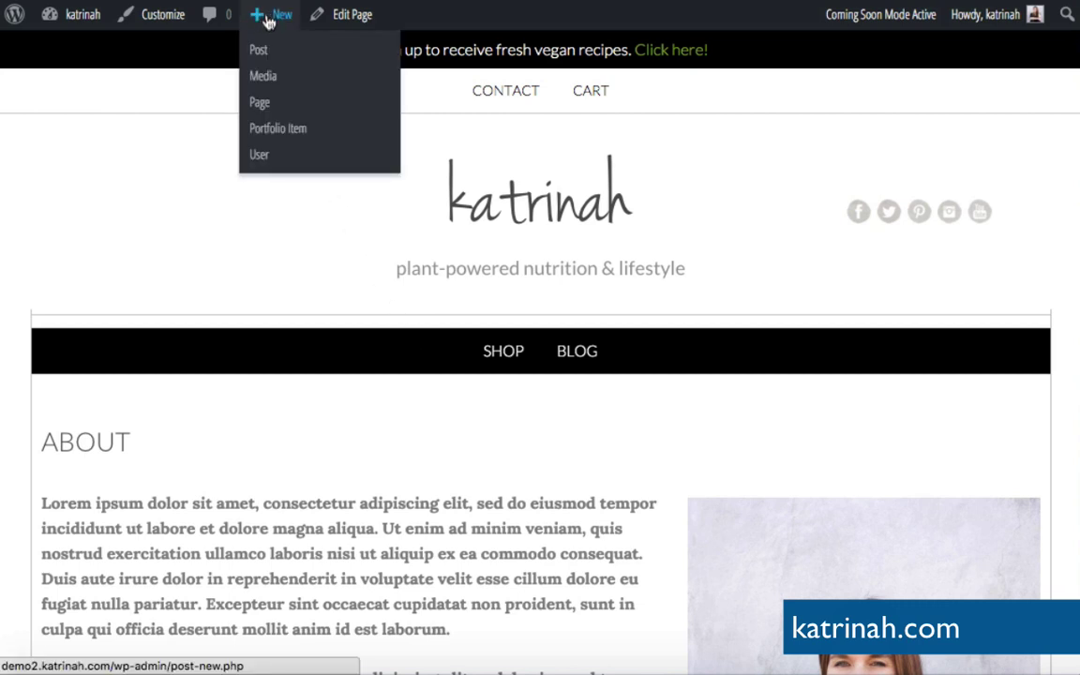
click(262, 105)
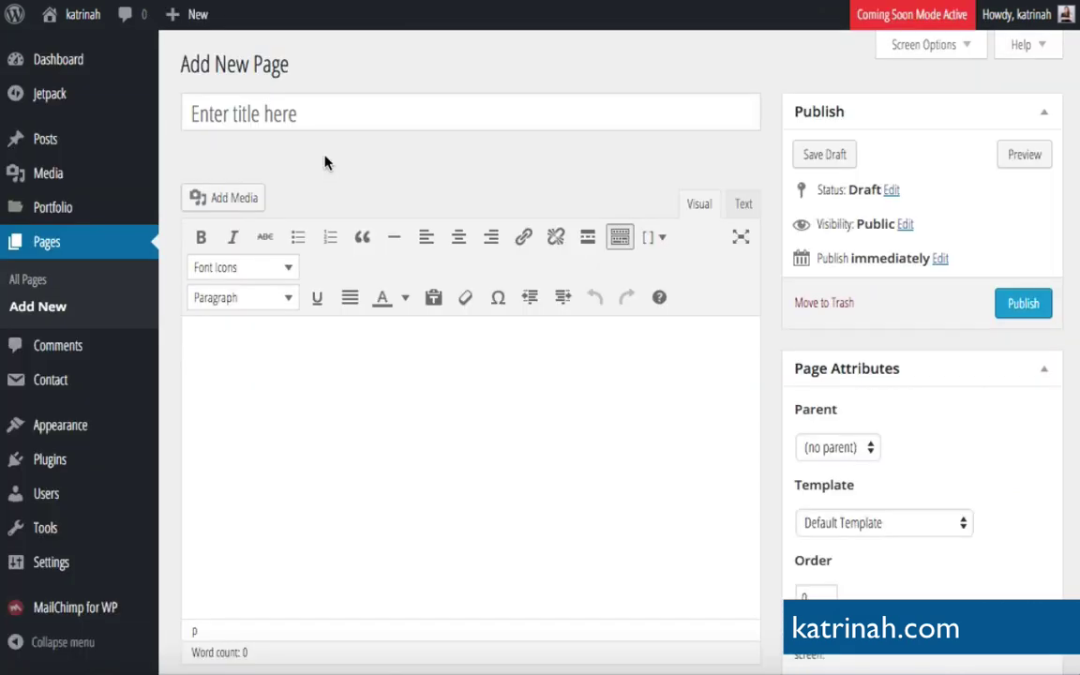
click(219, 113)
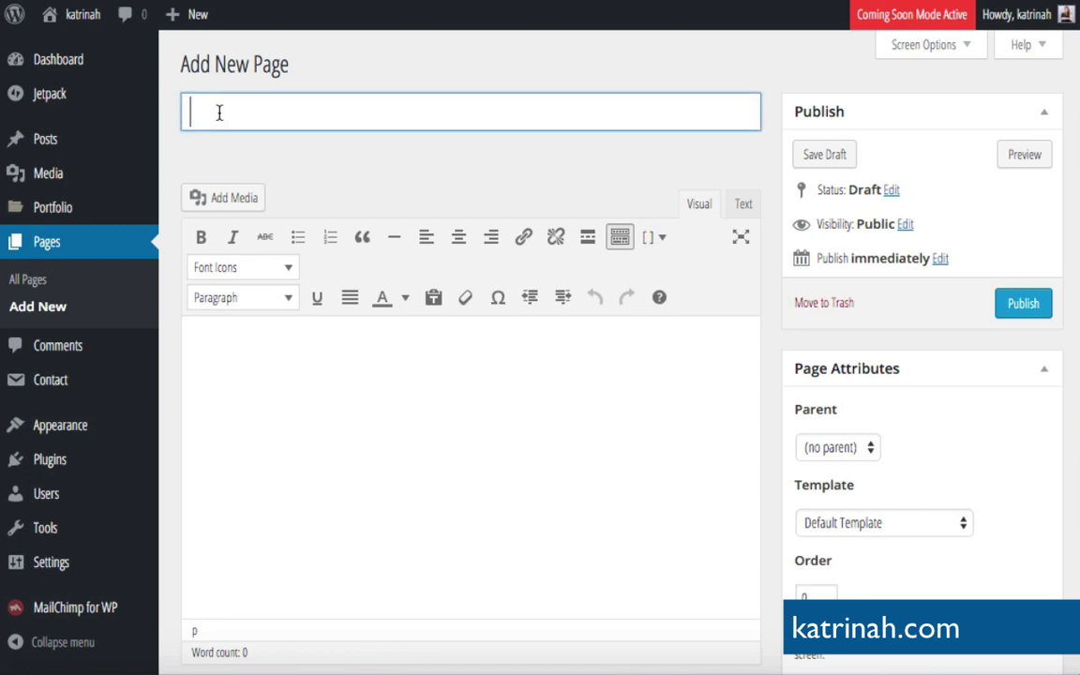
text(Vegan Cooking Classes)
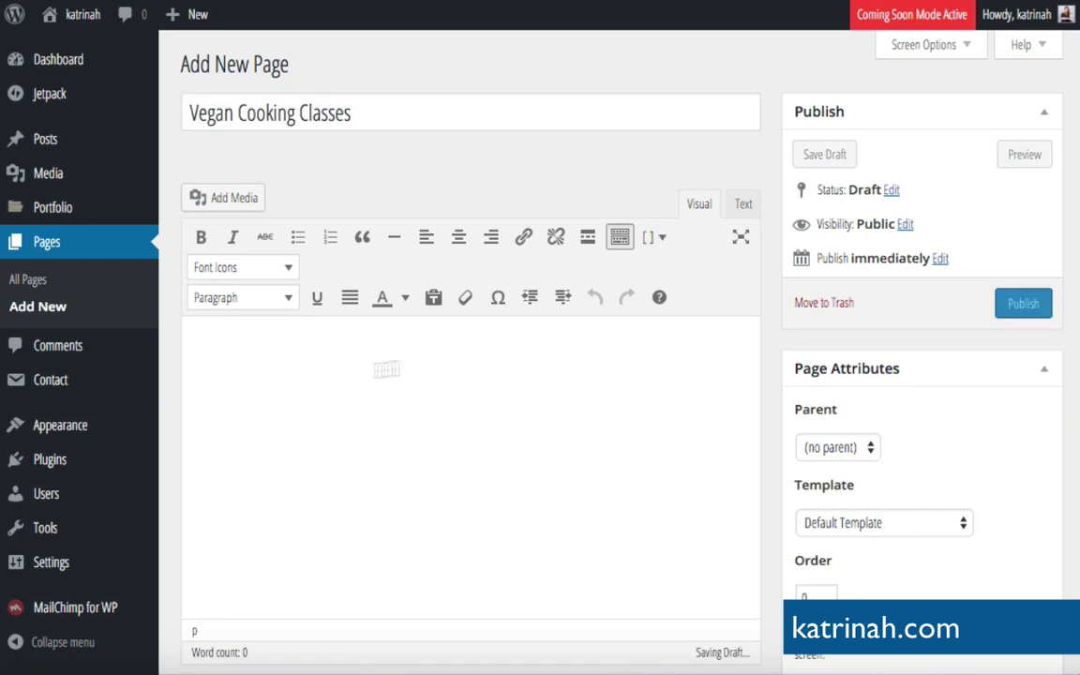
click(499, 374)
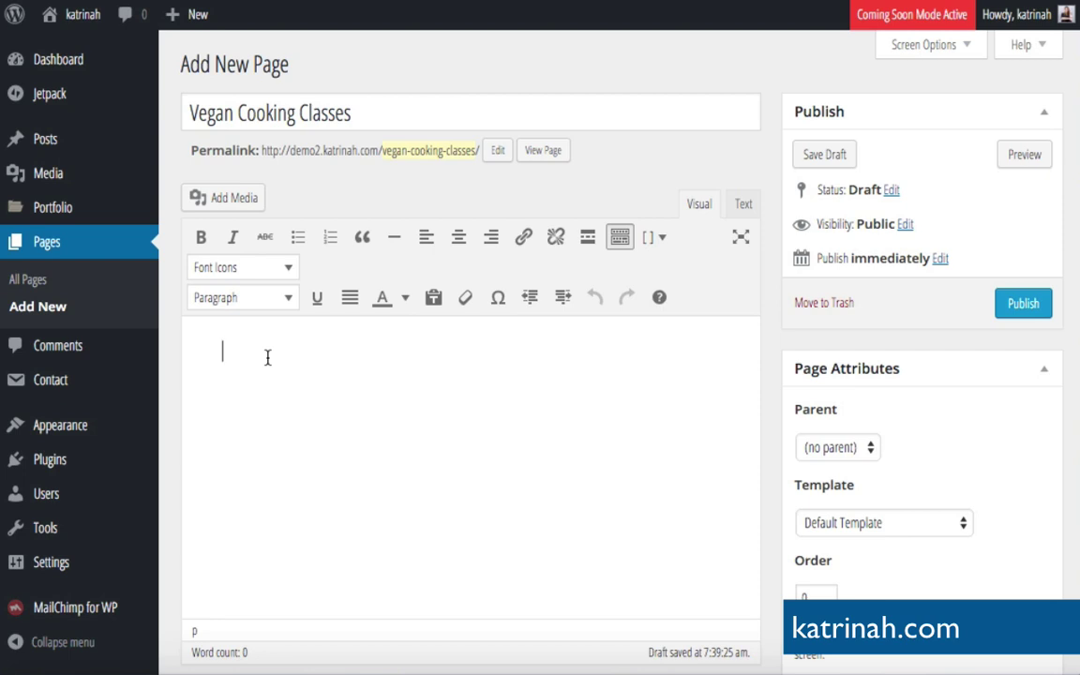
text(Lorem ipsum dolor sit amet, consectetur adipiscing elit, sed do eiusmod tempor incididunt ut labore et dolore magna aliqua. Ut enim ad minim veniam, quis nostrud exercitation ullamco laboris nisi ut aliquip ex ea commodo consequat. Duis aute irure dolor in reprehenderit in voluptate velit esse cillum dolore eu fugiat nulla pariatur. Excepteur sint occaecat cupidatat non proident, sunt in culpa qui officia deserunt mollit anim id est laborum.)
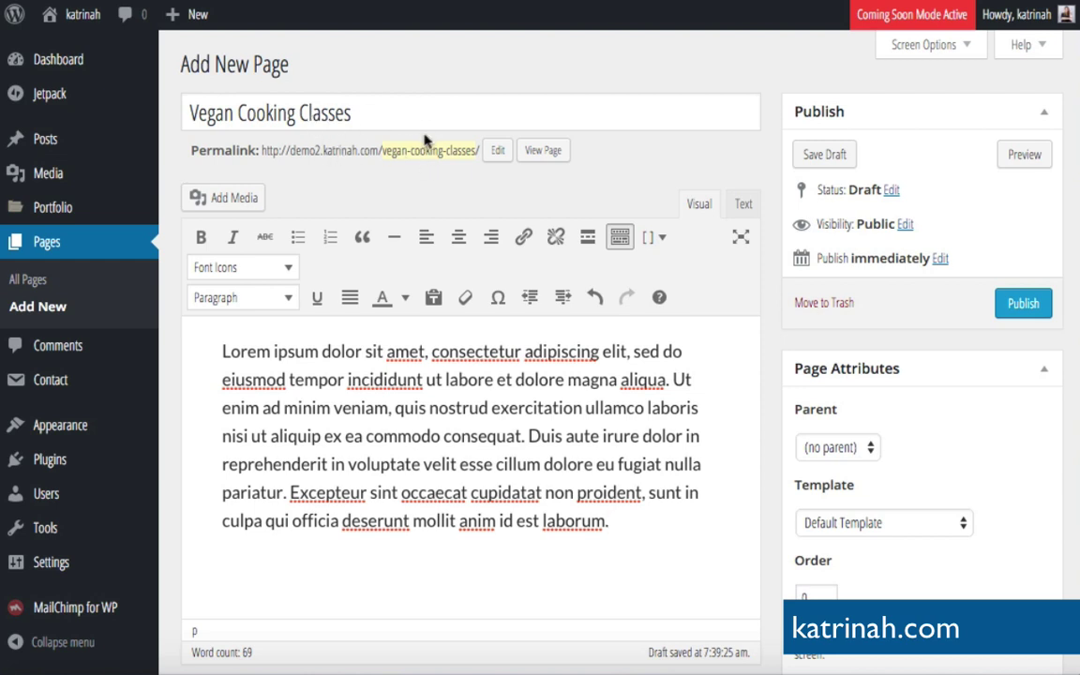
- Trim the permalink slug to 'classes' and add a new empty paragraph after the text
click(496, 150)
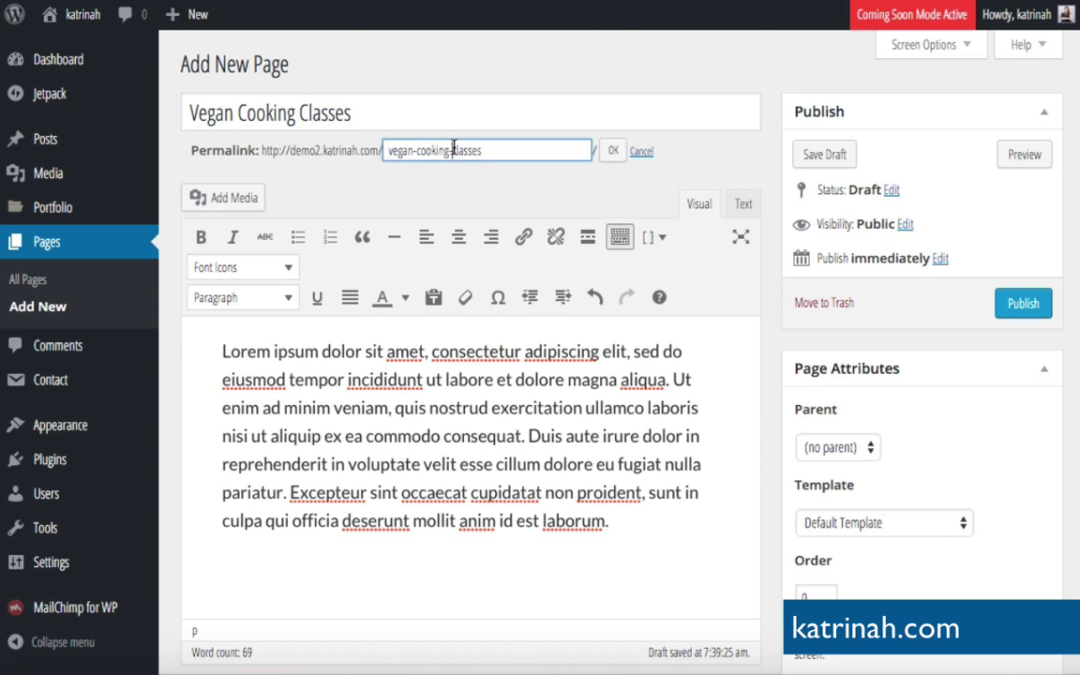
click(446, 150)
key(BackSpace)
key(BackSpace)
key(BackSpace)
key(BackSpace)
key(BackSpace)
key(BackSpace)
key(BackSpace)
key(BackSpace)
key(BackSpace)
key(BackSpace)
key(BackSpace)
key(BackSpace)
key(BackSpace)
key(BackSpace)
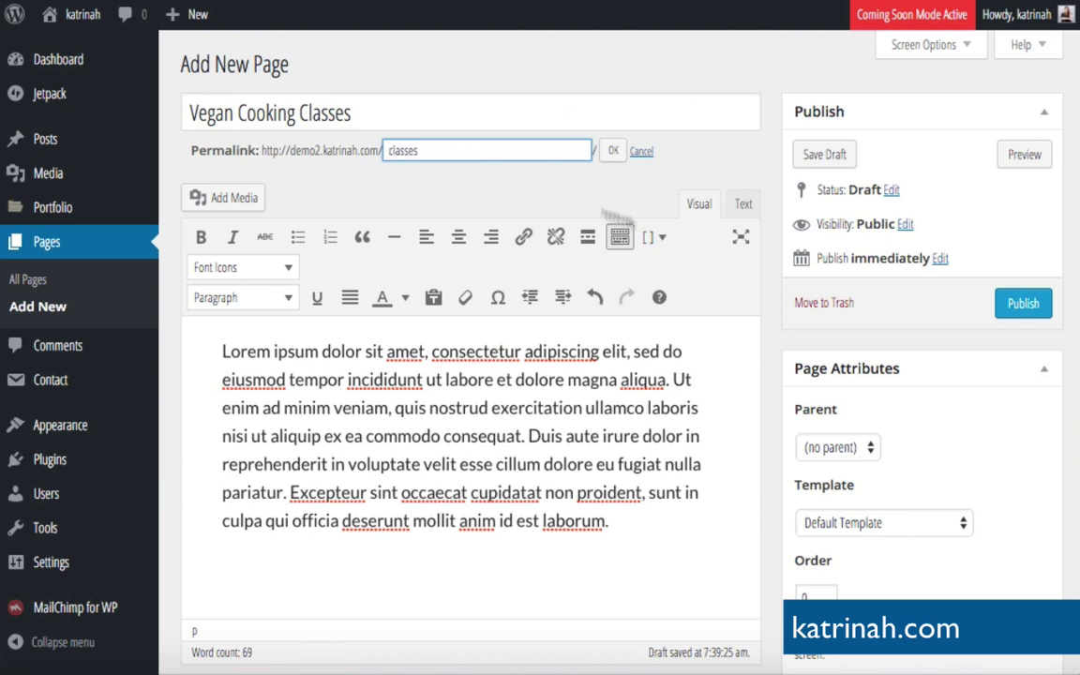
click(611, 152)
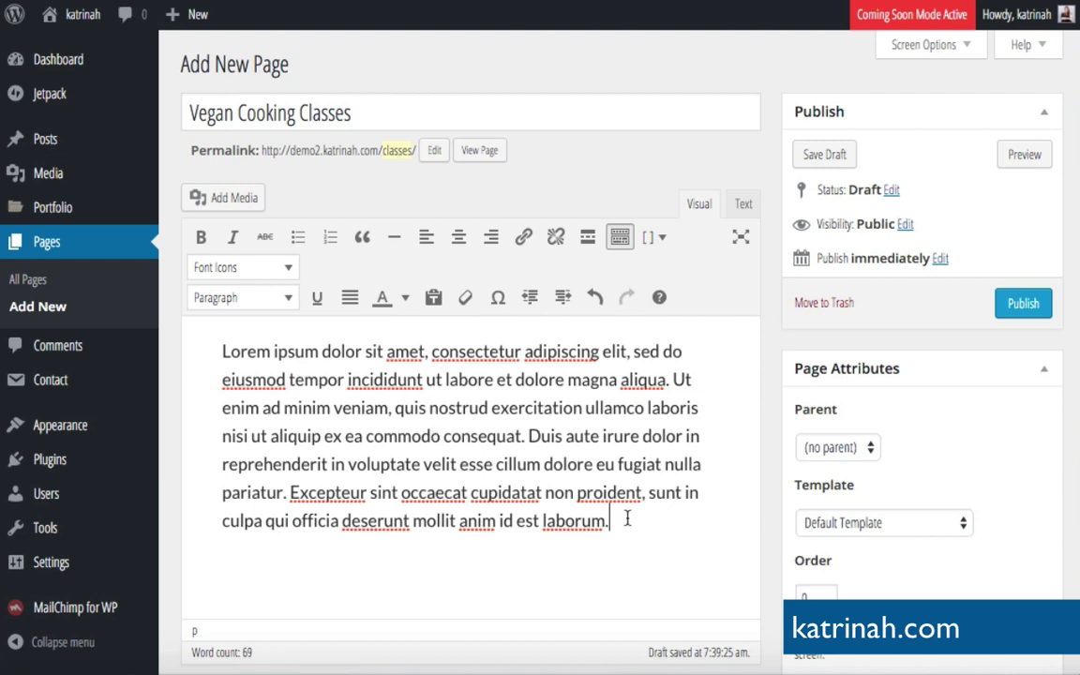
key(Return)
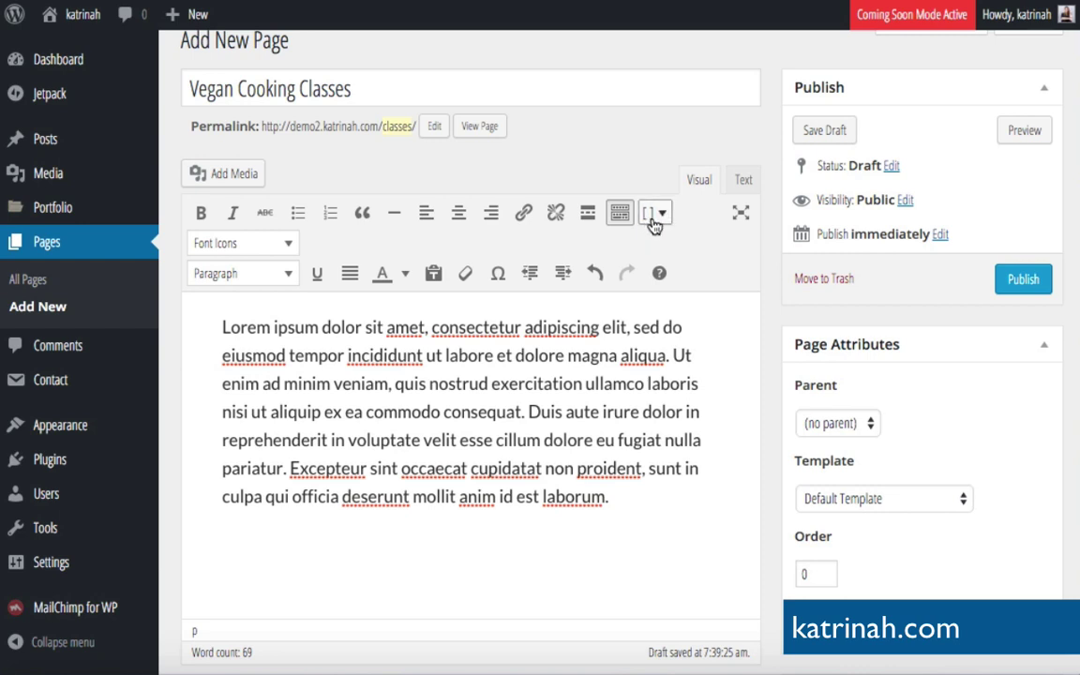
- Insert a shortcode row of three equal one-third columns after the paragraph
click(657, 214)
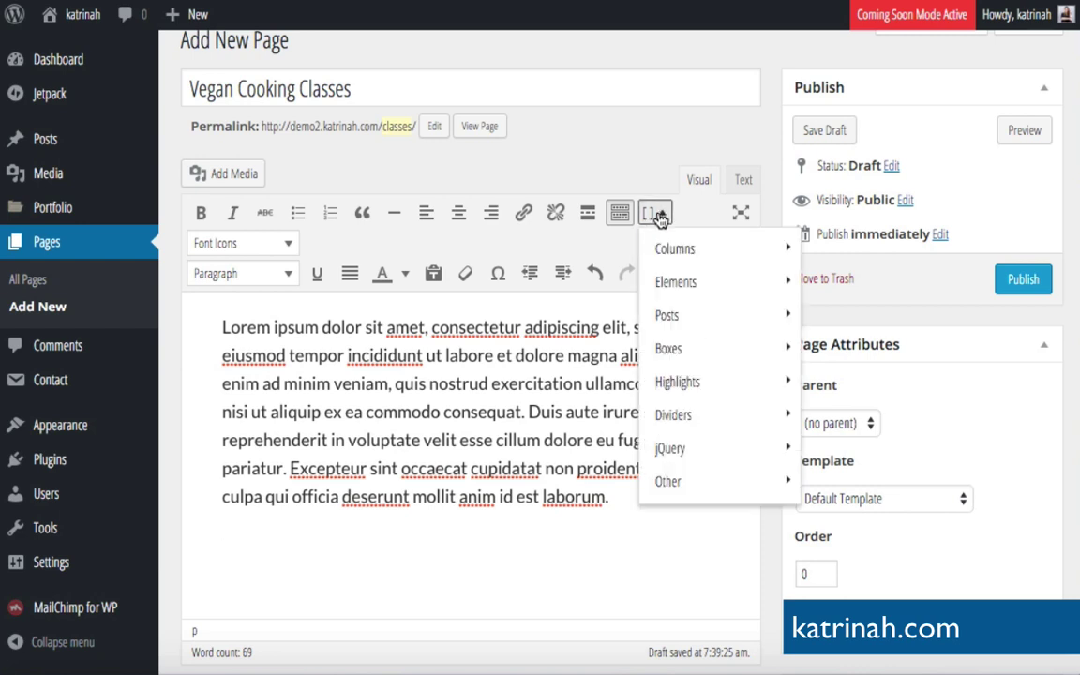
mouse_move(667, 231)
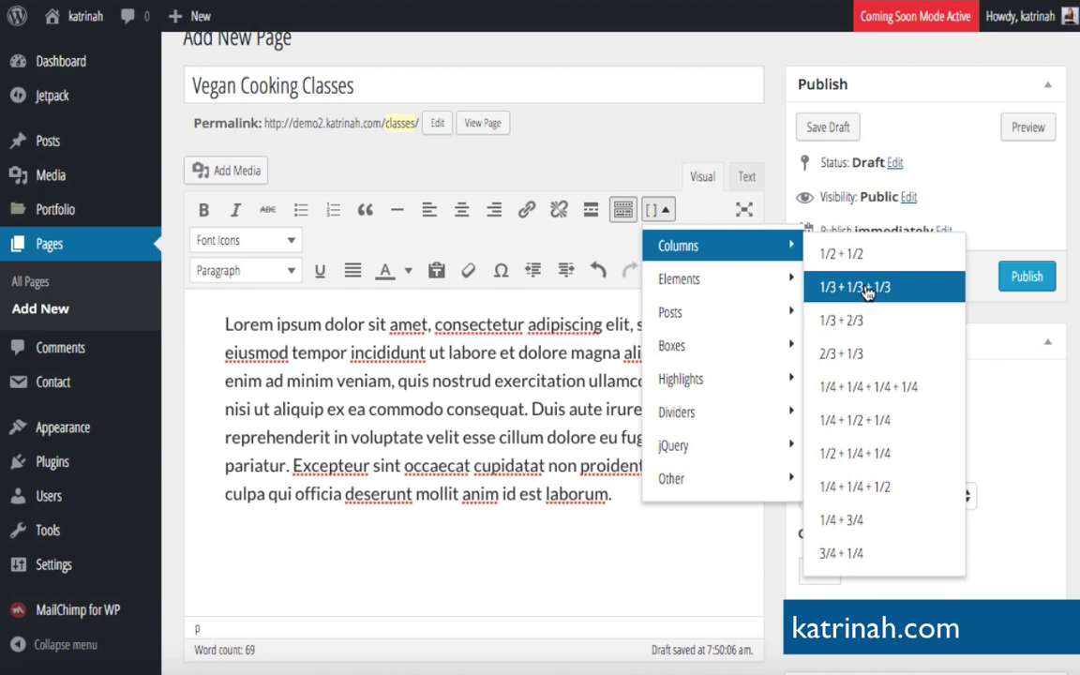
click(868, 292)
scroll(400, 385, down, 3)
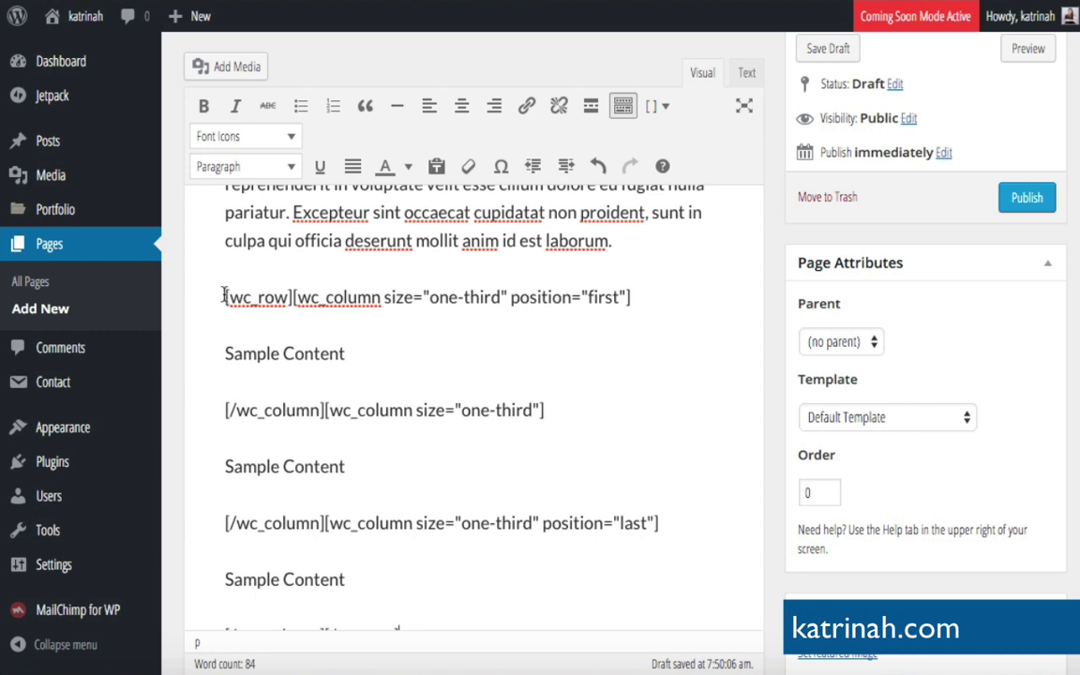
- Put each column's wc_column shortcode on its own line
drag(225, 297, 324, 414)
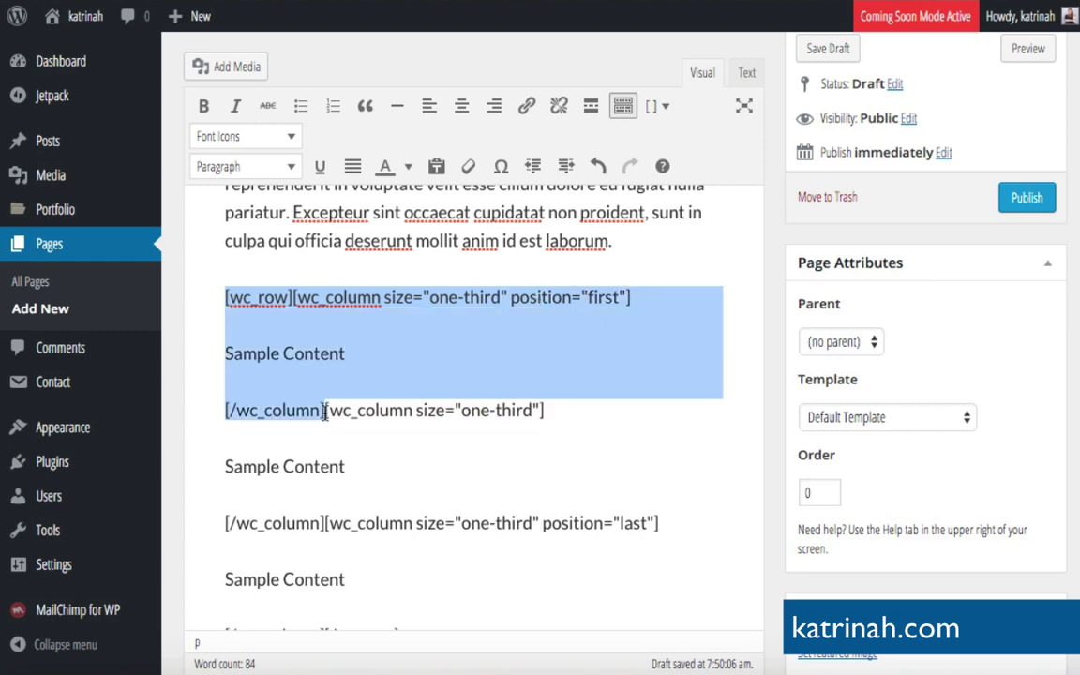
click(325, 414)
key(Return)
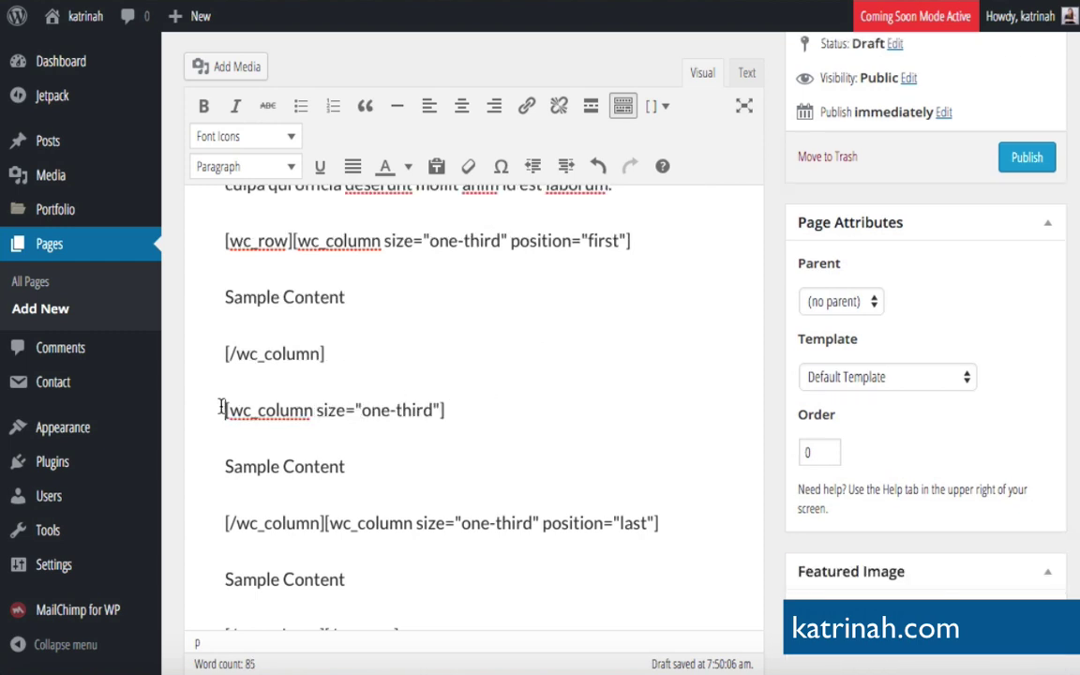
drag(223, 409, 322, 522)
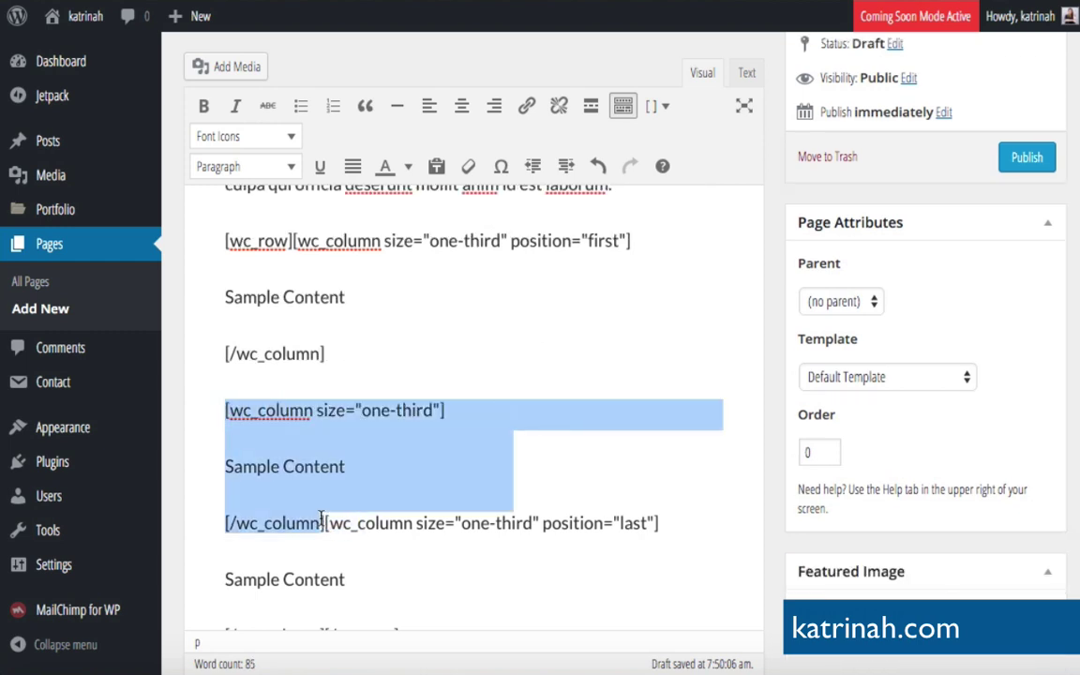
click(324, 526)
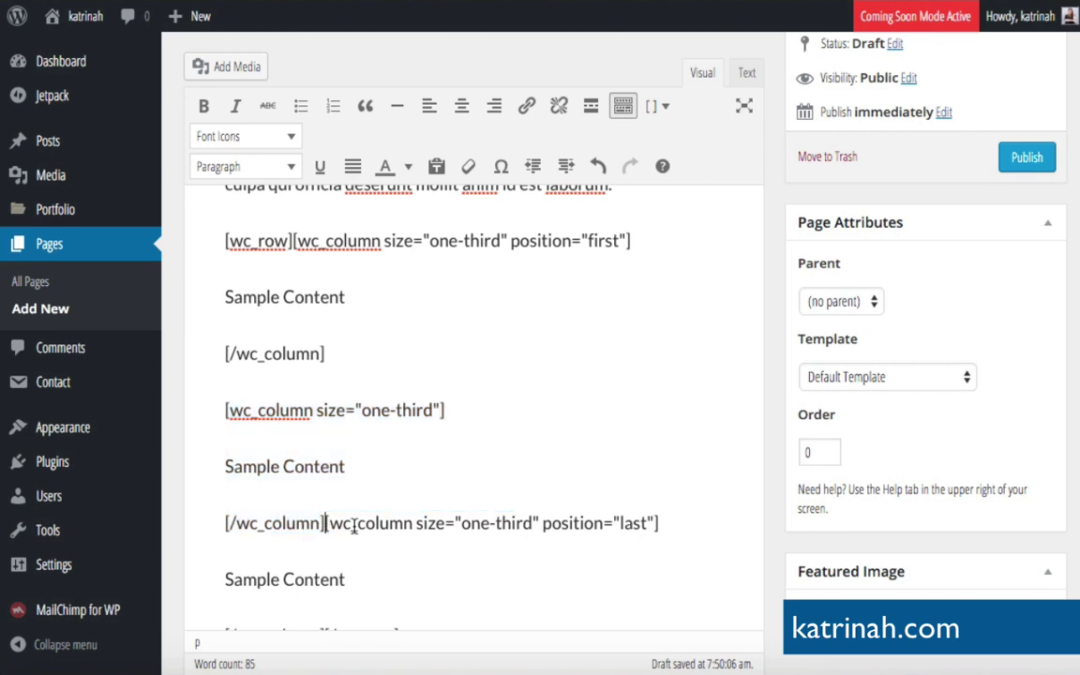
key(Return)
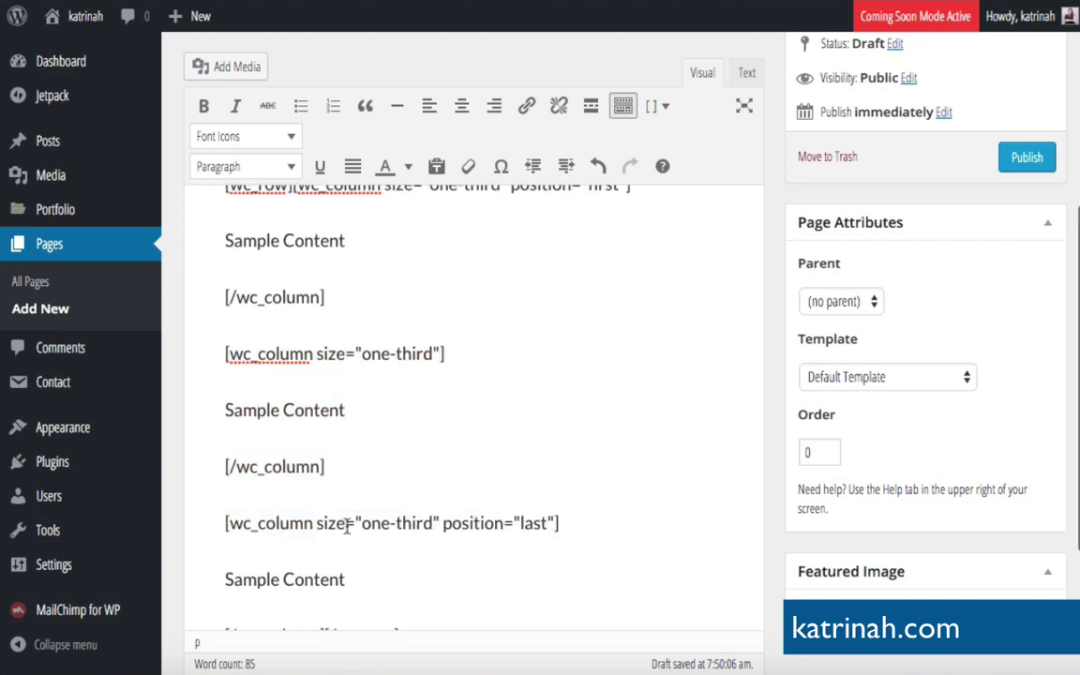
drag(562, 523, 160, 527)
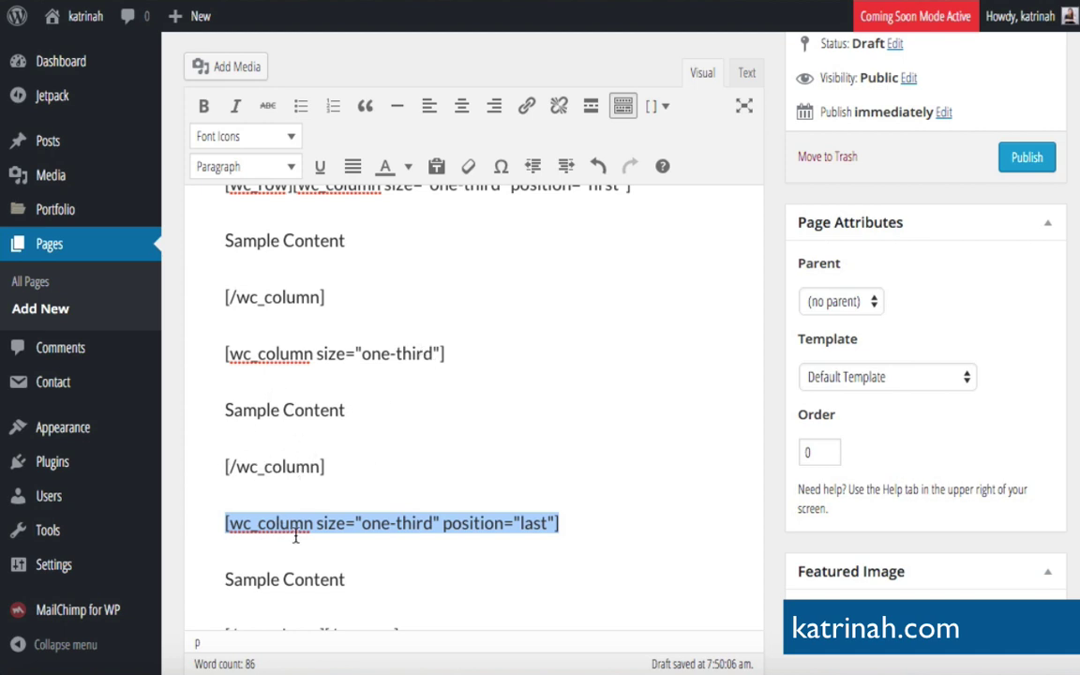
- Delete the 'Sample Content' placeholder from the first column
scroll(292, 537, up, 3)
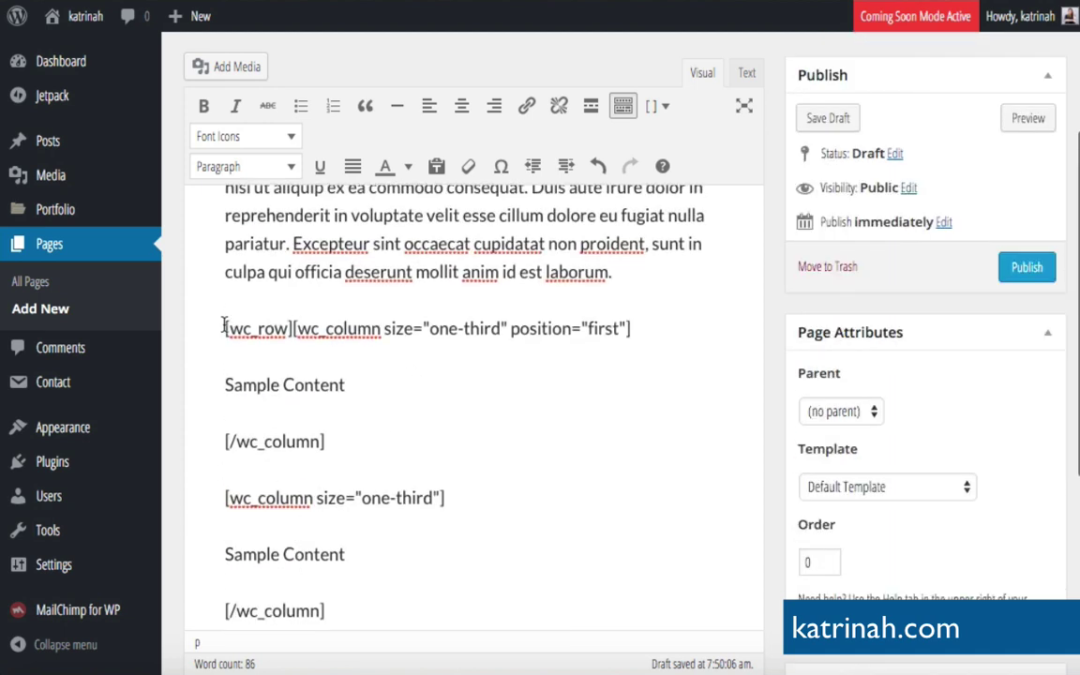
mouse_move(224, 325)
mouse_down()
mouse_move(307, 321)
mouse_move(226, 326)
mouse_up()
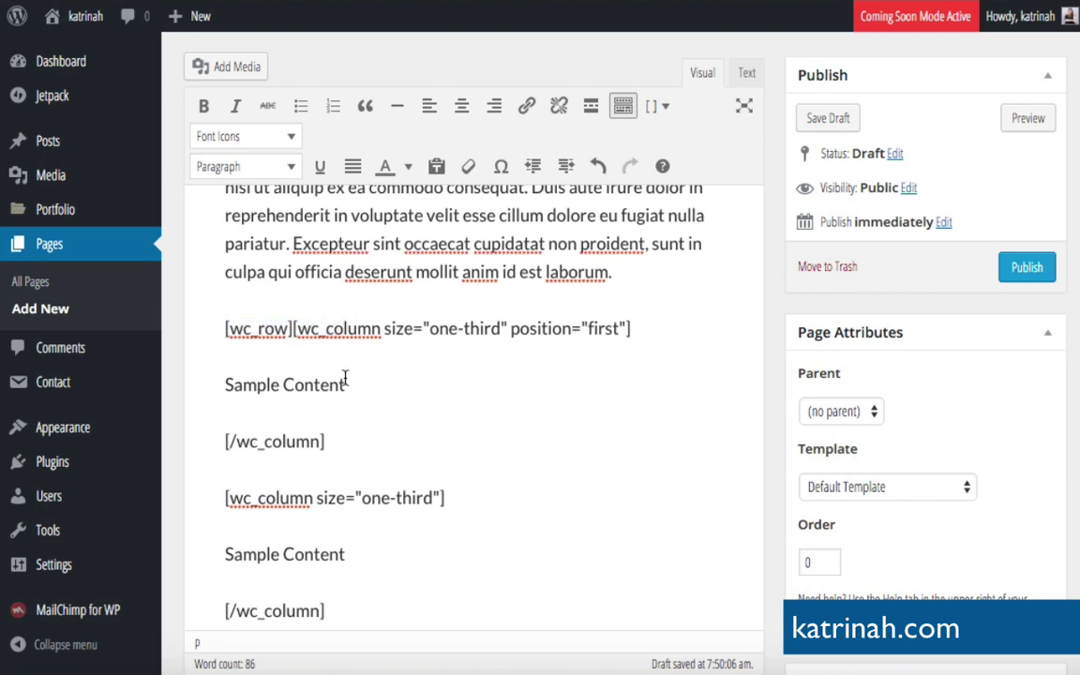
drag(349, 385, 184, 381)
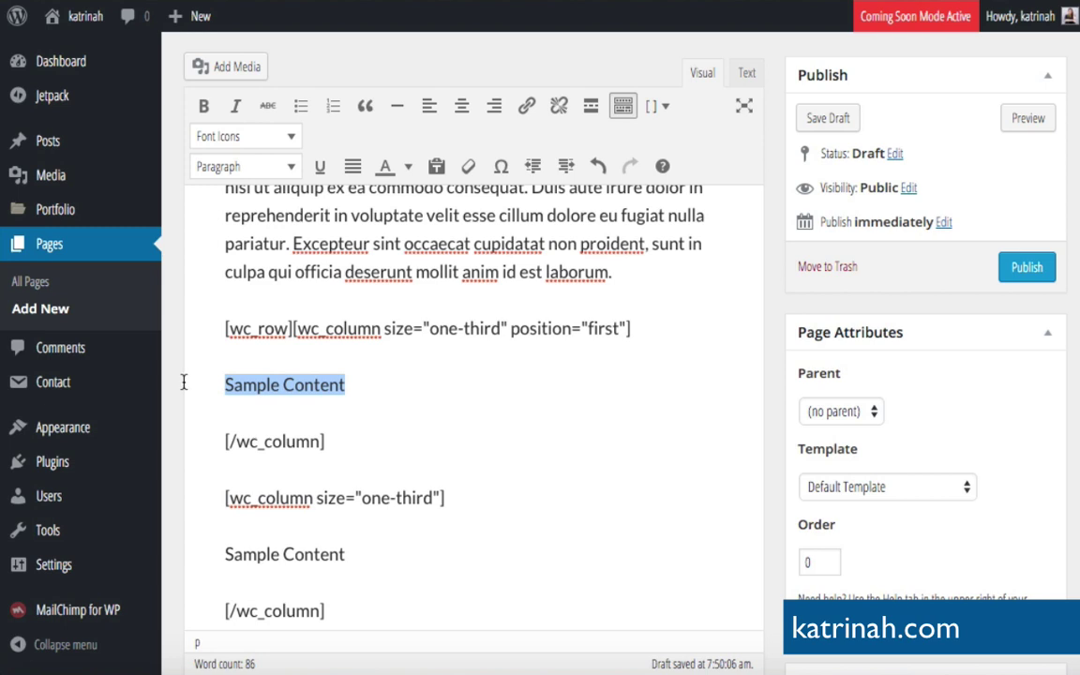
key(BackSpace)
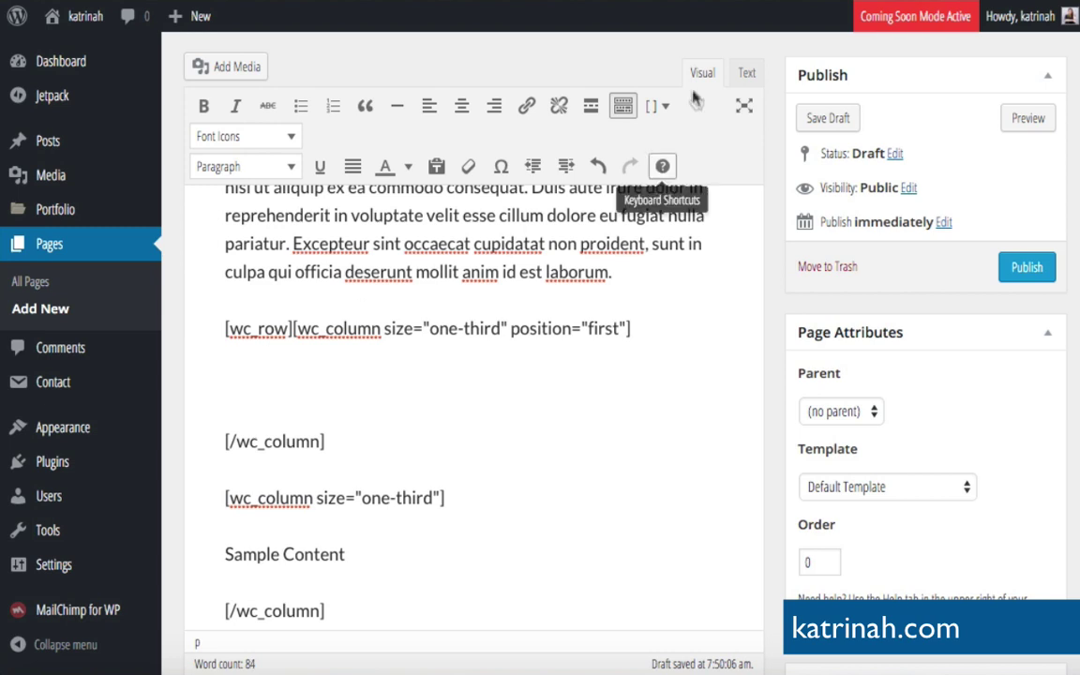
- Insert a pricing table in the first column and rename its plan to '4-Hour Cooking Crash Course'
click(665, 112)
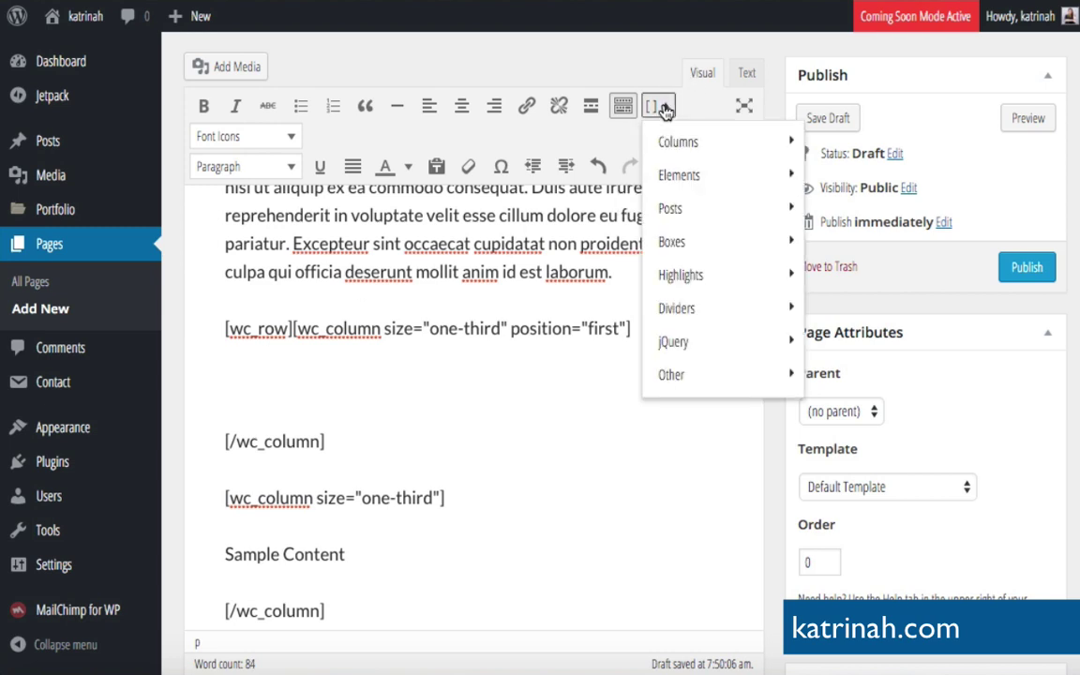
mouse_move(694, 175)
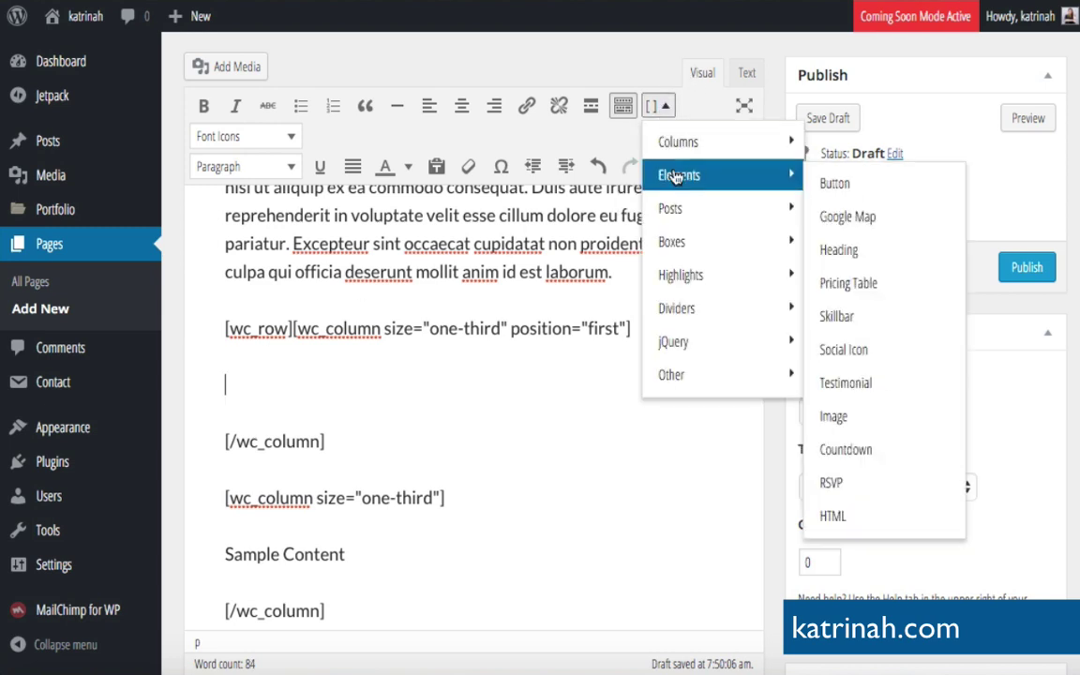
click(850, 285)
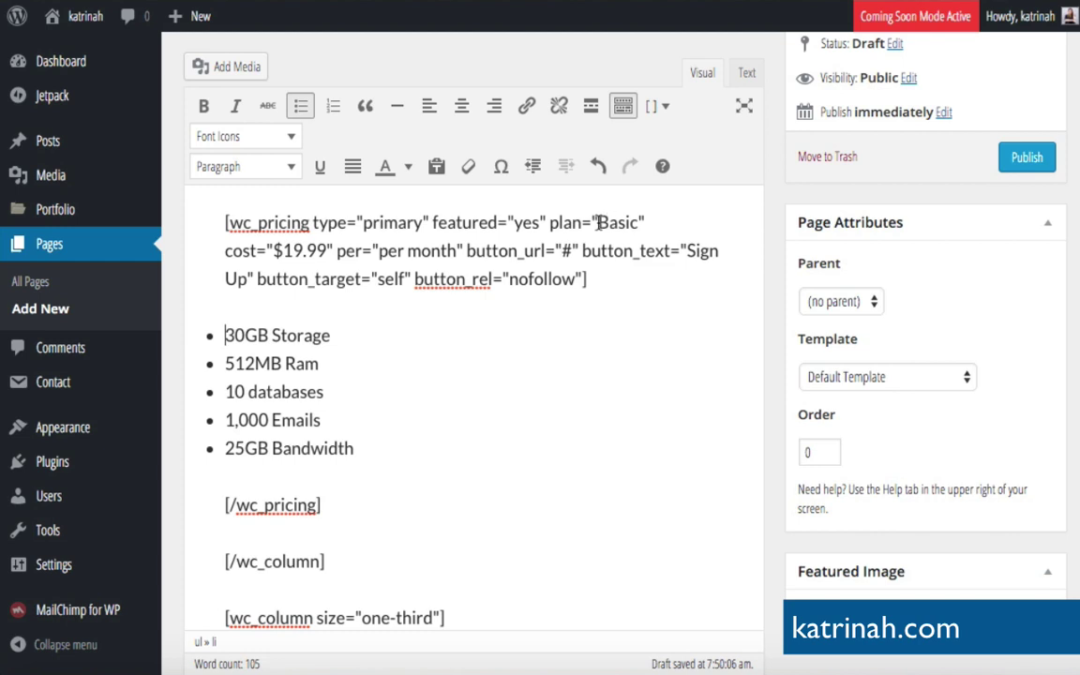
drag(598, 222, 639, 223)
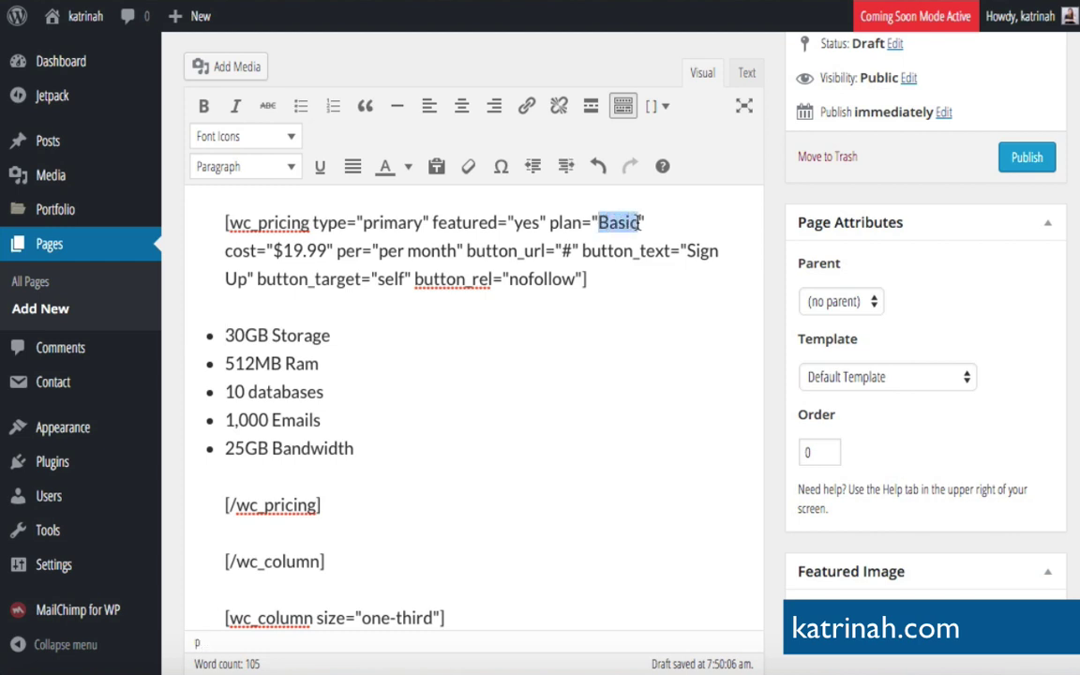
text(4-Hour Cooking Crash Course)
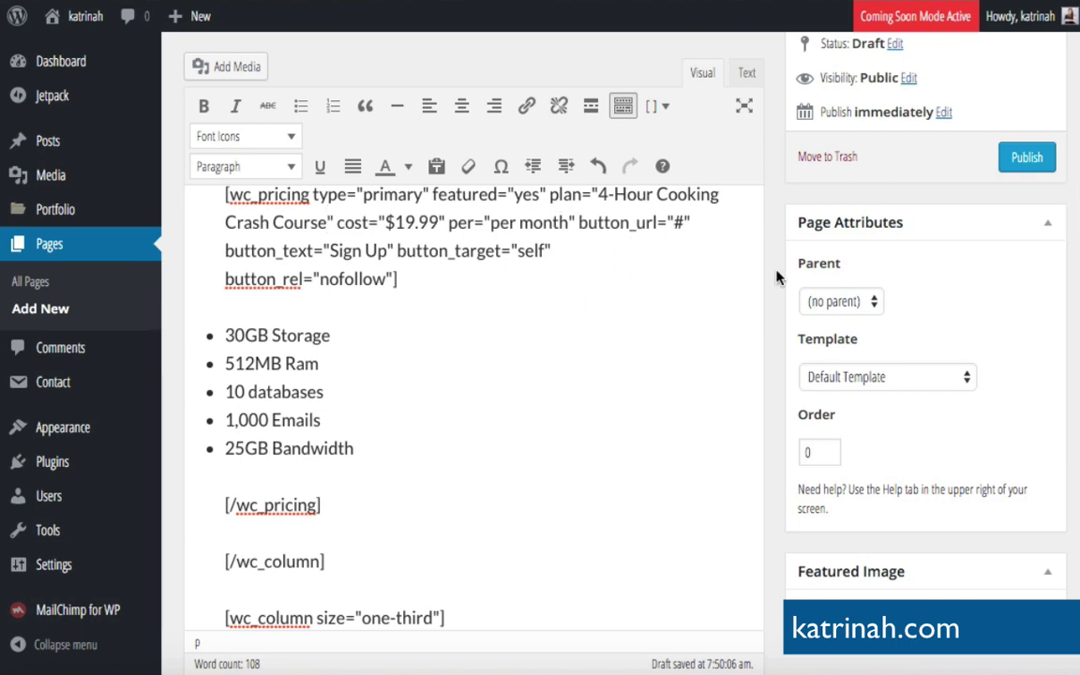
- Set the crash course price to $70 per person and paste the payment link as button URL
scroll(769, 276, up, 1)
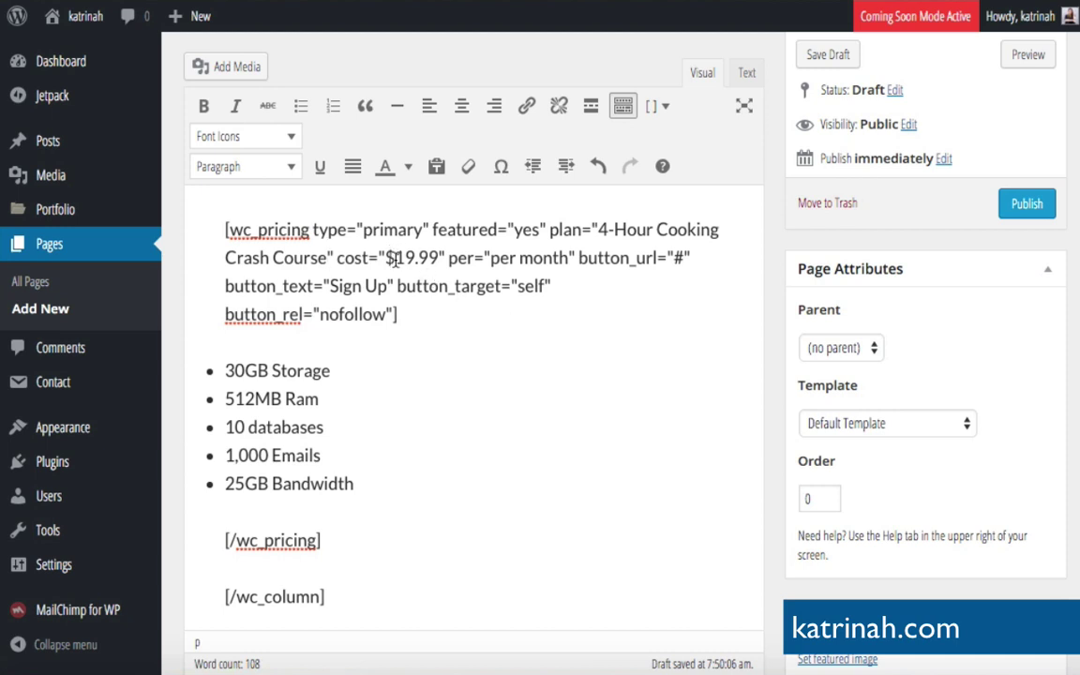
drag(396, 257, 441, 257)
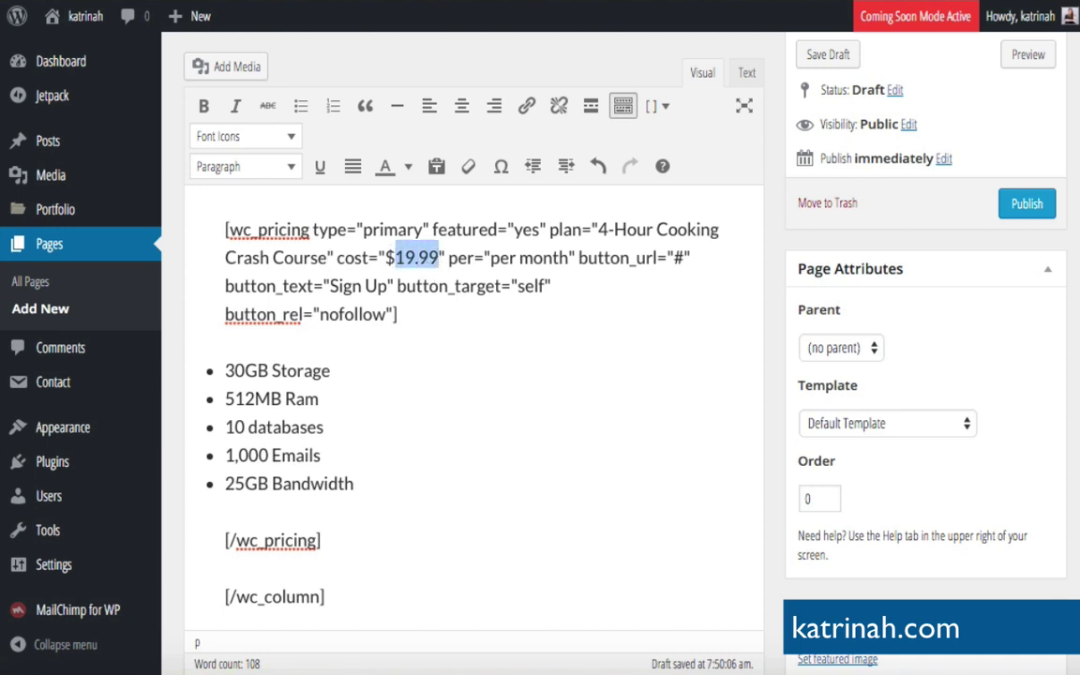
text(70)
double_click(503, 259)
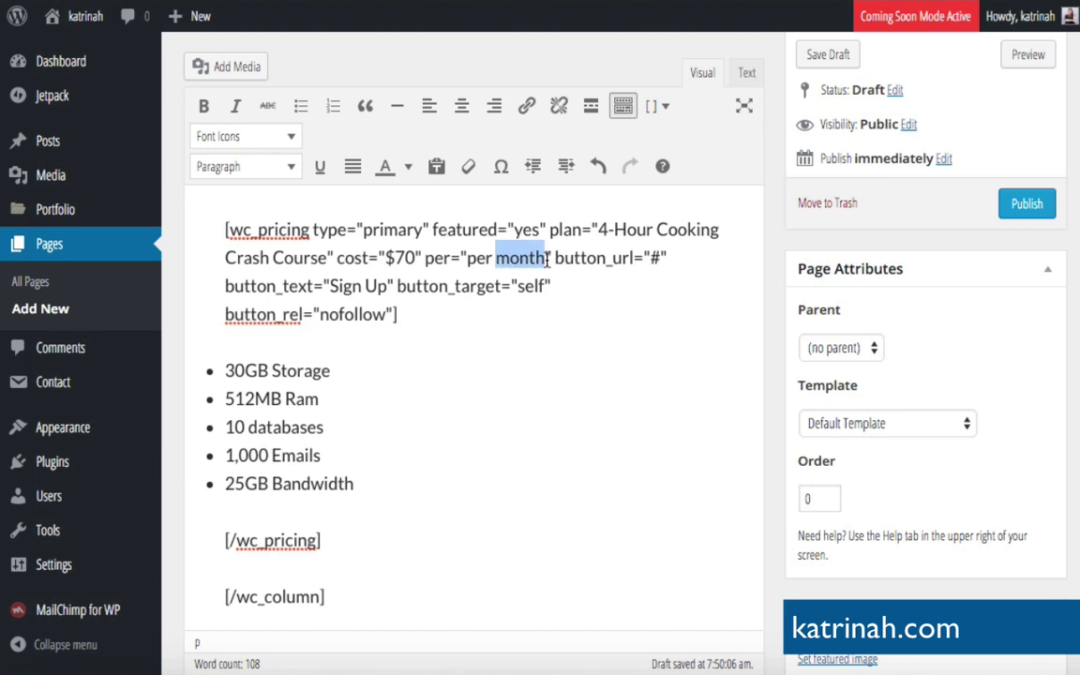
text(person)
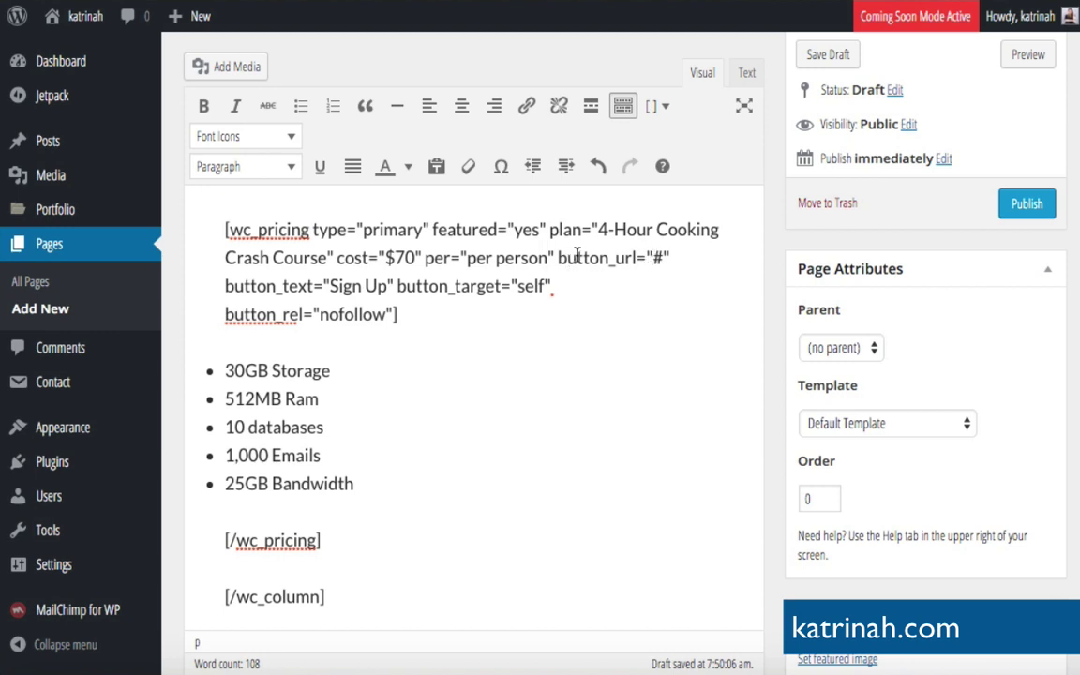
click(662, 258)
key(BackSpace)
text(http://paypal.me/katrinah)
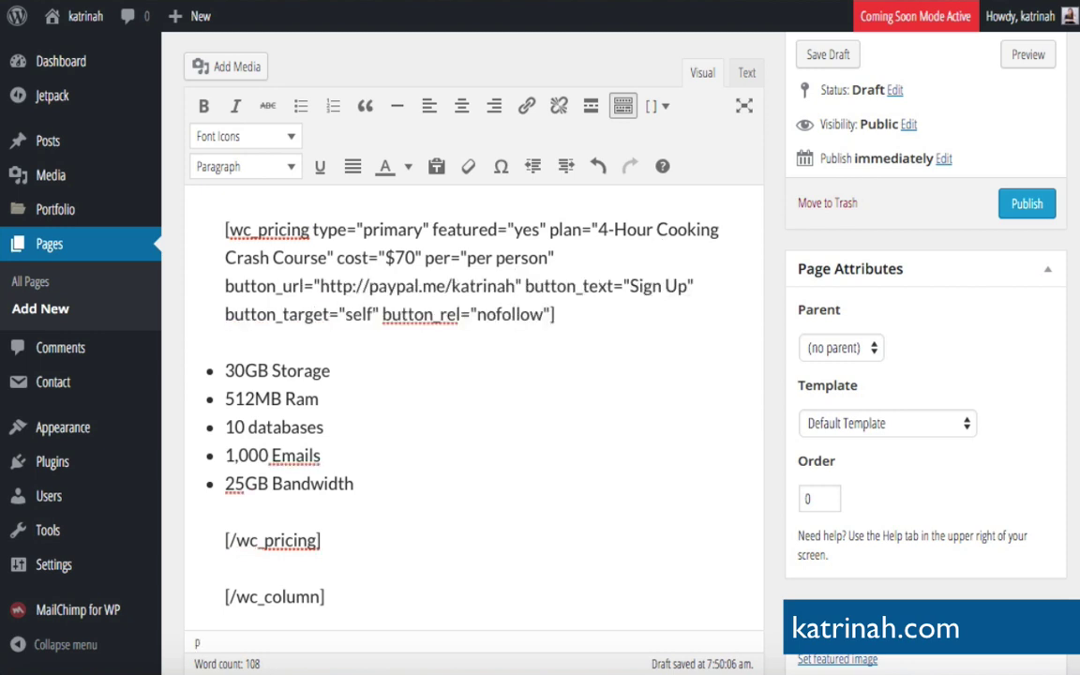
drag(313, 280, 522, 284)
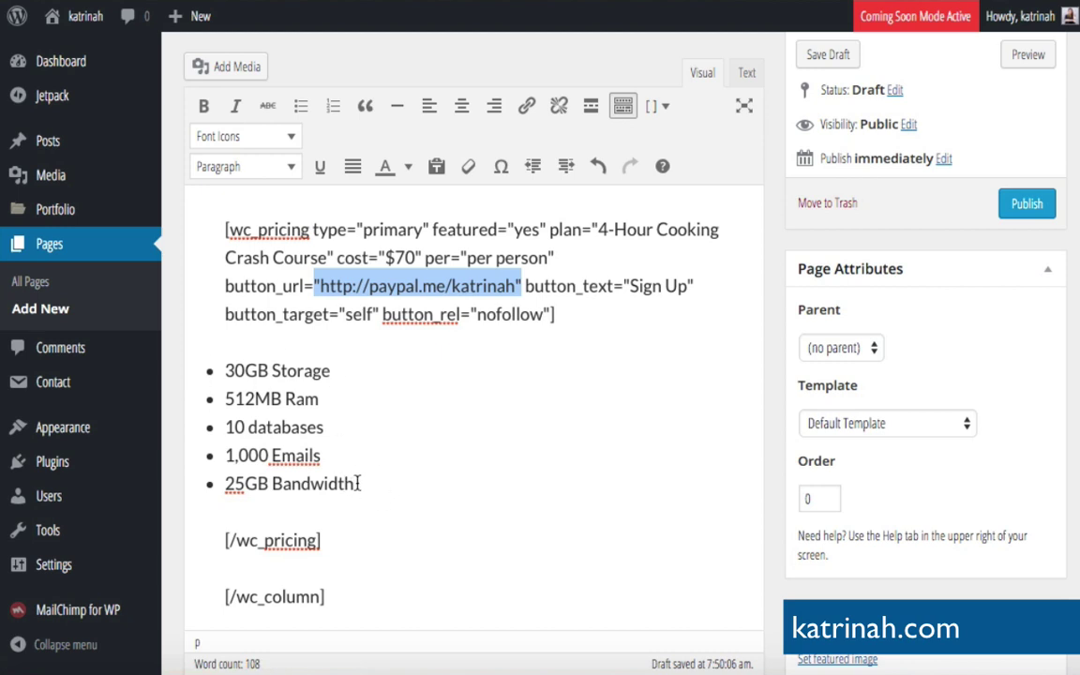
- Replace the five feature items with the course highlights and delete the second column's 'Sample Content'
drag(362, 483, 197, 371)
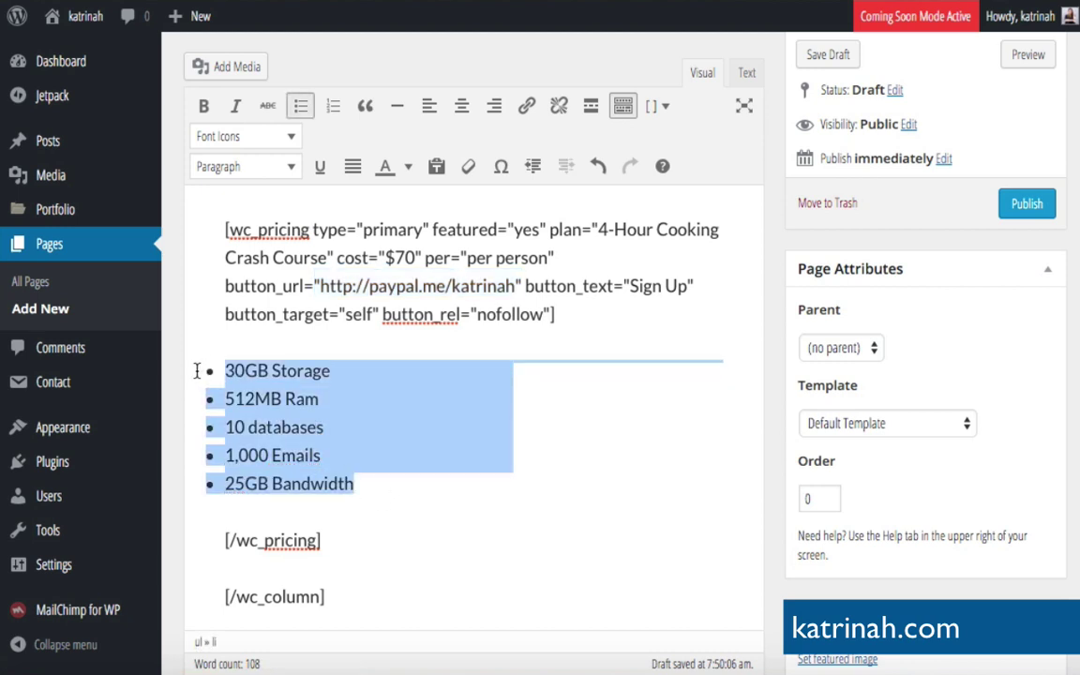
text(The Basics Shopping List & Recipe Guide Learn how to make: Vegan Waffles, Coconut Creme Sauce, Raw Cashew Cheese & Coconut Gelato Includes Lunch Interactive learning)
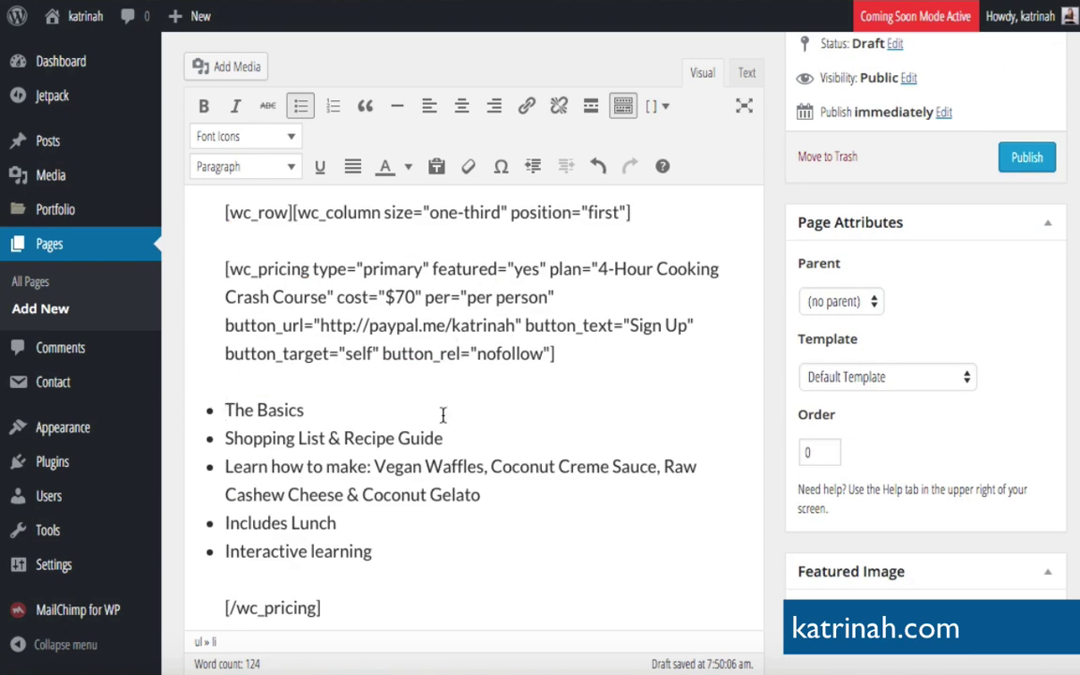
scroll(444, 416, down, 5)
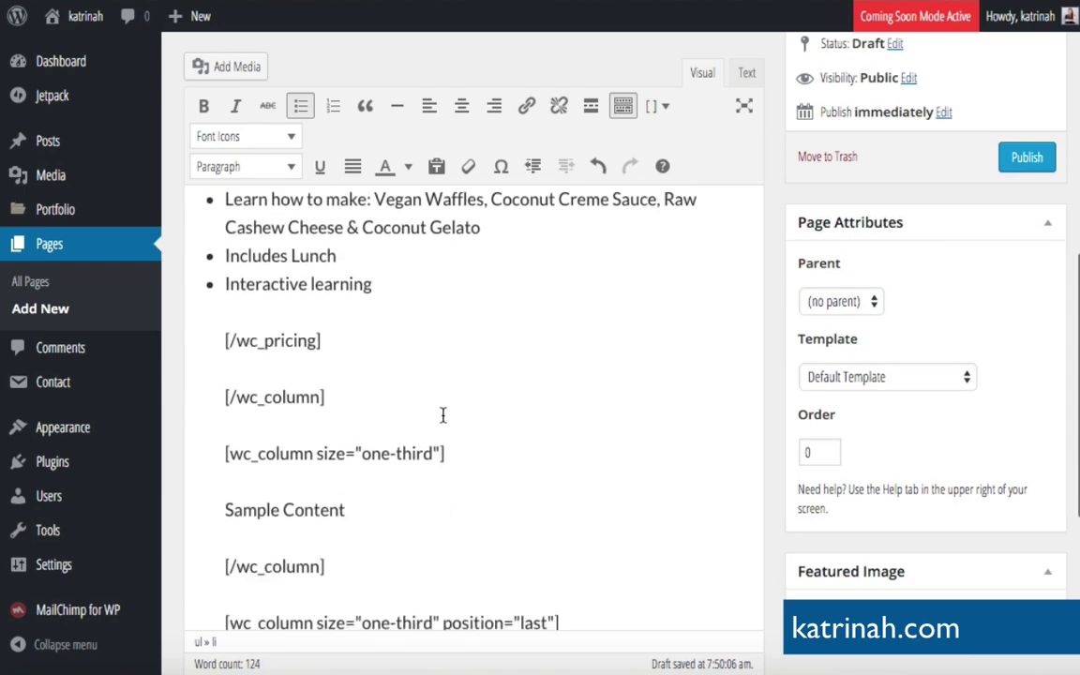
scroll(443, 415, down, 3)
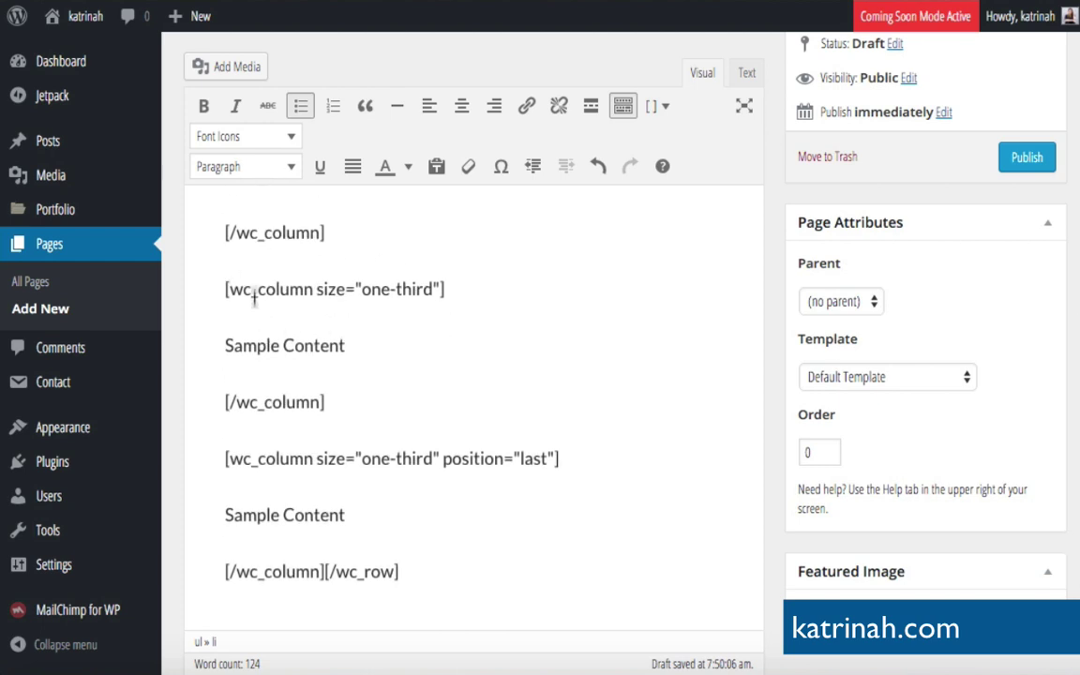
drag(349, 345, 198, 342)
key(BackSpace)
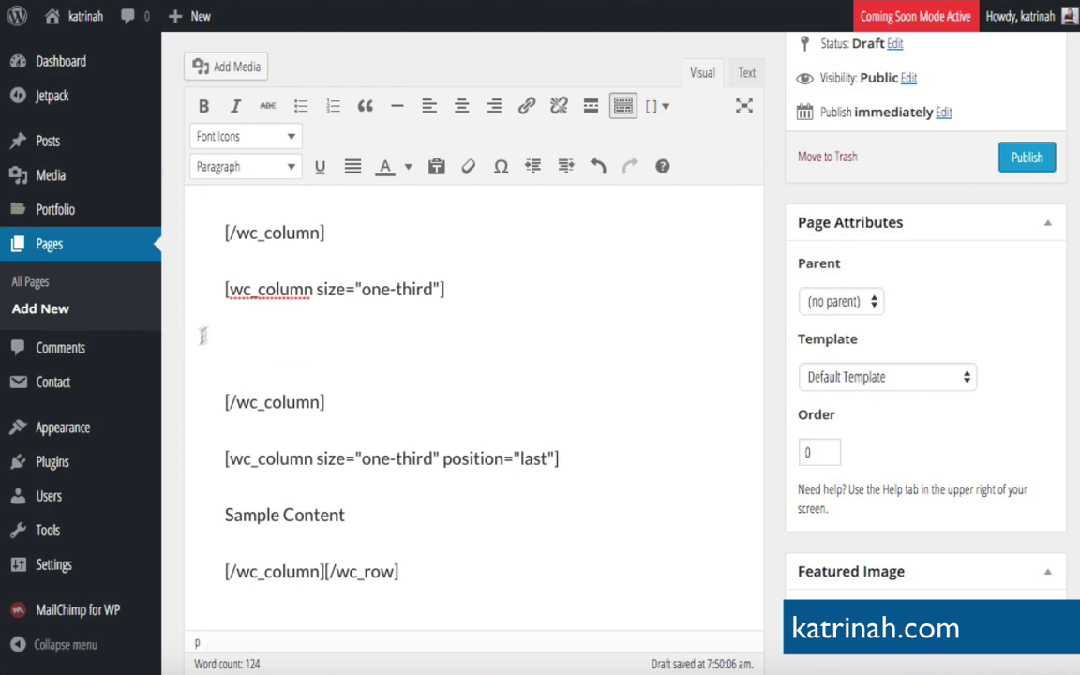
- Insert a pricing table in the second column named 'Vegan Cooking Weekend Course'
click(659, 109)
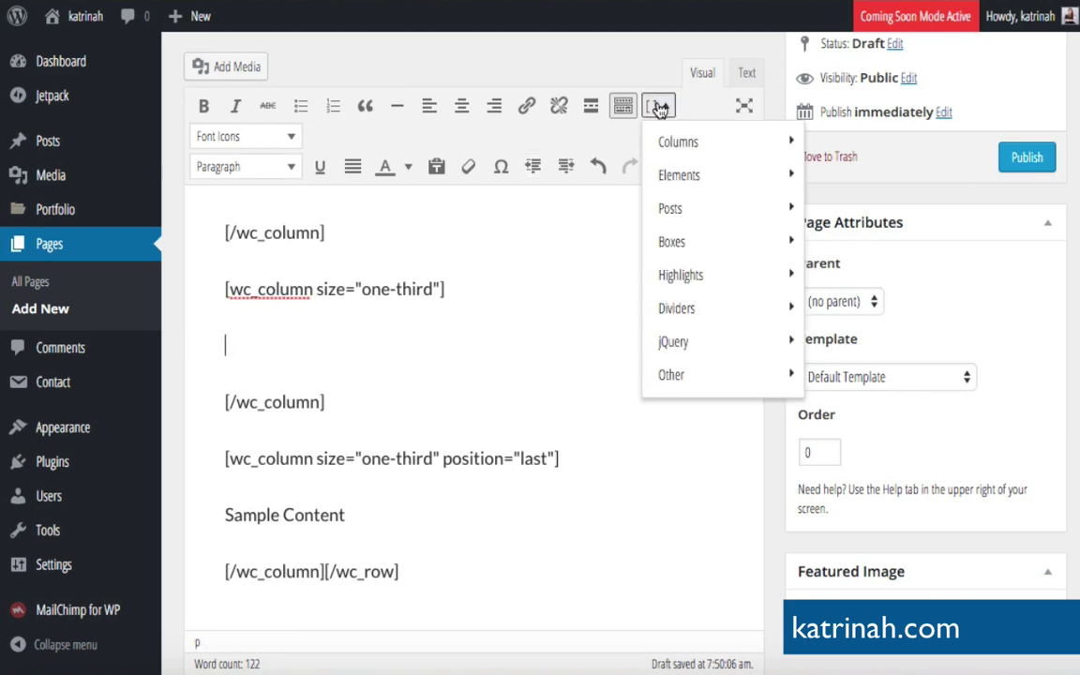
mouse_move(713, 208)
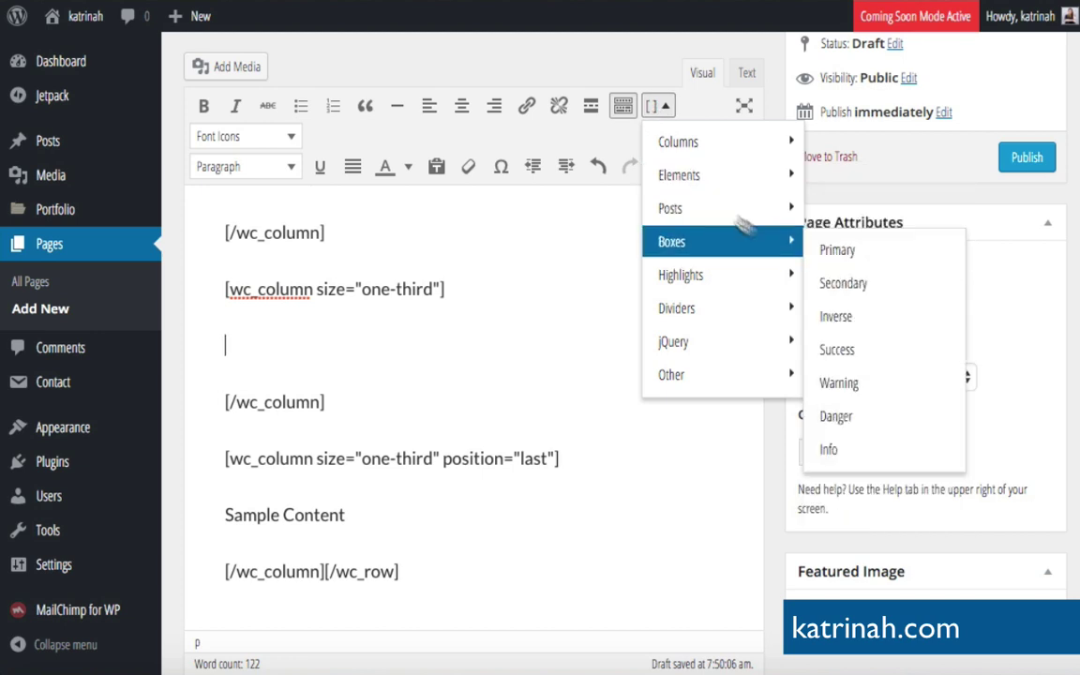
mouse_move(728, 183)
click(844, 286)
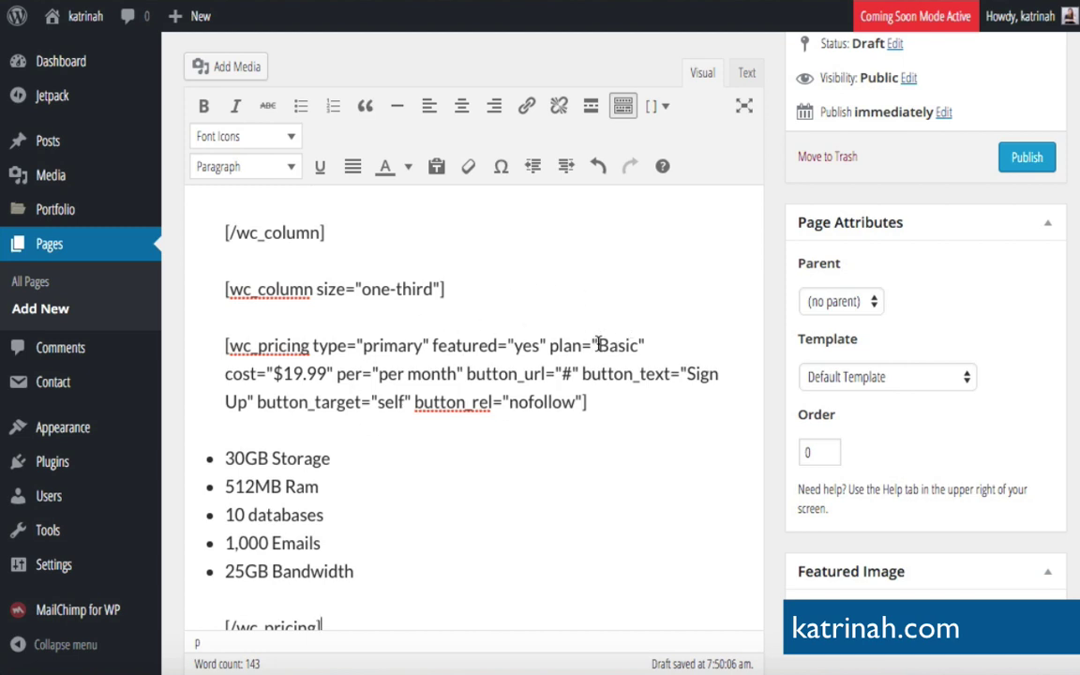
drag(598, 345, 641, 348)
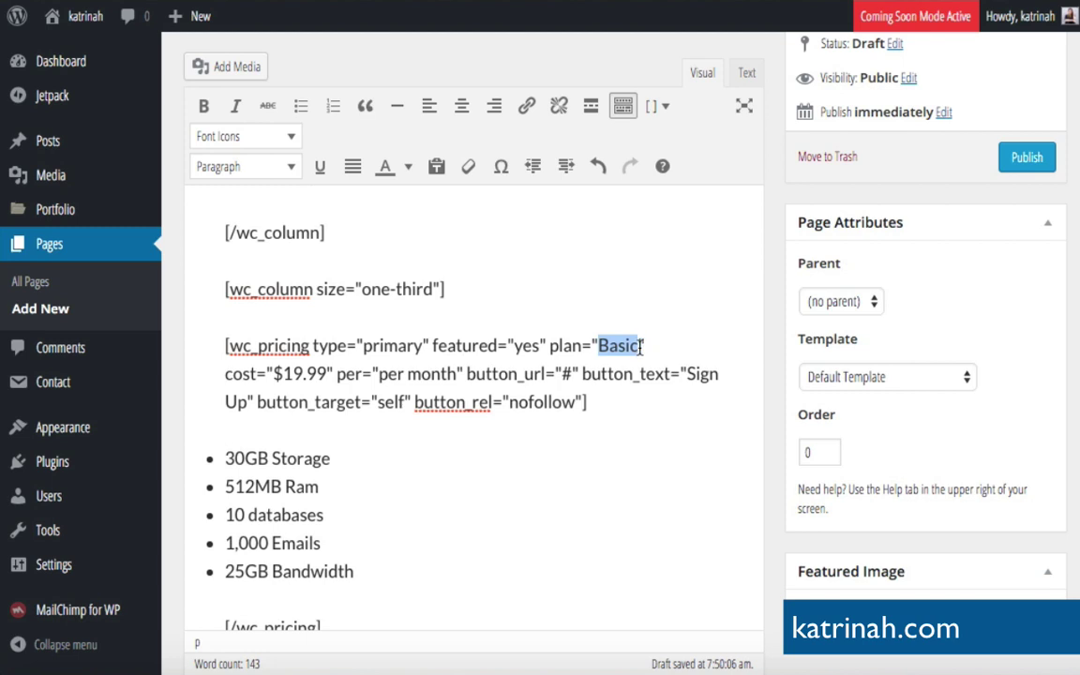
text(Vegan Cooking Weekend Course)
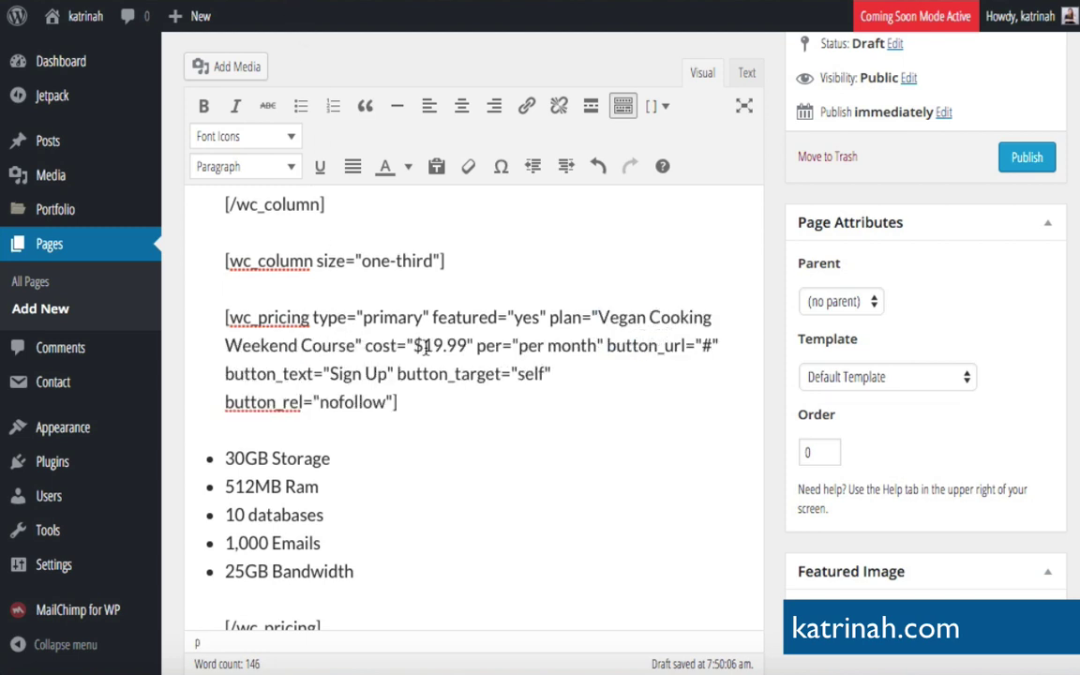
- Set the weekend course to $150 per person with the PayPal link as its button URL
drag(424, 346, 468, 347)
text(150)
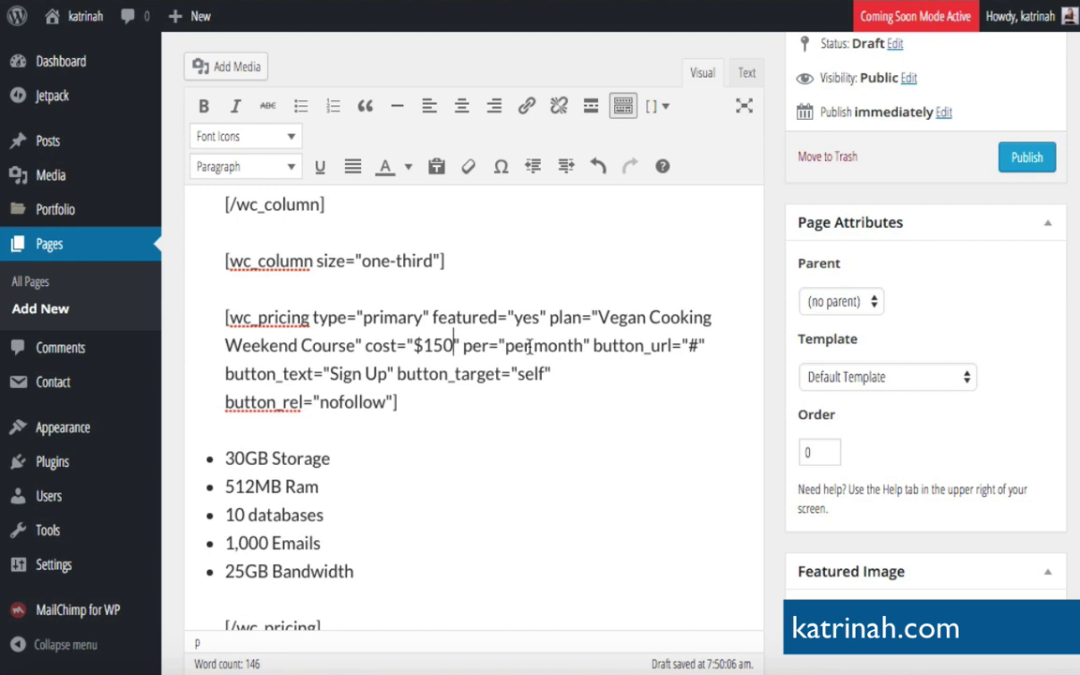
drag(534, 347, 582, 347)
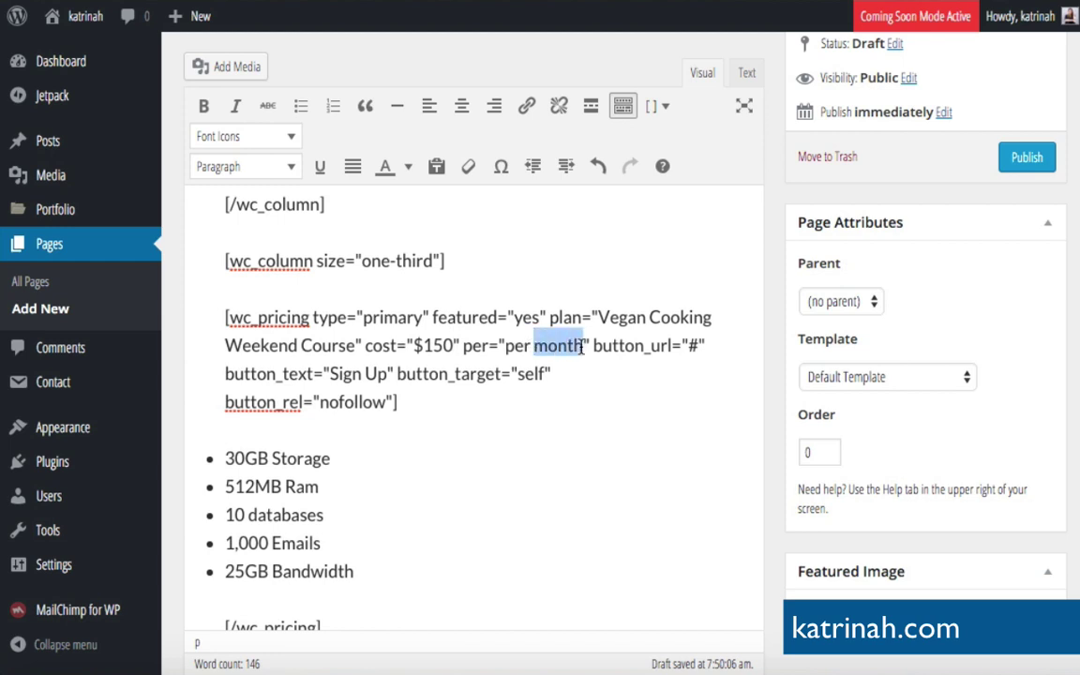
text(person)
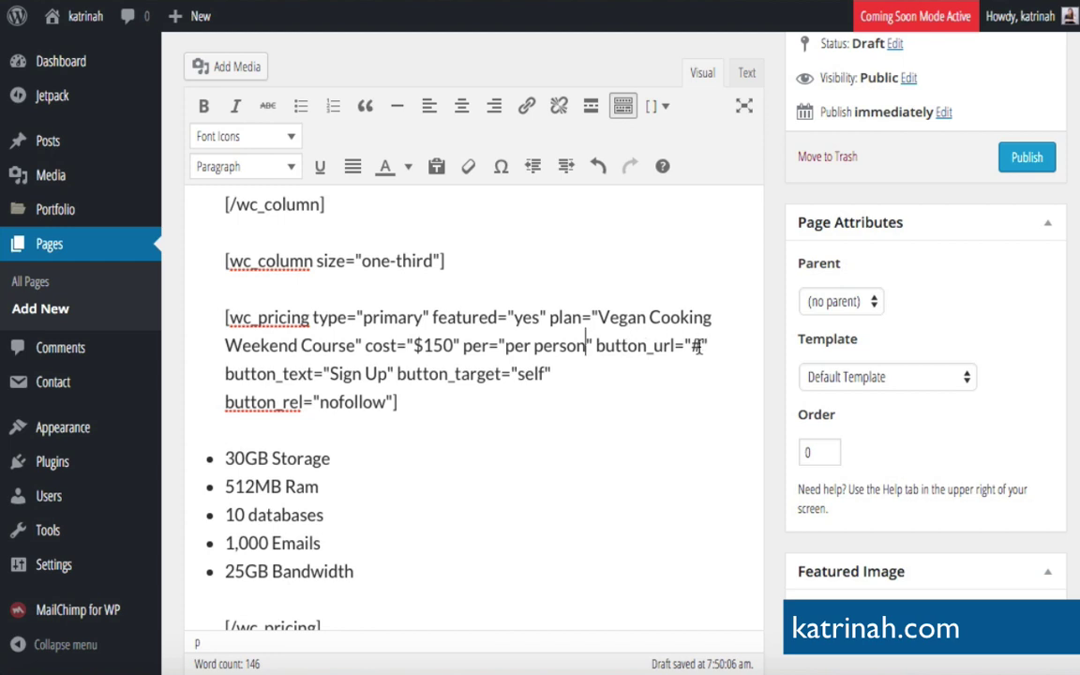
click(701, 346)
key(BackSpace)
text(http://paypal.me/katrinah)
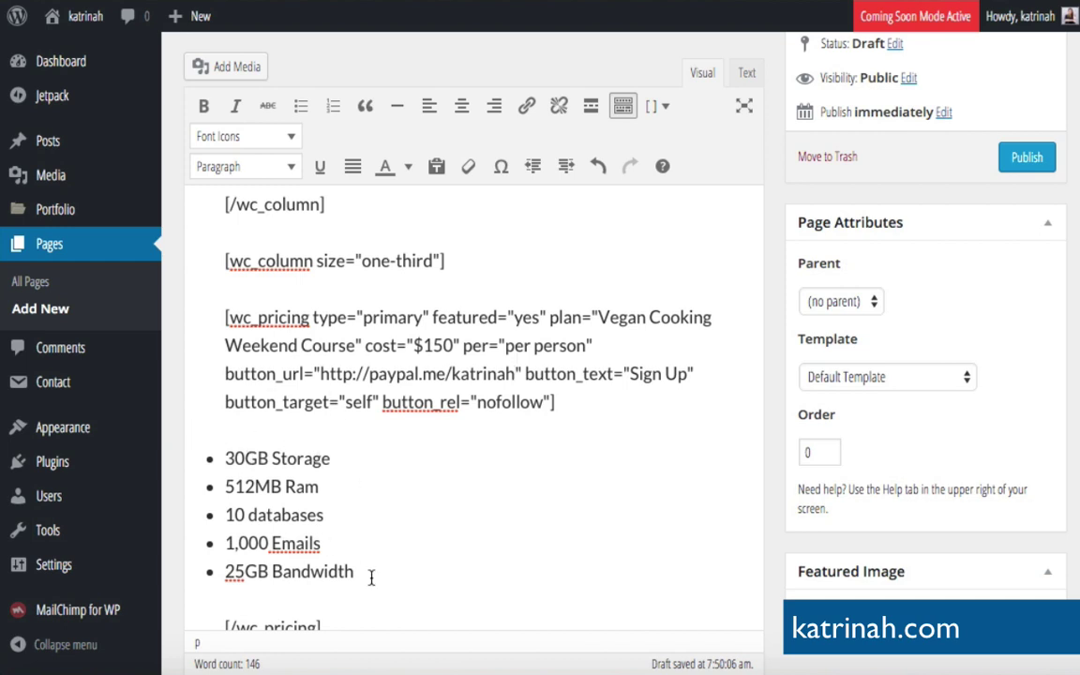
drag(371, 575, 161, 431)
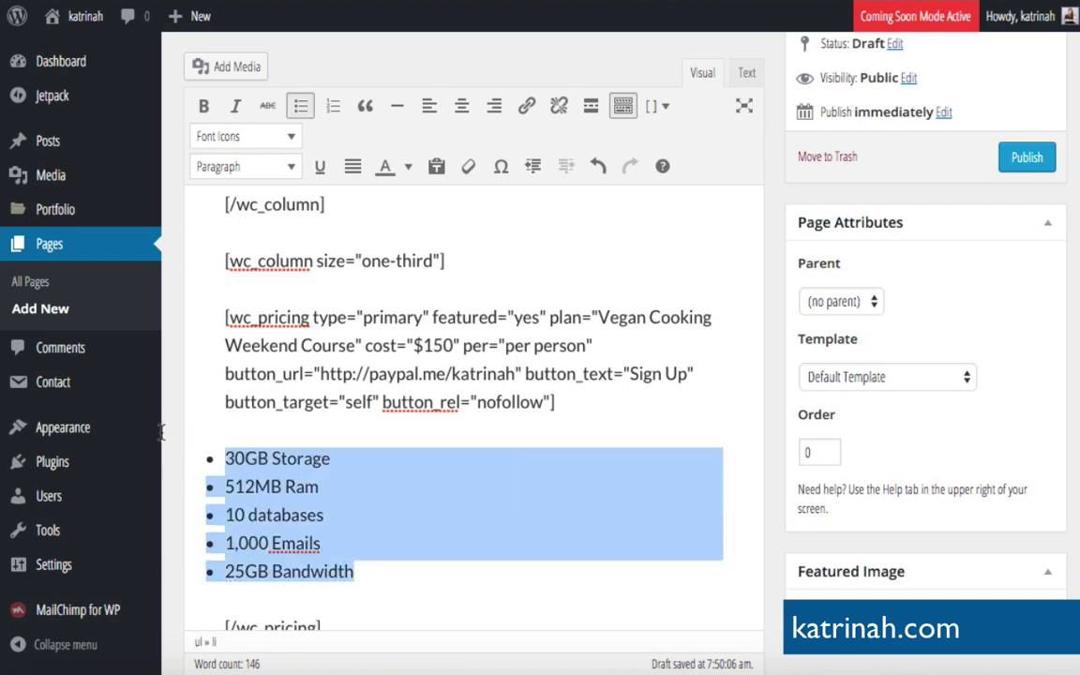
- Replace the weekend course's placeholder bullets with its feature list and publish the Vegan Cooking Classes page
text(Advanced Shopping List & Recipe Guide Learn how to make: Vegan Waffles, Coconut Creme Sauce, Raw Cashew Cheese & Coconut Gelato Includes Lunch Interactive learning)
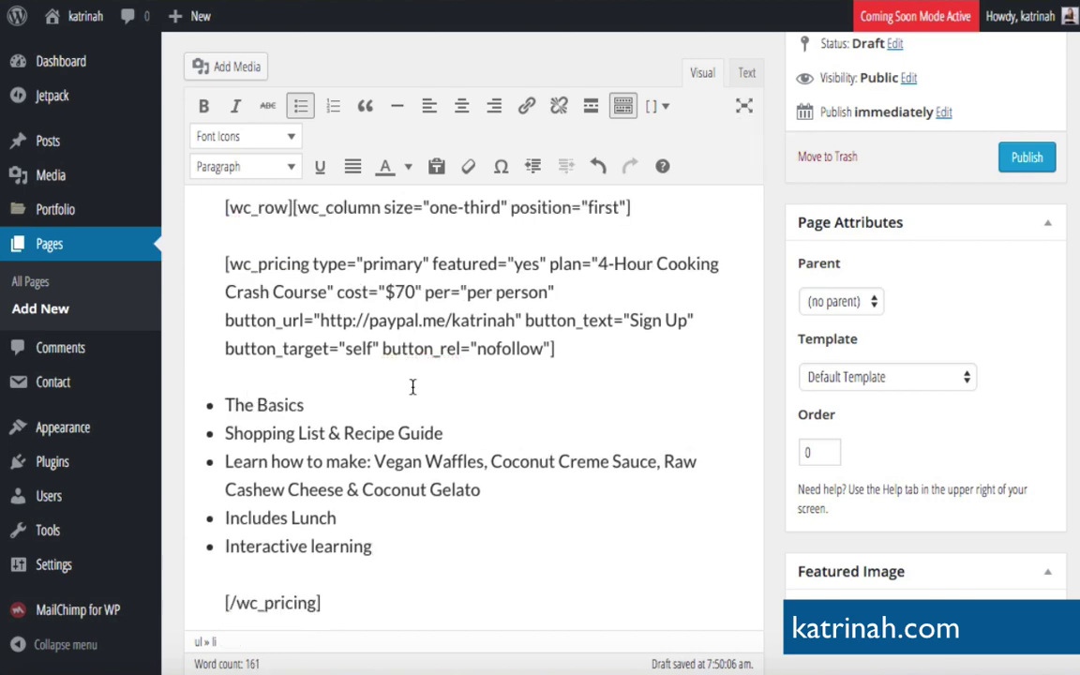
scroll(436, 385, down, 3)
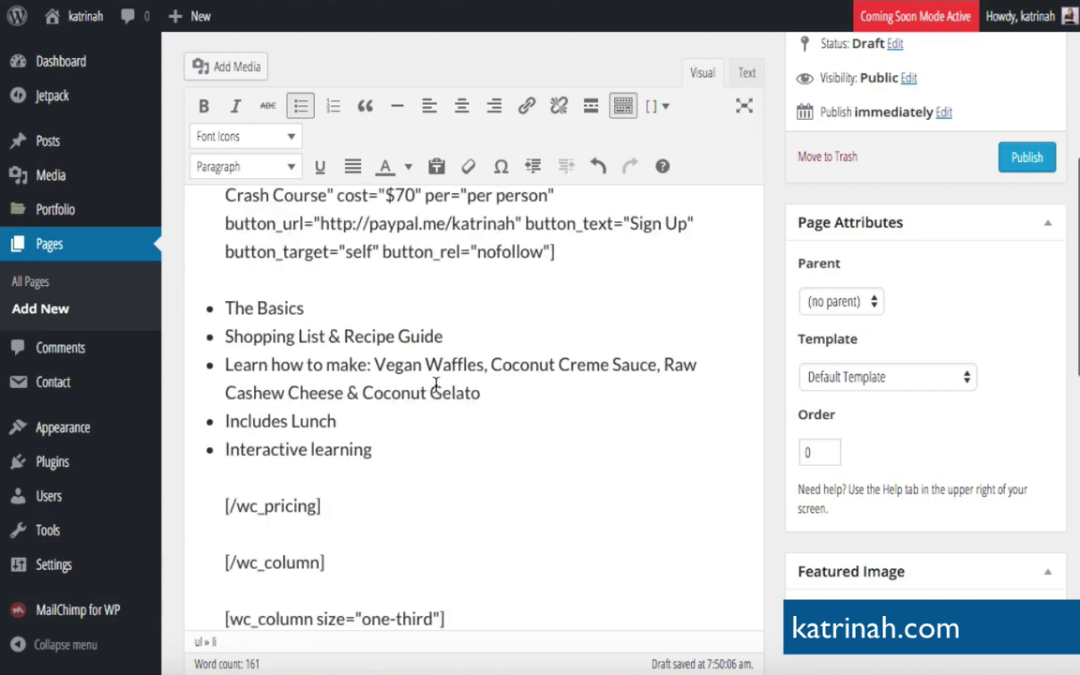
scroll(436, 385, down, 5)
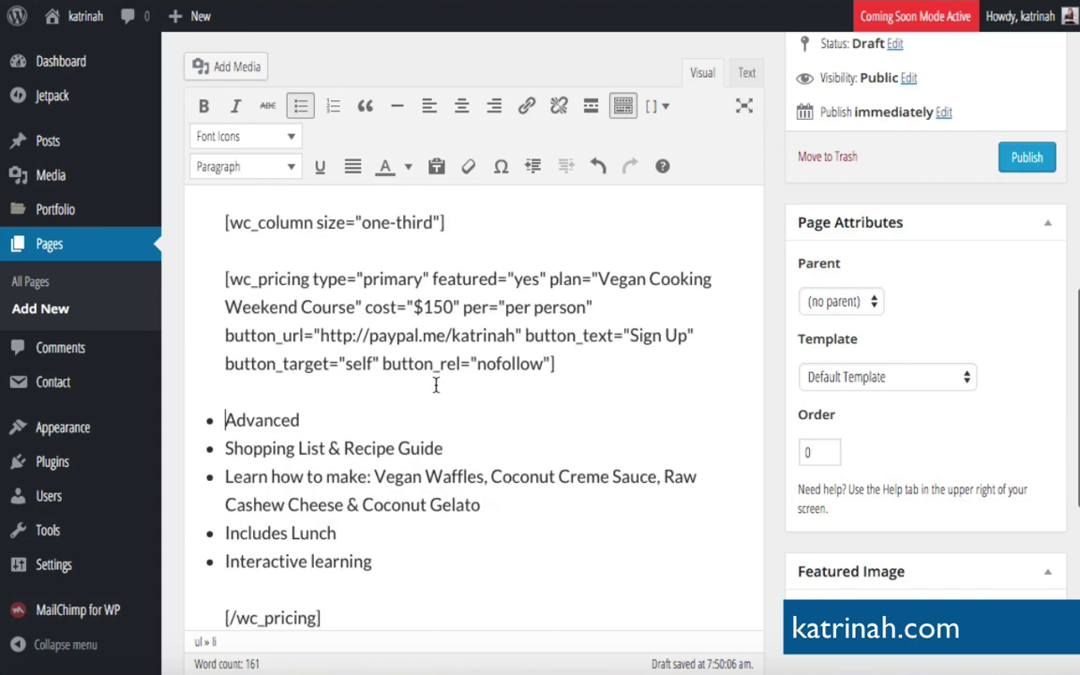
scroll(436, 385, down, 1)
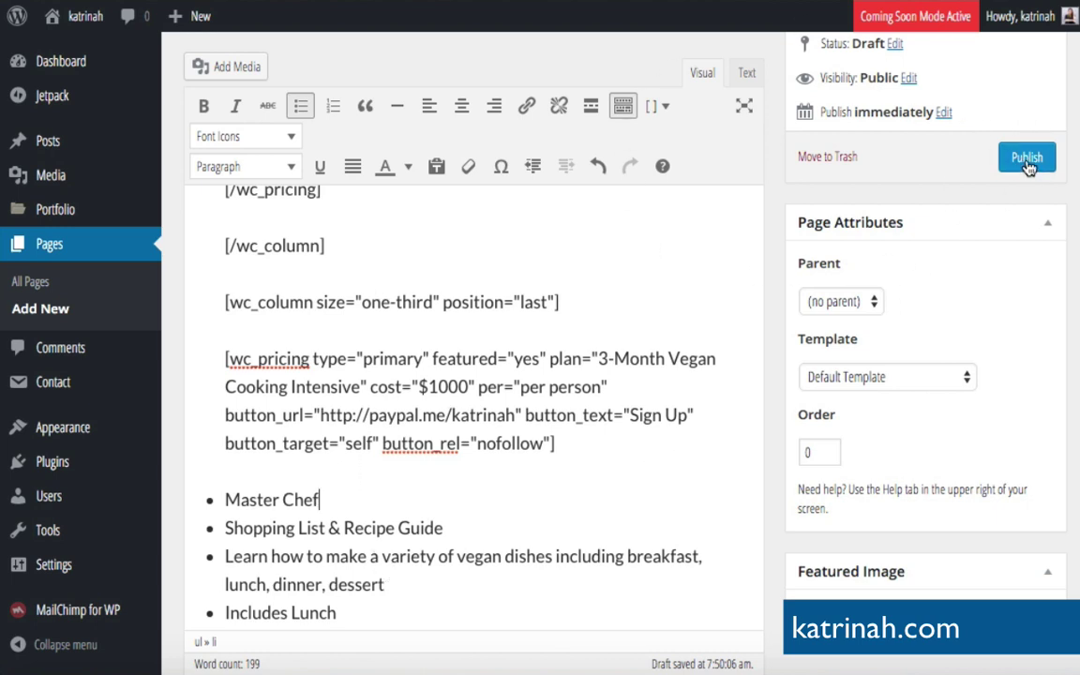
click(1027, 160)
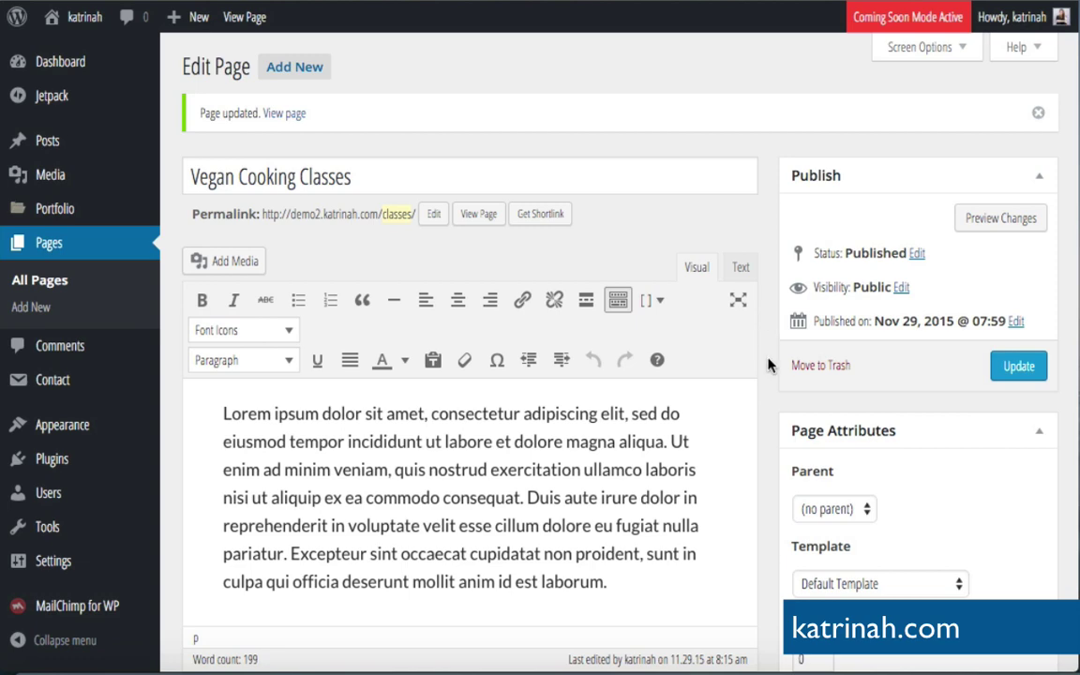
- Change the 4-Hour Cooking Crash Course box's type from "primary" to "inverse"
scroll(767, 362, down, 3)
scroll(767, 362, down, 1)
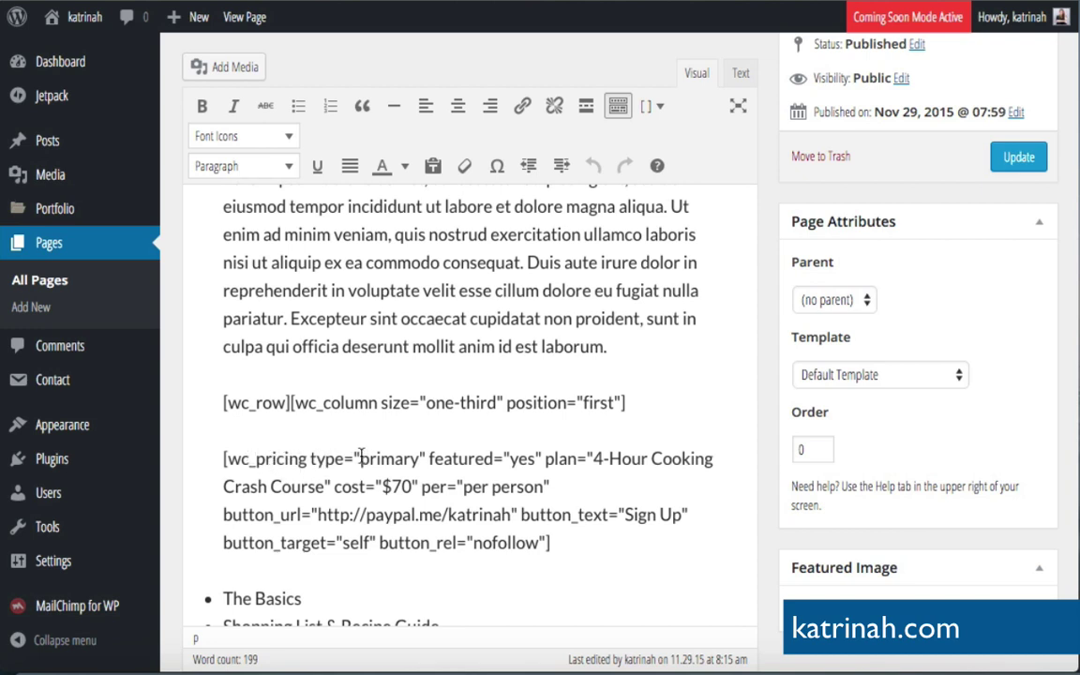
drag(361, 458, 423, 458)
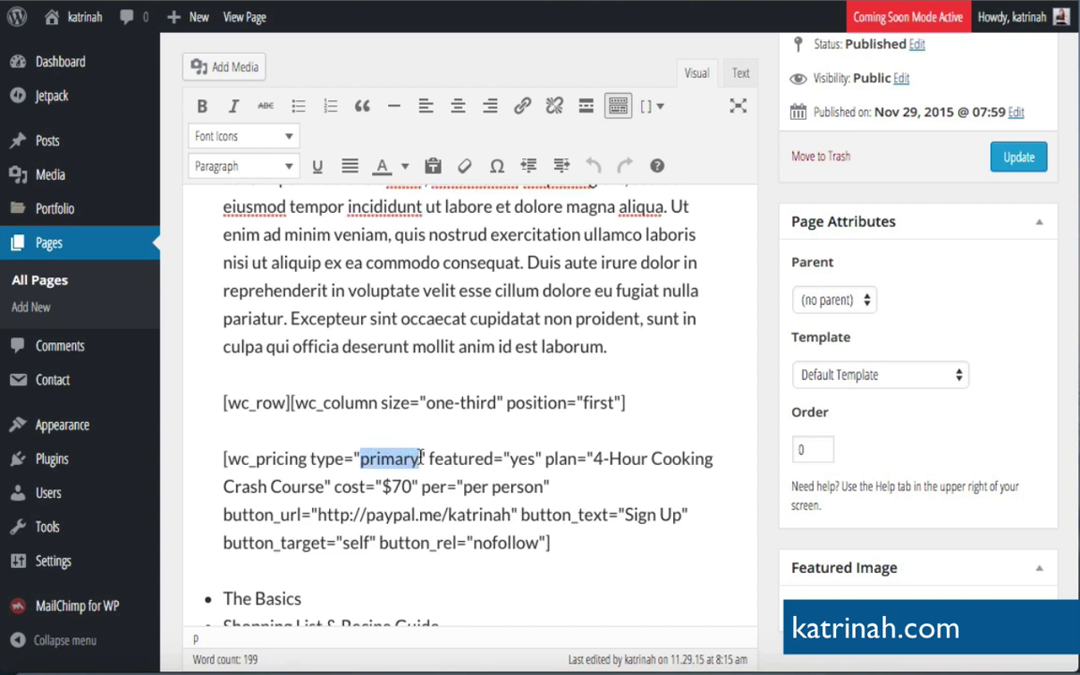
text(inverse)
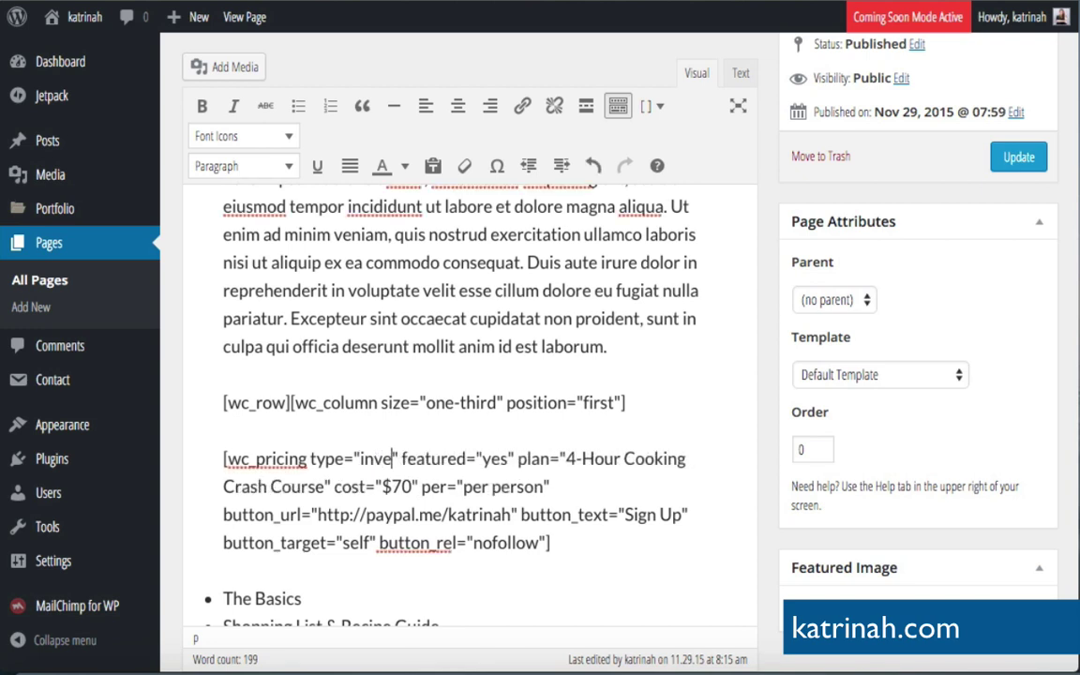
- Change the 3-Month Vegan Cooking Intensive box's type to "secondary" and update the page
scroll(413, 466, down, 5)
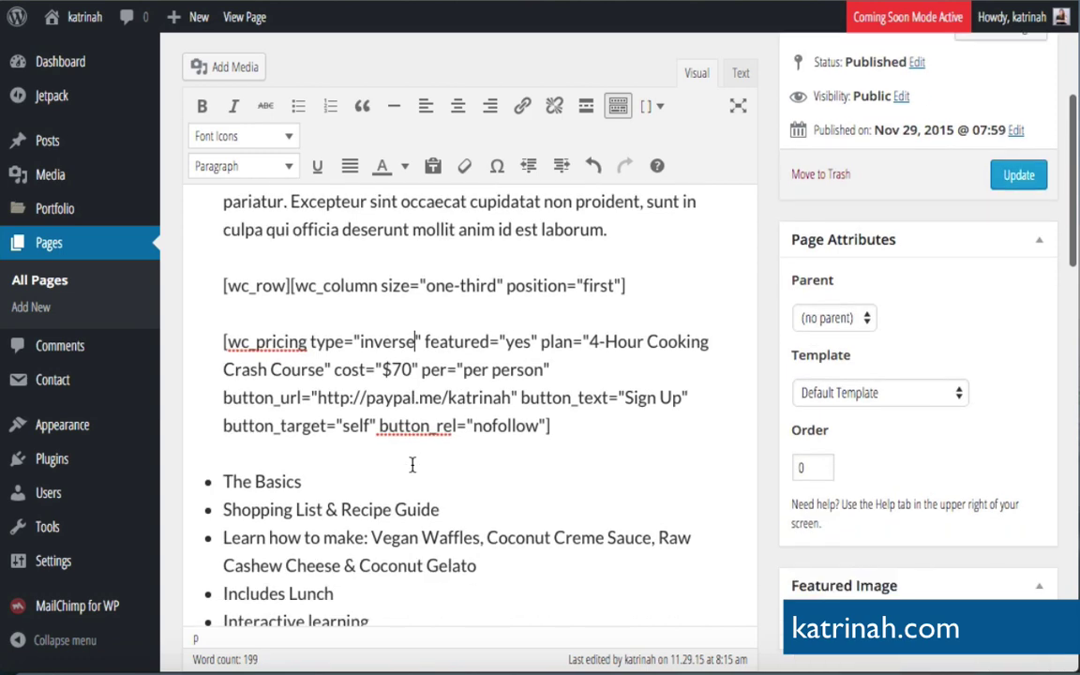
scroll(413, 466, down, 6)
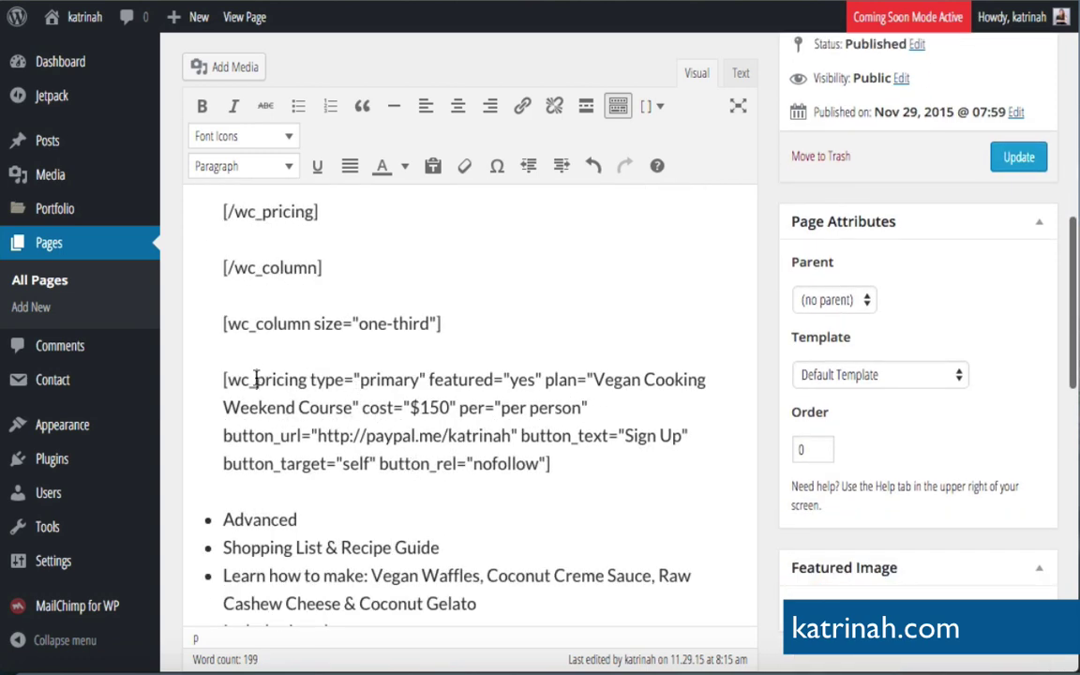
drag(256, 379, 420, 377)
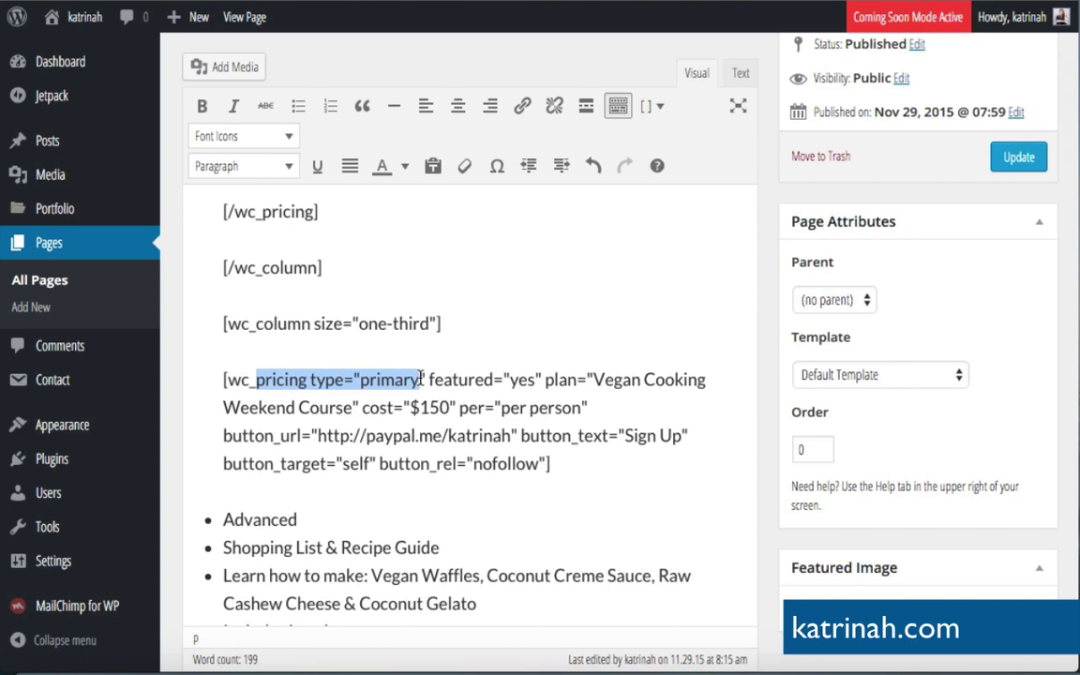
scroll(403, 463, down, 6)
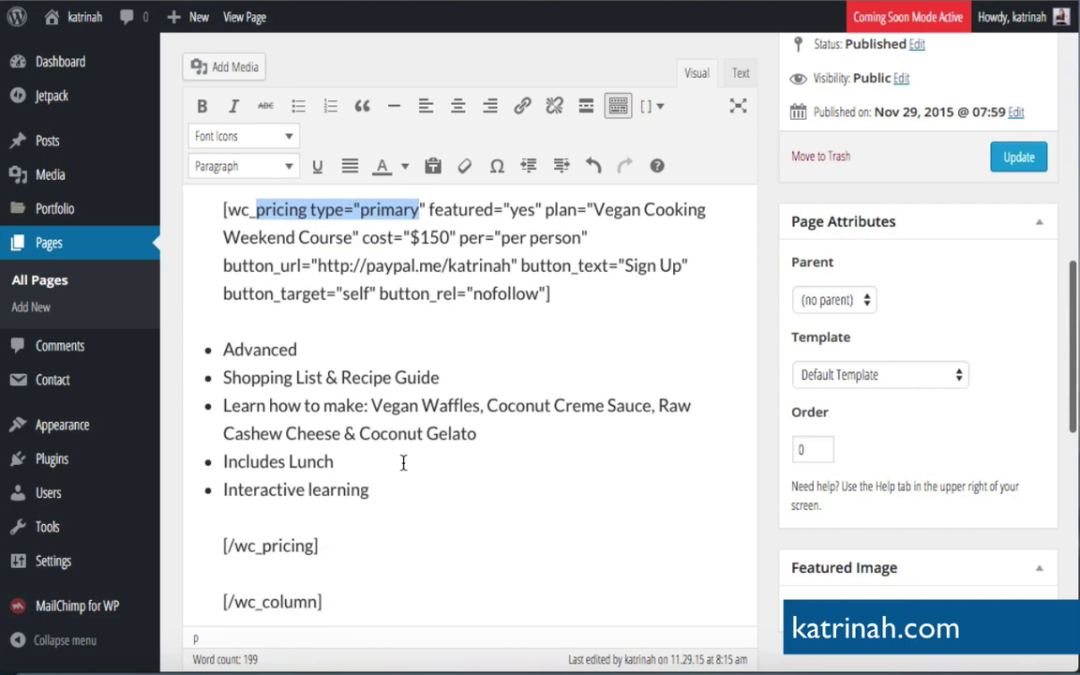
scroll(404, 463, down, 3)
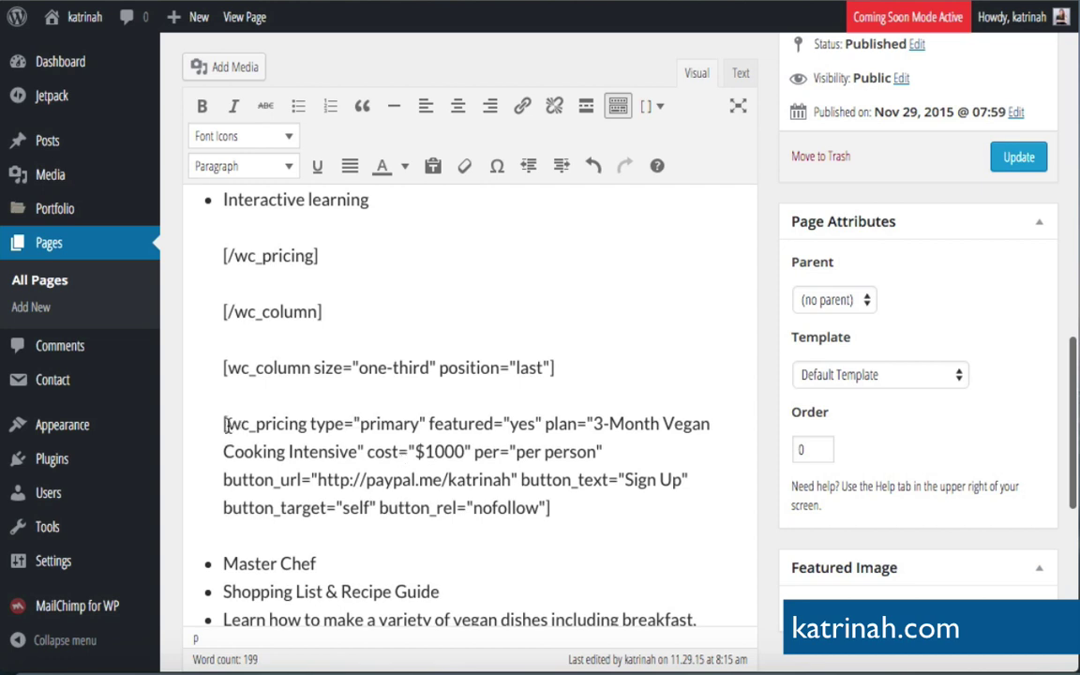
drag(226, 425, 422, 422)
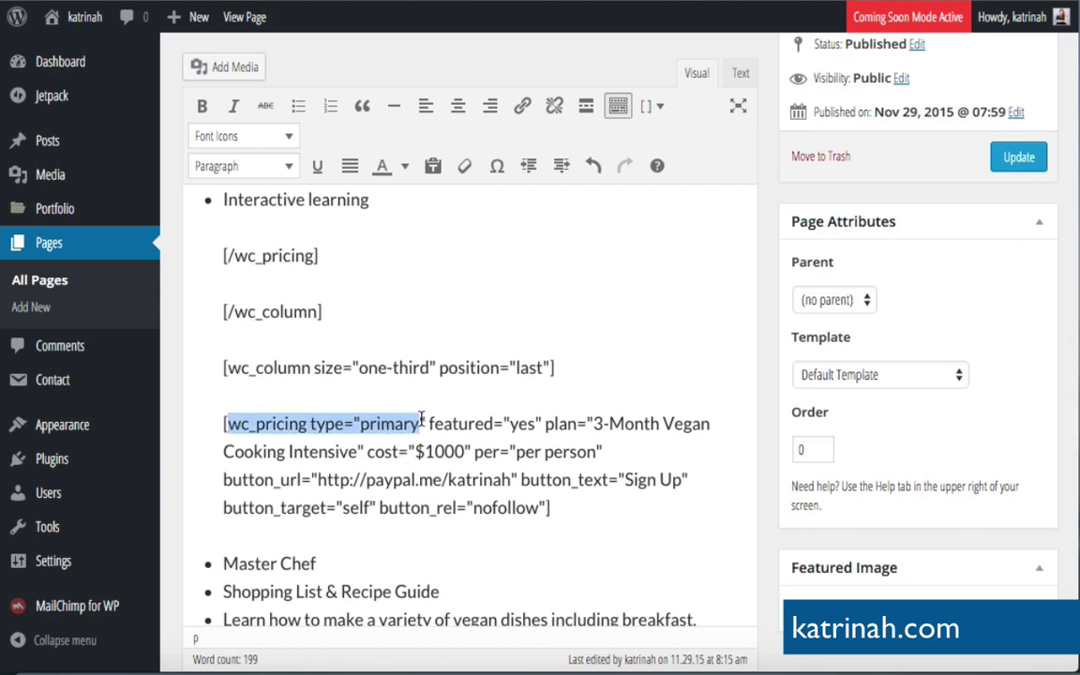
click(362, 425)
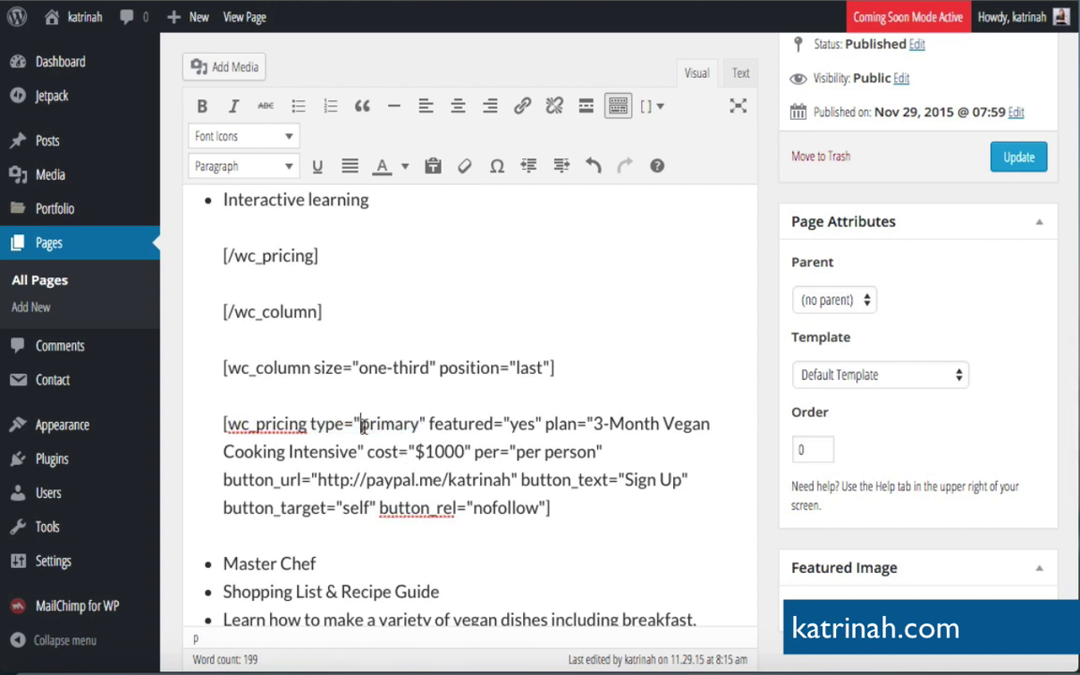
shift+click(422, 424)
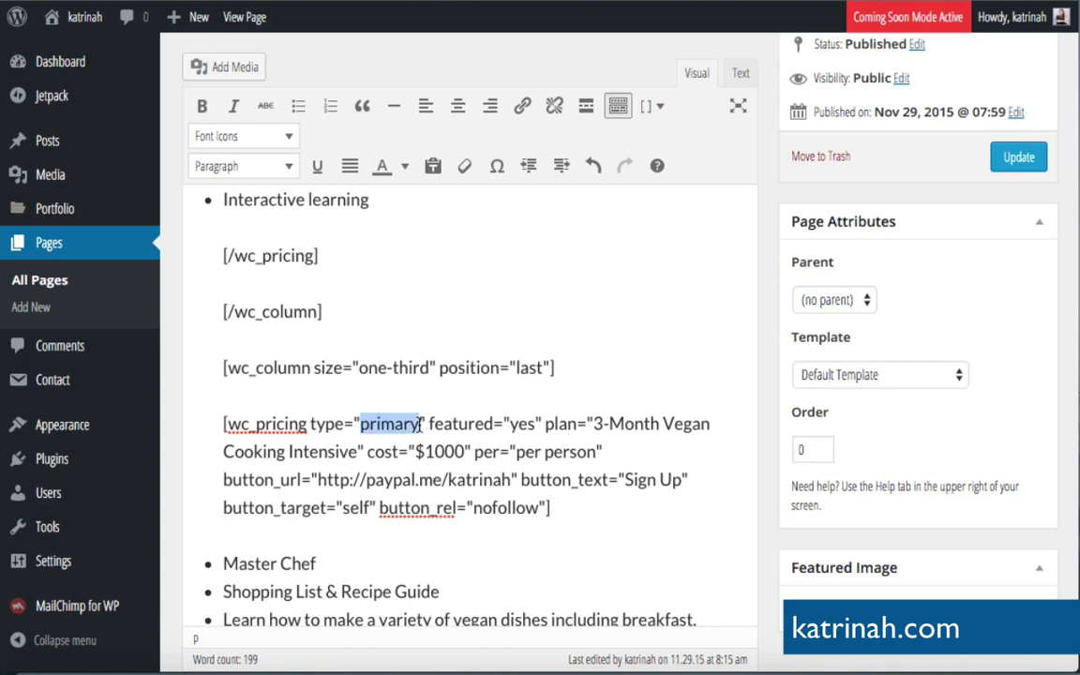
text(secondar)
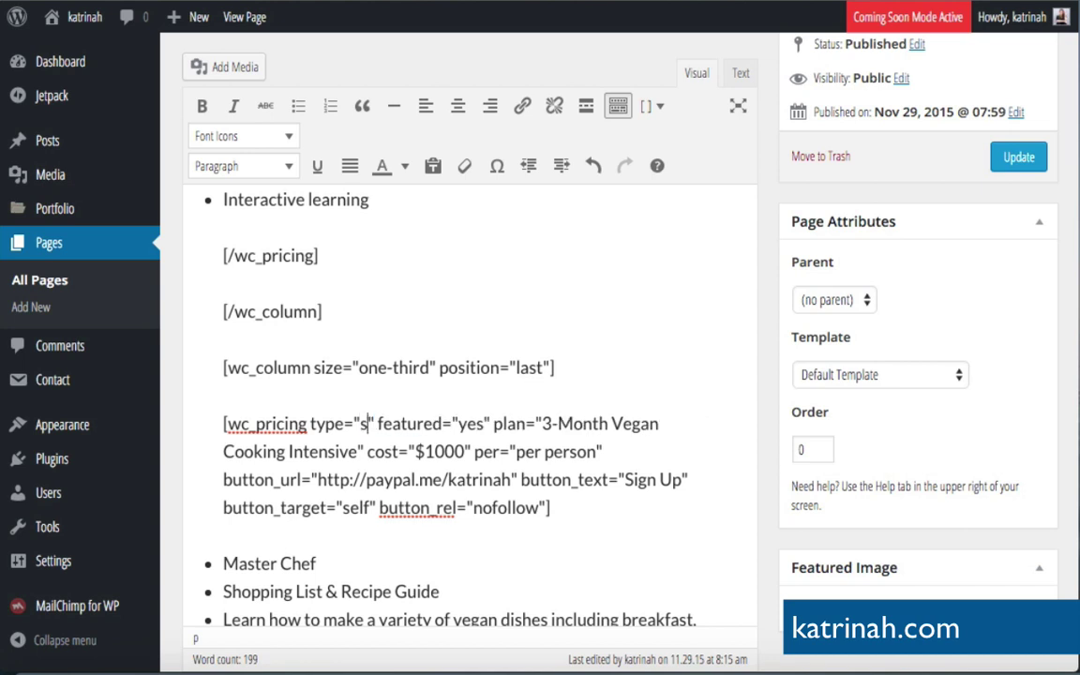
text(y)
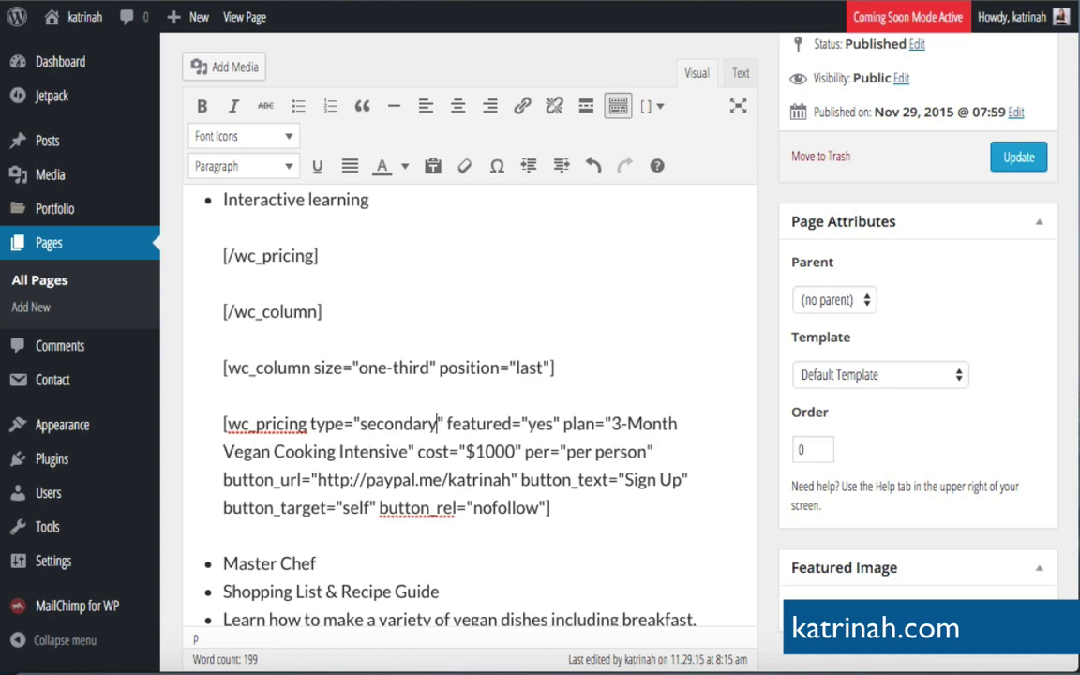
drag(355, 418, 446, 418)
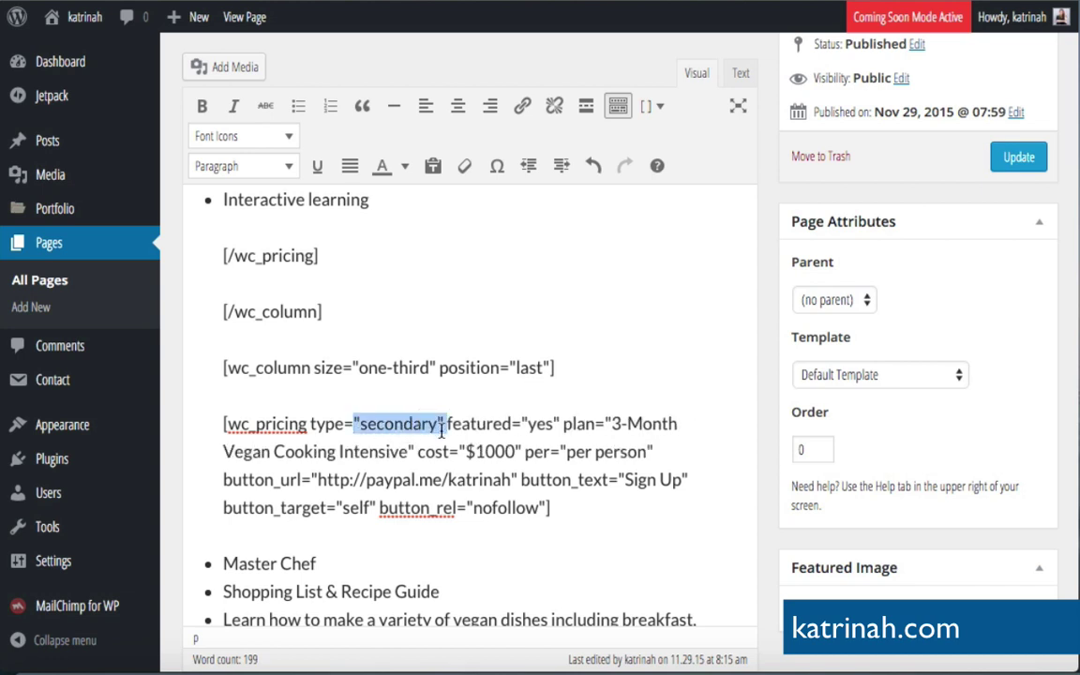
click(1013, 159)
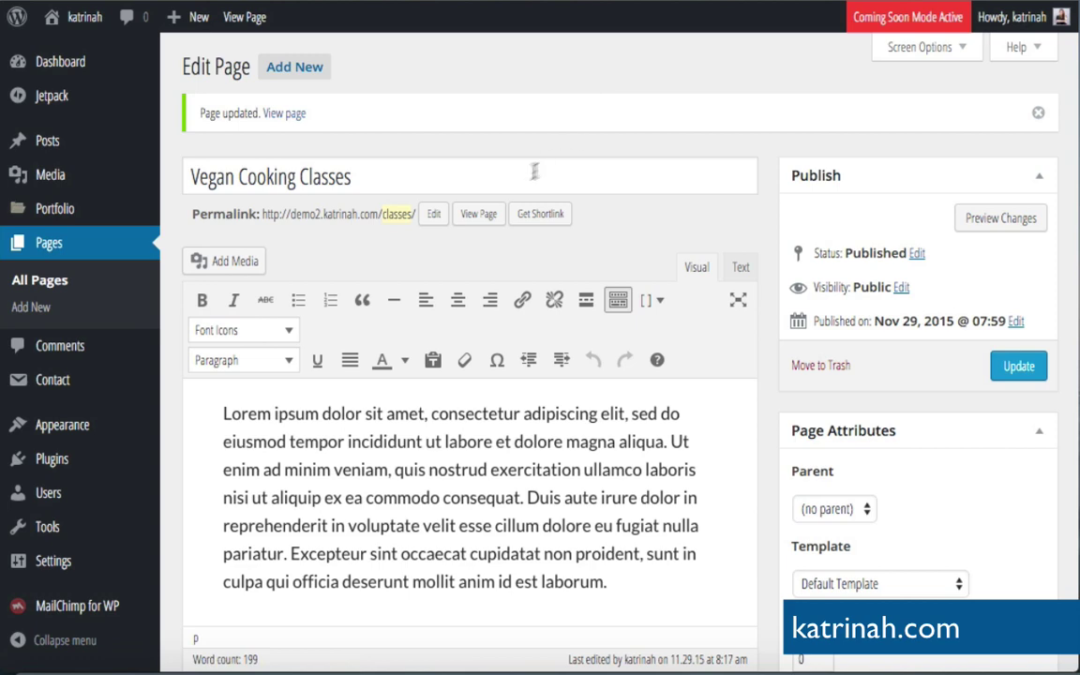
- View the live Vegan Cooking Classes page's pricing boxes, then bring up the 'katrinah' admin-bar dropdown
click(478, 216)
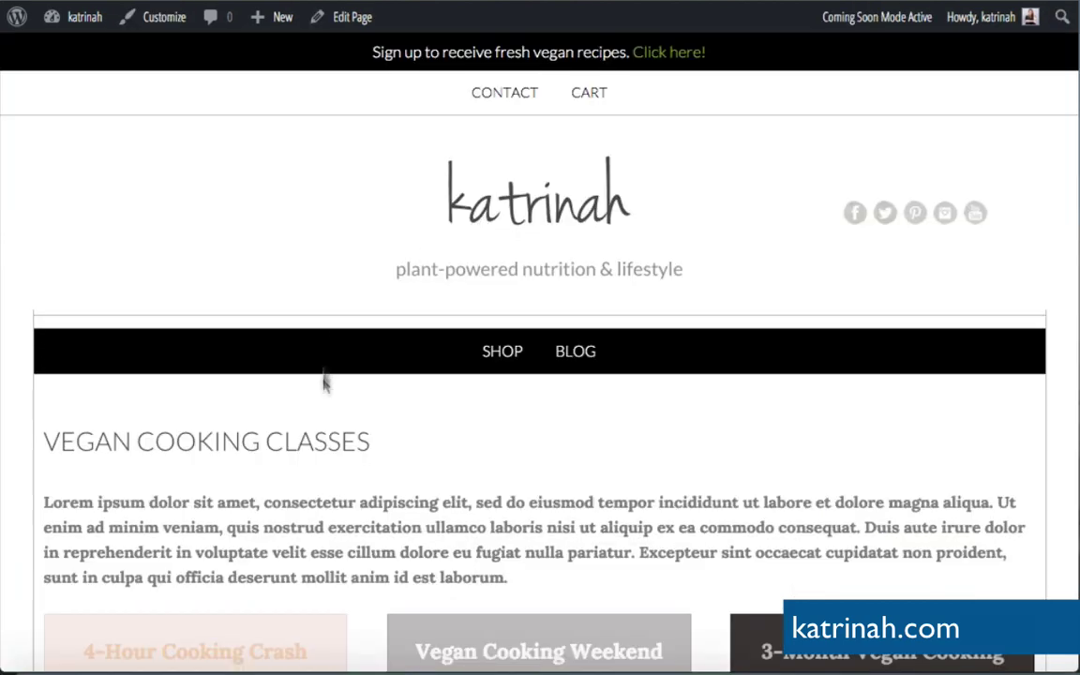
scroll(520, 434, down, 4)
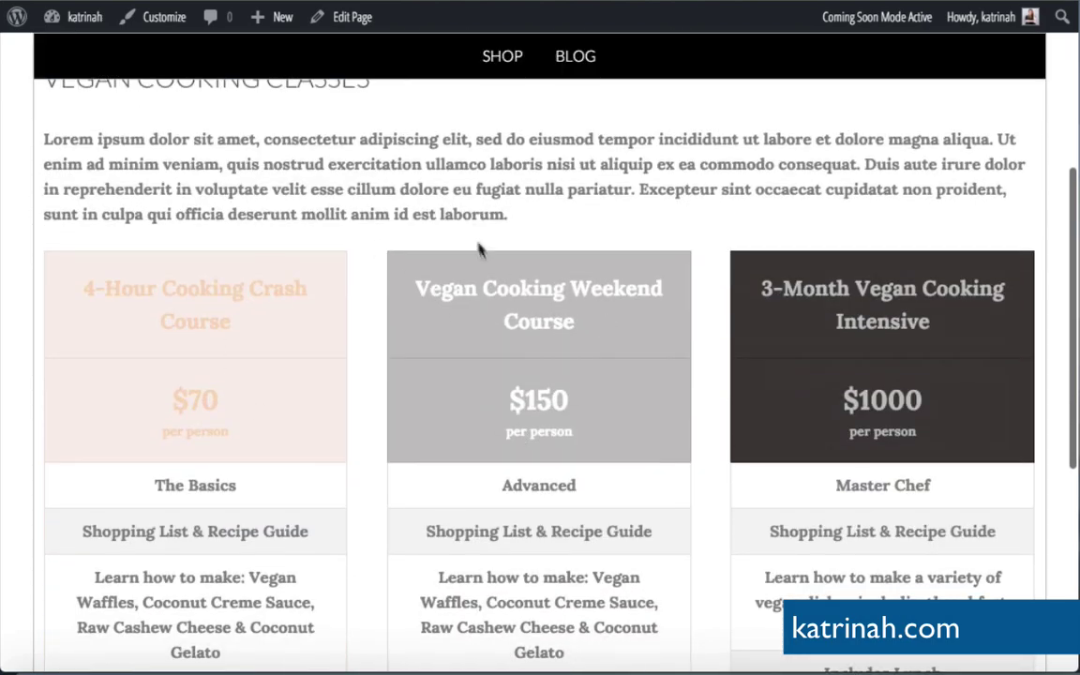
scroll(477, 248, up, 4)
scroll(522, 445, down, 4)
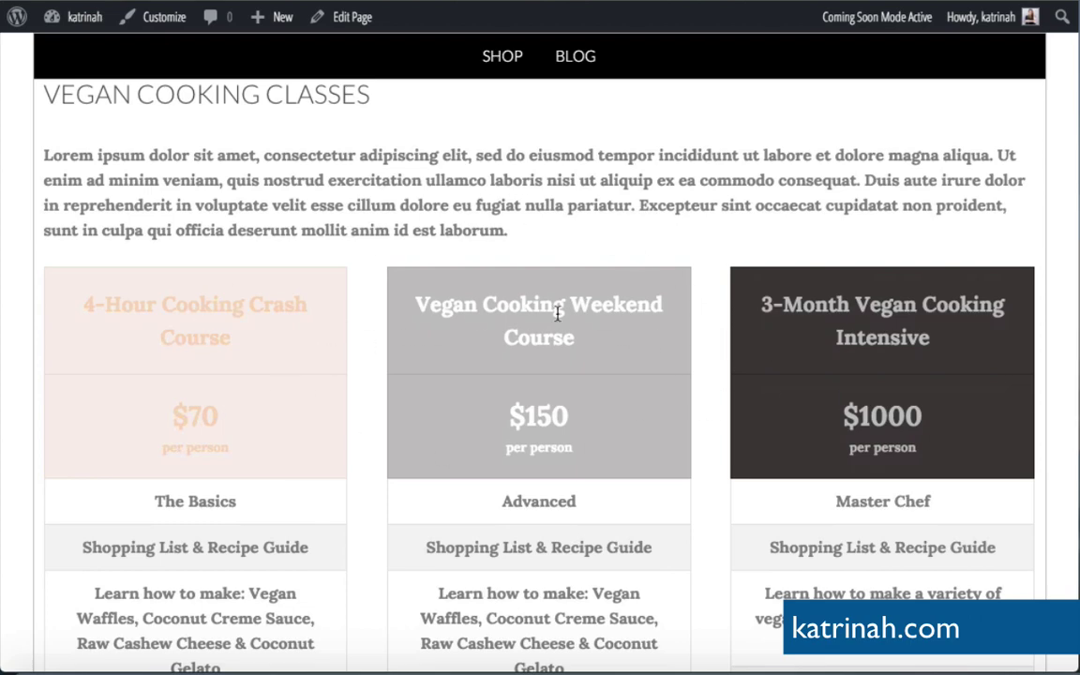
scroll(557, 313, up, 5)
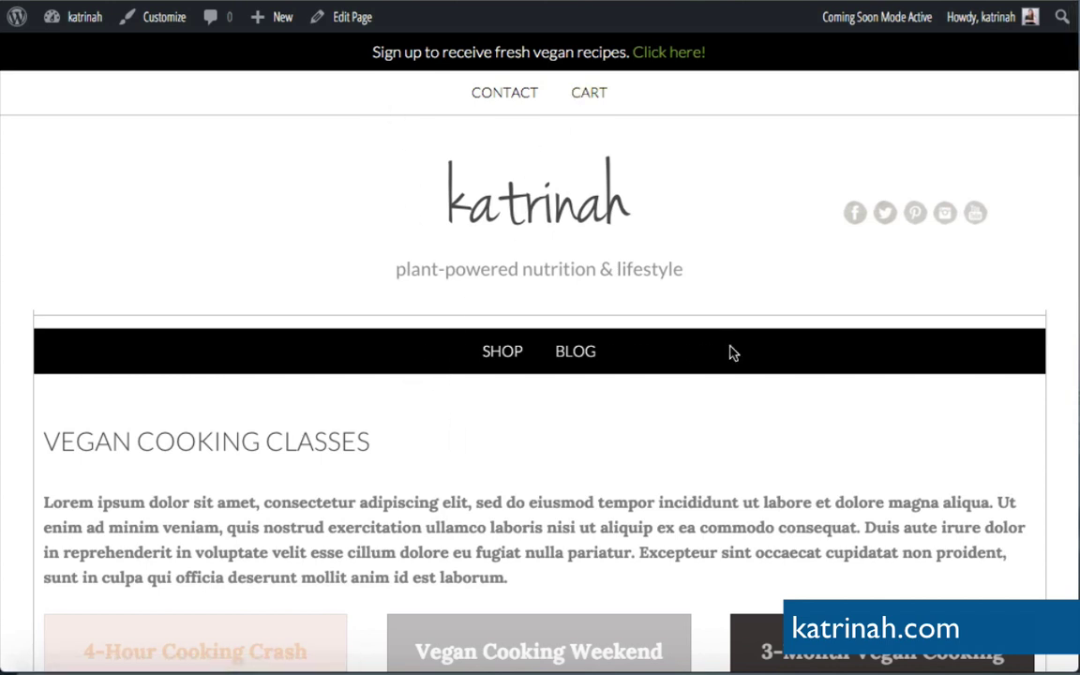
mouse_move(76, 29)
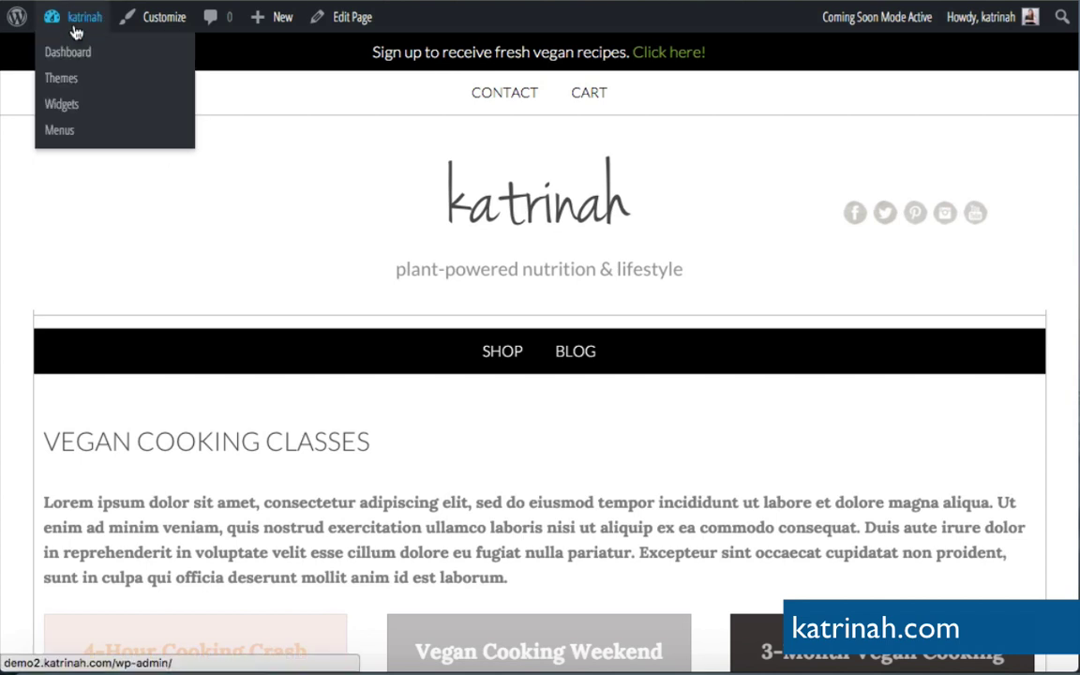
- Add the Vegan Cooking Classes page to the Main Menu from the full pages list
click(60, 135)
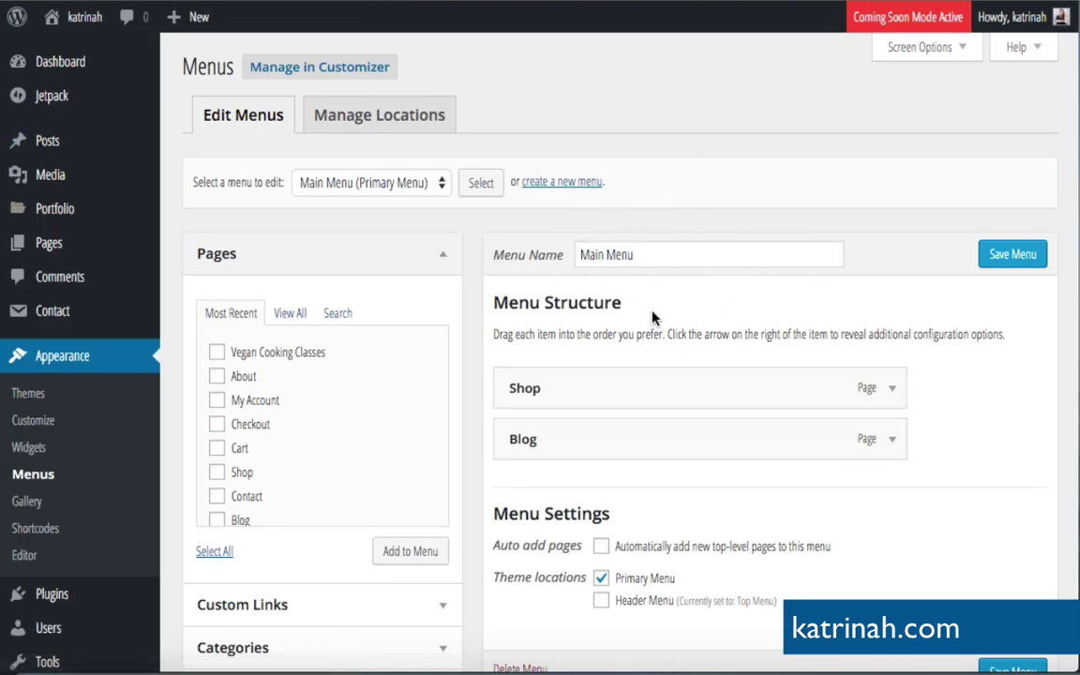
click(286, 318)
scroll(277, 432, down, 3)
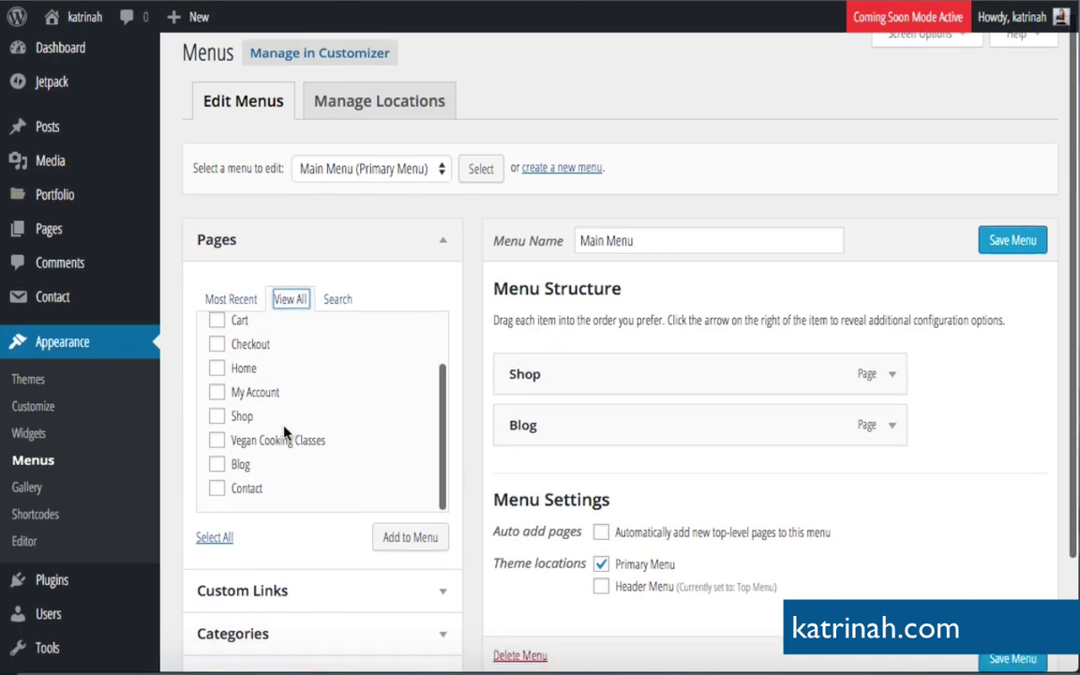
click(216, 442)
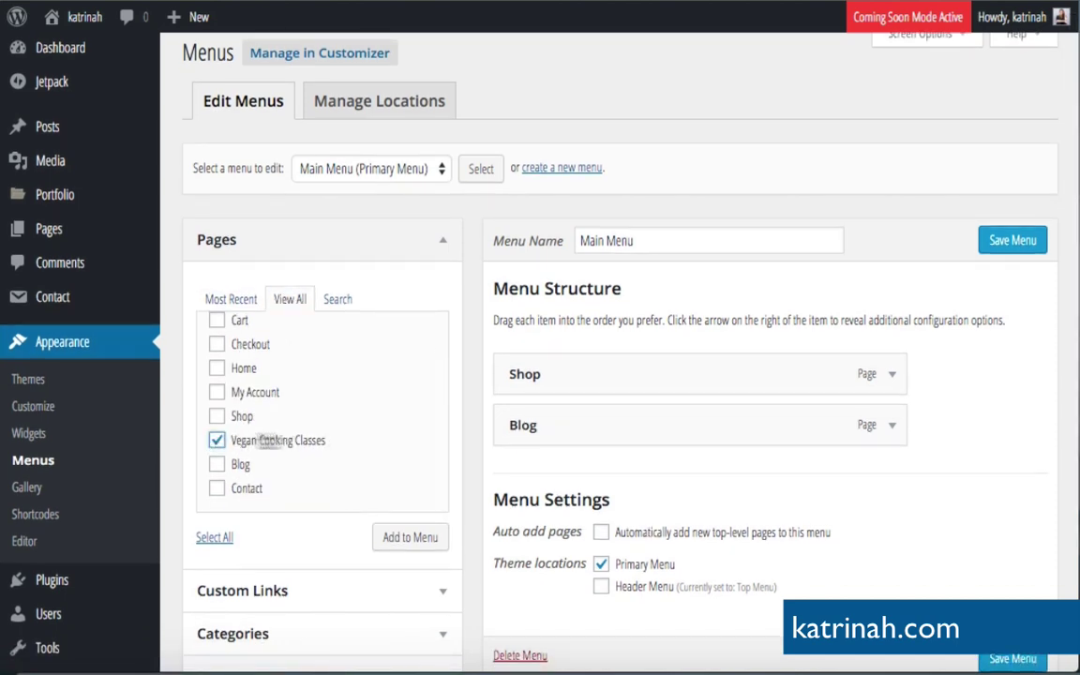
click(411, 541)
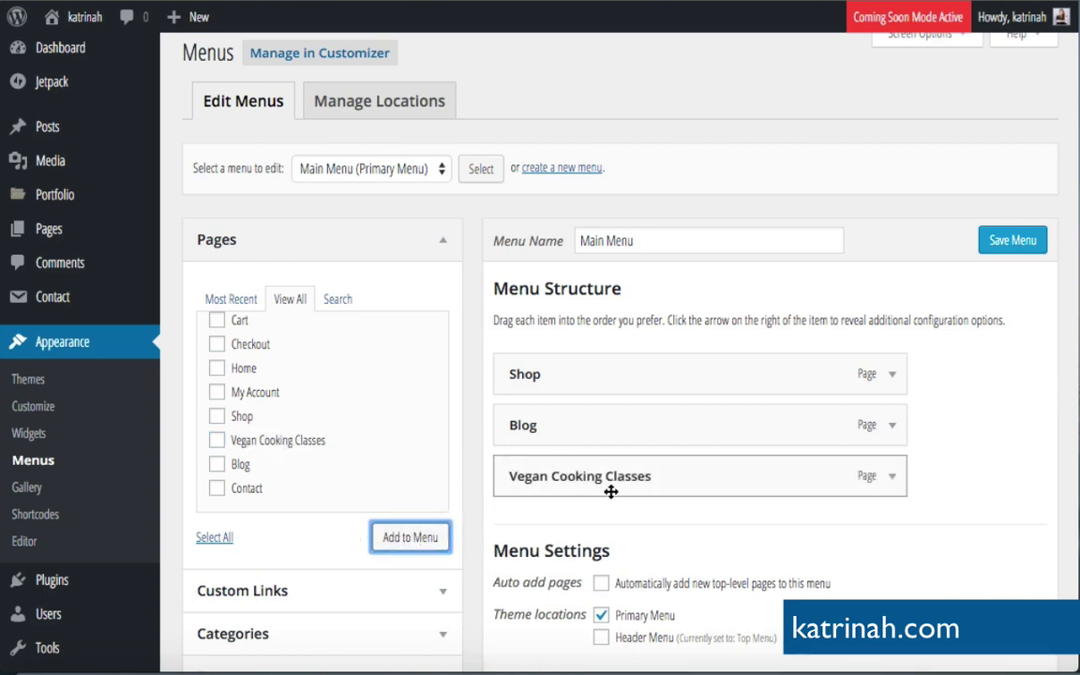
- Move the item between Shop and Blog, relabel it 'Classes', and save the menu
drag(581, 483, 582, 430)
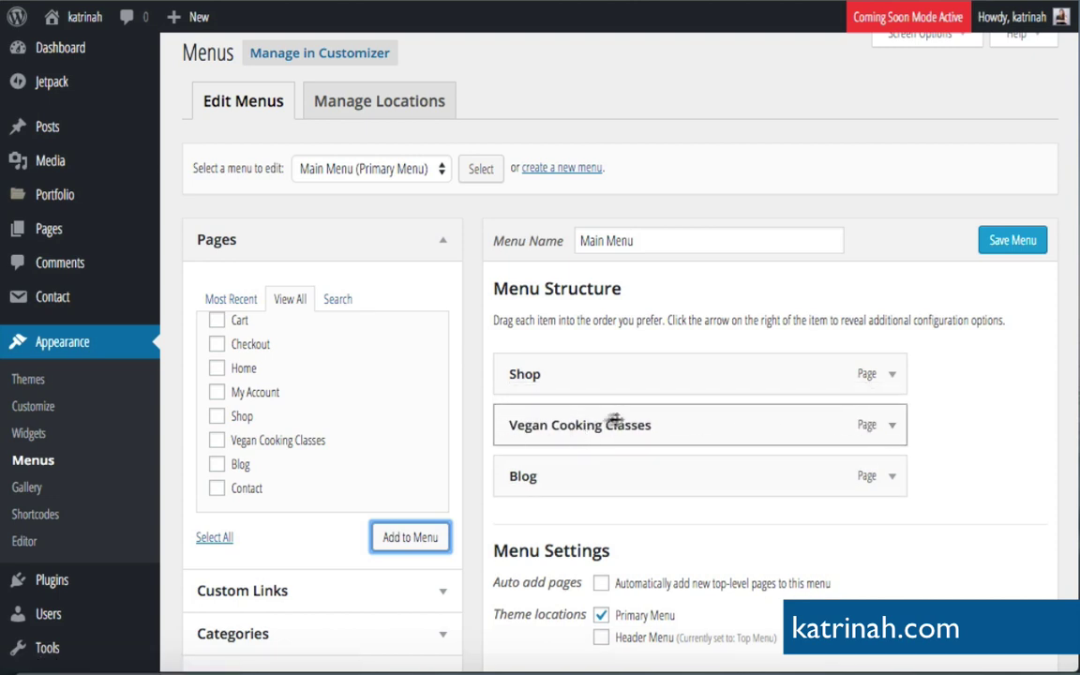
click(893, 430)
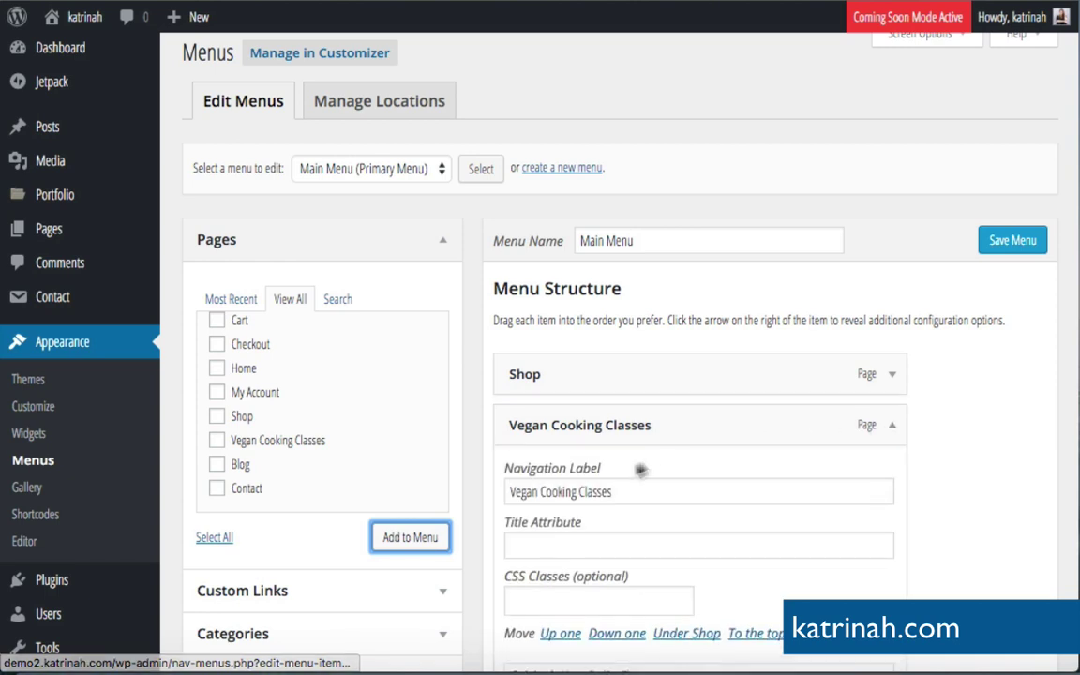
click(518, 492)
key(BackSpace)
key(BackSpace)
key(BackSpace)
key(BackSpace)
key(BackSpace)
key(BackSpace)
key(BackSpace)
key(BackSpace)
key(BackSpace)
key(BackSpace)
key(BackSpace)
key(BackSpace)
key(BackSpace)
key(BackSpace)
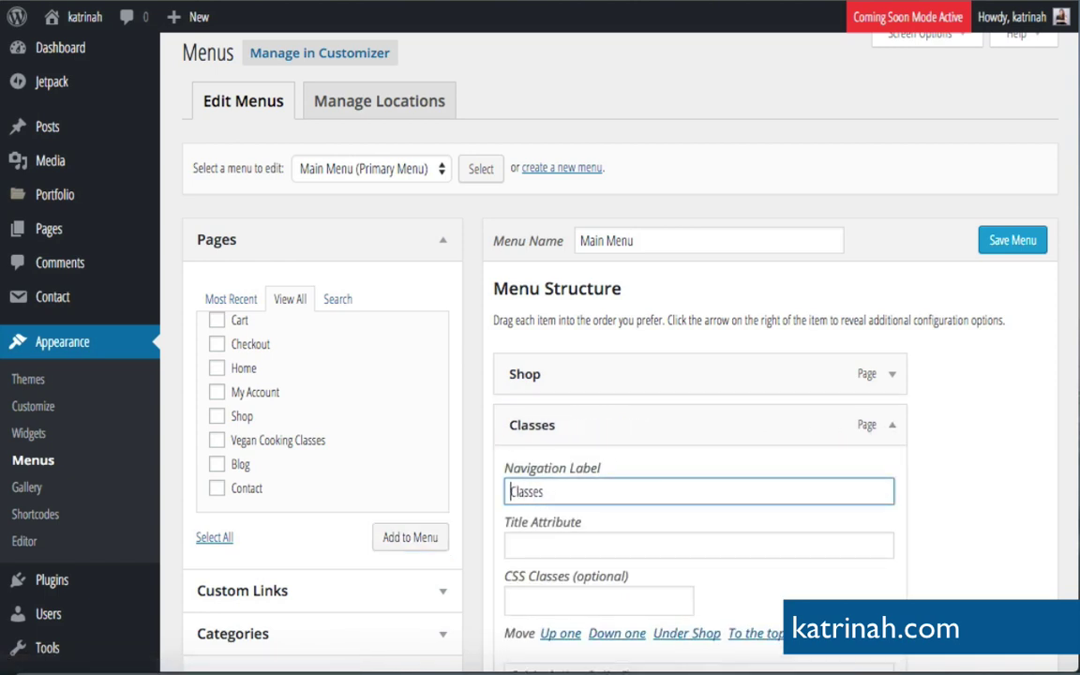
click(891, 425)
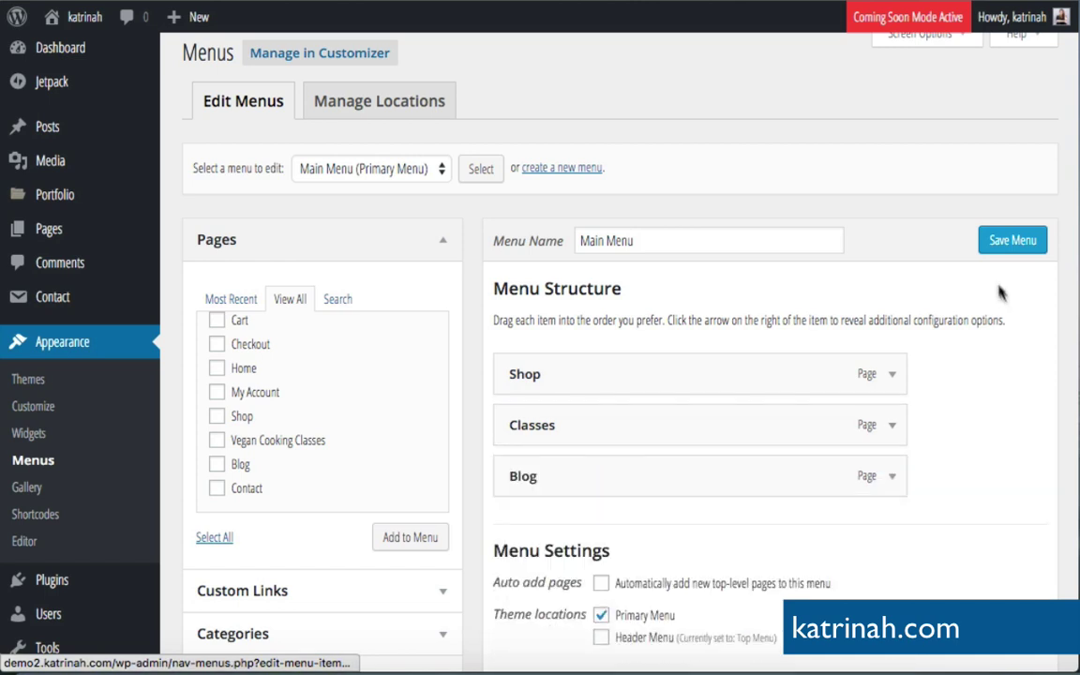
click(1009, 239)
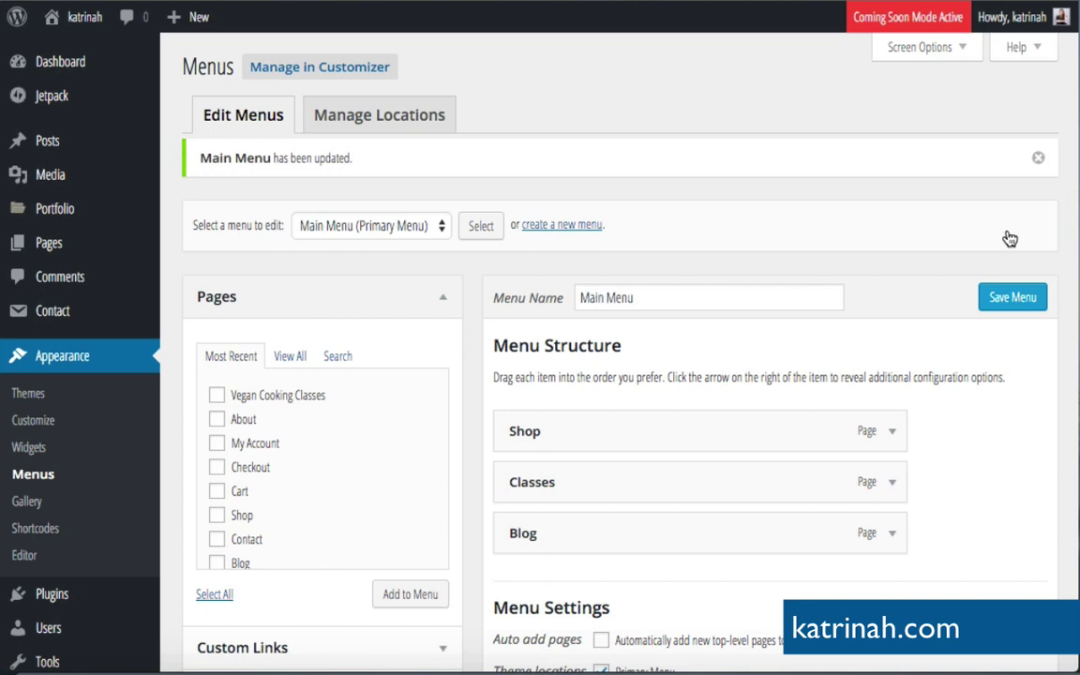
click(339, 229)
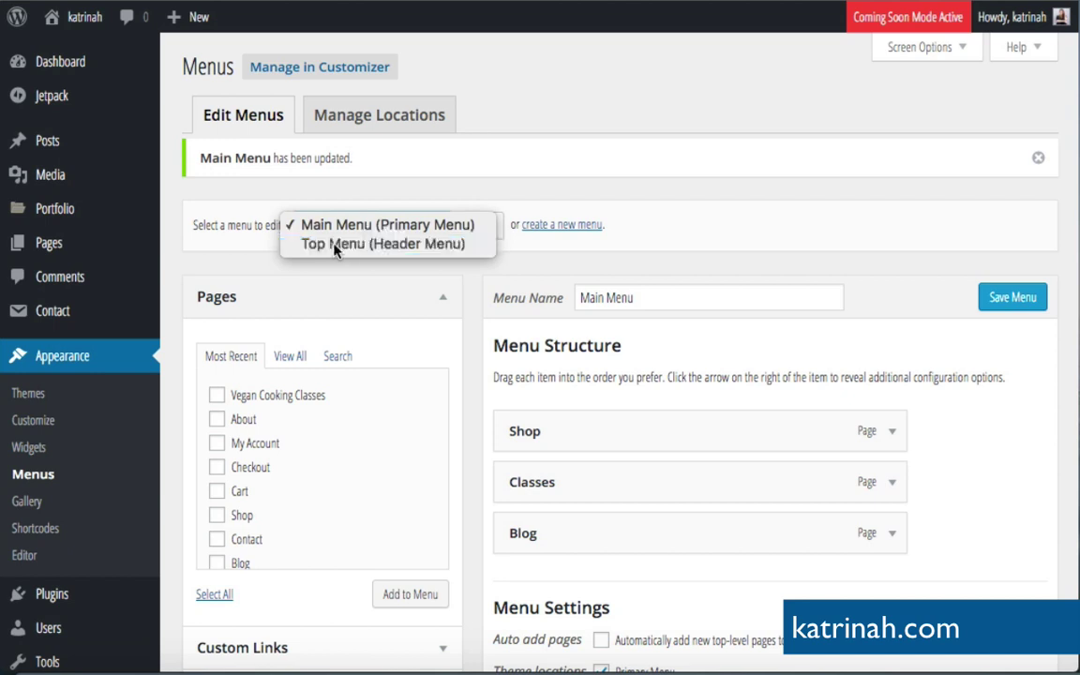
- Load the Top Menu, add the About page, drag it above Contact and Cart, and save
click(314, 244)
click(485, 230)
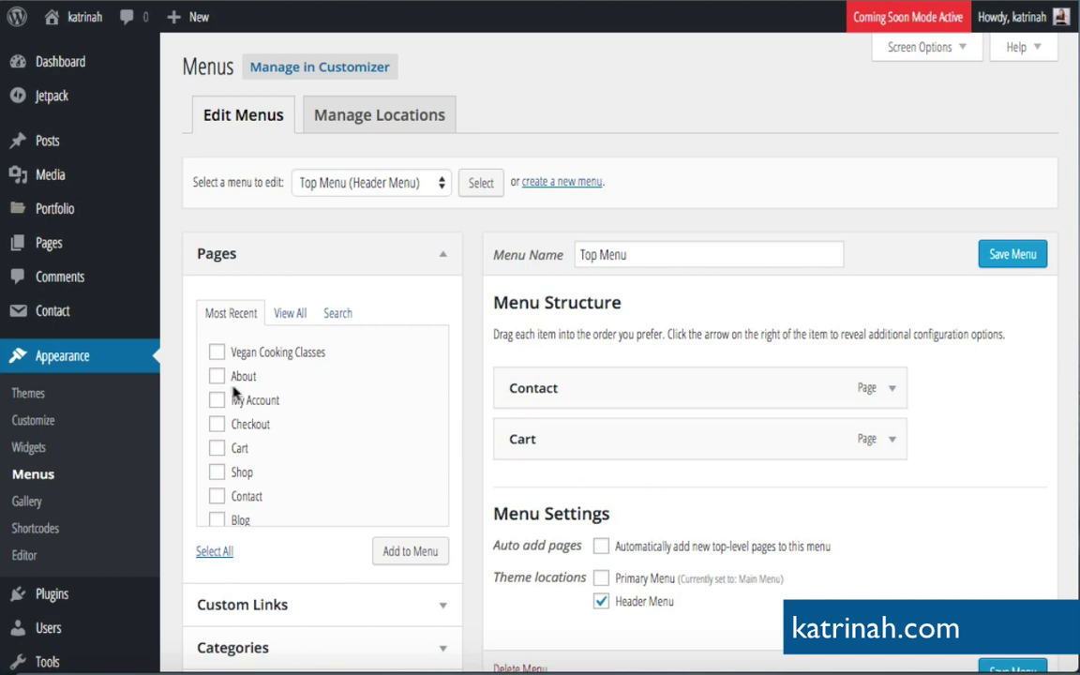
click(217, 376)
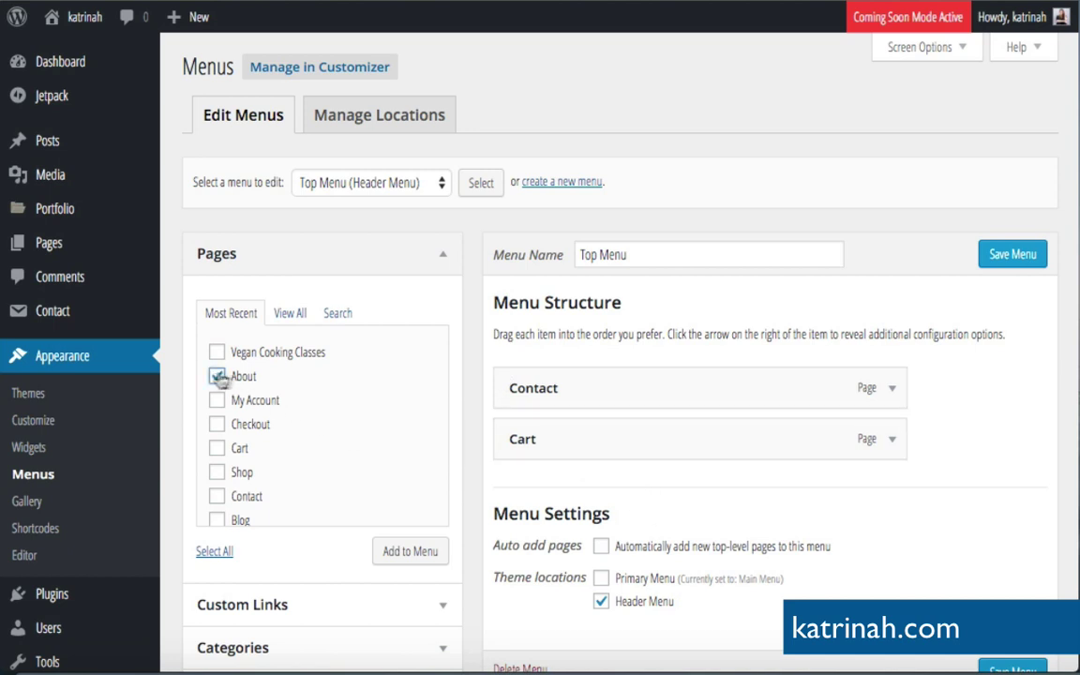
click(416, 556)
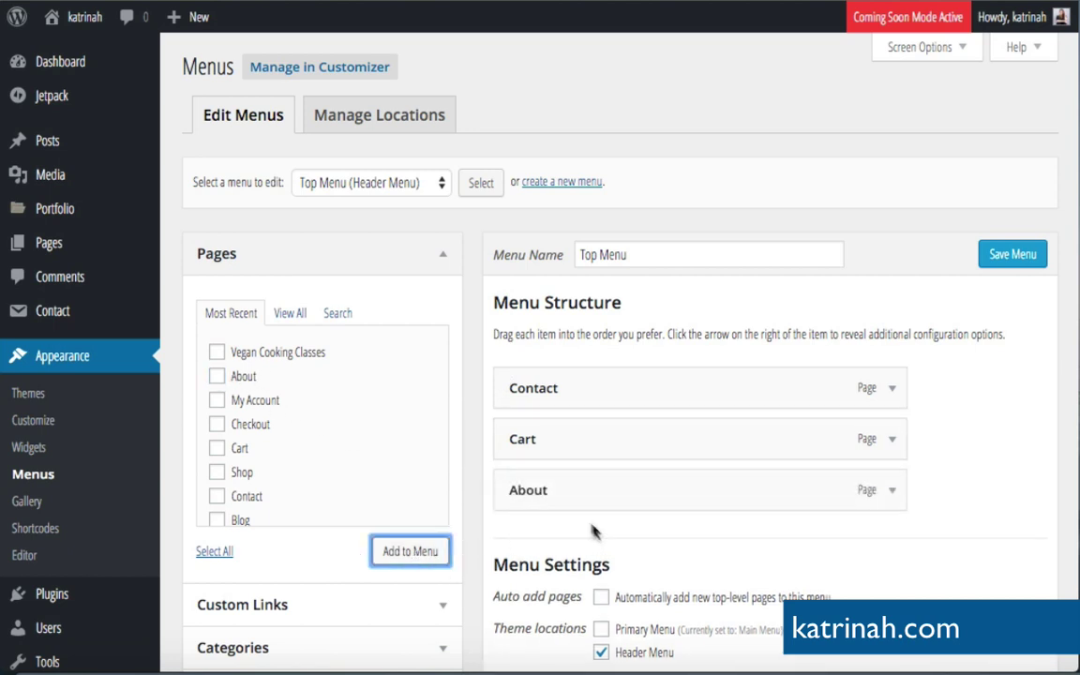
drag(557, 488, 557, 384)
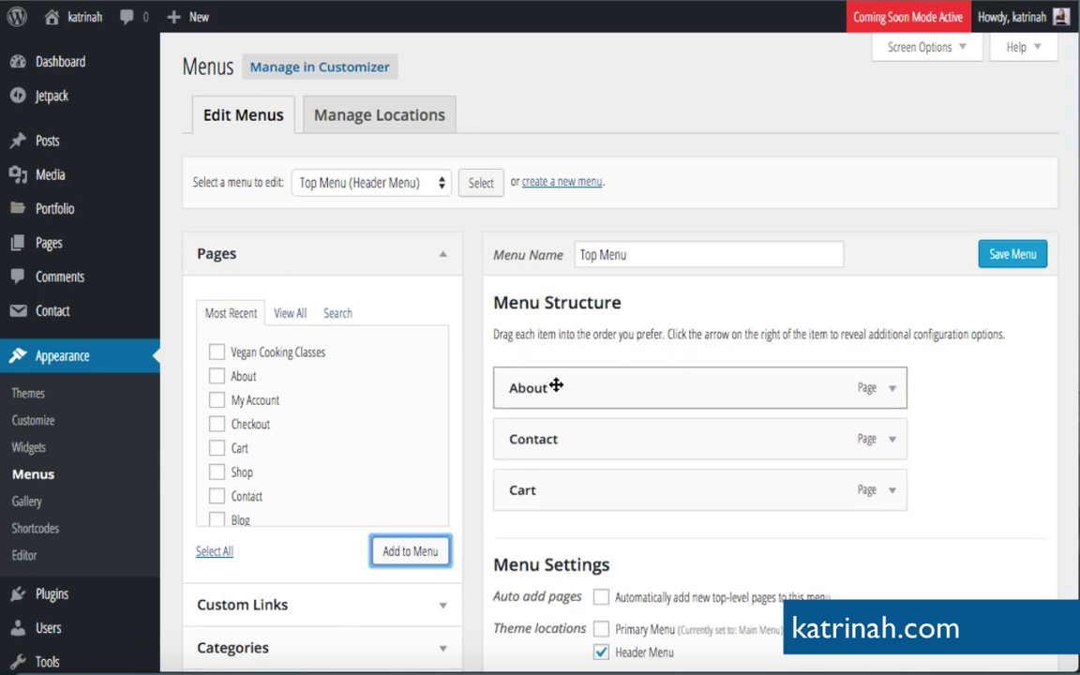
click(1007, 255)
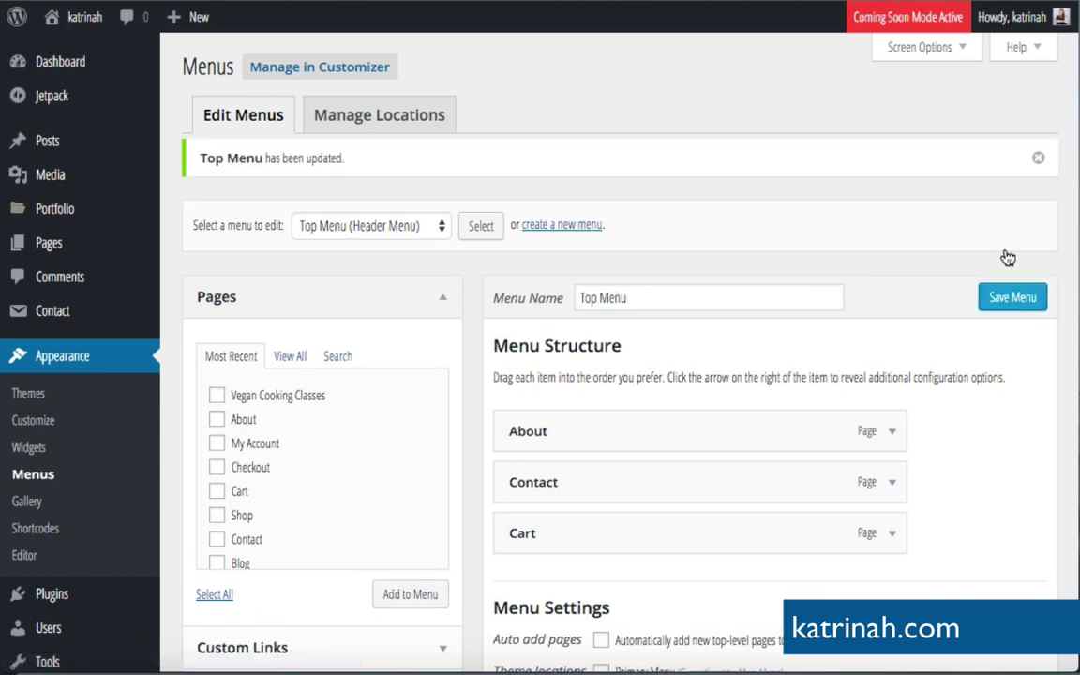
- Check the live site's header and main menus on the Blog page, then return to the dashboard
mouse_move(83, 17)
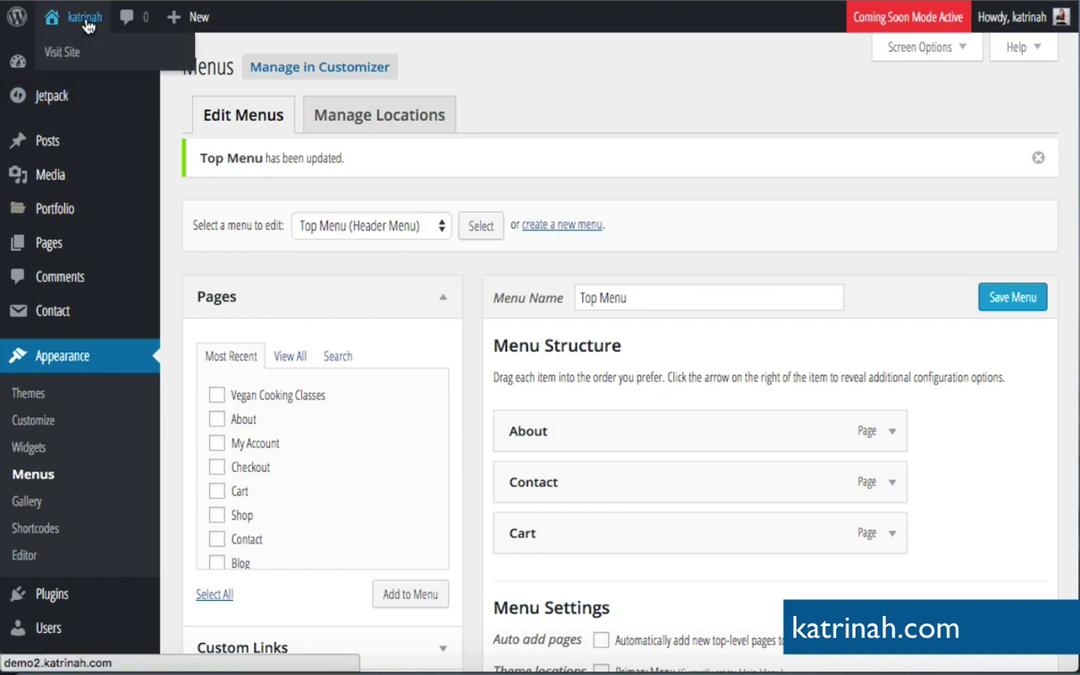
click(78, 53)
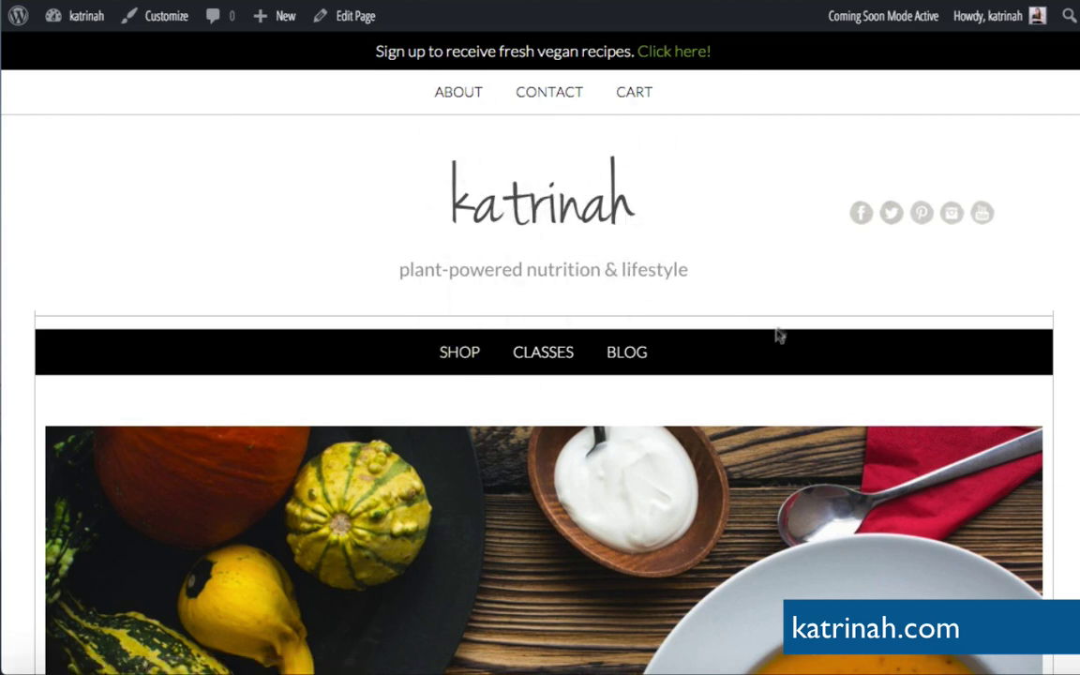
click(631, 357)
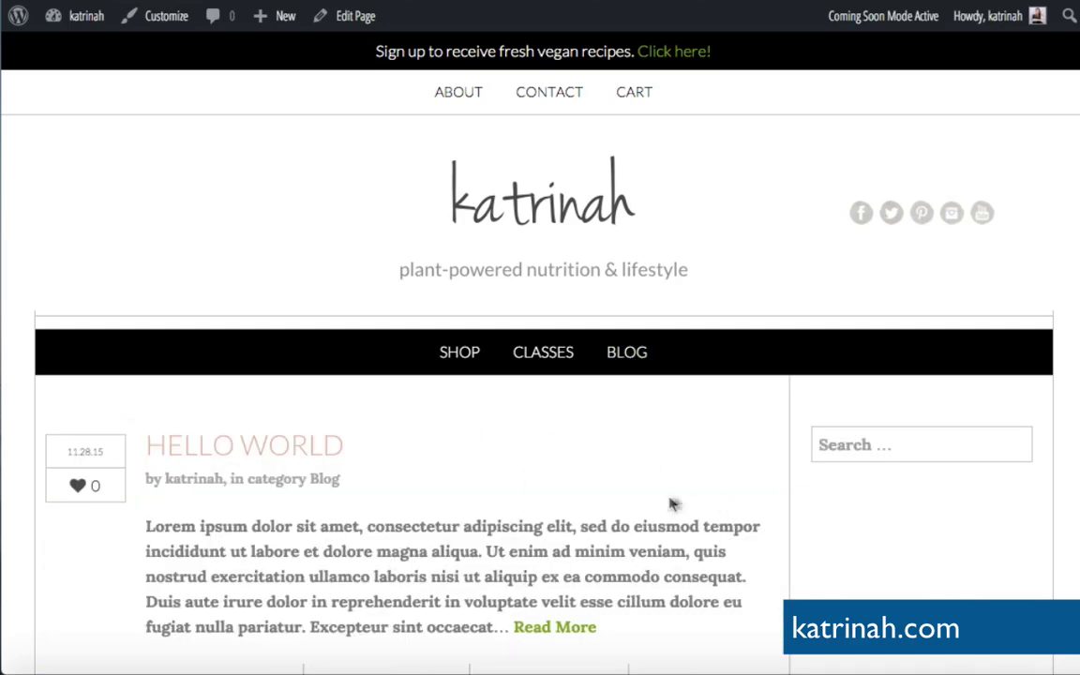
scroll(661, 507, down, 20)
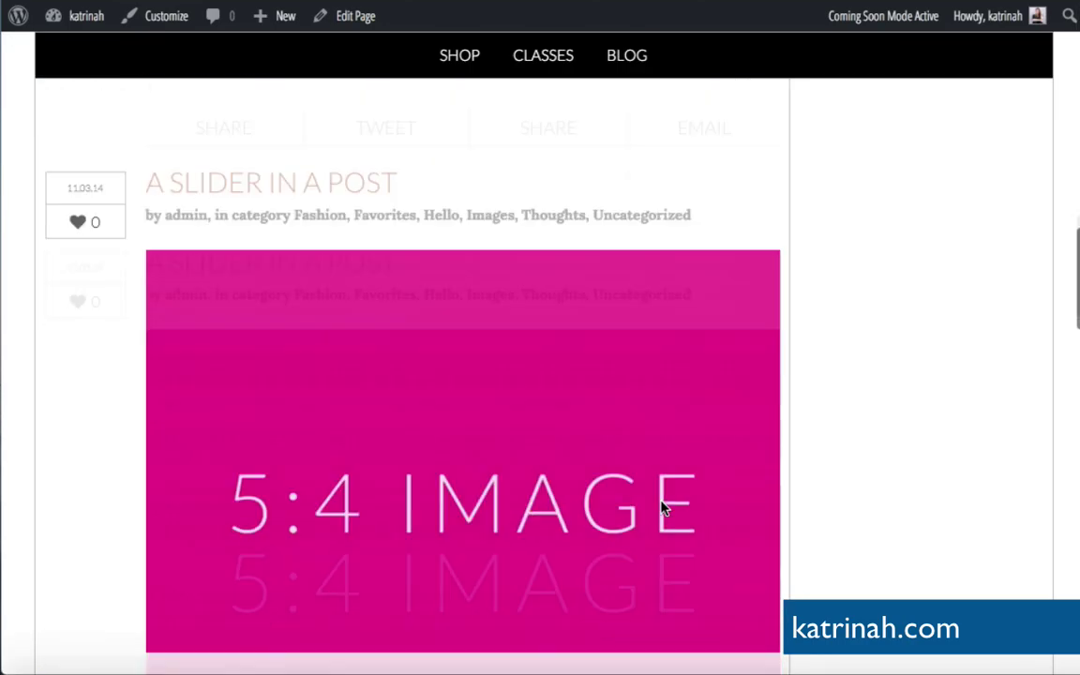
scroll(661, 507, down, 5)
scroll(661, 508, up, 20)
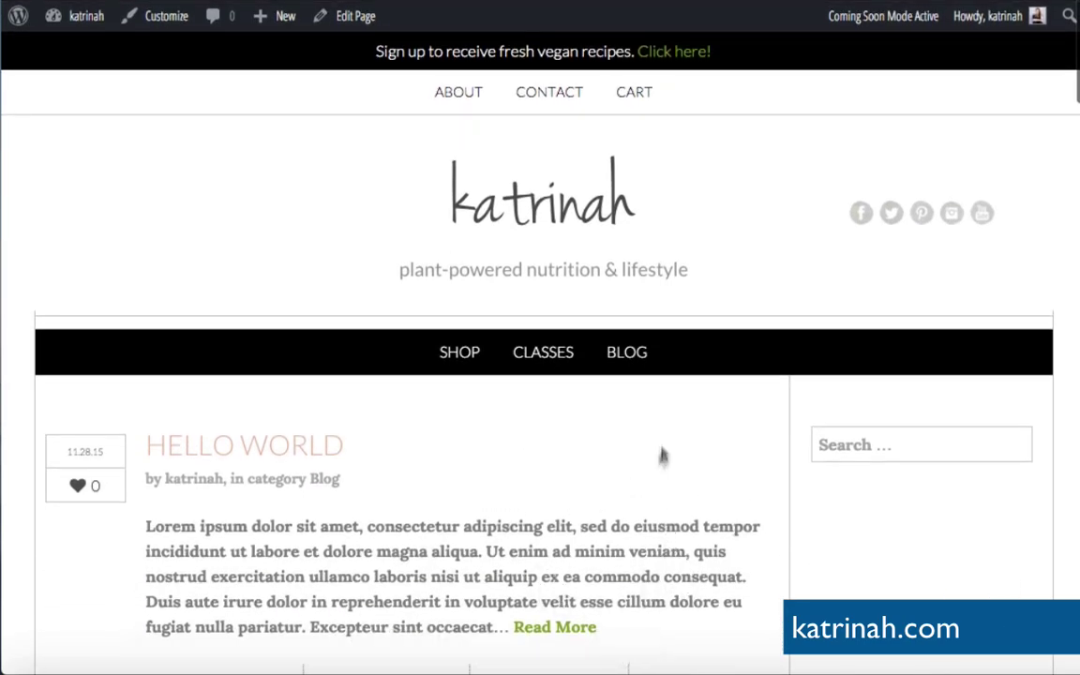
scroll(725, 486, down, 4)
scroll(725, 486, up, 5)
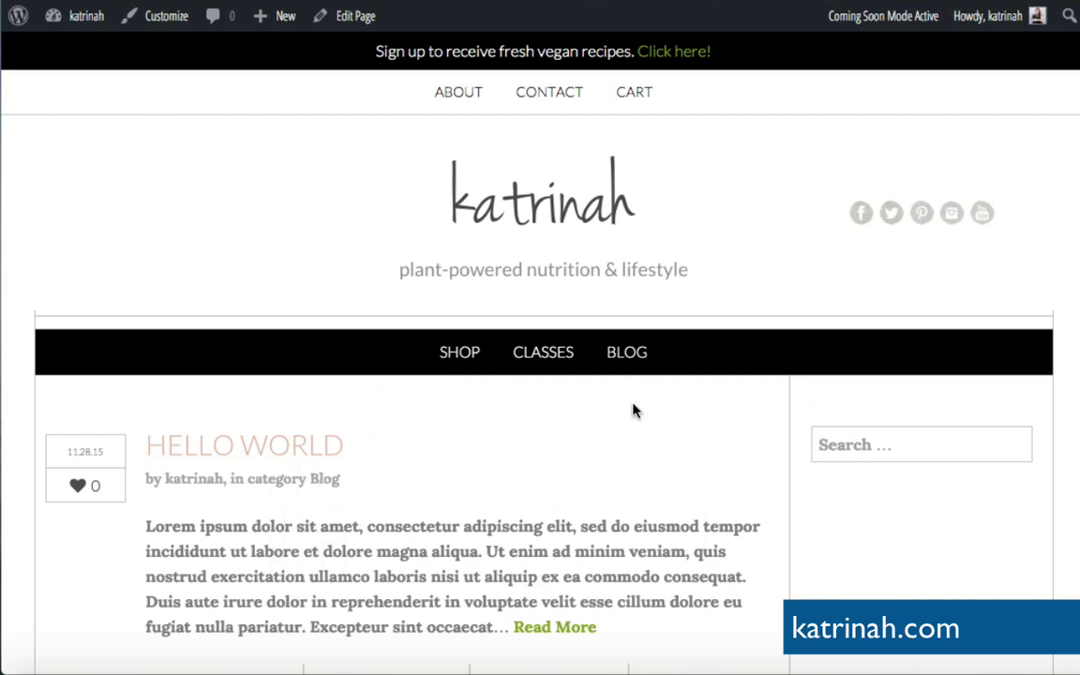
mouse_move(71, 17)
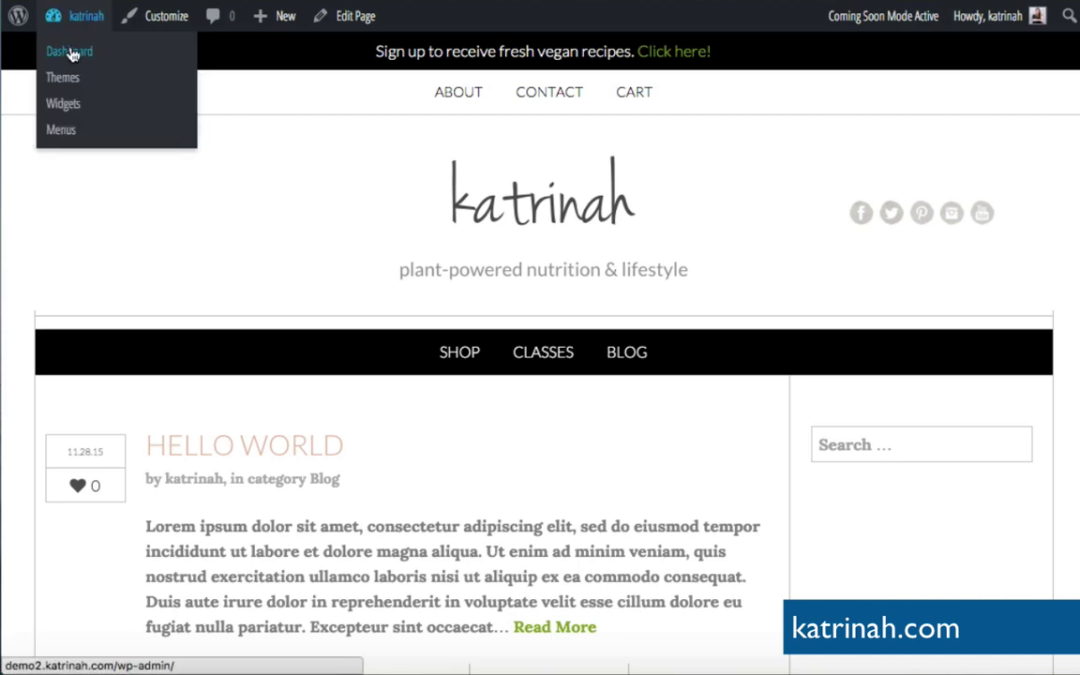
click(71, 53)
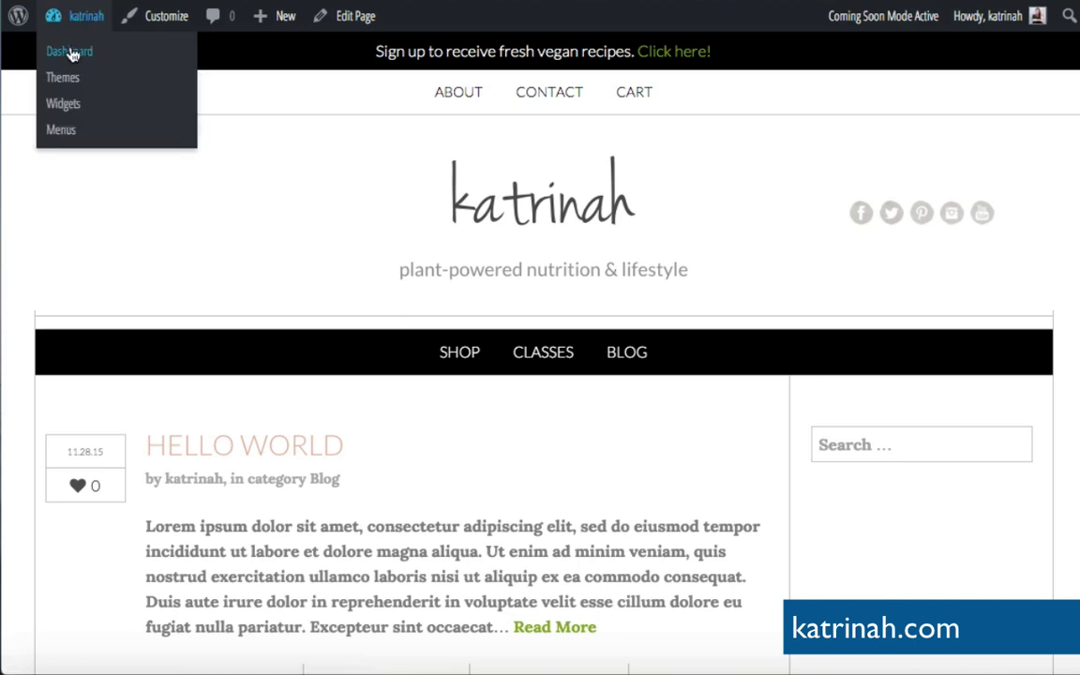
- Clear the posts page in Reading Settings, keeping Home as front page, save, and visit the site
mouse_move(66, 563)
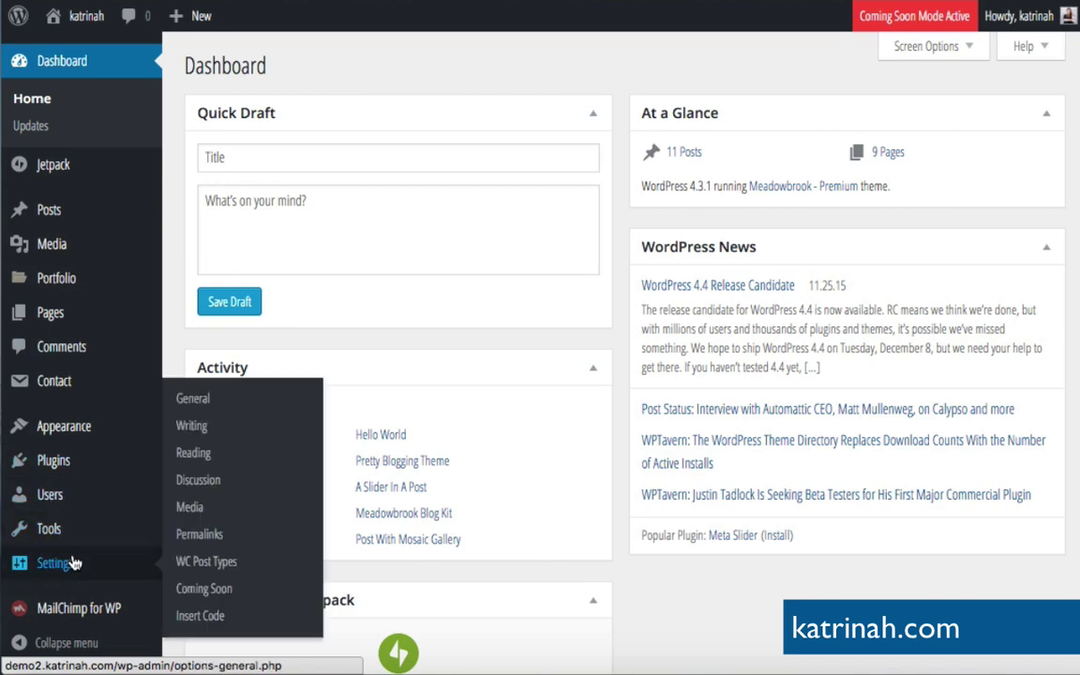
click(193, 454)
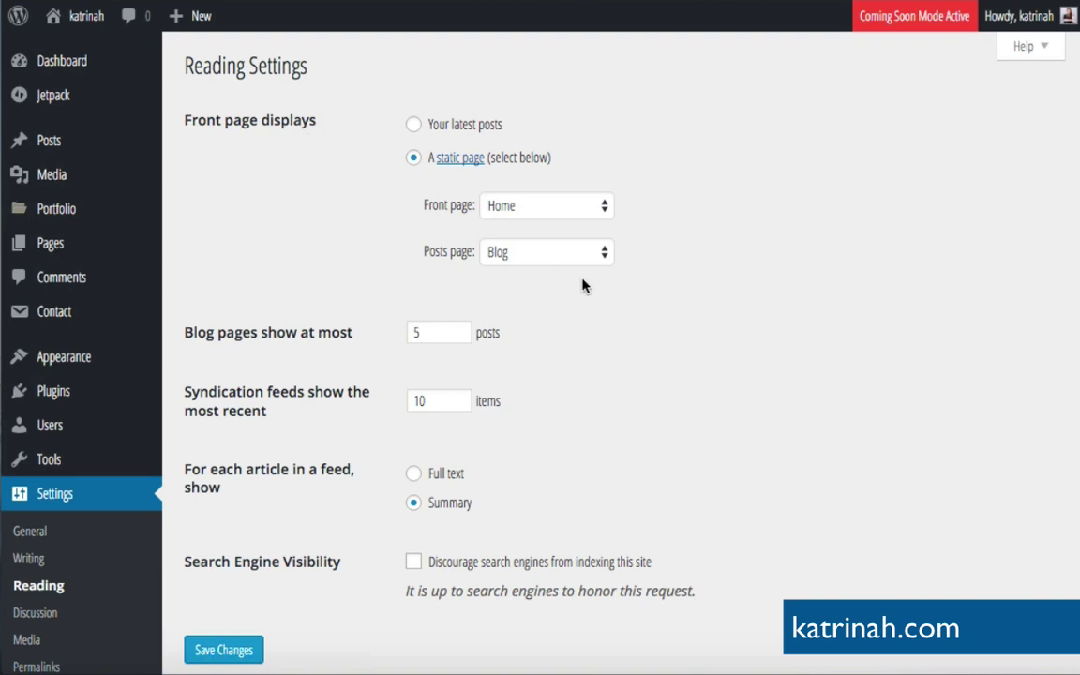
click(528, 263)
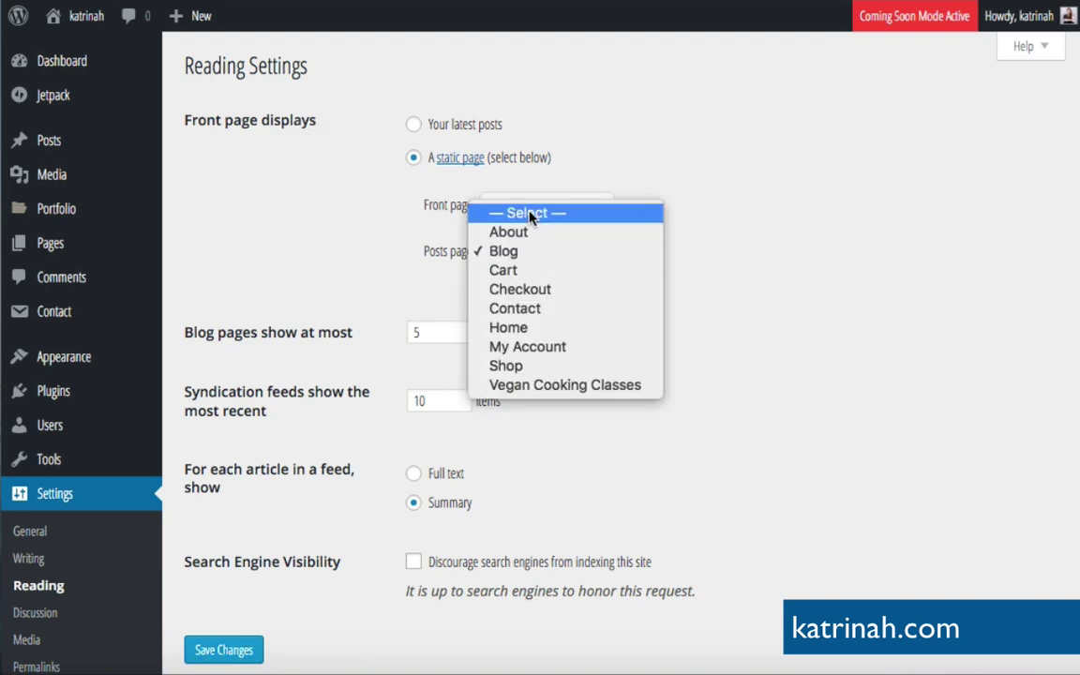
click(530, 214)
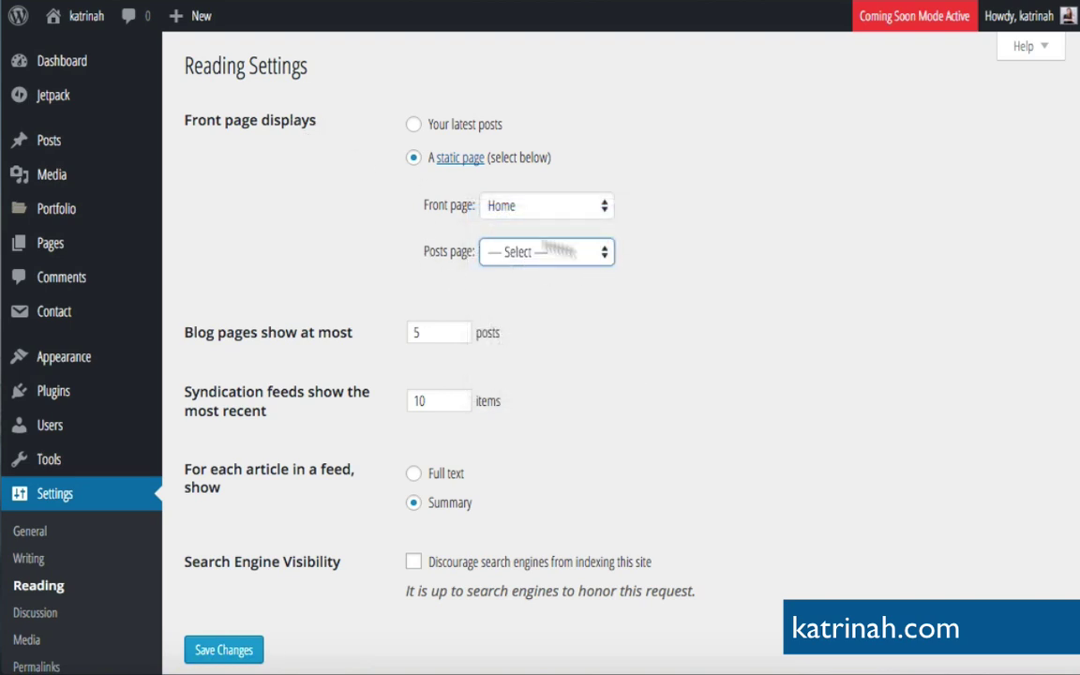
click(233, 654)
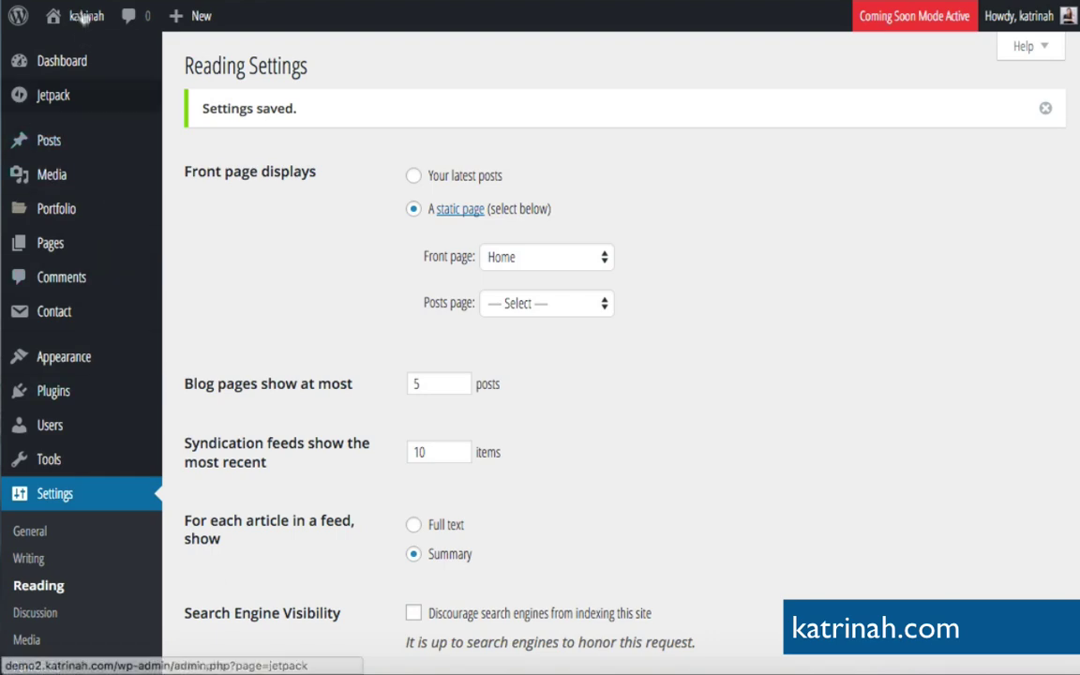
mouse_move(75, 16)
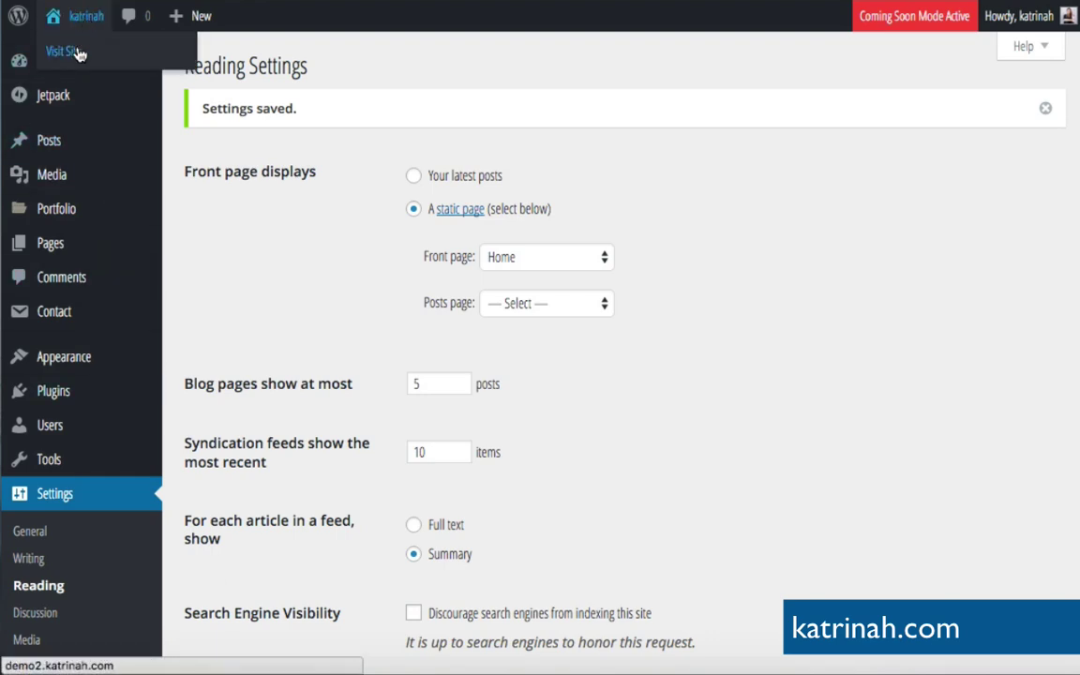
click(79, 54)
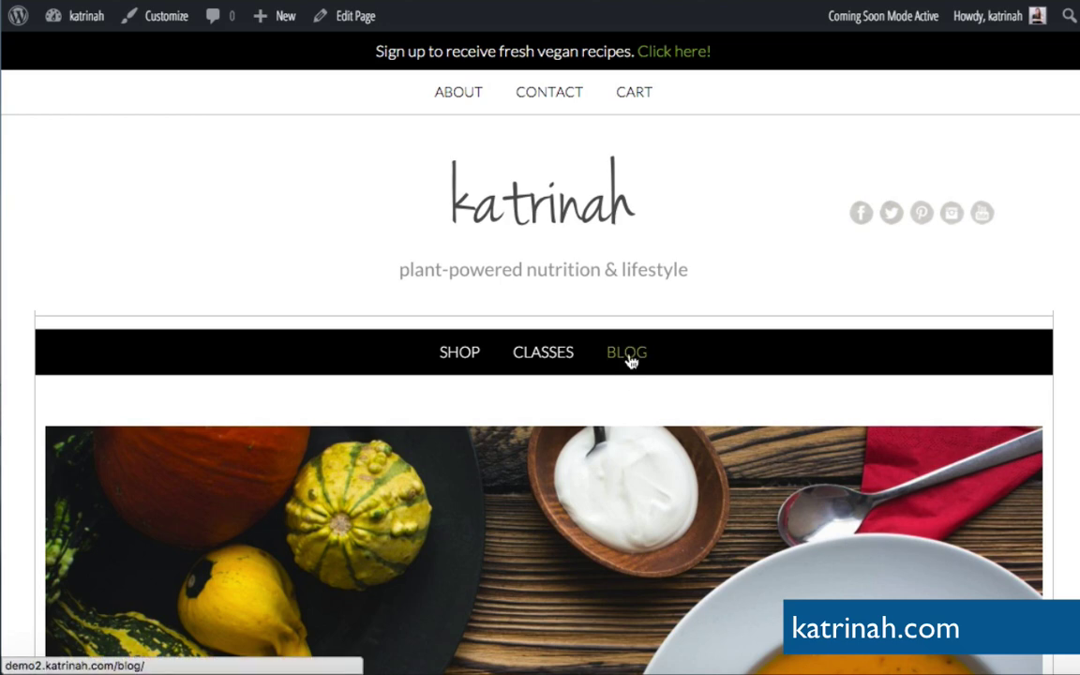
- Open the live Blog page and scroll through its posts
click(629, 356)
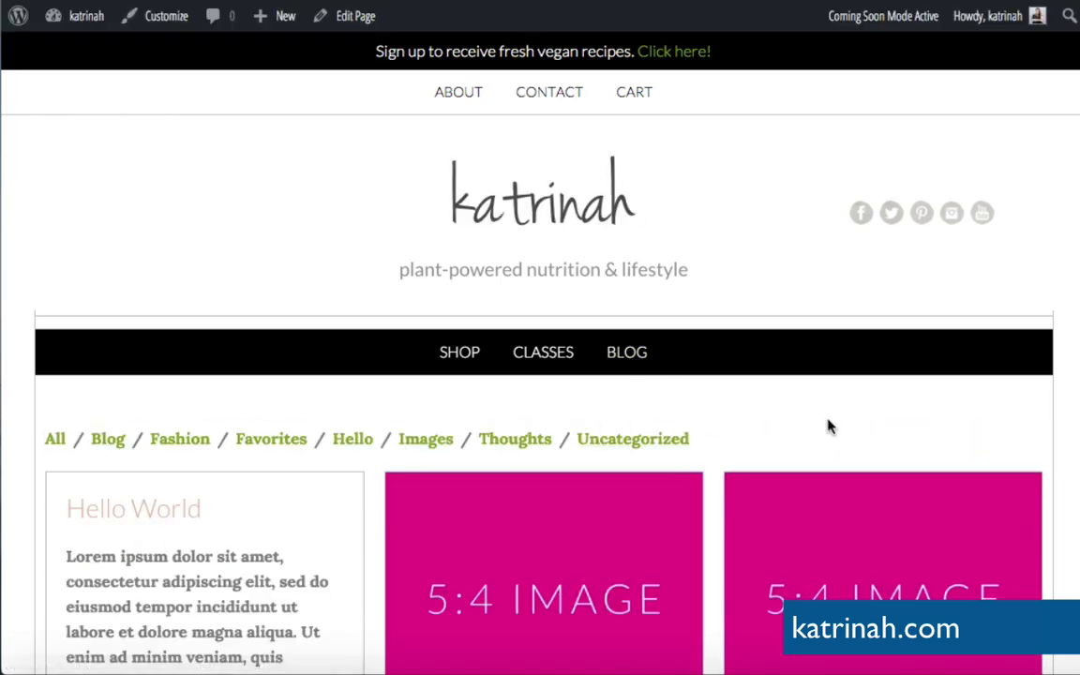
scroll(134, 478, down, 7)
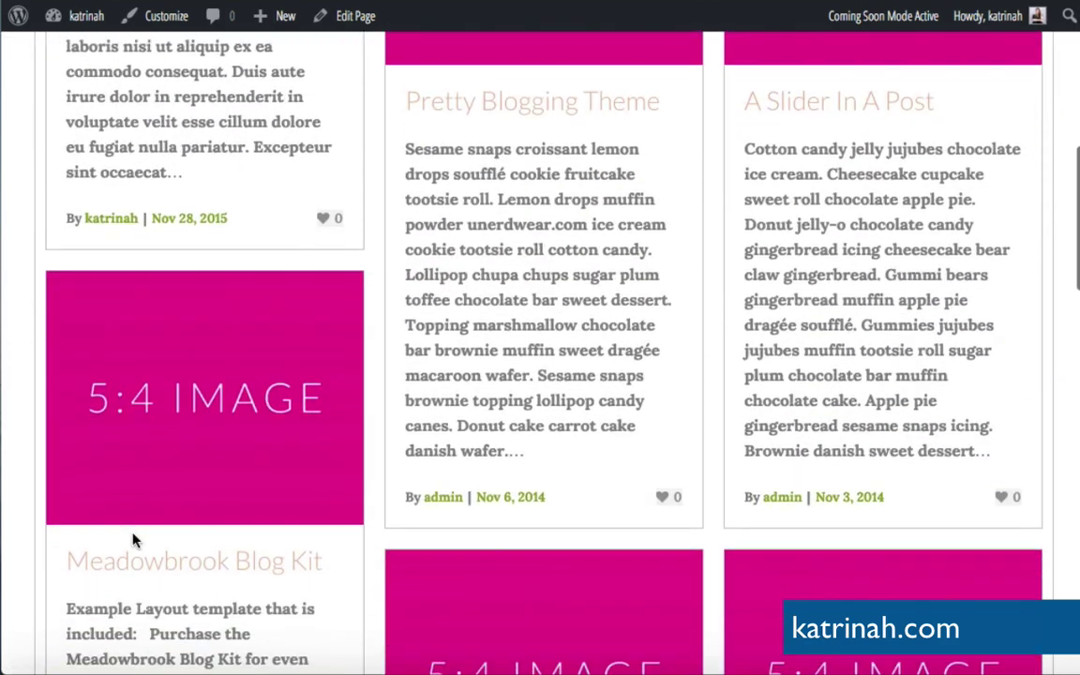
scroll(134, 539, down, 10)
scroll(133, 531, up, 20)
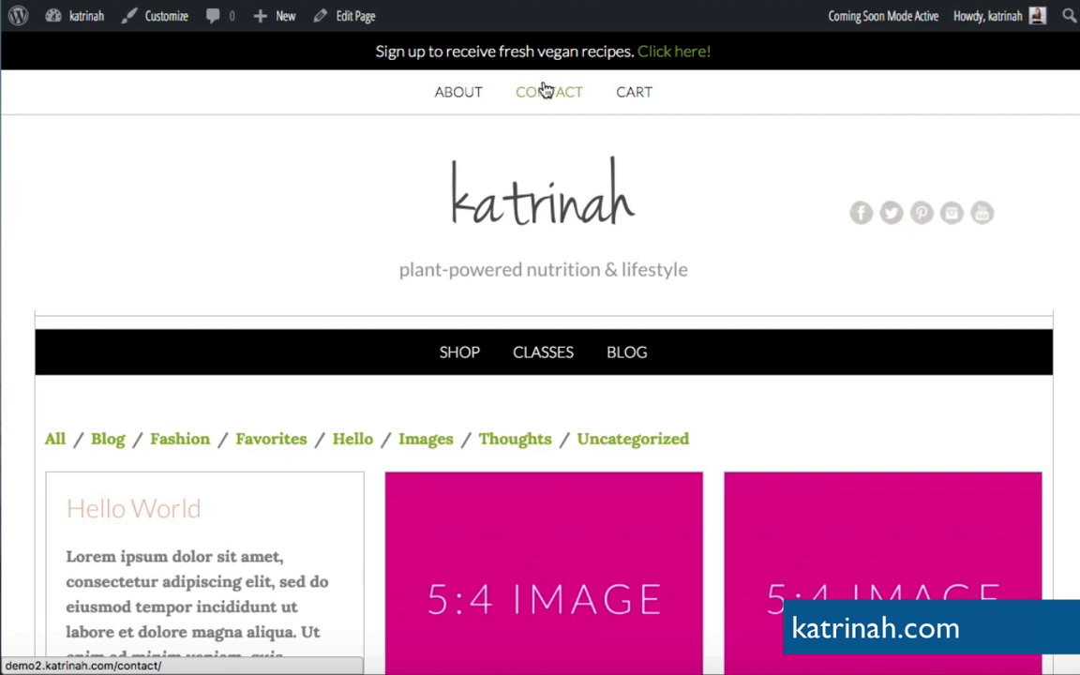
- Open the Contact page and scroll through its Default Contact Form
click(547, 89)
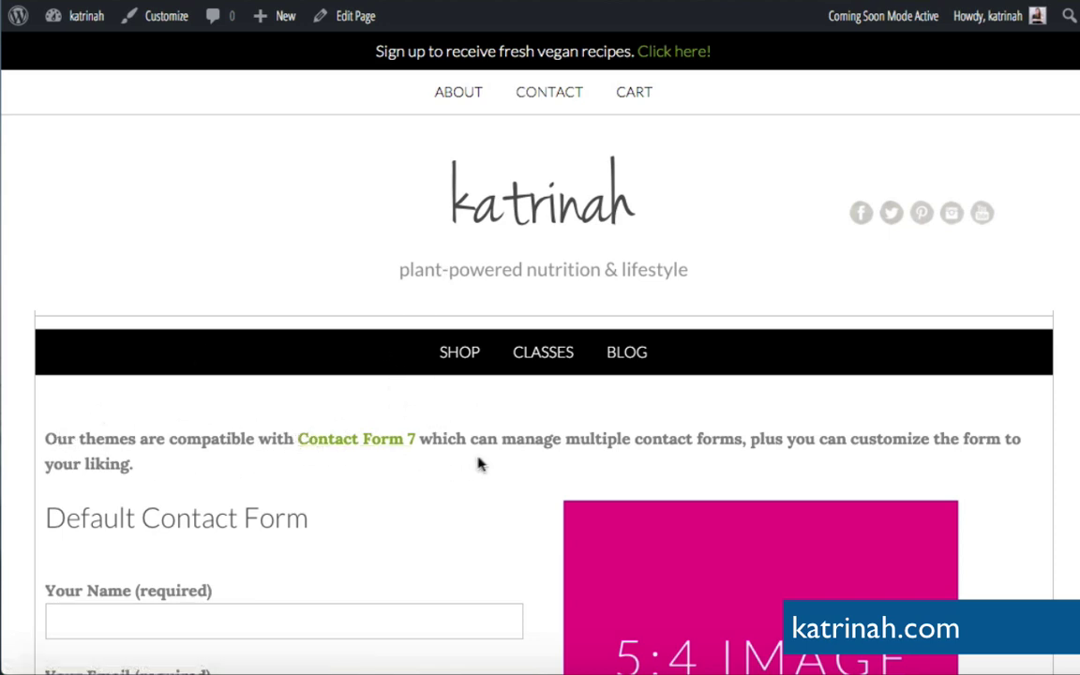
scroll(488, 460, down, 4)
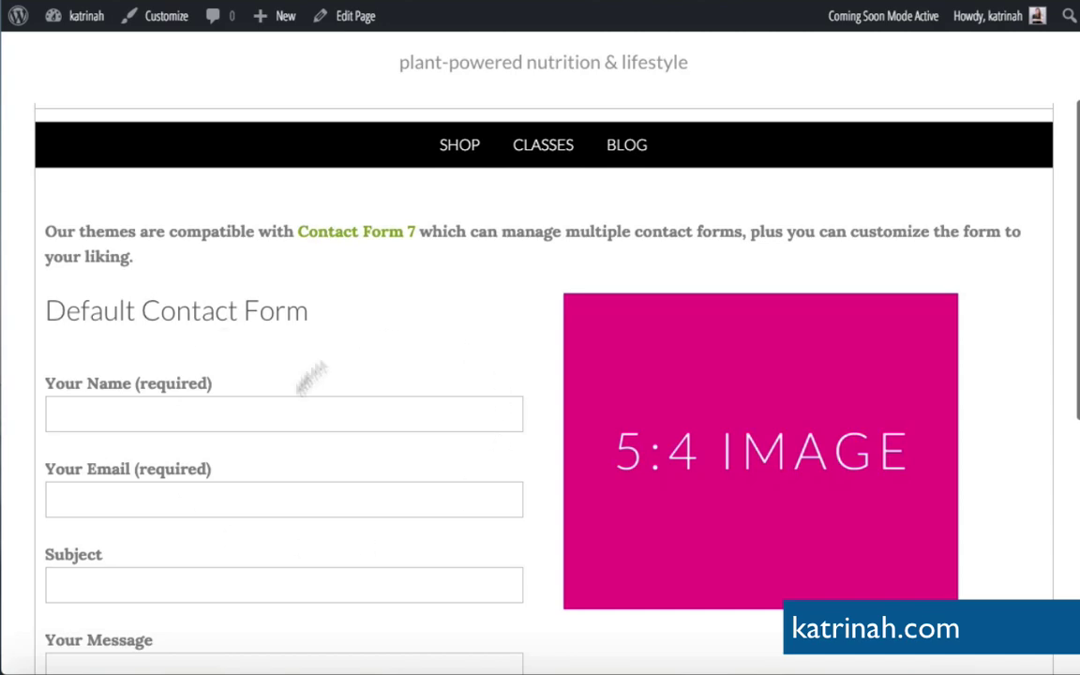
scroll(451, 443, down, 1)
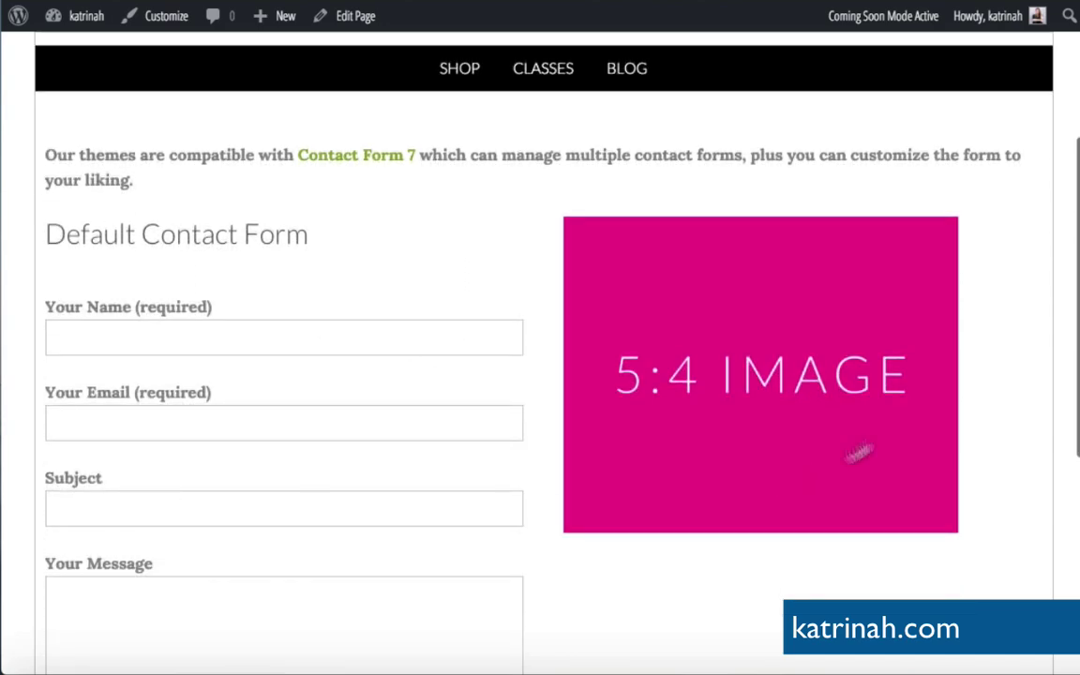
scroll(604, 381, up, 5)
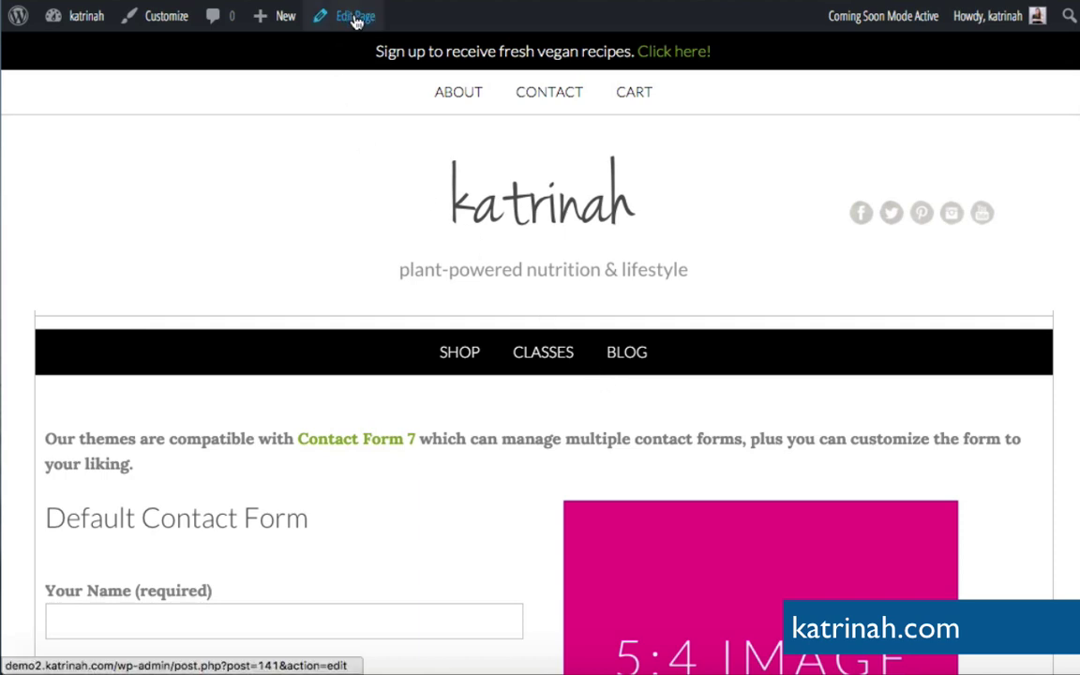
- In the Contact page's Visual editor, delete the 'Default Contact Form' heading
click(355, 19)
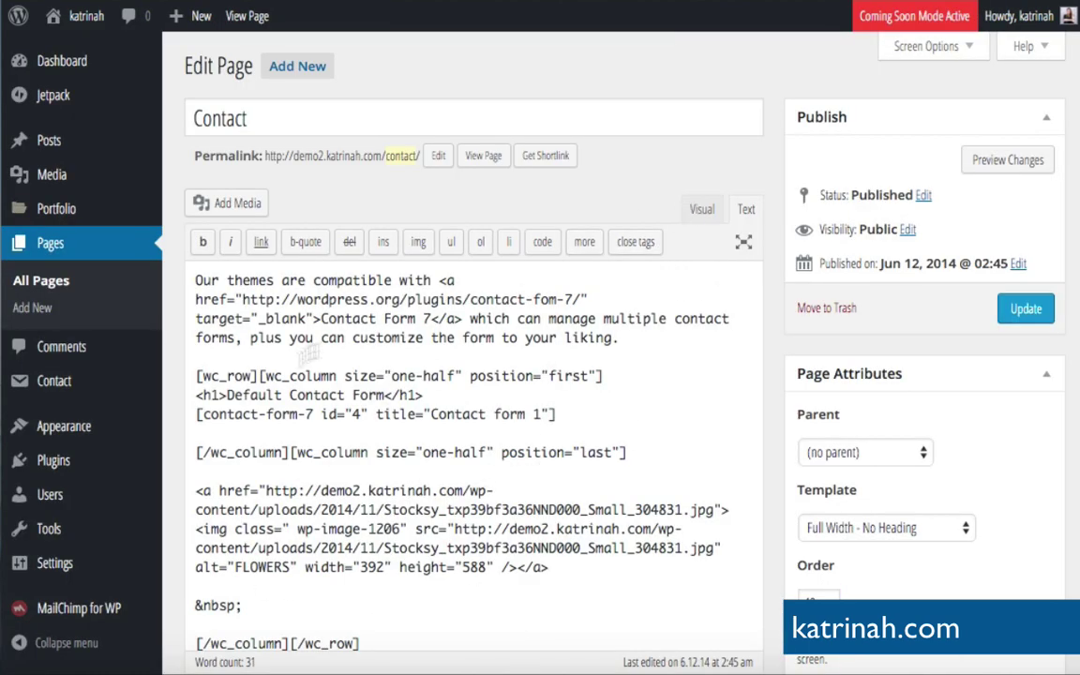
drag(194, 375, 596, 415)
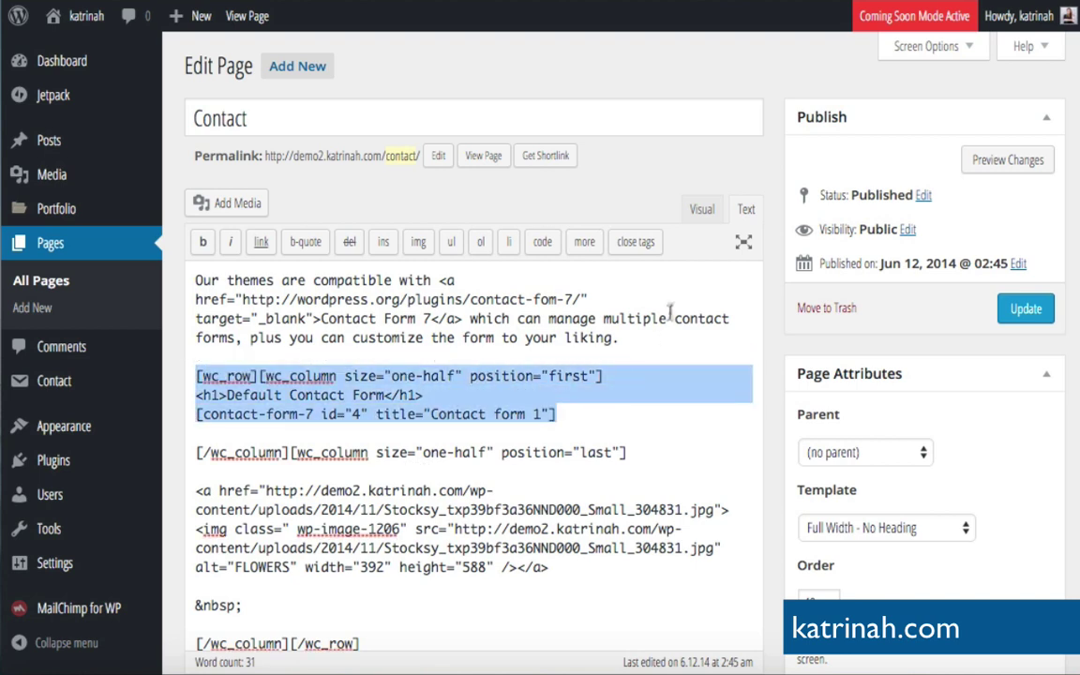
click(701, 211)
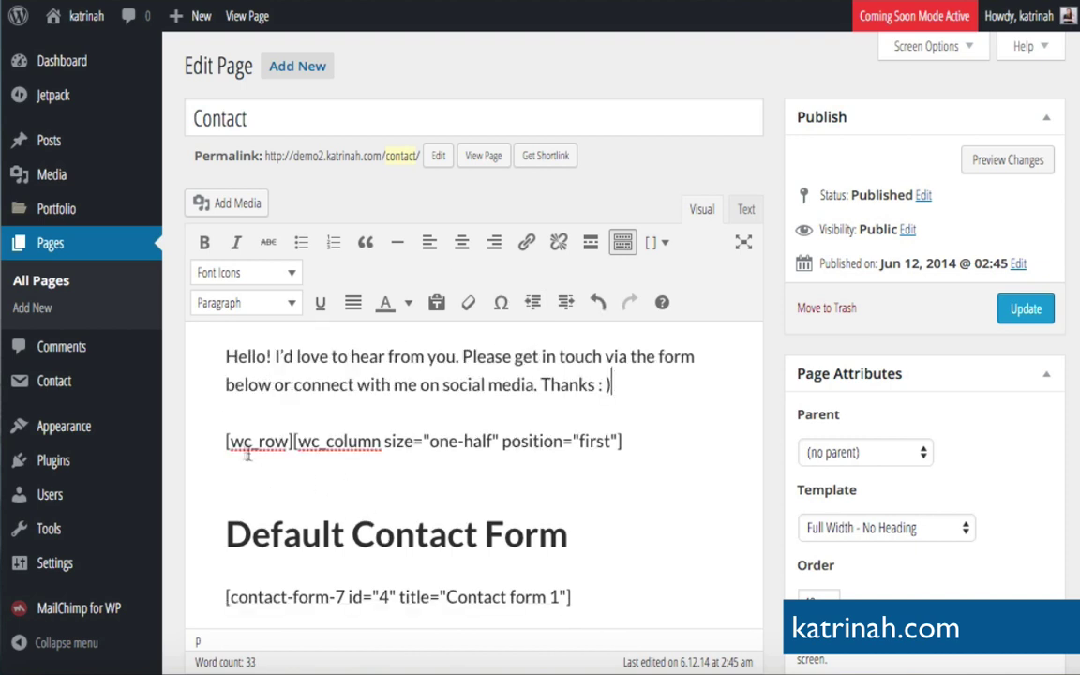
drag(225, 441, 728, 441)
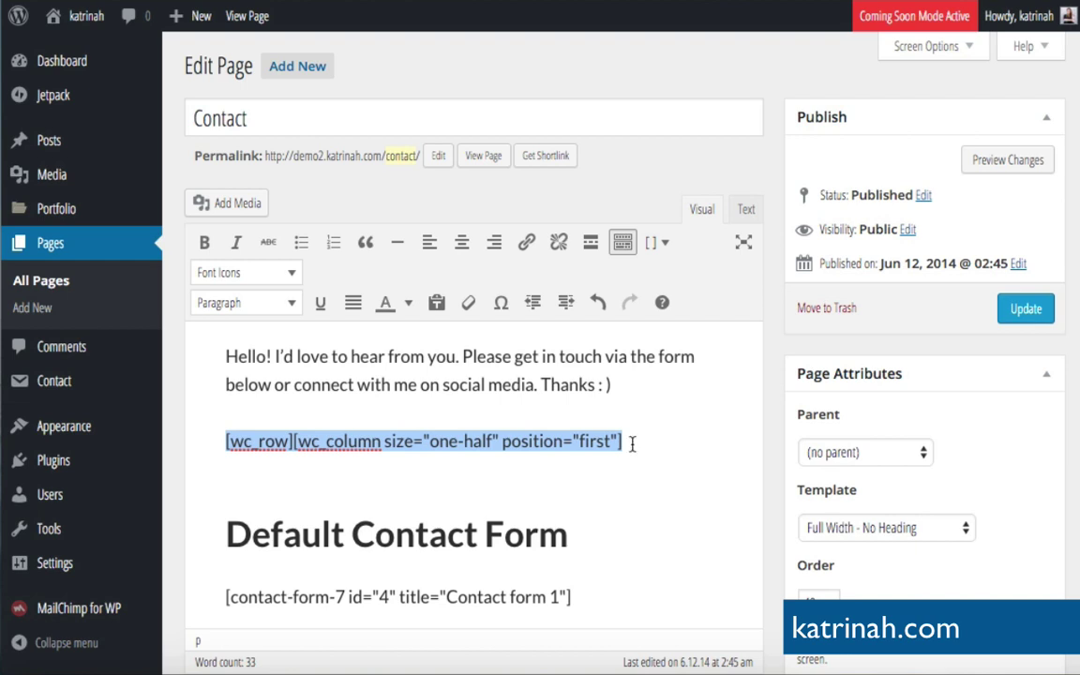
double_click(228, 534)
triple_click(629, 524)
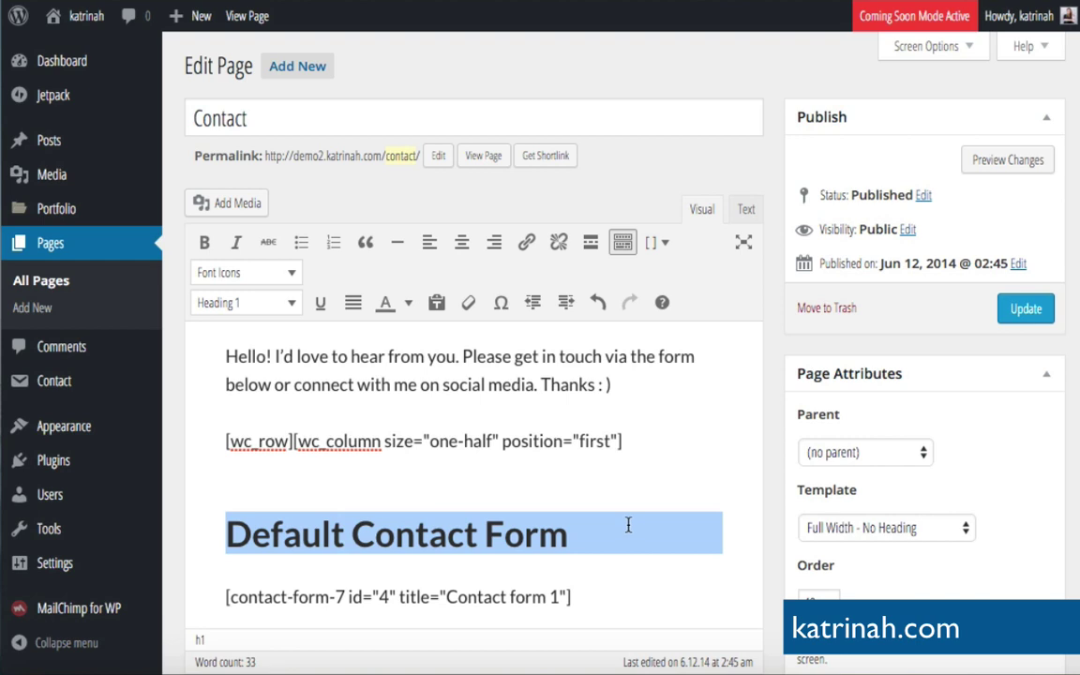
key(BackSpace)
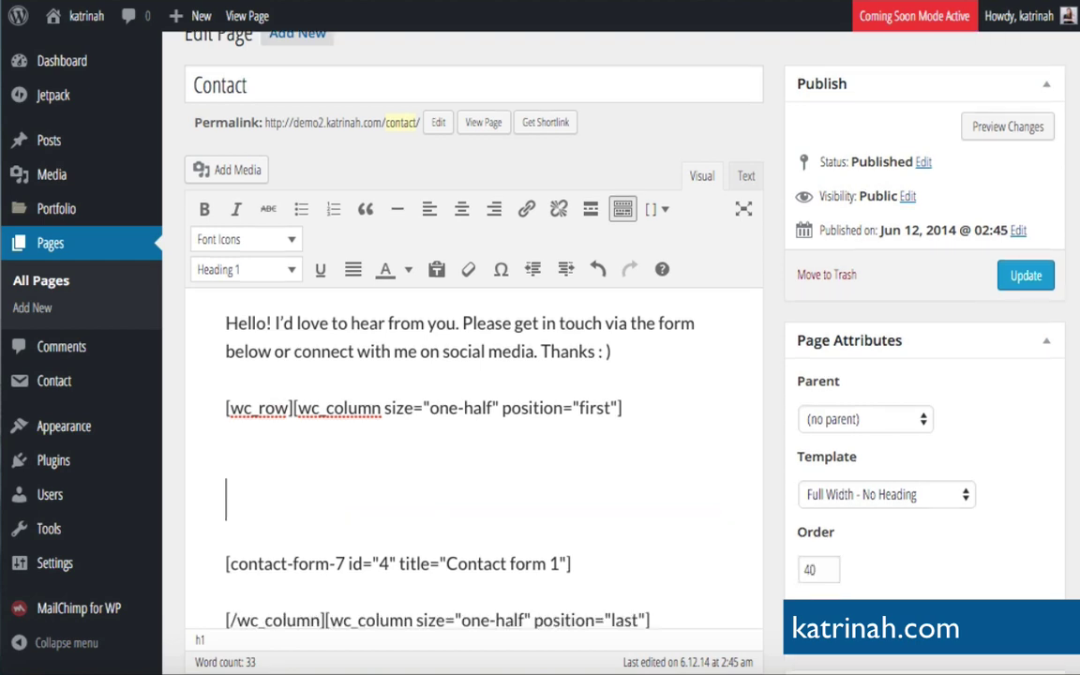
key(BackSpace)
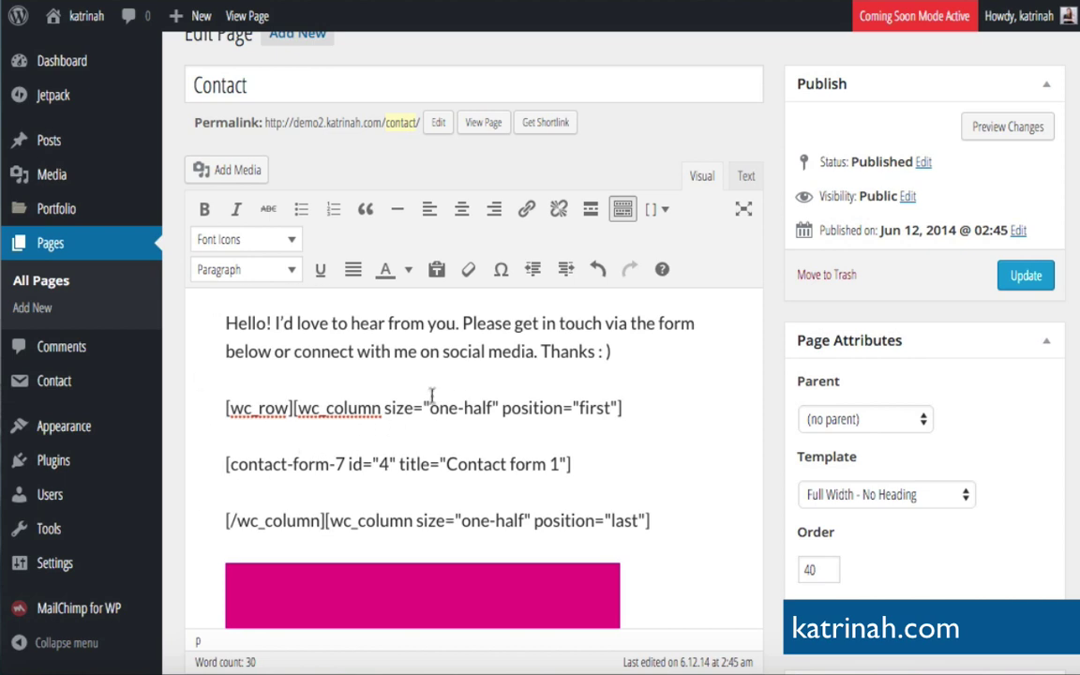
- Remove the placeholder 5:4 image, leaving the last half-column empty
drag(224, 325, 670, 338)
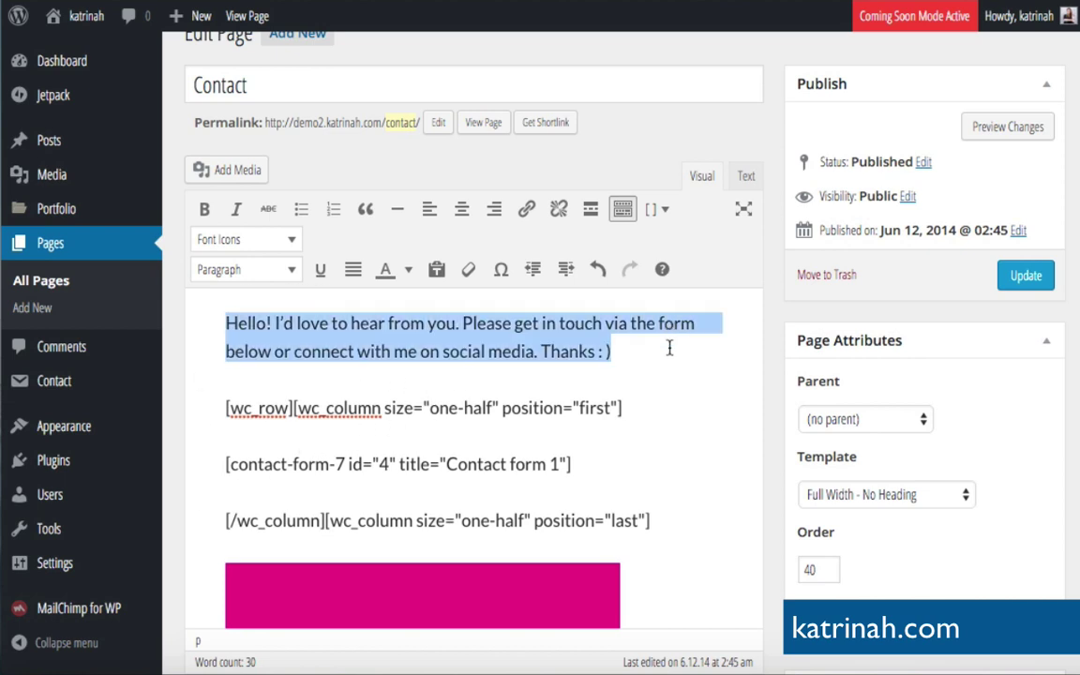
drag(225, 408, 682, 430)
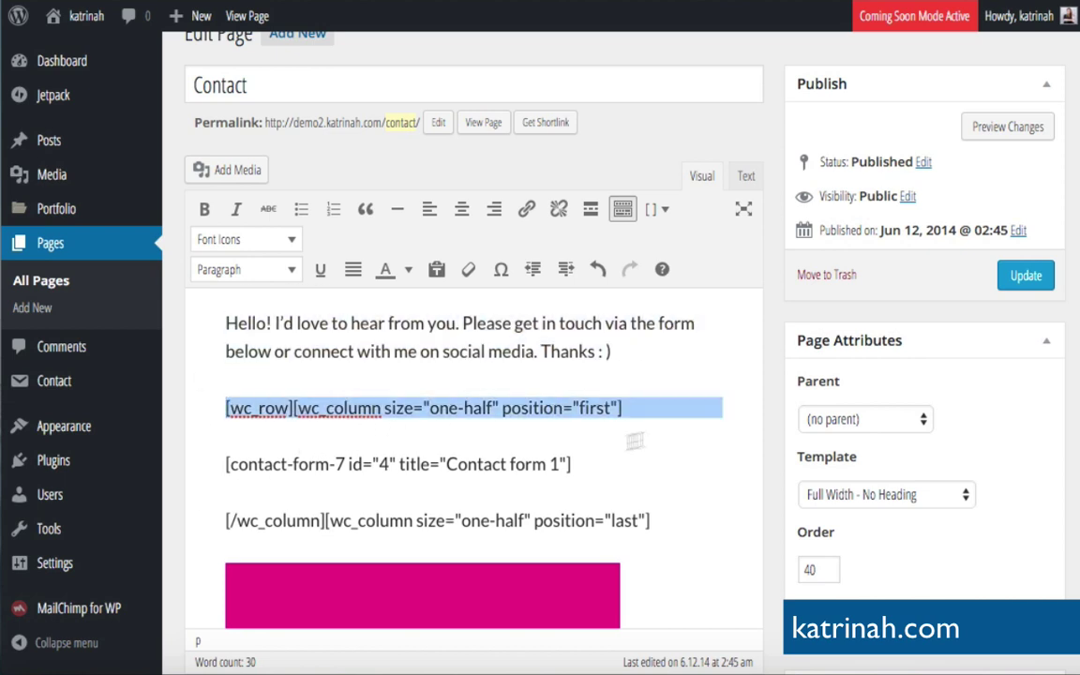
drag(225, 464, 700, 465)
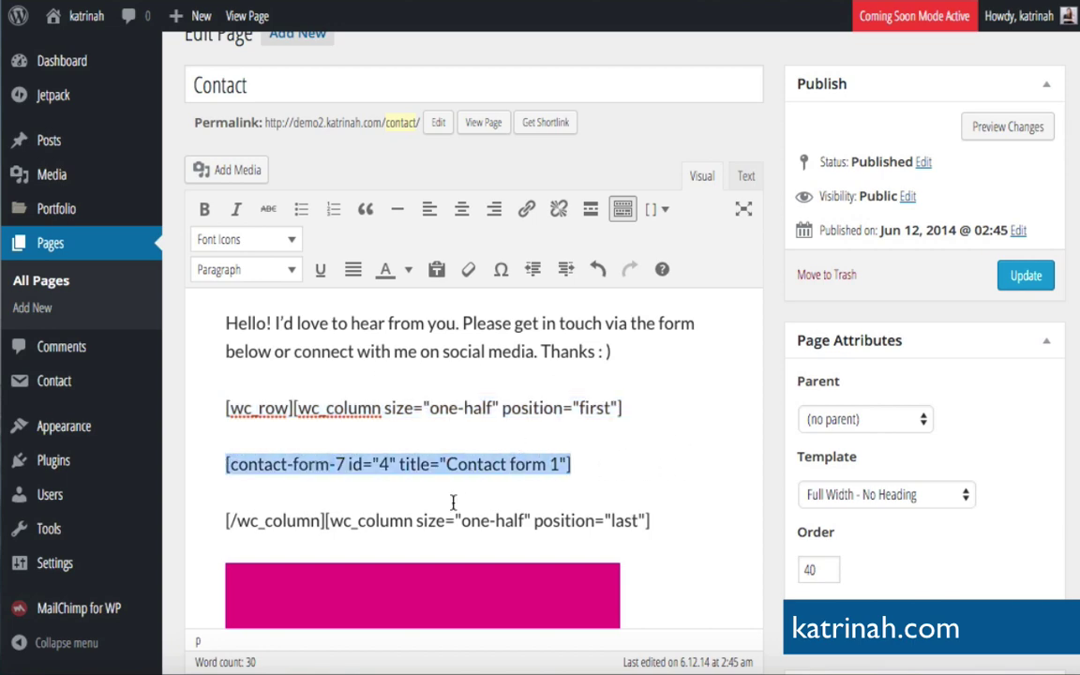
scroll(453, 504, down, 3)
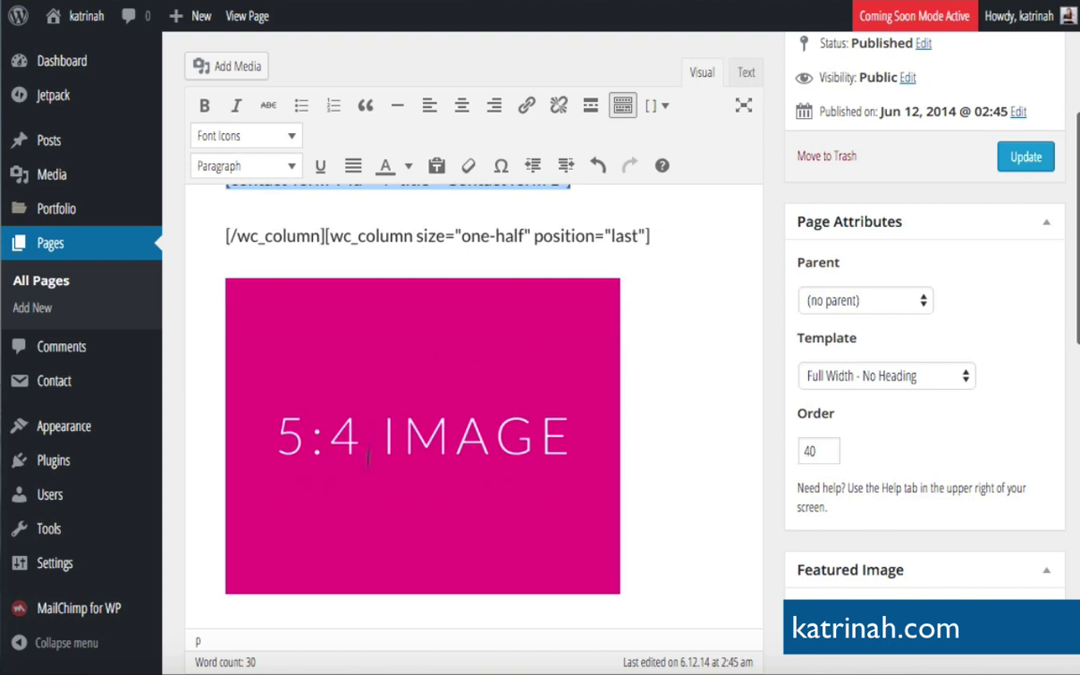
click(436, 391)
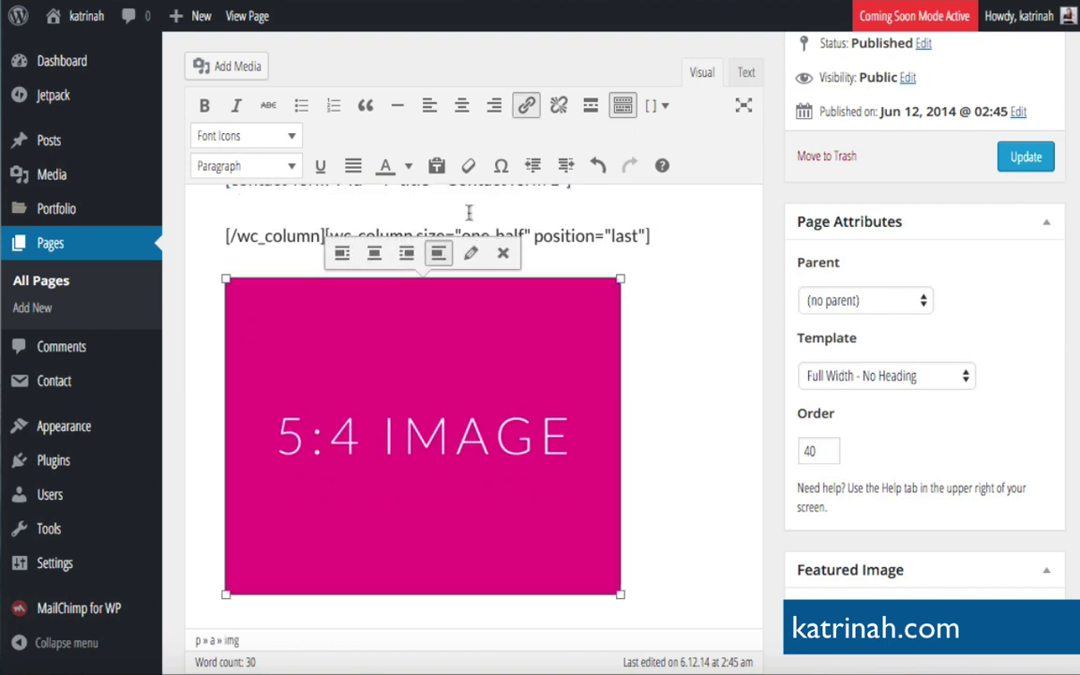
click(503, 257)
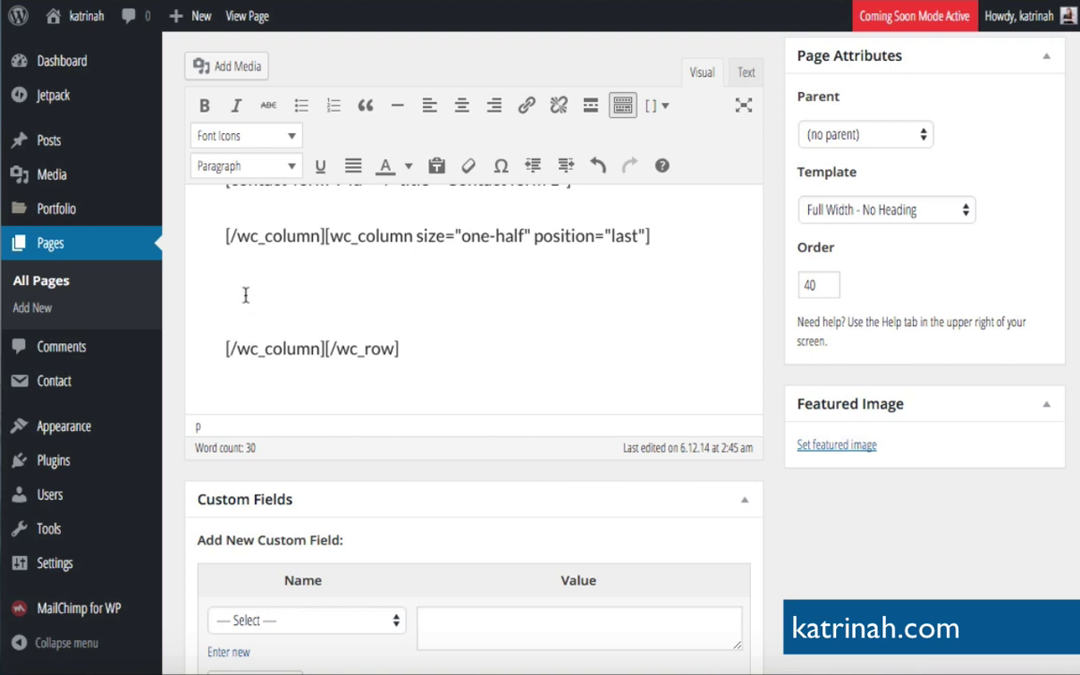
drag(220, 350, 501, 354)
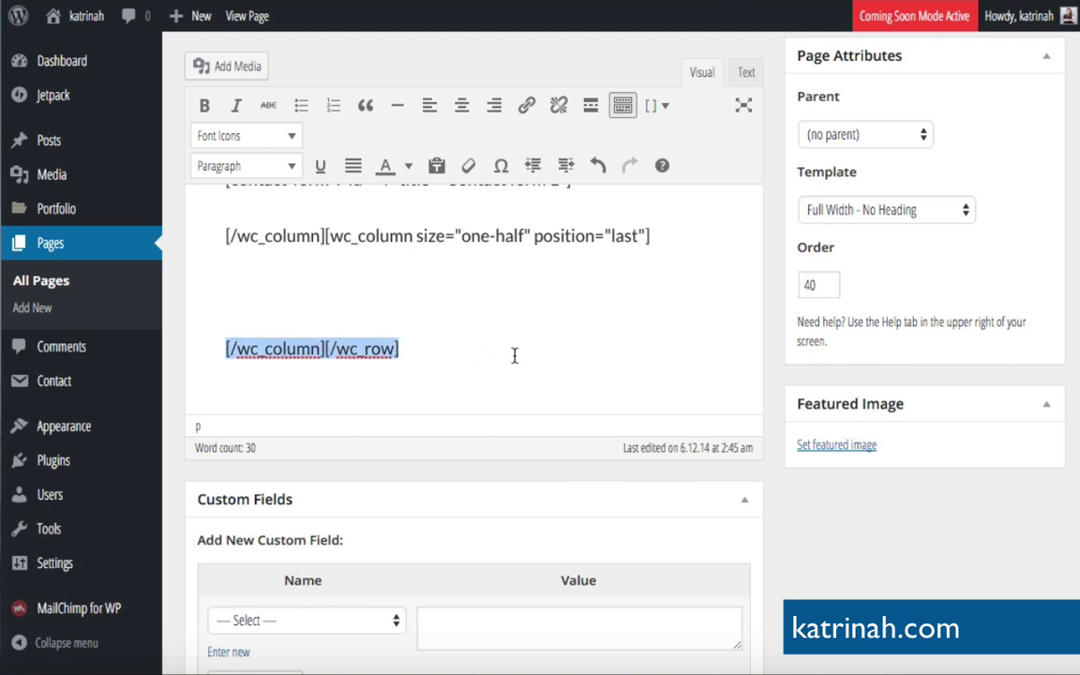
click(241, 286)
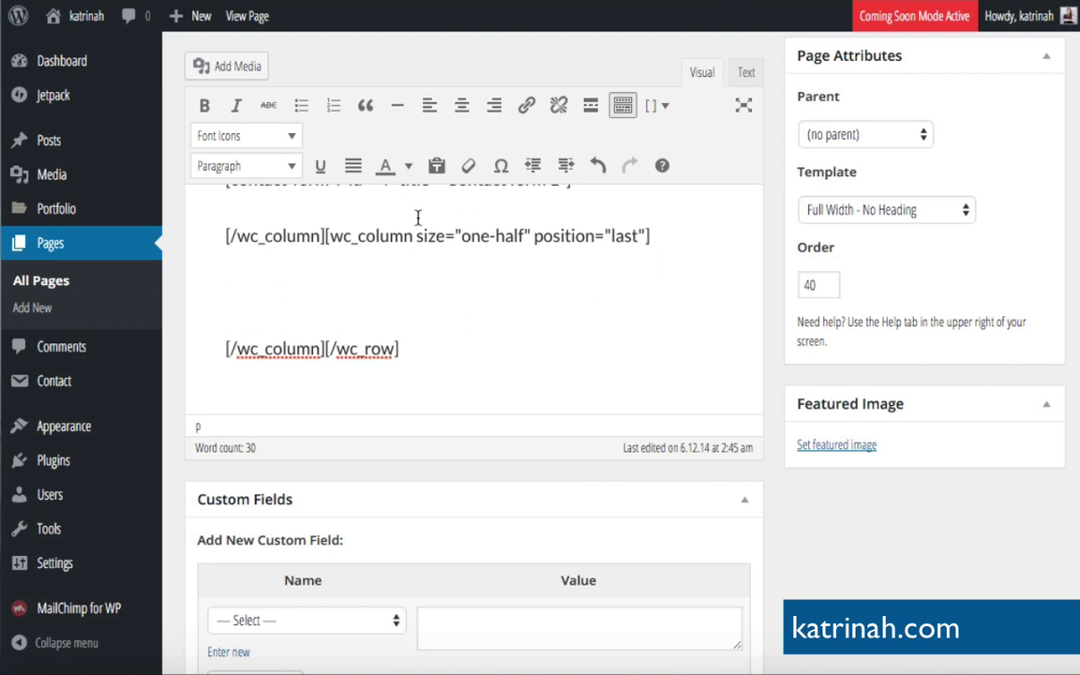
- Insert the portrait photo into the empty half-column and update the Contact page
scroll(776, 180, up, 3)
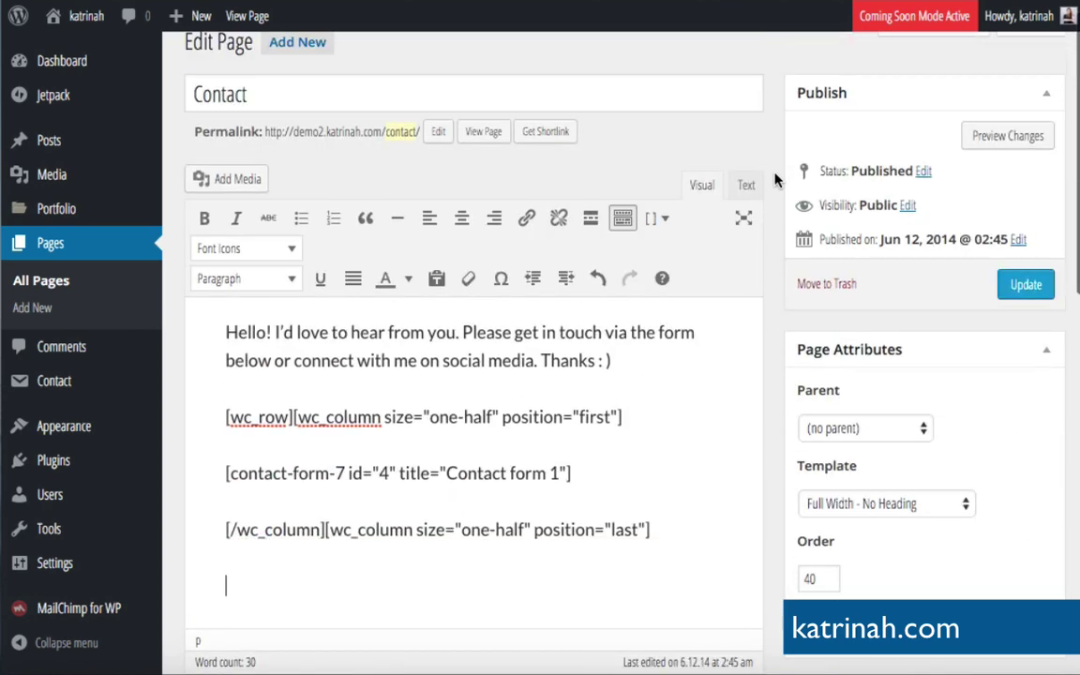
click(235, 181)
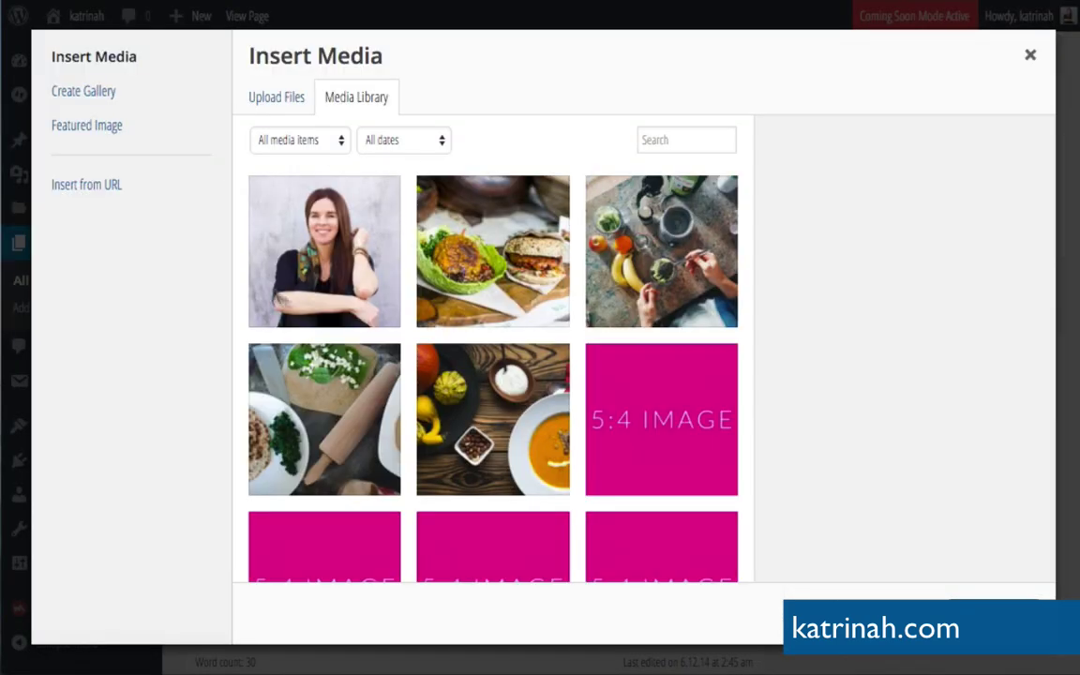
click(318, 244)
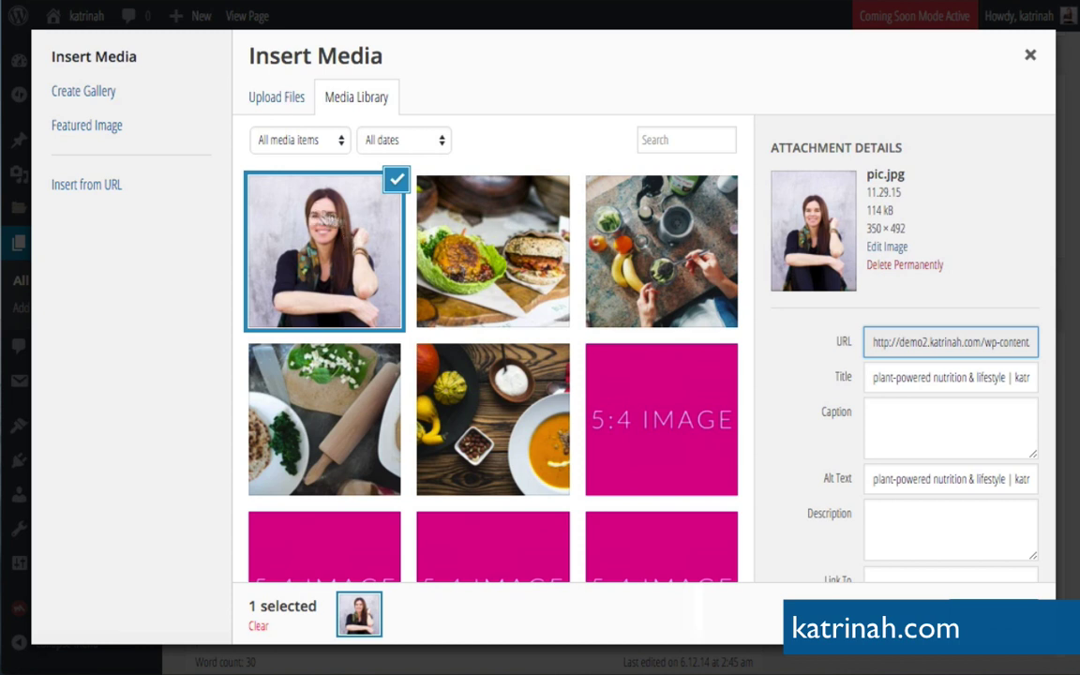
scroll(898, 391, down, 2)
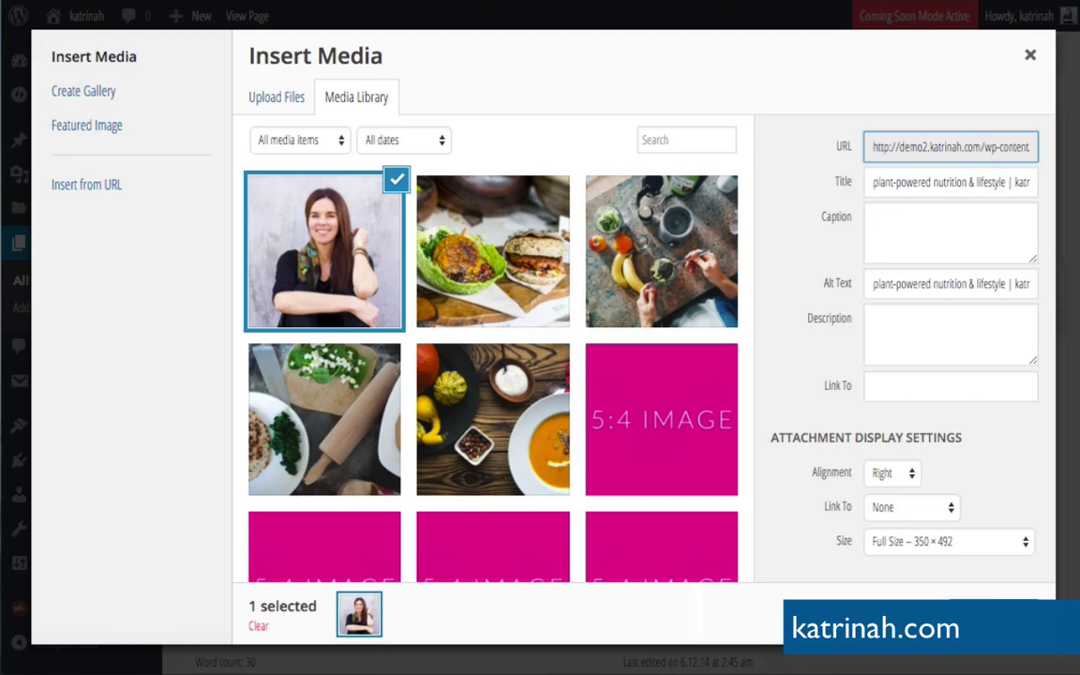
click(999, 623)
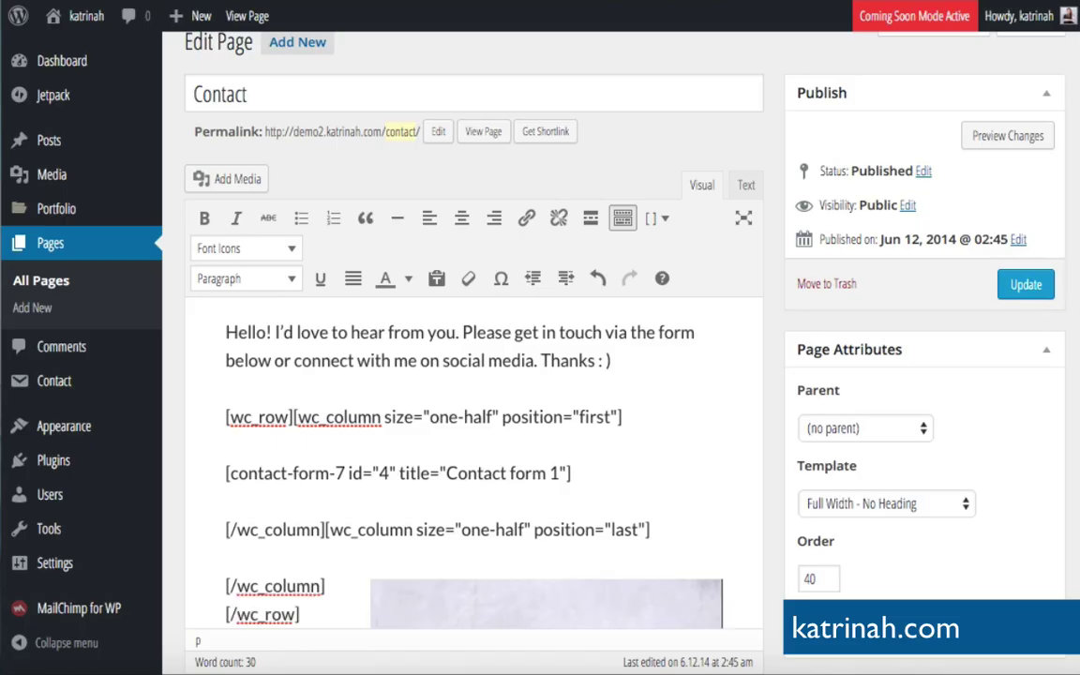
scroll(965, 418, up, 1)
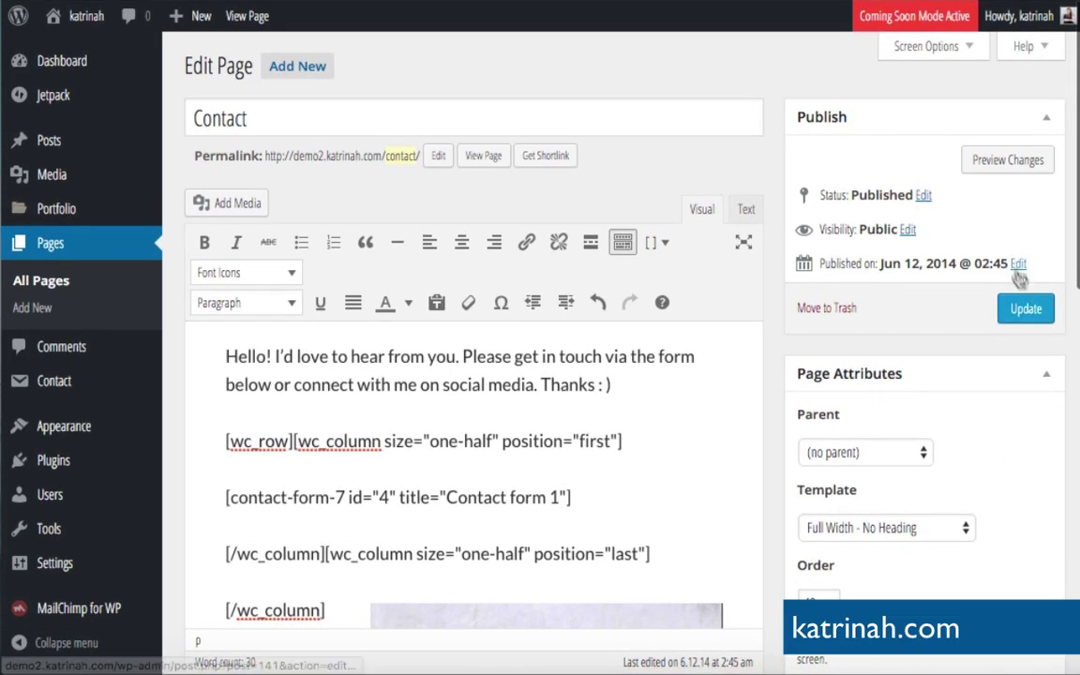
click(1028, 309)
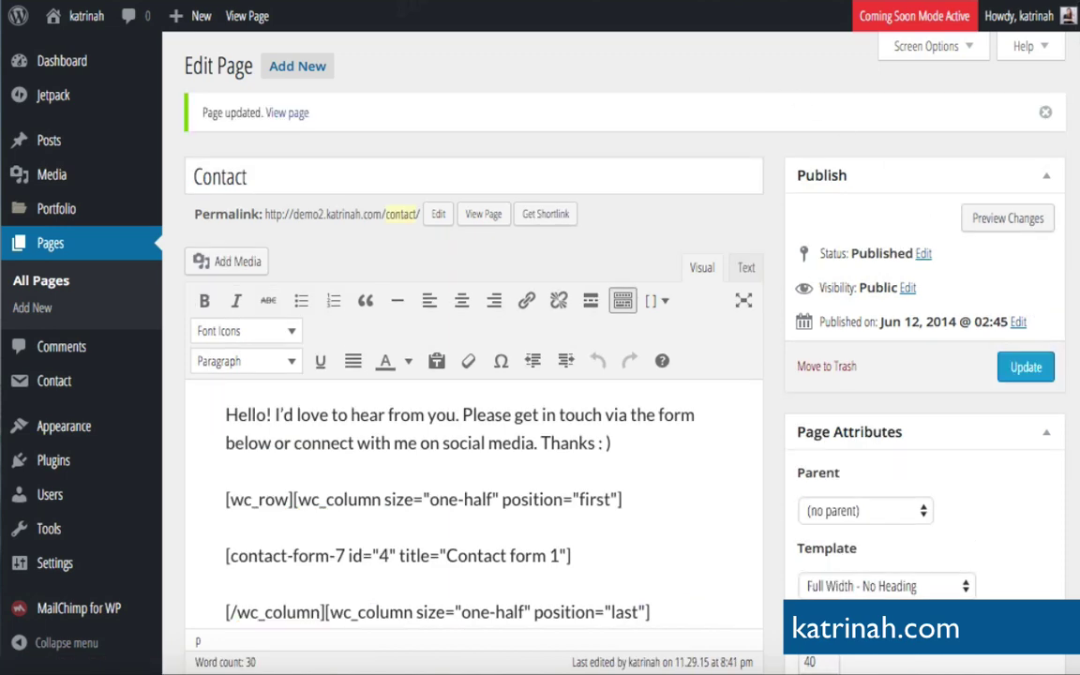
- Scroll through the live Contact page's greeting, contact form and portrait photo
click(482, 220)
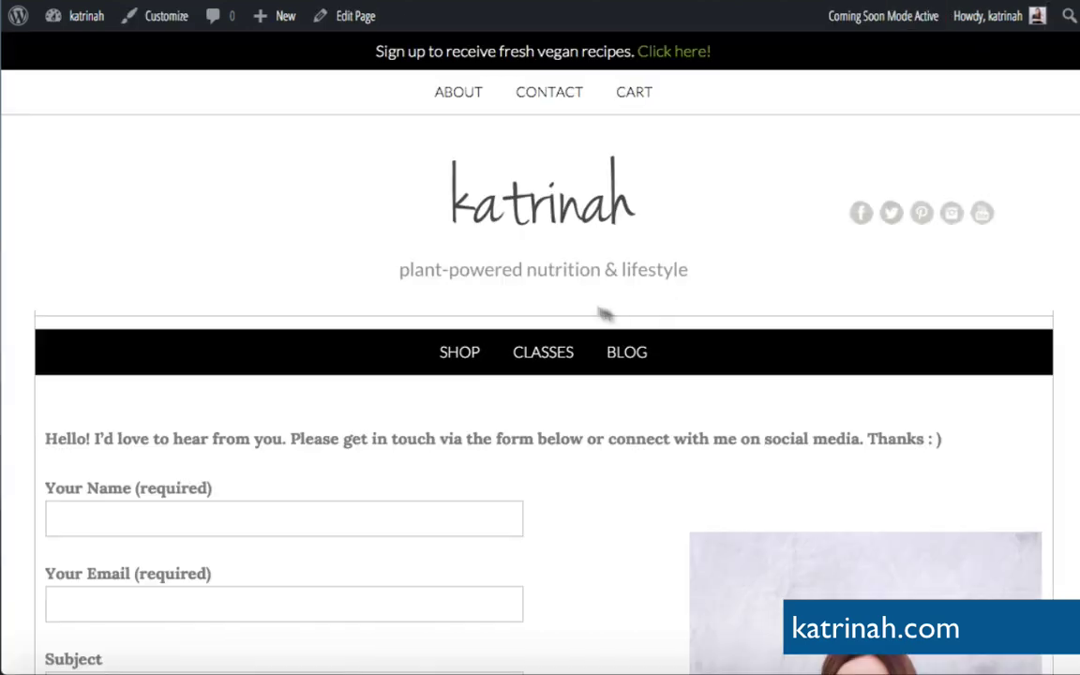
scroll(764, 464, down, 5)
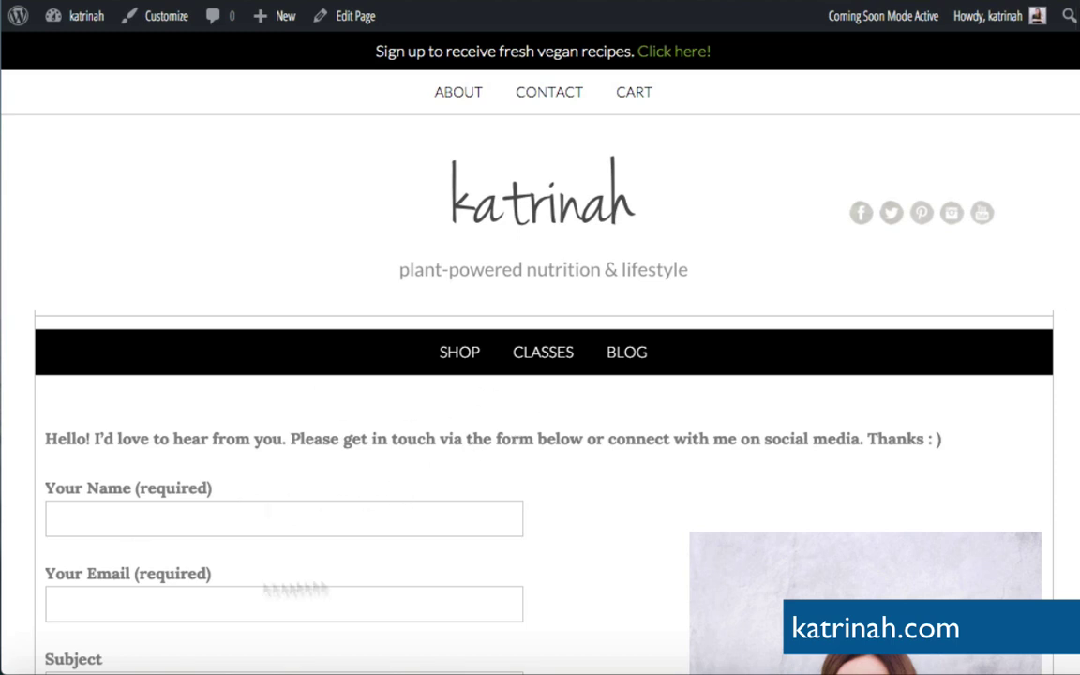
scroll(548, 494, down, 1)
scroll(548, 494, down, 3)
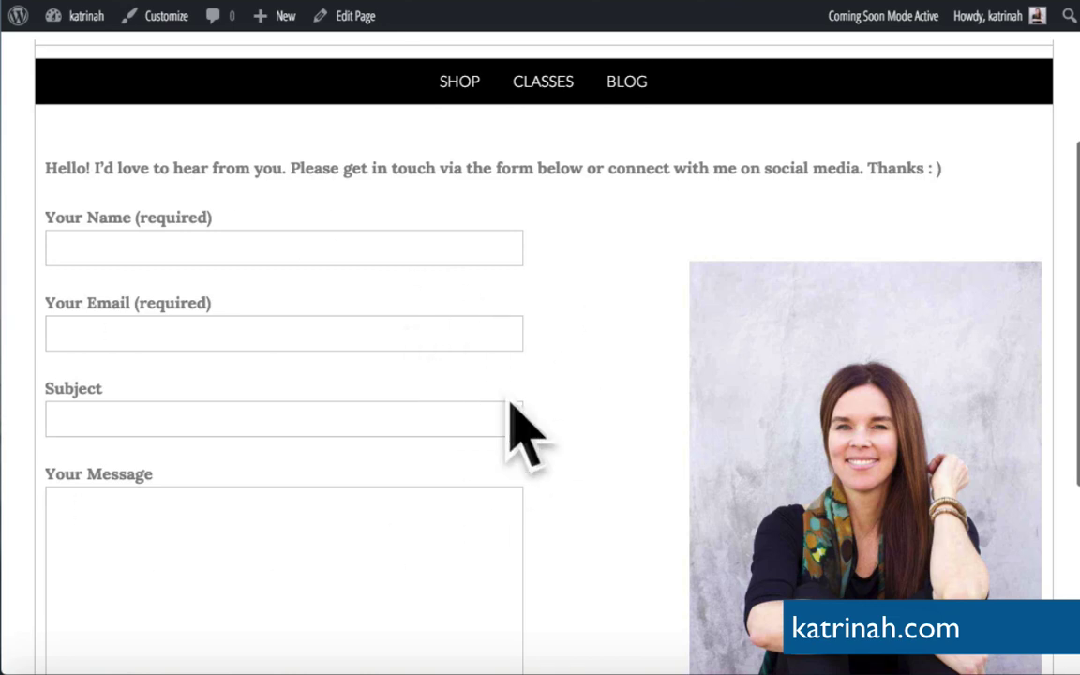
scroll(519, 434, down, 2)
scroll(520, 403, down, 1)
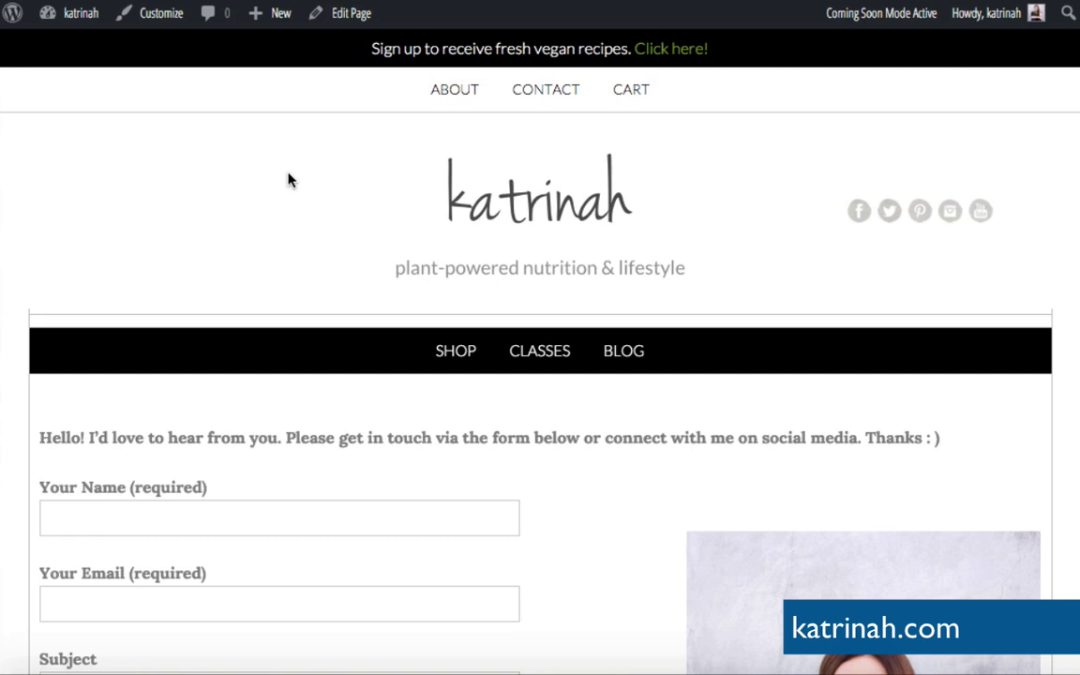
- Reopen the Contact page editor, highlight id="4" in the contact-form-7 shortcode, and list Contact Forms
click(352, 13)
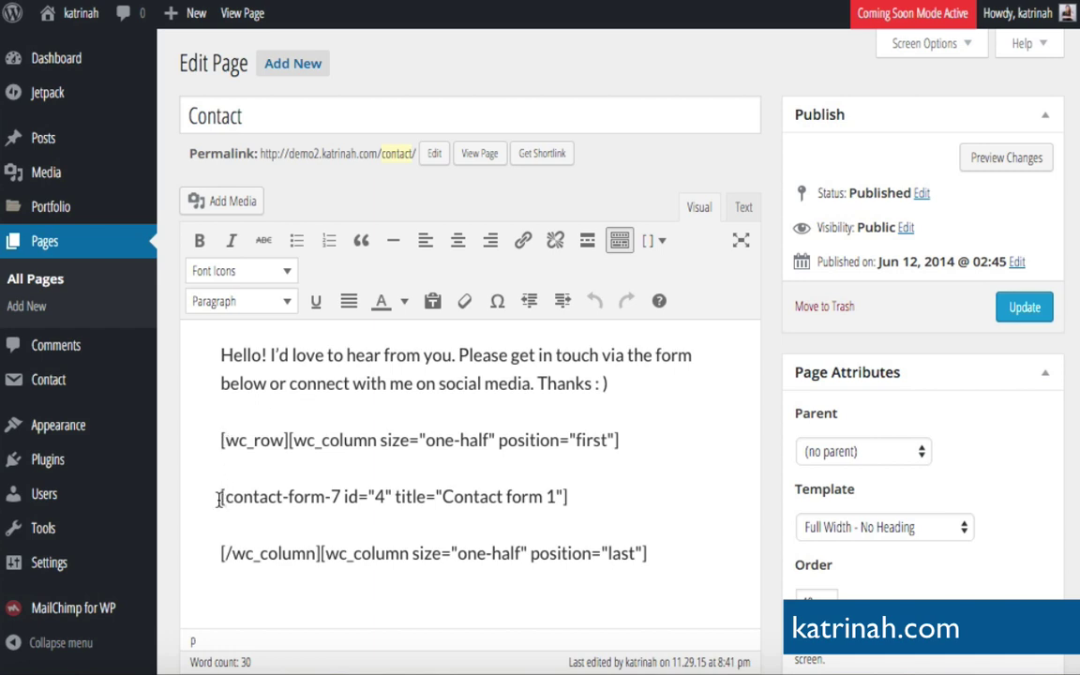
drag(218, 498, 621, 499)
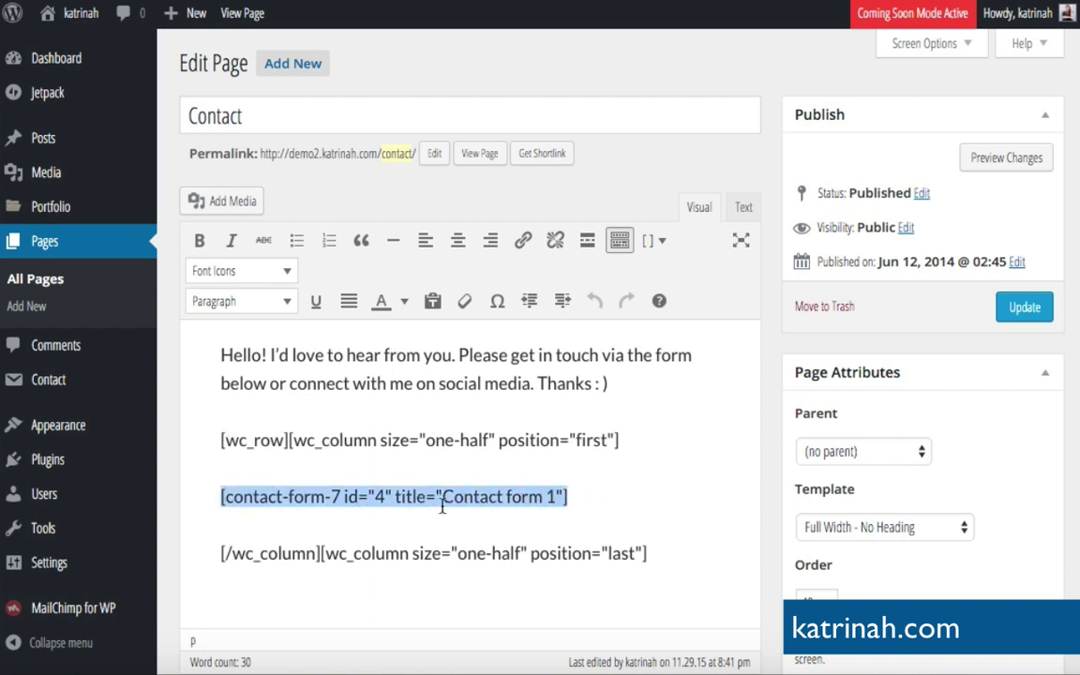
click(345, 496)
drag(343, 497, 393, 492)
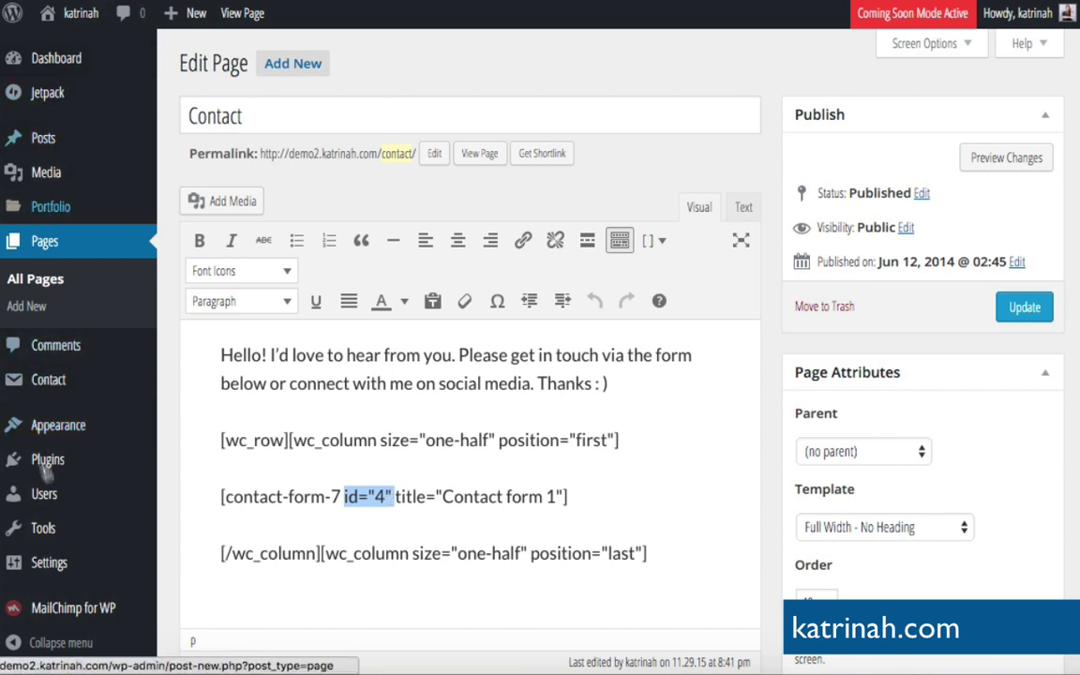
mouse_move(47, 386)
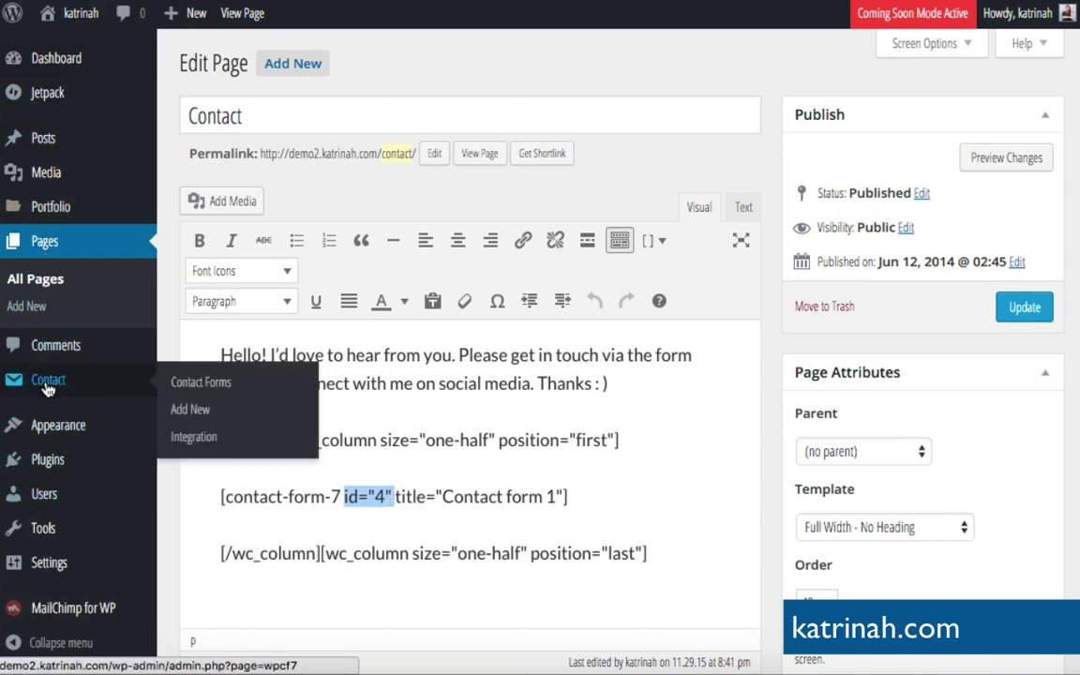
click(209, 385)
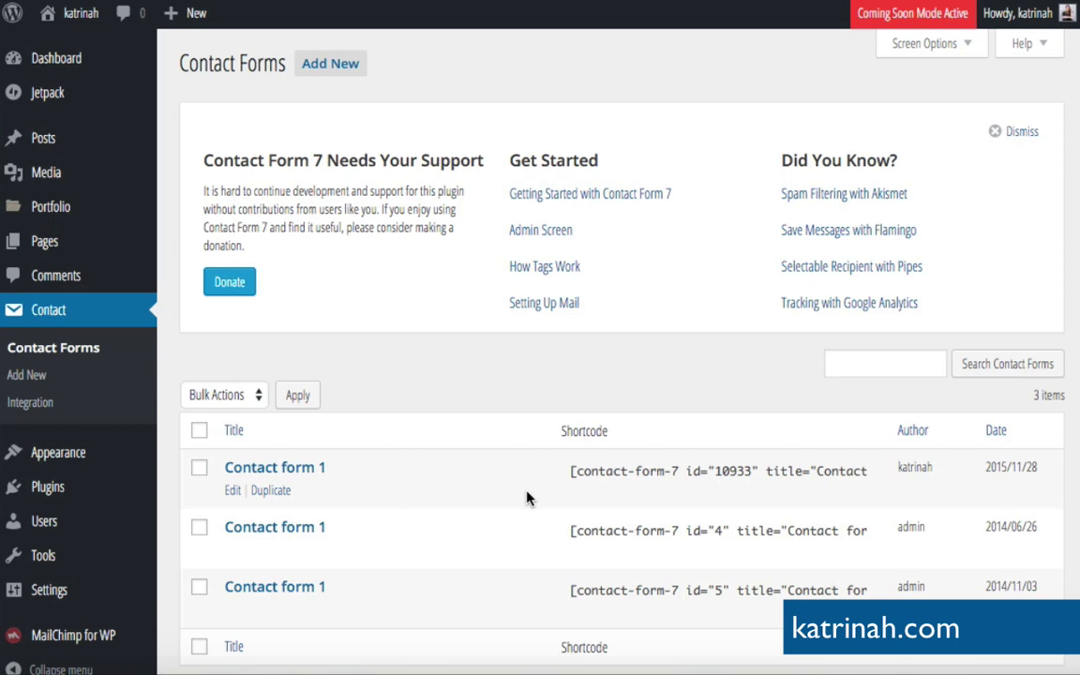
- Open the contact form with id 4 for editing and show its Mail settings
click(574, 534)
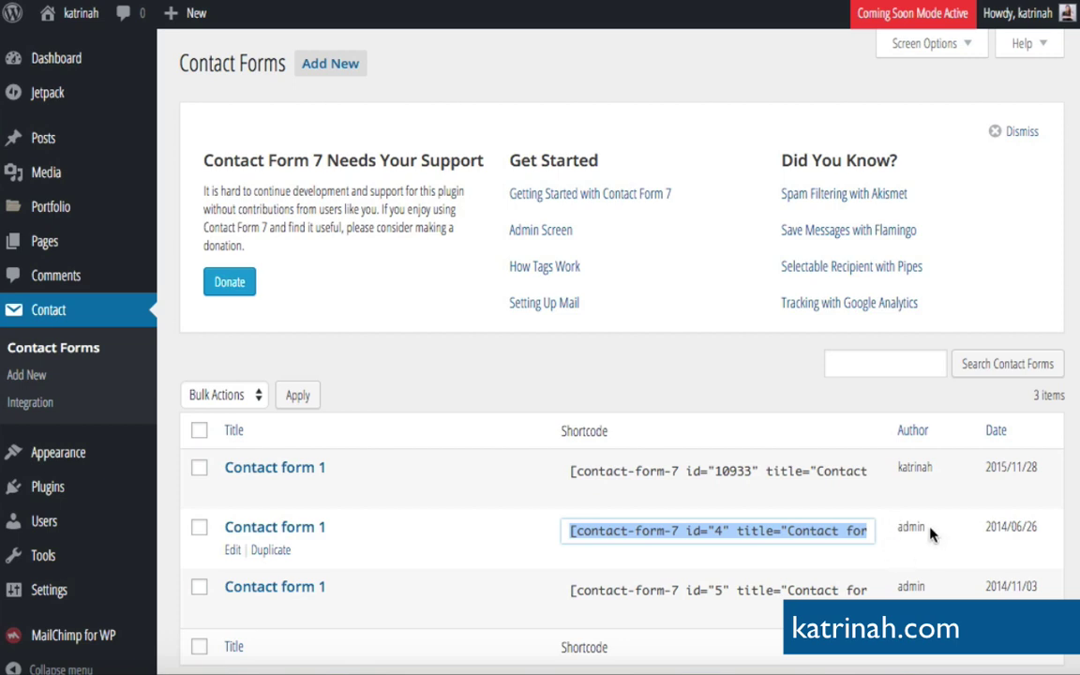
click(234, 555)
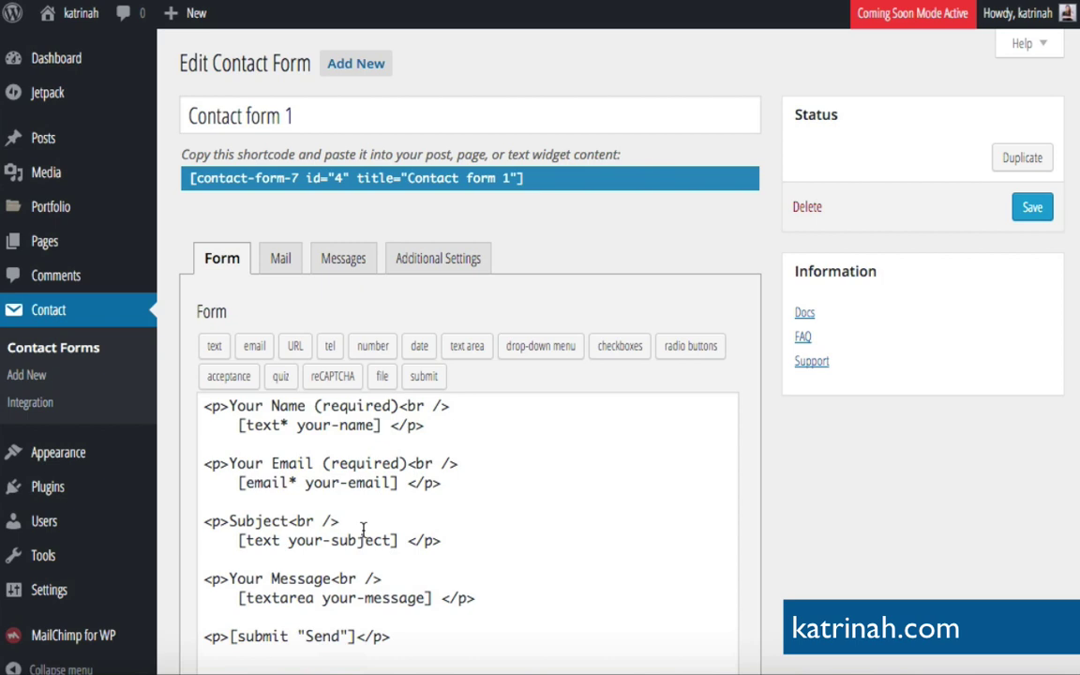
click(281, 262)
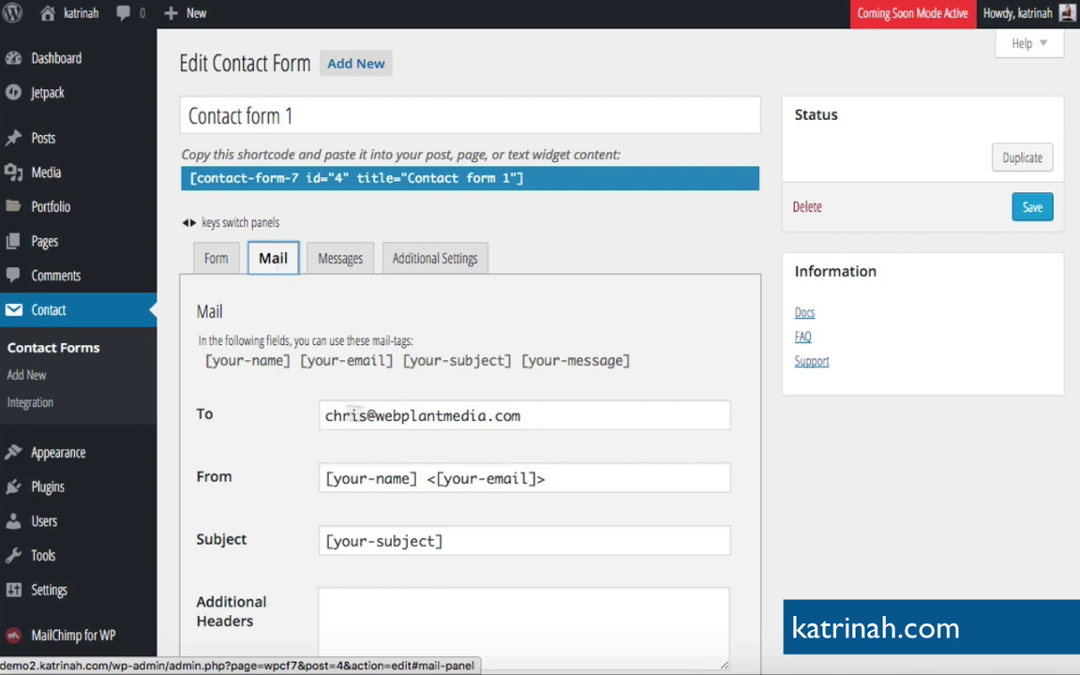
- Replace the To field's recipient address with the site owner's email address
click(422, 415)
key(ctrl+a)
key(BackSpace)
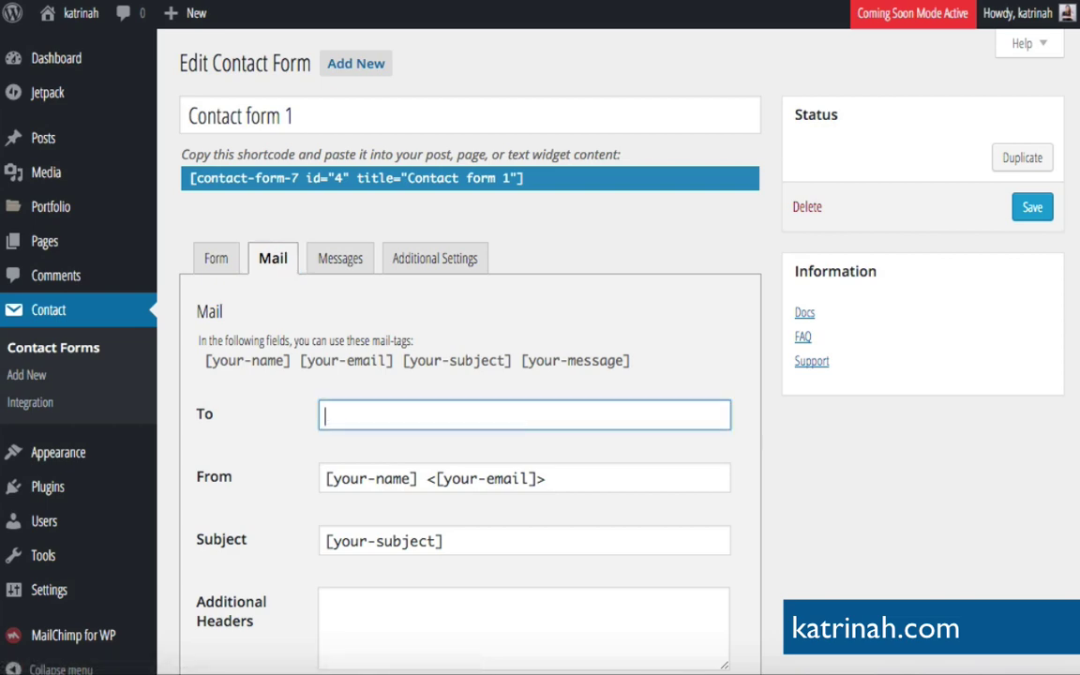
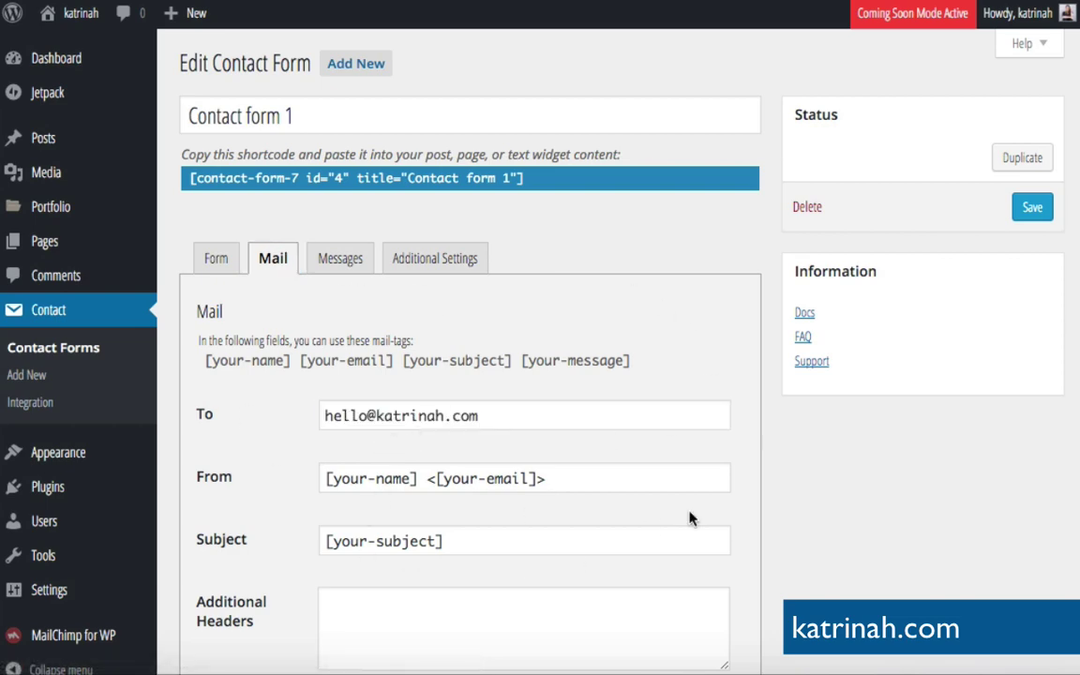
- Select the Message Body footer signature line for katrinah.com and save the contact form
scroll(689, 518, down, 5)
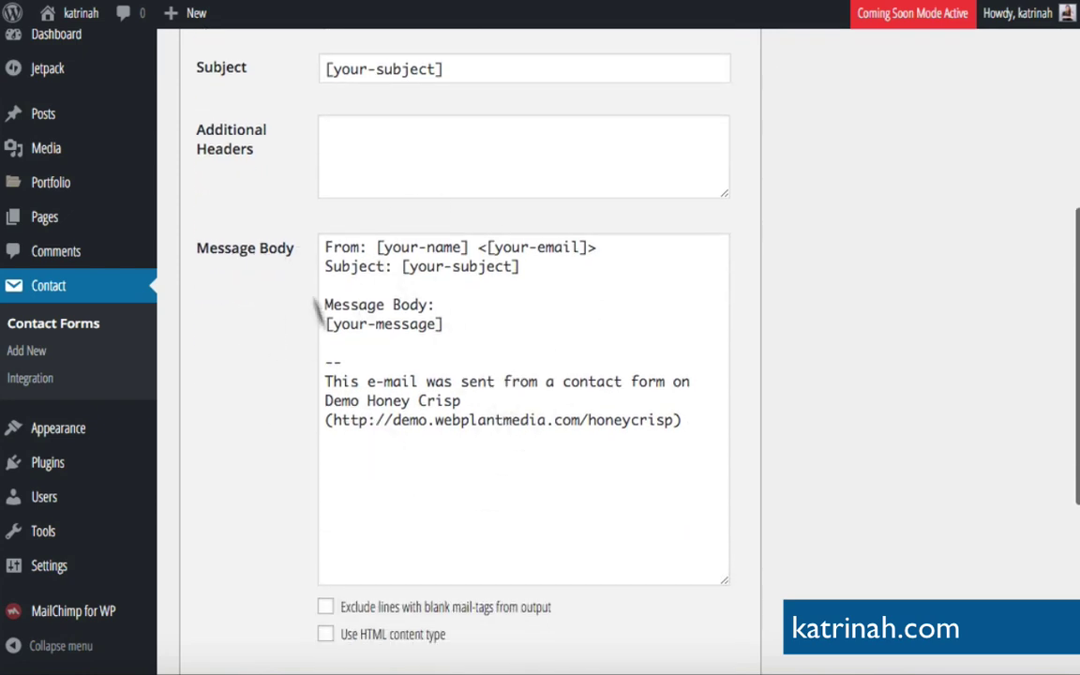
mouse_move(323, 382)
mouse_down()
mouse_move(659, 385)
mouse_move(682, 420)
mouse_up()
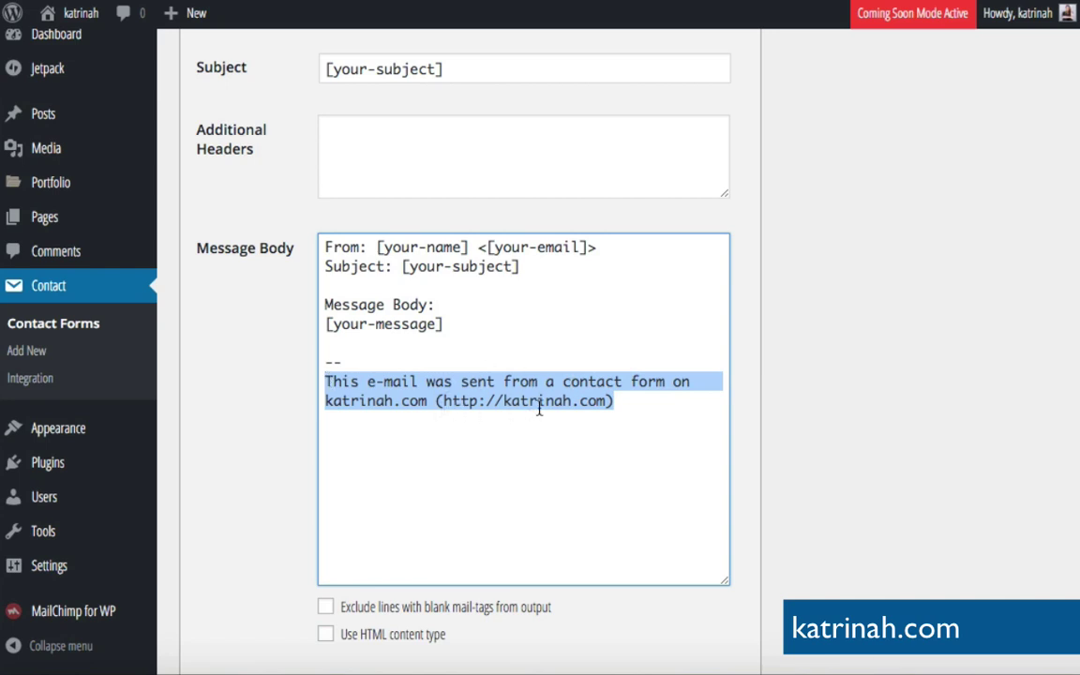
scroll(563, 422, up, 5)
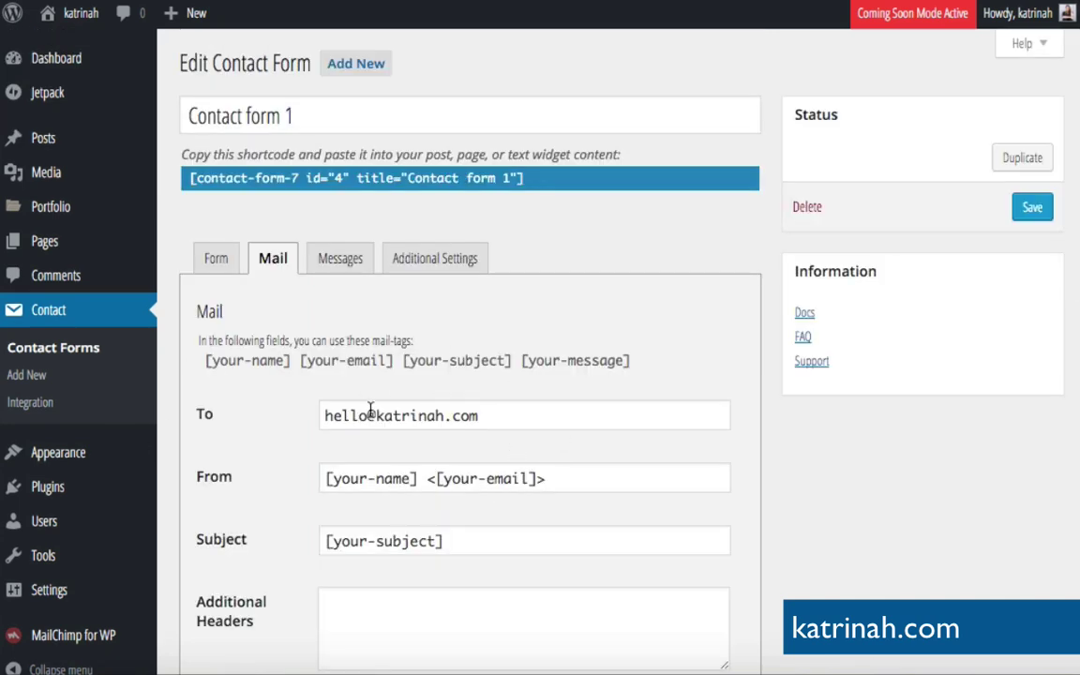
scroll(289, 490, down, 5)
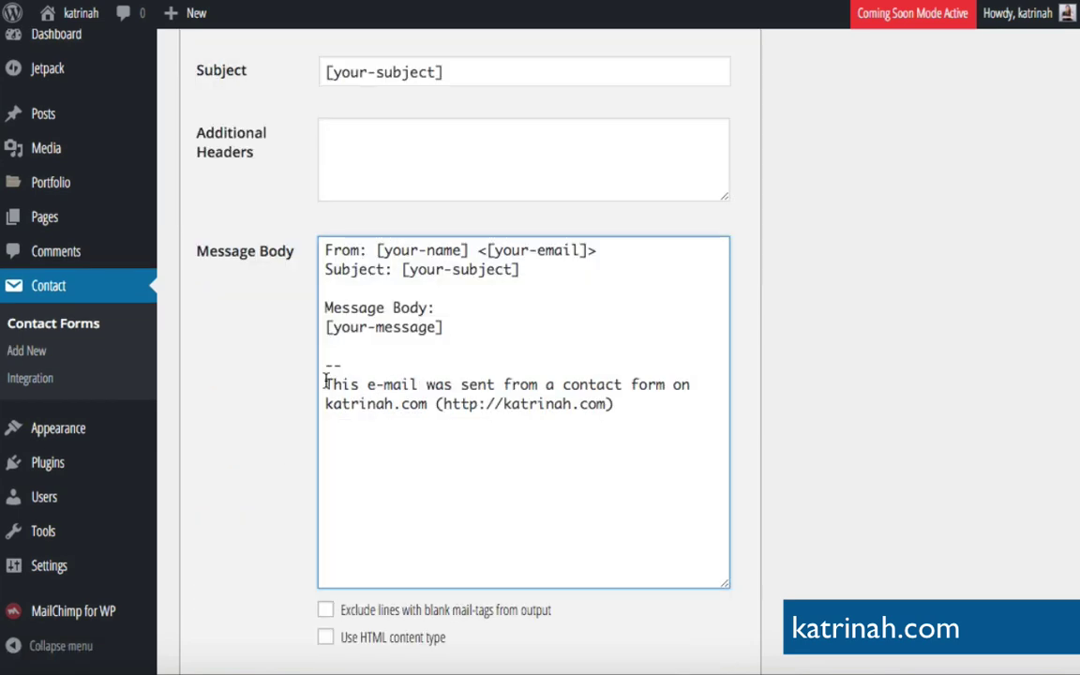
drag(326, 383, 668, 411)
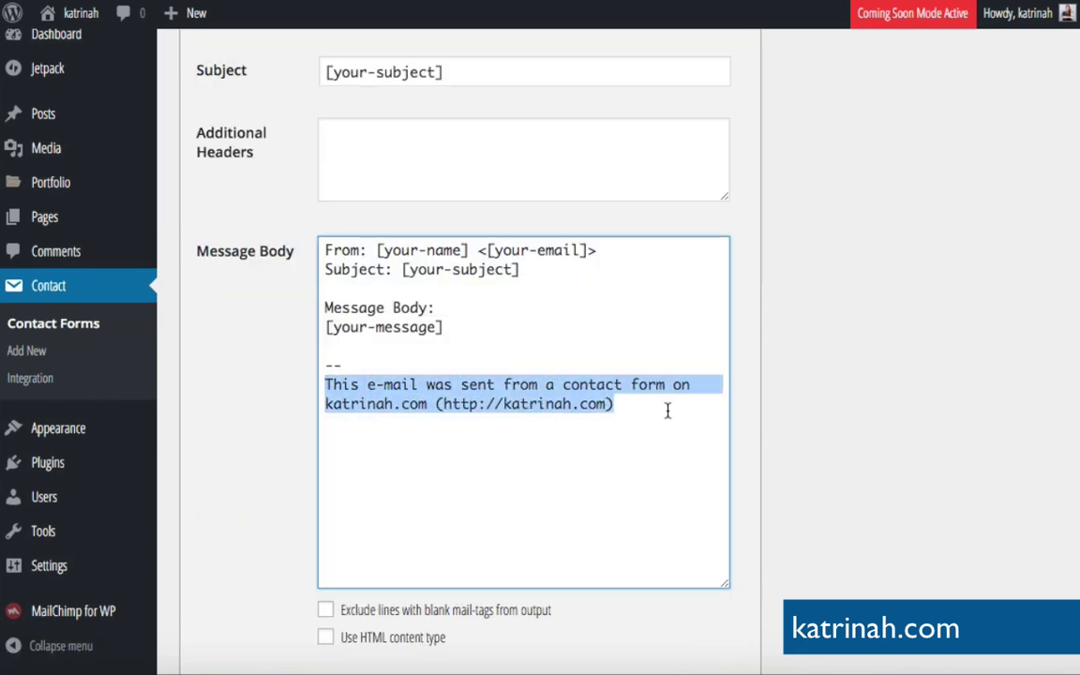
scroll(275, 525, down, 4)
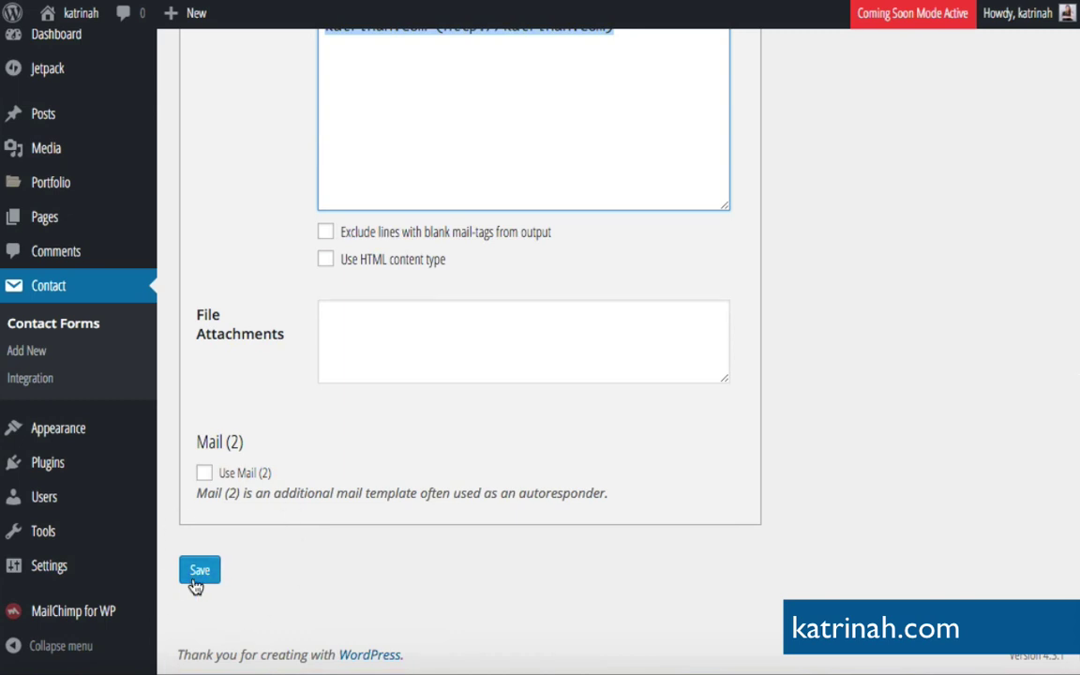
click(199, 571)
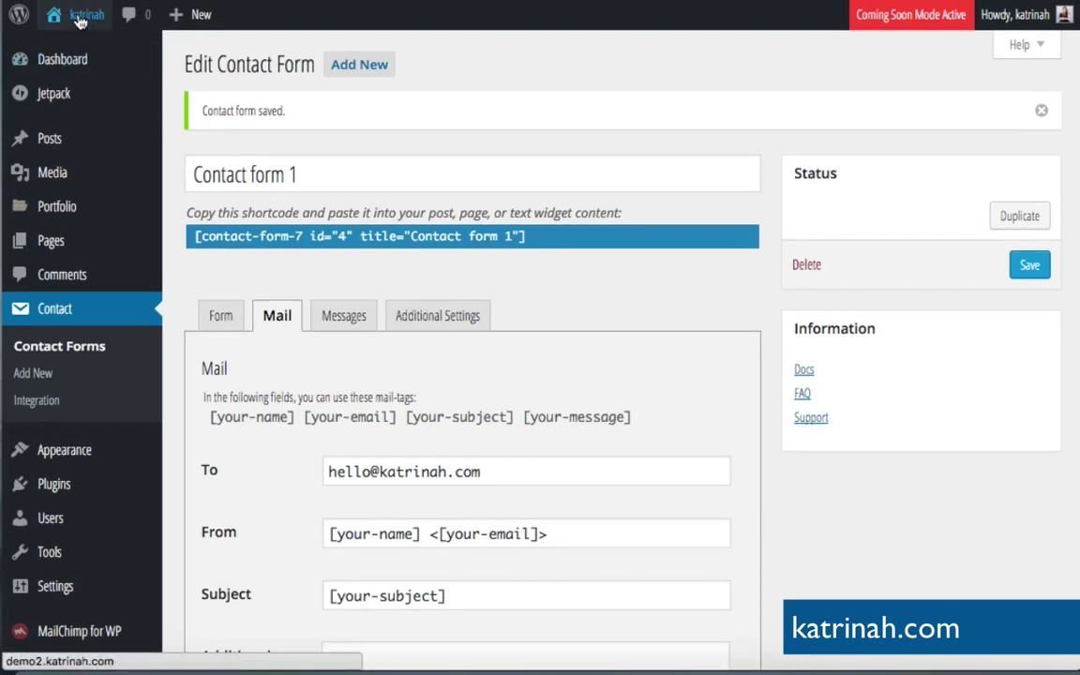
- Browse down the live home page, then return to the admin Dashboard
mouse_move(83, 22)
click(73, 51)
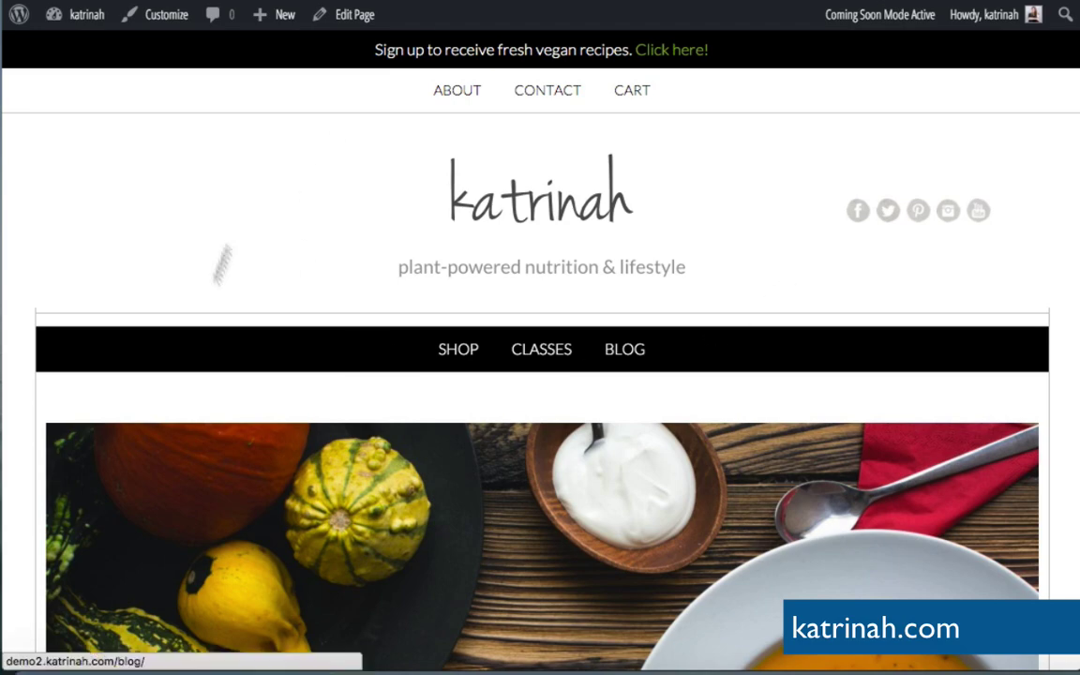
scroll(191, 345, down, 3)
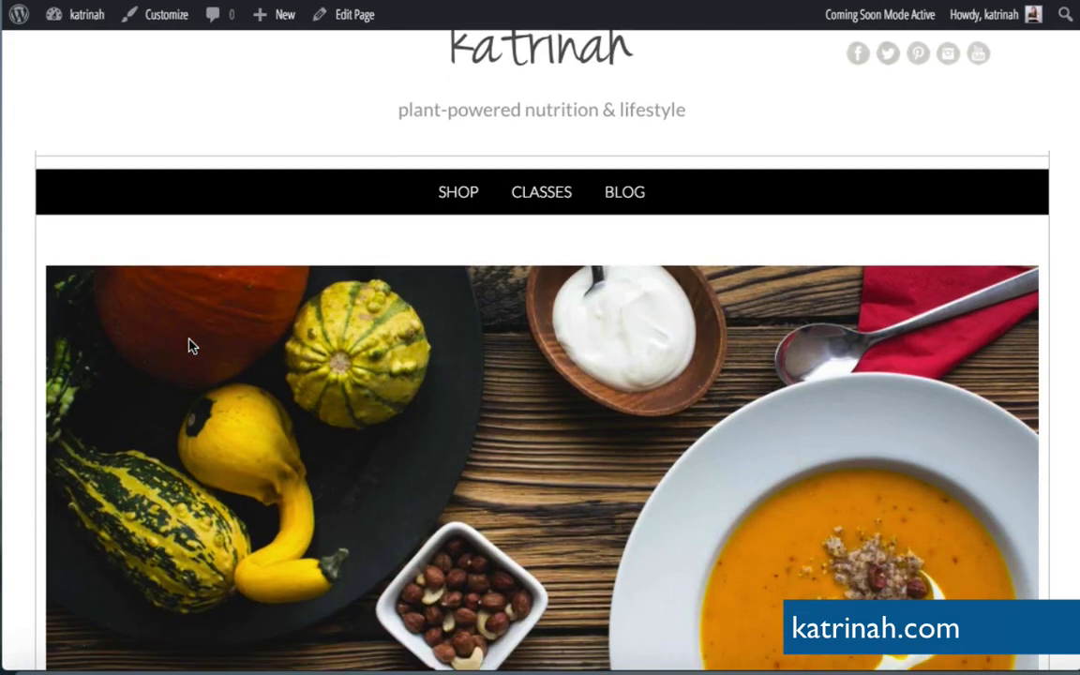
scroll(643, 426, down, 4)
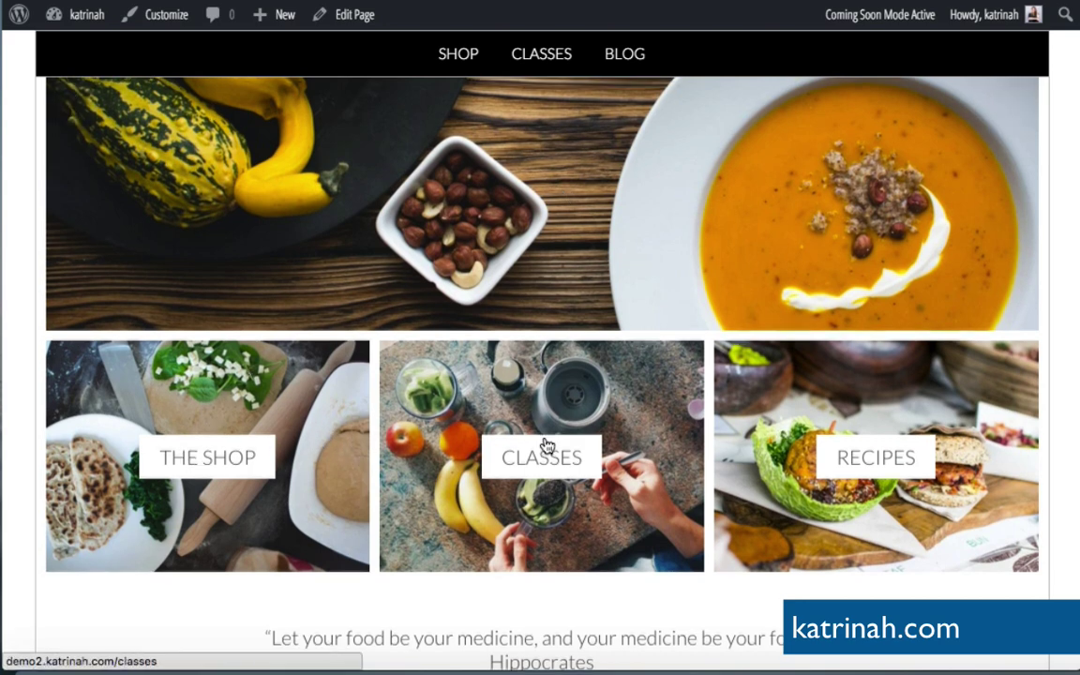
scroll(548, 448, down, 3)
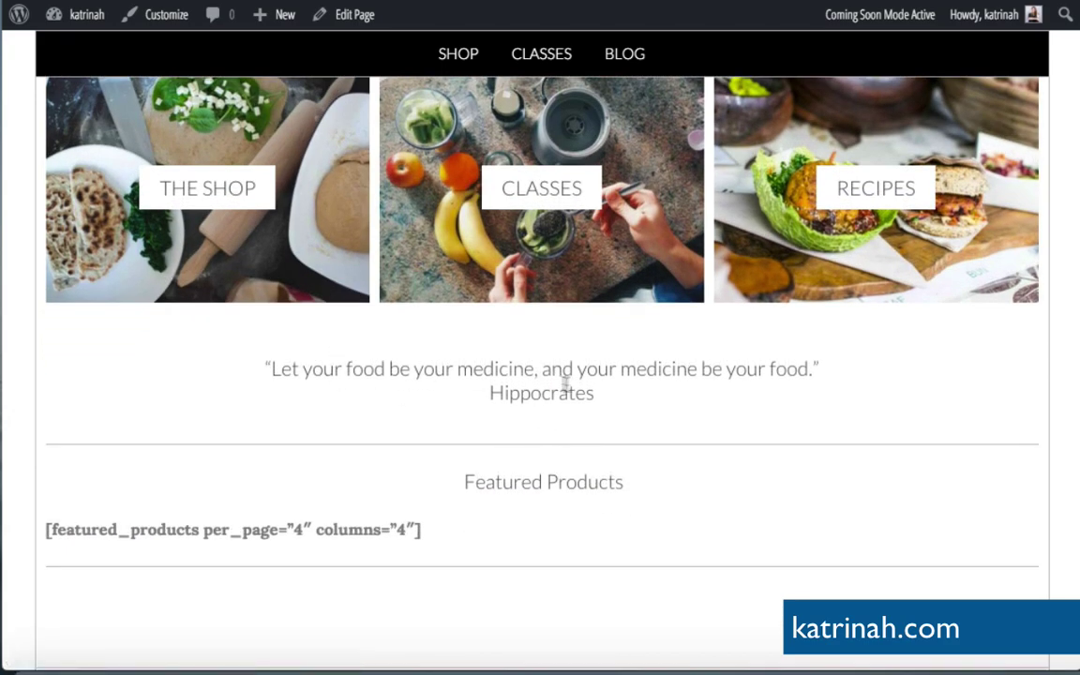
scroll(504, 415, down, 1)
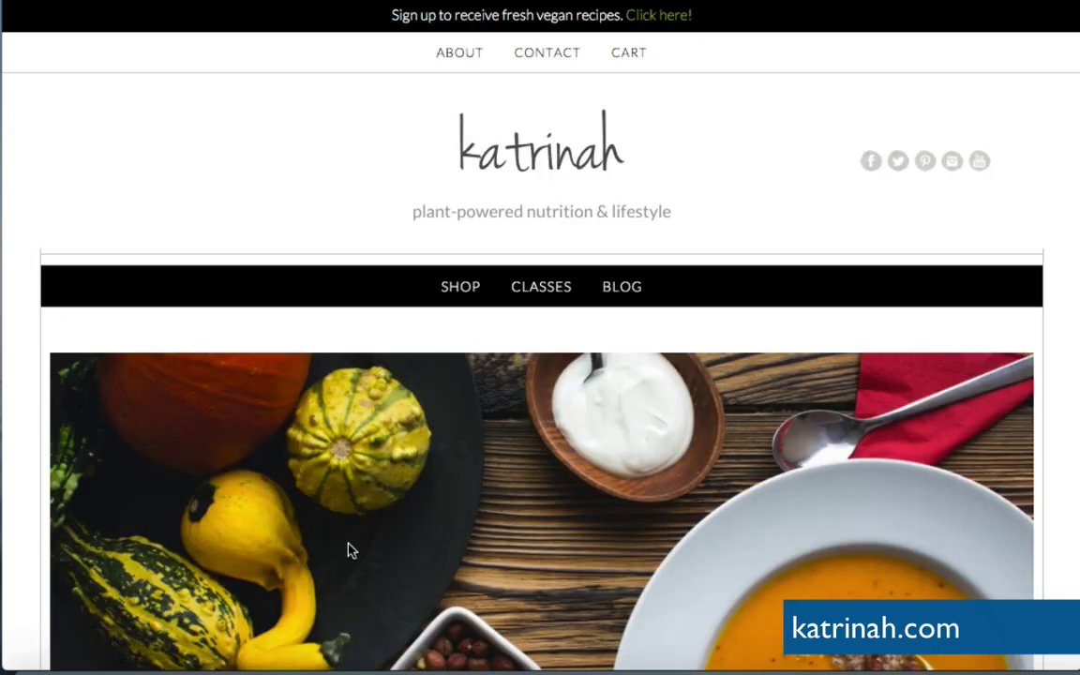
scroll(349, 550, down, 15)
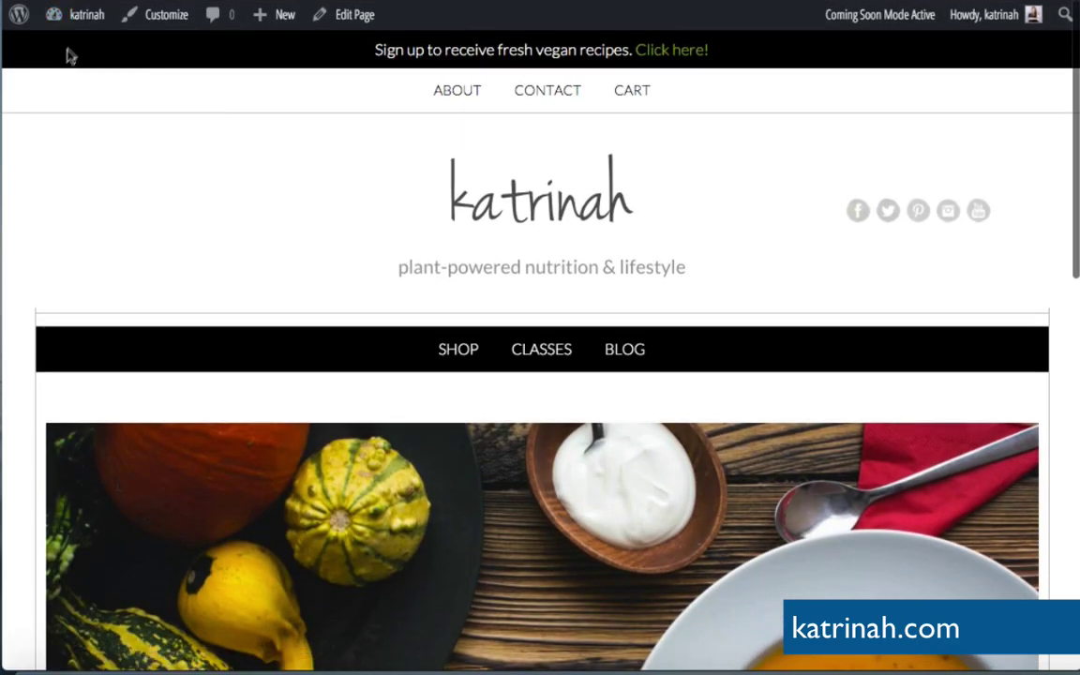
click(77, 14)
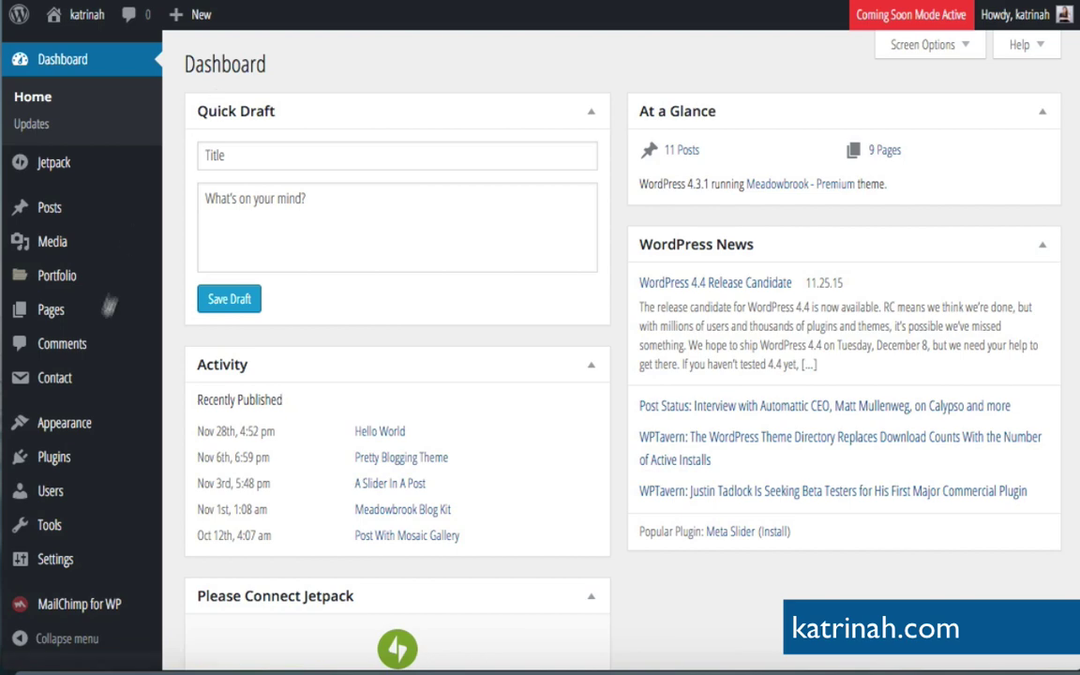
- Search Add Plugins for 'instagram feed' and install Smash Balloon's Instagram Feed
mouse_move(140, 461)
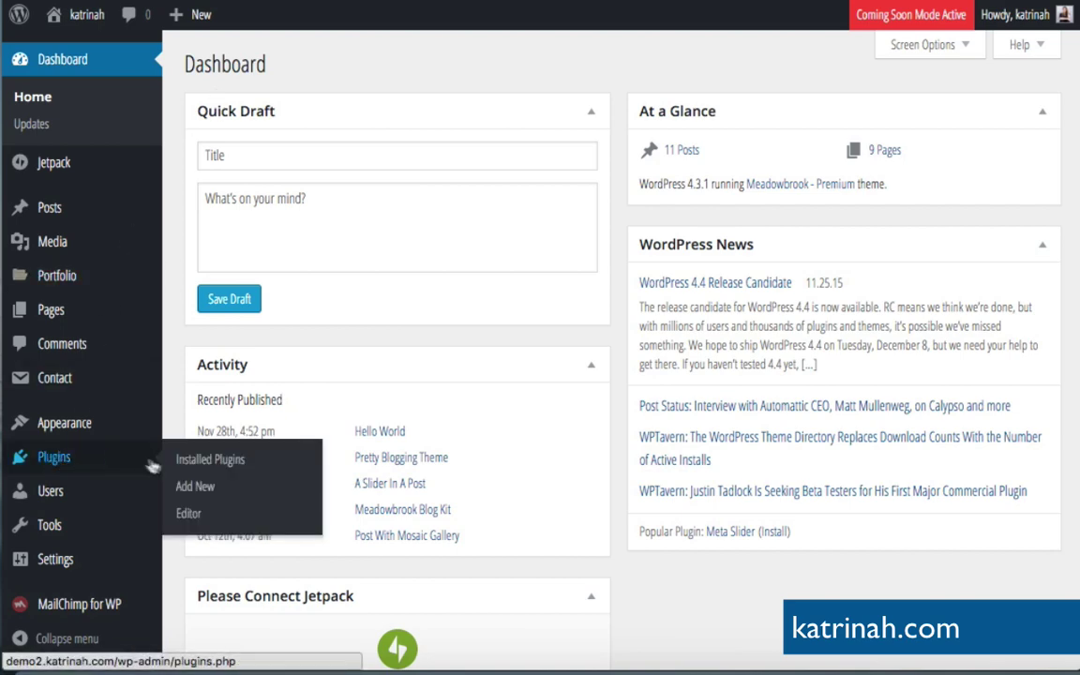
click(195, 487)
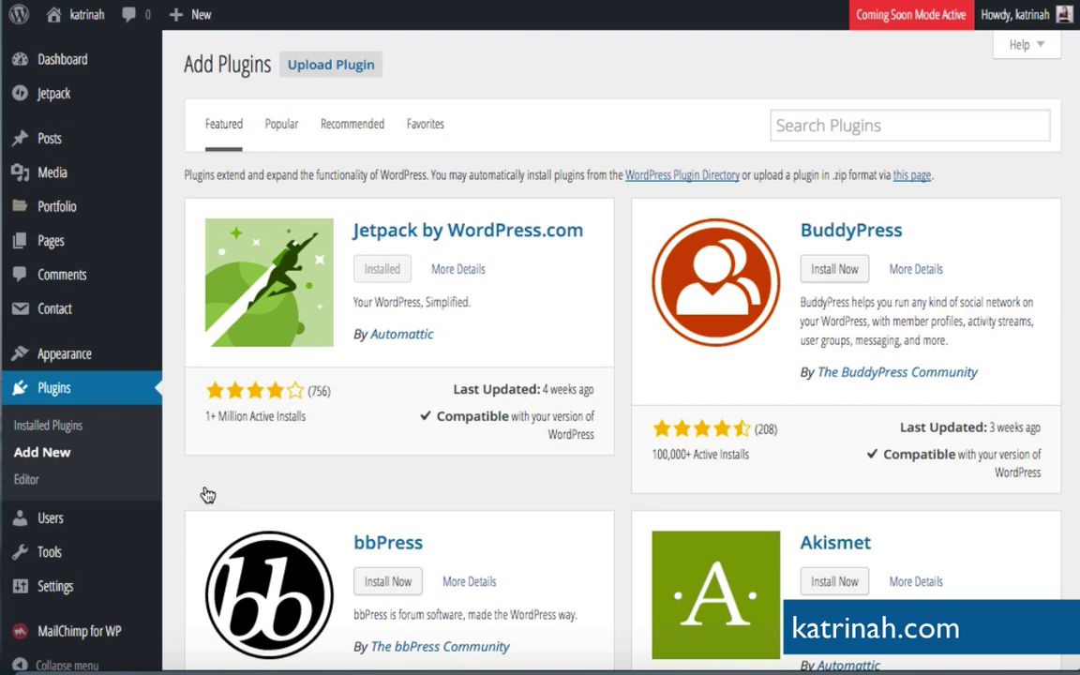
click(820, 126)
text(instagram feed)
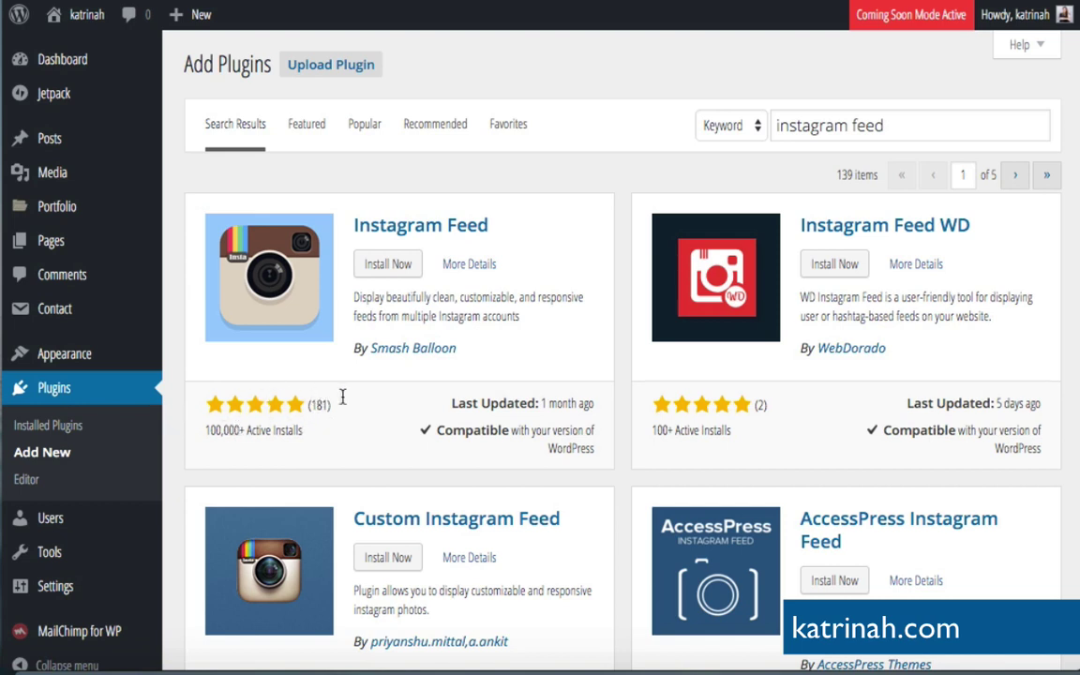
click(388, 266)
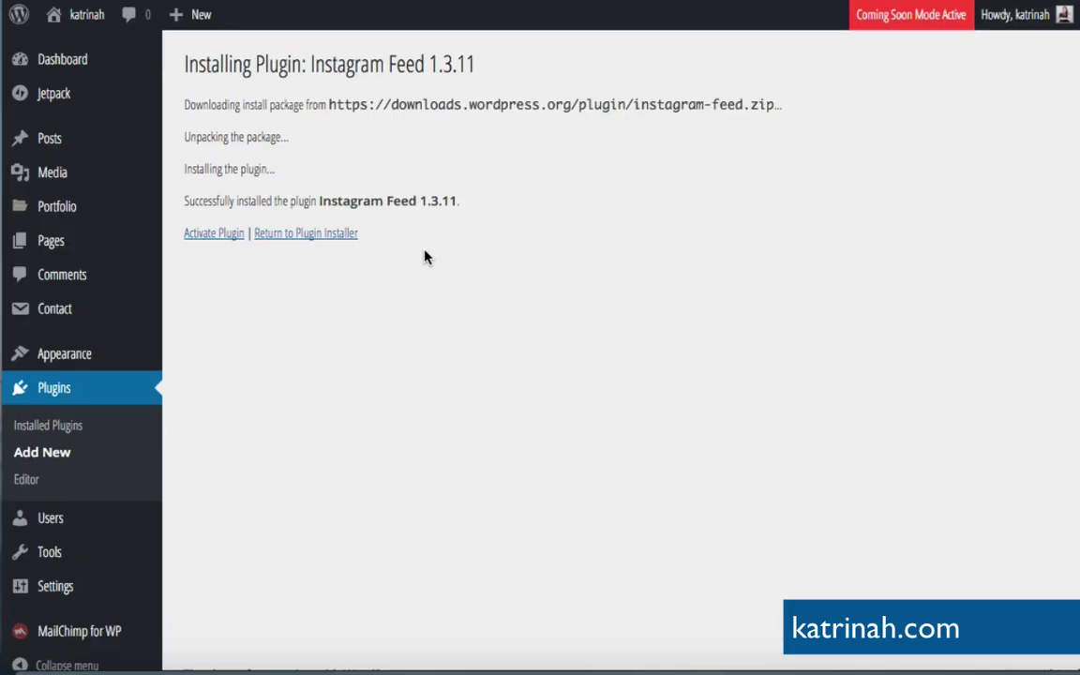
- Activate the Instagram Feed plugin and open its Settings page
click(210, 237)
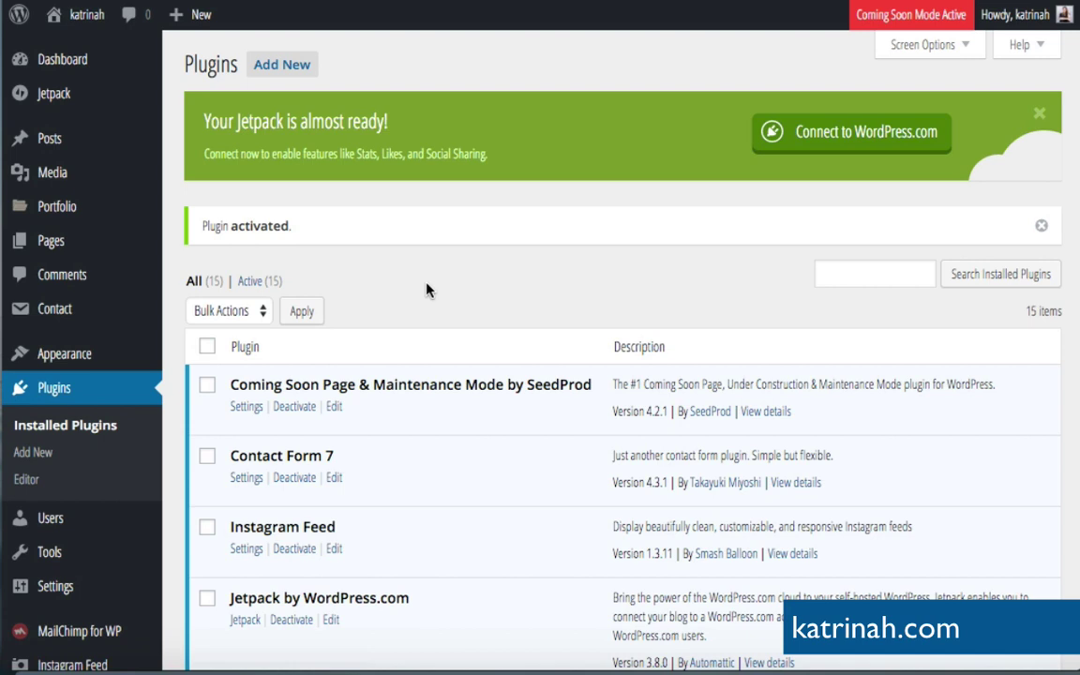
click(246, 550)
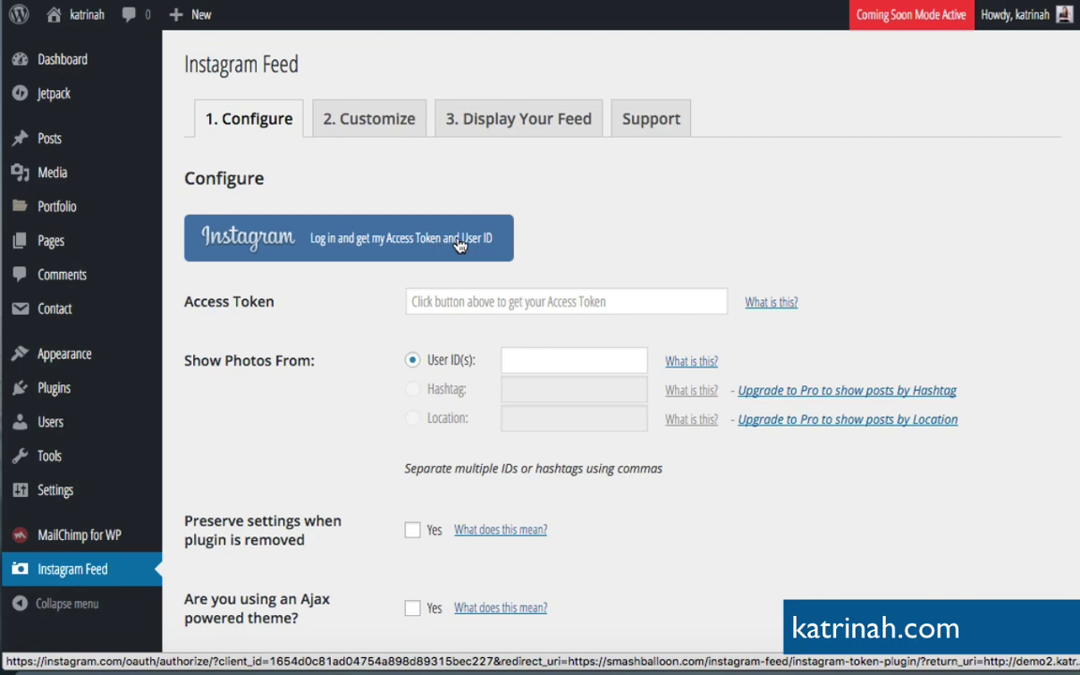
- Log in to Instagram for the access token and user ID, save, and open 2. Customize
click(364, 239)
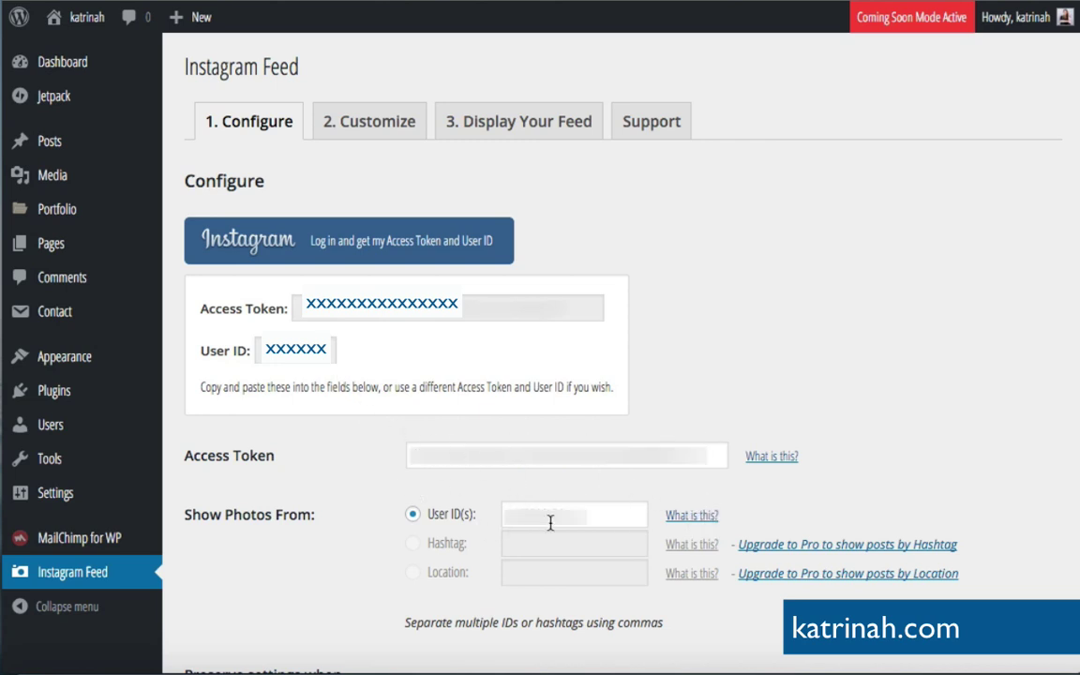
scroll(551, 522, down, 5)
click(217, 365)
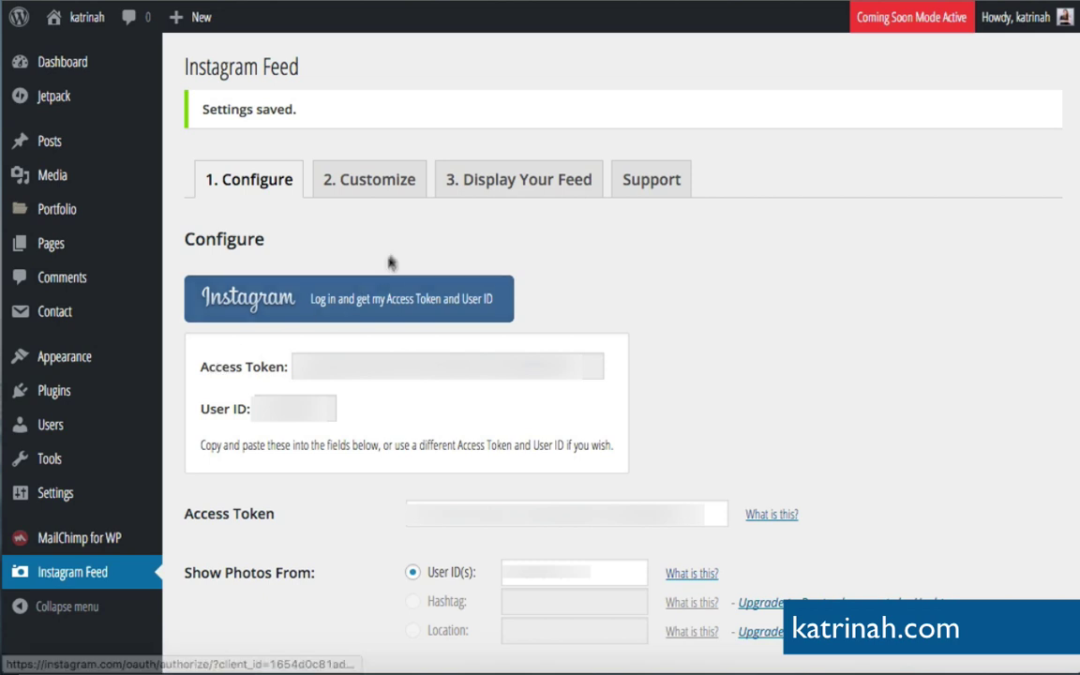
click(366, 184)
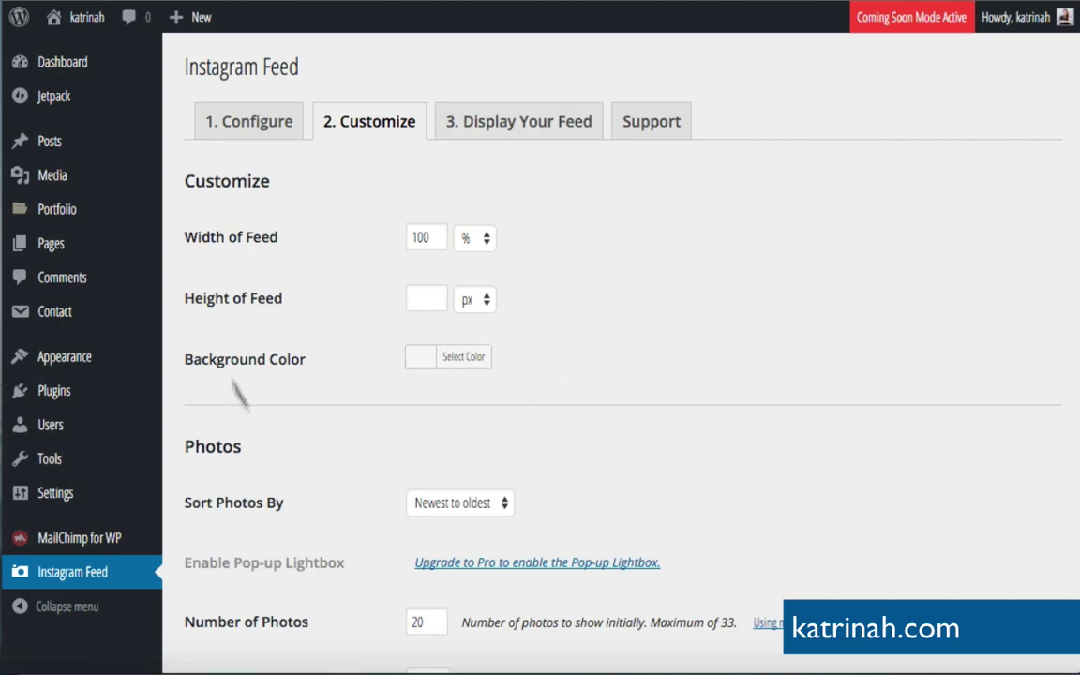
- Change Number of Photos from 20 to 6, set Number of Columns to 3, and save
scroll(358, 456, down, 5)
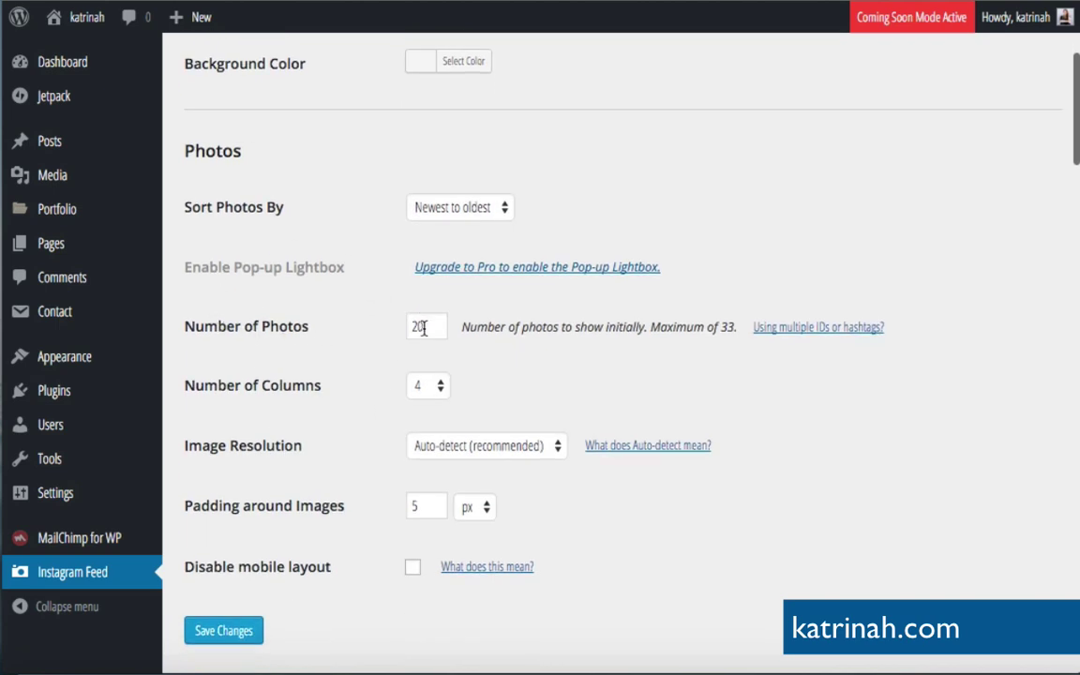
double_click(423, 327)
text(6)
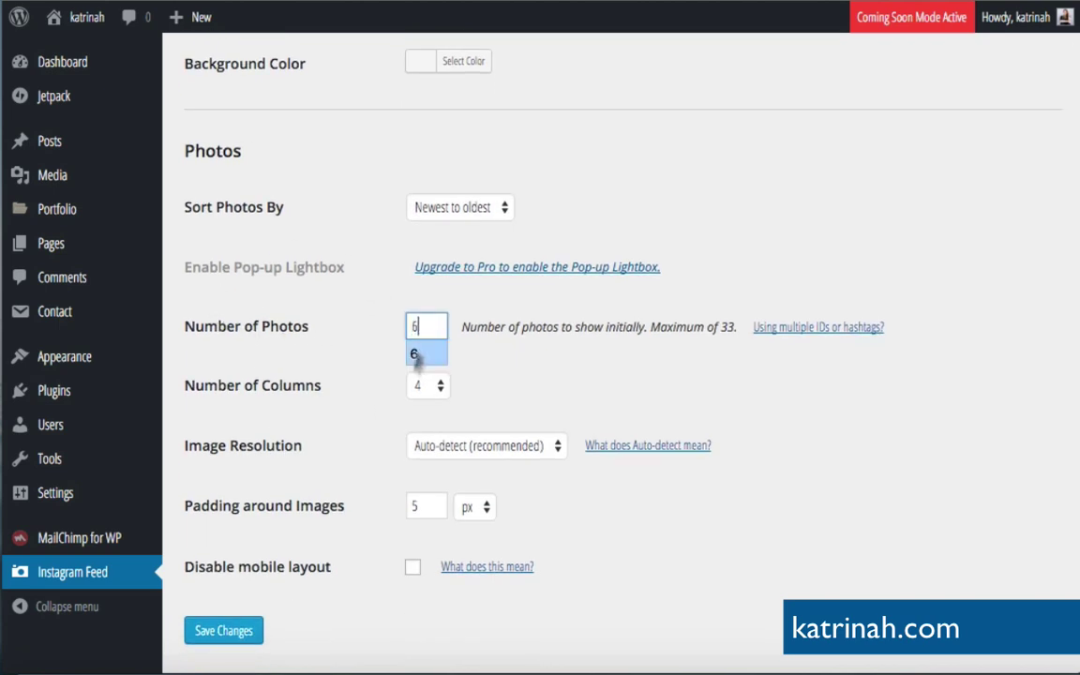
click(417, 389)
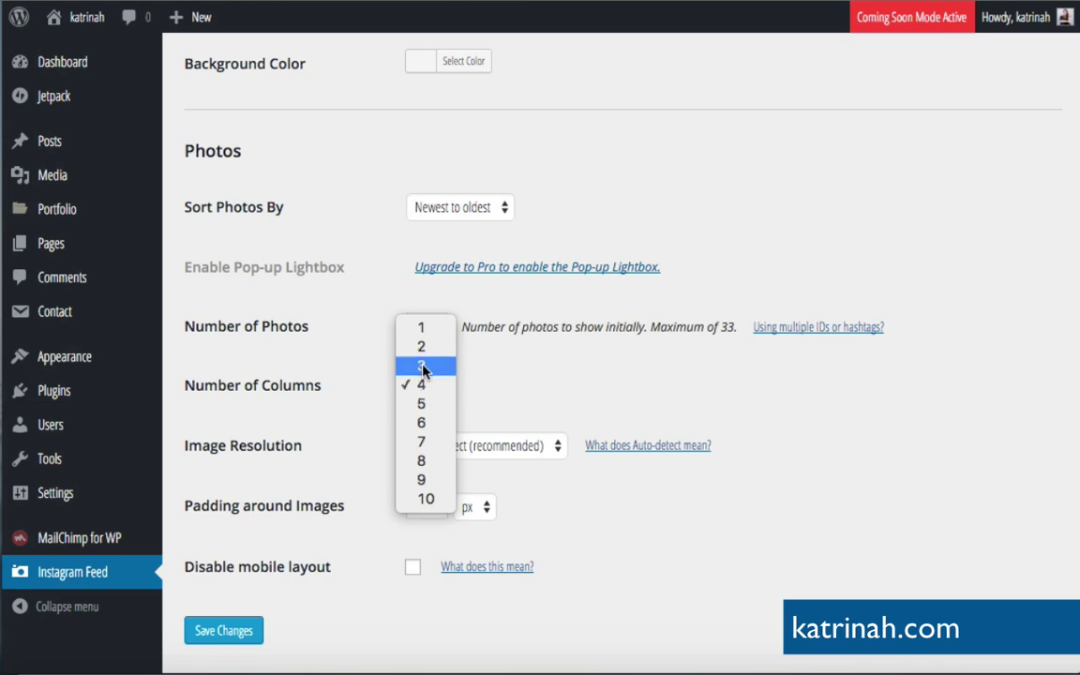
click(423, 366)
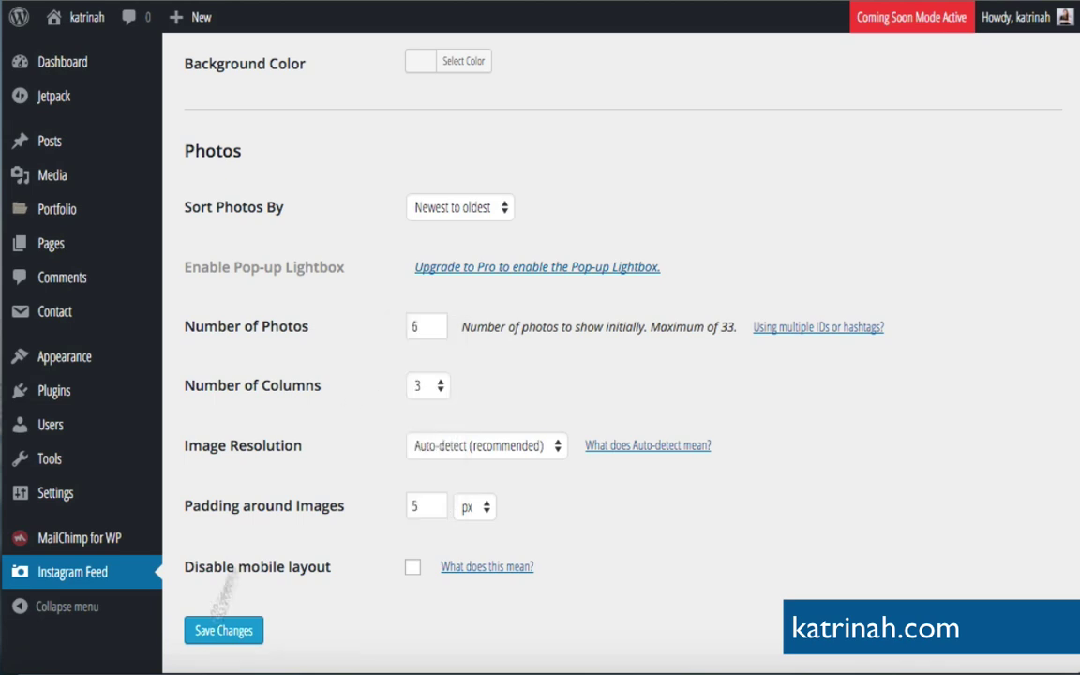
click(227, 634)
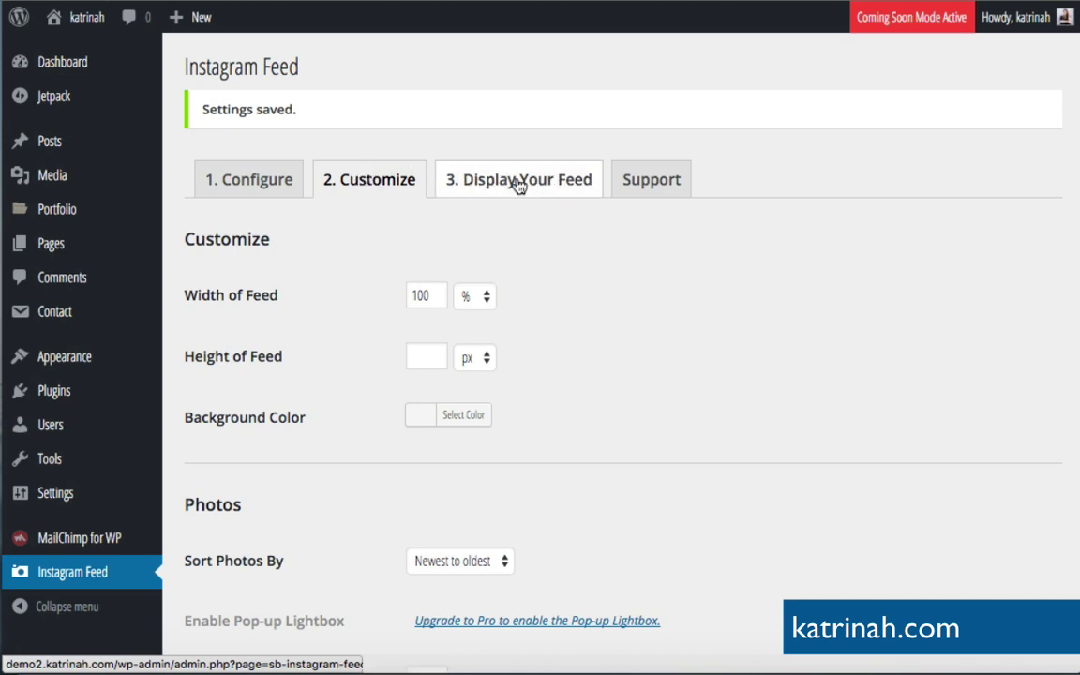
- Copy [instagram-feed] from the 3. Display Your Feed tab and go to Appearance > Widgets
click(519, 183)
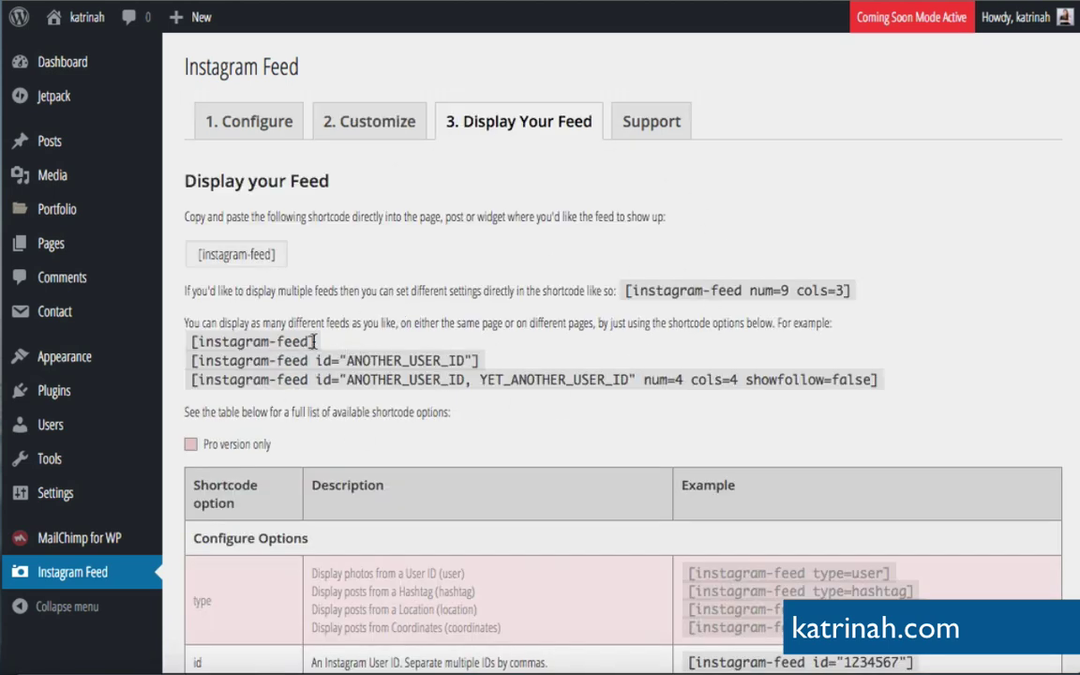
drag(316, 341, 187, 342)
key(ctrl+c)
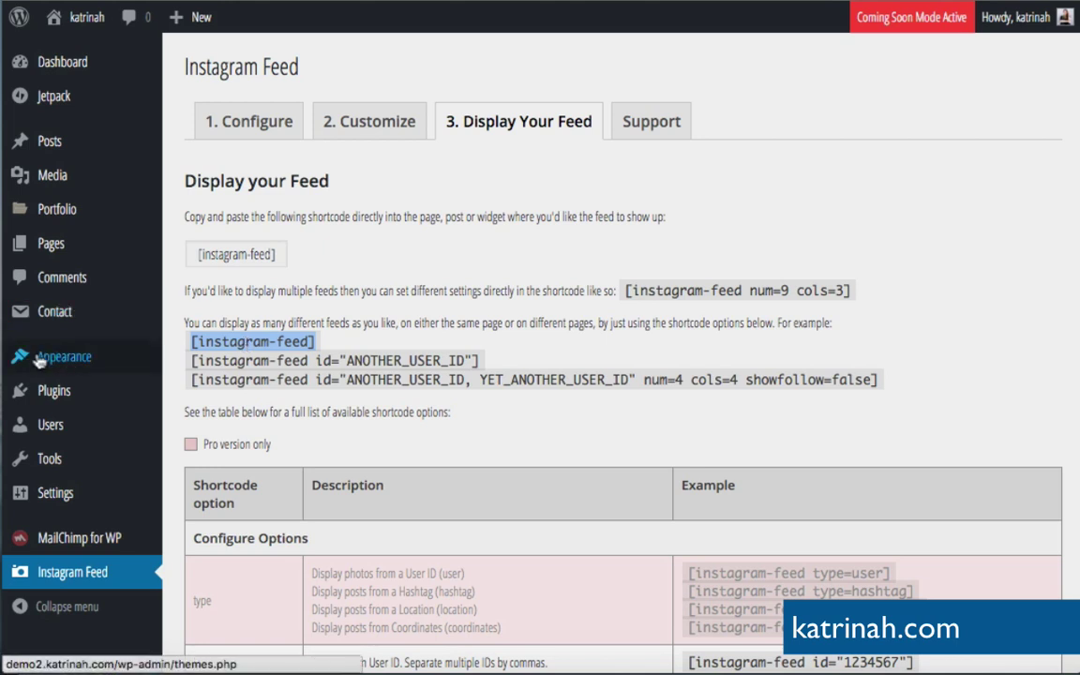
mouse_move(74, 361)
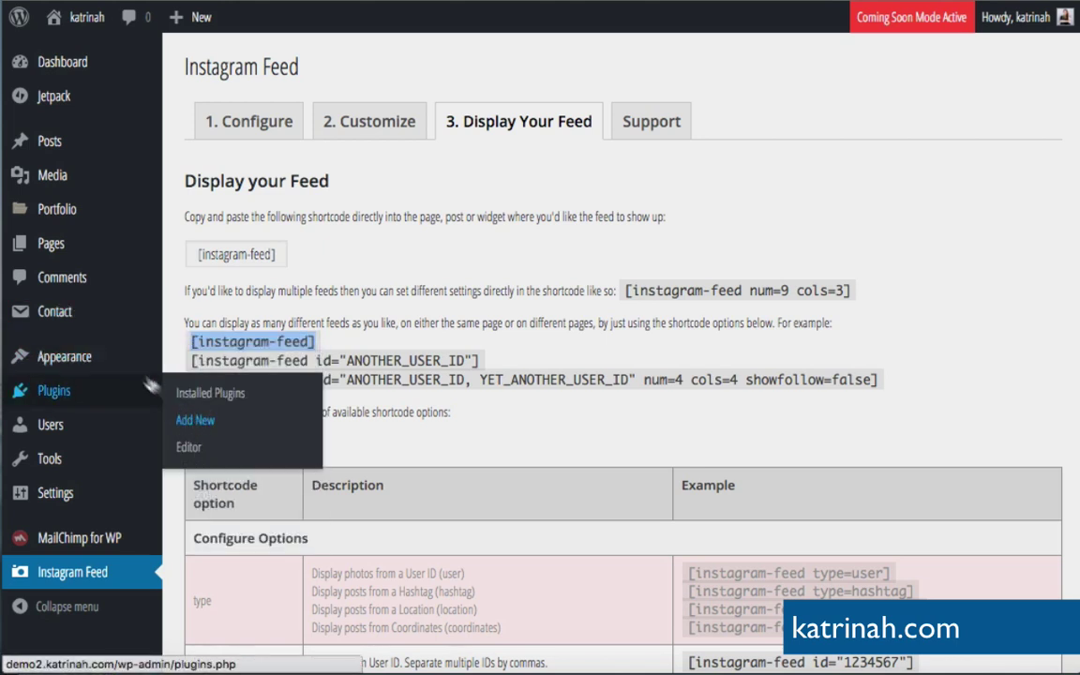
click(191, 413)
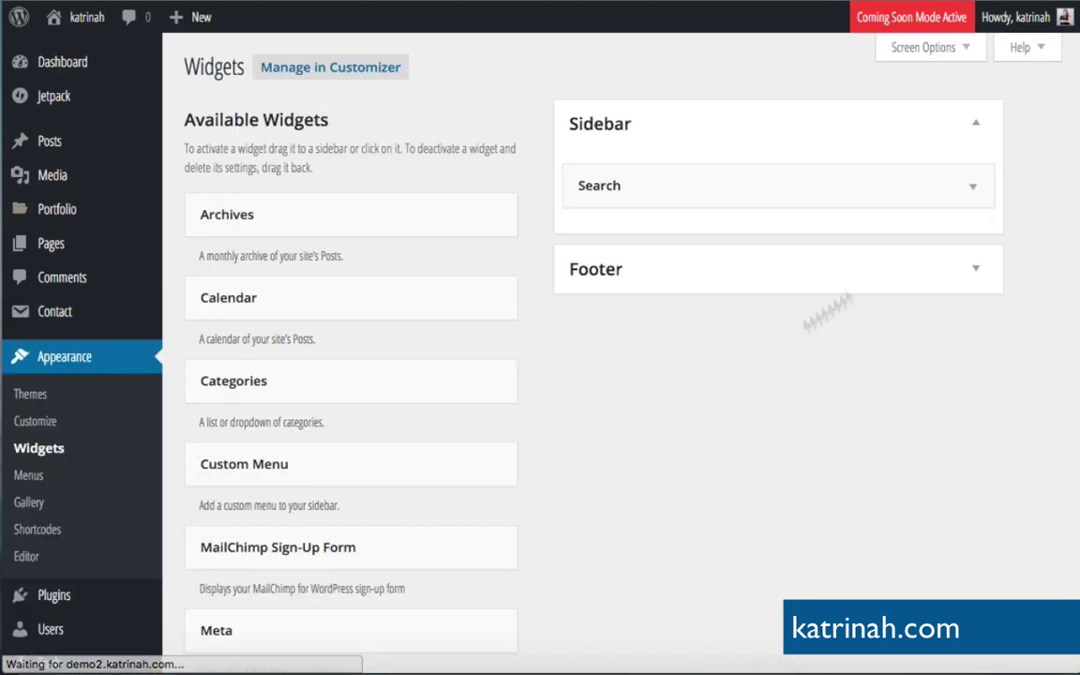
- Expand the Footer widget area and drag a Text widget into it
click(978, 278)
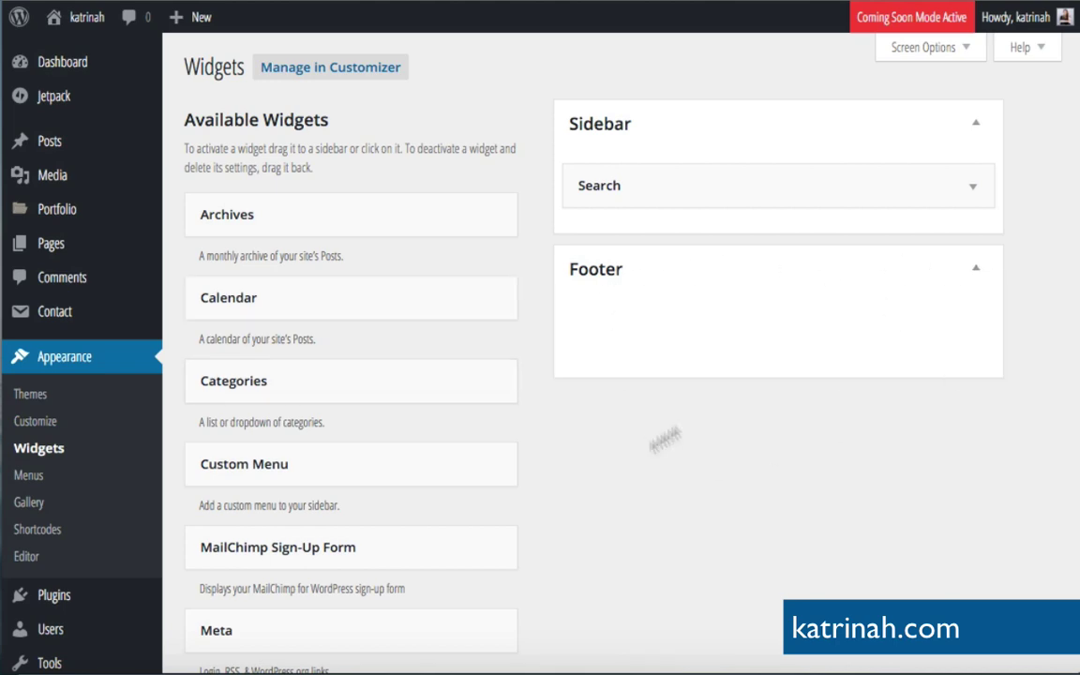
scroll(601, 489, down, 5)
scroll(601, 488, down, 5)
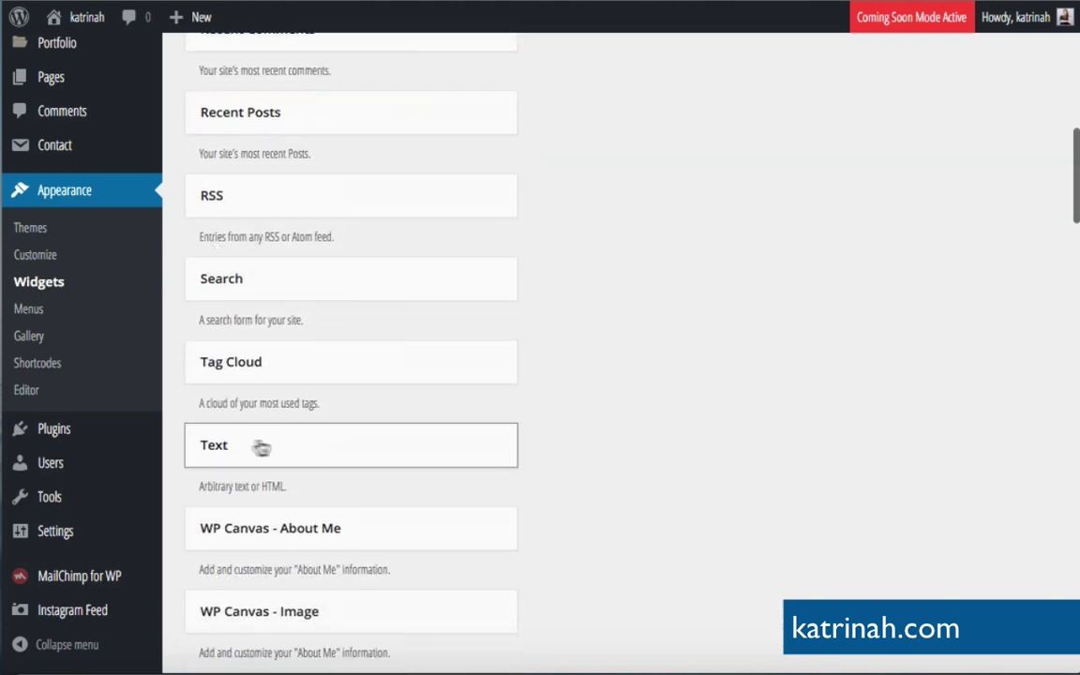
drag(270, 447, 1006, 60)
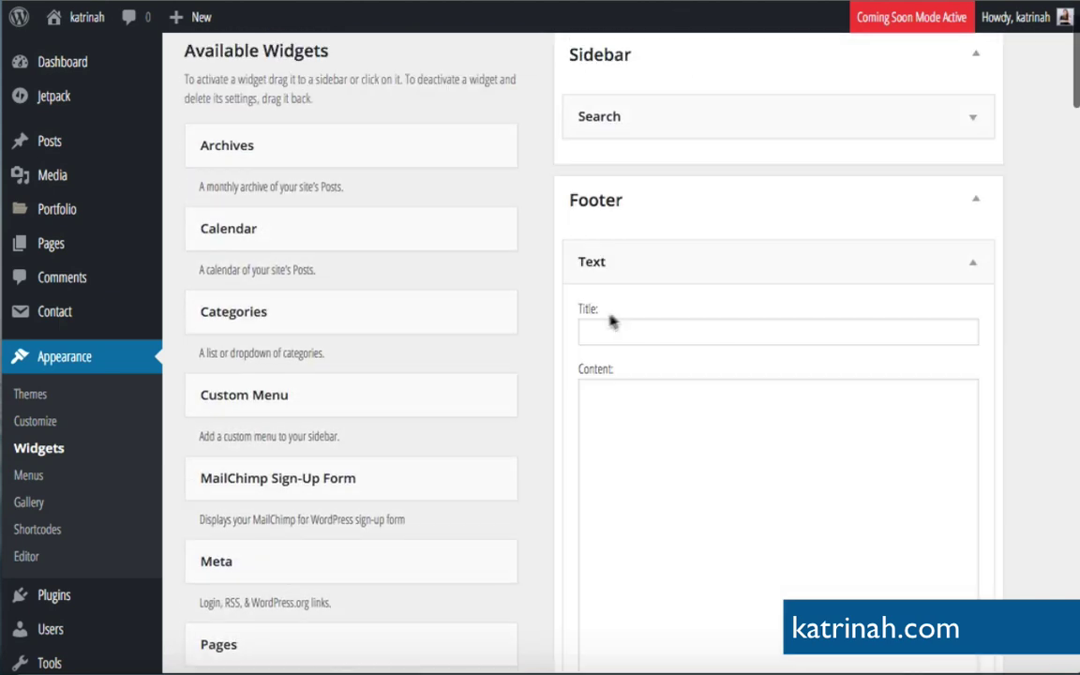
- Title the widget DAILY PHOTOS, paste [instagram-feed] as its content, and save
click(602, 335)
text(DAILY PHOTOS)
click(605, 394)
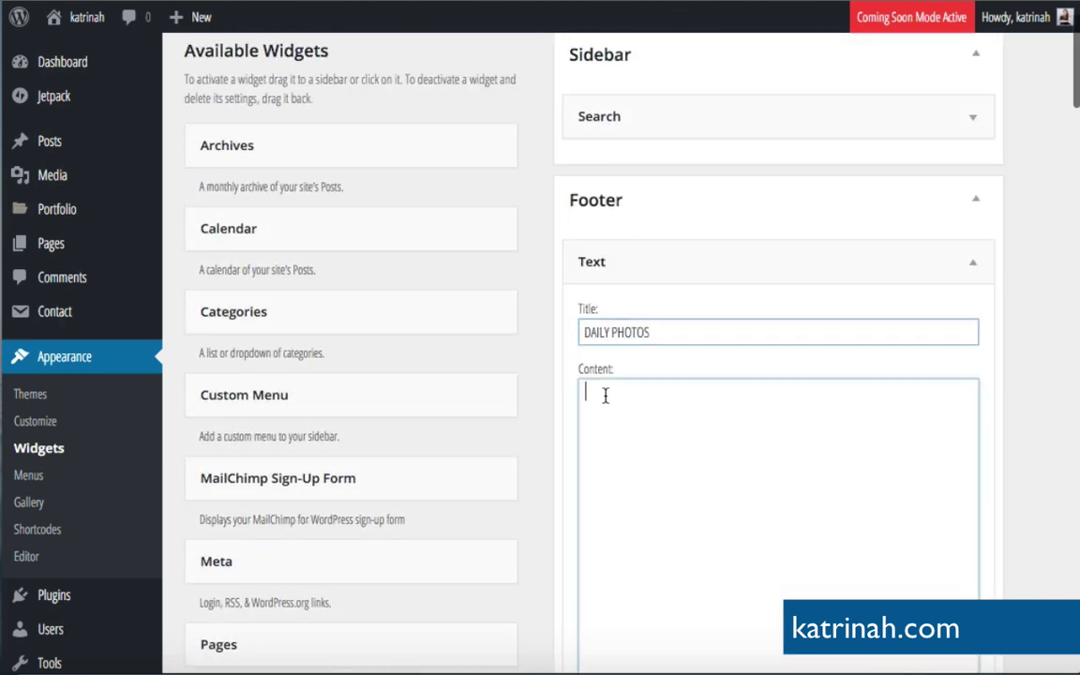
key(ctrl+v)
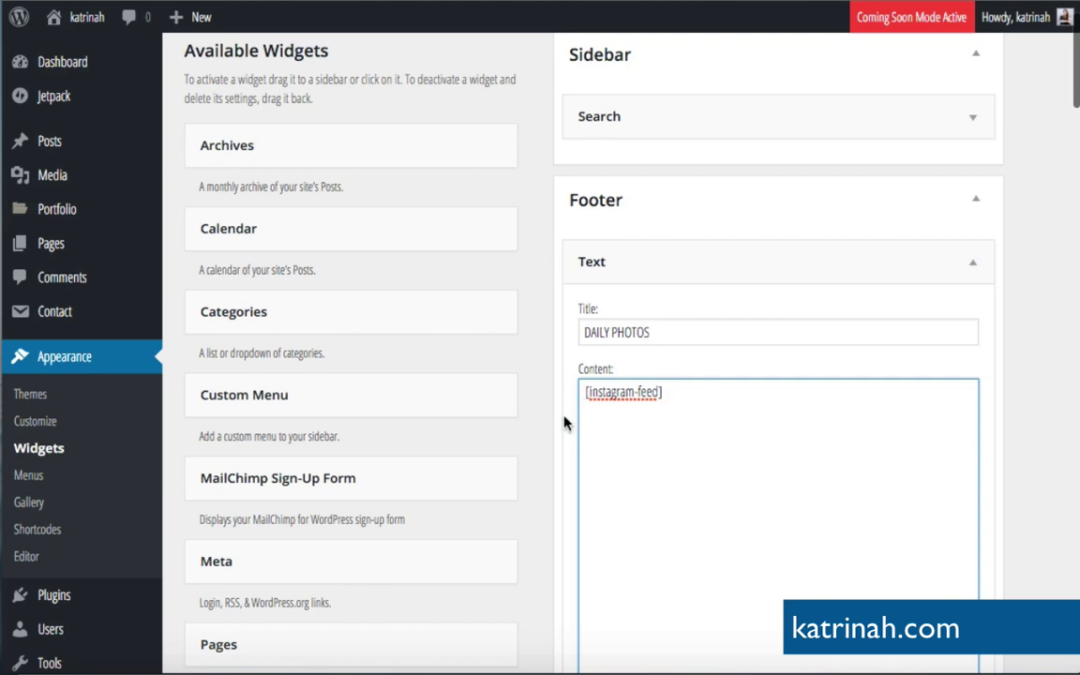
scroll(565, 423, down, 4)
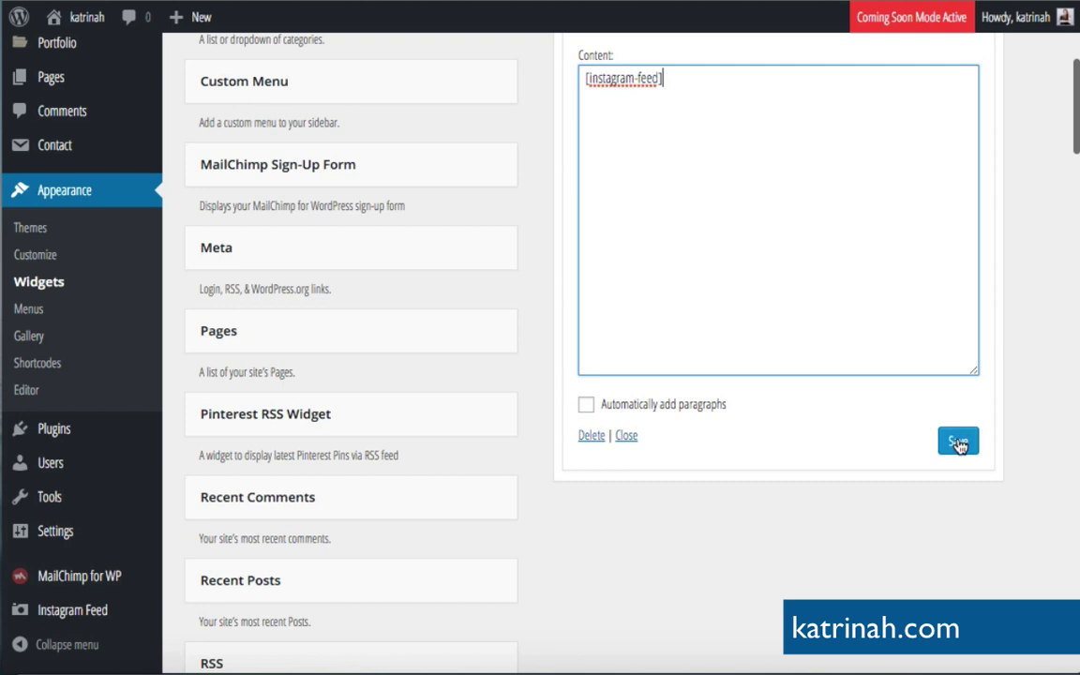
click(959, 443)
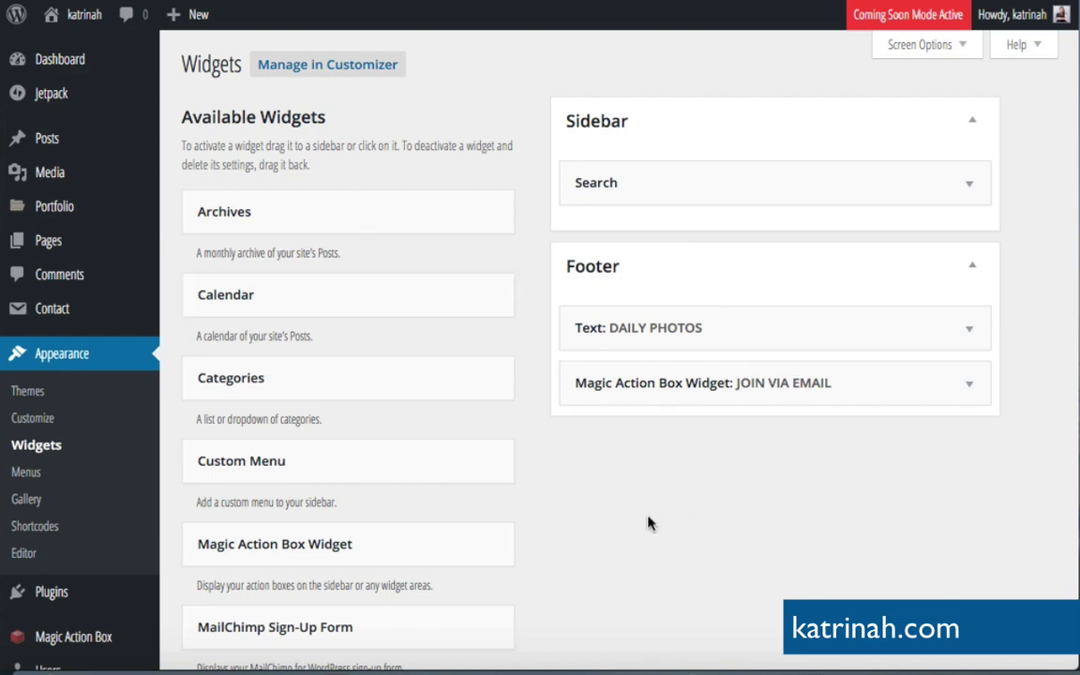
- Drag another Text widget into the footer and title it EXPLORE
scroll(591, 536, down, 10)
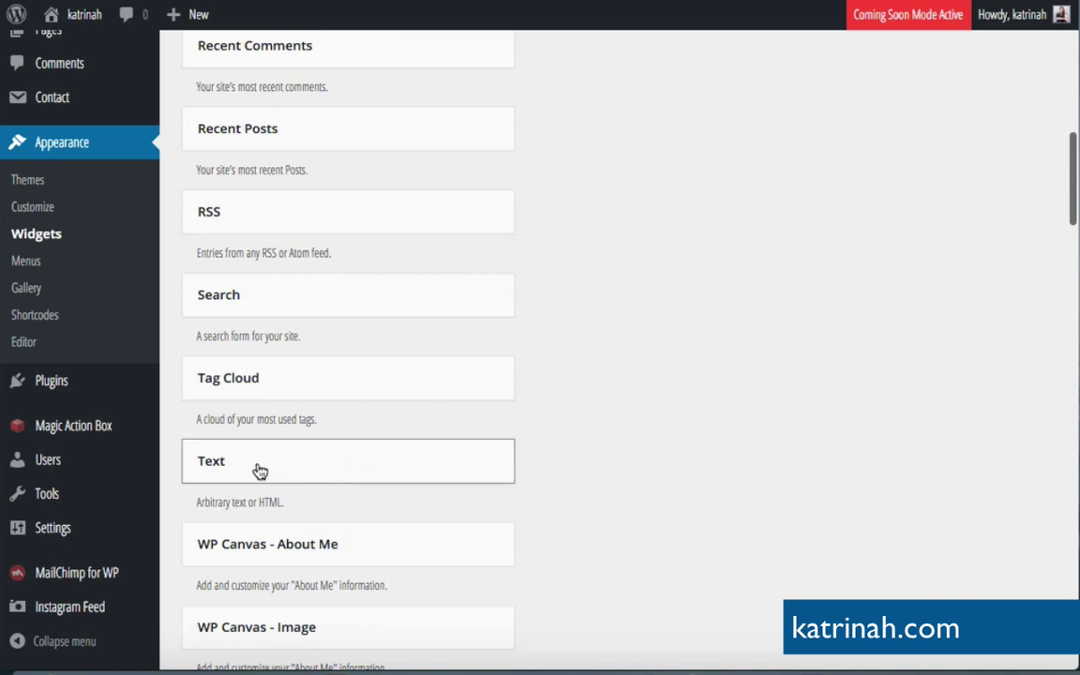
drag(259, 469, 632, 304)
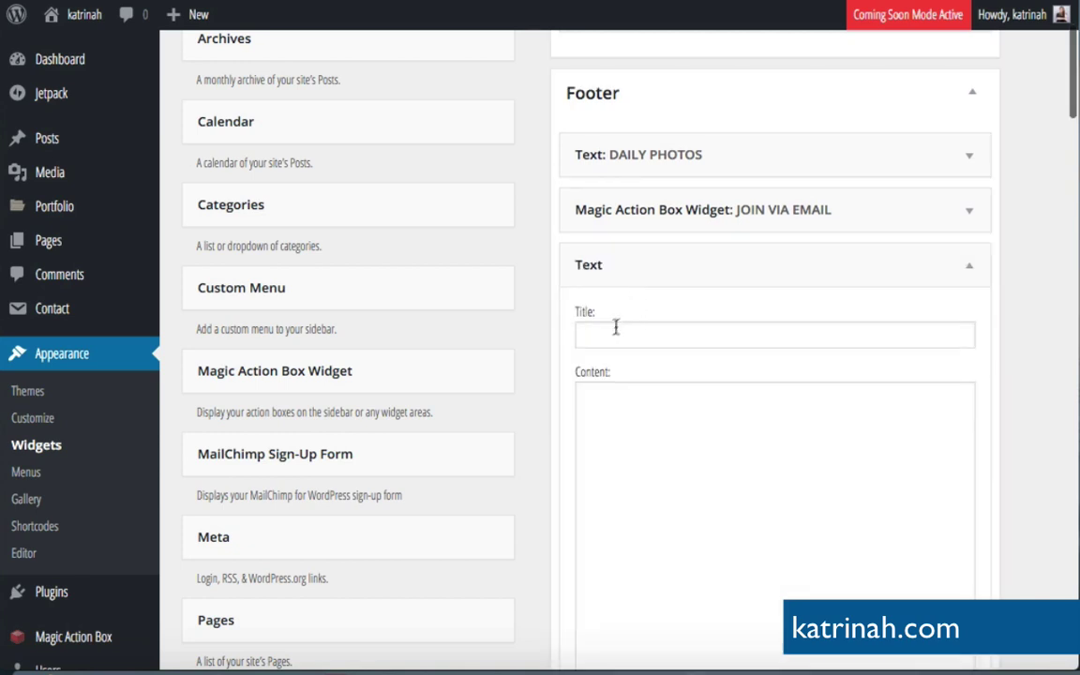
click(603, 334)
text(EXPLORE)
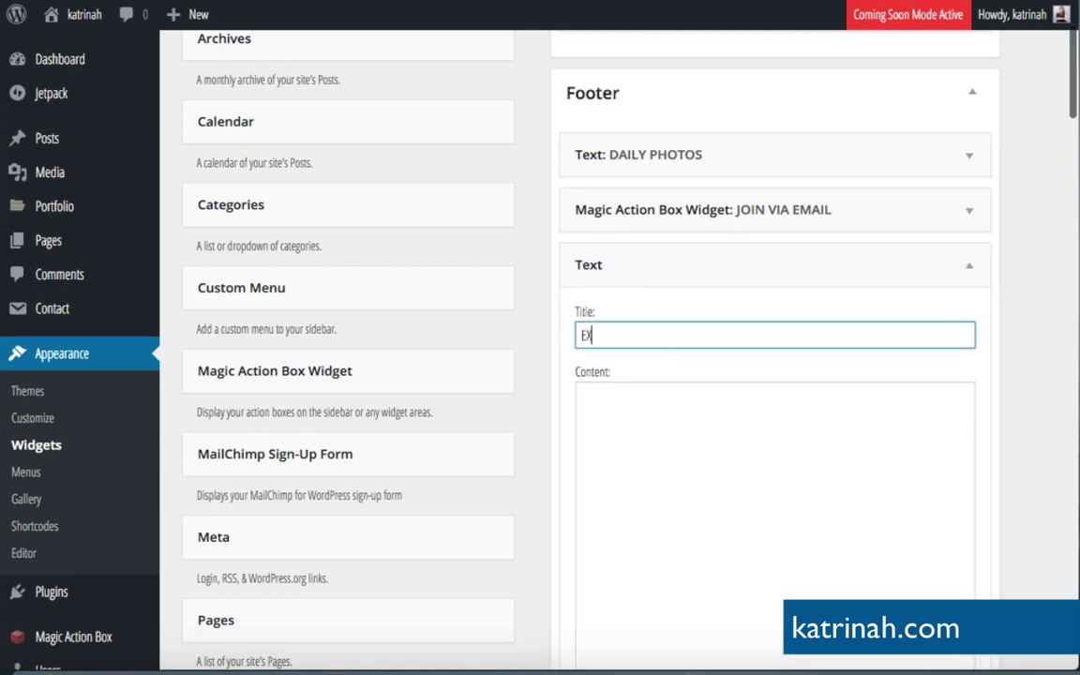
- Enter ABOUT, CONTACT and SHOP in the widget's content
click(624, 417)
click(623, 418)
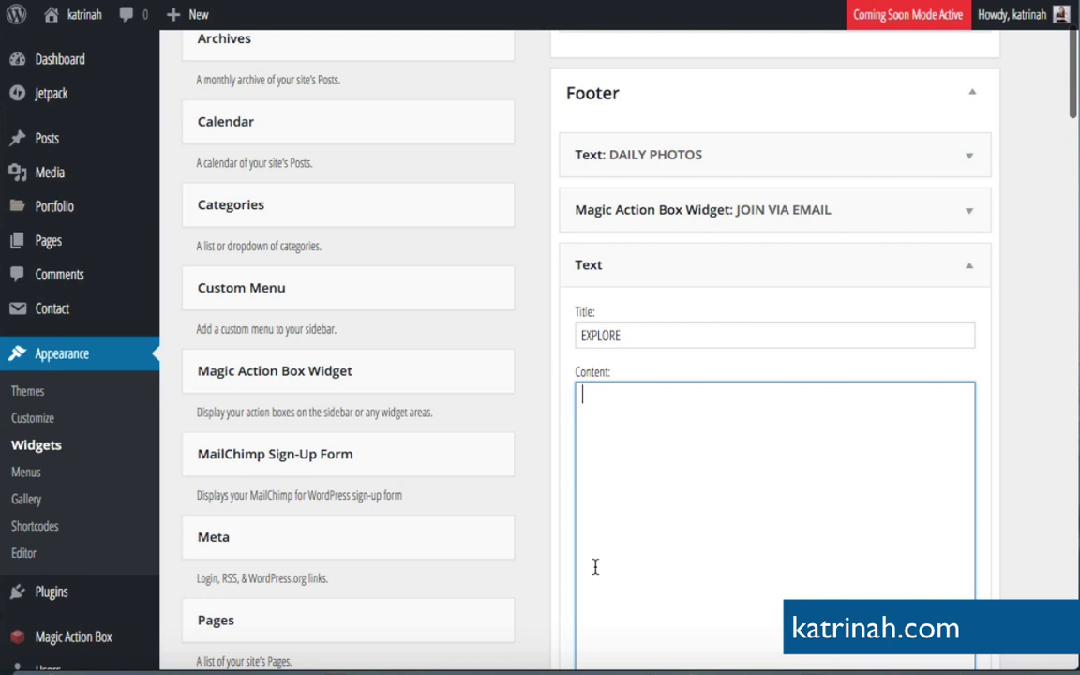
text(ABOUT)
key(Return)
text(CONTACT )
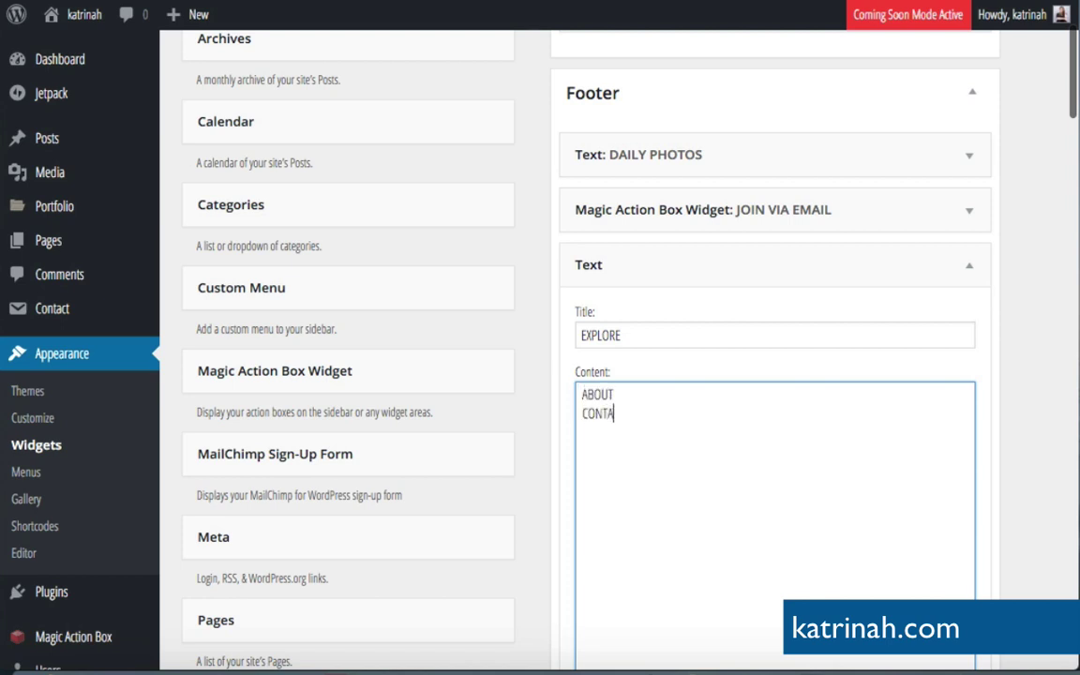
text(SHOP)
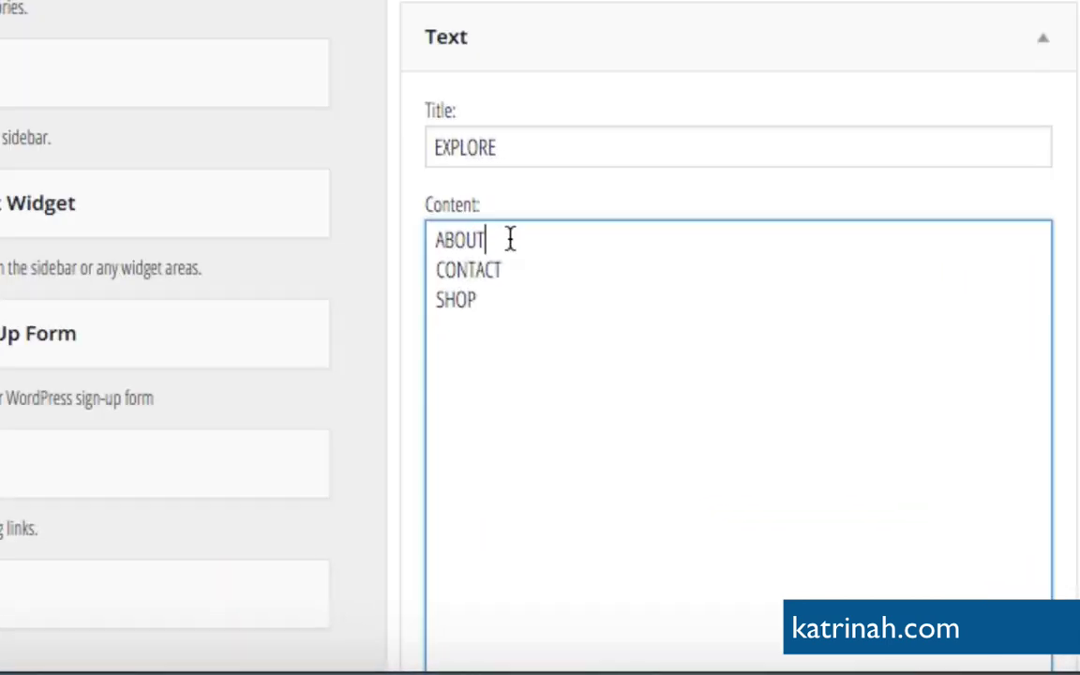
- Add <BR> tags after ABOUT and CONTACT, then begin an <a href= link below SHOP
text(<BR>)
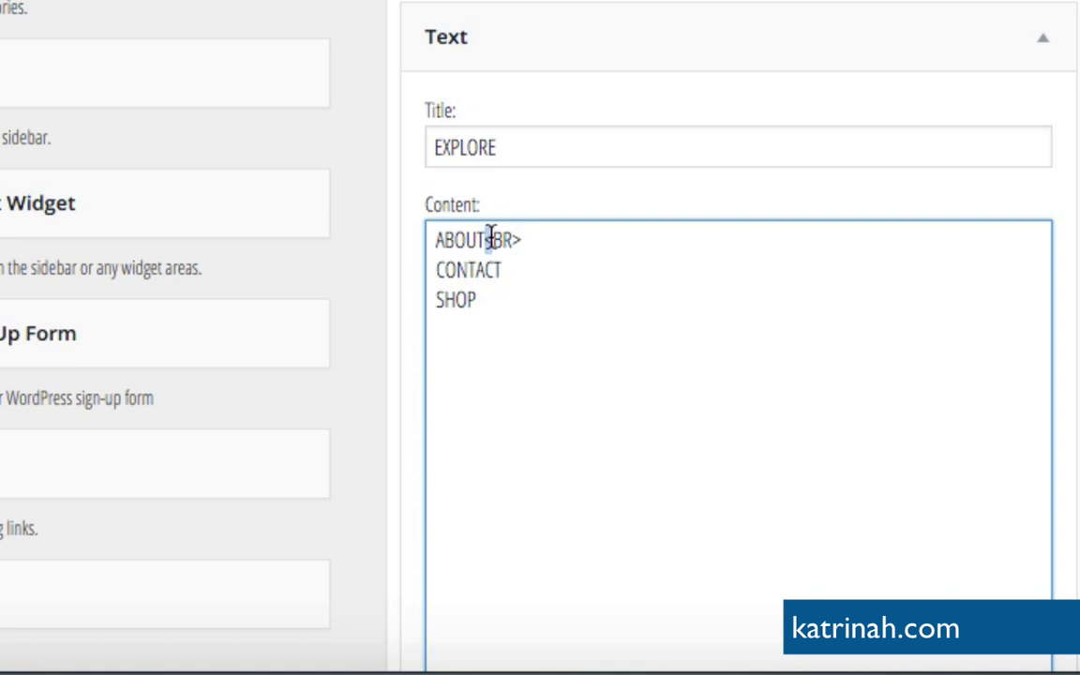
drag(486, 239, 545, 238)
key(ctrl+c)
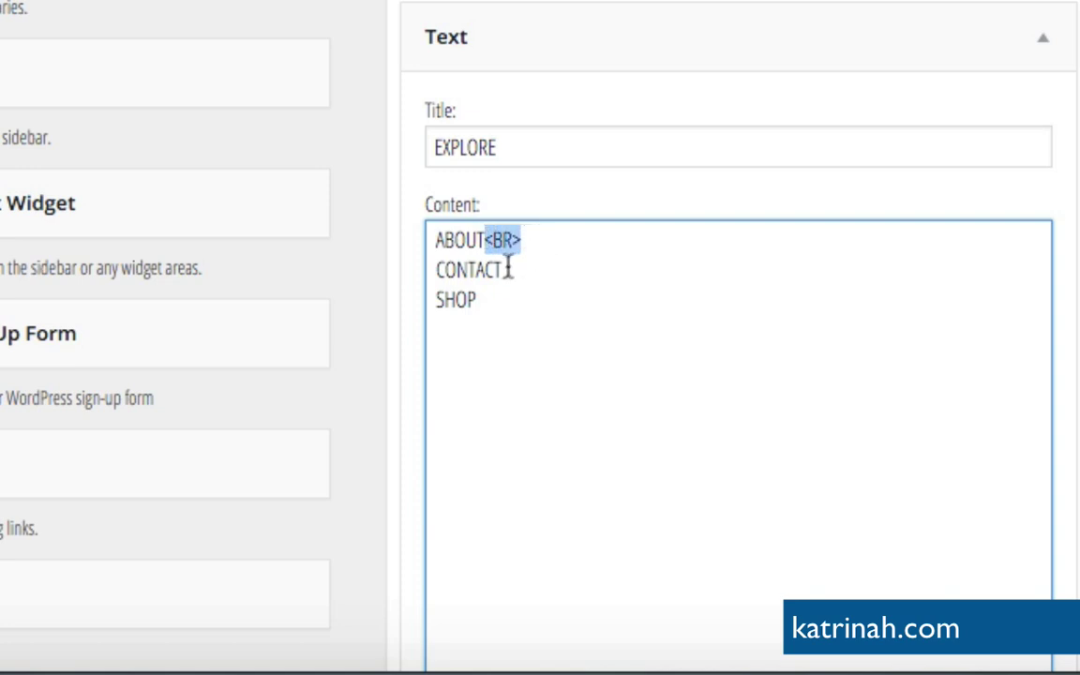
click(507, 270)
key(ctrl+v)
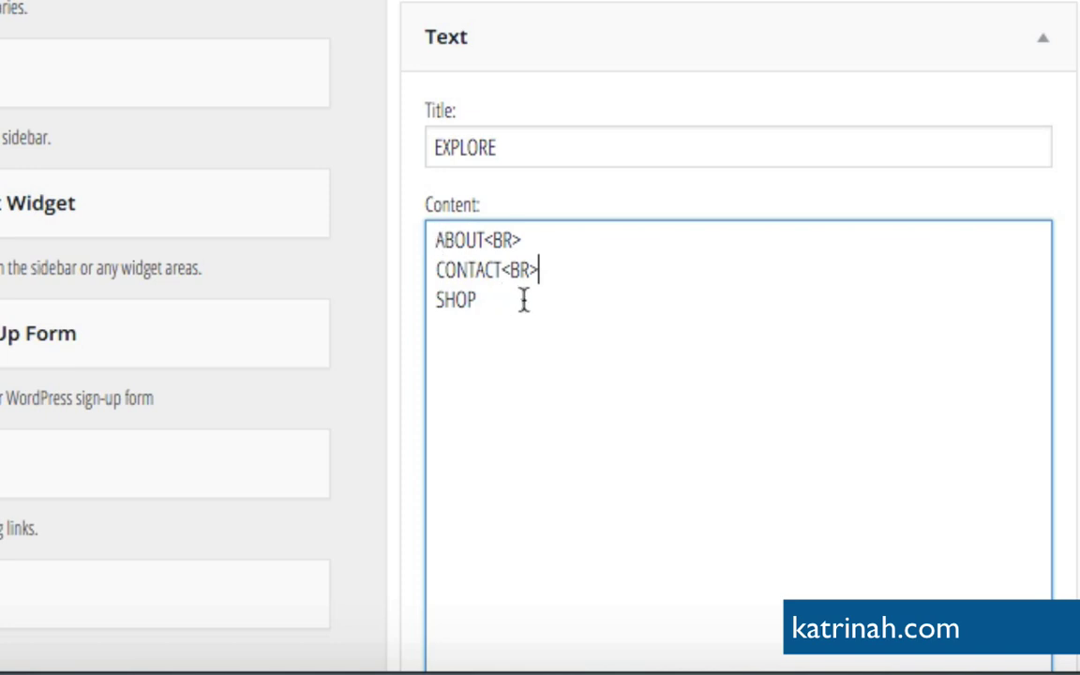
key(Return)
key(Return)
text(<a href=)
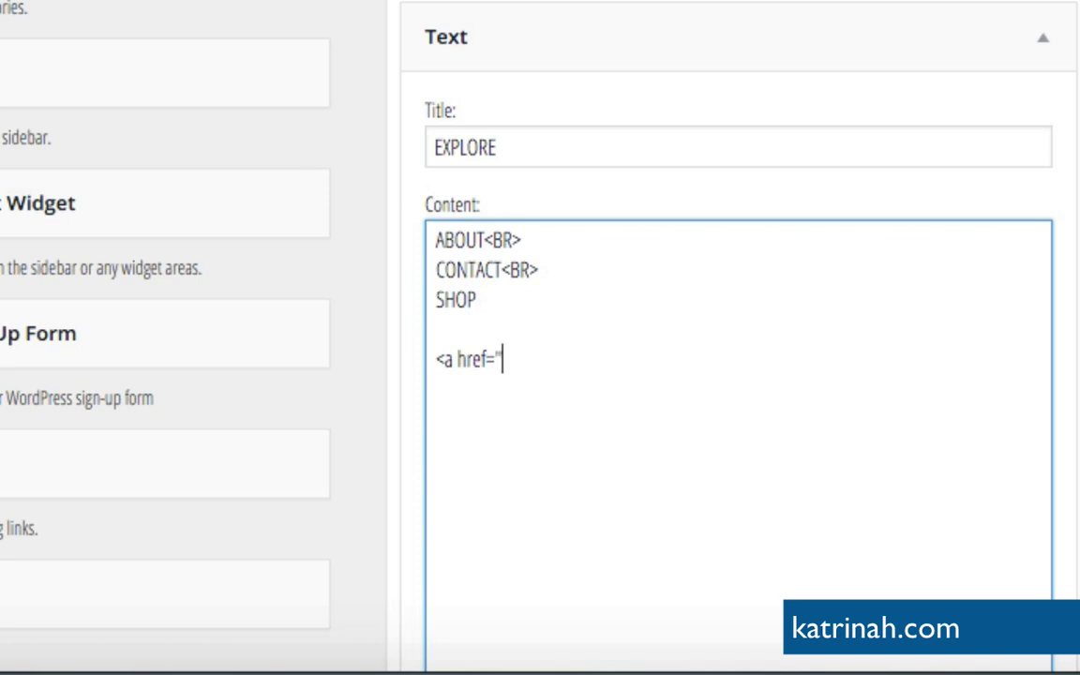
- Wrap ABOUT in an <a href> tag pointing to the full about-page URL, closed with </a>
text(katrinah.)
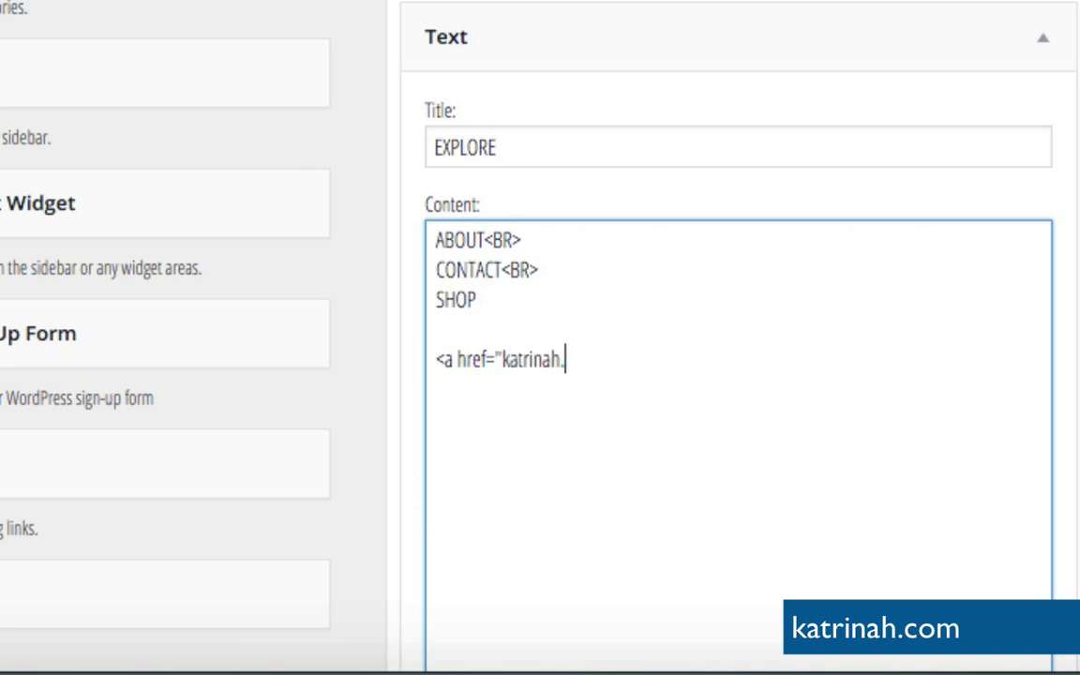
key(BackSpace)
key(BackSpace)
key(BackSpace)
key(BackSpace)
key(BackSpace)
key(BackSpace)
key(BackSpace)
text(http://katrinah.com/about">)
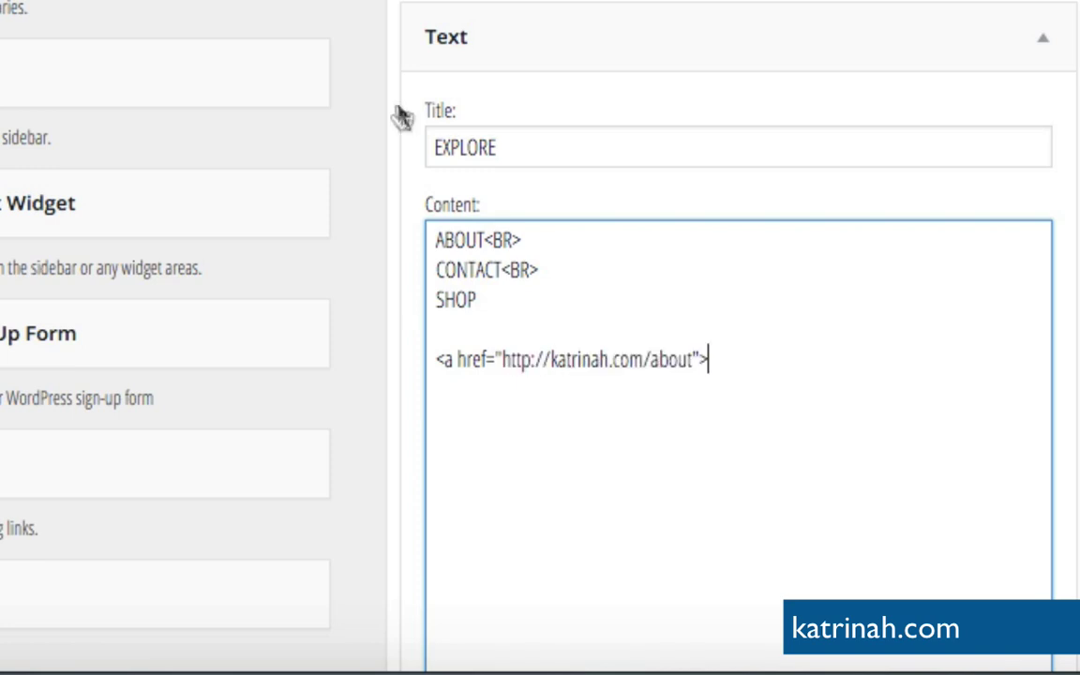
drag(720, 362, 385, 360)
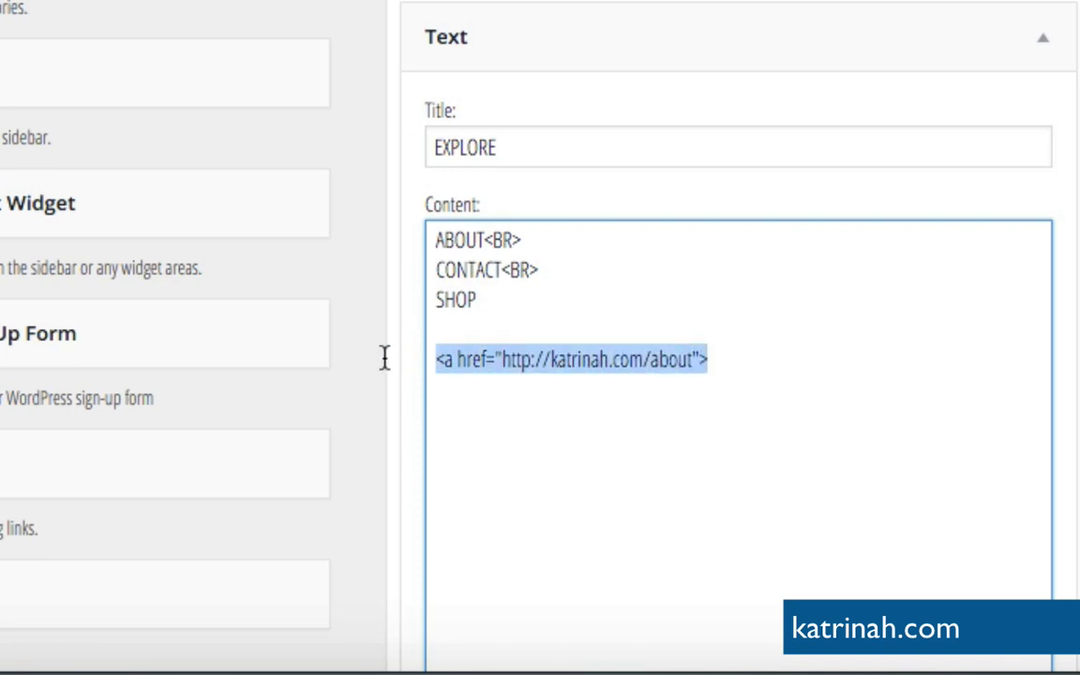
key(ctrl+x)
click(437, 240)
key(ctrl+v)
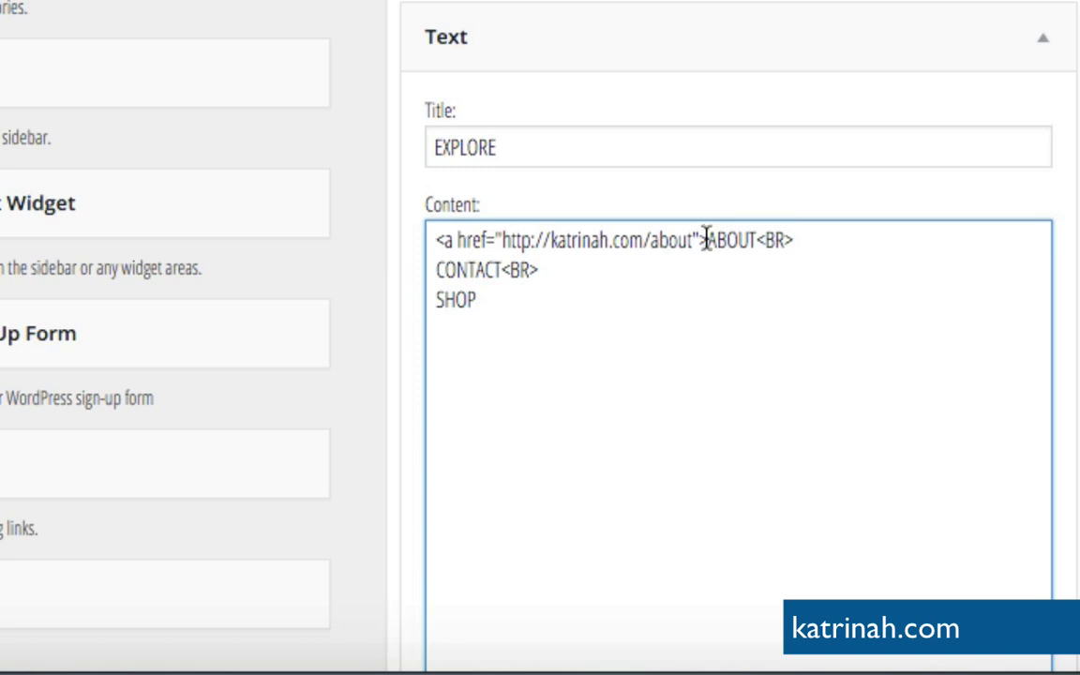
drag(709, 240, 763, 239)
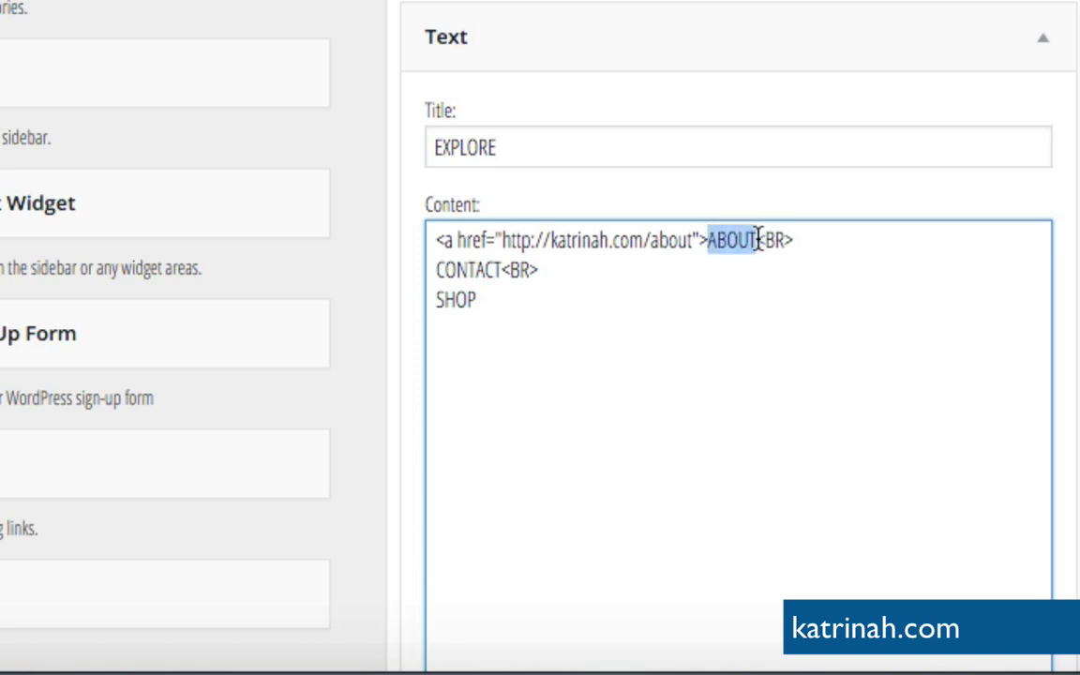
click(759, 240)
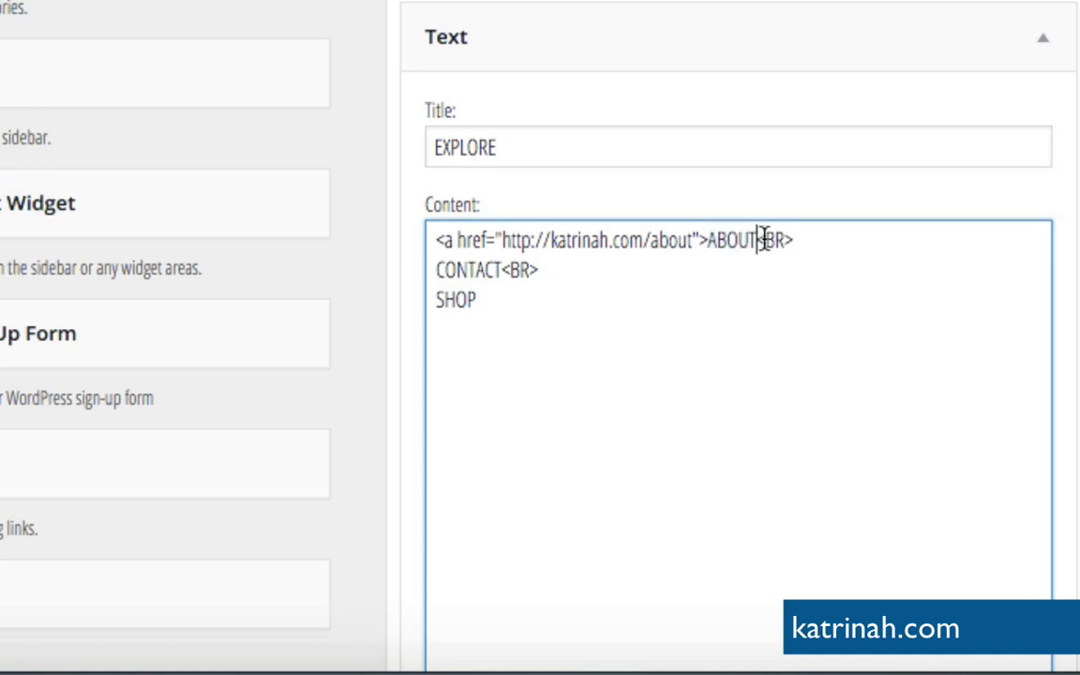
text(</a>)
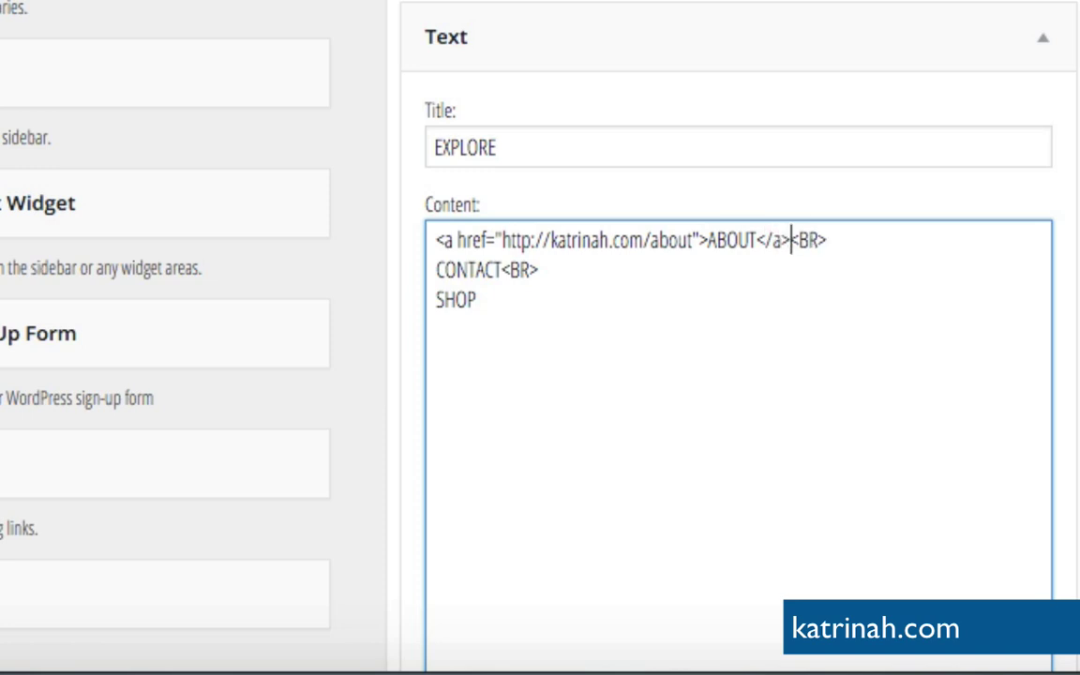
- Review the ABOUT link markup and save the EXPLORE Text widget
drag(789, 238, 756, 240)
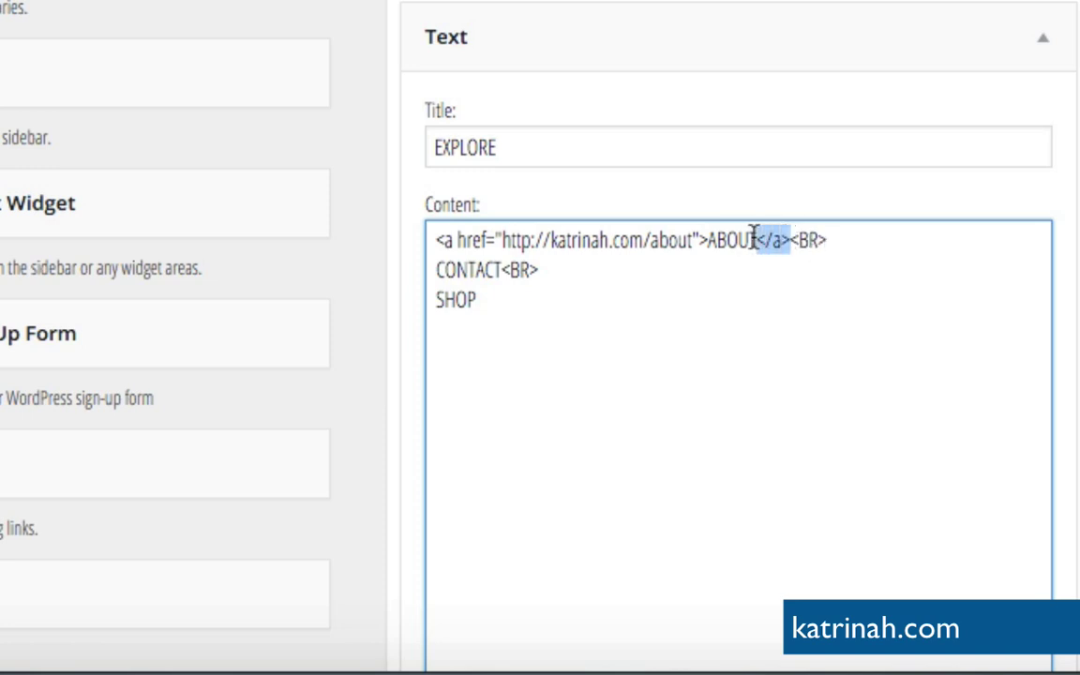
click(792, 240)
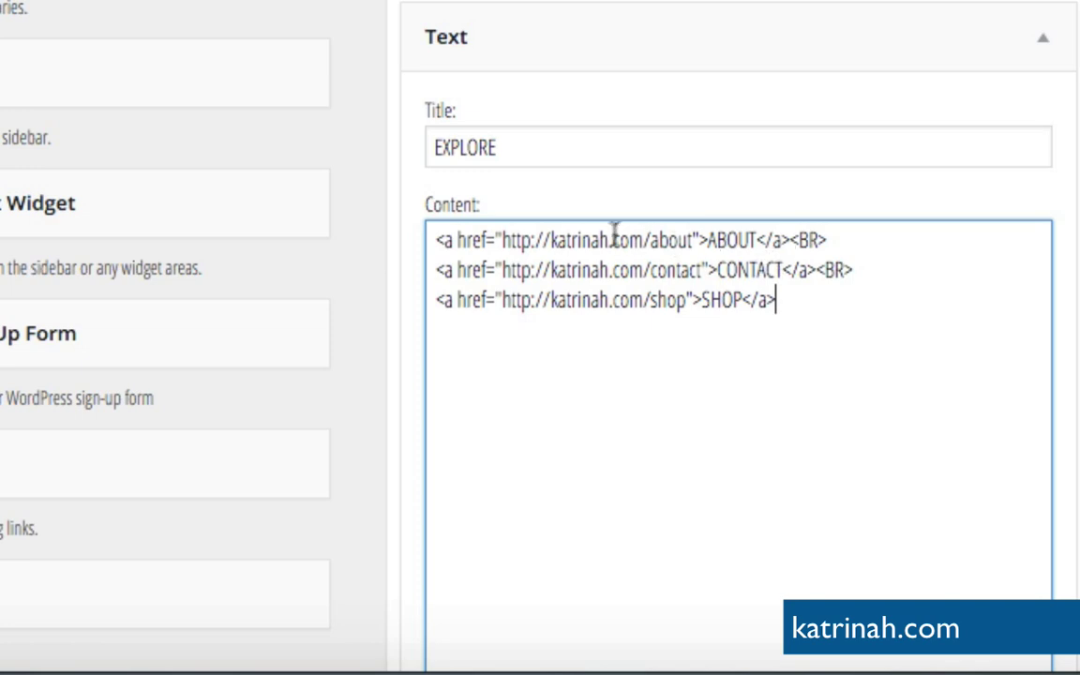
drag(708, 240, 762, 240)
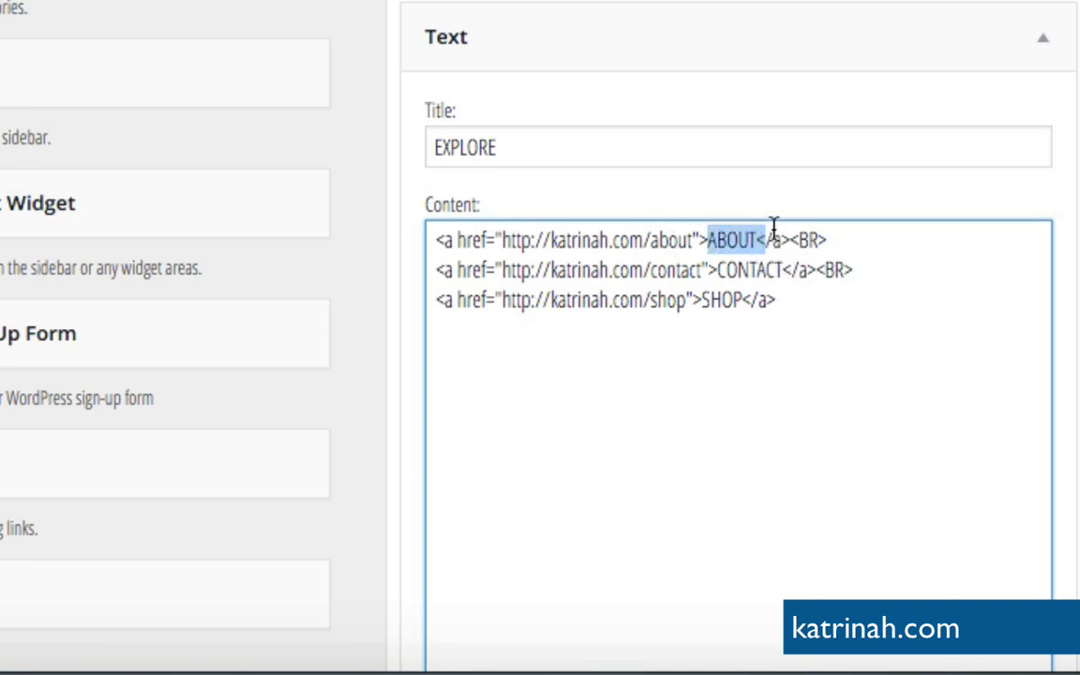
click(795, 240)
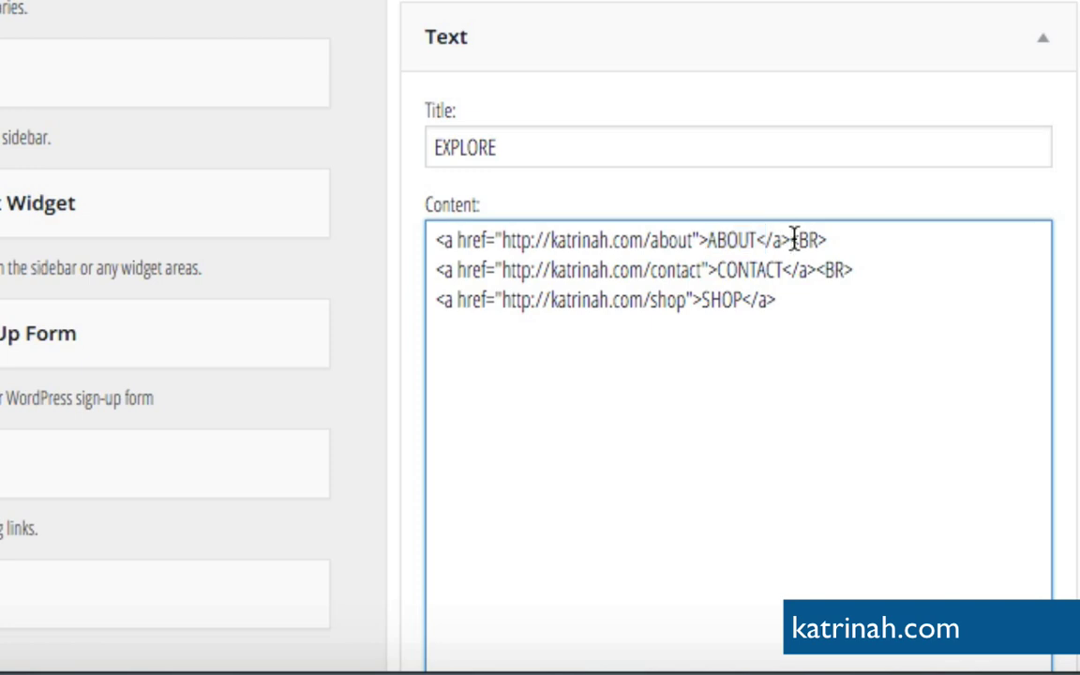
drag(794, 240, 847, 240)
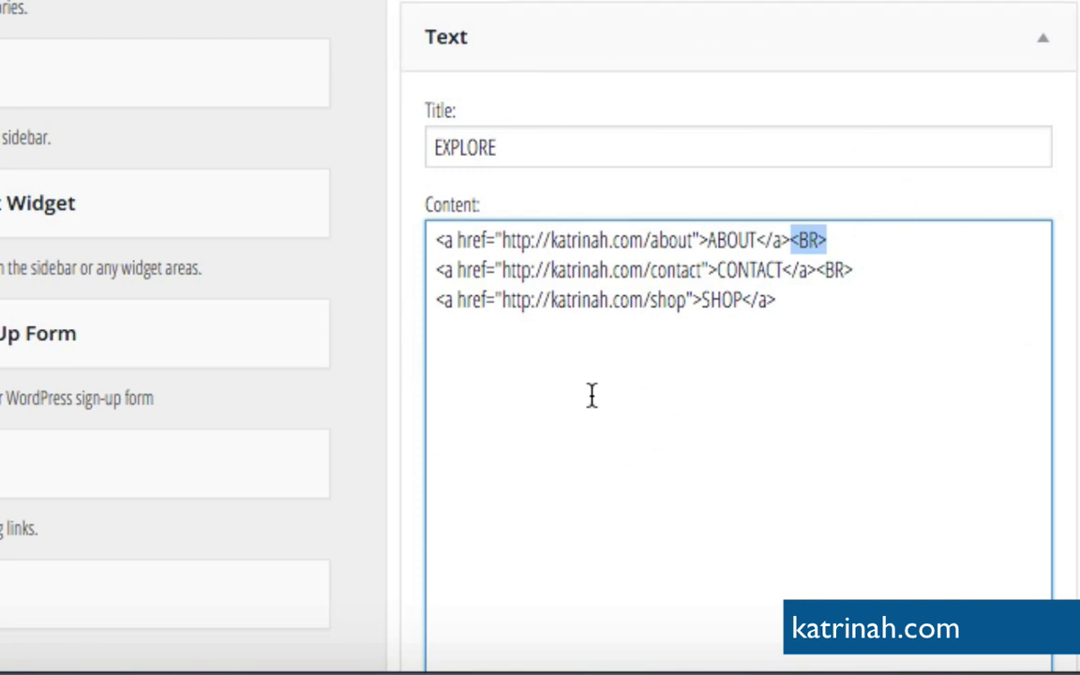
scroll(400, 335, down, 4)
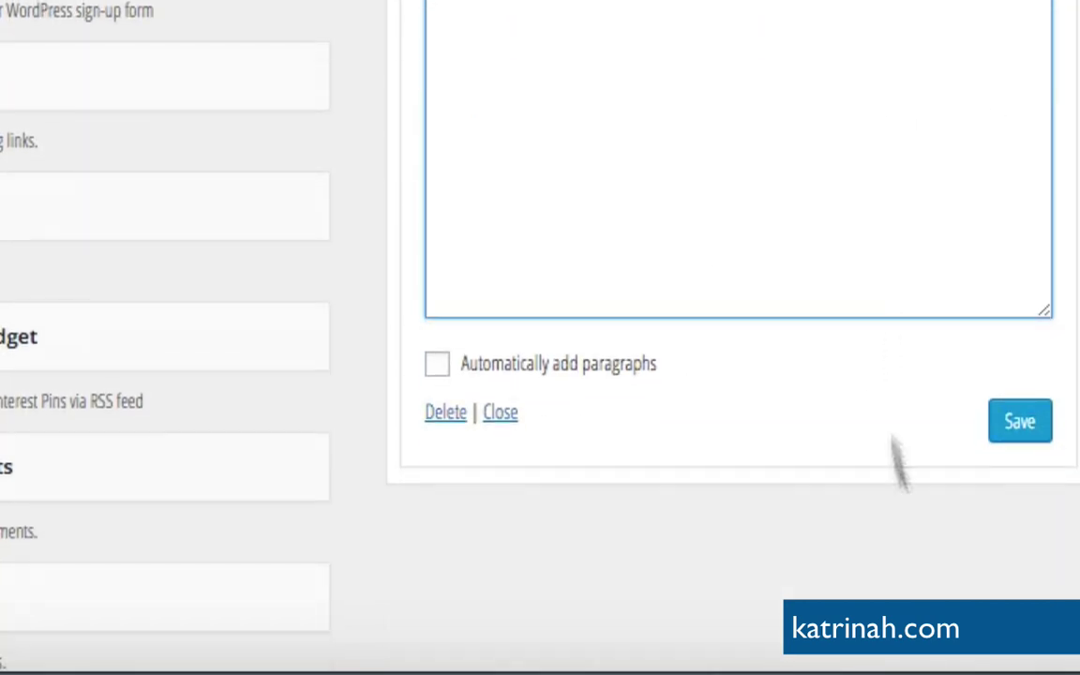
click(1026, 424)
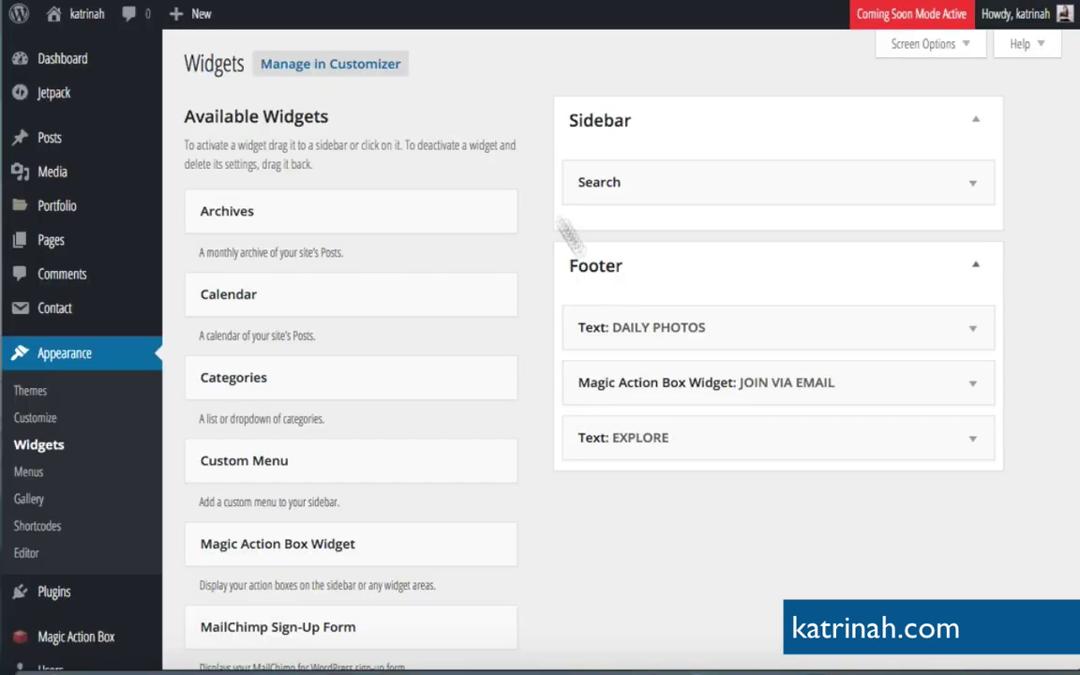
mouse_move(75, 17)
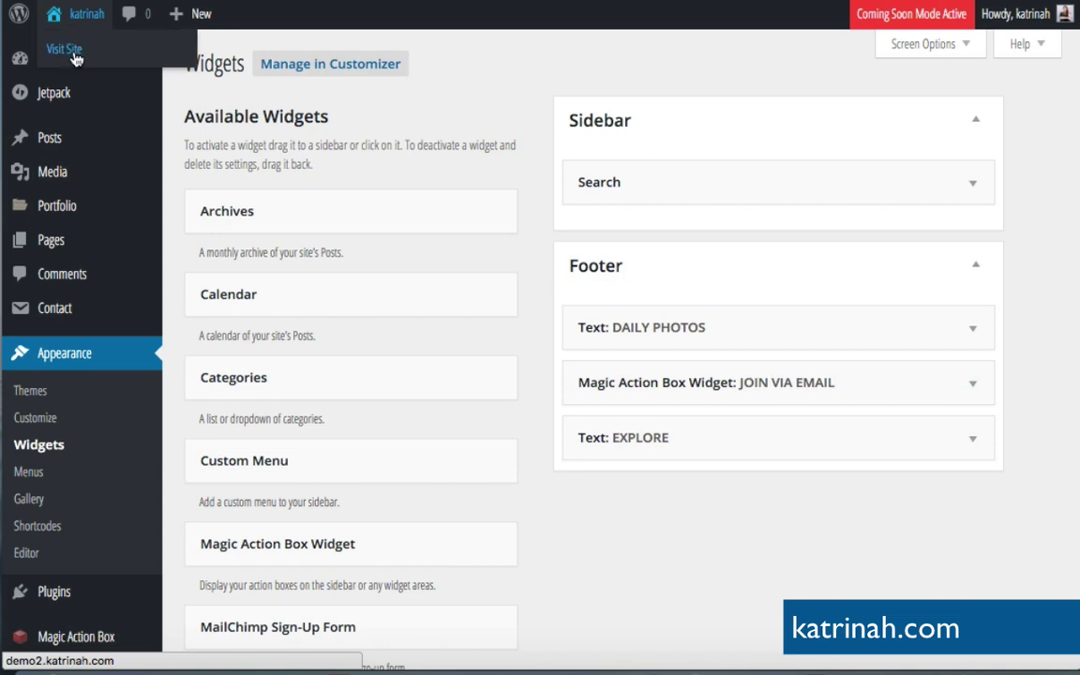
- Visit the live site and scroll to the footer's DAILY PHOTOS, JOIN VIA EMAIL and EXPLORE sections
click(67, 50)
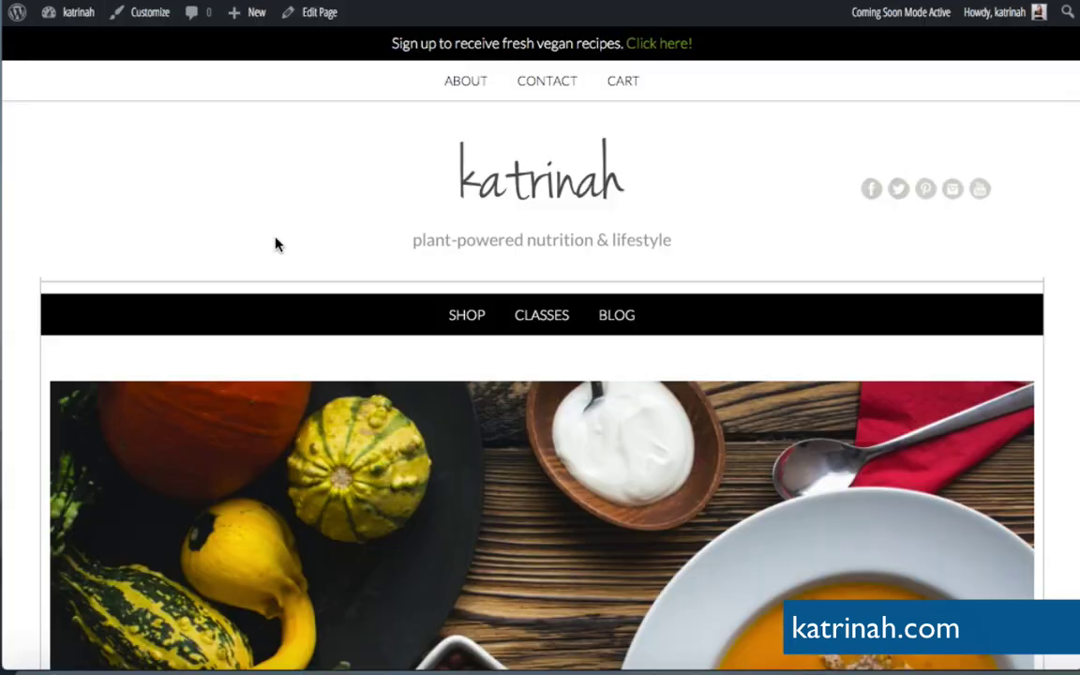
scroll(421, 505, down, 3)
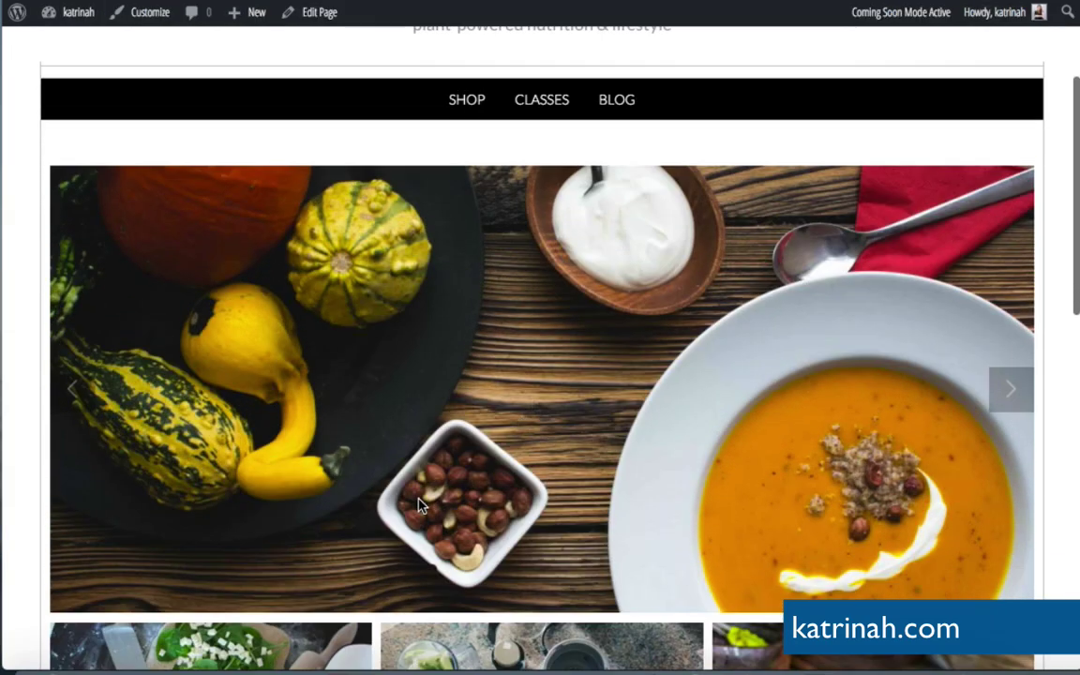
scroll(397, 492, down, 4)
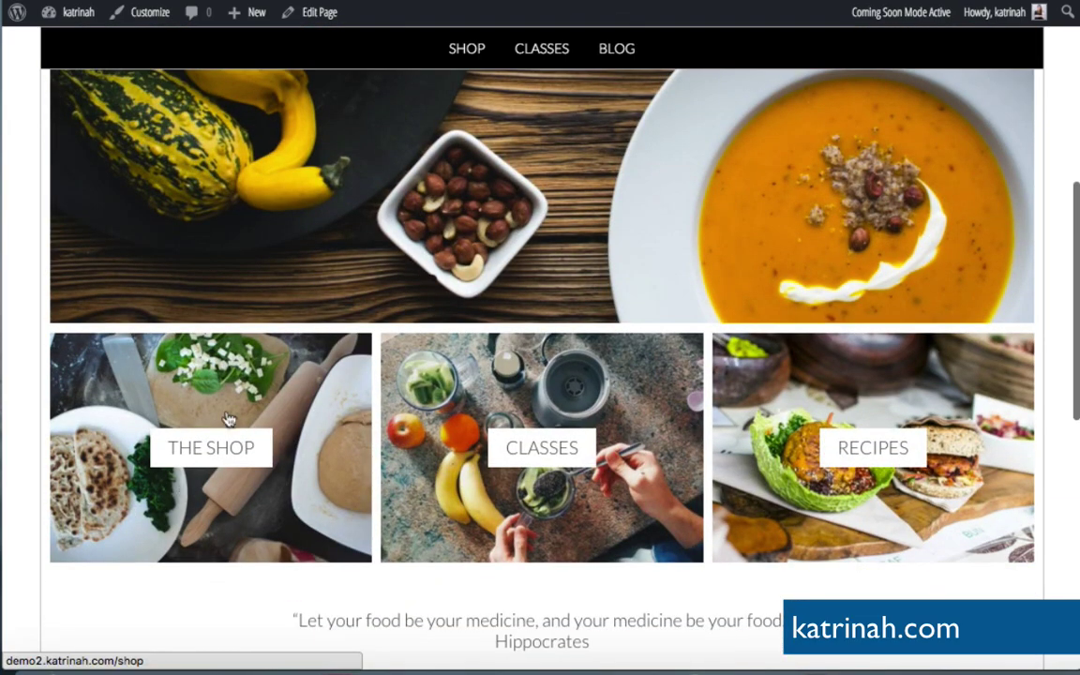
scroll(663, 464, down, 5)
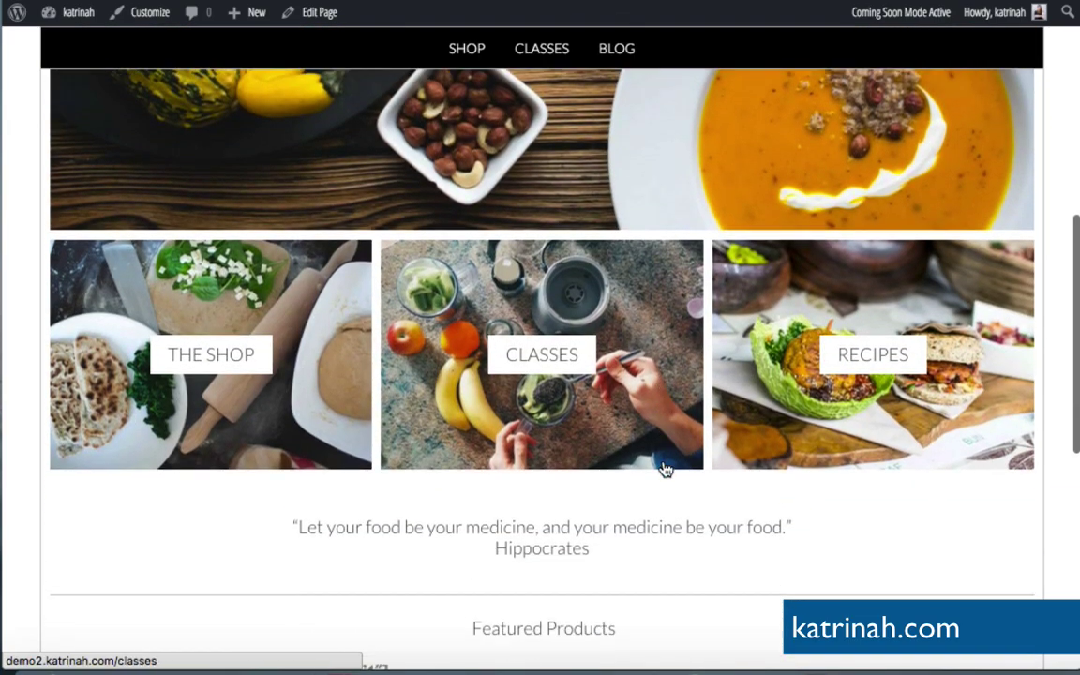
scroll(662, 466, down, 3)
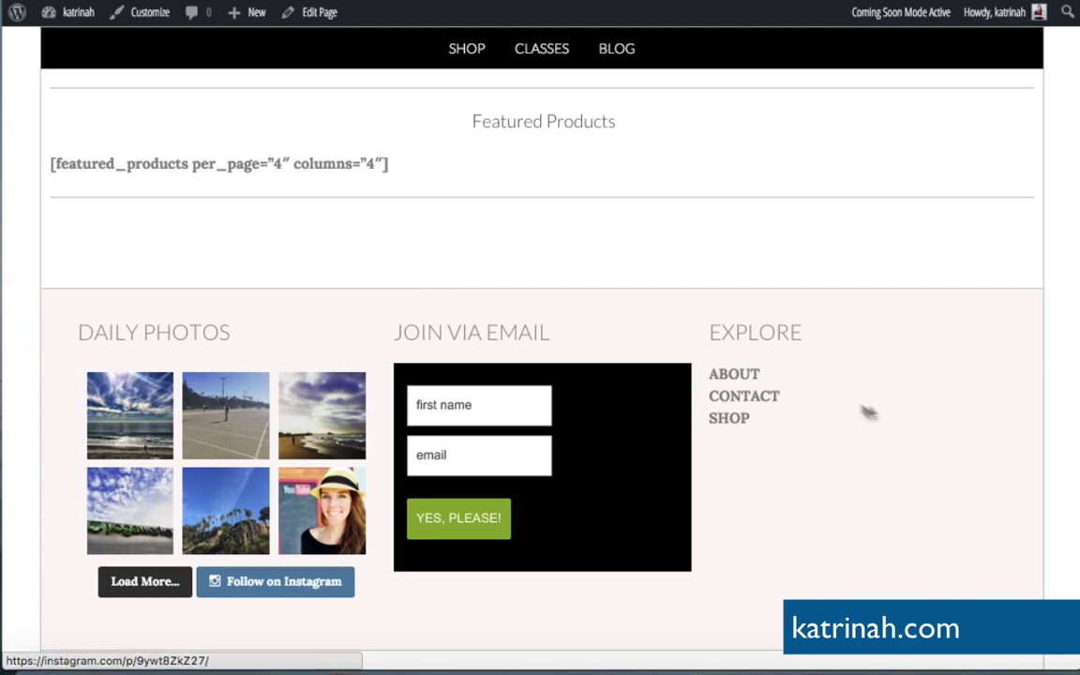
scroll(865, 474, down, 1)
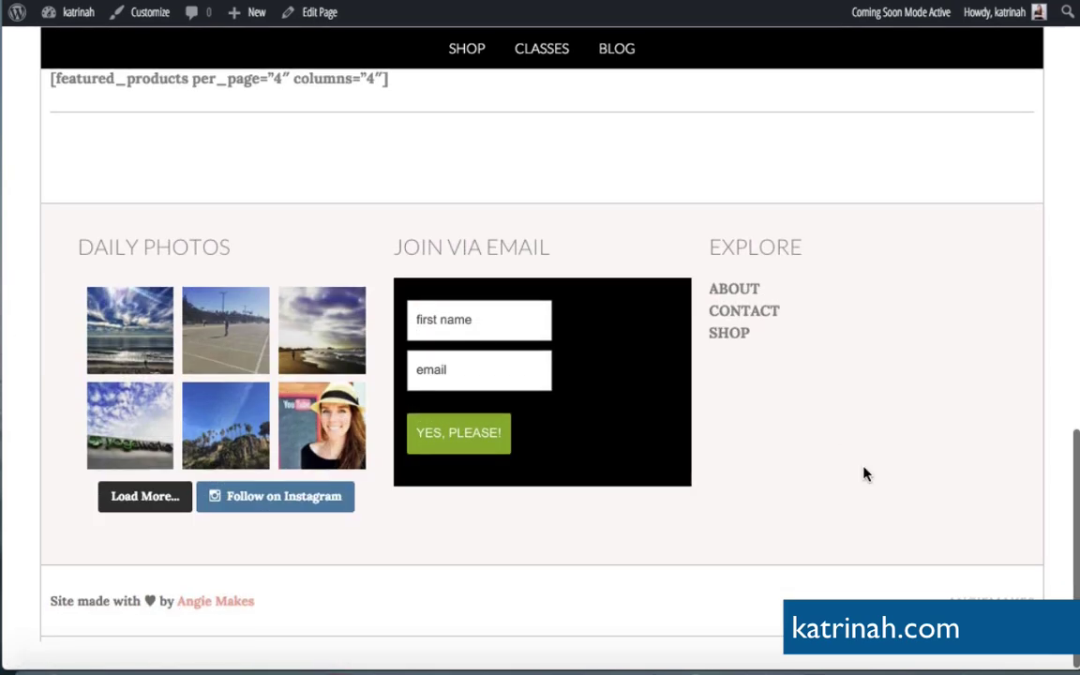
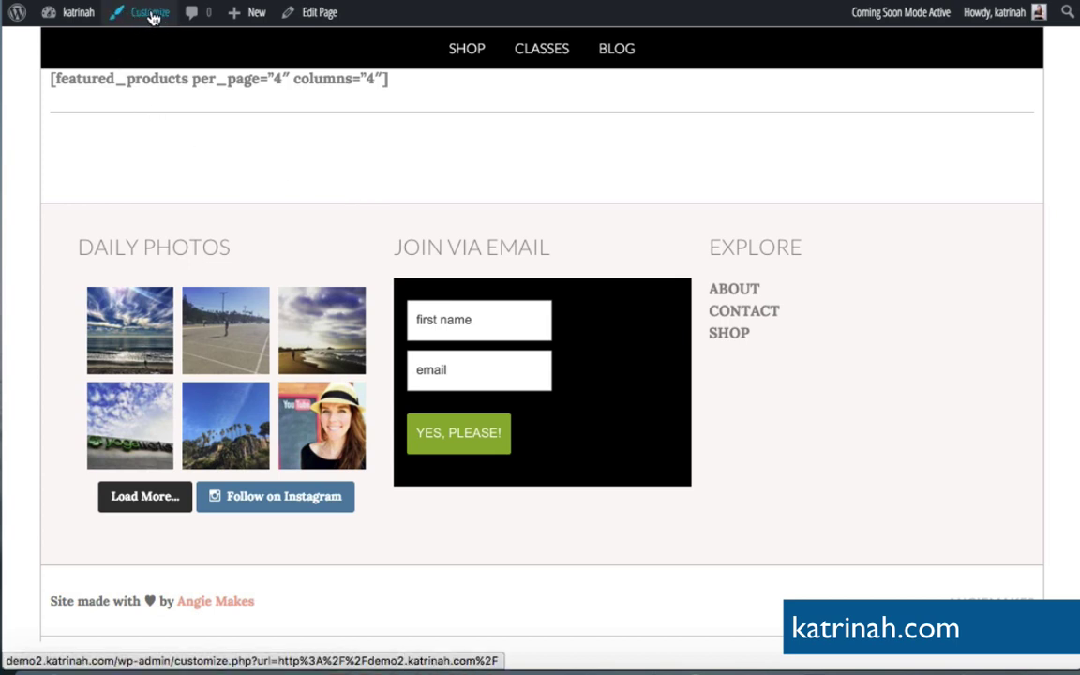
- Go from the front-end page to the admin Dashboard and open Appearance > Customize
mouse_move(74, 13)
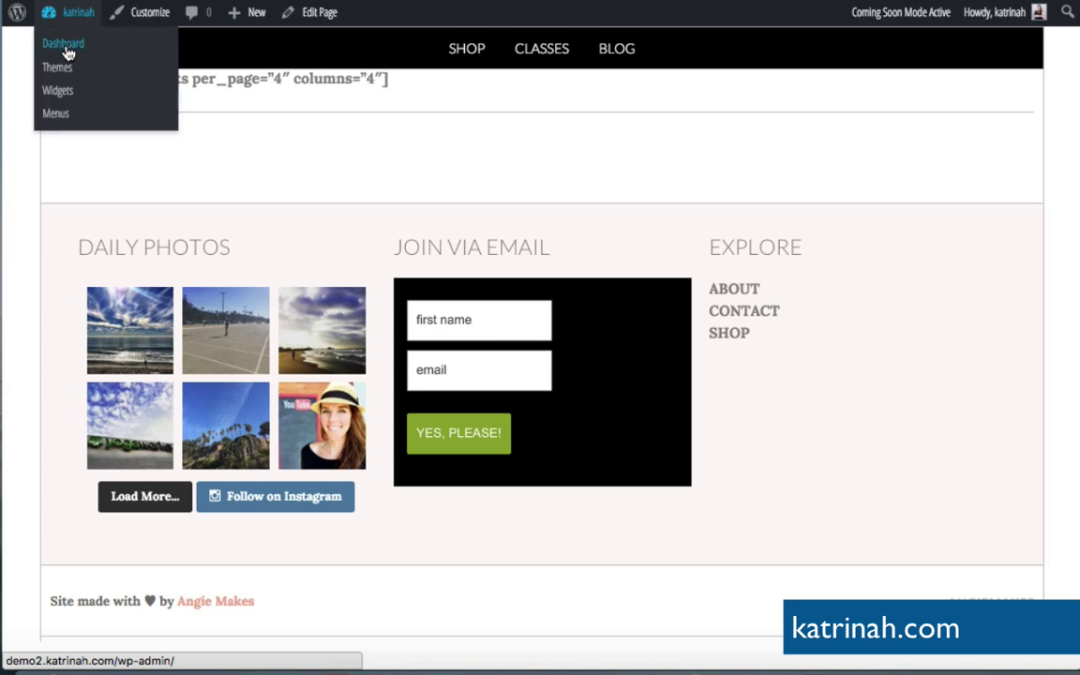
click(68, 51)
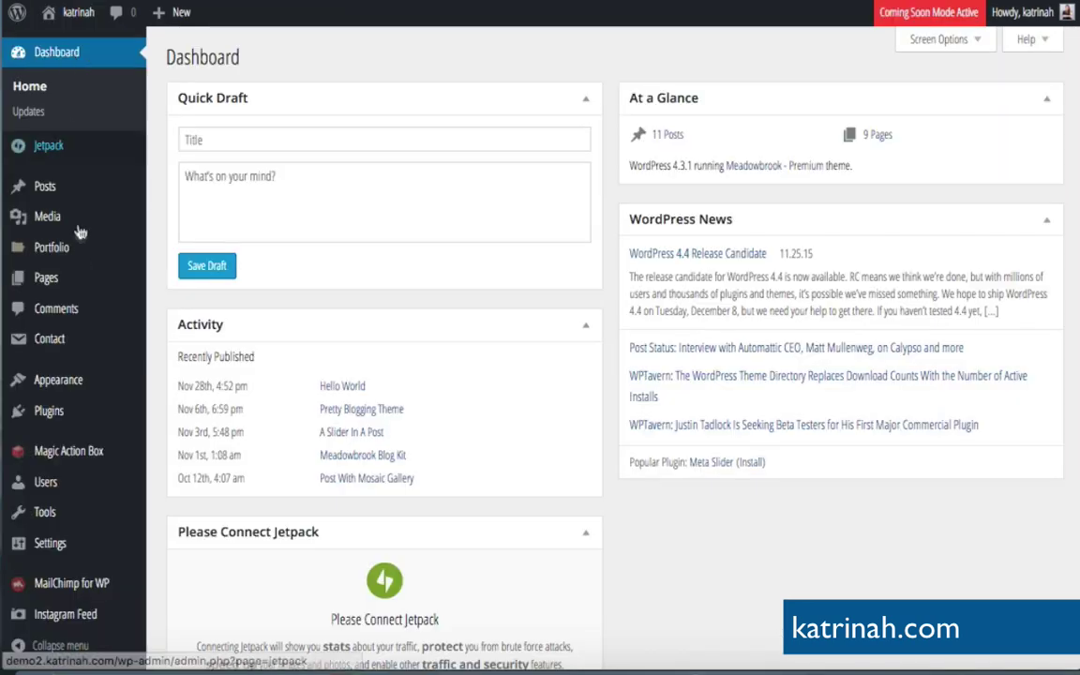
mouse_move(62, 386)
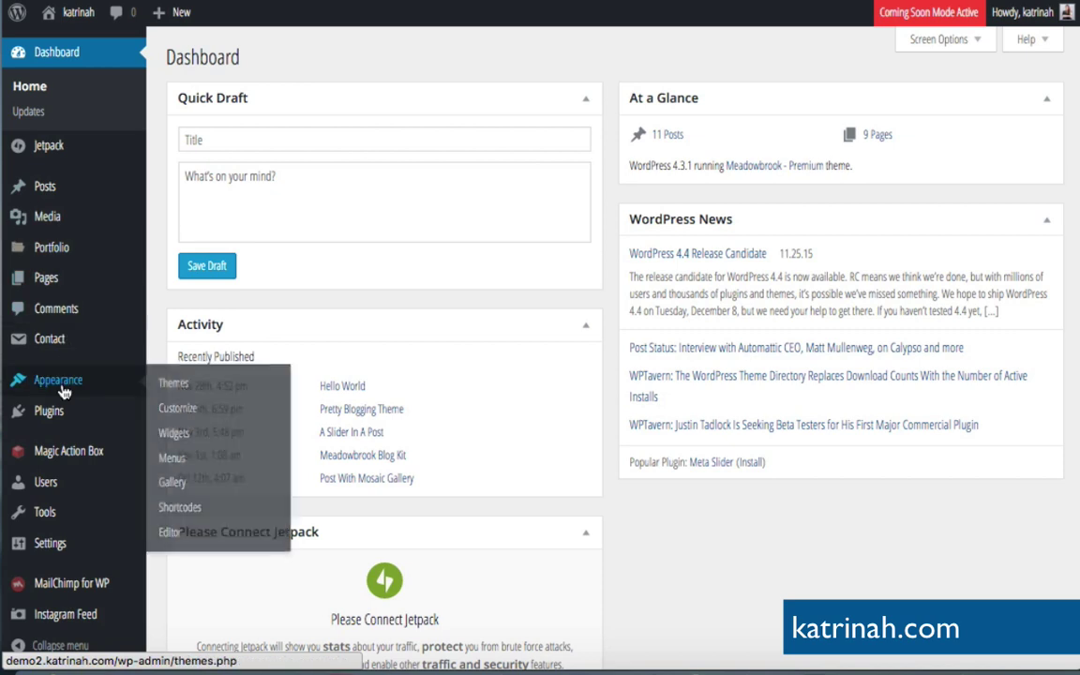
click(185, 415)
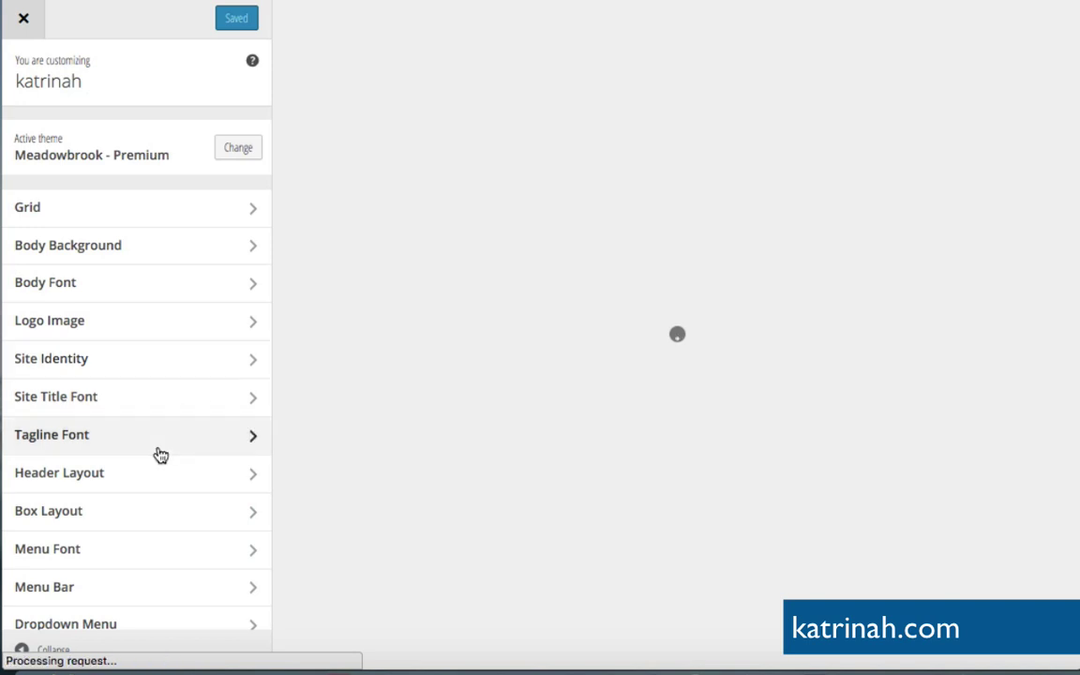
scroll(160, 456, down, 6)
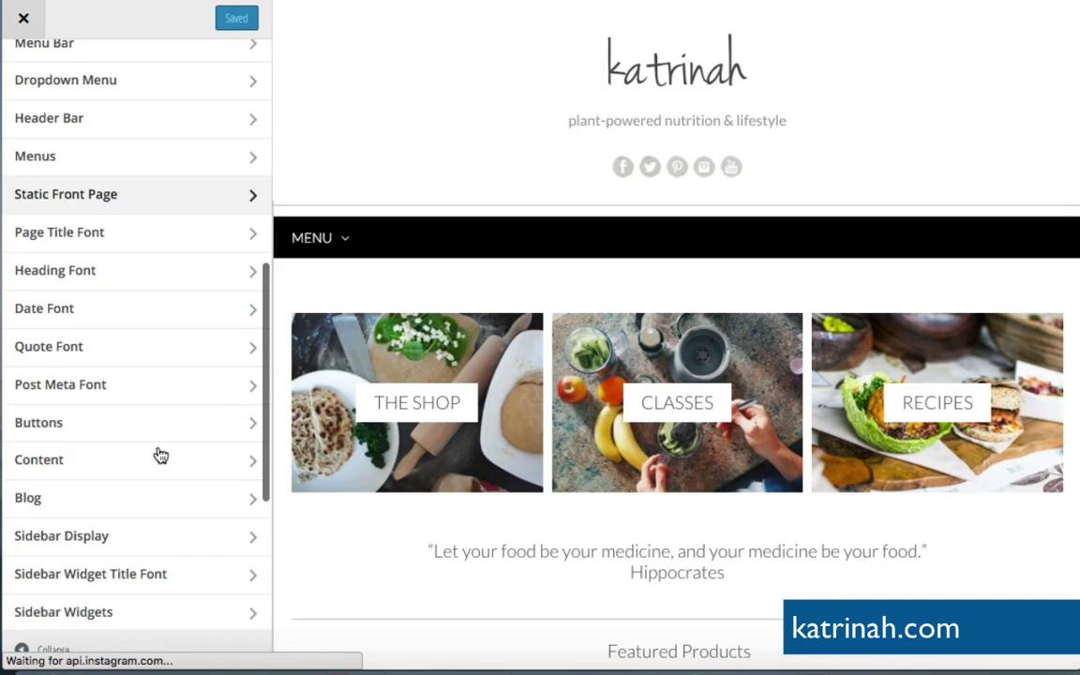
scroll(160, 455, down, 2)
scroll(35, 94, up, 1)
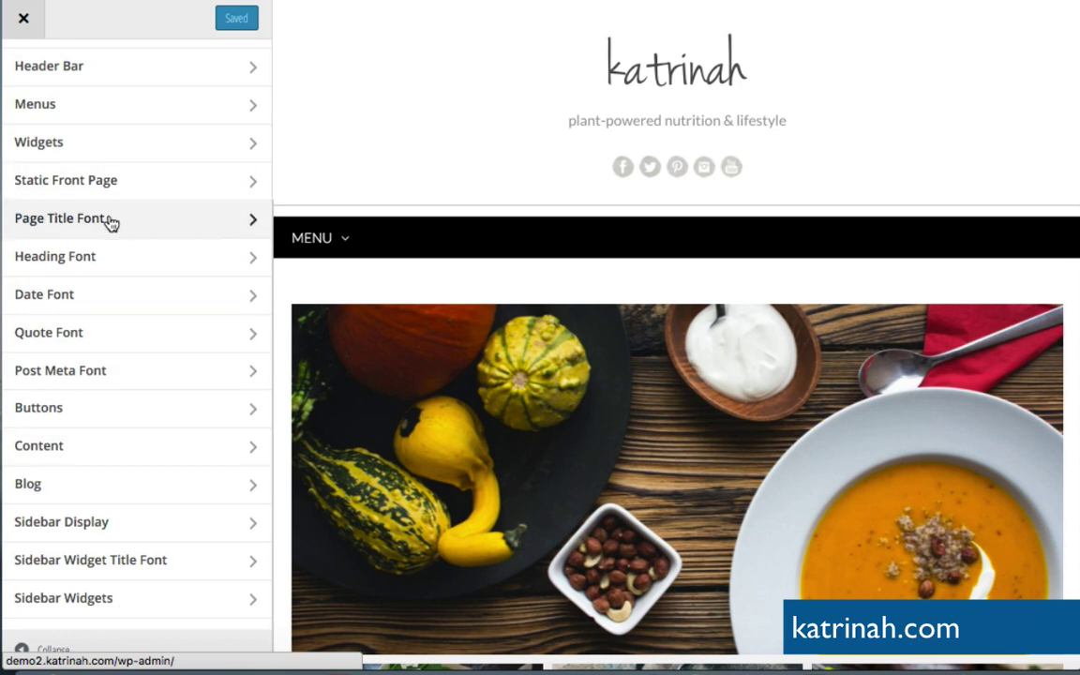
click(143, 222)
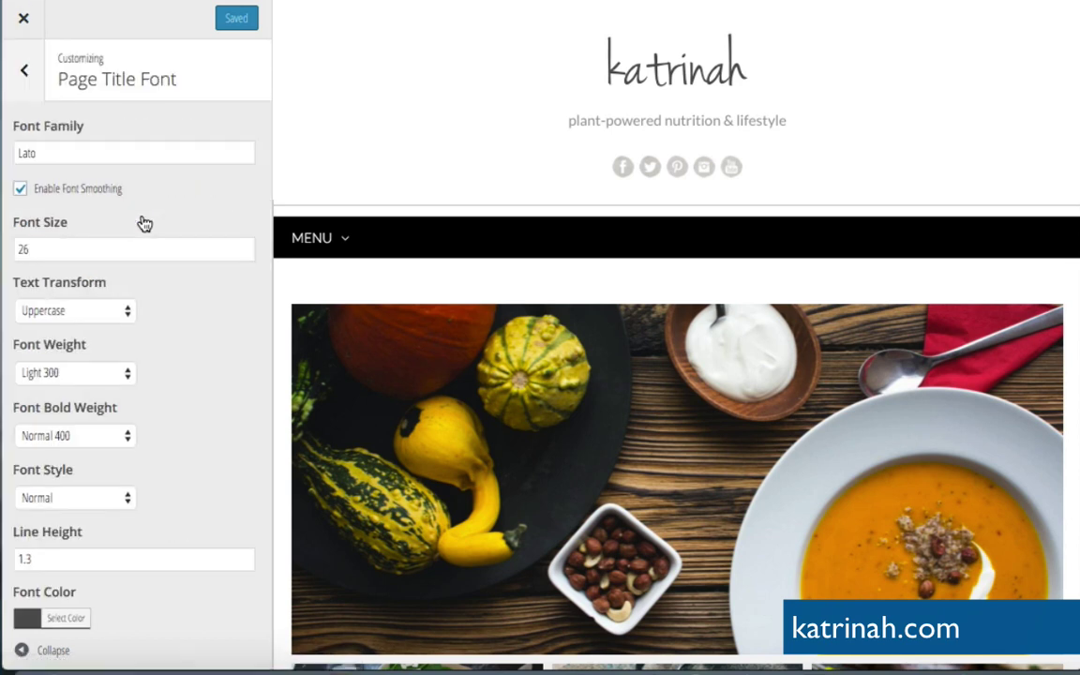
scroll(172, 329, down, 1)
scroll(172, 329, up, 1)
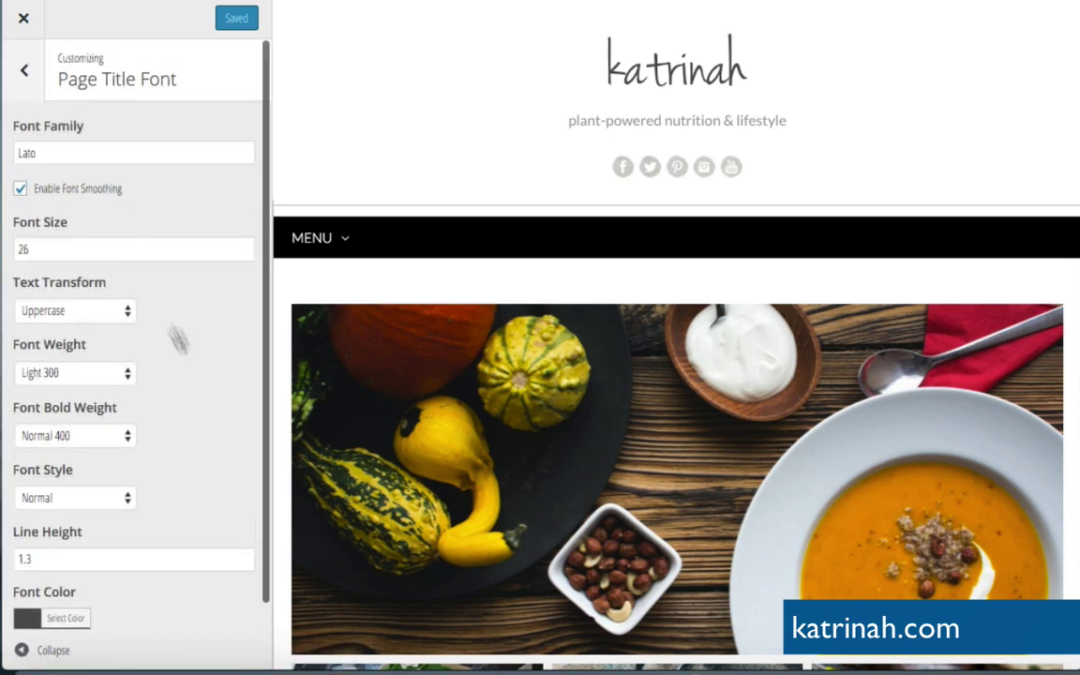
click(22, 72)
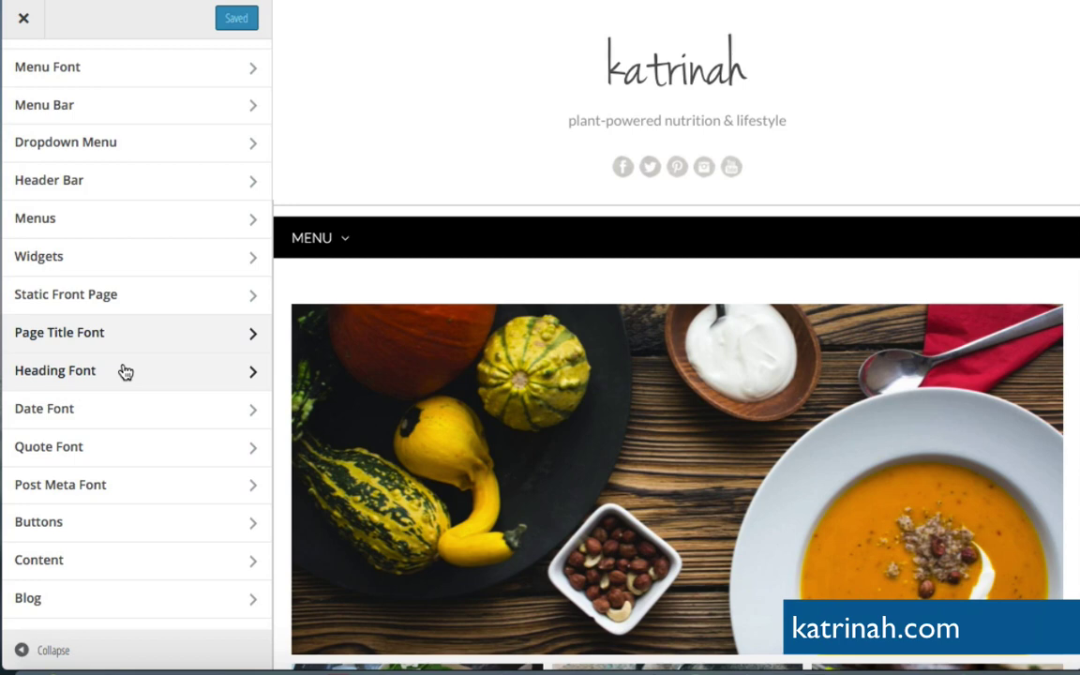
- In Heading Font, set the heading font colour to black
click(119, 373)
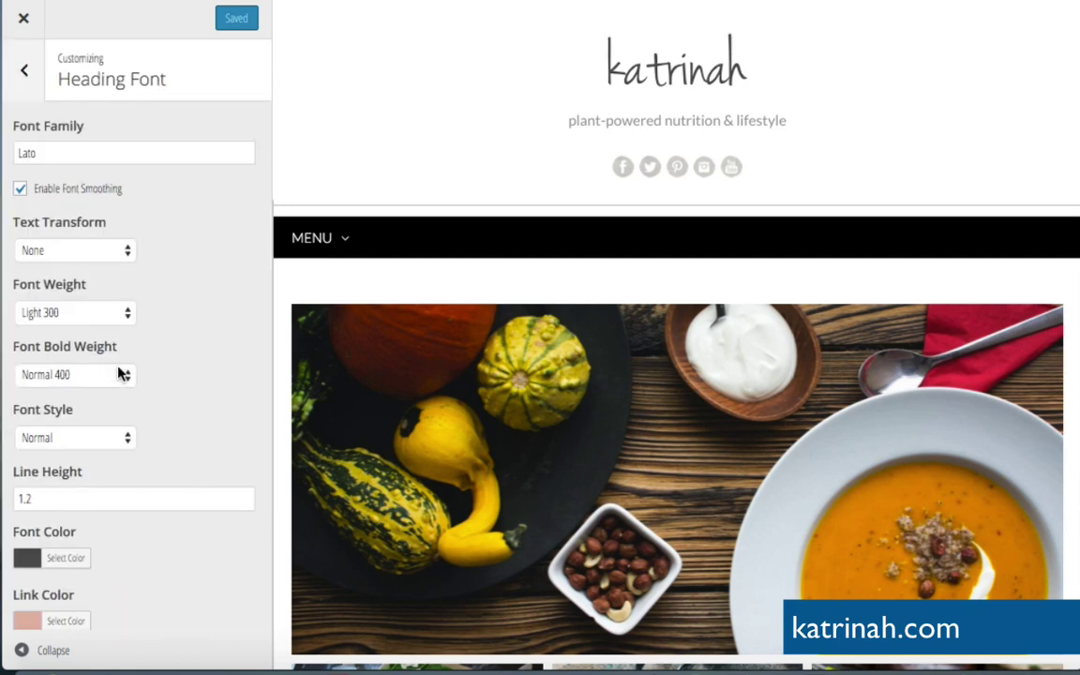
scroll(169, 461, down, 3)
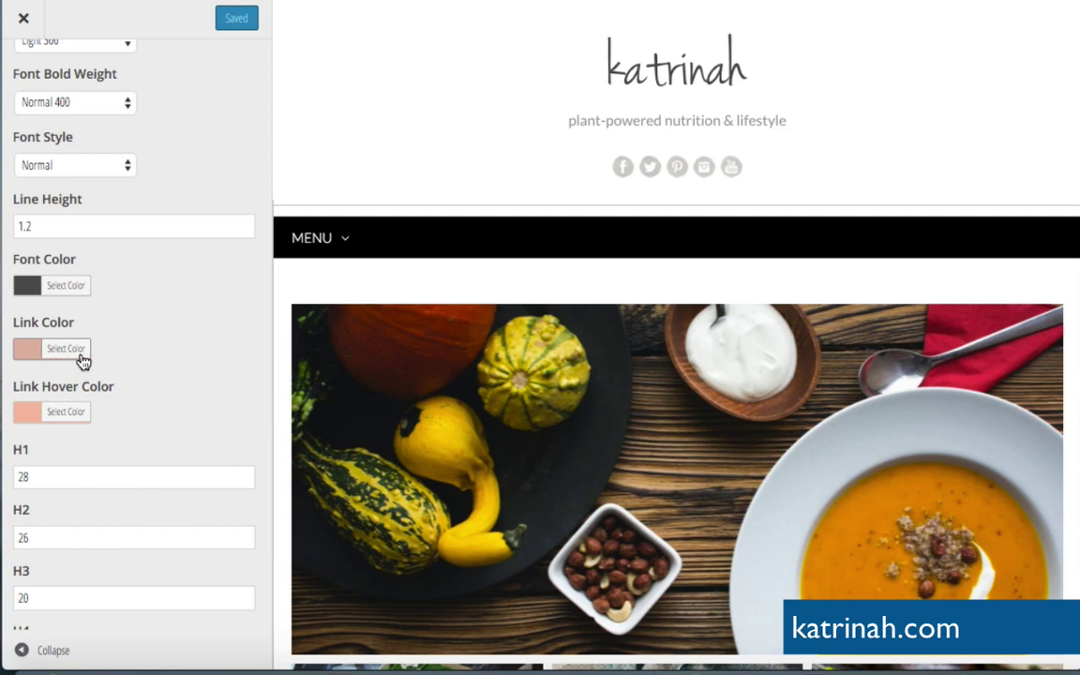
click(73, 287)
click(149, 286)
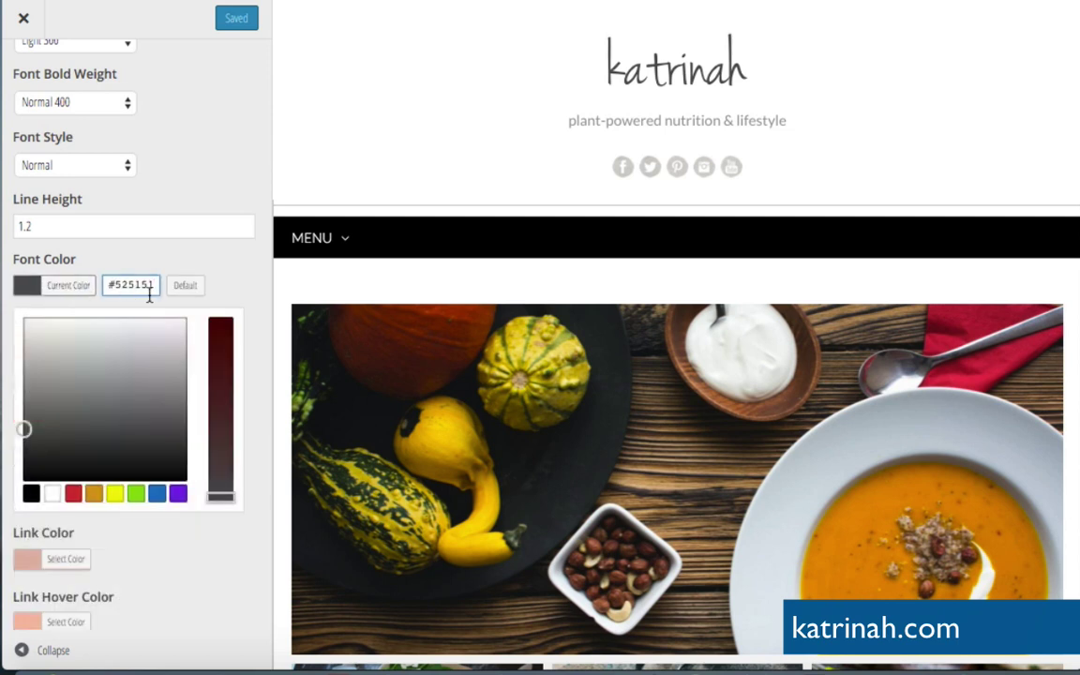
click(31, 494)
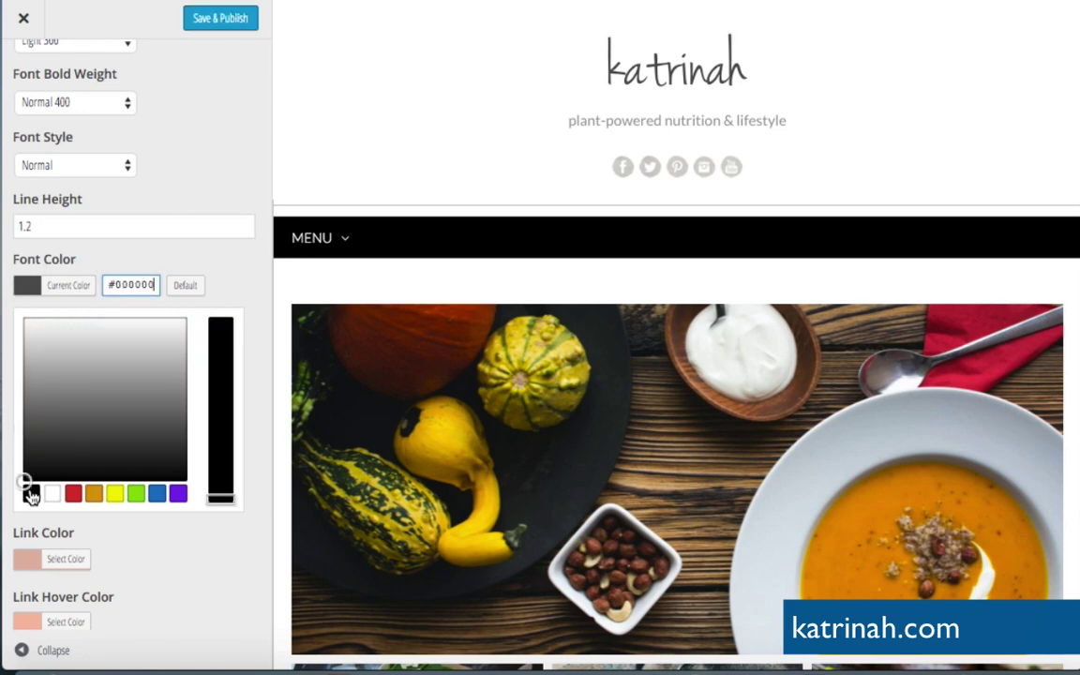
click(239, 286)
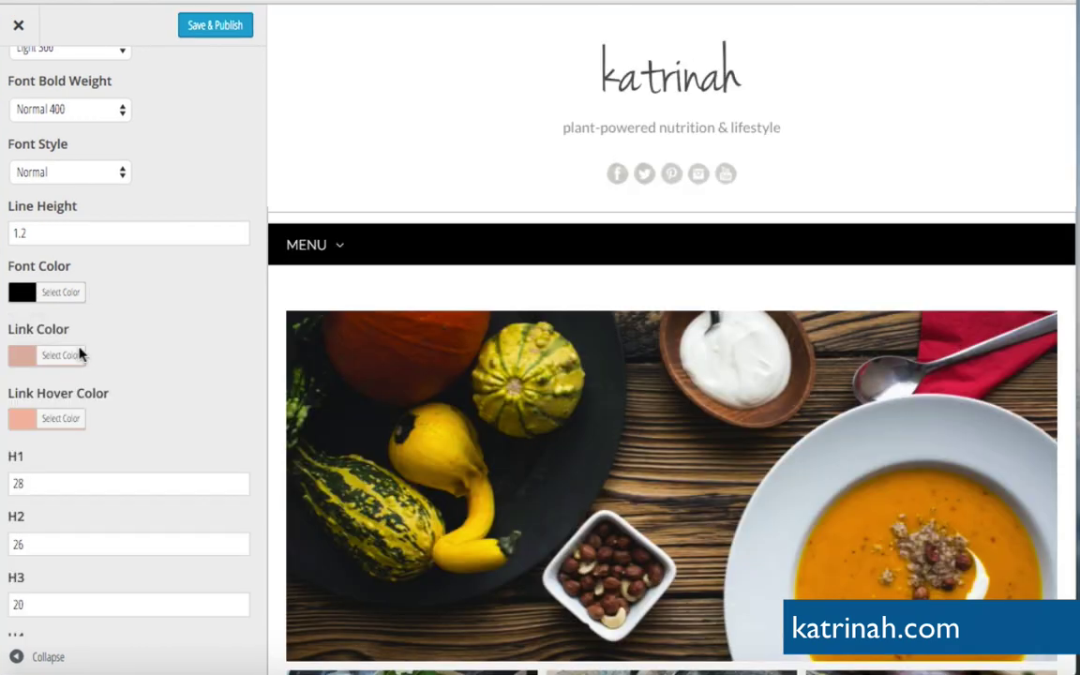
- Set the heading Link Color and Link Hover Color to green #8caa46
click(56, 359)
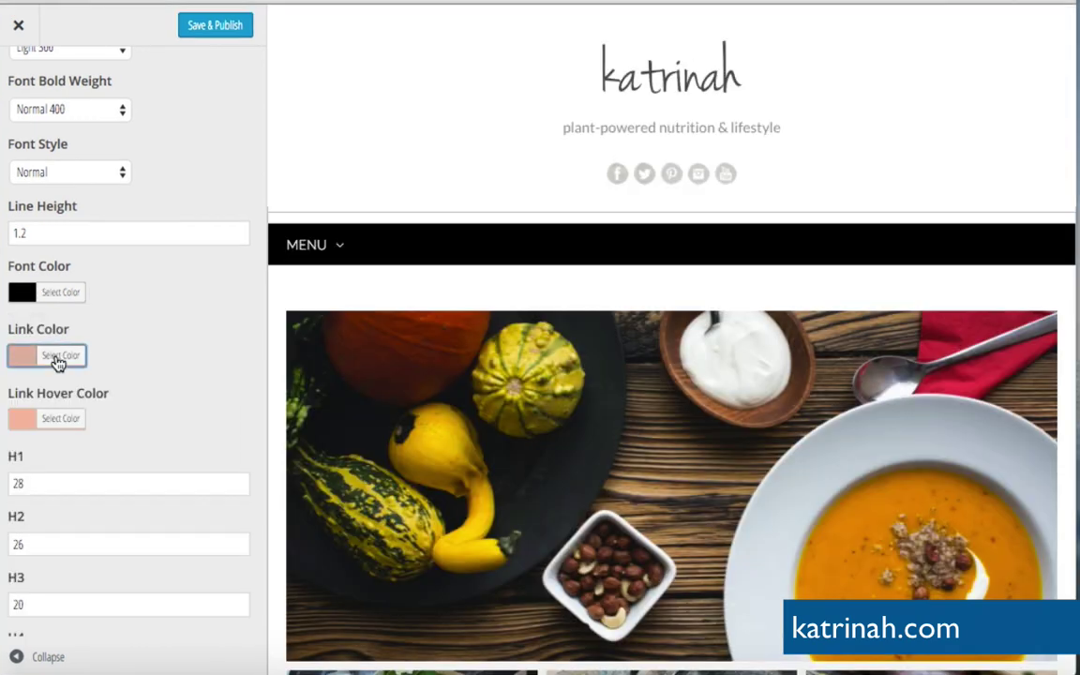
triple_click(132, 358)
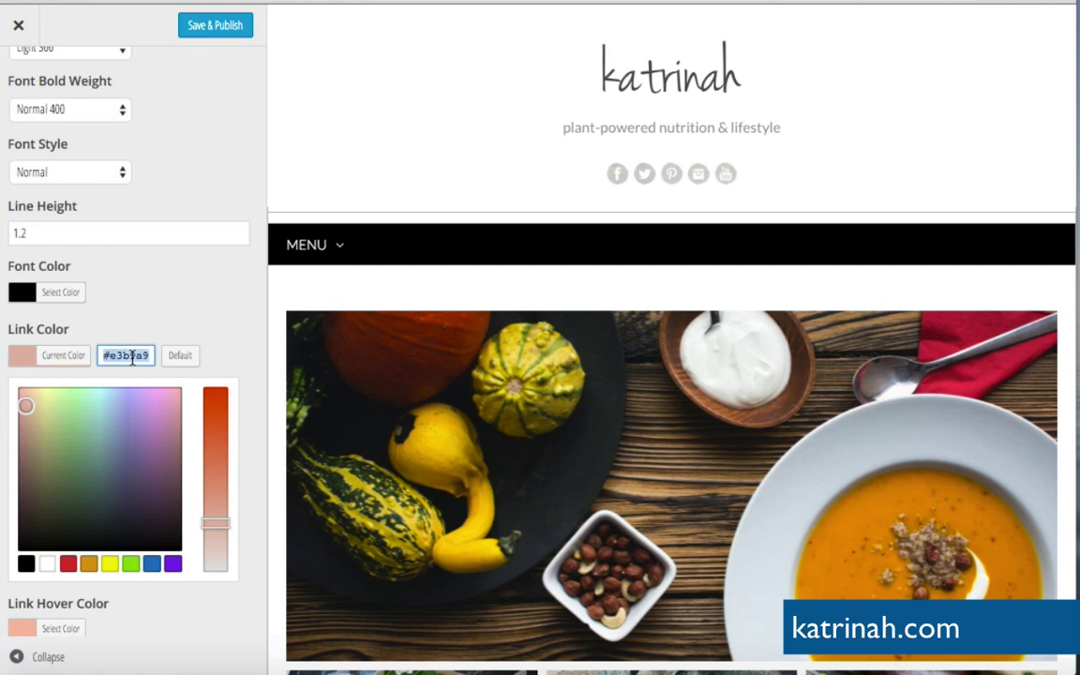
text(#8caa46)
click(212, 343)
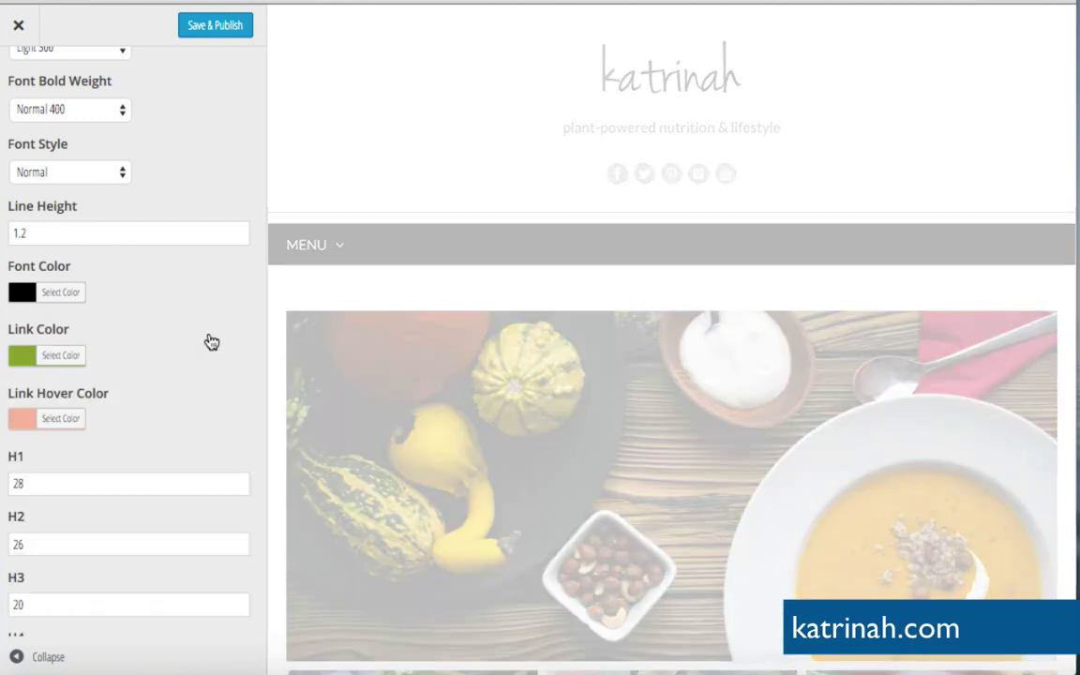
click(72, 422)
triple_click(128, 419)
text(#8caa46)
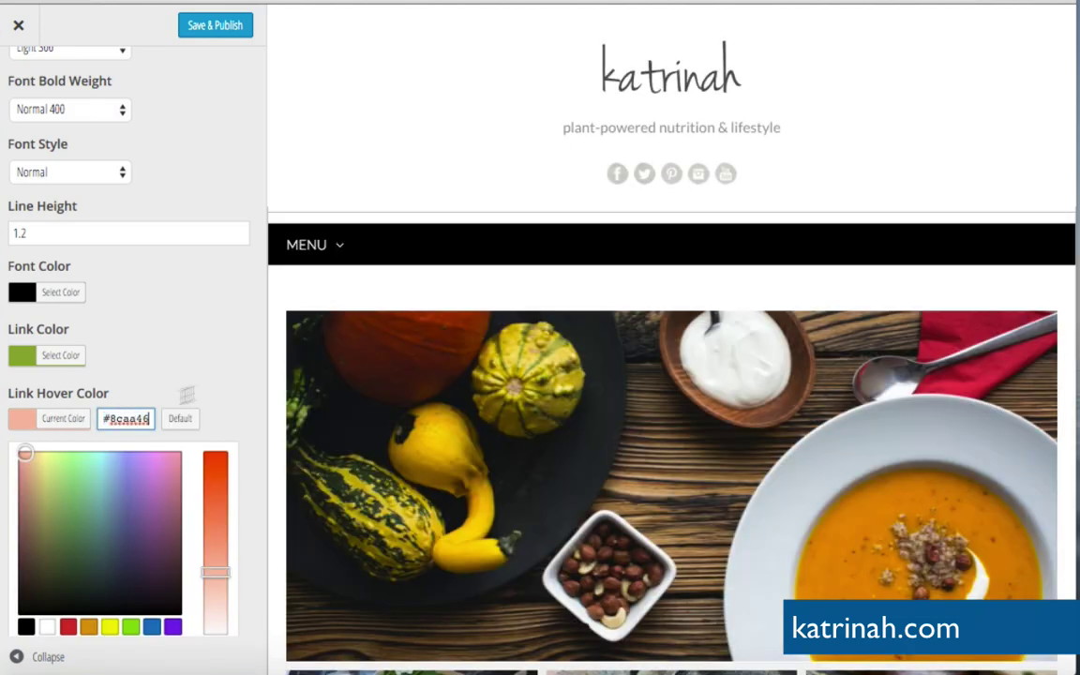
click(229, 391)
- Save & Publish the heading colour changes
scroll(231, 391, down, 3)
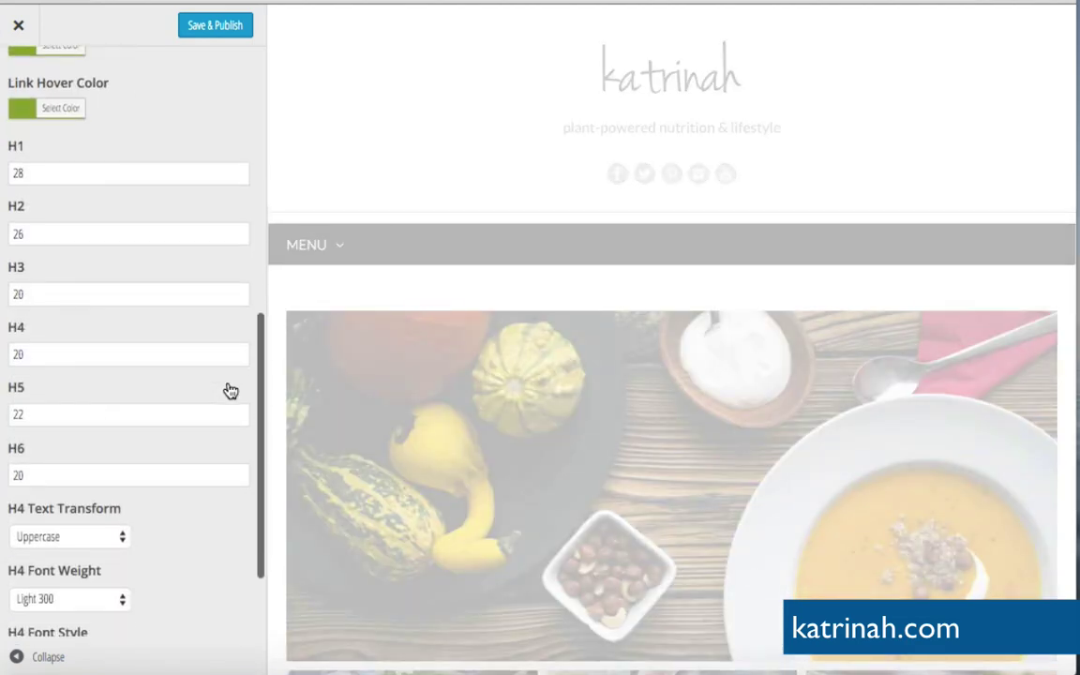
scroll(230, 391, down, 1)
scroll(228, 383, down, 2)
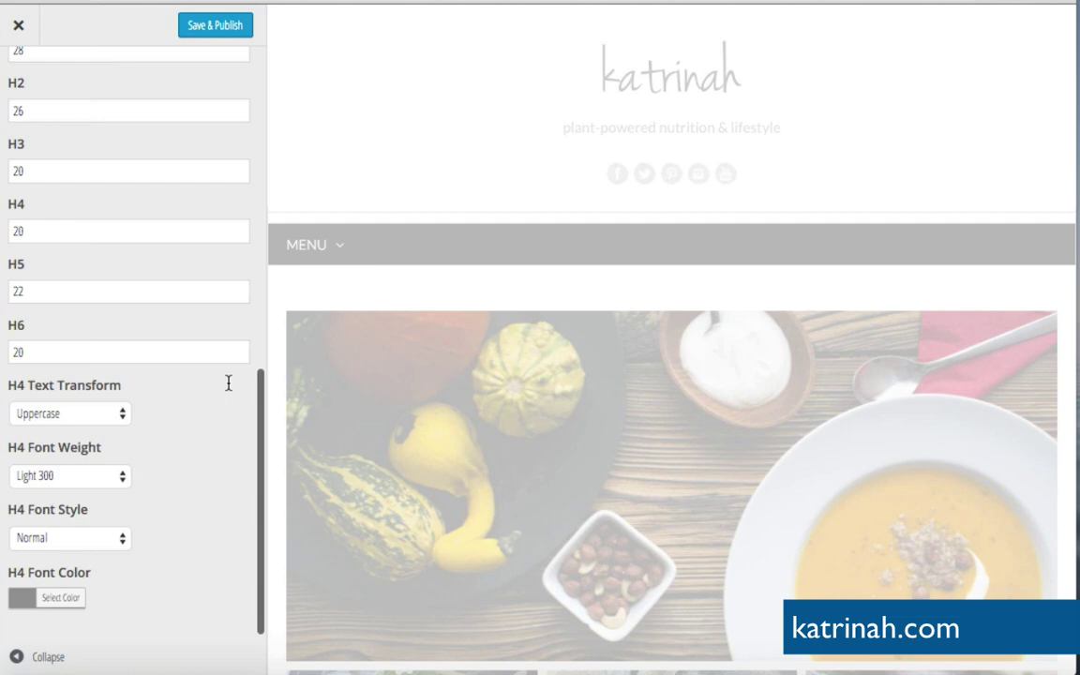
scroll(228, 382, up, 10)
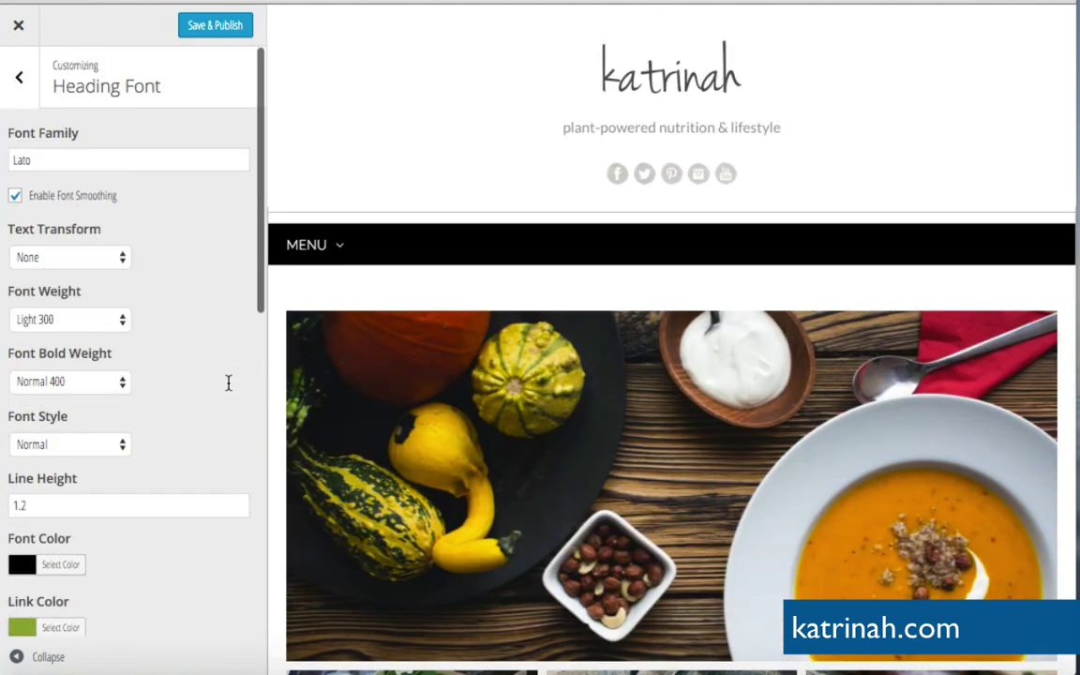
click(217, 31)
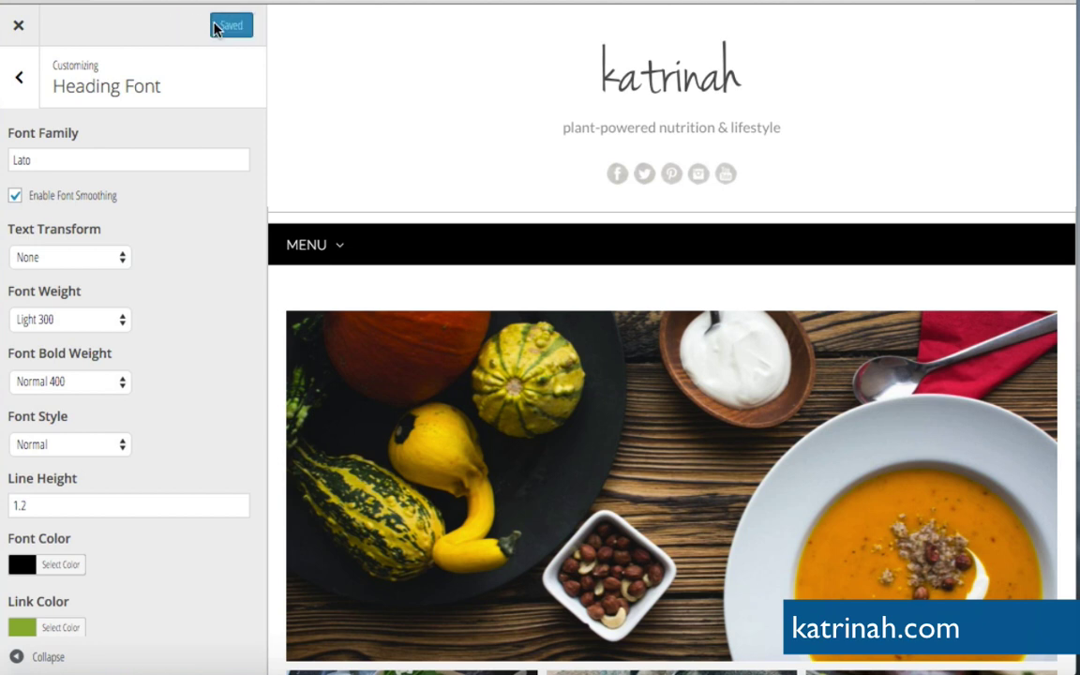
- Browse the Date Font, Quote Font and Post Meta Font panels, then open Buttons
click(22, 85)
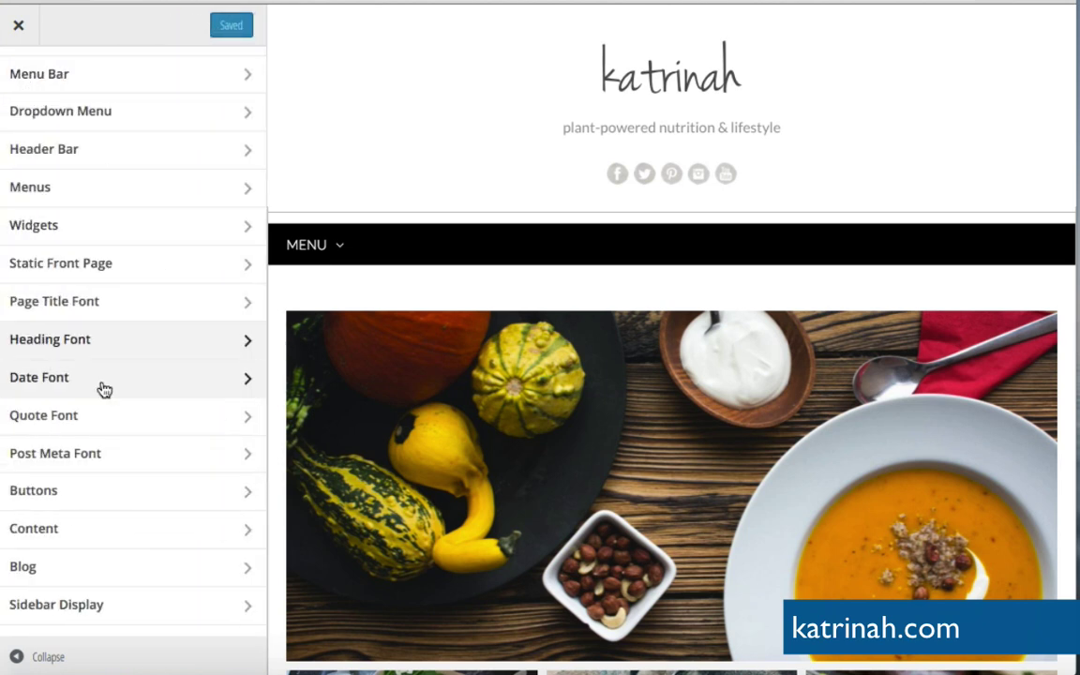
click(103, 386)
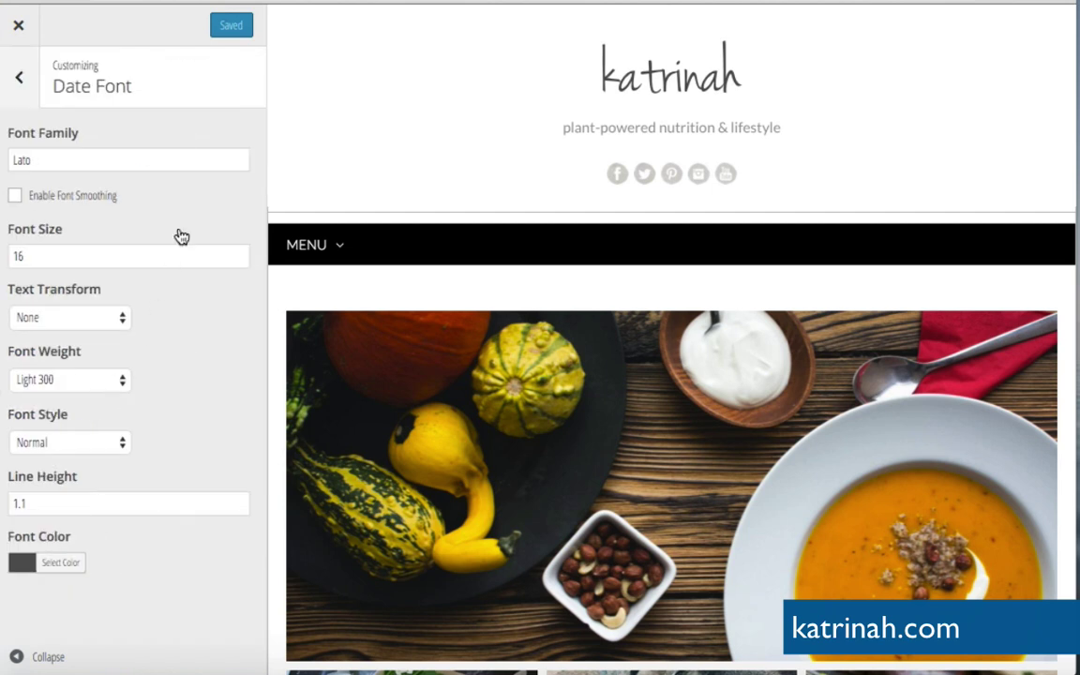
click(16, 79)
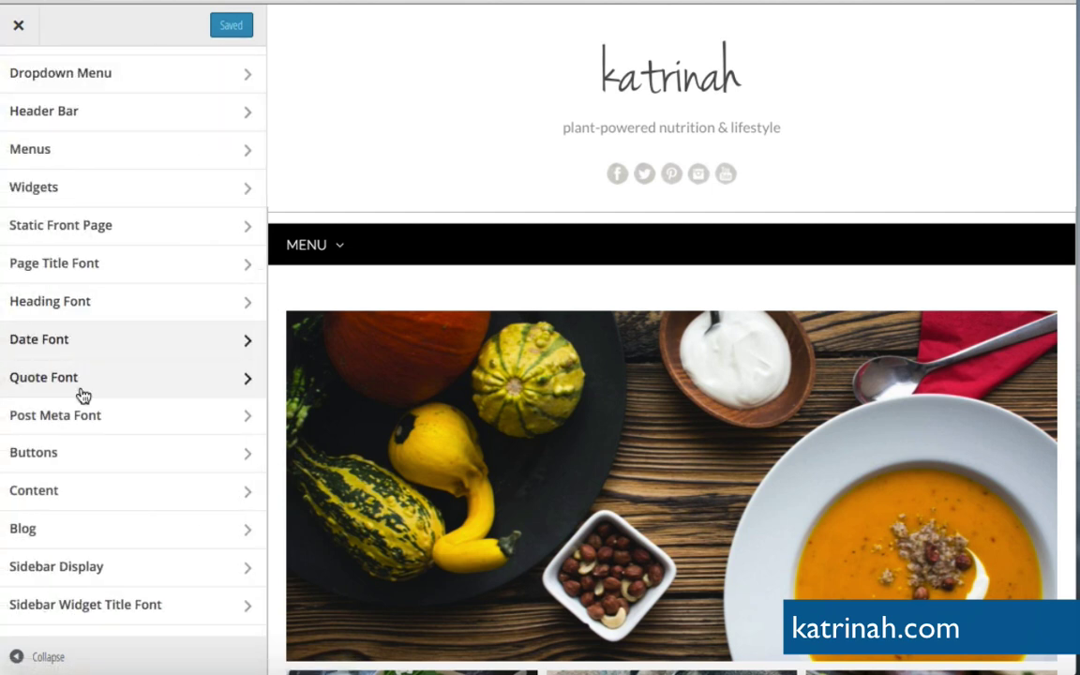
click(82, 394)
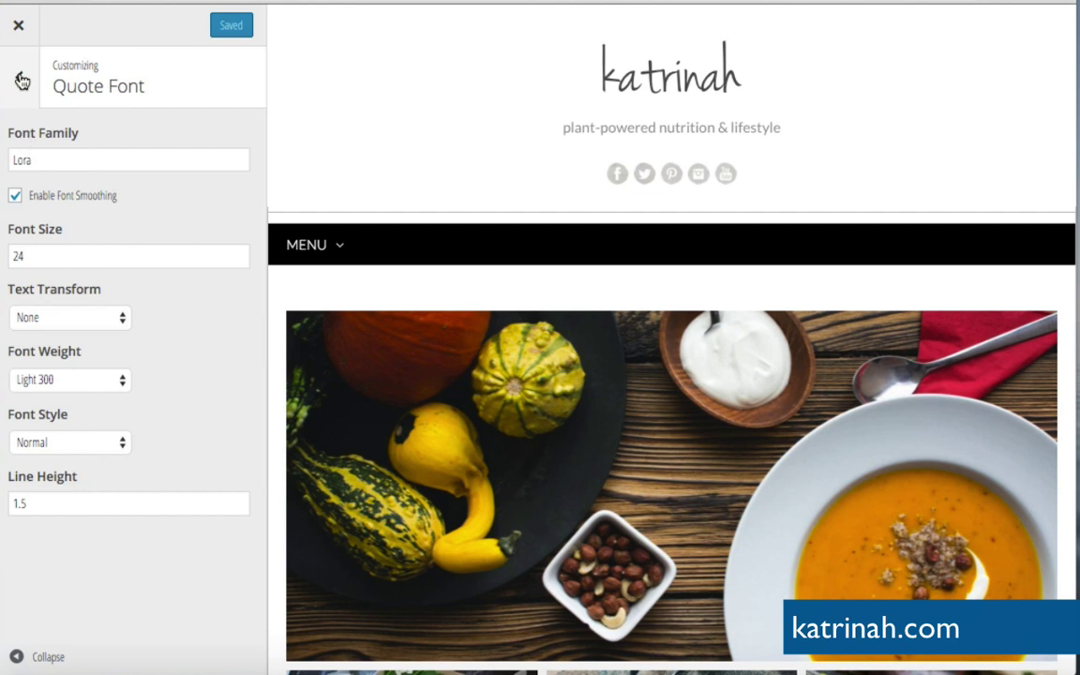
click(21, 80)
click(65, 382)
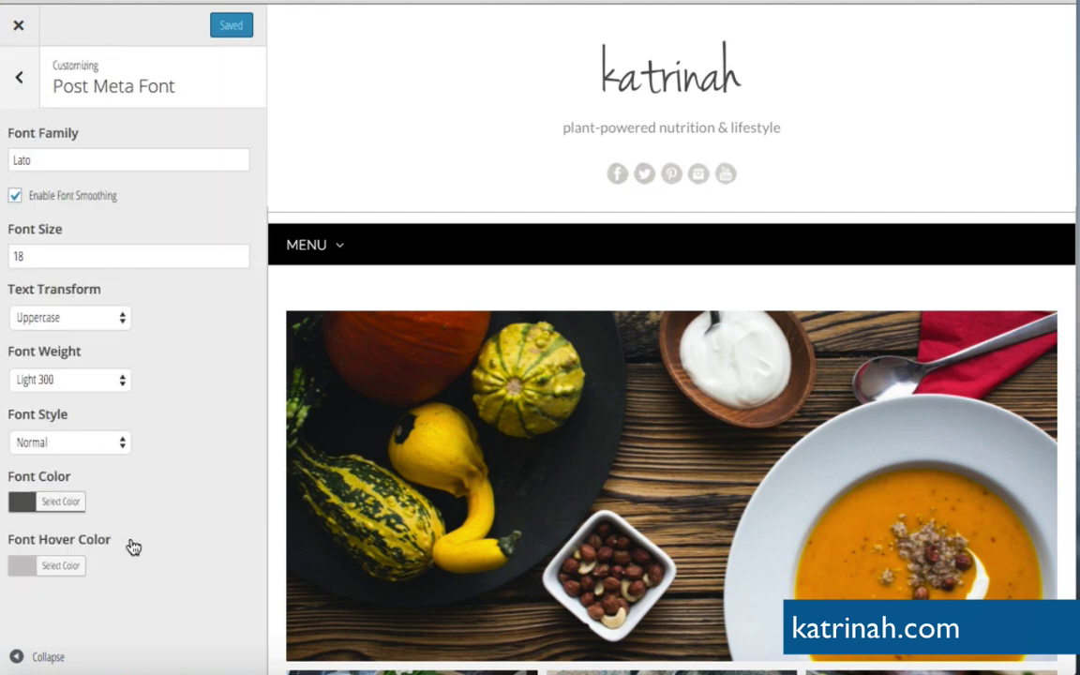
click(19, 79)
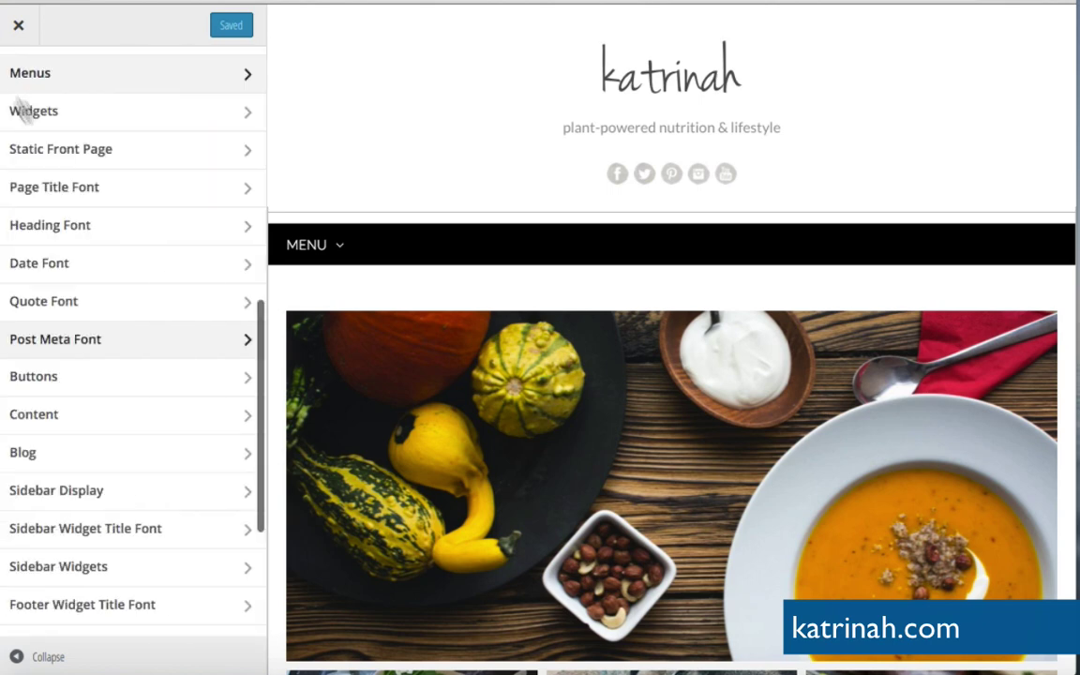
click(109, 377)
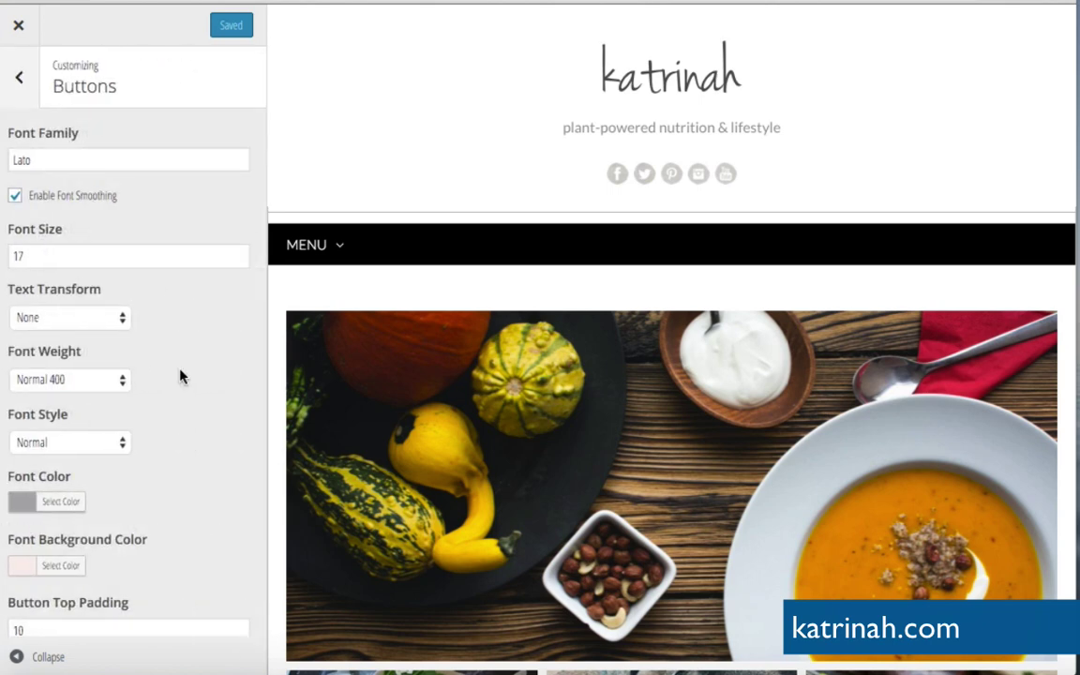
- Set the button background to olive green and button text to white #ffffff, then publish
scroll(181, 375, down, 2)
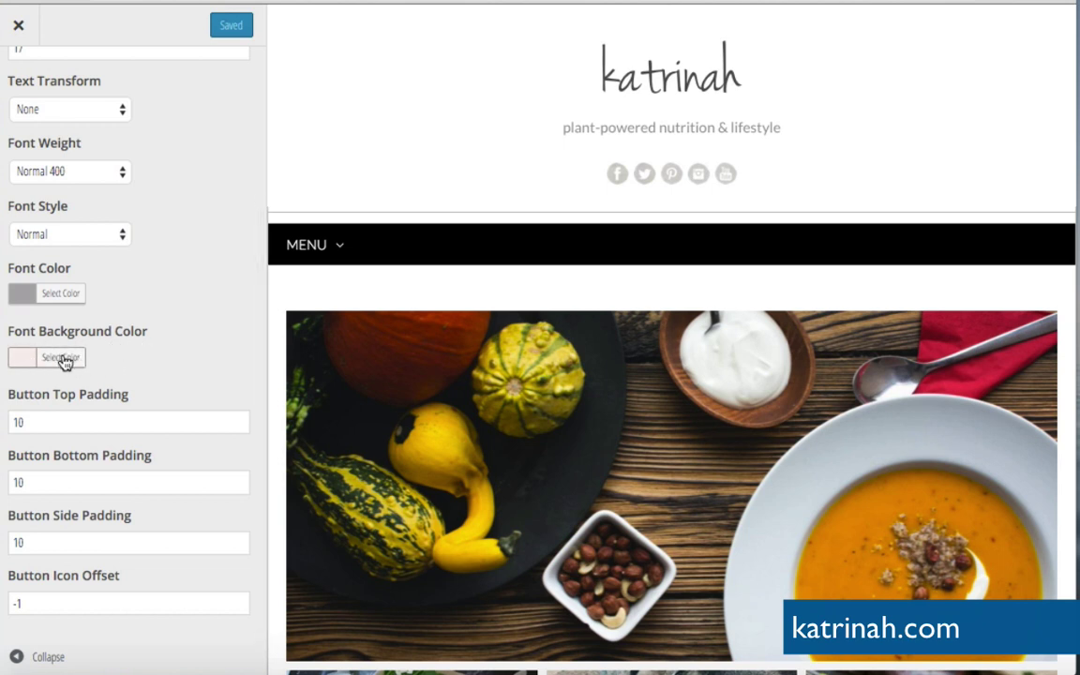
click(62, 358)
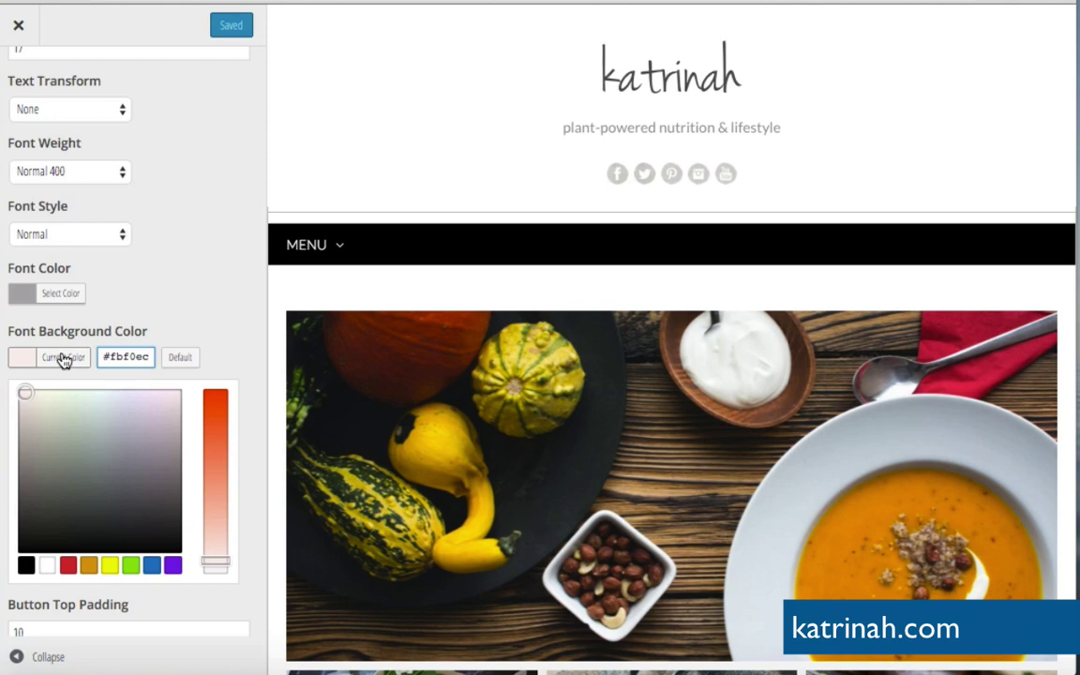
text(#8cae3d)
click(212, 327)
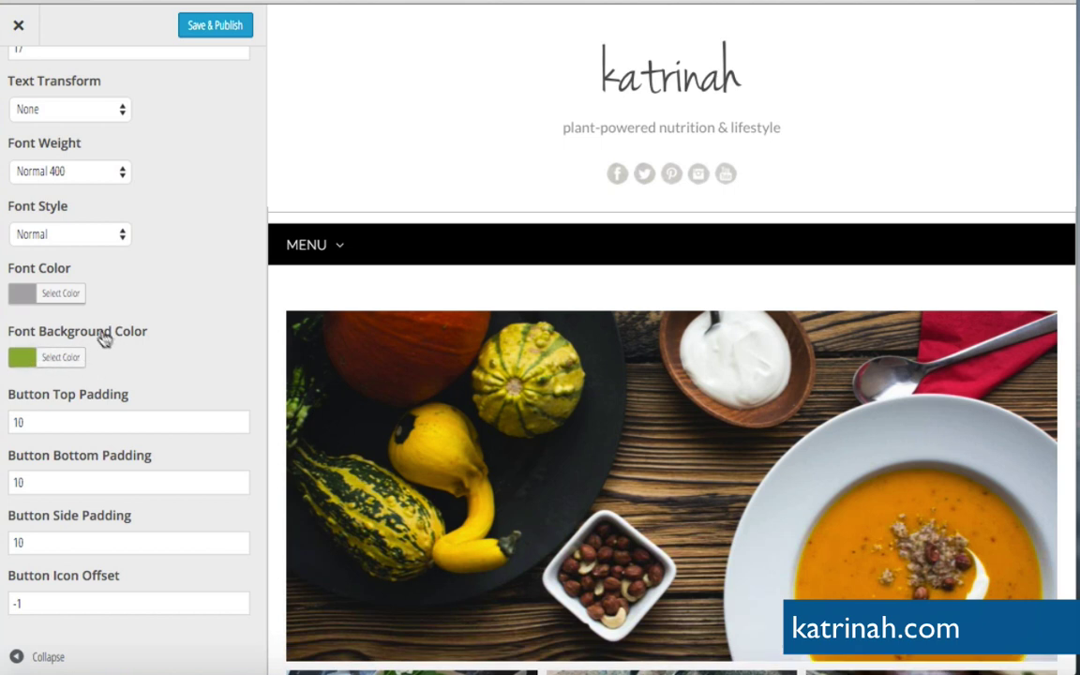
click(62, 296)
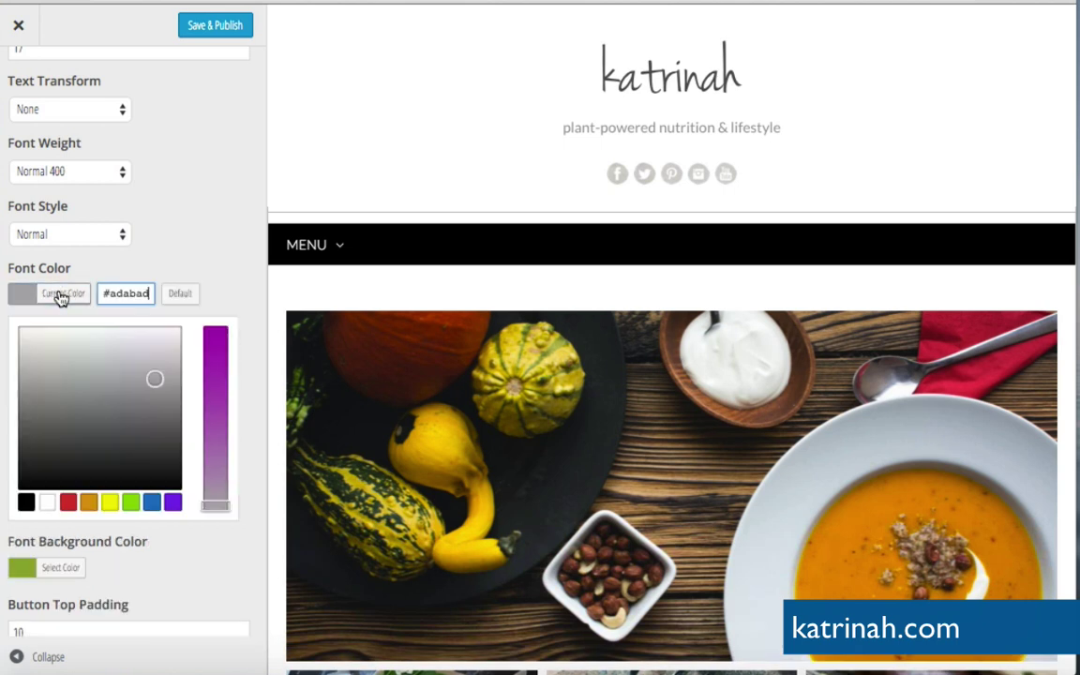
click(47, 502)
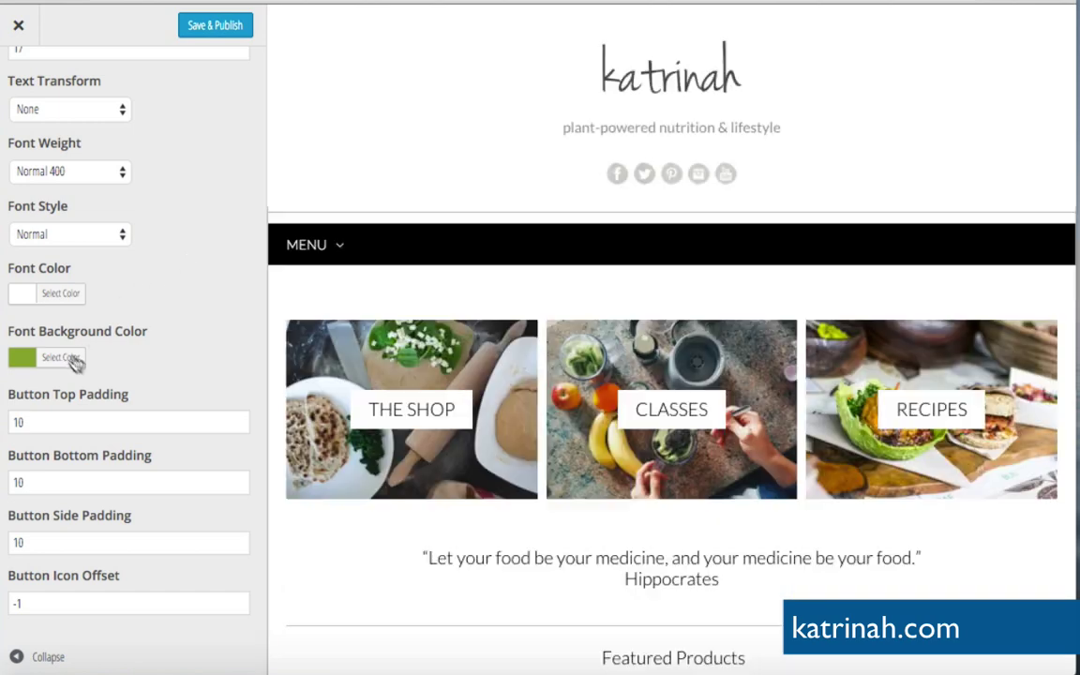
scroll(207, 385, up, 3)
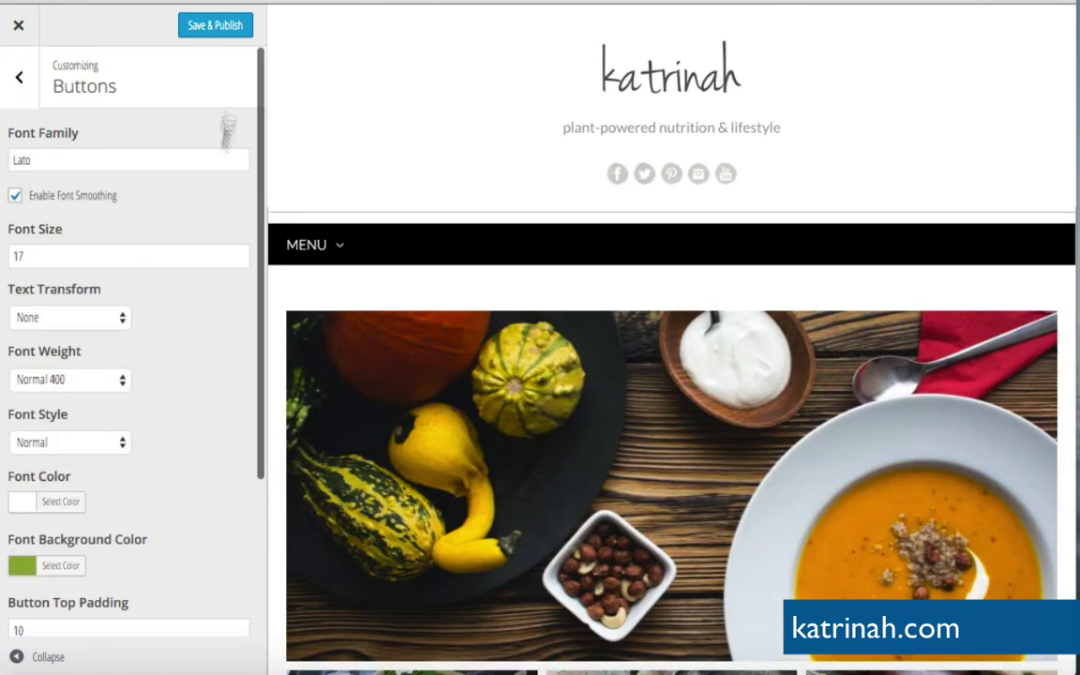
click(208, 26)
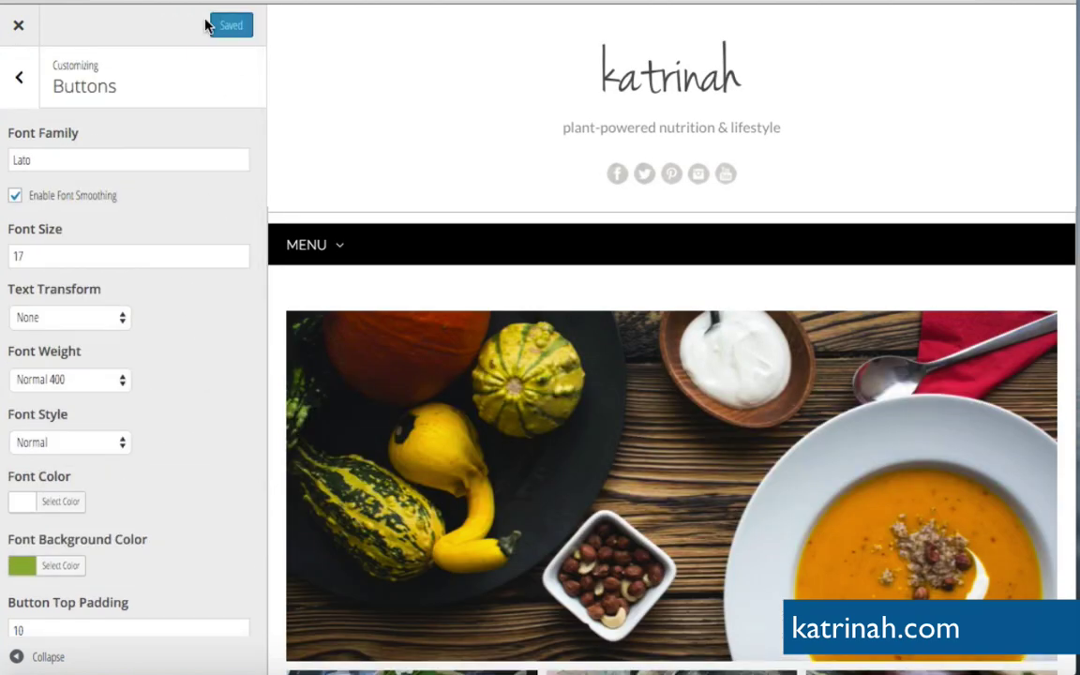
click(18, 77)
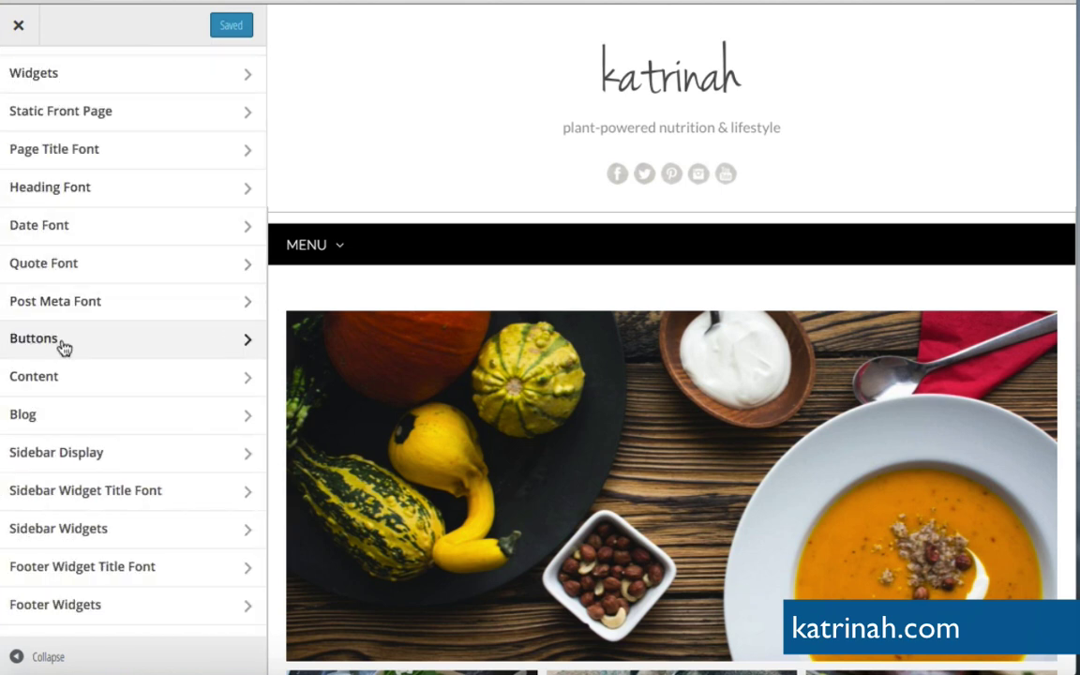
- In Content, paste green #8caa46 as the Caption Link Color and publish
click(70, 389)
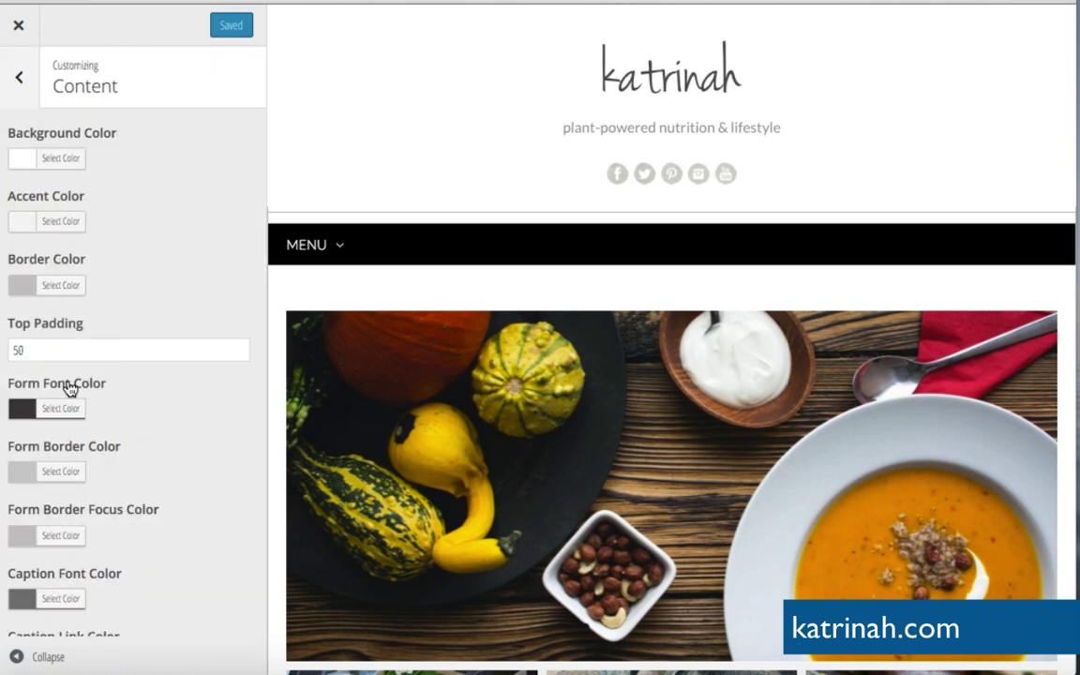
scroll(193, 270, down, 8)
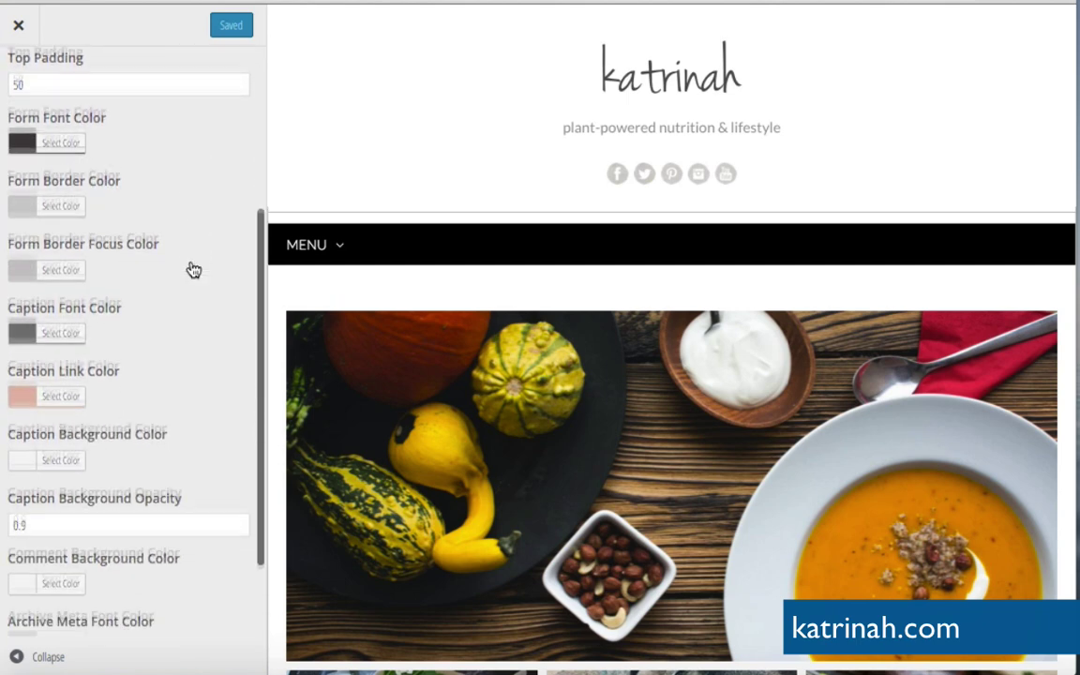
scroll(192, 270, up, 8)
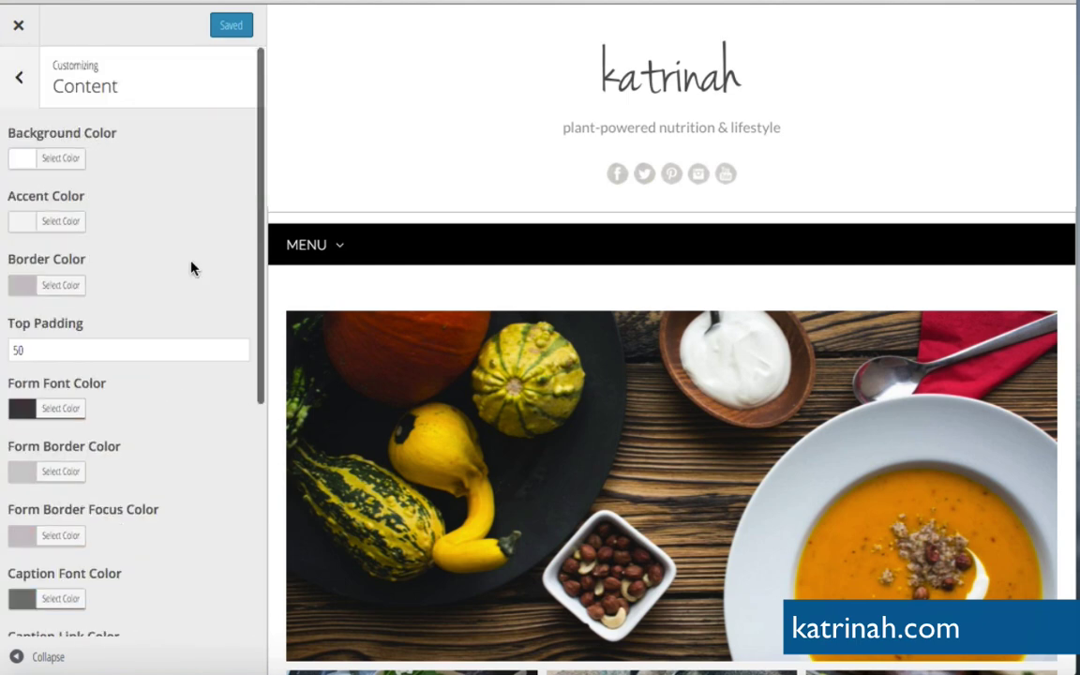
scroll(191, 269, down, 6)
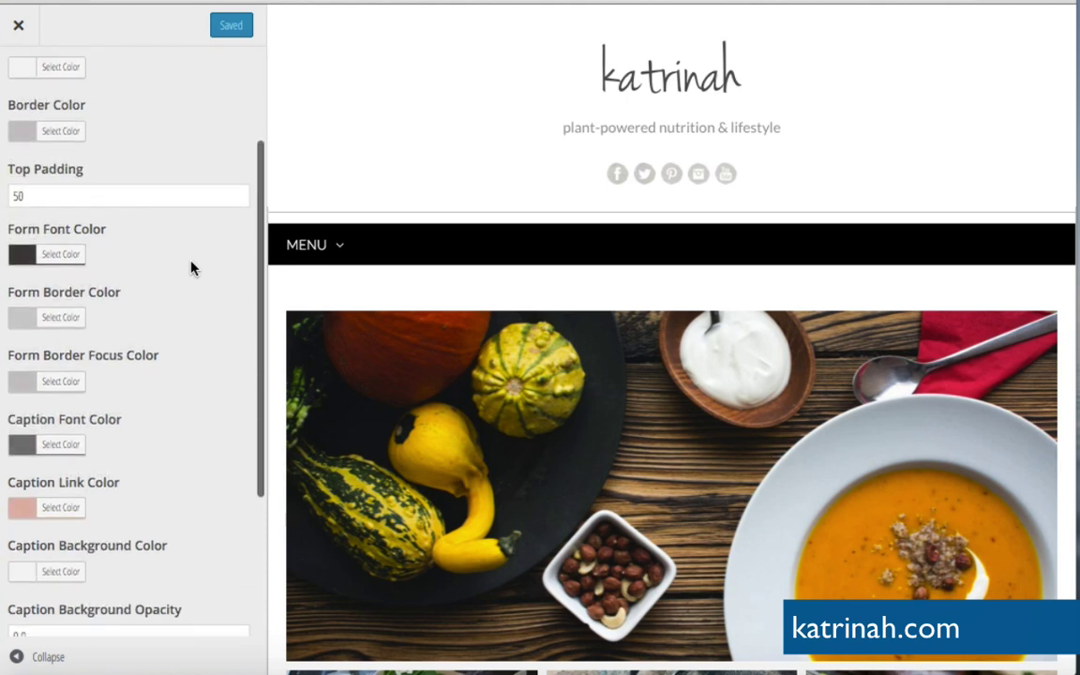
click(61, 356)
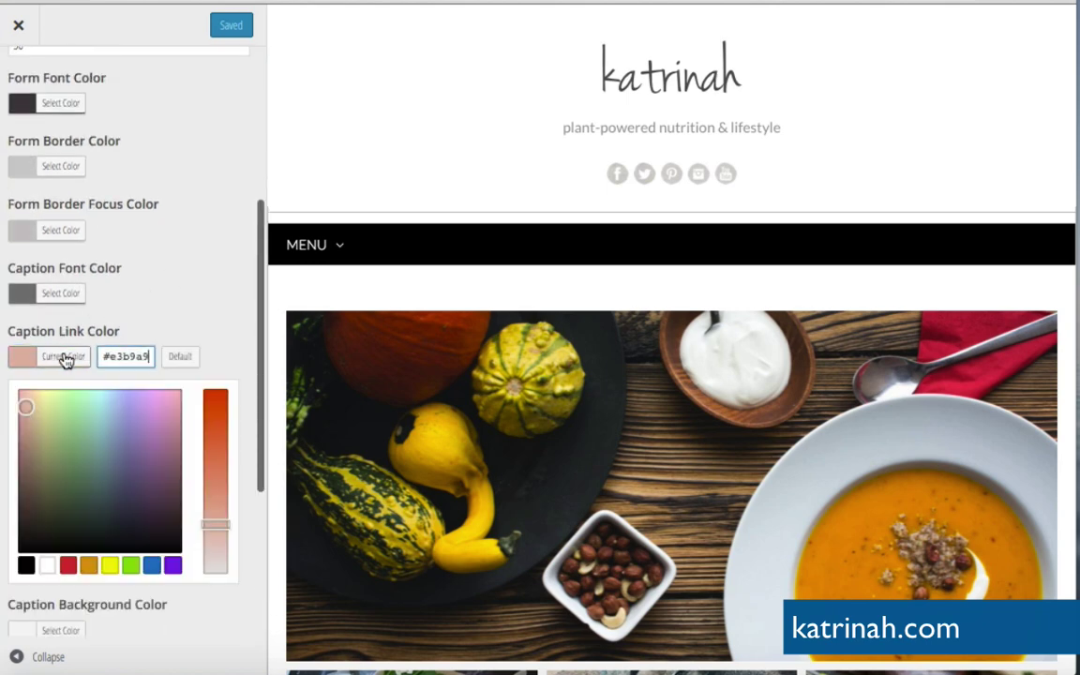
key(ctrl+v)
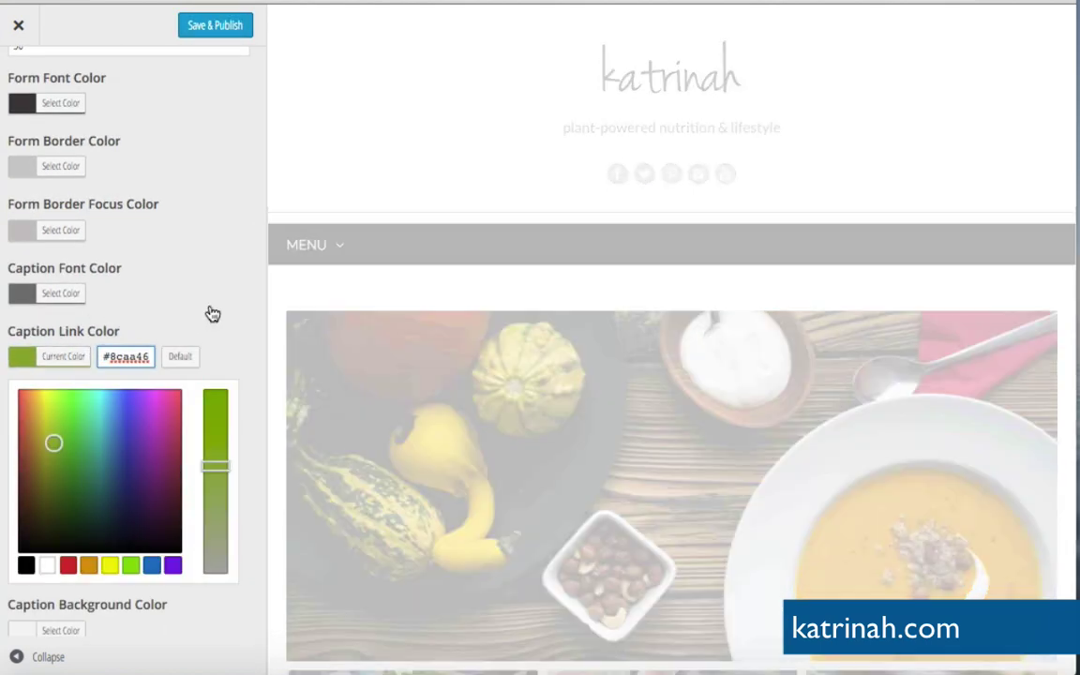
click(212, 314)
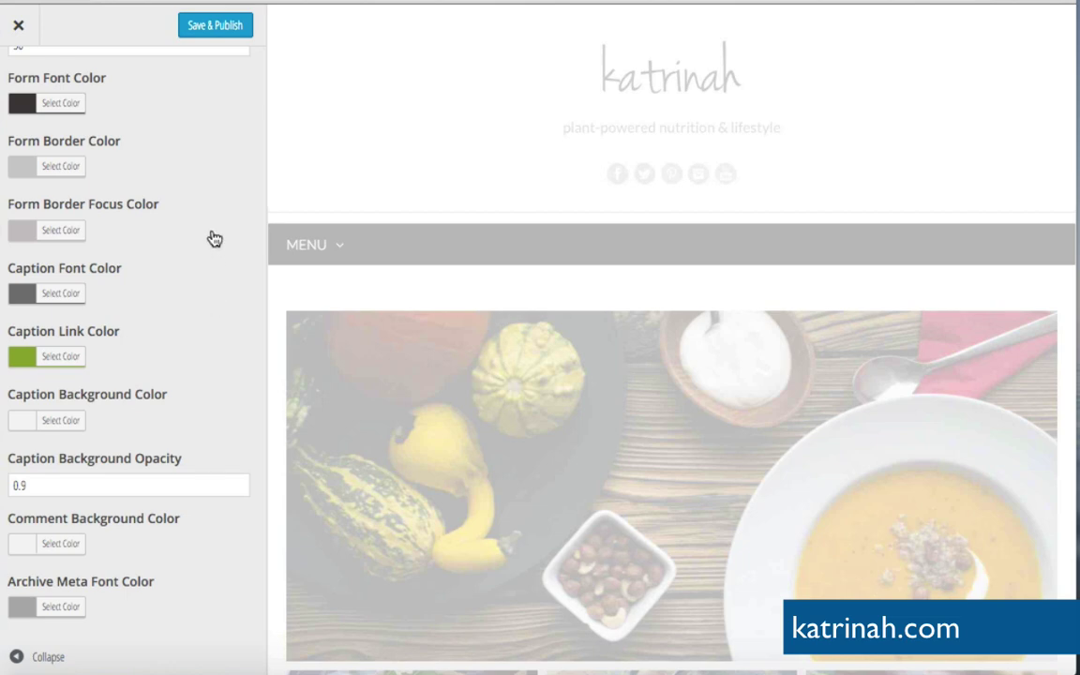
scroll(172, 206, up, 5)
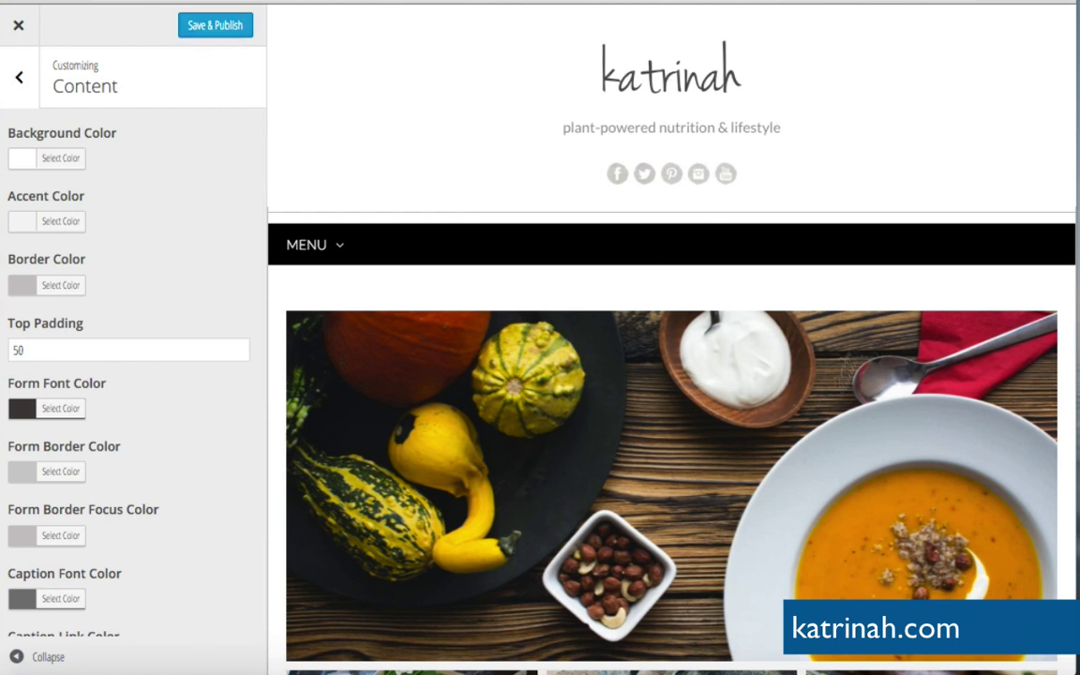
click(211, 28)
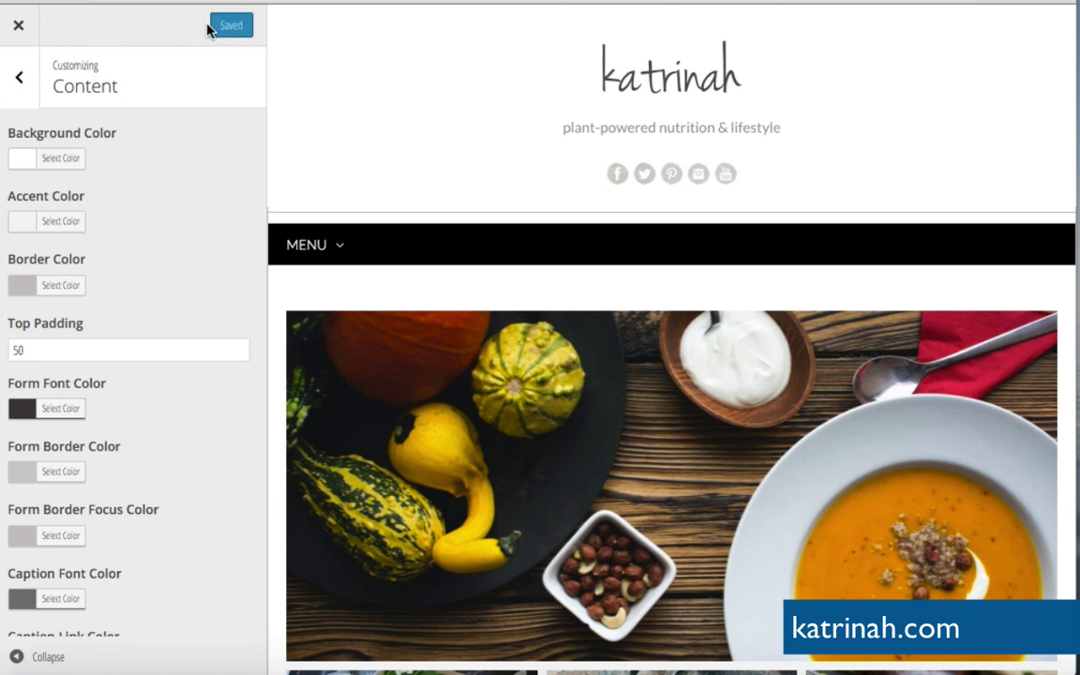
- Look over the Blog options, then open the Sidebar Display settings
click(19, 75)
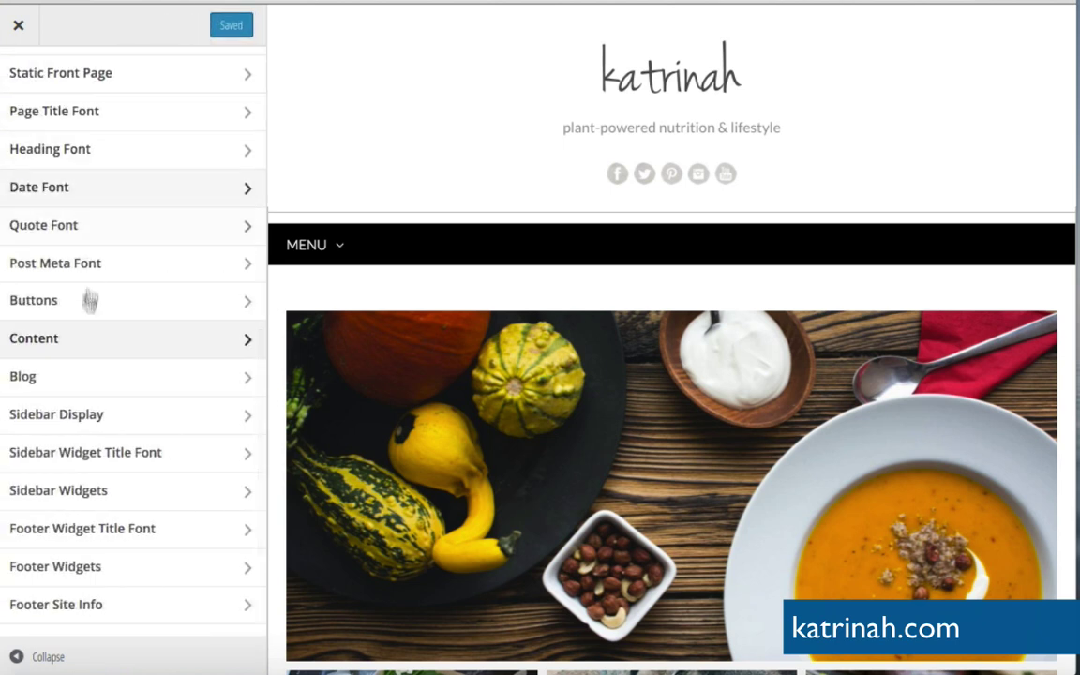
click(83, 382)
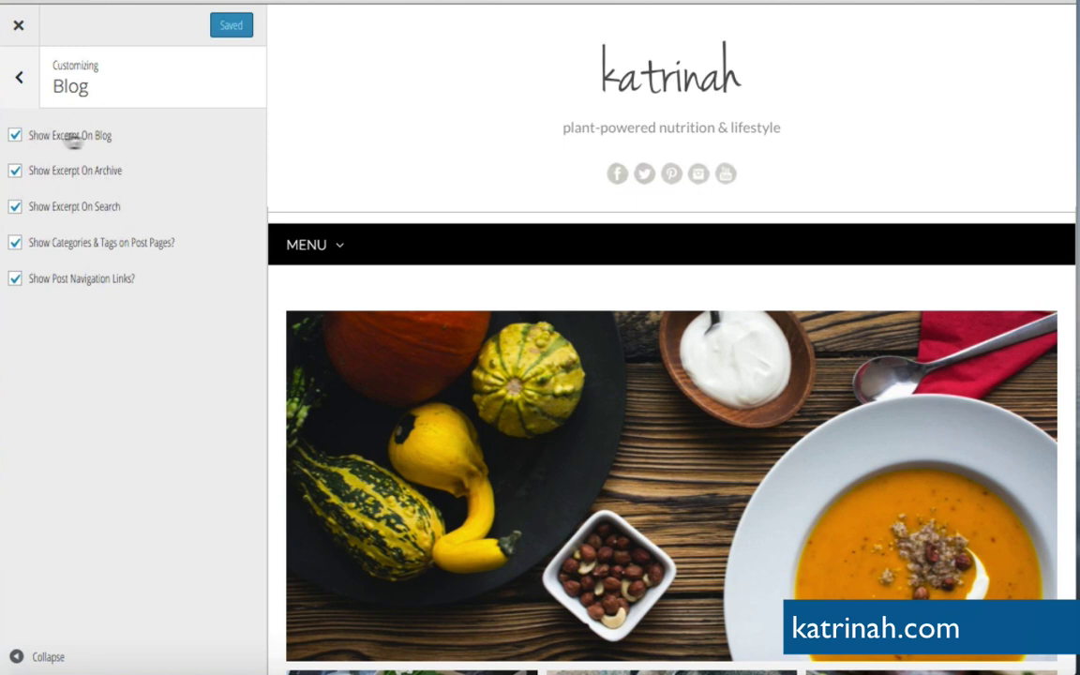
click(18, 79)
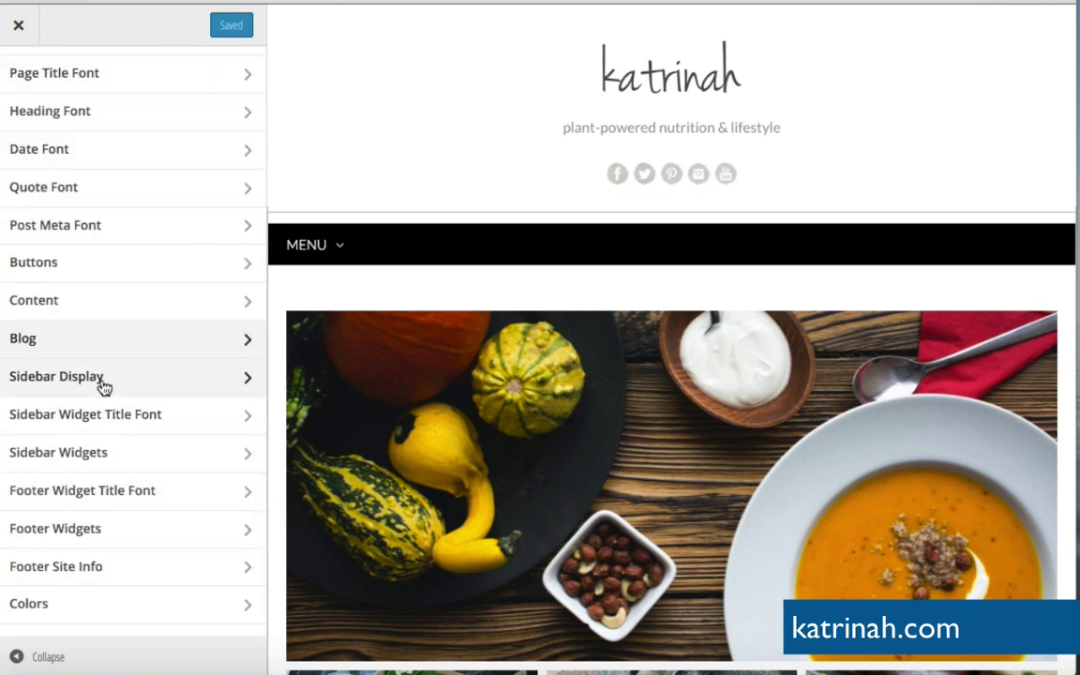
click(56, 376)
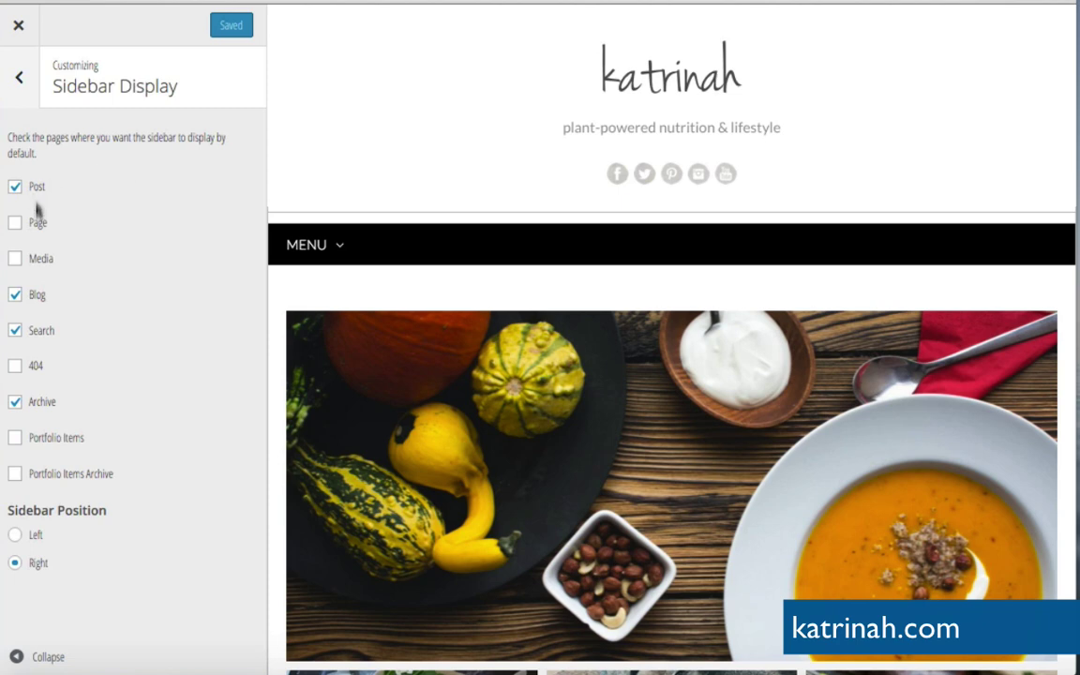
- Uncheck Blog and Search so only posts keep the sidebar, and publish
click(15, 296)
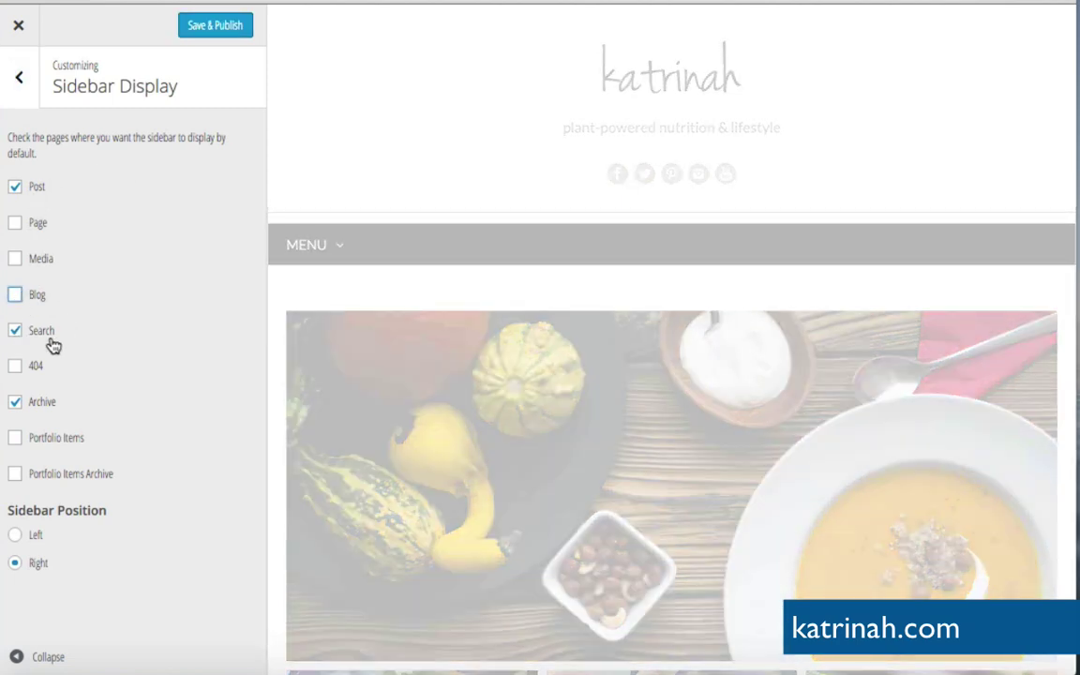
click(15, 331)
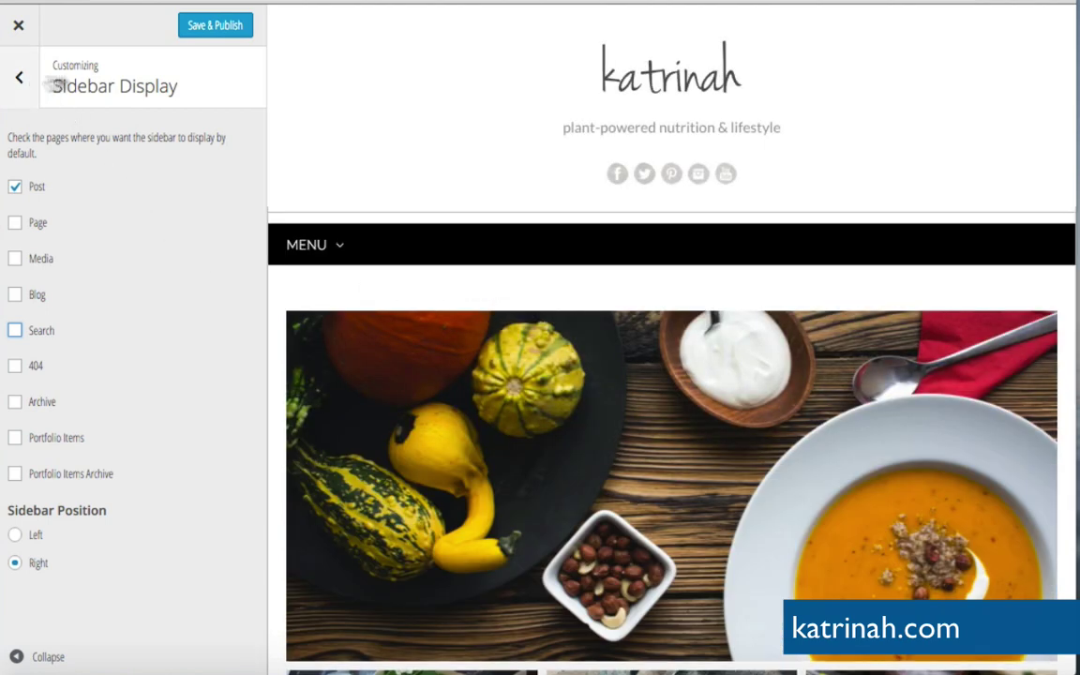
click(227, 29)
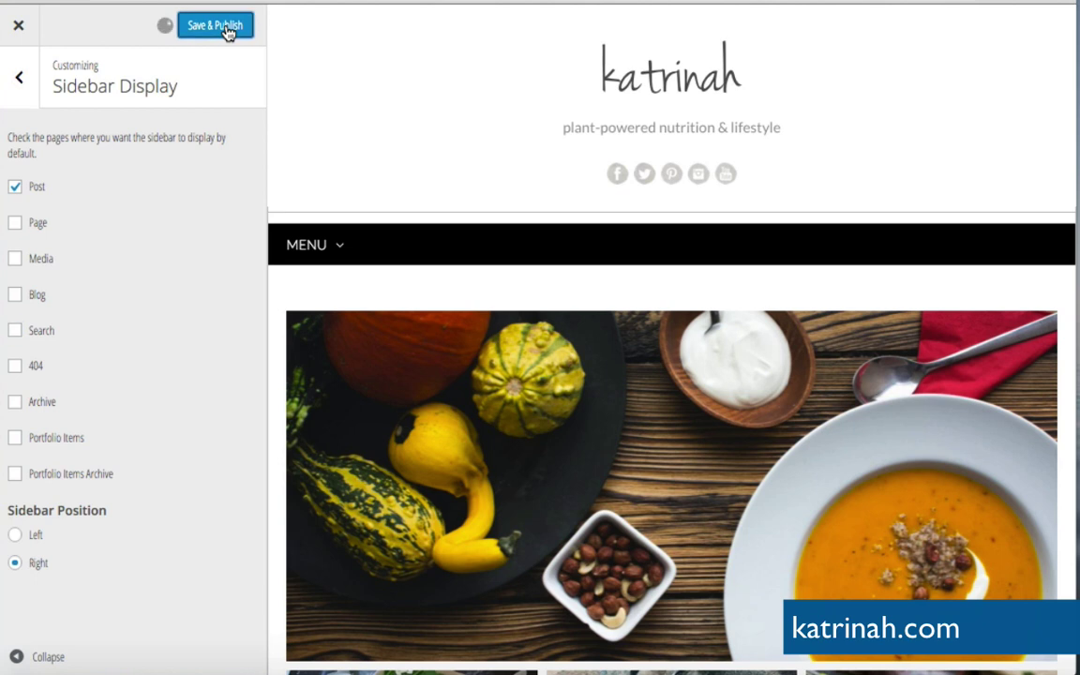
click(18, 78)
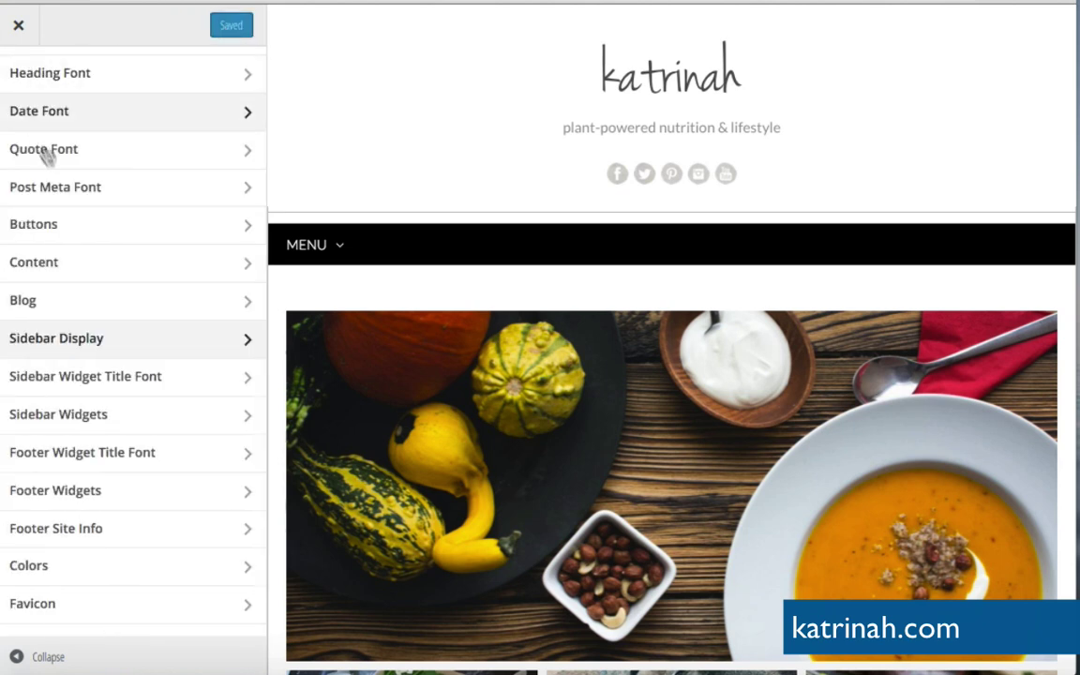
- Glance at Sidebar Widget Title Font, open Footer Widgets, and scroll the preview to the footer
click(114, 380)
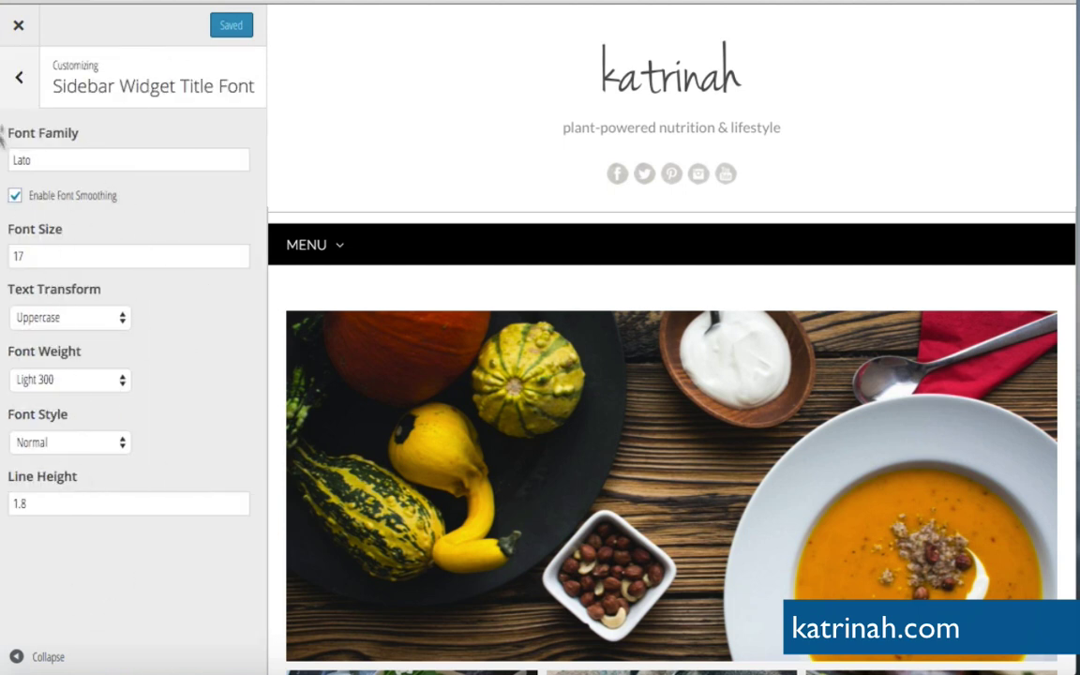
click(17, 84)
click(82, 452)
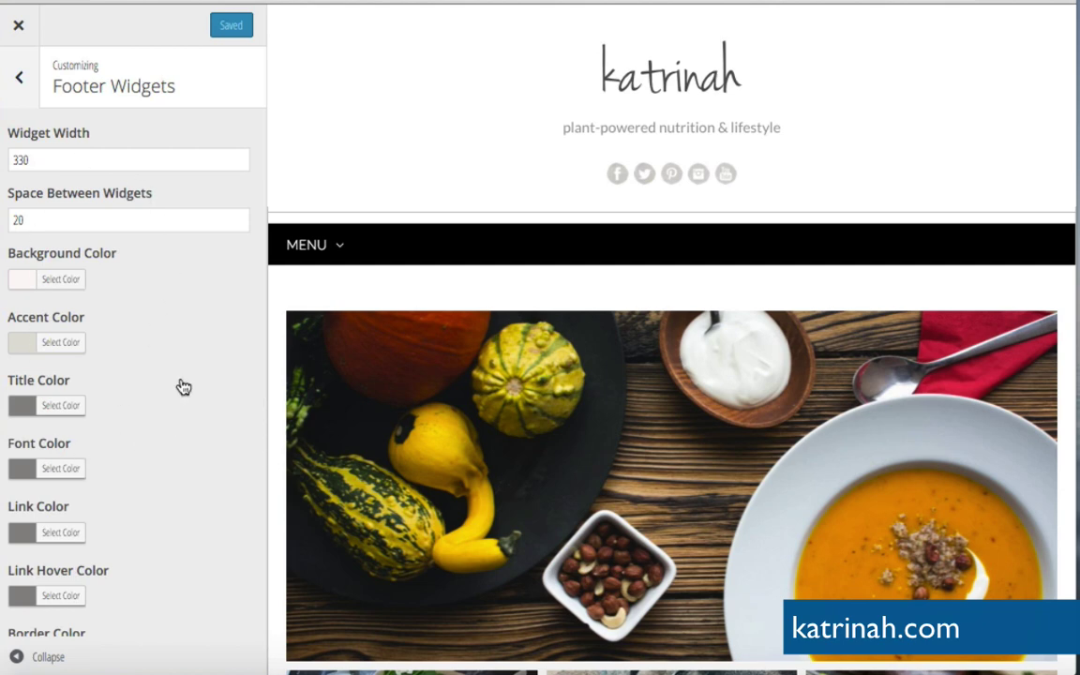
scroll(376, 341, down, 15)
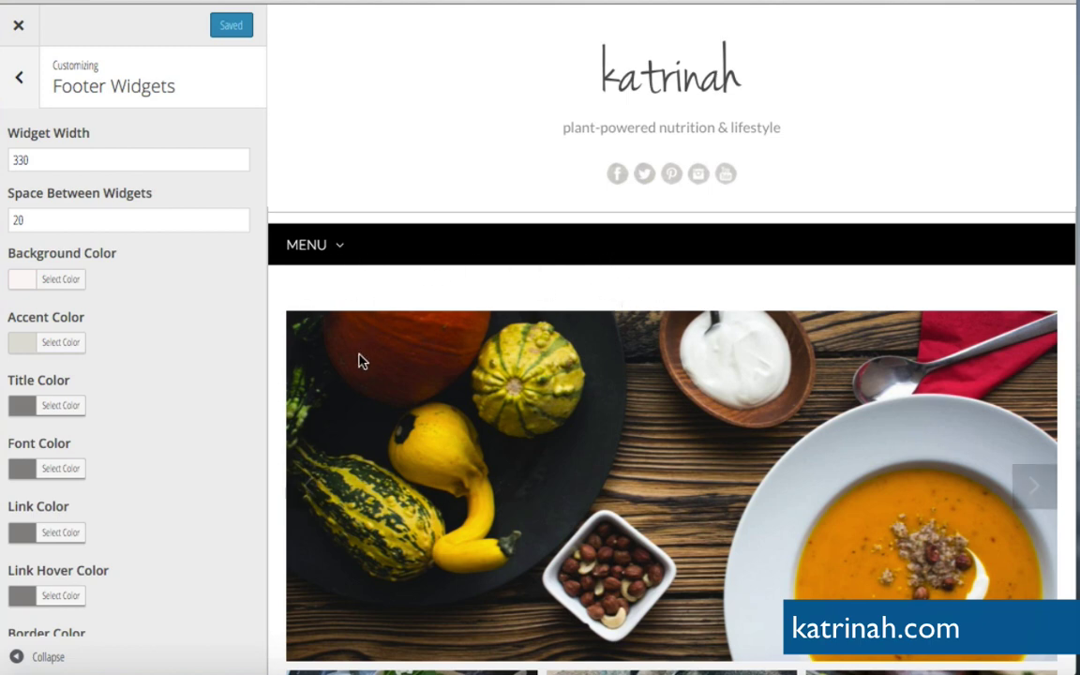
scroll(361, 362, down, 15)
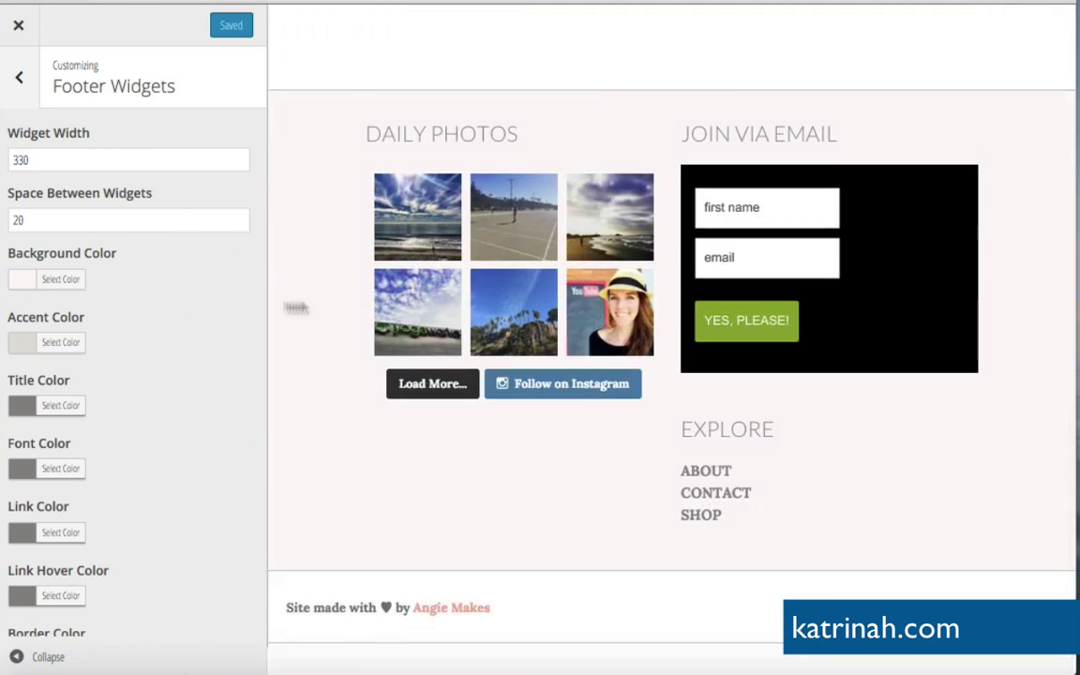
- Set the footer widget background to black and the title colour to white
click(66, 279)
click(26, 487)
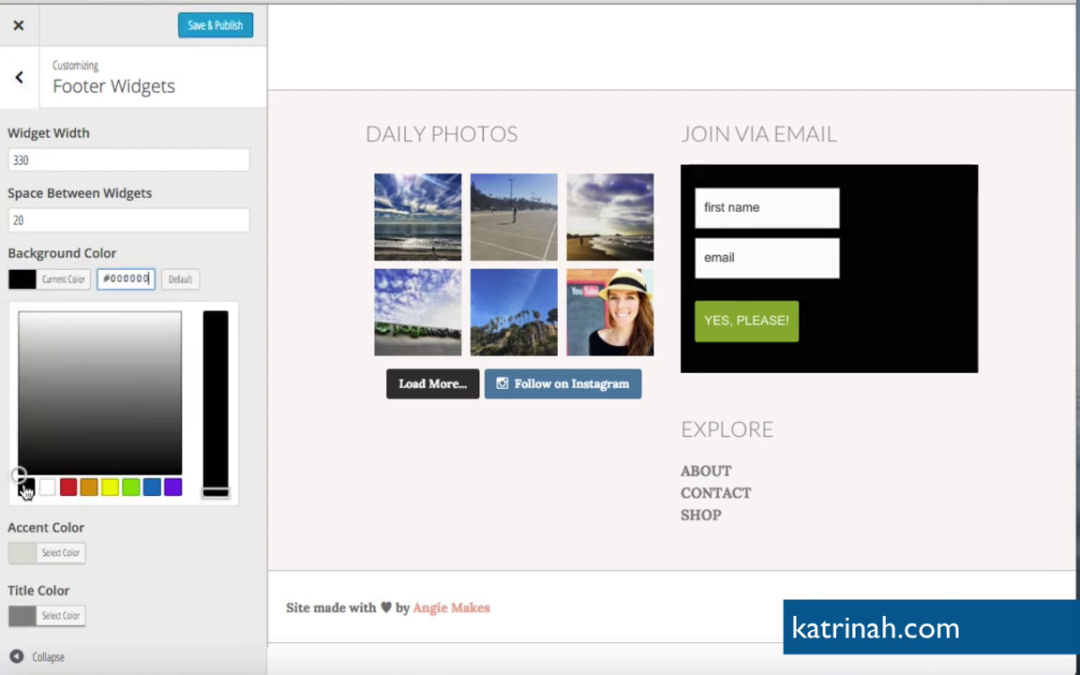
click(415, 451)
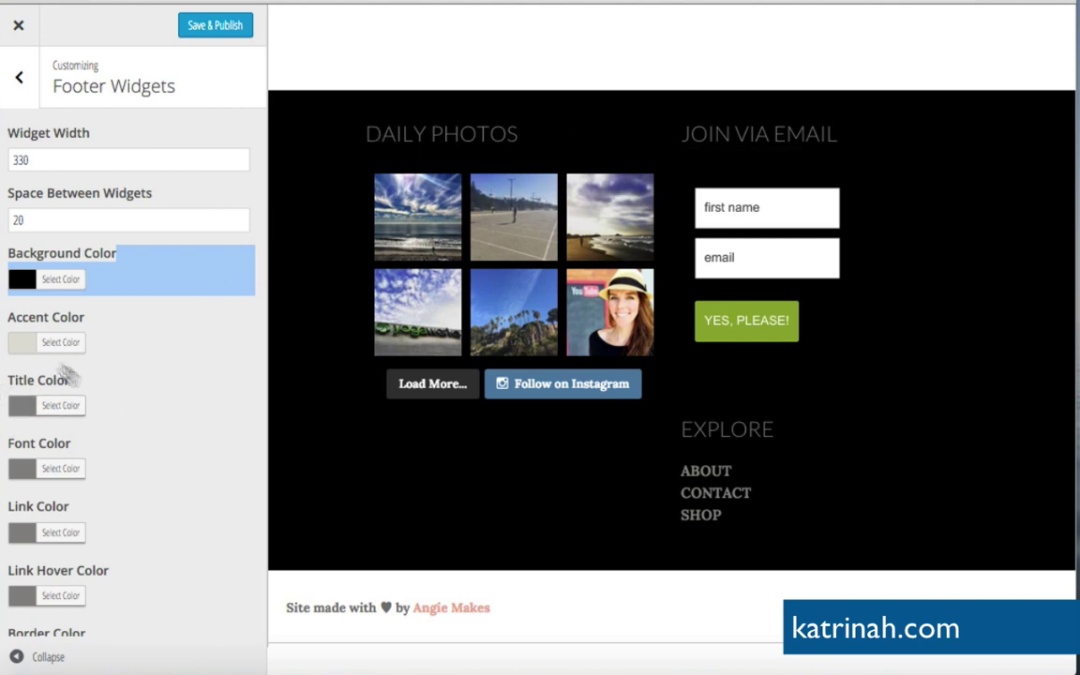
click(70, 405)
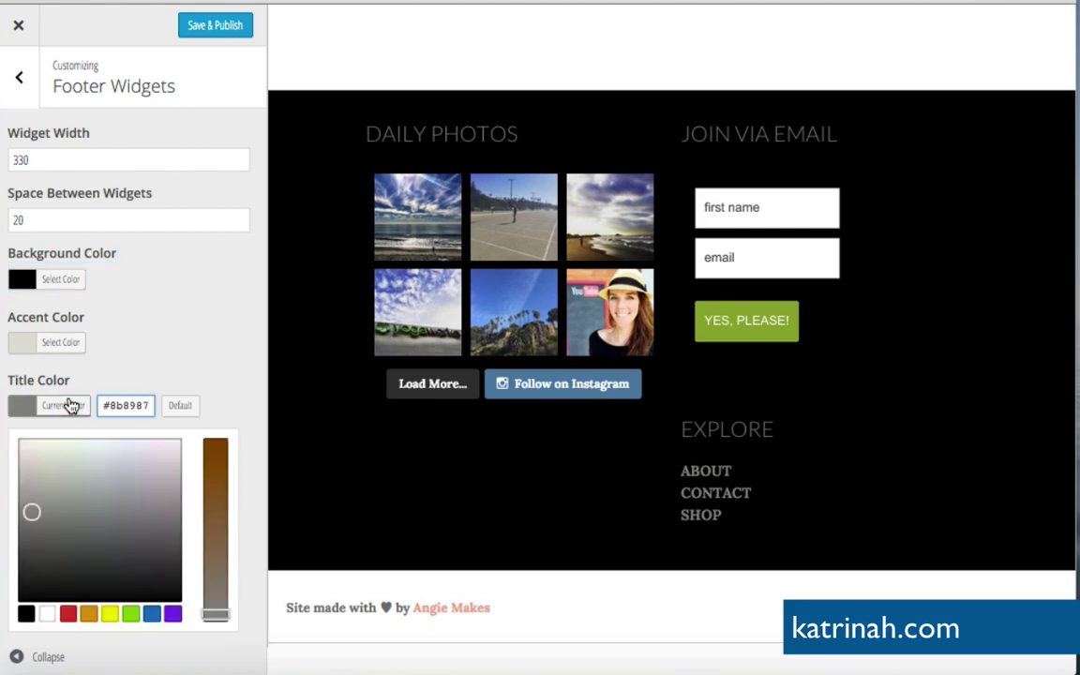
click(47, 614)
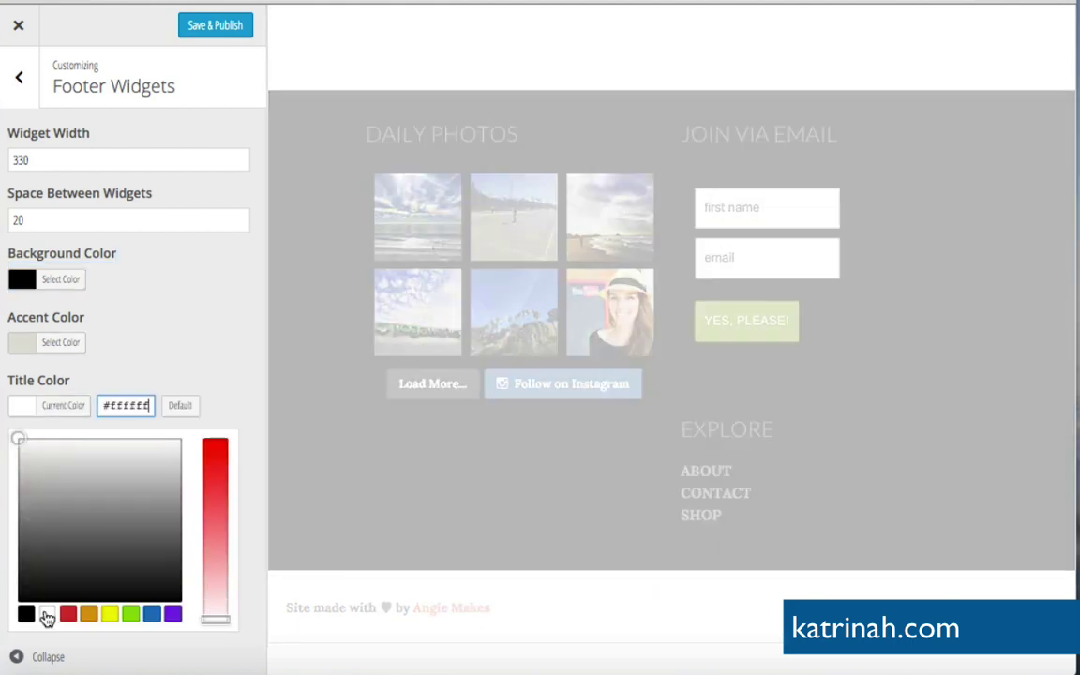
click(174, 192)
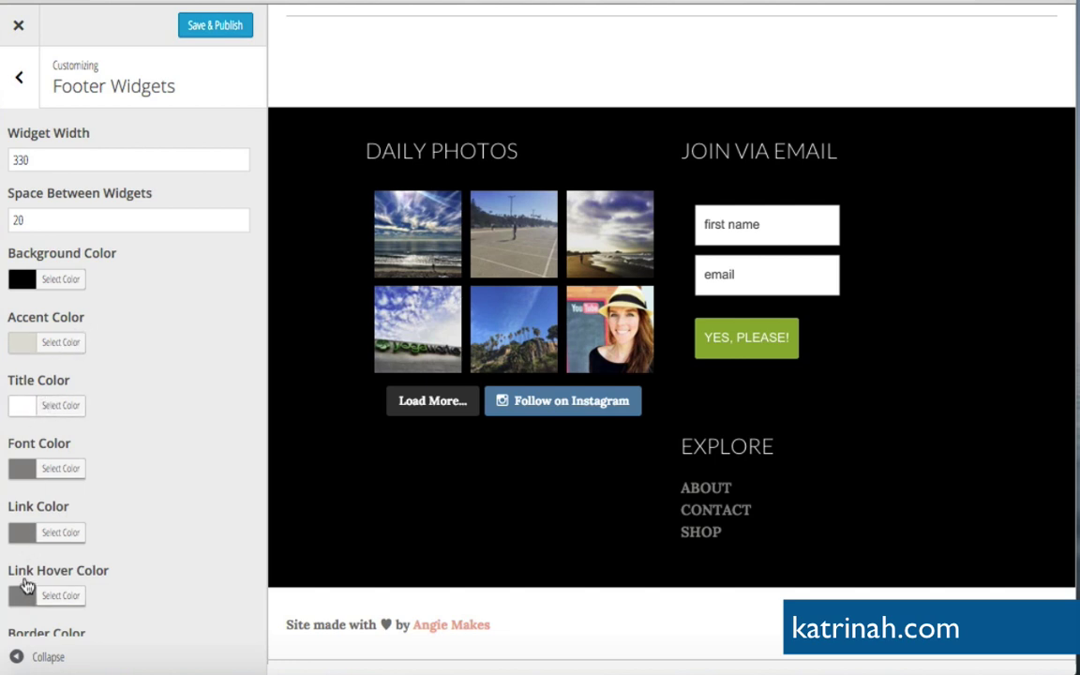
click(60, 405)
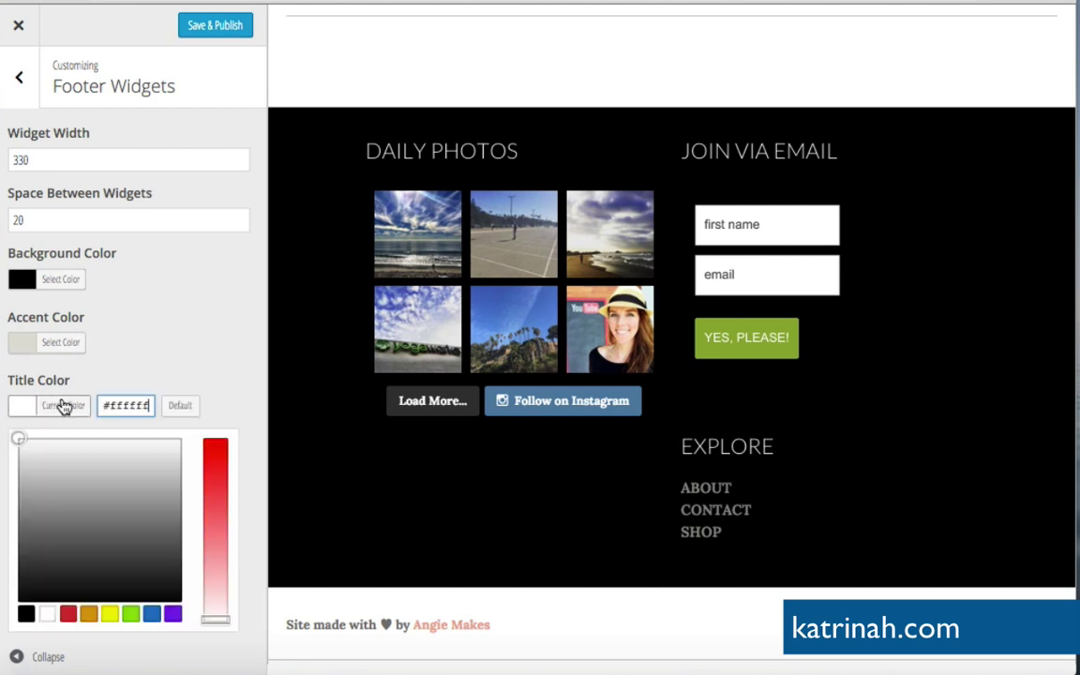
click(219, 369)
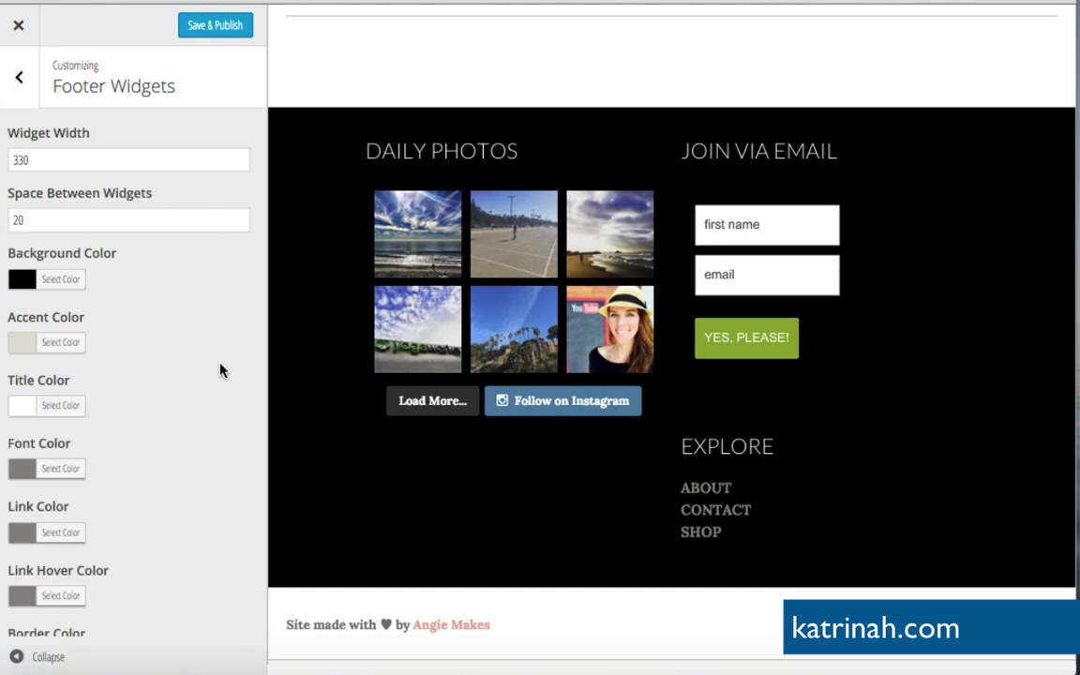
- Set the footer widget font colour to white #ffffff
click(63, 468)
scroll(231, 427, down, 4)
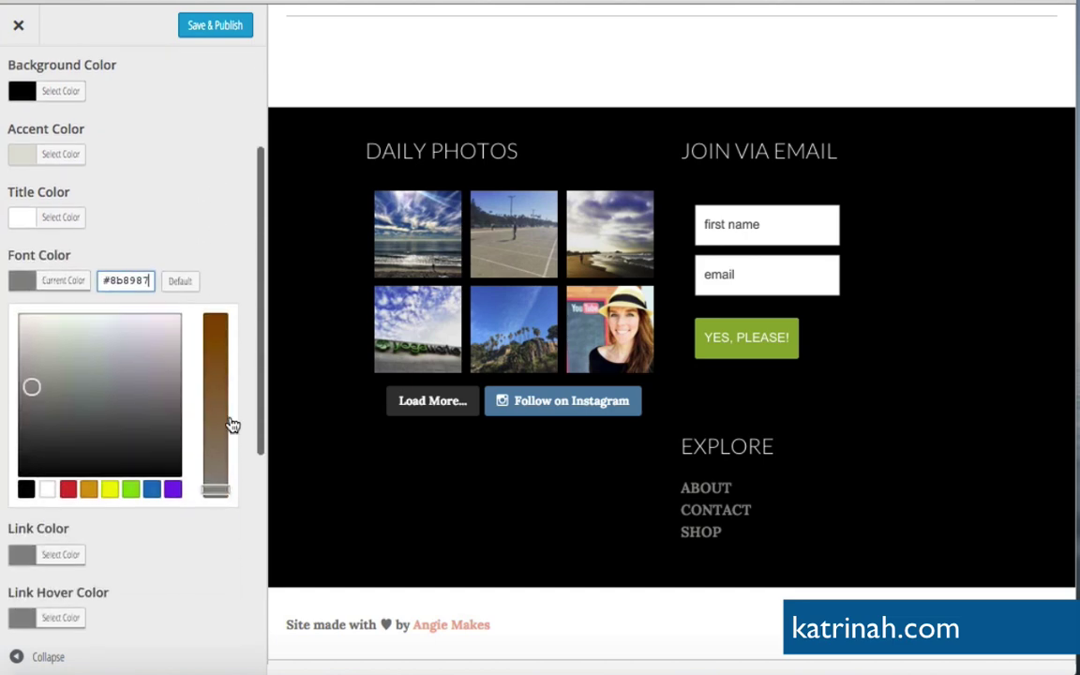
scroll(232, 425, down, 1)
click(46, 451)
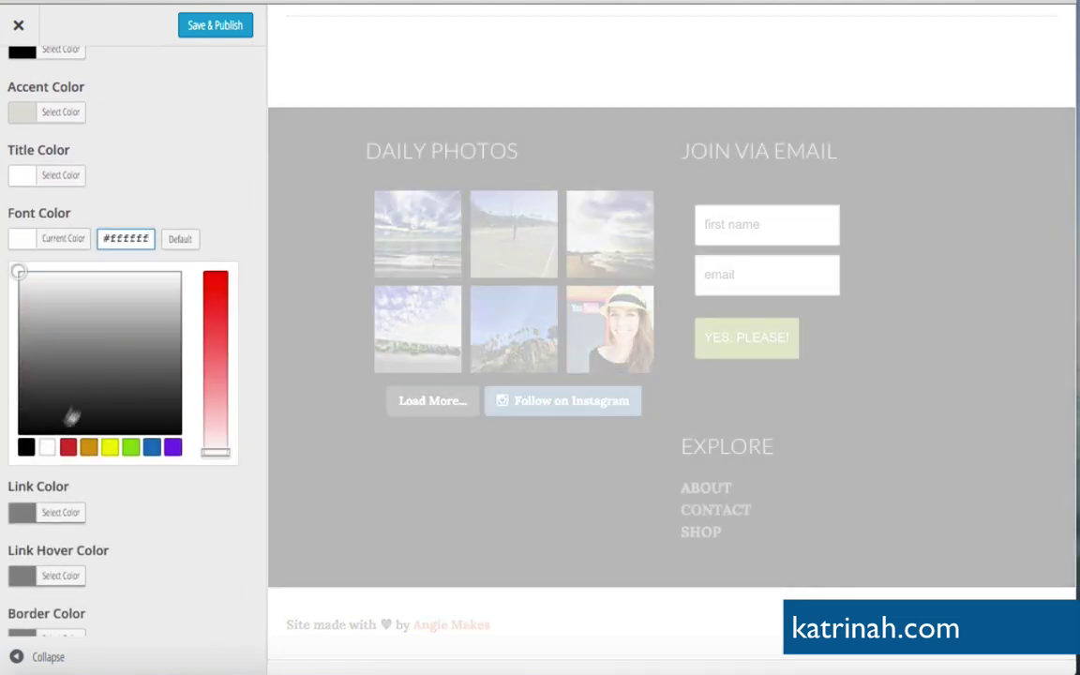
click(224, 193)
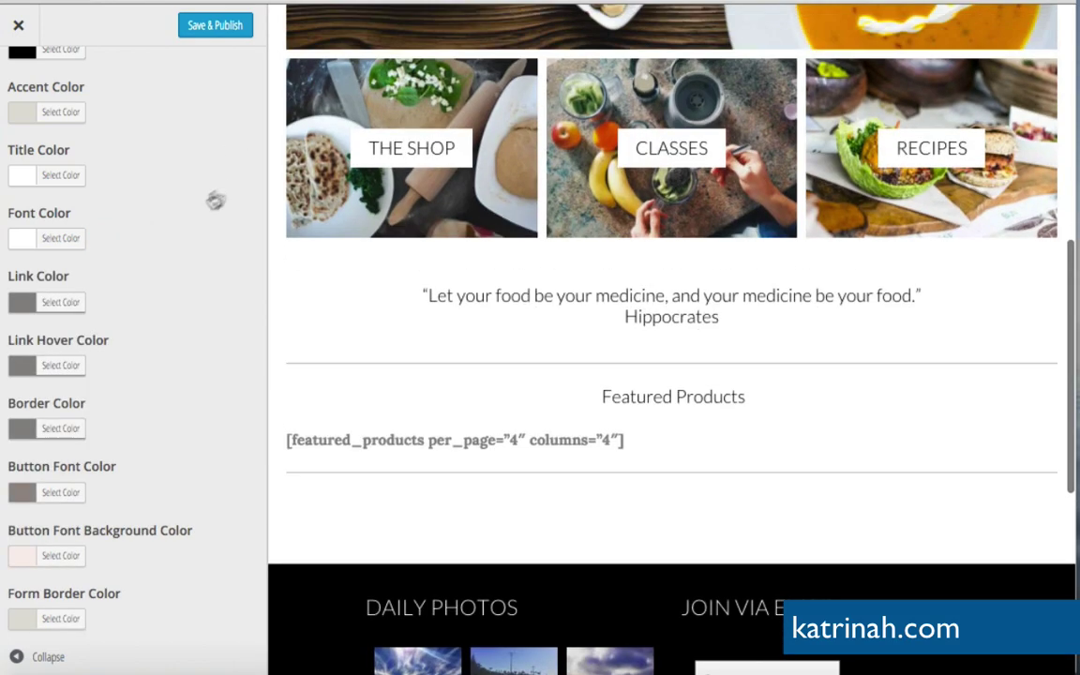
- Paste green as the footer Link Color and set Link Hover Color to white
click(61, 304)
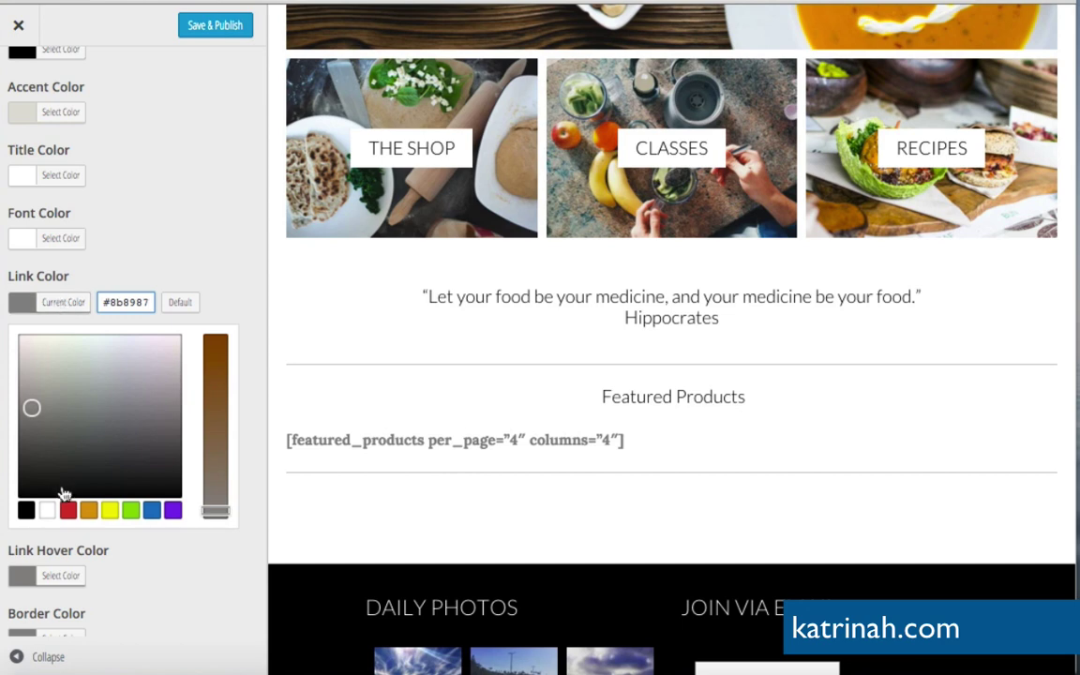
triple_click(147, 303)
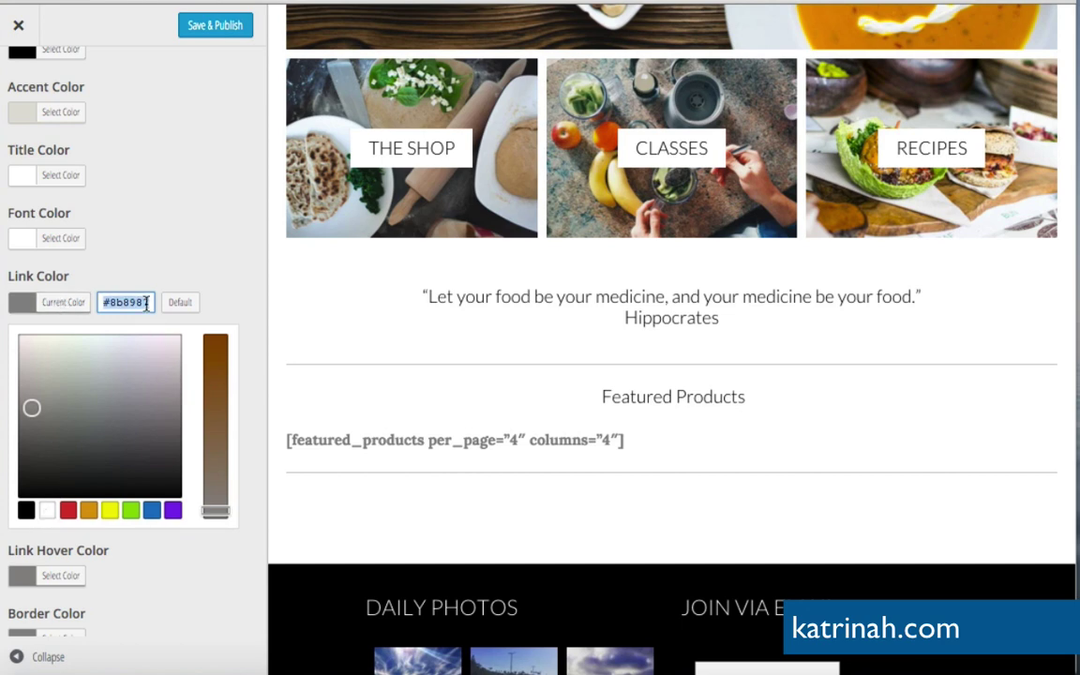
text(#8cad48)
click(197, 252)
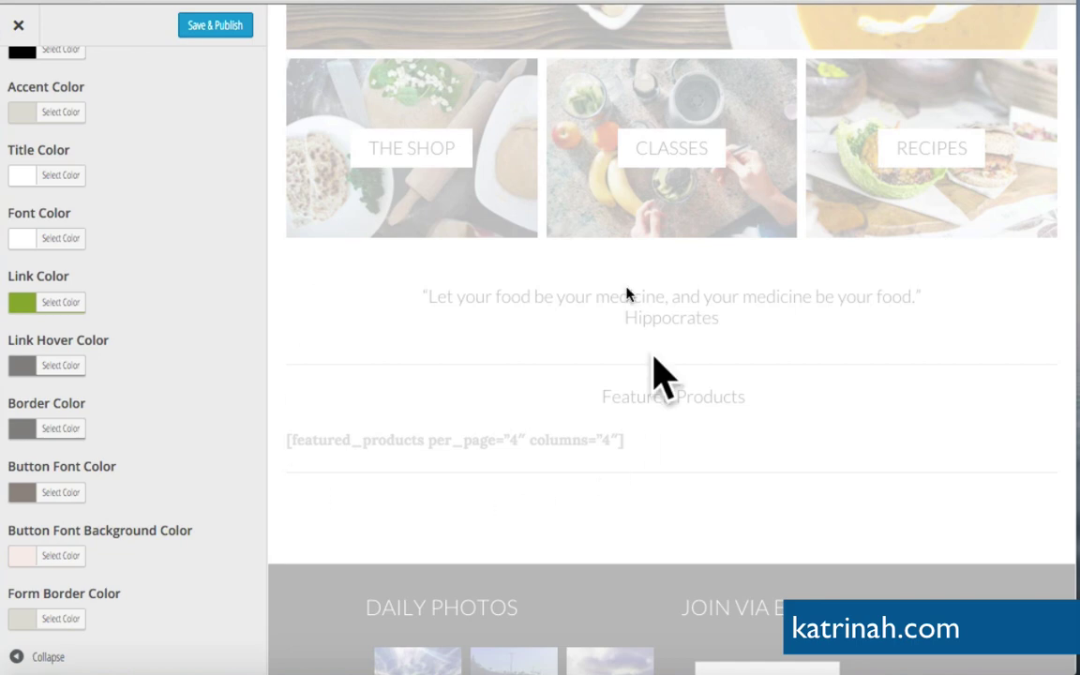
key(super+space)
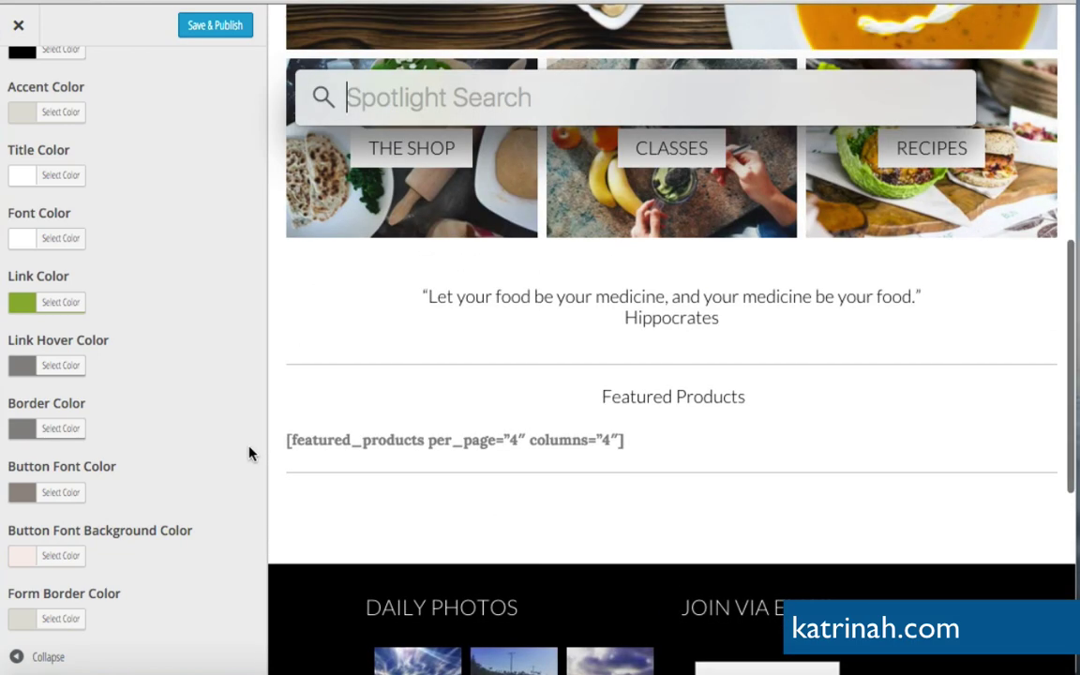
scroll(429, 443, down, 5)
key(Escape)
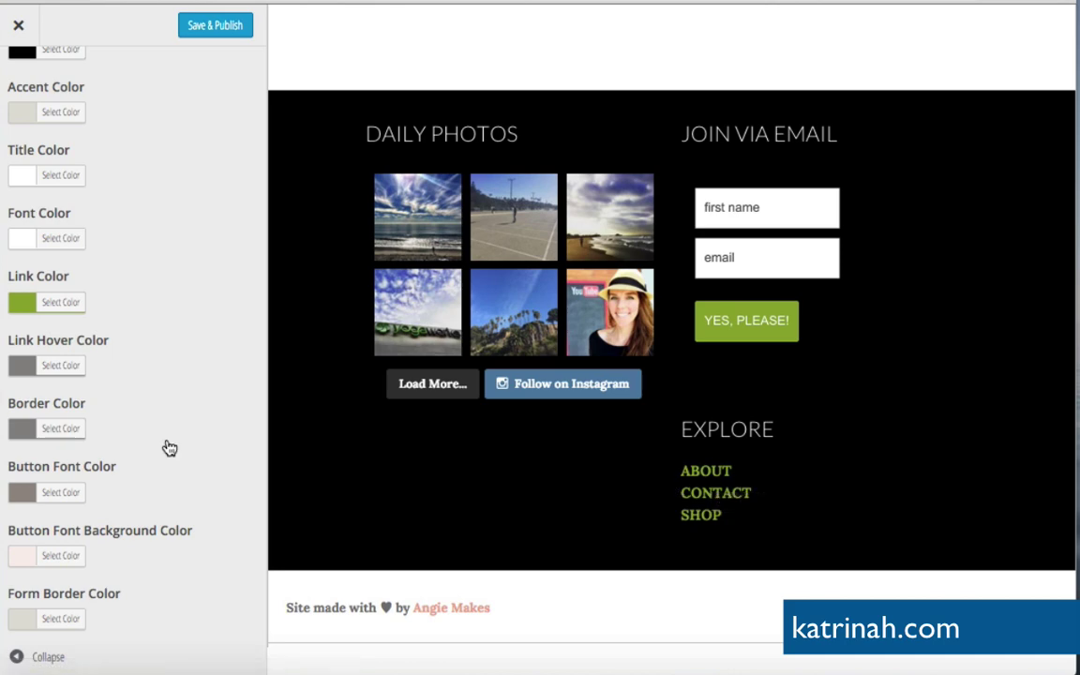
click(62, 367)
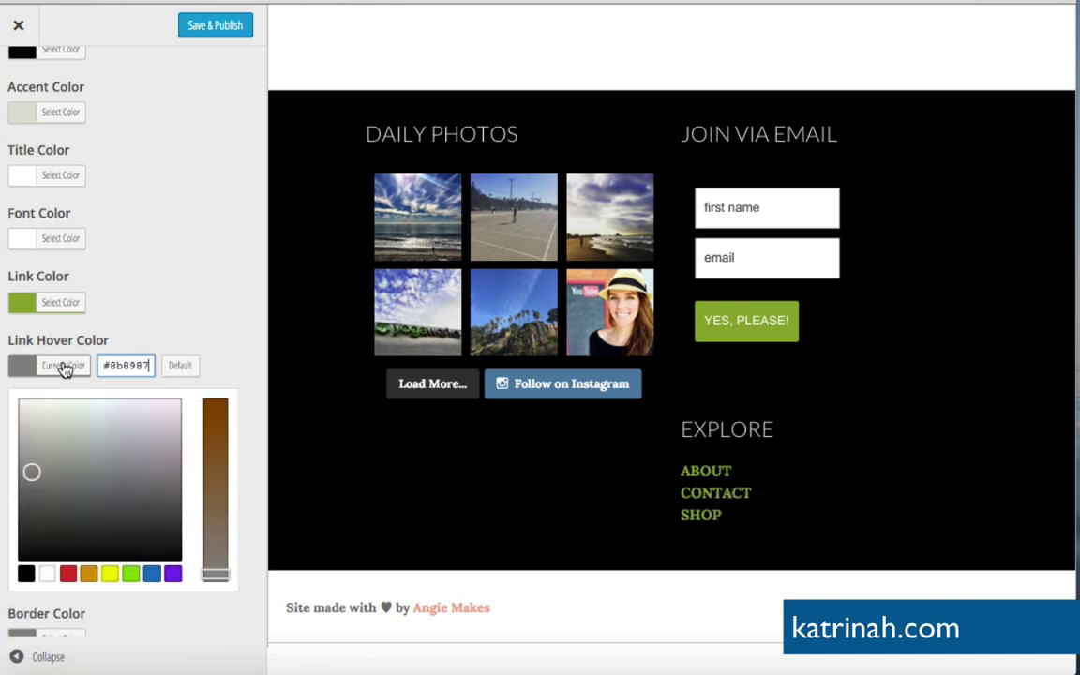
click(44, 574)
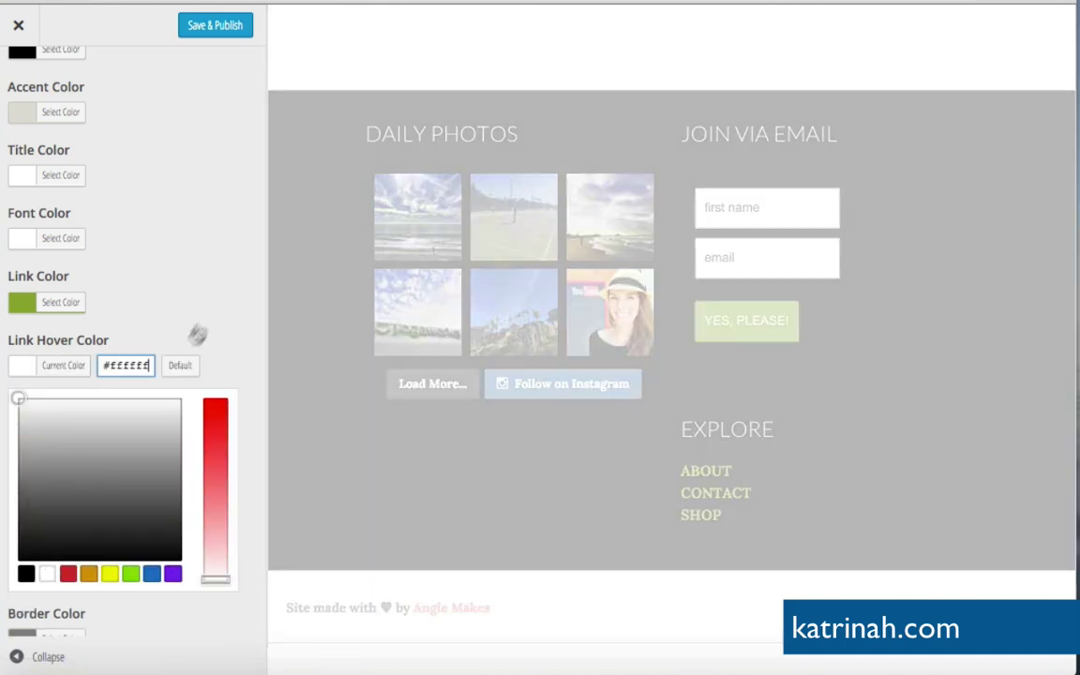
click(183, 302)
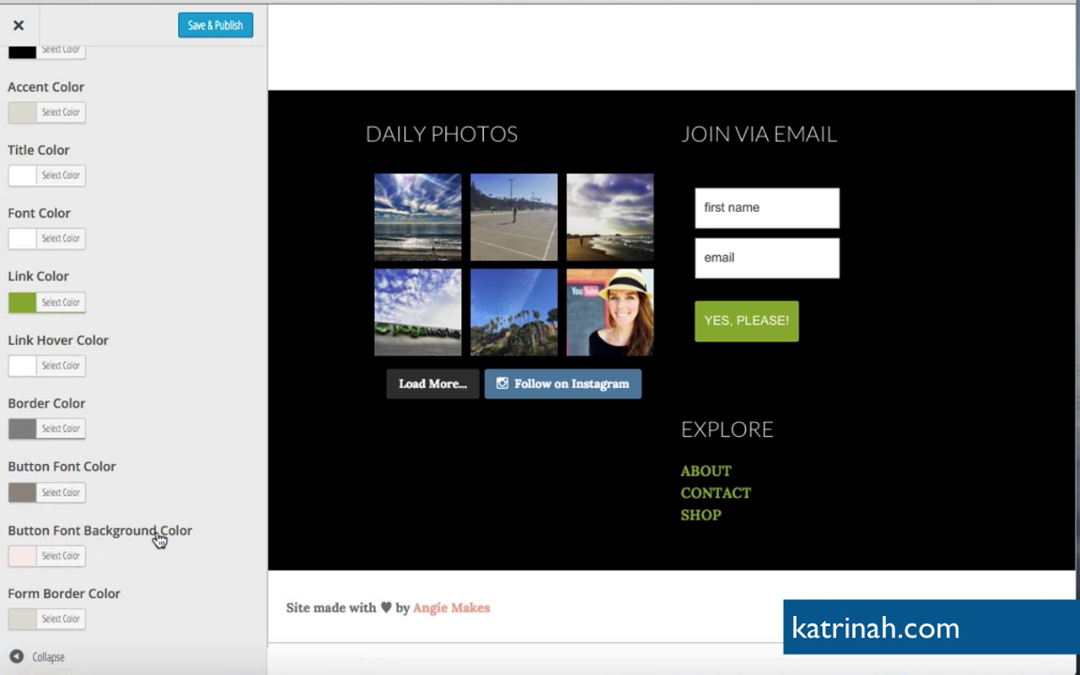
- Make footer button backgrounds green, button text white, and the border colour white
scroll(178, 451, down, 2)
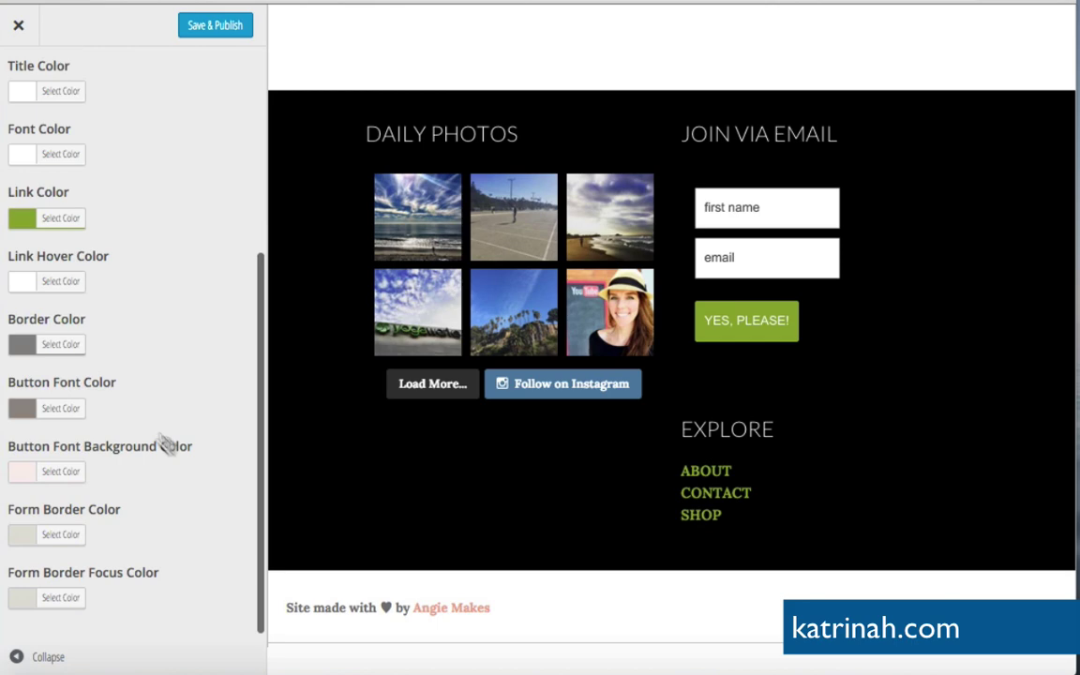
click(66, 475)
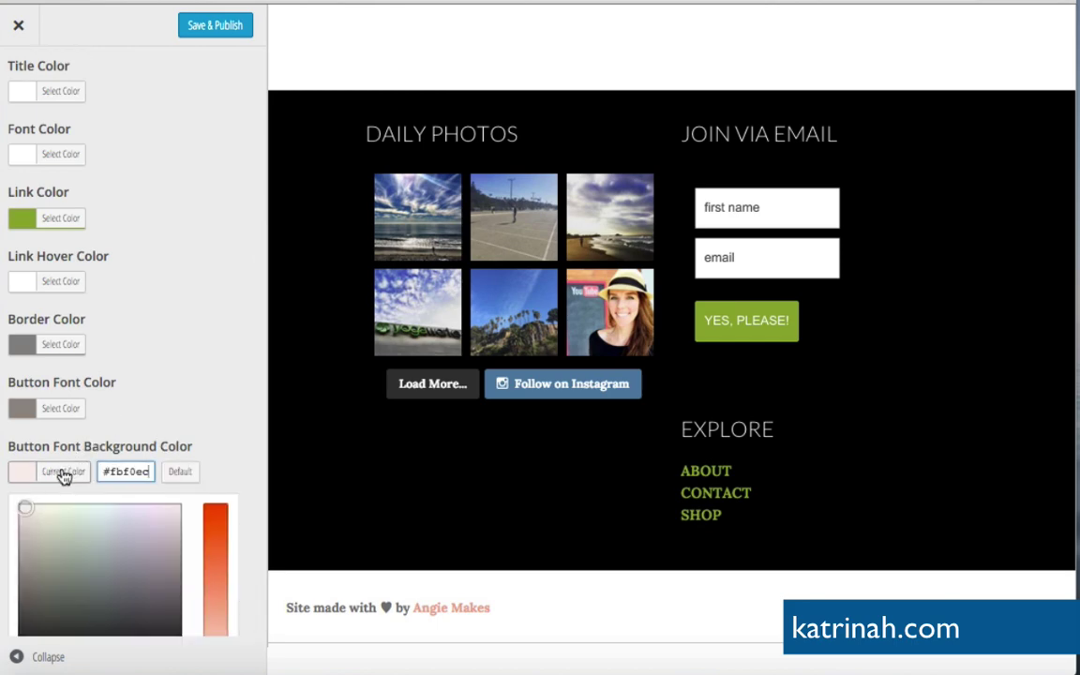
text(#8caa45)
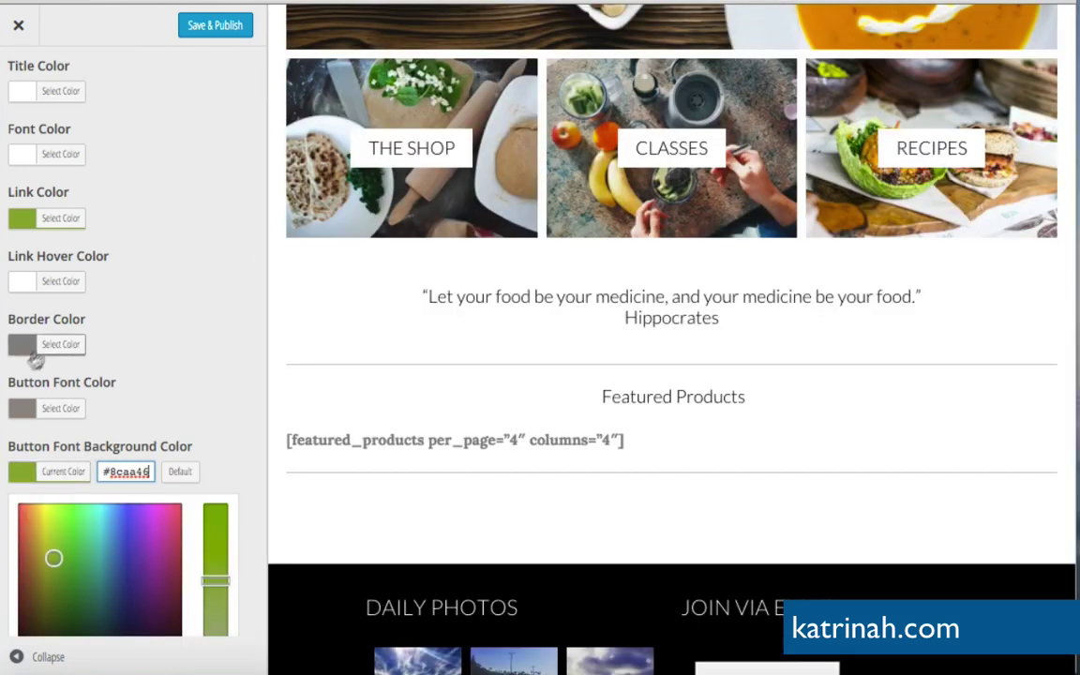
click(68, 410)
click(48, 617)
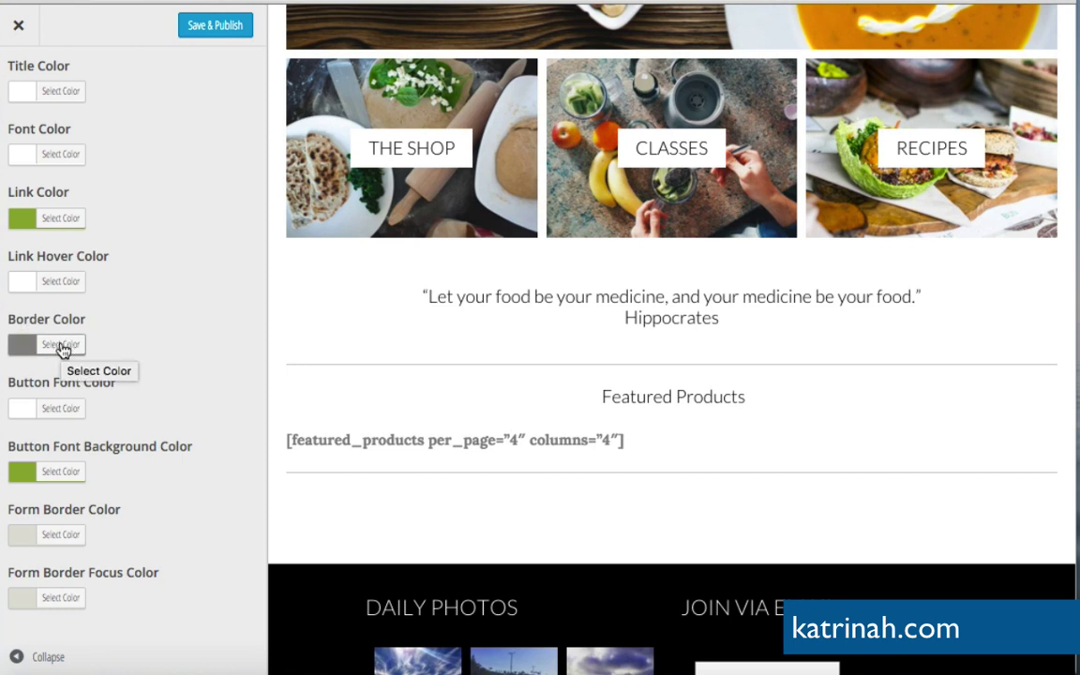
click(60, 345)
click(47, 552)
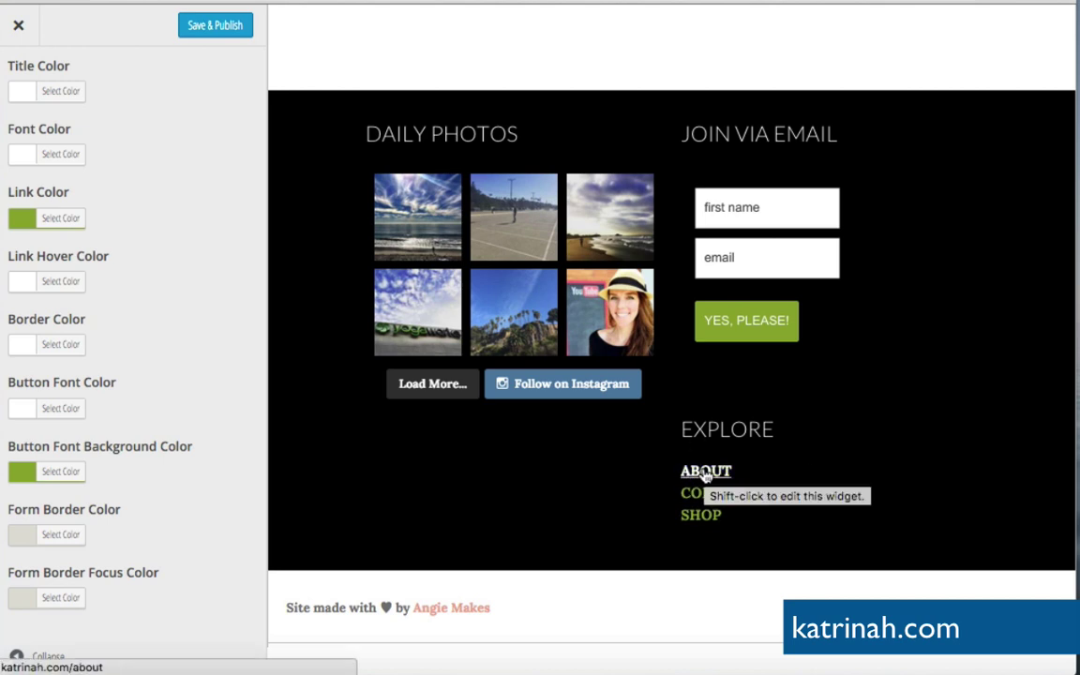
- Change the footer widget link colour to white and publish it
click(60, 218)
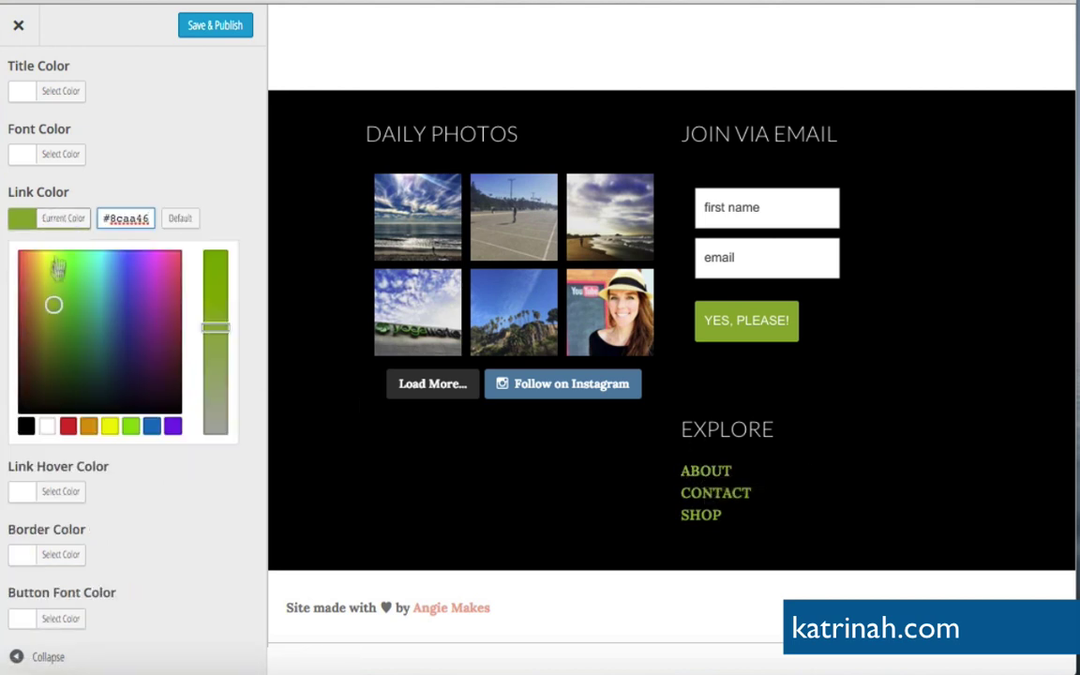
click(45, 427)
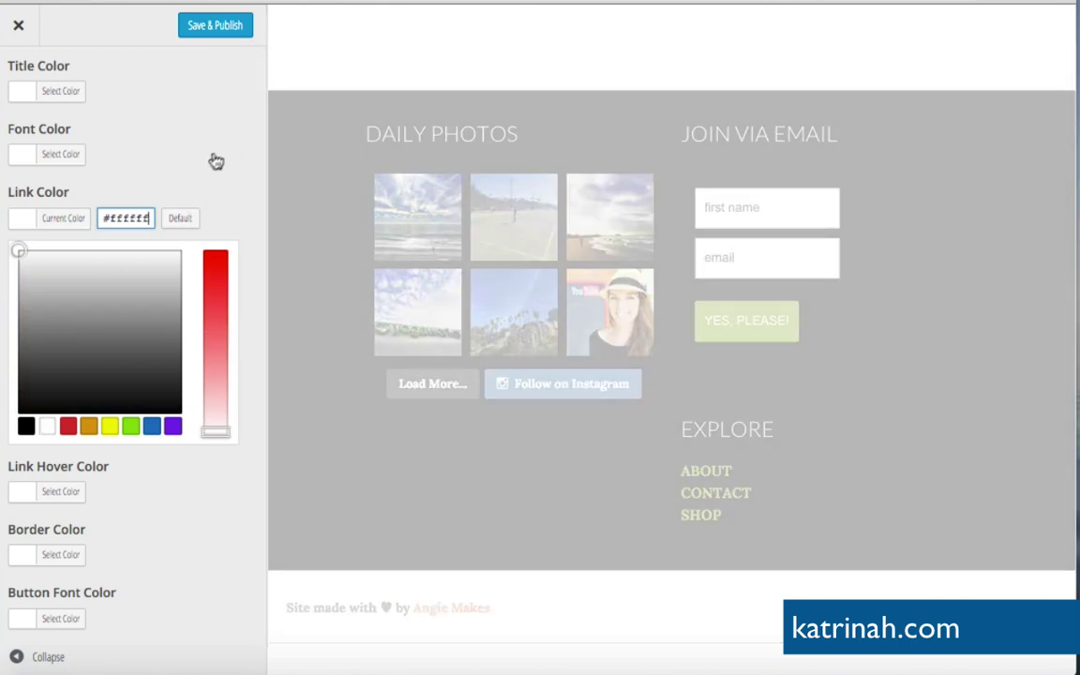
click(466, 458)
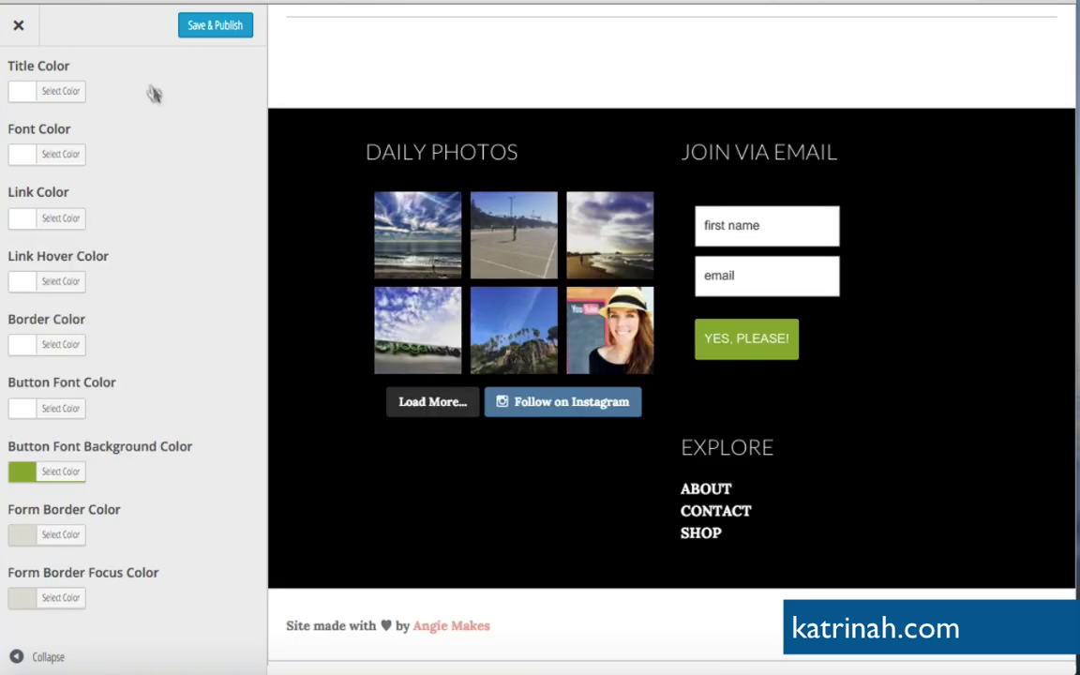
click(216, 28)
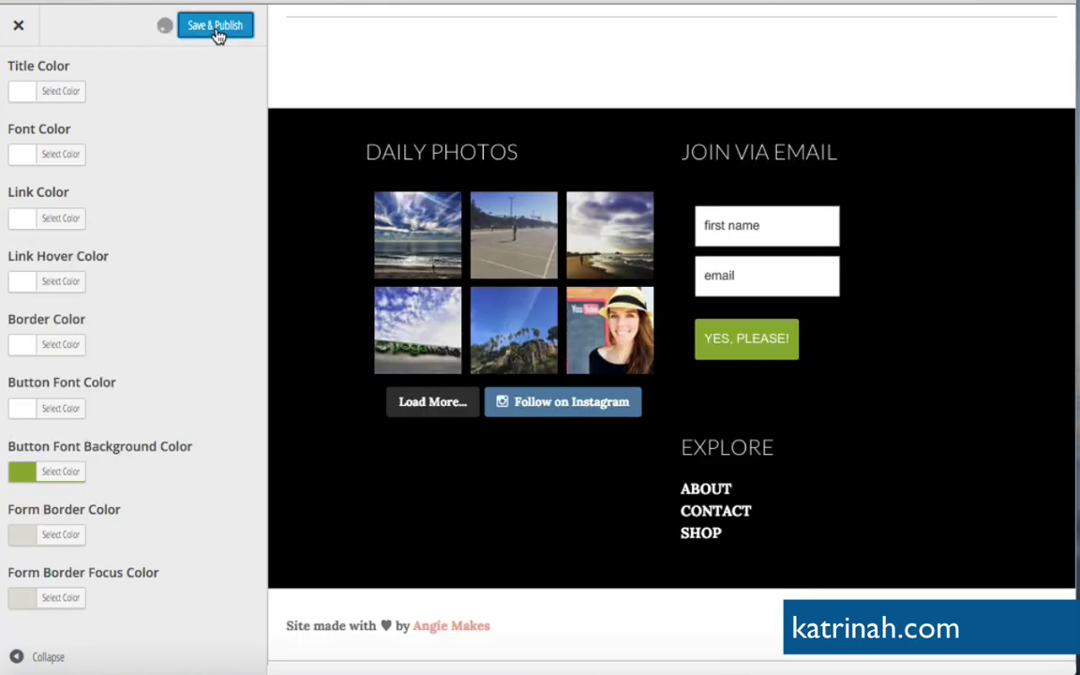
- Go back to the customizer sections and open Footer Site Info
scroll(160, 254, up, 5)
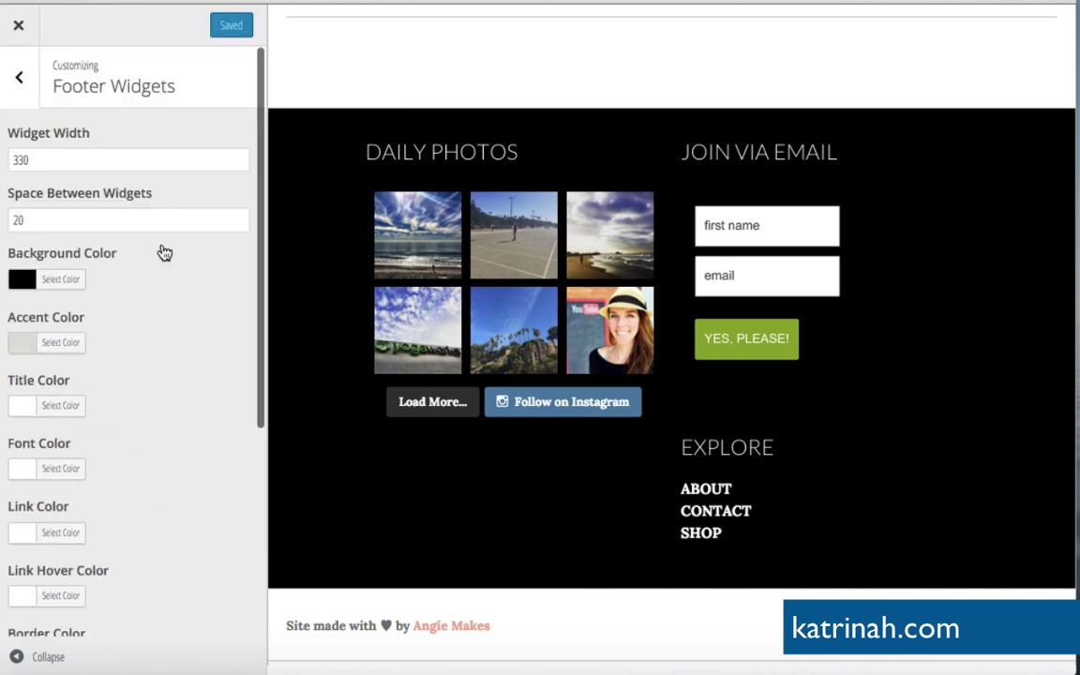
click(23, 82)
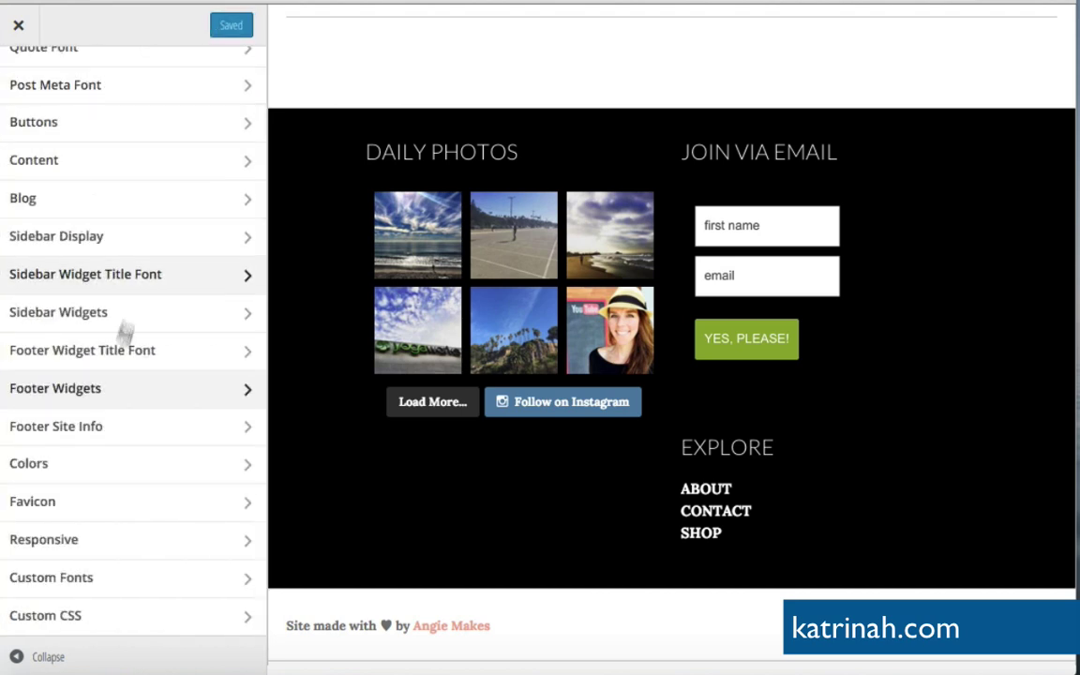
click(86, 429)
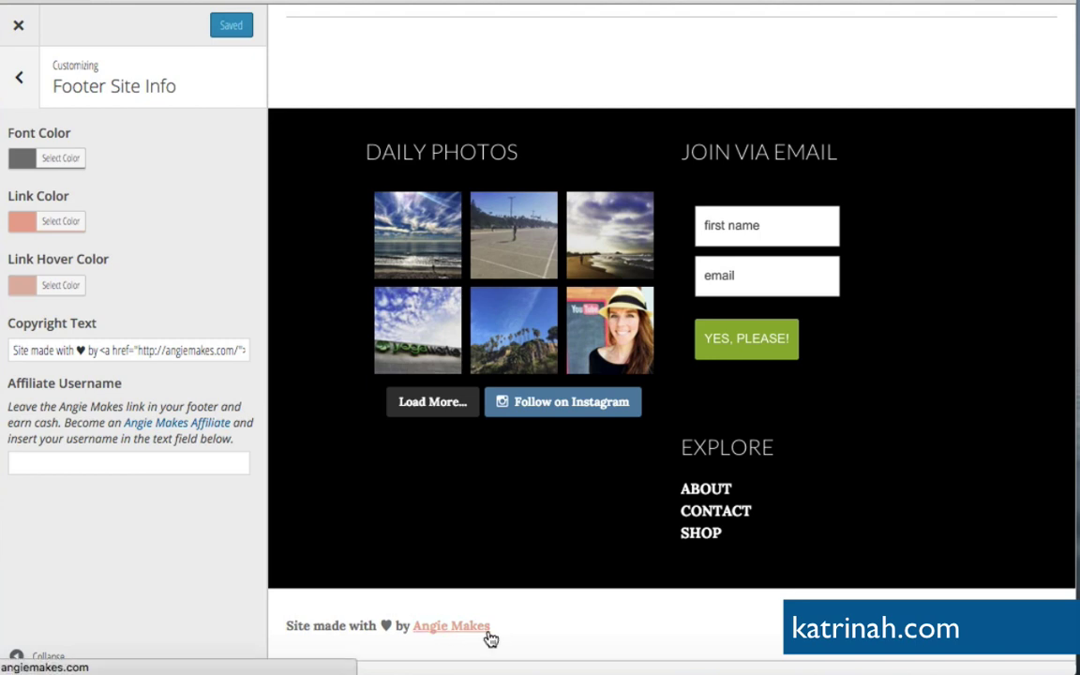
- Set the footer link colour to grey #777777
click(70, 161)
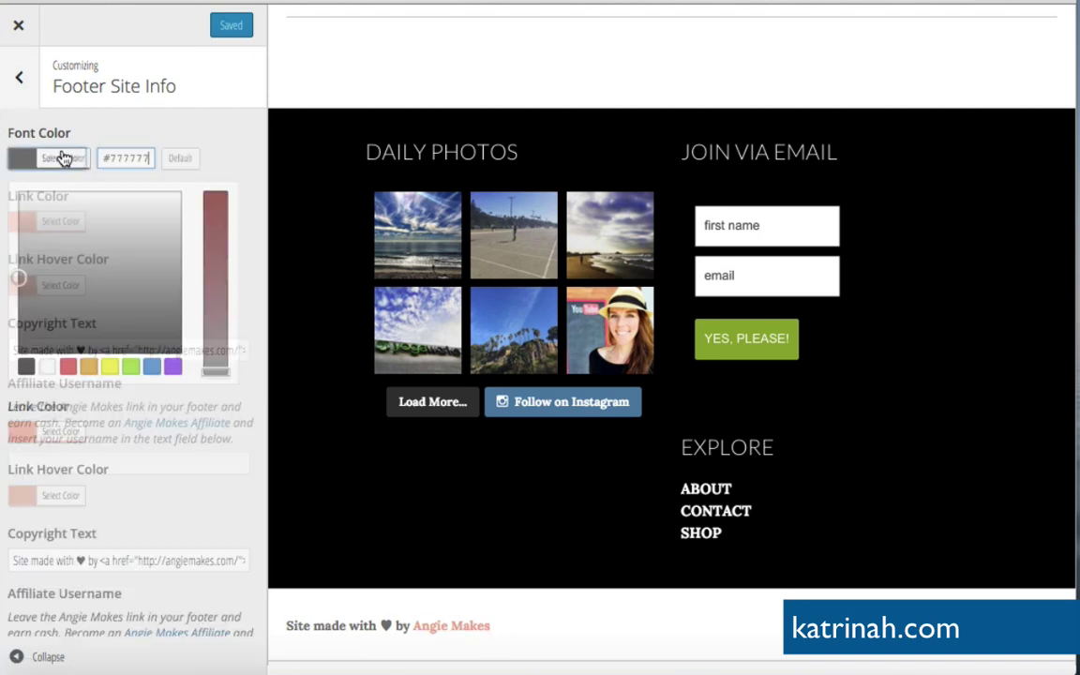
click(231, 153)
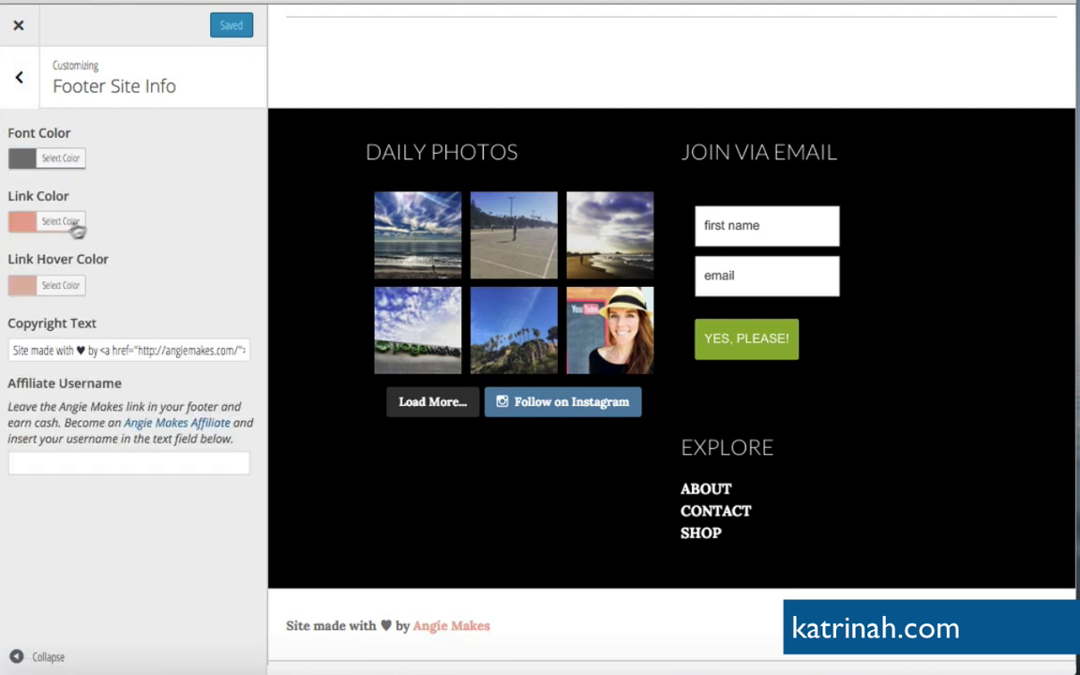
click(61, 221)
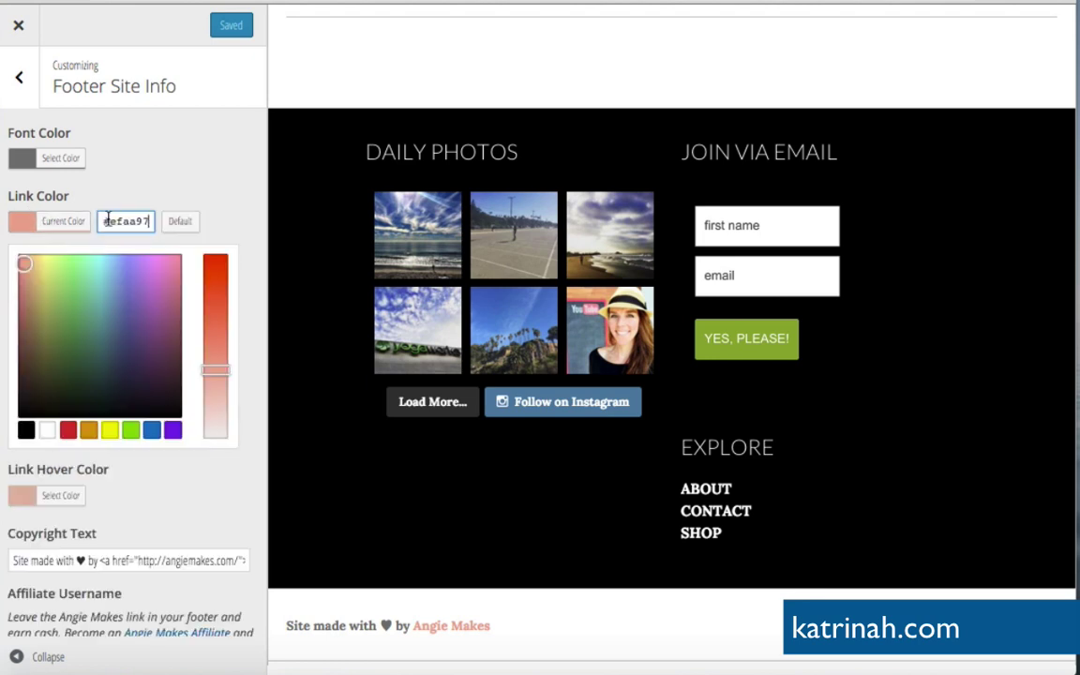
drag(107, 221, 178, 227)
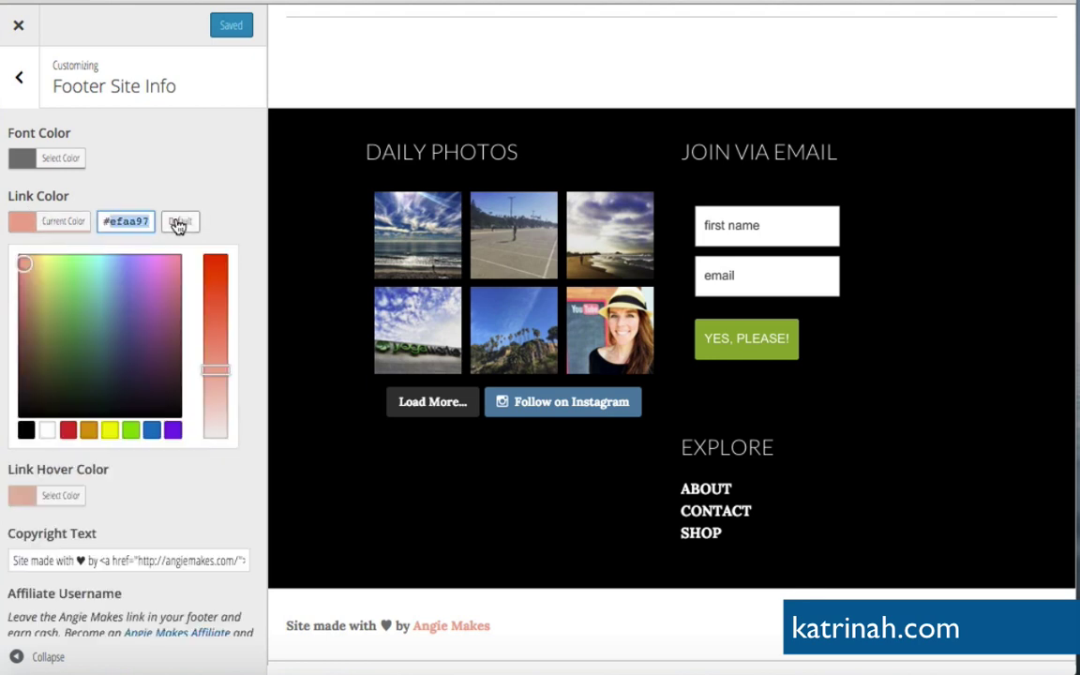
text(#777777)
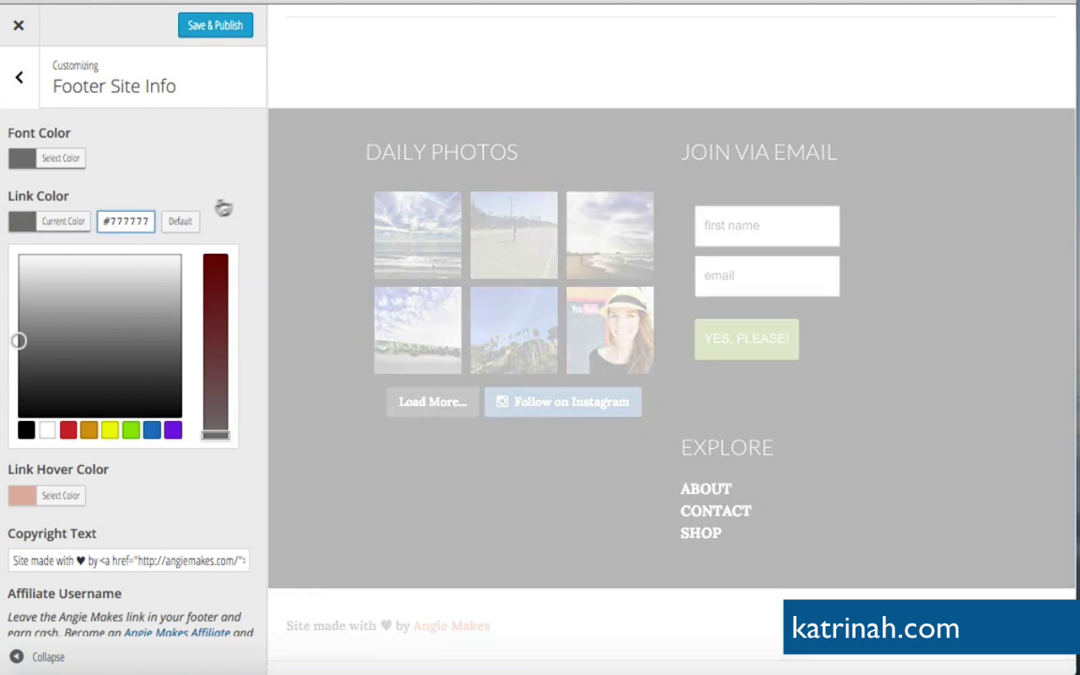
click(222, 208)
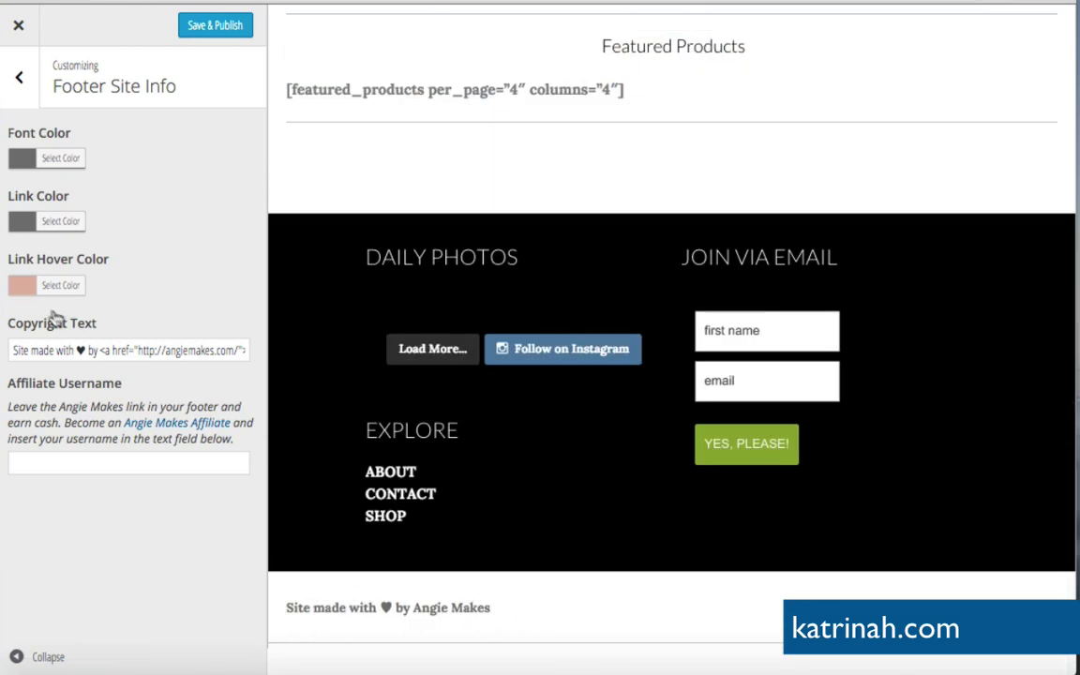
- Paste in a green hex code as the footer link hover colour
click(71, 285)
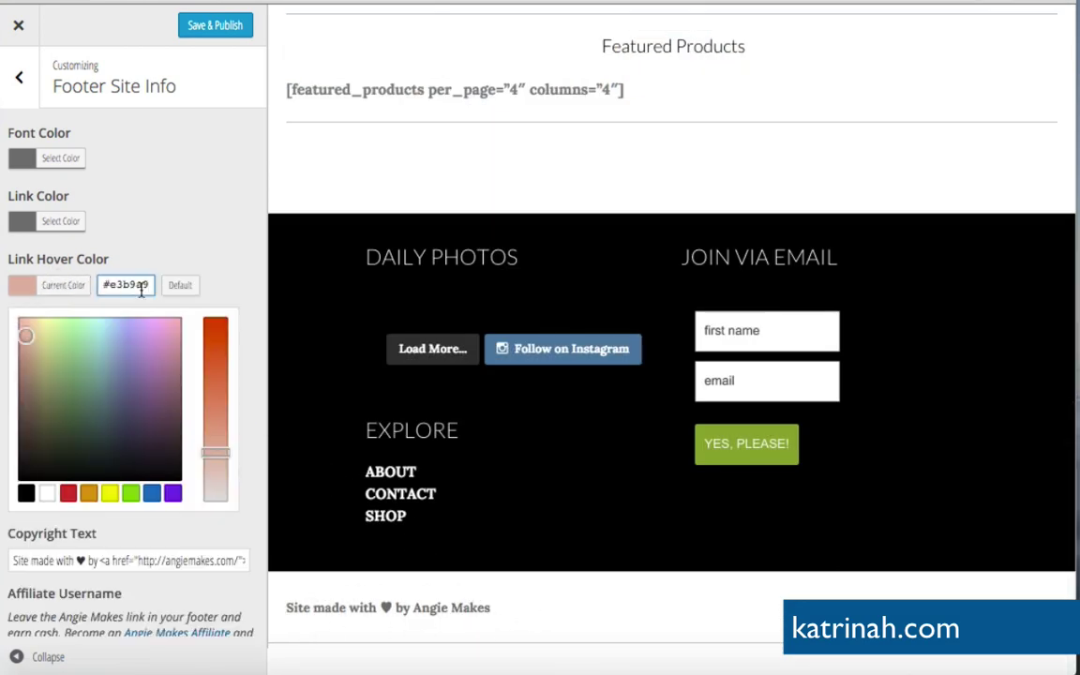
key(ctrl+v)
click(169, 233)
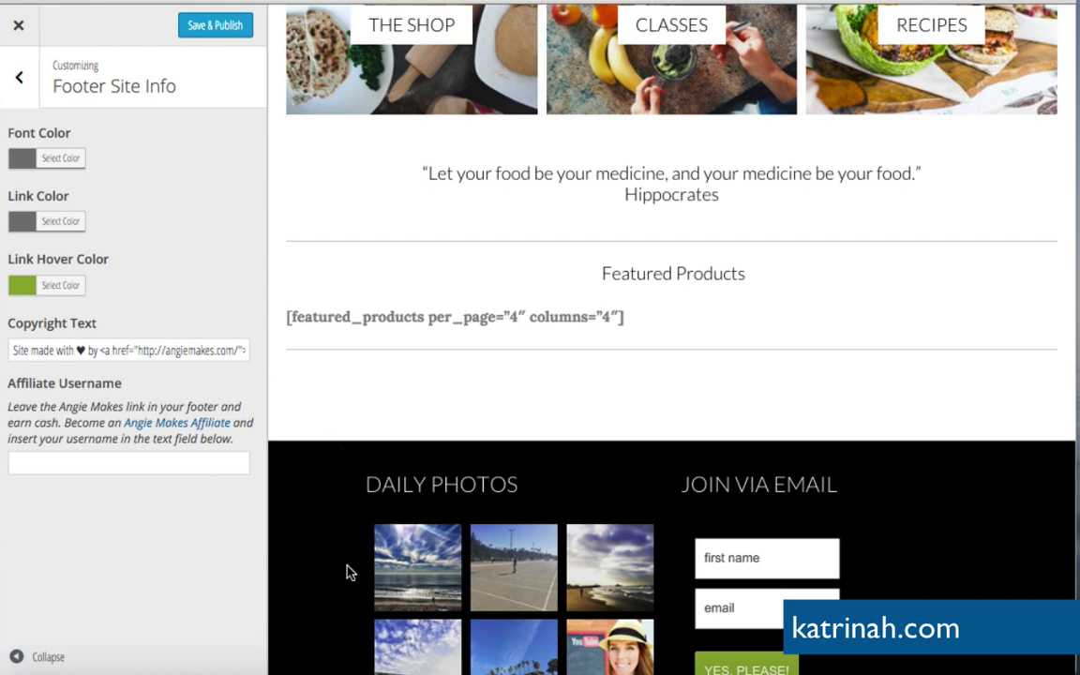
scroll(347, 567, down, 5)
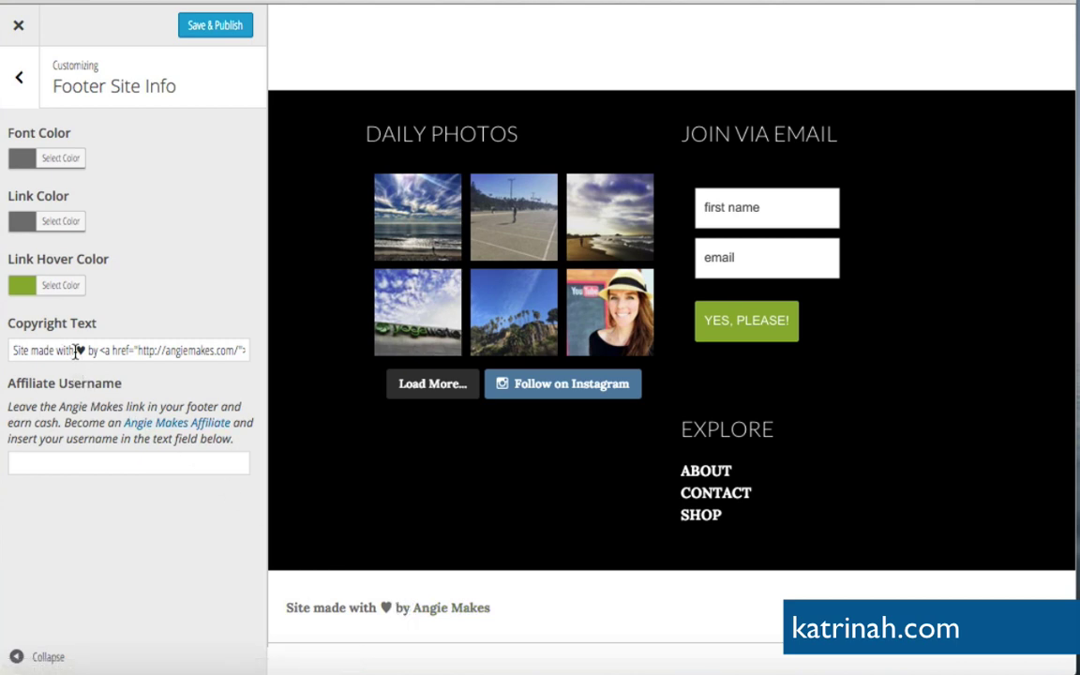
- Replace 'Site made with' with 'Copyright 2015', delete 'by', and save and publish
drag(74, 351, 2, 350)
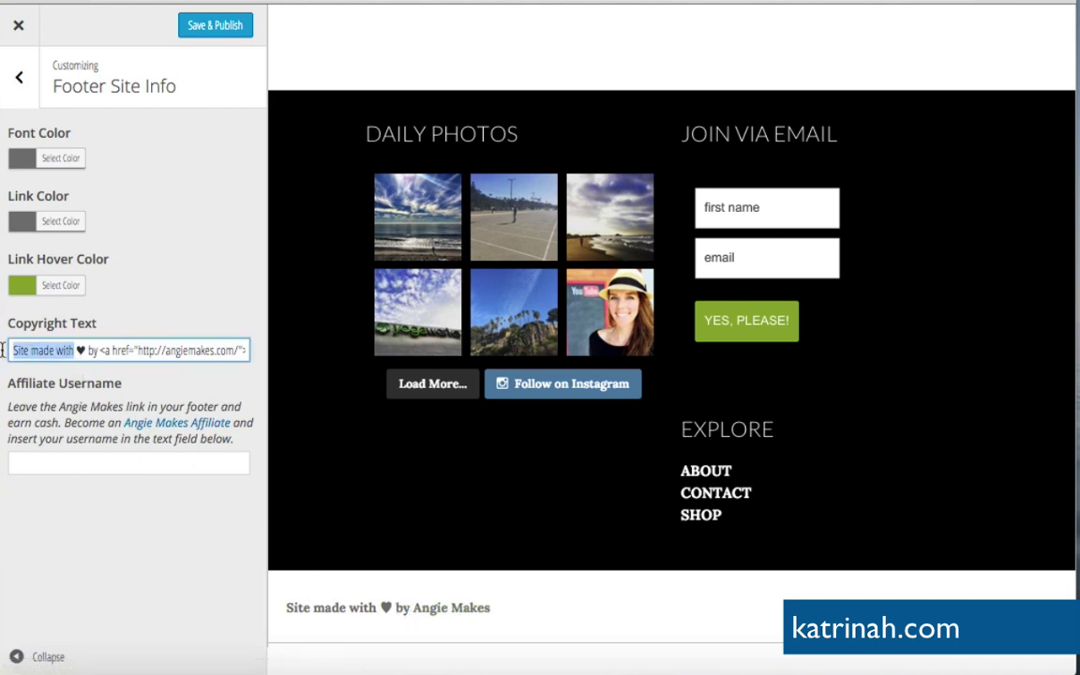
text(Copyright 2015)
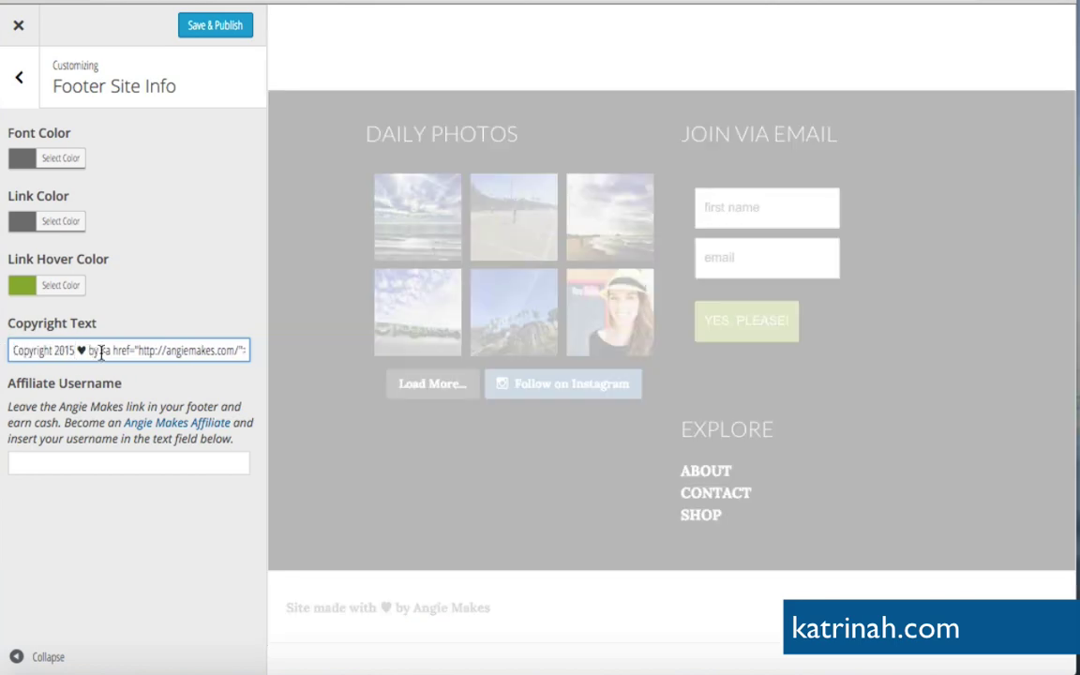
double_click(95, 351)
key(BackSpace)
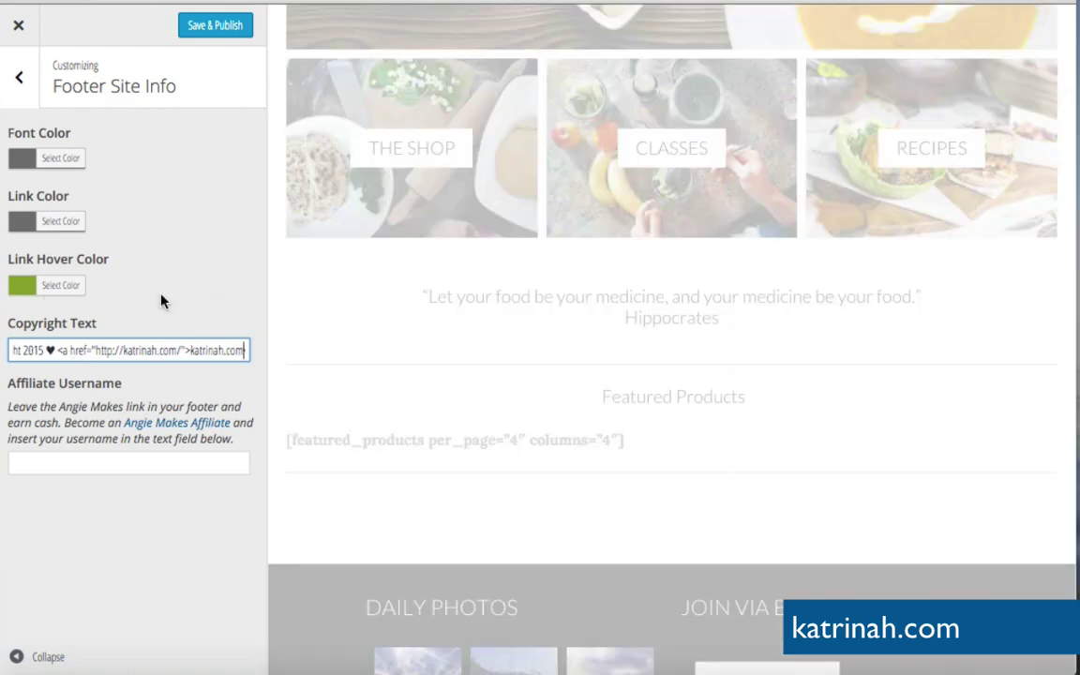
click(210, 27)
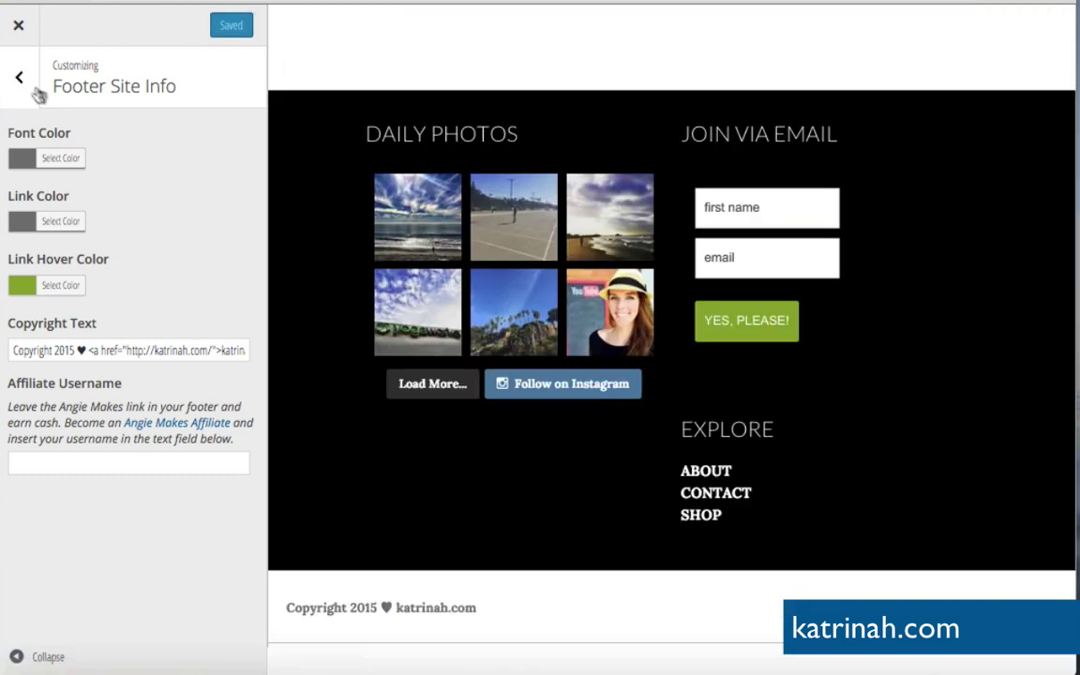
click(18, 79)
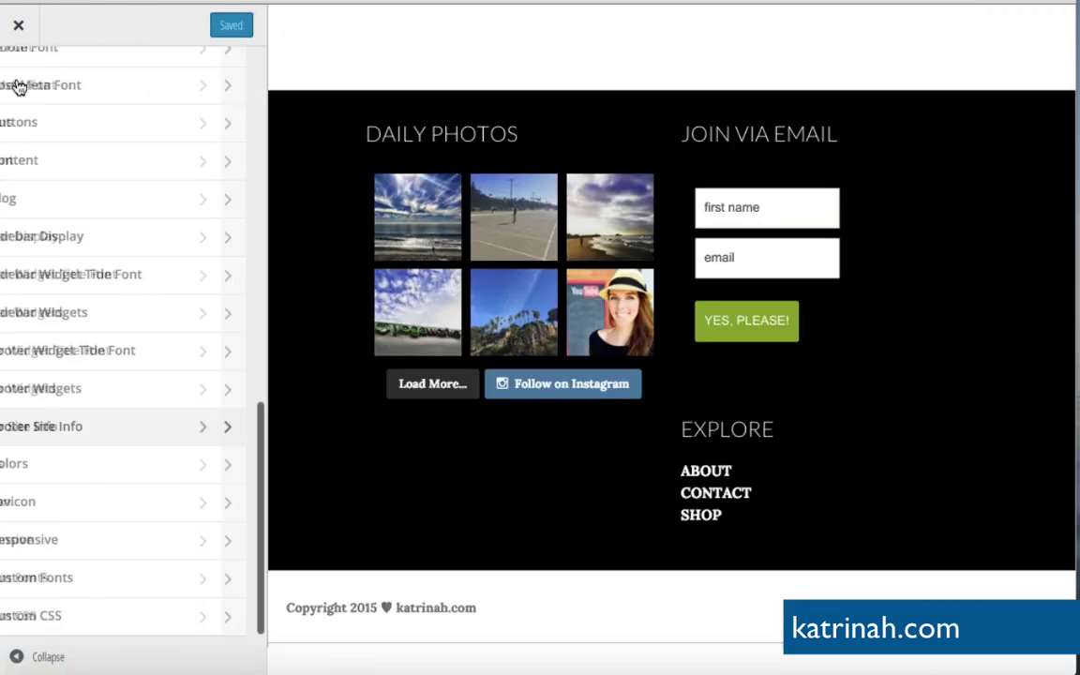
- In Colors, set the Inverse colour to green #8caa46
click(145, 477)
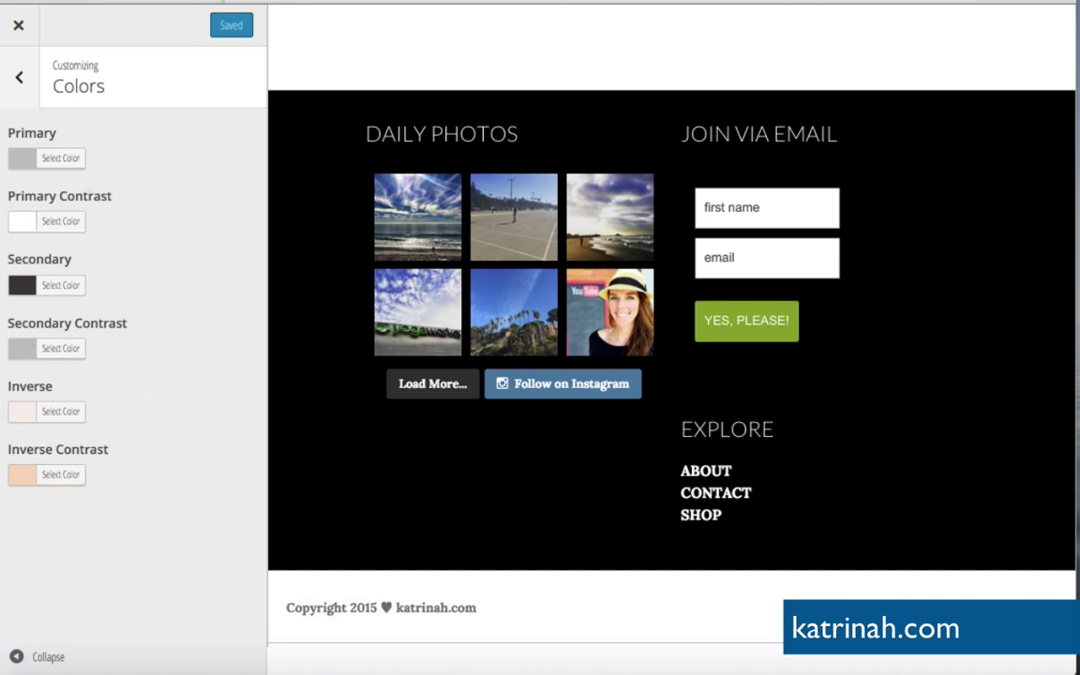
click(61, 413)
key(Tab)
text(#8caa46)
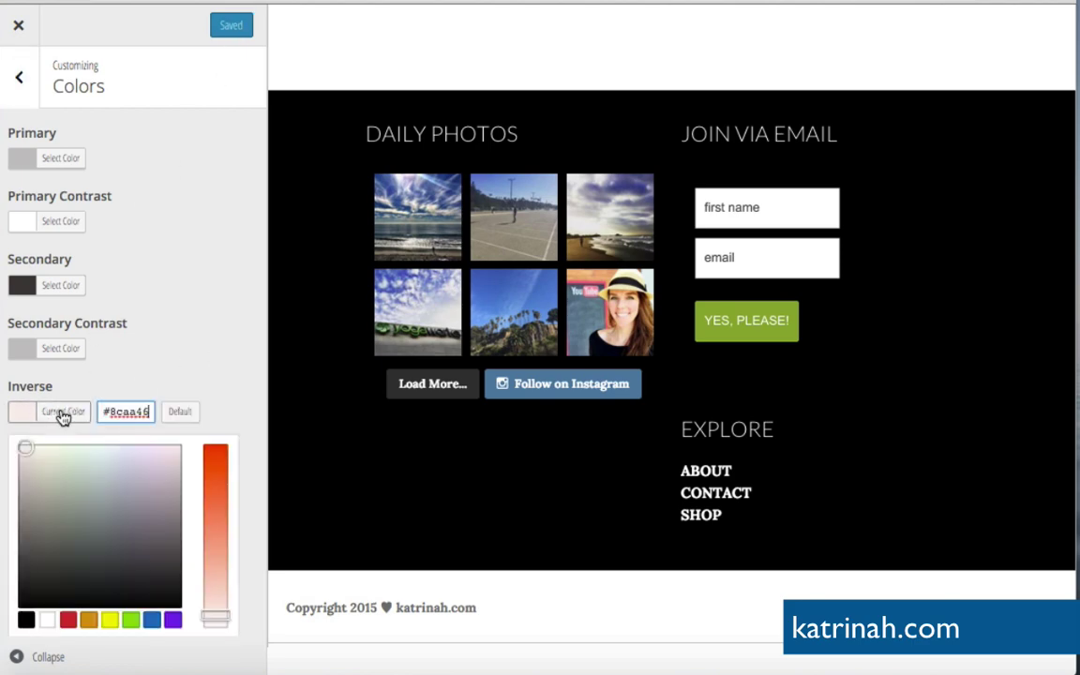
click(162, 376)
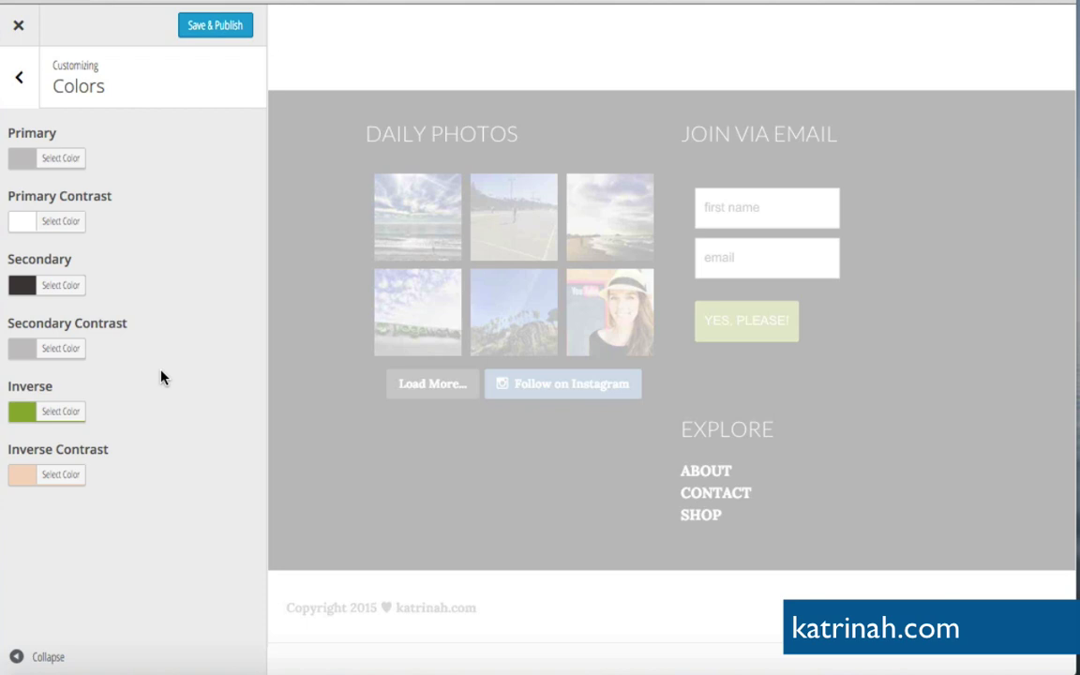
- Set Inverse Contrast to white and save and publish the colour changes
click(63, 477)
click(48, 597)
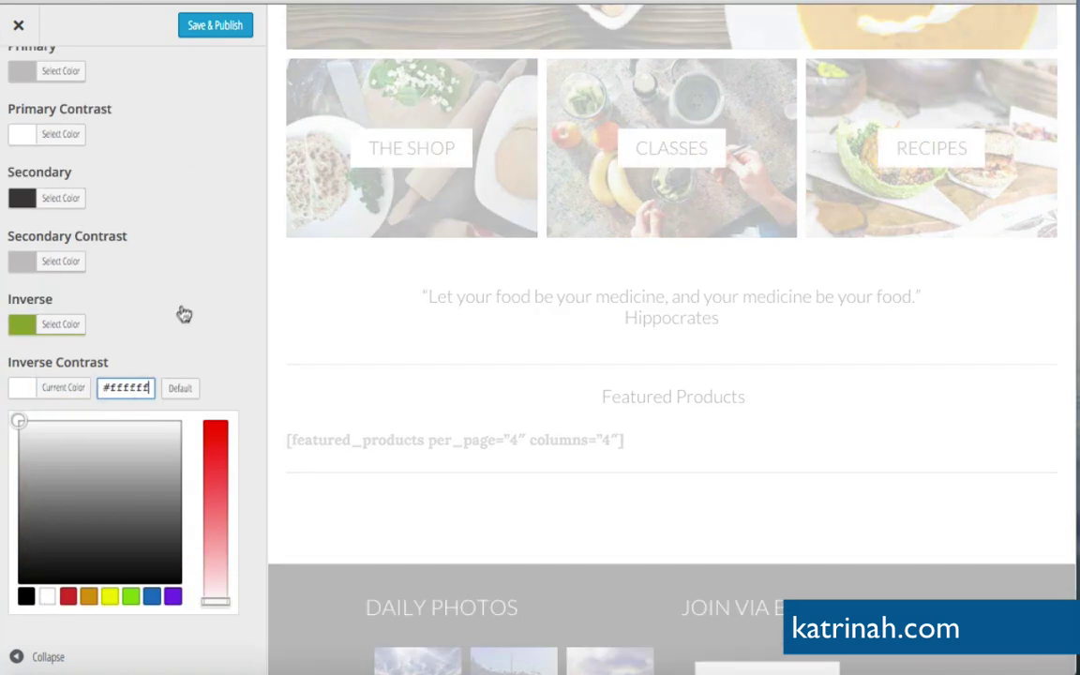
click(219, 27)
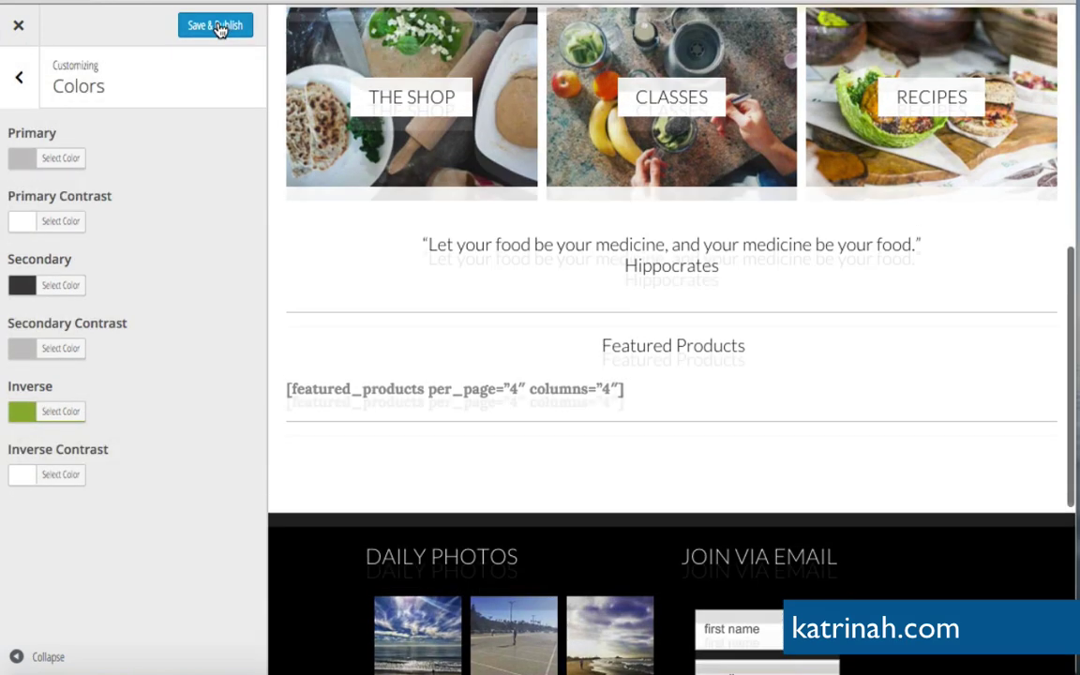
click(219, 28)
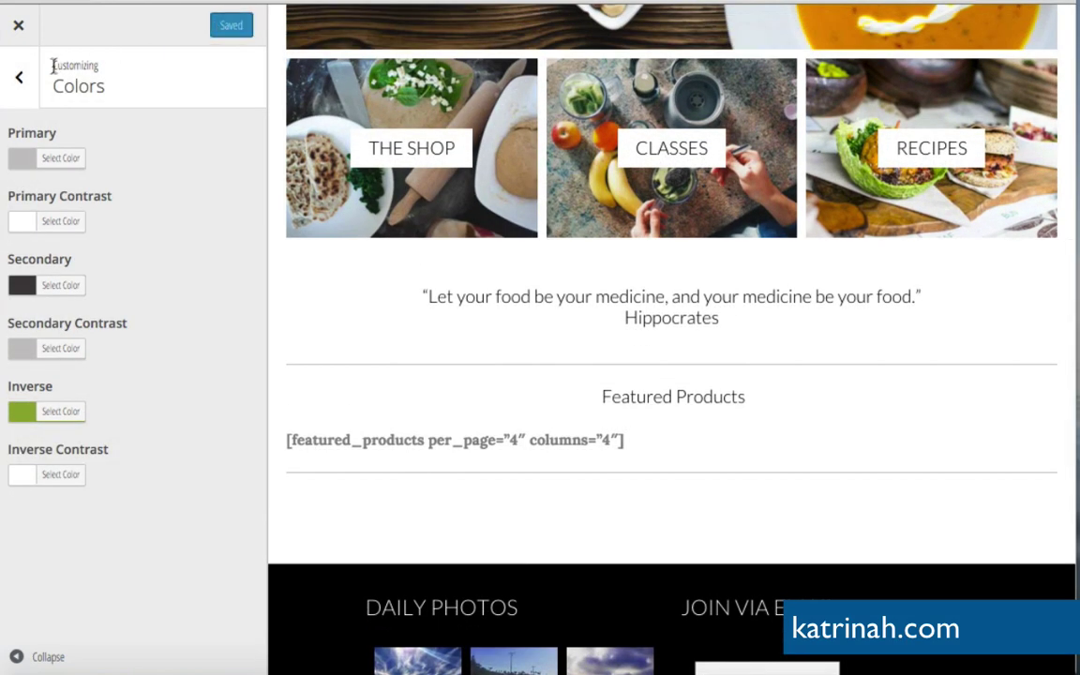
click(21, 78)
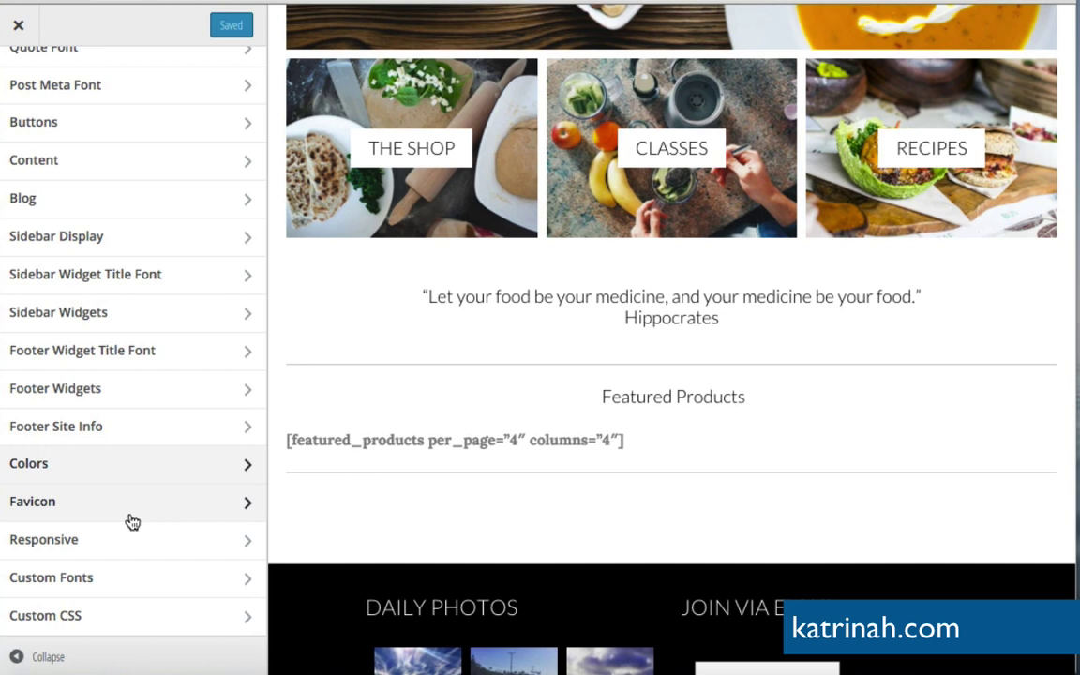
- Look through the Favicon, Responsive and Custom Fonts customizer panels
click(131, 507)
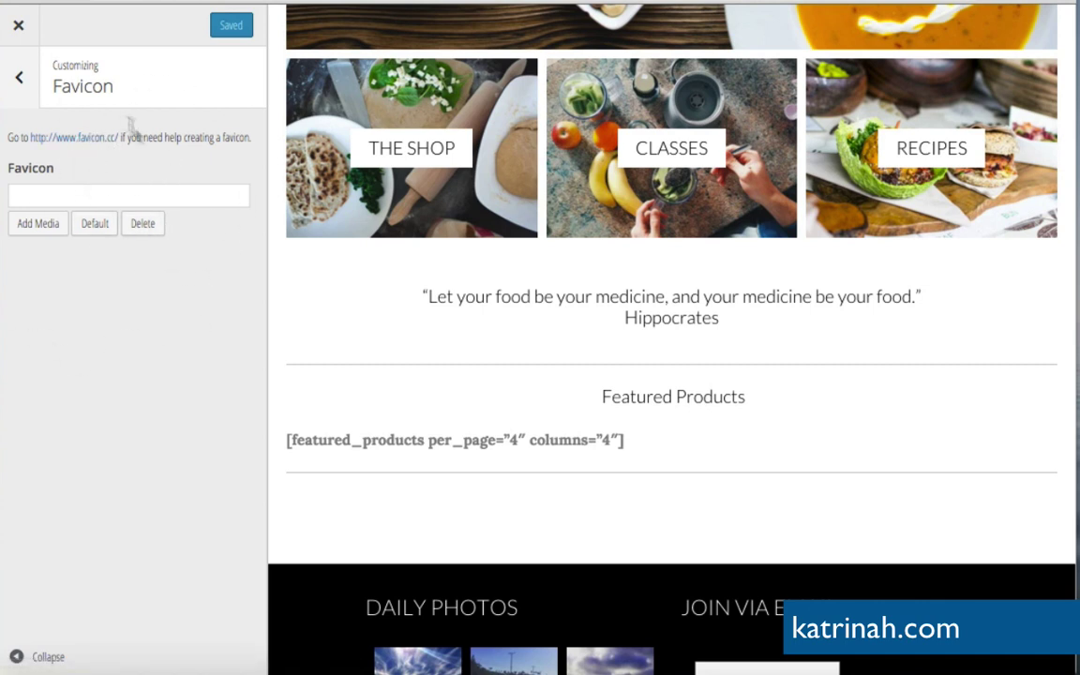
click(19, 79)
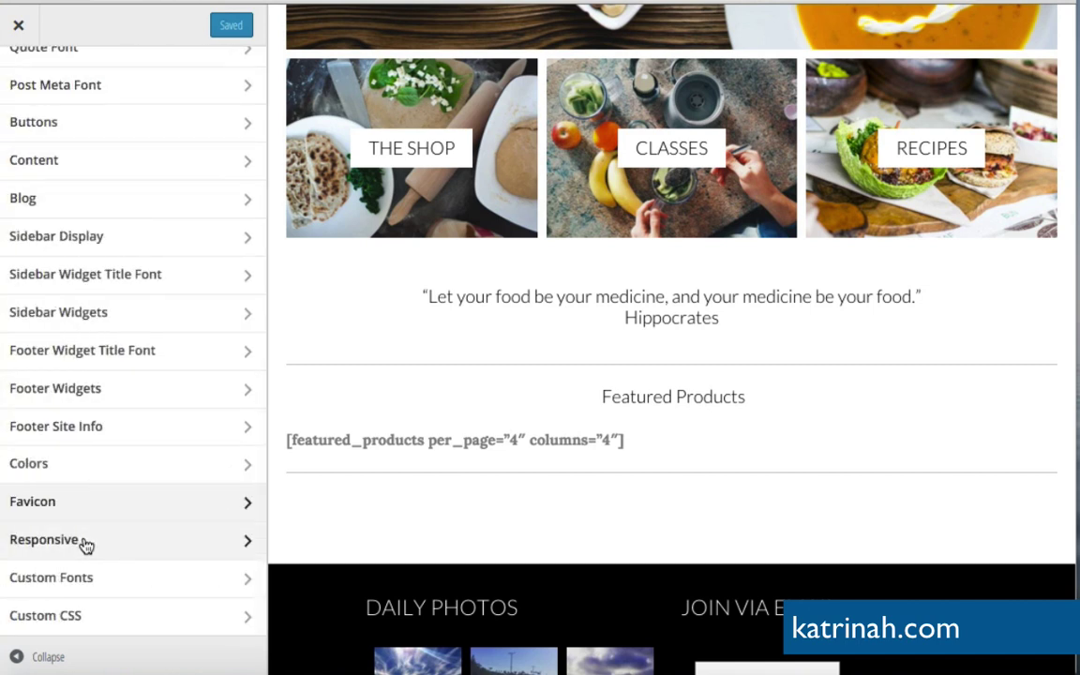
click(85, 542)
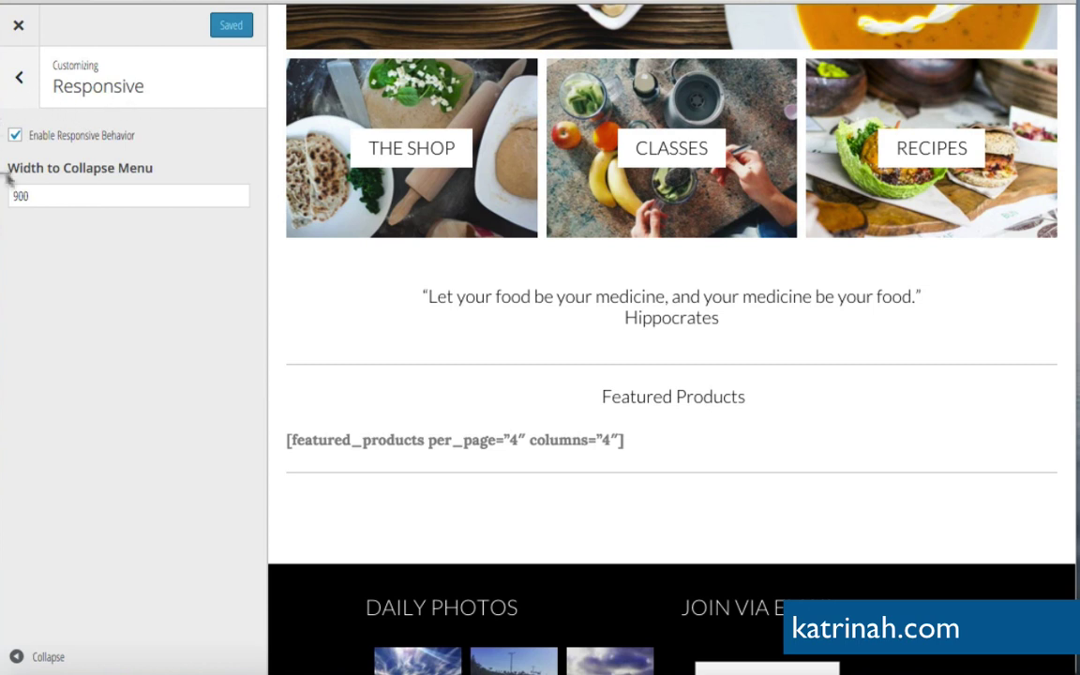
click(19, 83)
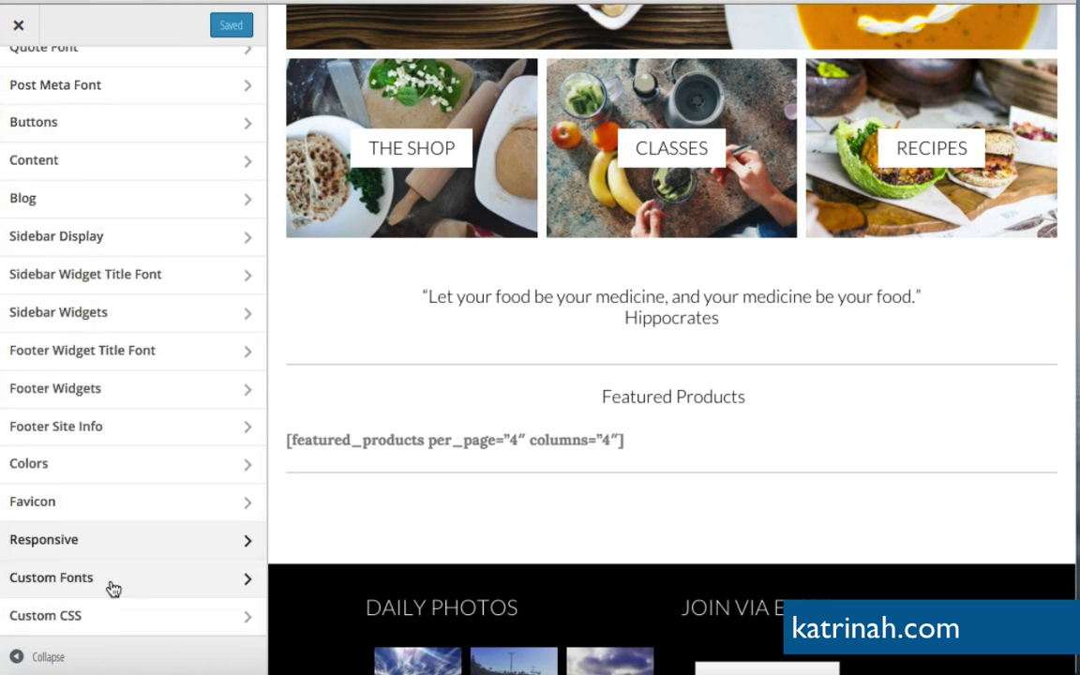
click(113, 588)
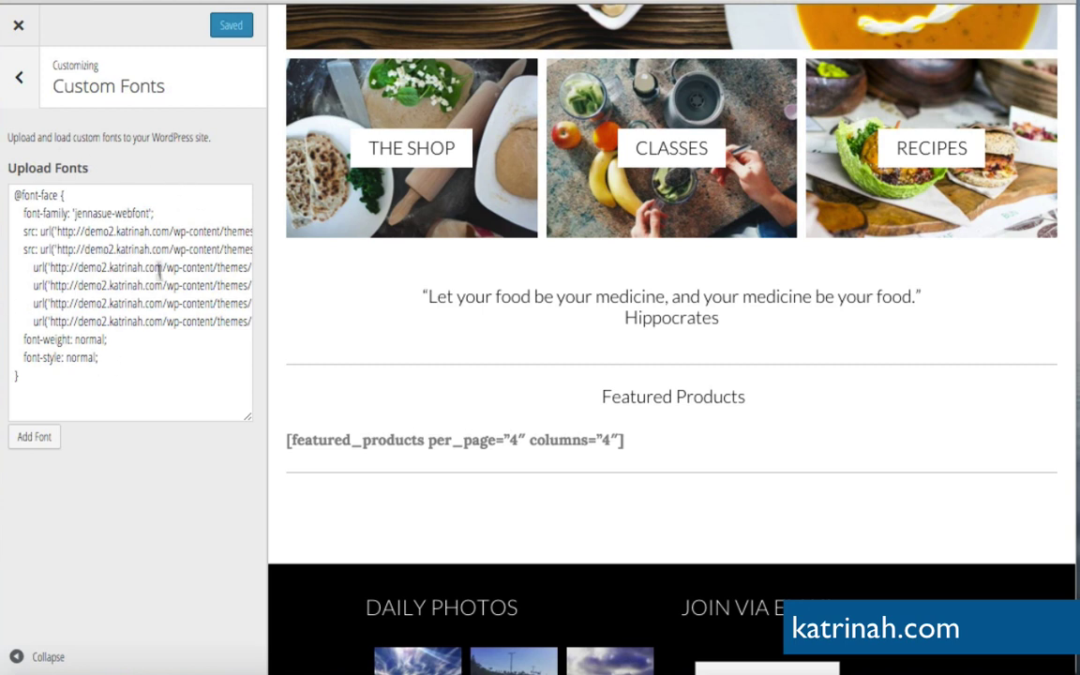
click(17, 79)
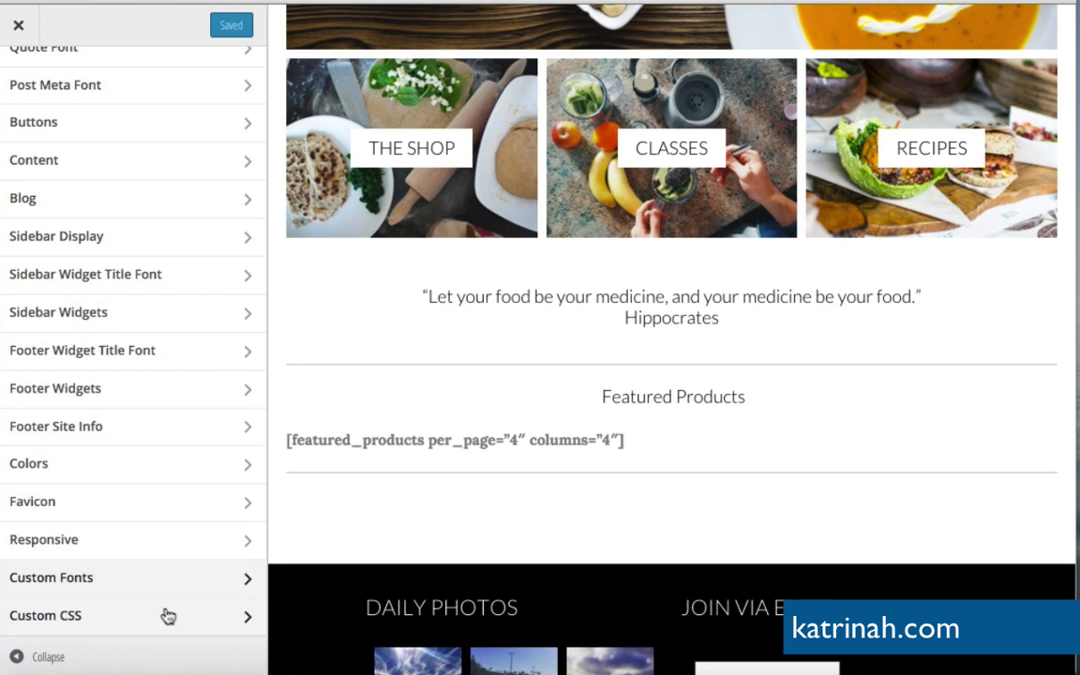
- View the empty Custom CSS panel, then exit the Customizer to the Dashboard
click(114, 616)
click(85, 624)
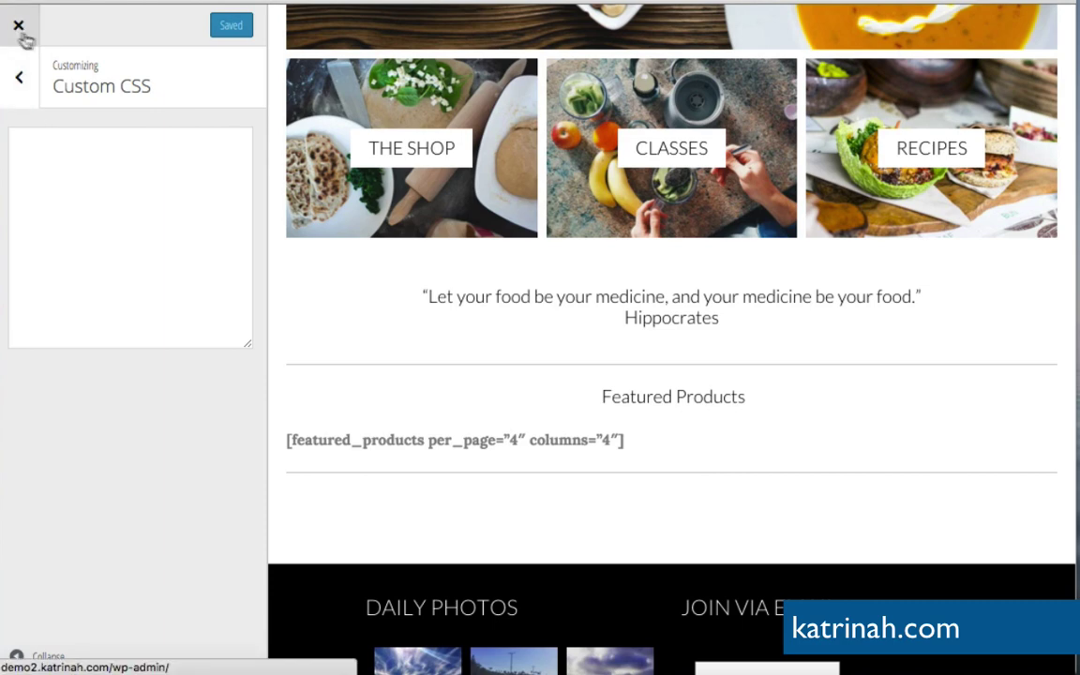
click(19, 31)
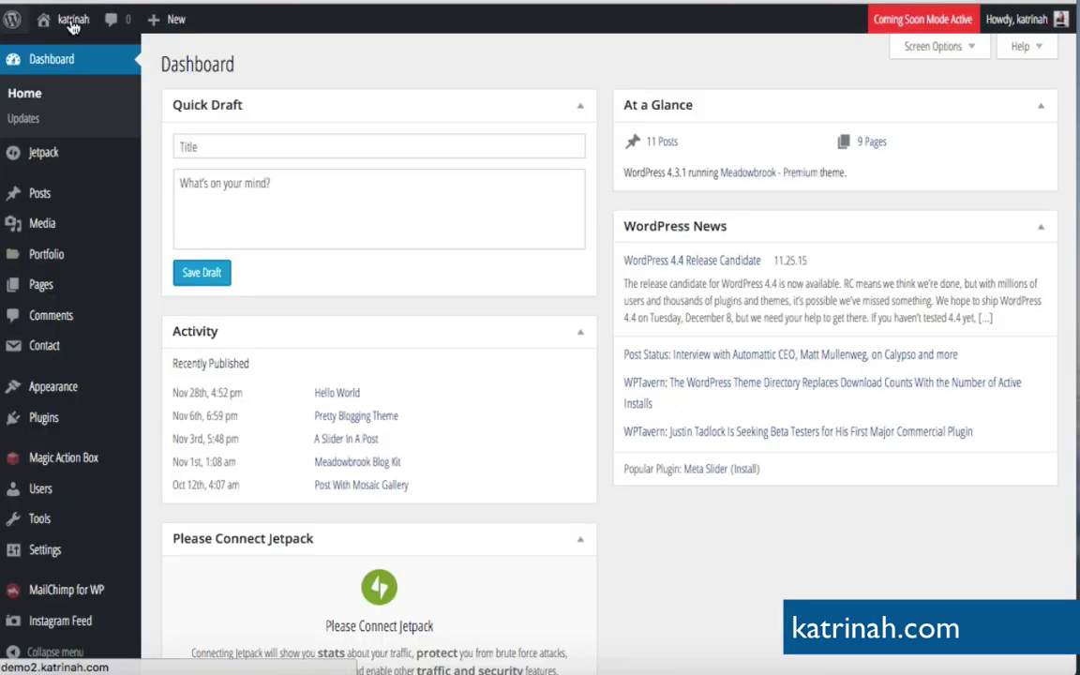
- Visit the live site's front page and scroll down to Featured Products
mouse_move(72, 27)
click(69, 56)
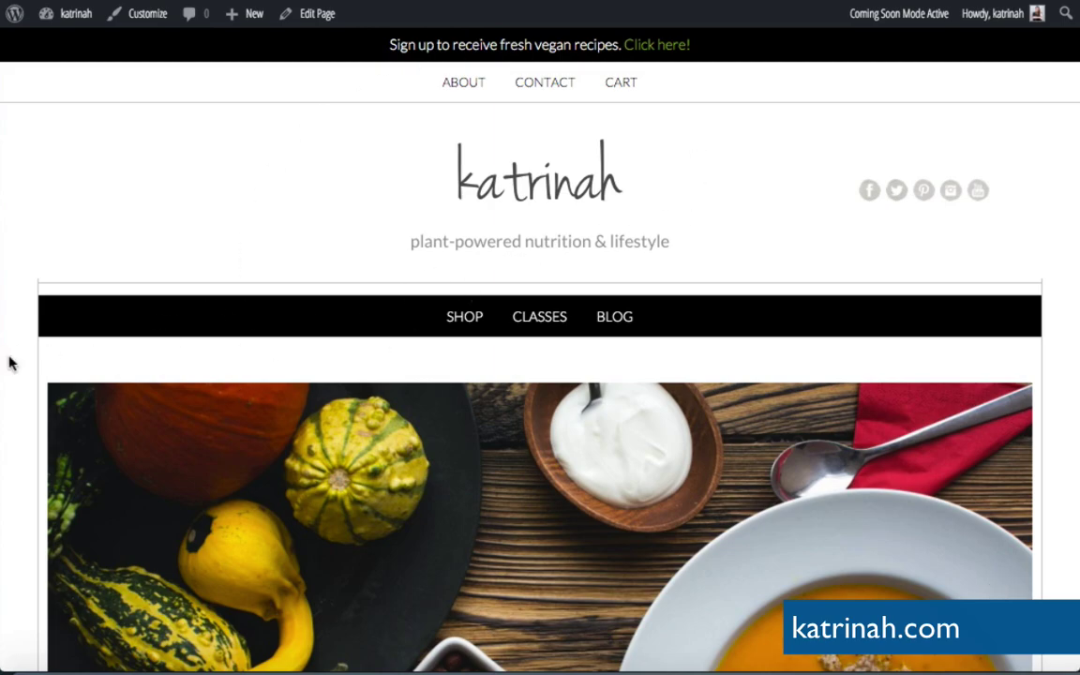
scroll(20, 352, down, 10)
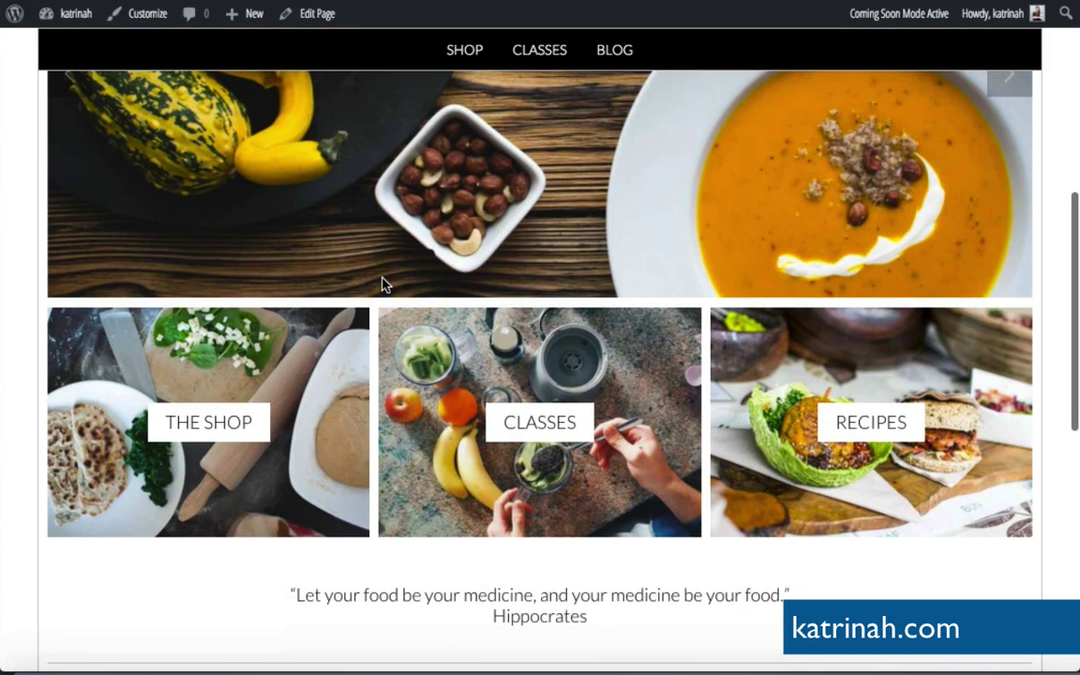
scroll(614, 440, down, 3)
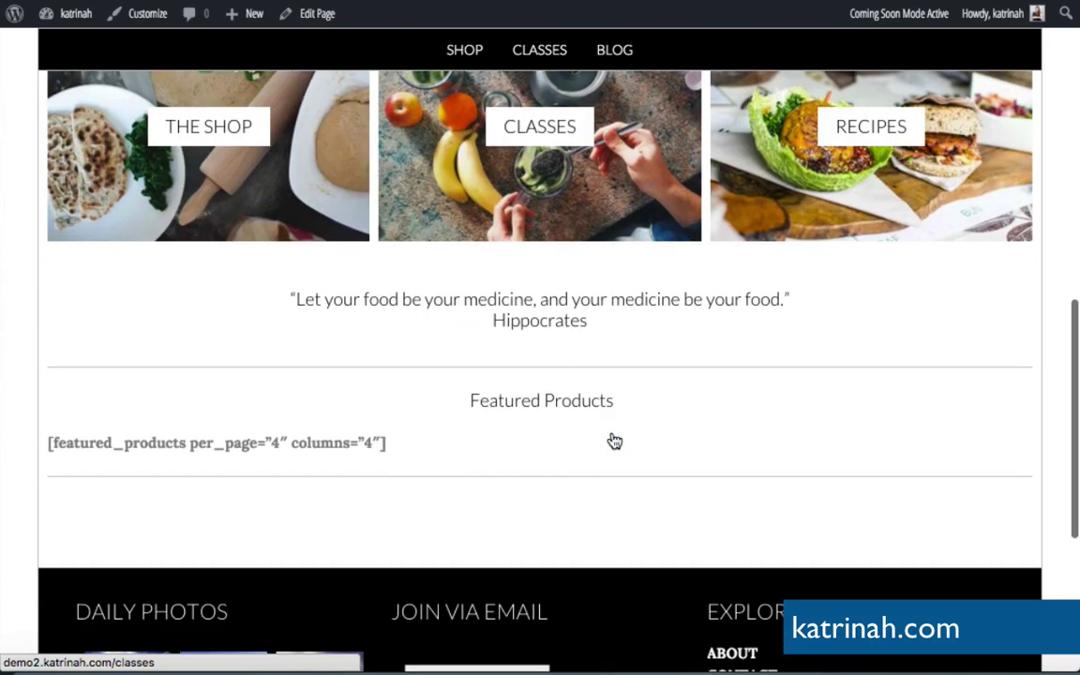
scroll(614, 441, down, 3)
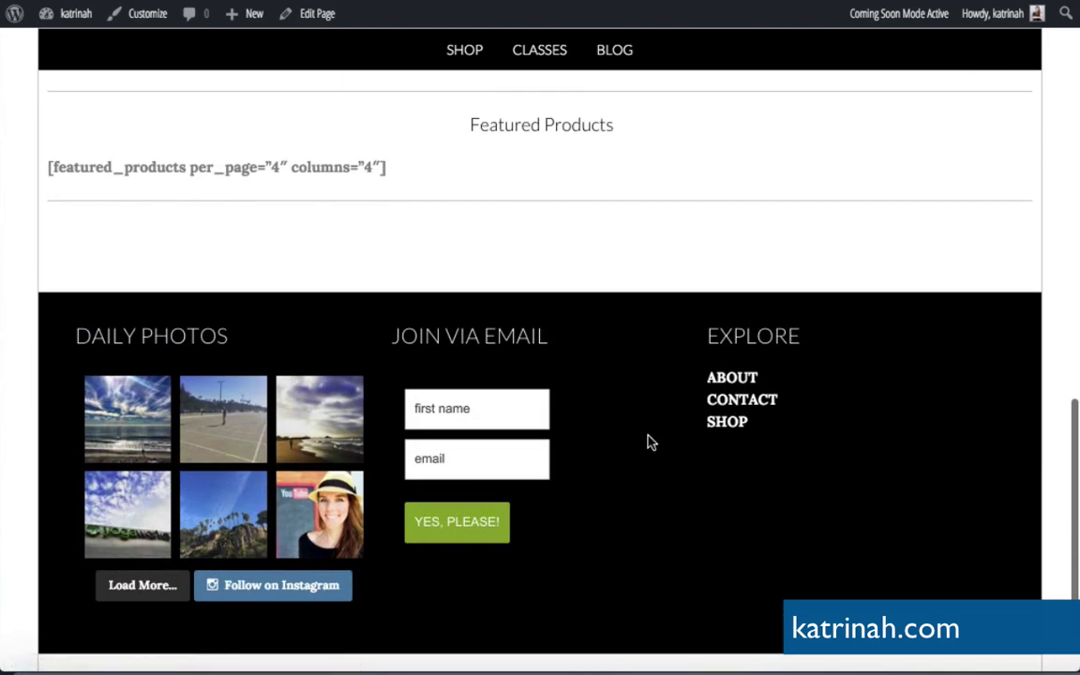
scroll(652, 442, down, 1)
scroll(652, 442, up, 3)
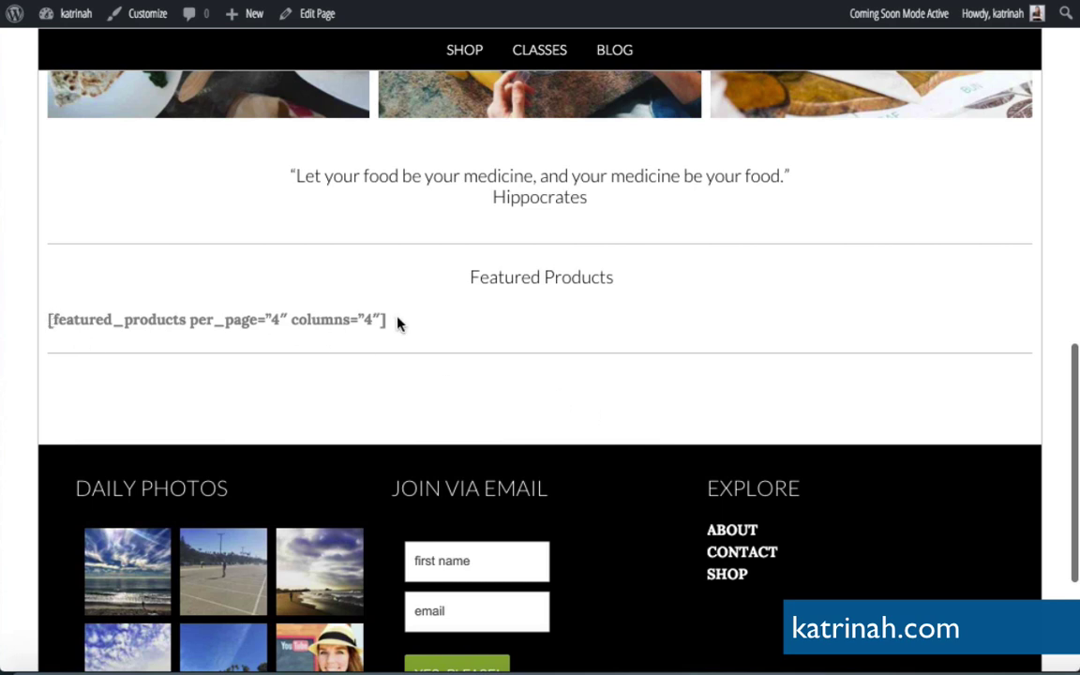
- Highlight the raw featured products shortcode text shown instead of products
drag(392, 324, 40, 321)
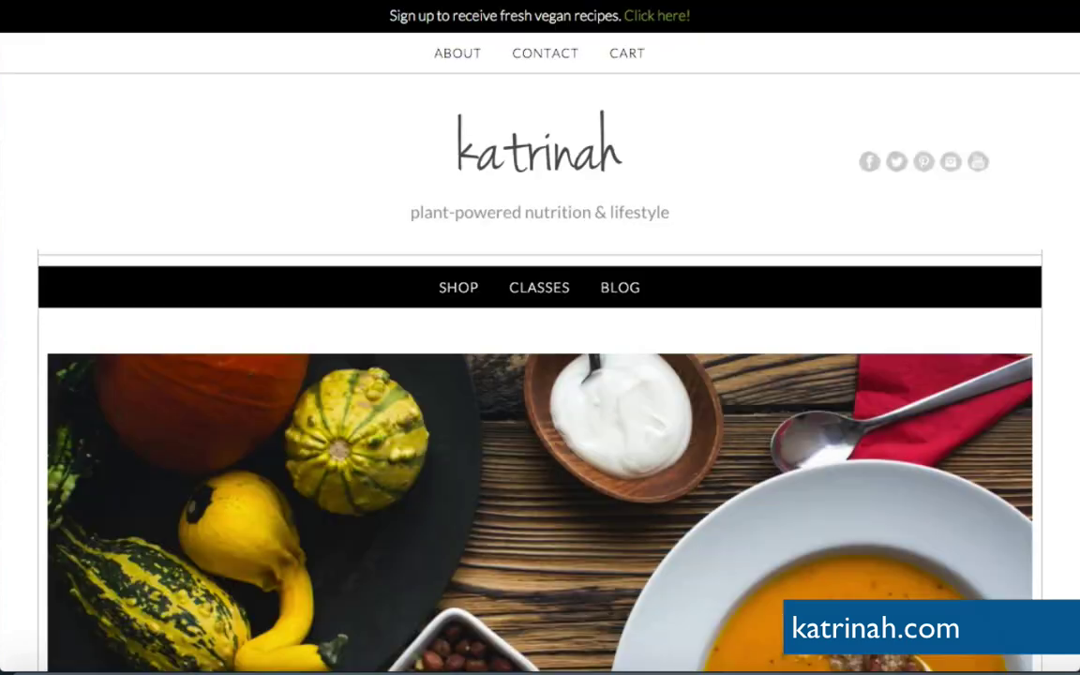
scroll(191, 240, down, 5)
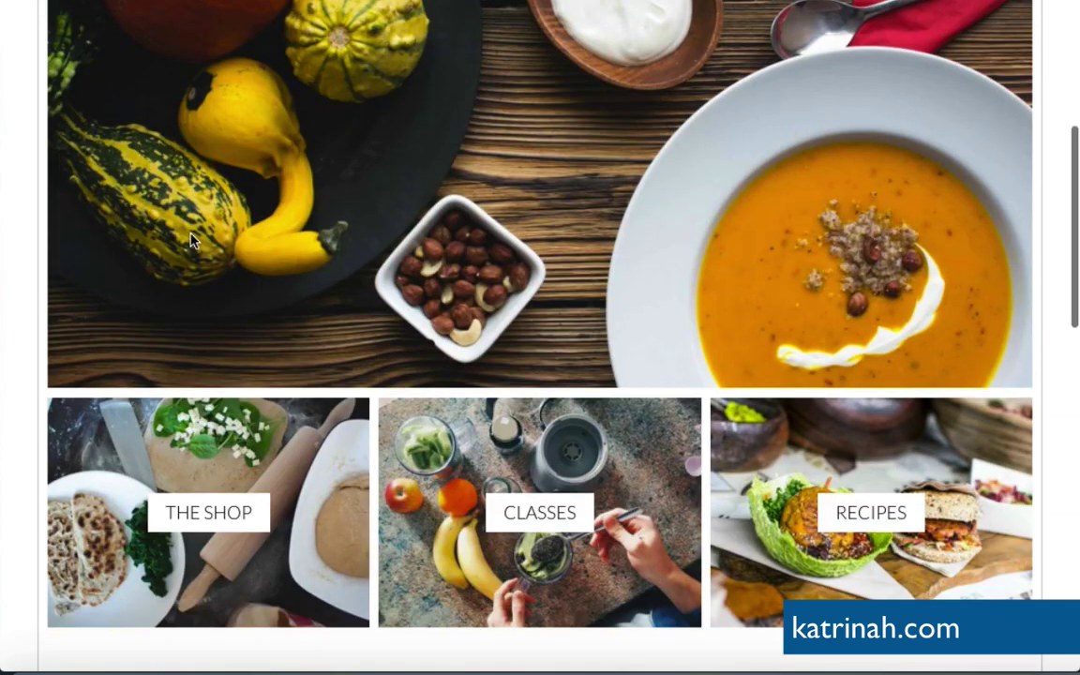
scroll(34, 439, down, 10)
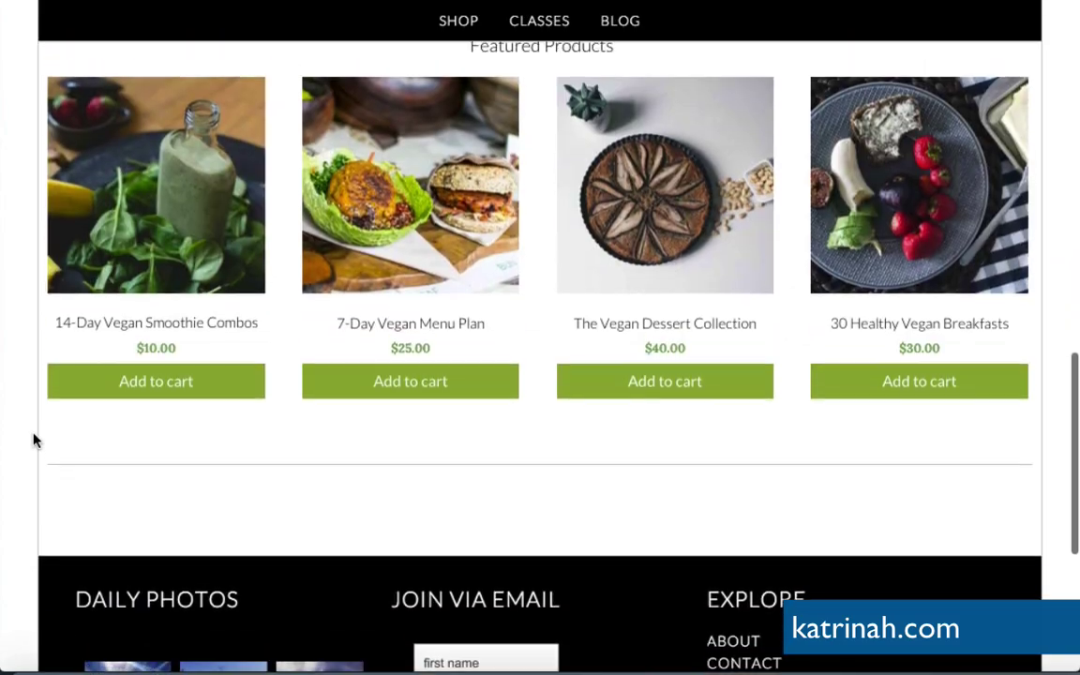
scroll(34, 439, up, 1)
scroll(34, 439, down, 2)
scroll(34, 438, up, 3)
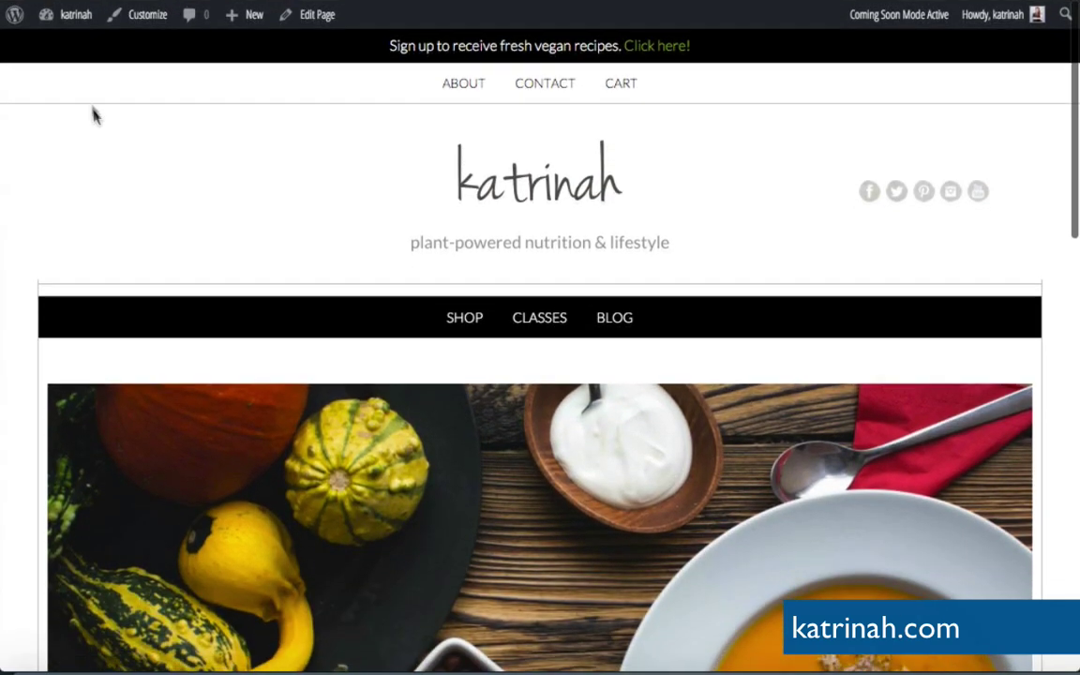
- Return to the Dashboard, browse the installed plugins list, and go to Add New
mouse_move(65, 13)
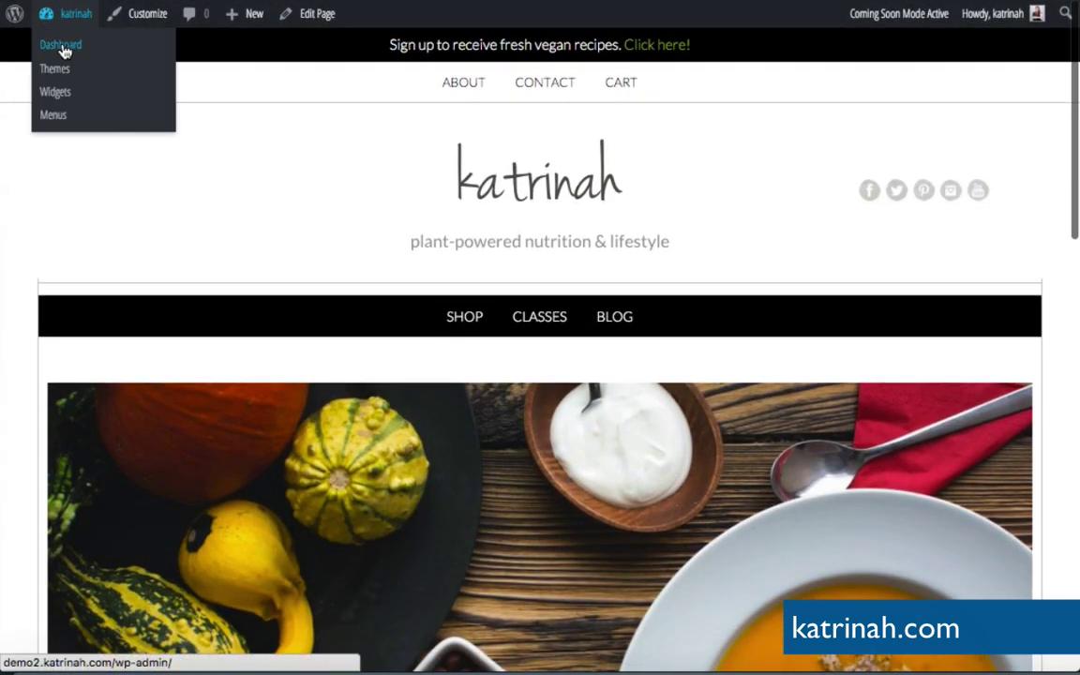
click(62, 46)
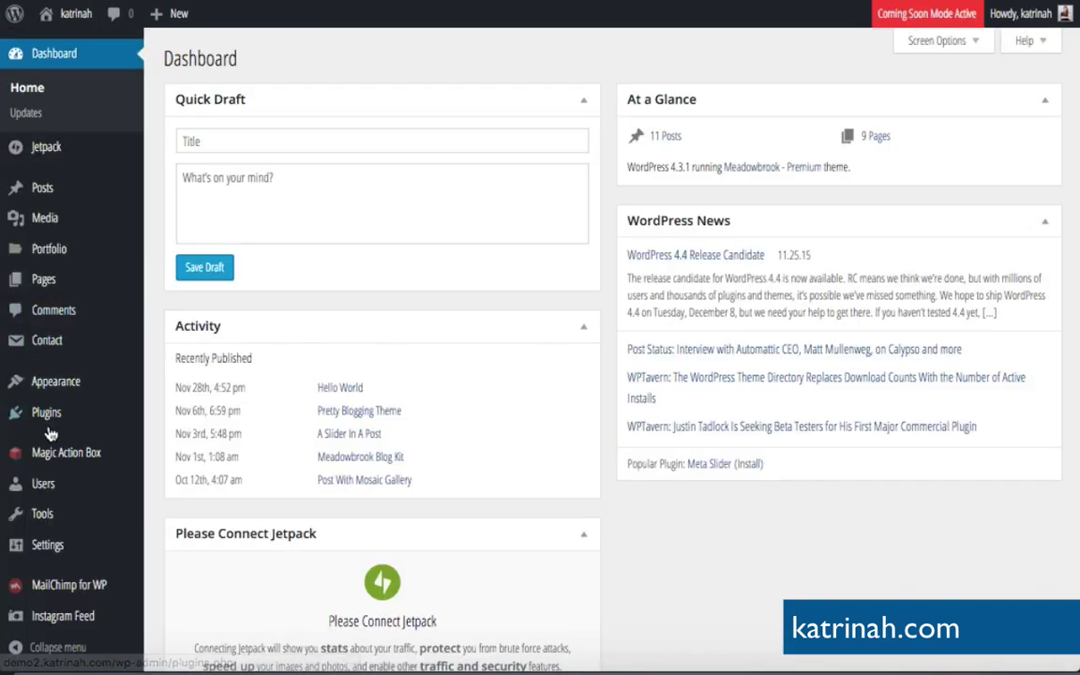
mouse_move(52, 426)
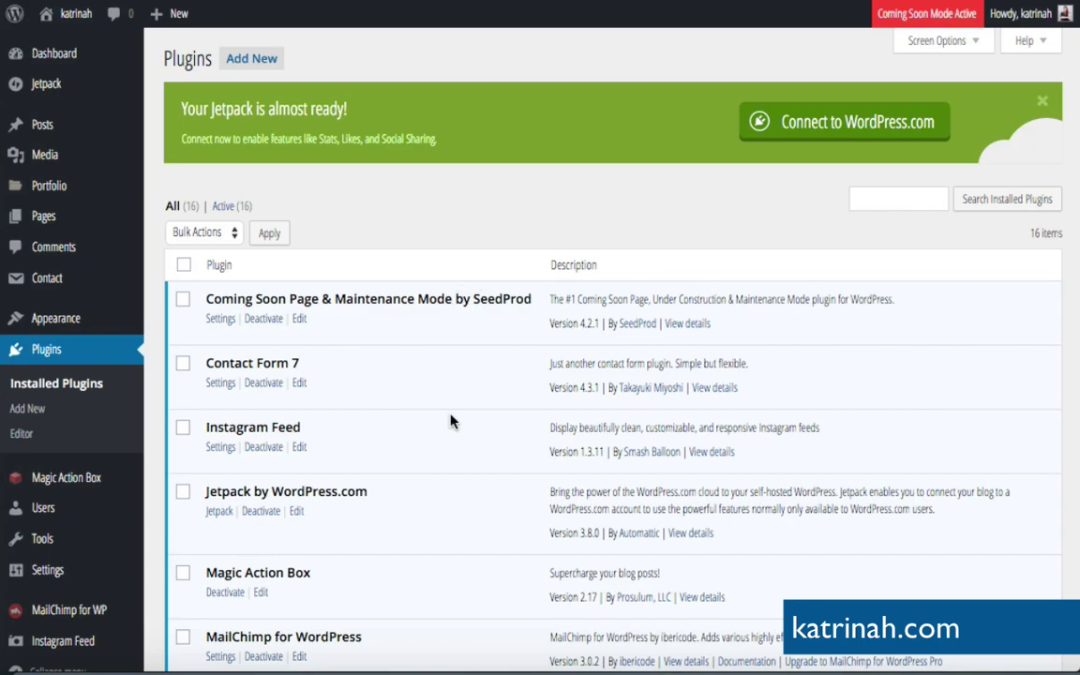
scroll(450, 422, down, 3)
scroll(450, 422, down, 4)
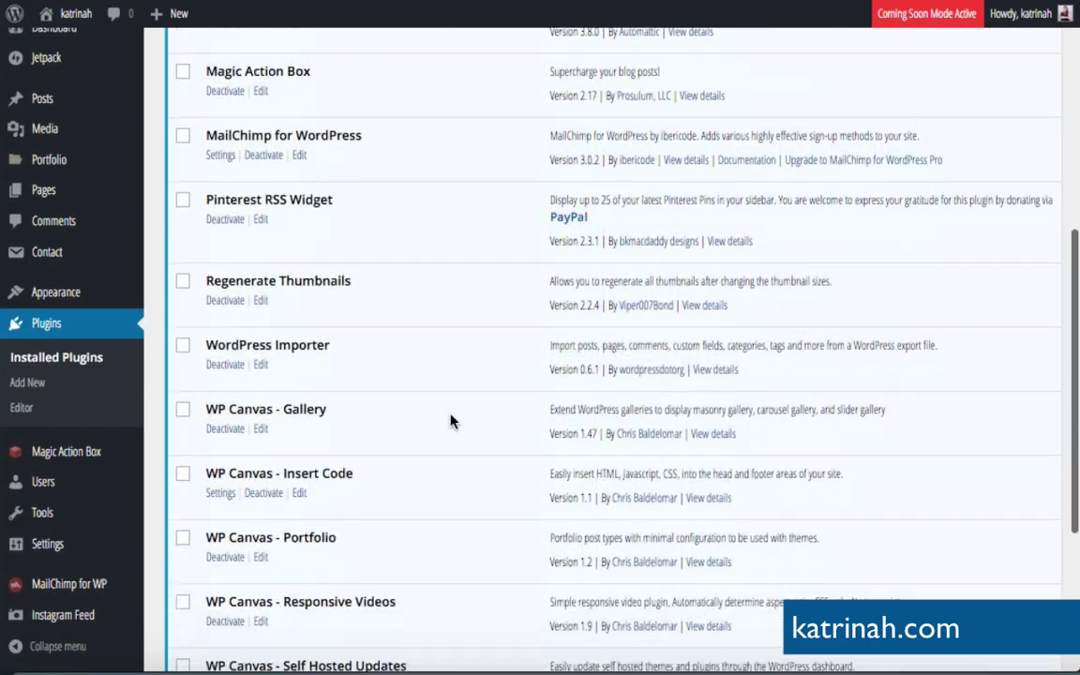
scroll(450, 422, down, 2)
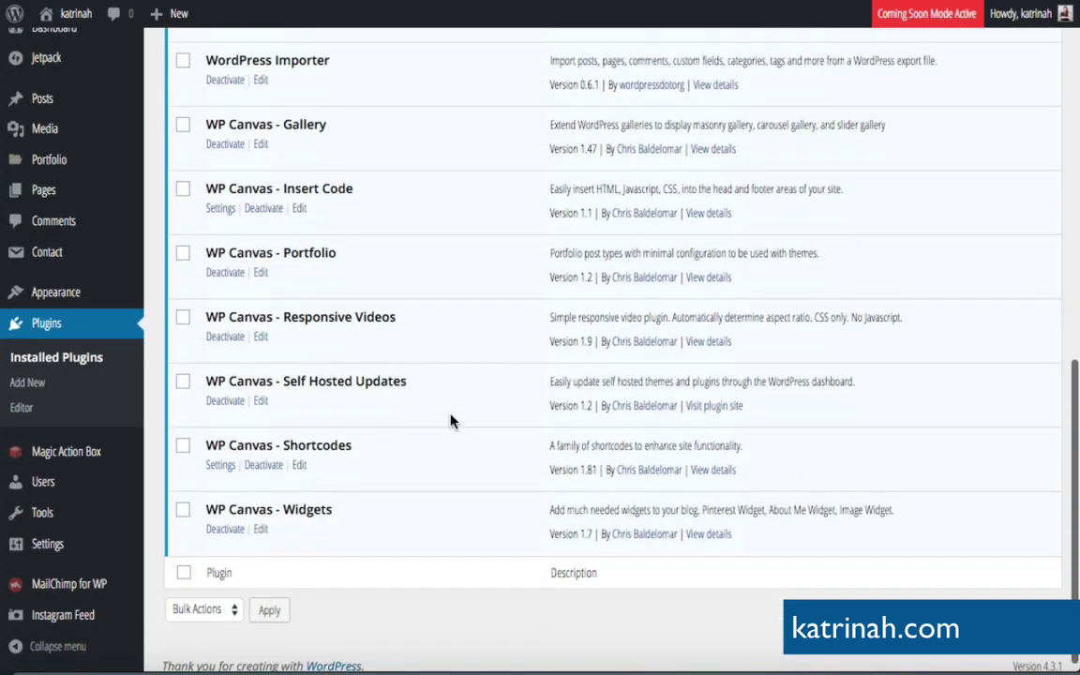
scroll(448, 422, up, 4)
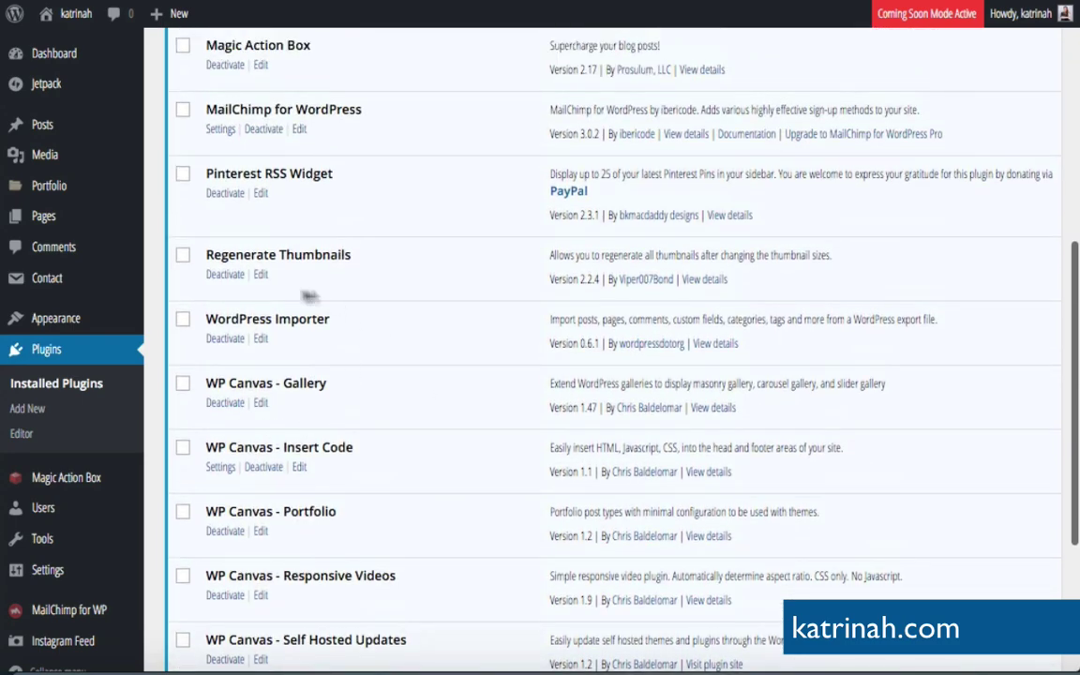
scroll(357, 299, up, 5)
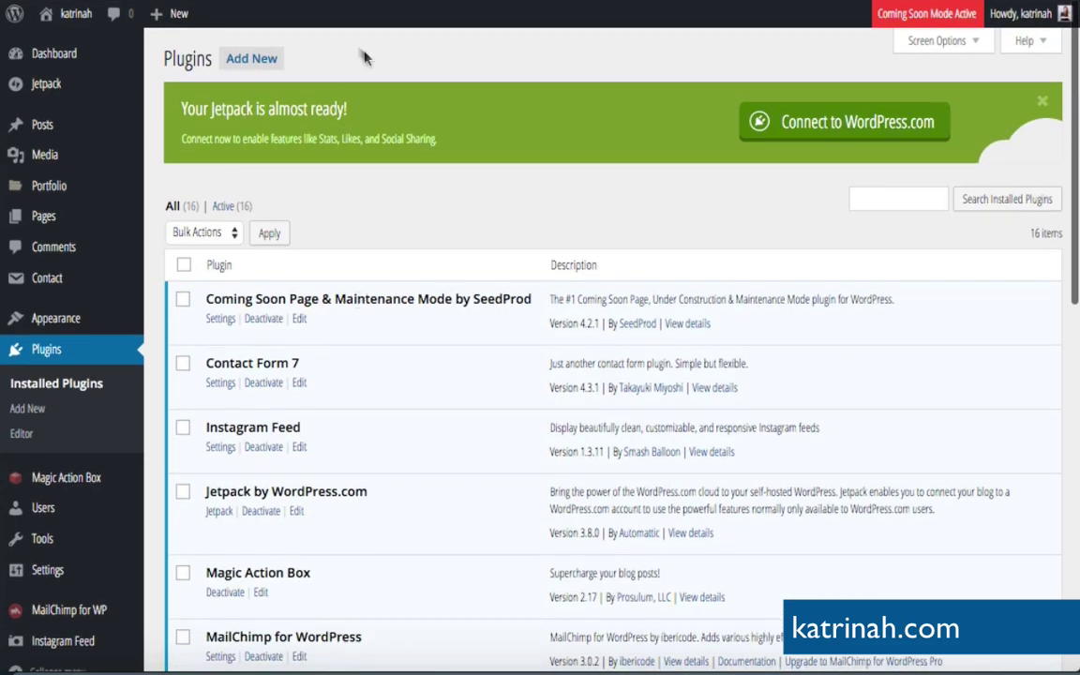
click(242, 61)
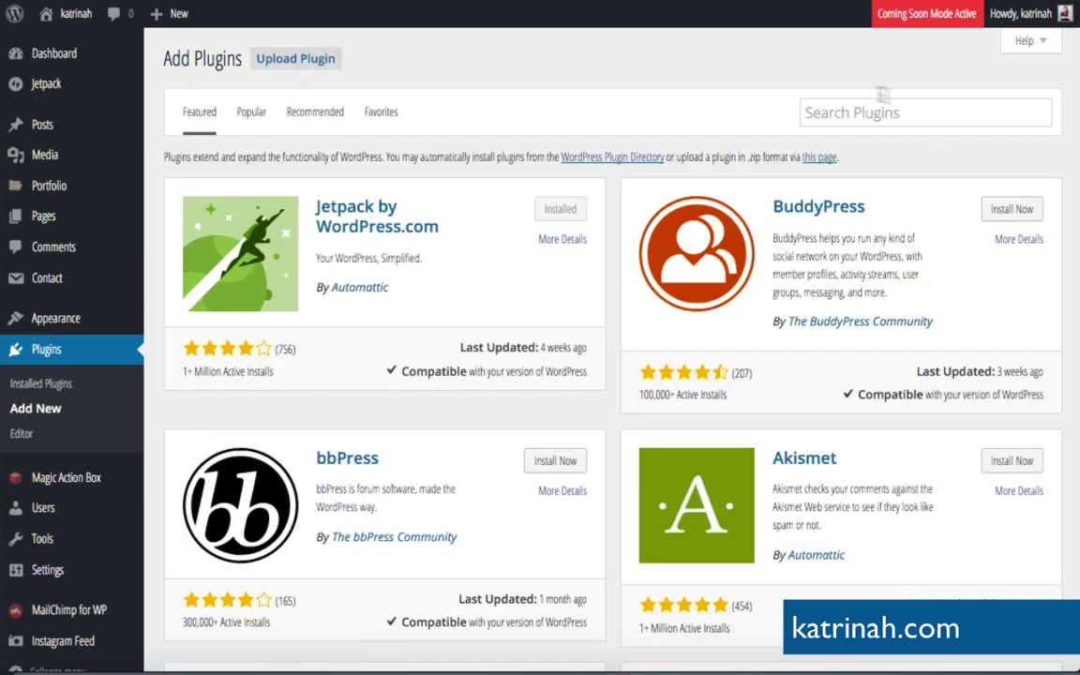
- Search for 'woocommerce', then install and activate the WooCommerce plugin
click(839, 114)
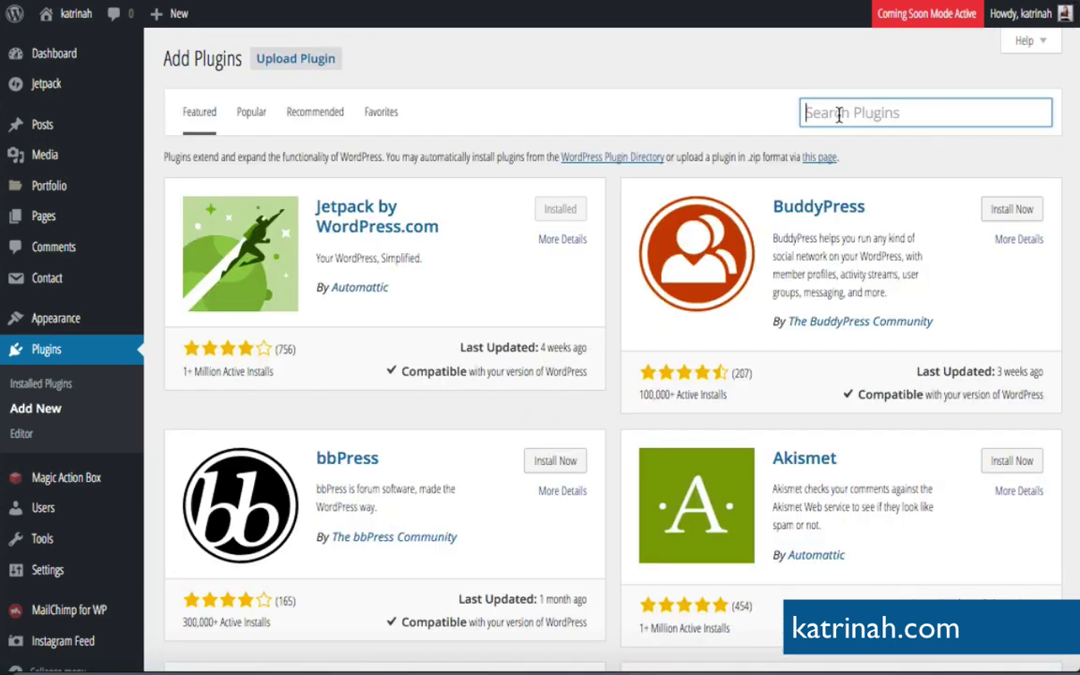
text(woocommerce)
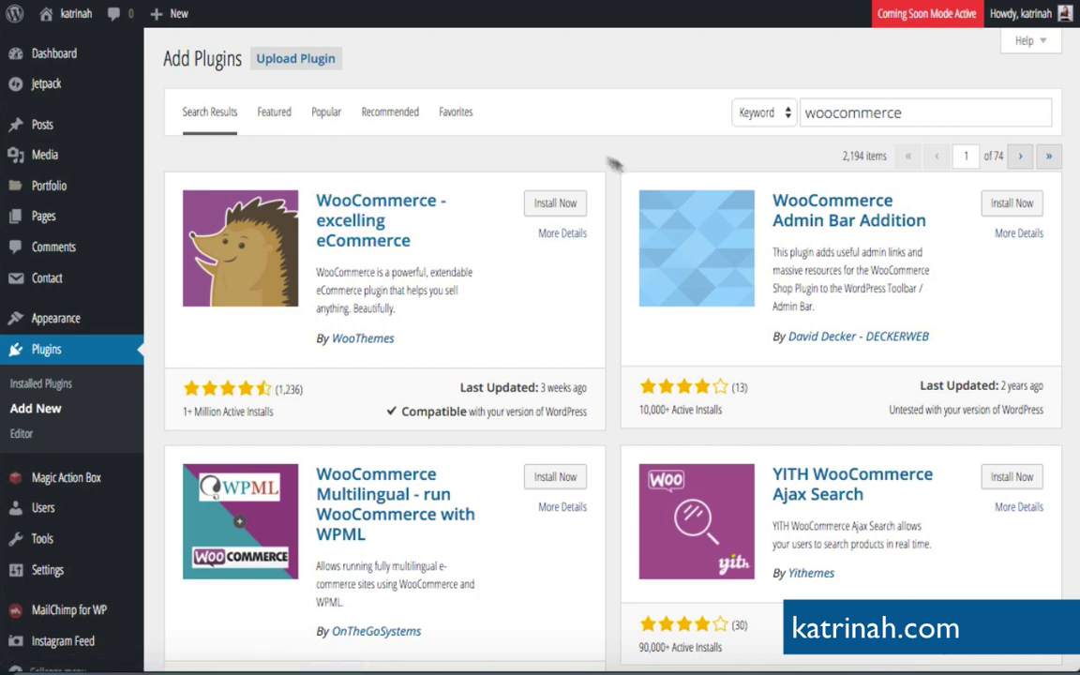
click(556, 204)
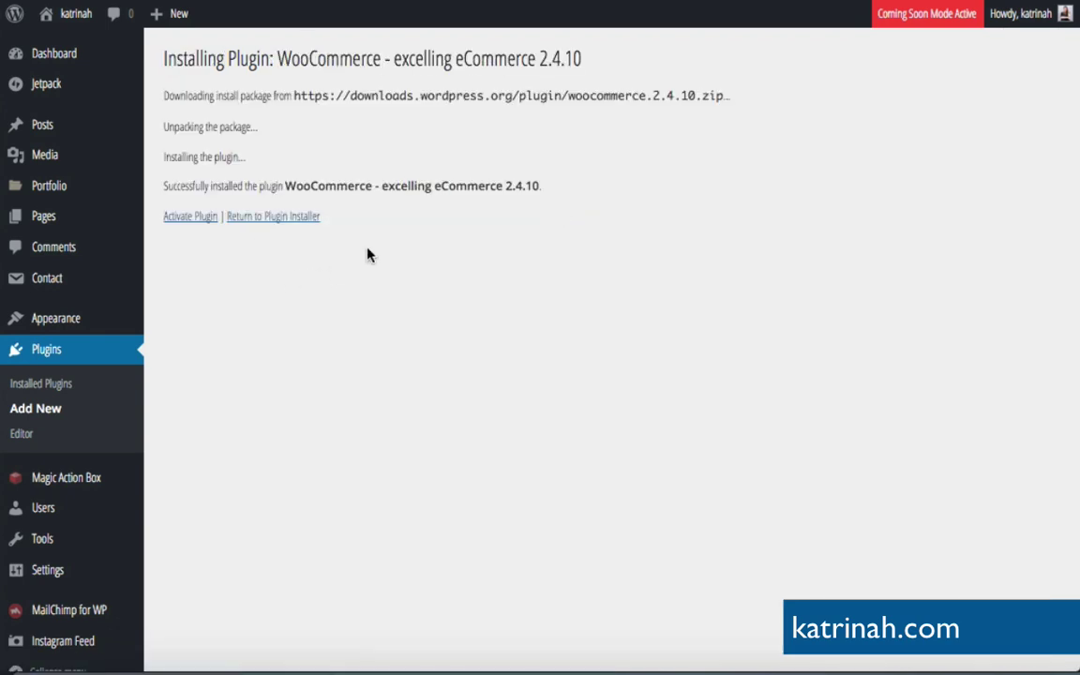
click(188, 216)
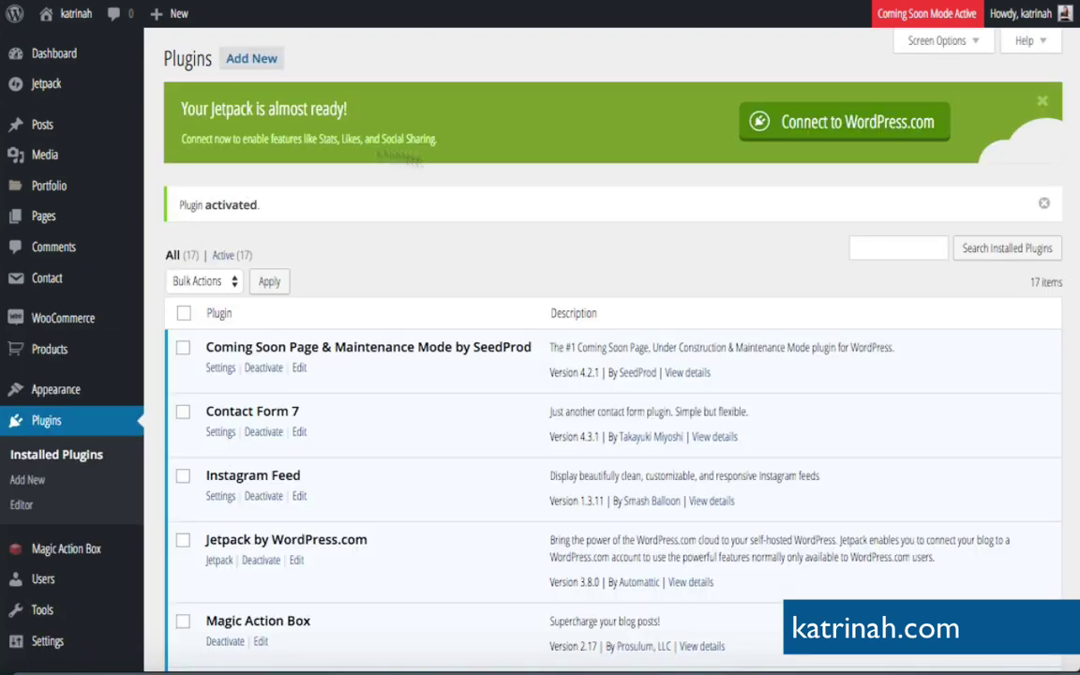
scroll(408, 282, down, 1)
scroll(408, 281, up, 1)
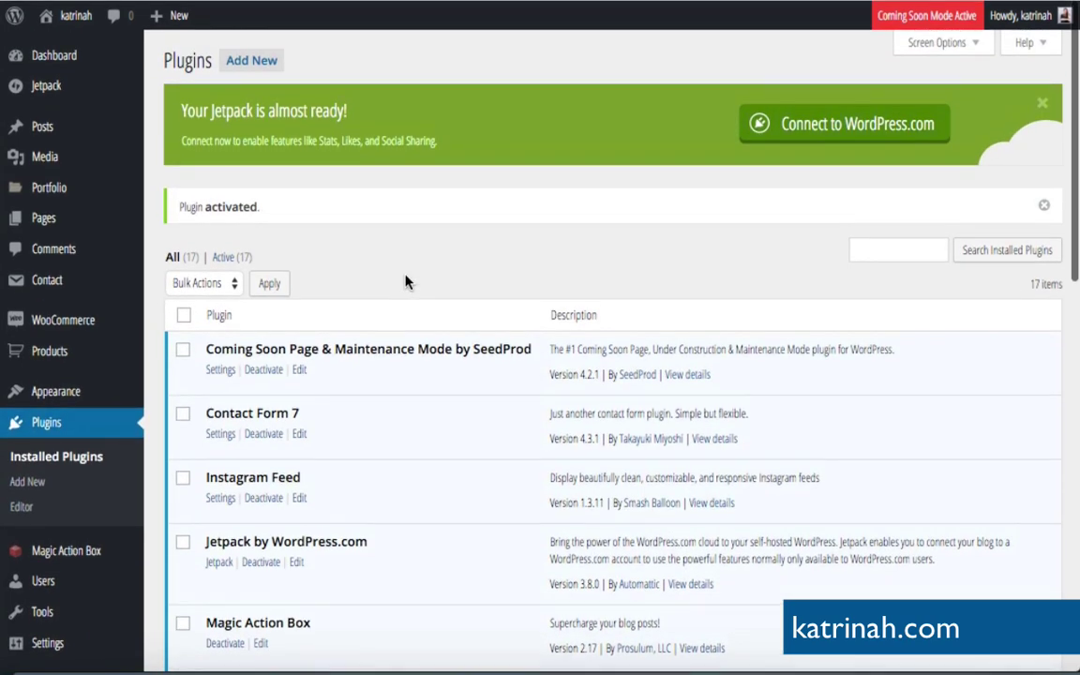
mouse_move(28, 340)
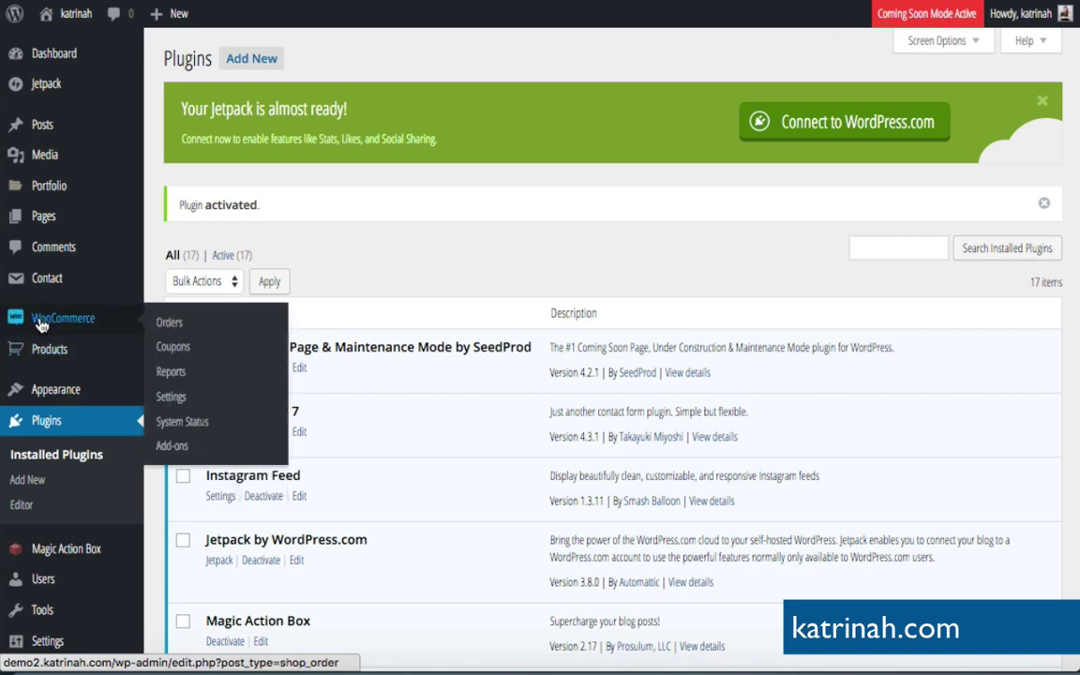
- Keep selling to all countries and save WooCommerce general settings with US Dollars
click(178, 400)
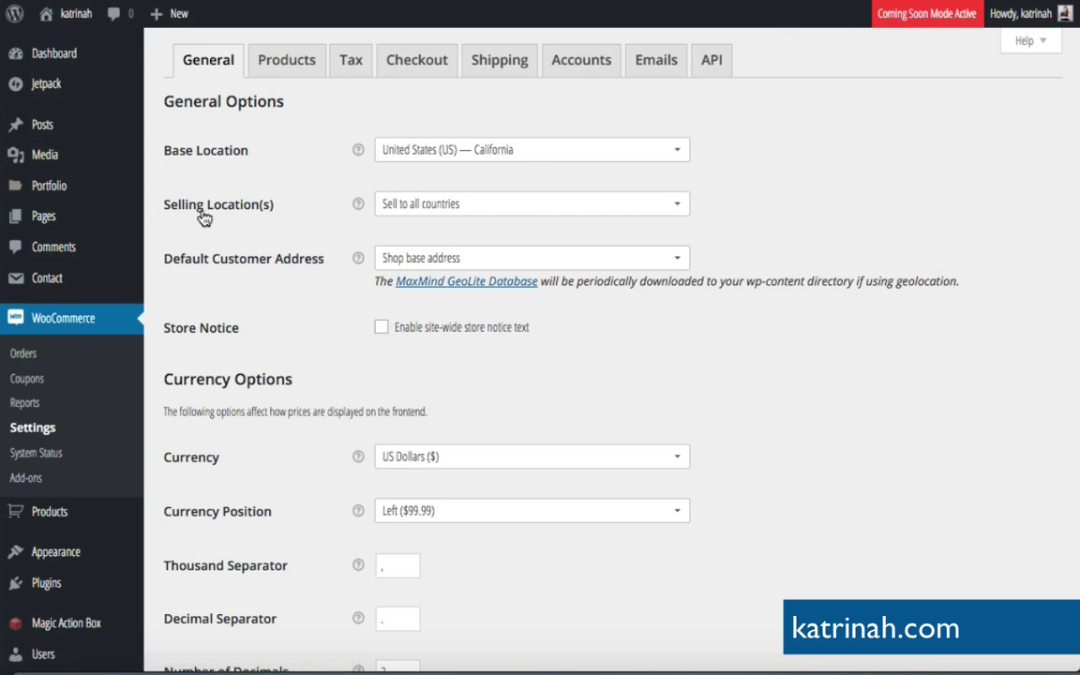
click(414, 203)
click(420, 236)
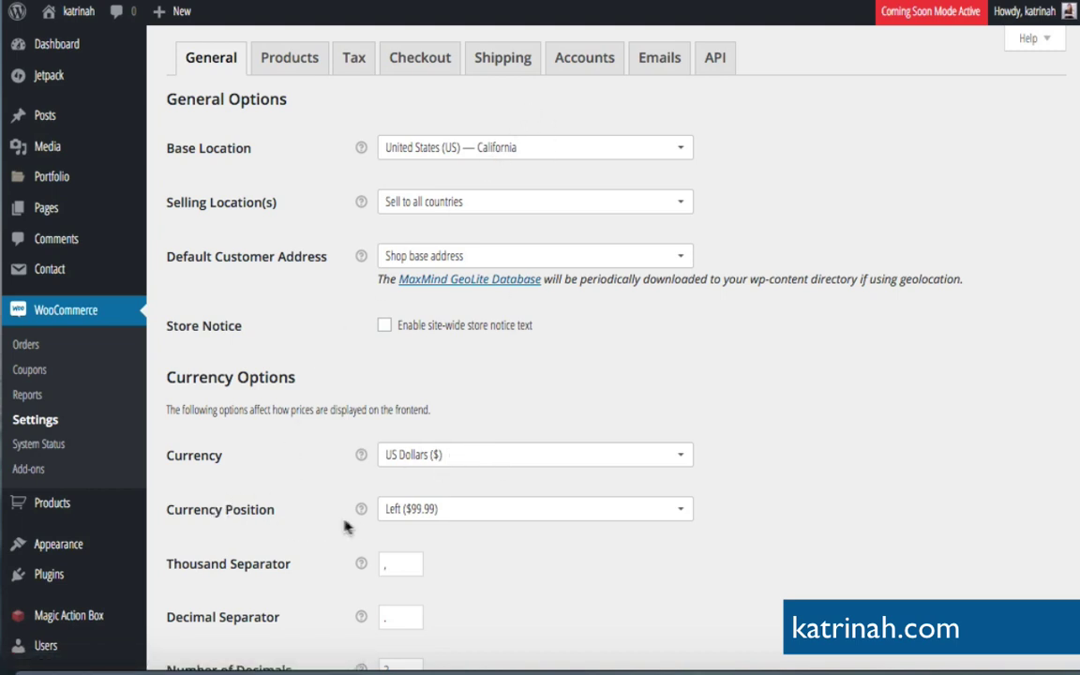
scroll(342, 532, down, 1)
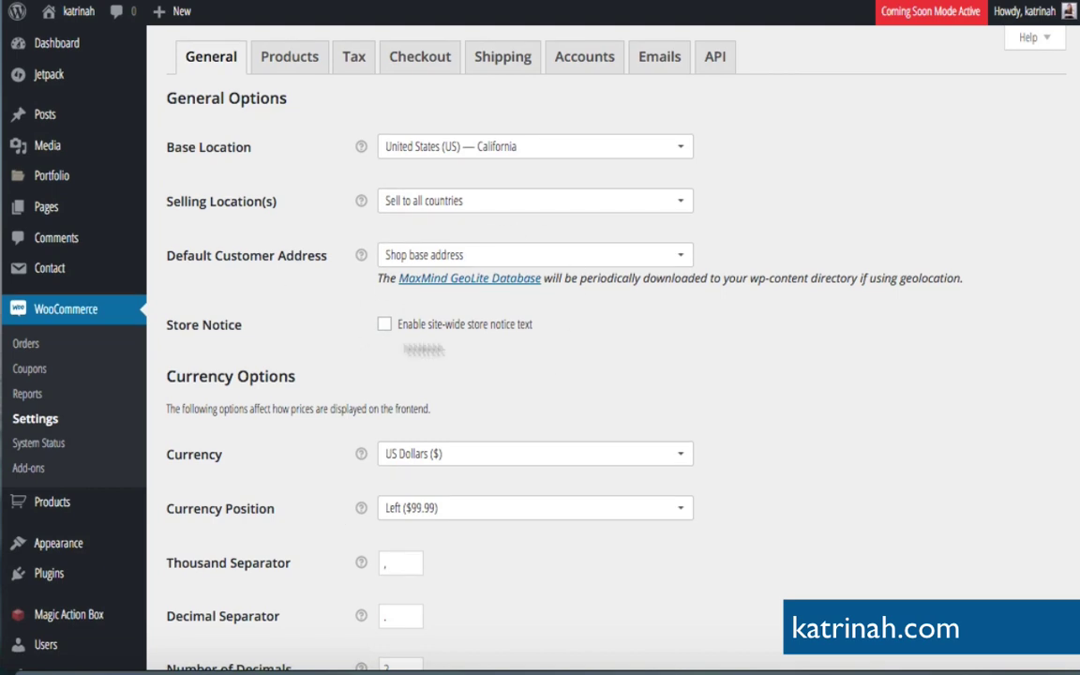
scroll(319, 488, down, 2)
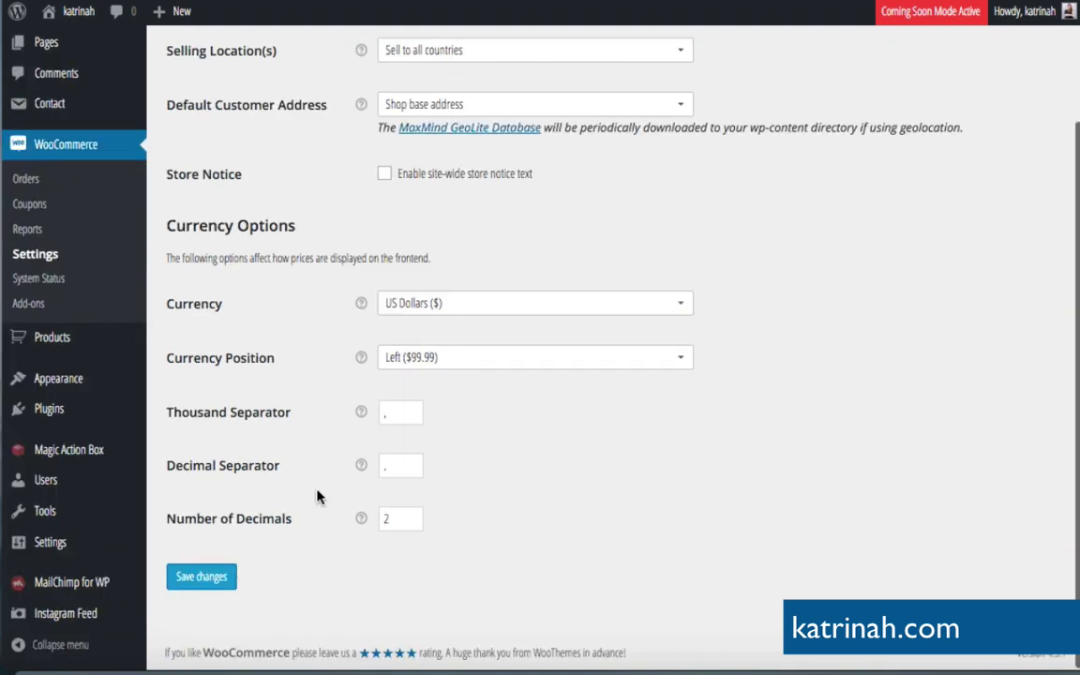
click(208, 578)
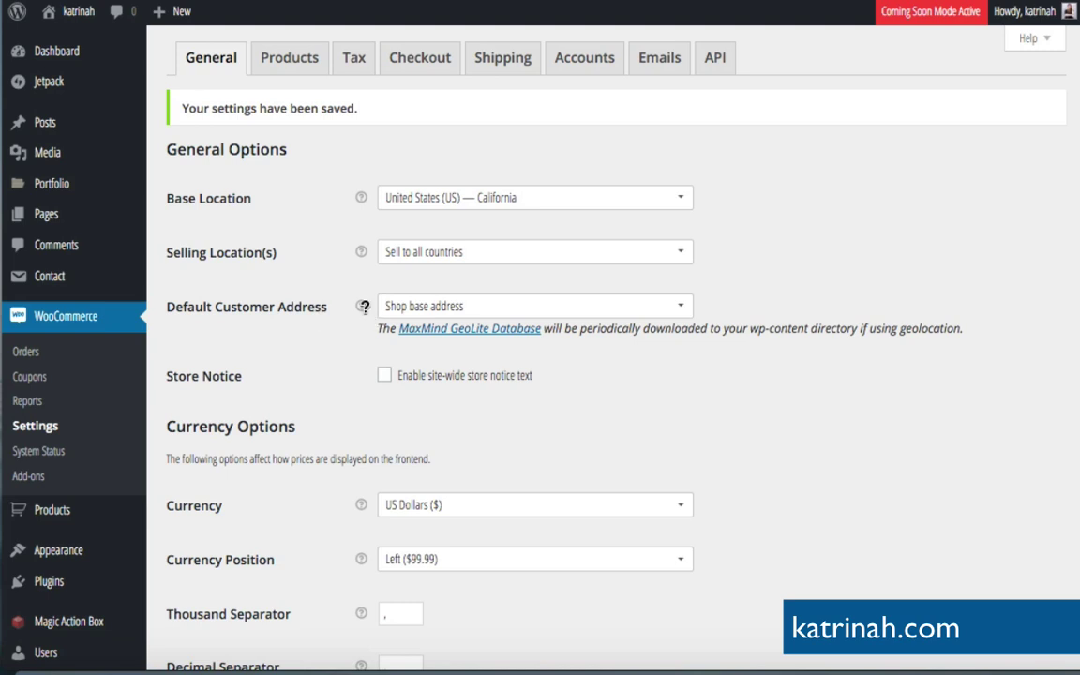
mouse_move(361, 307)
mouse_move(360, 506)
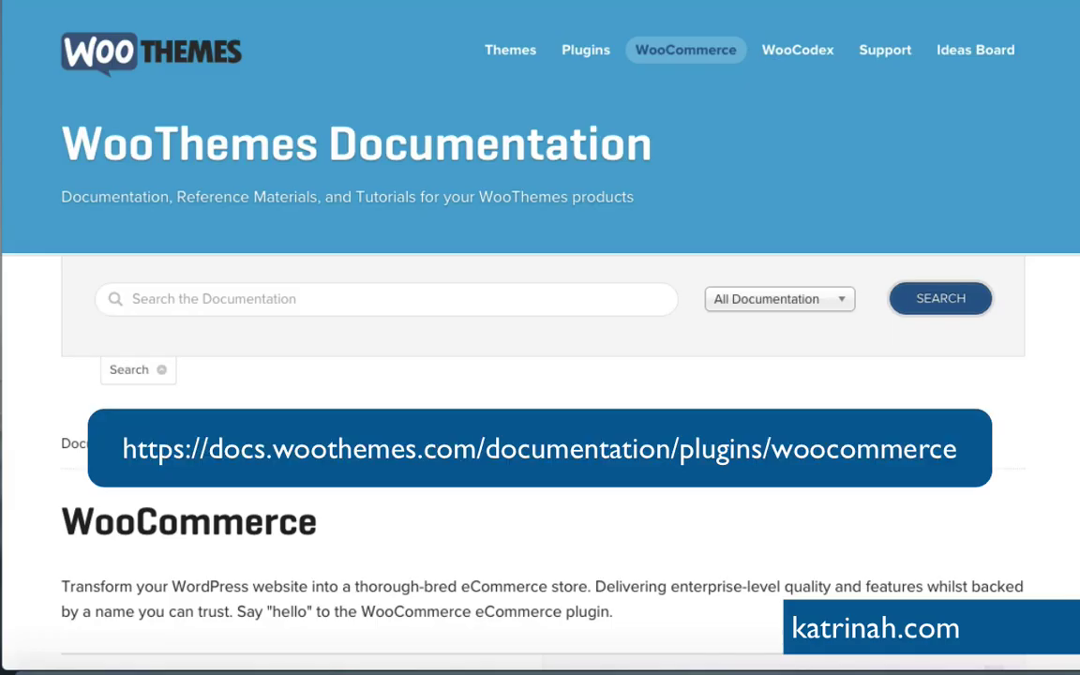
scroll(475, 409, down, 5)
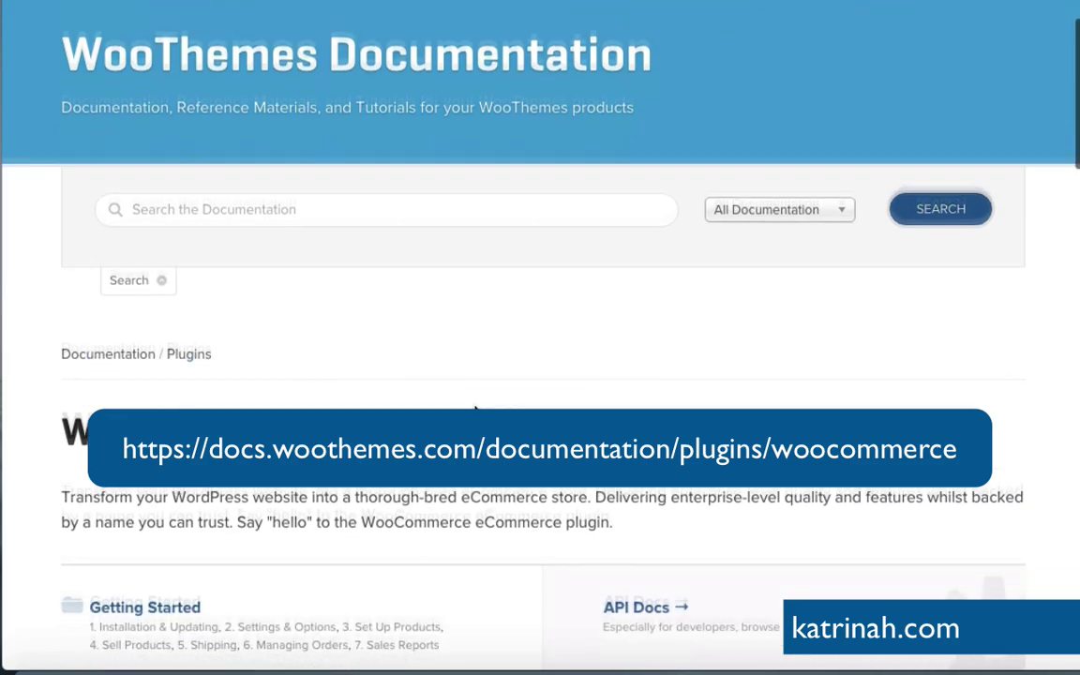
scroll(476, 409, down, 5)
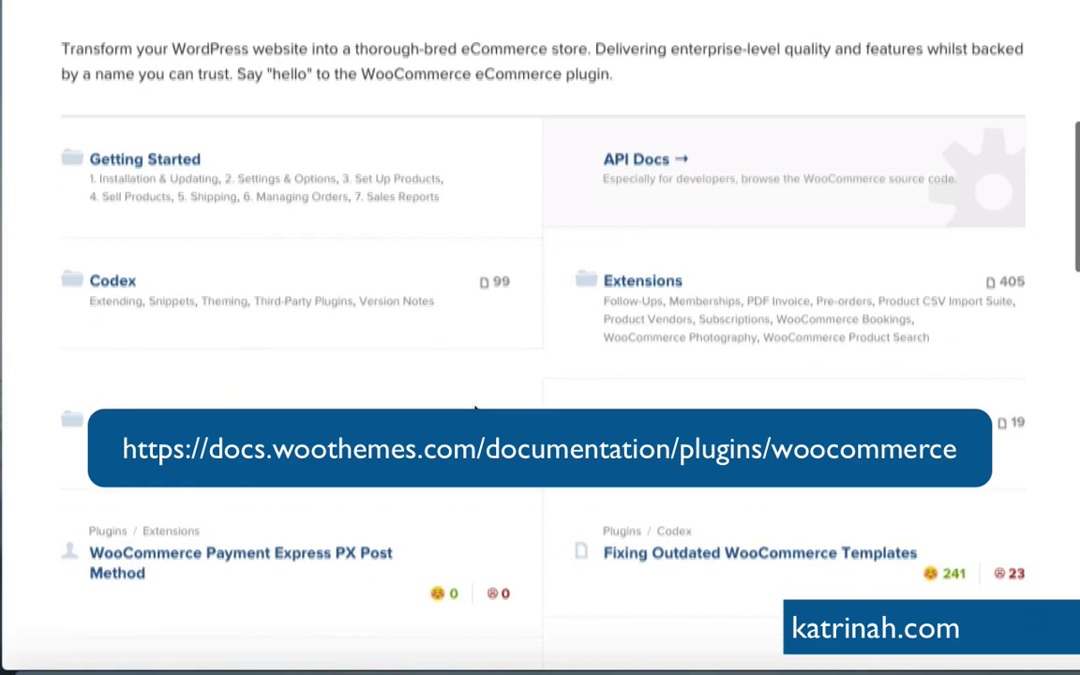
scroll(476, 413, down, 5)
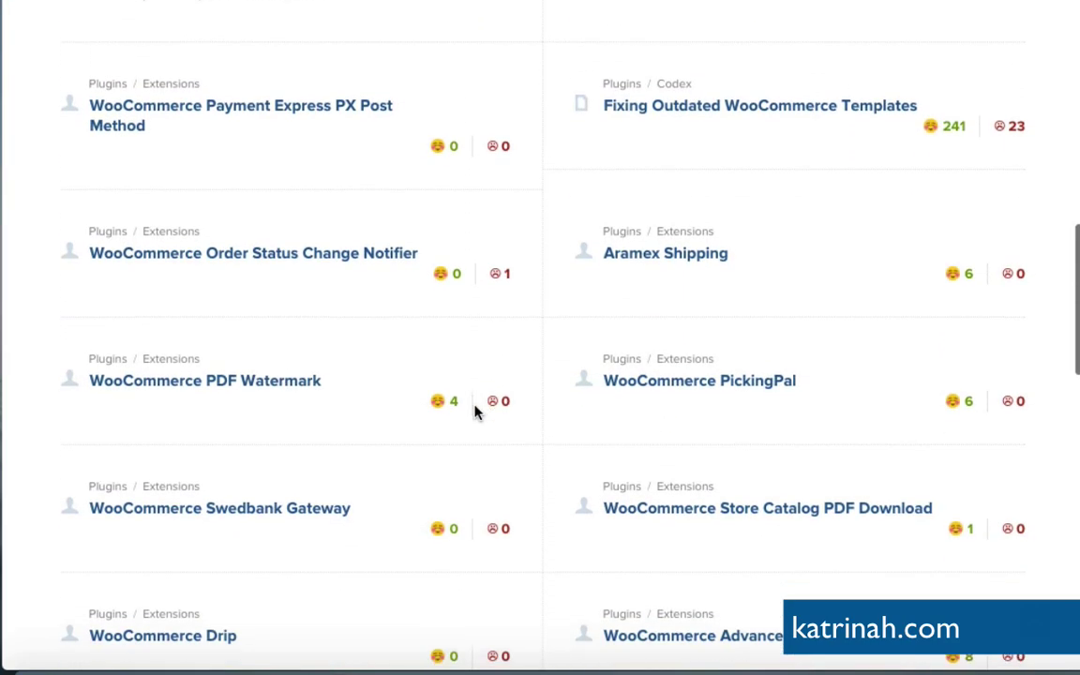
scroll(475, 413, down, 5)
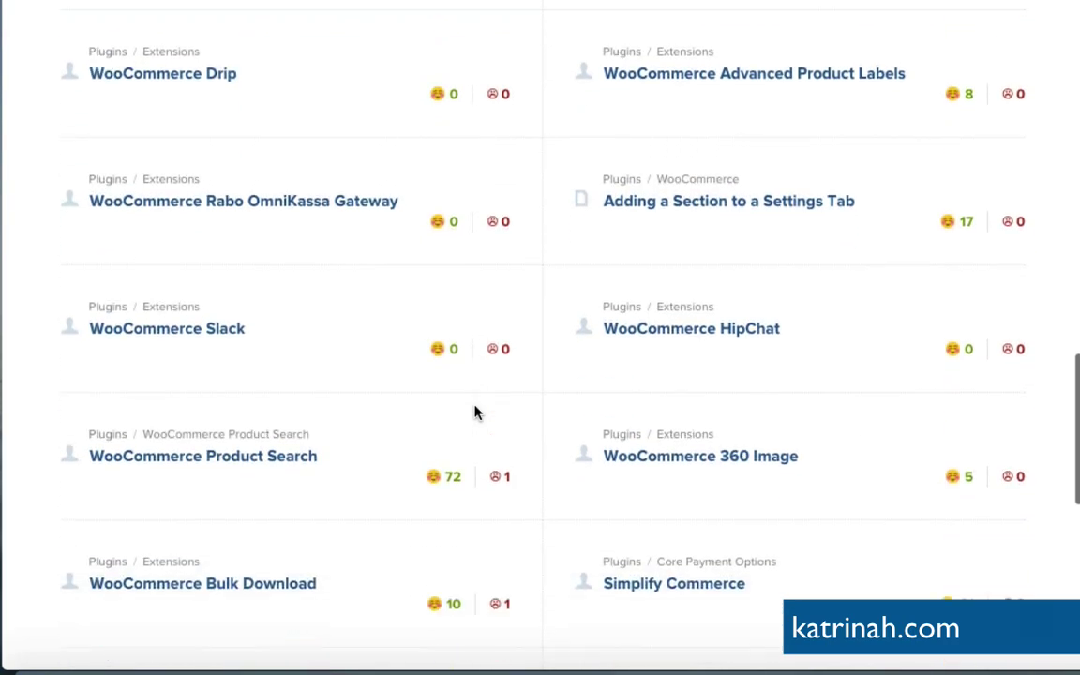
scroll(475, 413, up, 10)
scroll(475, 413, up, 10)
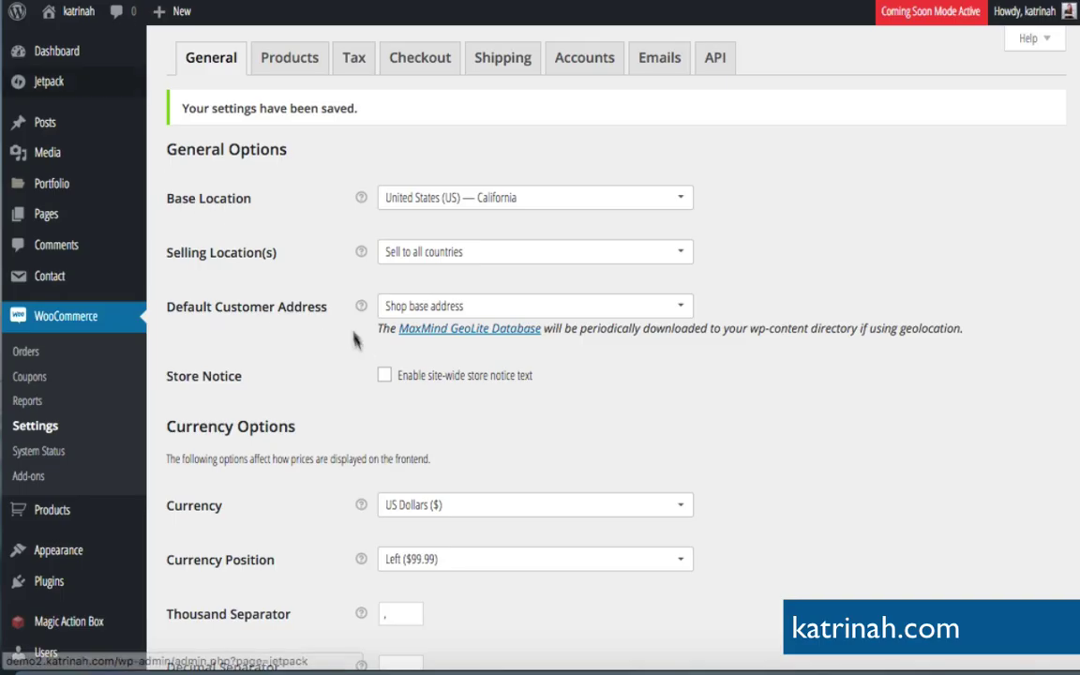
- Set the WooCommerce product weight unit to lbs and dimensions unit to cm
click(290, 63)
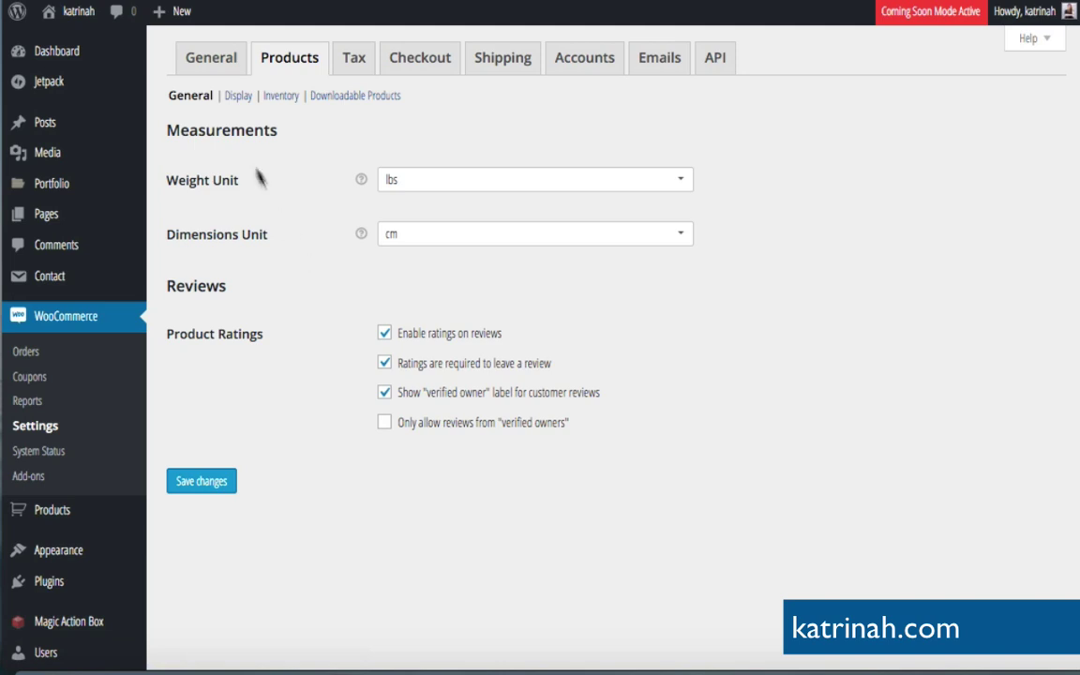
click(401, 185)
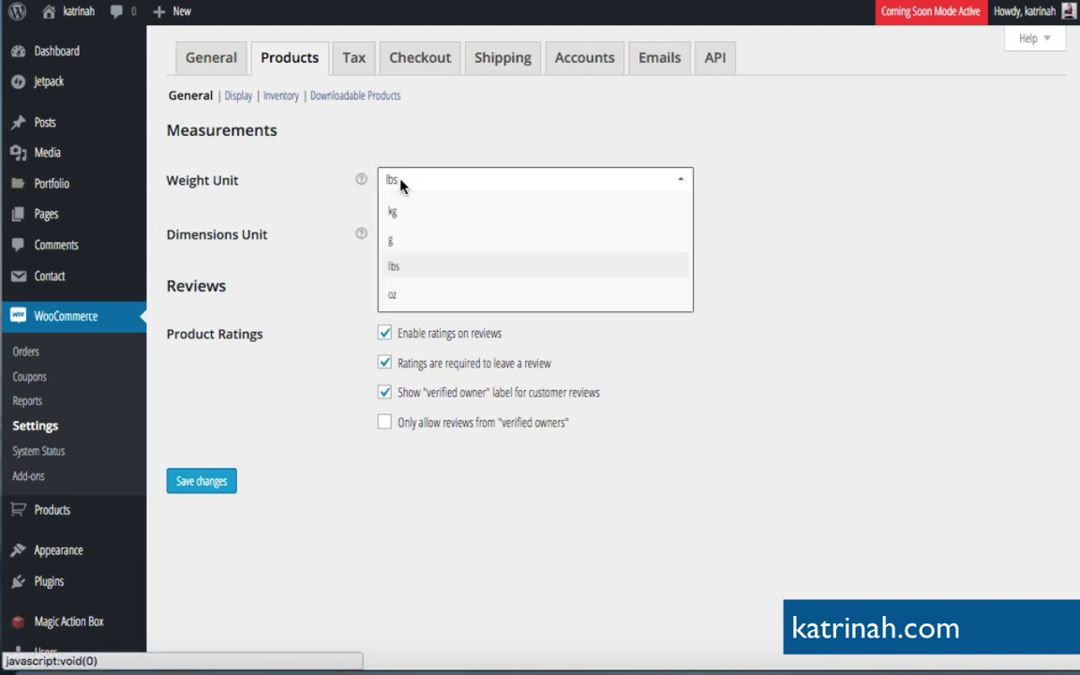
click(398, 183)
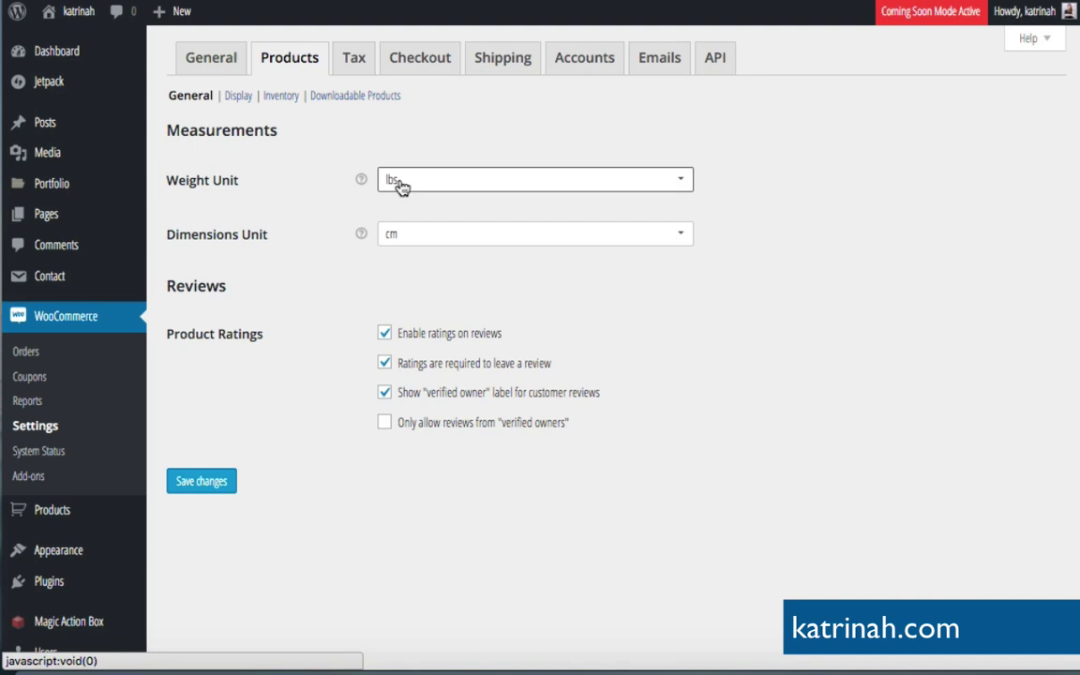
click(404, 239)
click(403, 238)
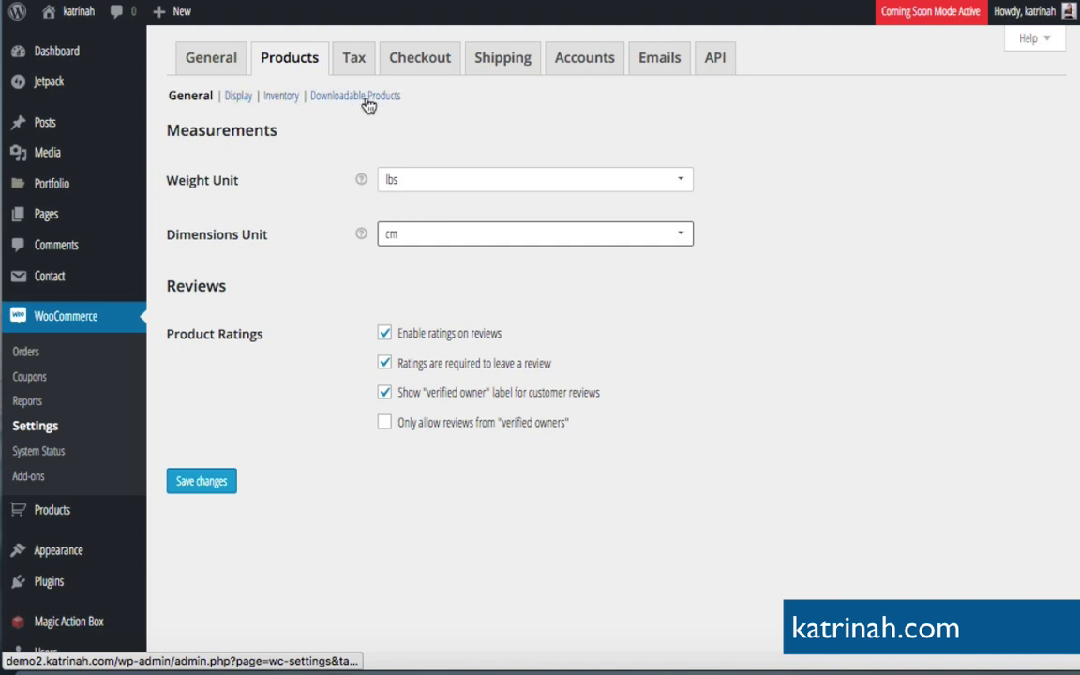
click(238, 96)
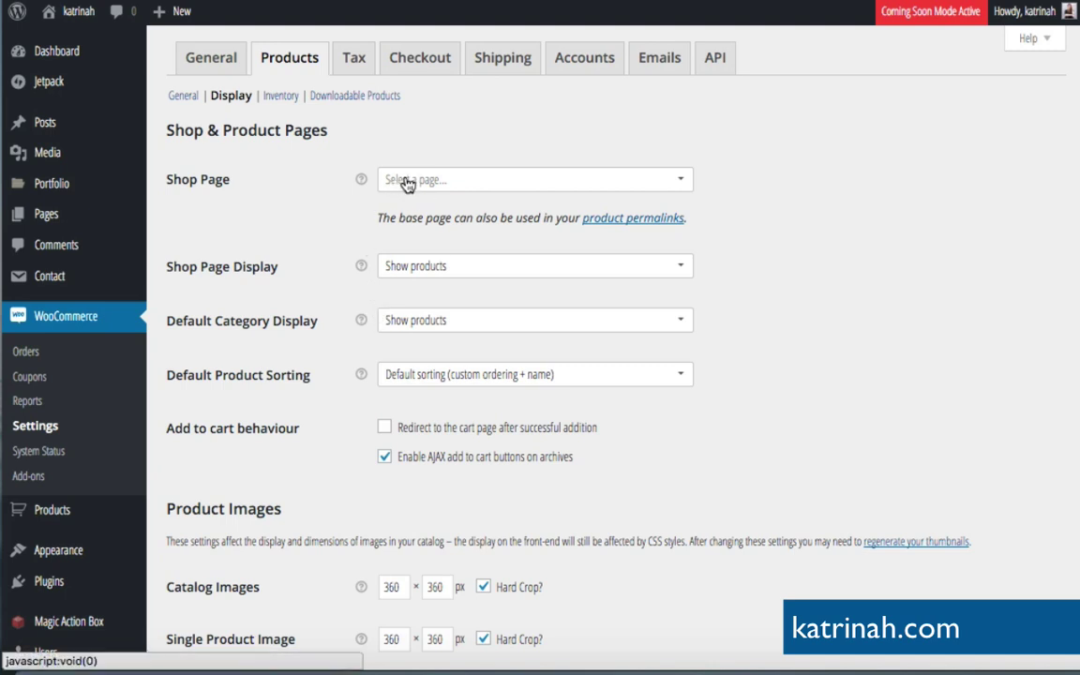
- Pick Shop in the Shop Page dropdown under Products > Display and save the settings
click(407, 181)
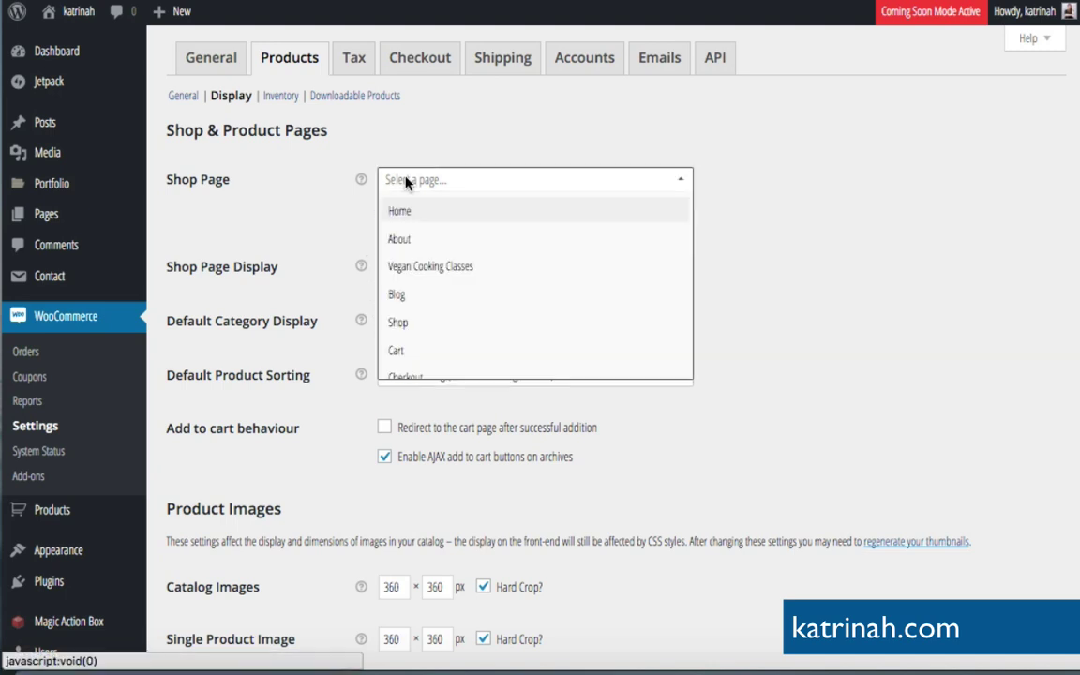
click(401, 323)
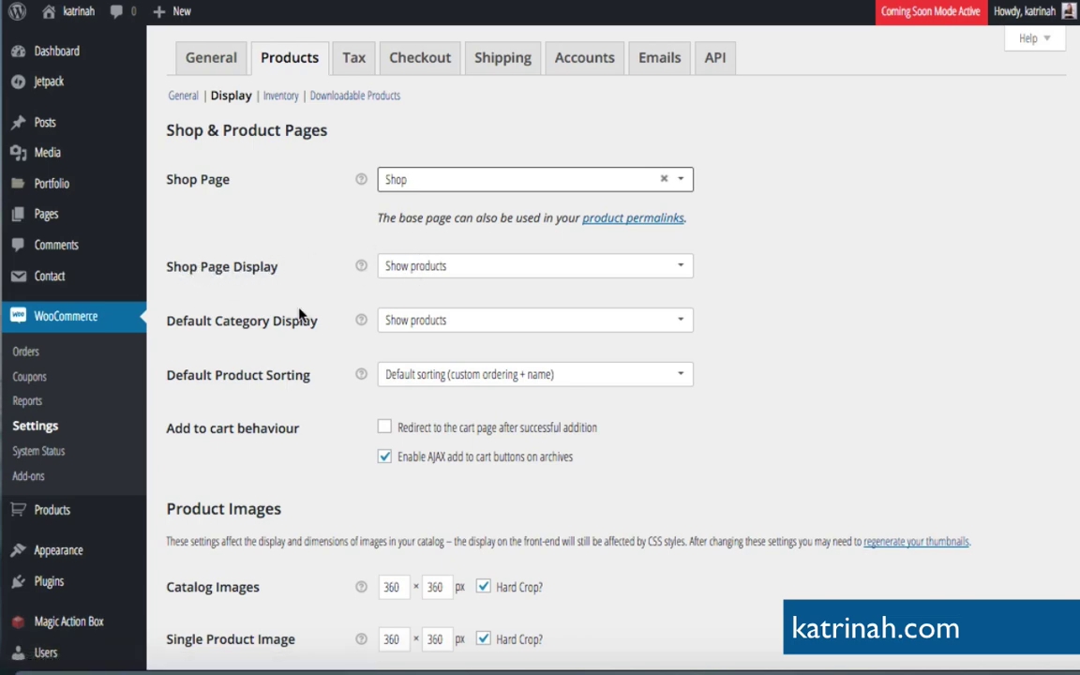
scroll(340, 371, down, 3)
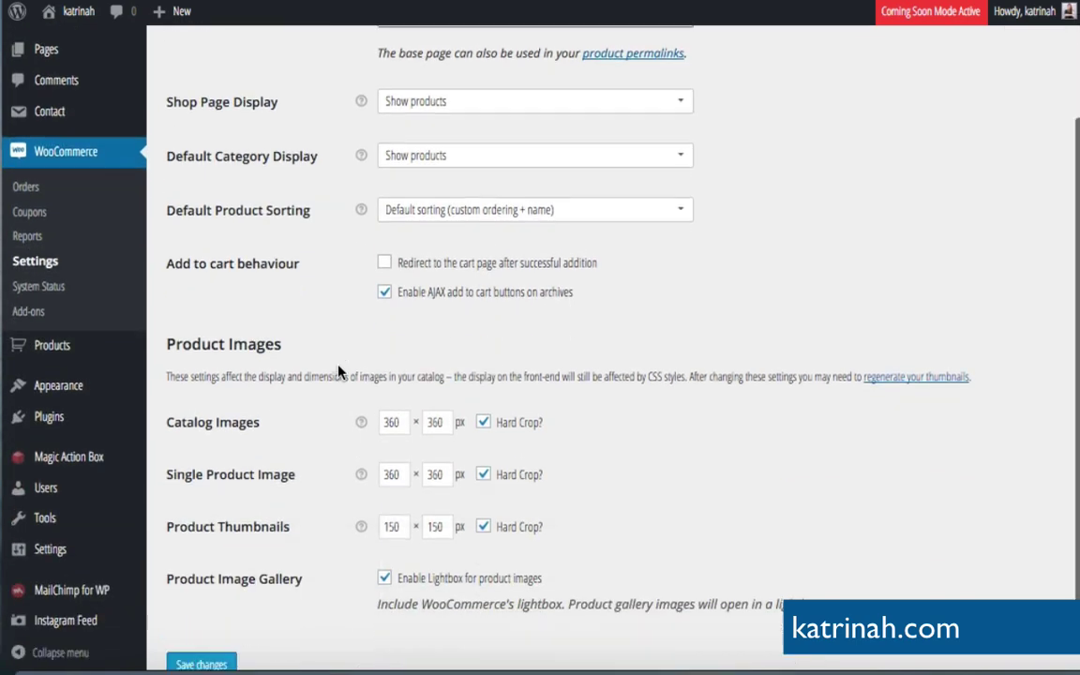
scroll(340, 371, down, 1)
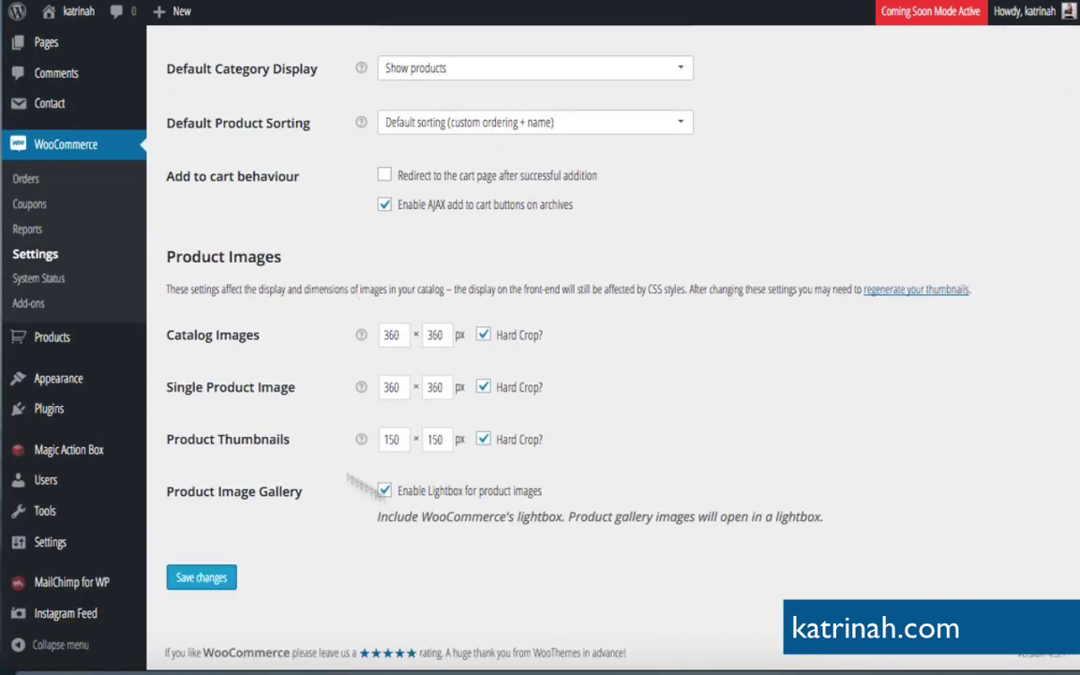
click(202, 578)
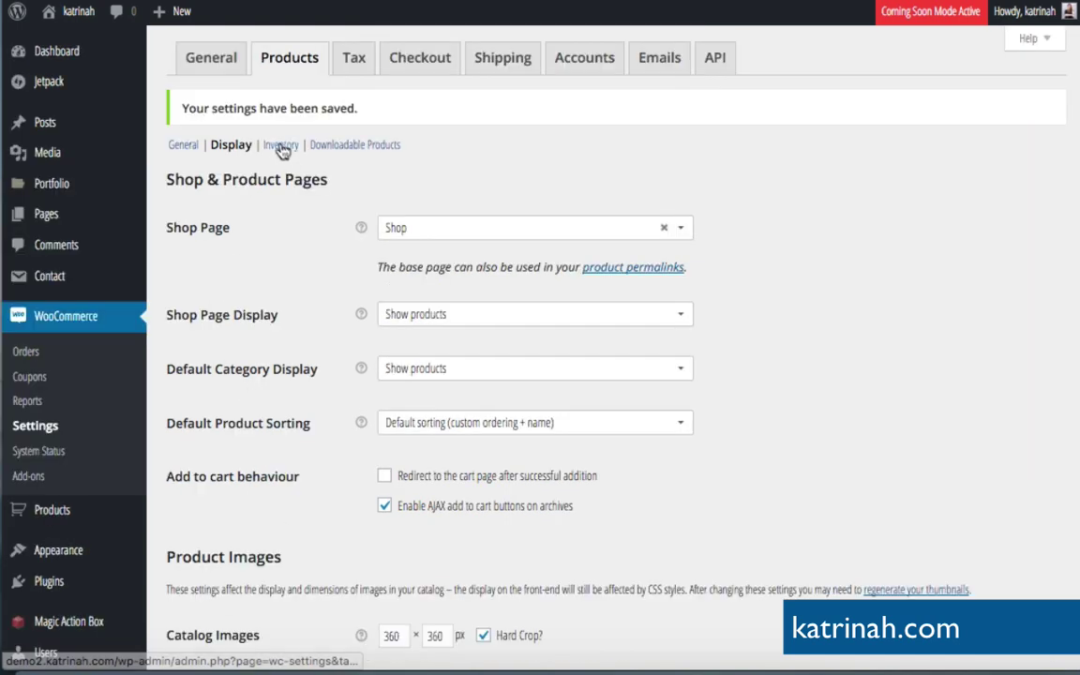
- Save the Inventory settings with stock management enabled, then move on to the Tax settings
click(281, 148)
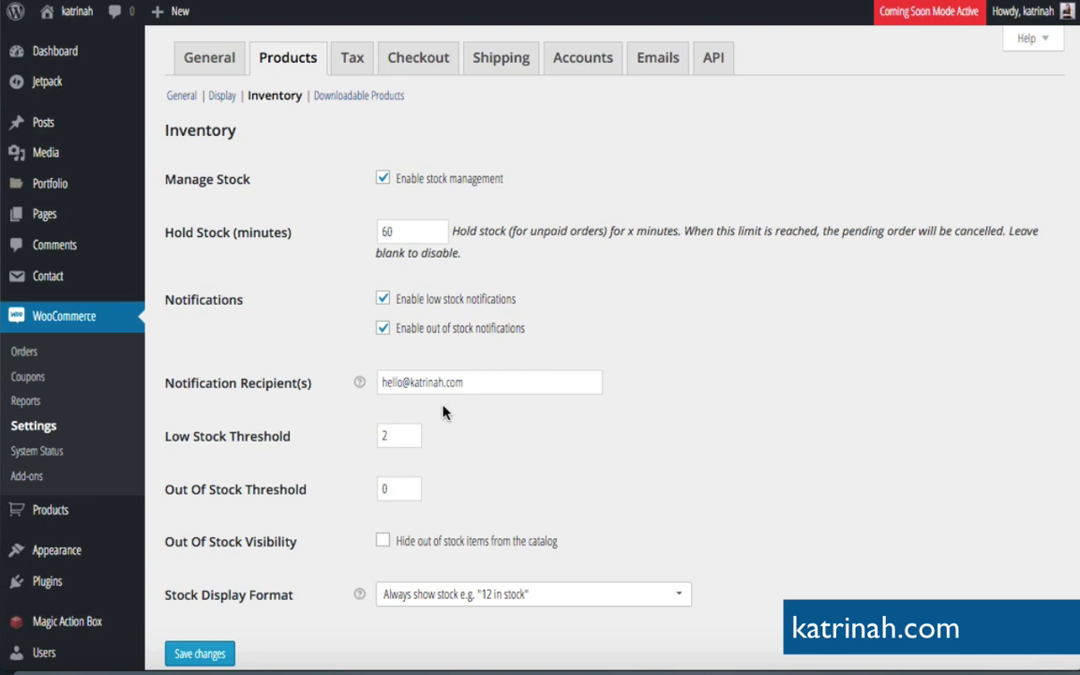
click(202, 654)
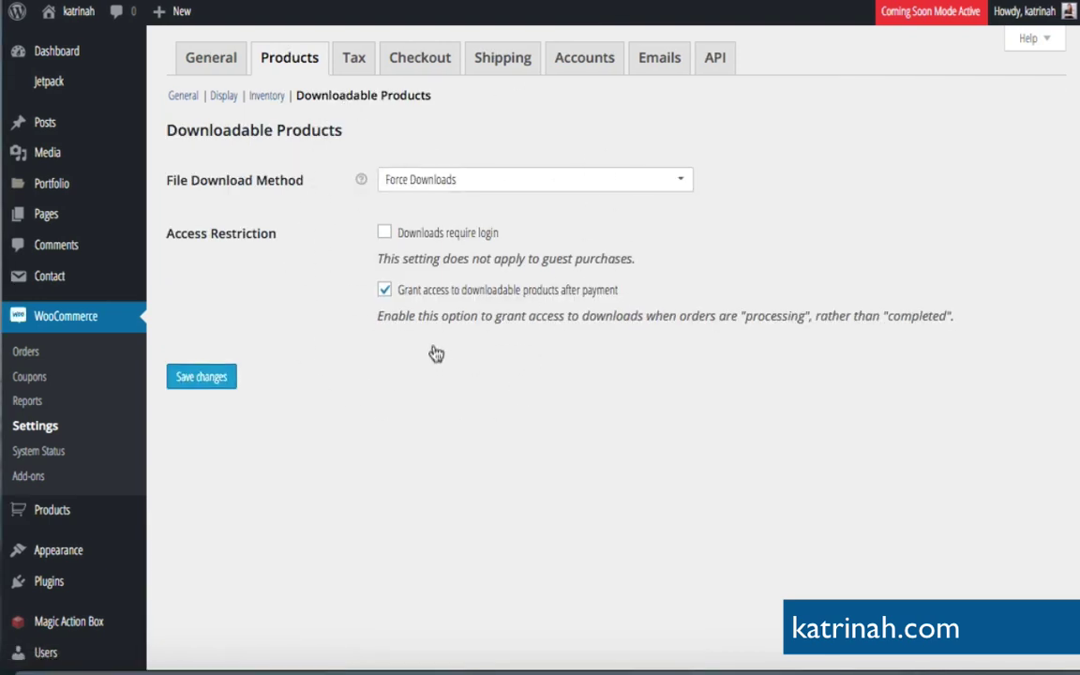
click(355, 62)
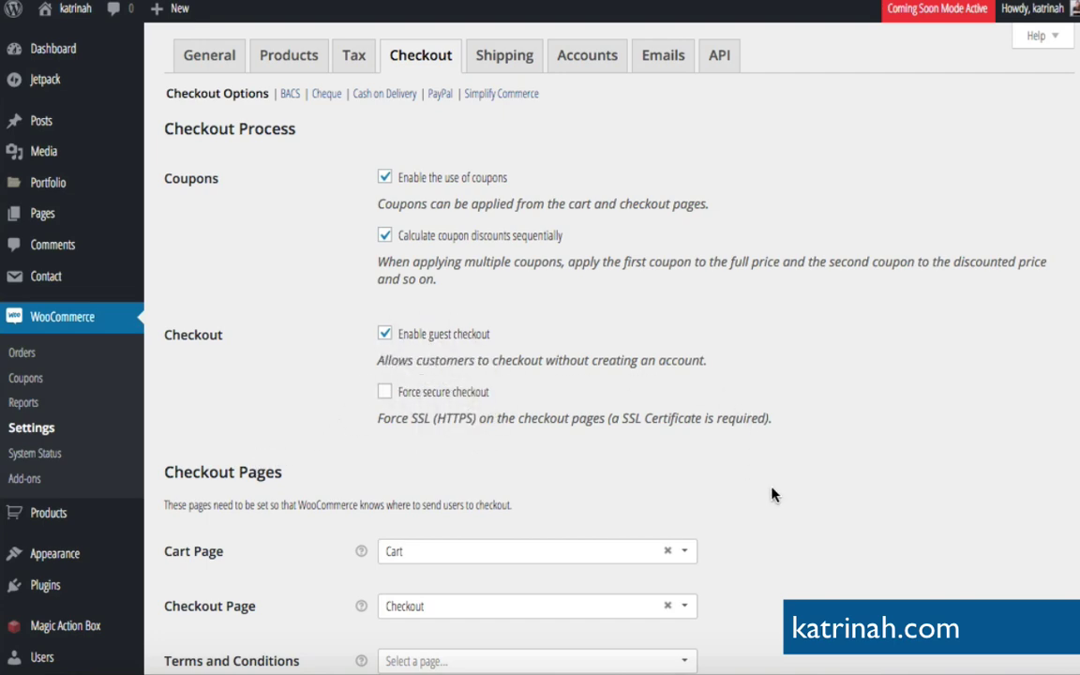
- Keep Cart as the cart page and Checkout as the checkout page
scroll(773, 494, down, 3)
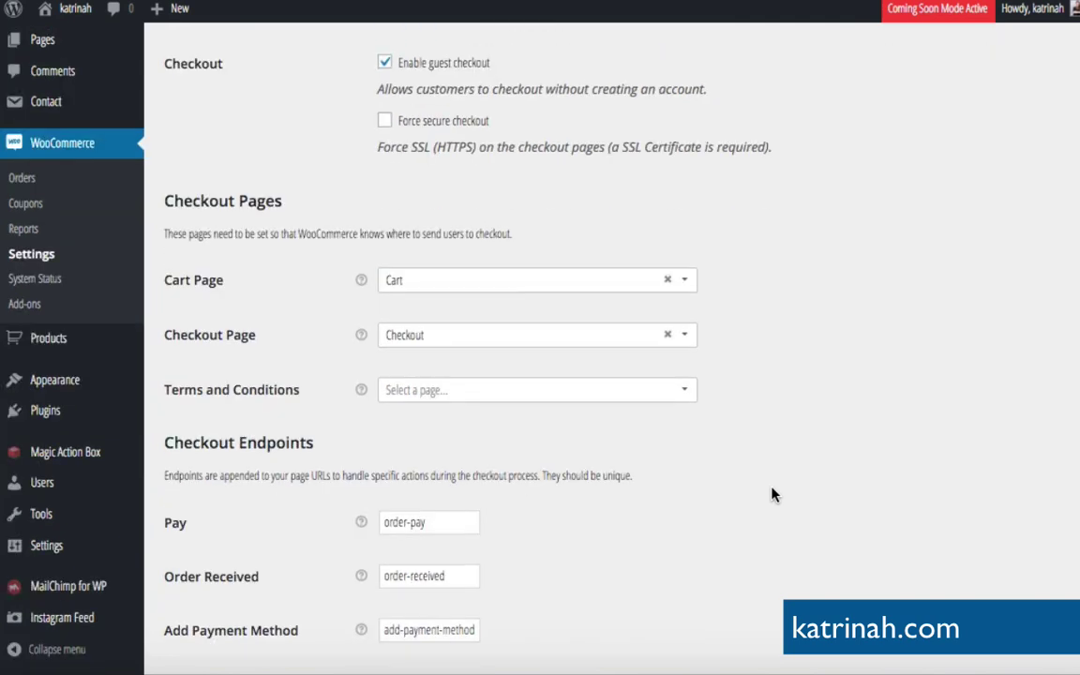
scroll(772, 494, down, 1)
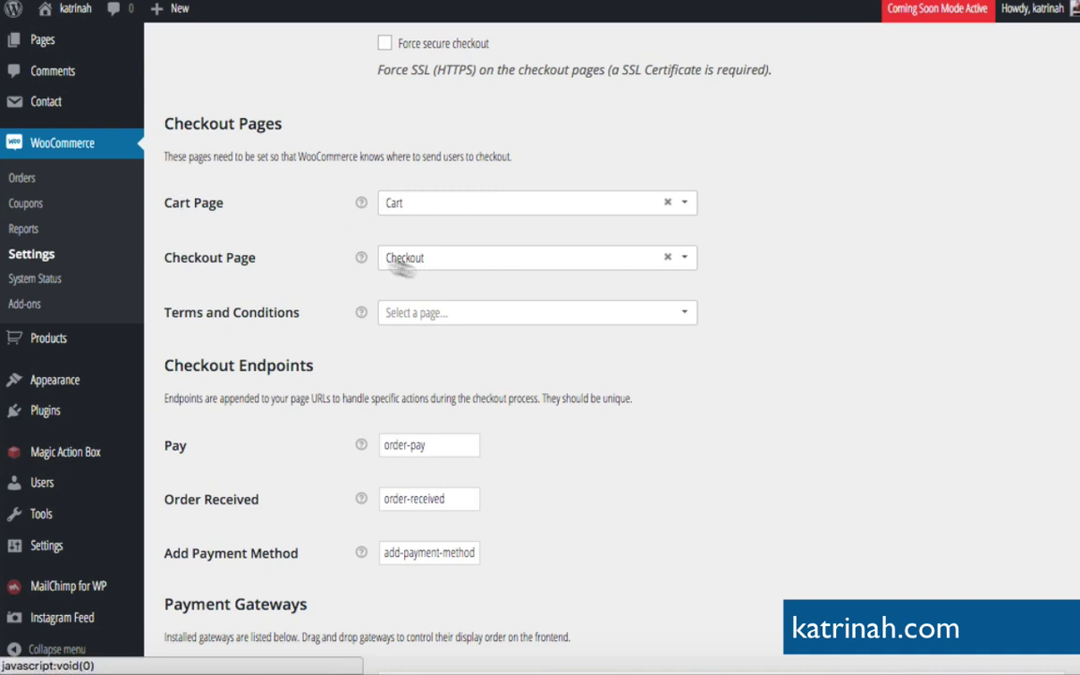
click(419, 205)
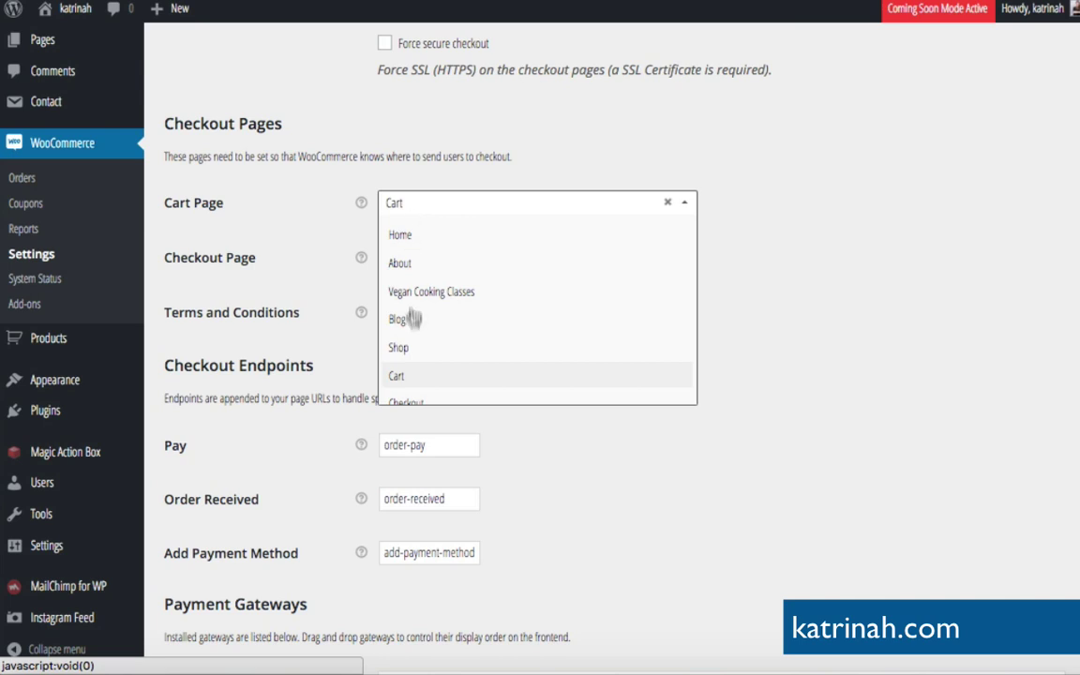
click(398, 376)
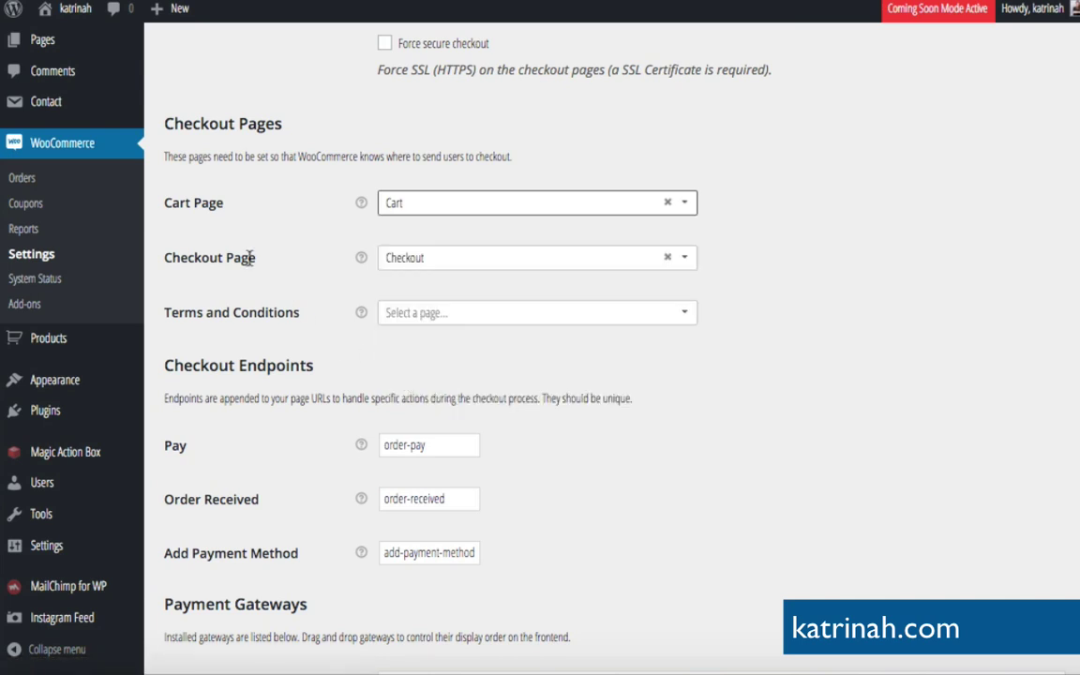
click(432, 265)
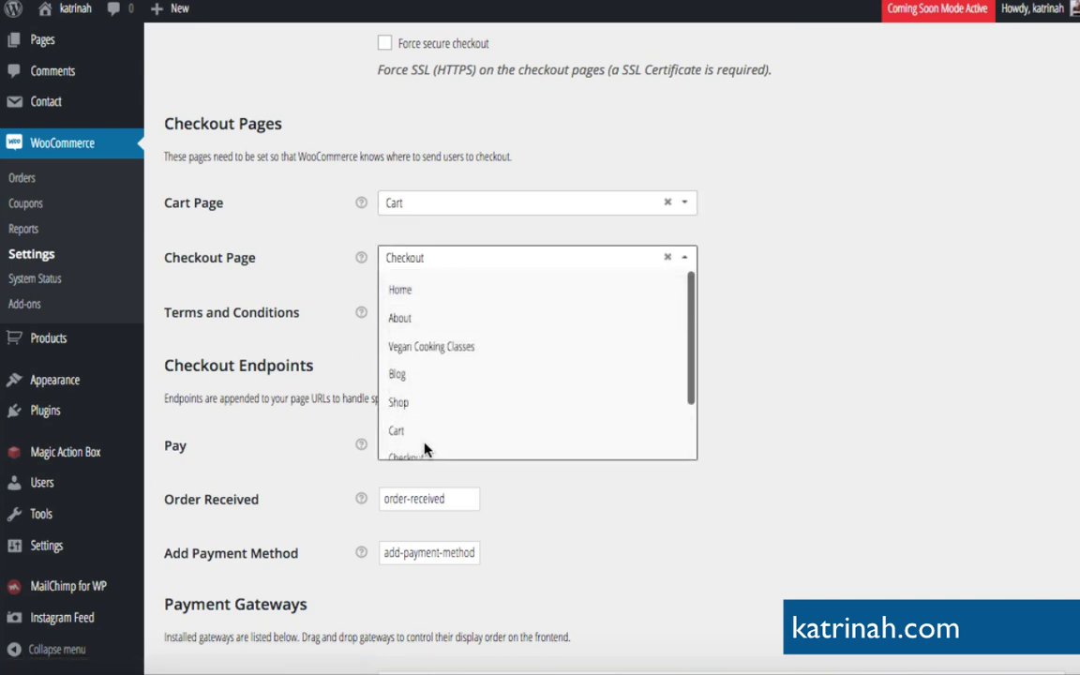
scroll(429, 408, down, 2)
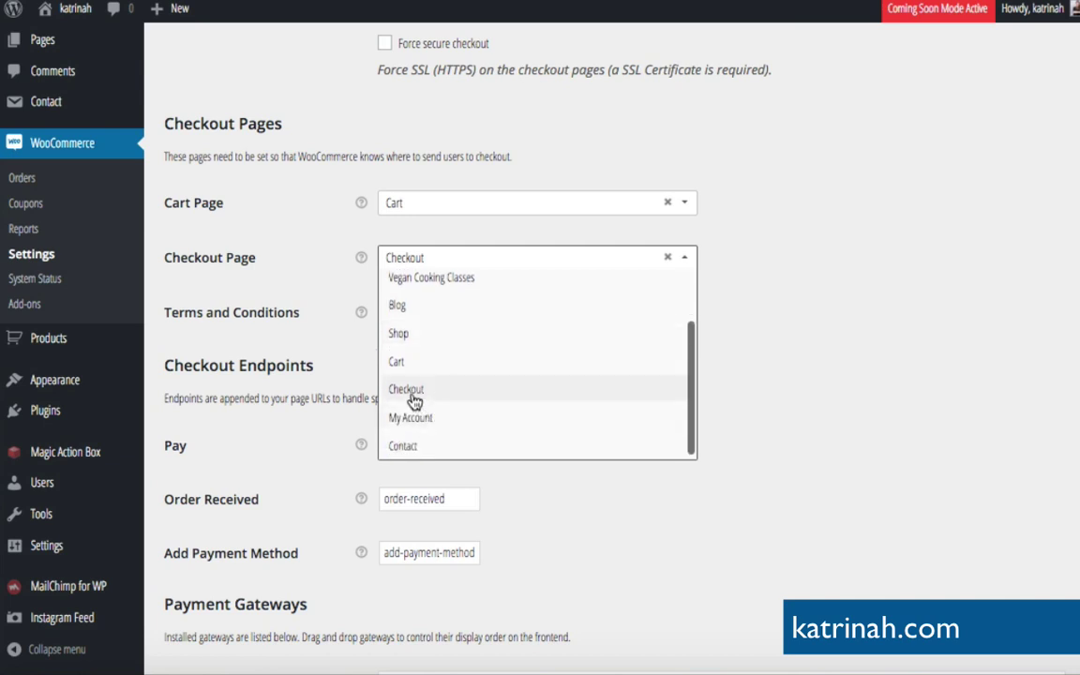
click(413, 392)
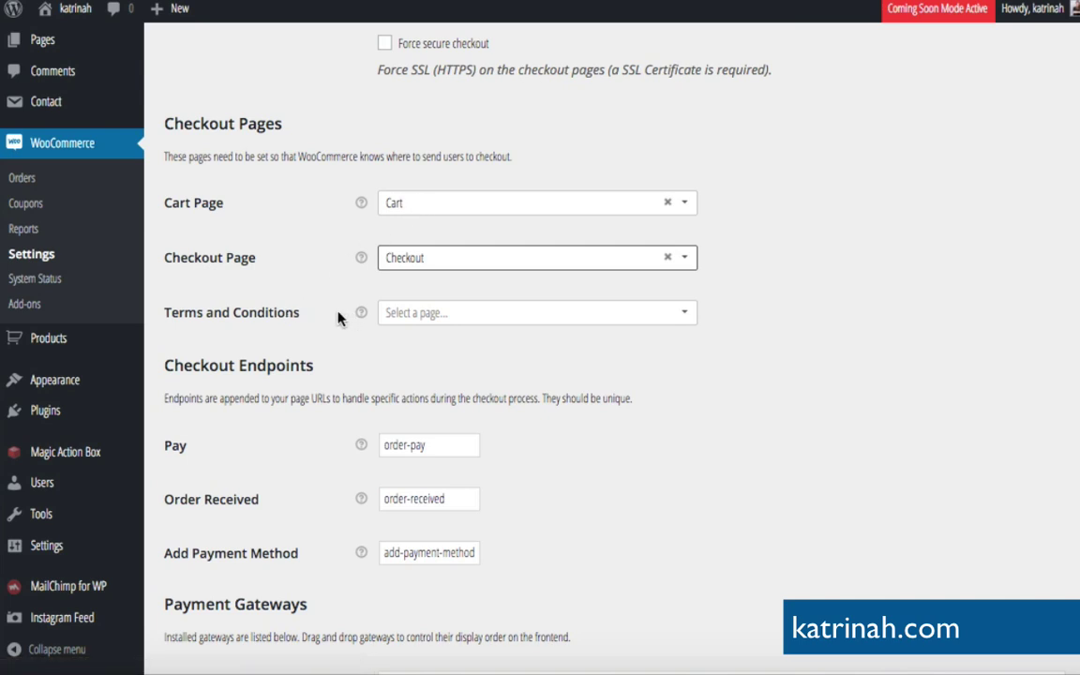
- Leave the Terms and Conditions page unassigned and save the checkout options
mouse_move(164, 13)
click(419, 321)
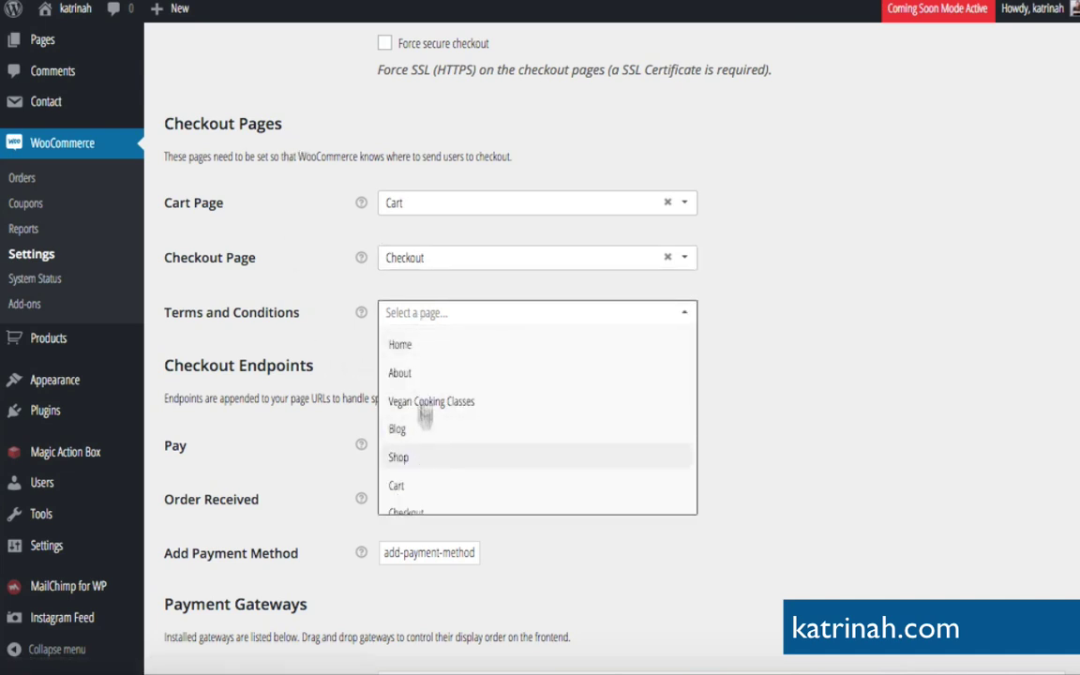
scroll(424, 510, down, 1)
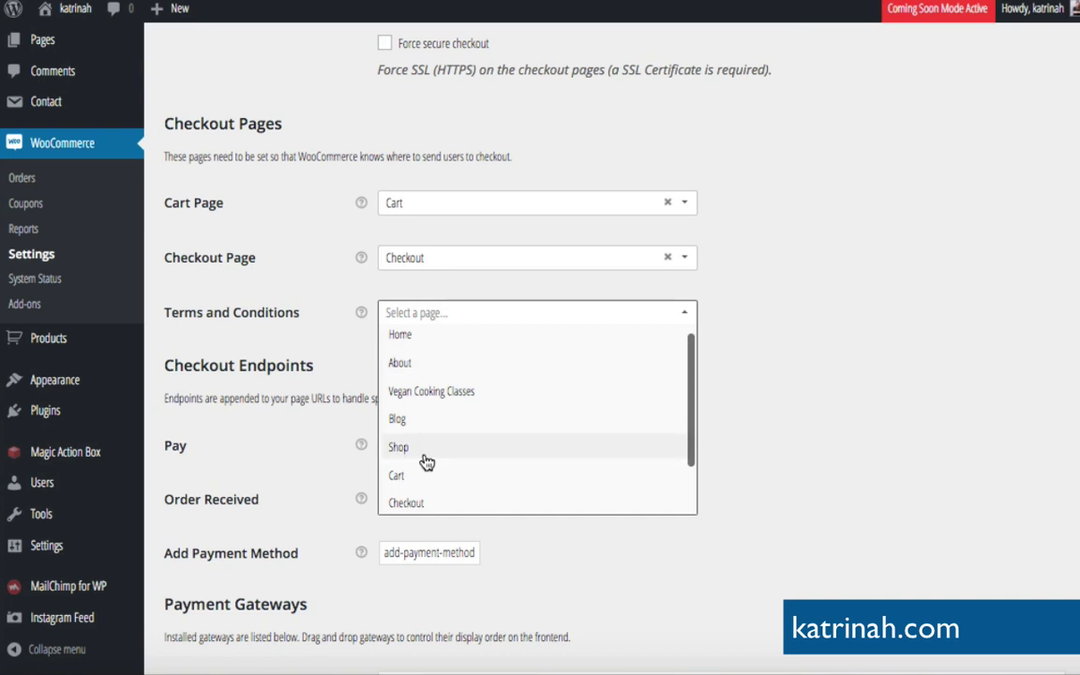
click(320, 331)
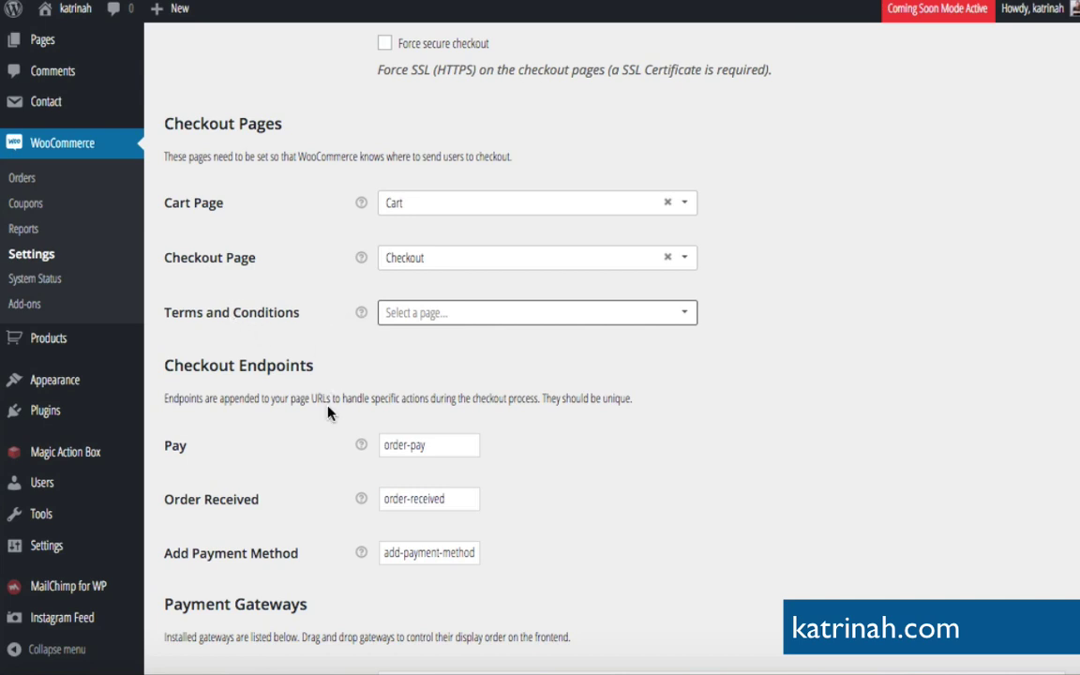
scroll(328, 412, down, 5)
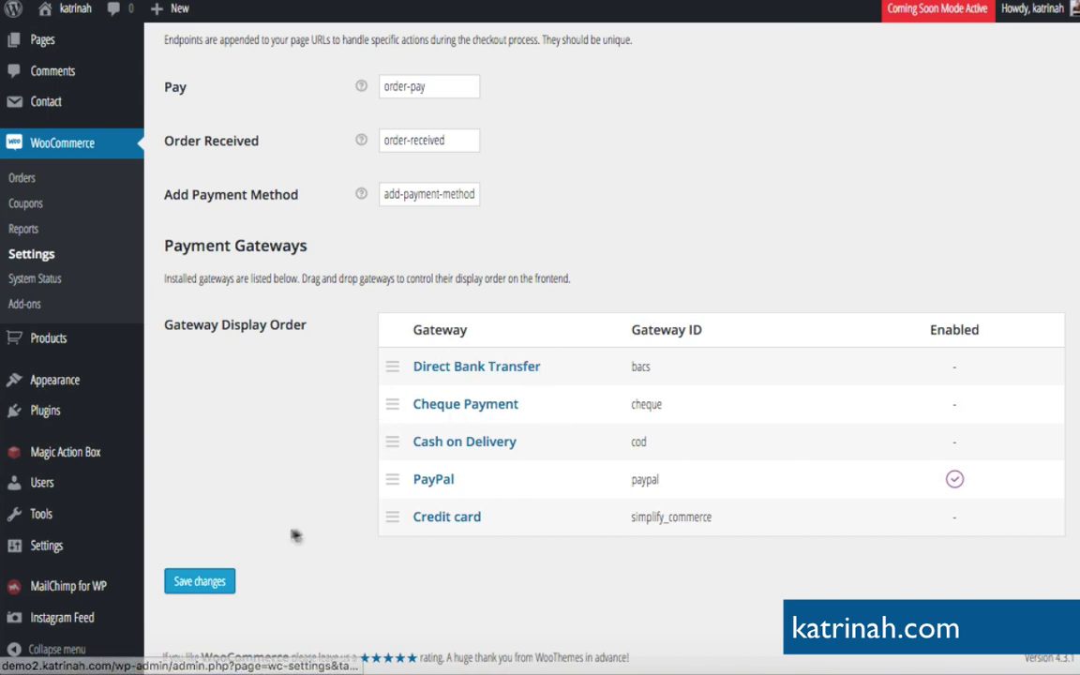
click(199, 583)
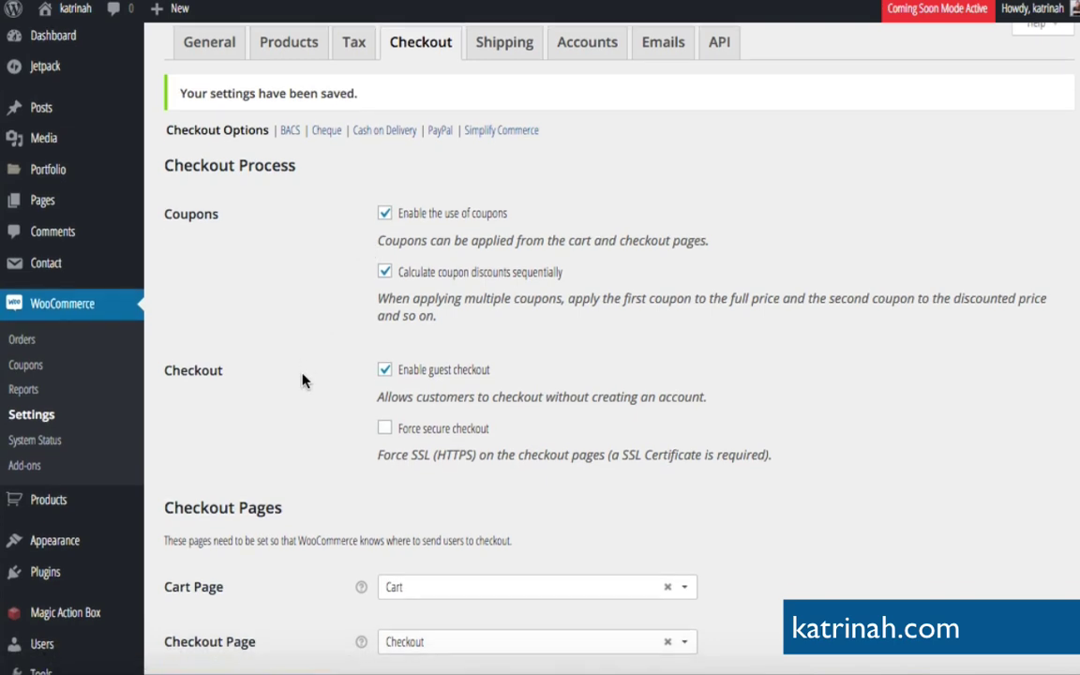
scroll(303, 381, down, 5)
scroll(302, 380, down, 6)
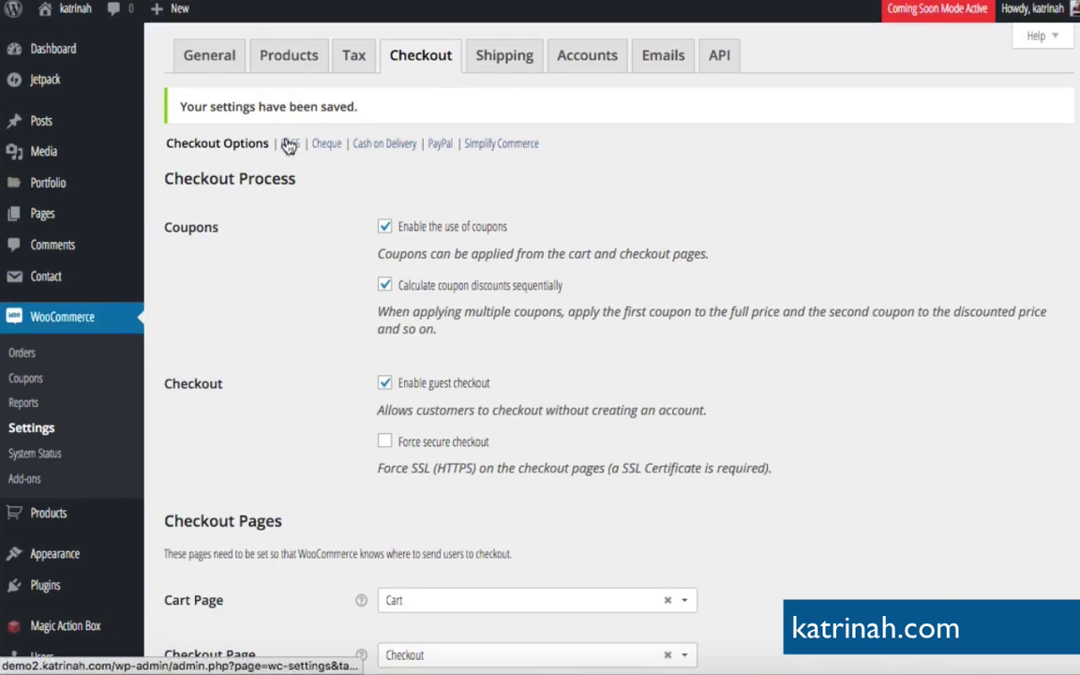
- Review the BACS, Cheque and Cash on Delivery gateway settings, toggling cheque payments
click(290, 144)
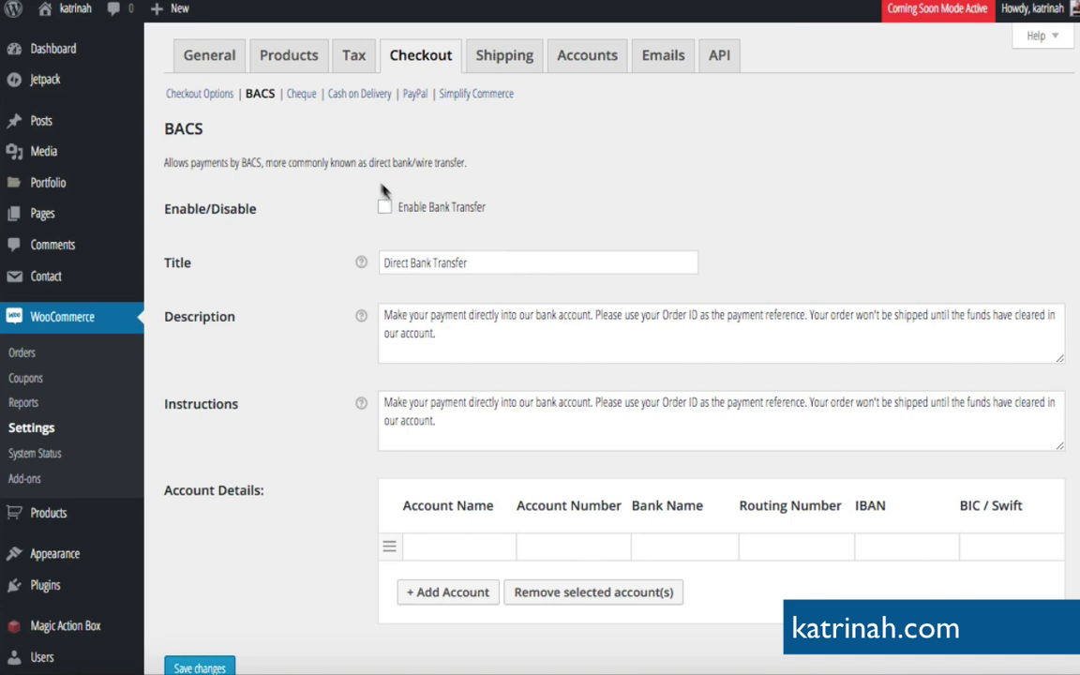
click(301, 98)
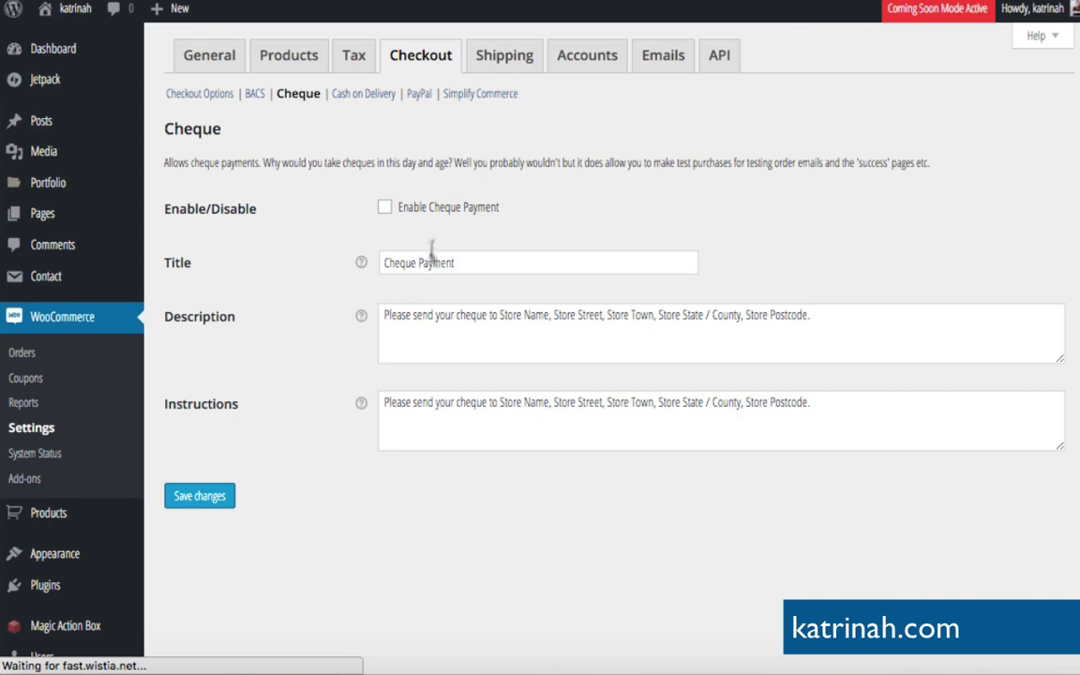
click(385, 209)
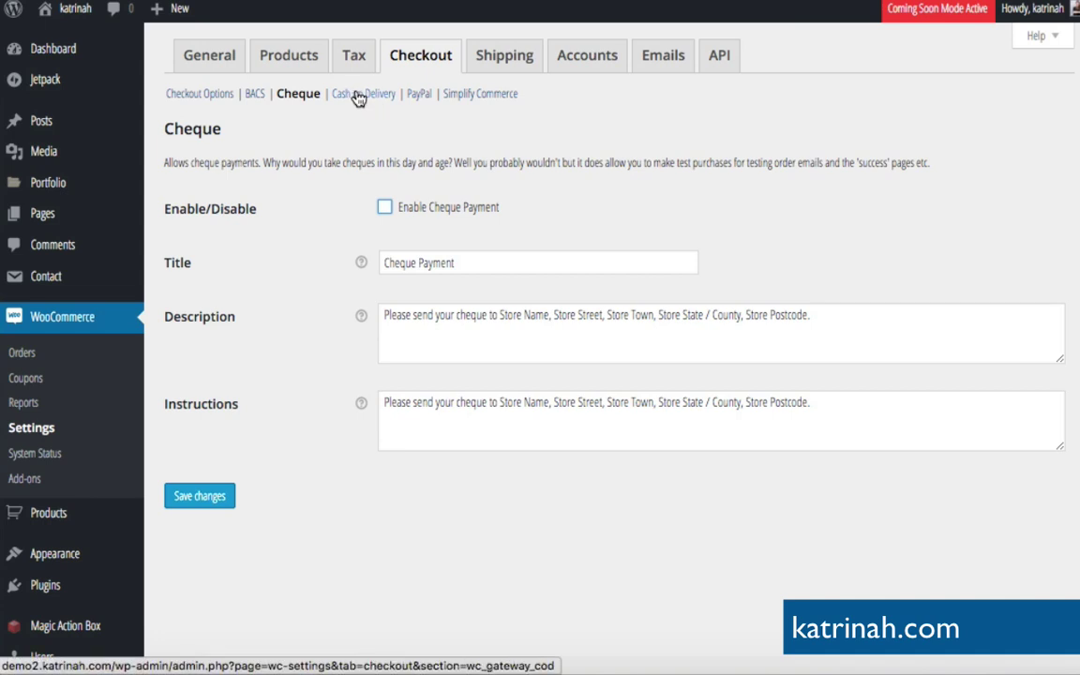
click(388, 97)
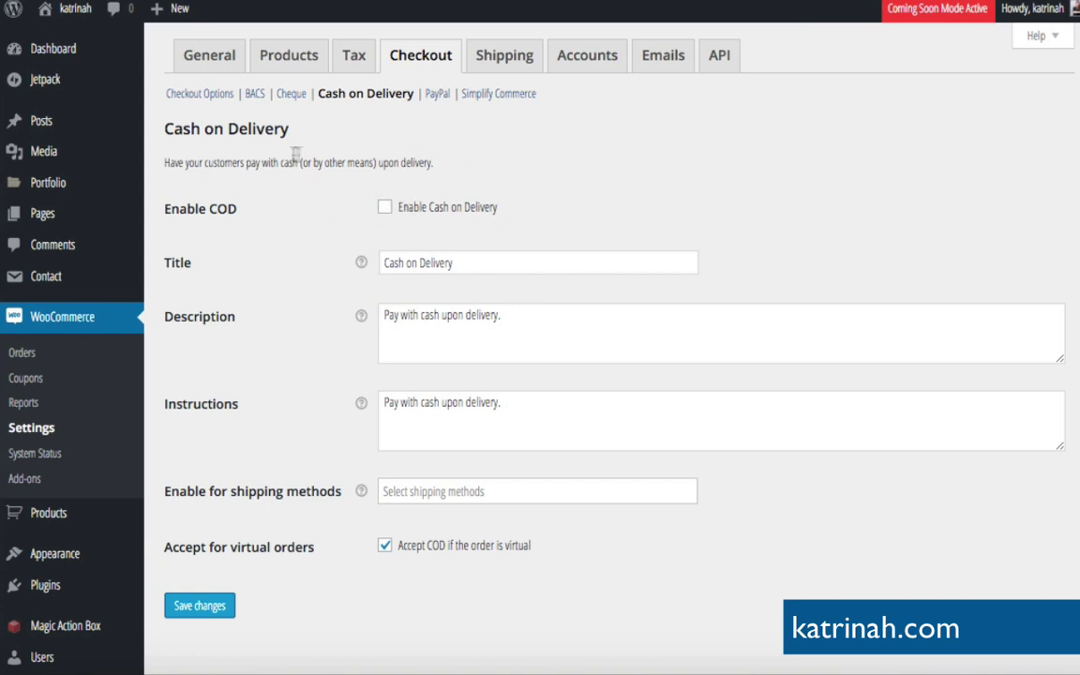
- Save the PayPal gateway settings, then the Simplify Commerce gateway settings
click(437, 95)
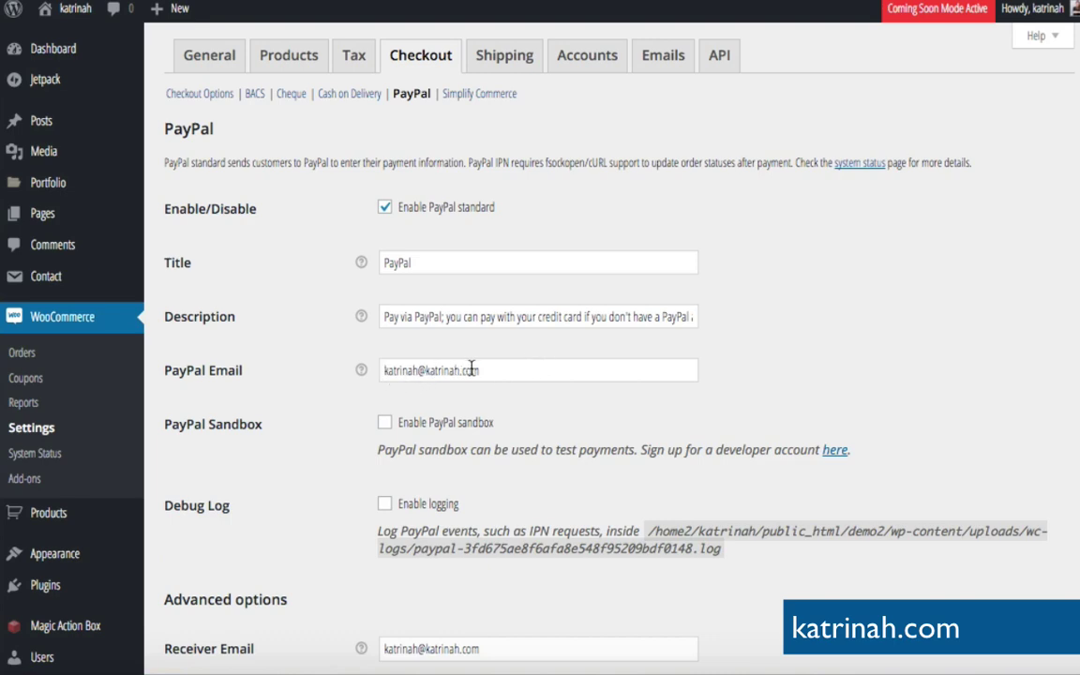
scroll(300, 471, down, 5)
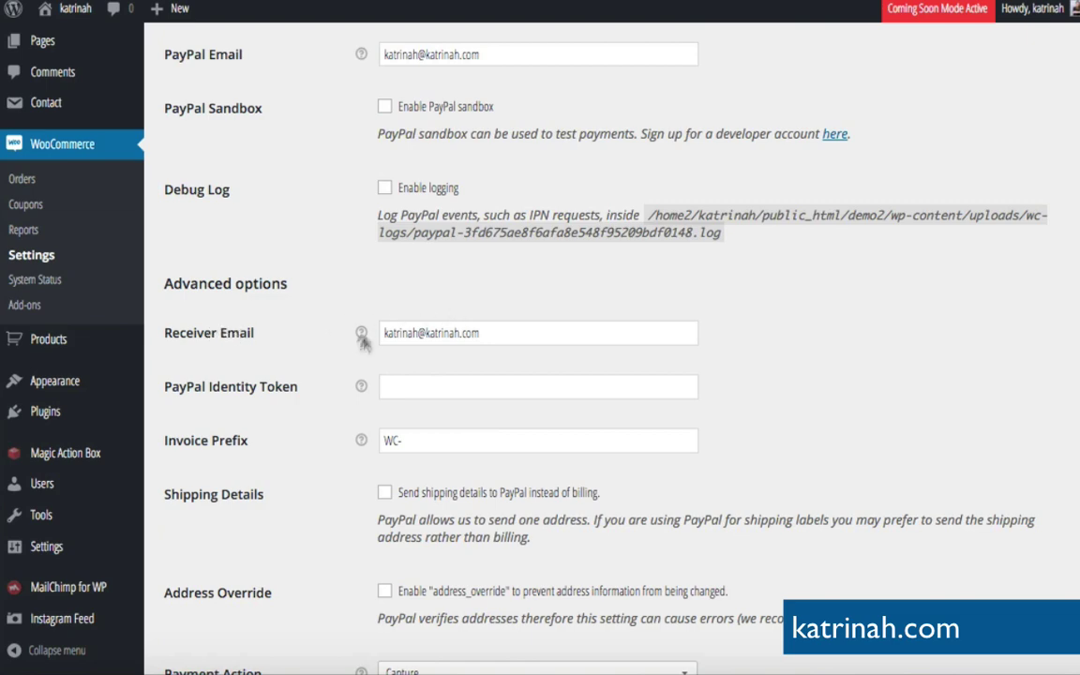
scroll(327, 433, down, 5)
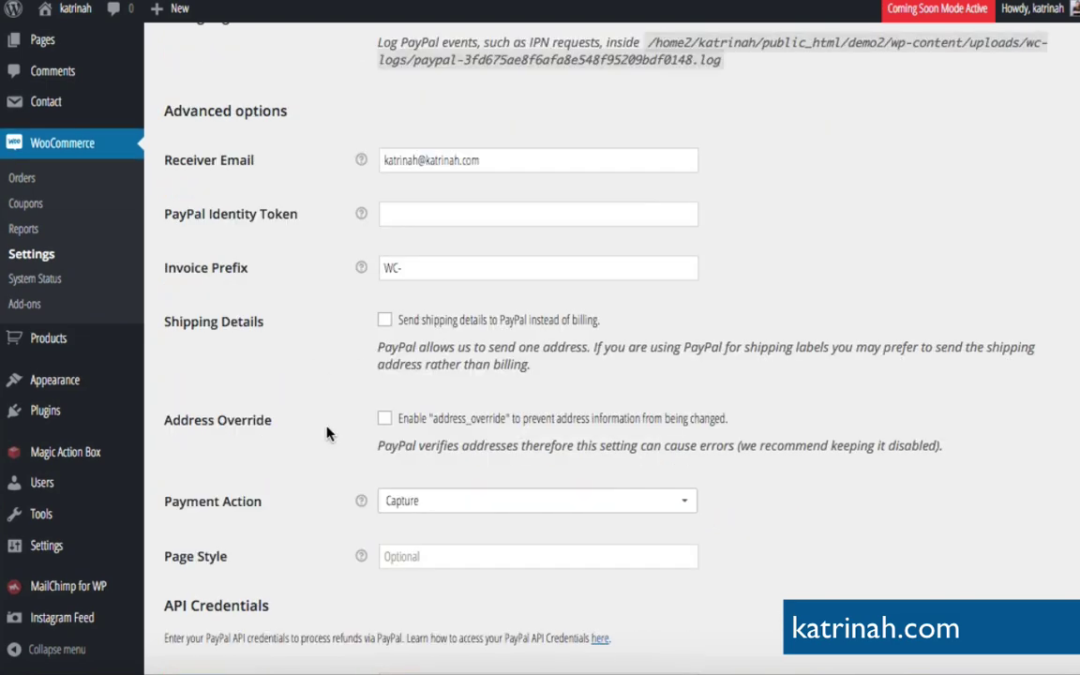
scroll(328, 434, down, 3)
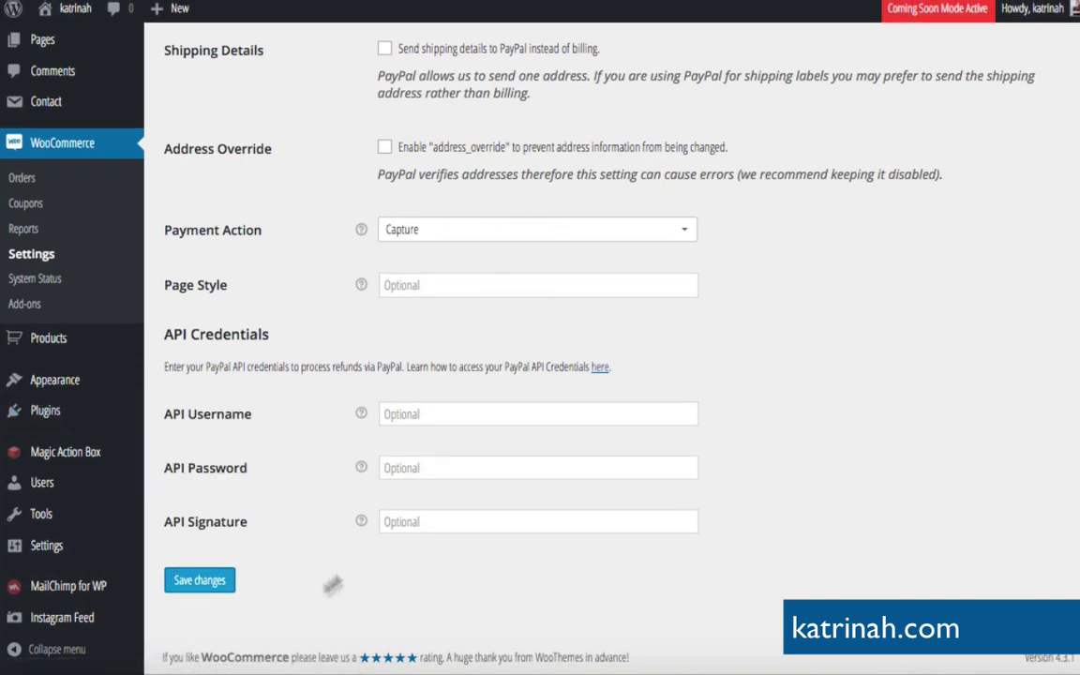
click(206, 583)
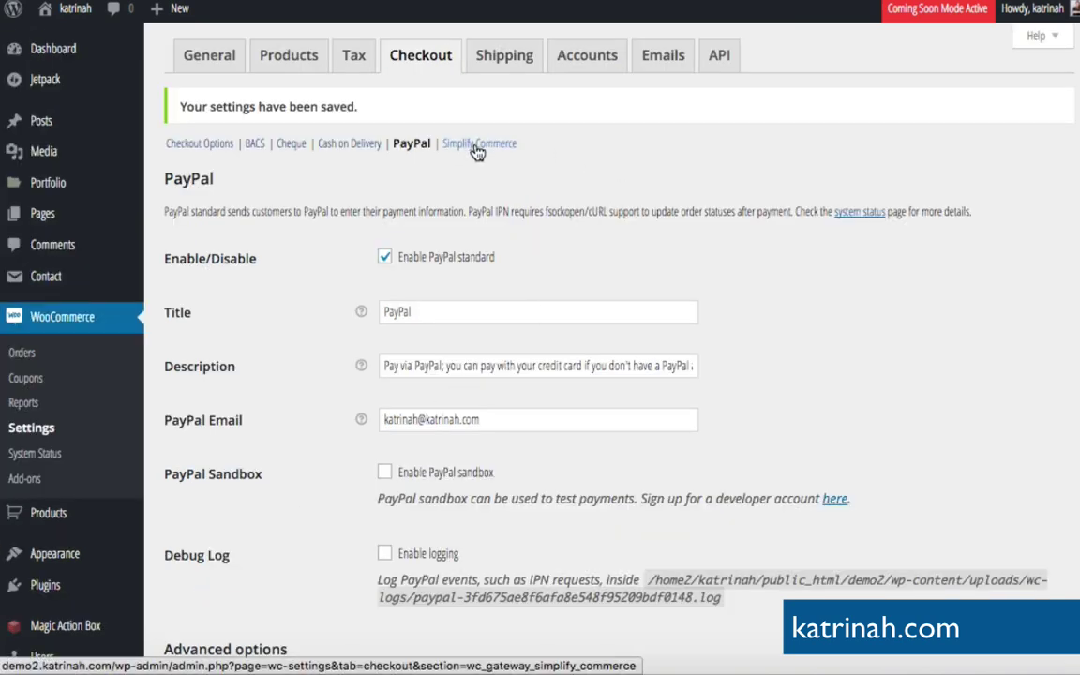
click(477, 149)
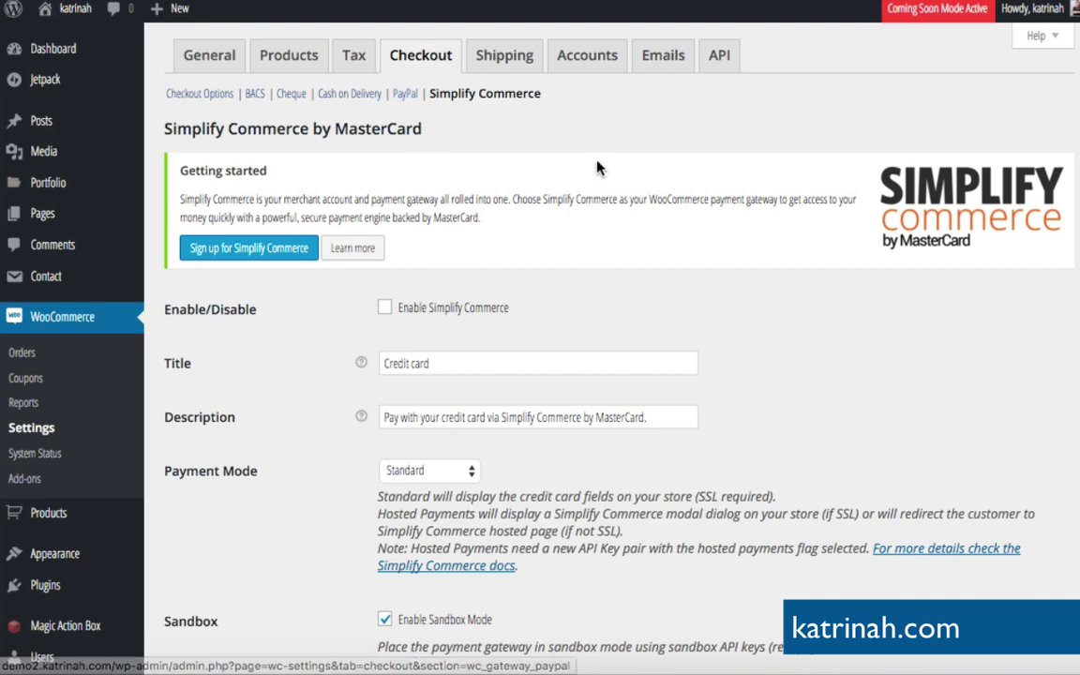
scroll(403, 422, down, 5)
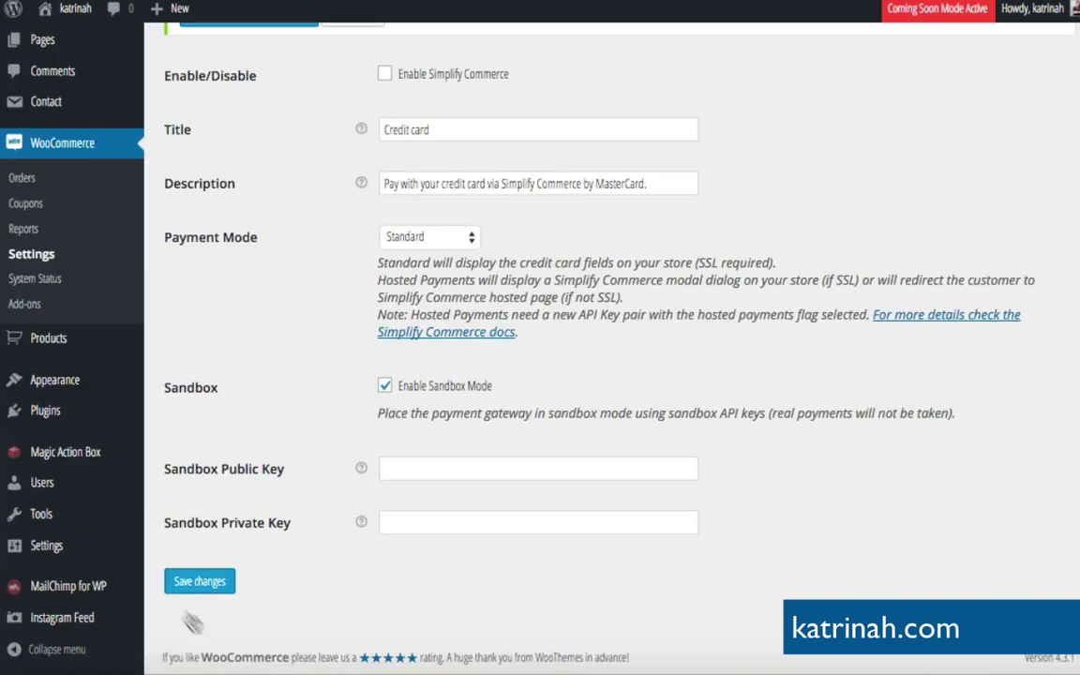
click(201, 583)
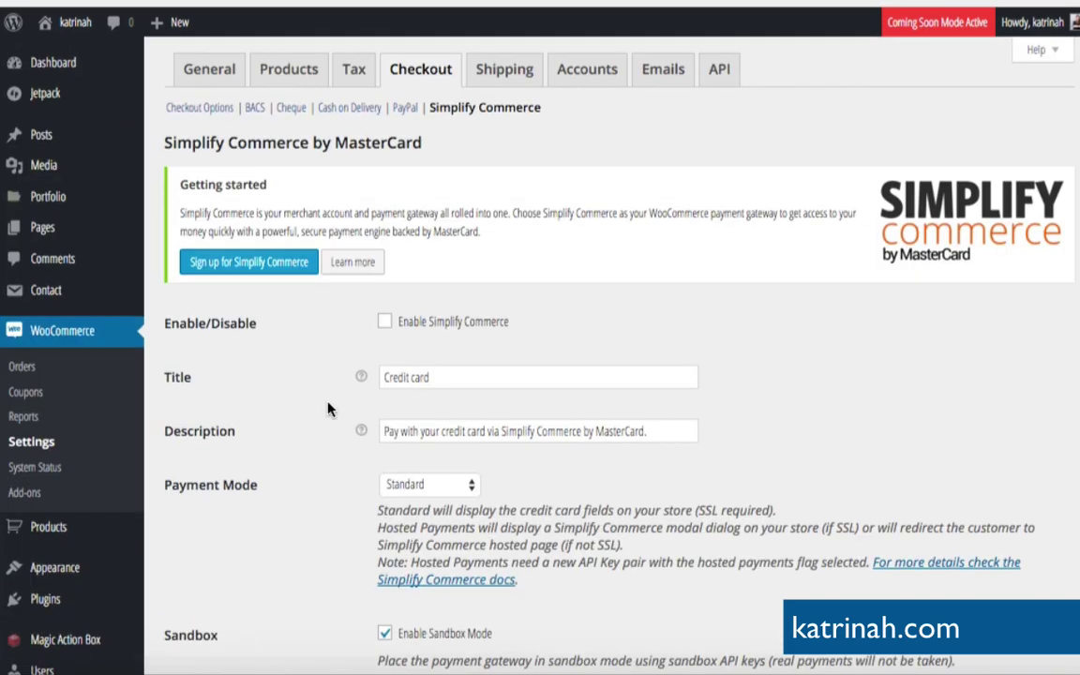
- Show the Shipping Options and look over the Shipping Methods table, where only Free Shipping is enabled
click(503, 58)
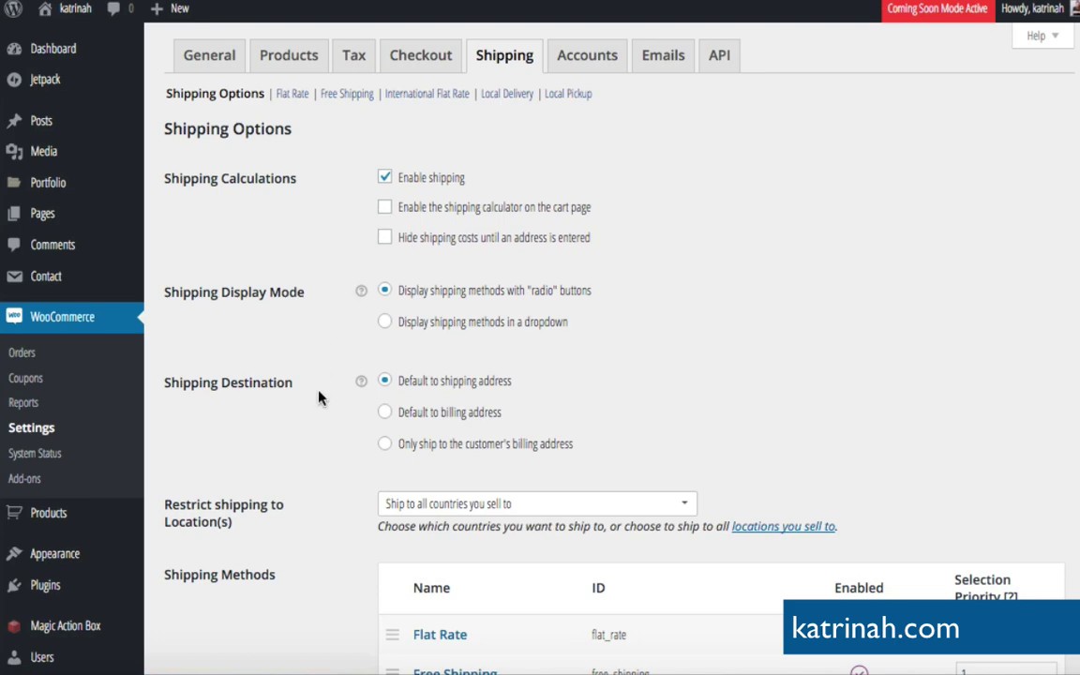
scroll(319, 399, down, 3)
scroll(318, 398, down, 1)
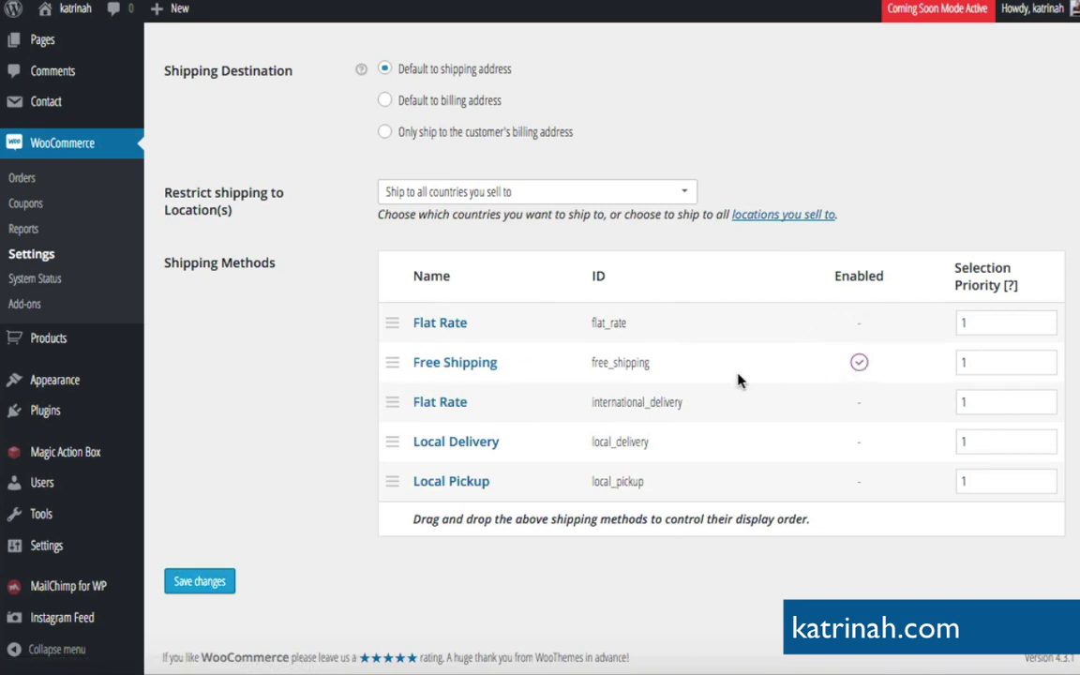
mouse_move(859, 362)
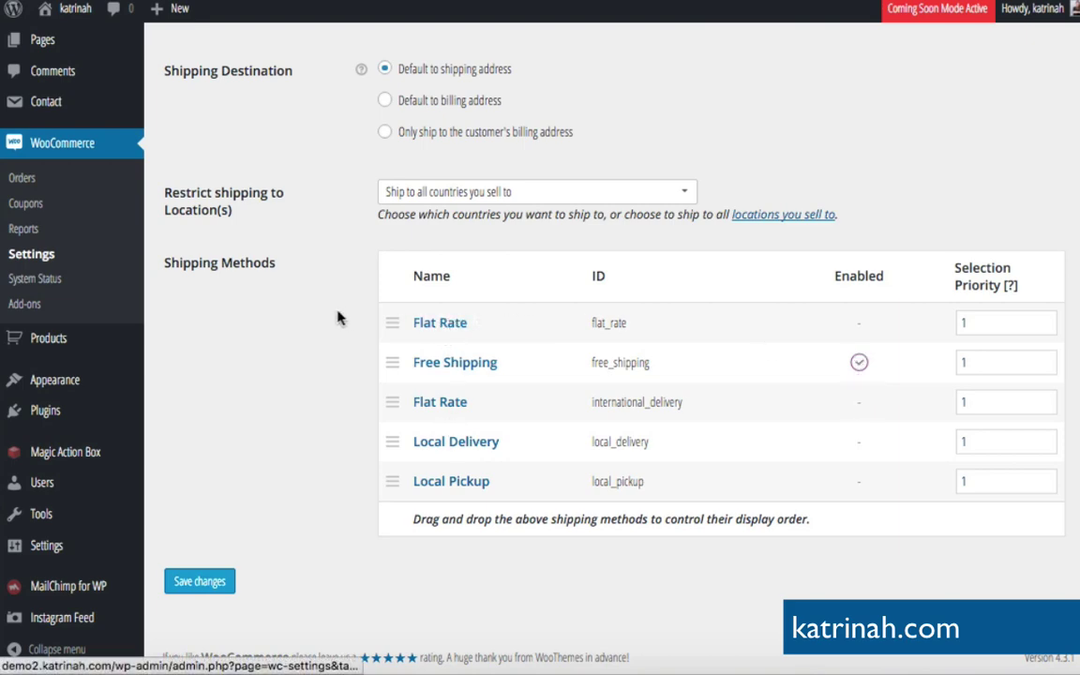
scroll(339, 316, up, 4)
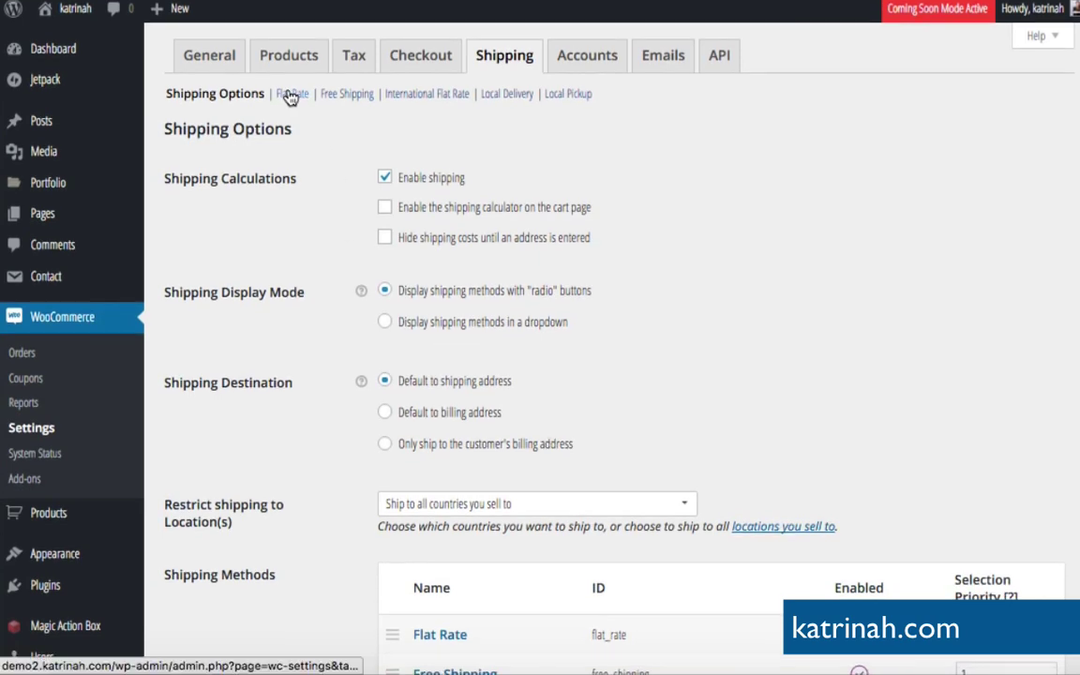
click(291, 95)
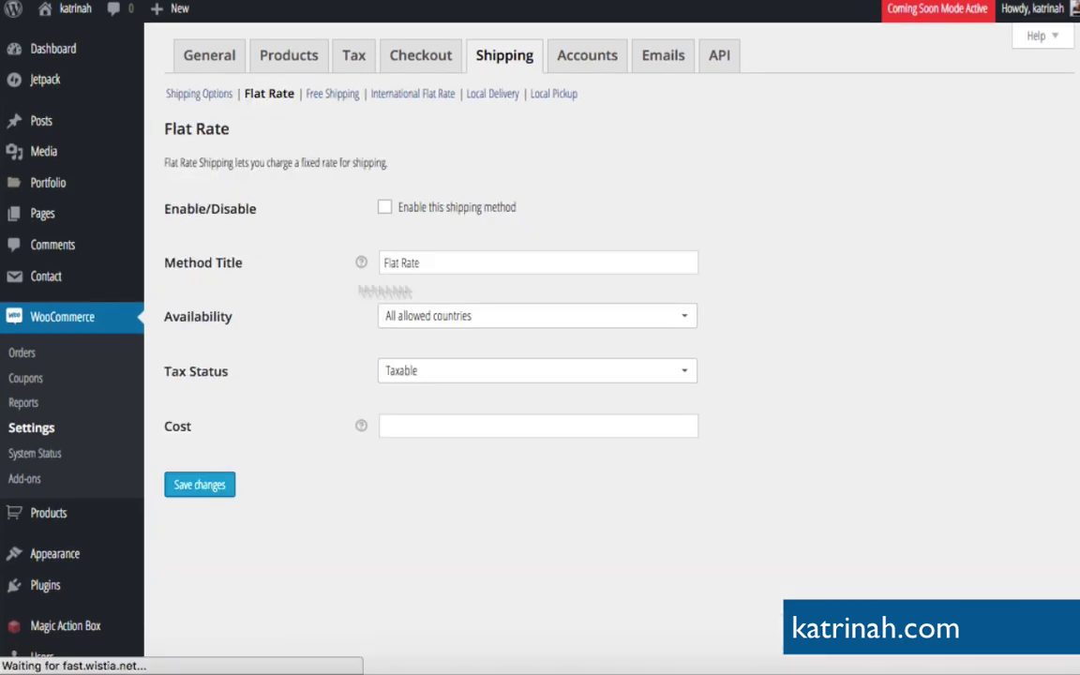
click(386, 208)
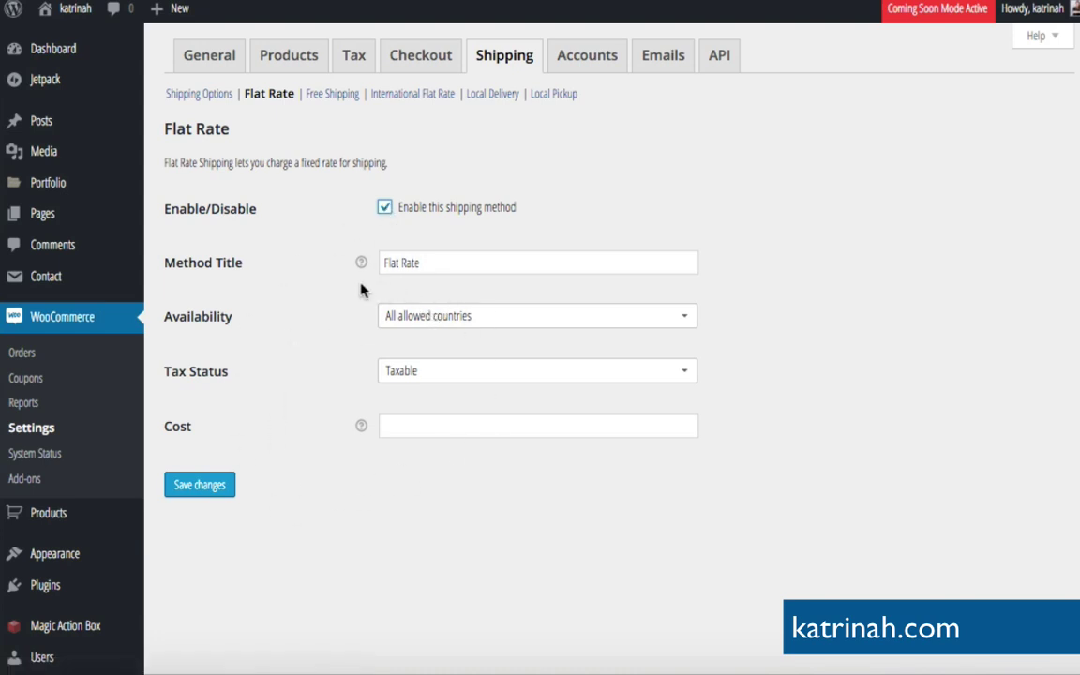
click(386, 210)
click(332, 95)
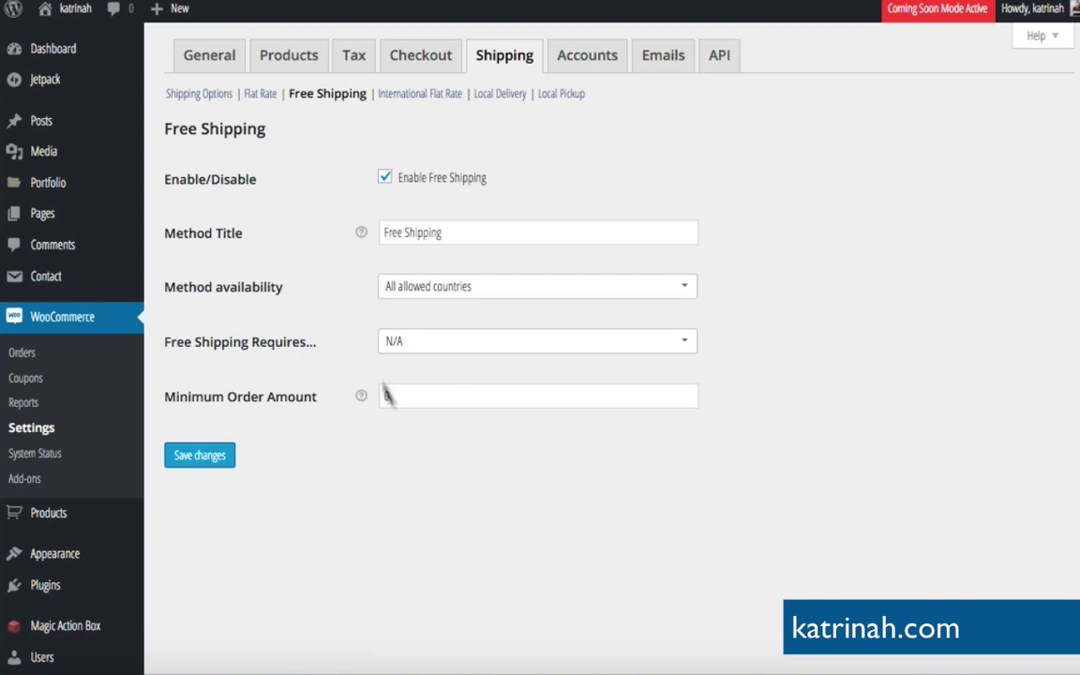
click(188, 94)
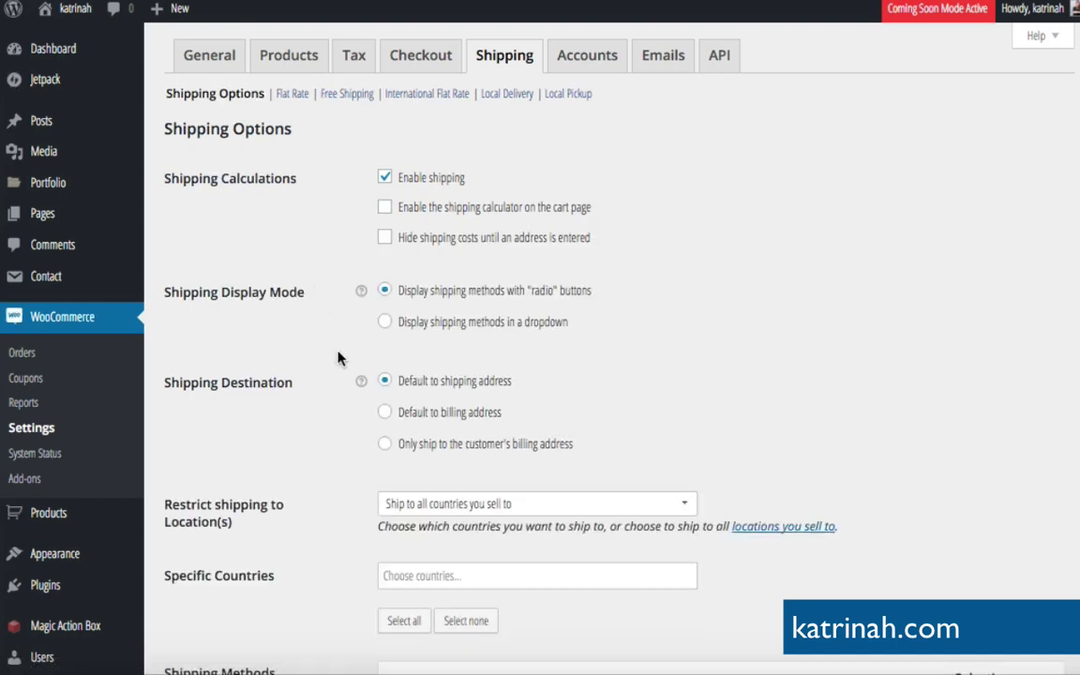
scroll(340, 358, down, 5)
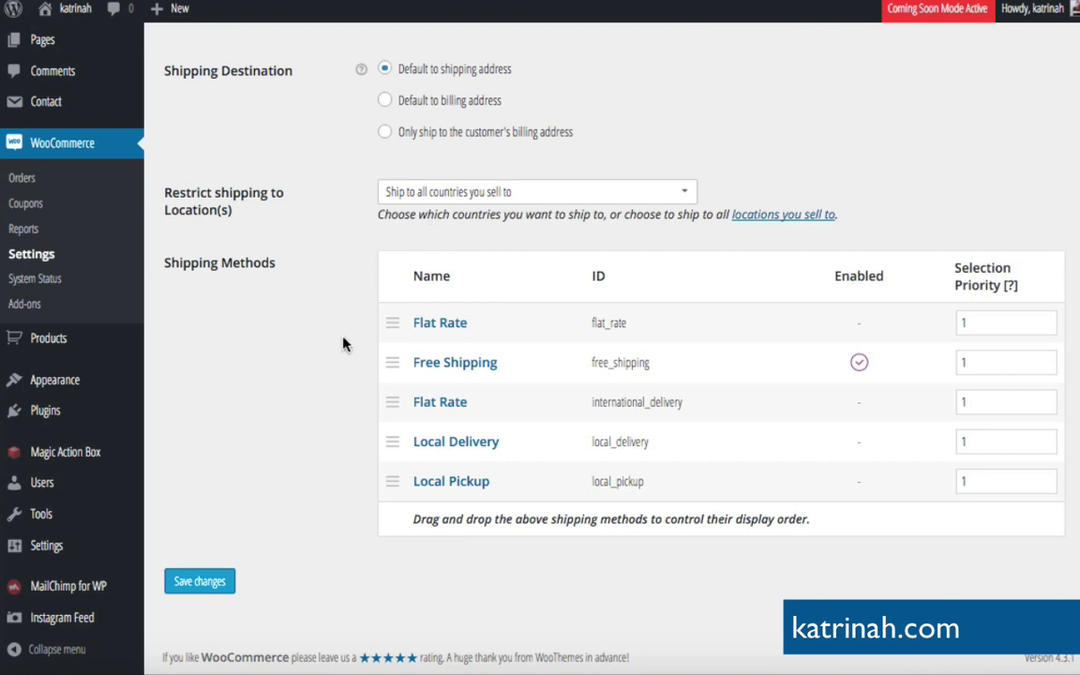
scroll(343, 344, up, 5)
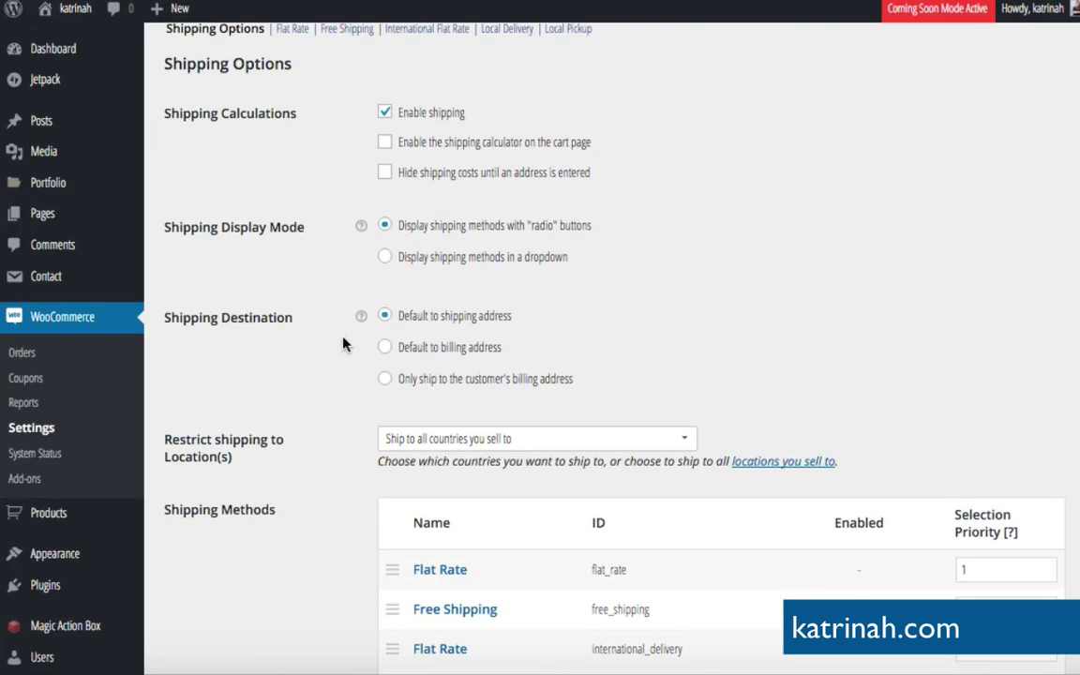
scroll(343, 344, up, 1)
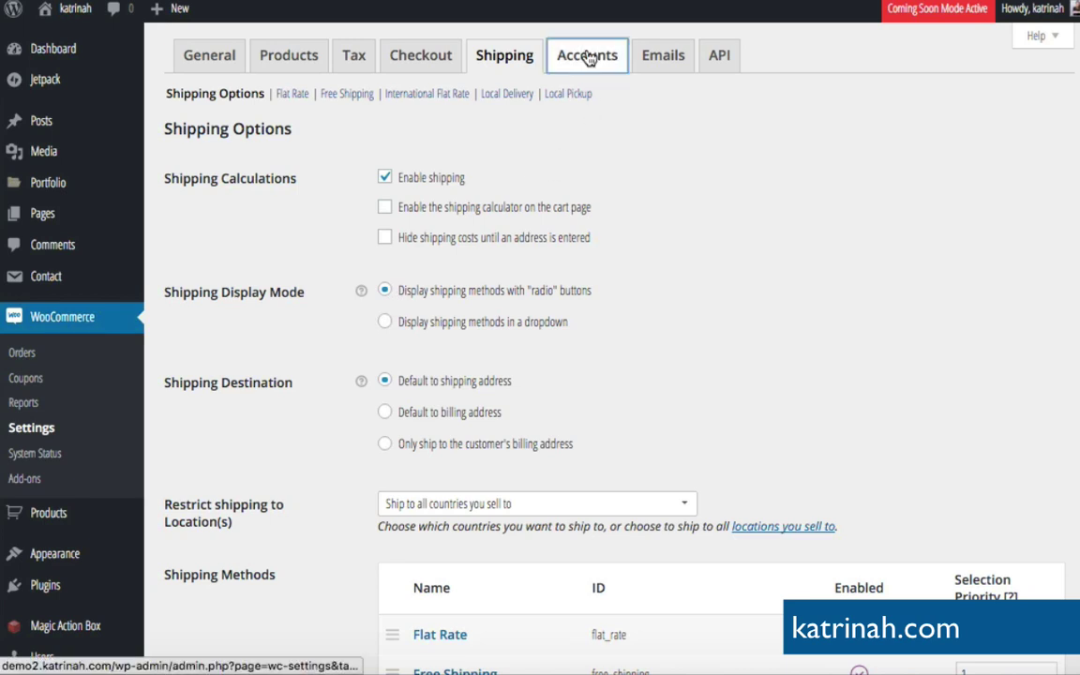
- Keep My Account as the account page in the Accounts settings and save them
click(588, 56)
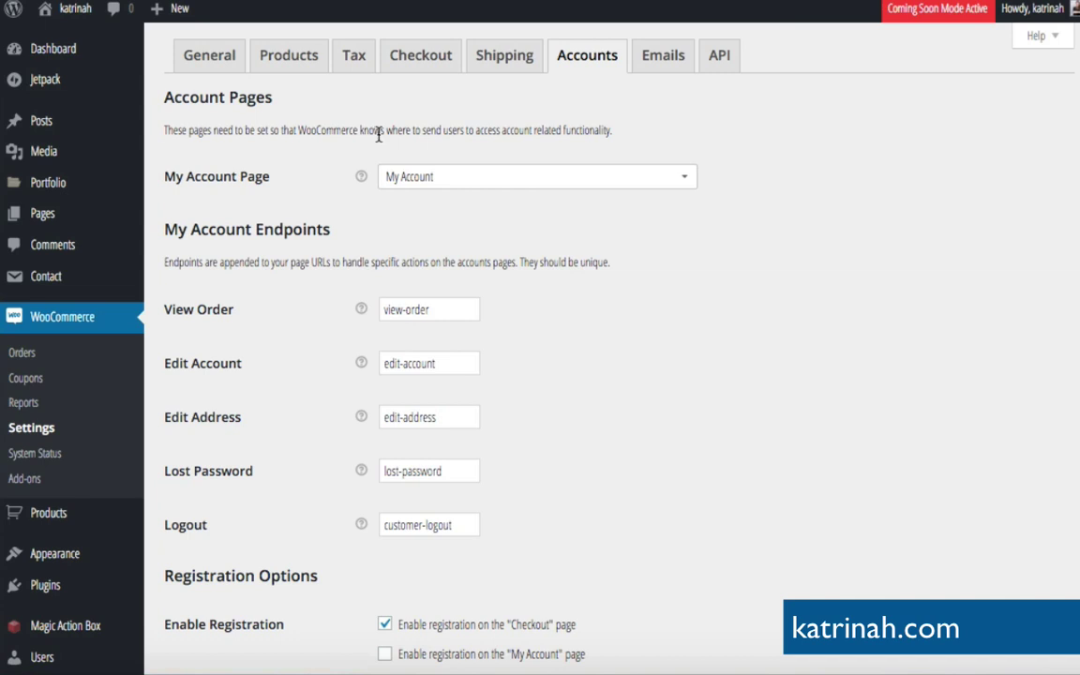
click(429, 176)
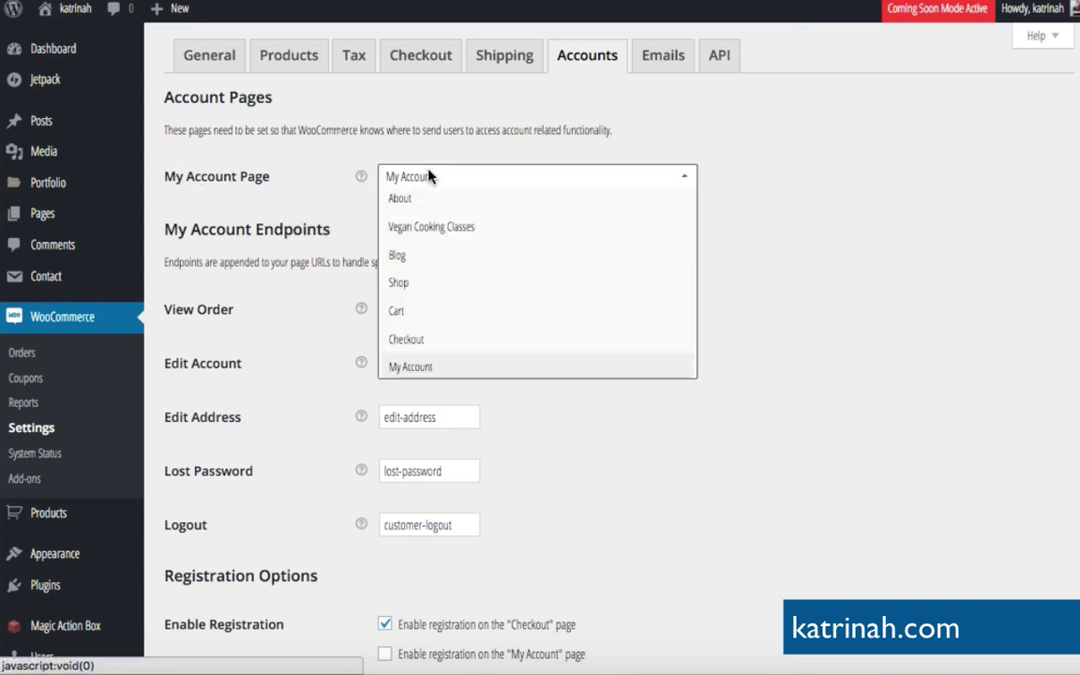
click(306, 177)
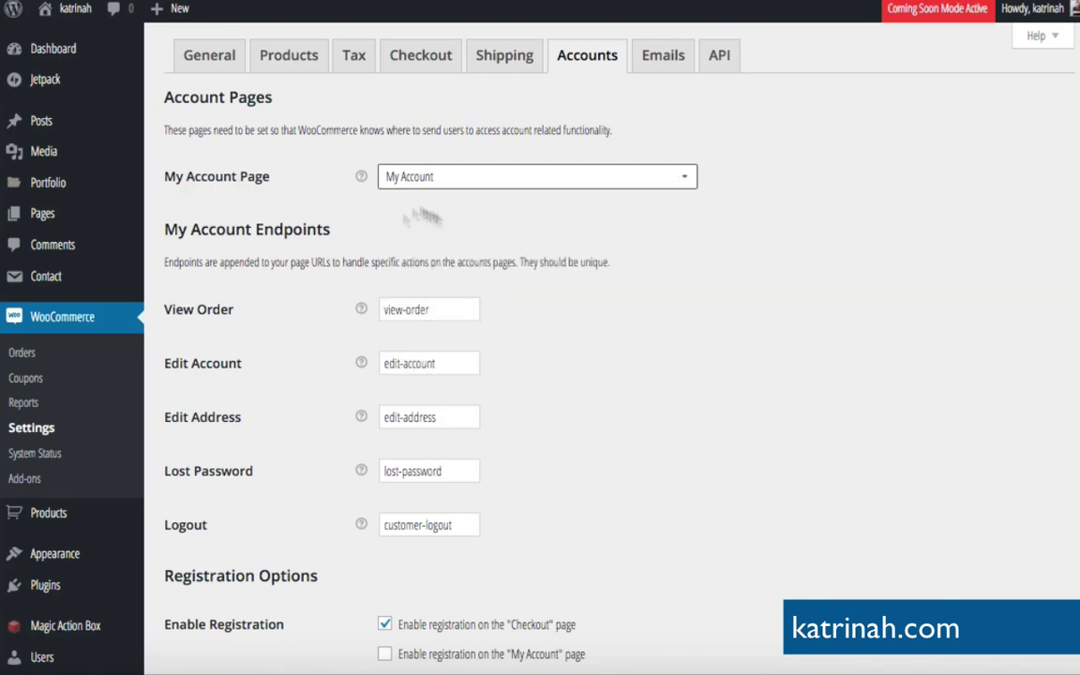
scroll(319, 513, down, 5)
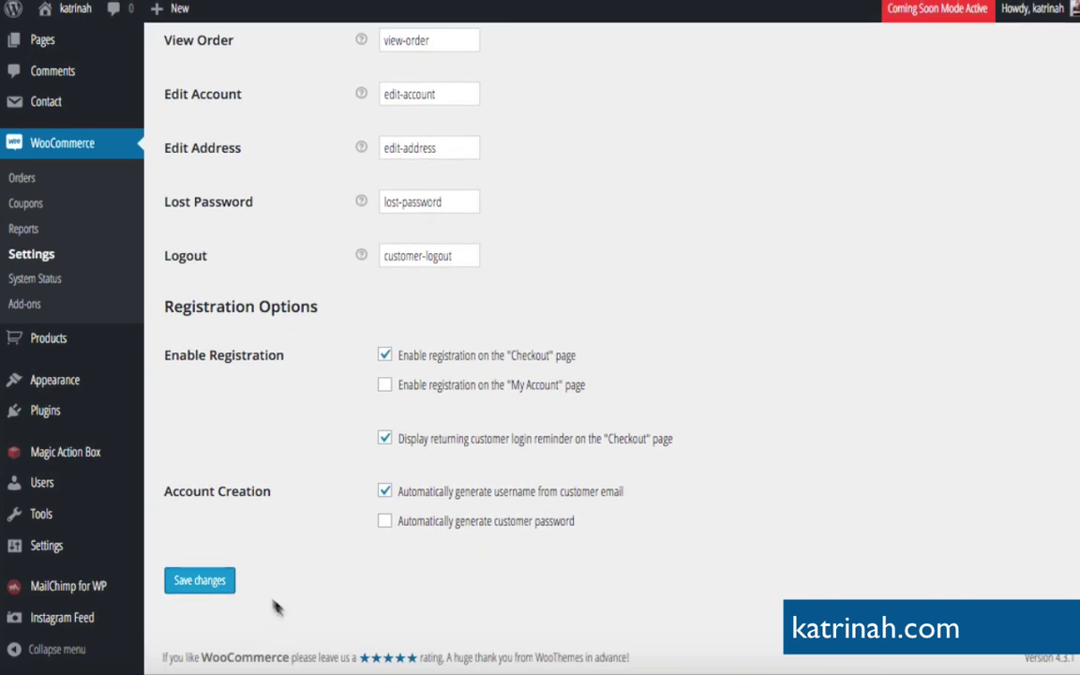
click(199, 581)
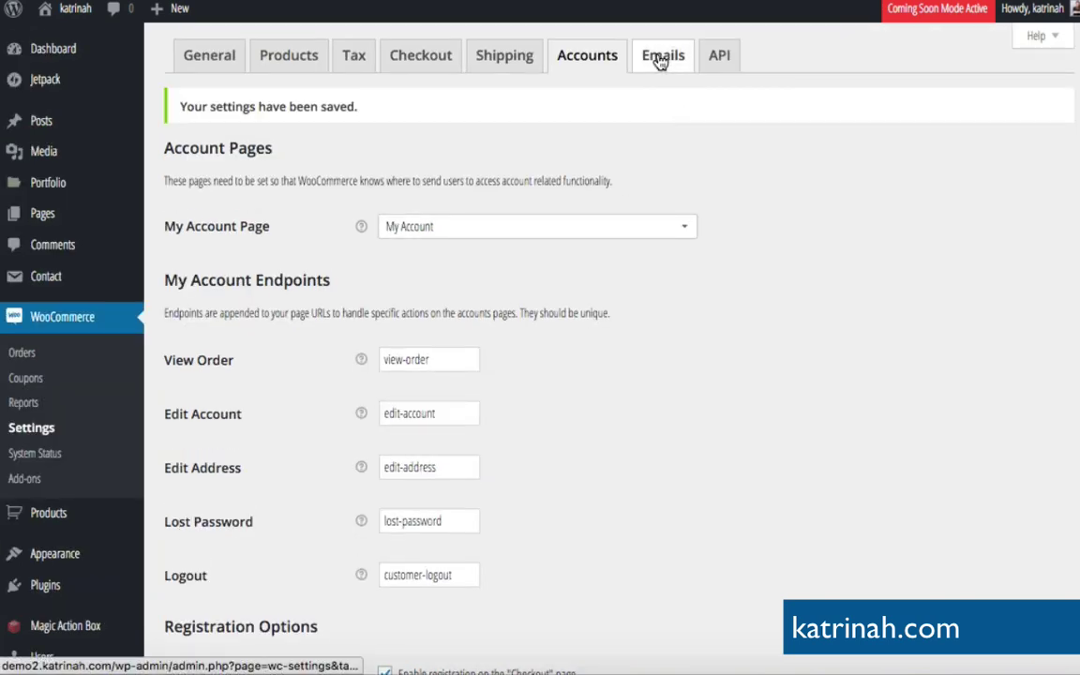
- Review the Emails sender options, select the Header Image field value, and save the email settings
click(661, 58)
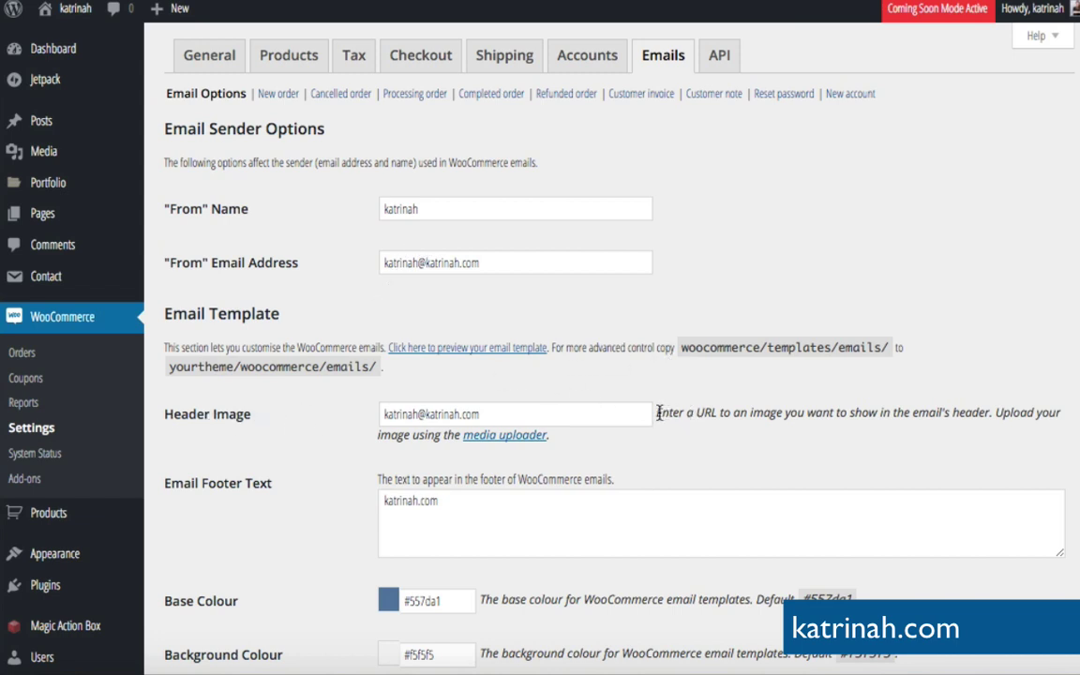
drag(658, 413, 989, 414)
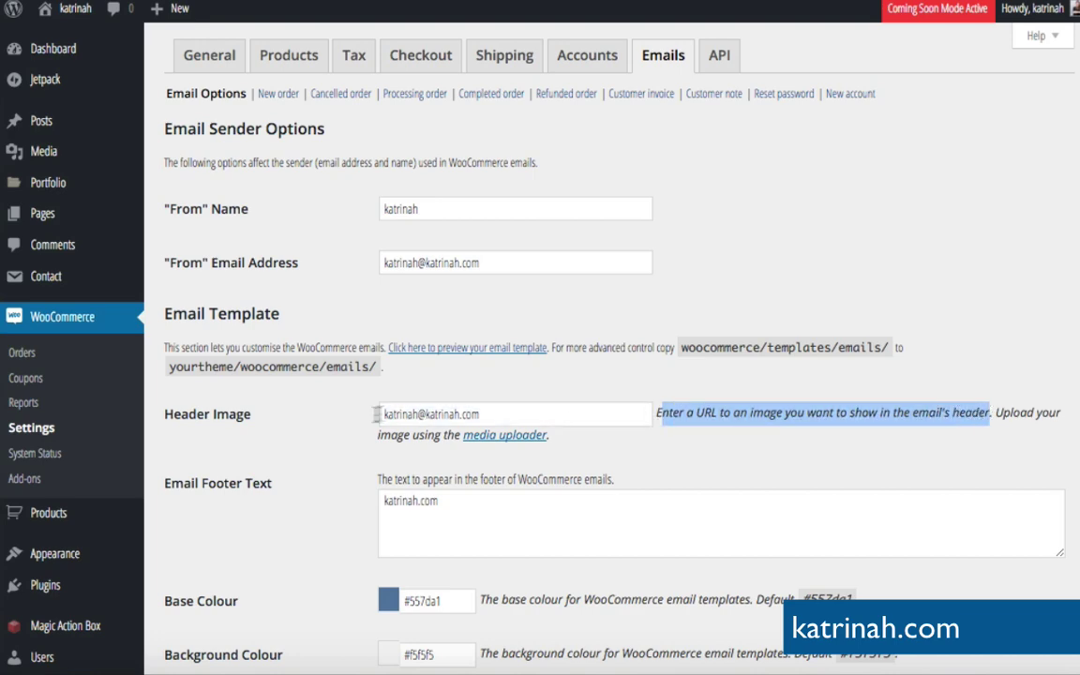
scroll(376, 413, down, 3)
click(412, 156)
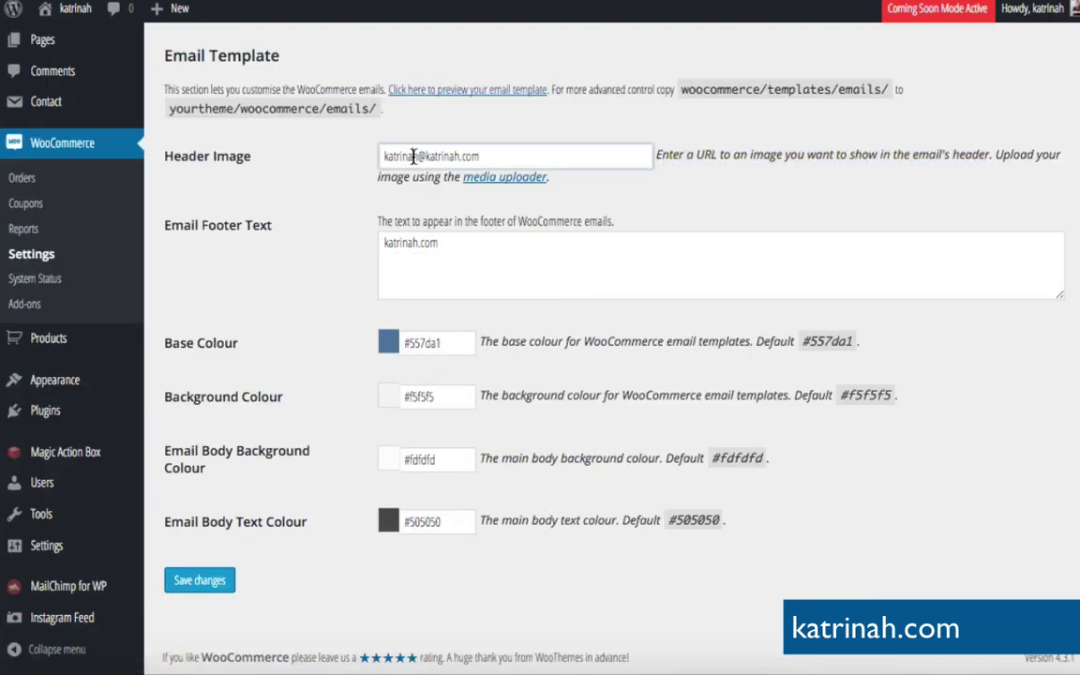
double_click(413, 156)
click(306, 230)
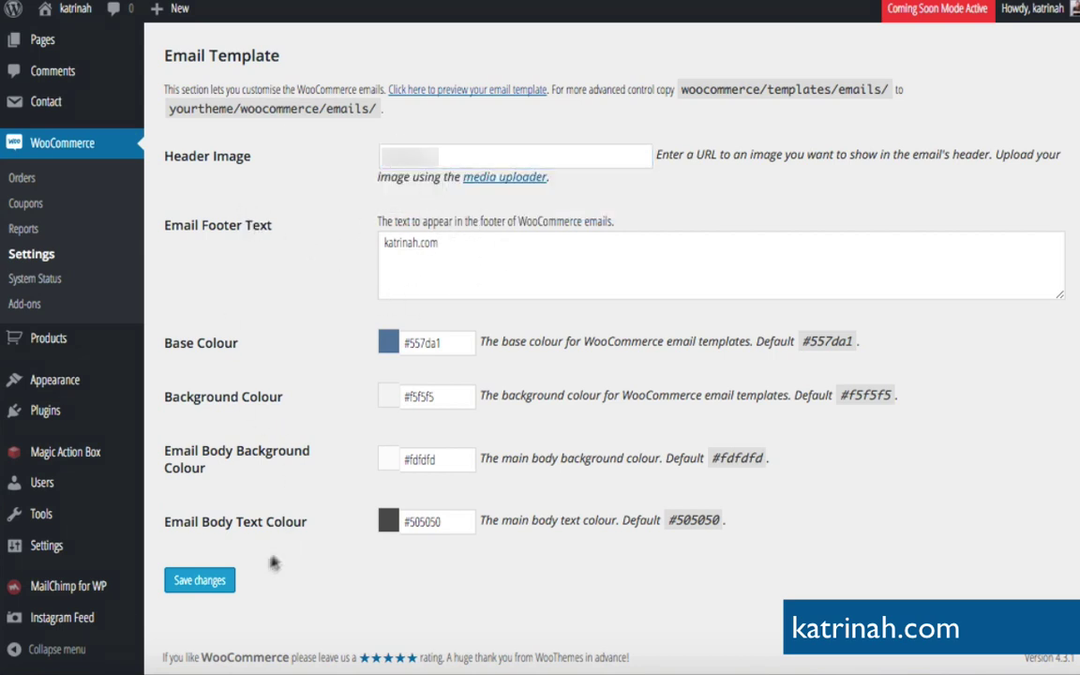
click(202, 581)
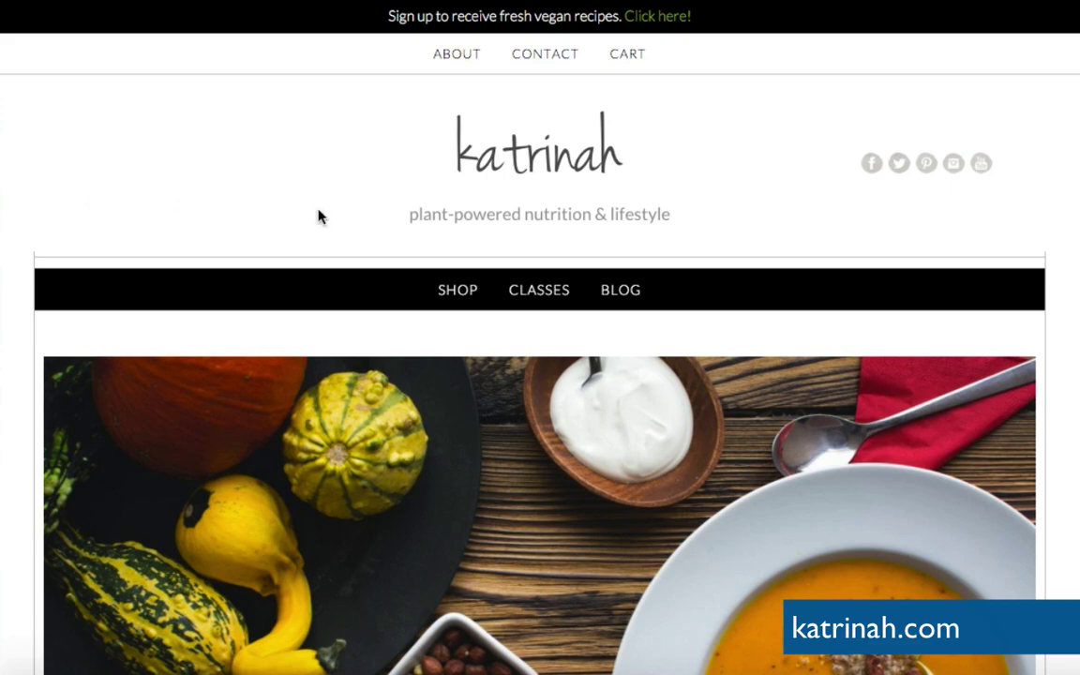
- Open The Vegan Dessert Collection from Featured Products and view its enlarged image and reviews
scroll(13, 362, down, 10)
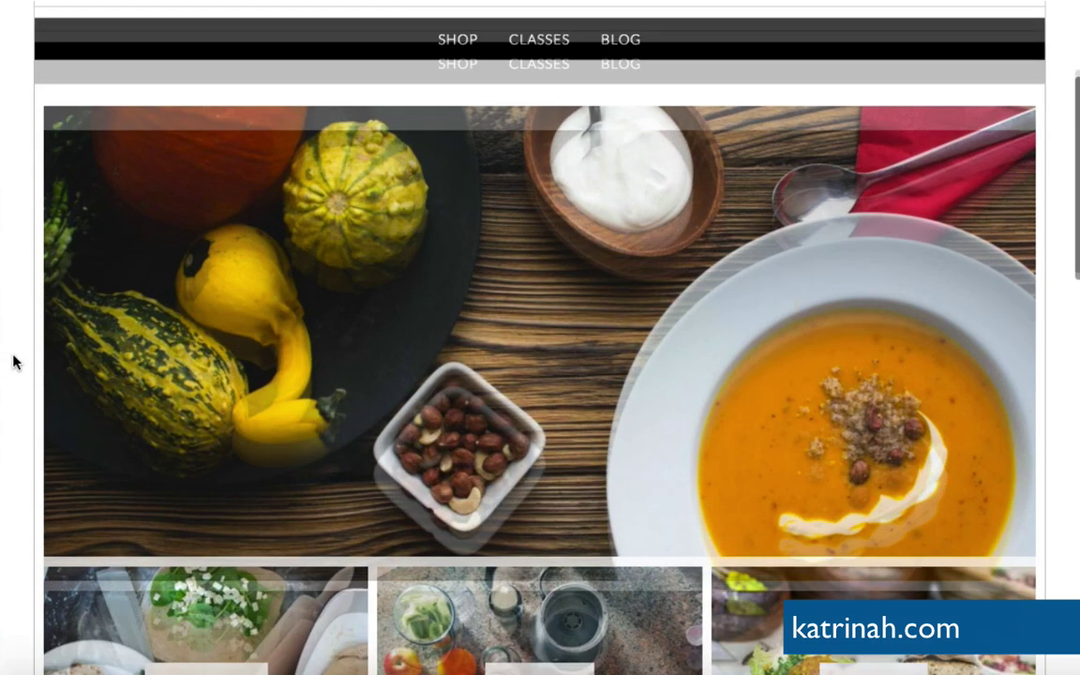
scroll(13, 362, down, 2)
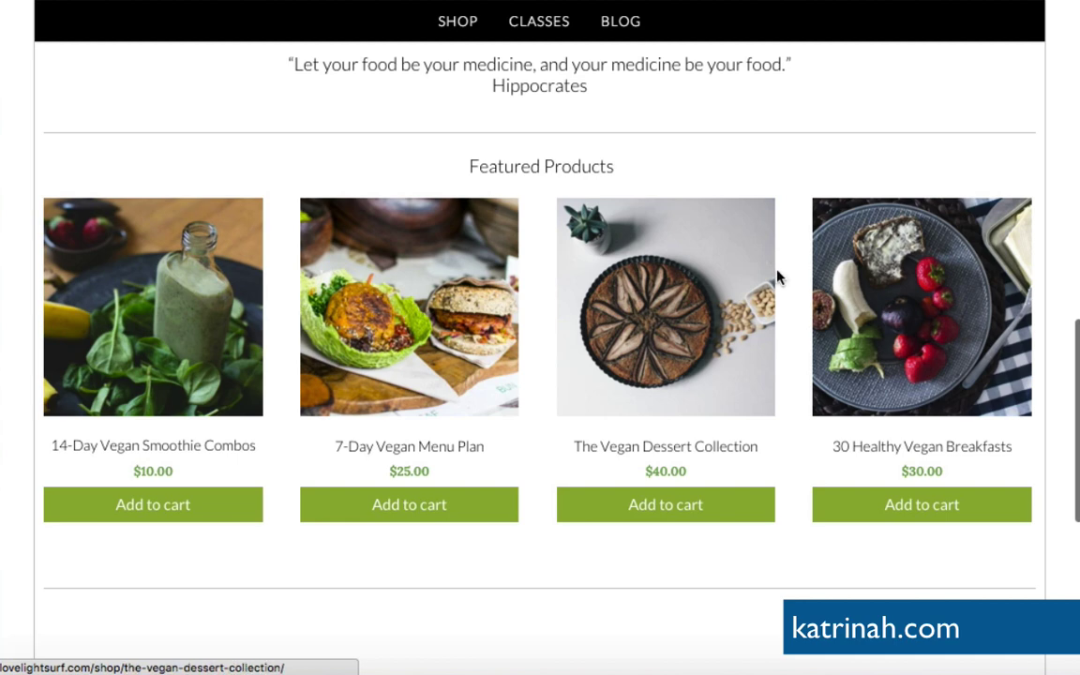
click(647, 305)
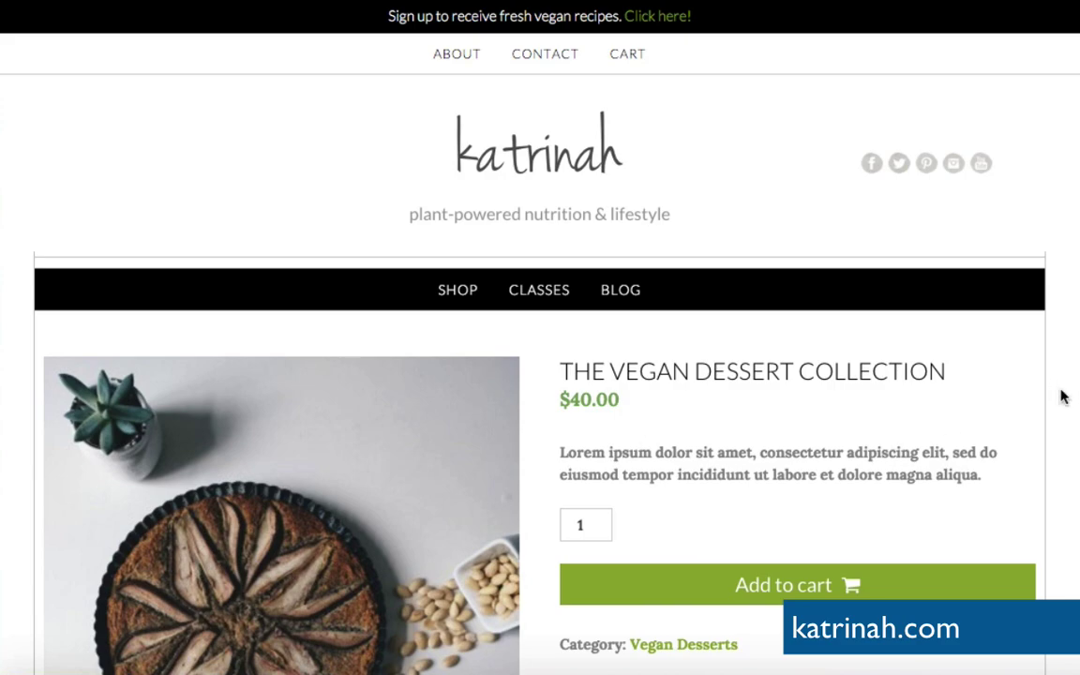
scroll(1058, 397, down, 3)
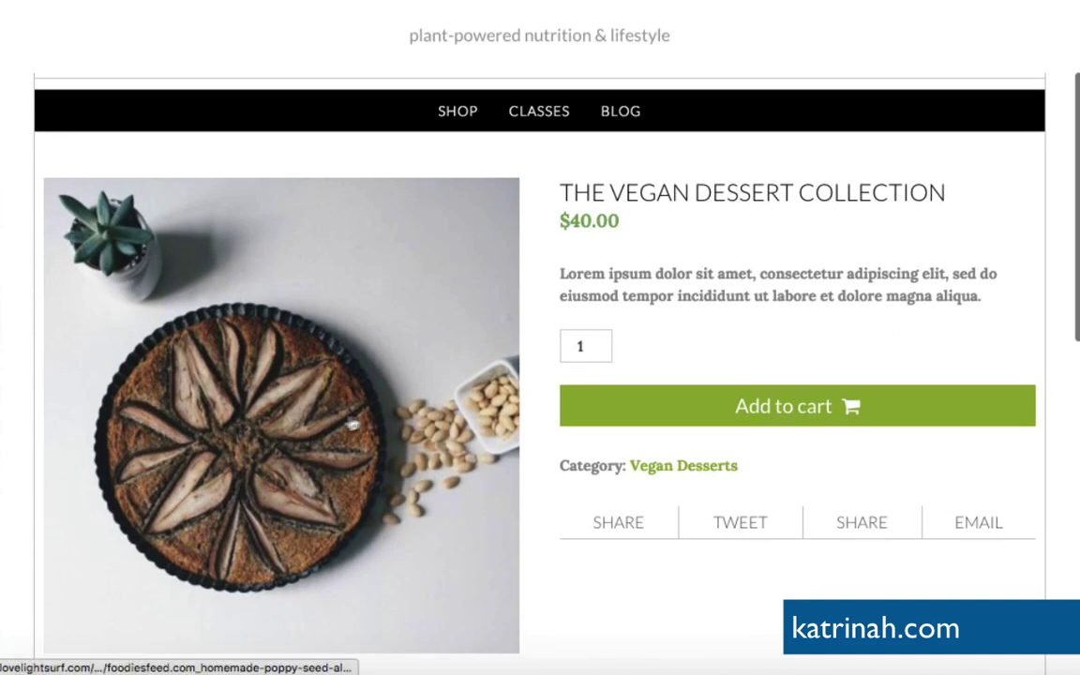
click(259, 424)
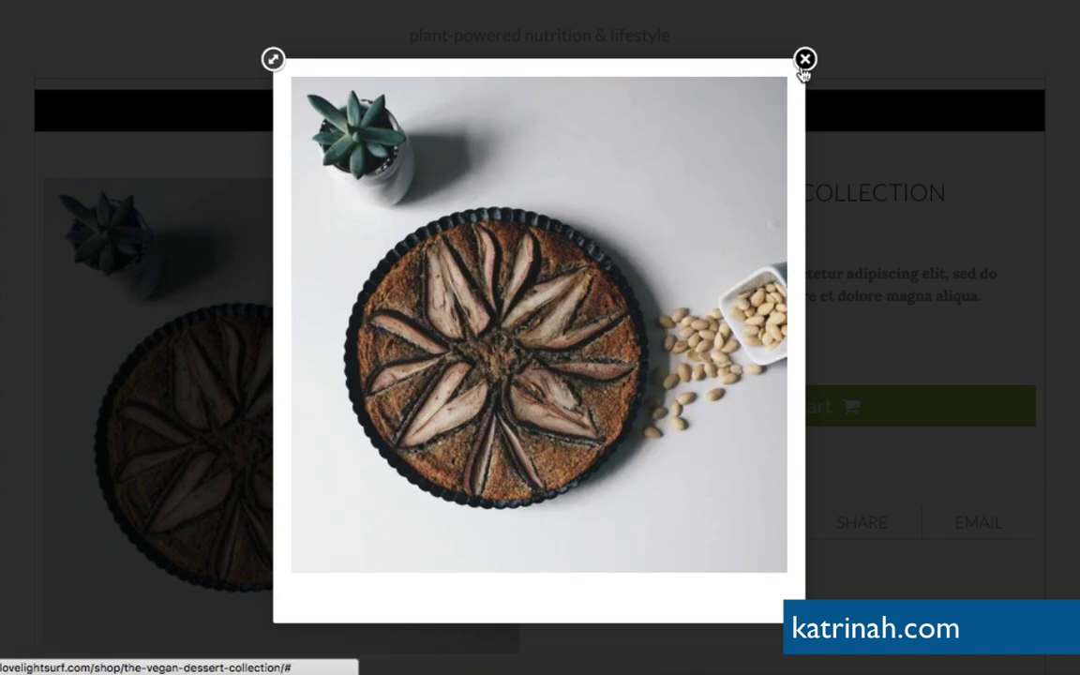
click(805, 61)
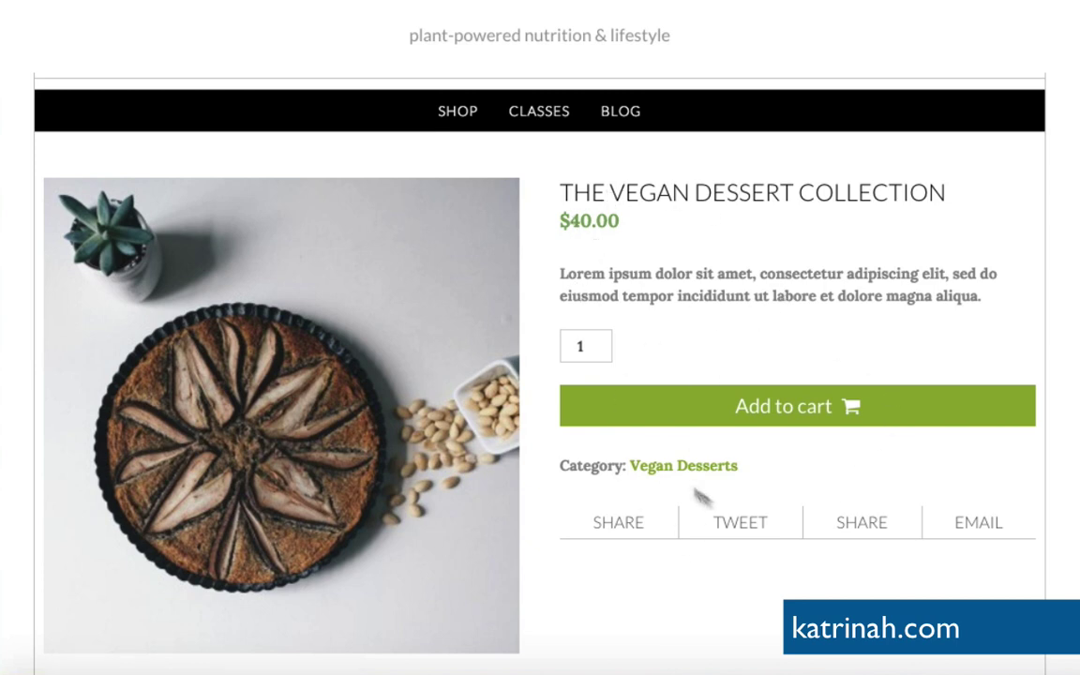
scroll(706, 552, down, 3)
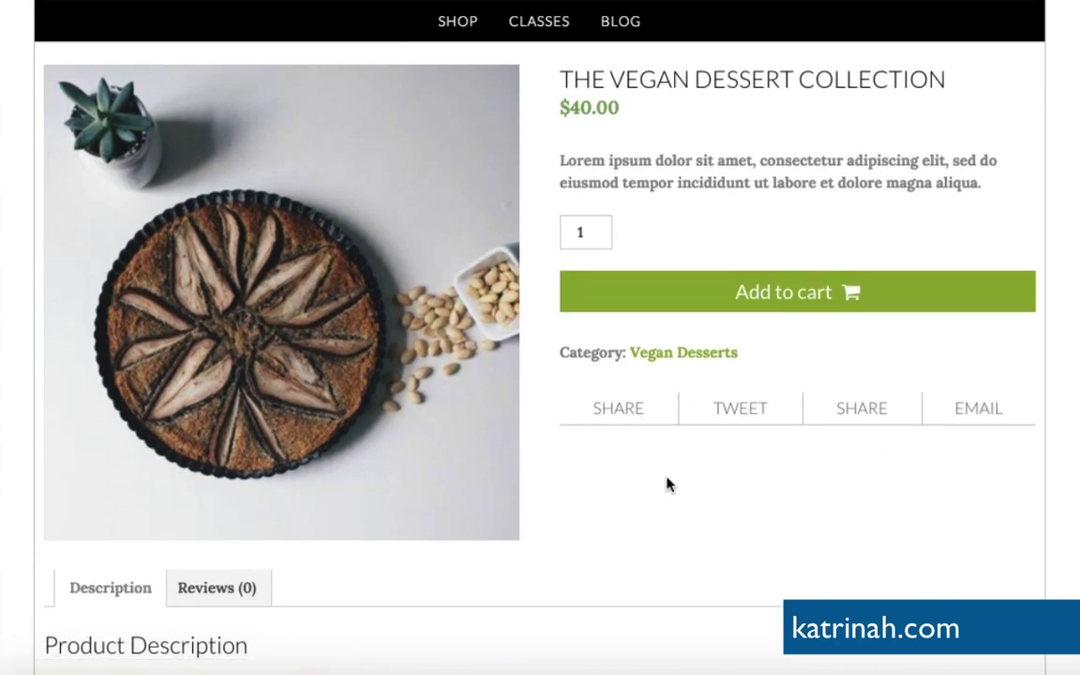
scroll(668, 484, down, 4)
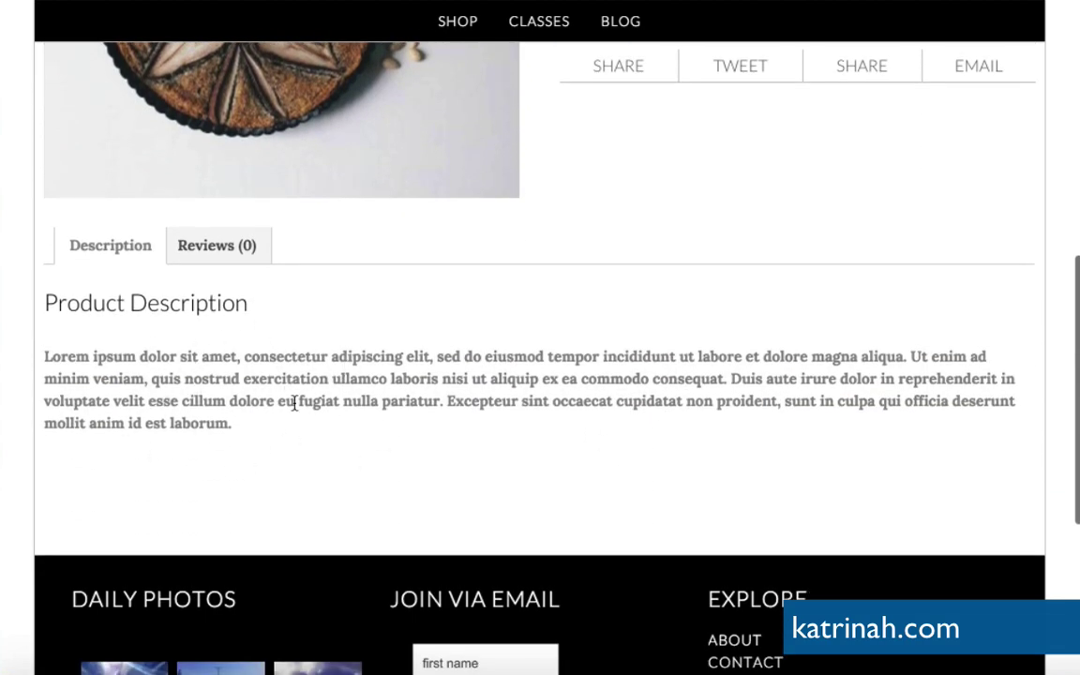
click(226, 256)
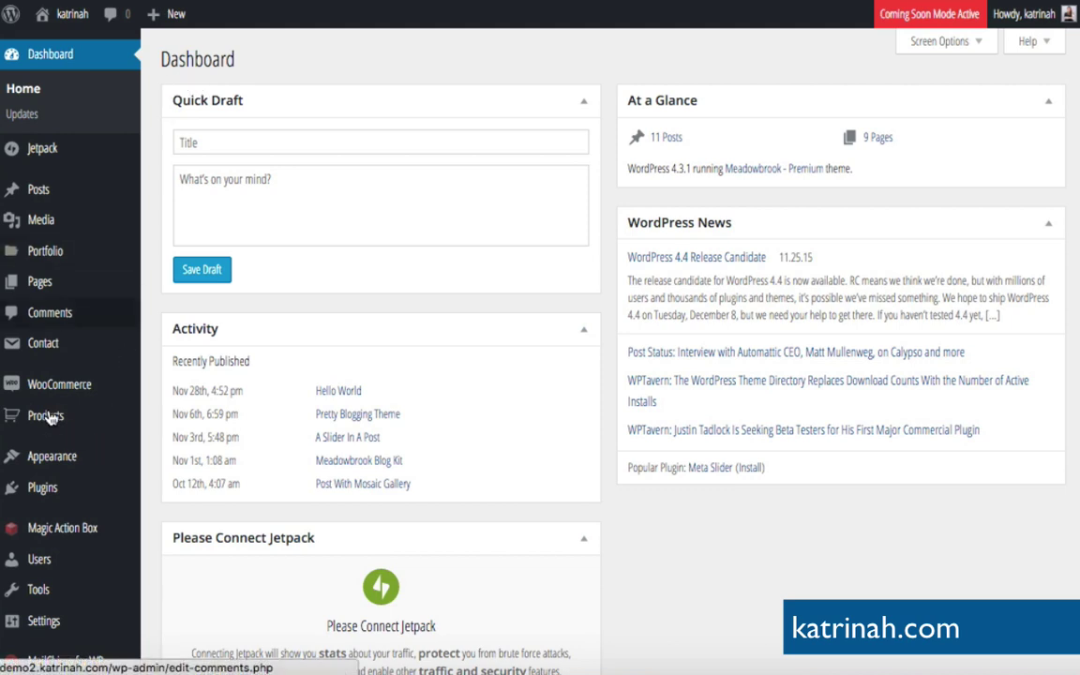
- Go to Products > Add Product to begin a new product
mouse_move(41, 424)
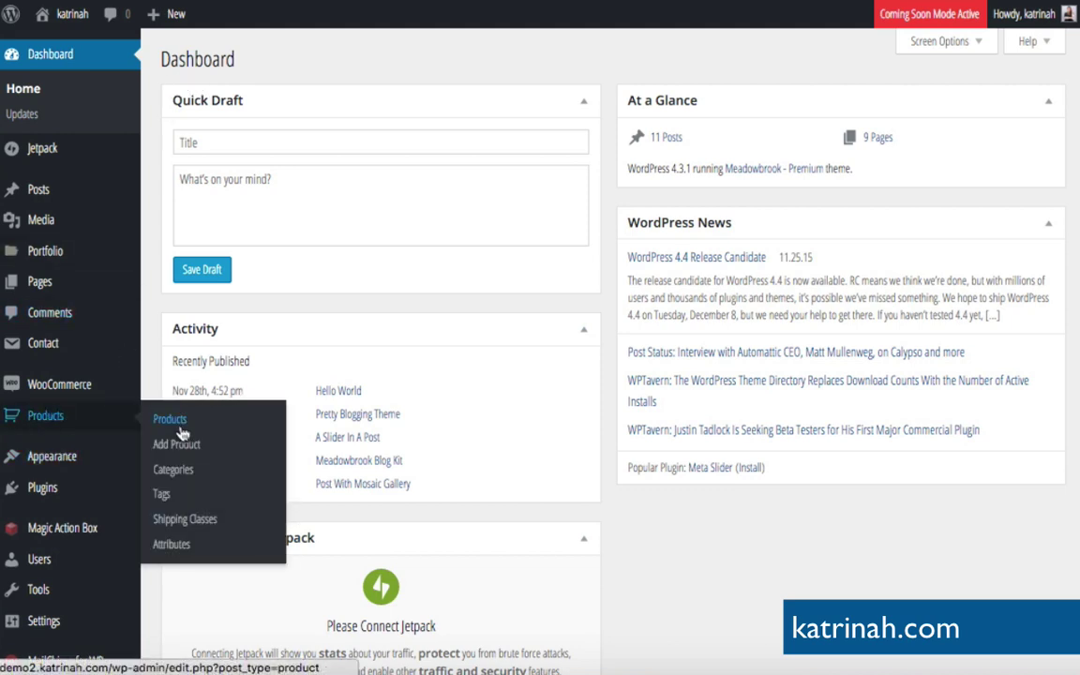
click(179, 443)
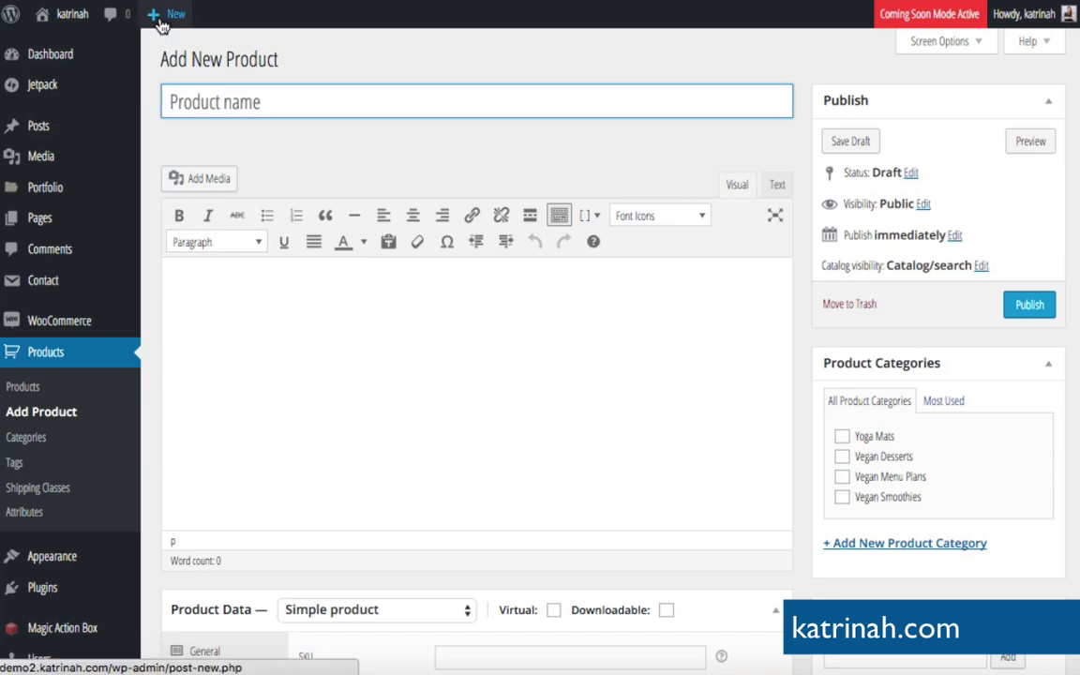
mouse_move(160, 29)
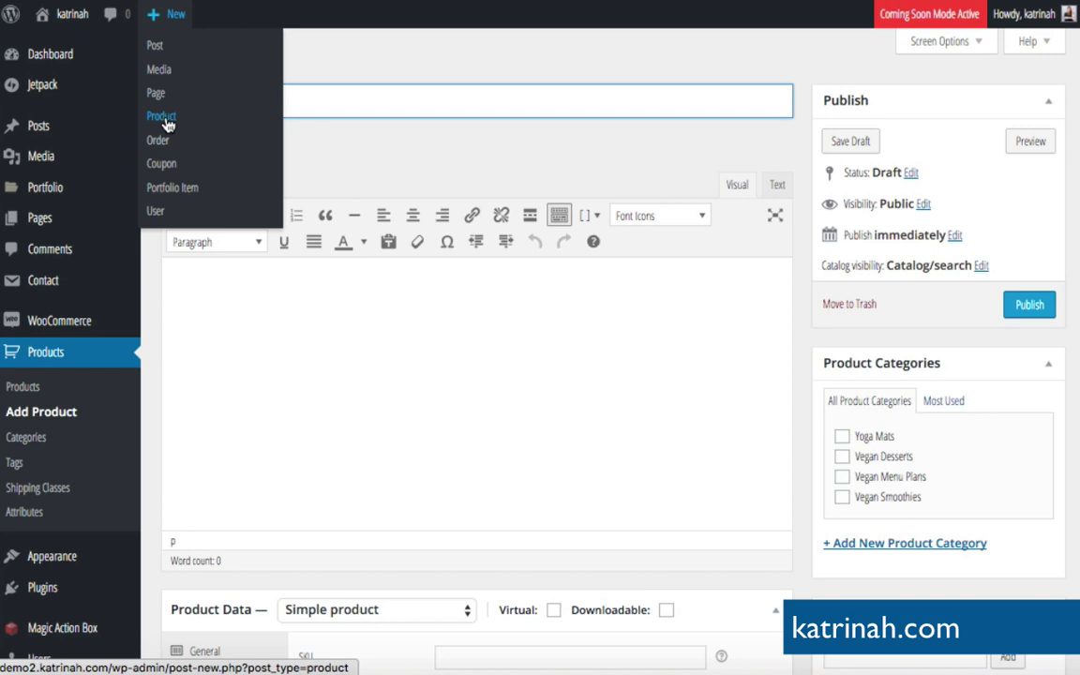
click(381, 160)
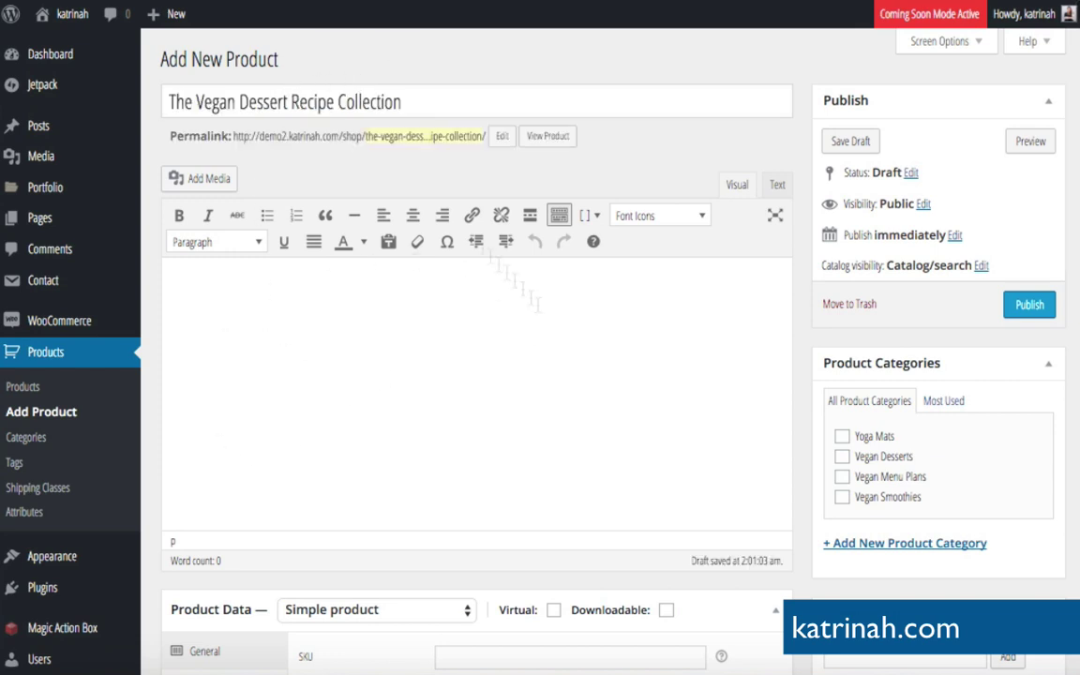
- Paste the Lorem ipsum description and create a new ticked product category named Desserts
click(195, 292)
text(Lorem ipsum dolor sit amet, consectetur adipiscing elit, sed do eiusmod tempor incididunt ut labore et dolore magna aliqua. Ut enim ad minim veniam, quis nostrud exercitation ullamco laboris nisi ut aliquip ex ea commodo consequat. Duis aute irure dolor in reprehenderit in voluptate velit esse cillum dolore eu fugiat nulla pariatur. Excepteur sint occaecat cupidatat non proident, sunt in culpa qui officia deserunt mollit anim id est laborum.)
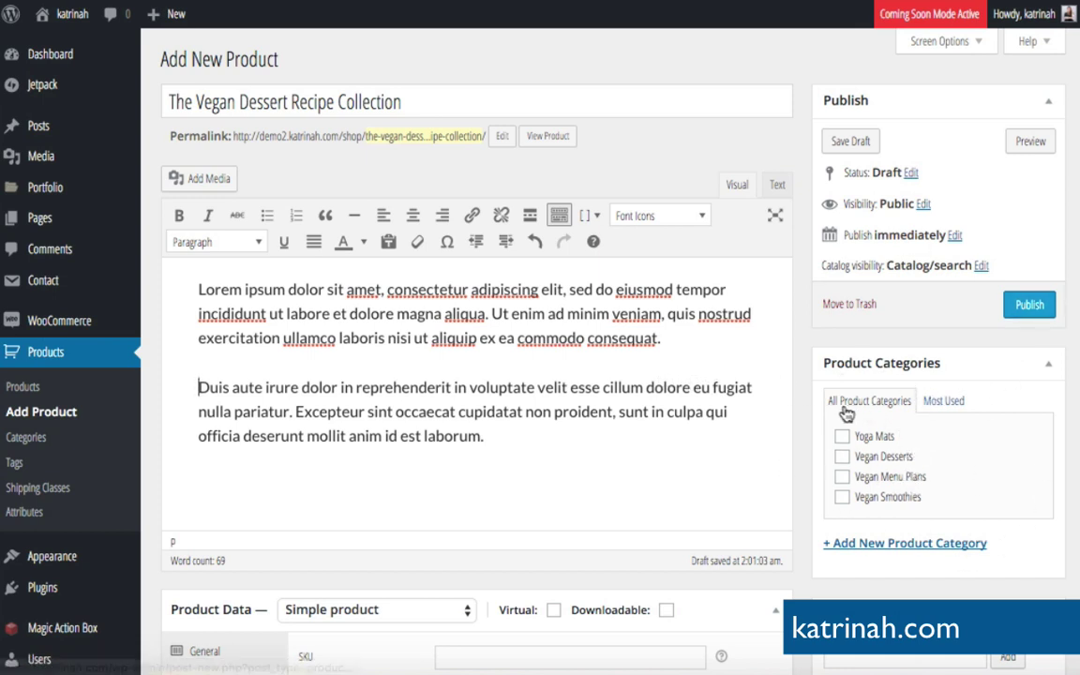
click(863, 546)
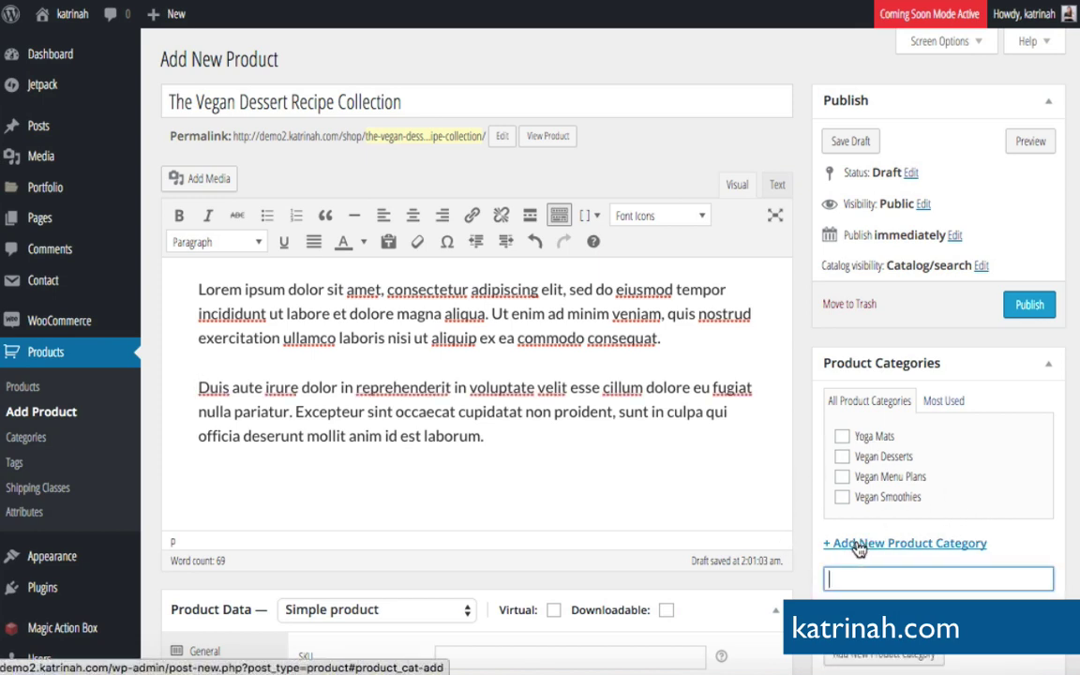
text(Desserts)
click(868, 657)
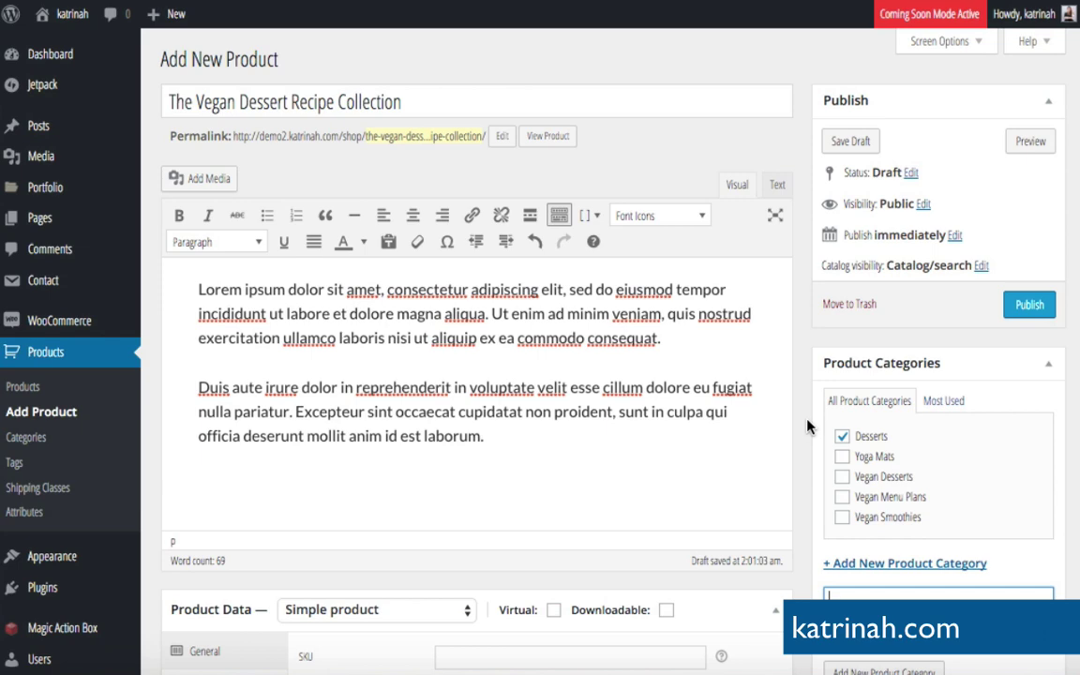
scroll(808, 426, down, 4)
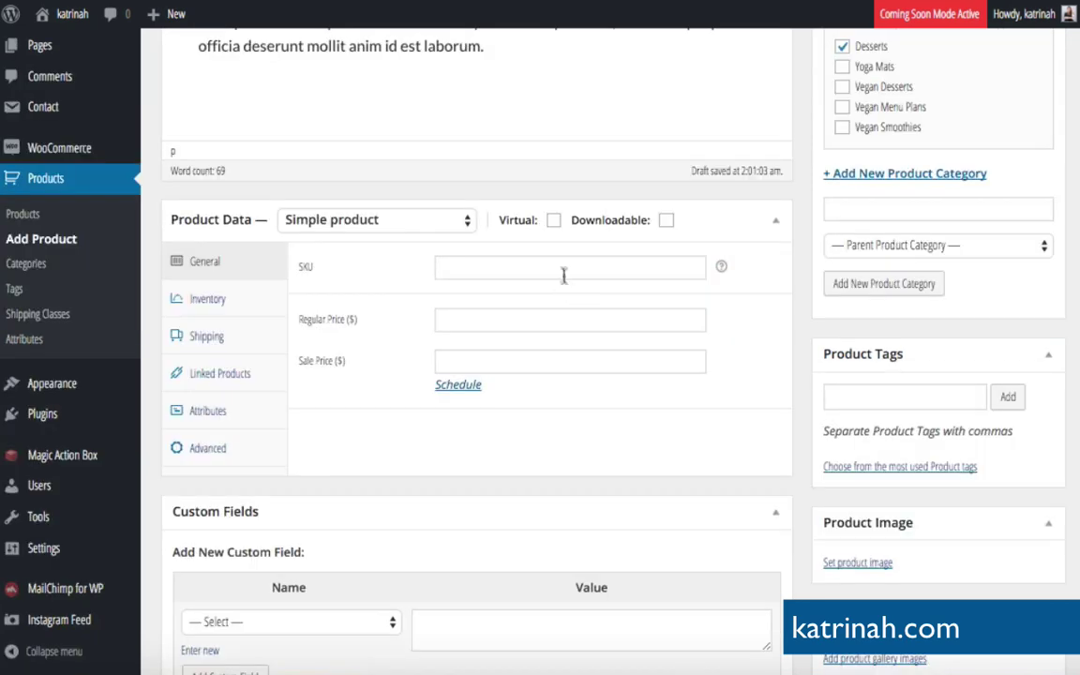
- Keep the product type as Simple product and start editing the permalink slug
click(351, 226)
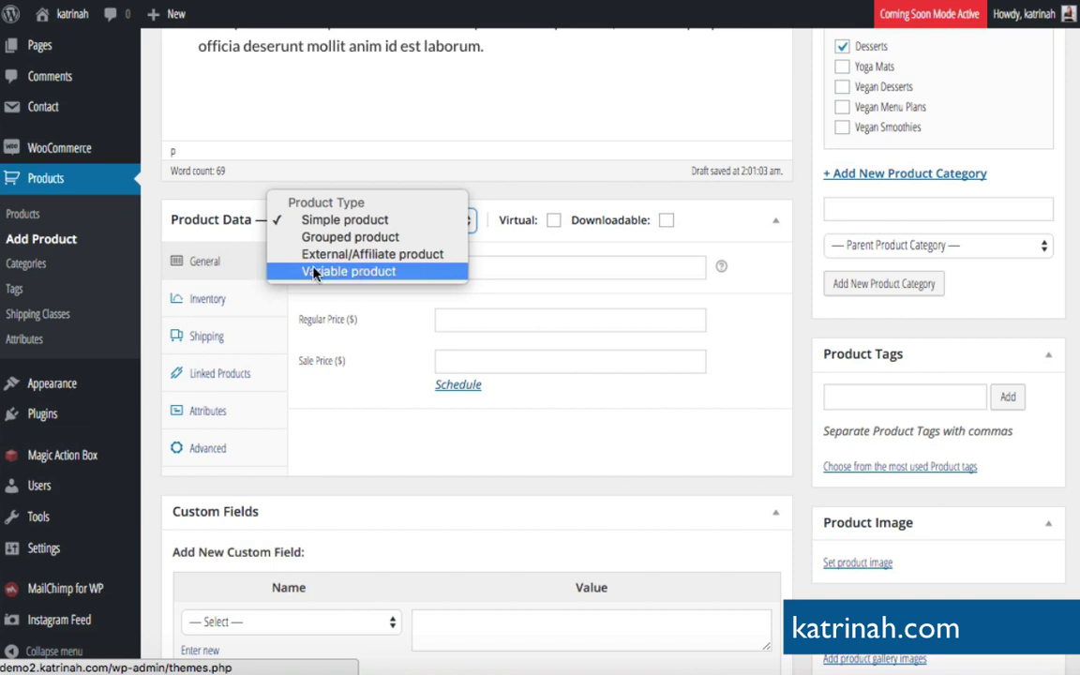
click(323, 300)
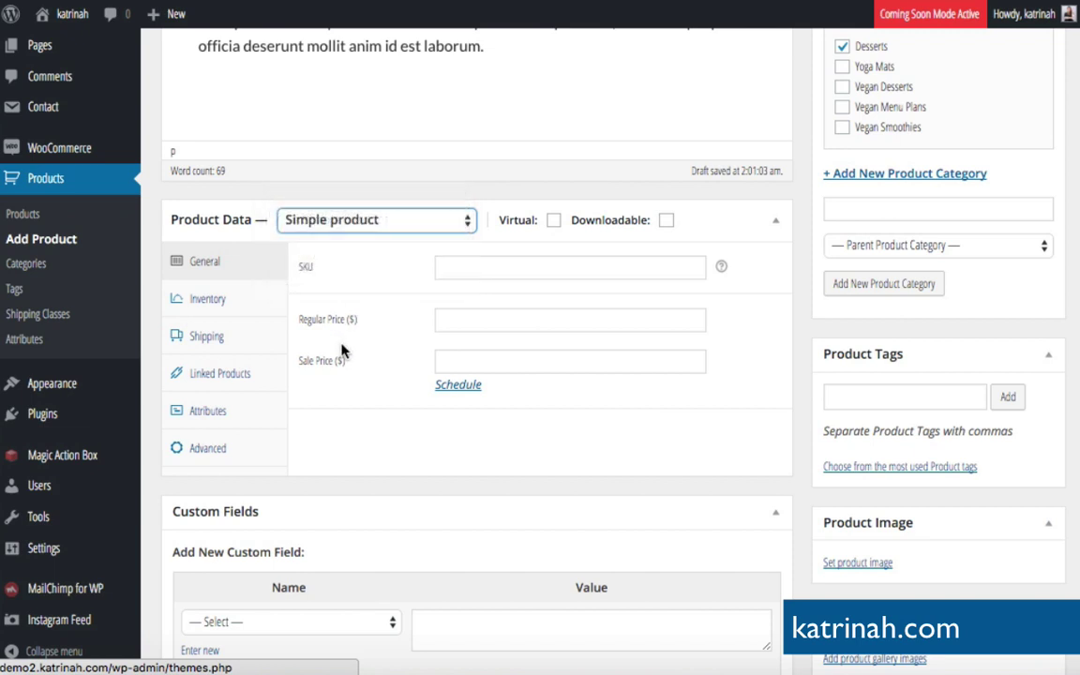
scroll(494, 253, up, 5)
click(428, 136)
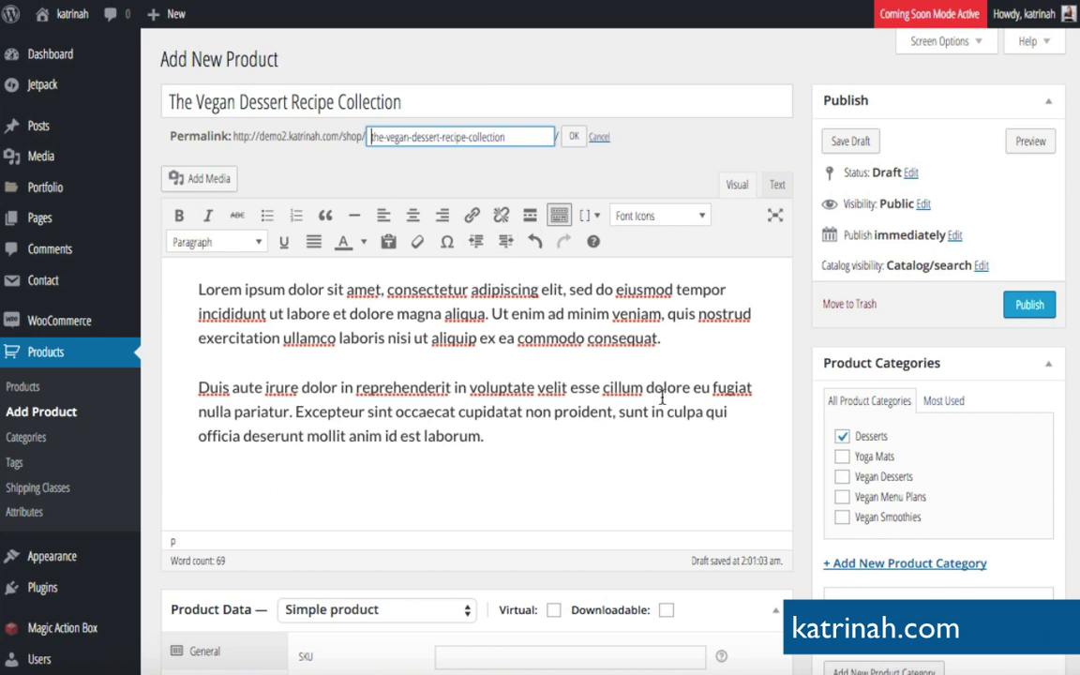
- Enter 40 as the product's regular price
scroll(799, 392, down, 3)
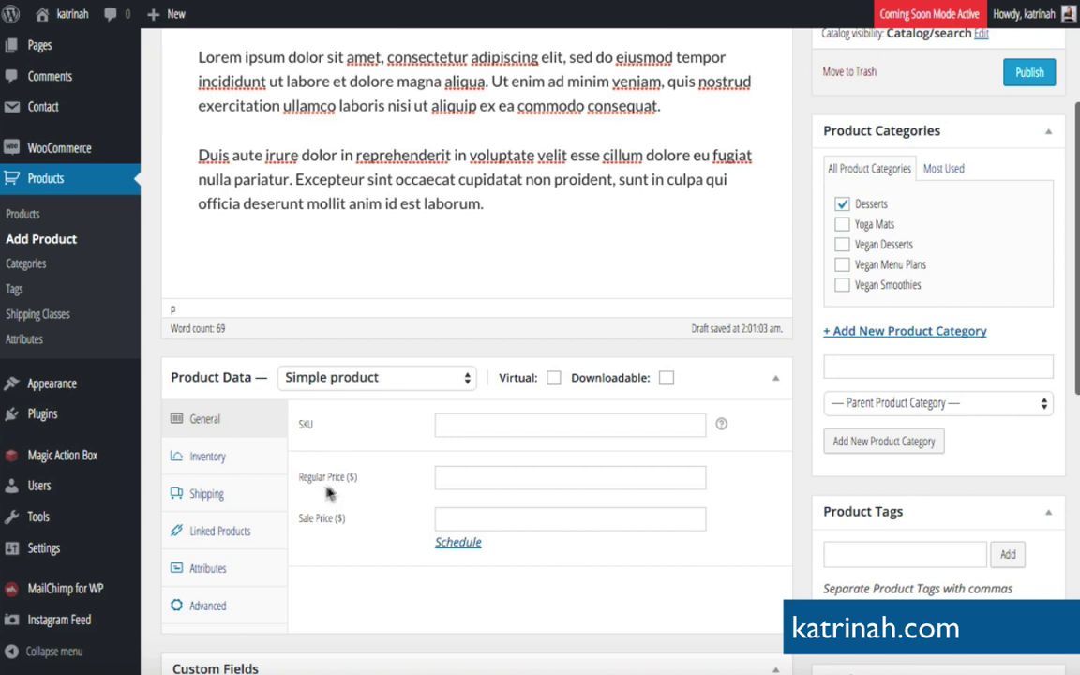
click(461, 478)
text(40)
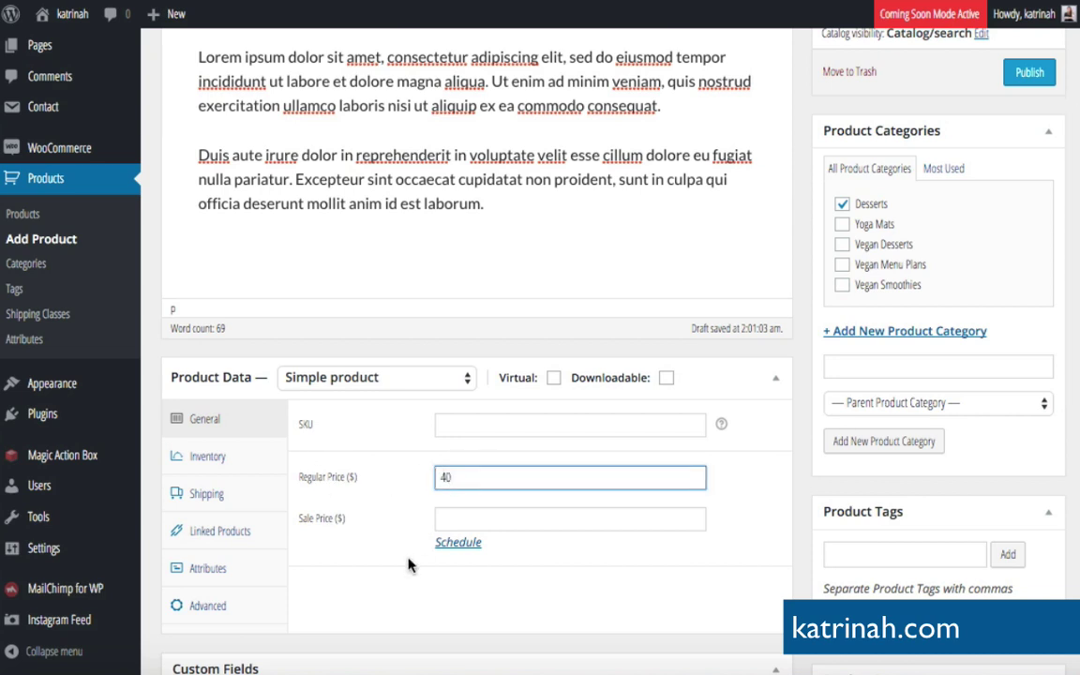
click(410, 562)
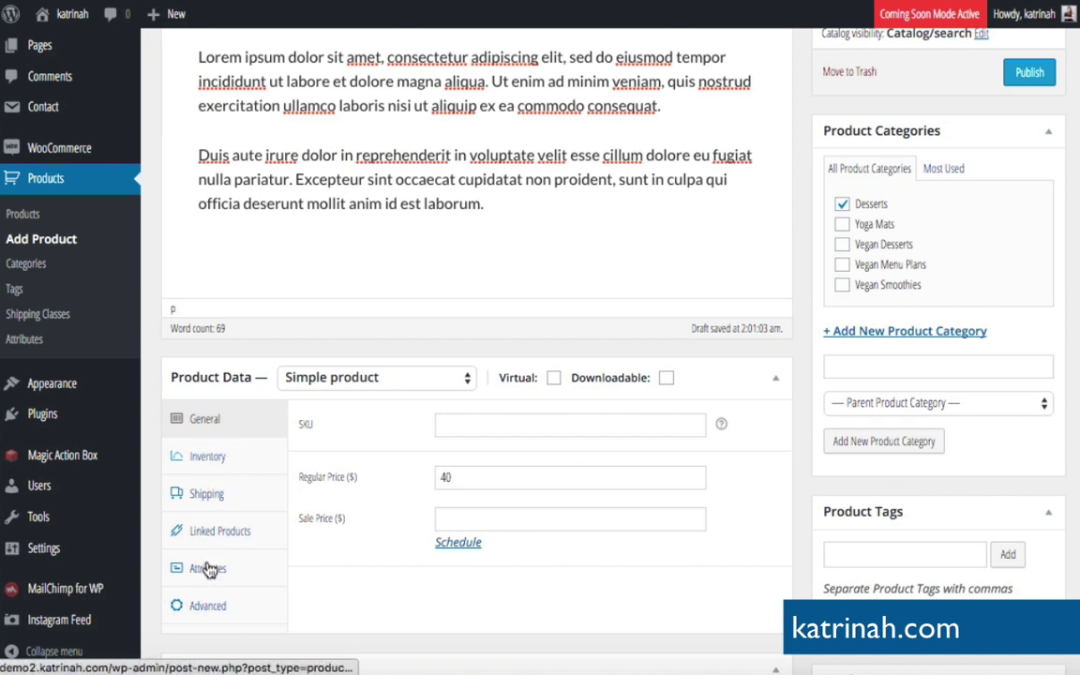
click(204, 497)
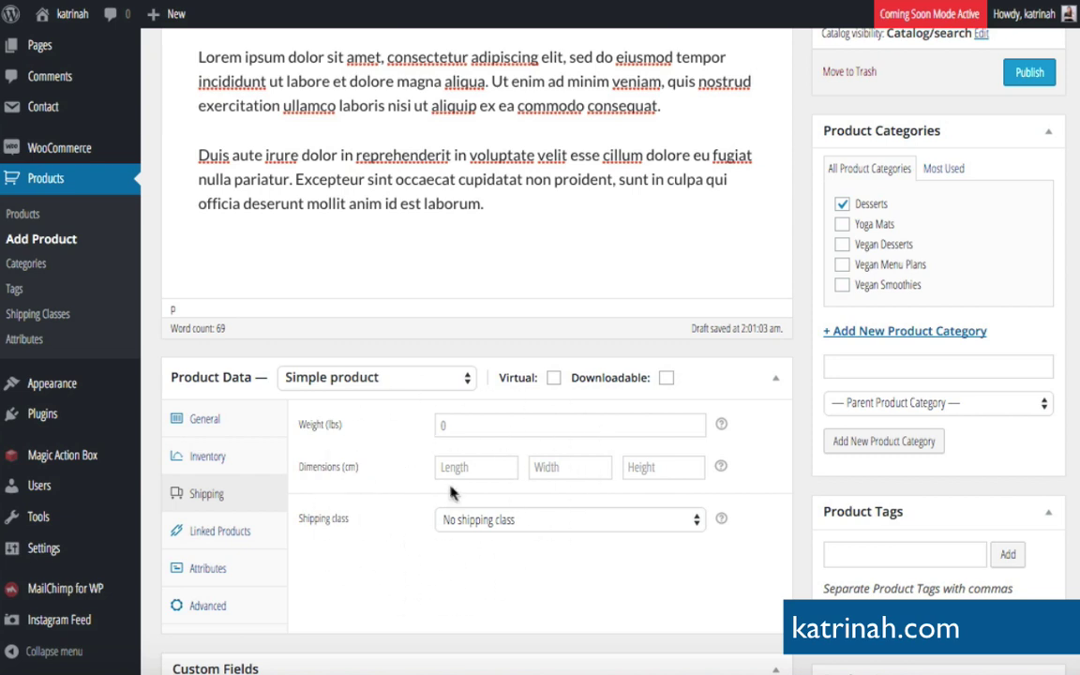
click(216, 534)
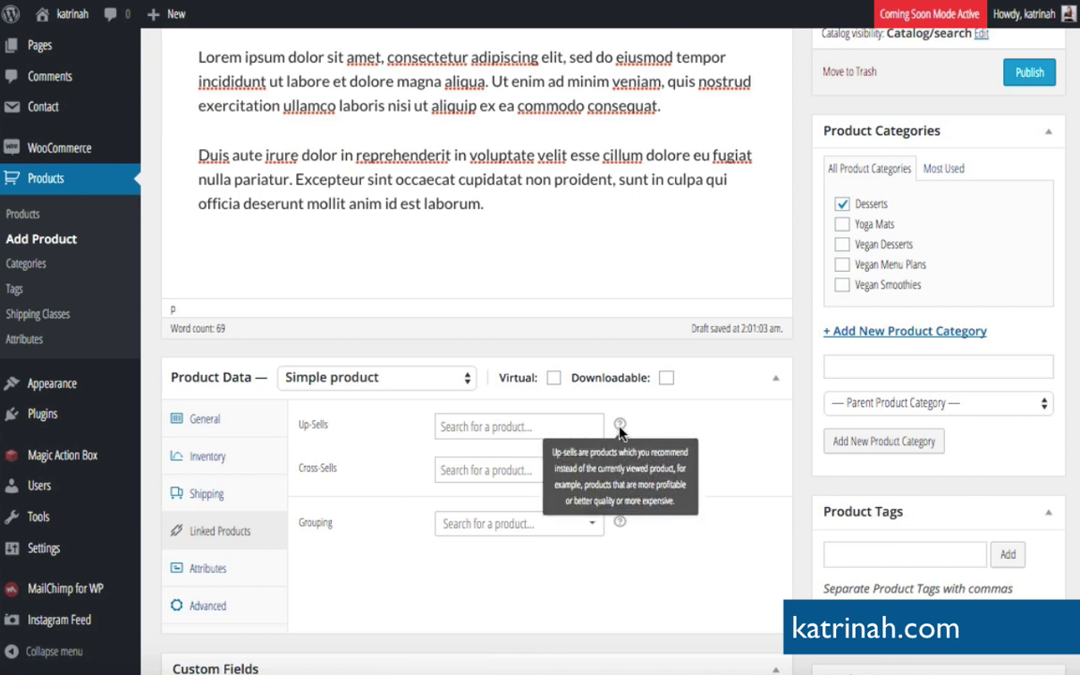
mouse_move(619, 430)
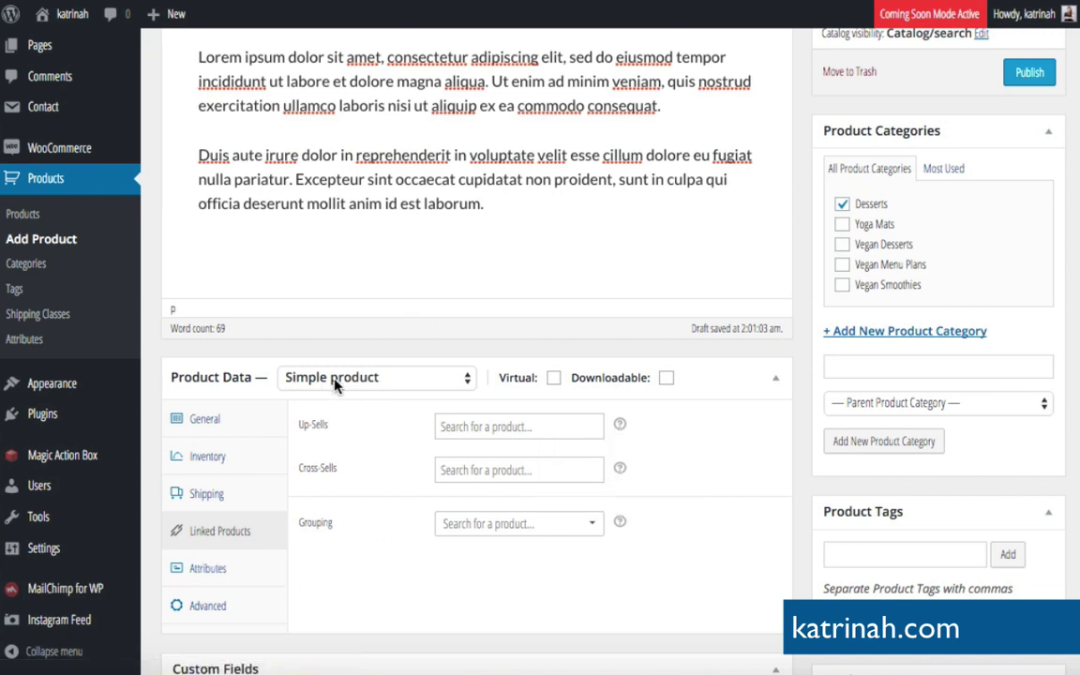
click(208, 570)
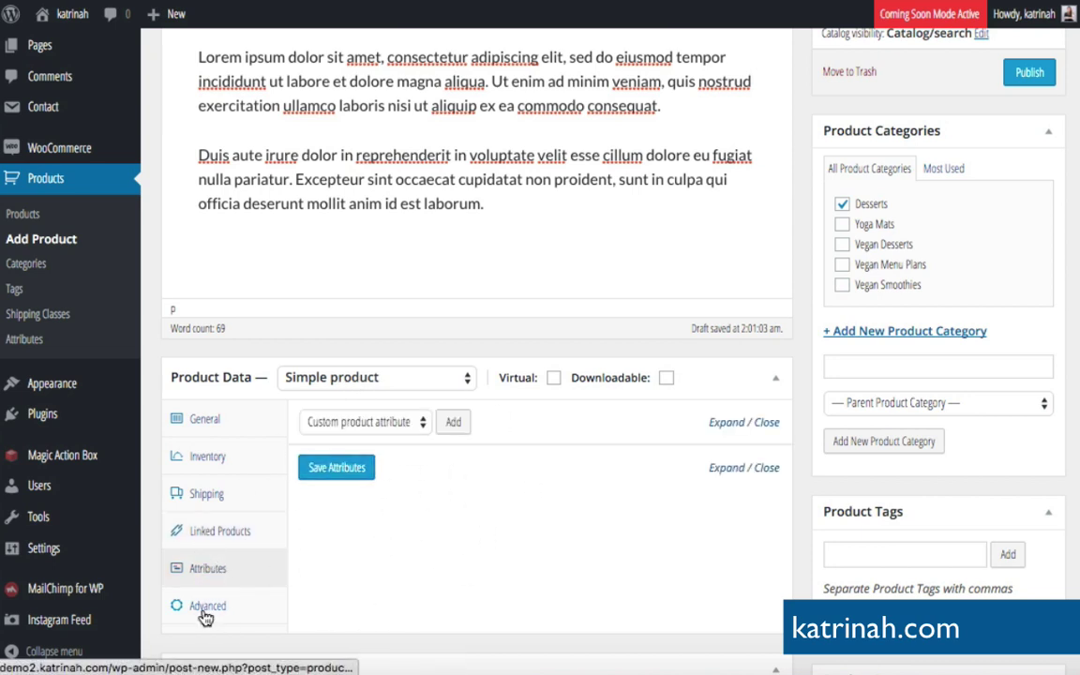
click(205, 610)
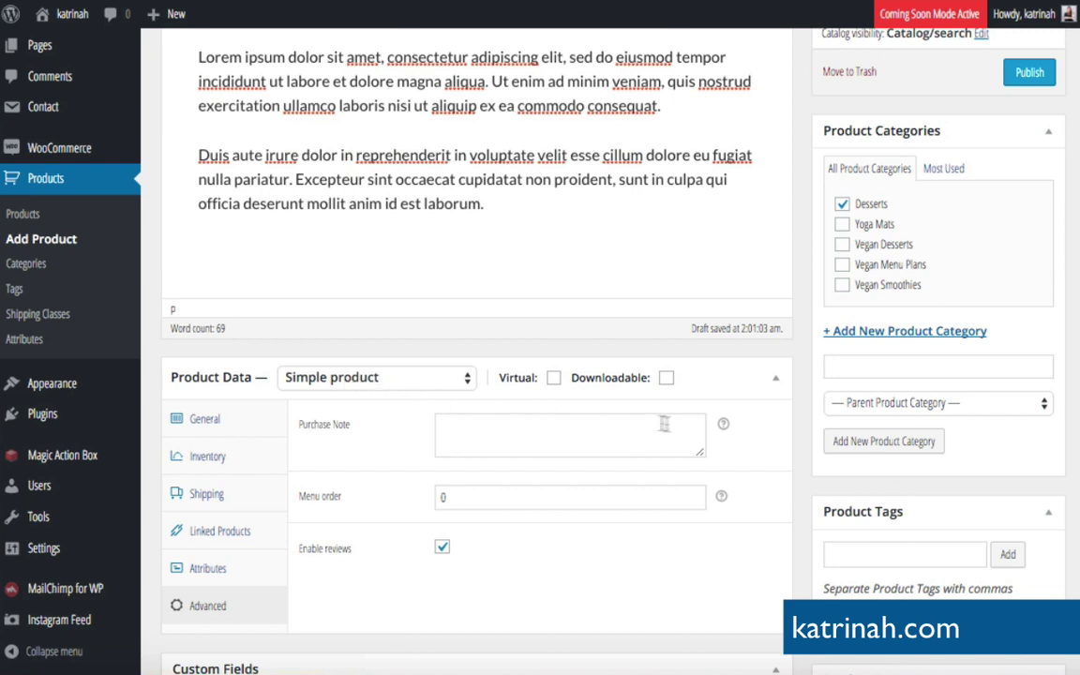
mouse_move(722, 424)
click(197, 422)
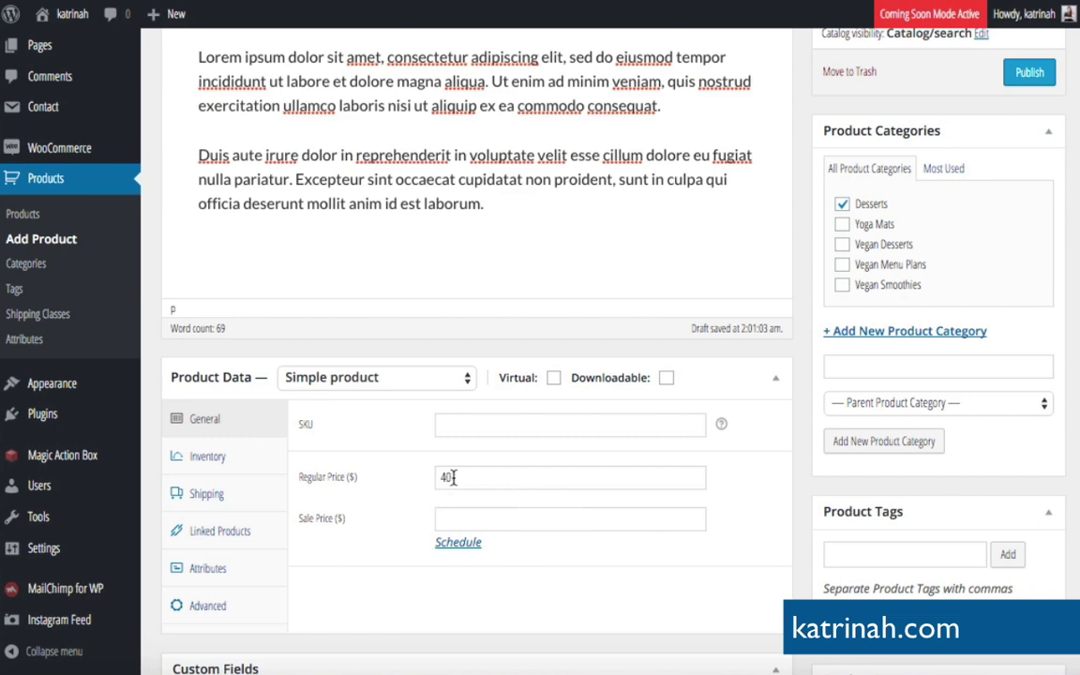
scroll(810, 482, down, 5)
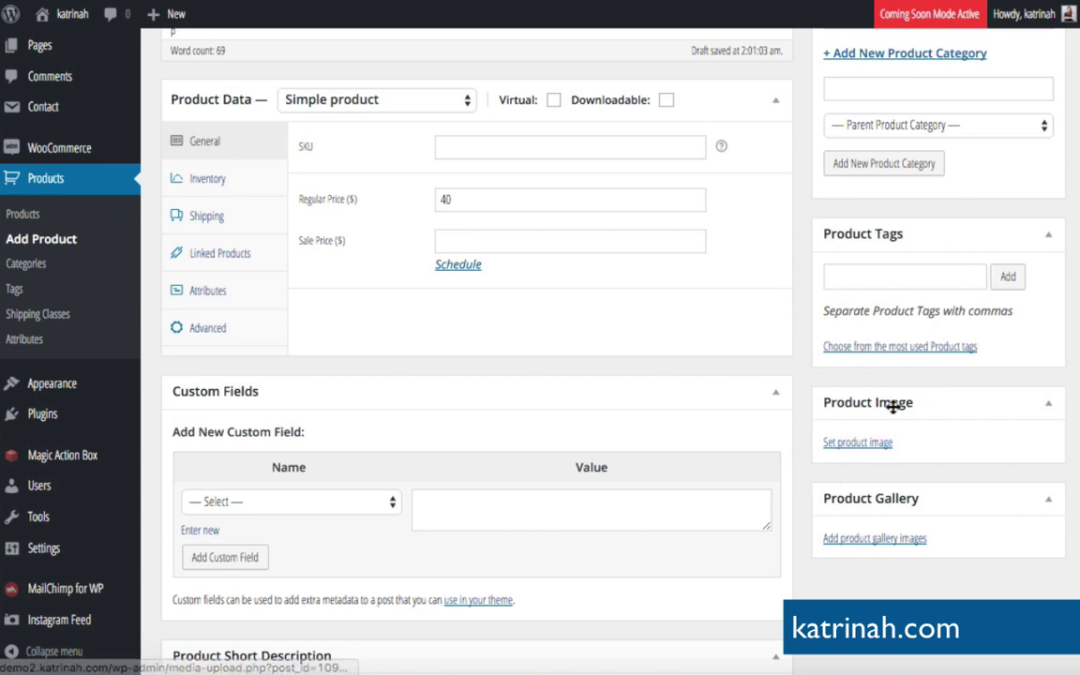
- Upload dessert.jpg from the computer as the candidate product image
click(844, 446)
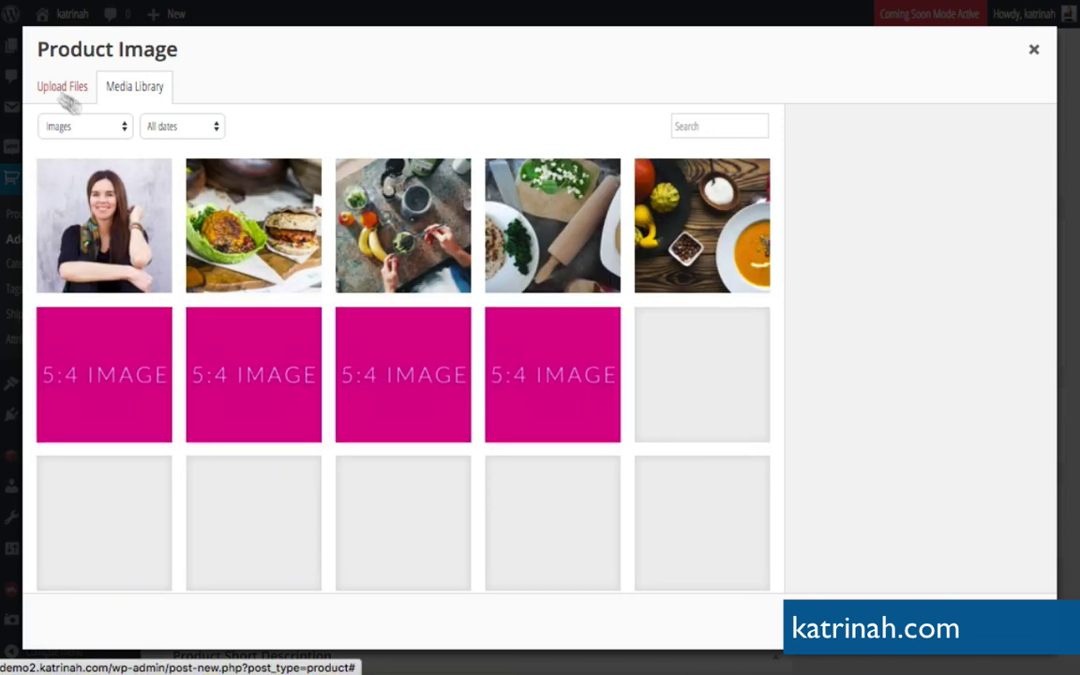
click(64, 94)
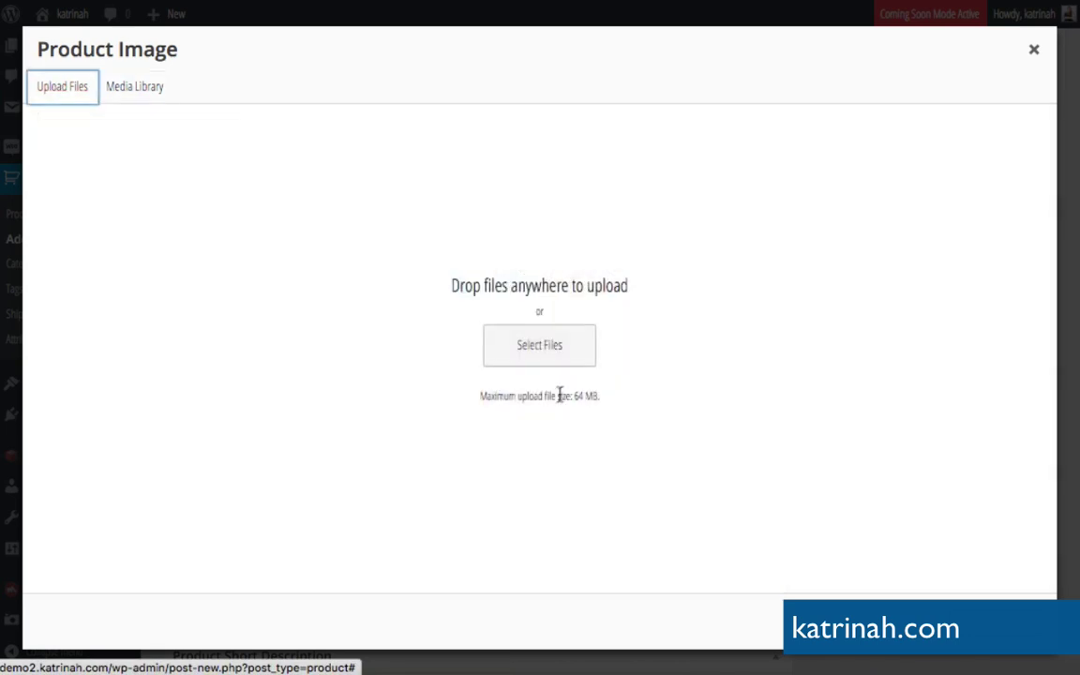
click(540, 349)
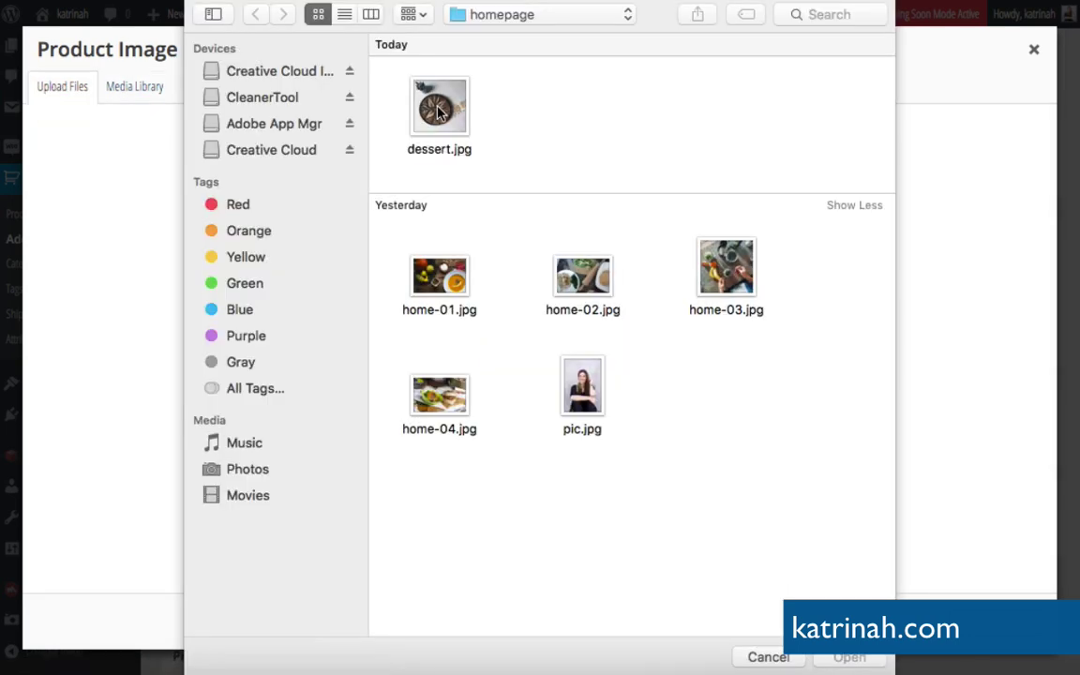
click(438, 113)
click(849, 658)
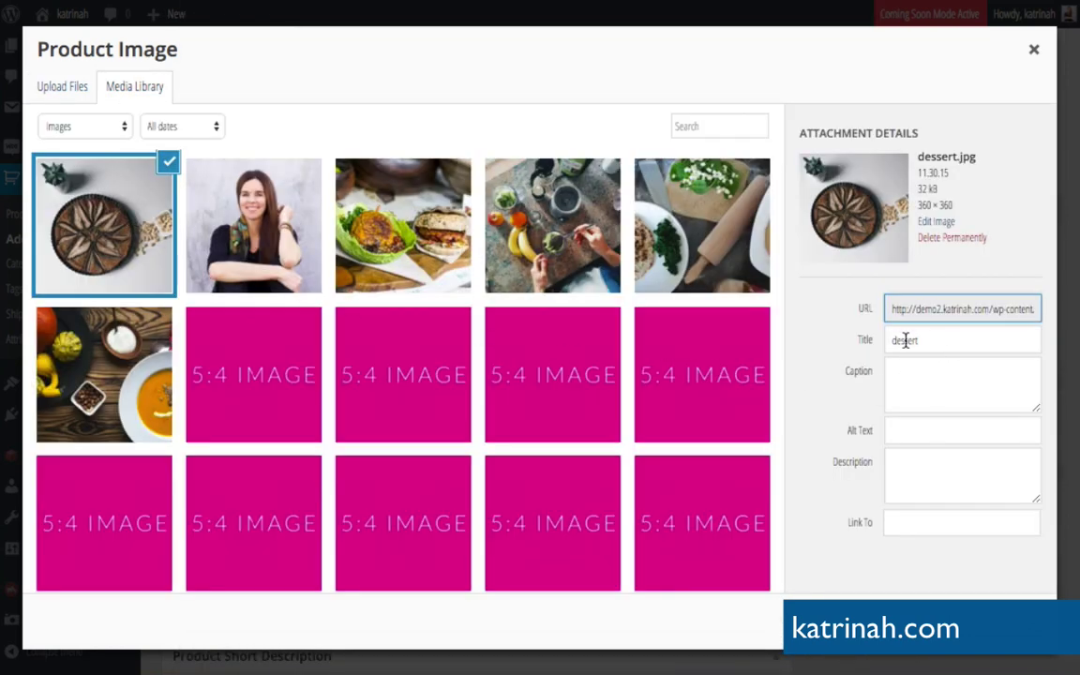
- Paste the site tagline as the image's title and alt text, then set it as product image
double_click(906, 340)
text(plant-powered nutrition & lifestyle | katrinah)
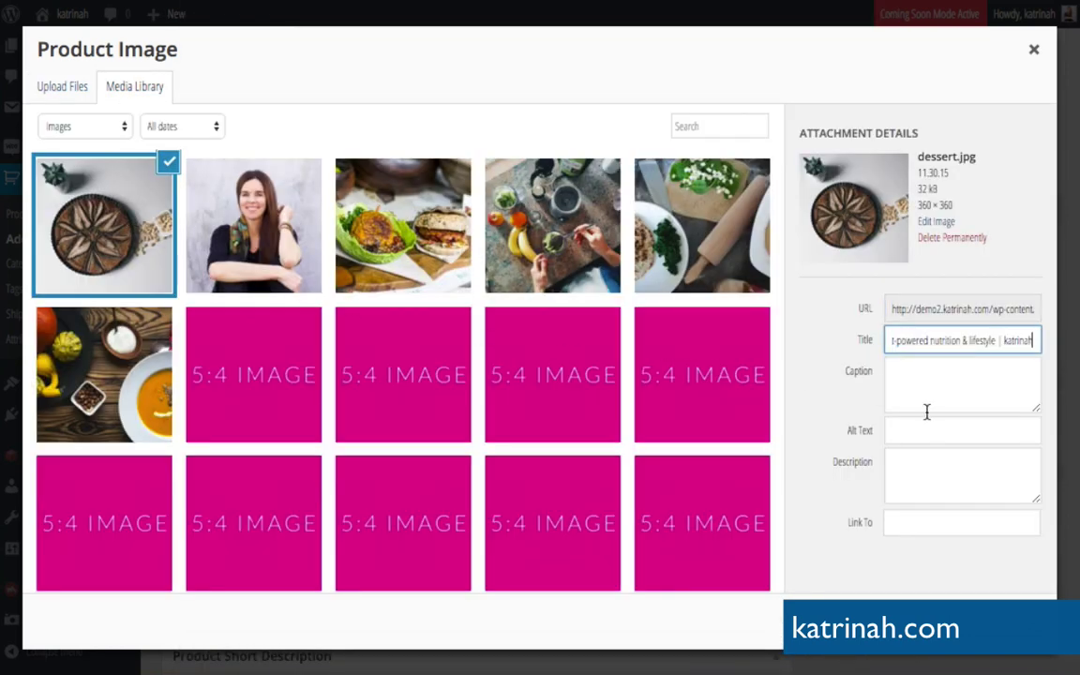
click(926, 431)
text(plant-powered nutrition & lifestyle | katrinah)
key(Tab)
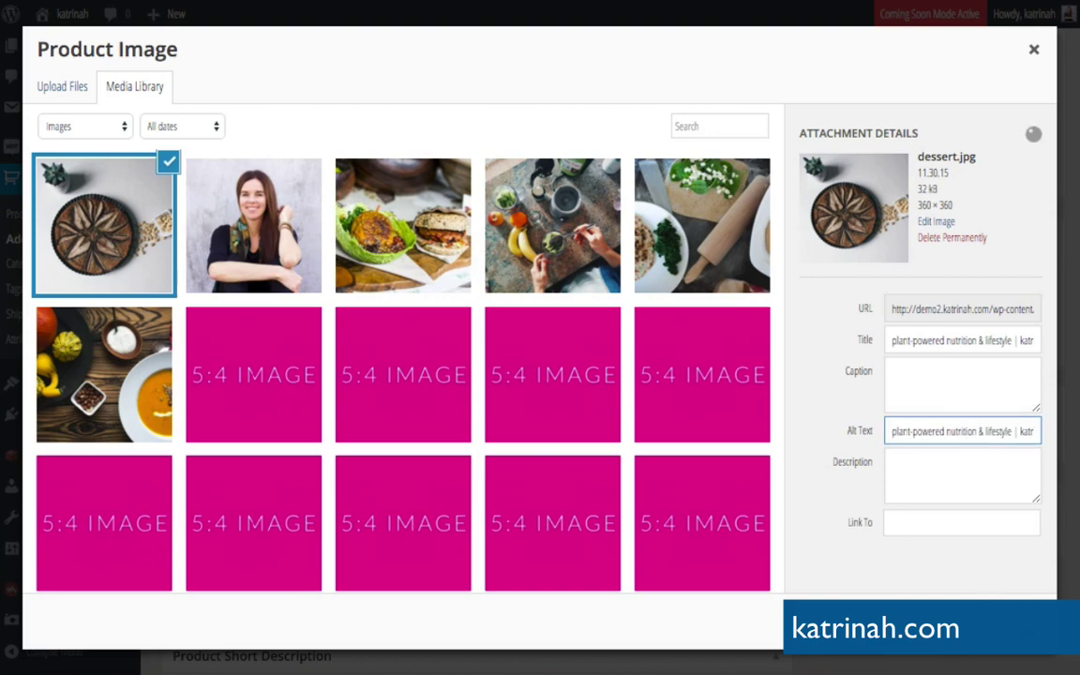
click(999, 623)
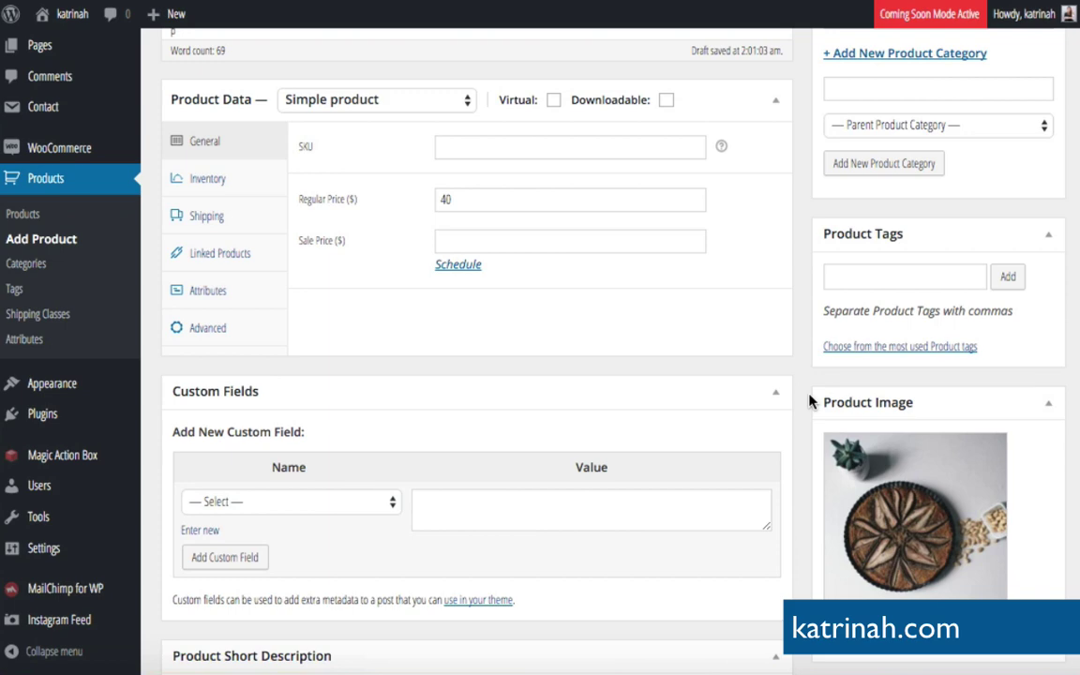
- Paste the description's opening Lorem ipsum sentence into the Product Short Description
scroll(811, 402, up, 5)
scroll(810, 402, up, 1)
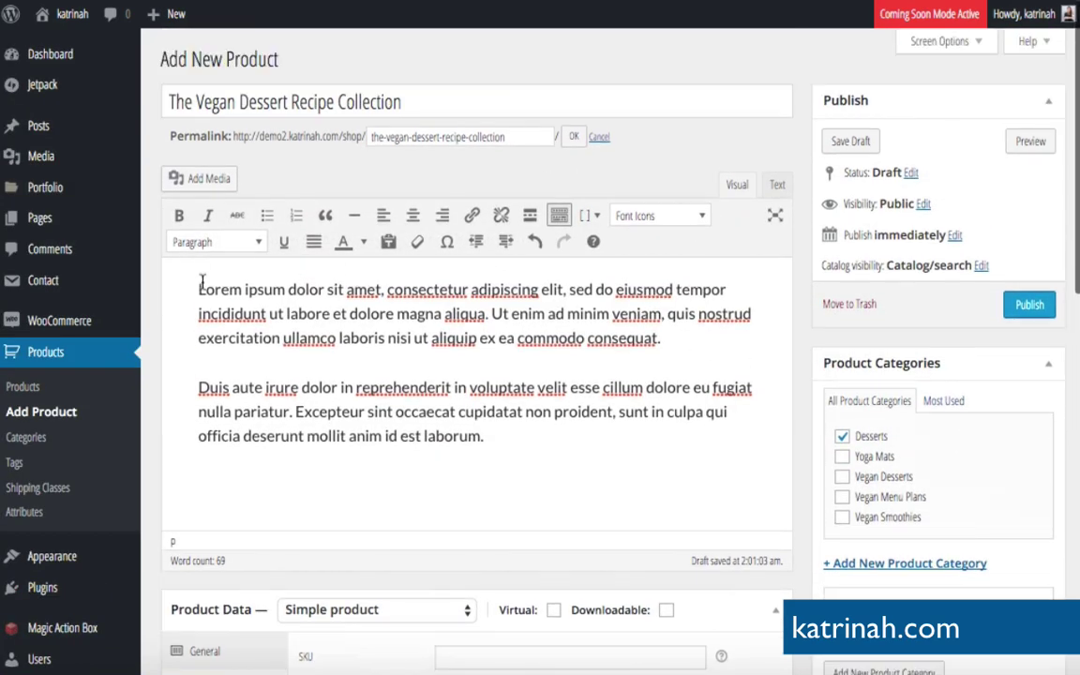
drag(199, 289, 486, 313)
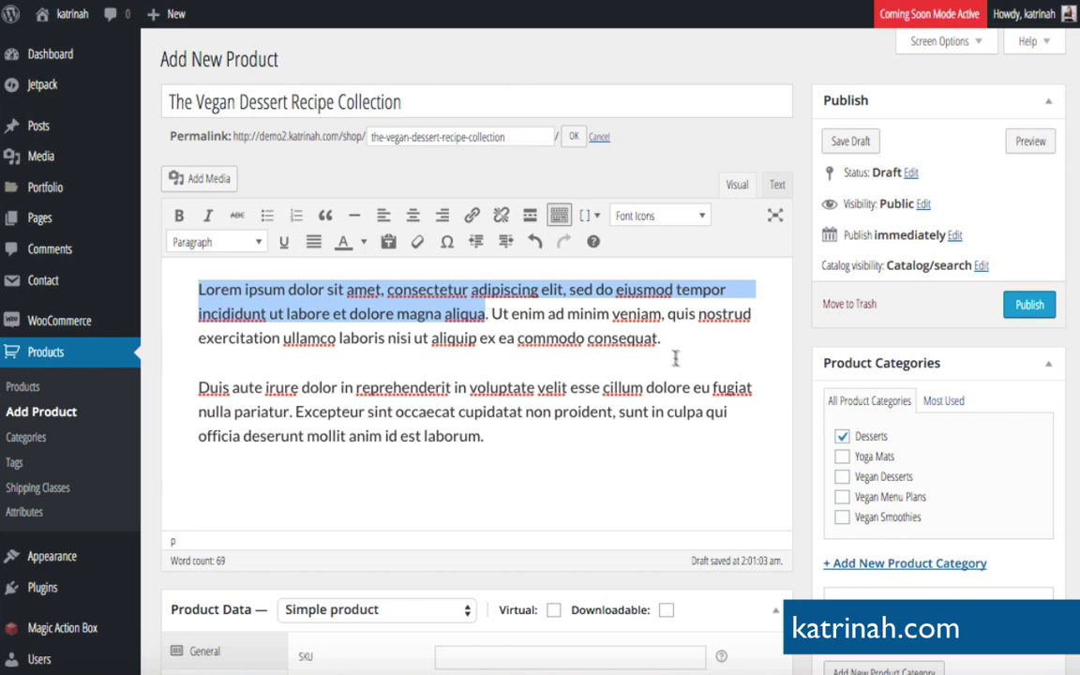
scroll(797, 385, down, 10)
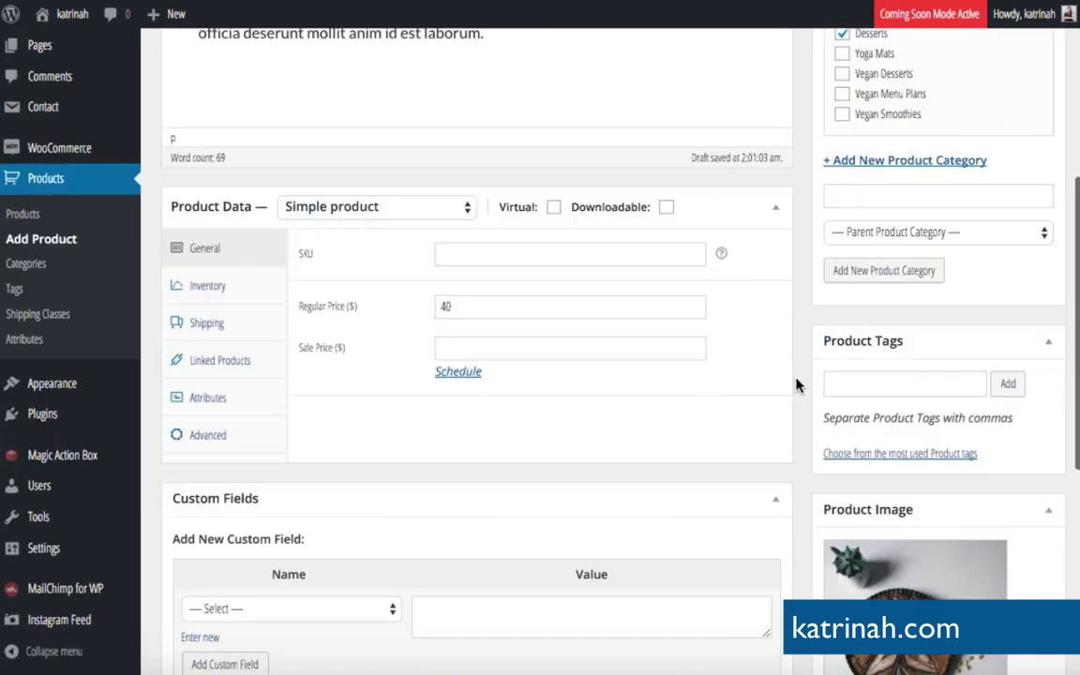
scroll(796, 385, down, 2)
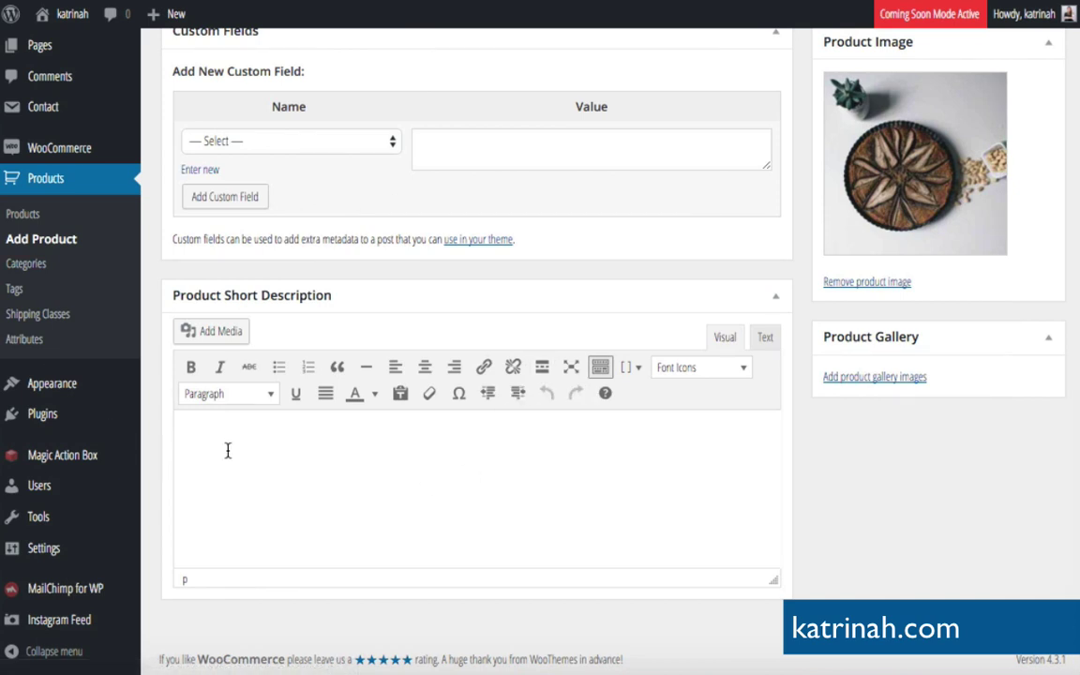
text(Lorem ipsum dolor sit amet, consectetur adipiscing elit, sed do eiusmod tempor incididunt ut labore et dolore magna aliqua.)
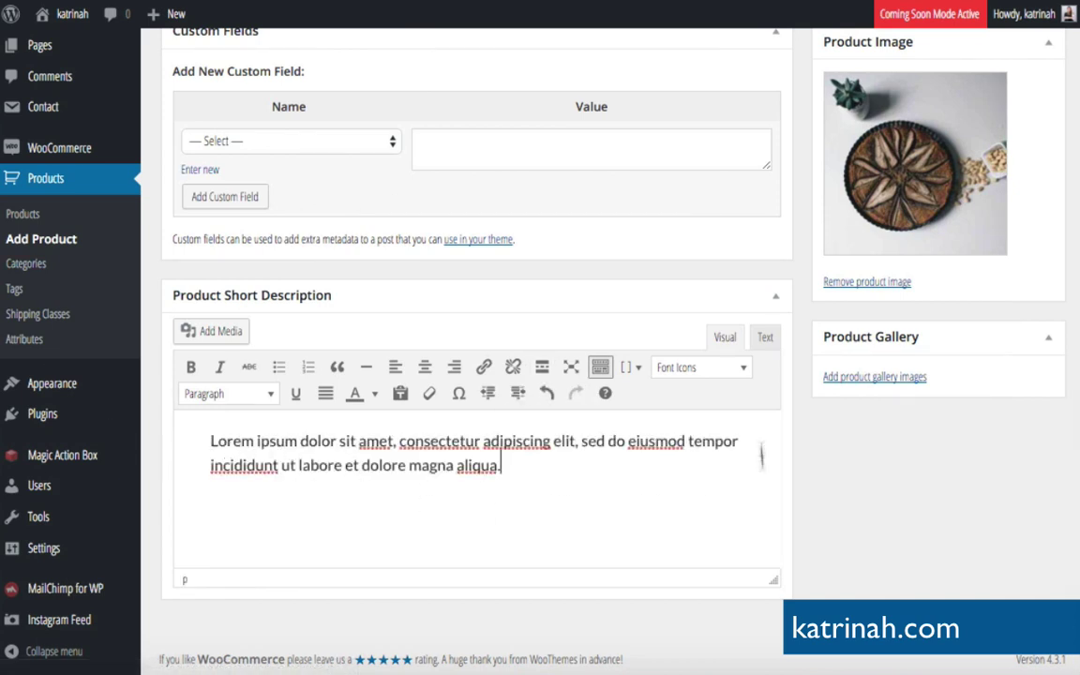
- Publish The Vegan Dessert Recipe Collection product
scroll(890, 563, up, 10)
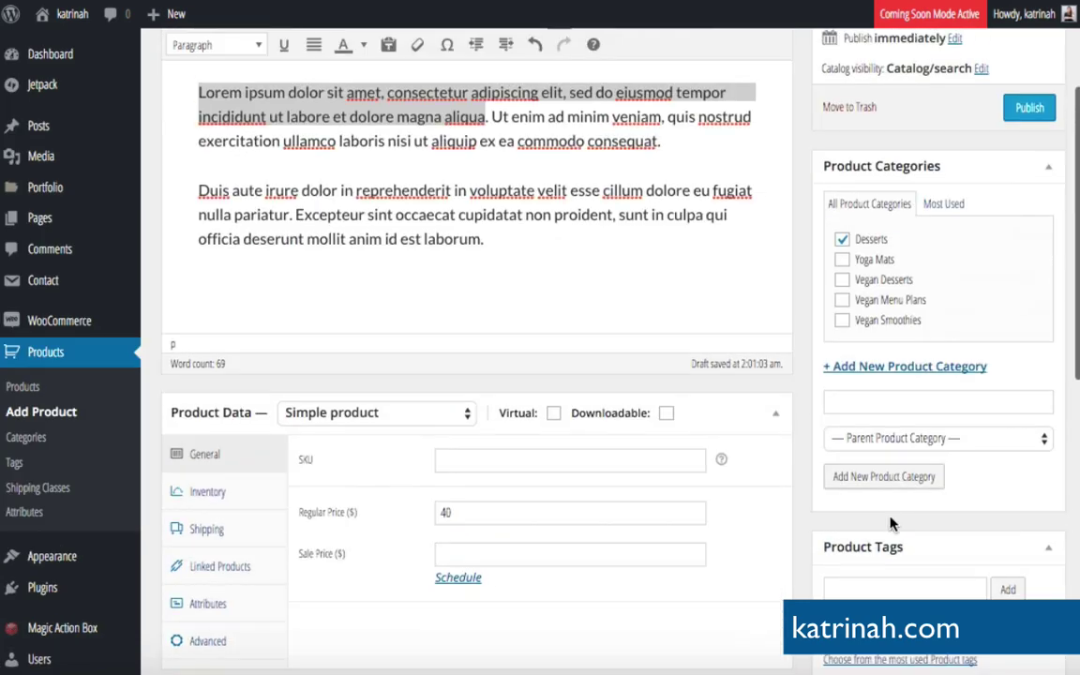
scroll(890, 516, up, 2)
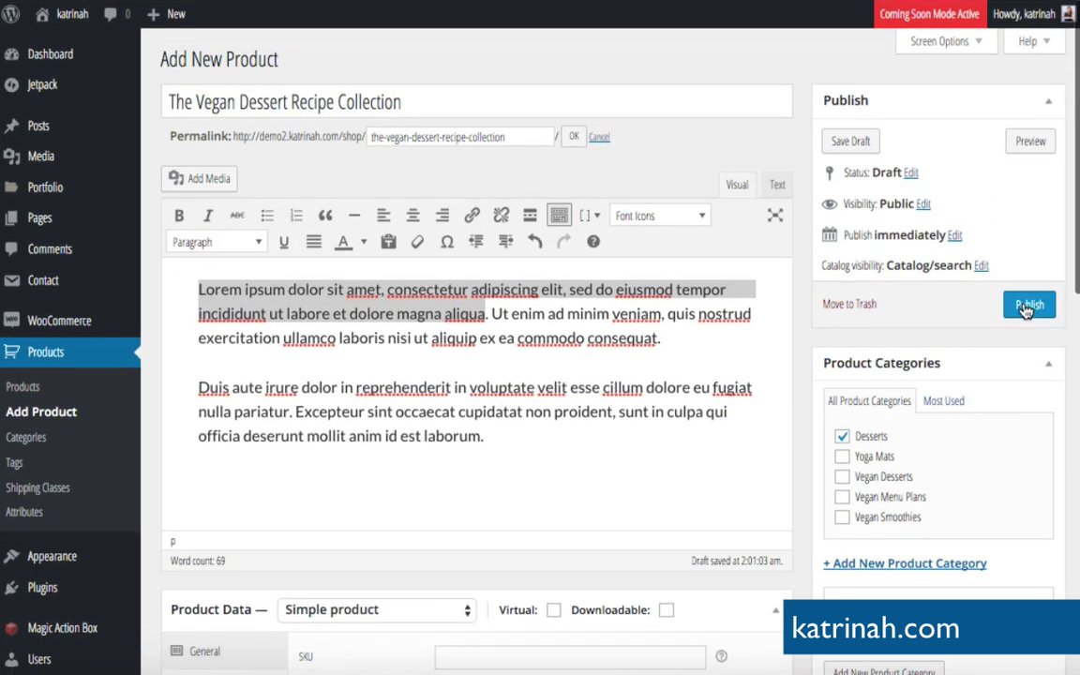
click(1028, 307)
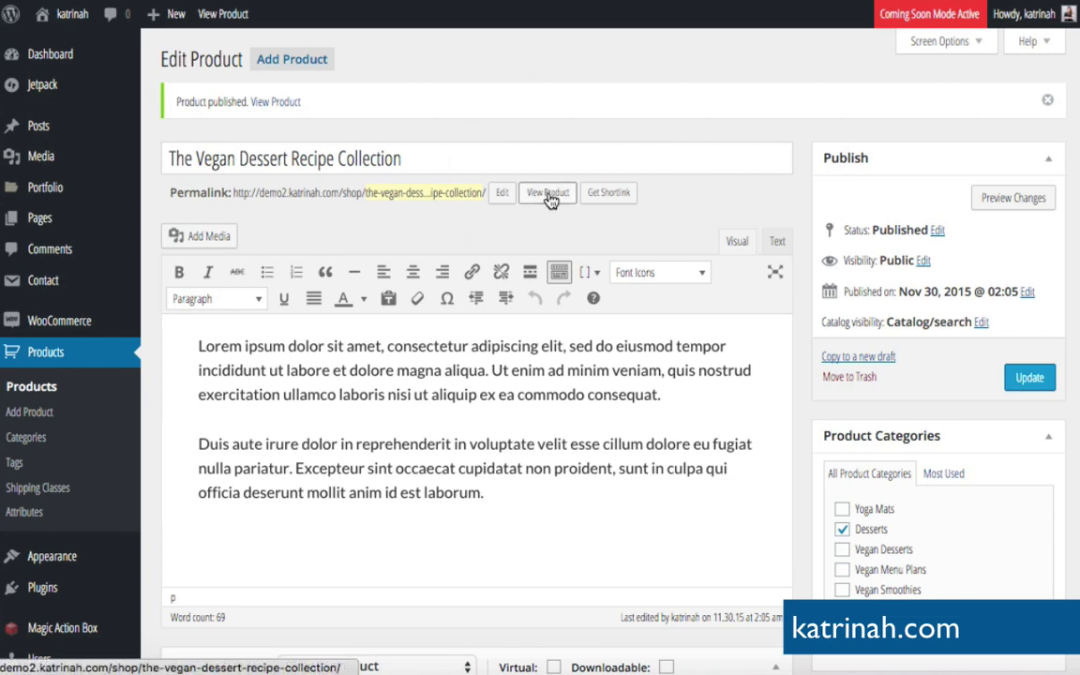
- View the live product page and scroll to check the $40.00 price and short description
click(549, 195)
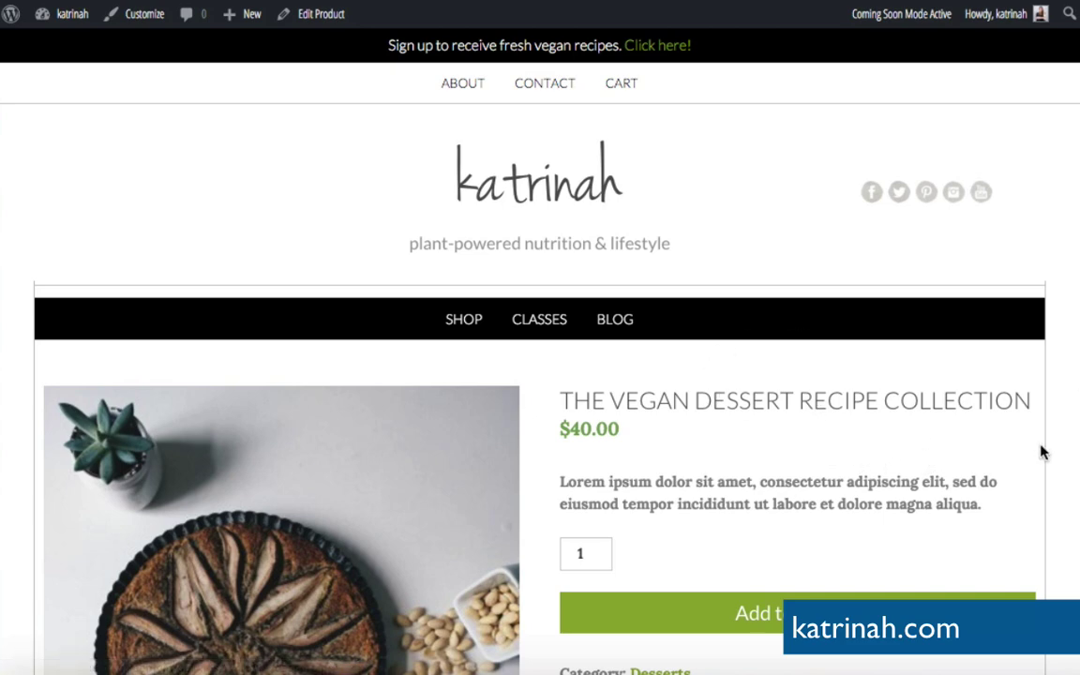
scroll(1041, 453, down, 5)
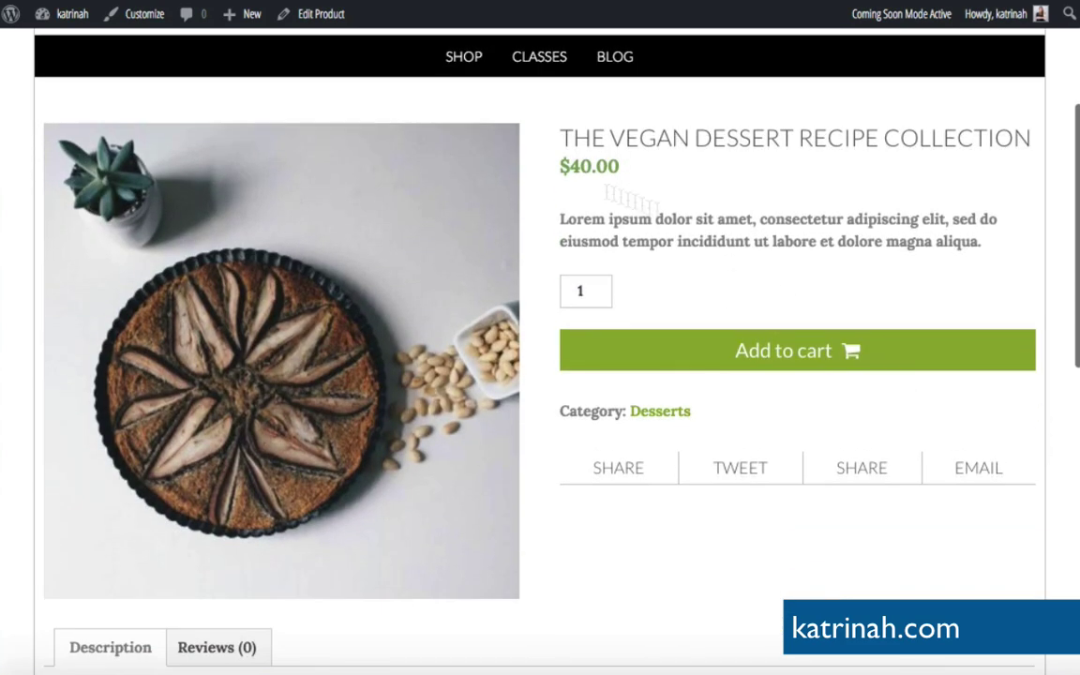
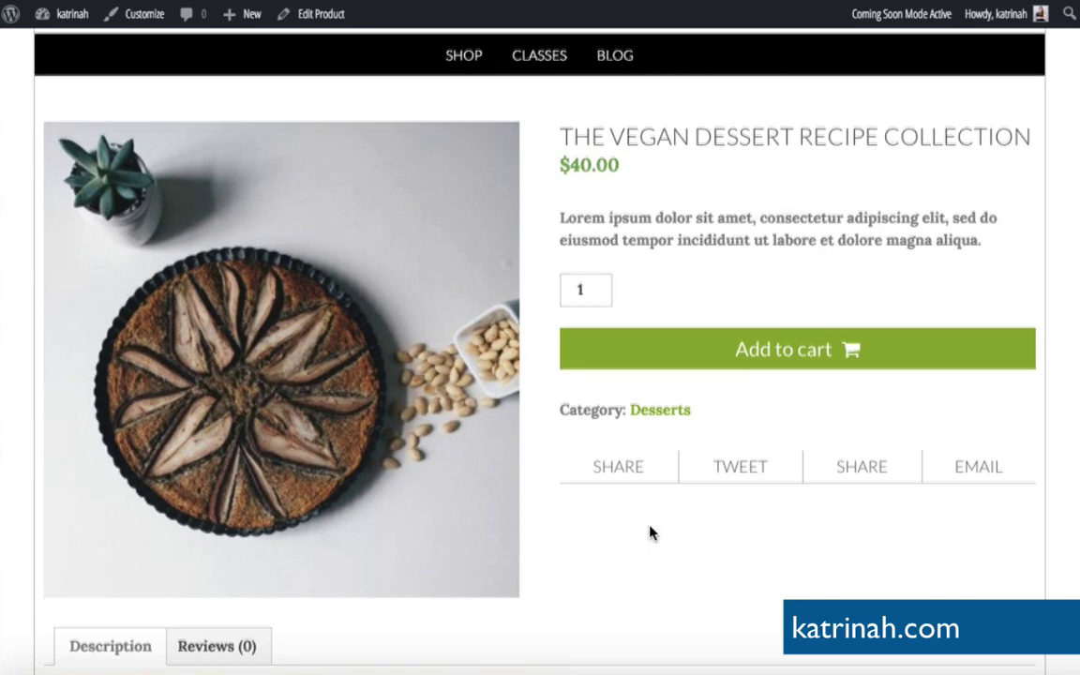
- Scroll through the live Vegan Dessert Recipe Collection page, then bring up the + New menu
scroll(649, 531, down, 4)
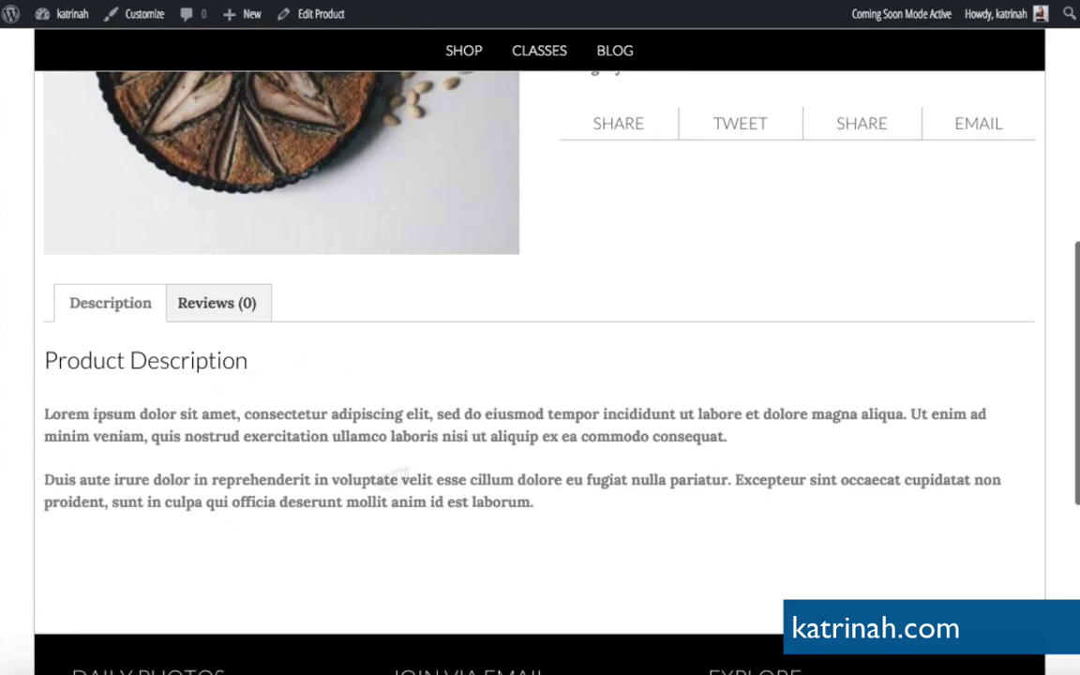
scroll(673, 335, up, 7)
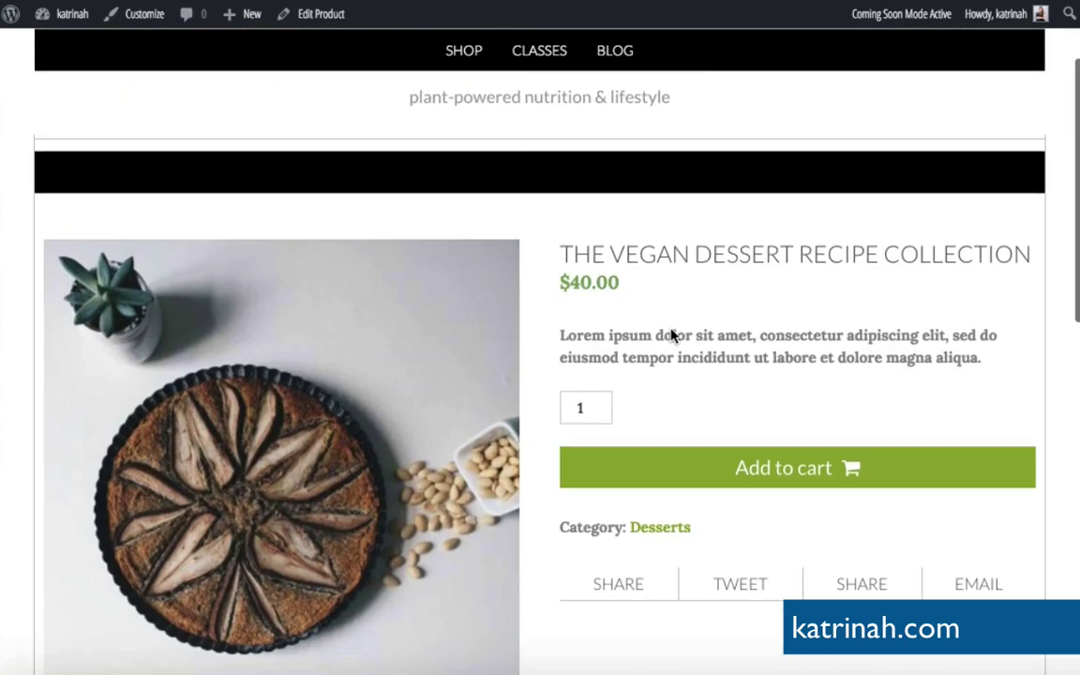
scroll(802, 502, down, 3)
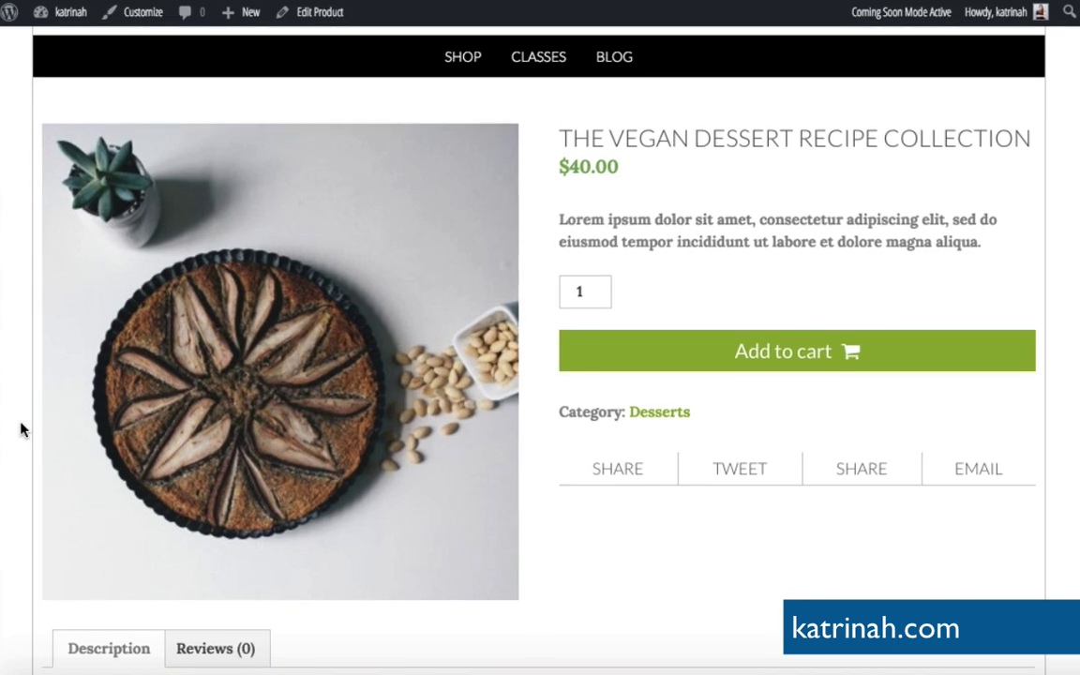
scroll(21, 430, up, 5)
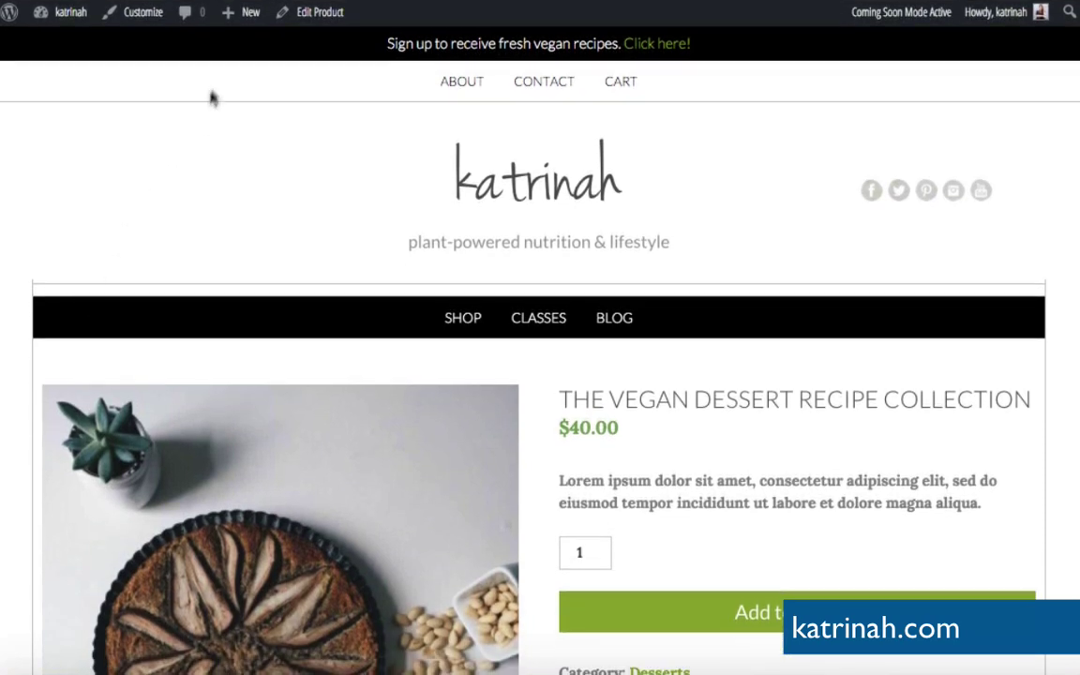
mouse_move(233, 21)
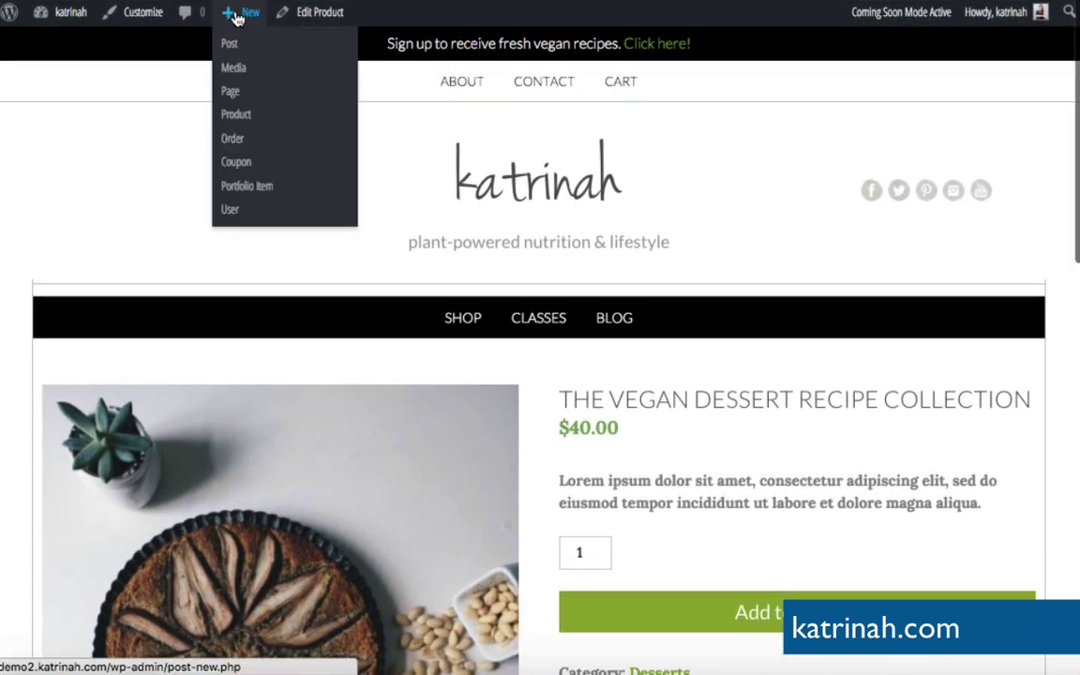
- Start a new product titled 'Vegan Menu Plan' with the pasted sample description
click(237, 114)
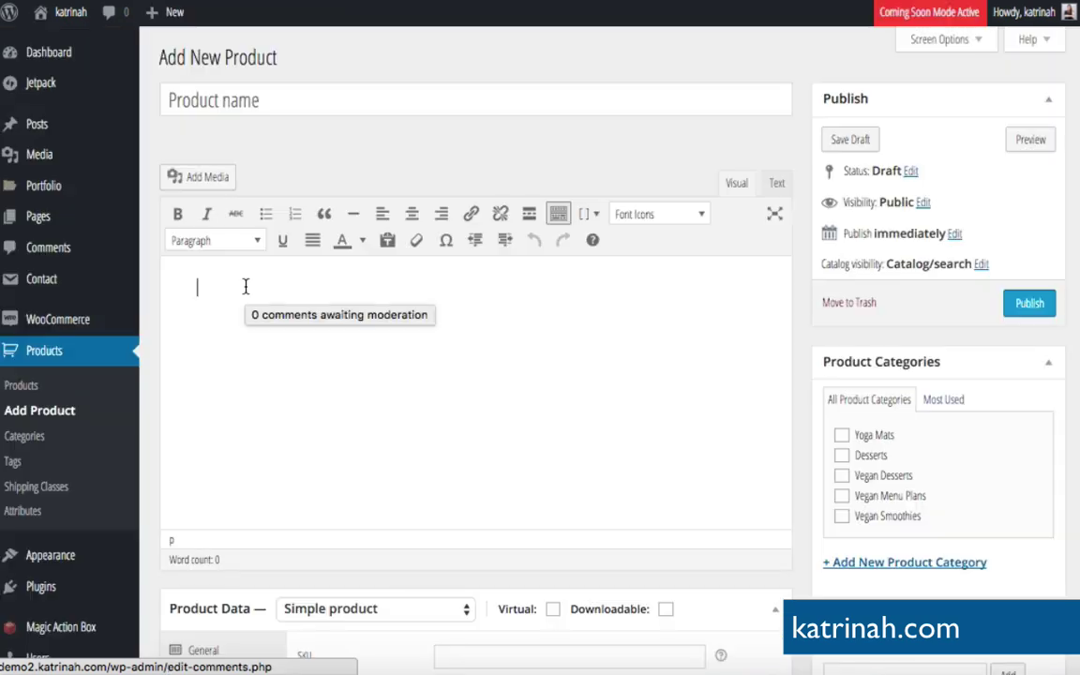
click(207, 103)
text(Vegan Menu Plan)
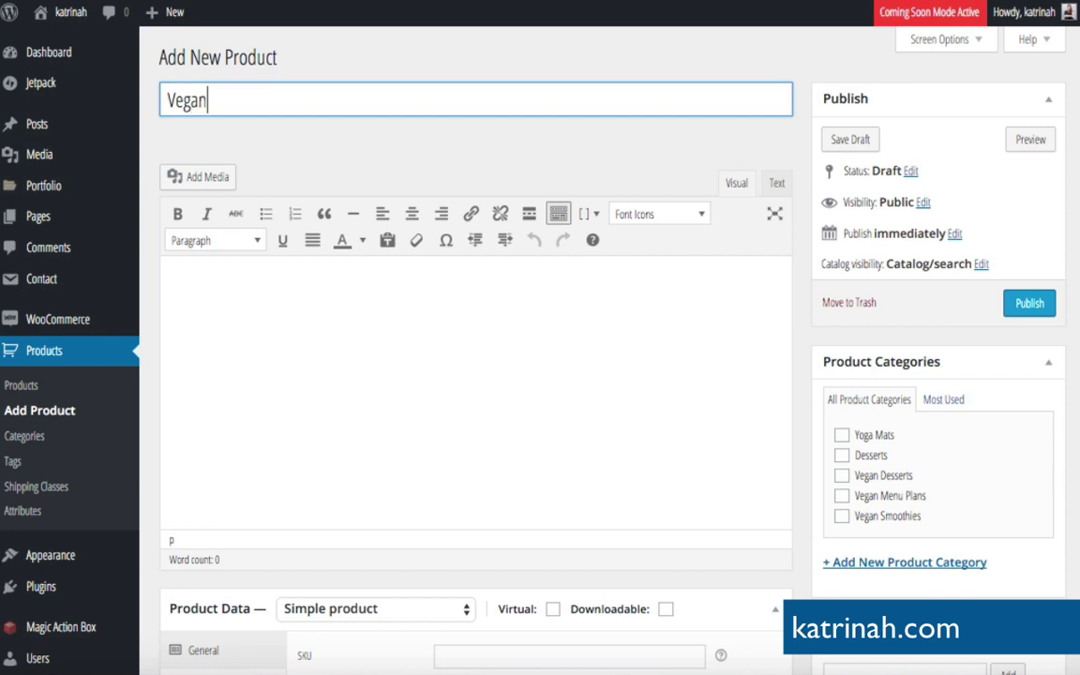
click(242, 304)
text(Lorem ipsum dolor sit amet, consectetur adipiscing elit, sed do eiusmod tempor incididunt ut labore et dolore magna aliqua. Ut enim ad minim veniam, quis nostrud exercitation ullamco laboris nisi ut aliquip ex ea commodo consequat.  Duis aute irure dolor in reprehenderit in voluptate velit esse cillum dolore eu fugiat nulla pariatur. Excepteur sint occaecat cupidatat non proident, sunt in culpa qui officia deserunt mollit anim id est laborum.)
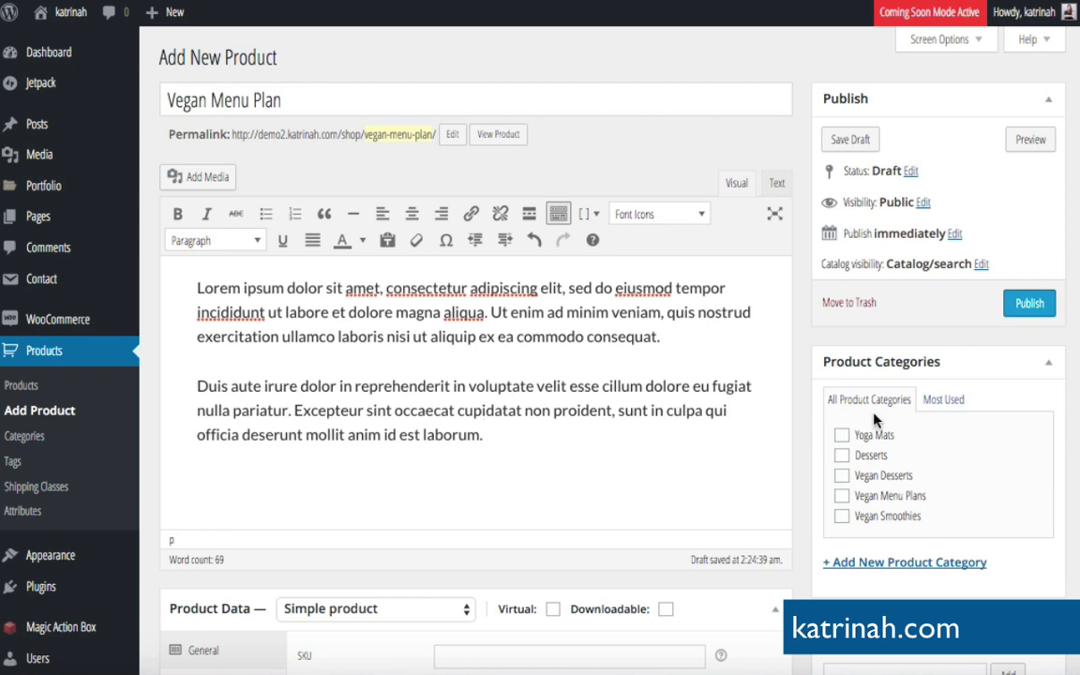
- File it under a new 'Menu Plans' category and make it a Variable product
click(855, 562)
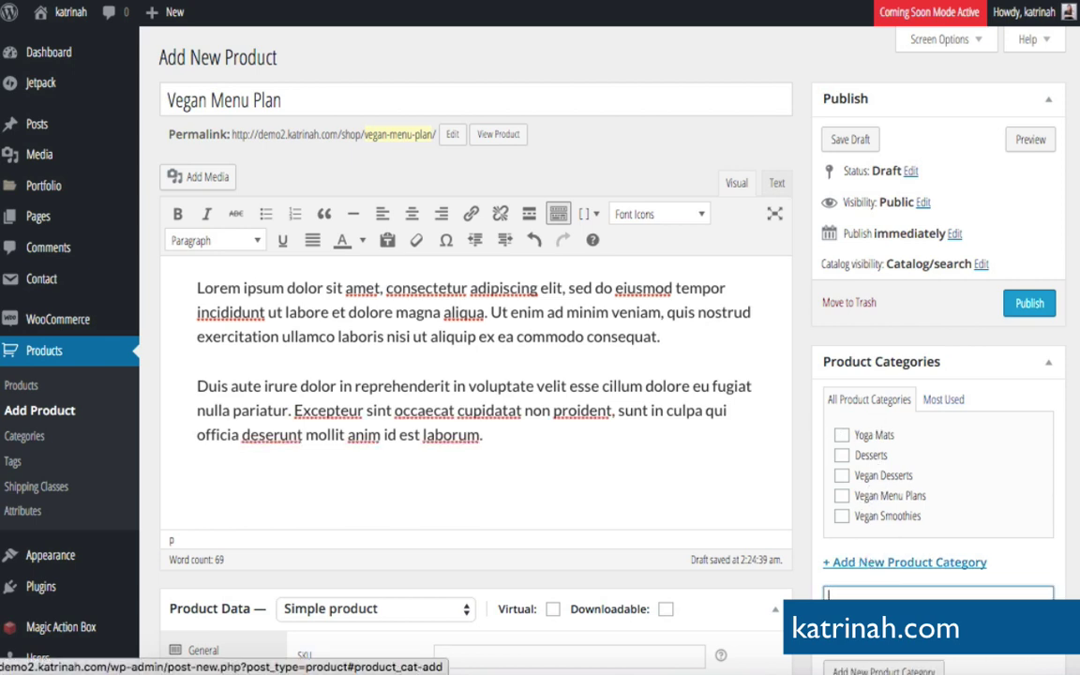
text(Menu Plans)
scroll(815, 588, down, 3)
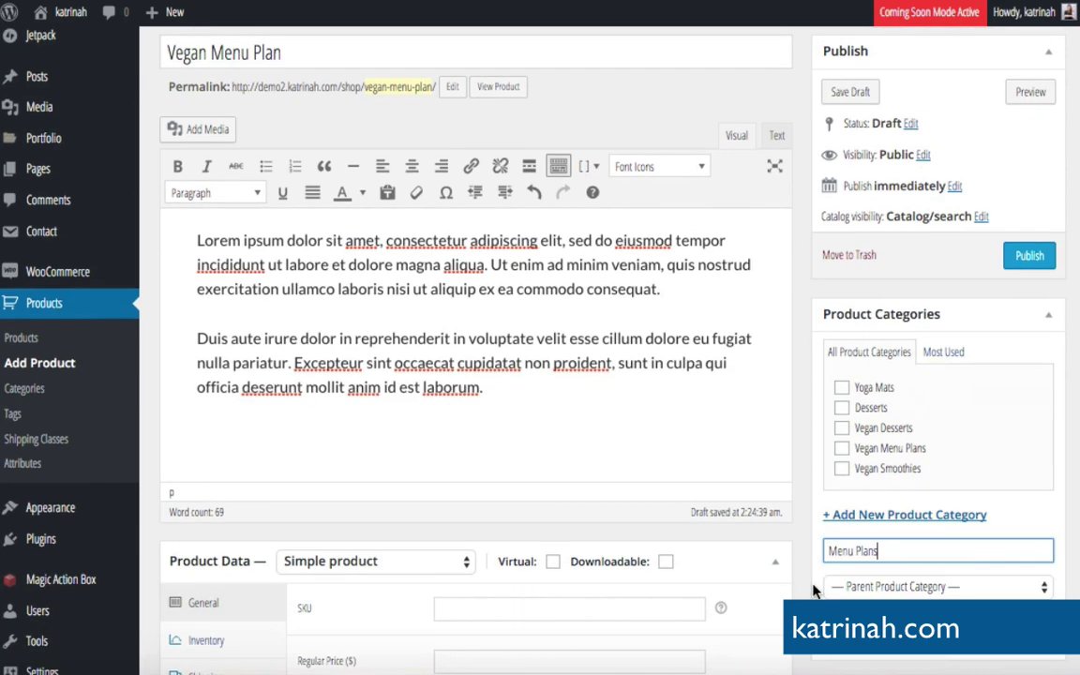
click(858, 505)
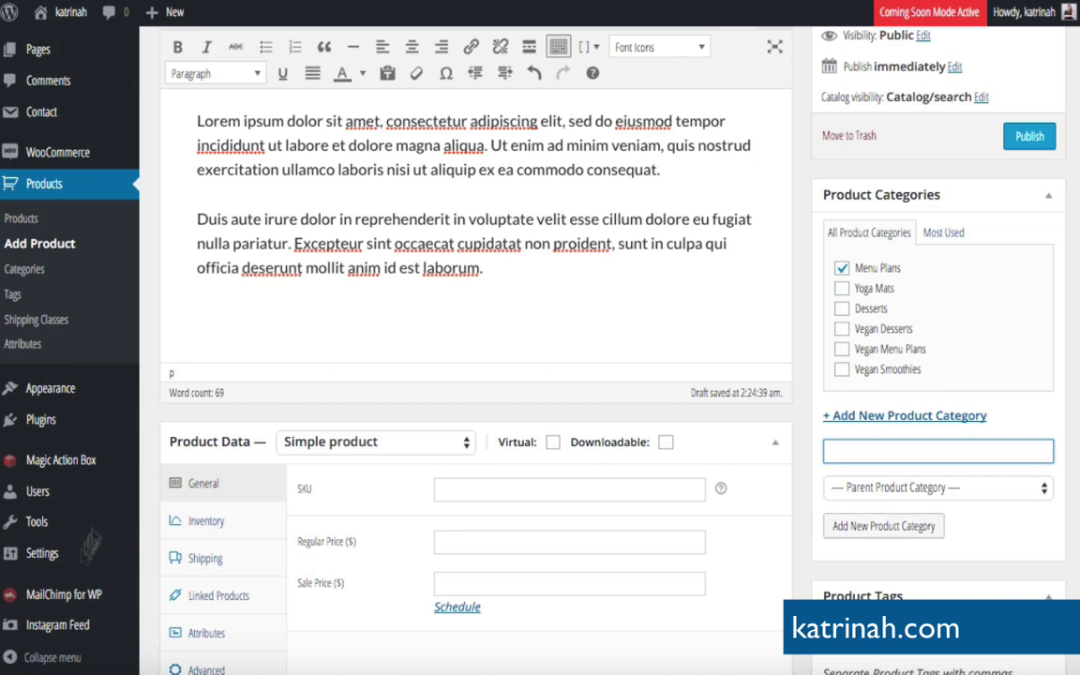
scroll(777, 477, down, 4)
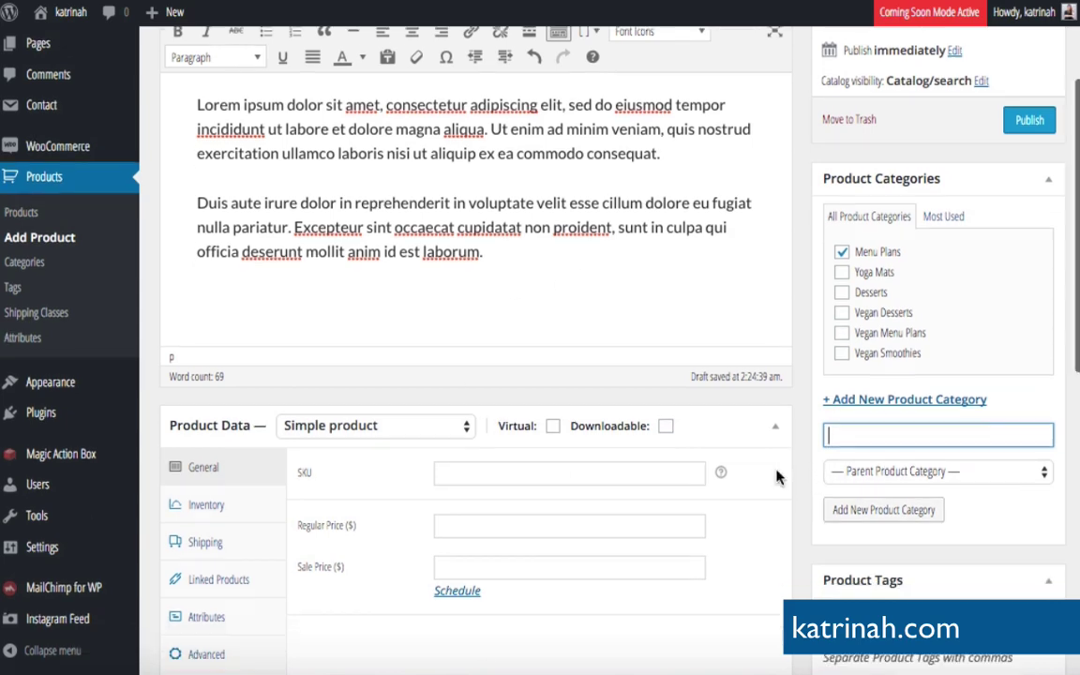
scroll(776, 477, down, 1)
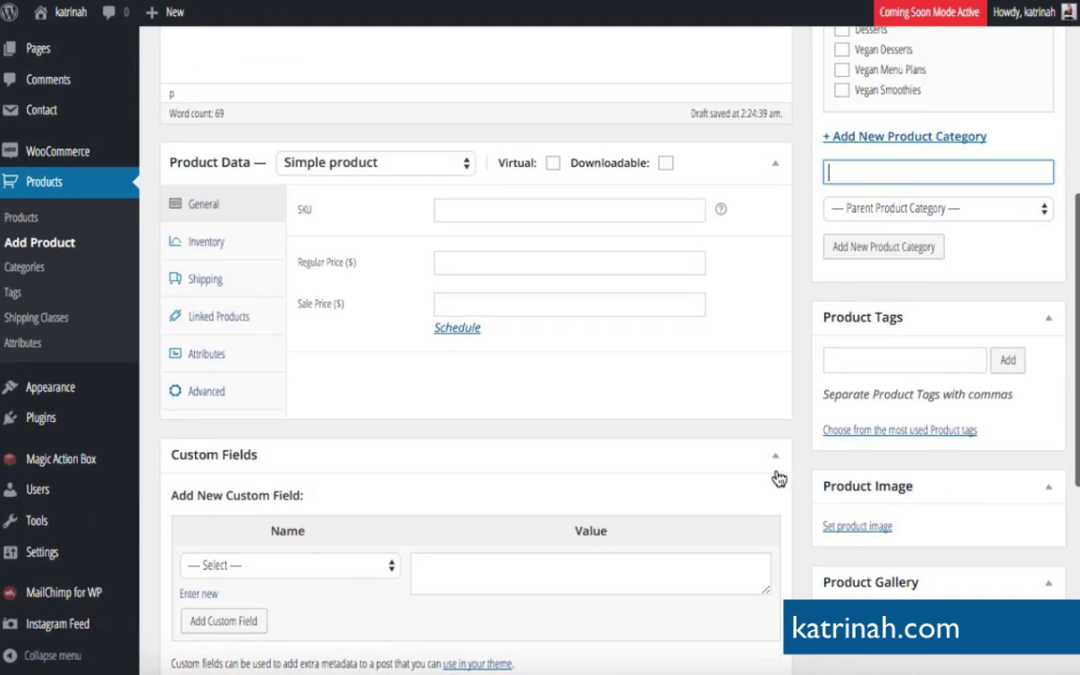
click(328, 168)
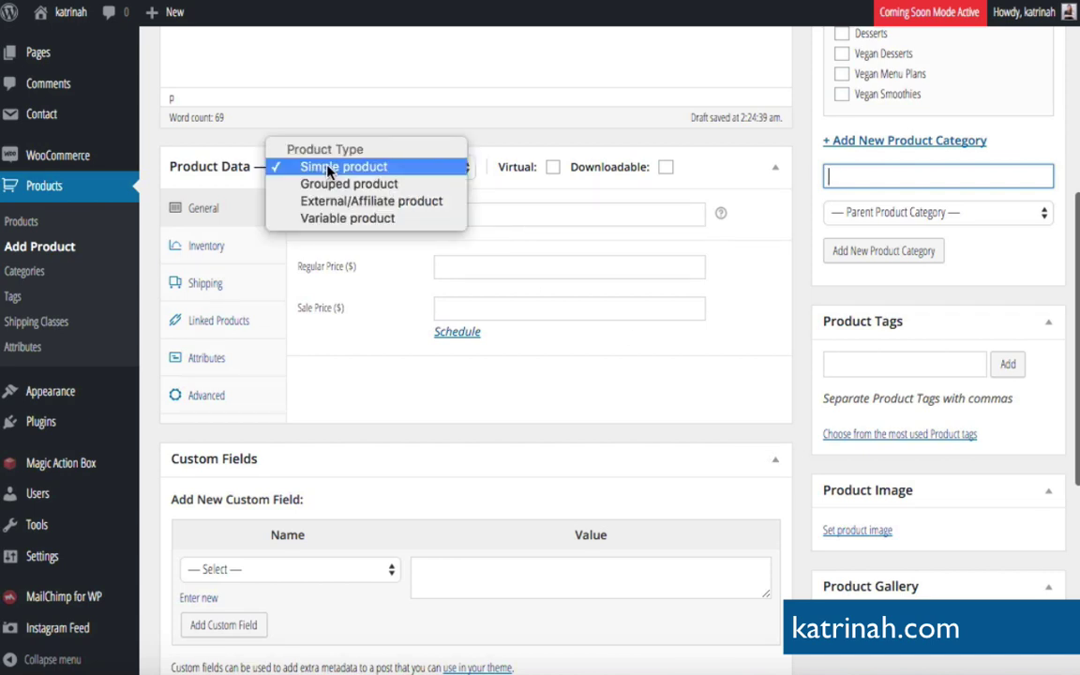
click(341, 220)
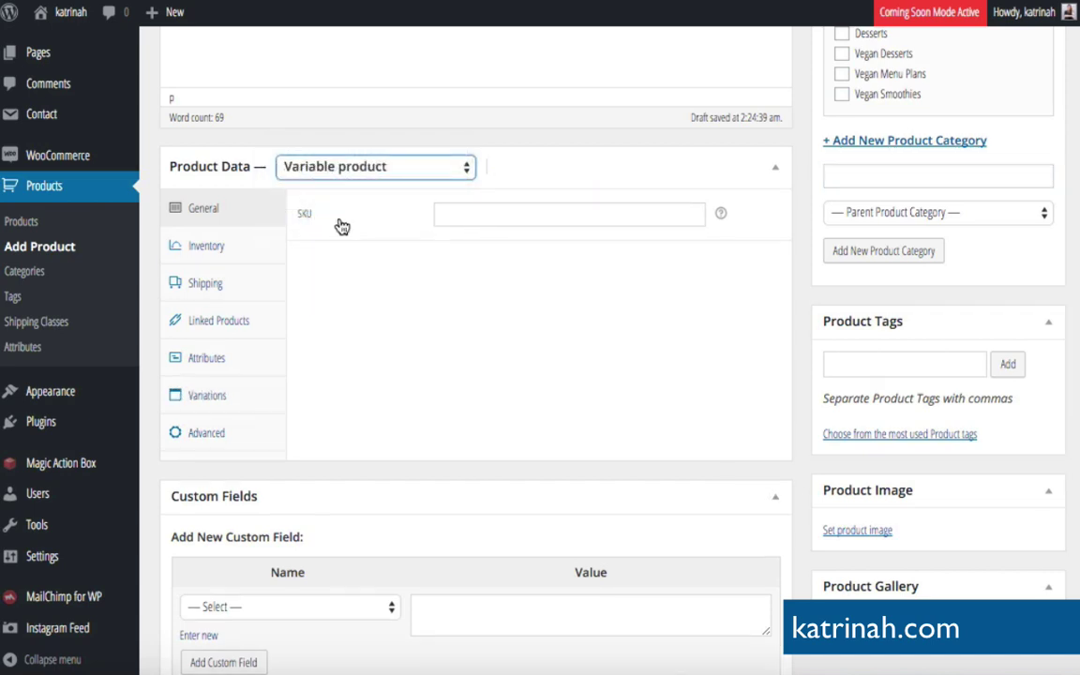
click(465, 280)
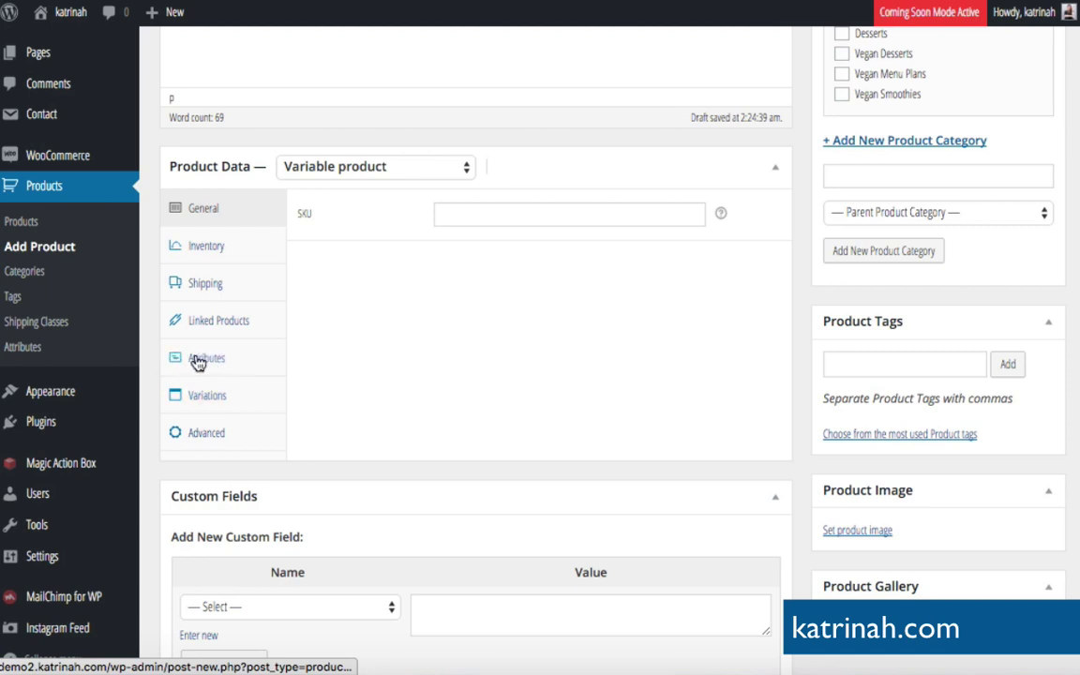
- Add a custom attribute named Duration with values '7-Day | 14-Day'
click(198, 363)
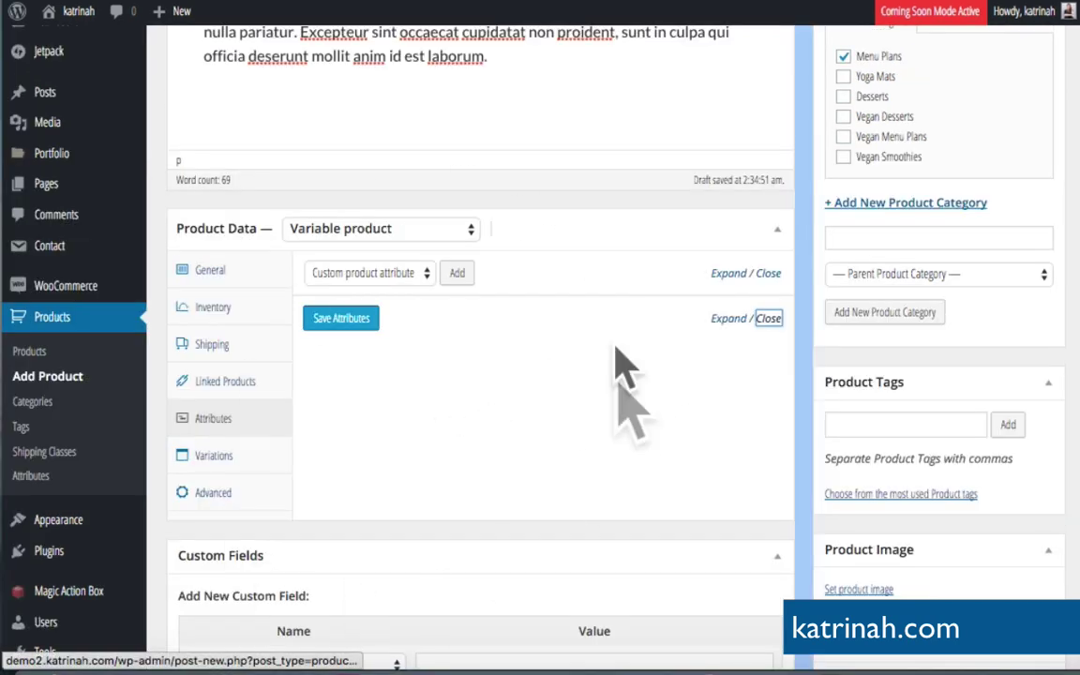
click(459, 276)
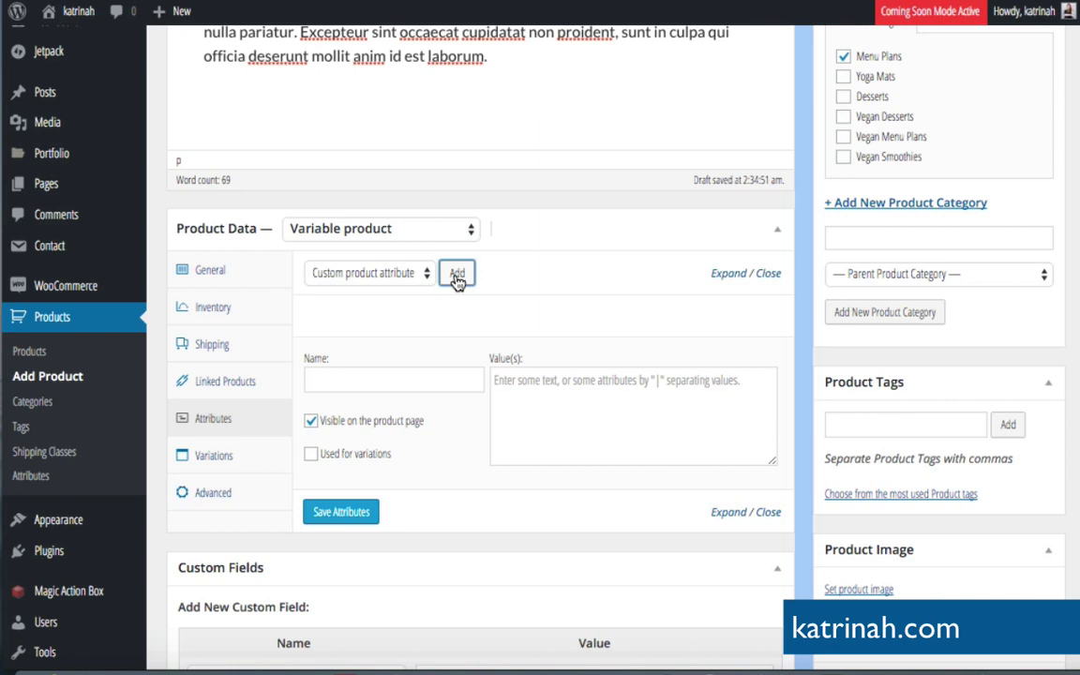
click(327, 377)
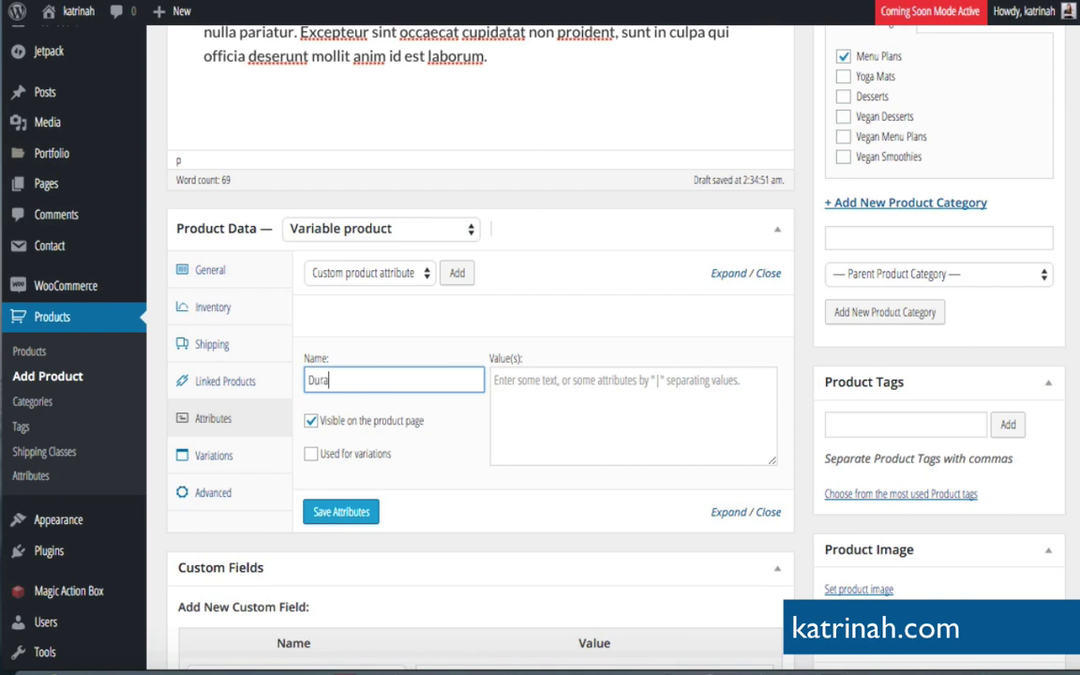
click(532, 404)
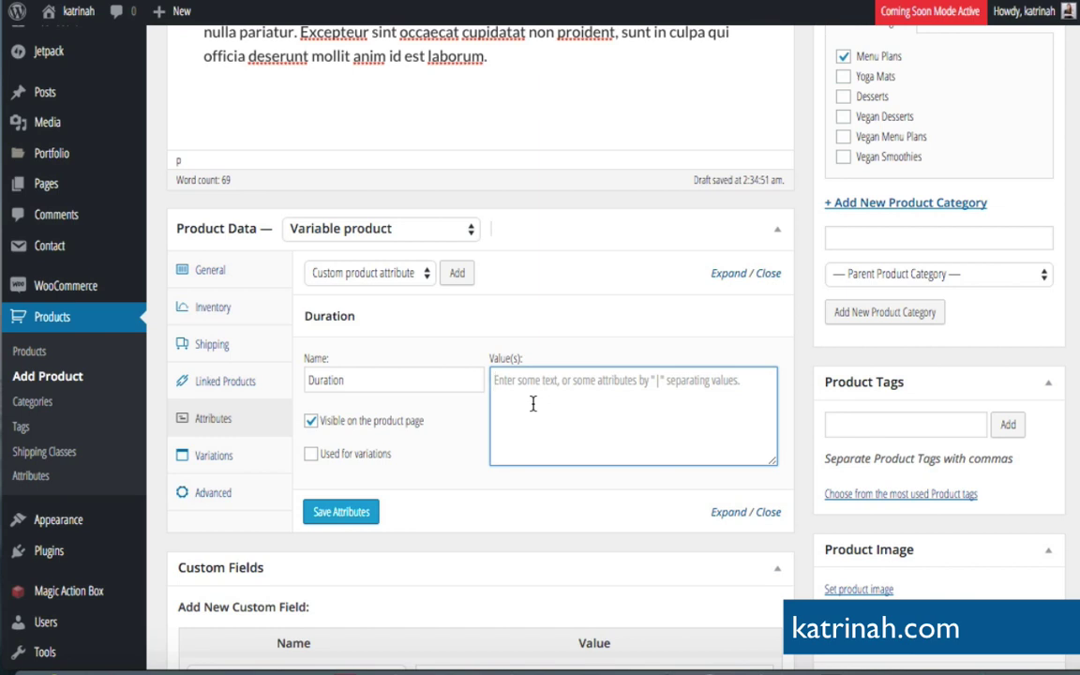
text(7-Day | 14-Day)
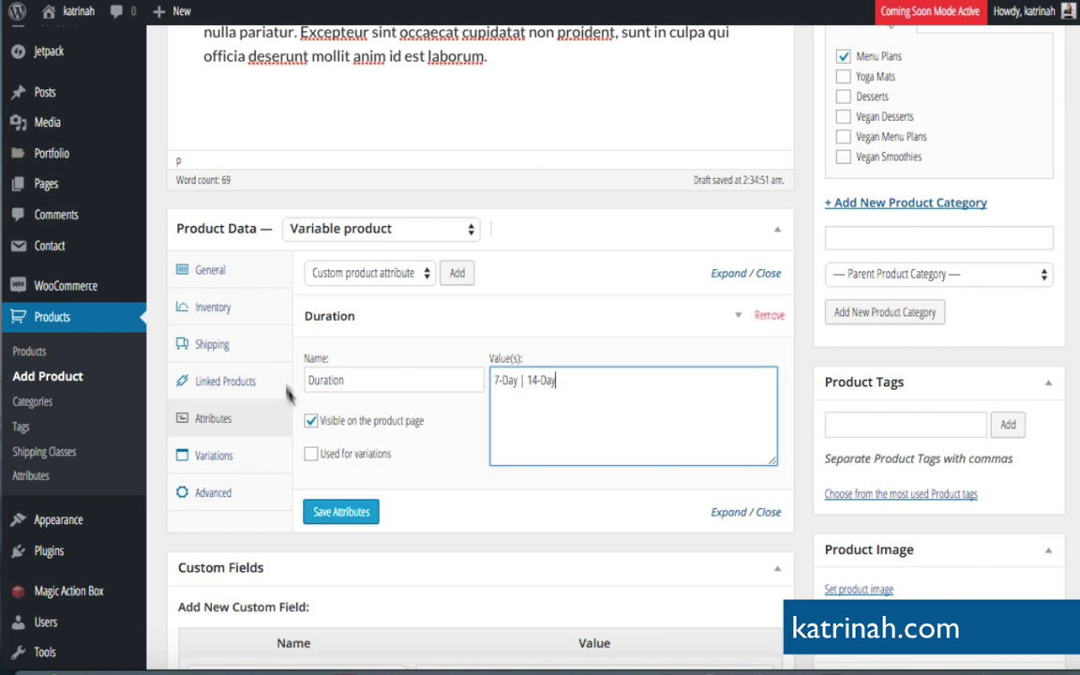
drag(346, 378, 302, 379)
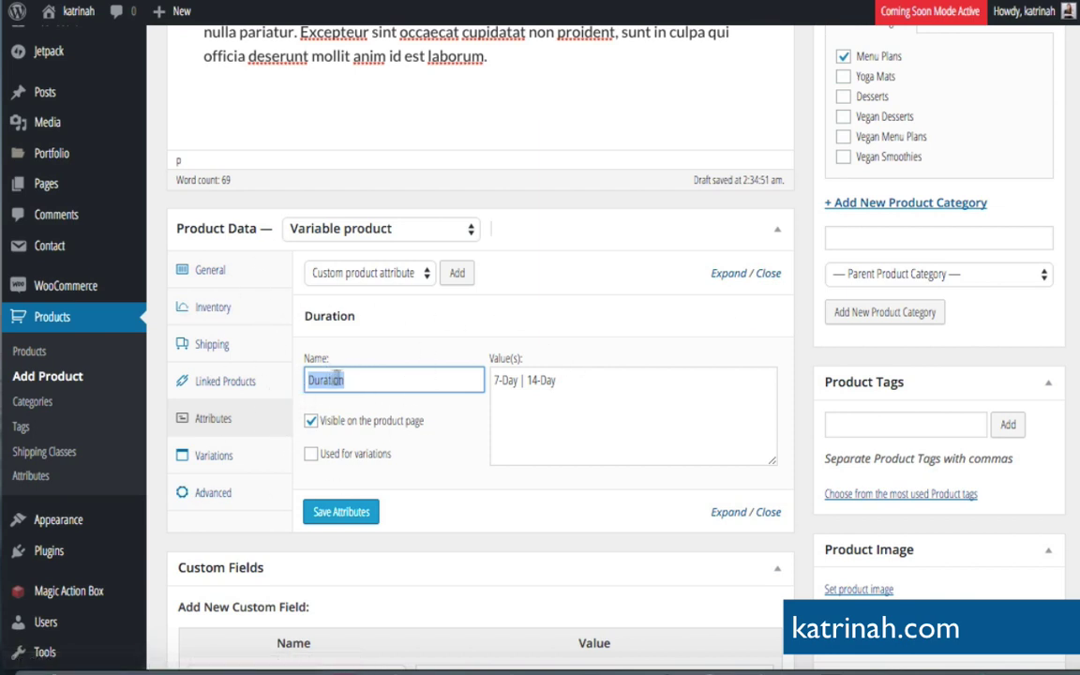
click(571, 382)
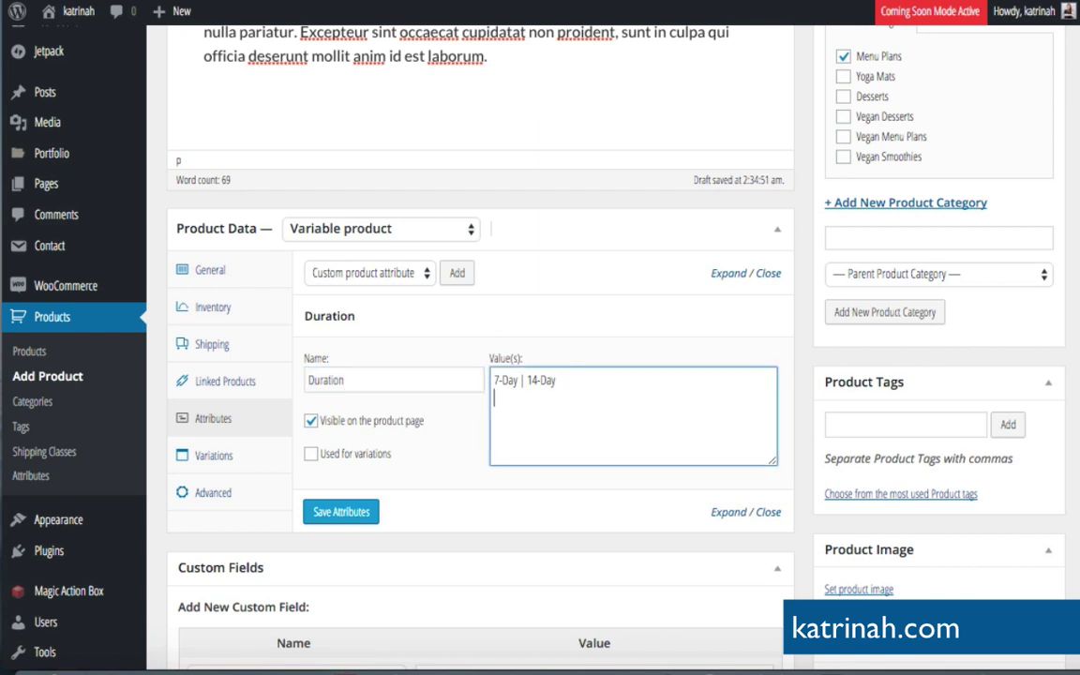
- Remove the stray 'red| blue | green' line, enable Used for variations, and save the attribute
key(Return)
text(red| blue | green)
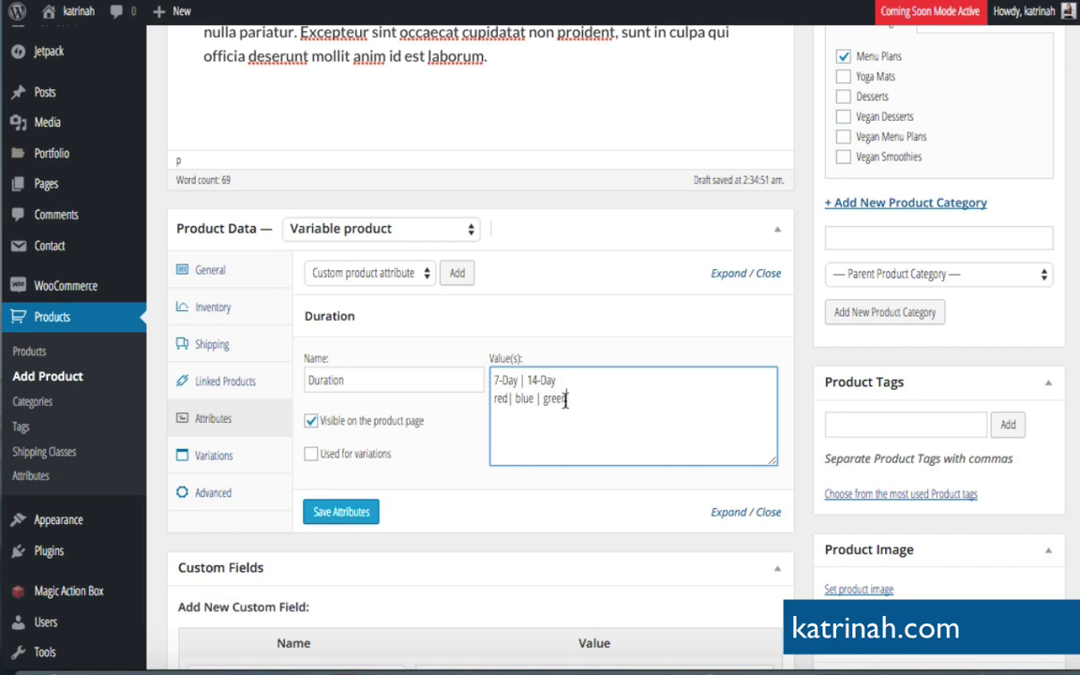
drag(488, 398, 479, 396)
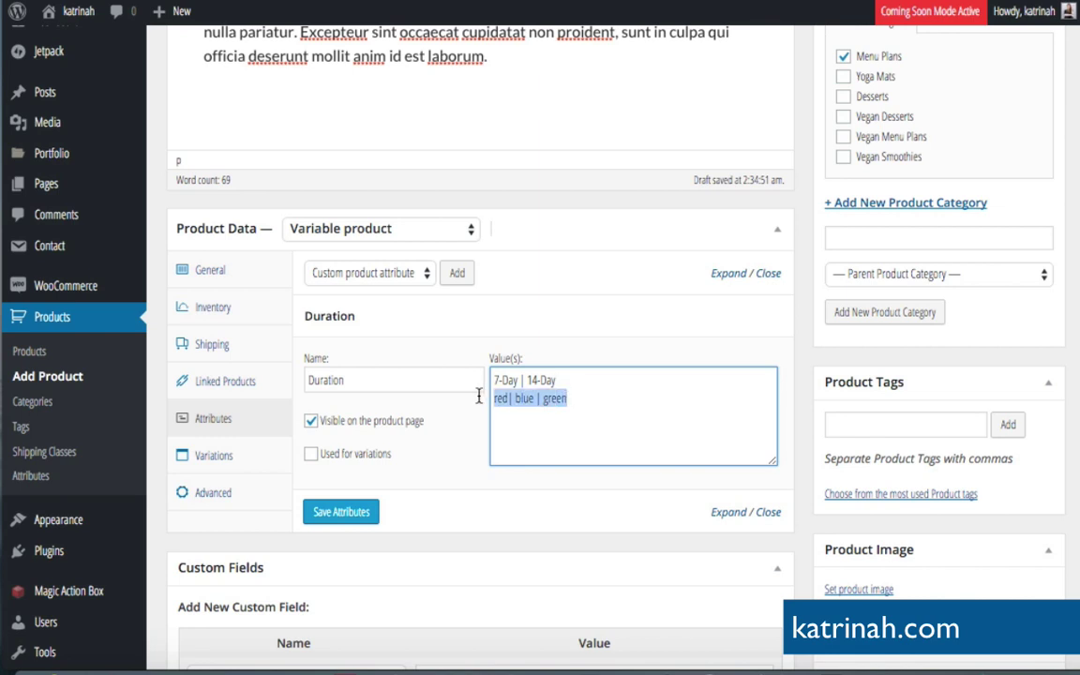
key(BackSpace)
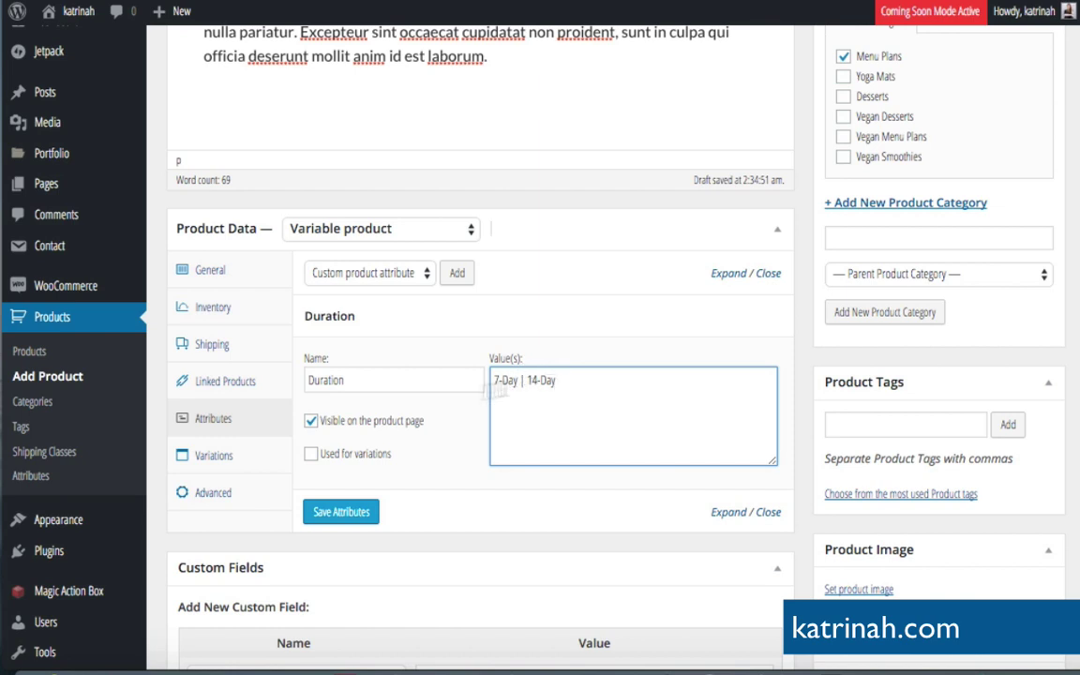
click(314, 456)
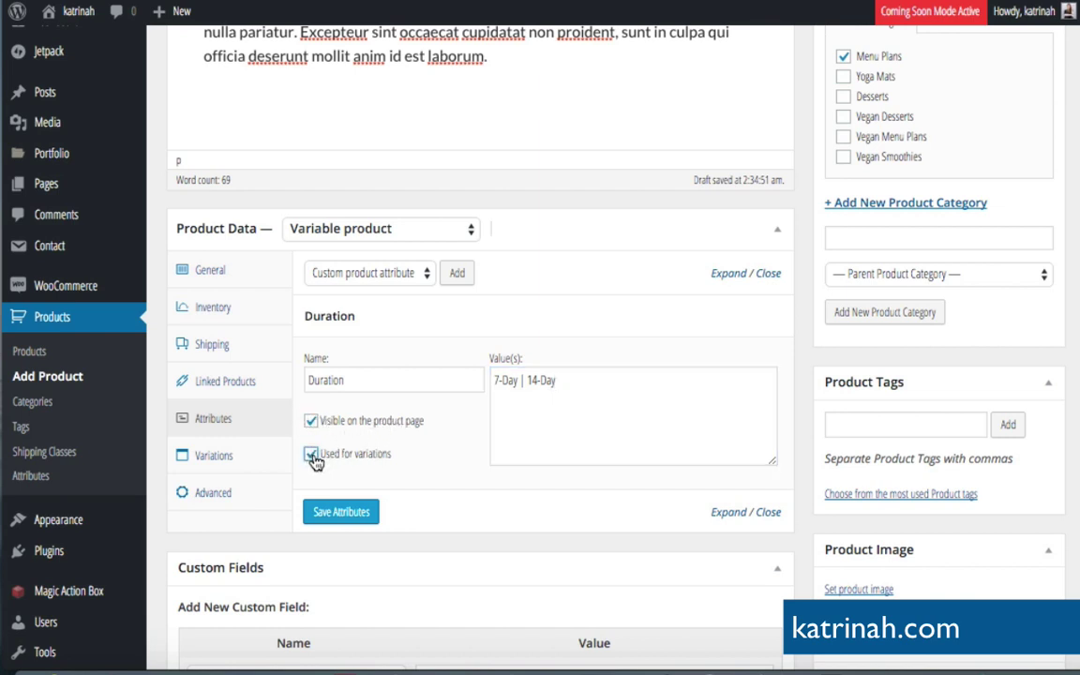
click(345, 514)
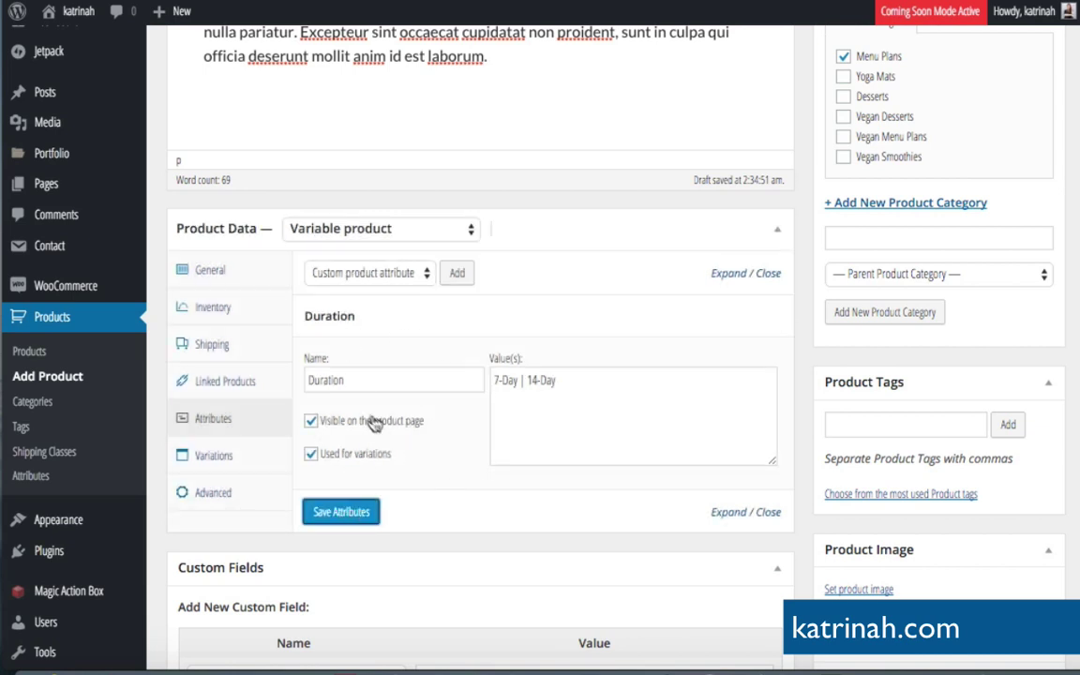
- Add a new variation set to 7-Day and keep it marked in stock
click(214, 458)
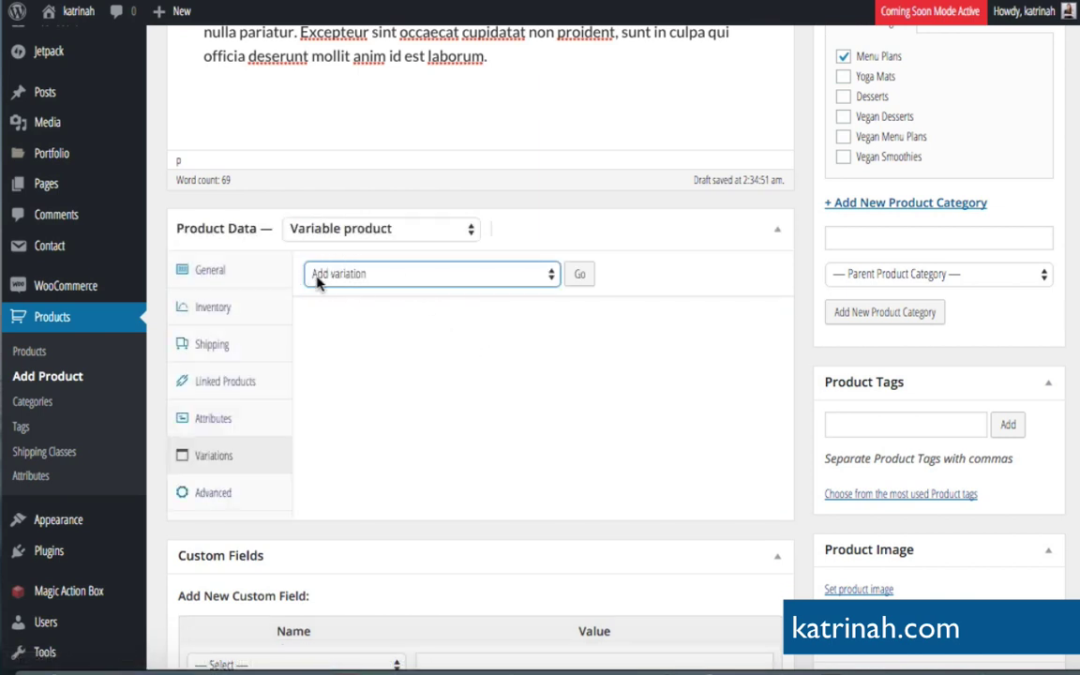
click(581, 275)
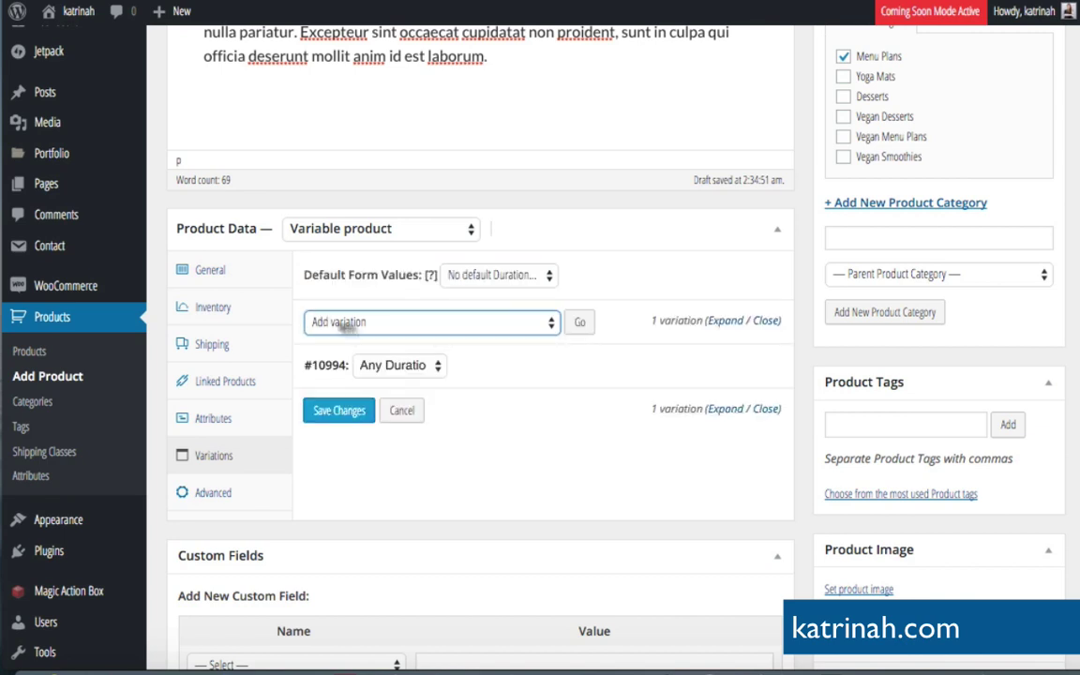
click(717, 322)
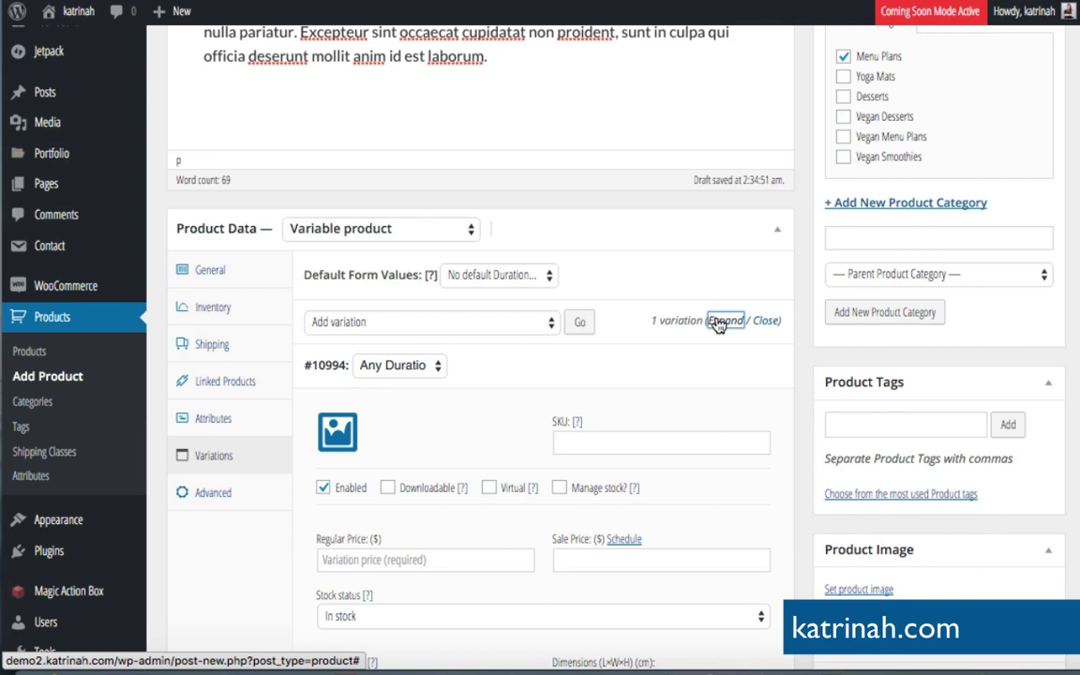
scroll(565, 500, down, 2)
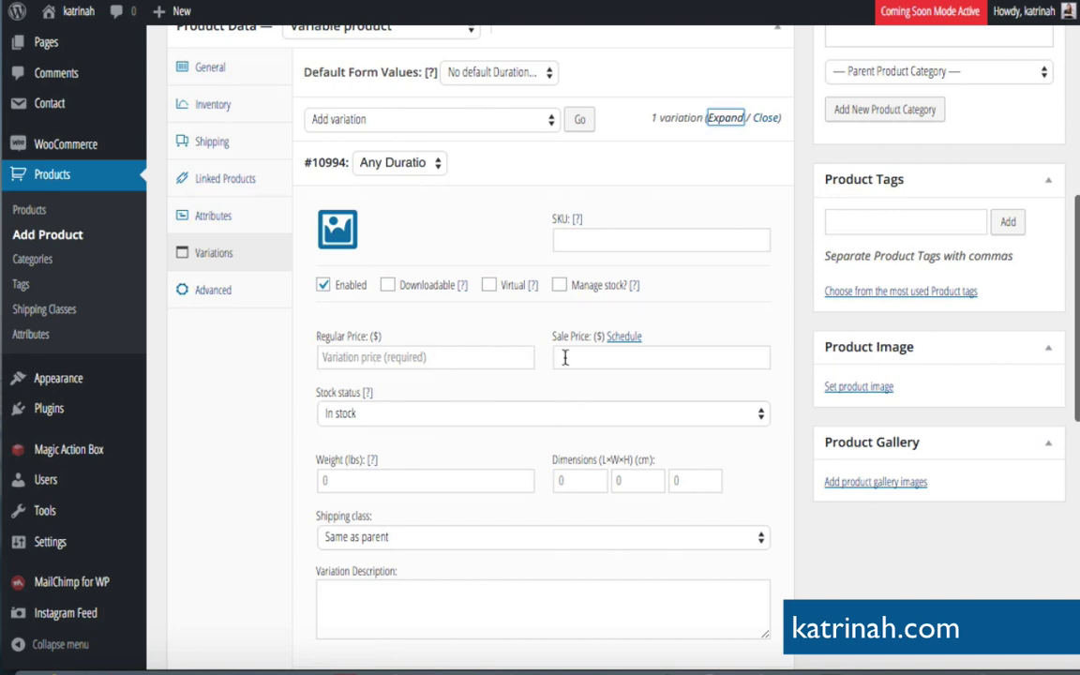
click(393, 167)
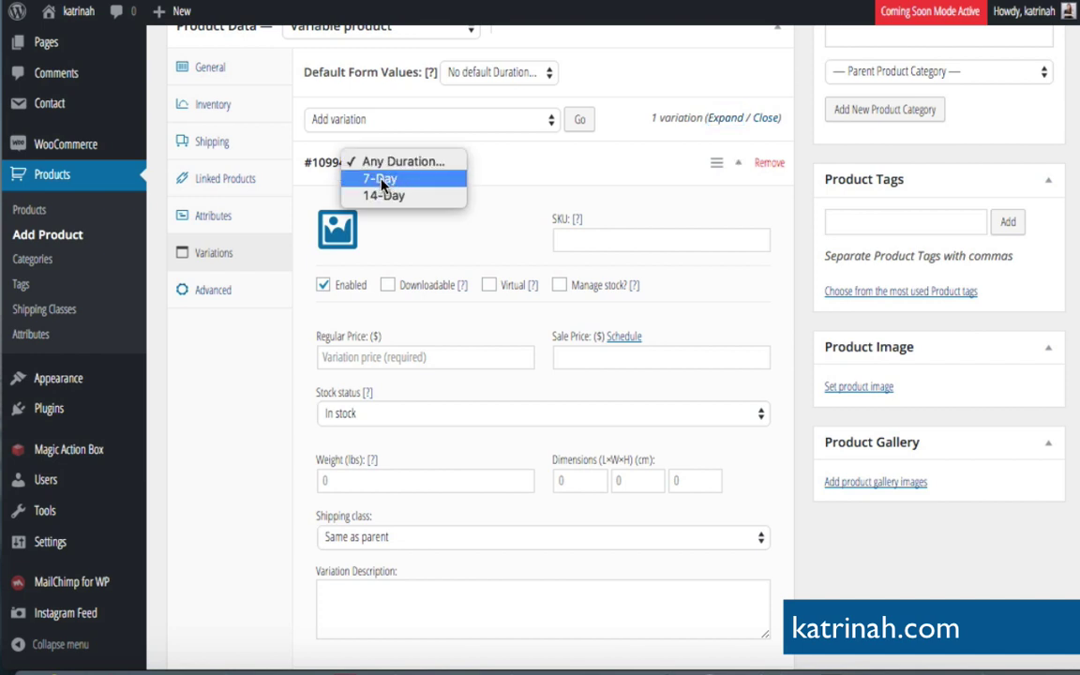
click(382, 181)
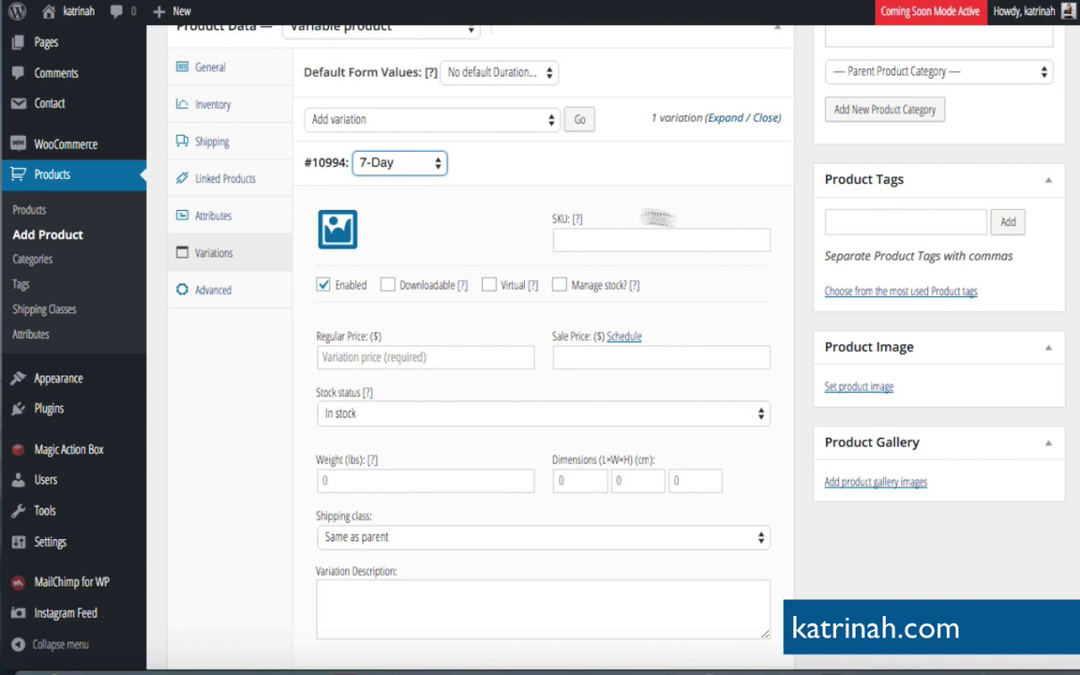
click(580, 360)
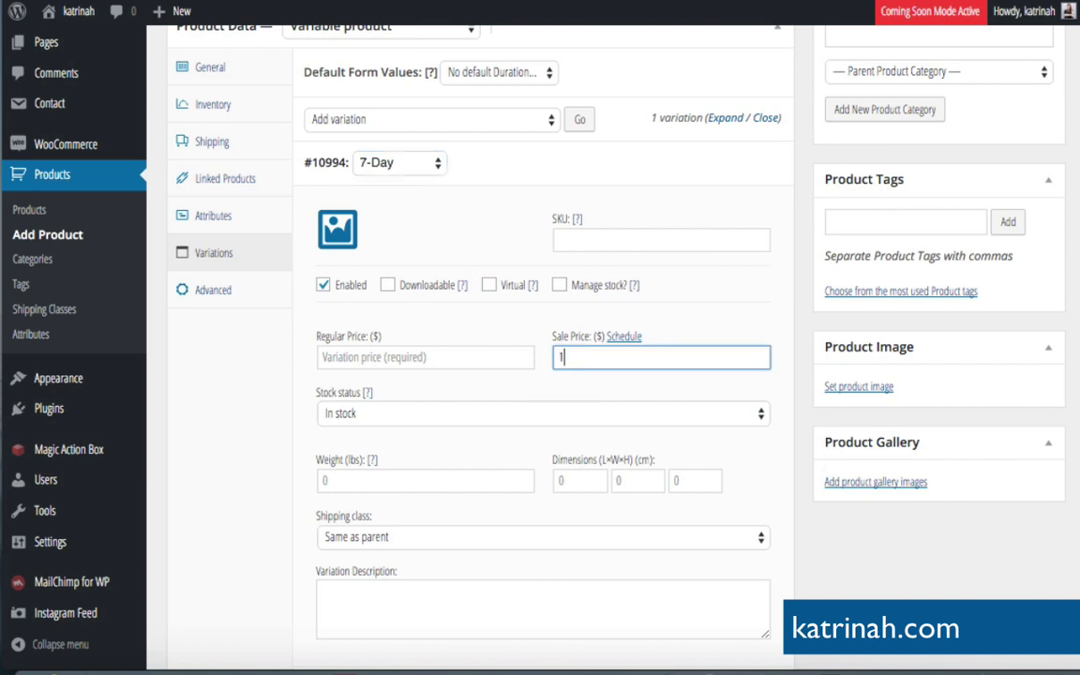
click(546, 405)
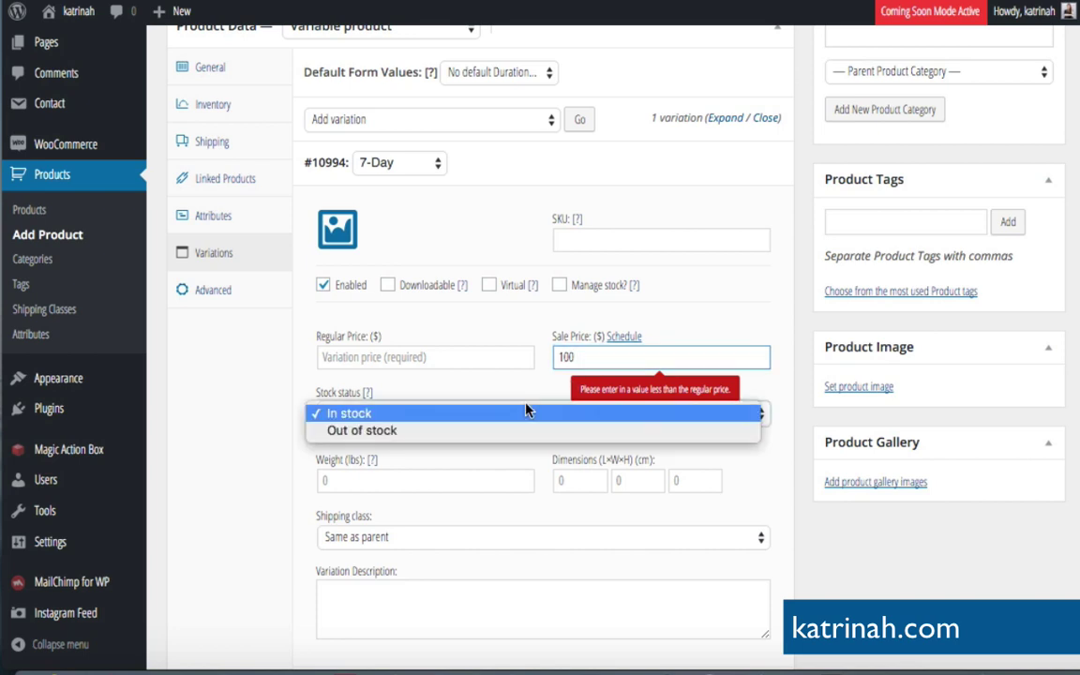
click(215, 507)
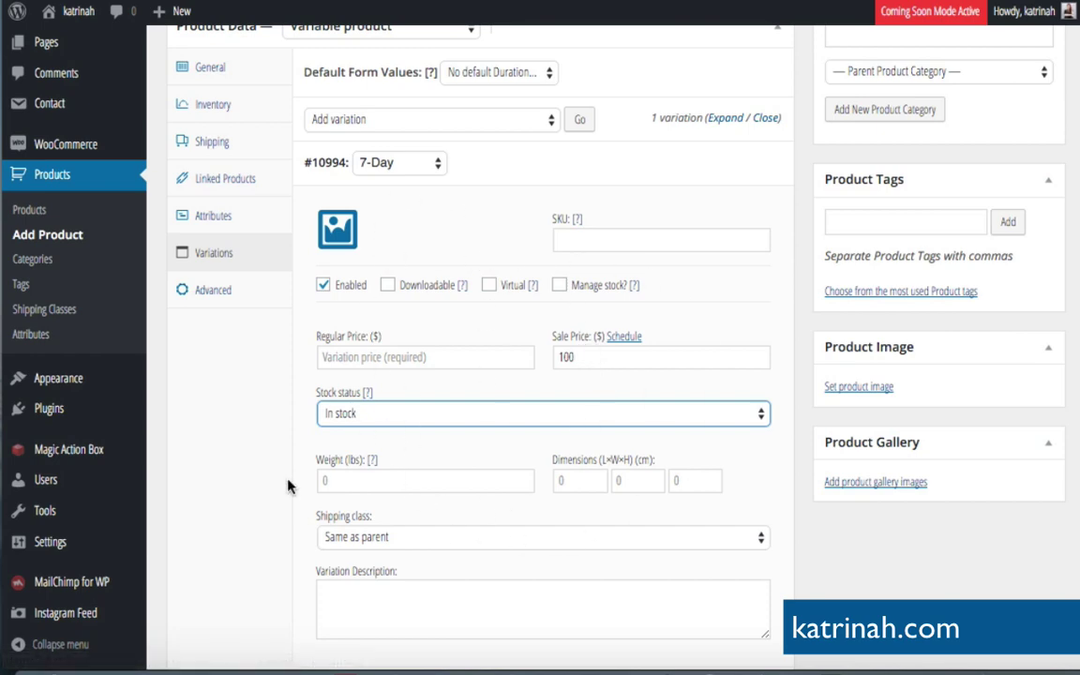
scroll(288, 486, down, 2)
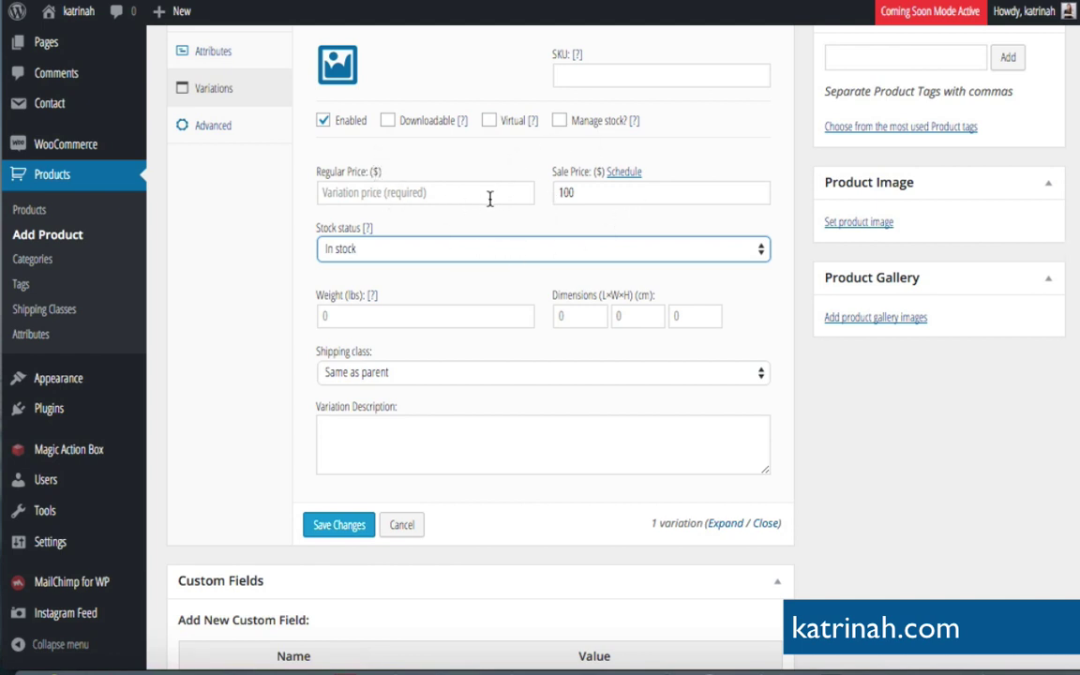
- Give the 7-Day variation a regular price of 100, clear the sale price, and save
click(327, 191)
text(1)
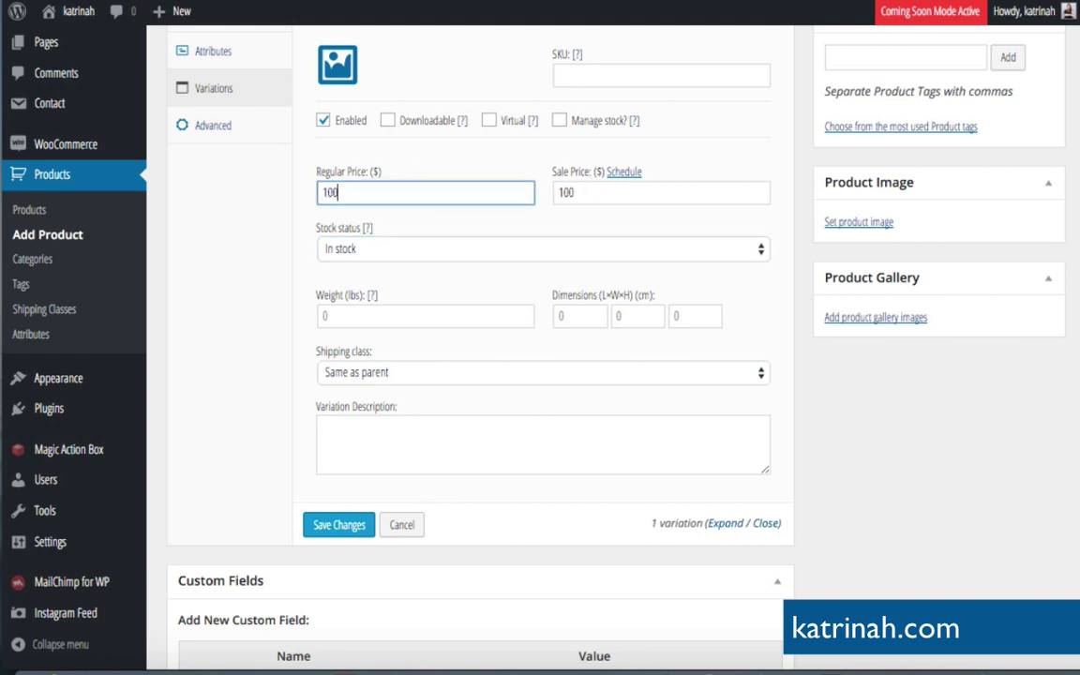
text(00)
double_click(582, 193)
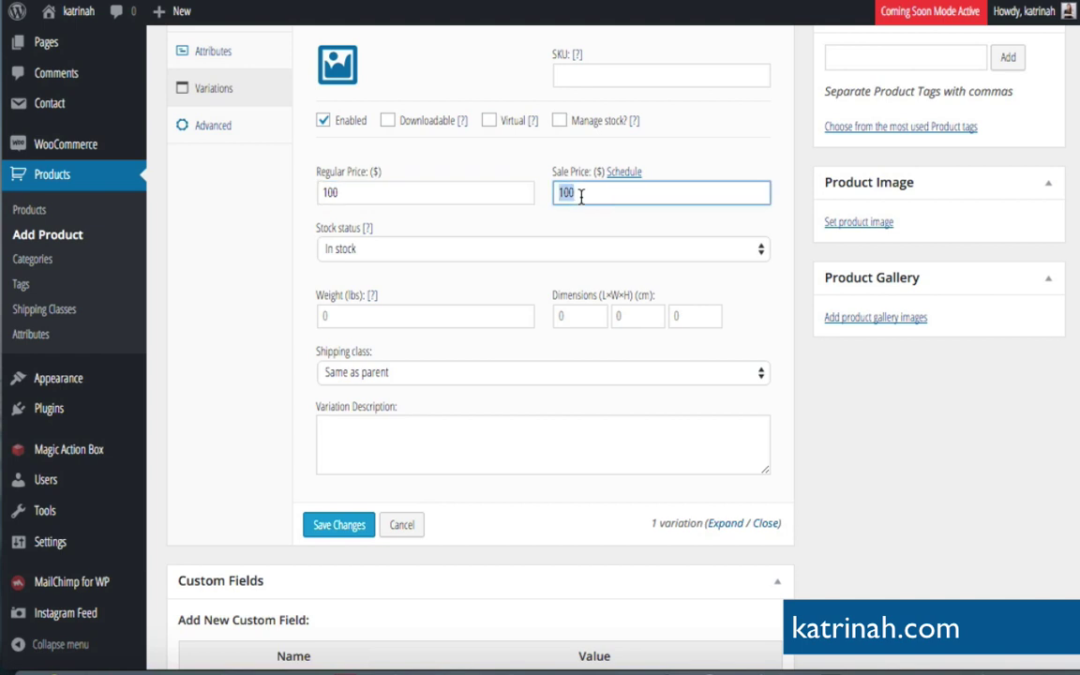
key(BackSpace)
click(281, 258)
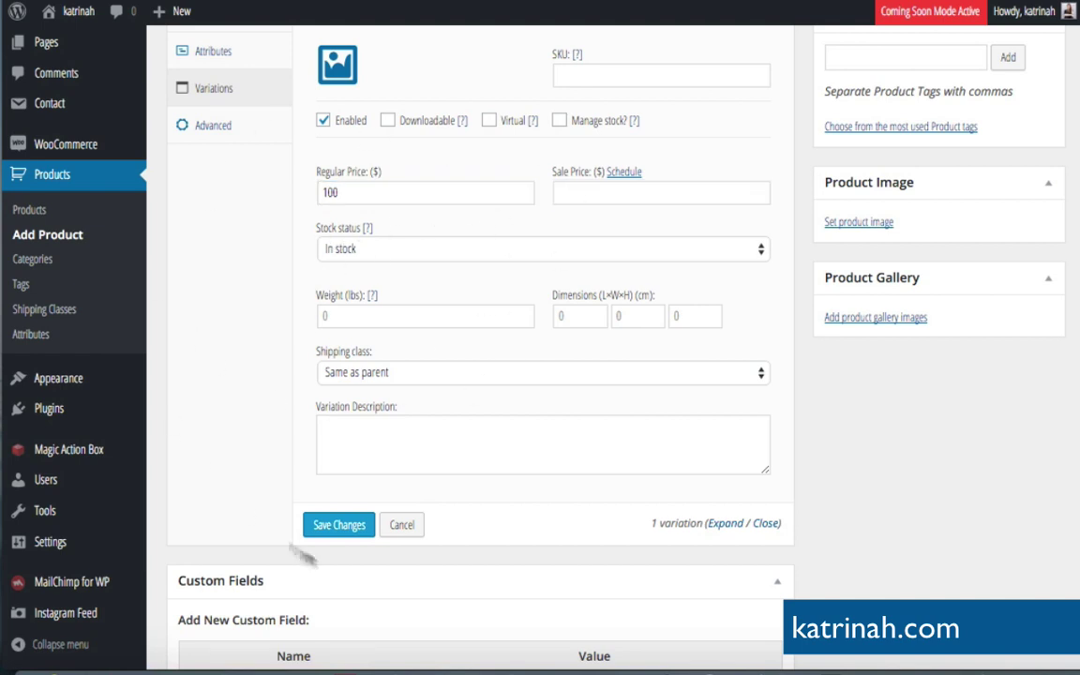
click(327, 524)
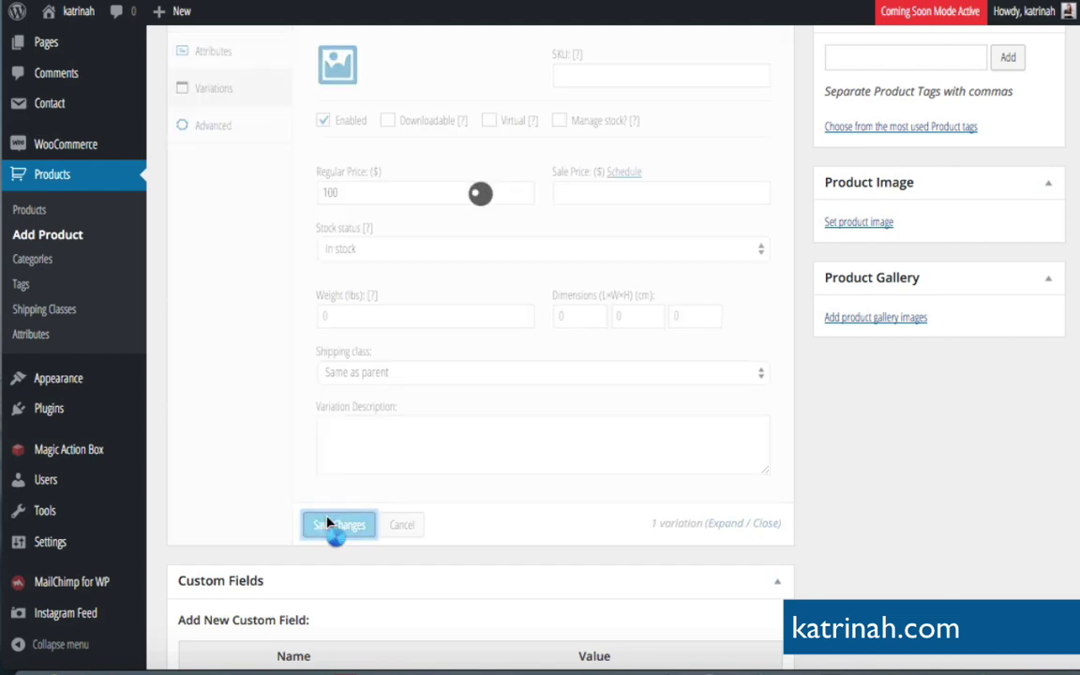
scroll(323, 511, down, 4)
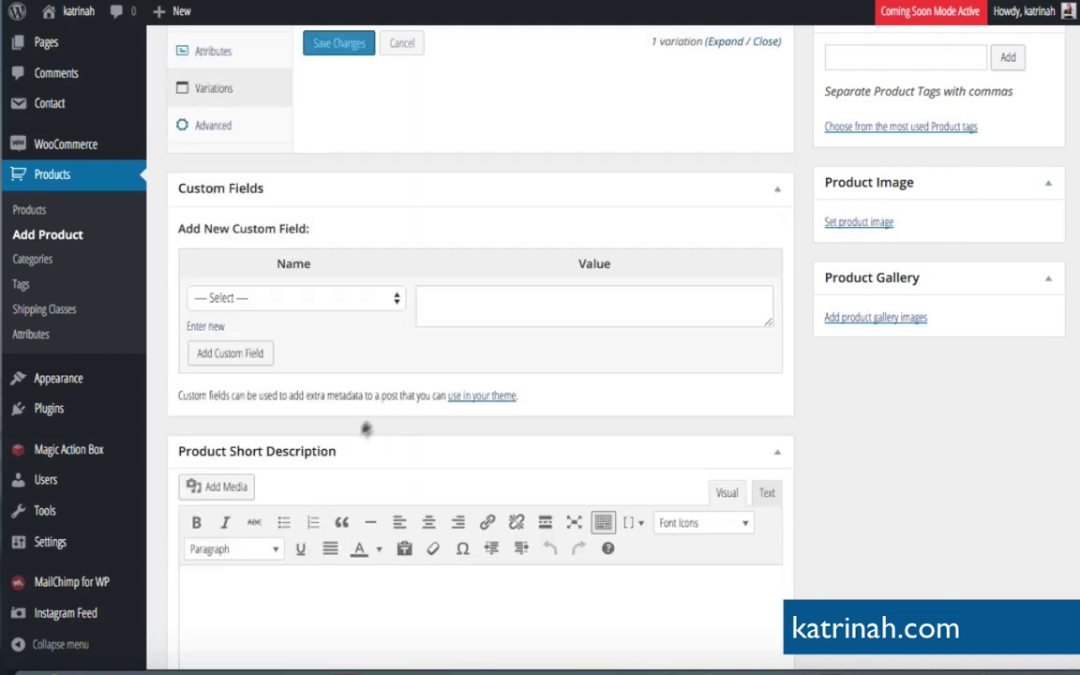
scroll(426, 359, up, 3)
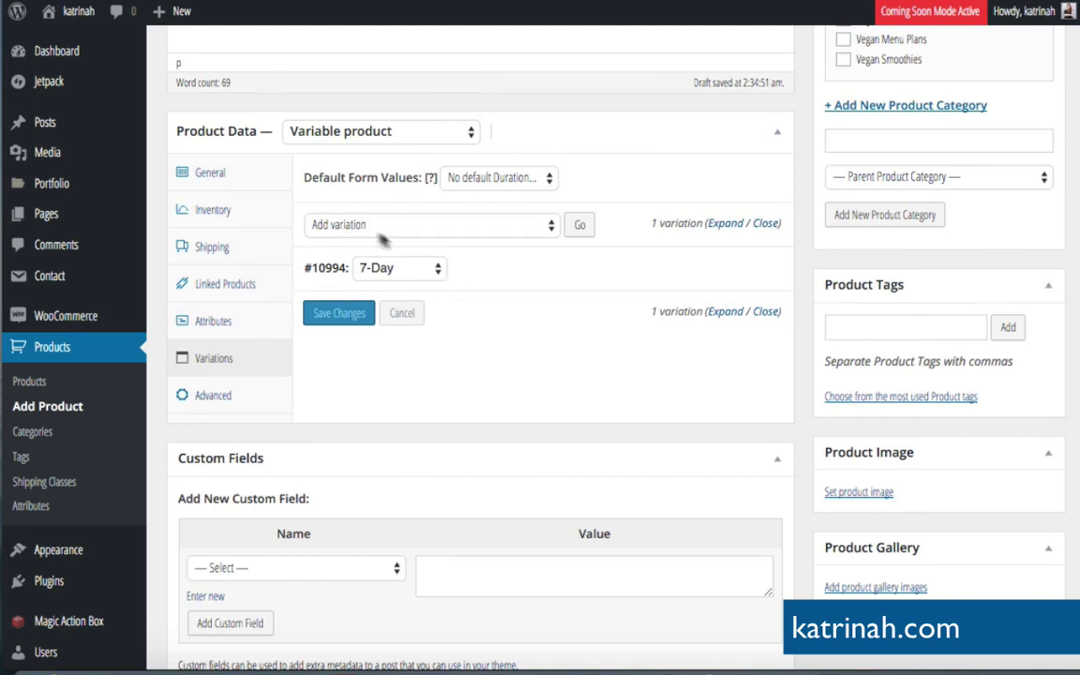
- Add a second variation and set its duration to 14-Day
click(581, 226)
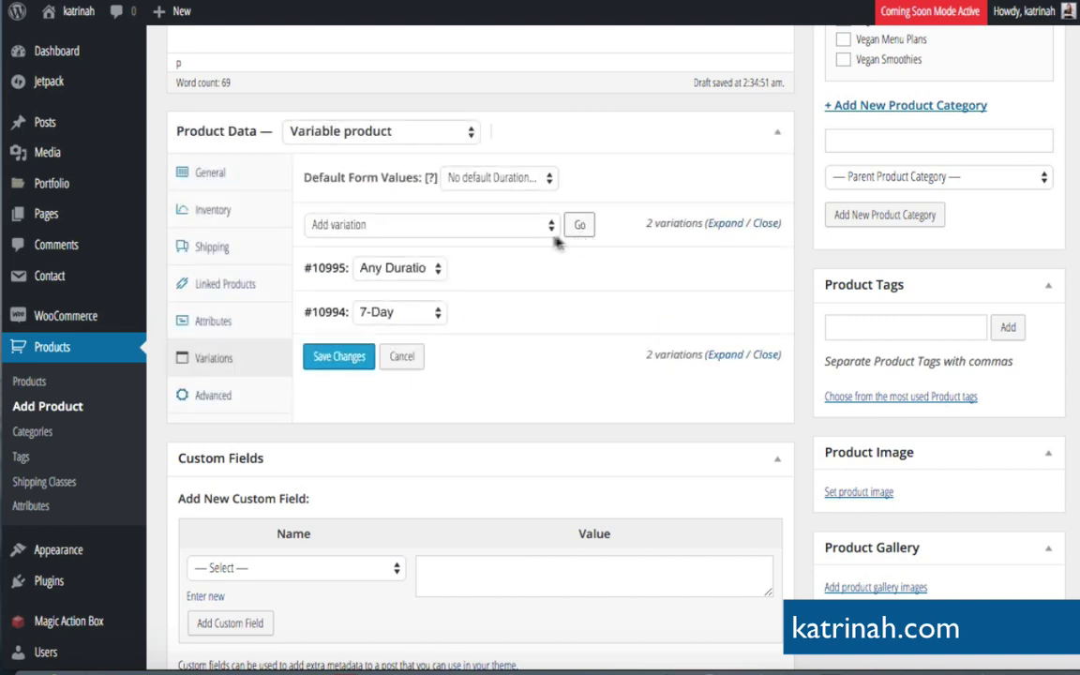
click(386, 269)
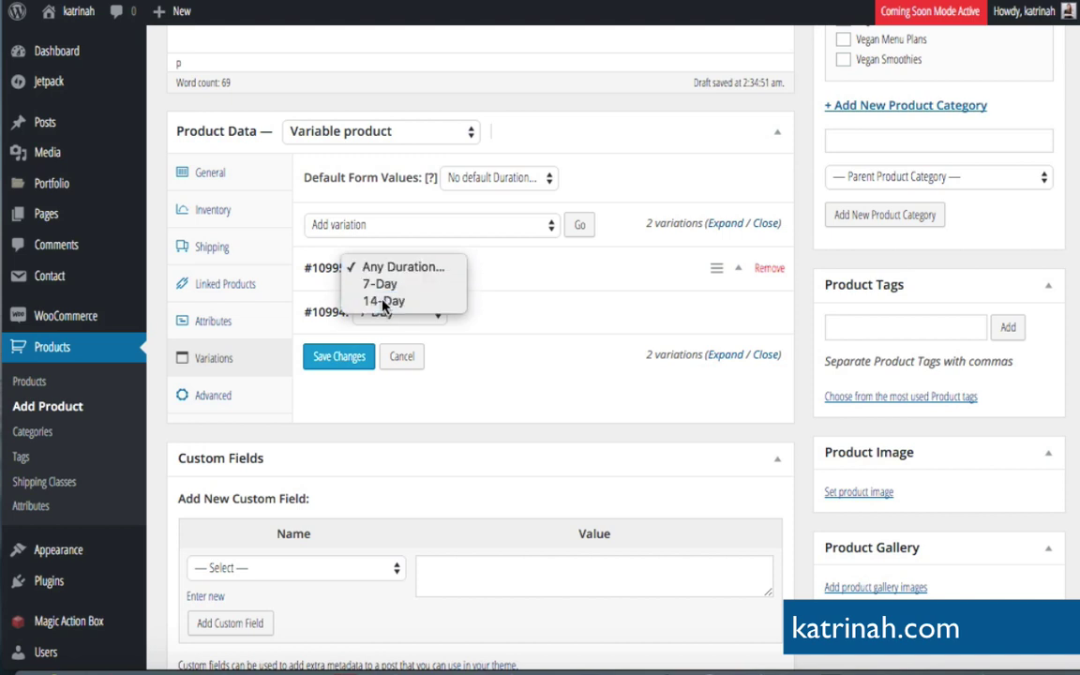
click(384, 301)
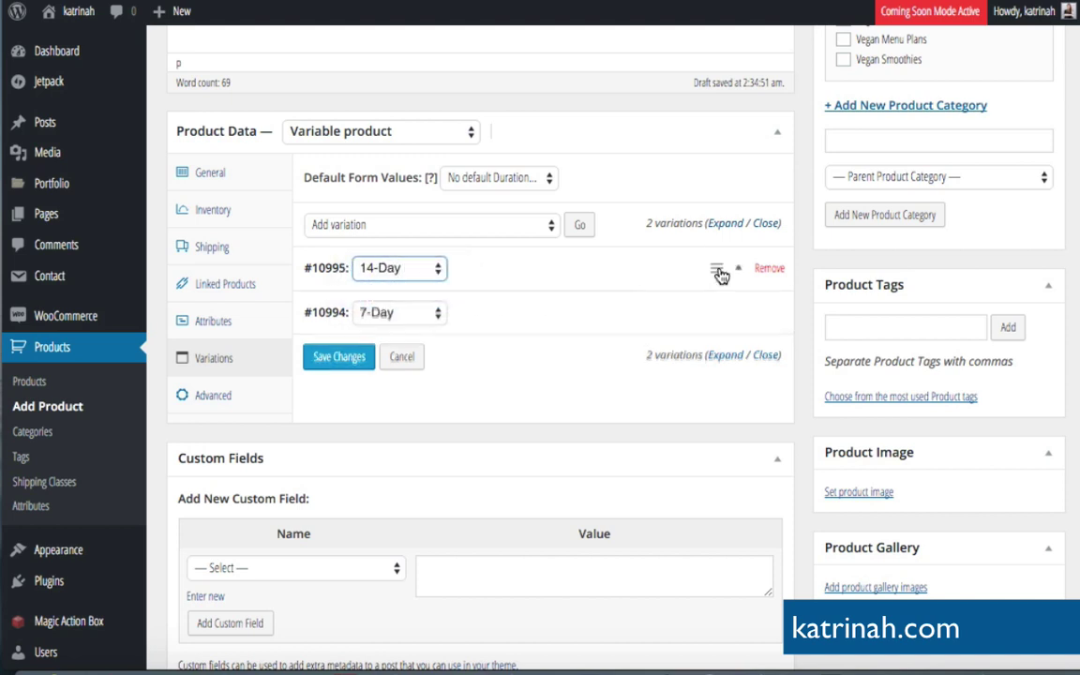
click(720, 274)
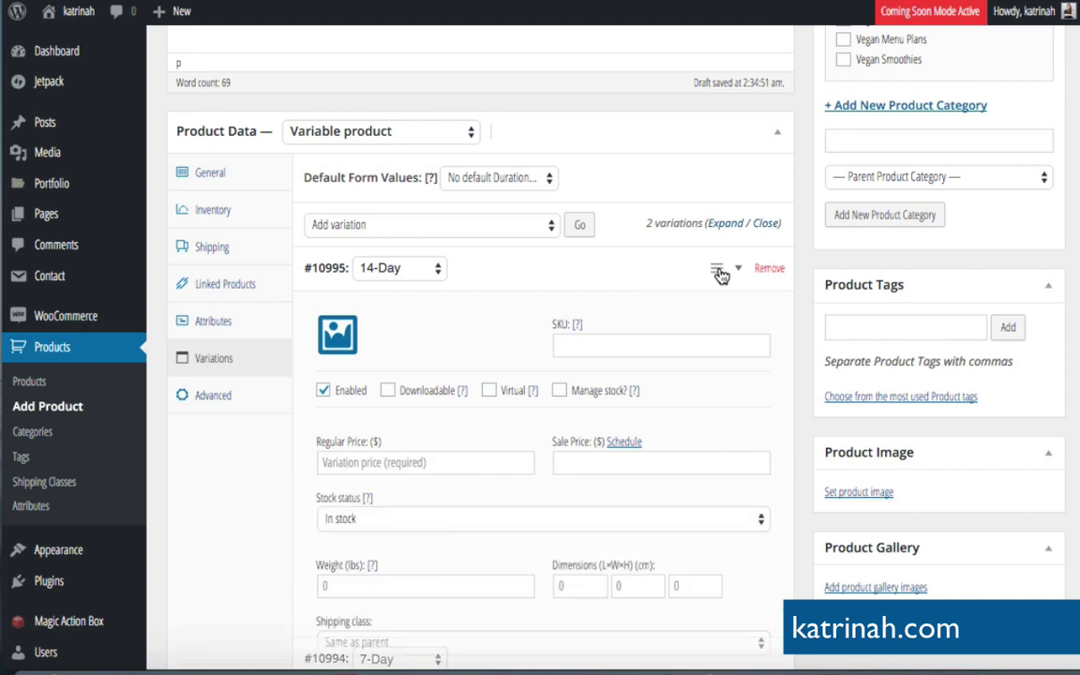
- Set the 14-Day variation's regular price to 175 and save it
click(329, 462)
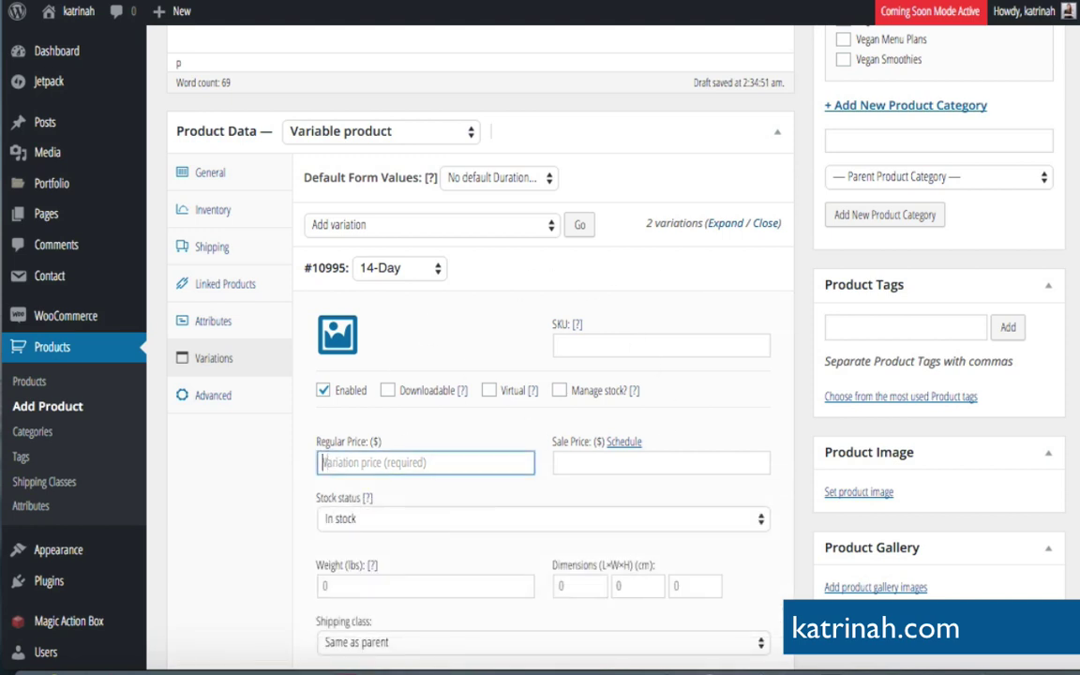
text(175)
click(237, 460)
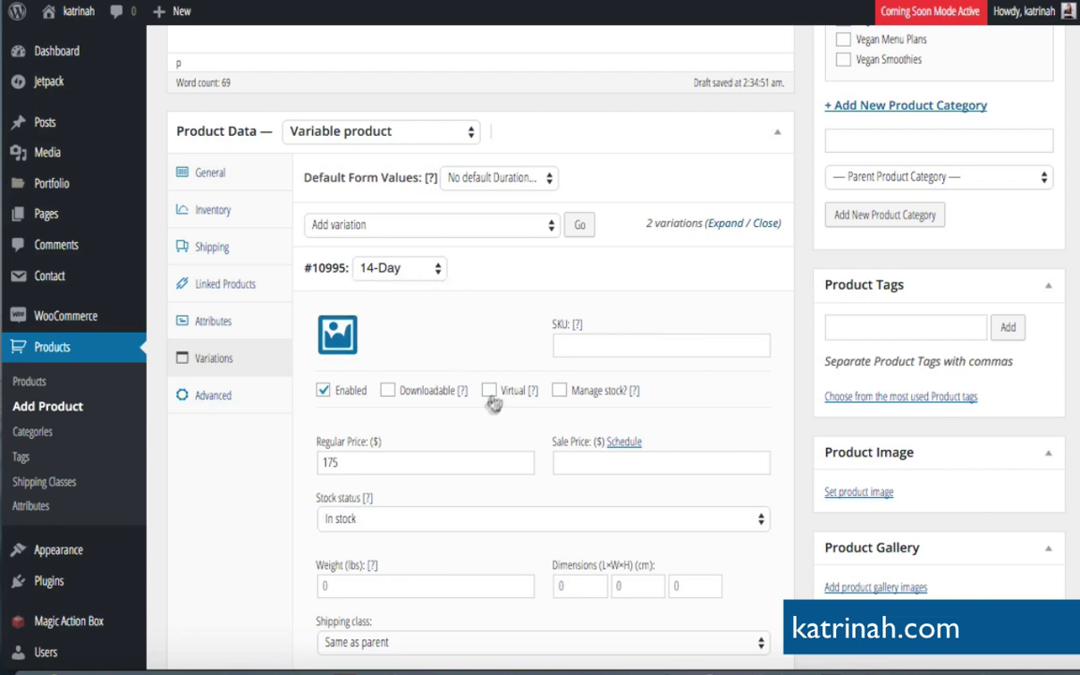
scroll(511, 401, down, 5)
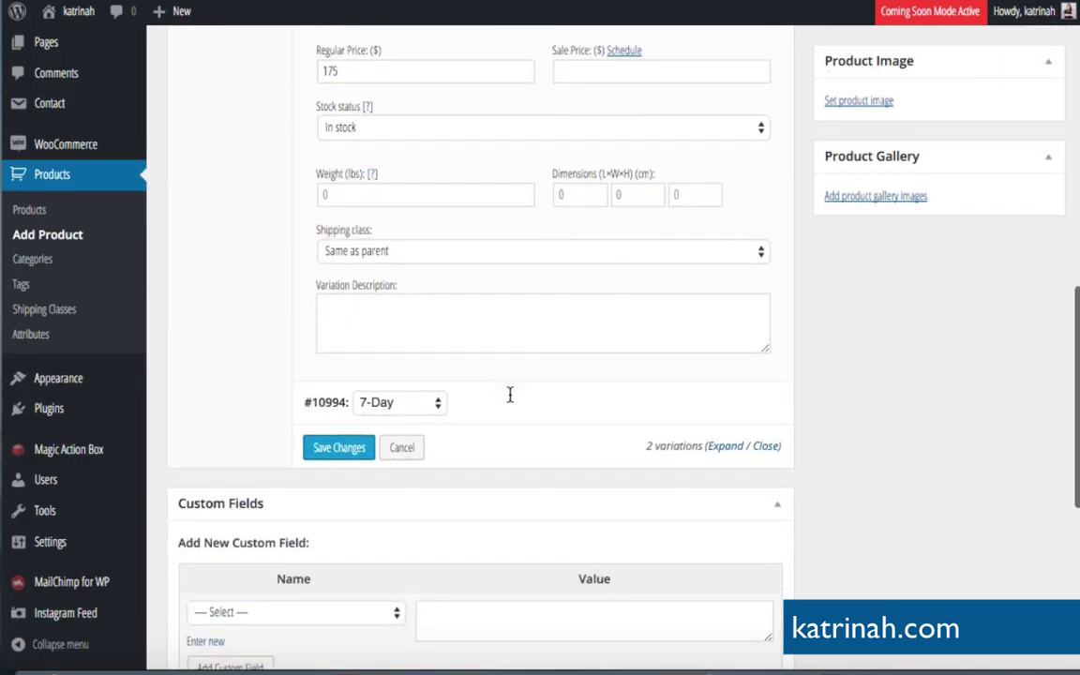
click(336, 450)
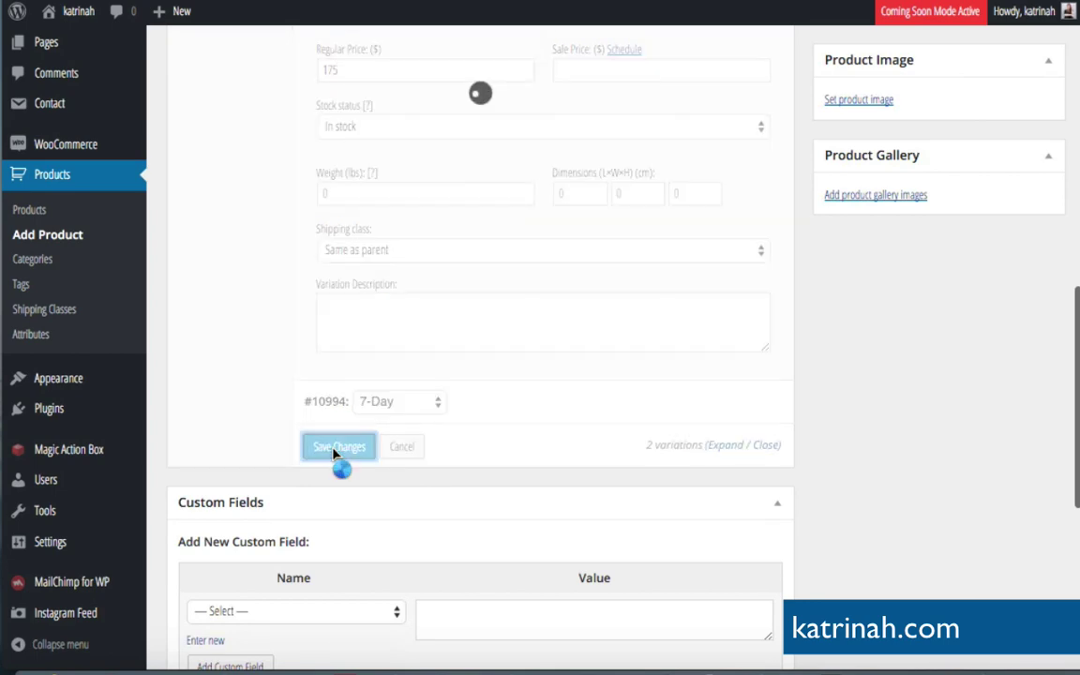
scroll(282, 273, up, 2)
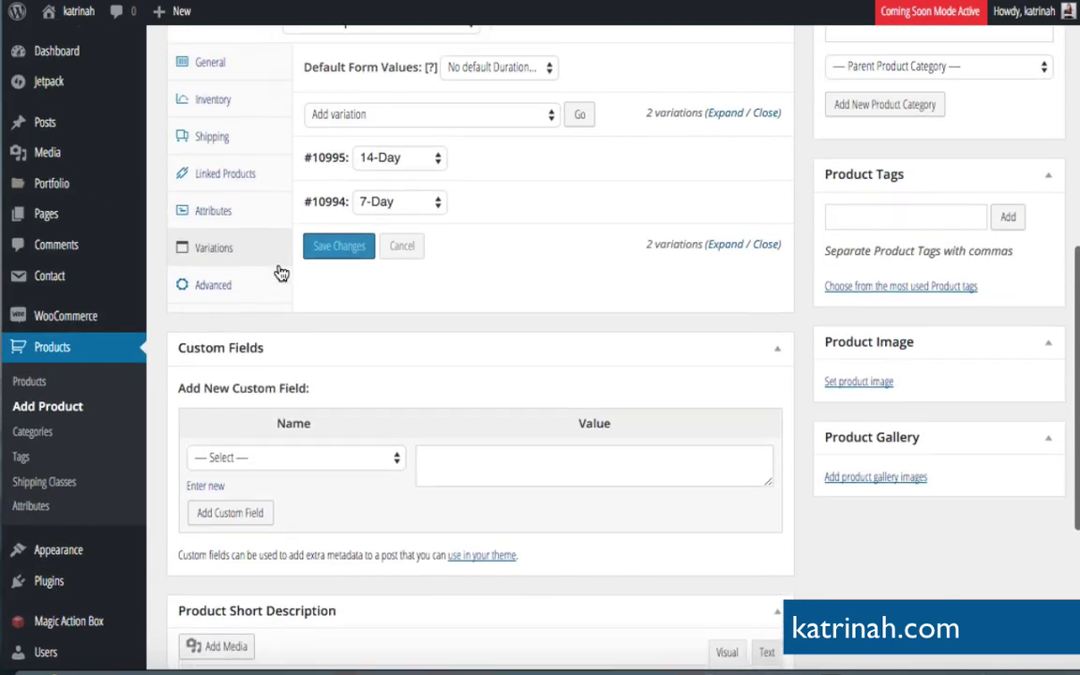
scroll(282, 272, up, 1)
scroll(276, 322, up, 3)
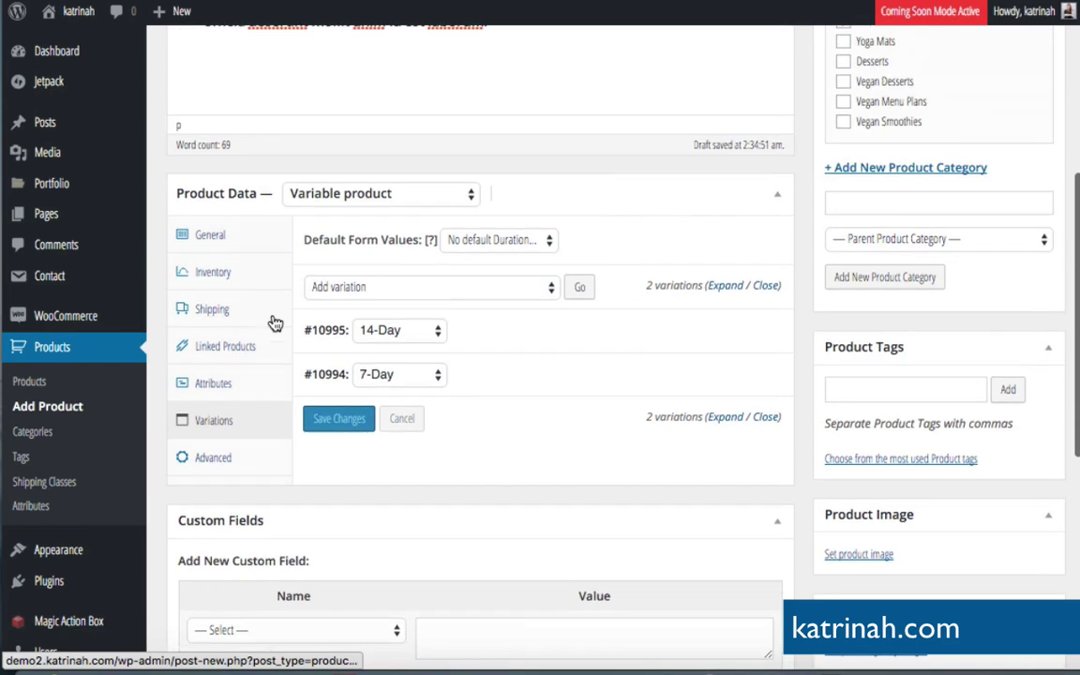
scroll(277, 322, down, 4)
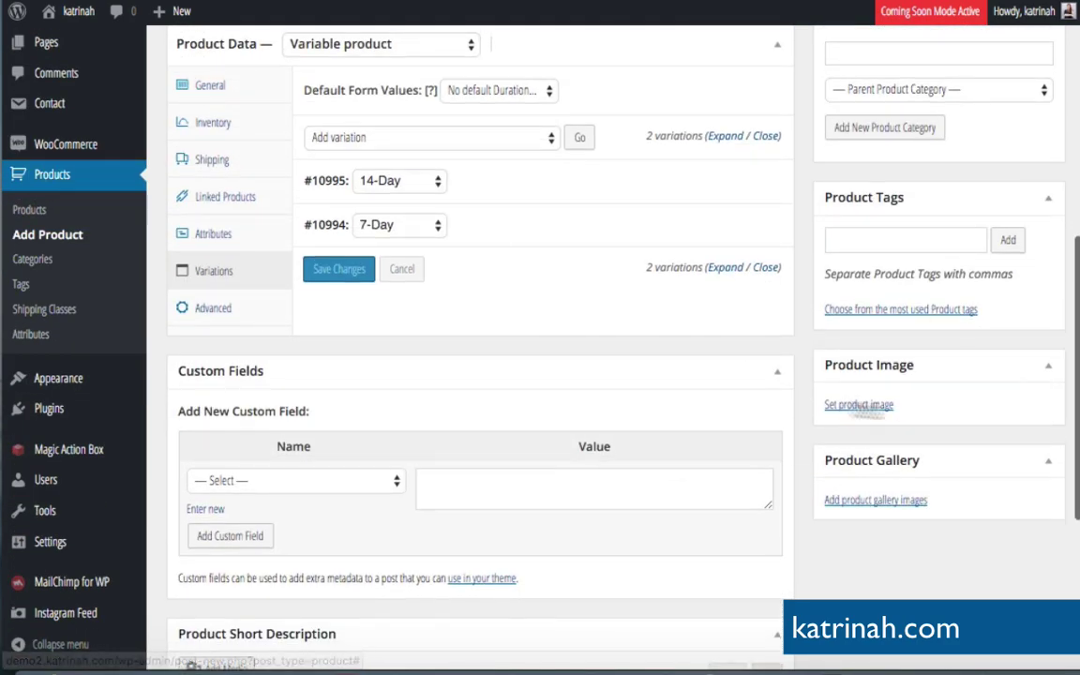
- Upload vegan-01.jpg as the product image, pasting the site tagline as its title and alt text
click(857, 406)
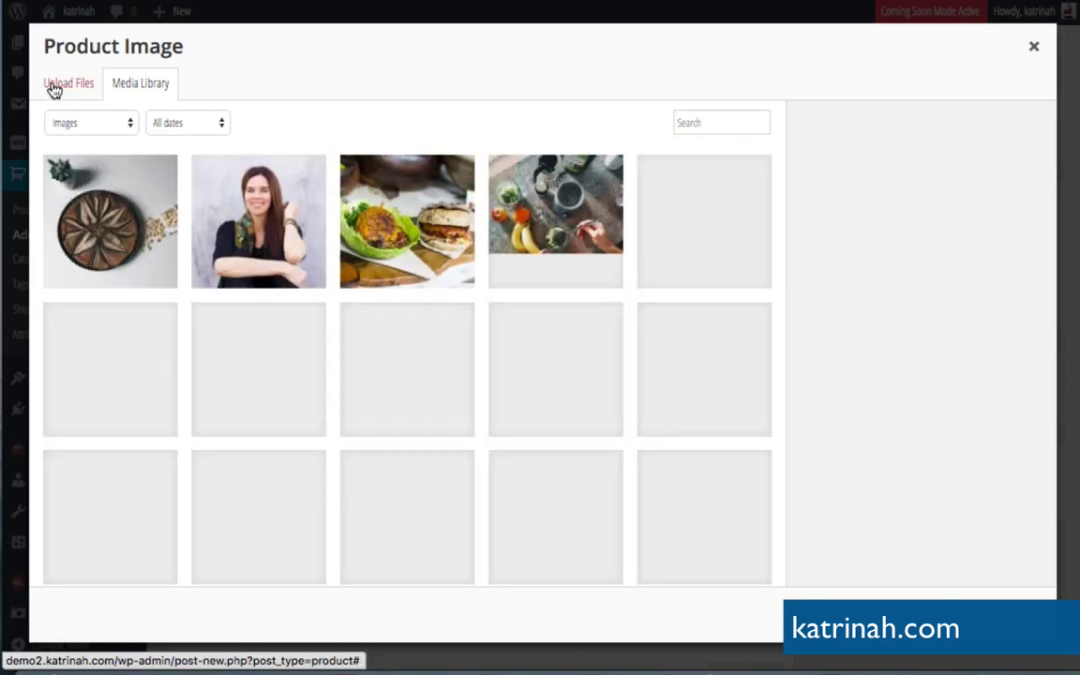
click(55, 88)
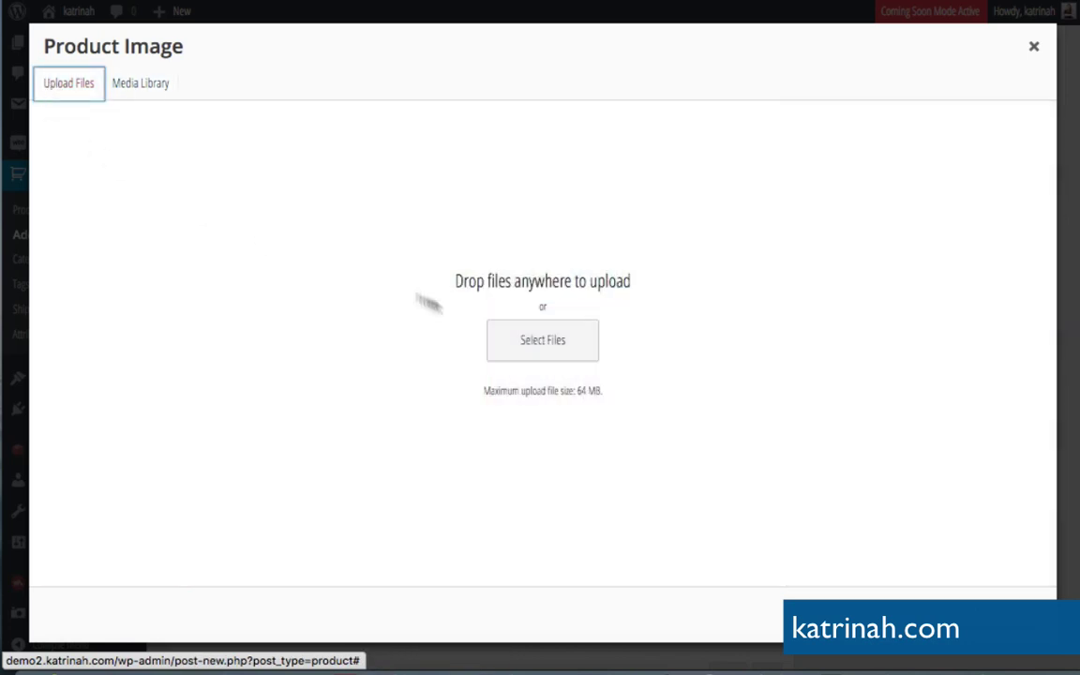
click(555, 343)
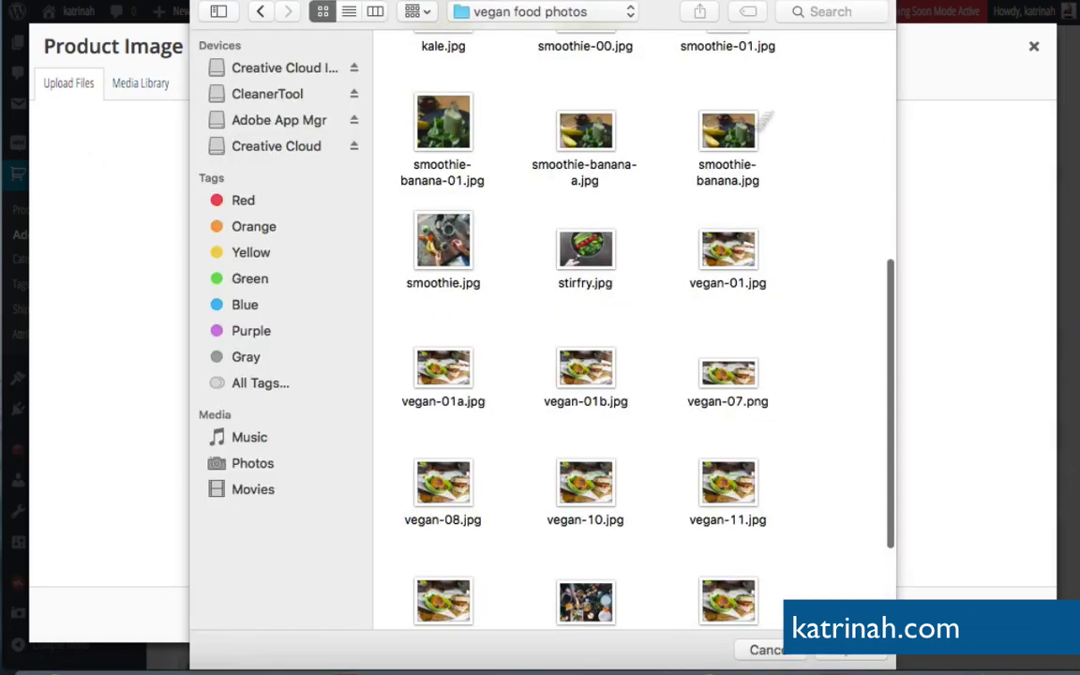
click(722, 249)
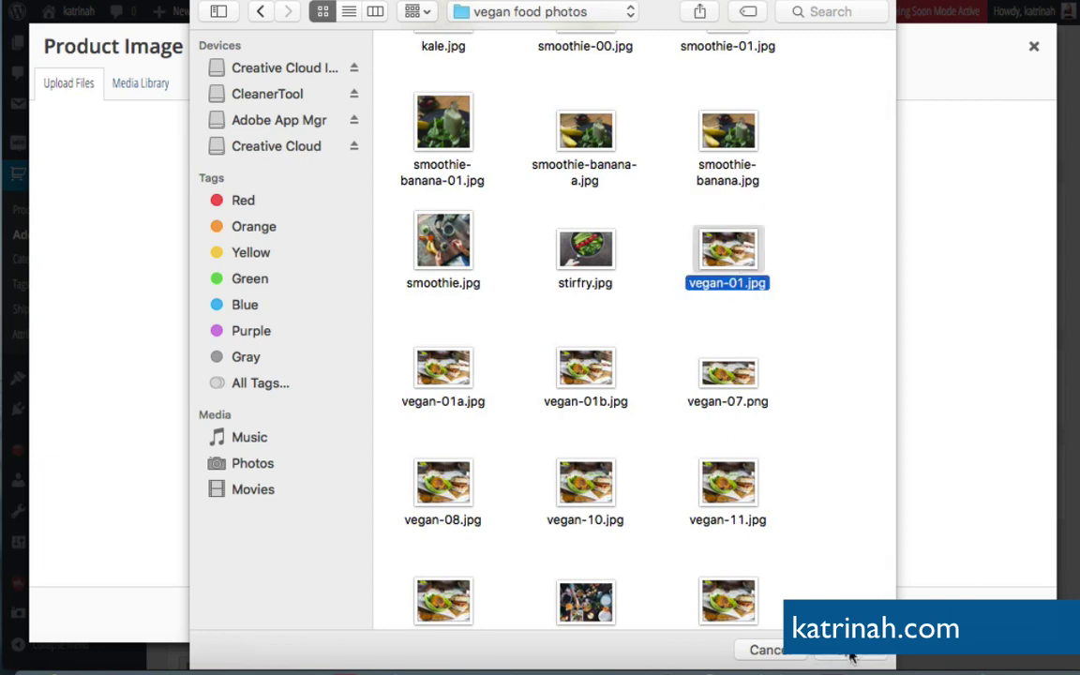
click(850, 652)
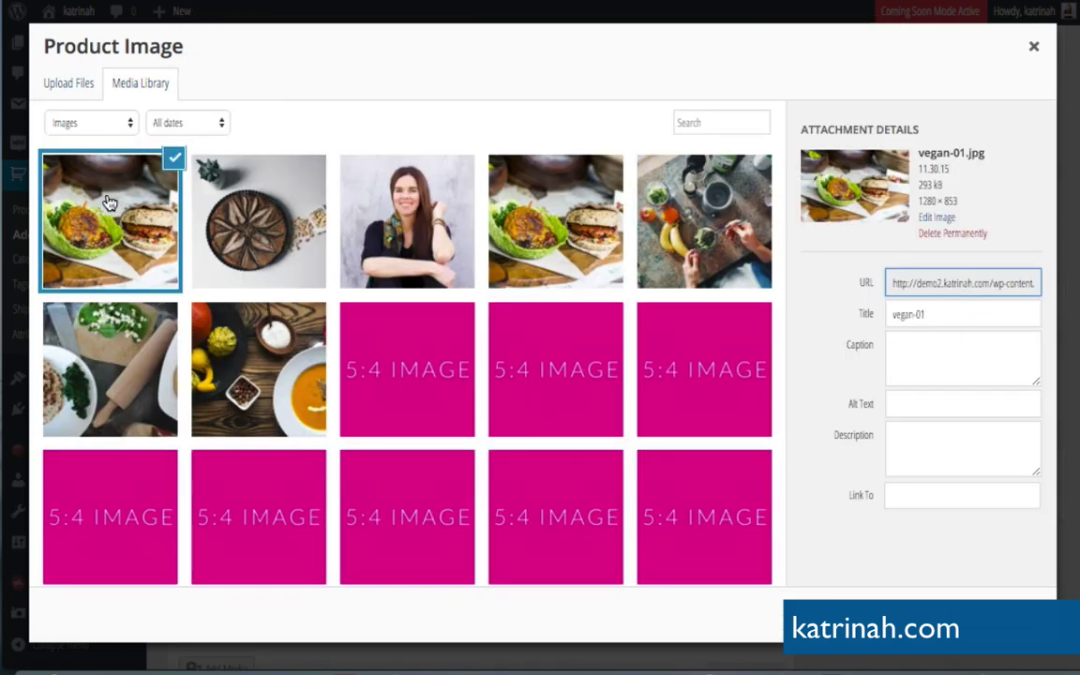
triple_click(911, 316)
key(ctrl+v)
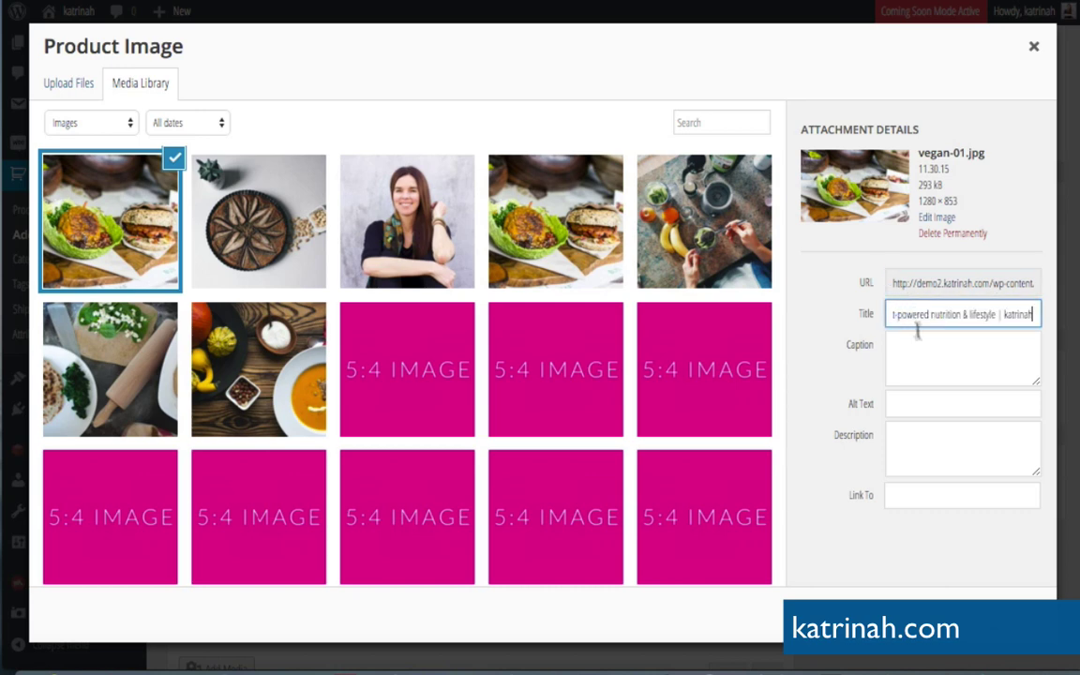
click(897, 413)
text(plant-powered nutrition & lifestyle | katrinah)
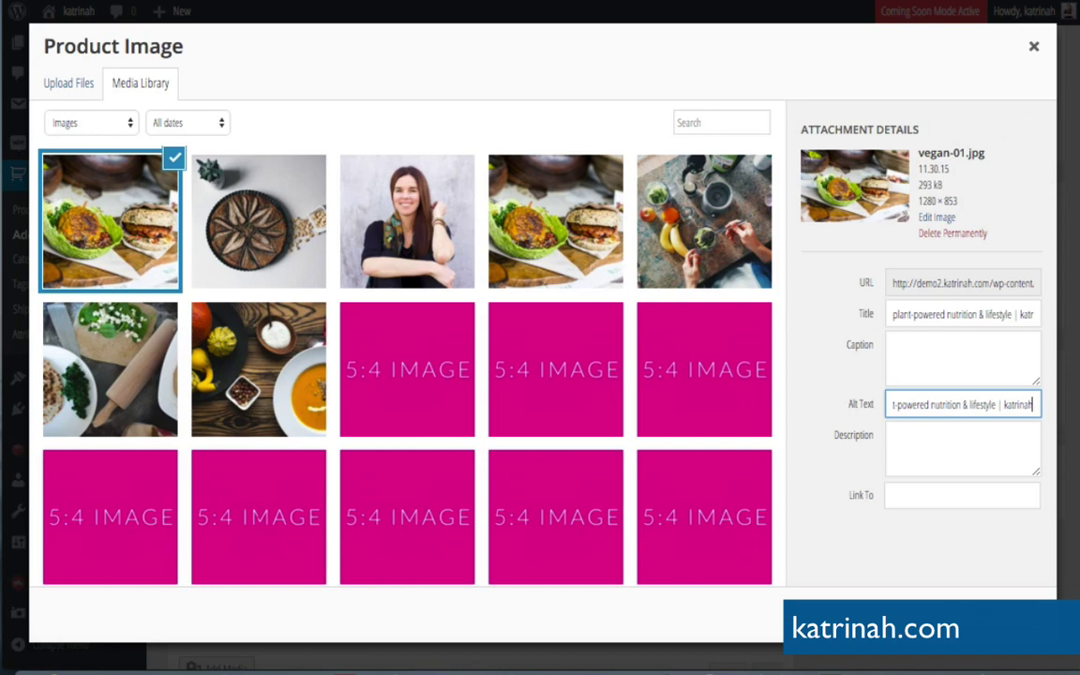
key(Escape)
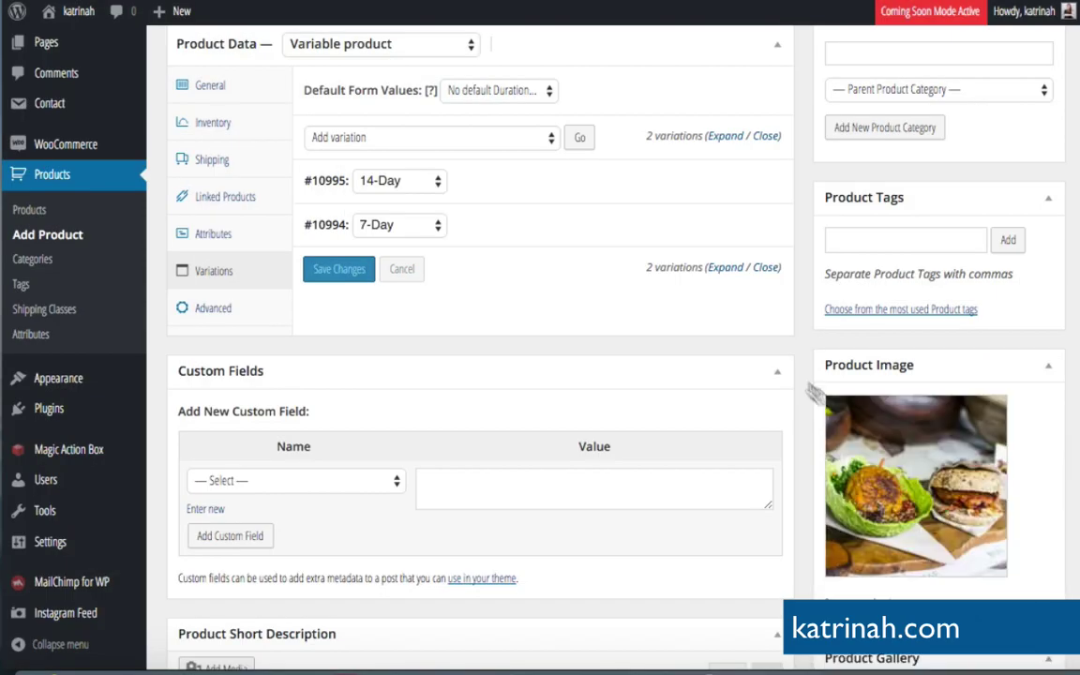
scroll(791, 375, up, 6)
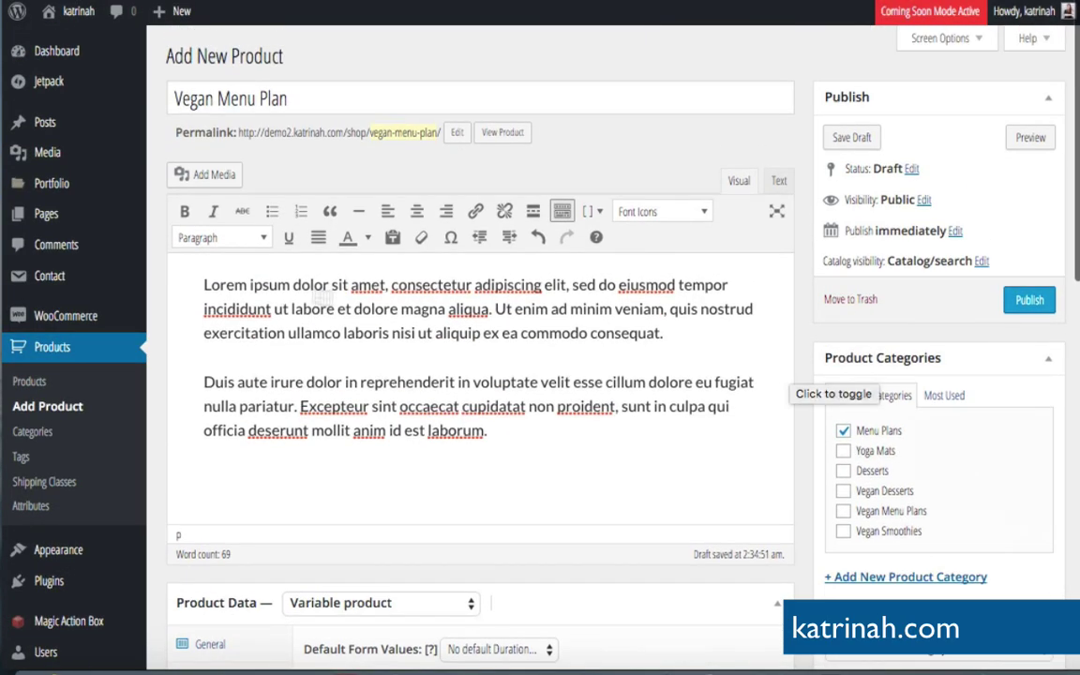
- Paste the description's first lorem ipsum sentence into the short description and publish the product
drag(202, 283, 494, 311)
key(ctrl+c)
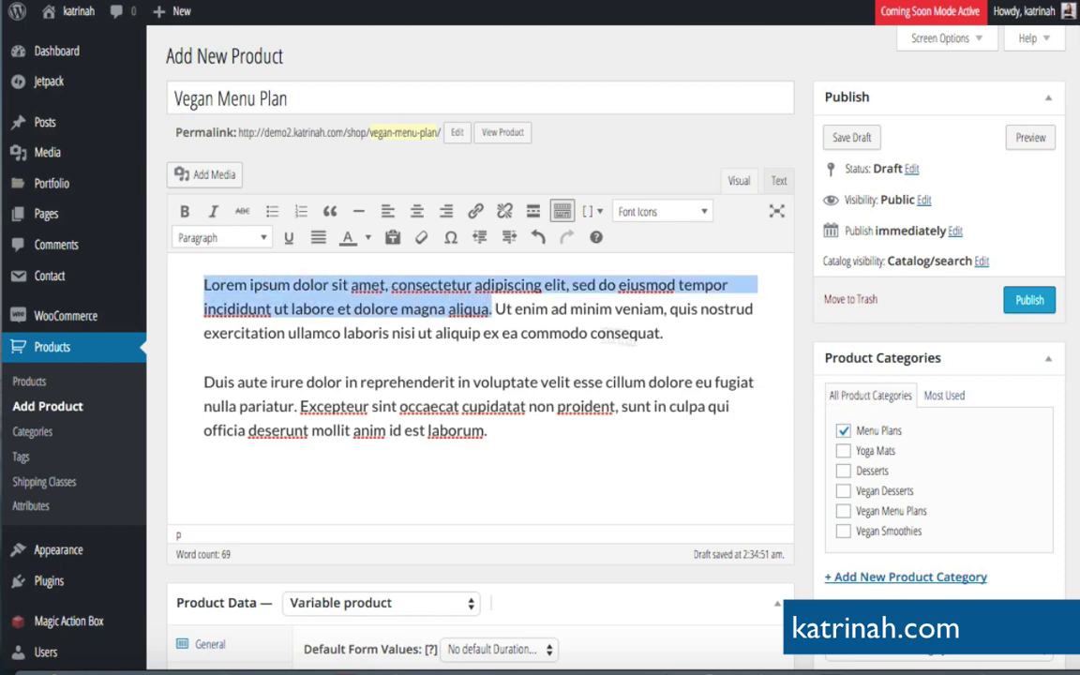
scroll(806, 348, down, 10)
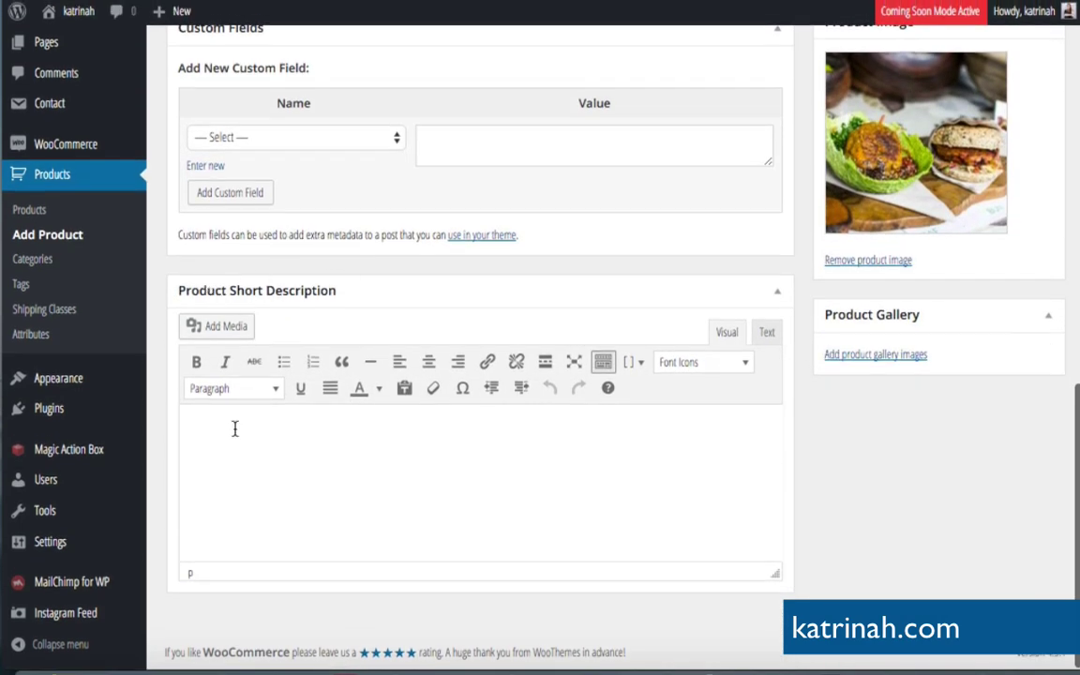
key(ctrl+v)
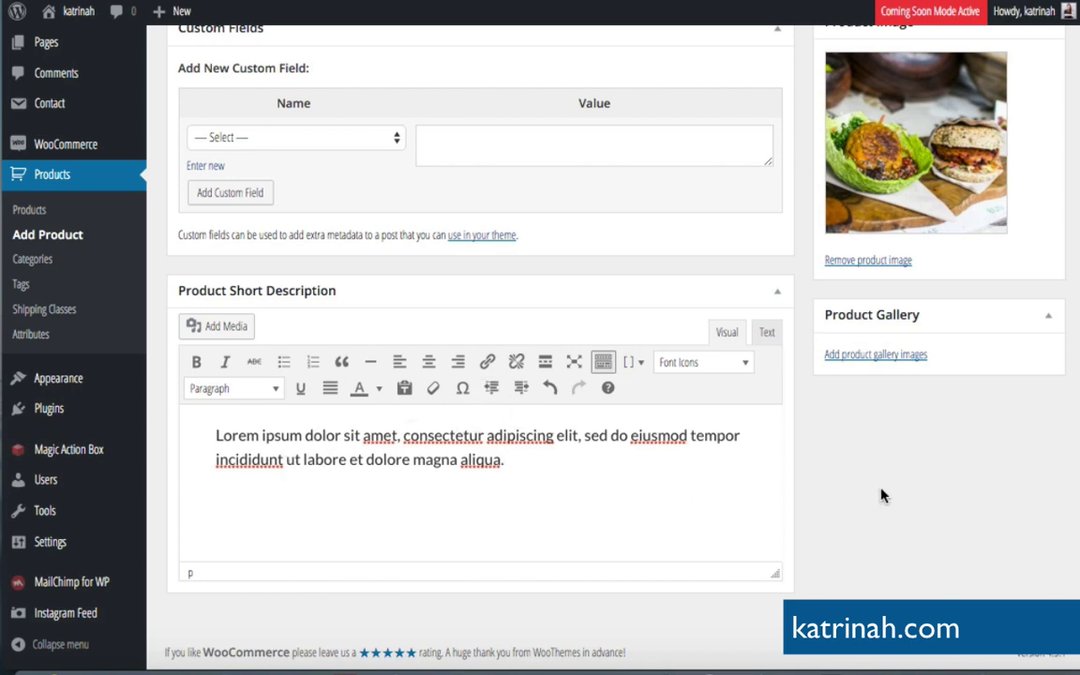
scroll(883, 497, up, 2)
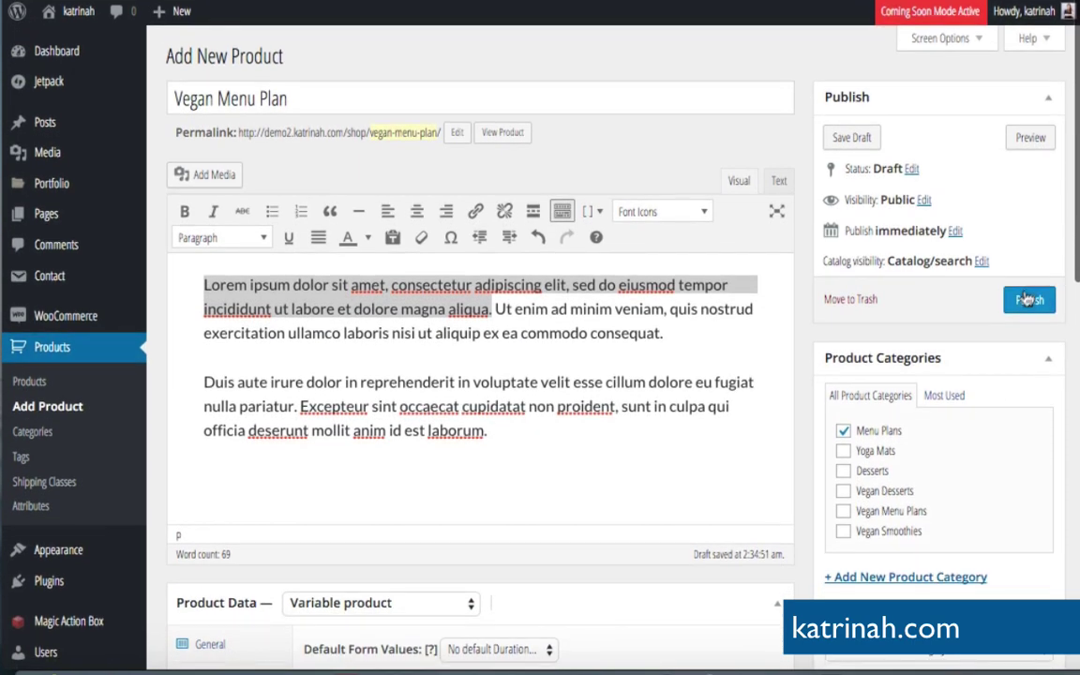
click(1027, 300)
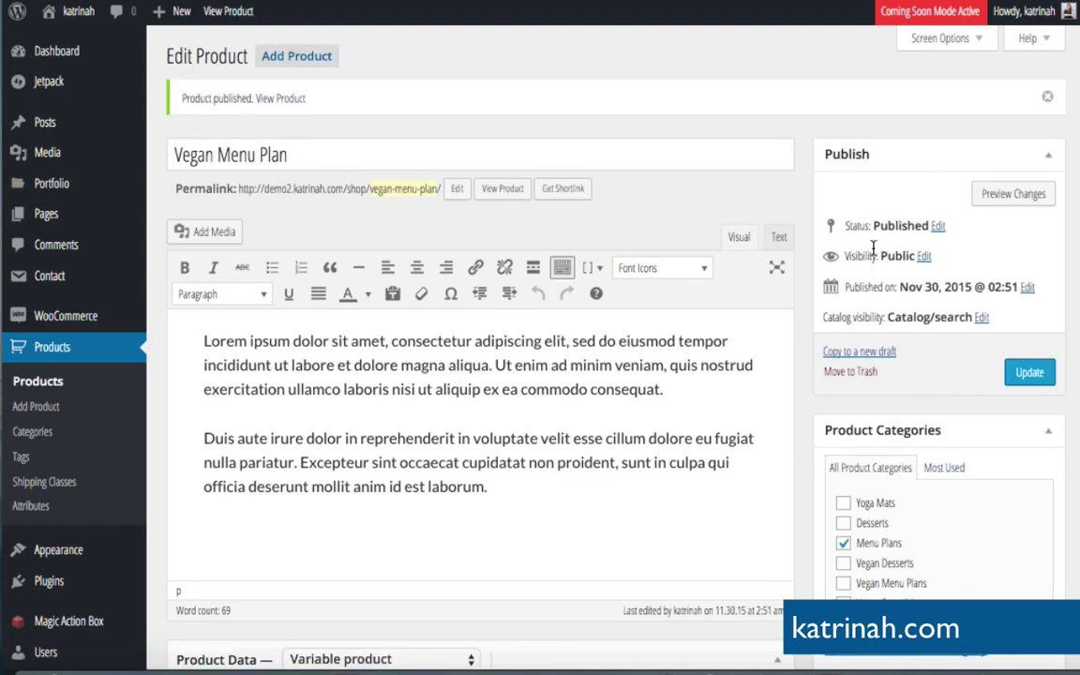
- On the live Vegan Menu Plan page, compare the 7-Day ($100.00) and 14-Day ($175.00) options
click(506, 191)
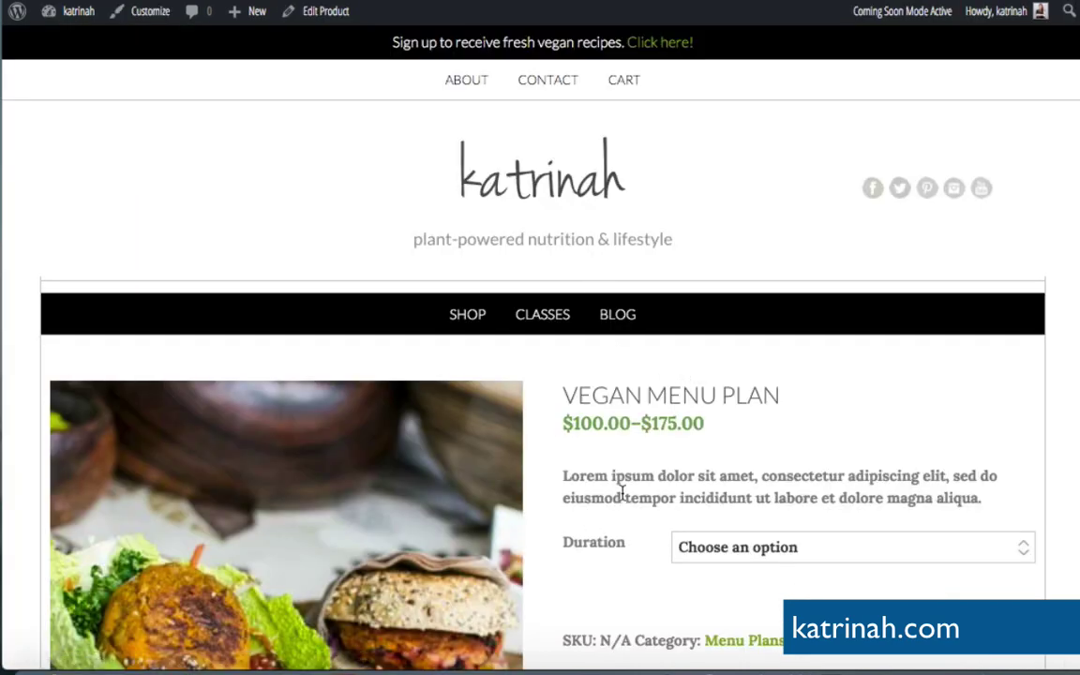
scroll(622, 494, down, 5)
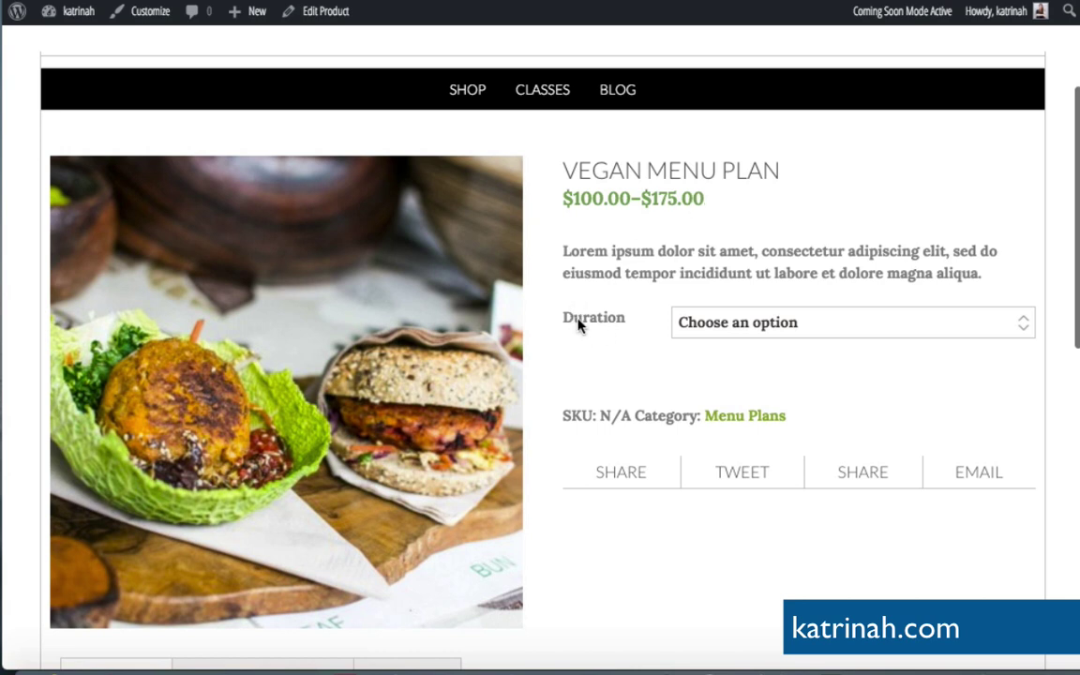
click(717, 329)
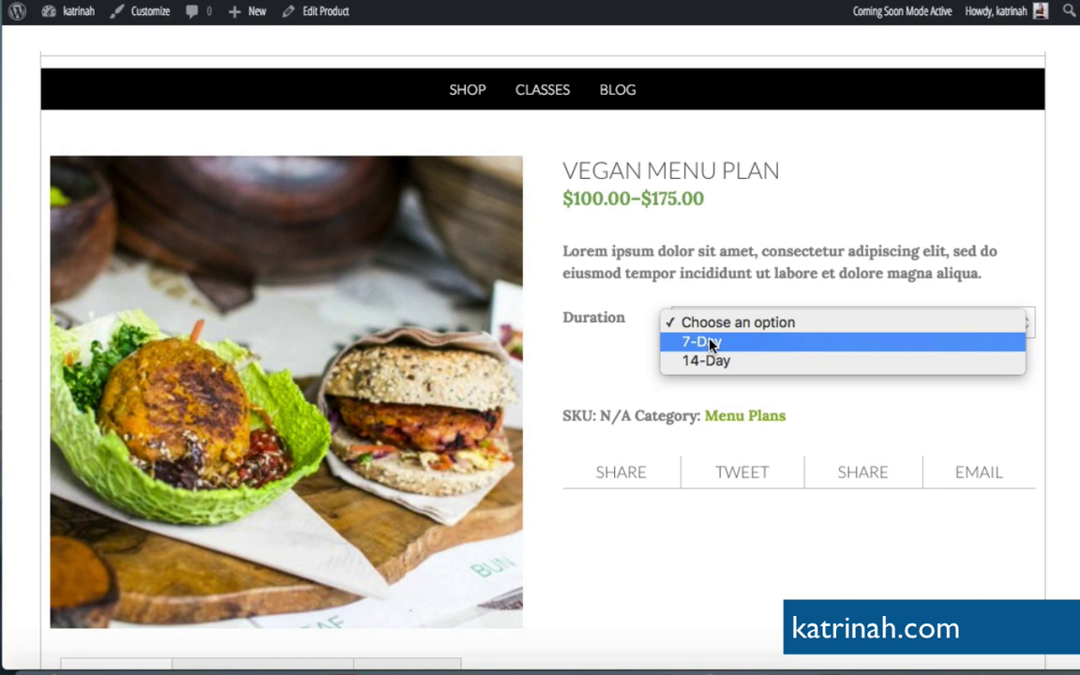
click(713, 343)
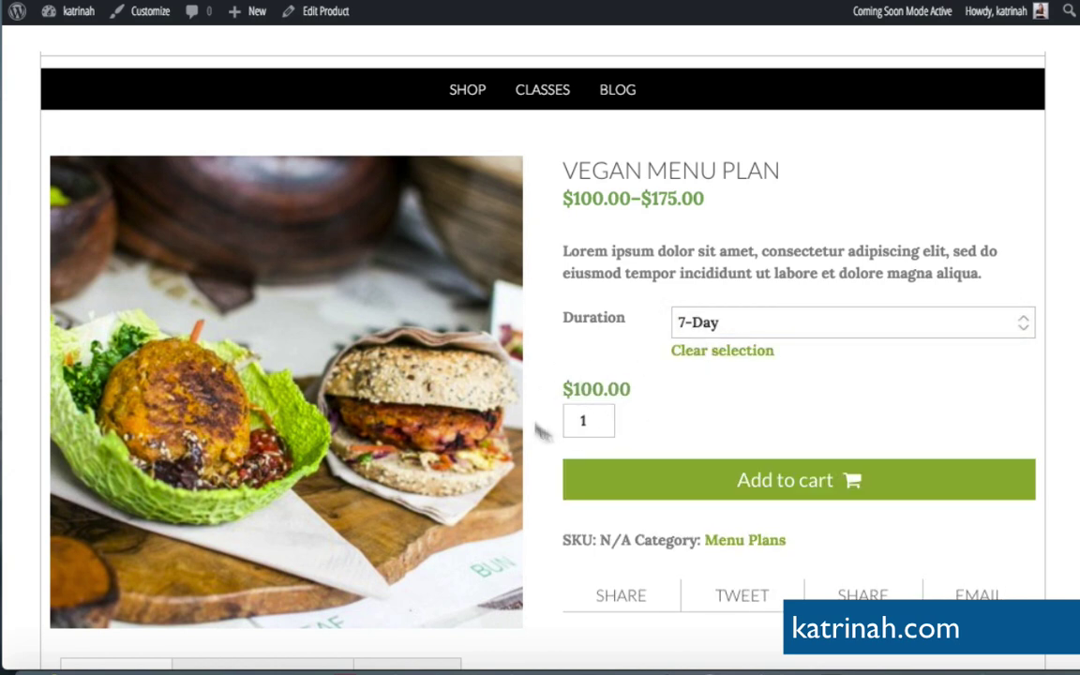
click(699, 326)
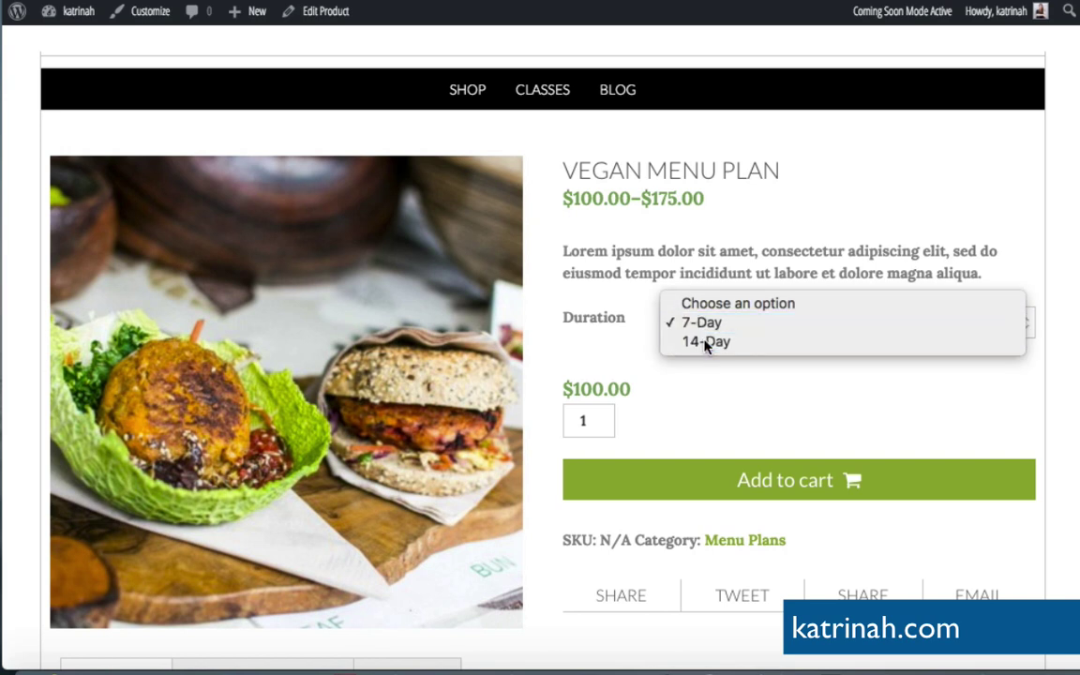
click(706, 343)
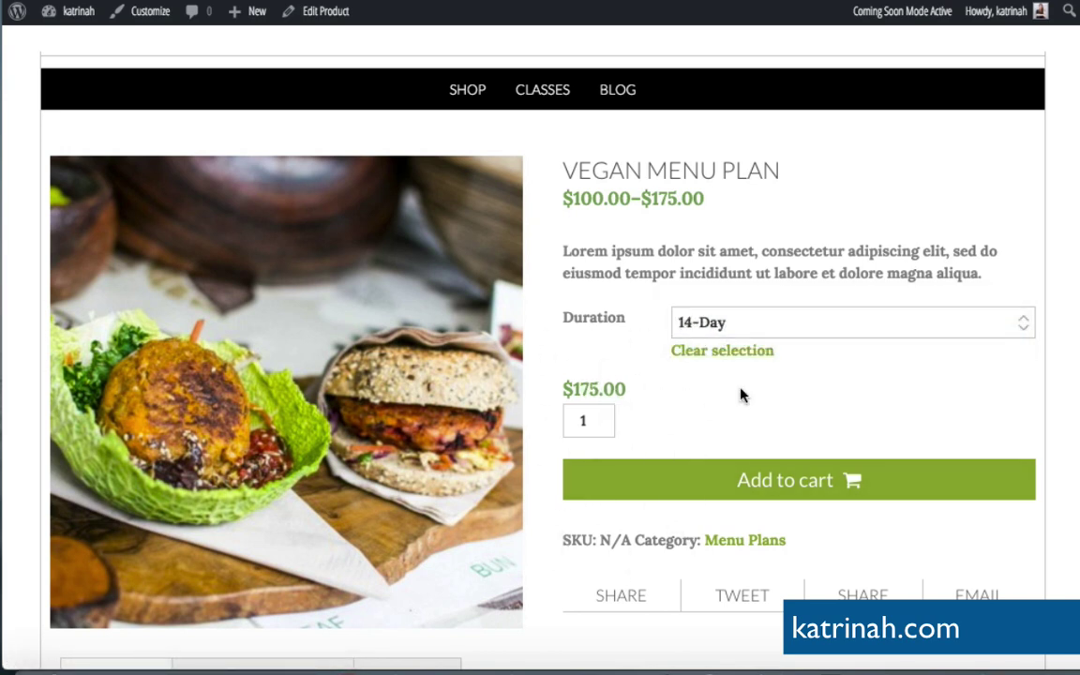
scroll(741, 395, down, 5)
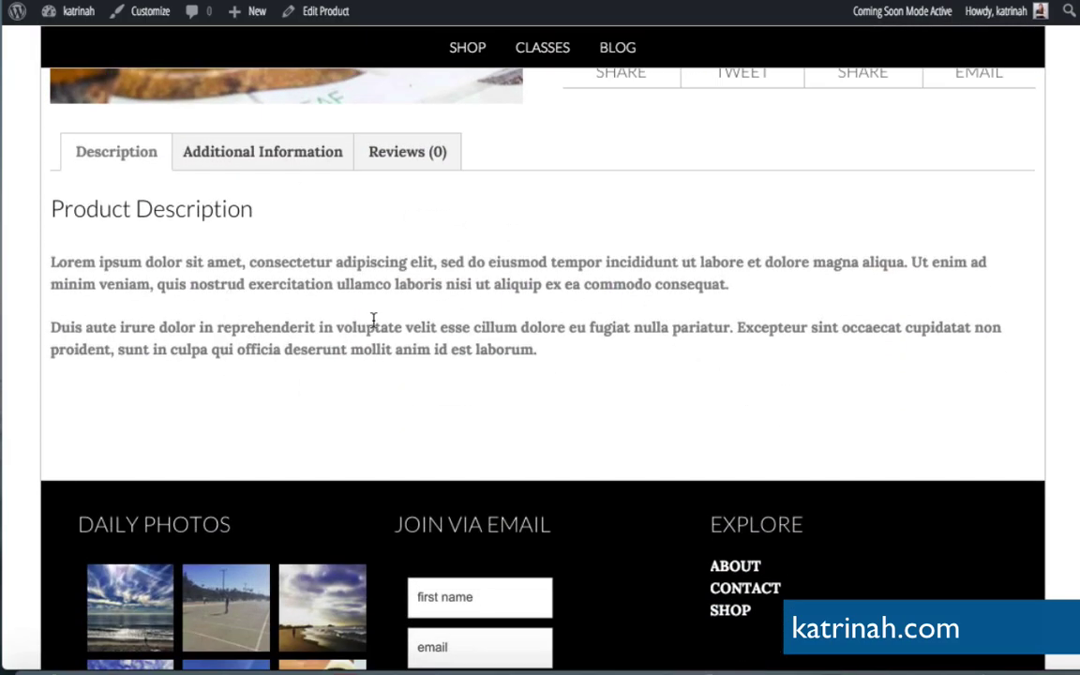
- Check the Duration values listed under Additional Information, then move on to the Shop listing
click(267, 154)
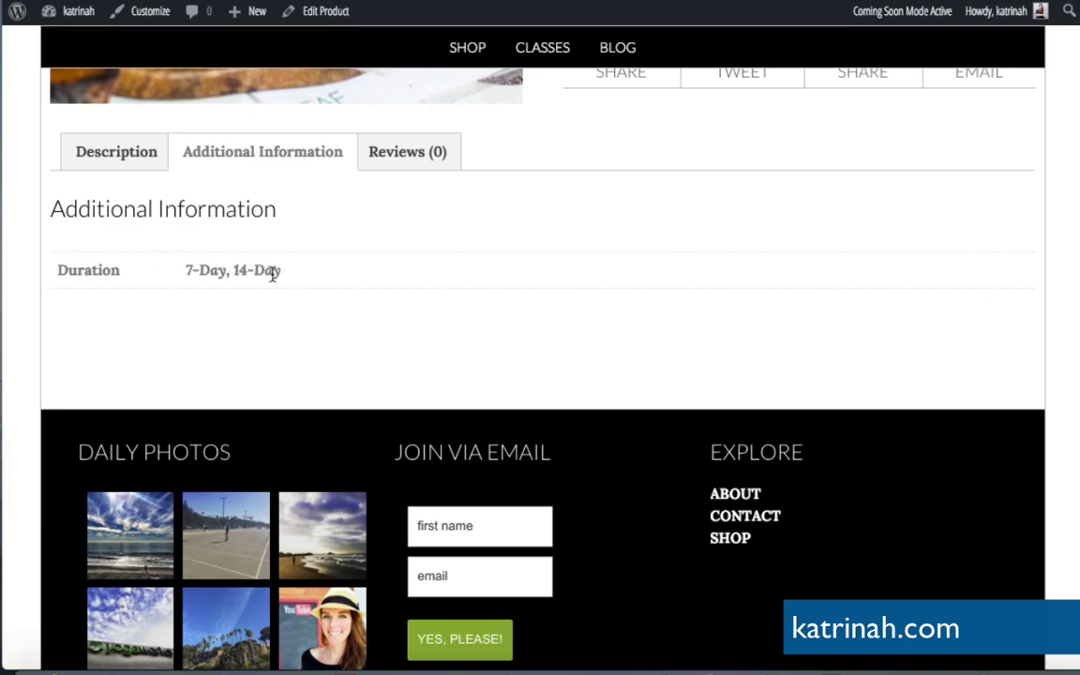
scroll(414, 271, up, 10)
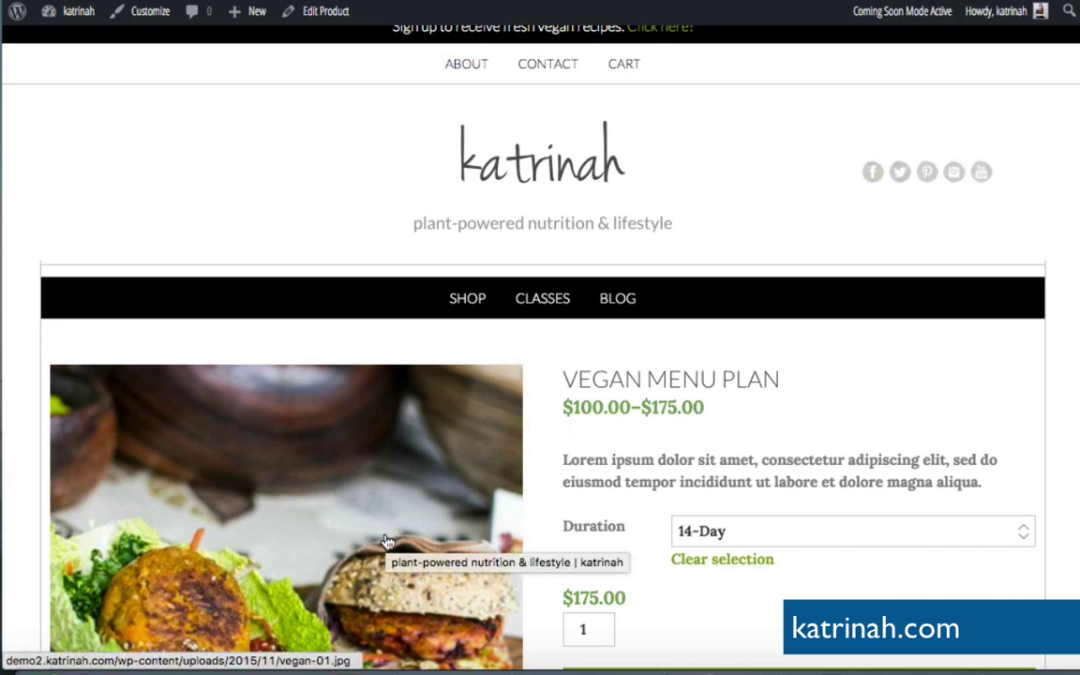
scroll(24, 266, up, 1)
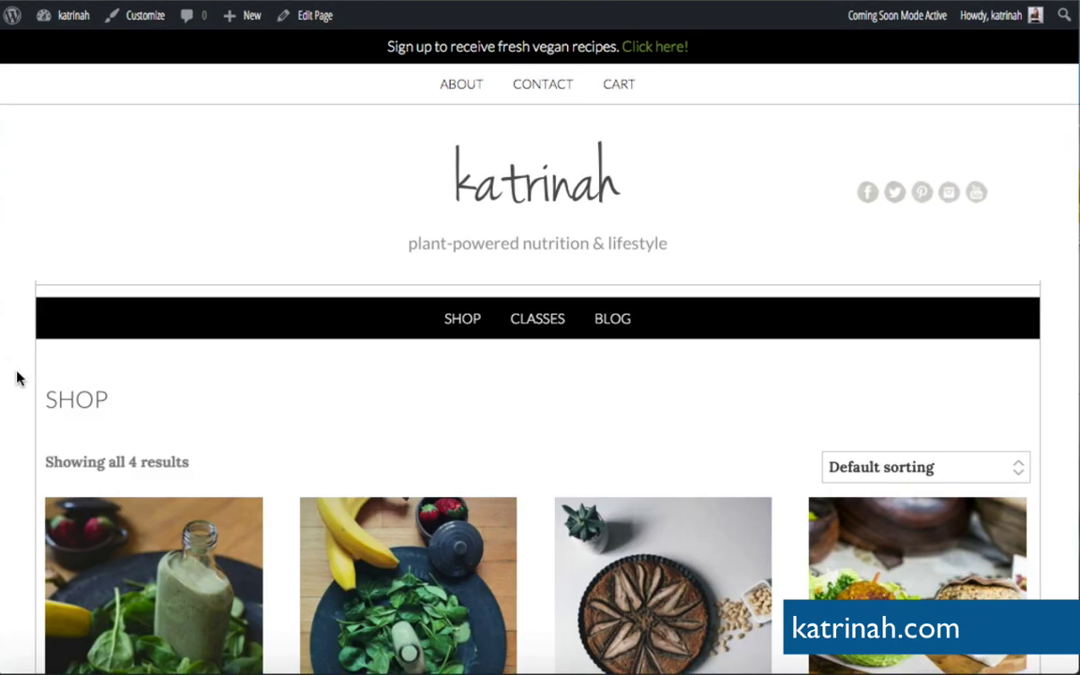
scroll(17, 378, down, 3)
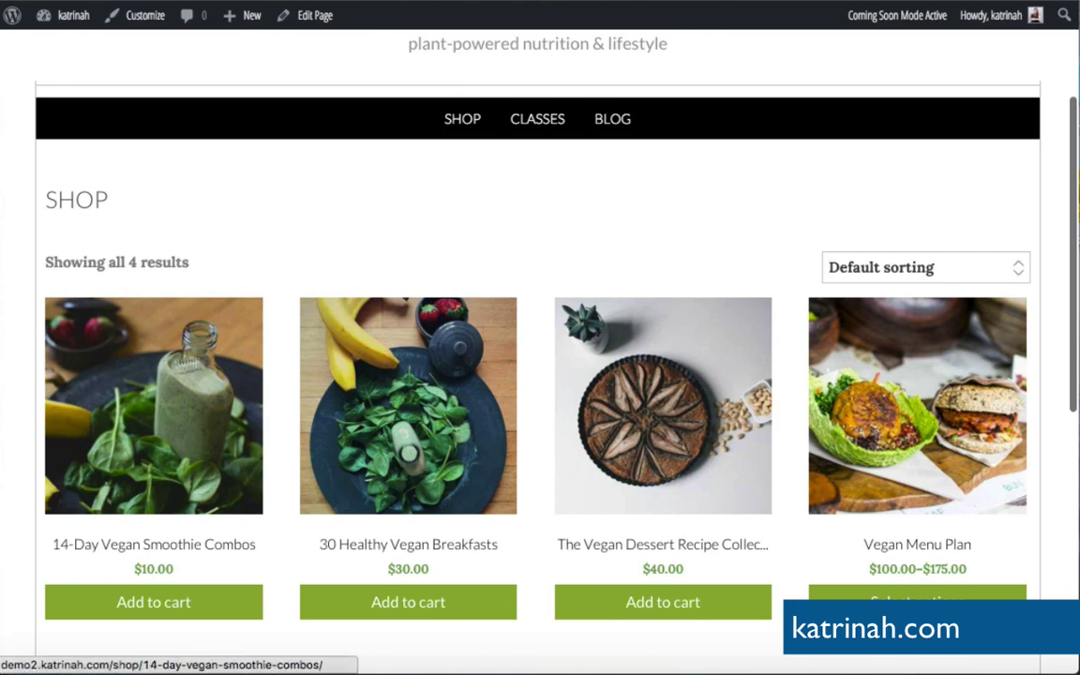
- Return from the Shop page to the home page via the site logo
scroll(691, 390, up, 3)
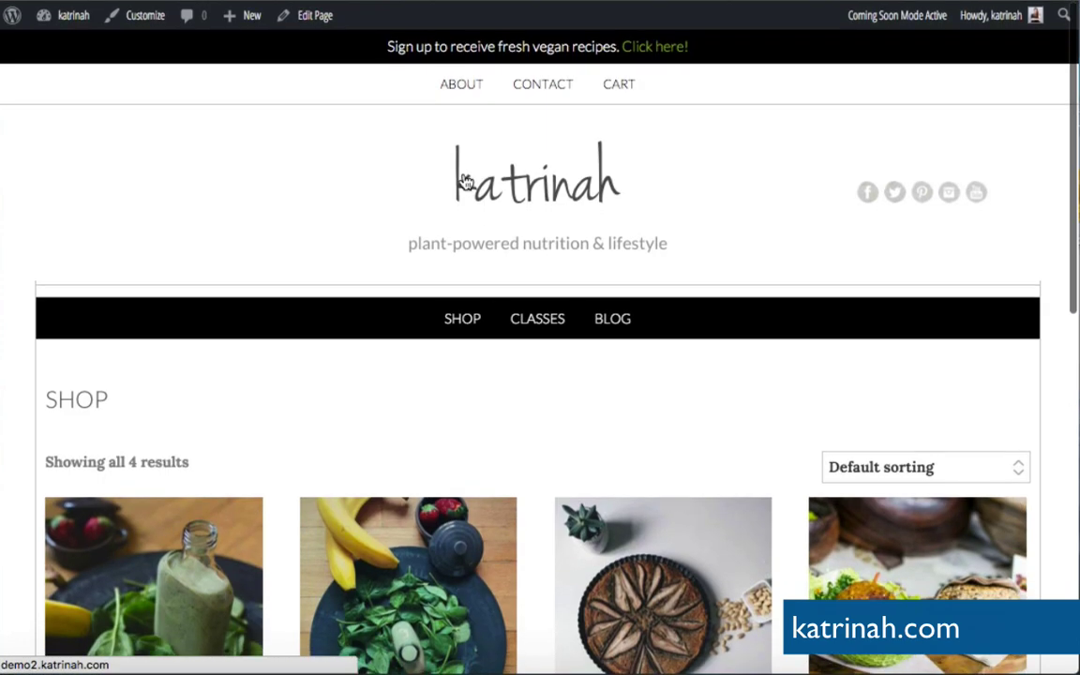
click(466, 181)
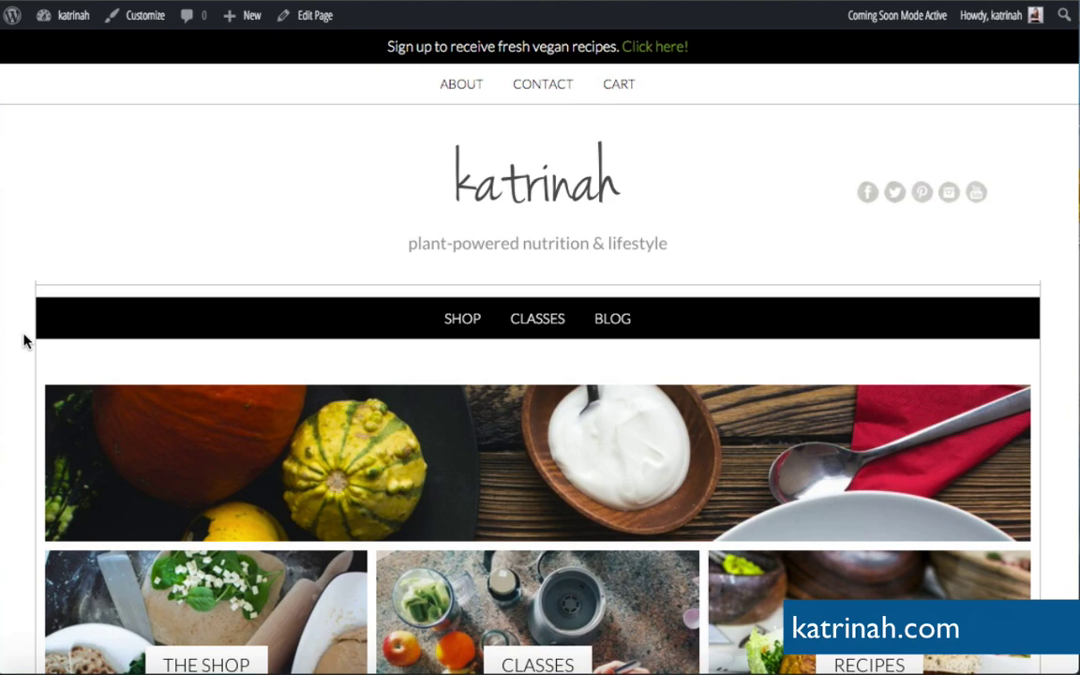
scroll(25, 340, down, 10)
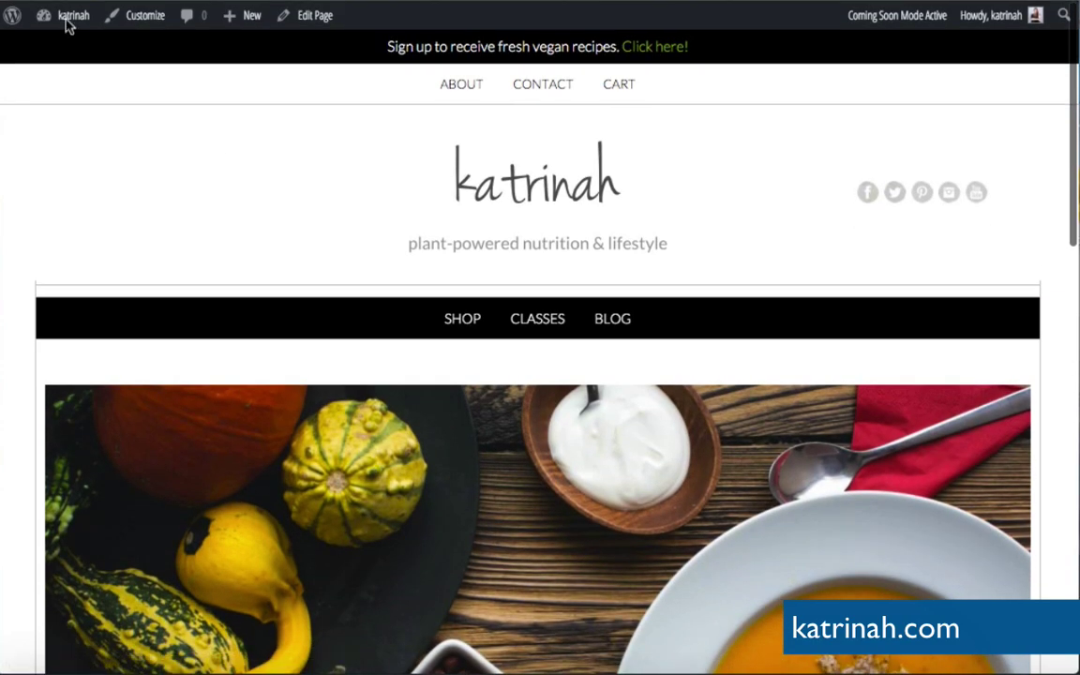
- Open the Products list and mark Vegan Menu Plan as Featured through Quick Edit
mouse_move(67, 23)
click(60, 51)
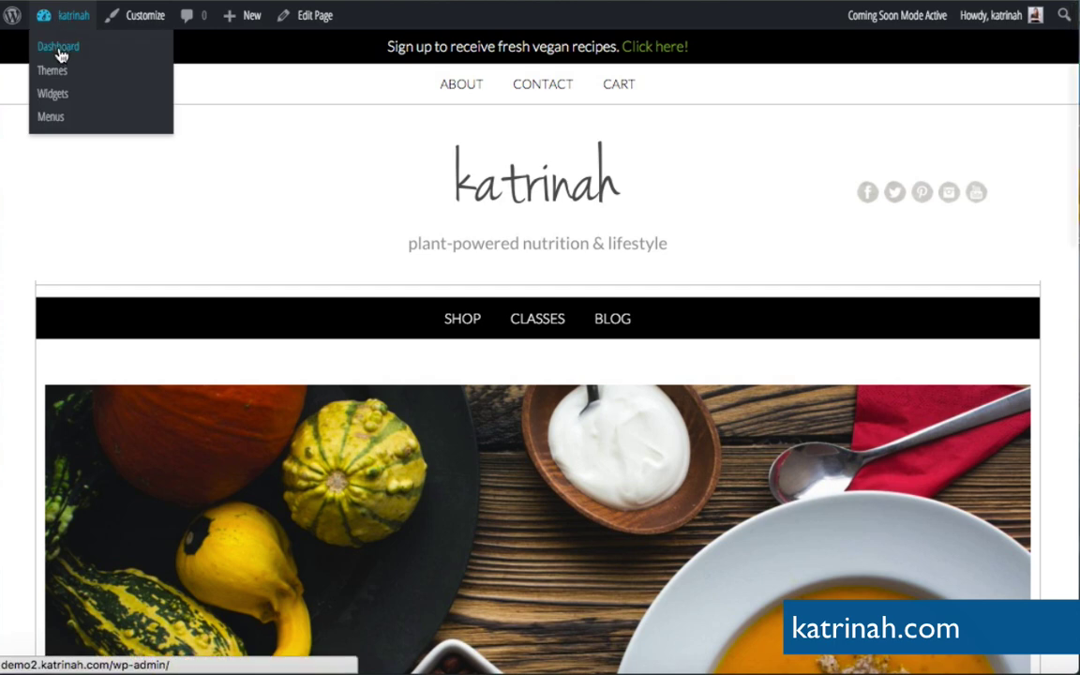
mouse_move(51, 419)
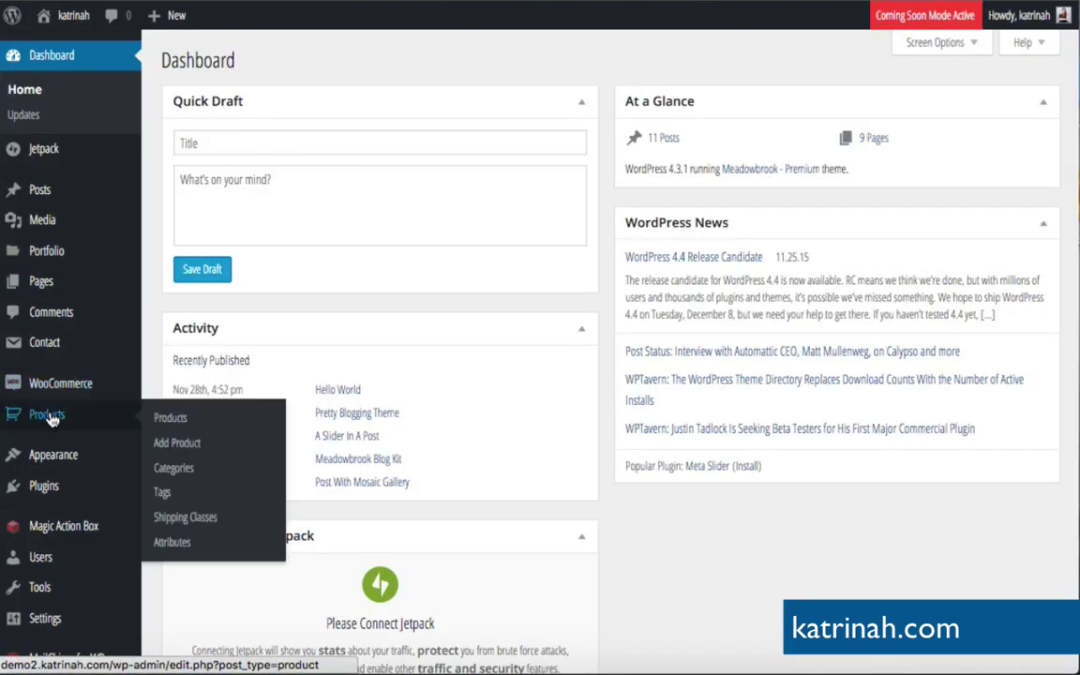
click(170, 418)
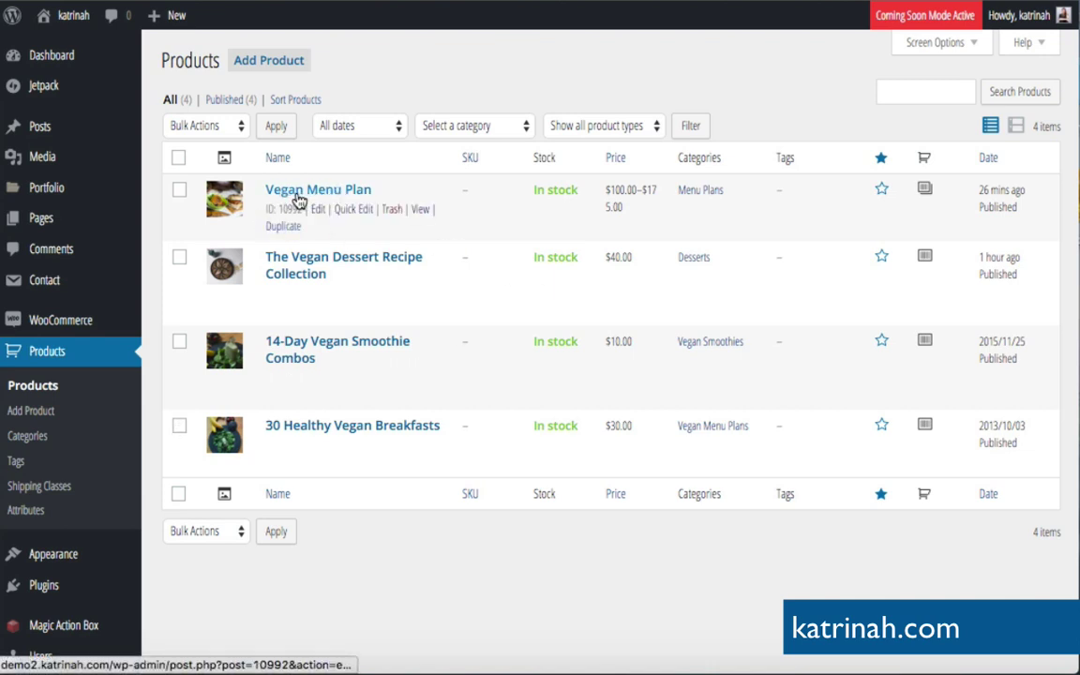
click(357, 212)
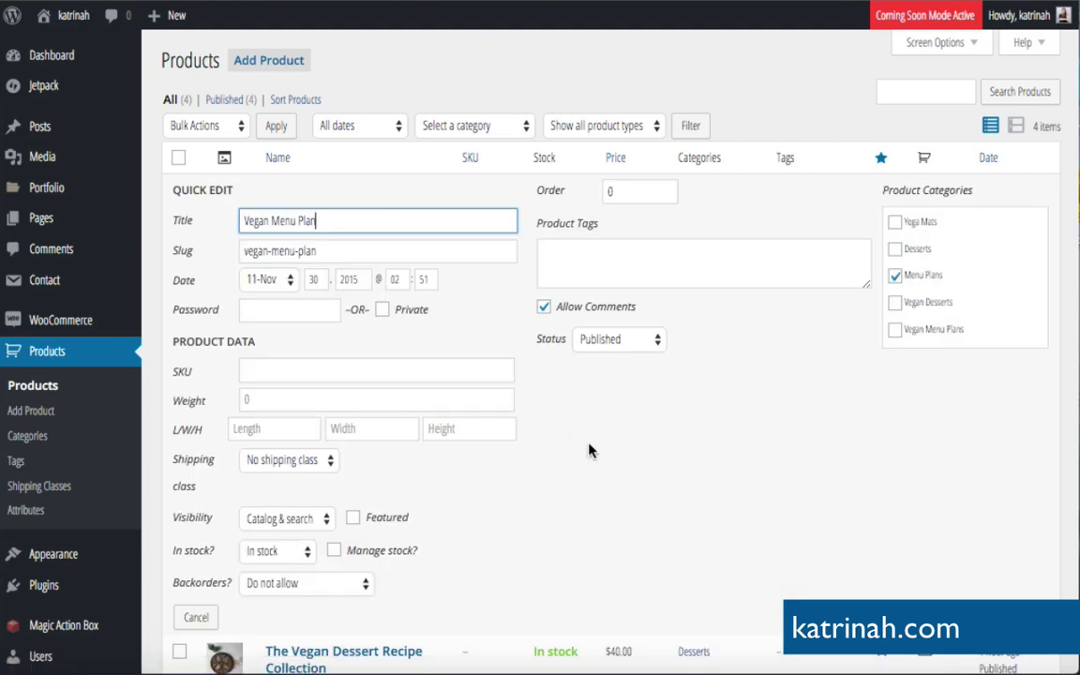
scroll(588, 451, down, 3)
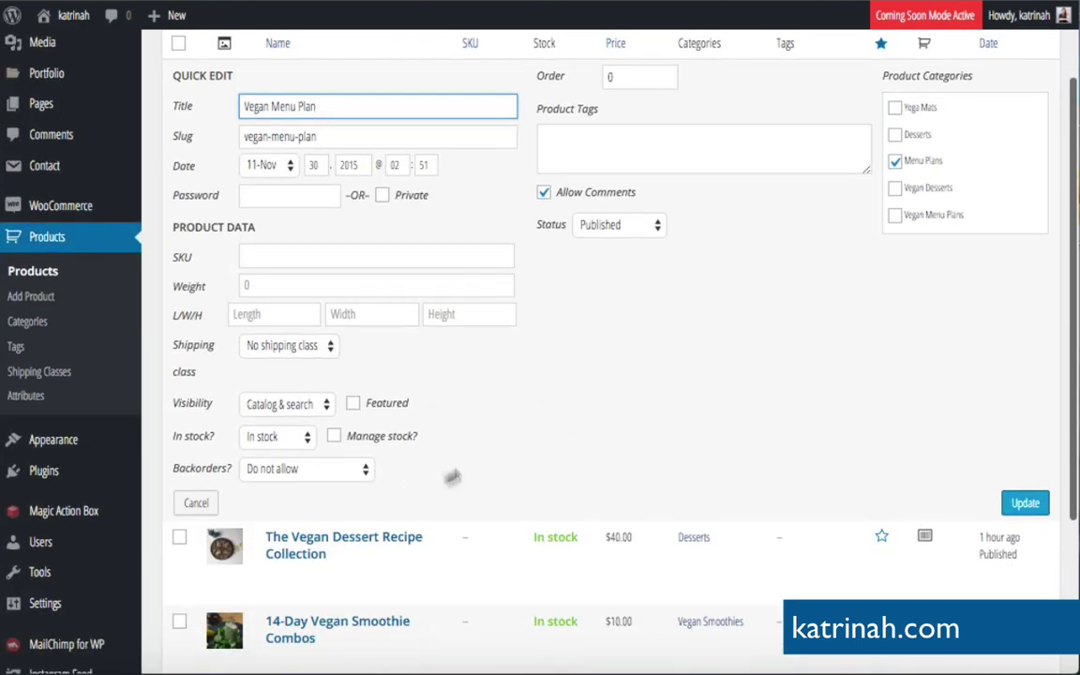
click(353, 404)
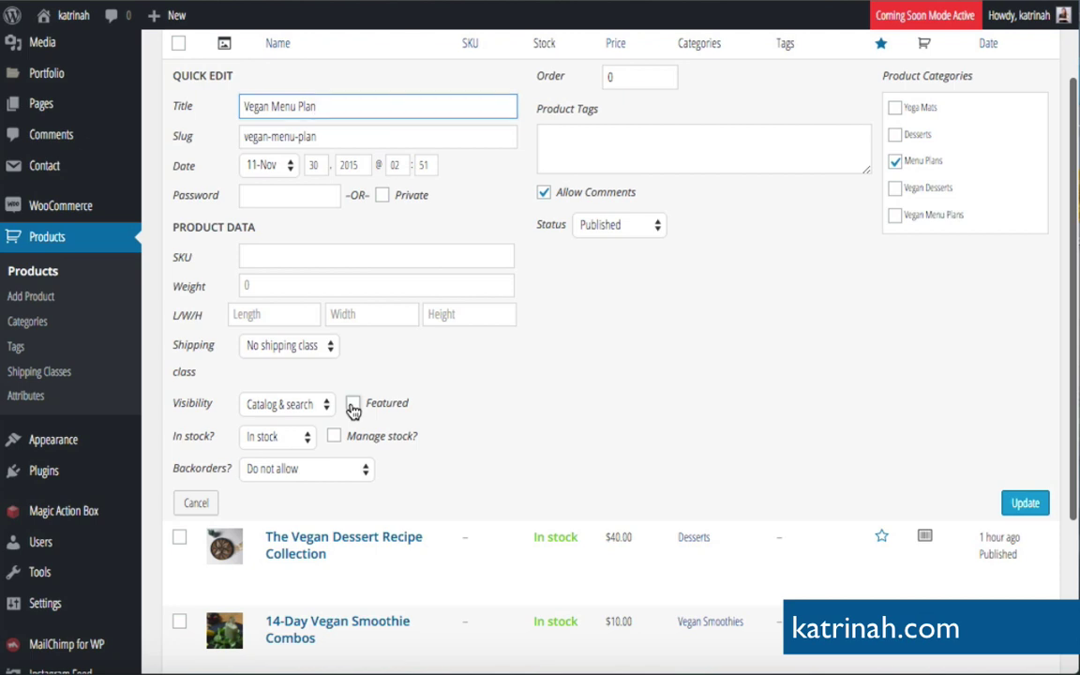
click(1025, 503)
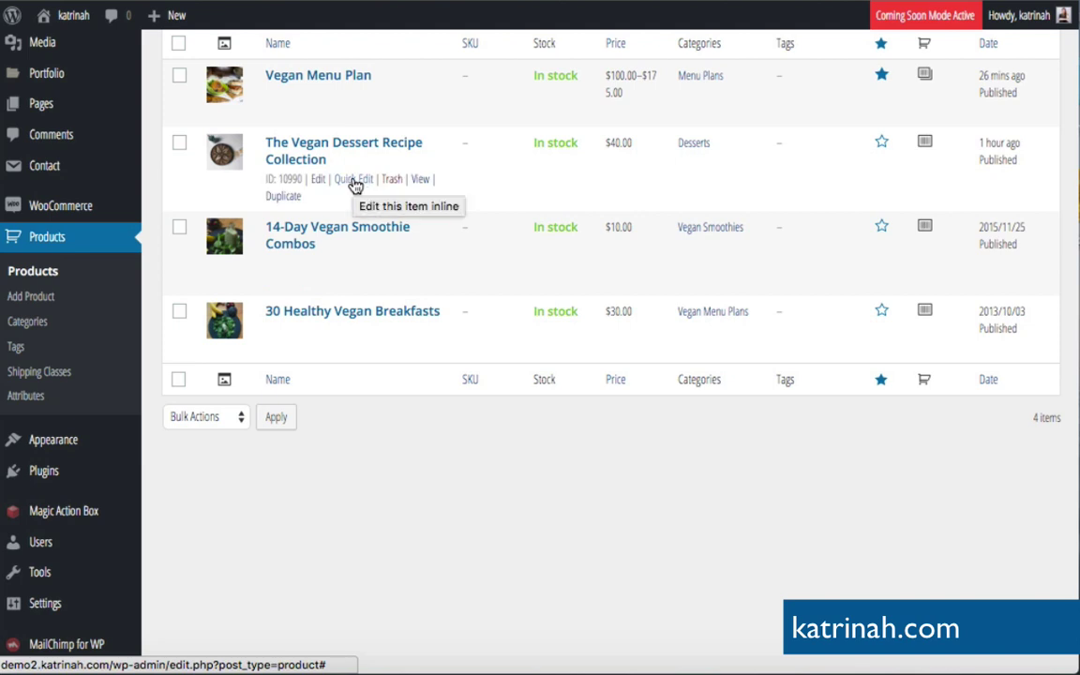
- Mark The Vegan Dessert Recipe Collection and 30 Healthy Vegan Breakfasts as Featured as well
click(355, 185)
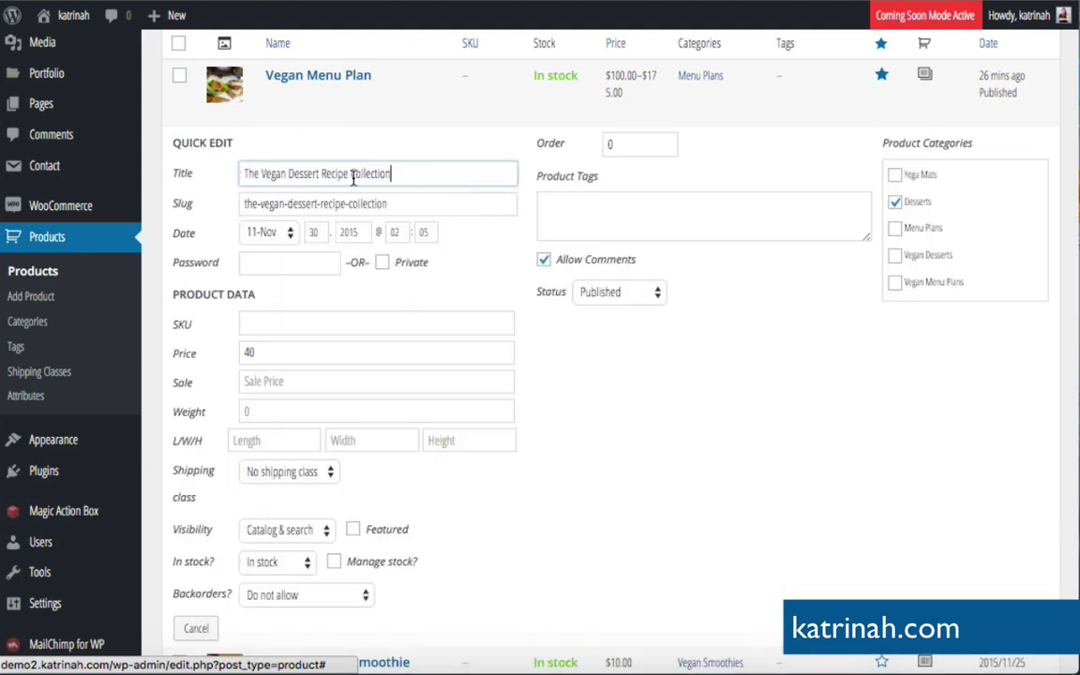
scroll(646, 394, down, 5)
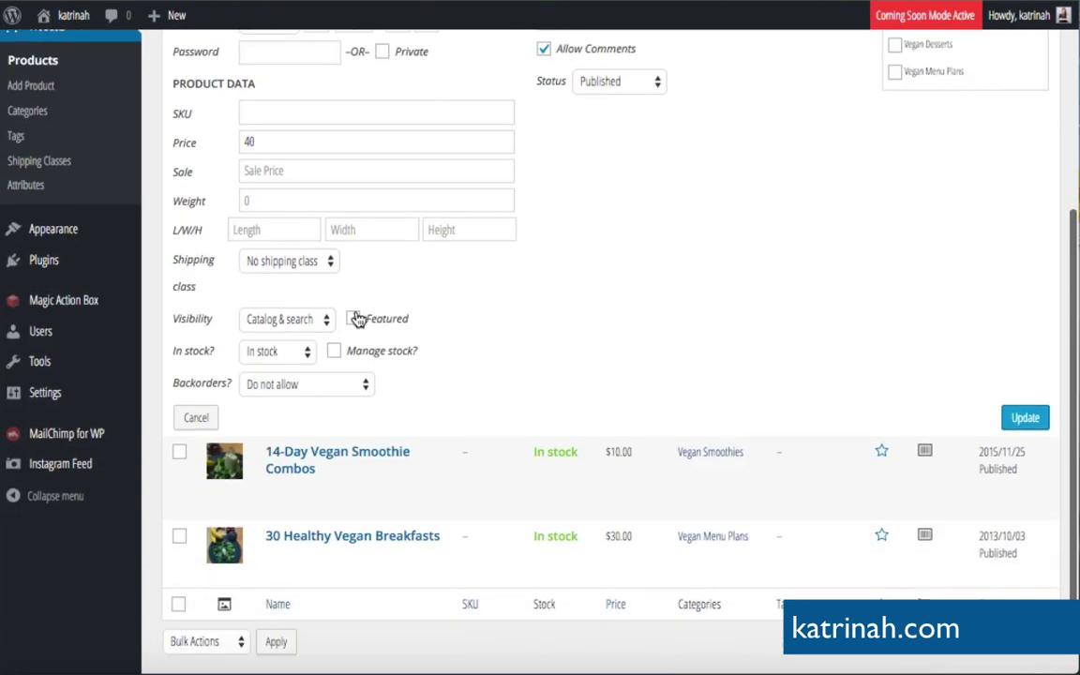
click(355, 319)
click(1025, 418)
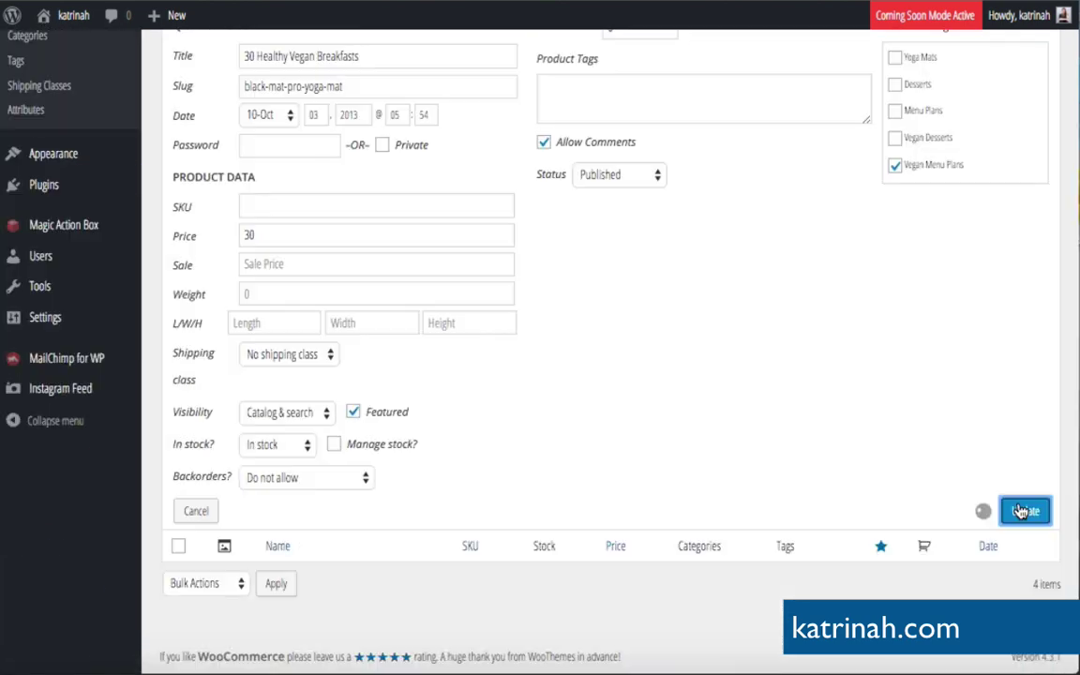
click(1022, 509)
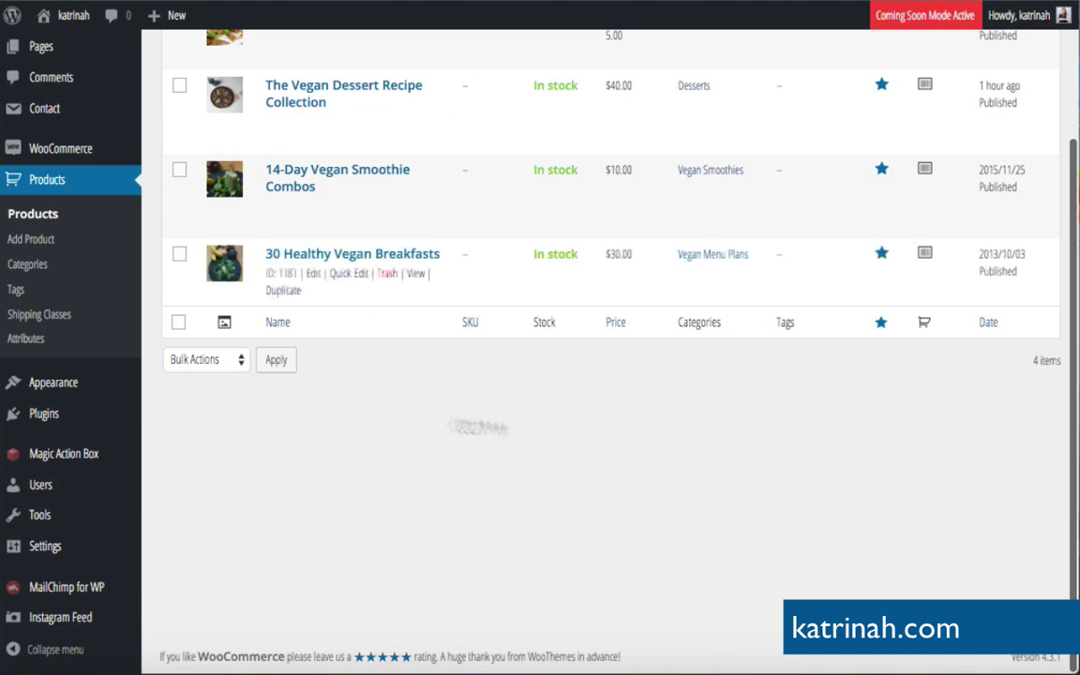
scroll(453, 183, up, 3)
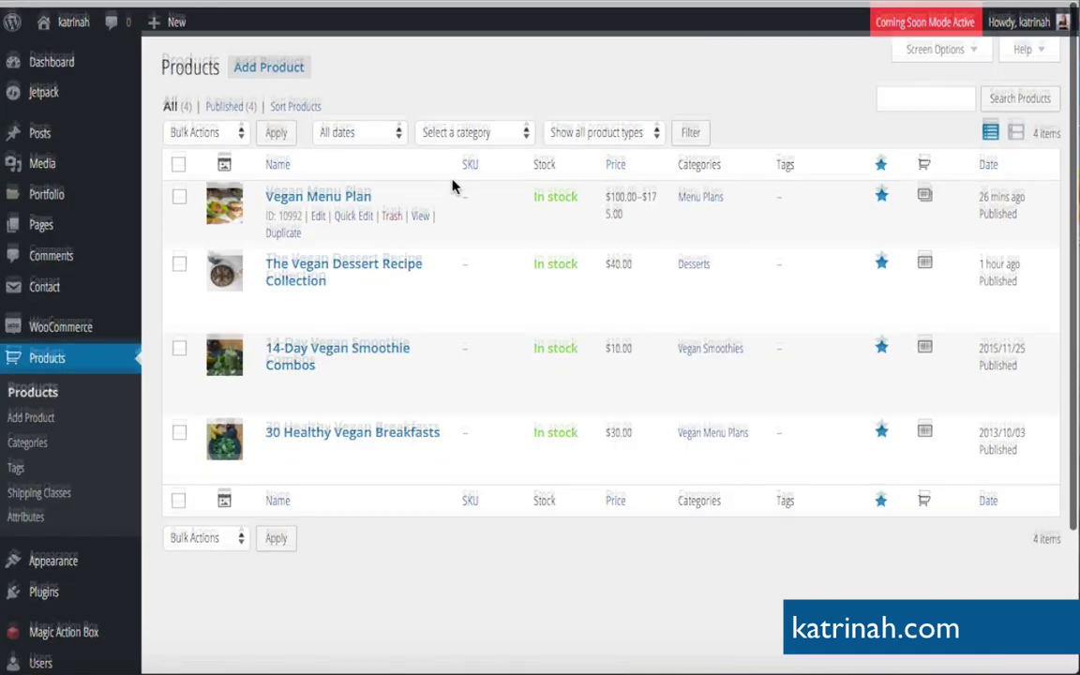
mouse_move(66, 16)
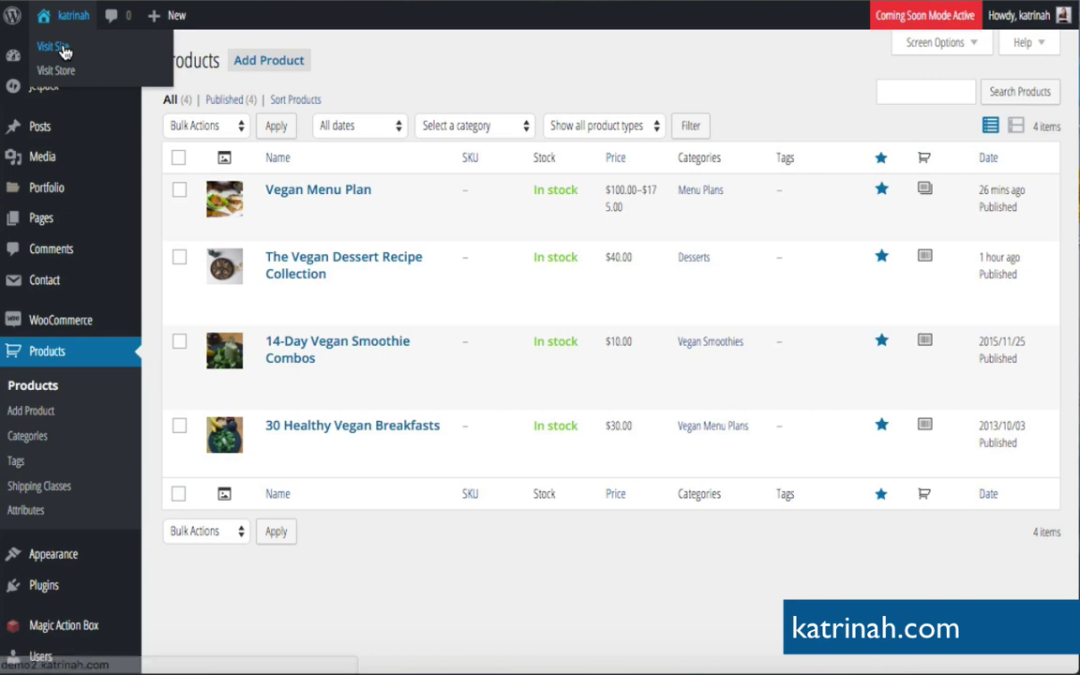
- On the live site, scroll to Featured Products and open the $10.00 14-Day Vegan Smoothie Combos page
click(65, 51)
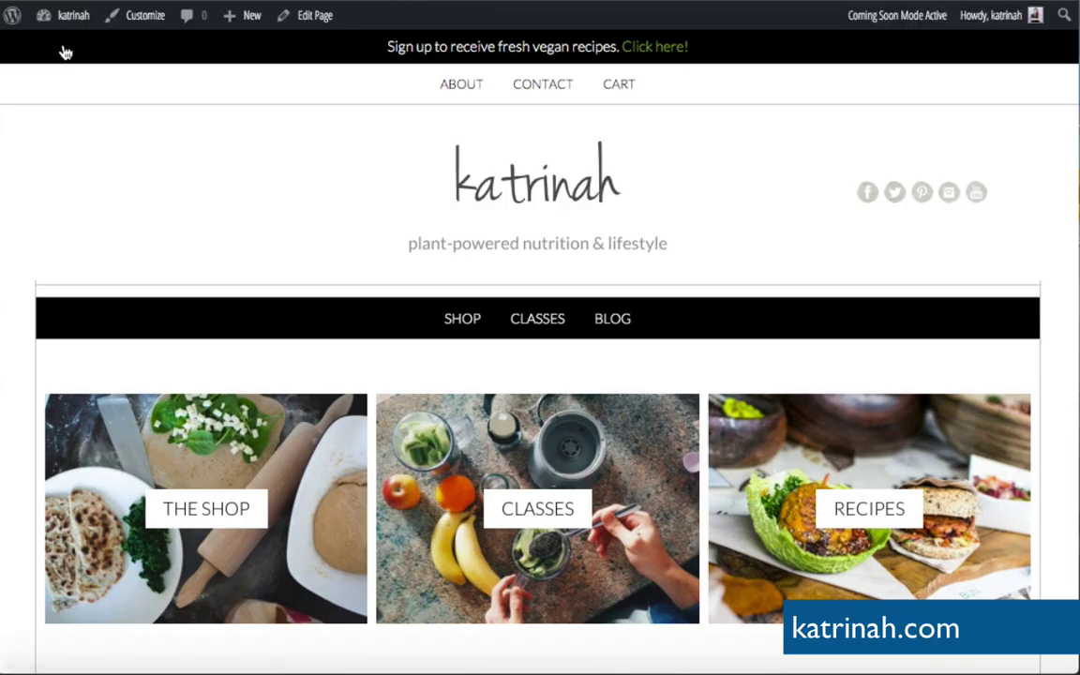
scroll(35, 258, down, 3)
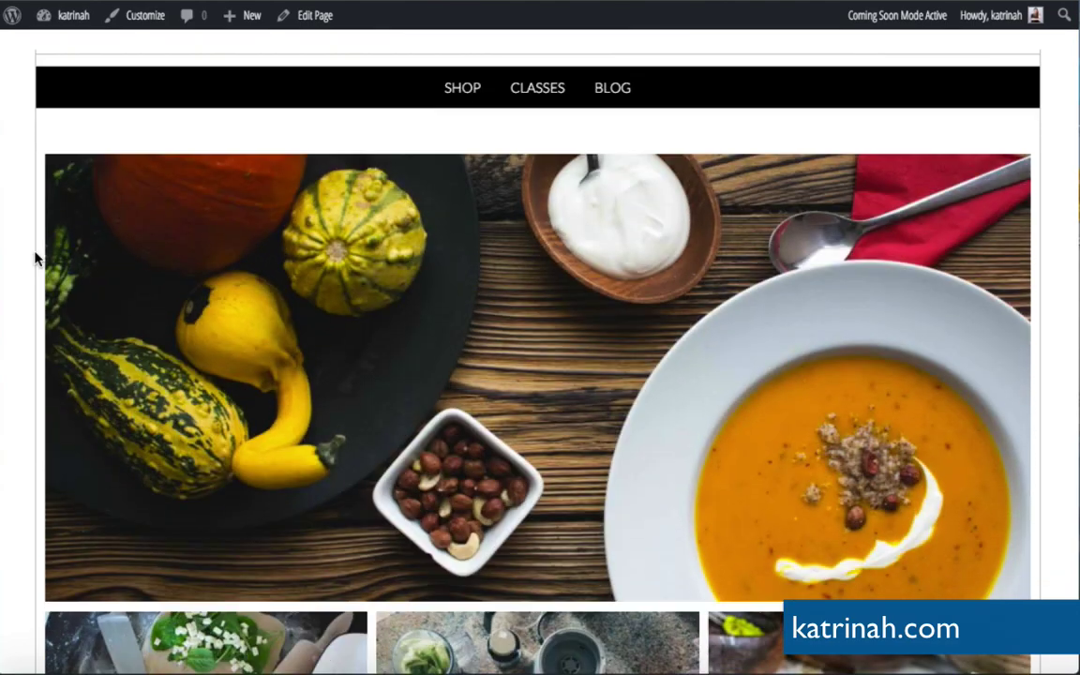
scroll(35, 258, down, 8)
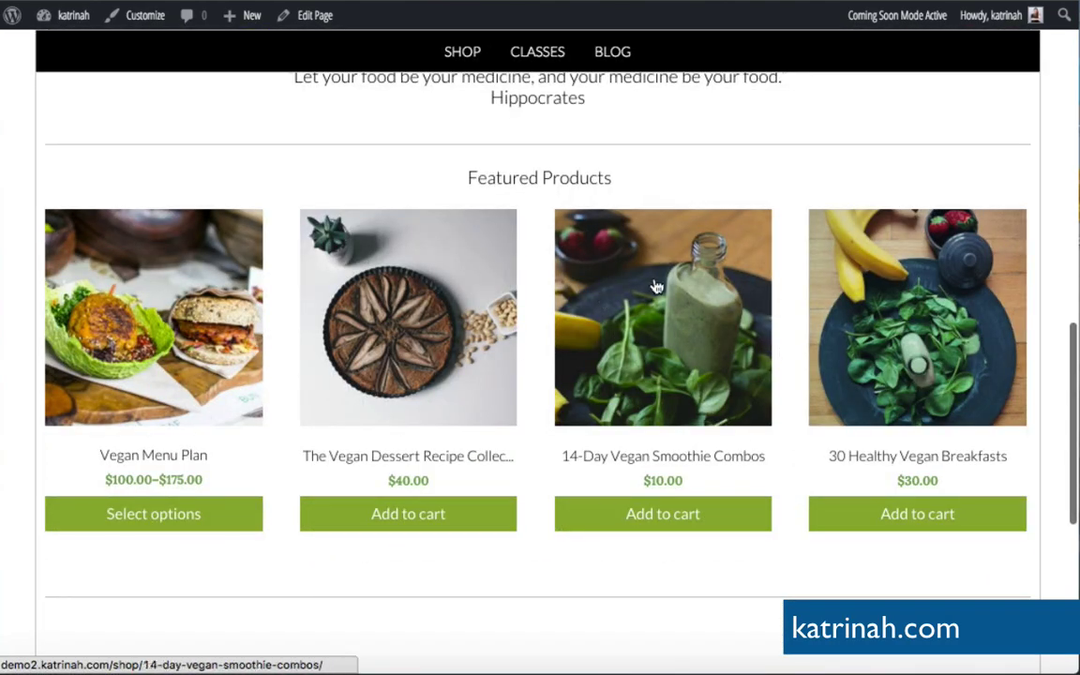
click(657, 286)
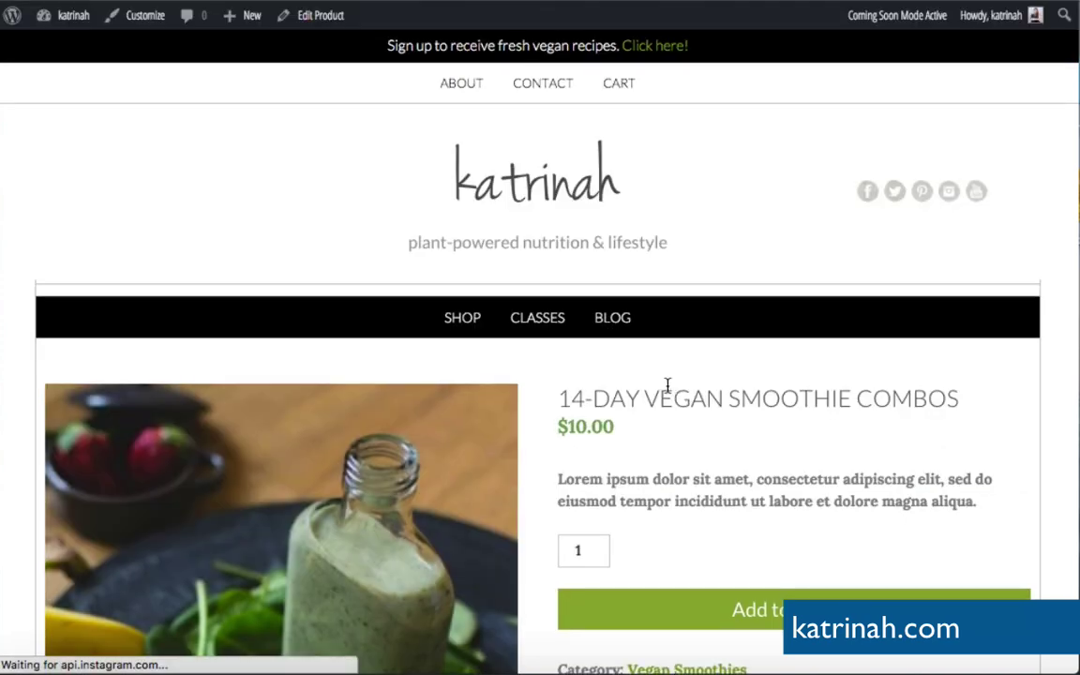
scroll(832, 367, down, 3)
scroll(722, 531, down, 4)
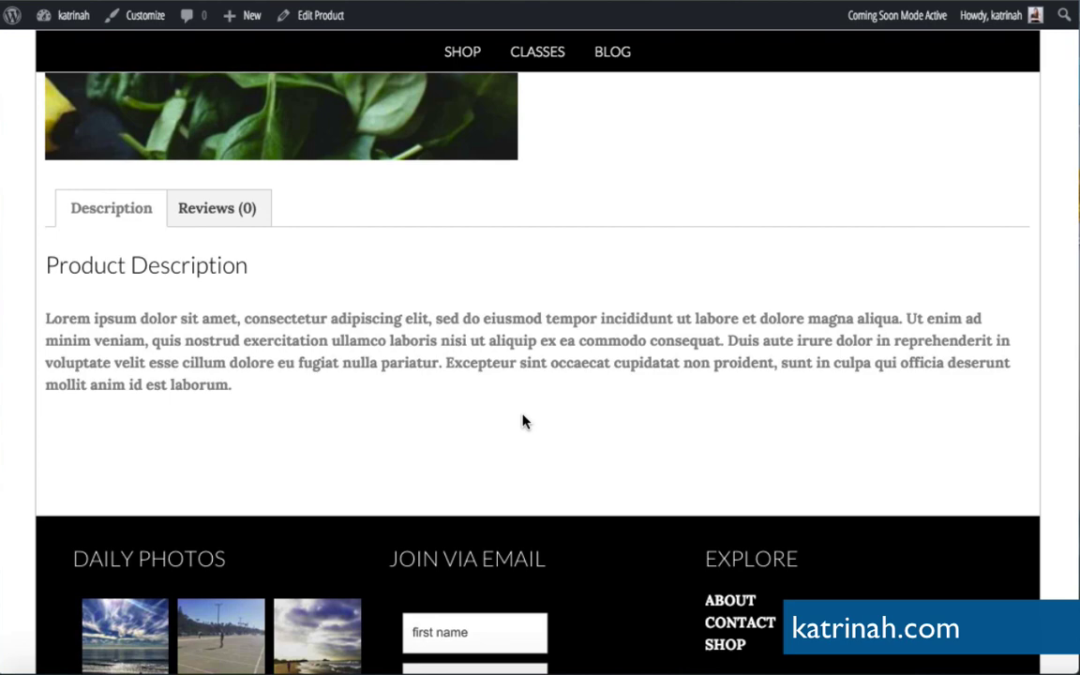
scroll(523, 422, up, 15)
- Go back to the admin and open the Products list
mouse_move(64, 17)
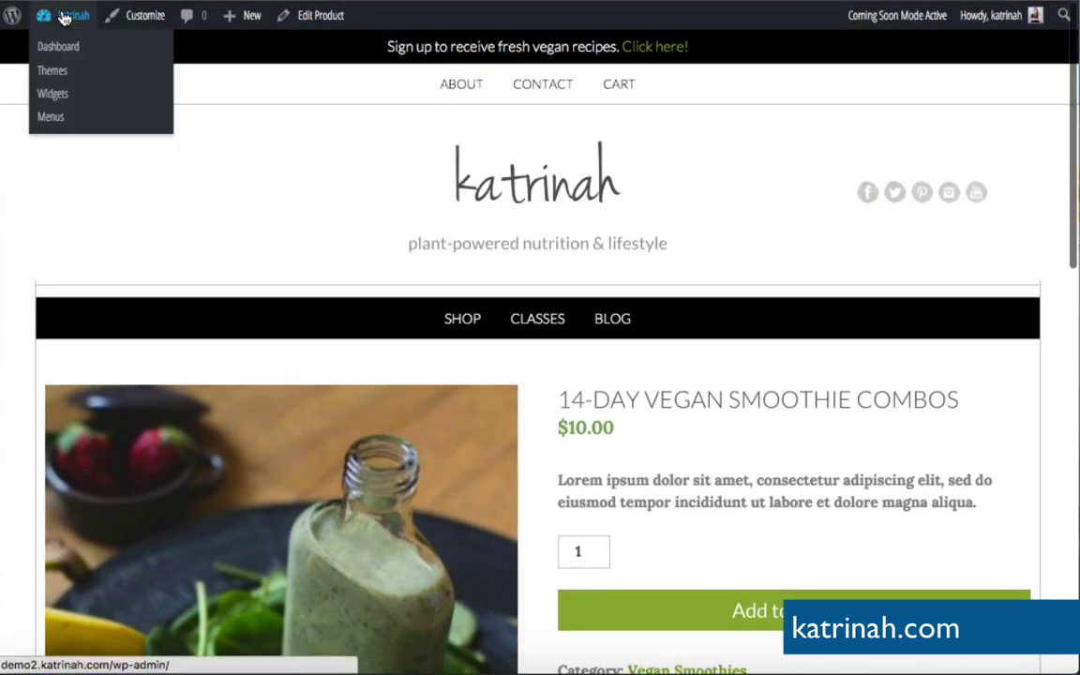
click(66, 49)
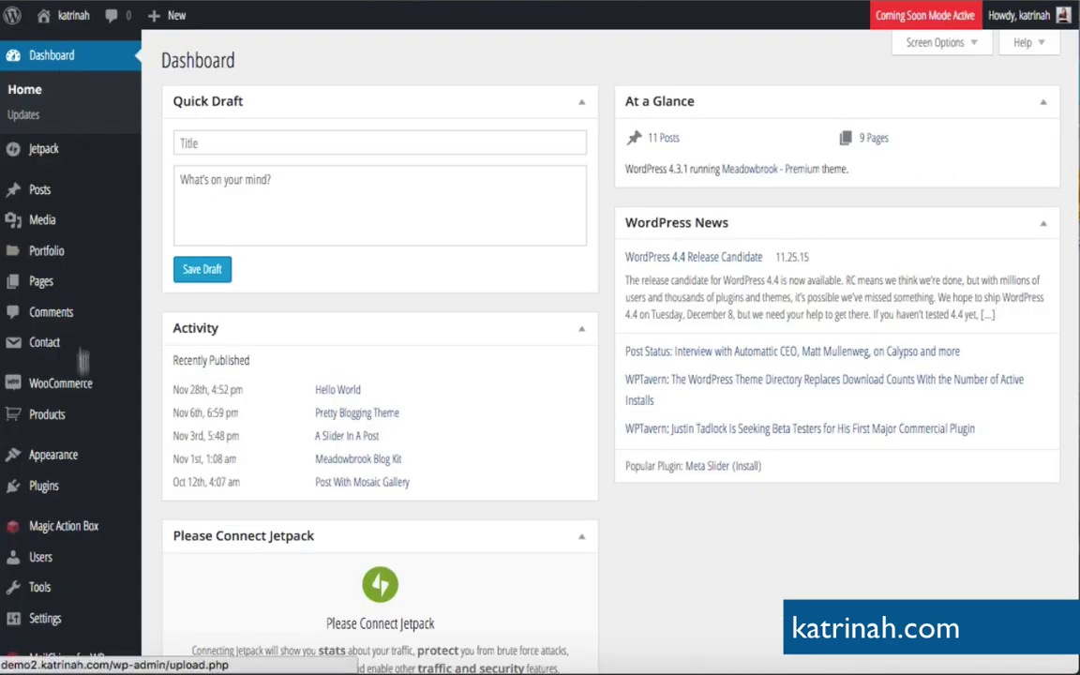
mouse_move(68, 468)
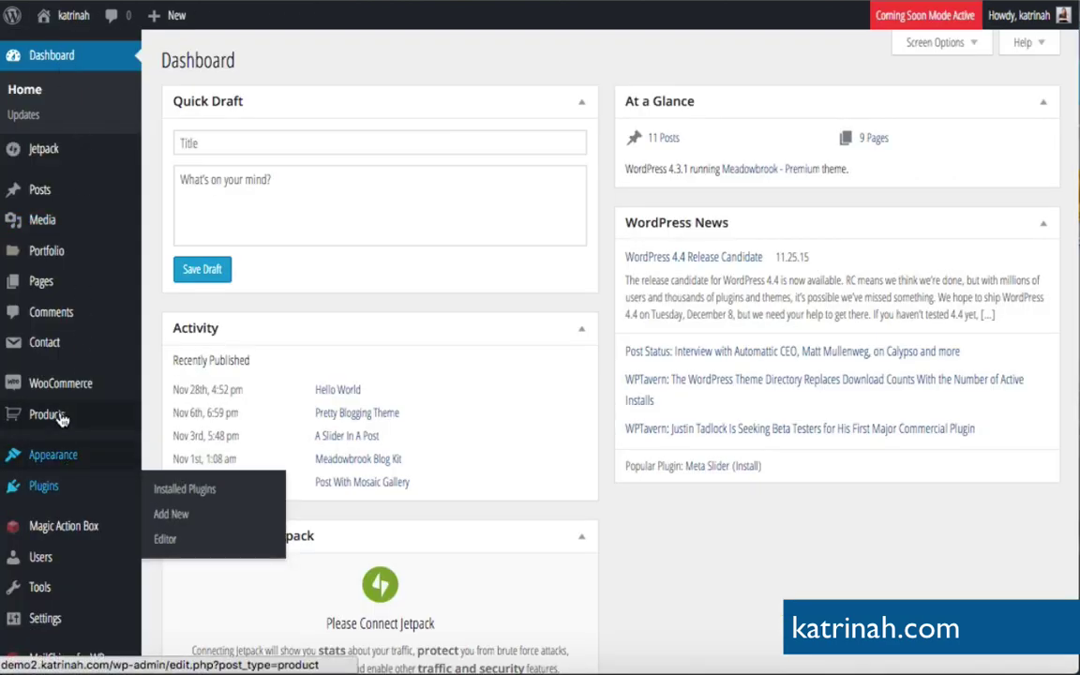
mouse_move(68, 415)
click(175, 421)
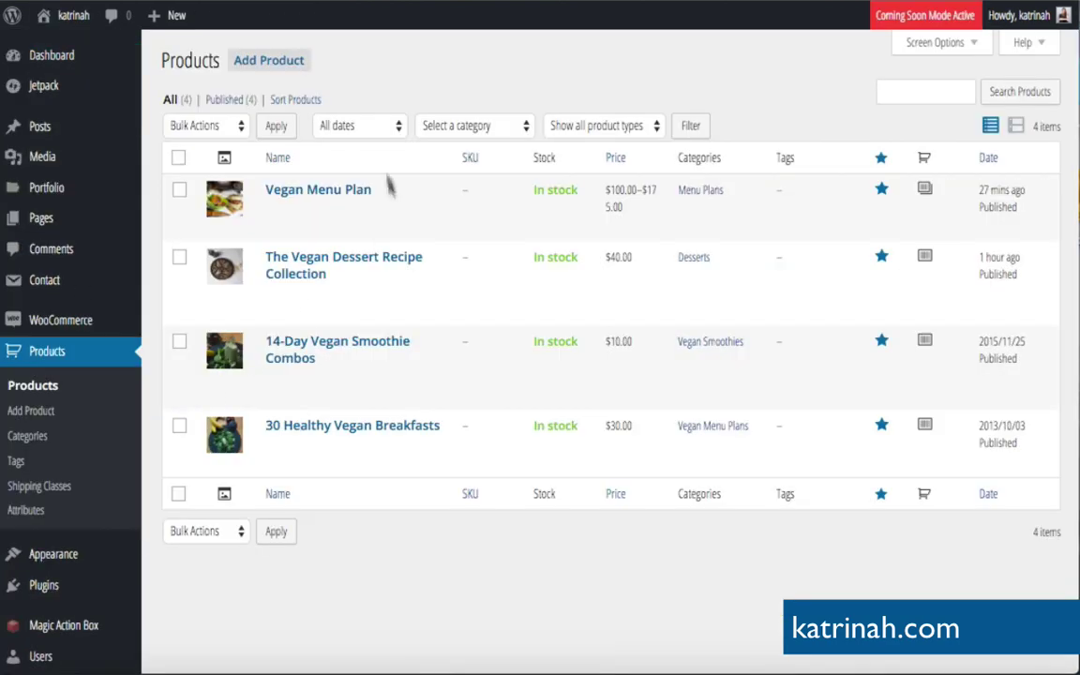
mouse_move(365, 200)
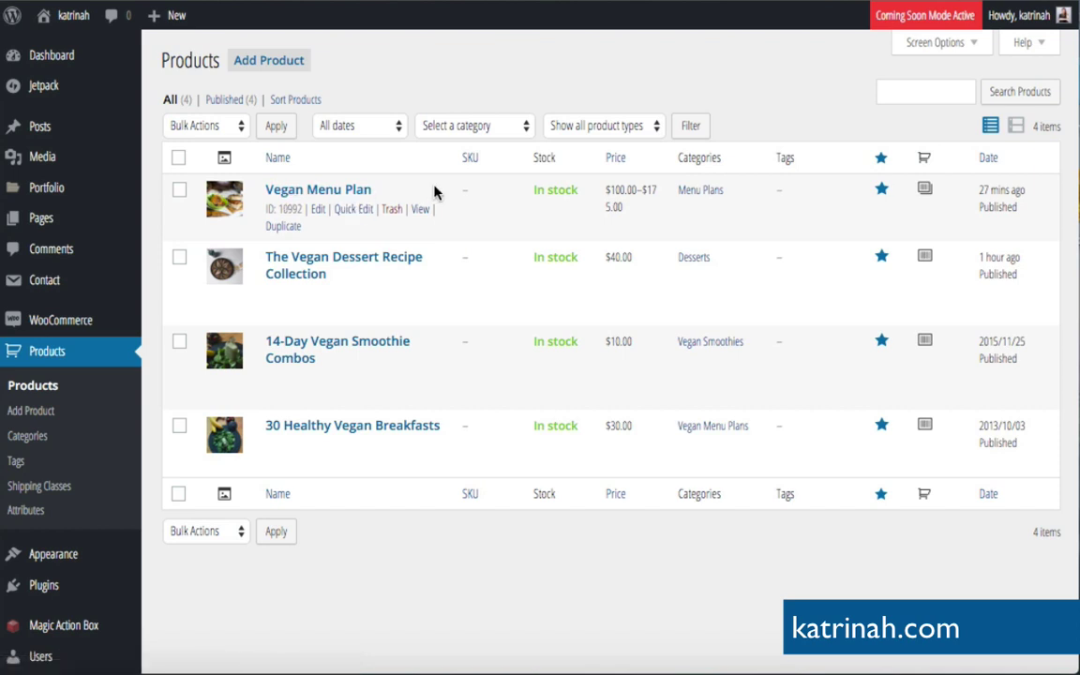
- Select all four products and bulk edit them to add the Product Tag Vegan
click(179, 159)
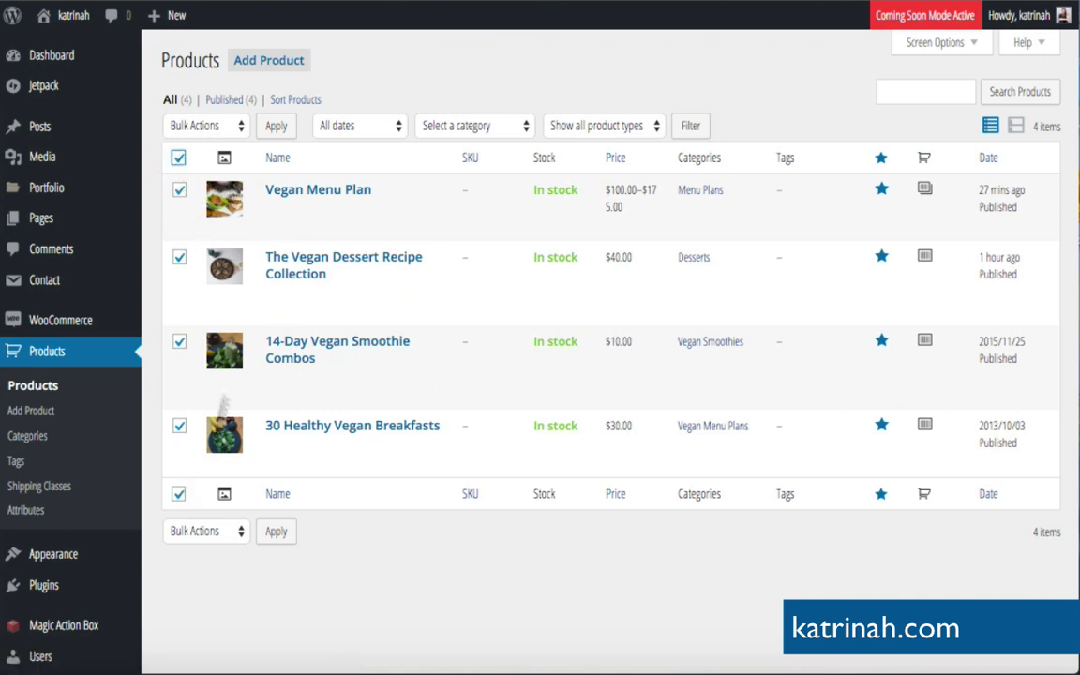
click(206, 127)
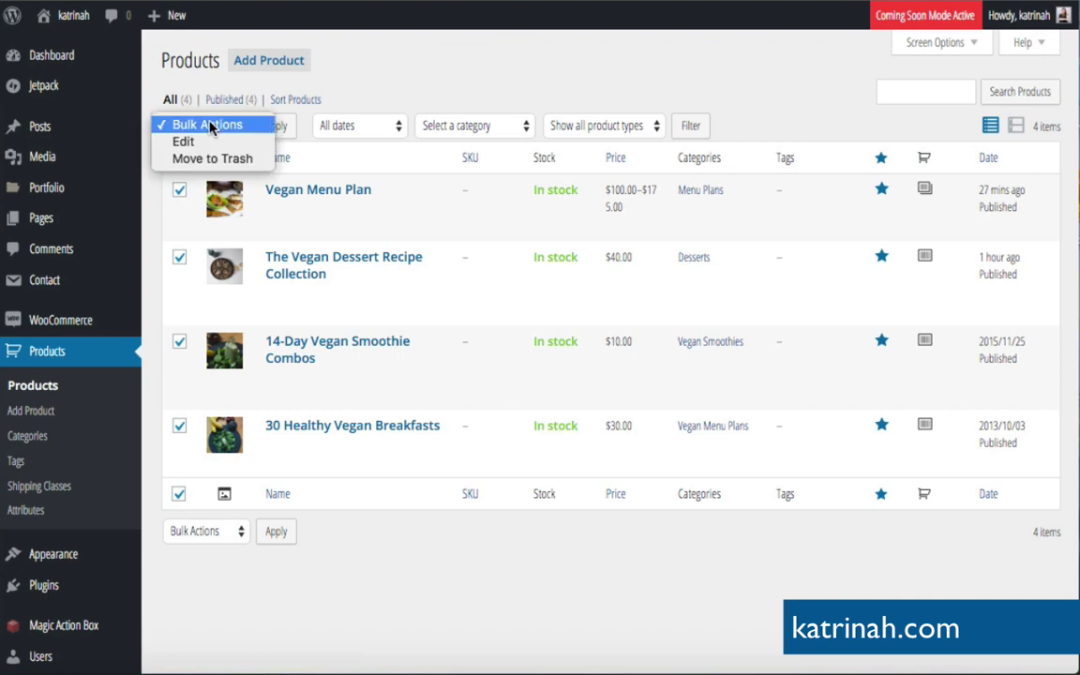
click(188, 142)
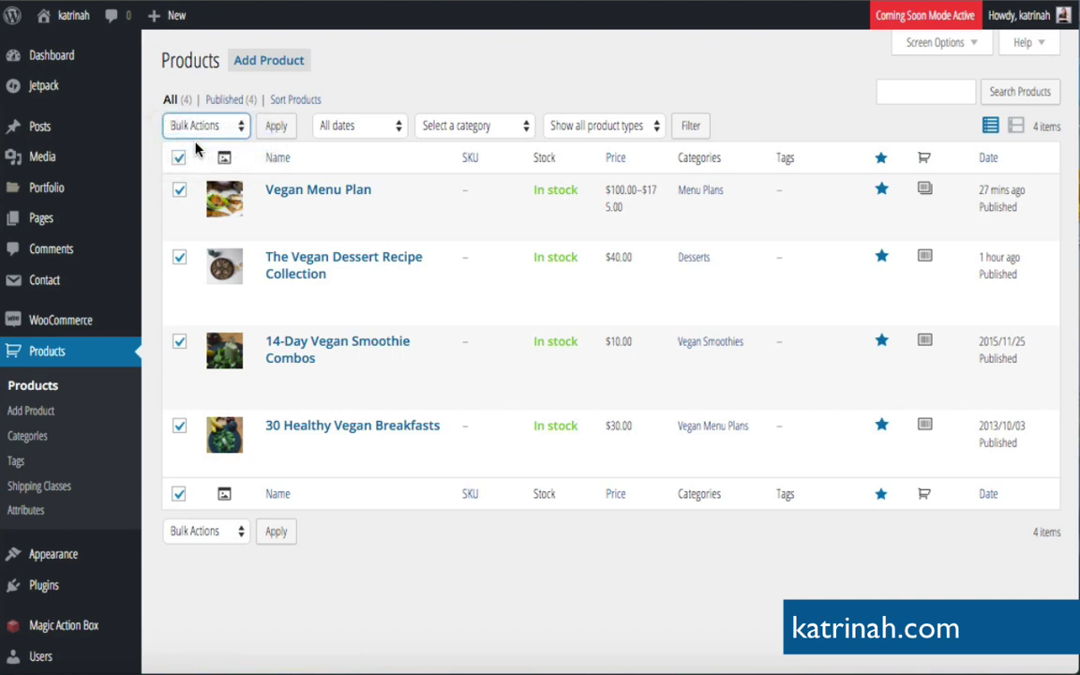
click(277, 129)
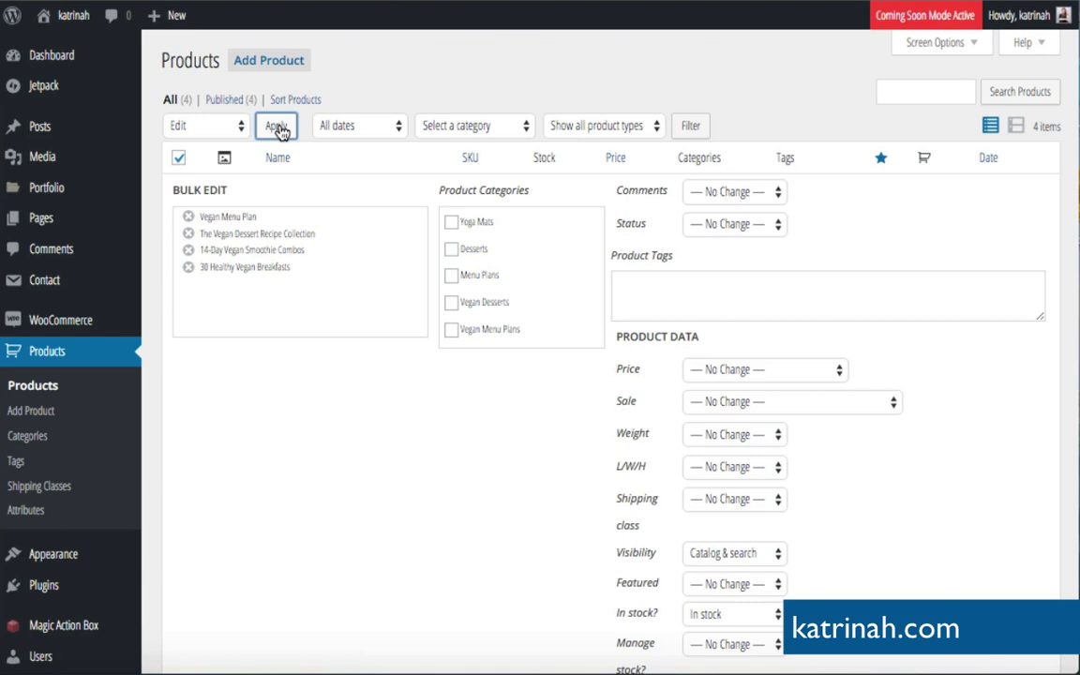
click(634, 286)
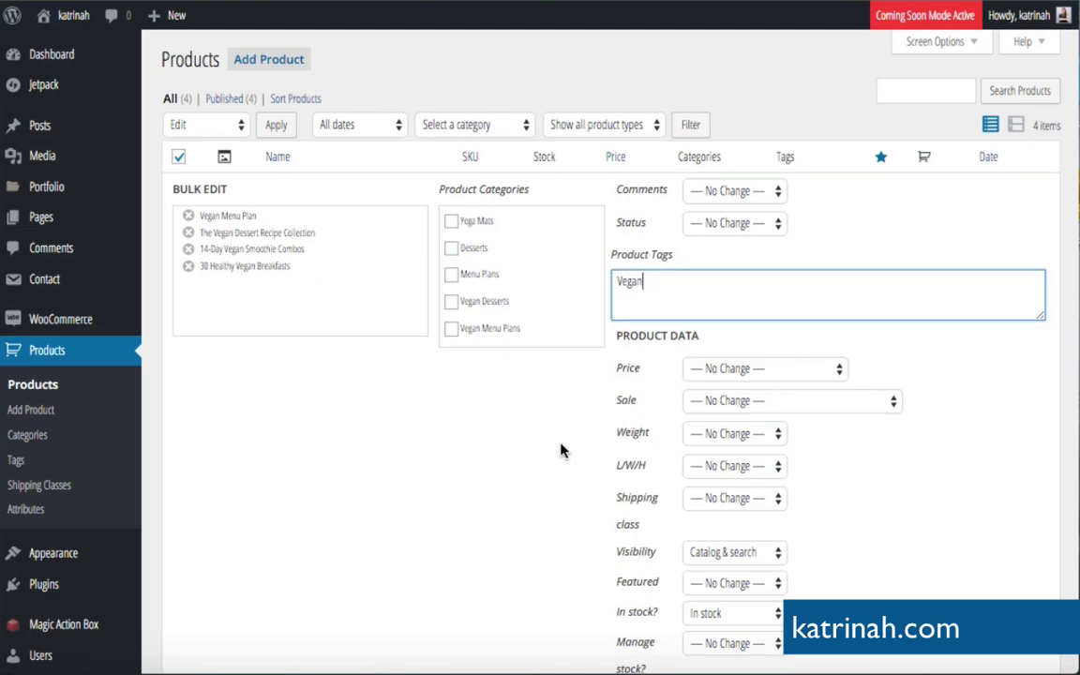
scroll(561, 451, down, 6)
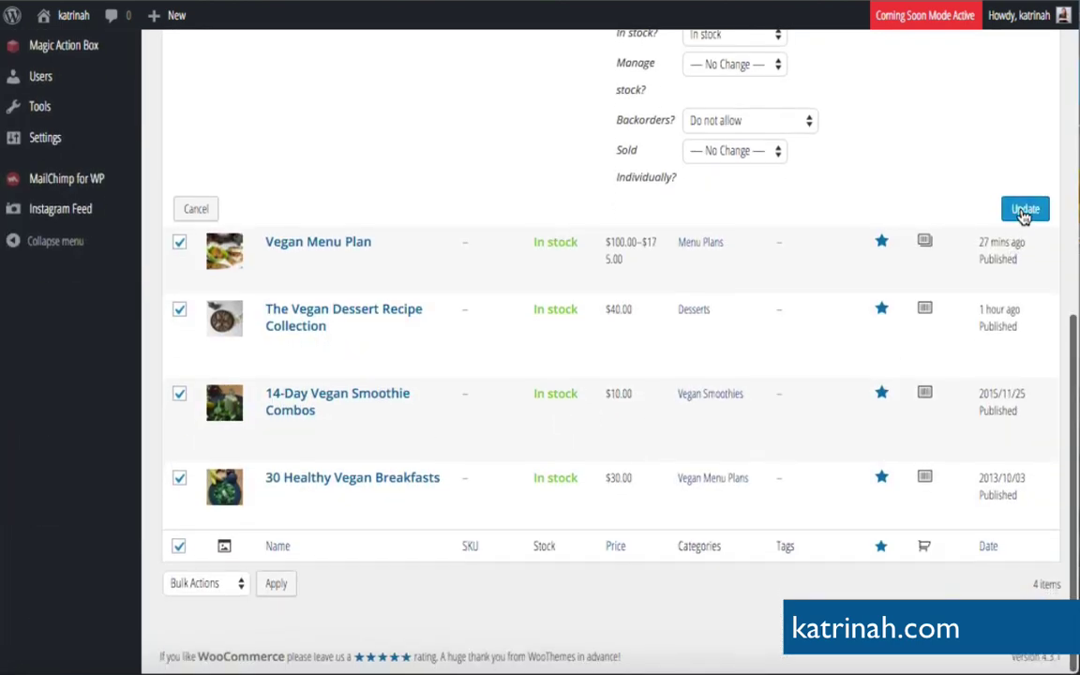
click(1024, 214)
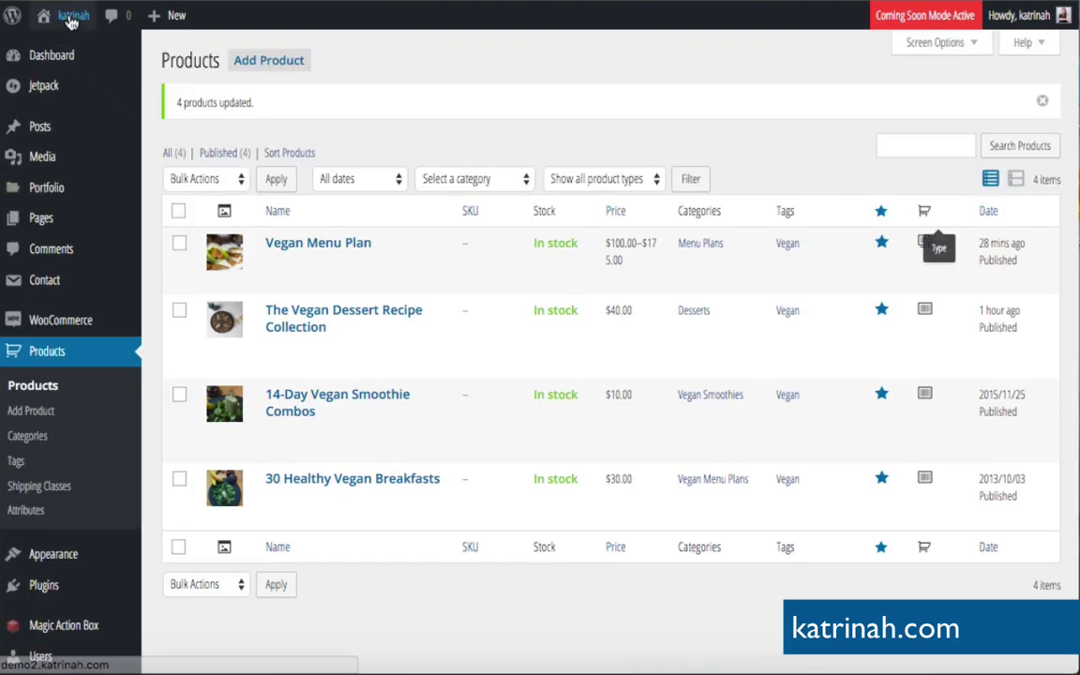
- Check the live Vegan Dessert Recipe Collection page for its Vegan tag and share links, then return to Dashboard
mouse_move(70, 21)
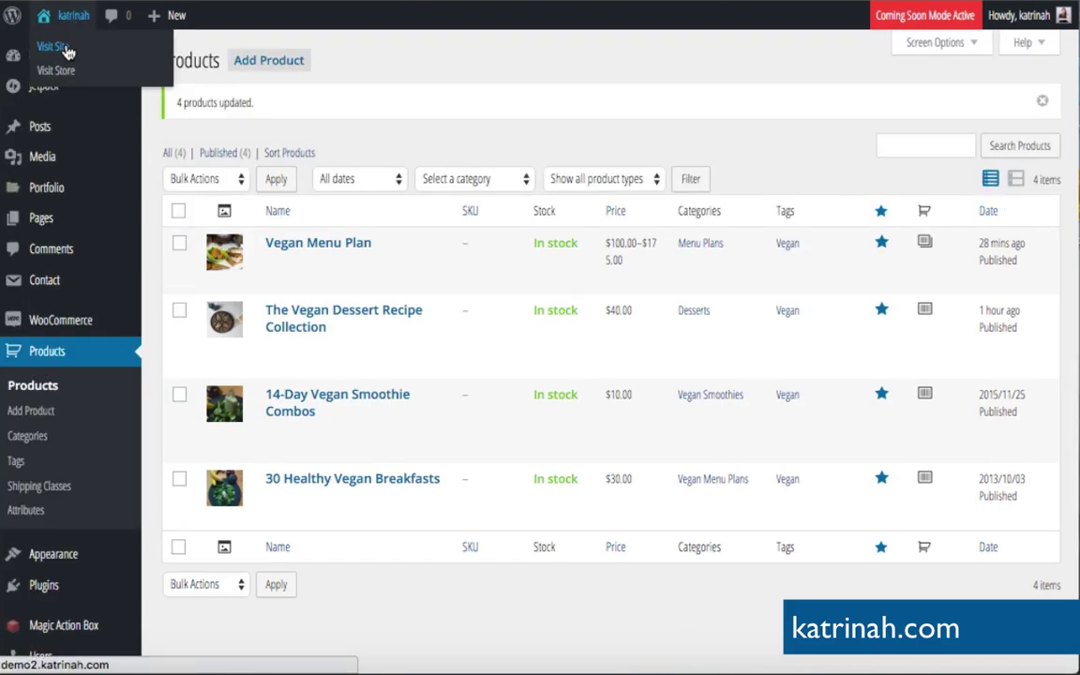
click(68, 48)
scroll(24, 278, down, 10)
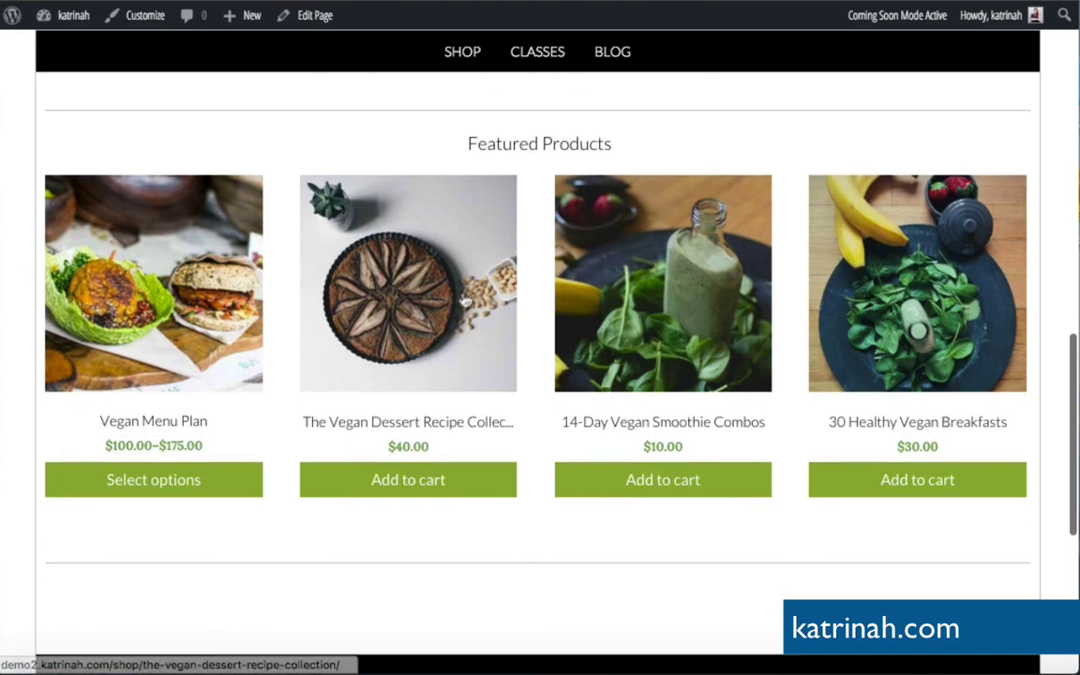
click(411, 298)
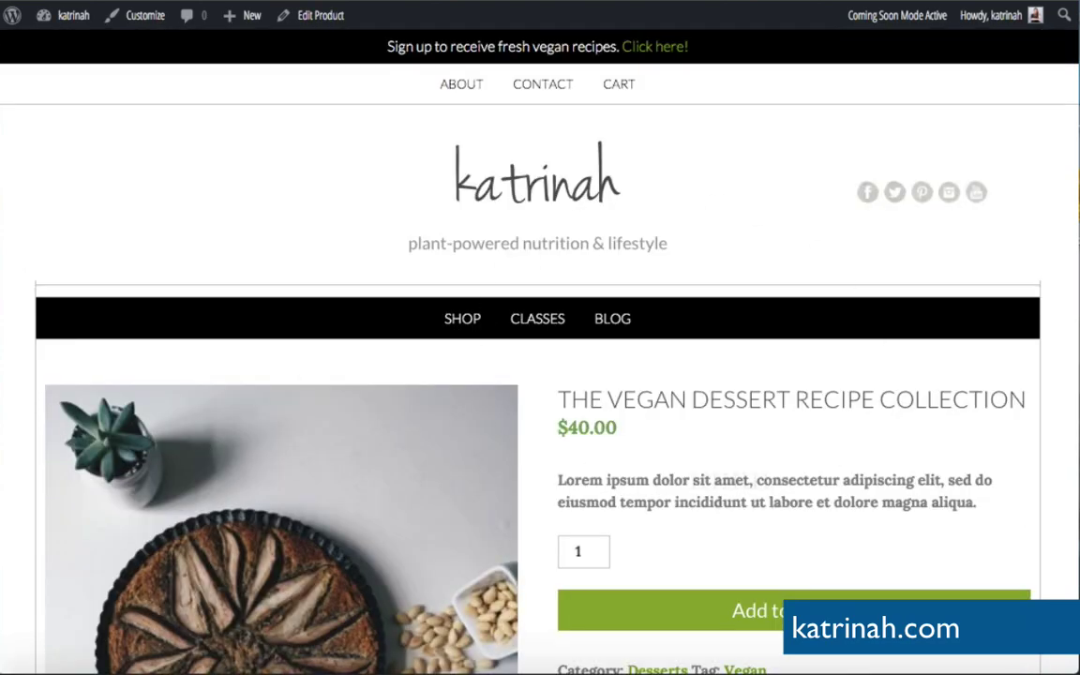
scroll(753, 407, down, 8)
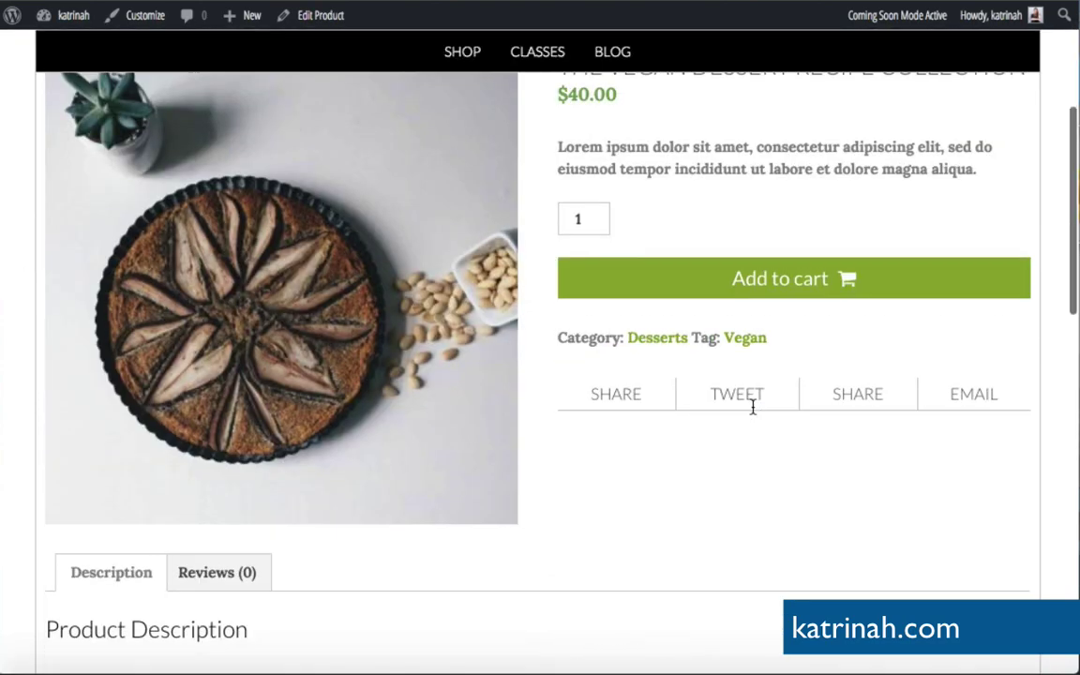
scroll(753, 414, down, 2)
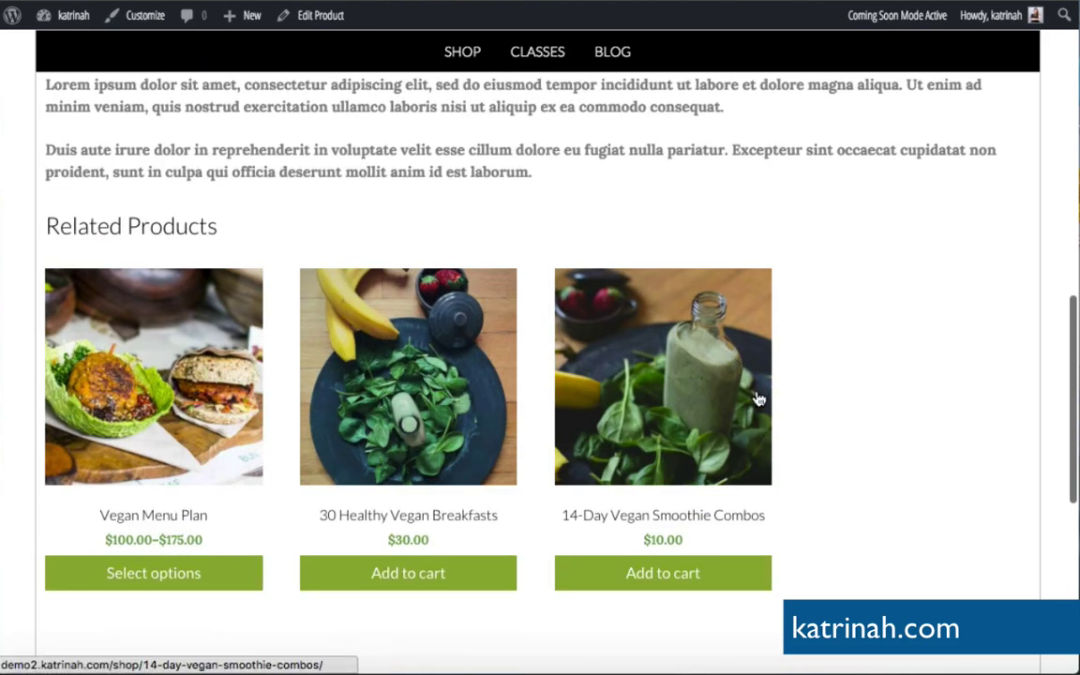
scroll(759, 399, up, 7)
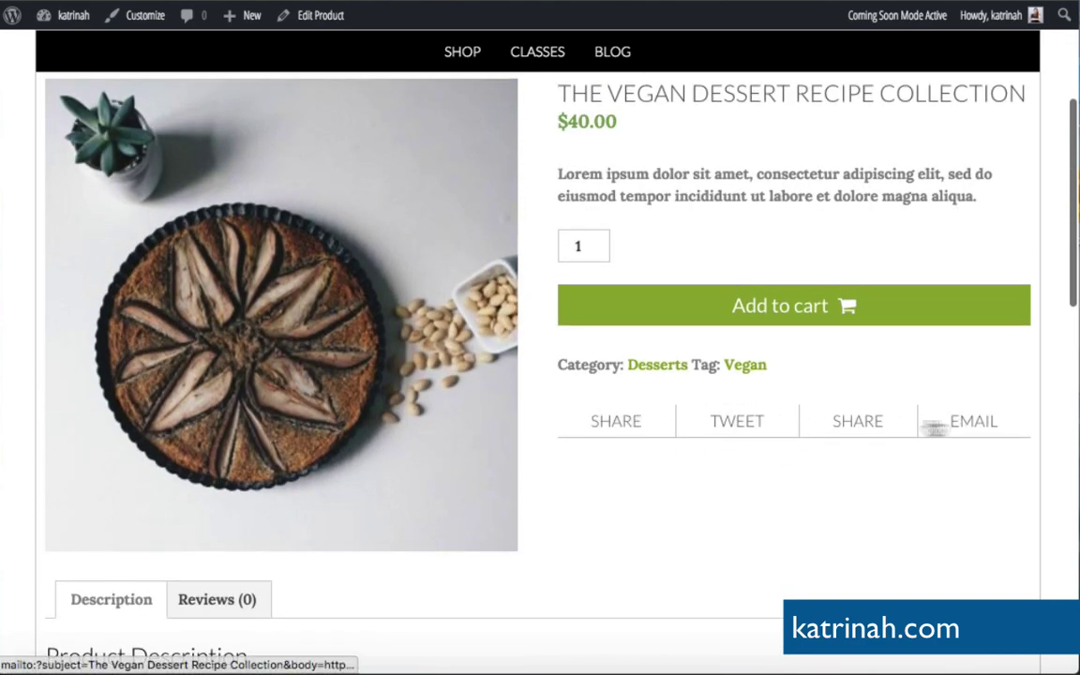
scroll(489, 451, up, 4)
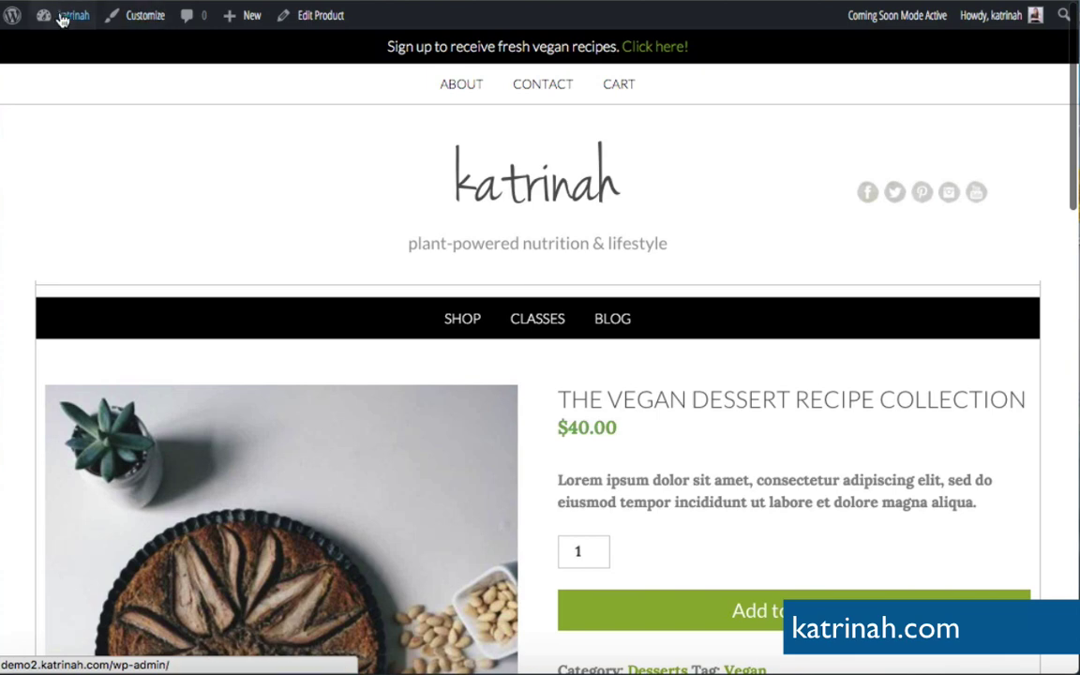
mouse_move(62, 15)
click(58, 47)
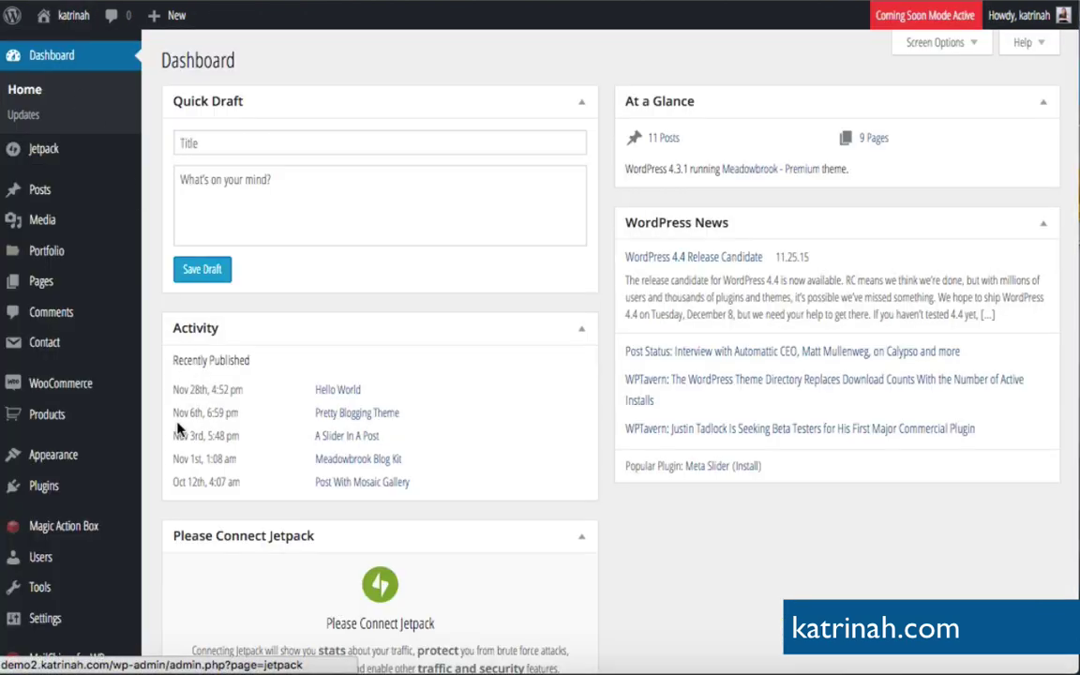
- In Appearance > Shortcodes, on the Share Buttons tab, turn off the Google share button
scroll(159, 433, down, 3)
mouse_move(35, 384)
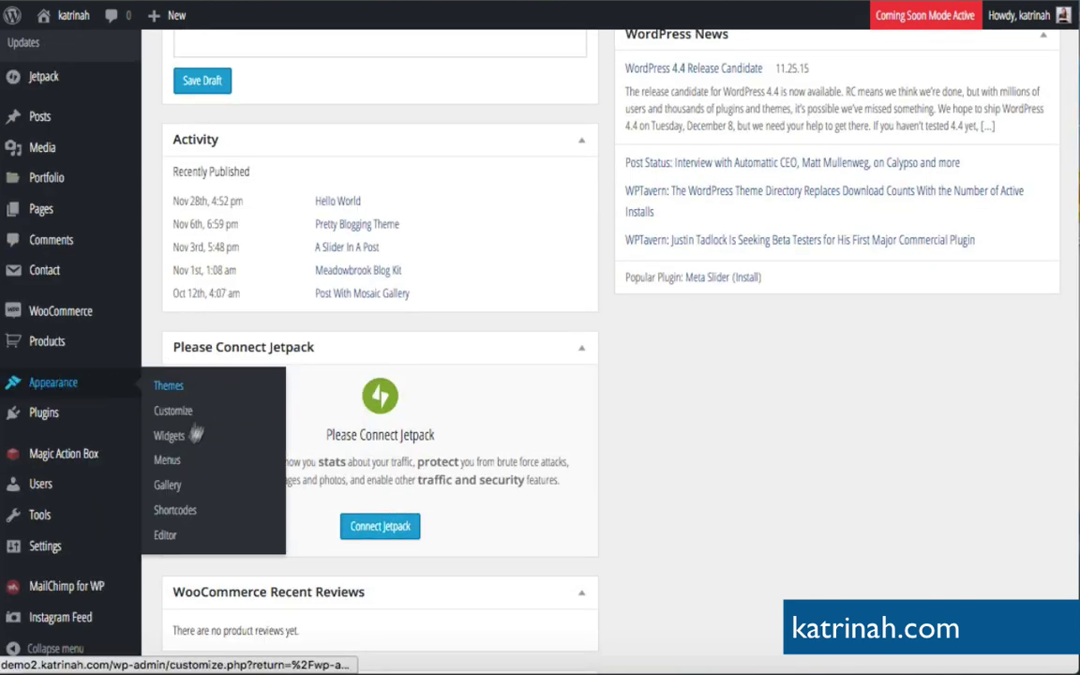
click(174, 512)
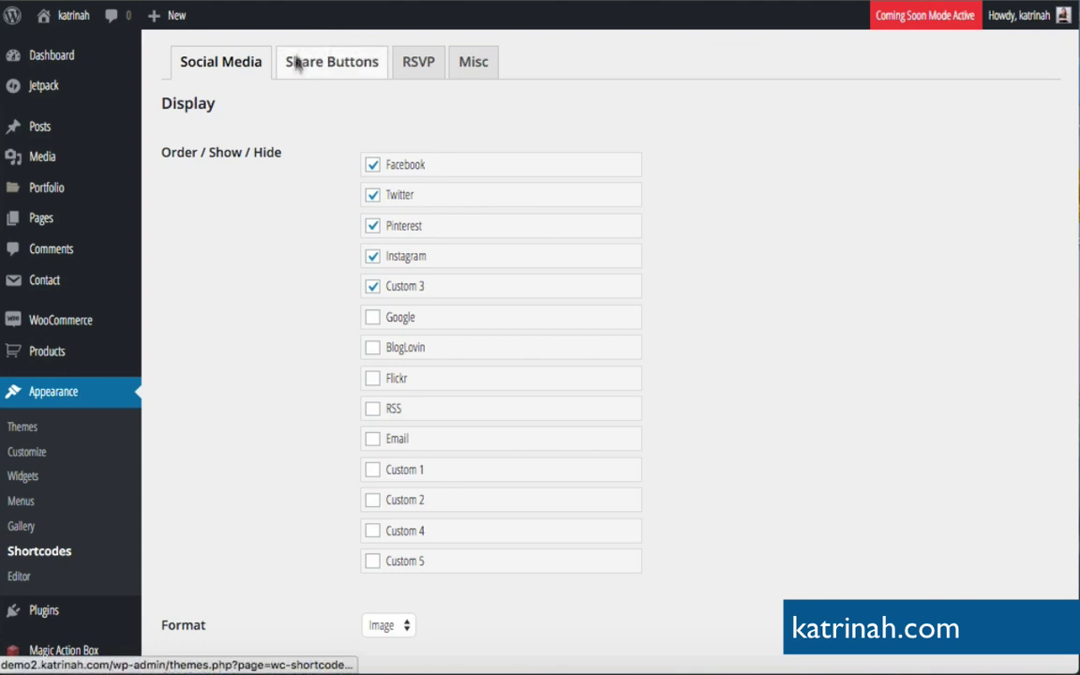
click(341, 71)
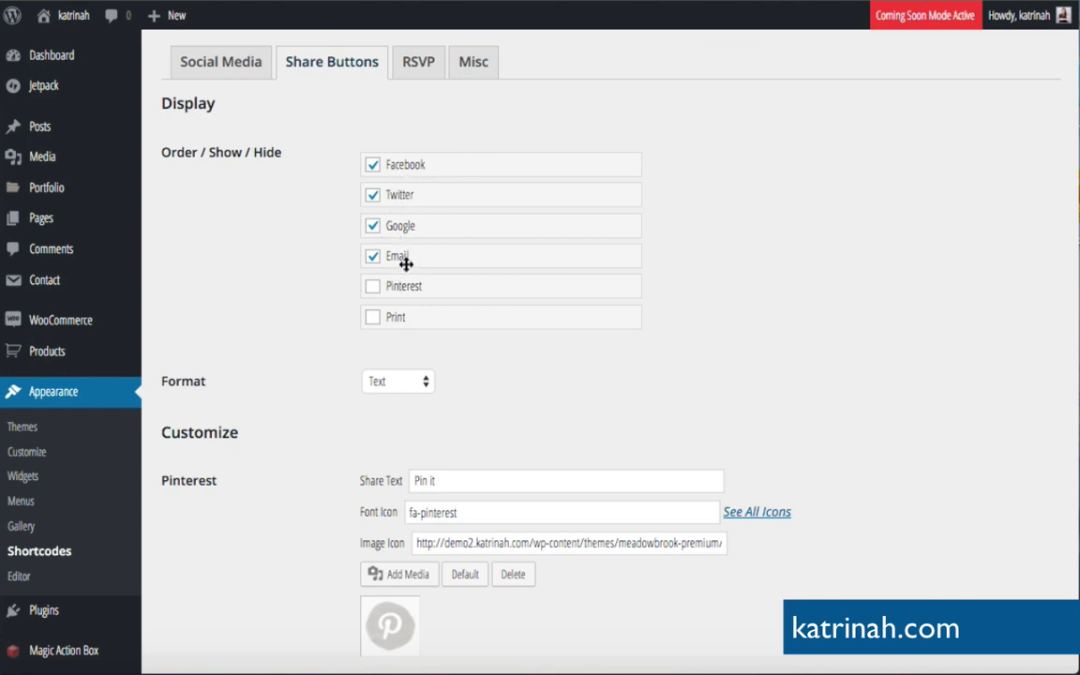
click(374, 228)
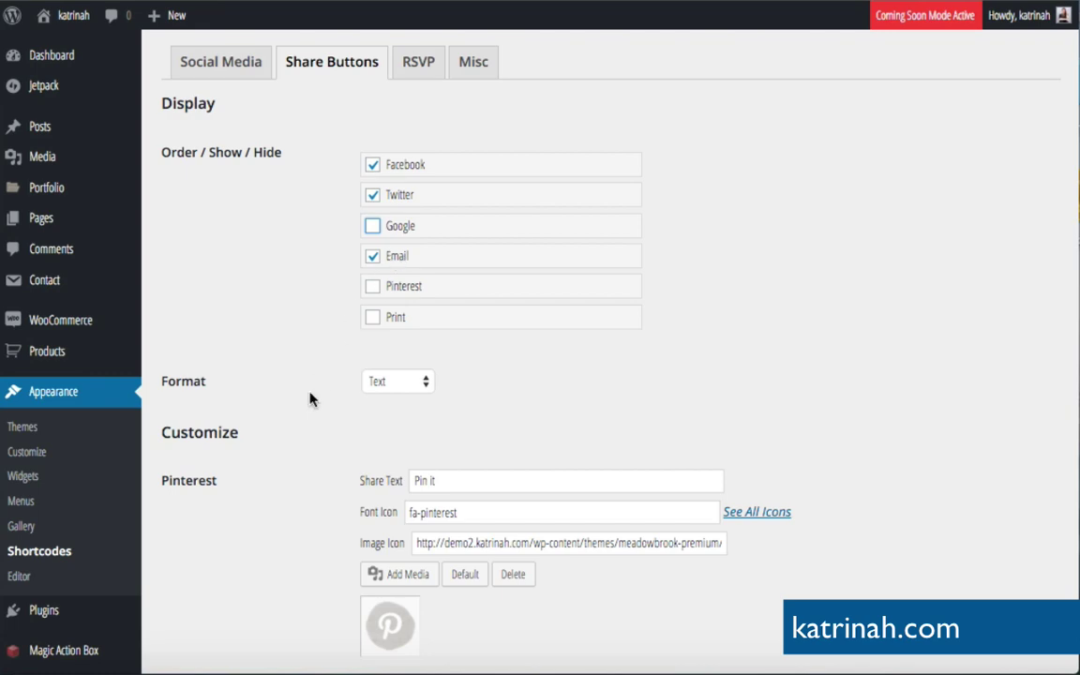
- Review the remaining Facebook, Twitter and Email share settings and save the changes
scroll(311, 398, down, 4)
scroll(311, 398, down, 6)
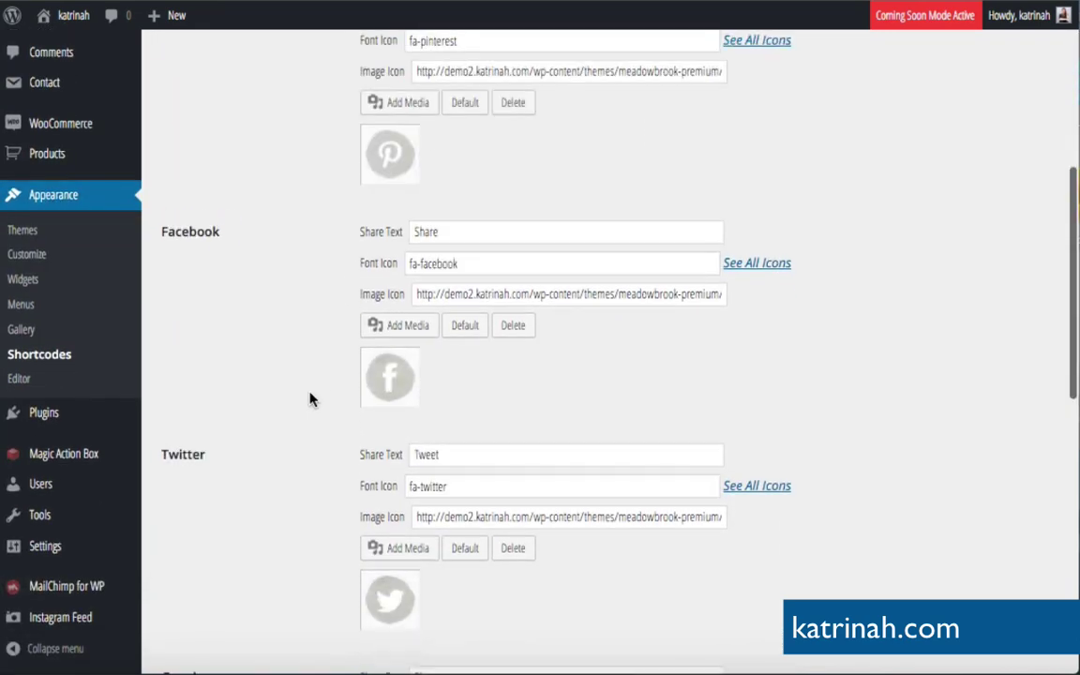
scroll(431, 235, up, 1)
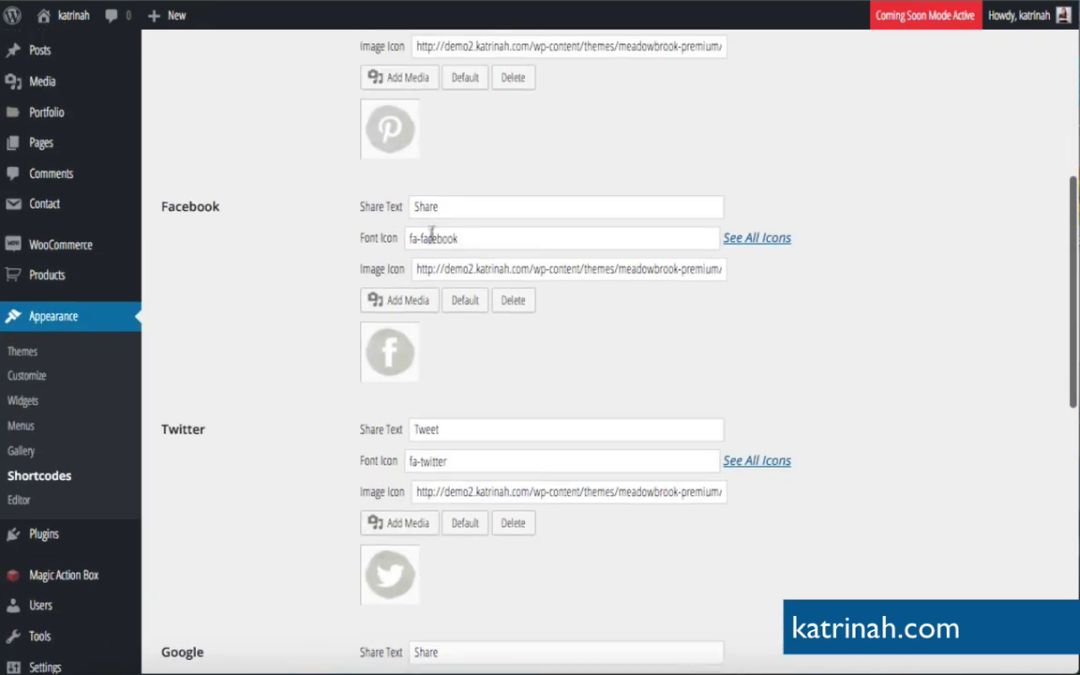
click(448, 207)
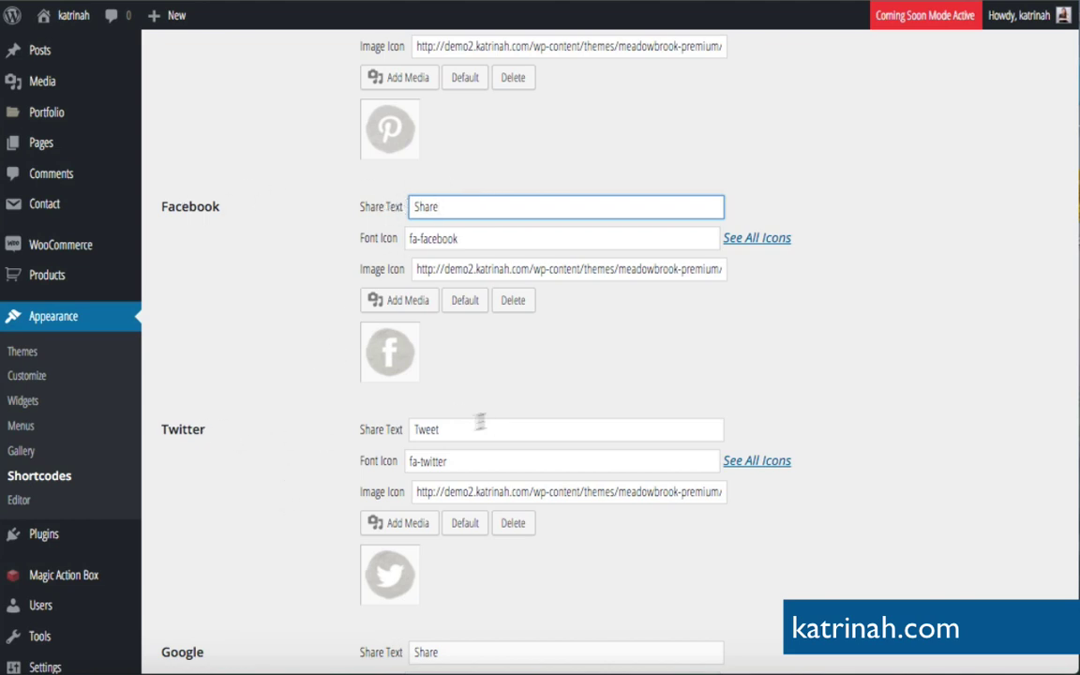
scroll(312, 460, down, 3)
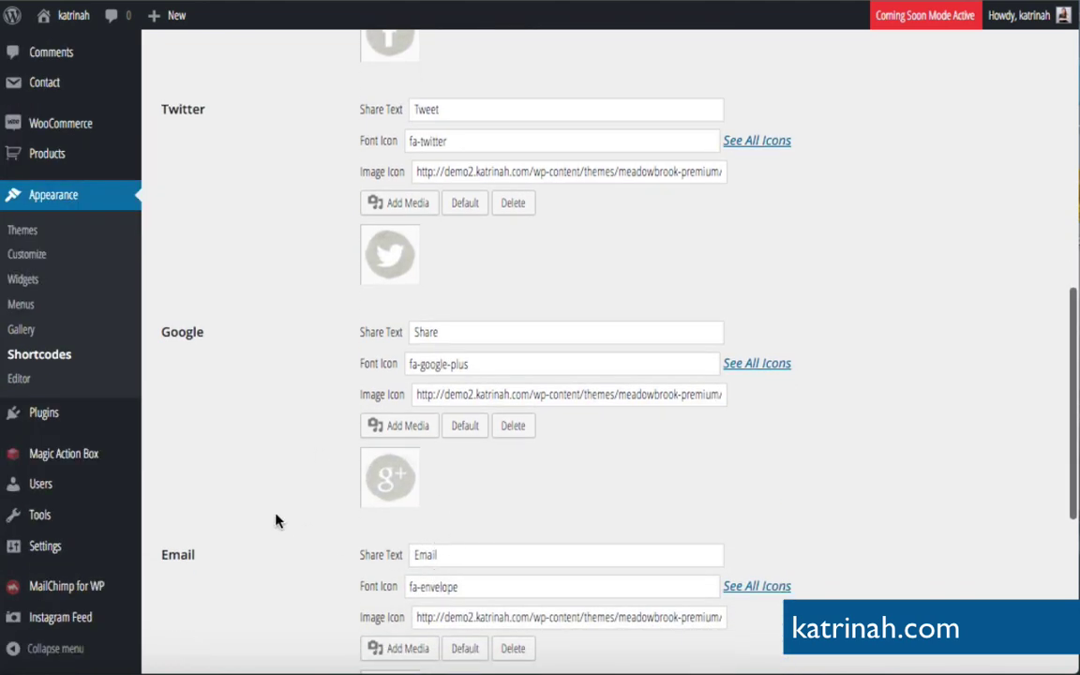
scroll(276, 520, down, 2)
scroll(275, 521, down, 3)
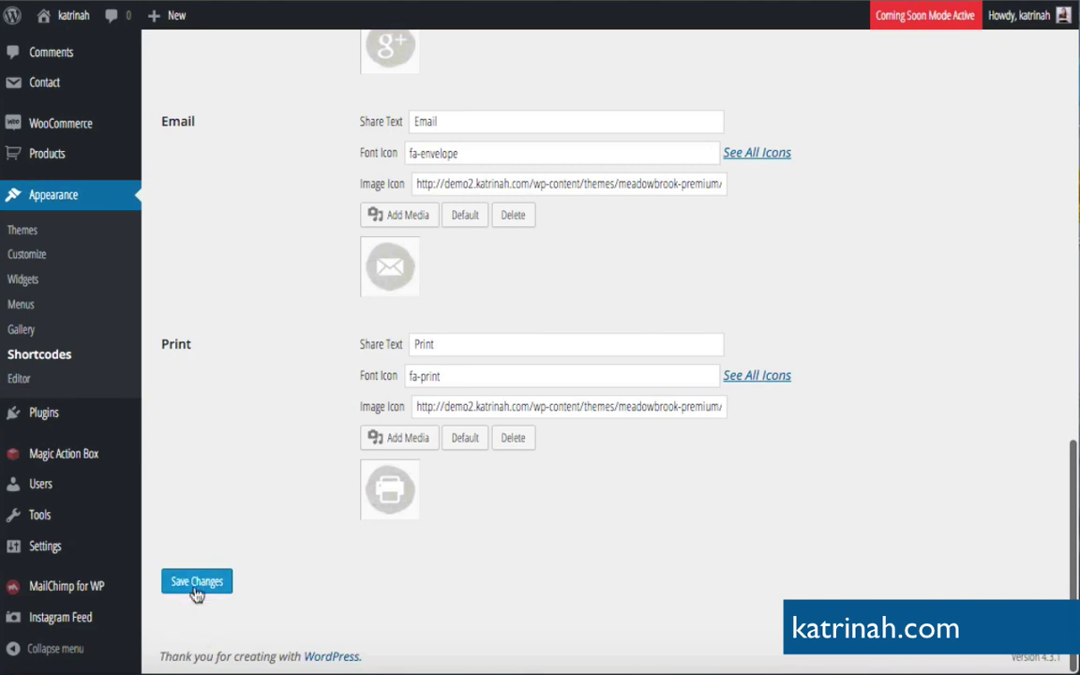
click(197, 582)
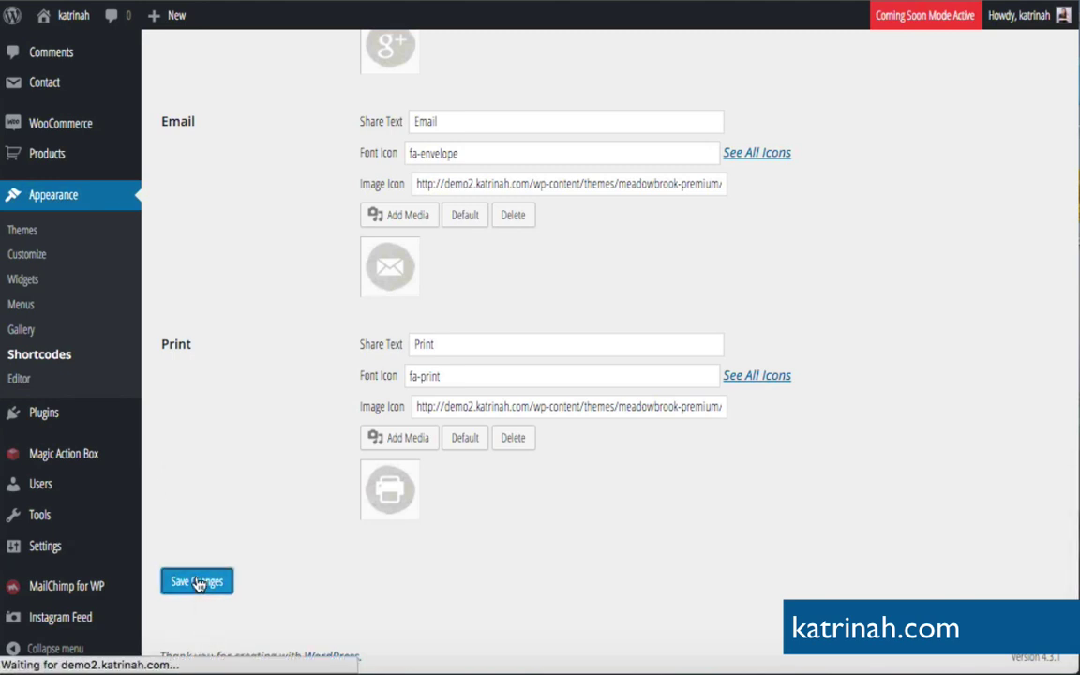
- Open The Vegan Dessert Recipe Collection from the live Featured Products and confirm only Share, Tweet and Email show
mouse_move(72, 28)
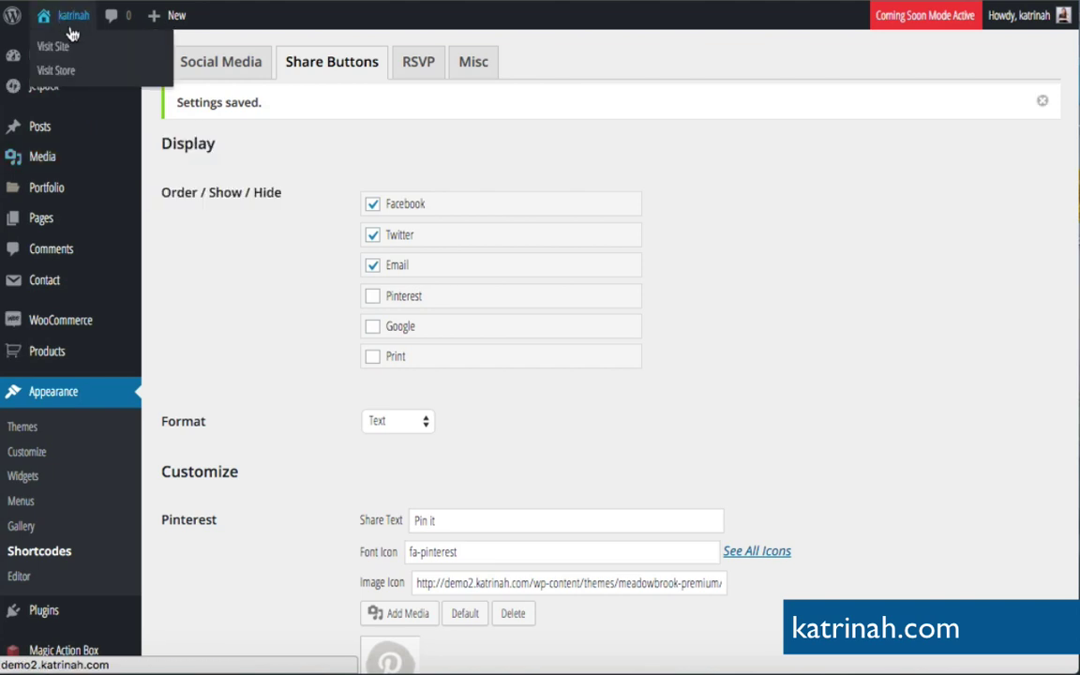
click(62, 47)
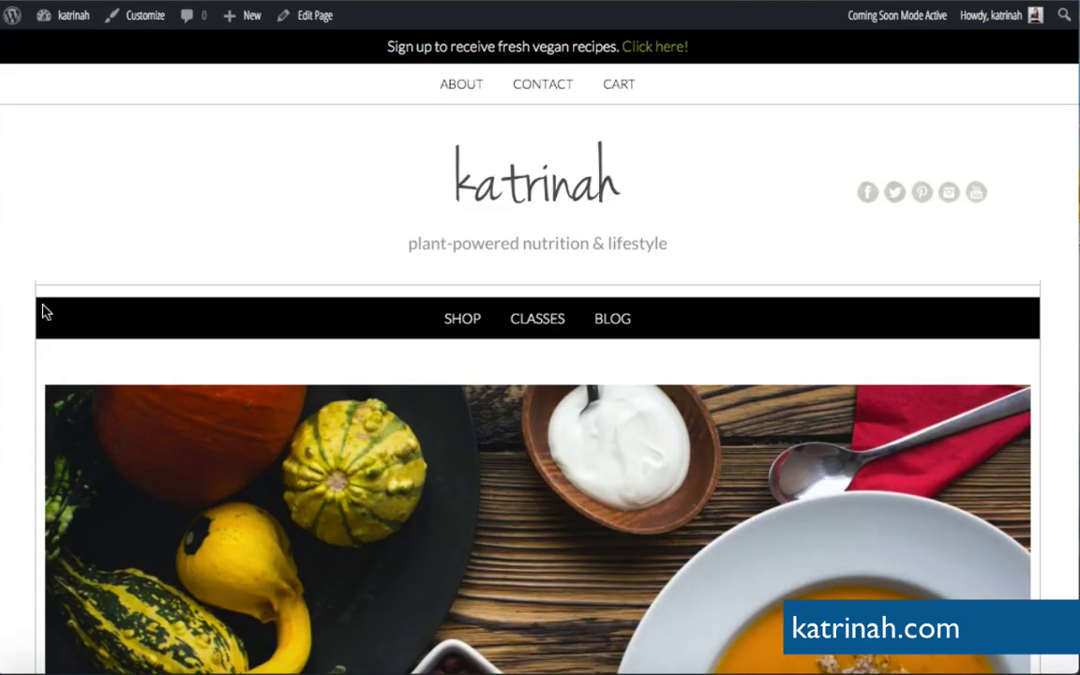
scroll(43, 309, down, 10)
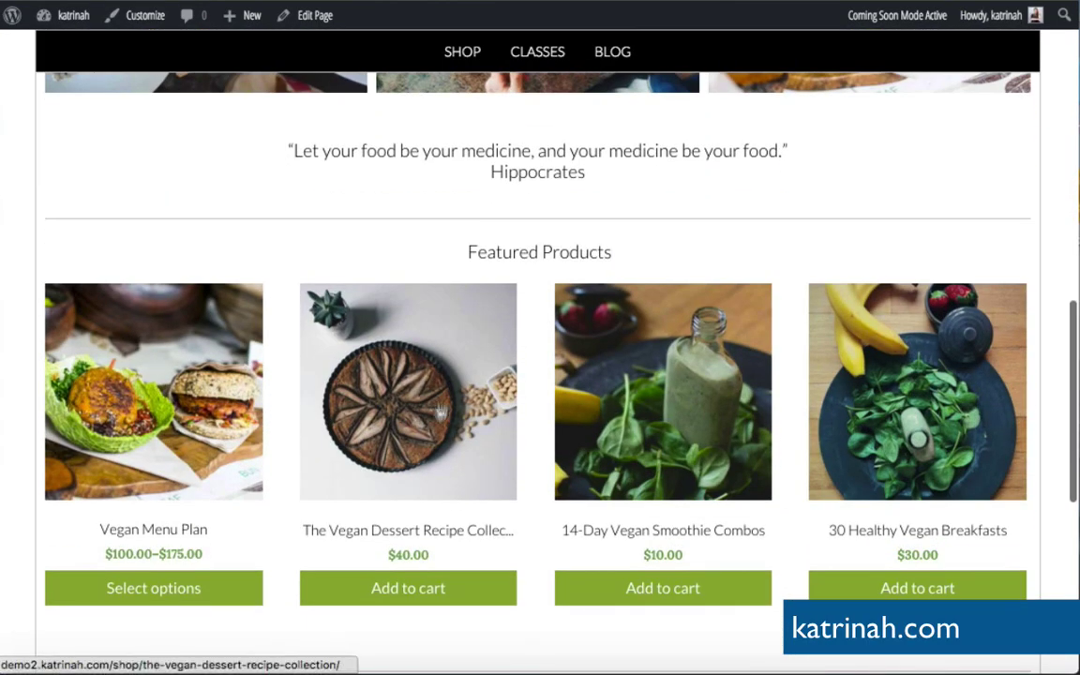
click(410, 410)
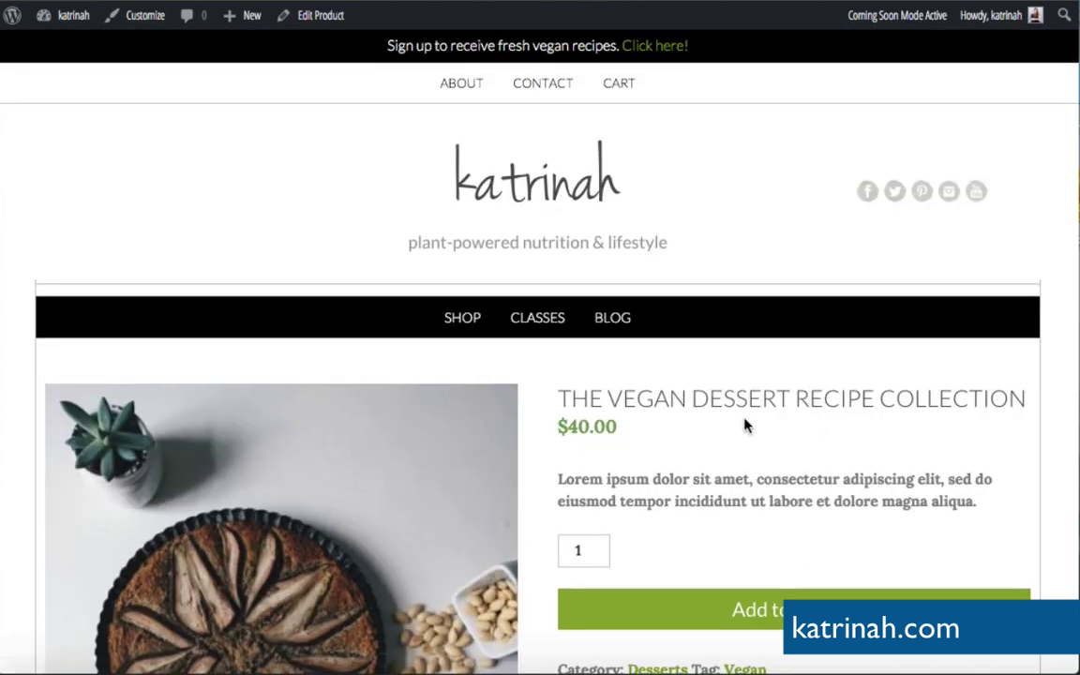
scroll(747, 425, down, 3)
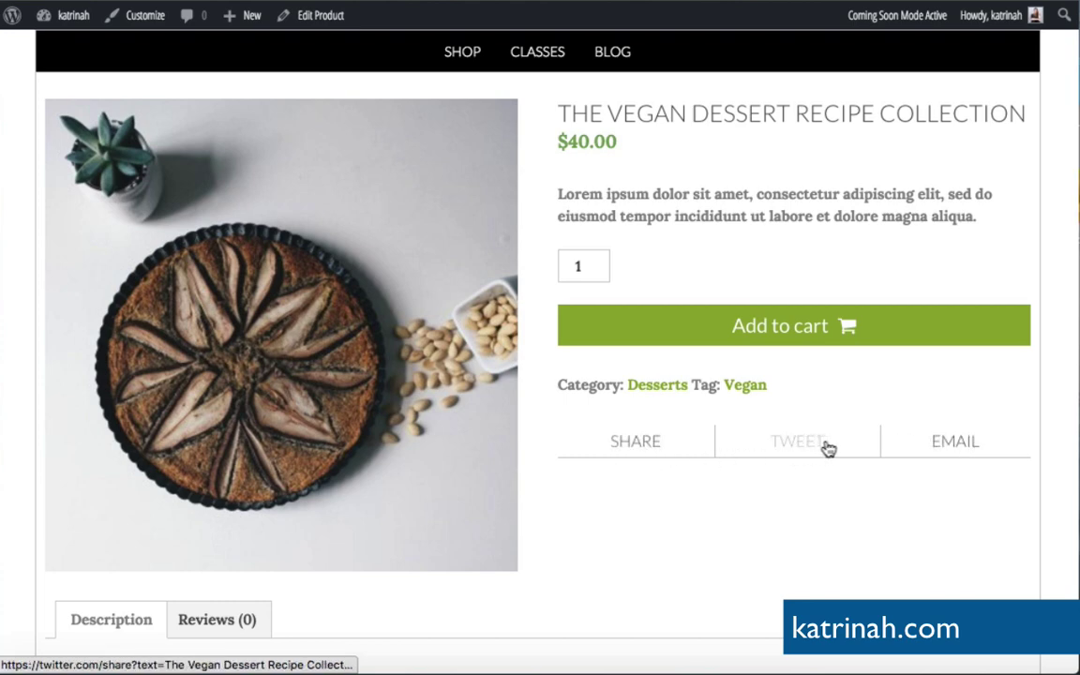
scroll(758, 545, down, 6)
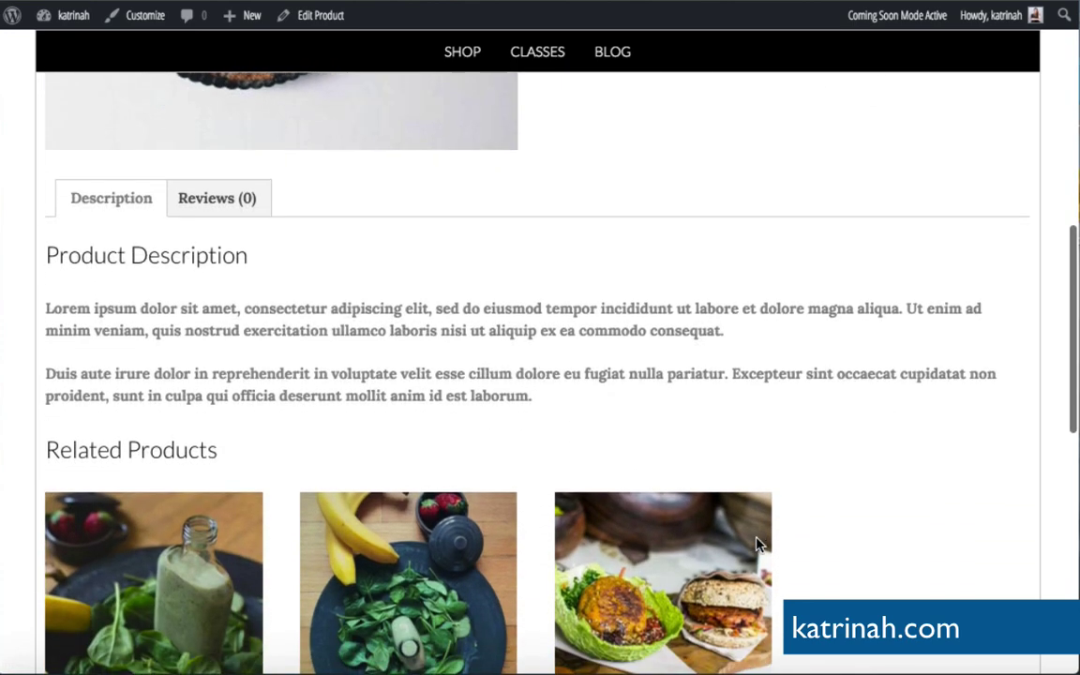
scroll(557, 434, down, 2)
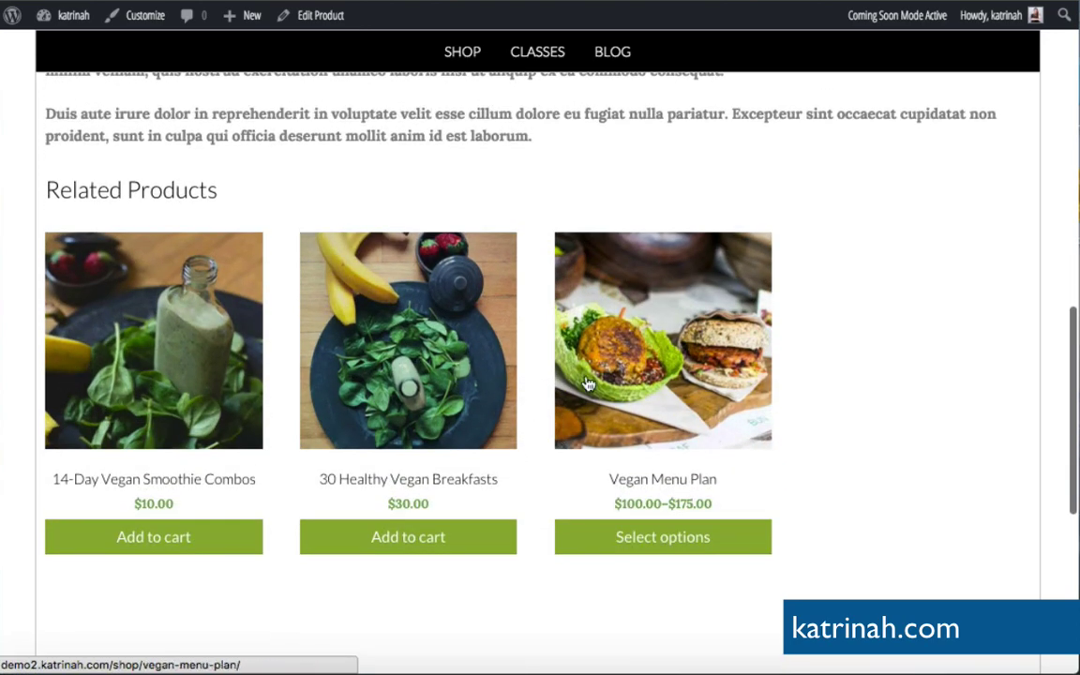
scroll(586, 383, down, 3)
scroll(587, 382, up, 1)
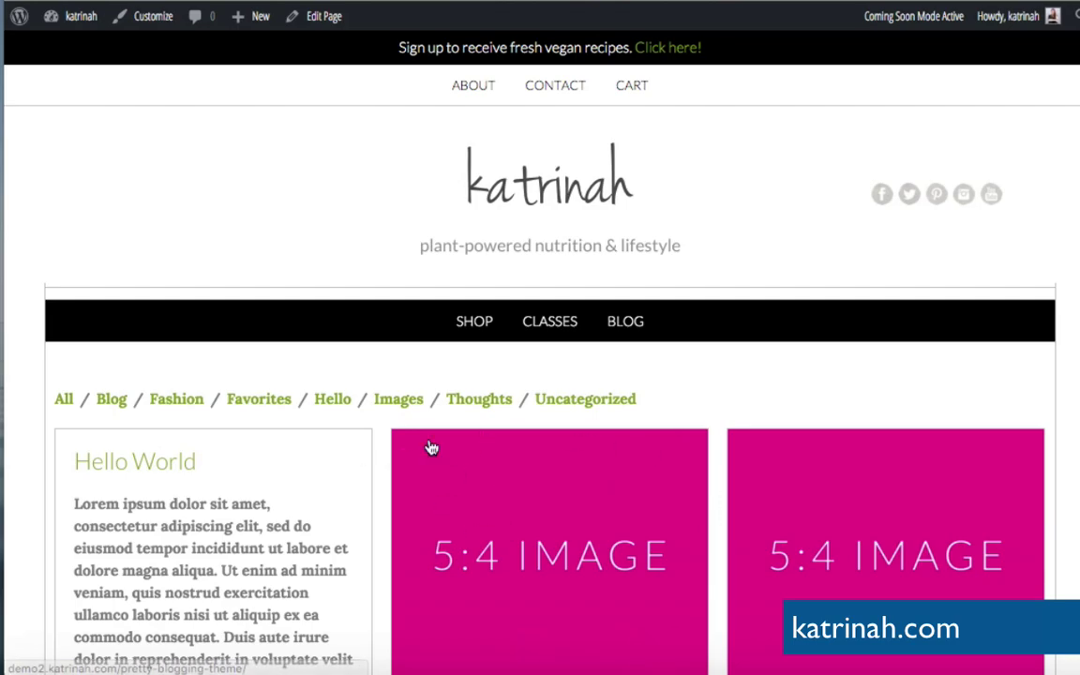
scroll(429, 447, down, 7)
scroll(429, 447, down, 9)
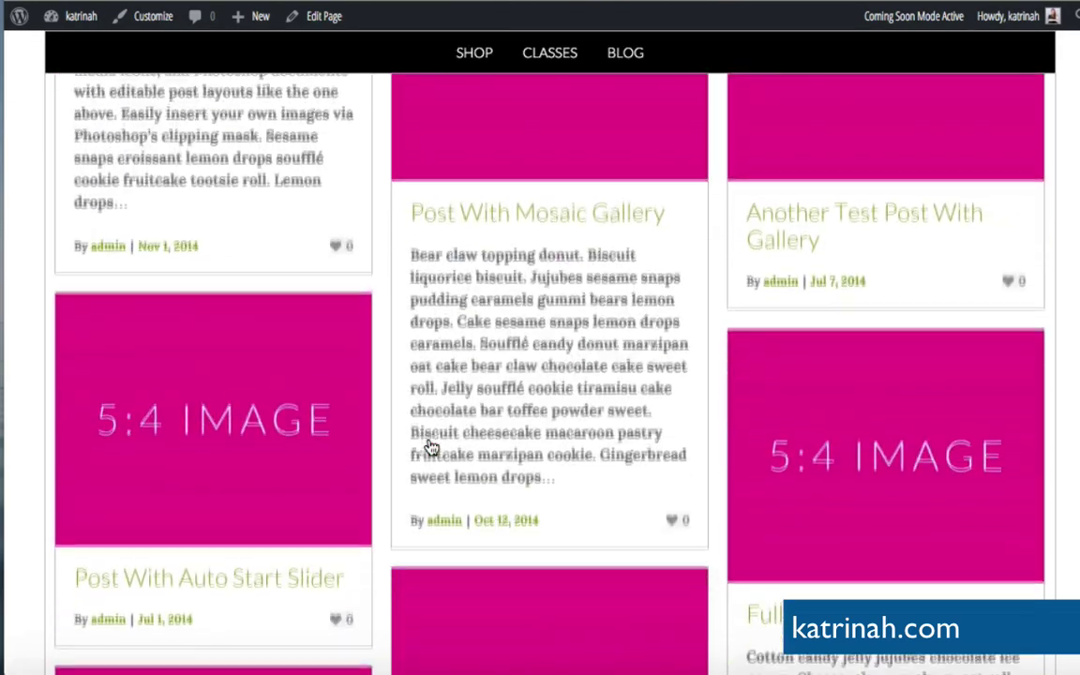
scroll(429, 447, down, 4)
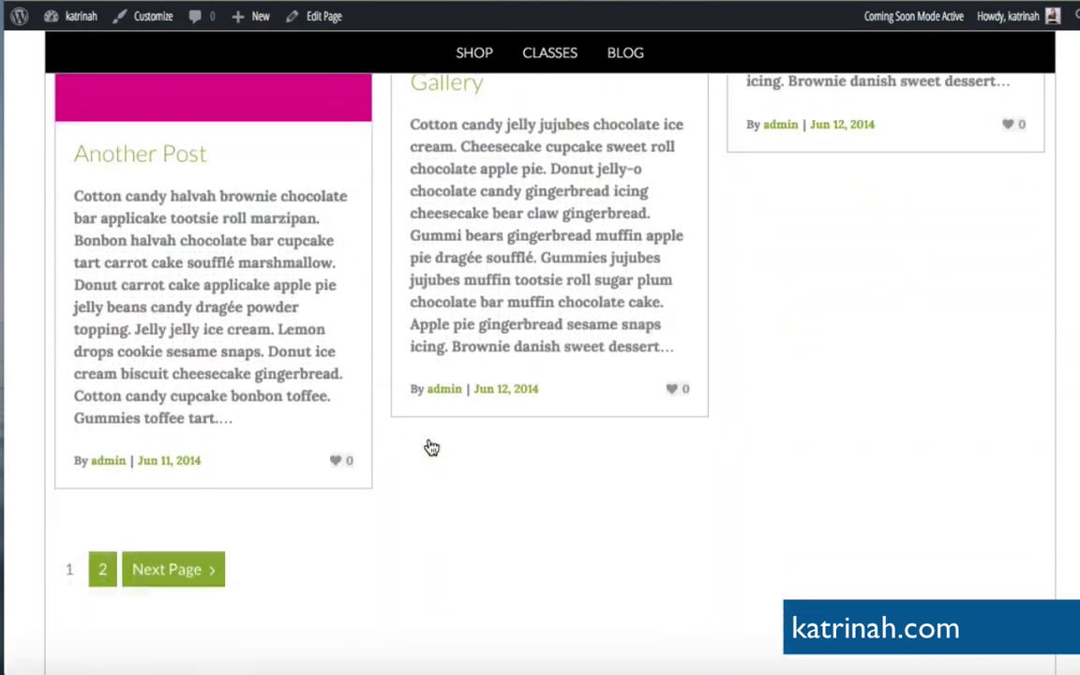
scroll(429, 447, up, 3)
scroll(426, 449, up, 2)
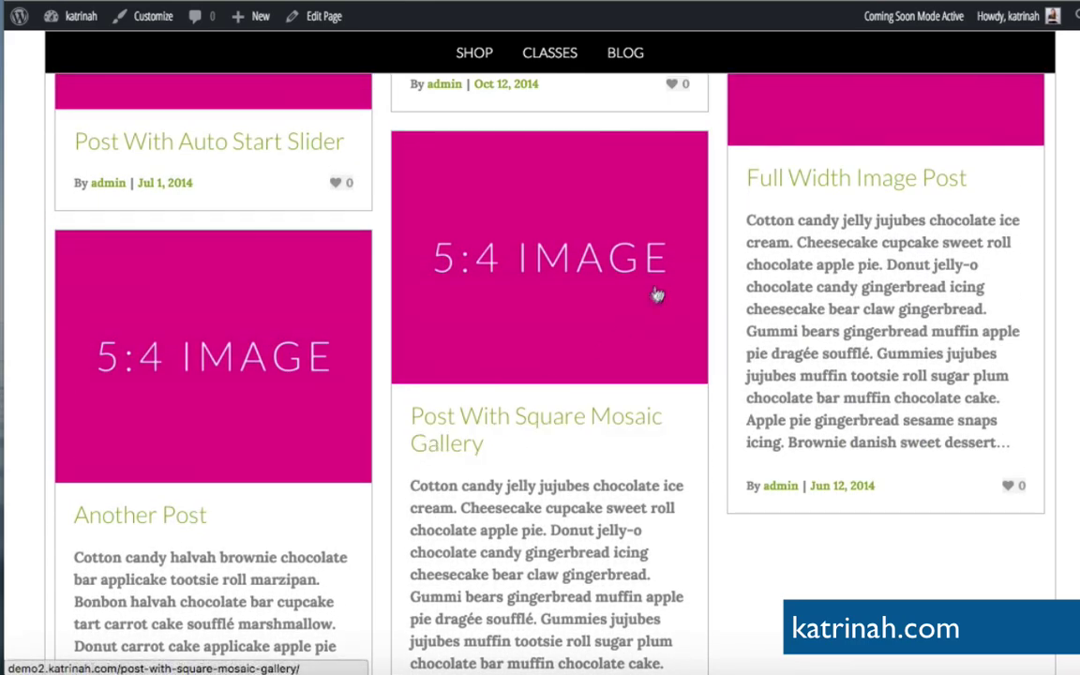
scroll(614, 302, down, 7)
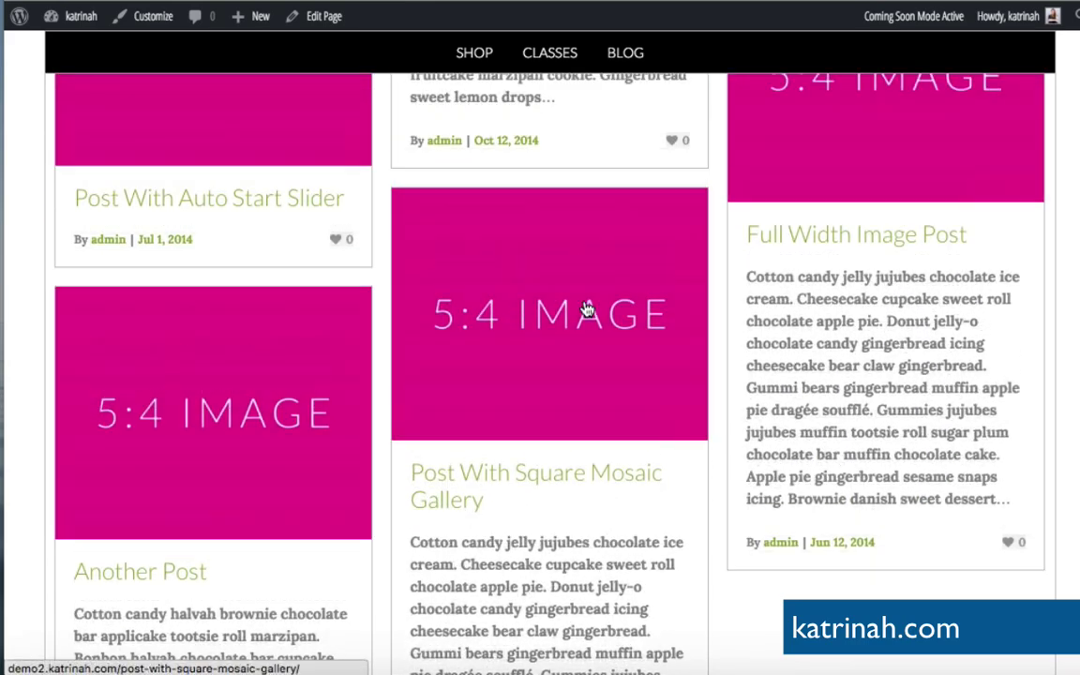
scroll(583, 309, up, 10)
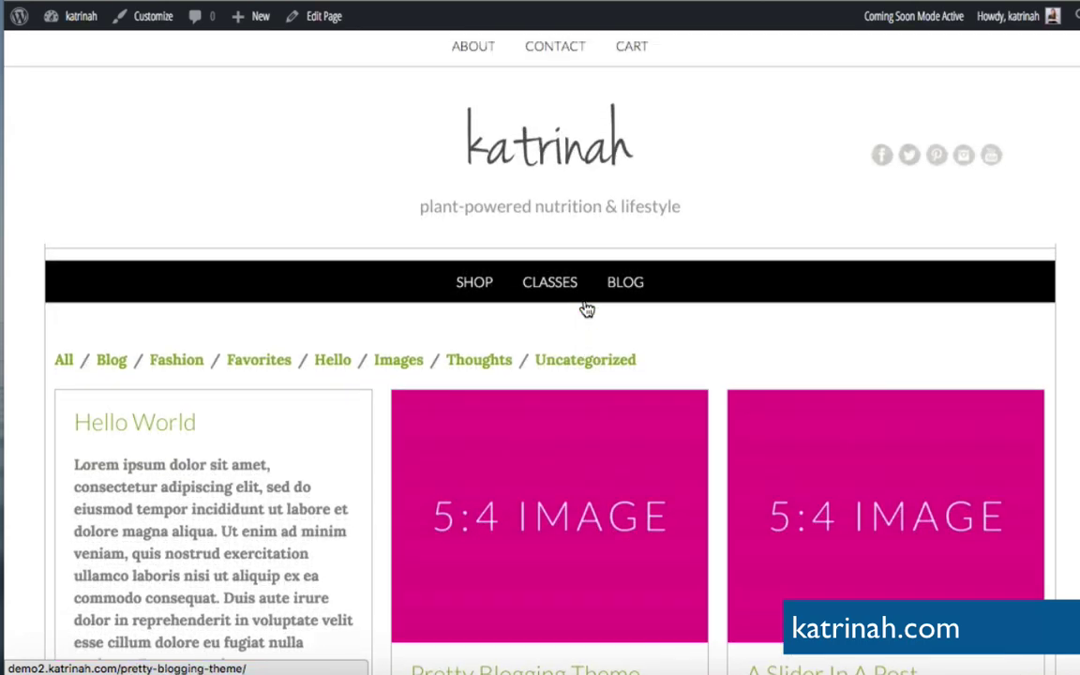
mouse_move(70, 23)
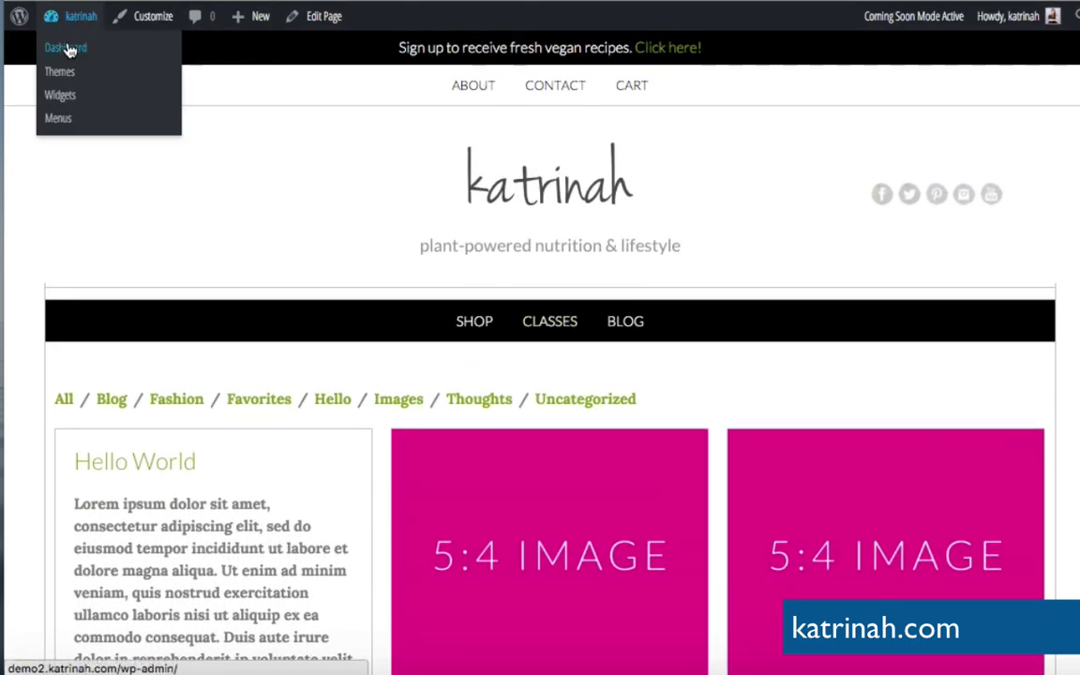
- Return to the admin, open Posts > All Posts and start an Add New post
click(66, 48)
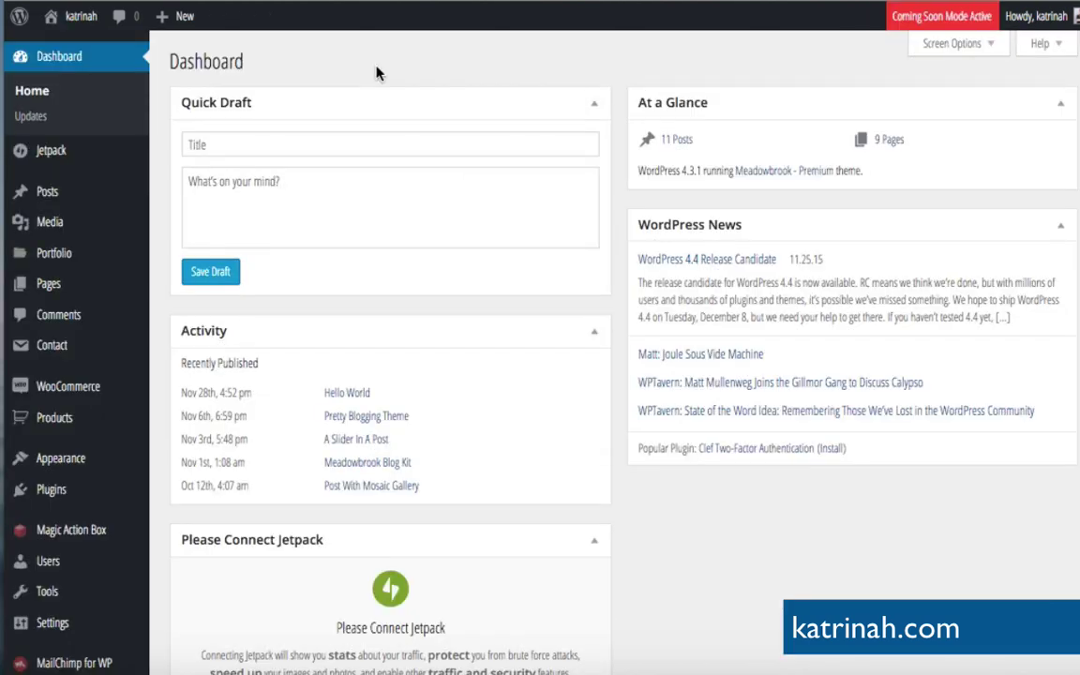
mouse_move(50, 200)
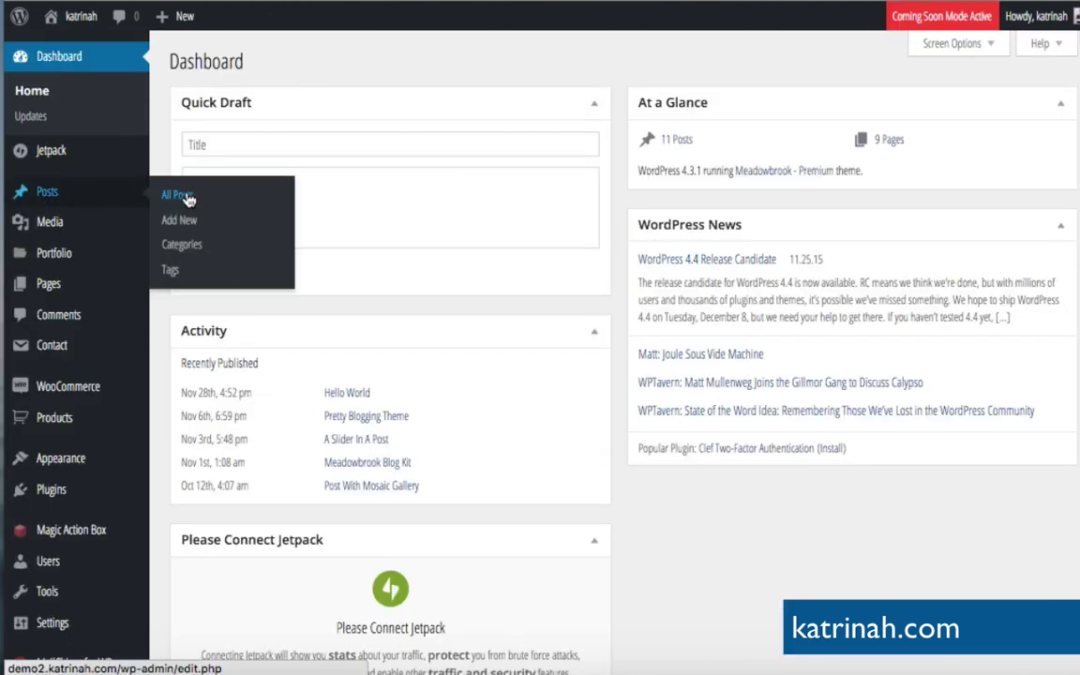
click(189, 199)
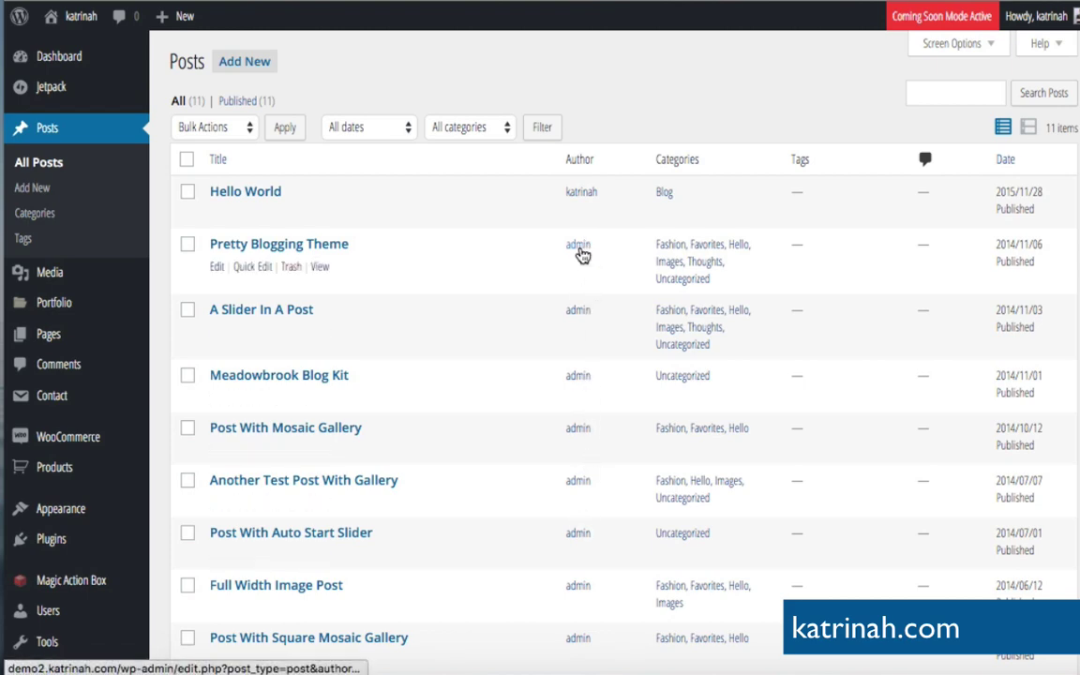
scroll(579, 415, down, 5)
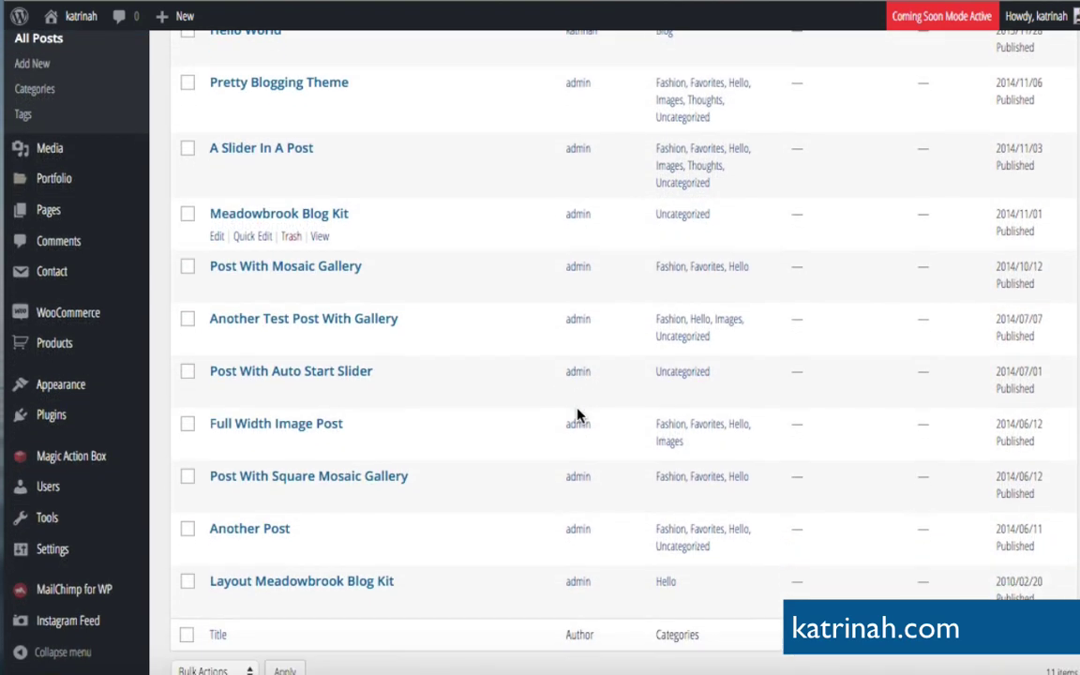
scroll(579, 415, up, 5)
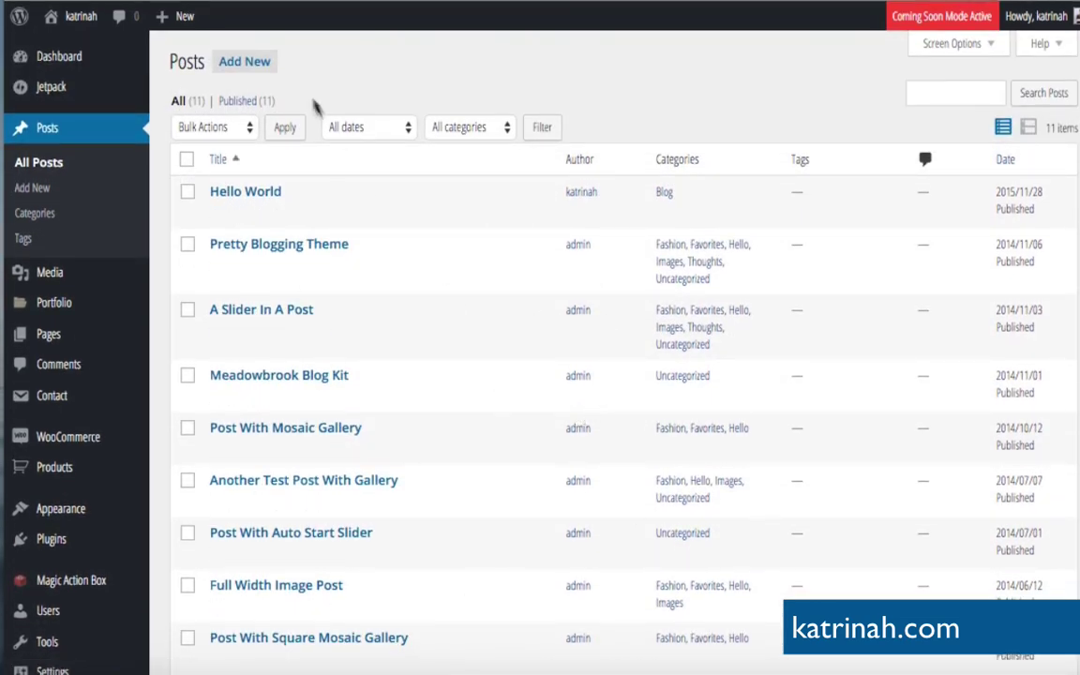
click(242, 62)
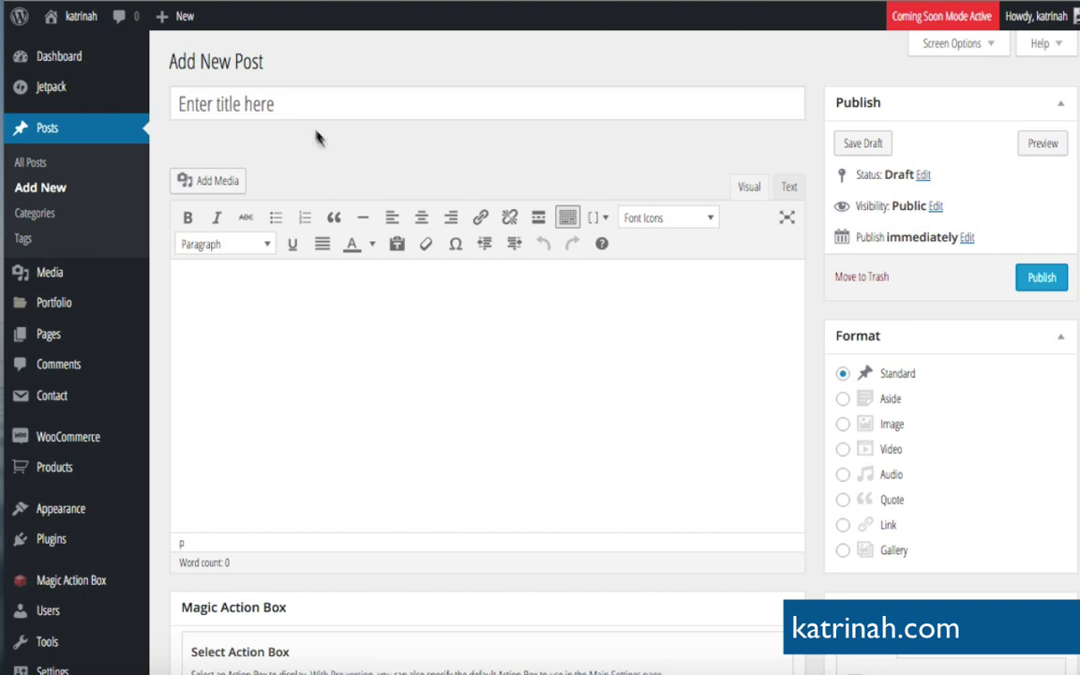
- Title the post 'Butternut Squash Soup' and paste two Lorem ipsum paragraphs as its body
click(269, 104)
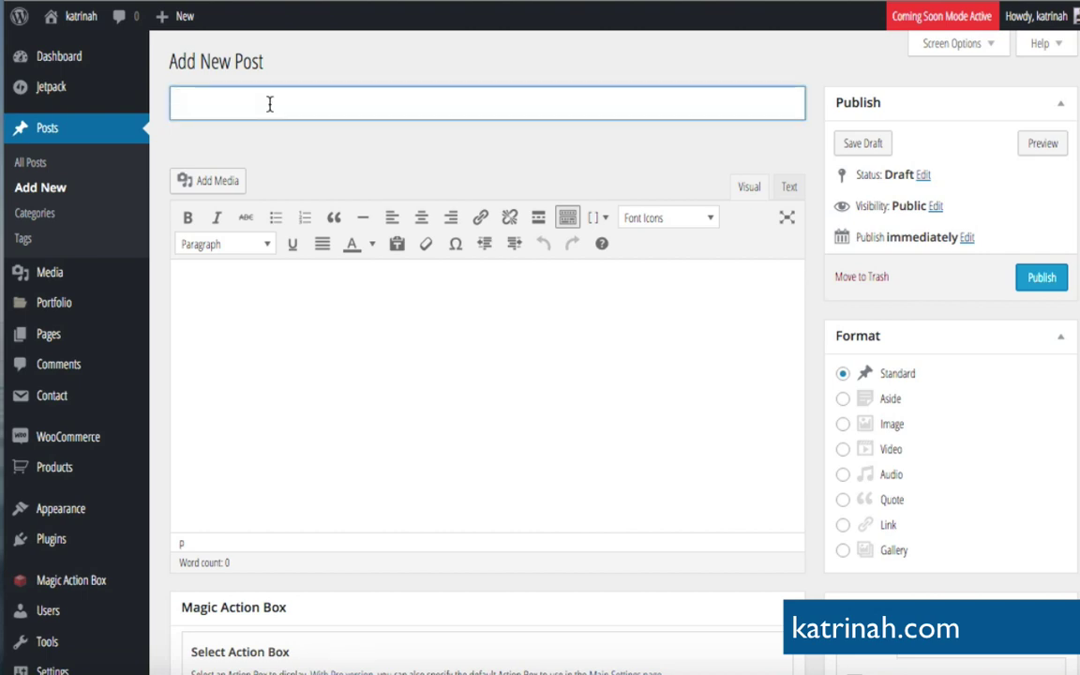
text(Butternut Squash Soup)
click(364, 166)
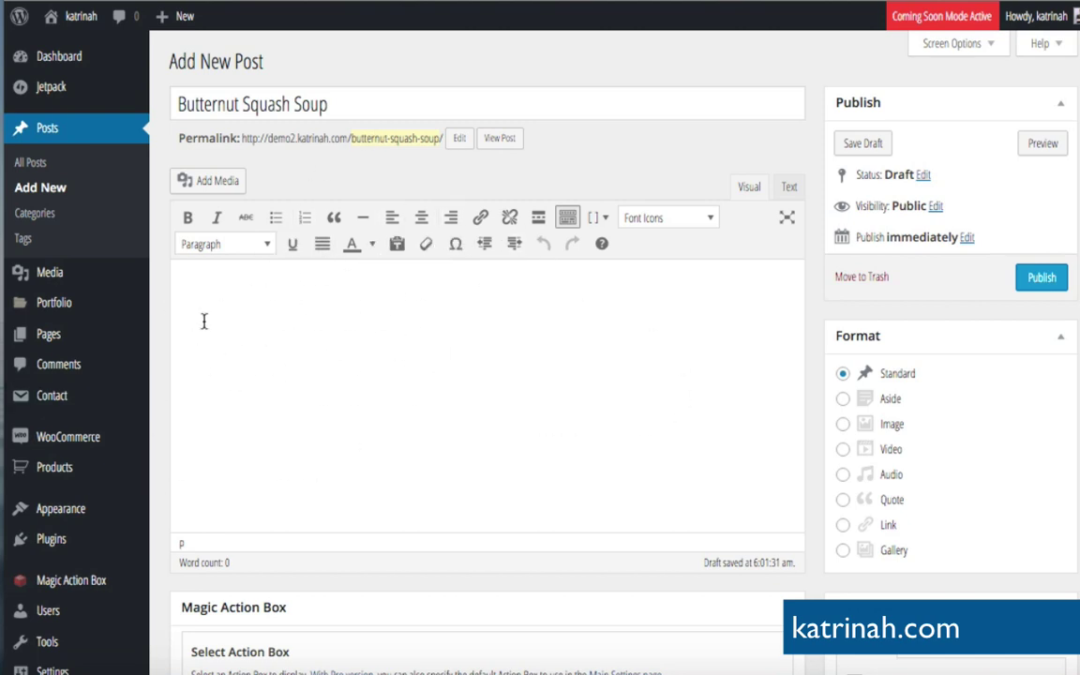
text(Lorem ipsum dolor sit amet, consectetur adipiscing elit, sed do eiusmod tempor incididunt ut labore et dolore magna aliqua. Ut enim ad minim veniam, quis nostrud exercitation ullamco laboris nisi ut aliquip ex ea commodo consequat. Duis aute irure dolor in reprehenderit in voluptate velit esse cillum dolore eu fugiat nulla pariatur. Excepteur sint occaecat cupidatat non proident, sunt in culpa qui officia deserunt mollit anim id est laborum.\n\nLorem ipsum dolor sit amet, consectetur adipiscing elit, sed do eiusmod tempor incididunt ut labore et dolore magna aliqua. Ut enim ad minim veniam, quis nostrud exercitation ullamco laboris nisi ut aliquip ex ea commodo consequat. Duis aute irure dolor in reprehenderit in voluptate velit esse cillum dolore eu fugiat nulla pariatur. Excepteur sint occaecat cupidatat non proident, sunt in culpa qui officia deserunt mollit anim id est laborum.)
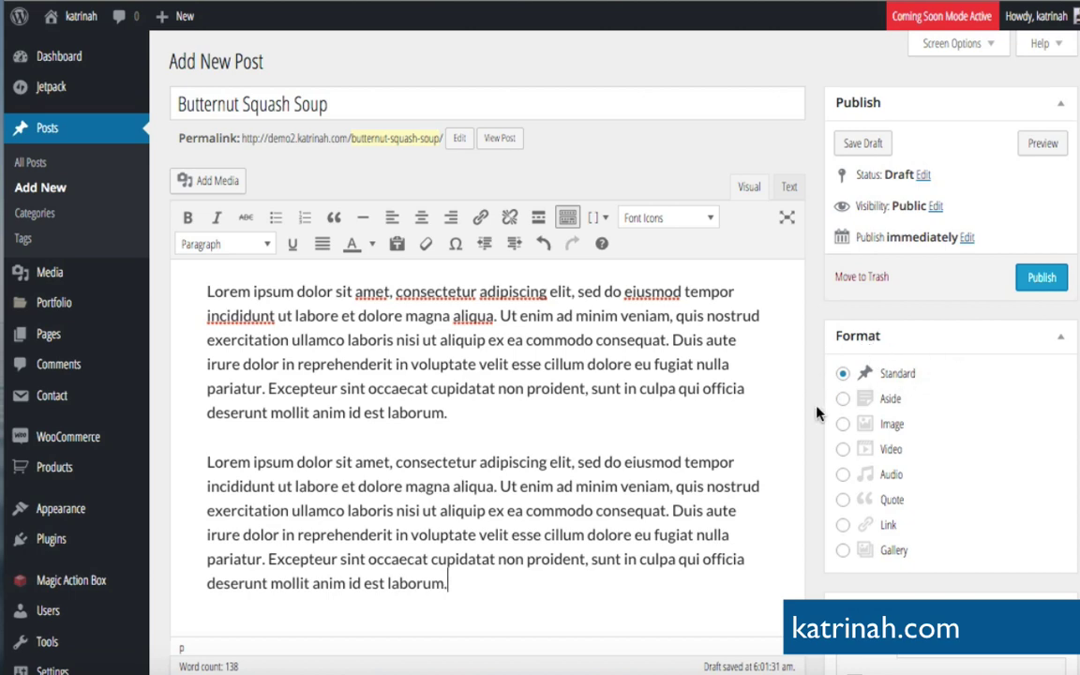
scroll(817, 412, down, 3)
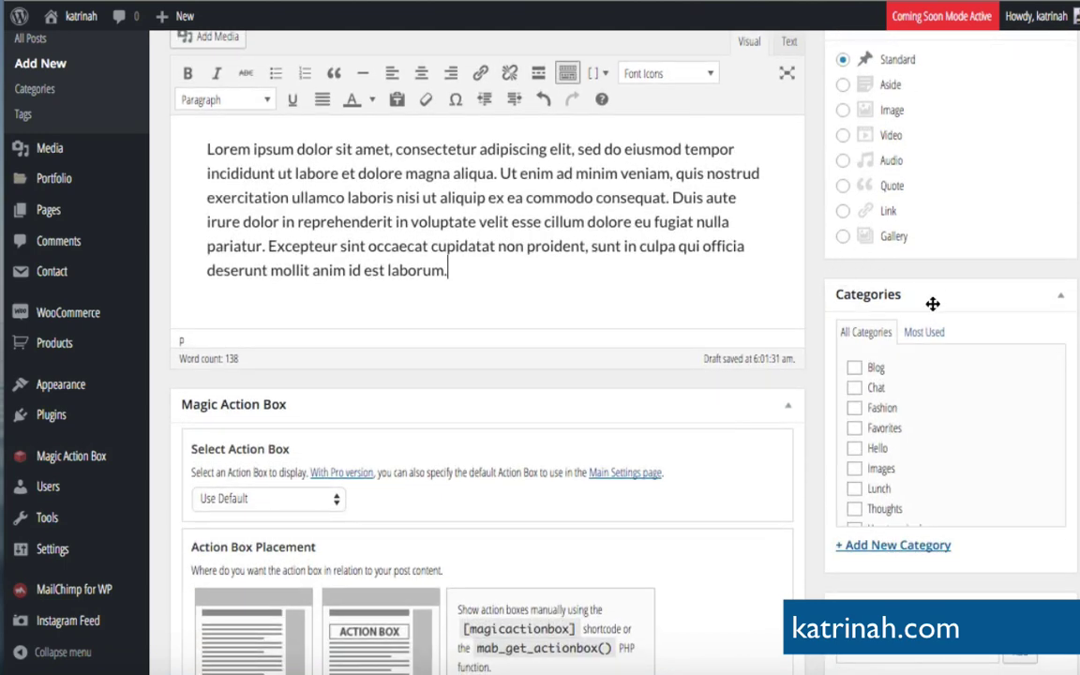
- Create and assign a new Dinner category and add the tag Soup to the post
click(891, 545)
text(Dinner)
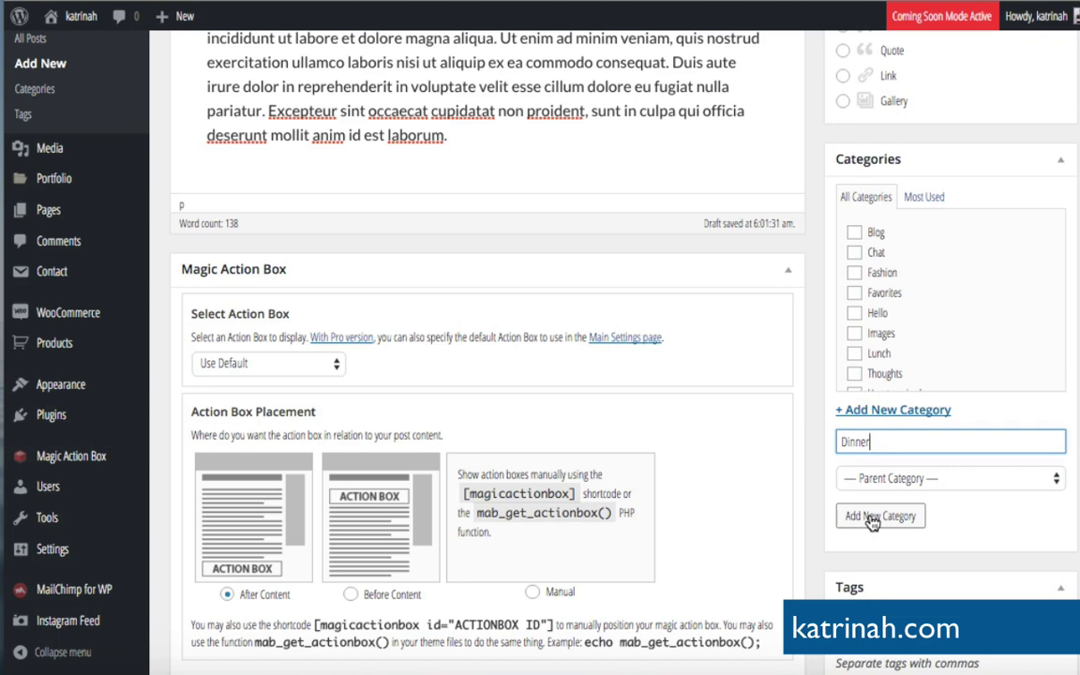
click(872, 519)
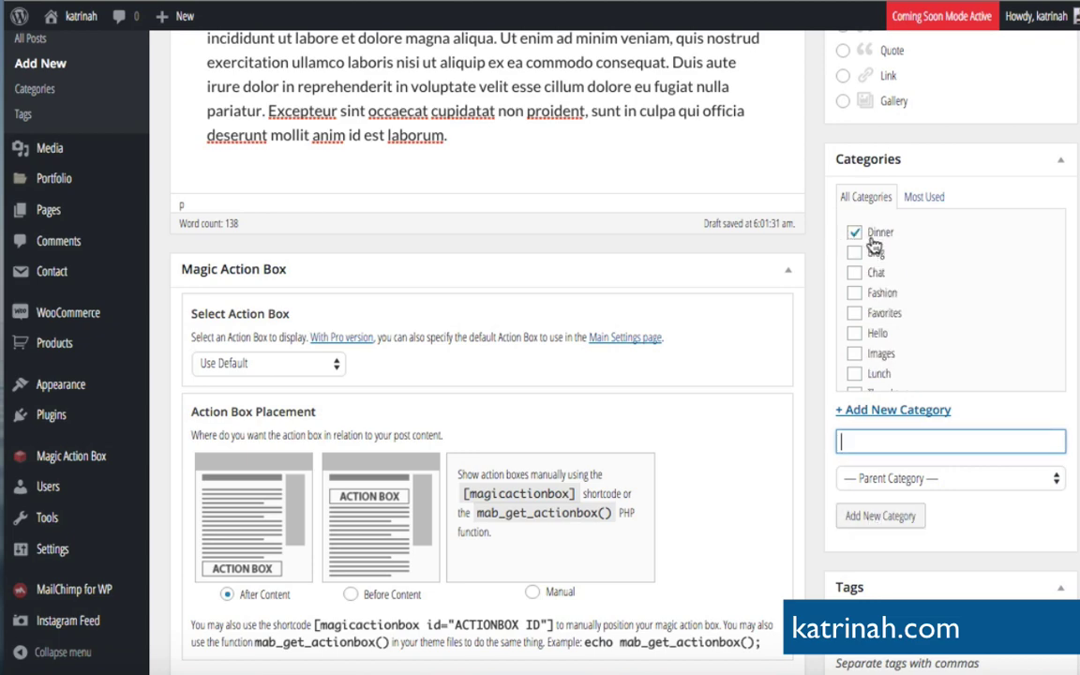
scroll(808, 354, down, 4)
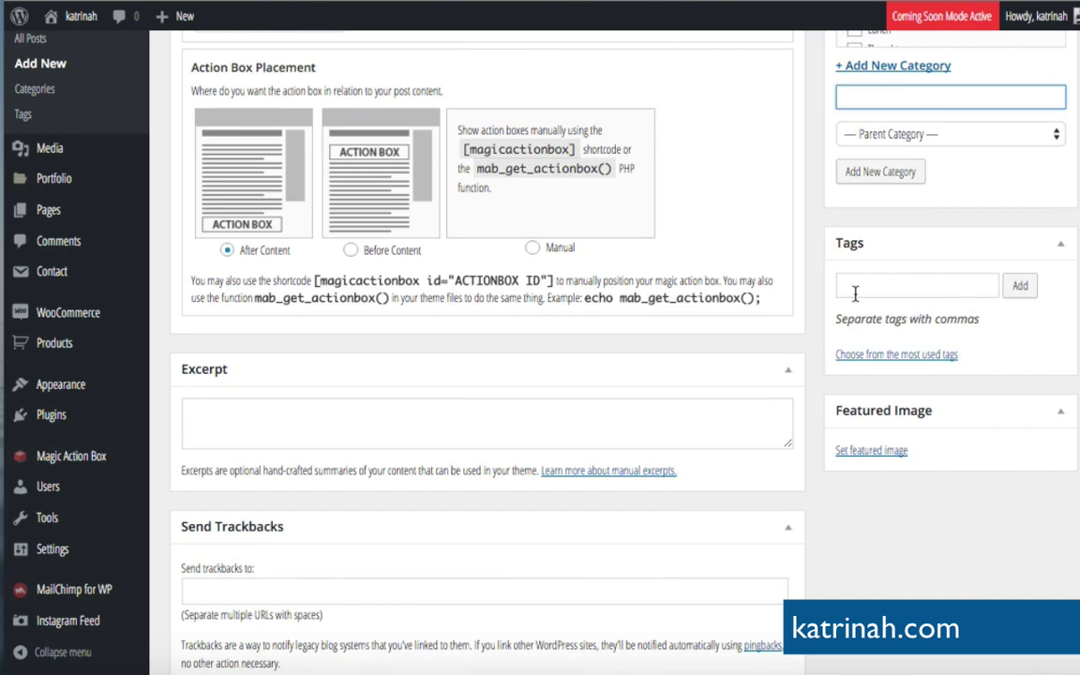
click(856, 286)
text(Soup)
key(Return)
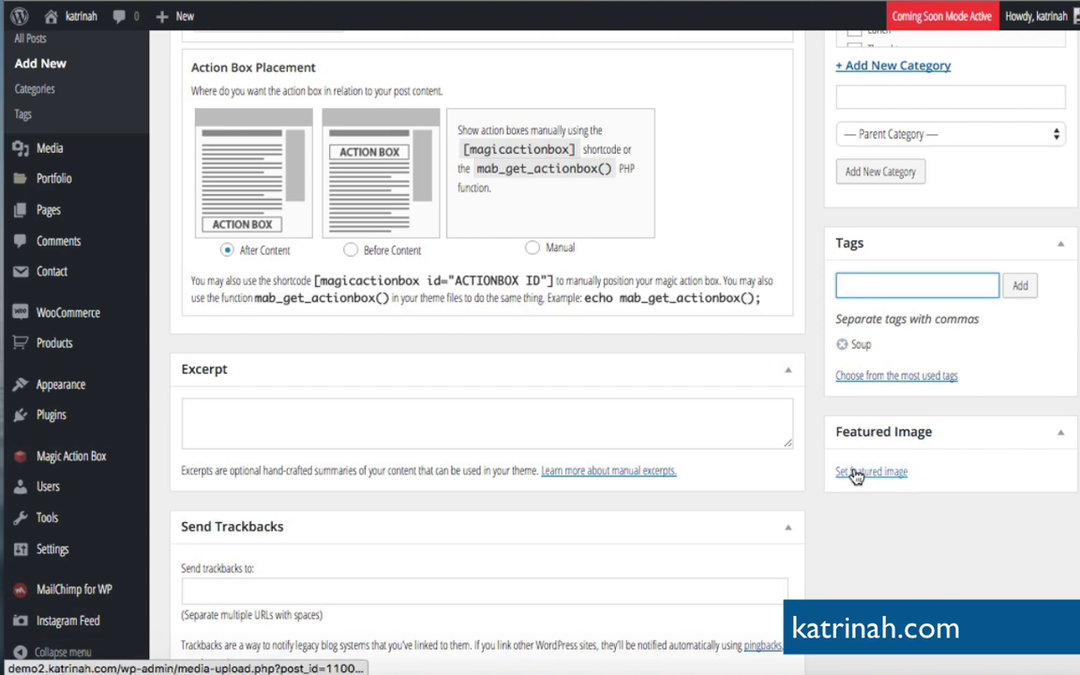
- Upload soup.jpg as the featured image, pasting a description into its Title and Alt Text
click(871, 474)
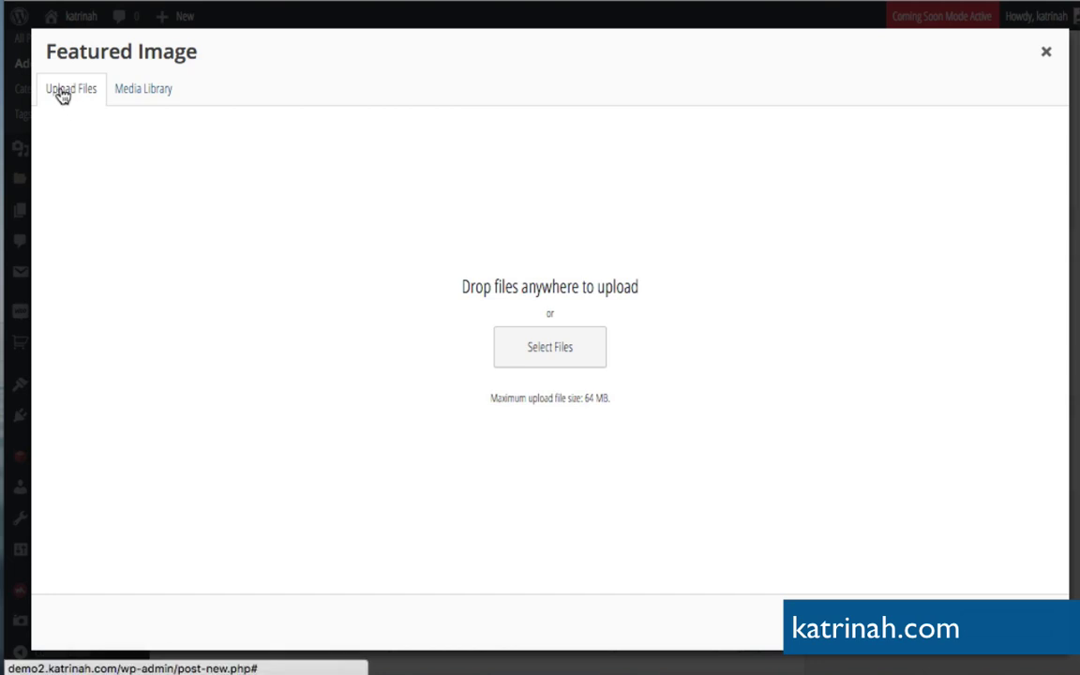
click(543, 347)
click(452, 107)
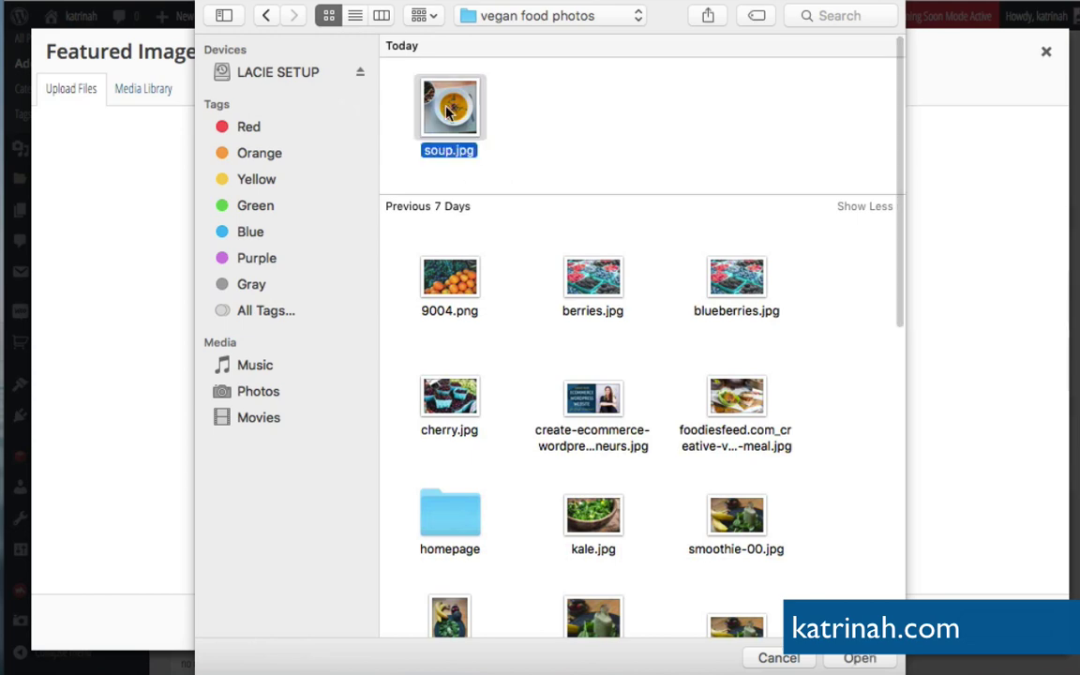
click(860, 658)
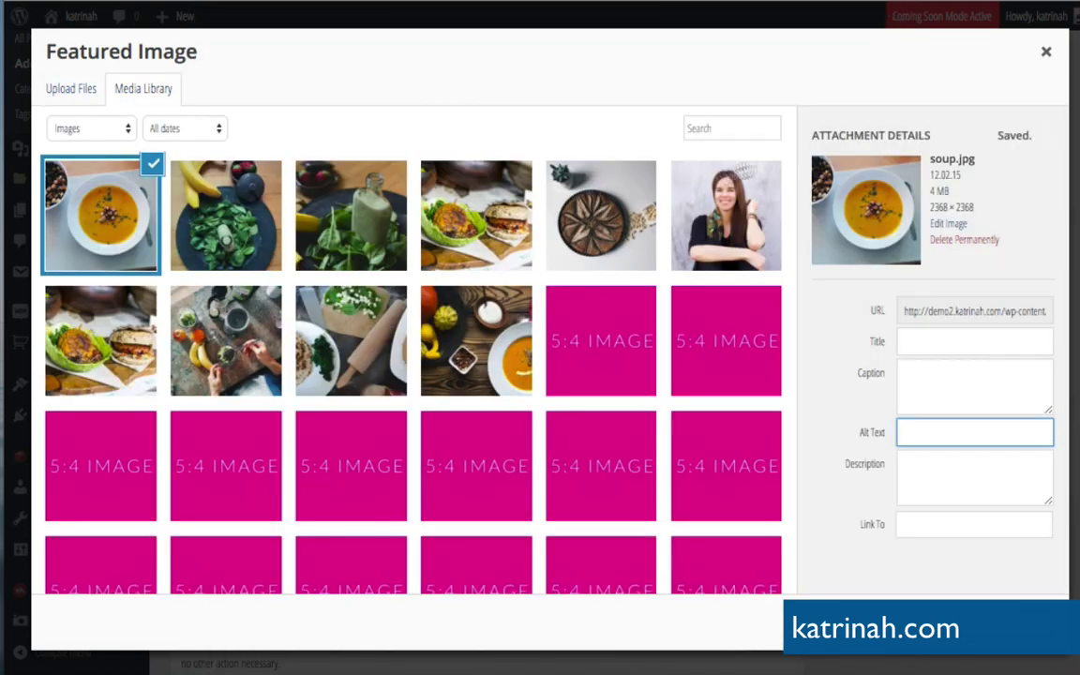
click(911, 341)
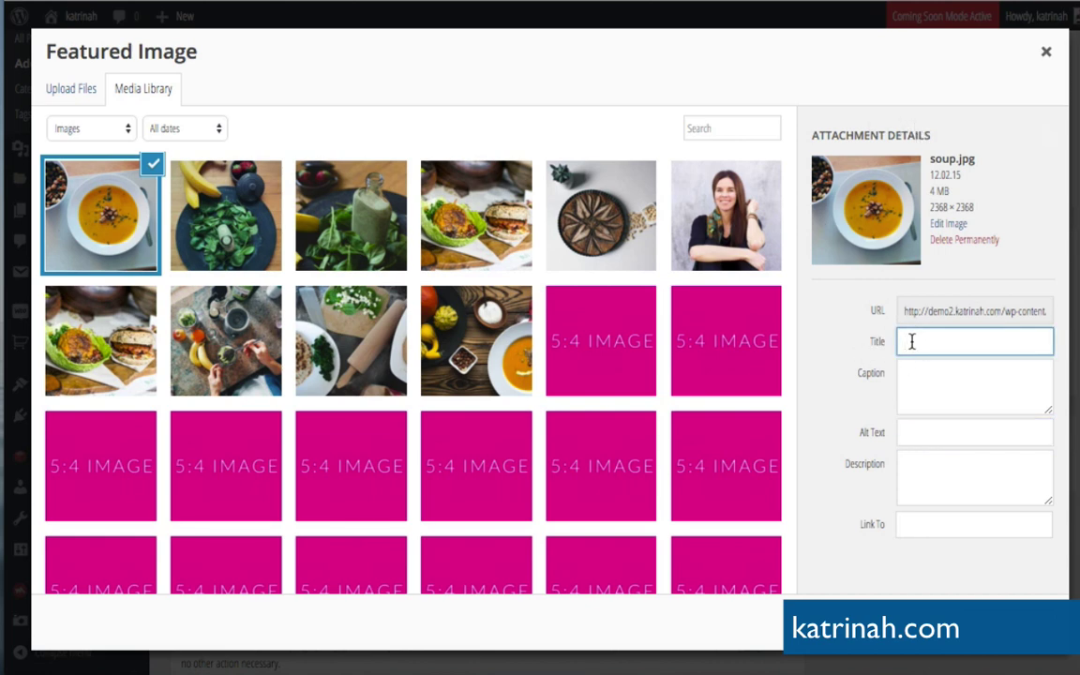
key(ctrl+v)
click(919, 436)
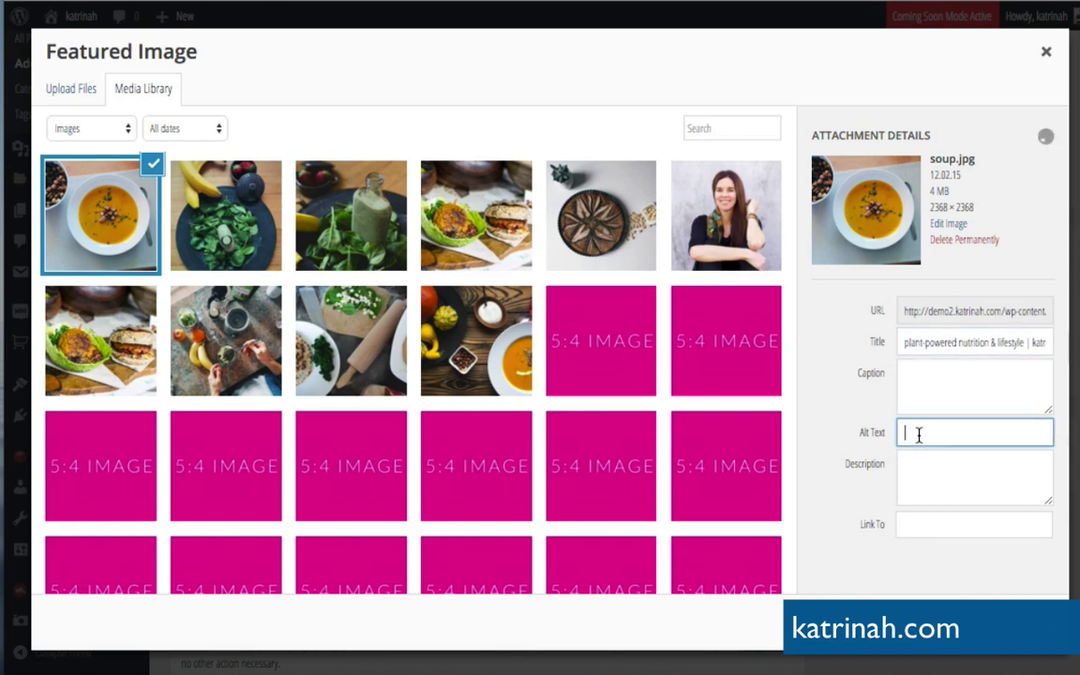
text(plant-powered nutrition & lifestyle | katrinah)
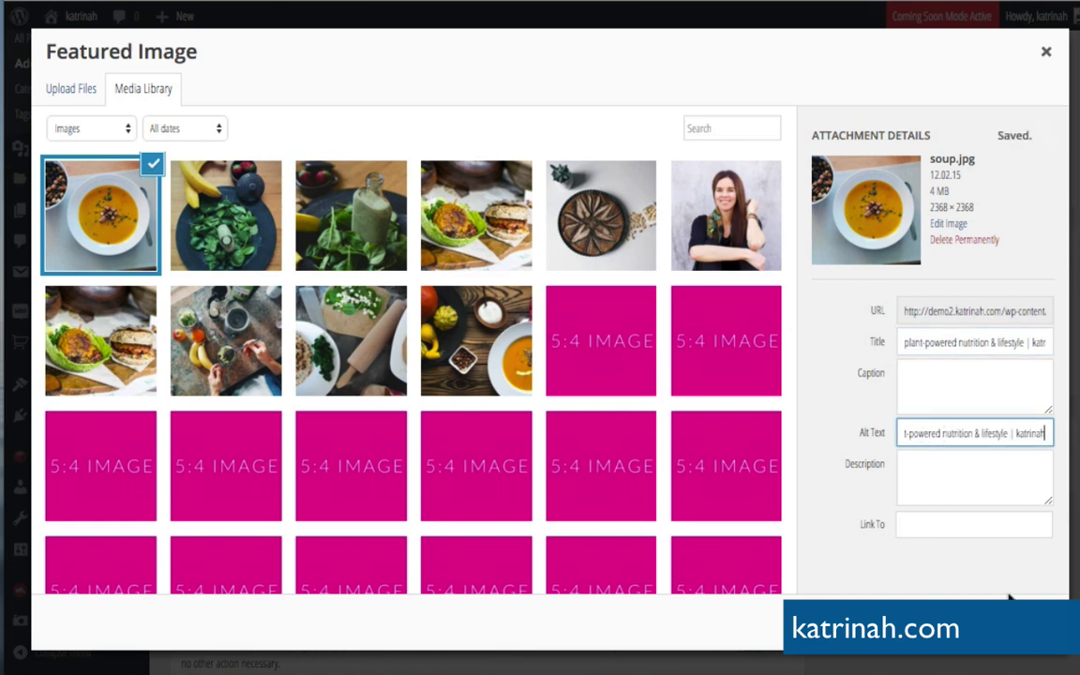
key(Escape)
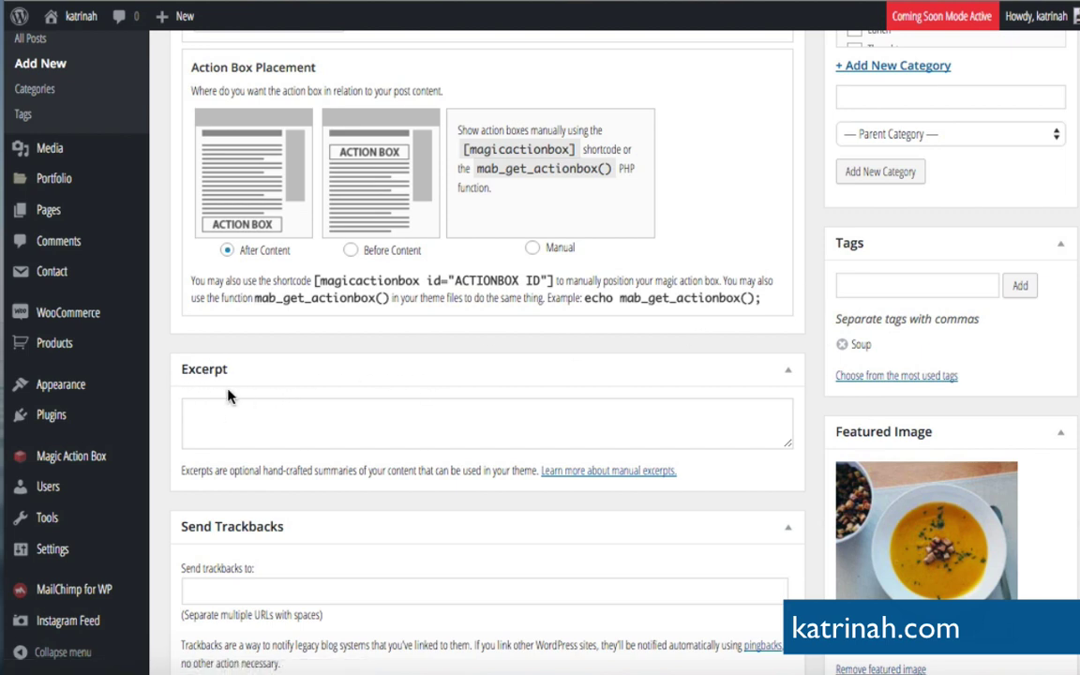
- Copy the body's first Lorem ipsum sentence into the Excerpt box
scroll(228, 396, up, 15)
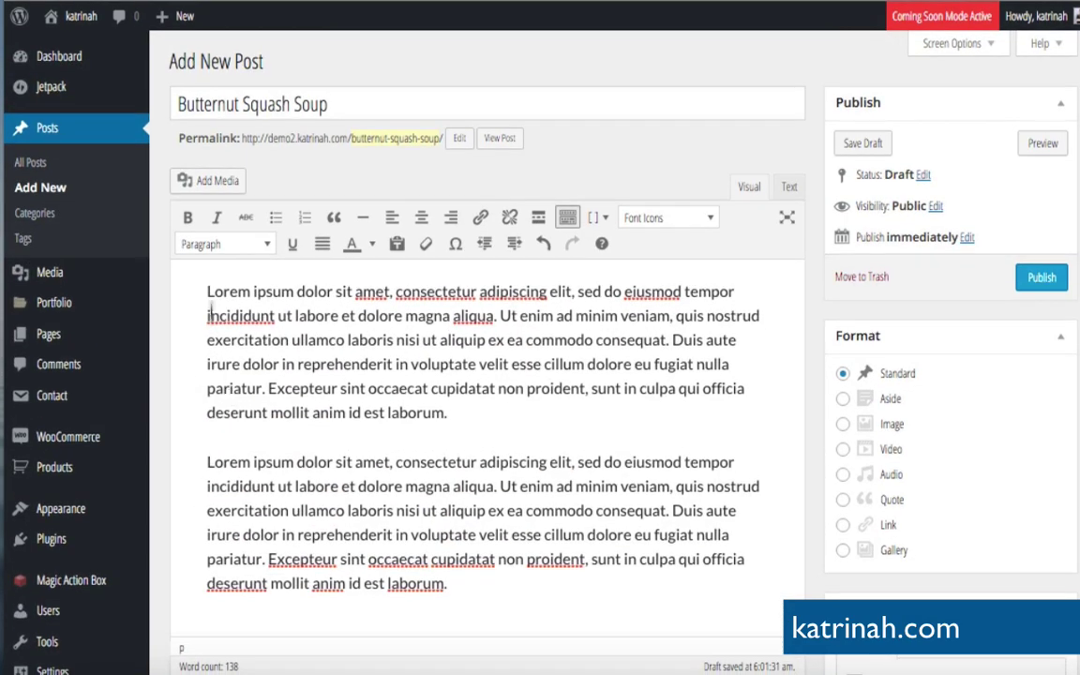
drag(205, 287, 498, 317)
key(ctrl+c)
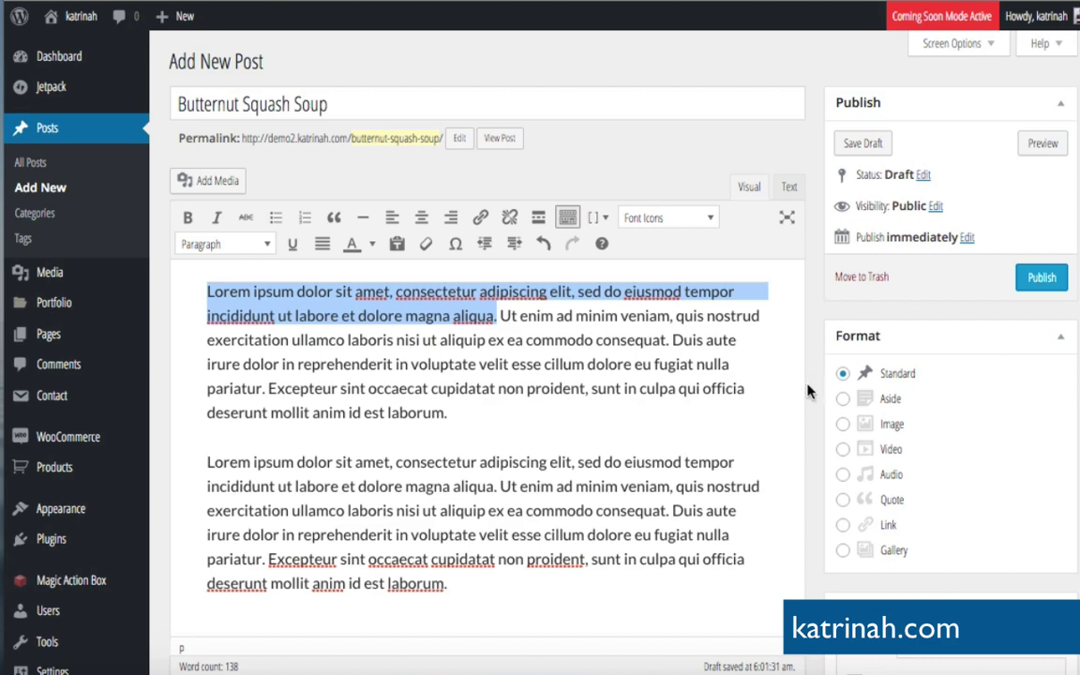
scroll(807, 388, down, 15)
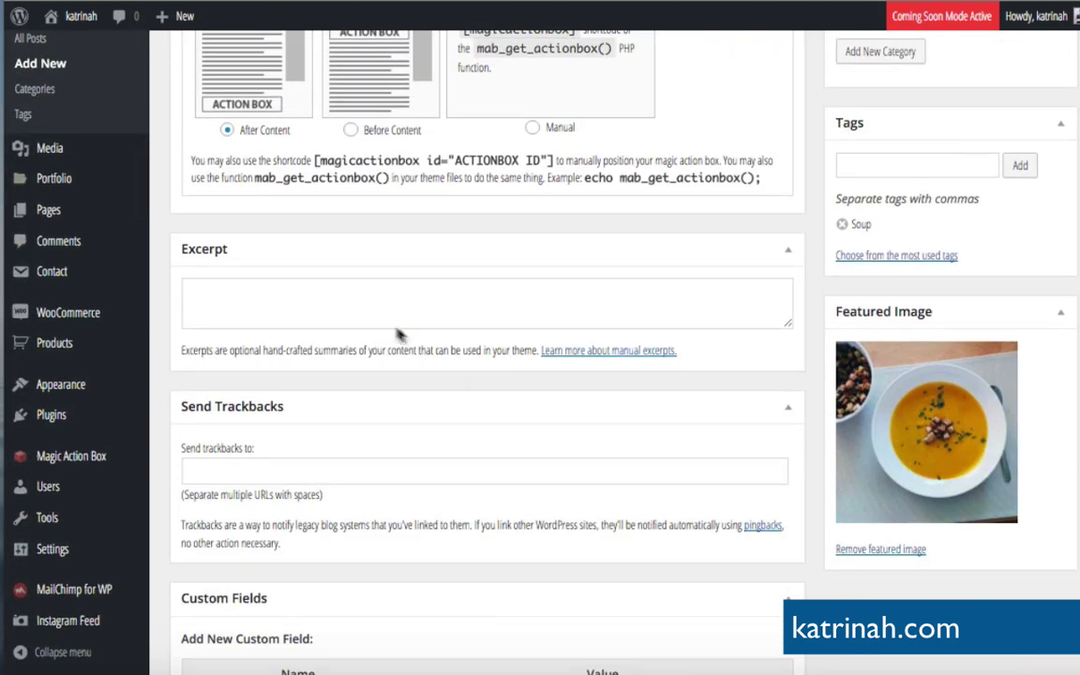
click(364, 309)
key(ctrl+v)
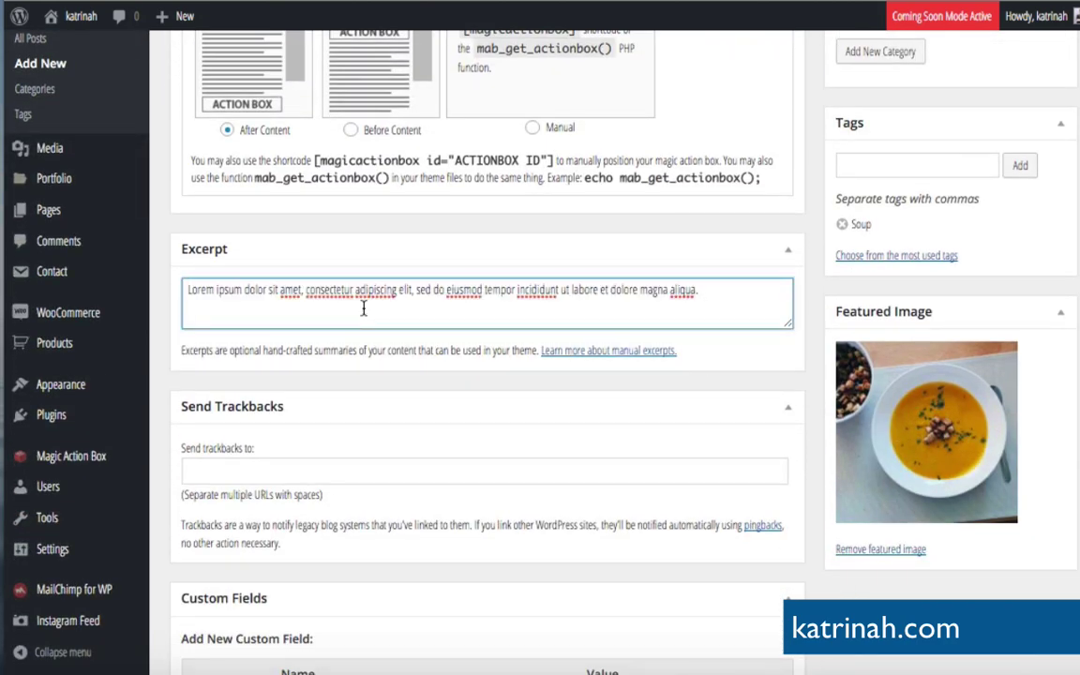
- Publish the Butternut Squash Soup post
scroll(466, 458, down, 6)
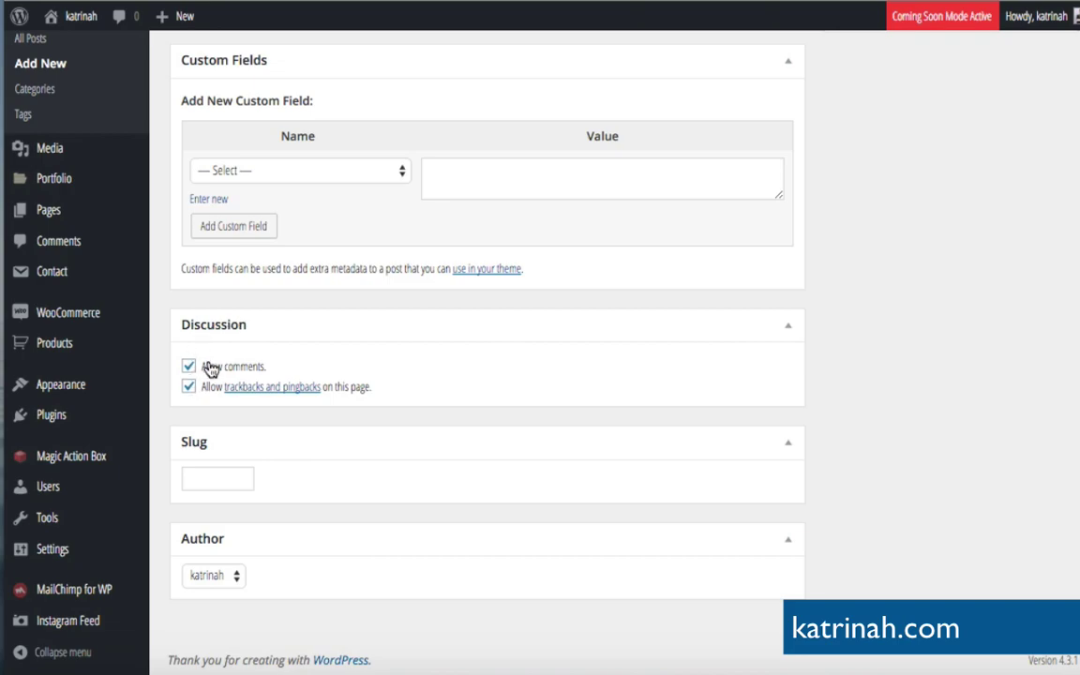
scroll(771, 234, up, 15)
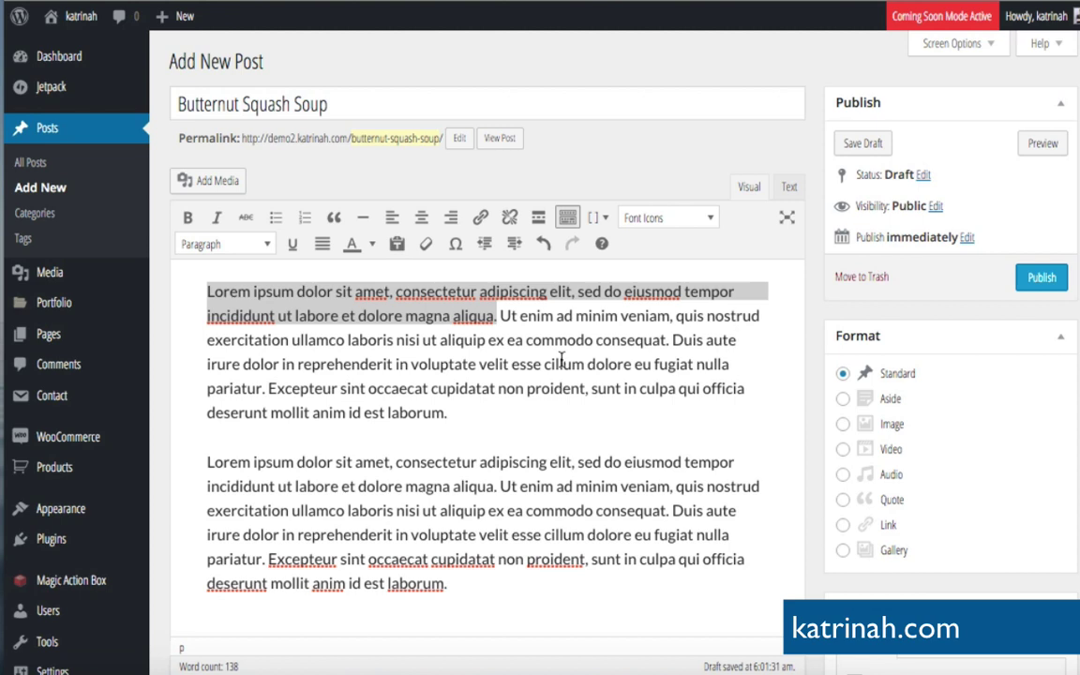
click(1041, 277)
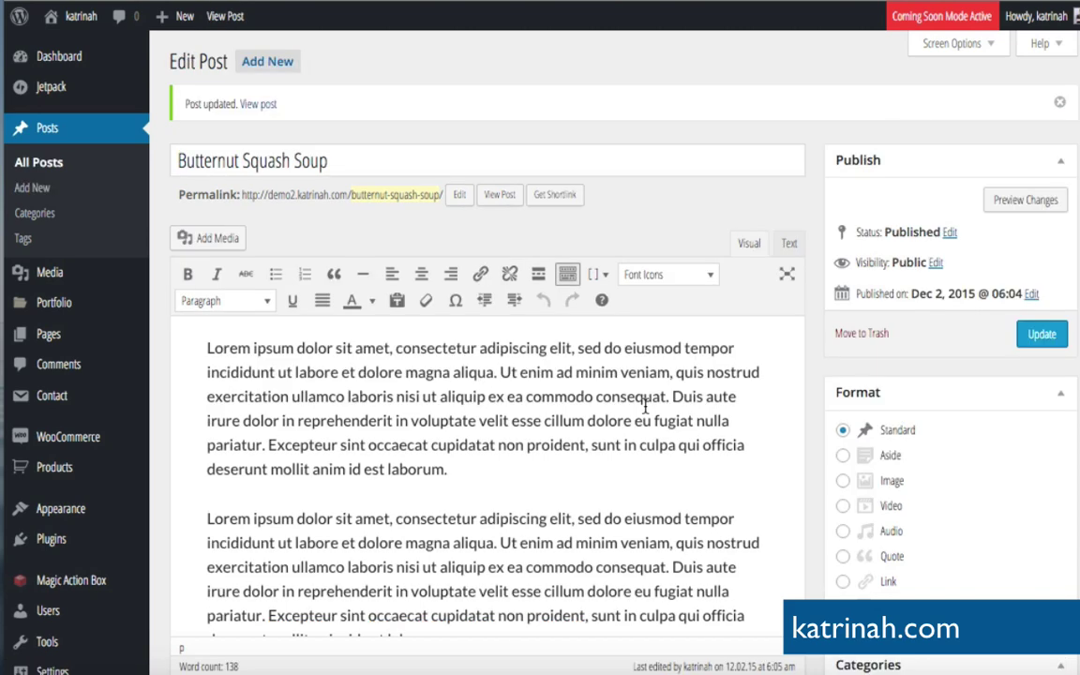
- Visit the live katrinah site and go to its Blog page
mouse_move(63, 20)
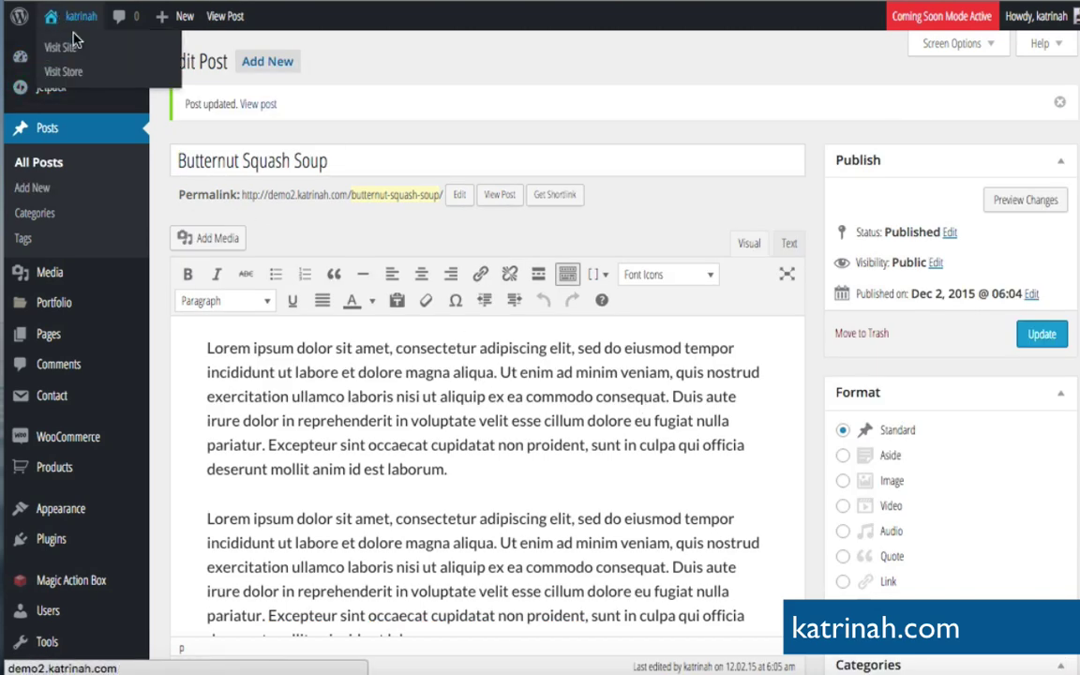
click(75, 48)
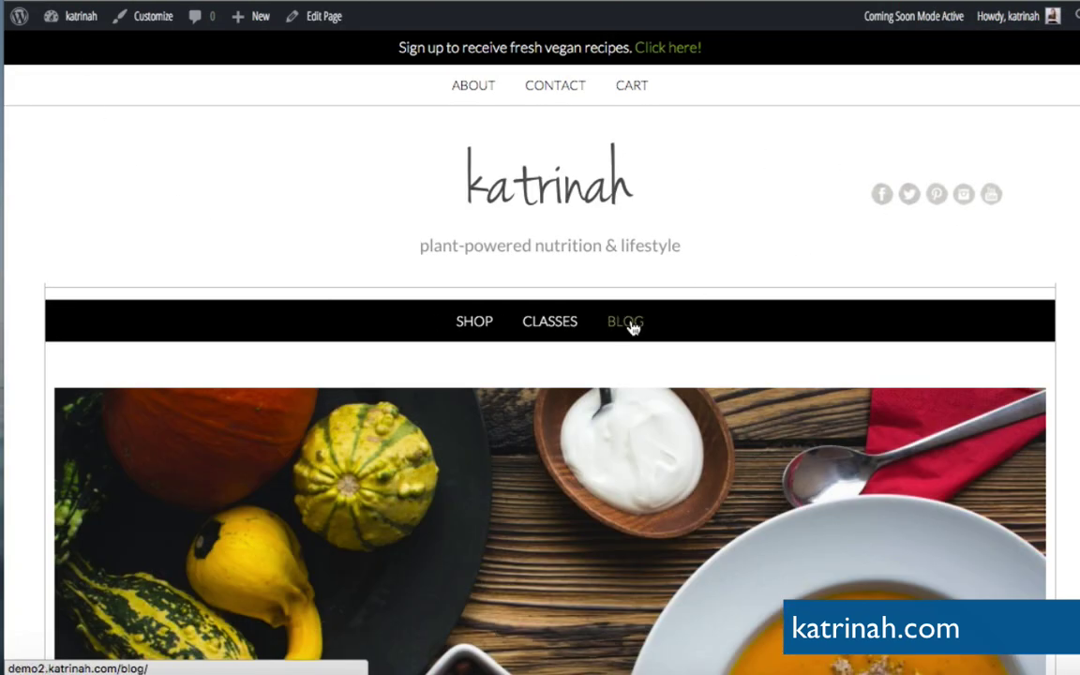
click(632, 324)
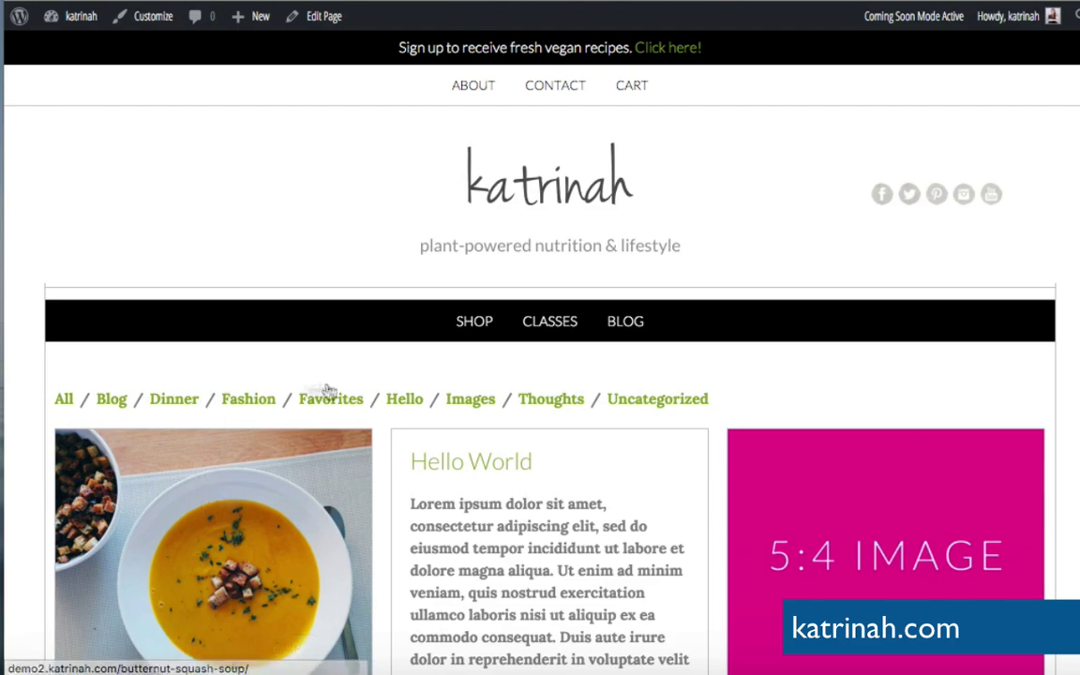
- Scroll the blog grid to find the Butternut Squash Soup post
scroll(228, 513, down, 3)
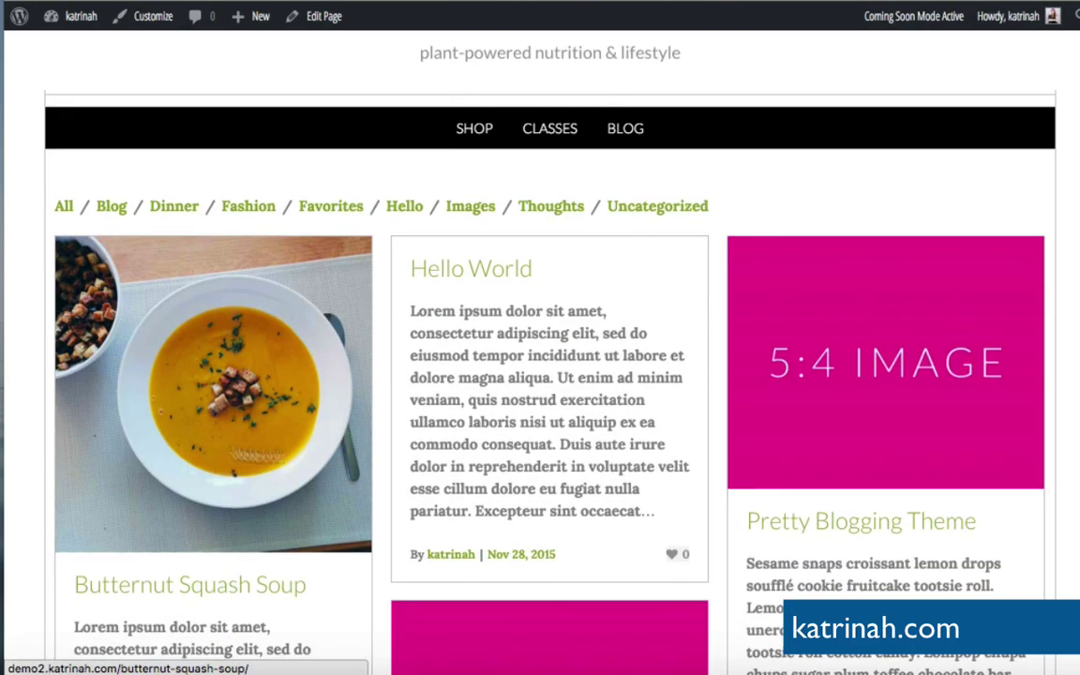
scroll(267, 436, down, 3)
scroll(267, 436, up, 3)
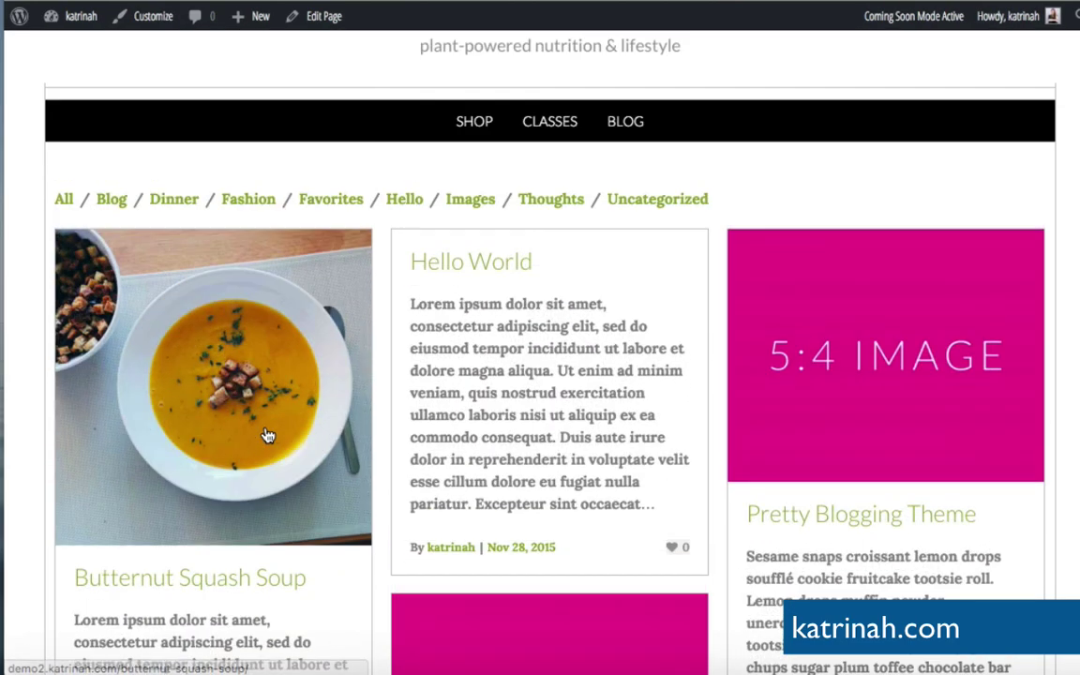
scroll(267, 436, down, 1)
scroll(272, 434, down, 3)
scroll(171, 436, up, 7)
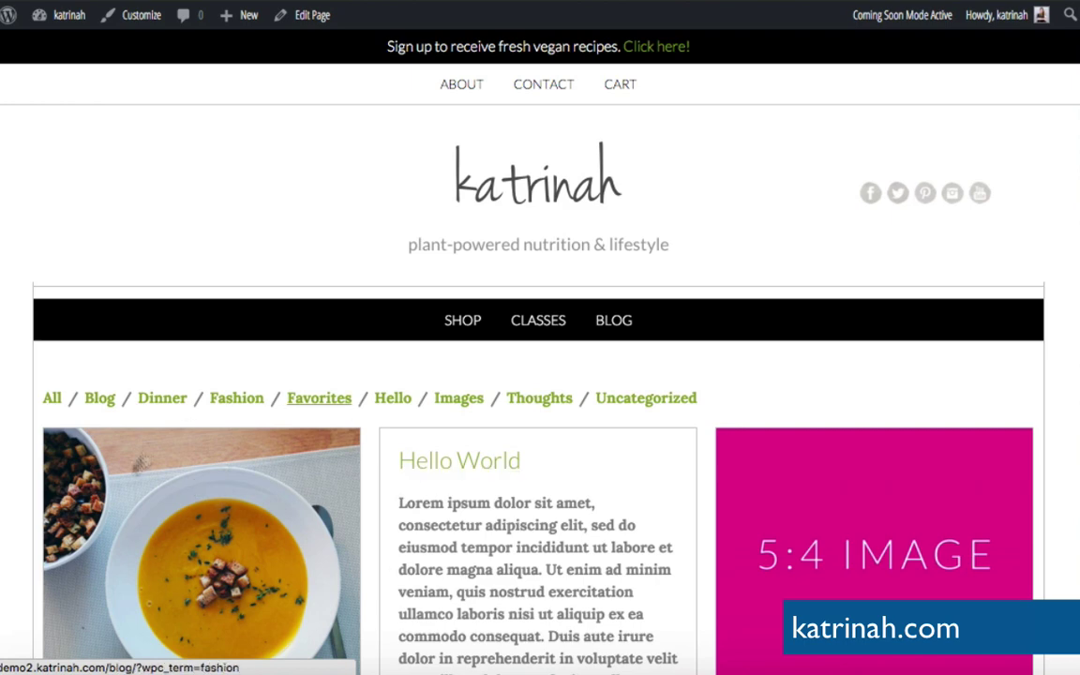
scroll(219, 499, down, 4)
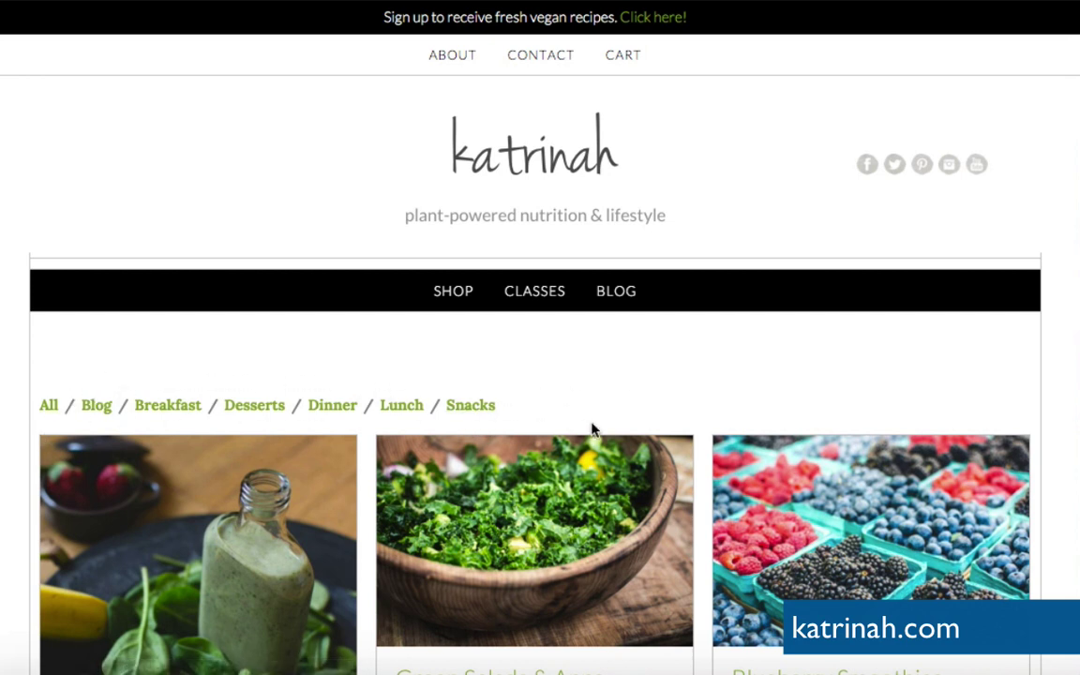
- Scroll the blog grid and homepage to check the four vegan Featured Products and footer
scroll(860, 506, down, 2)
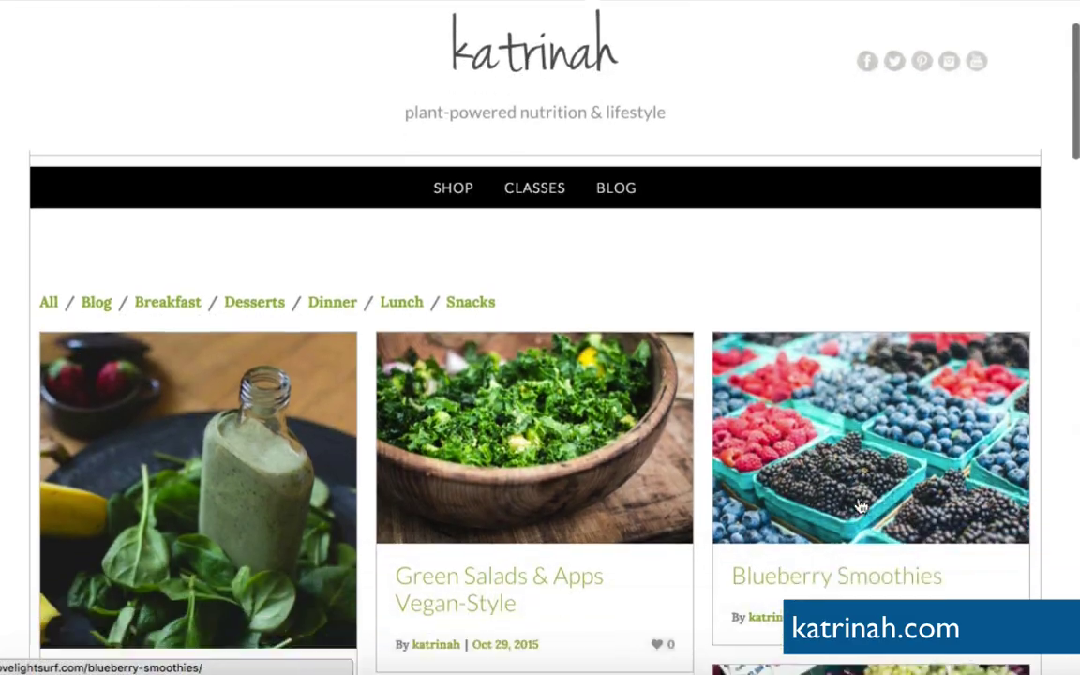
scroll(860, 506, down, 9)
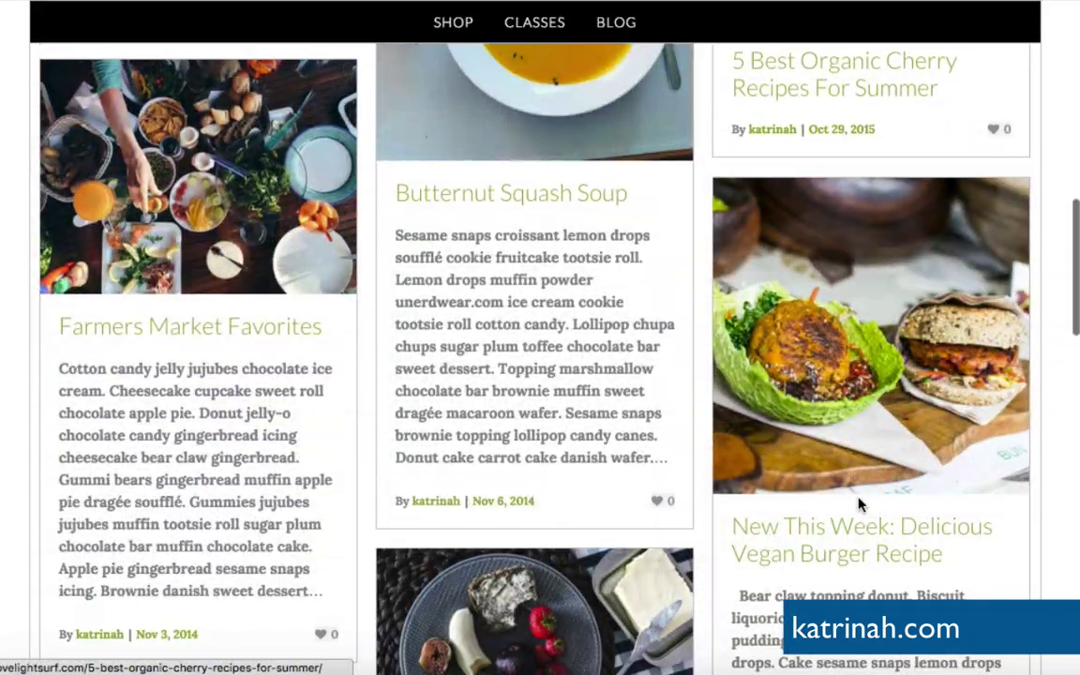
scroll(859, 504, down, 8)
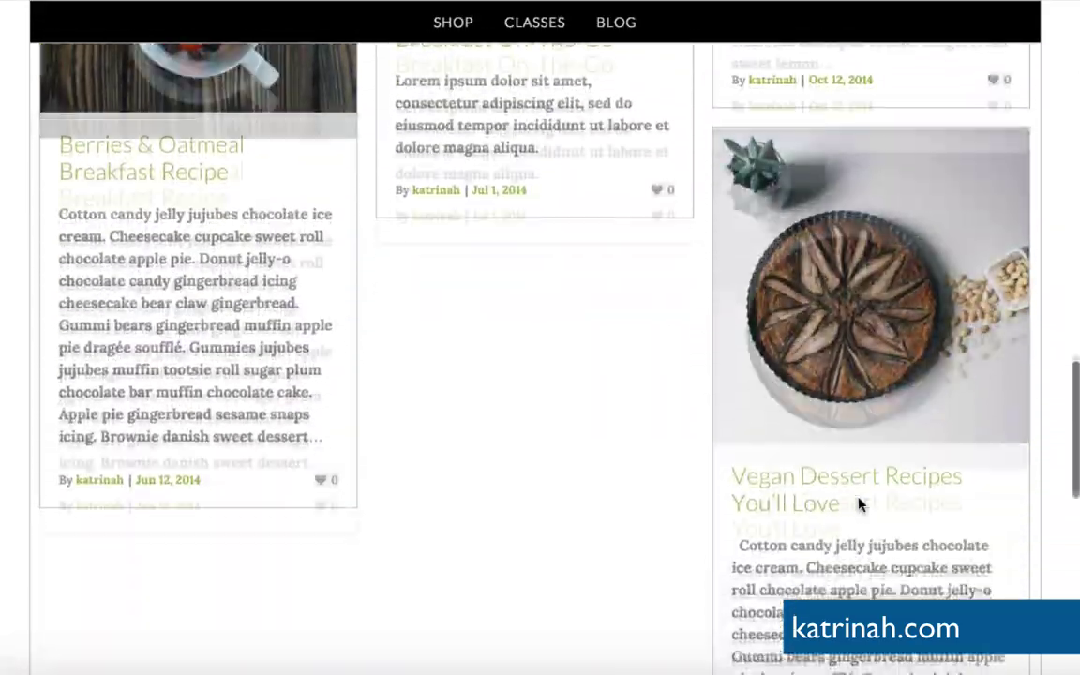
scroll(859, 505, down, 2)
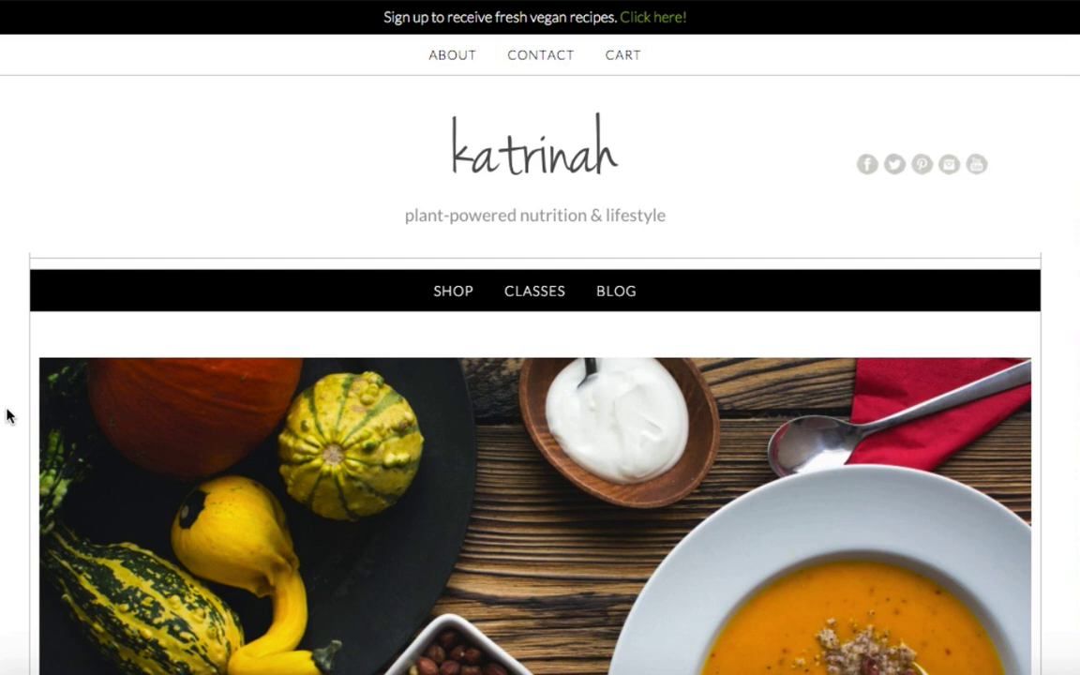
scroll(6, 420, down, 10)
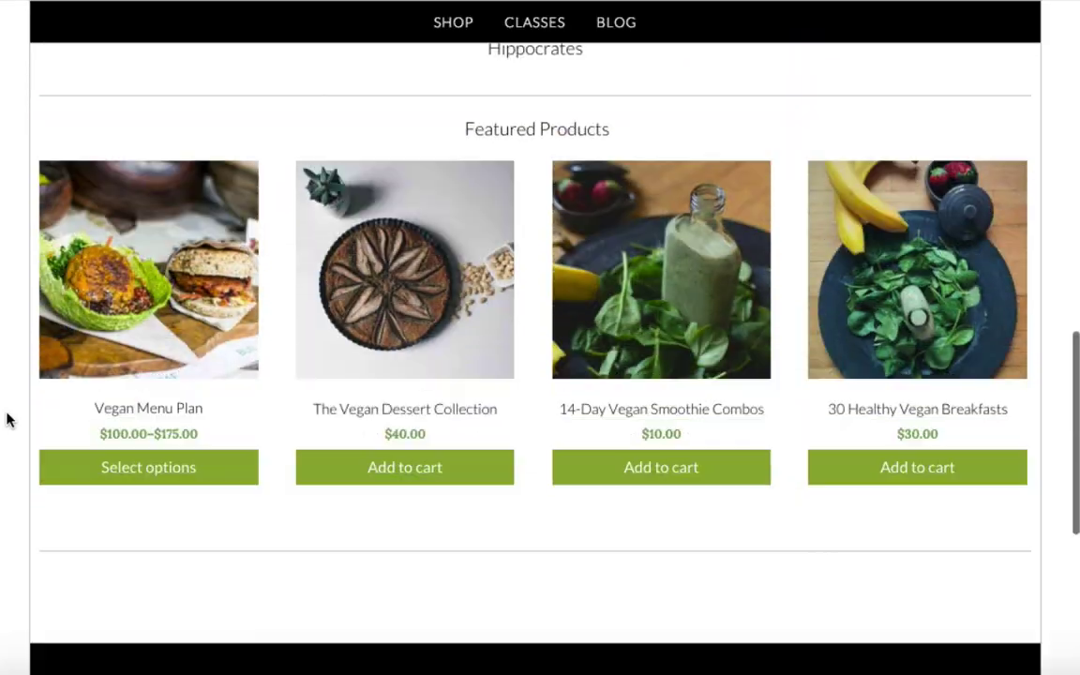
scroll(7, 420, up, 10)
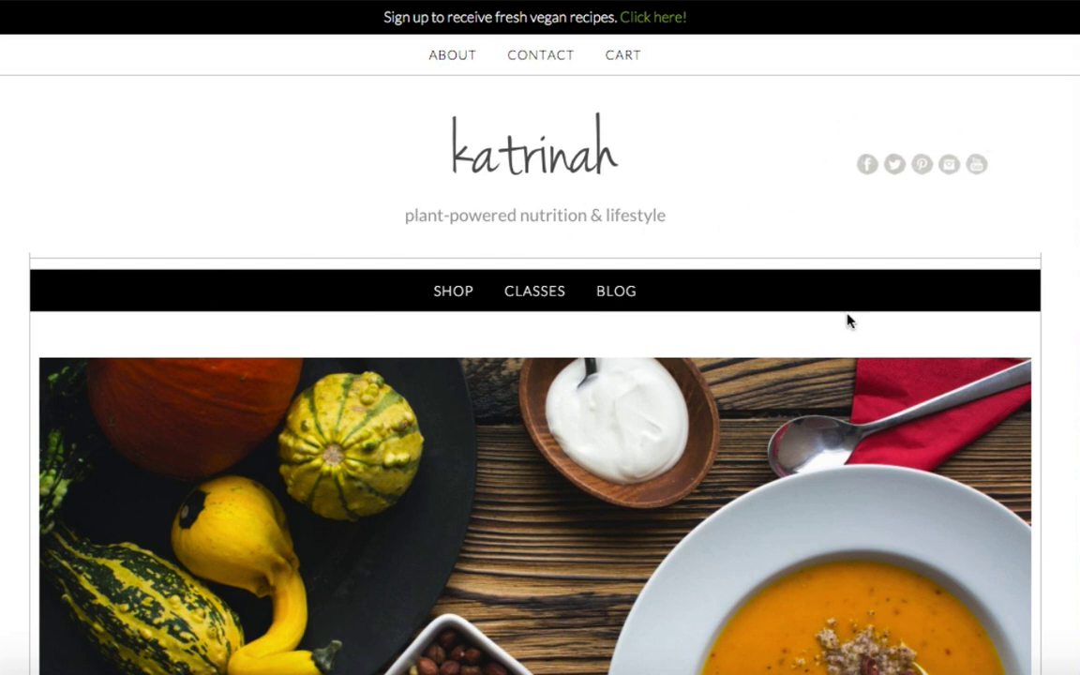
scroll(507, 385, down, 3)
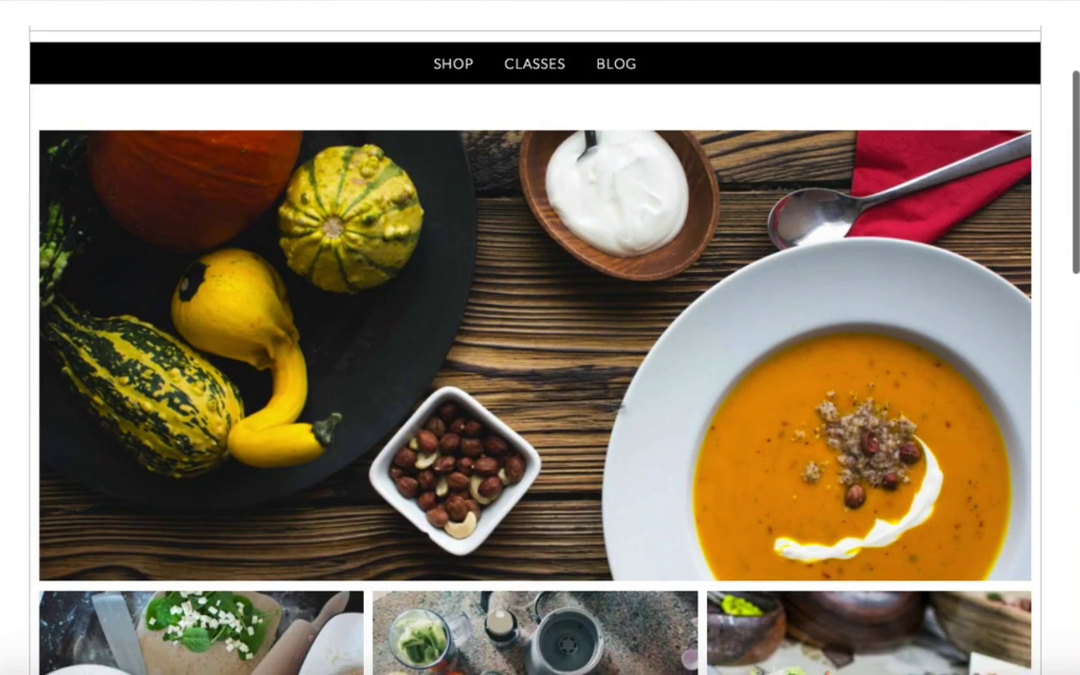
scroll(692, 490, down, 4)
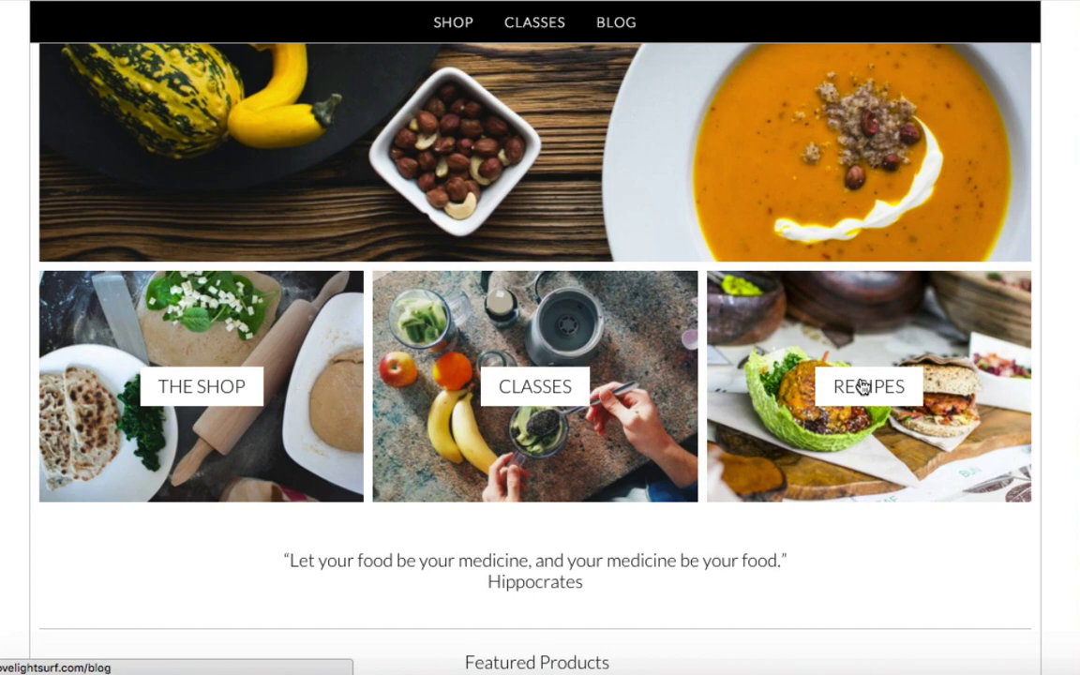
scroll(568, 442, down, 4)
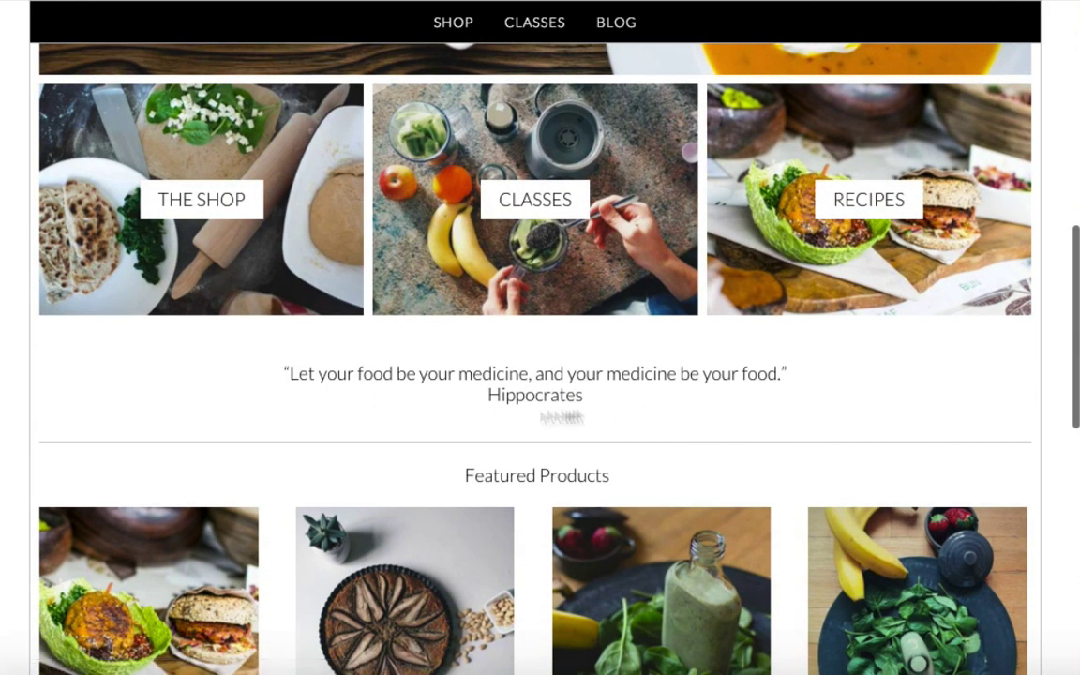
scroll(681, 406, down, 5)
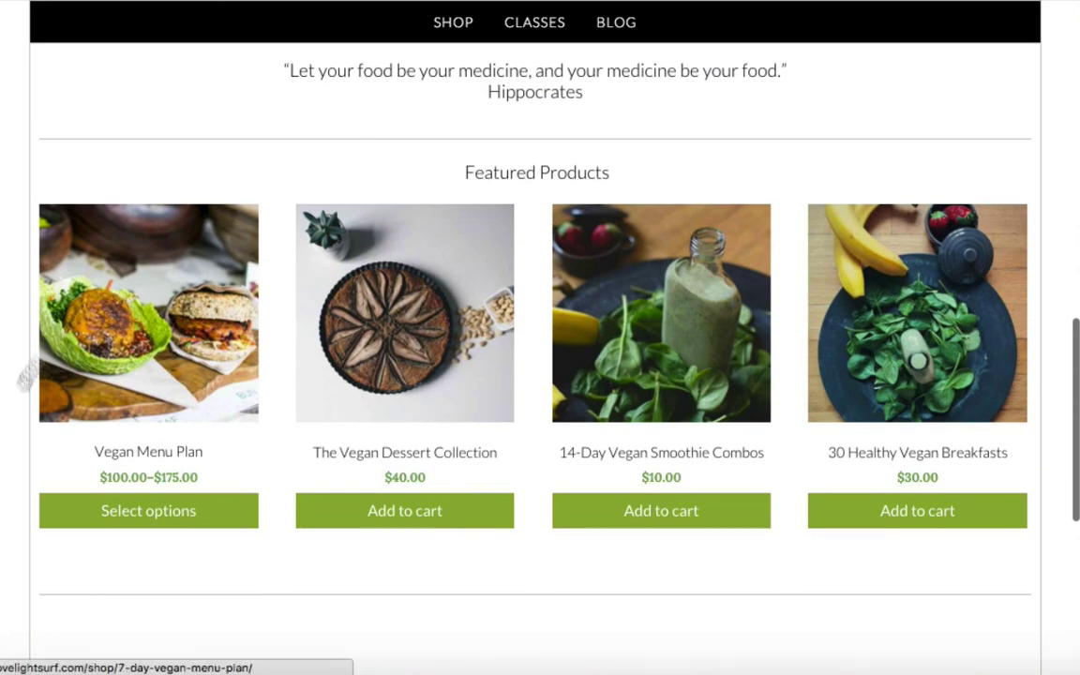
scroll(753, 401, down, 2)
scroll(753, 402, down, 8)
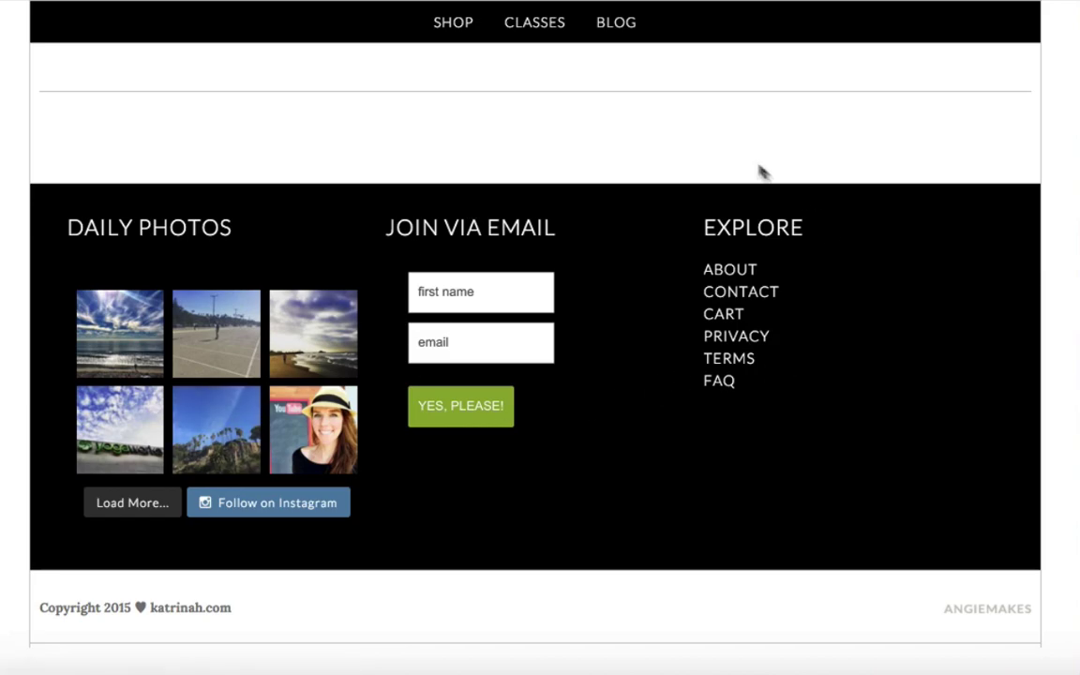
scroll(601, 437, up, 15)
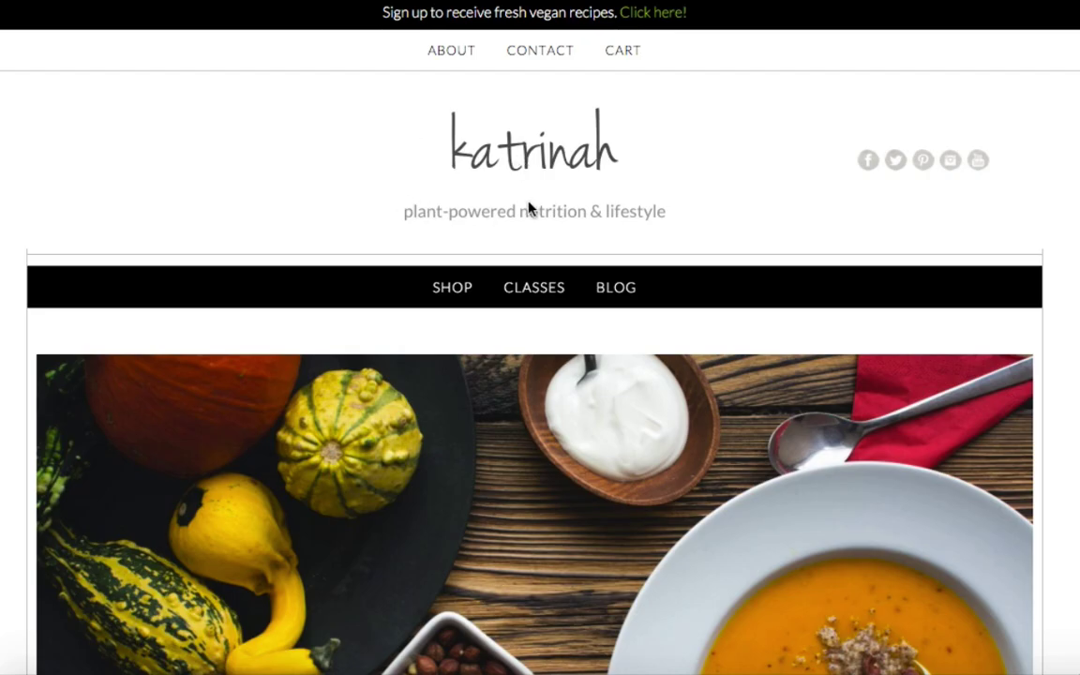
click(448, 294)
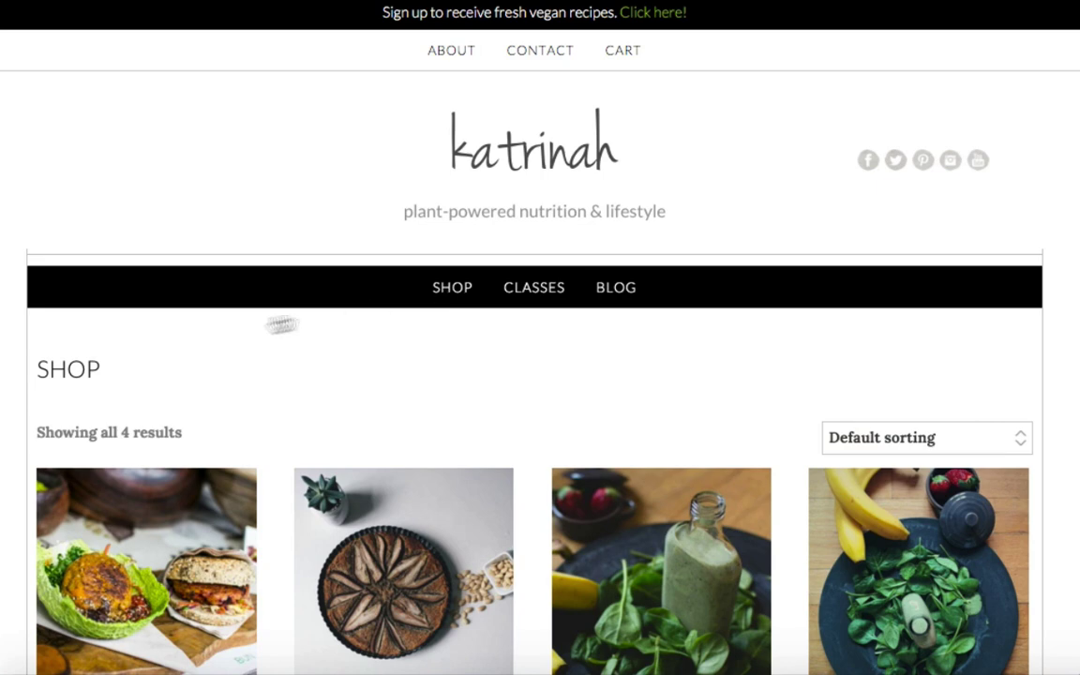
scroll(3, 419, down, 3)
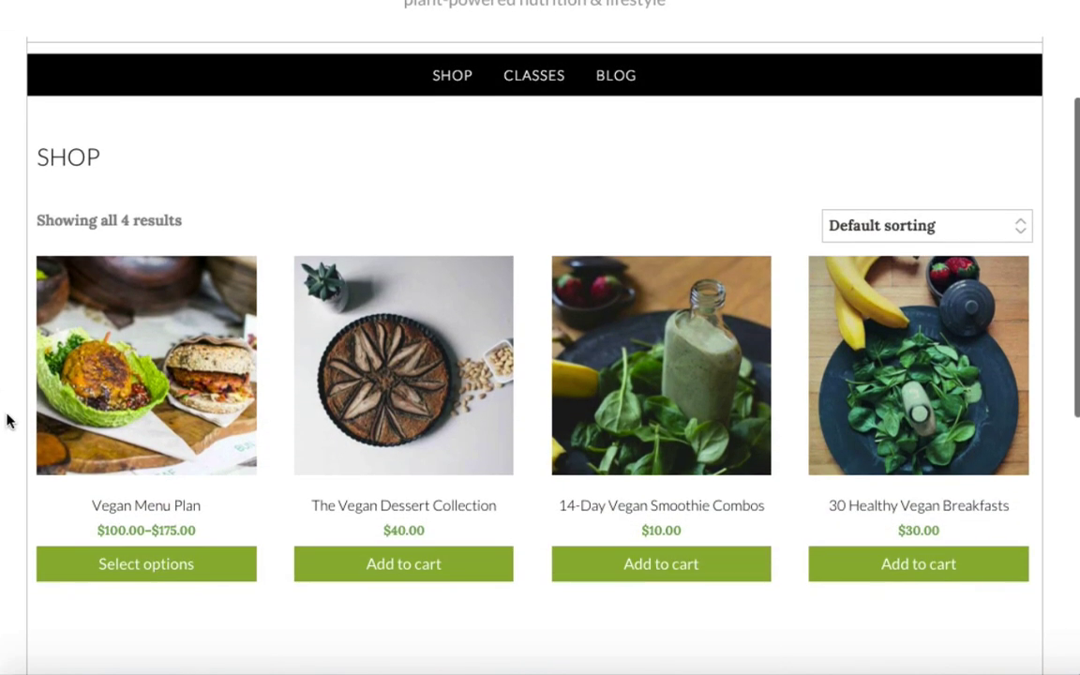
click(401, 351)
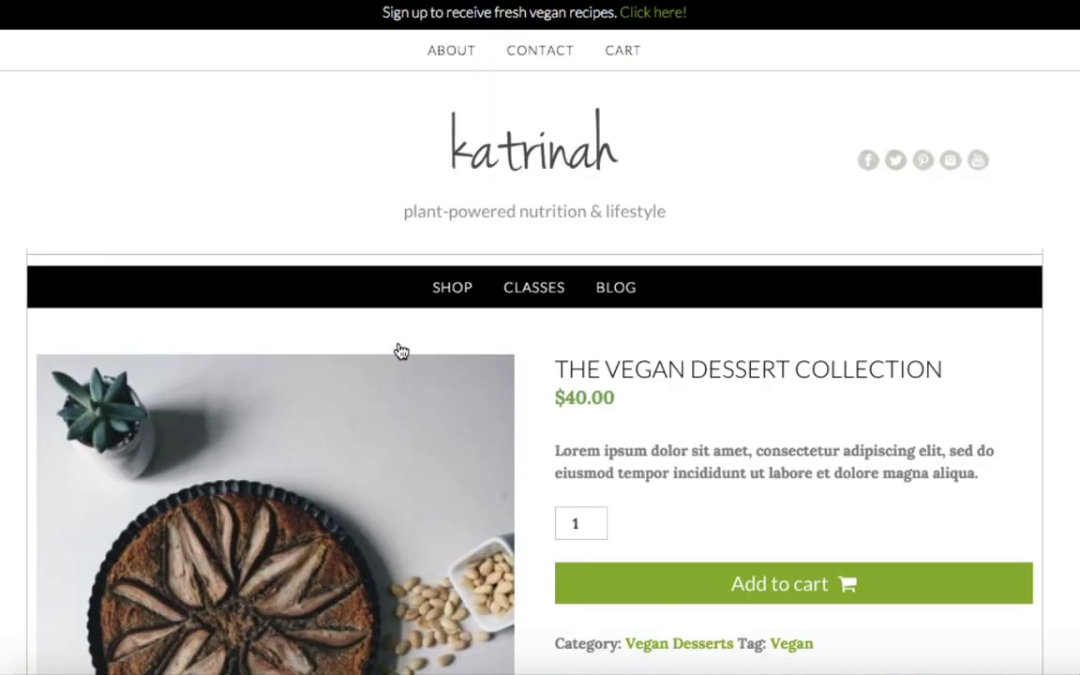
scroll(559, 370, down, 3)
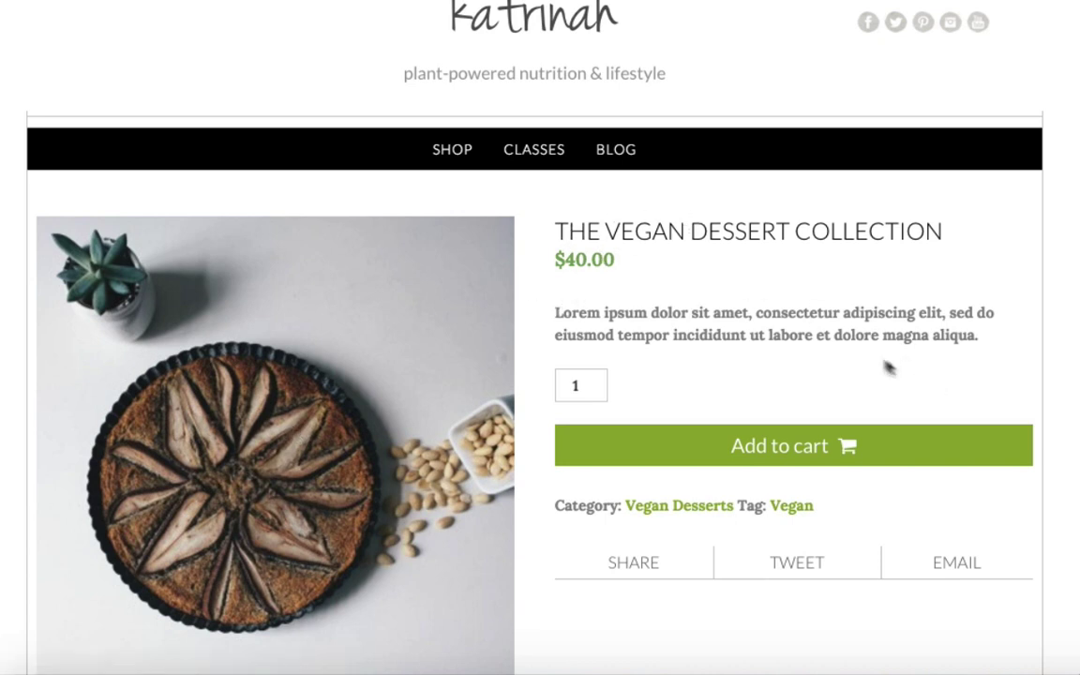
scroll(793, 522, down, 2)
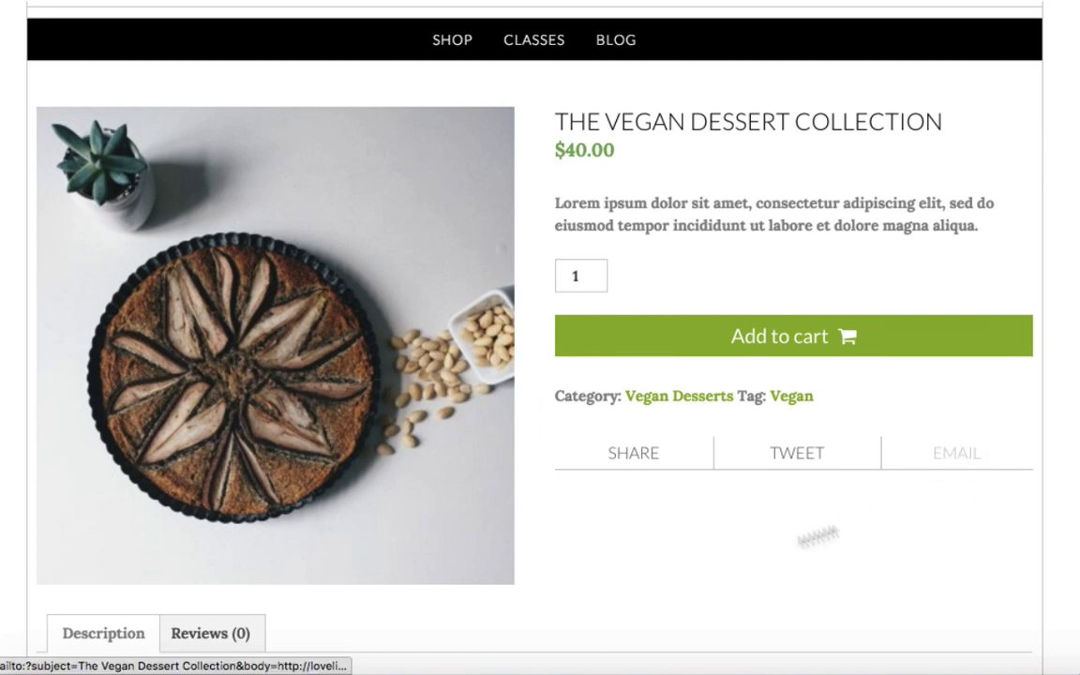
scroll(710, 568, down, 5)
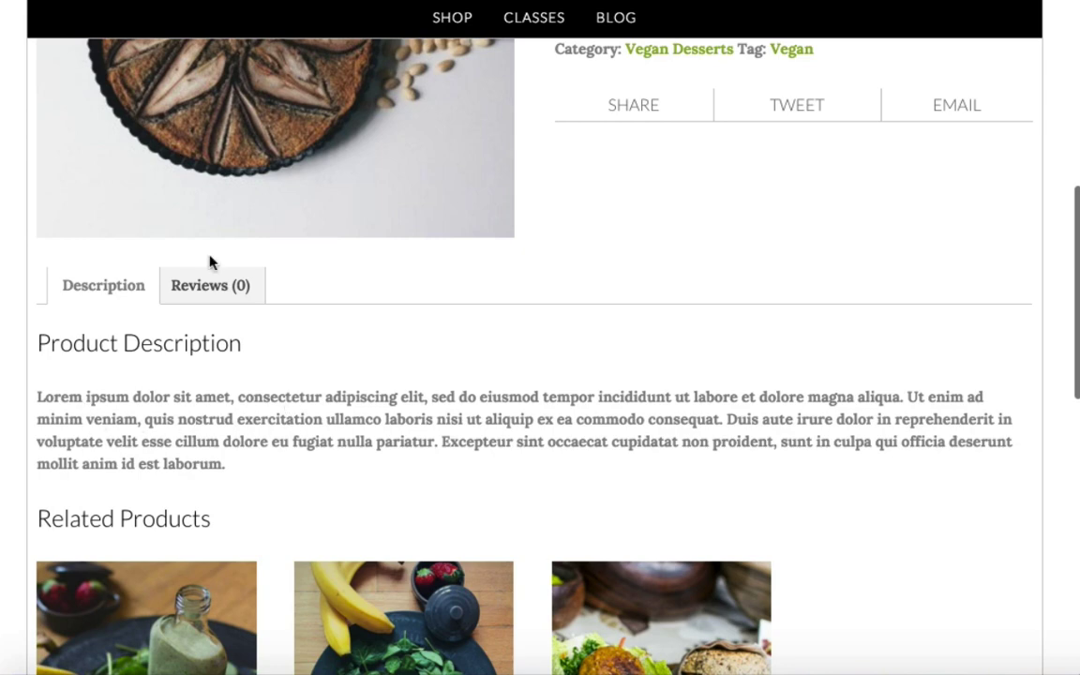
scroll(487, 365, down, 4)
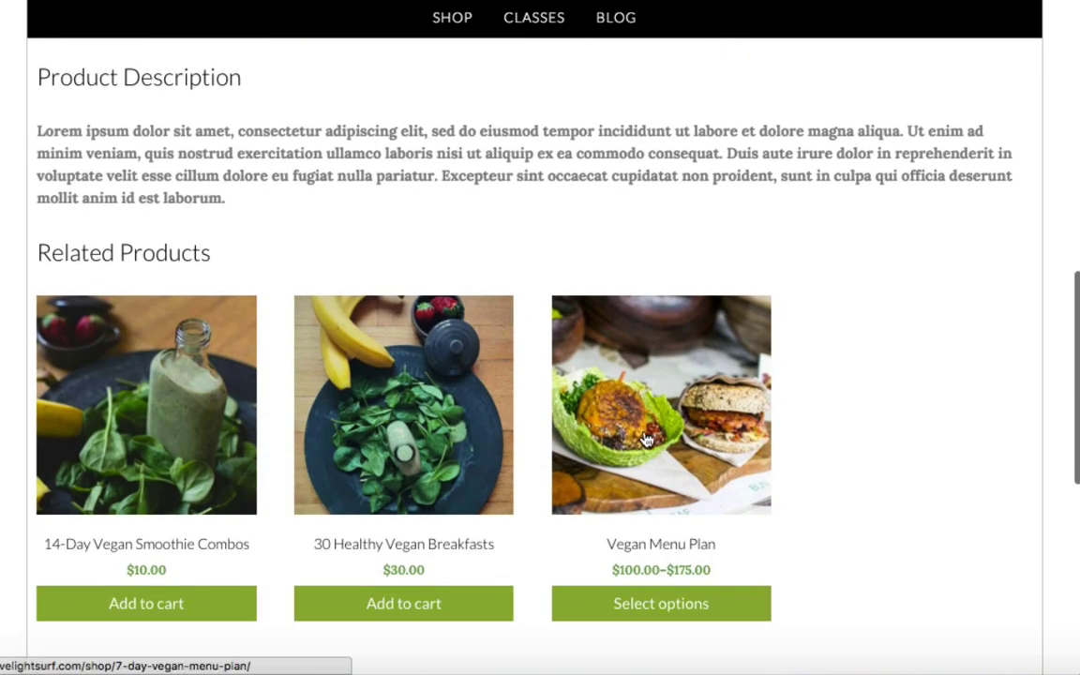
click(647, 440)
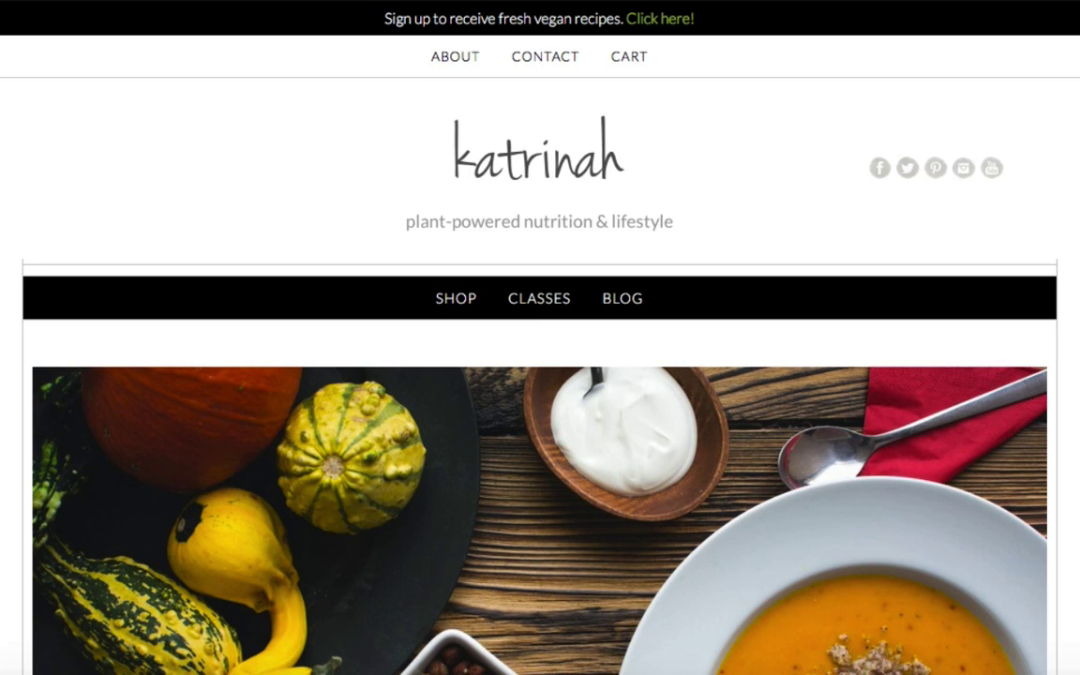